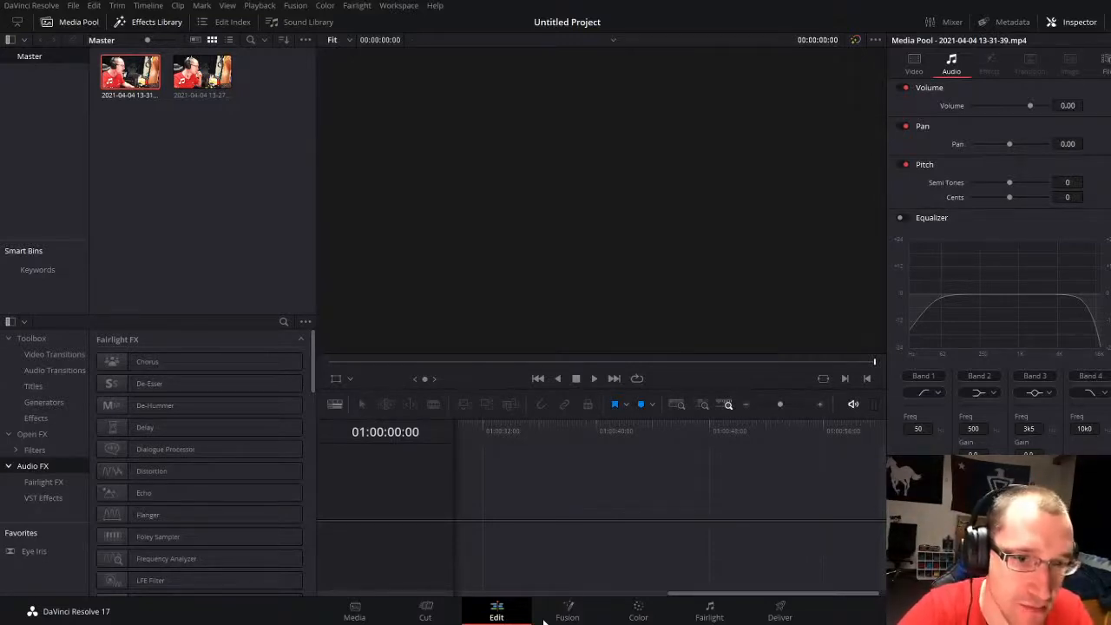
Step: Check the live stream dashboard in YouTube Studio and return to the DaVinci Resolve project
key("alt+Tab")
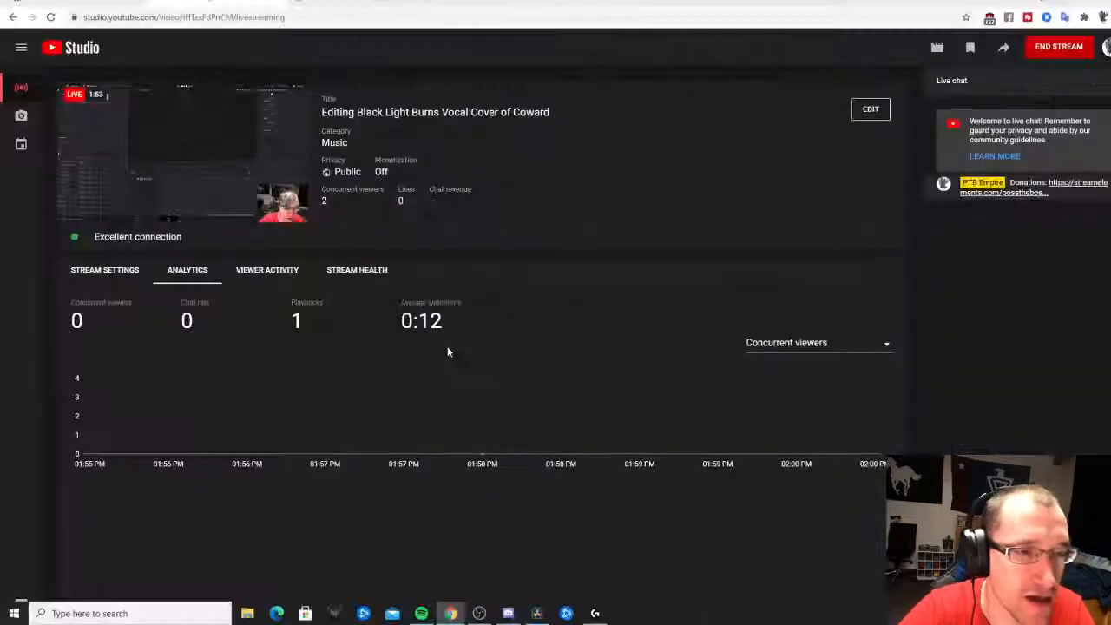
key("alt+Tab")
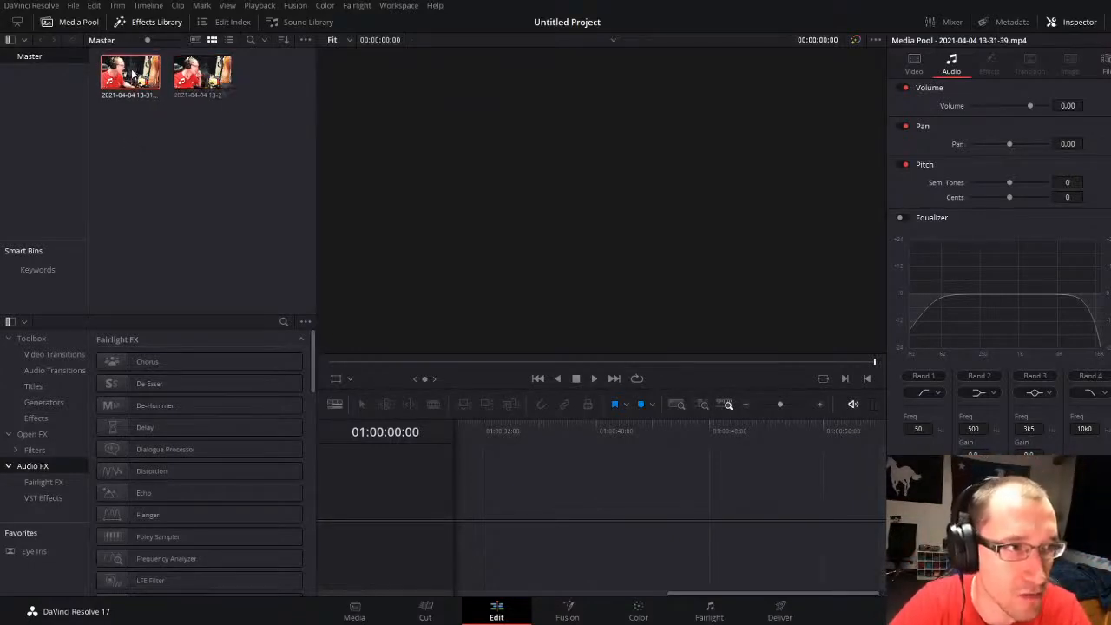
left_click_drag(132, 77, 465, 497)
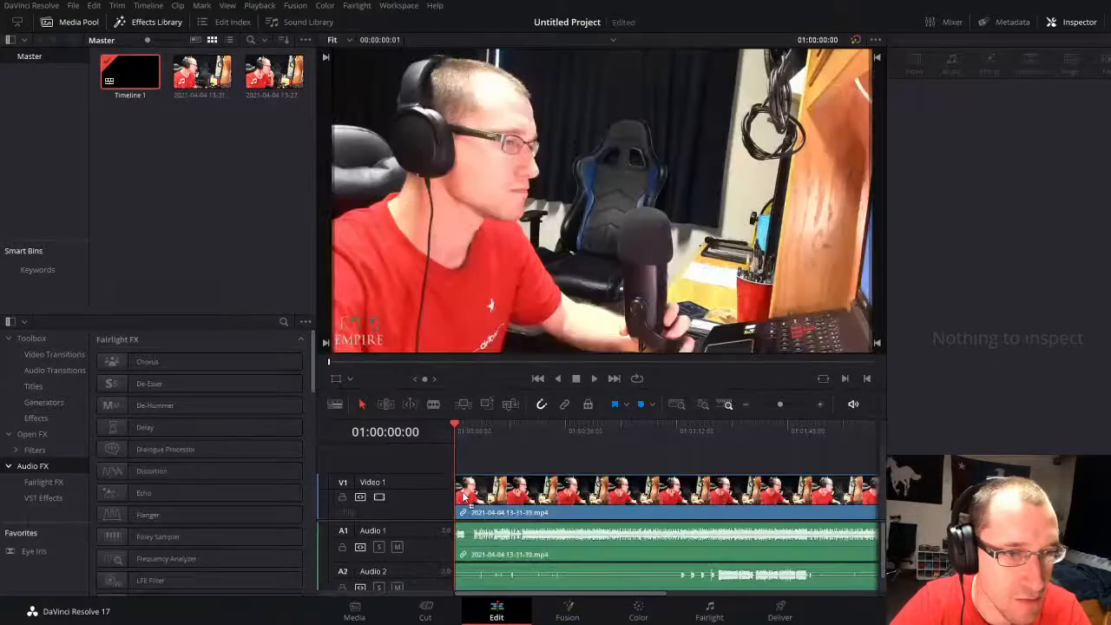
left_click_drag(779, 404, 774, 417)
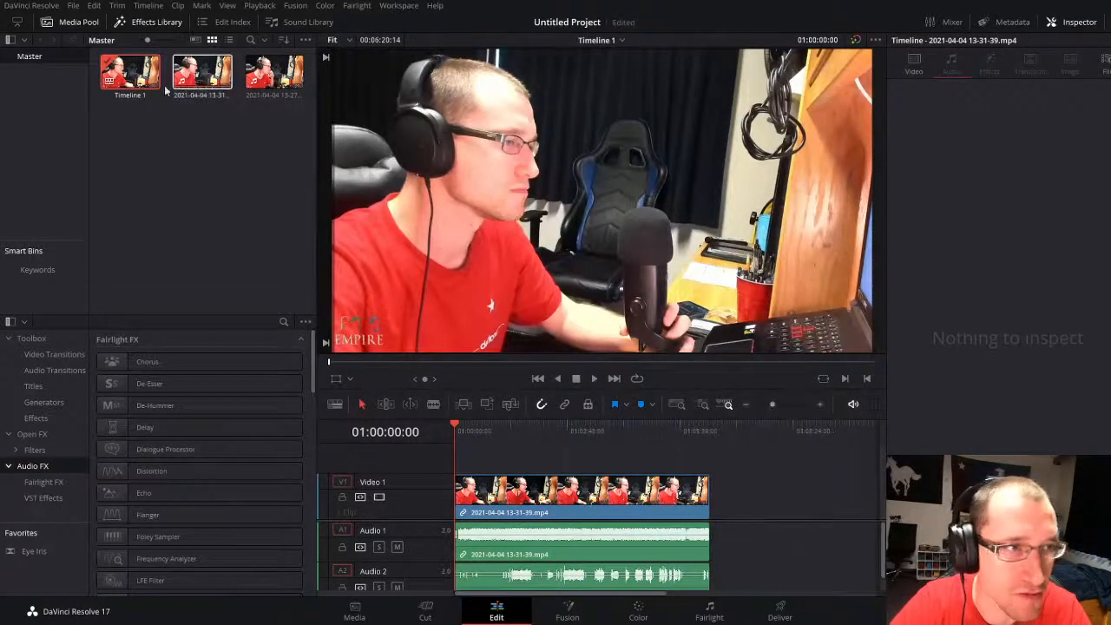
left_click(271, 75)
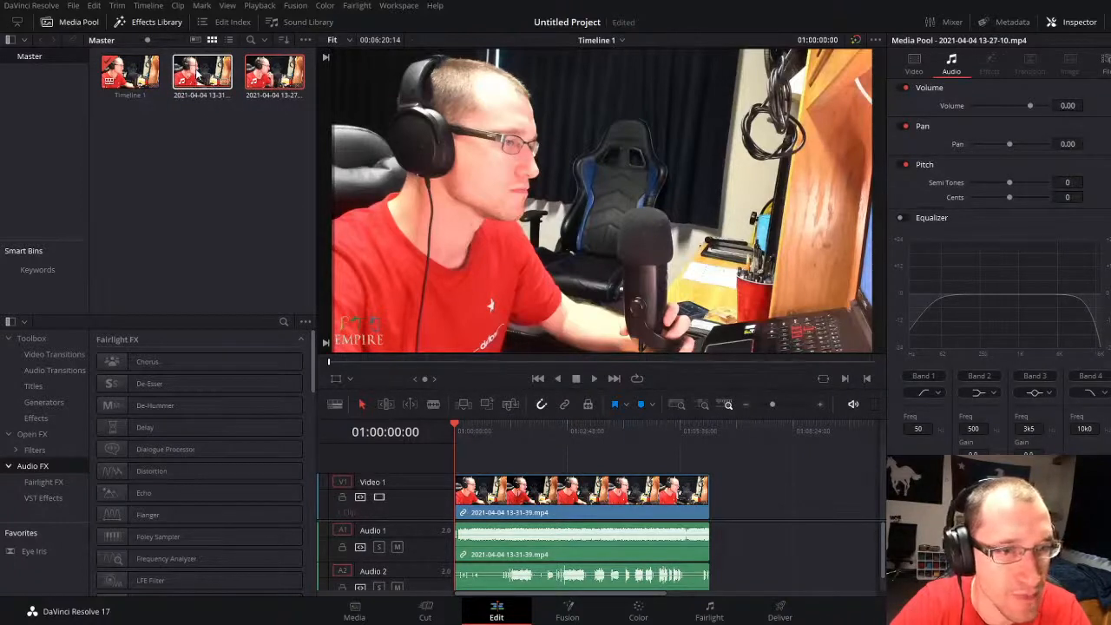
left_click_drag(197, 72, 212, 217)
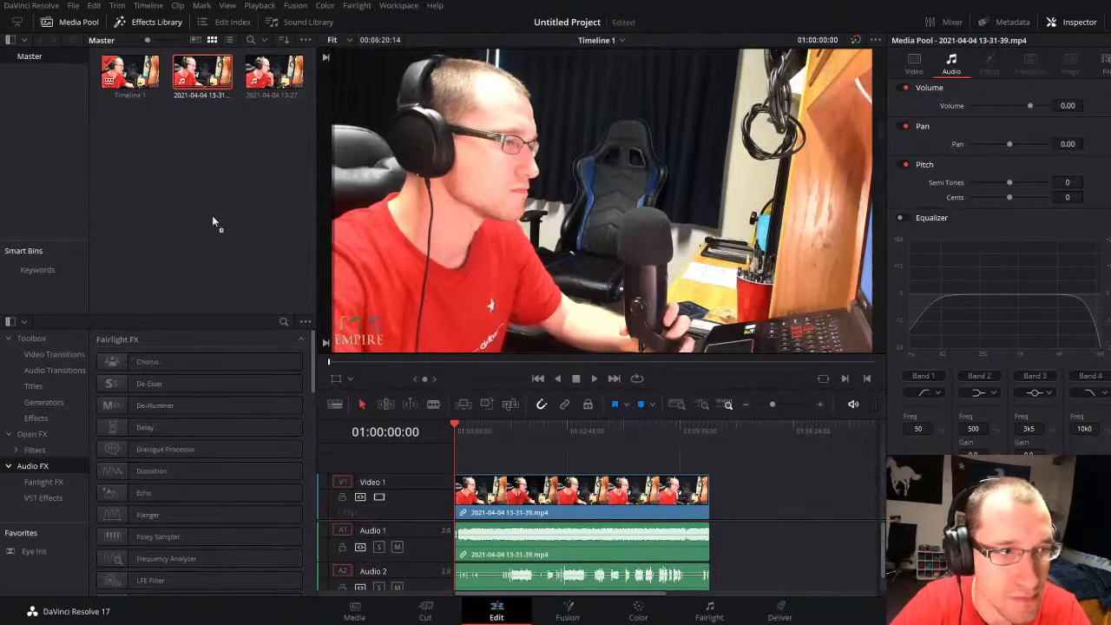
left_click_drag(274, 74, 737, 490)
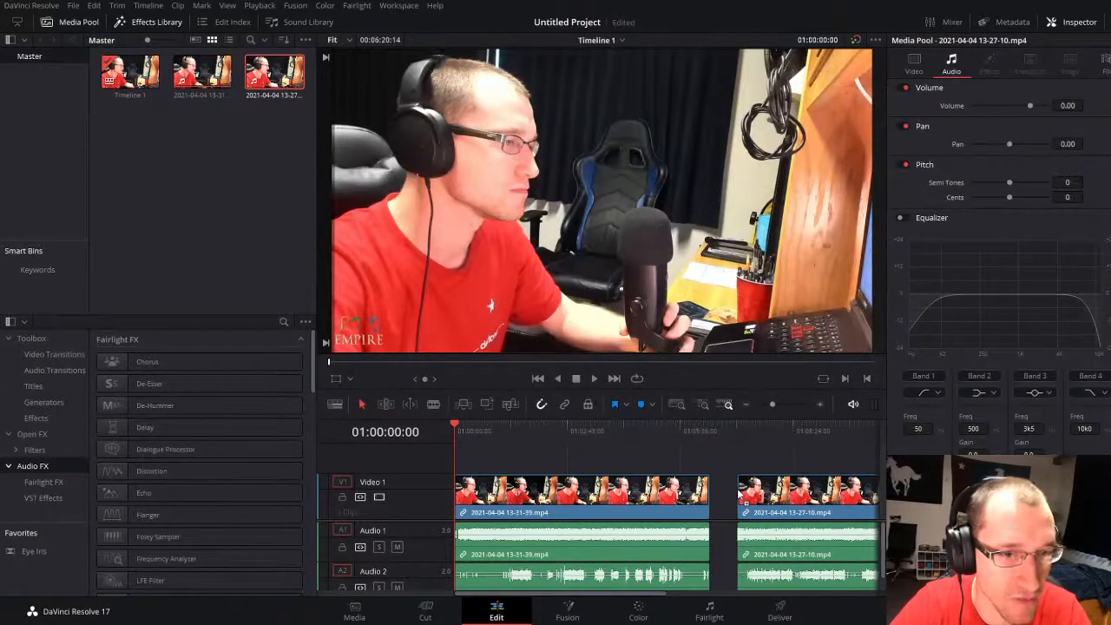
left_click_drag(771, 406, 767, 404)
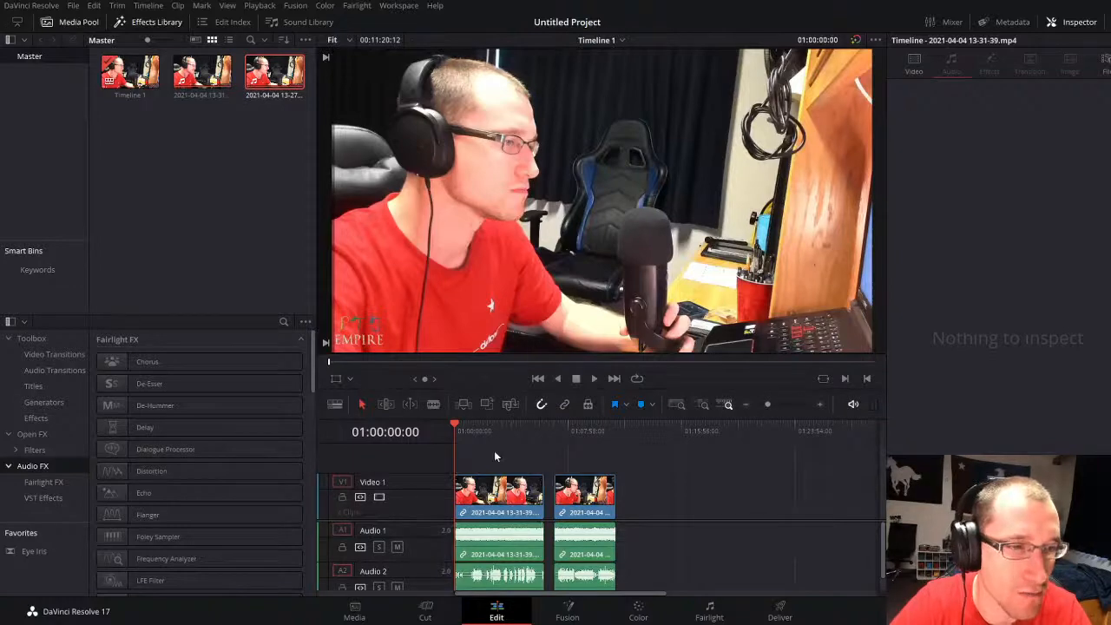
Step: Play the early part of the first clip and the opening of the second to examine their audio and where the vocals begin
left_click(477, 432)
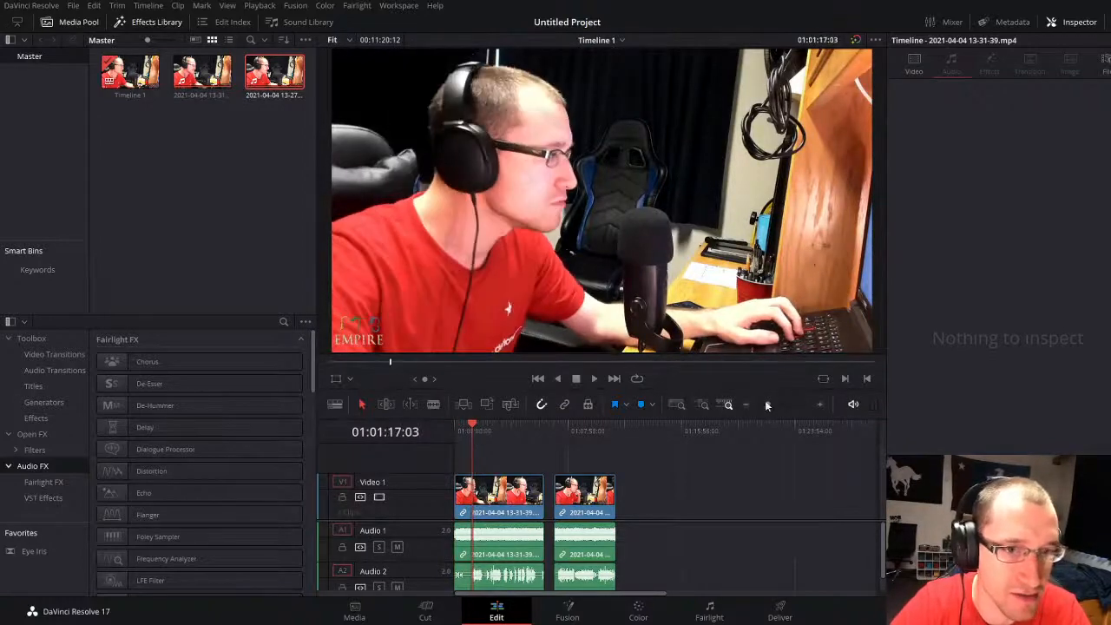
left_click_drag(767, 404, 772, 404)
key("space")
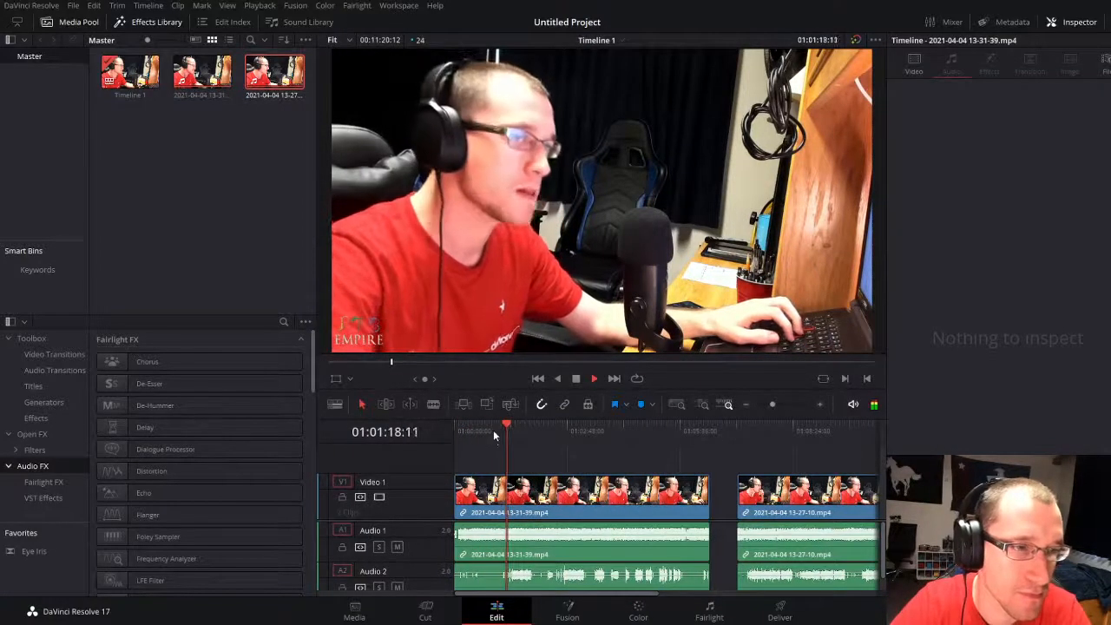
left_click(495, 429)
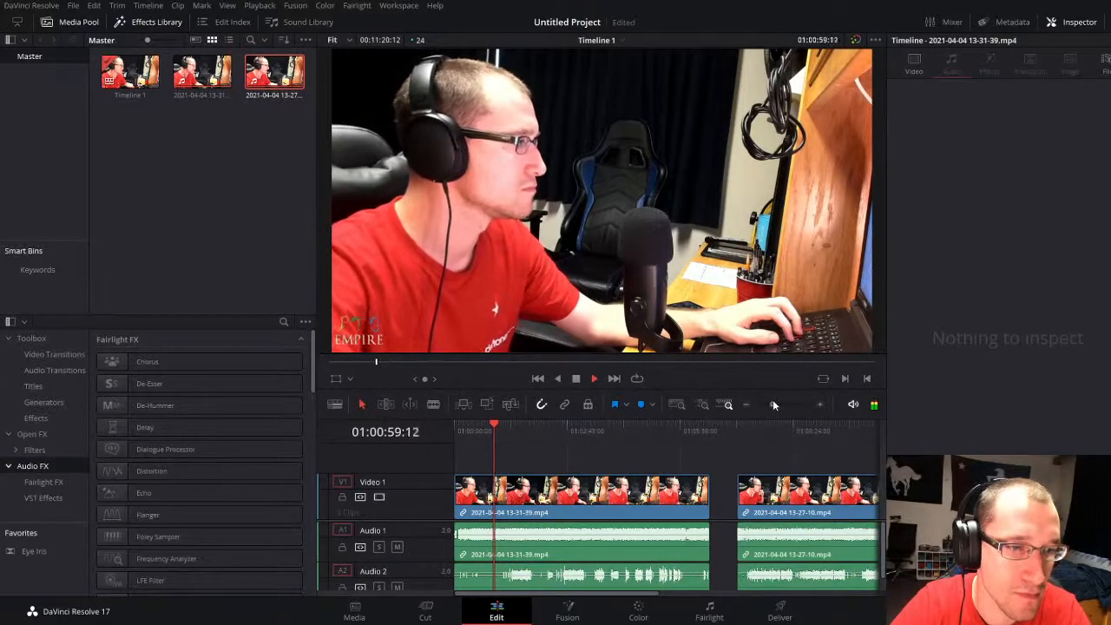
left_click_drag(772, 405, 770, 404)
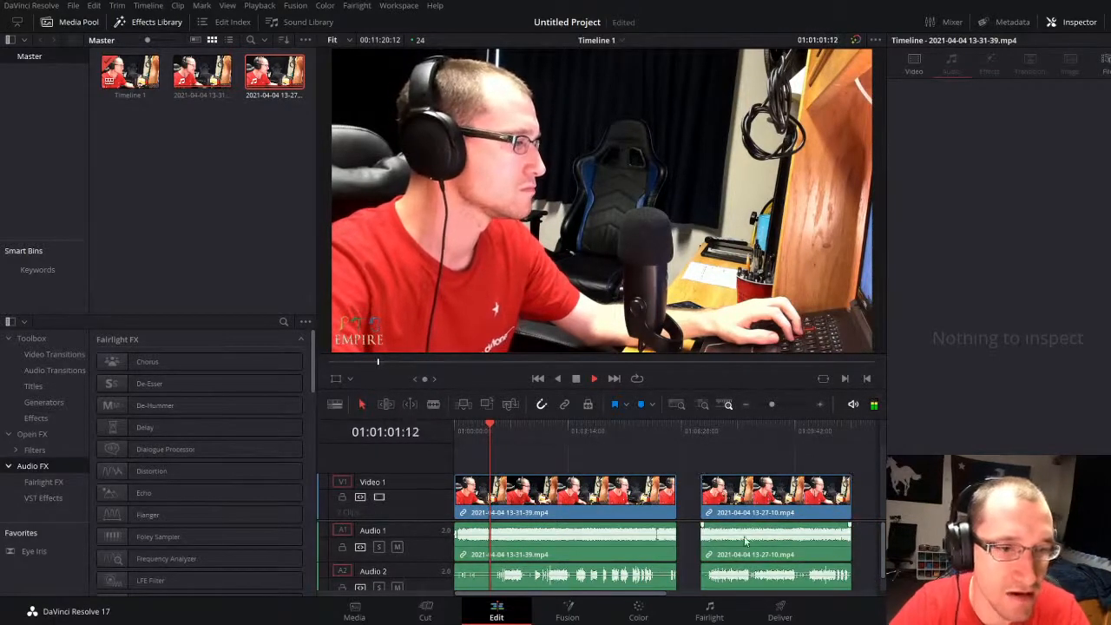
left_click(699, 428)
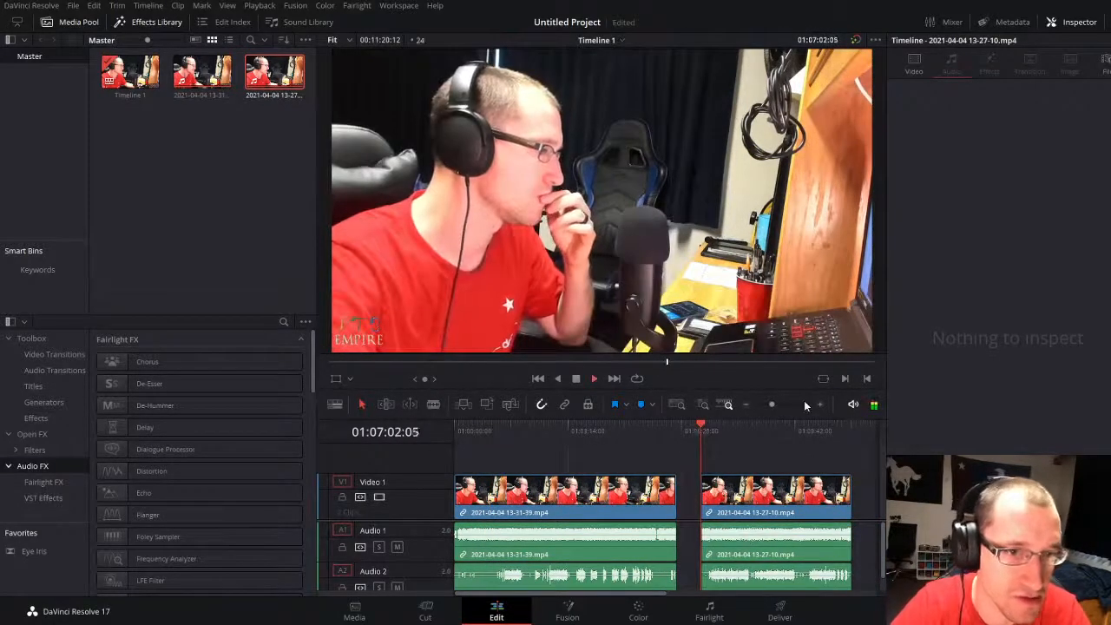
left_click_drag(772, 405, 780, 404)
left_click(659, 427)
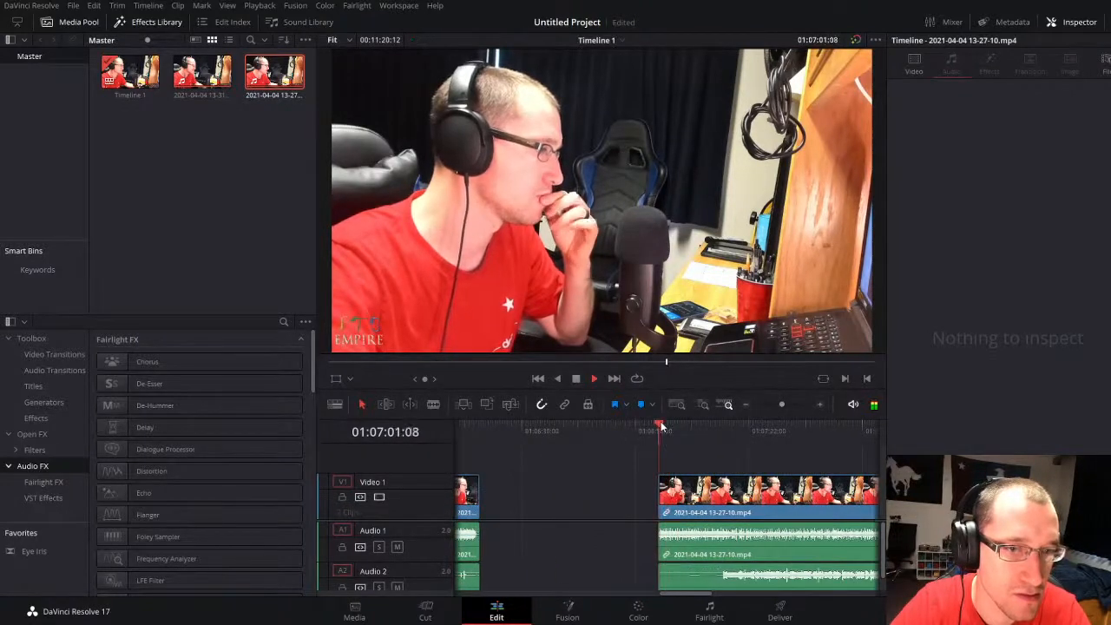
mouse_move(781, 402)
left_mouse_down()
mouse_move(767, 402)
mouse_move(785, 404)
left_mouse_up()
left_click(729, 427)
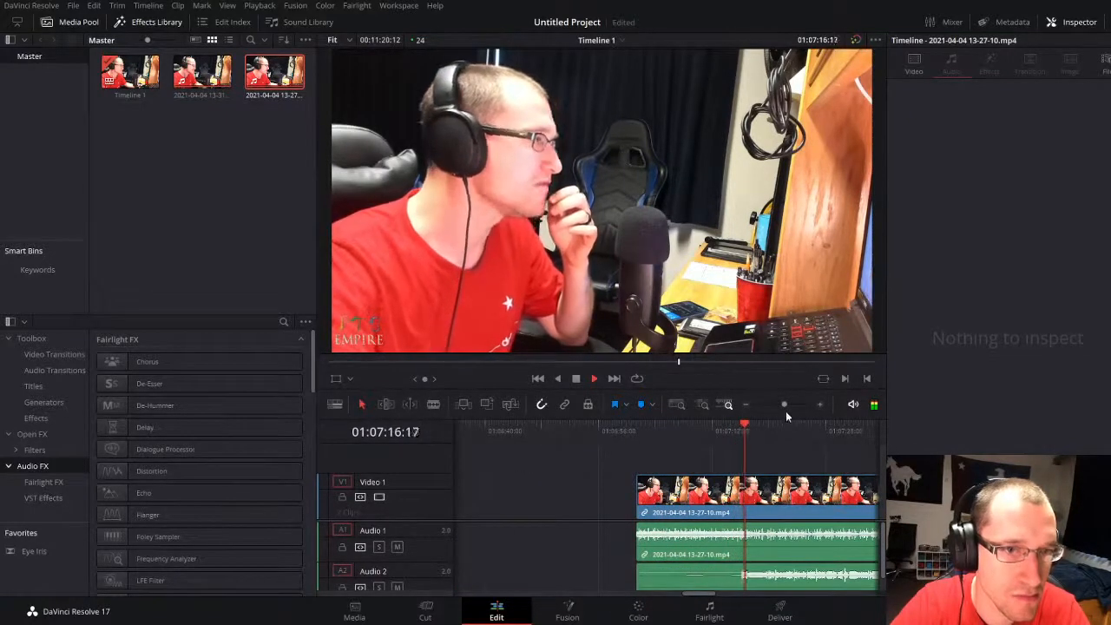
Step: Delete the Audio 1 portions of both clips, keeping their video and Audio 2
left_click_drag(784, 405, 772, 405)
left_click(713, 545)
key("Delete")
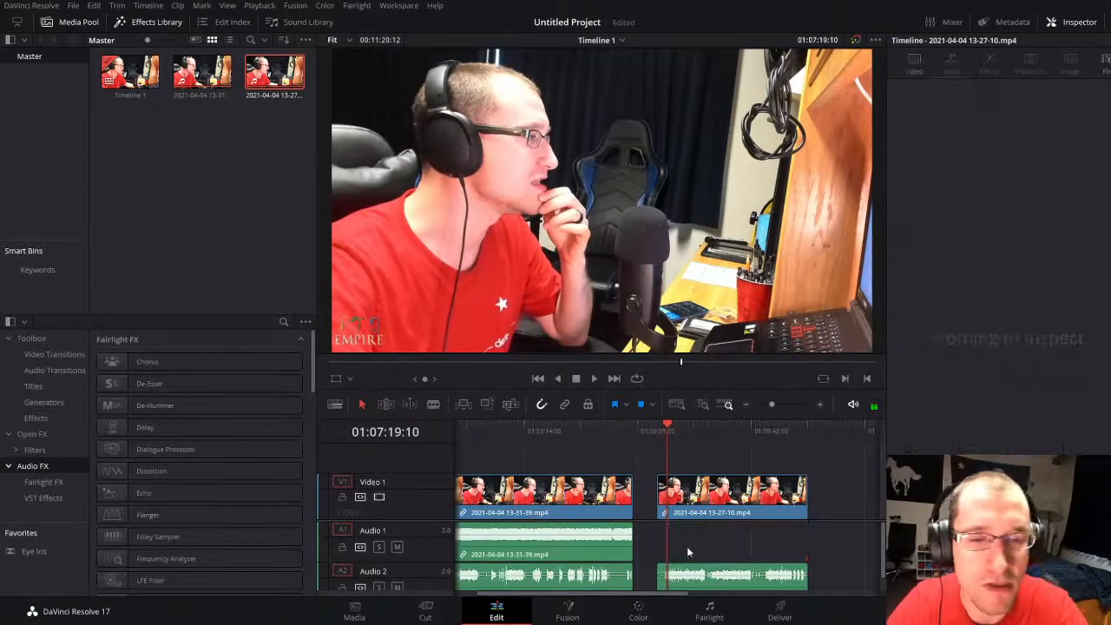
left_click(573, 547)
key("Delete")
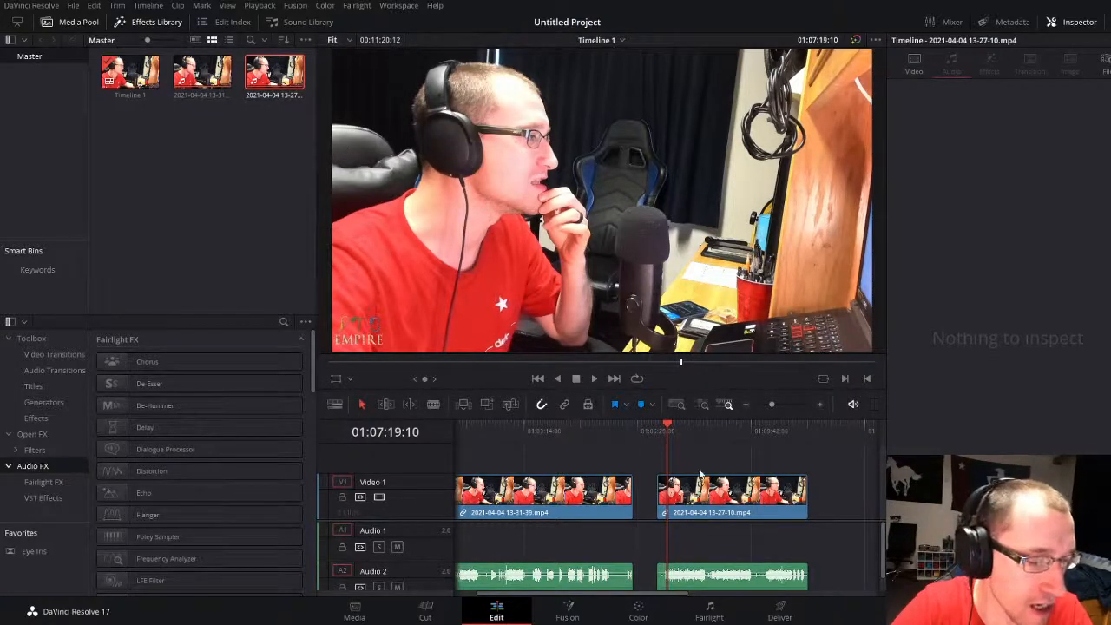
Step: Import Coward Instrumental.wav and place it on Audio 1, aligned with the start of the second clip
double_click(359, 540)
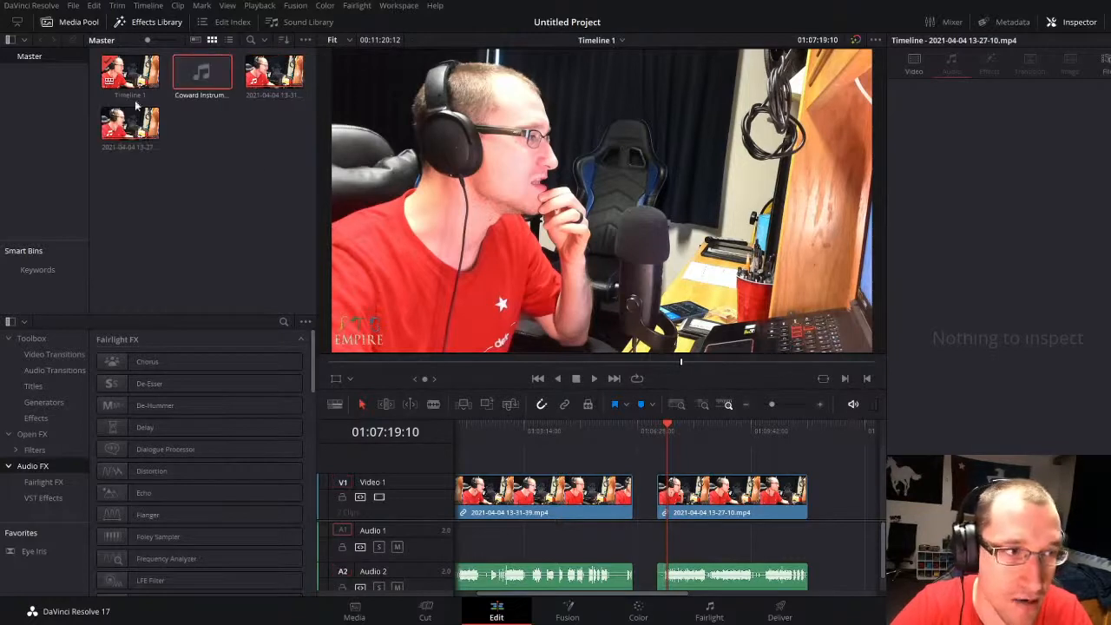
left_click_drag(202, 76, 561, 542)
key("space")
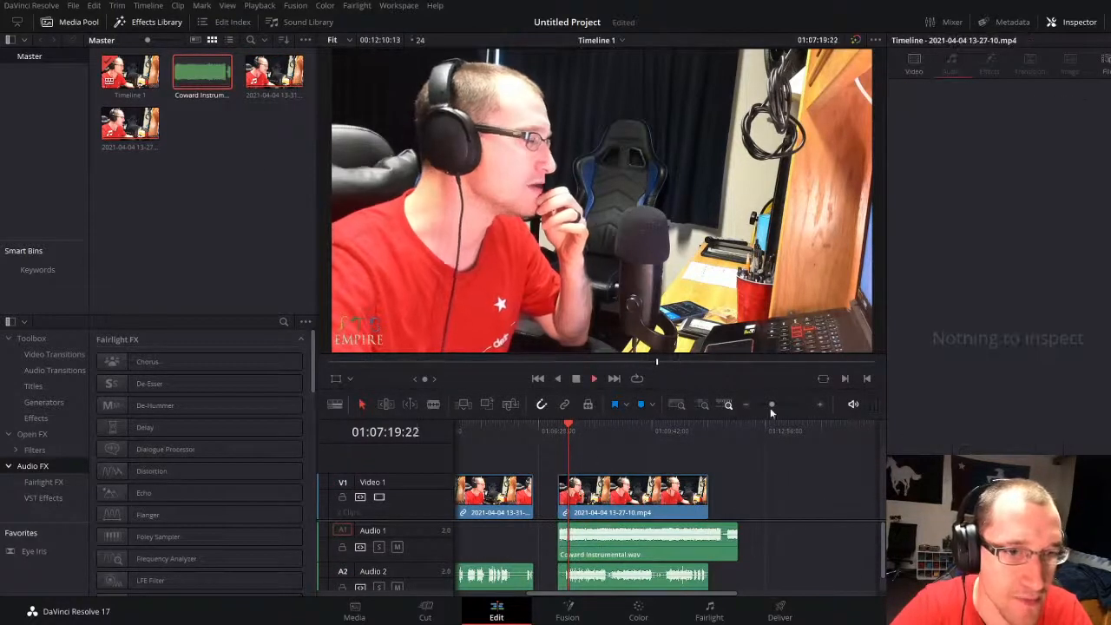
key("space")
Step: Find where the instrumental's sound begins, split the second clip and the instrumental at 01:07:04:16, and delete the parts before the cut
left_click_drag(771, 405, 787, 405)
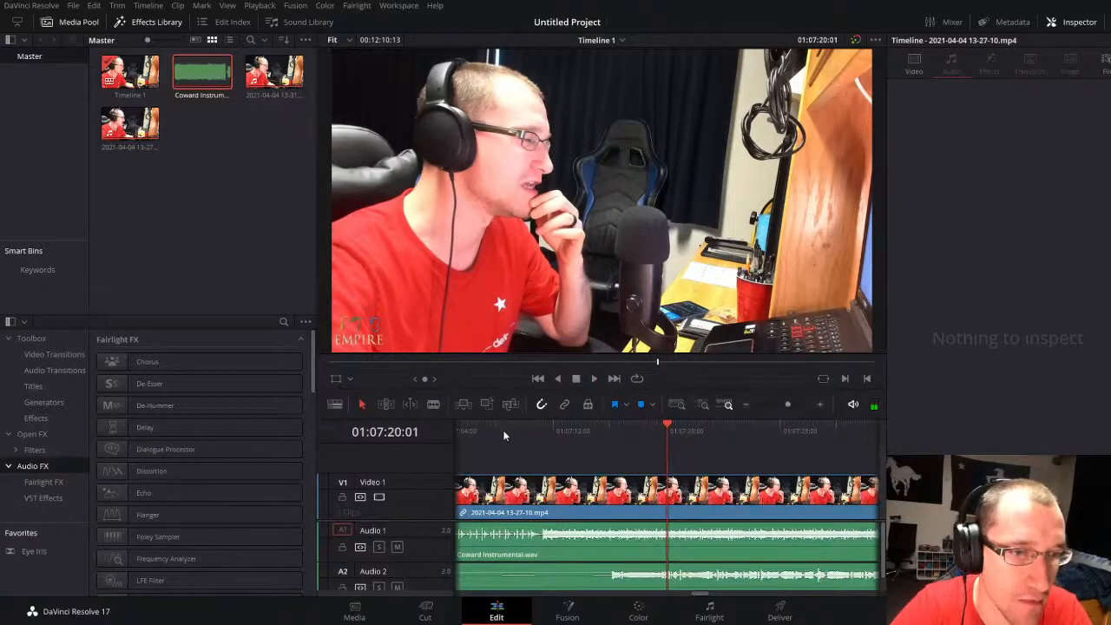
left_click(503, 430)
key("space")
left_click(787, 405)
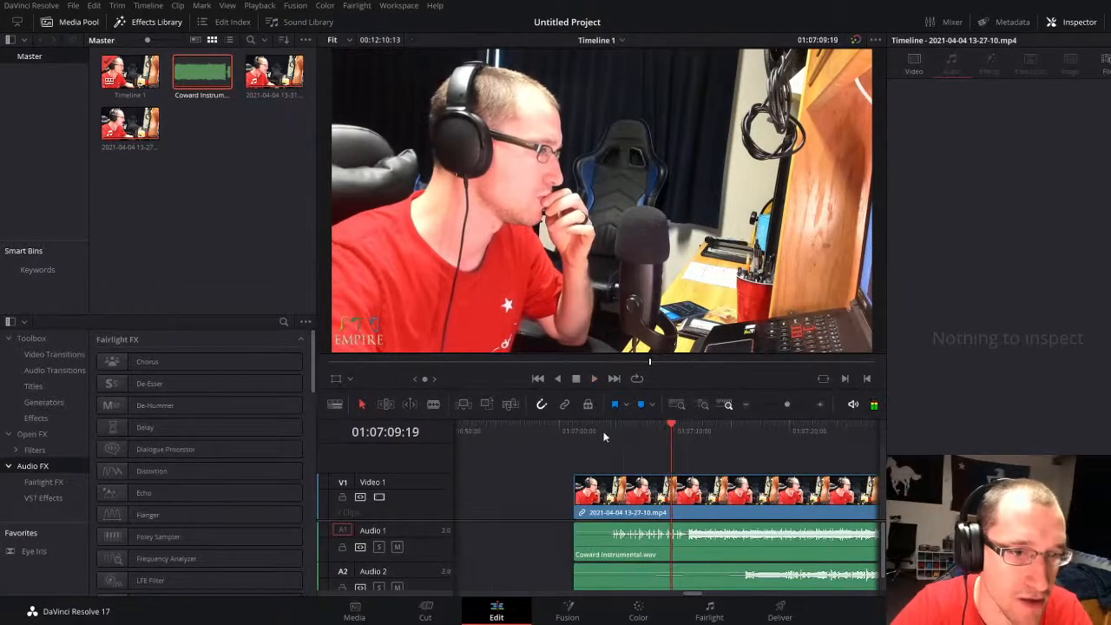
left_click(603, 430)
key("space")
left_click(794, 405)
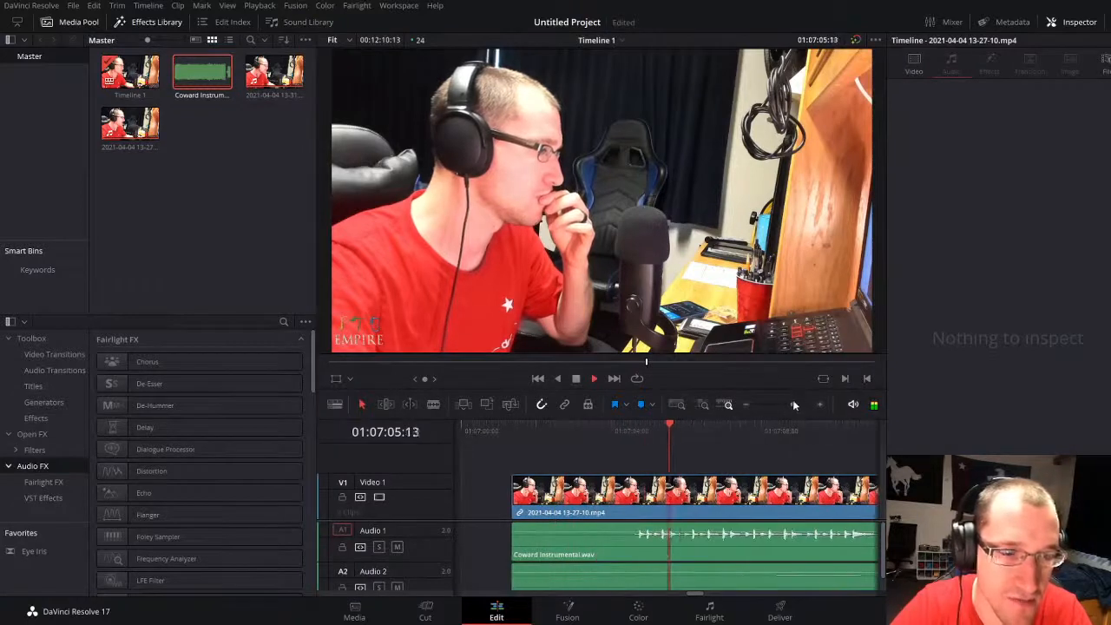
left_click(636, 430)
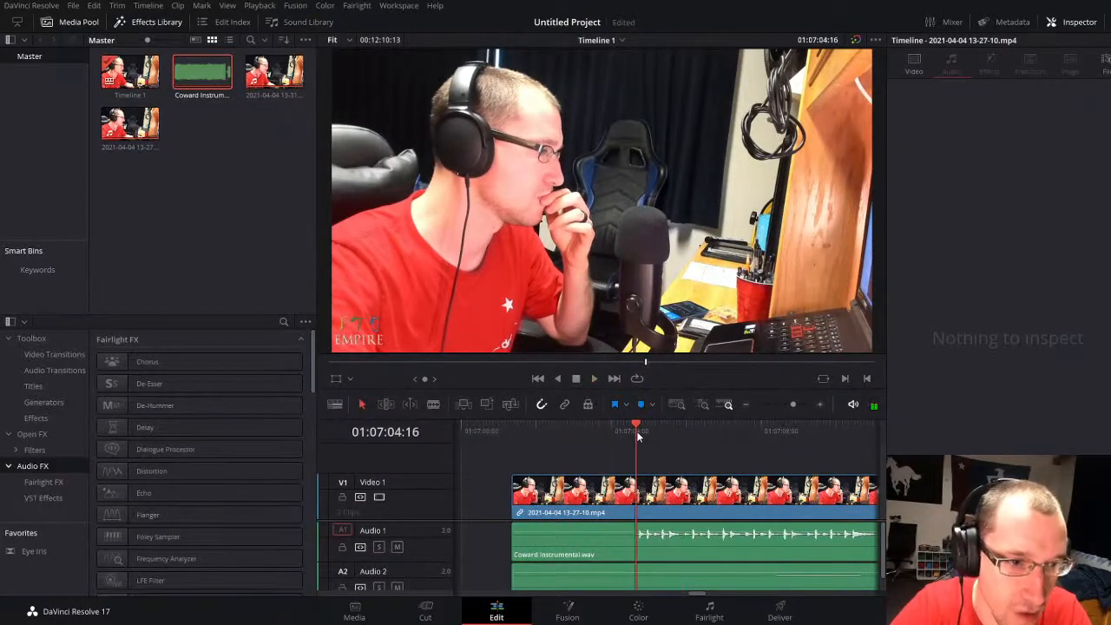
left_click(800, 405)
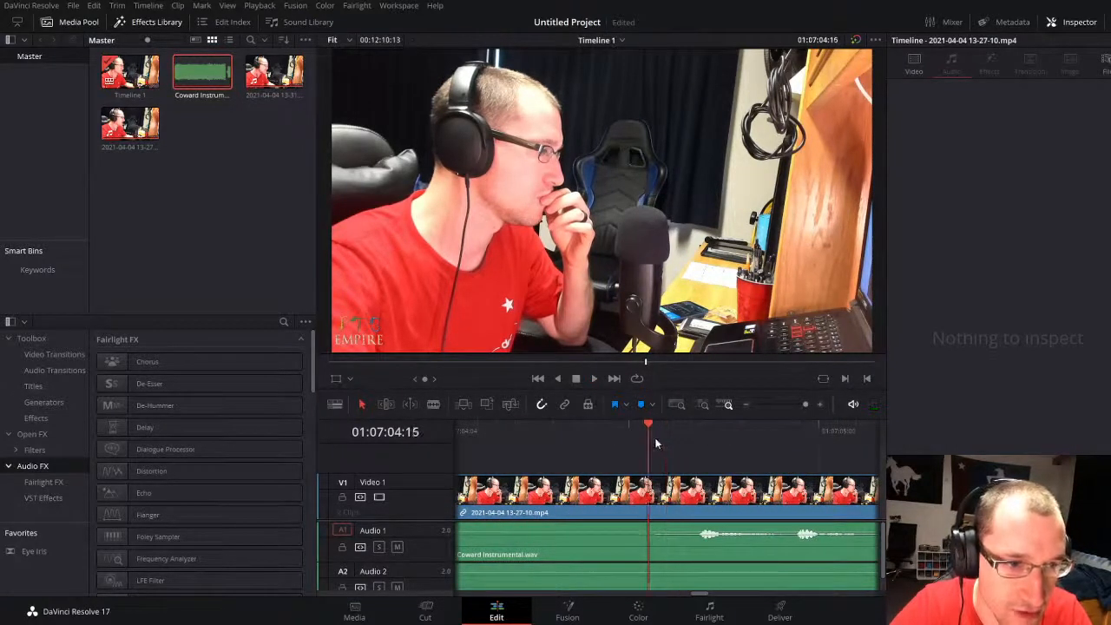
left_click(664, 437)
left_click(800, 405)
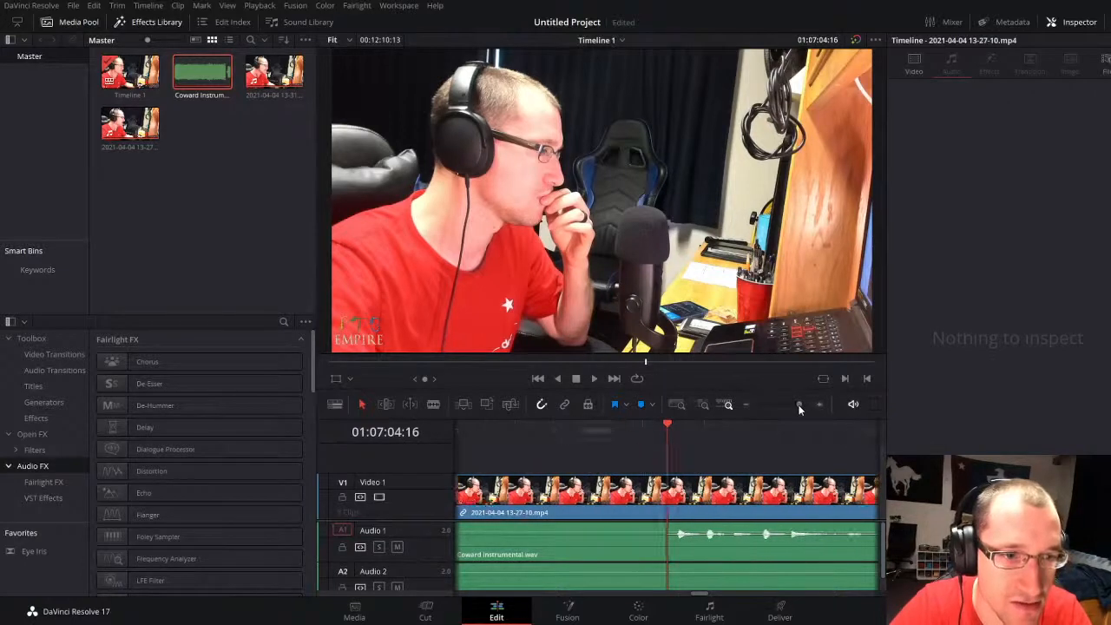
left_click_drag(799, 405, 800, 405)
left_click(590, 514)
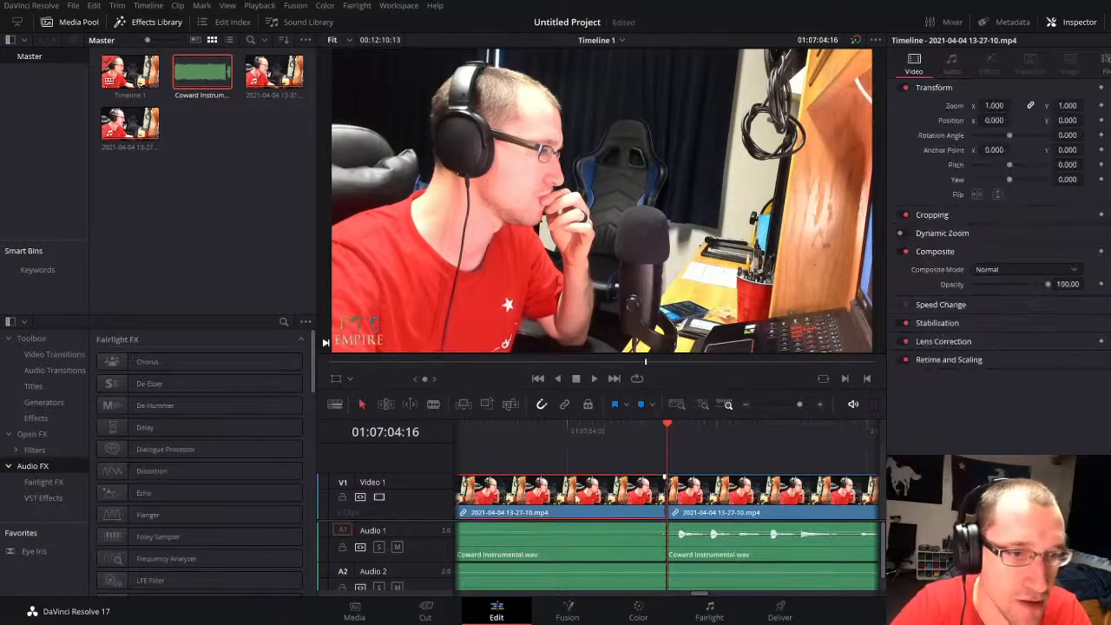
key("Delete")
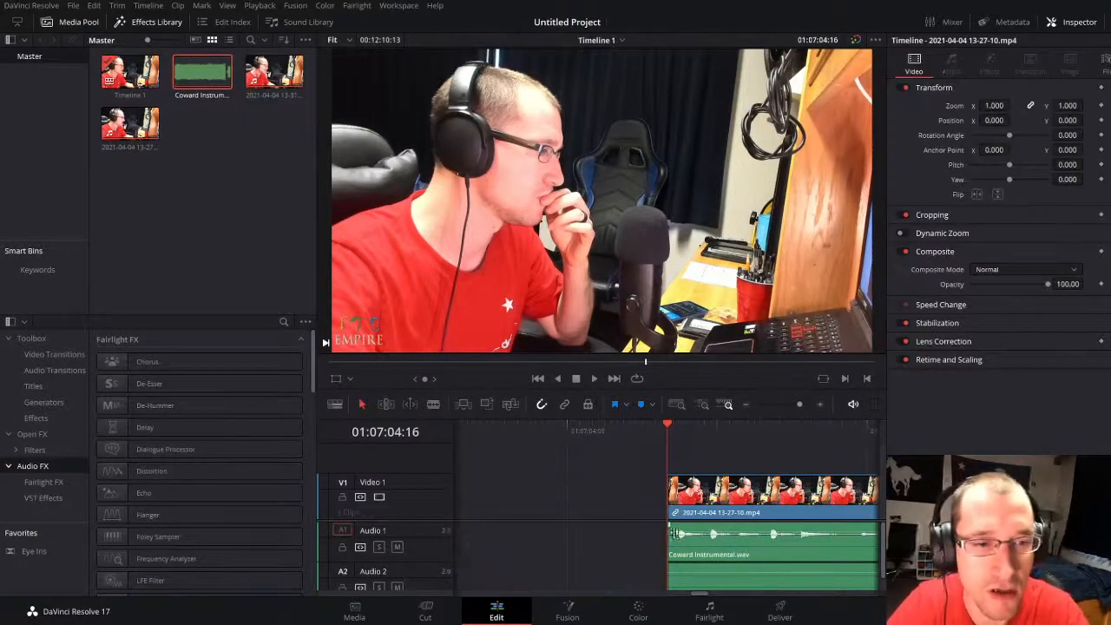
Step: Play the trimmed section with the instrumental up to where the vocals come in
key("space")
left_click_drag(801, 405, 788, 405)
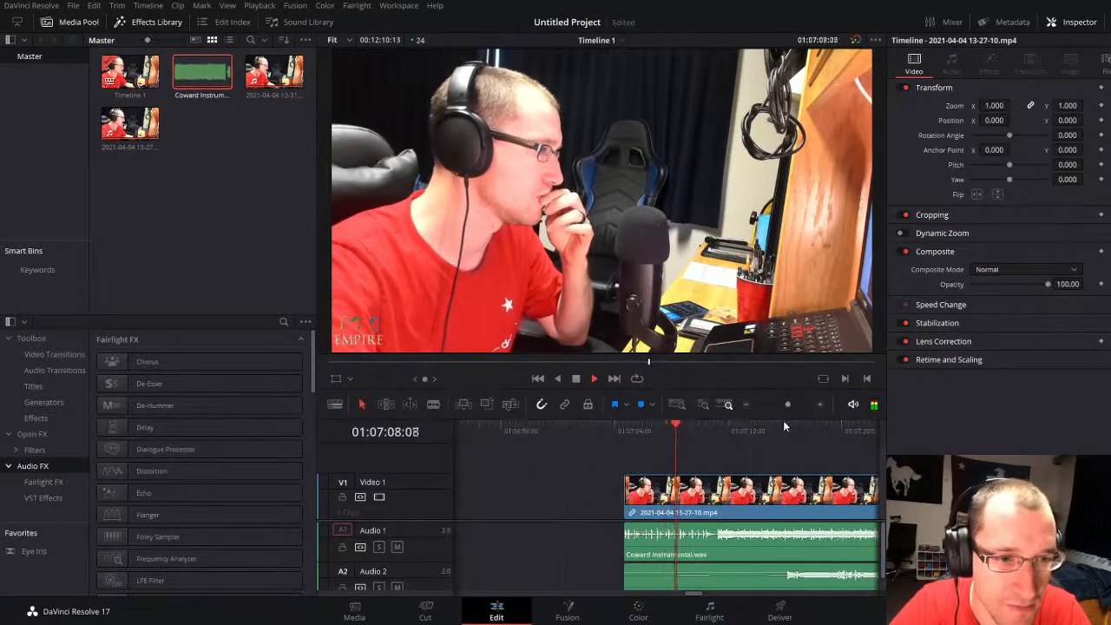
left_click(768, 429)
key("space")
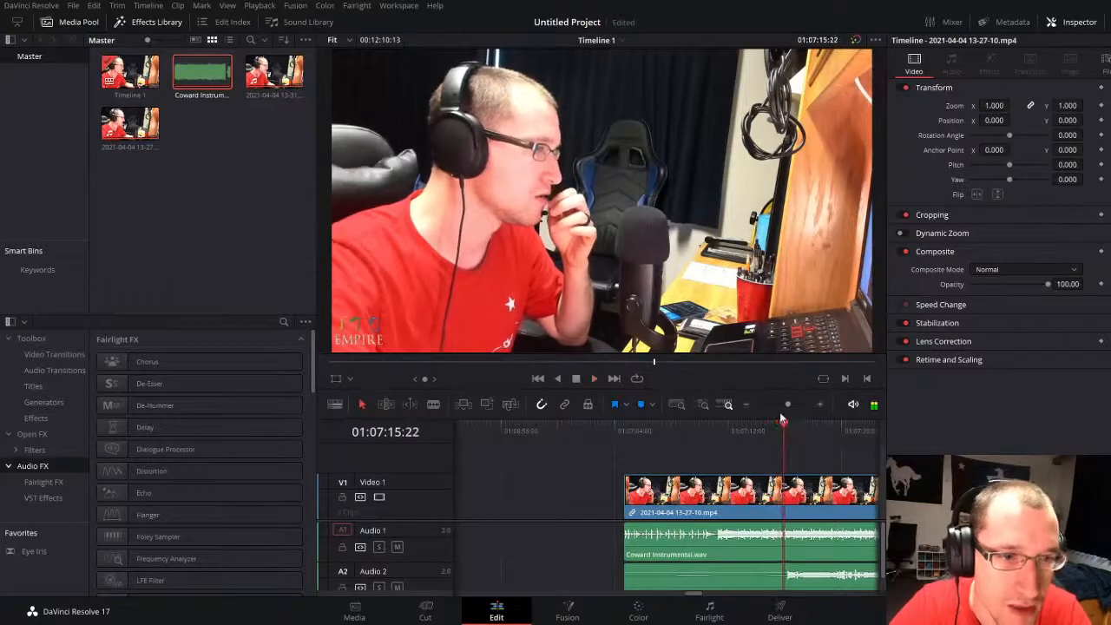
Step: Duplicate the second clip's vocal audio from Audio 2 and place the copy on a new Audio 3 track, aligned with the clip's start
mouse_move(787, 405)
left_mouse_down()
mouse_move(775, 404)
mouse_move(771, 418)
left_mouse_up()
scroll(746, 558, "down", 1)
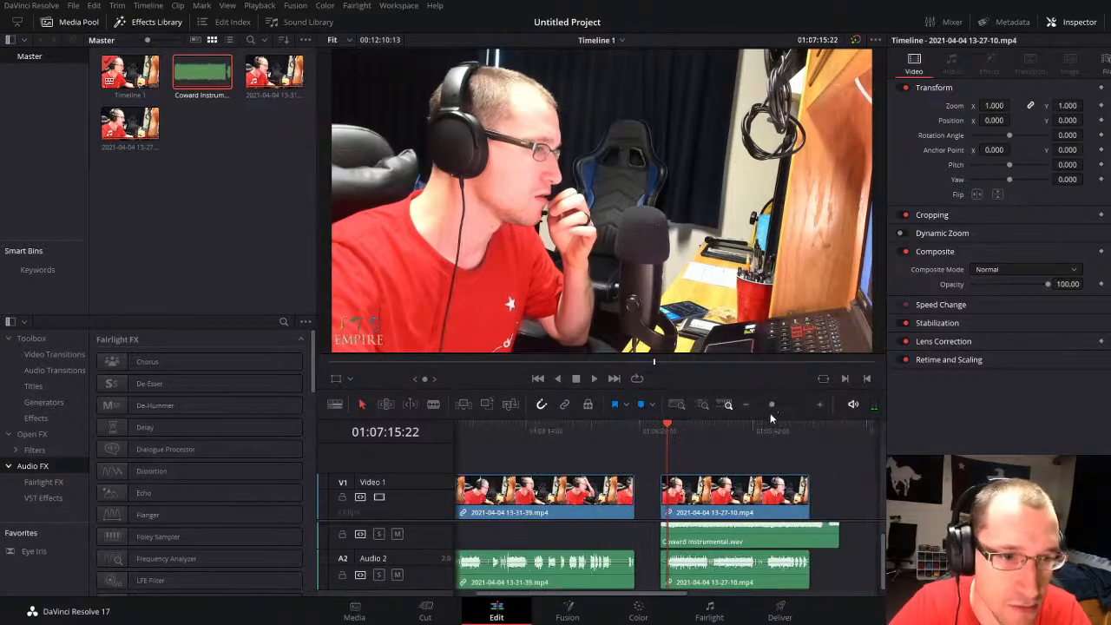
left_click(758, 575)
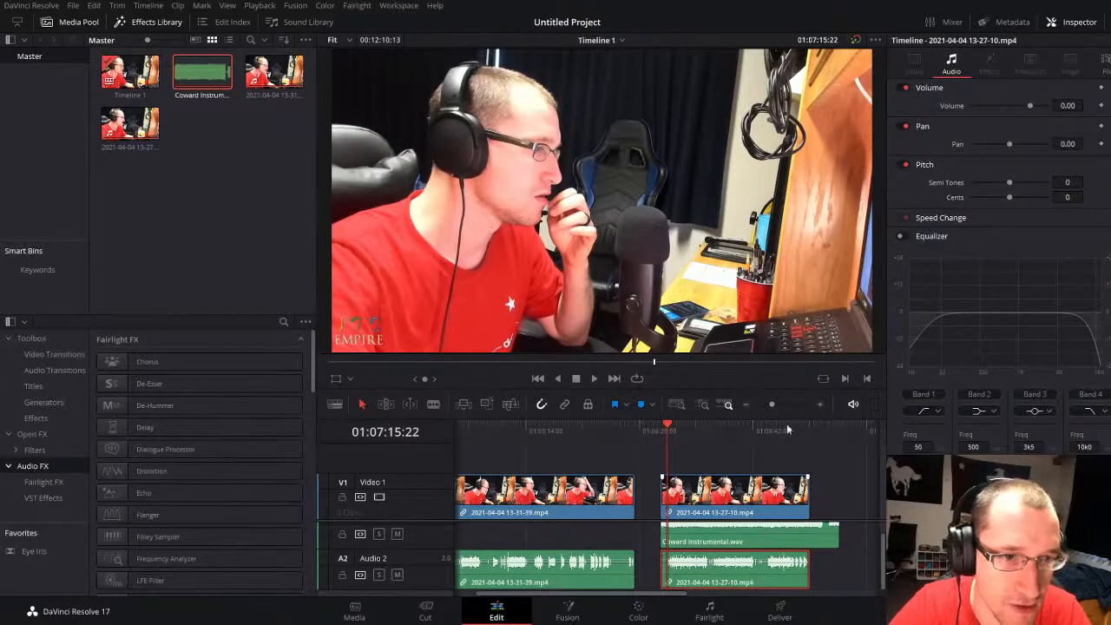
left_click_drag(772, 405, 768, 408)
left_click(736, 430)
key("ctrl+v")
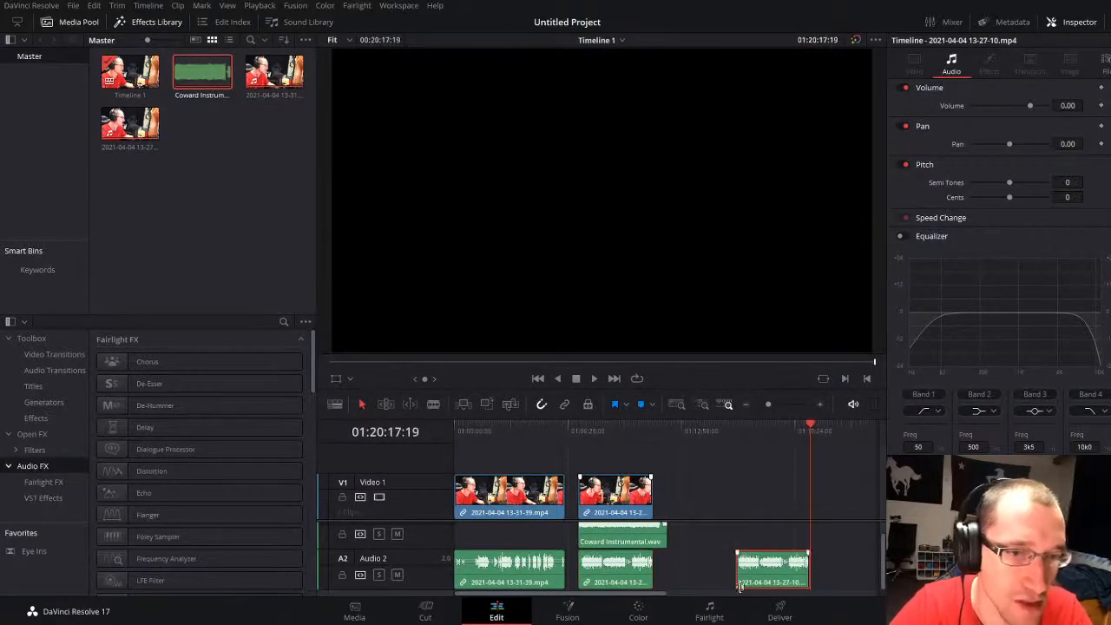
left_click_drag(762, 577, 600, 579)
left_click(583, 438)
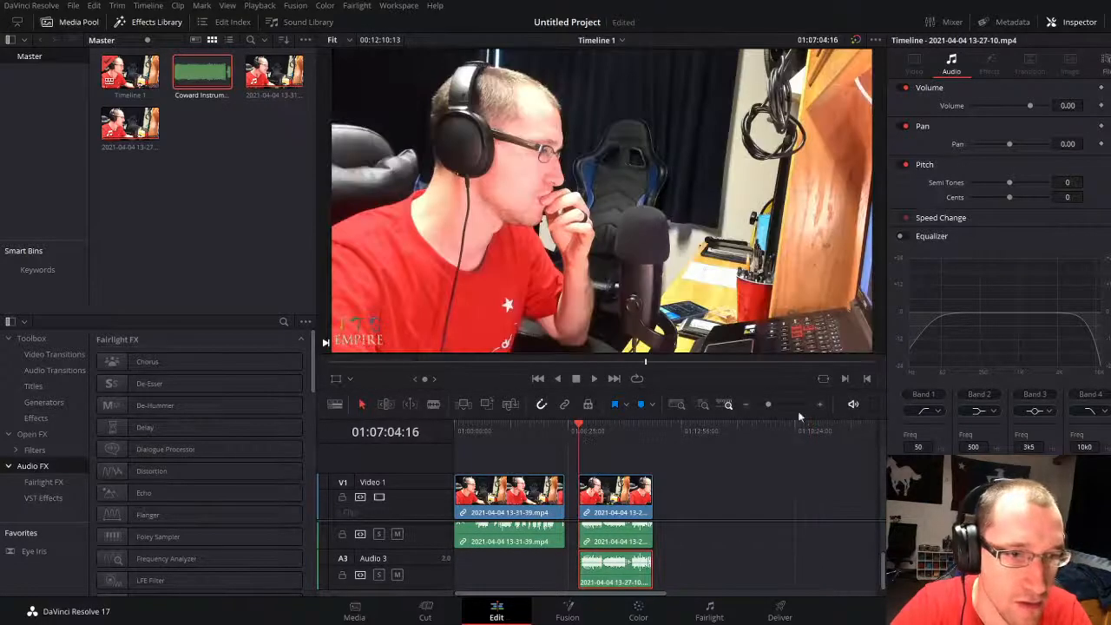
mouse_move(769, 405)
left_mouse_down()
mouse_move(757, 405)
mouse_move(770, 400)
left_mouse_up()
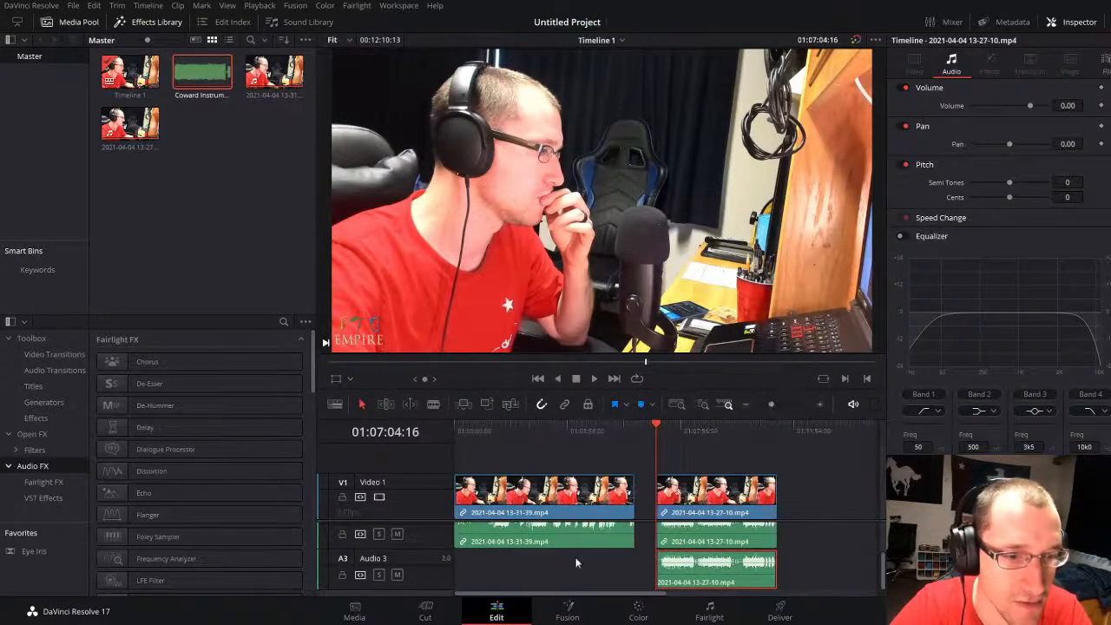
left_click(566, 538)
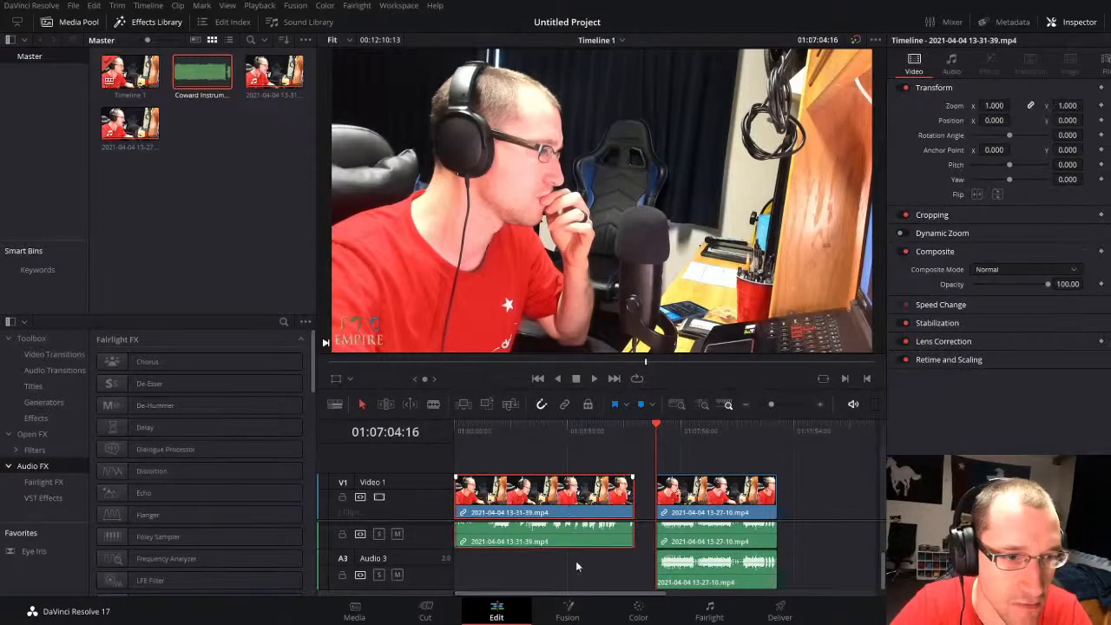
scroll(562, 525, "up", 2)
left_click_drag(511, 493, 695, 503)
left_click_drag(771, 404, 768, 406)
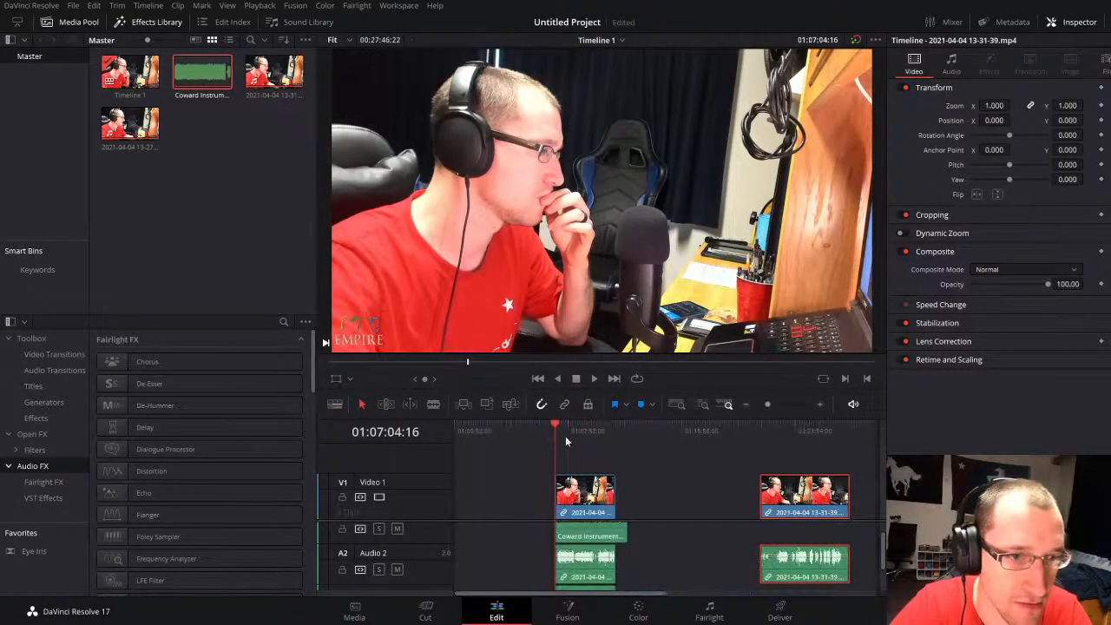
Step: Shift all clips together so the 13-27-10 take and the instrumental start at 01:00:00:00, and return the playhead there
left_click(645, 497)
key("ctrl+a")
left_click_drag(585, 498, 480, 486)
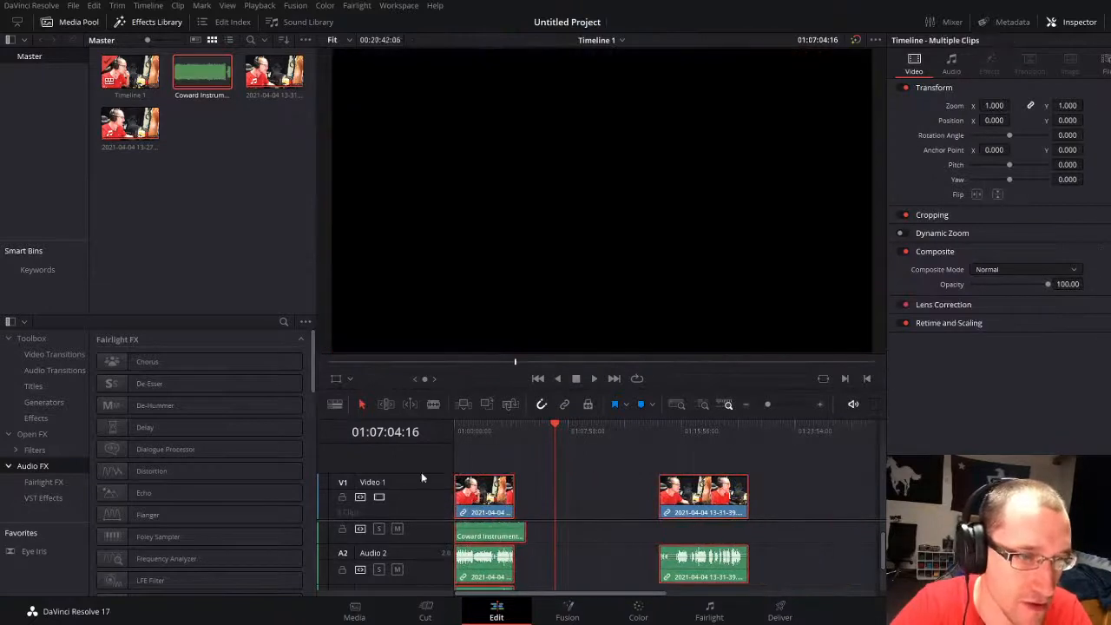
left_click_drag(495, 433, 386, 436)
left_click(553, 469)
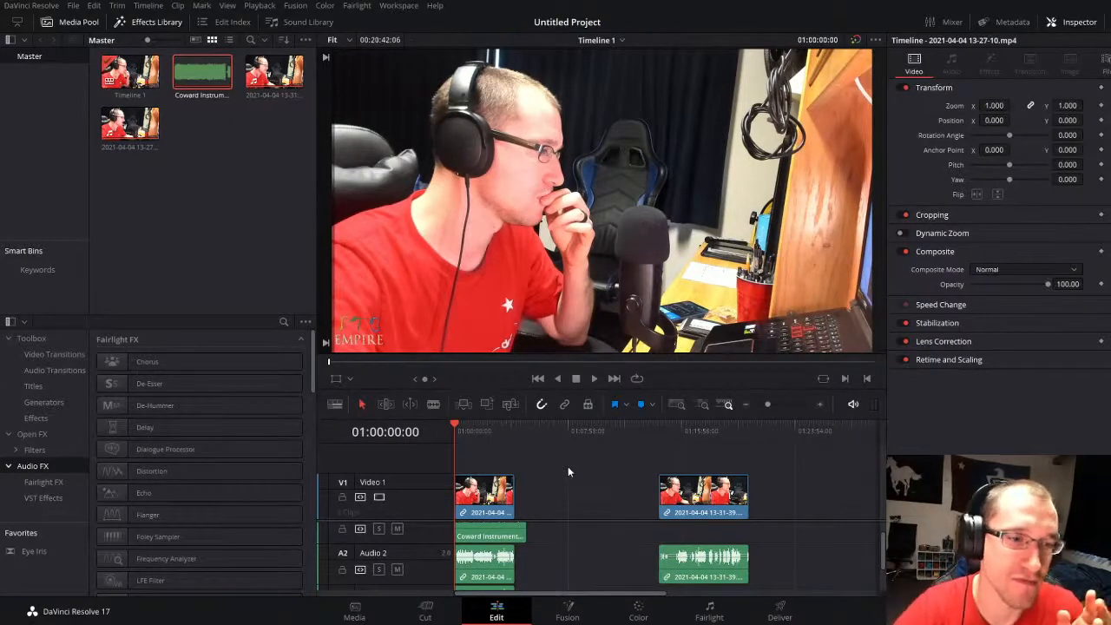
left_click(482, 505)
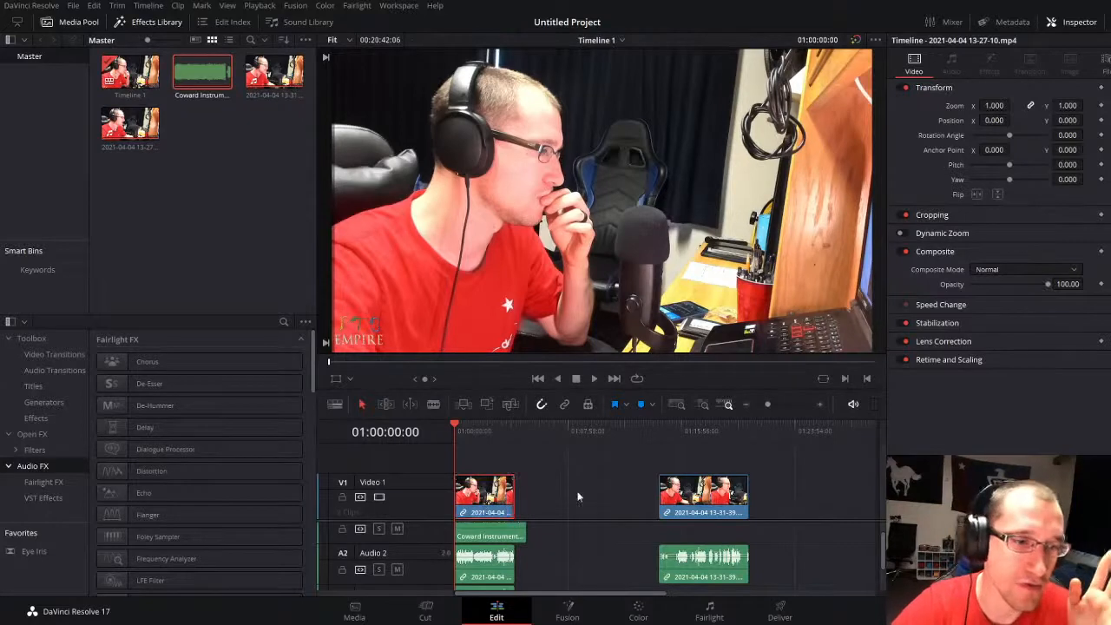
left_click(512, 531)
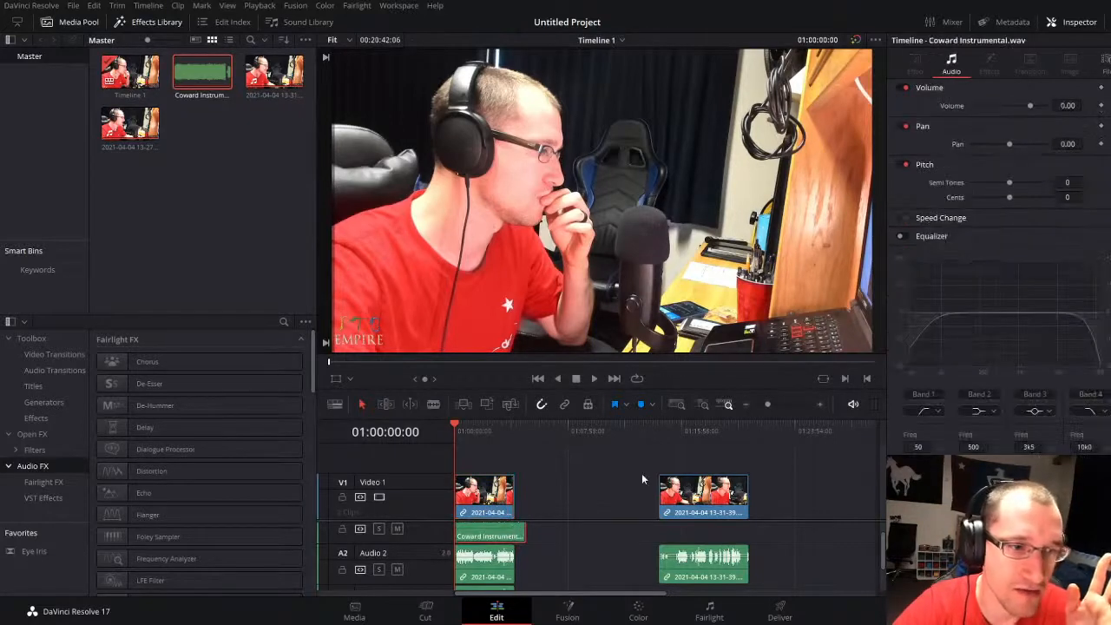
left_click(579, 479)
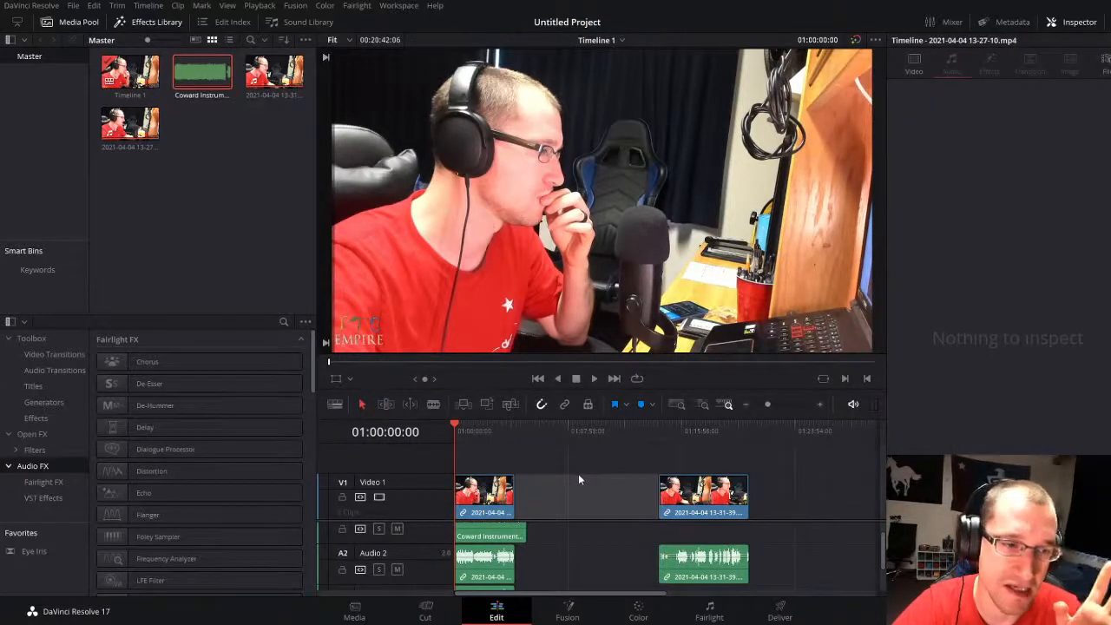
left_click(495, 498)
left_click(499, 539, "ctrl")
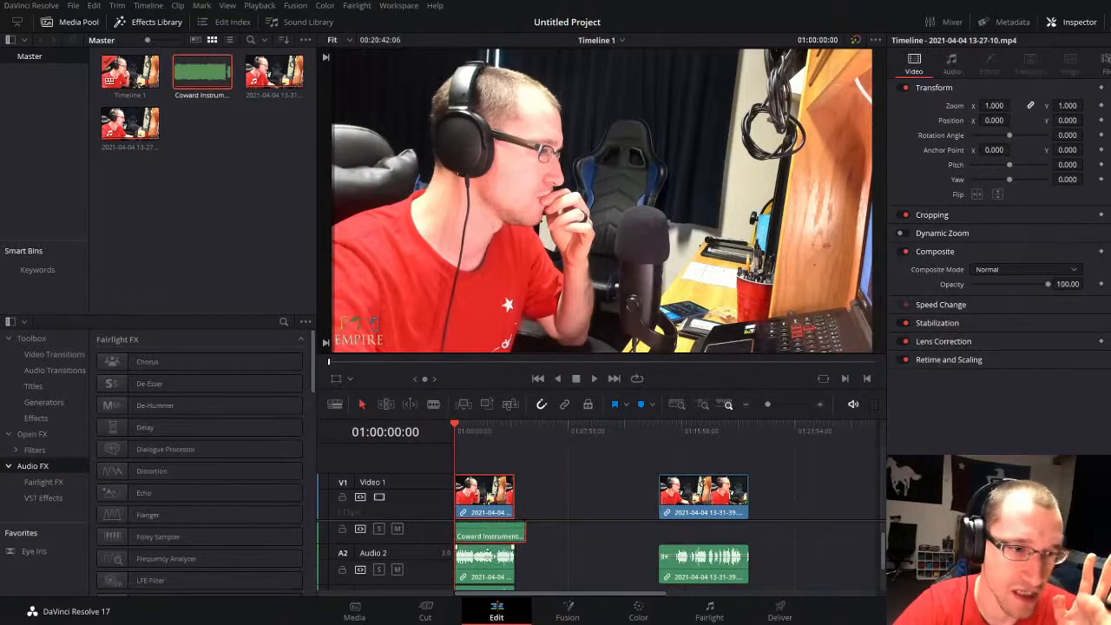
left_click(492, 571, "ctrl")
left_click(584, 472)
left_click(488, 496)
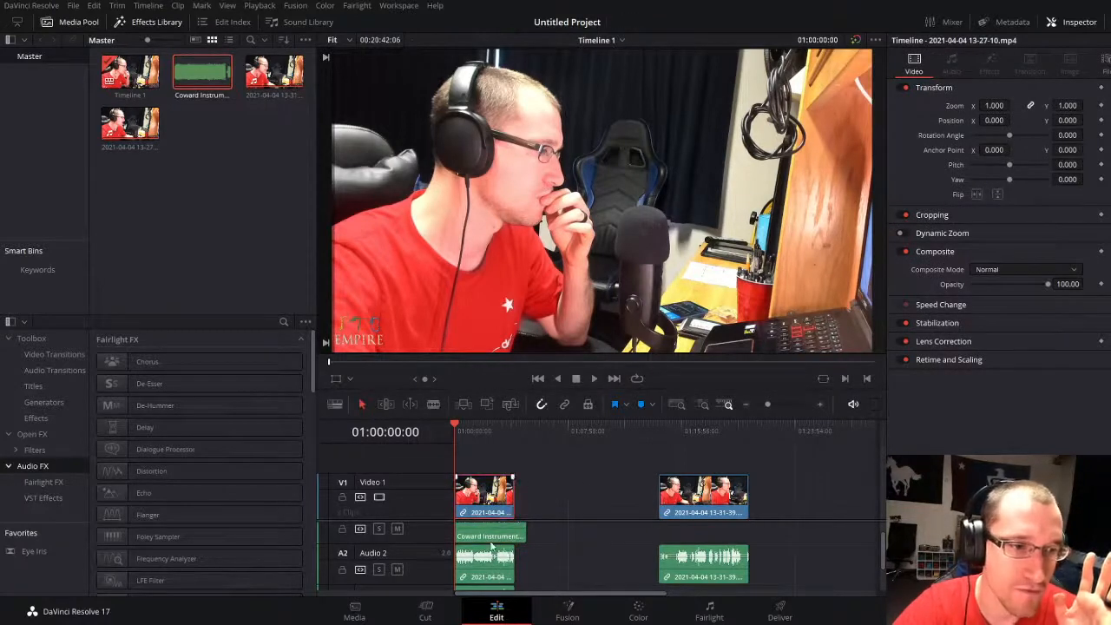
left_click(576, 482)
left_click_drag(475, 455, 745, 594)
left_click(605, 487)
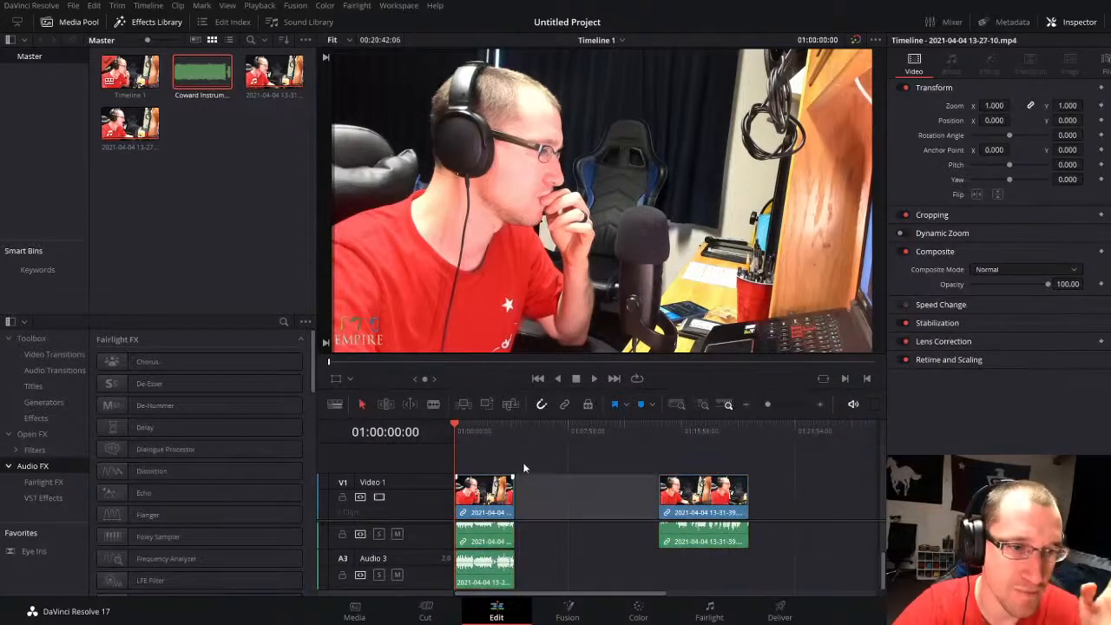
left_click_drag(509, 460, 722, 598)
left_click(564, 471)
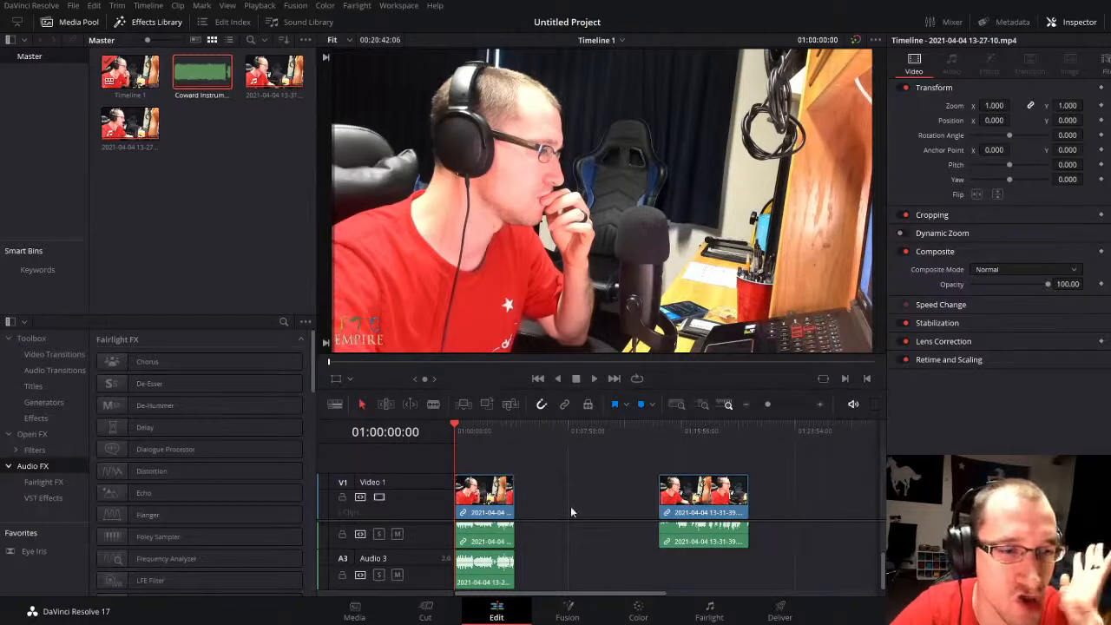
Step: Play the arrangement from 01:00:00:00 and examine the instrumental and vocal waveforms on the audio tracks
left_click_drag(767, 404, 772, 405)
scroll(626, 557, "up", 1)
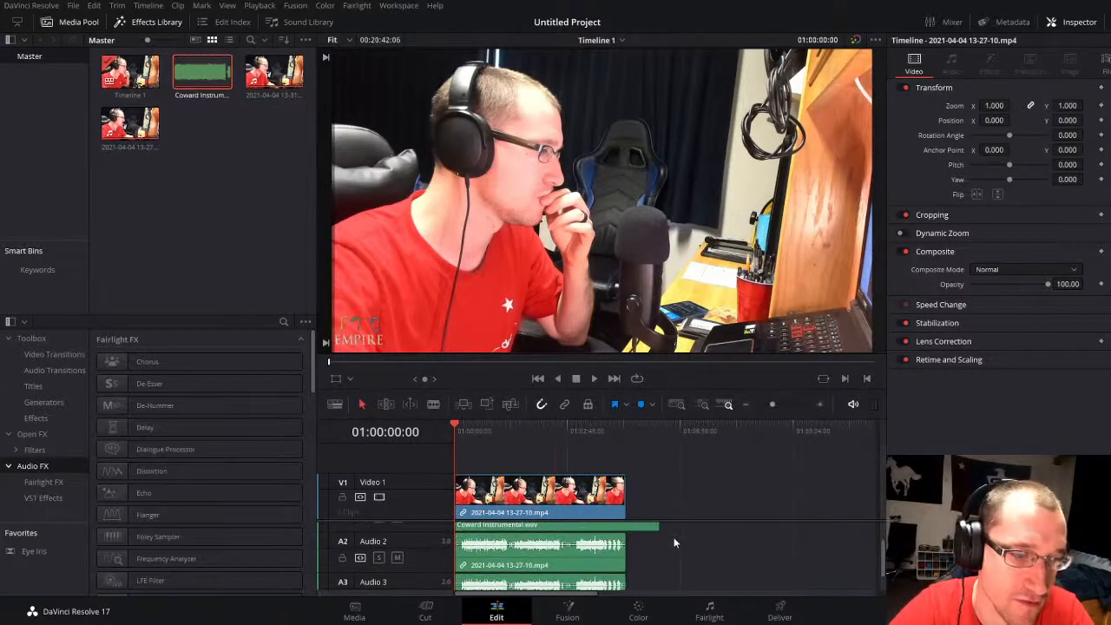
left_click(750, 504)
key("space")
left_click_drag(773, 404, 787, 404)
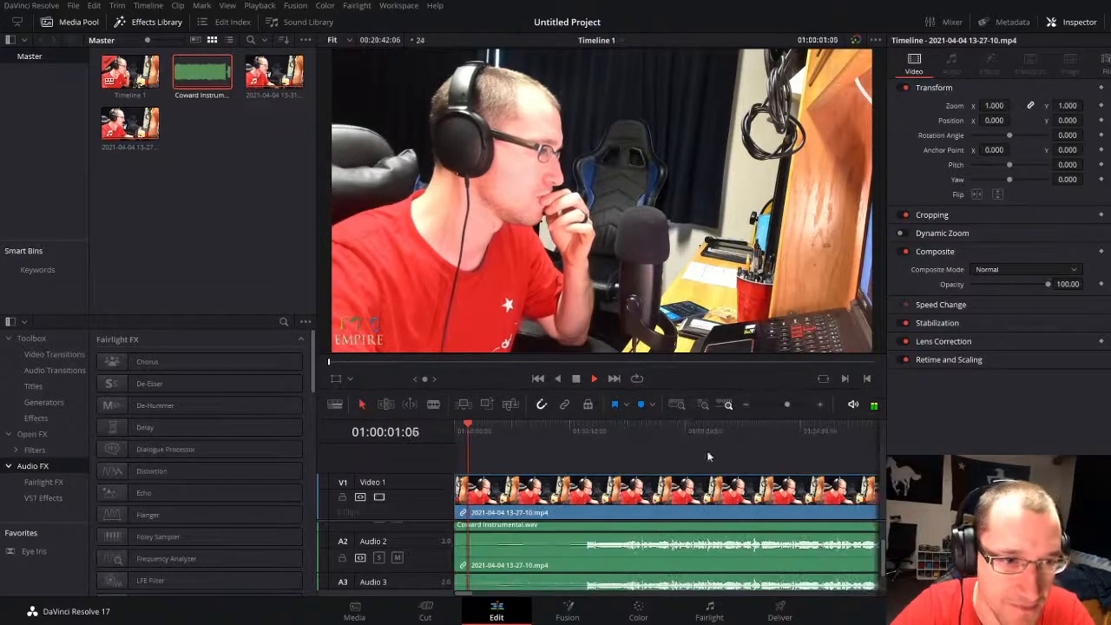
scroll(547, 538, "up", 1)
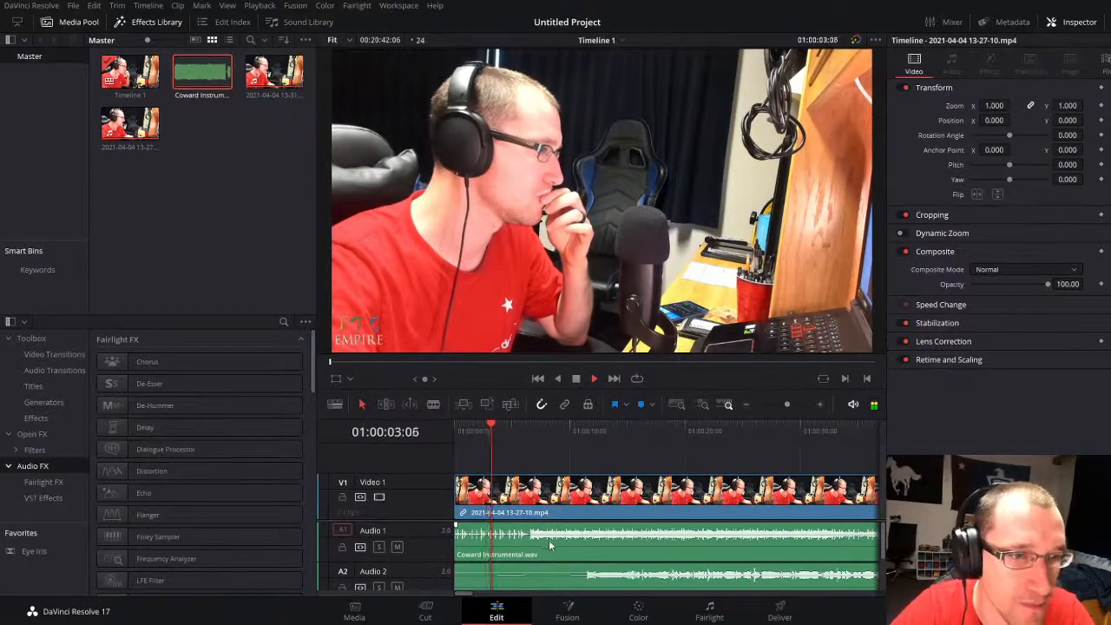
scroll(549, 540, "down", 1)
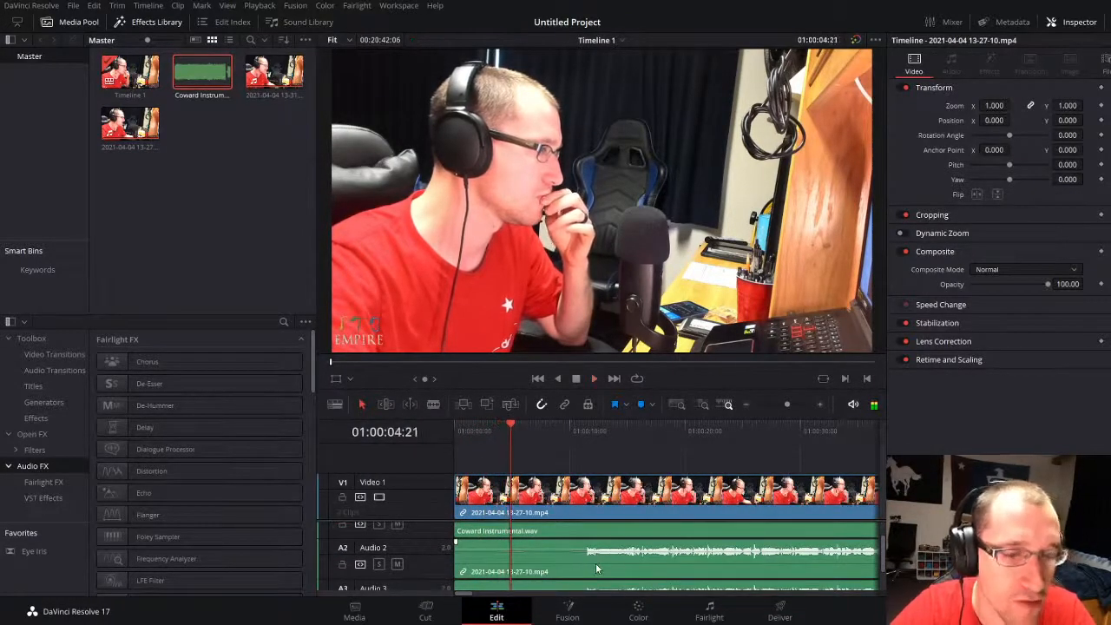
Step: Enlarge the timeline area and enable the equalizer on the 13-27-10 vocal clip on Audio 2
left_click(596, 564)
scroll(595, 563, "down", 1)
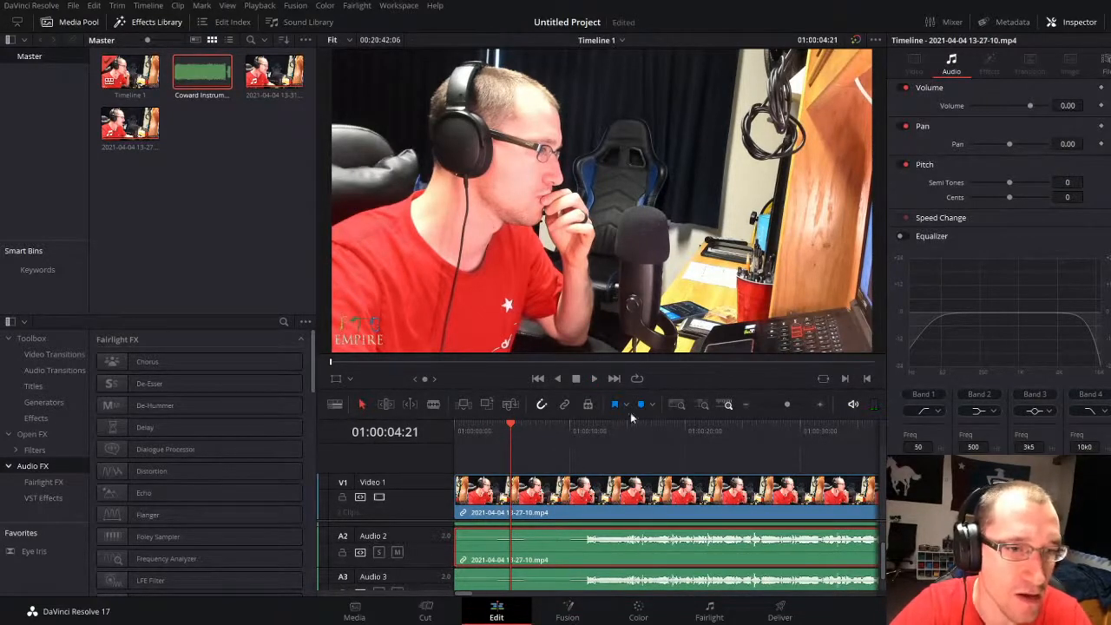
left_click_drag(620, 419, 613, 395)
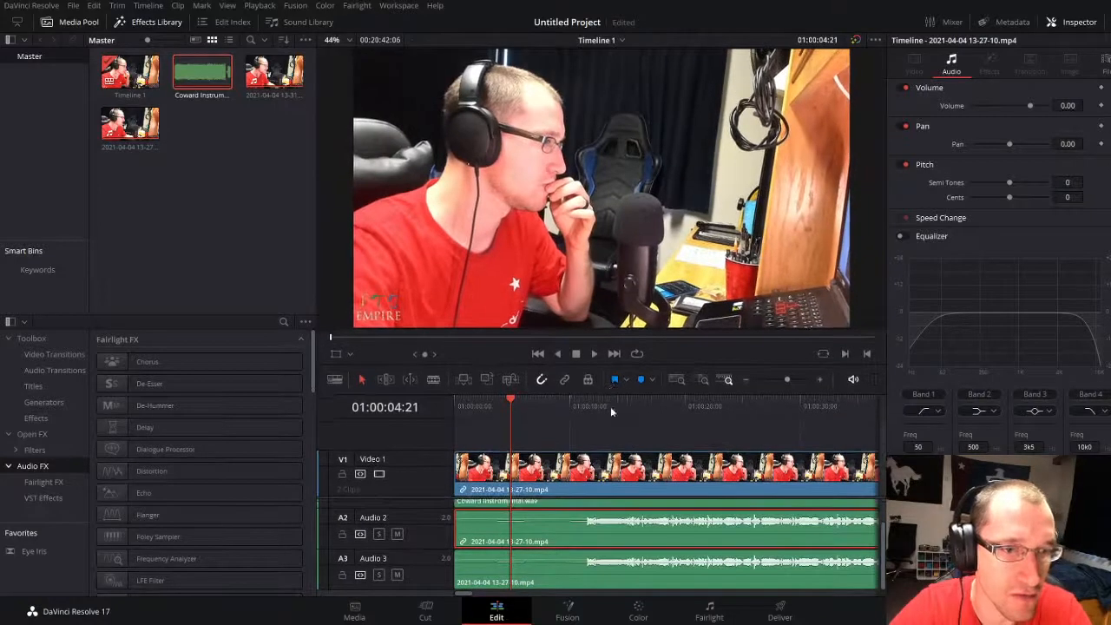
left_click(642, 443)
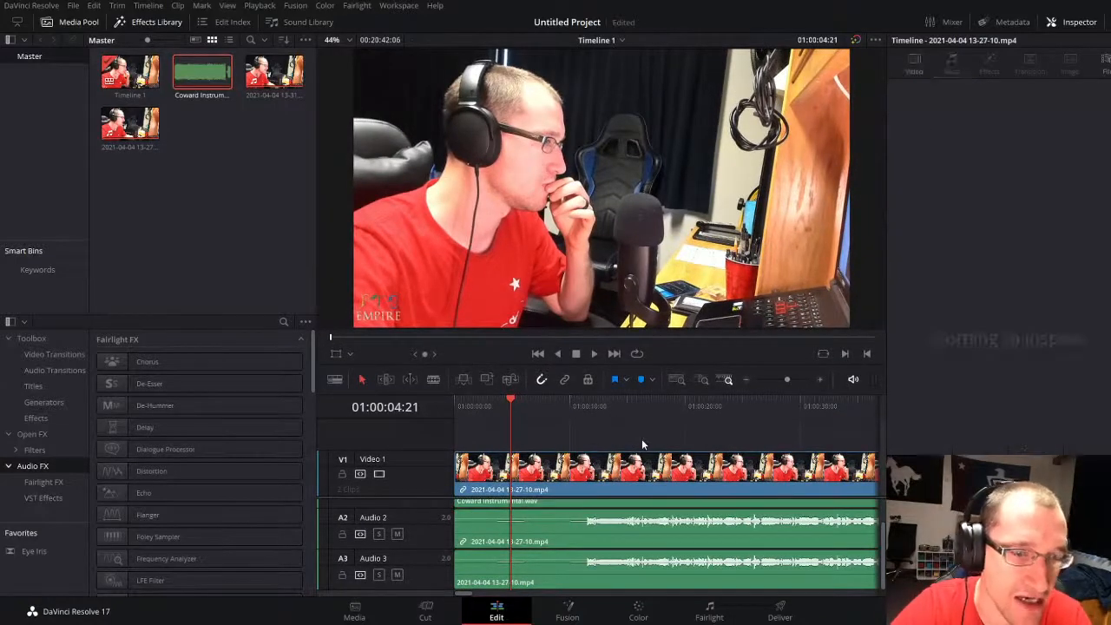
left_click(643, 540)
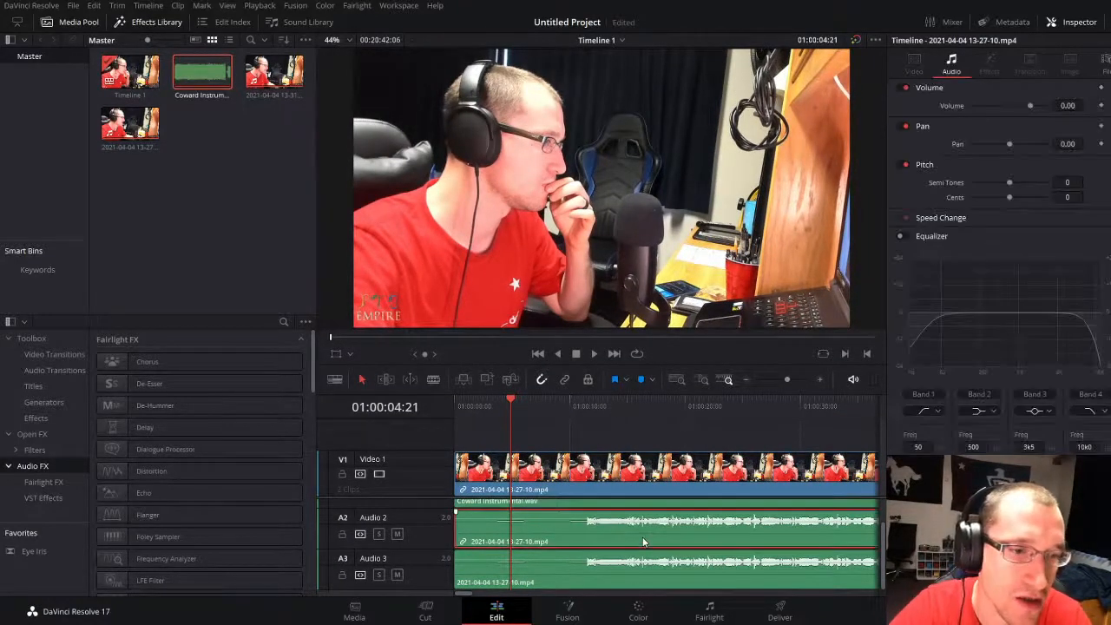
left_click(907, 234)
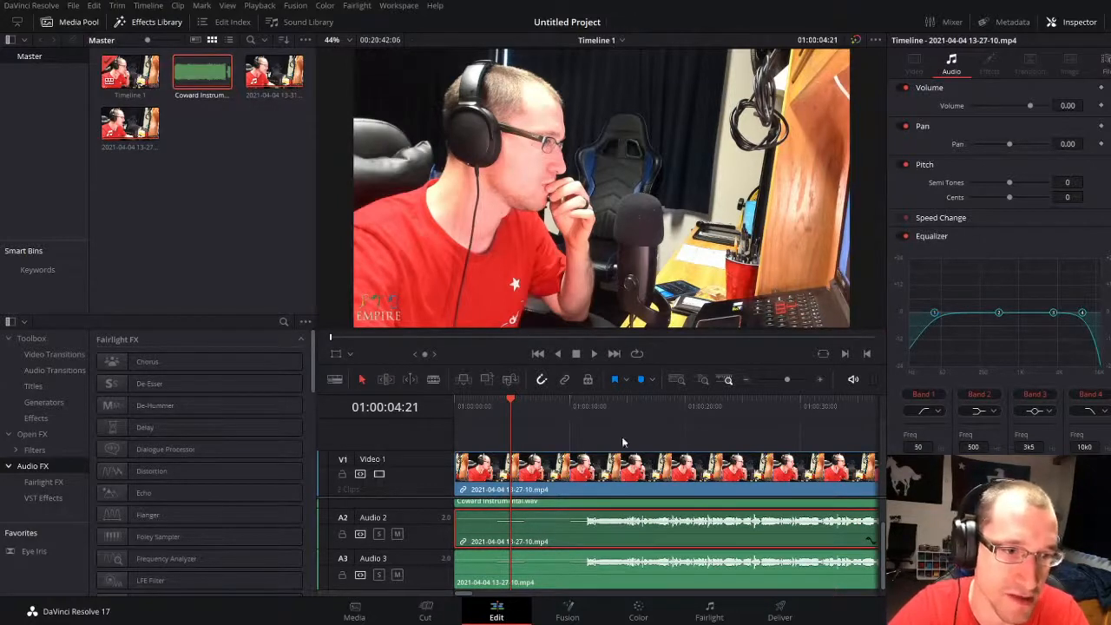
Step: Disable the duplicate vocal clip on Audio 3 and play the section from about 01:00:11 where the vocals come in
left_click(652, 581)
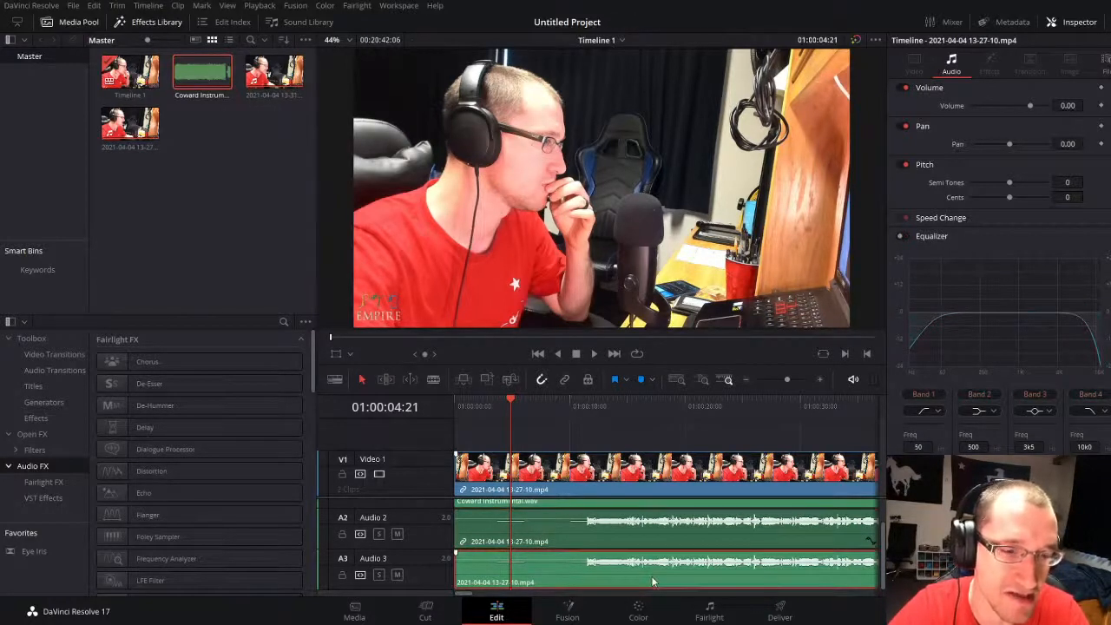
key("d")
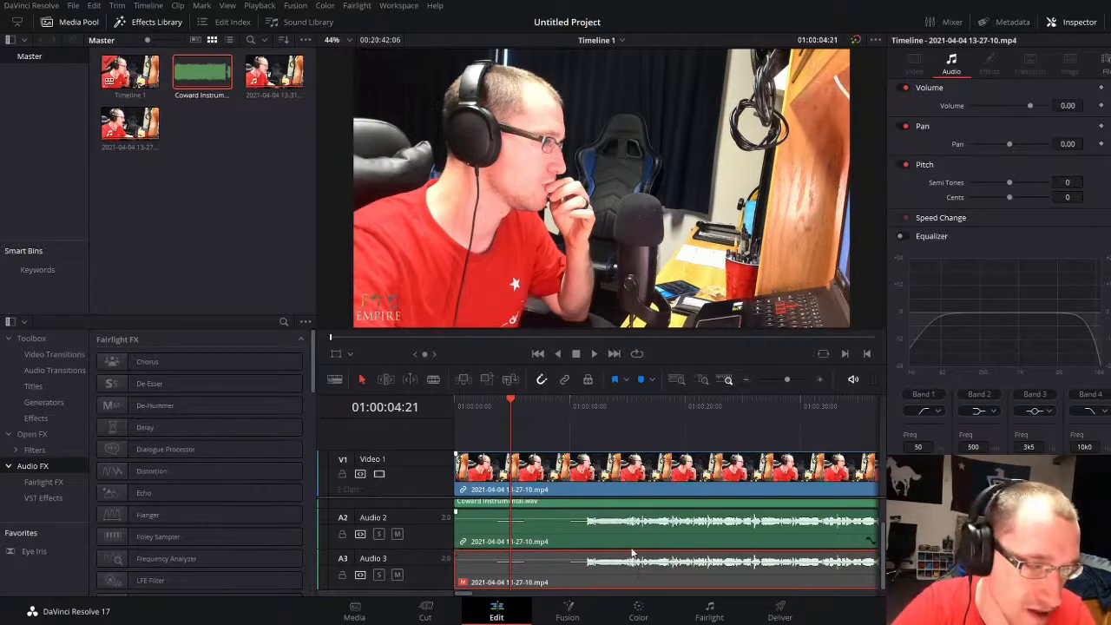
left_click(581, 405)
key("space")
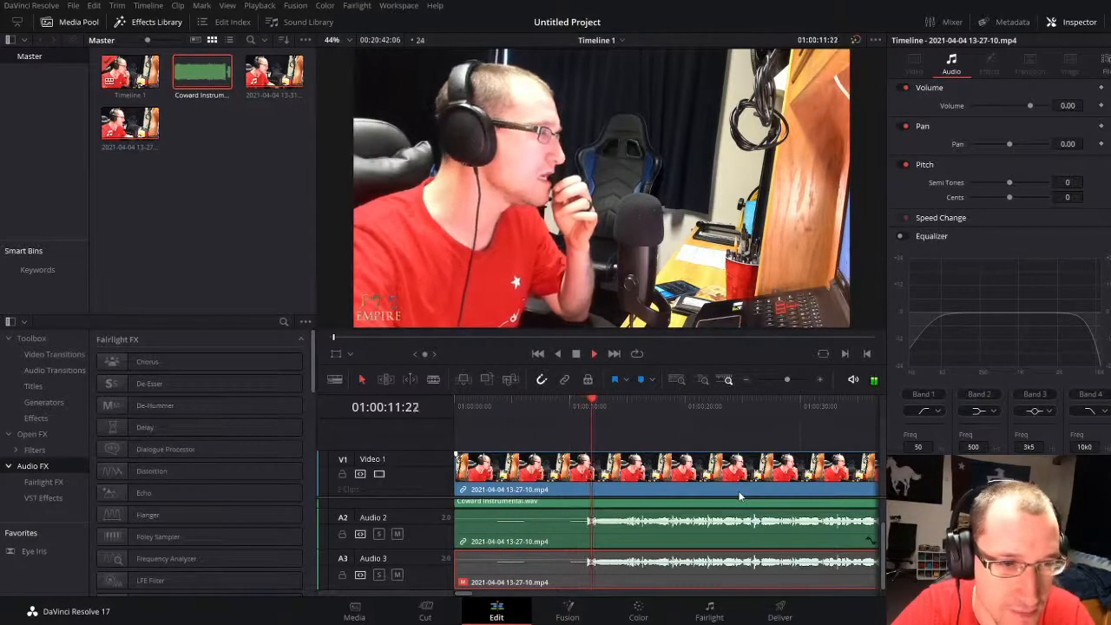
scroll(671, 543, "up", 2)
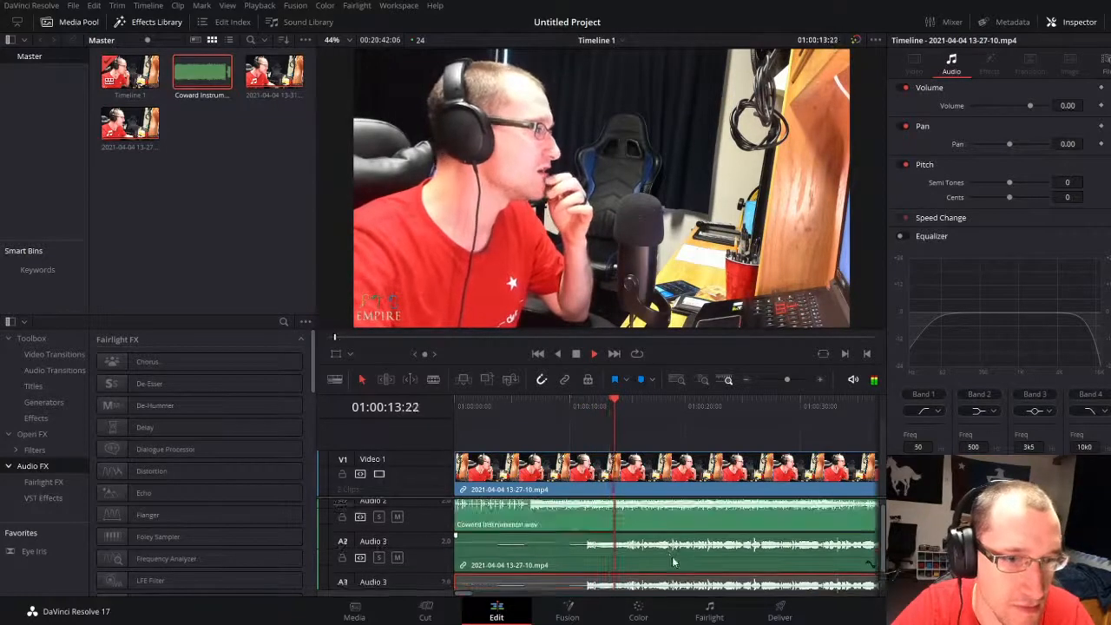
key("space")
key("ctrl+a")
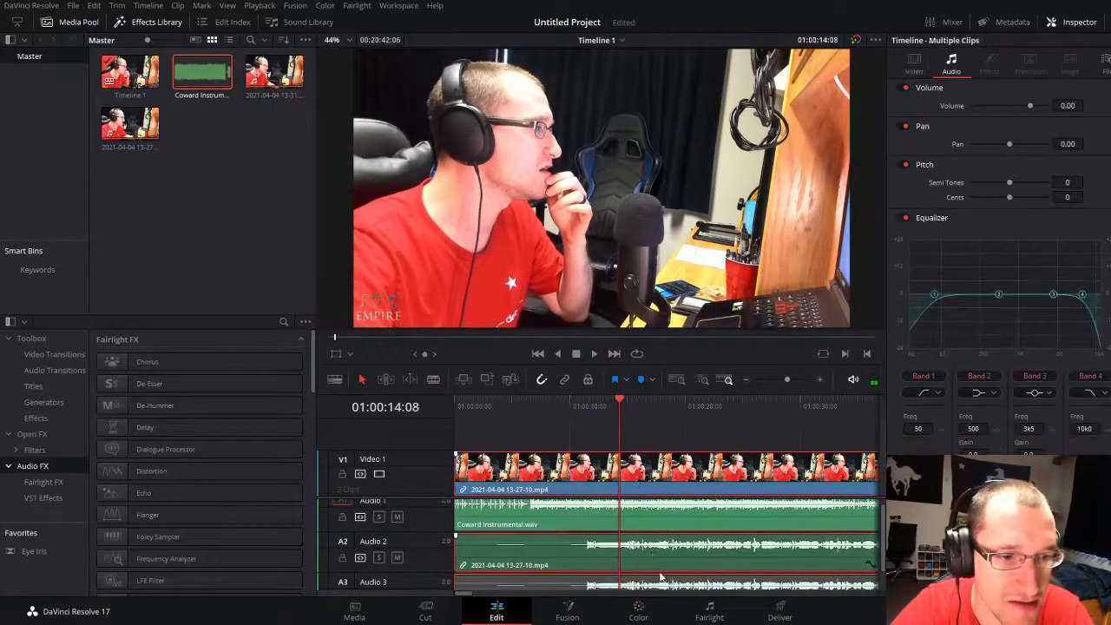
left_click(658, 433)
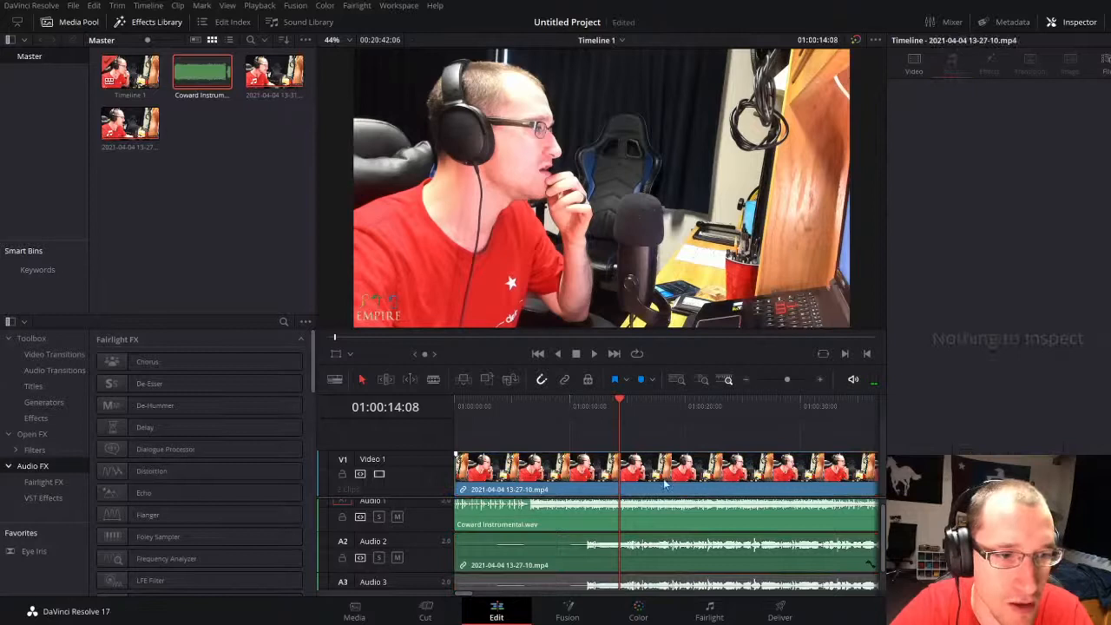
Step: Shift the 13-27-10 video and its linked Audio 2 vocal along the timeline so they start at about 01:00:17
left_click(680, 566)
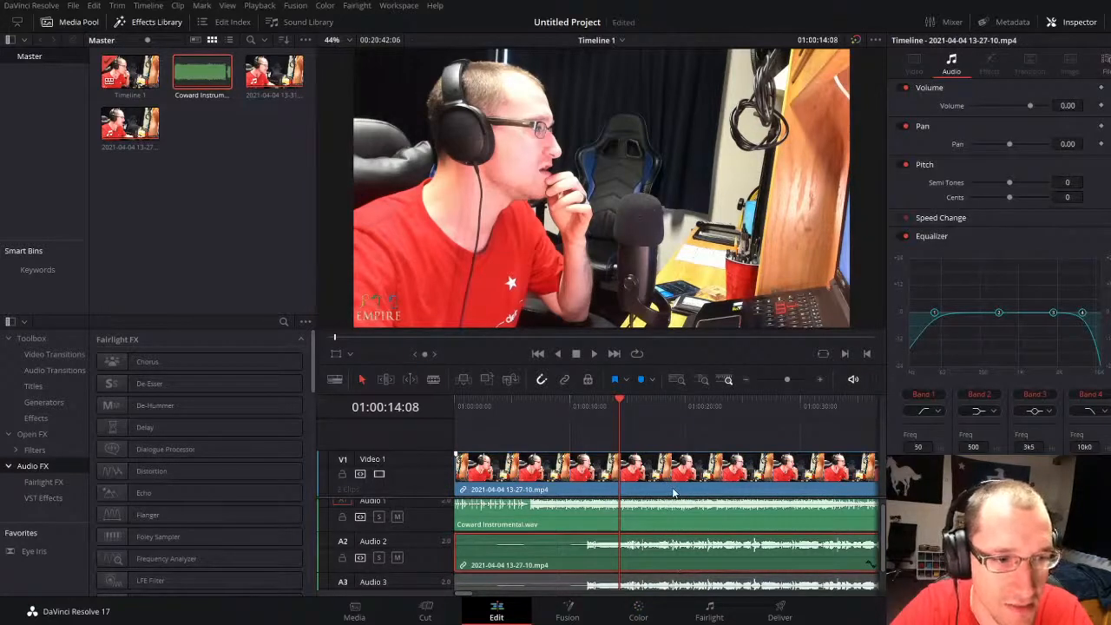
scroll(661, 578, "down", 1)
scroll(668, 574, "up", 2)
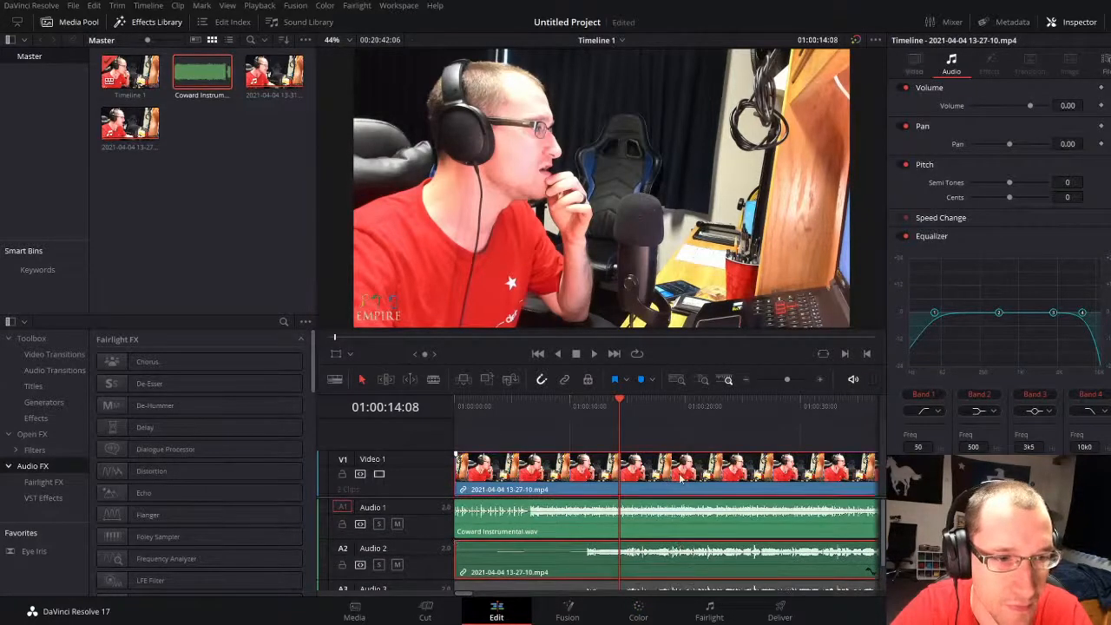
left_click_drag(627, 482, 712, 482)
key("space")
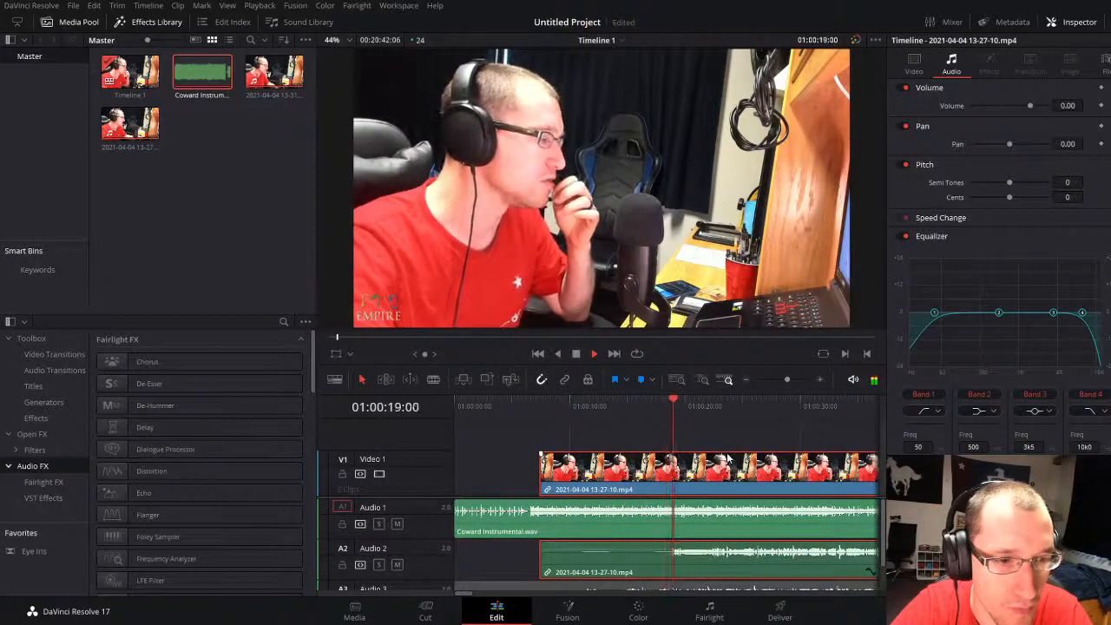
left_click_drag(729, 460, 796, 462)
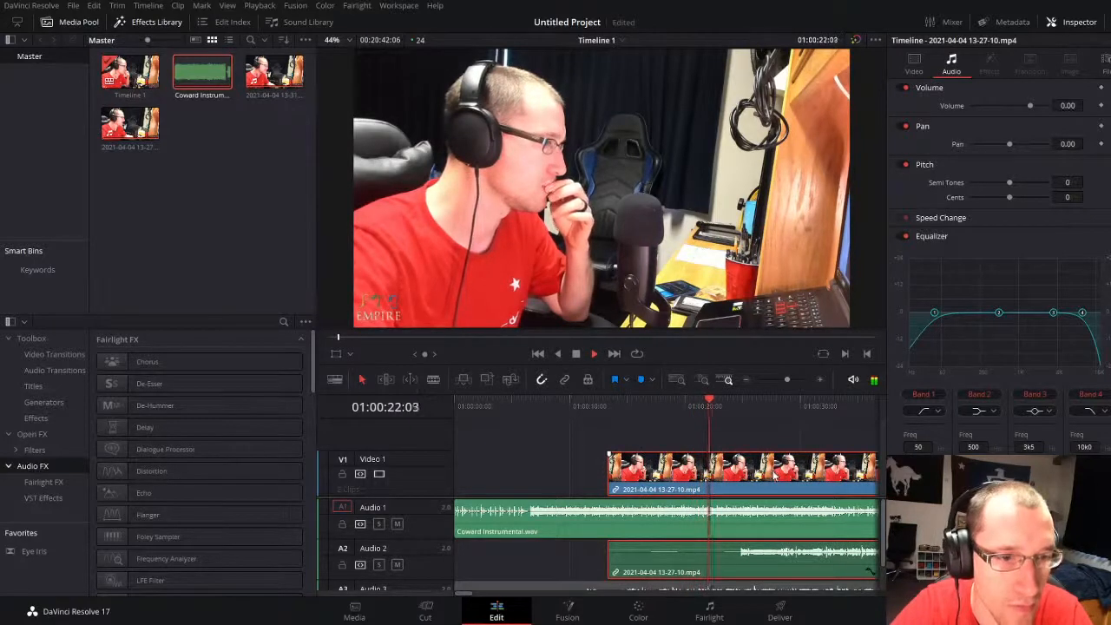
left_click_drag(784, 471, 824, 471)
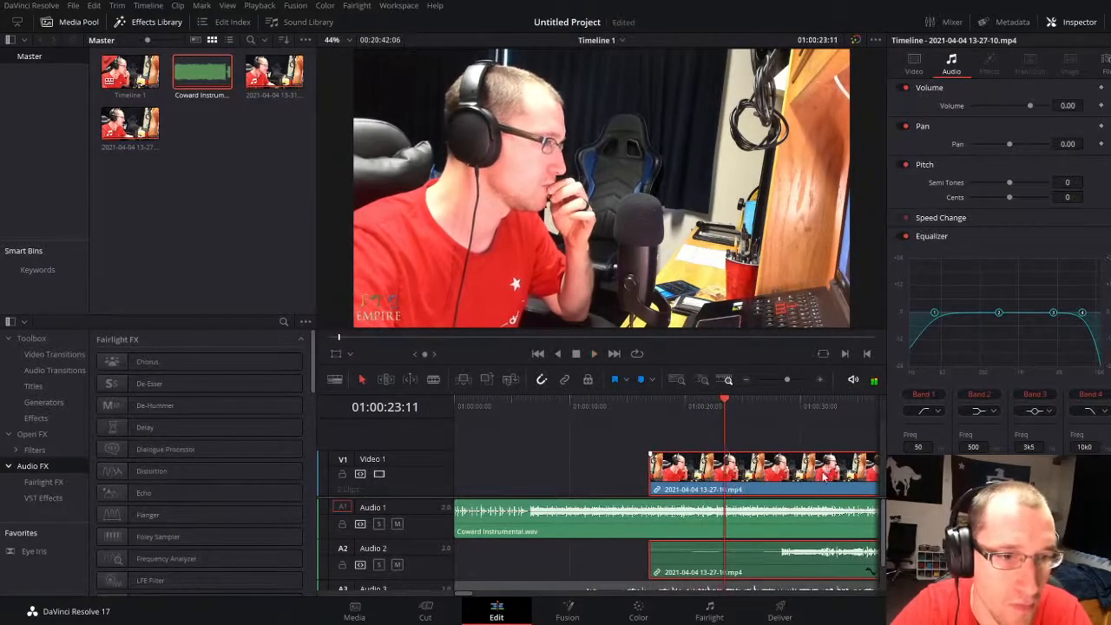
Step: Move the 13-27-10 take on to start at about 01:00:21 and play the instrumental around 01:00:31
left_click_drag(784, 379, 788, 379)
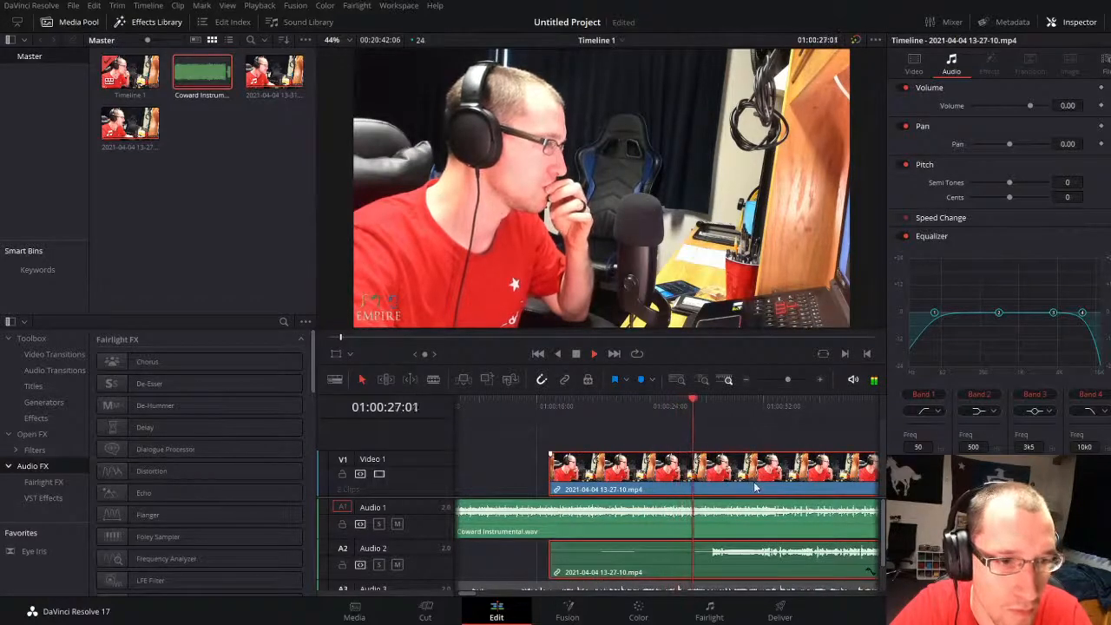
left_click_drag(743, 475, 807, 475)
left_click(757, 405)
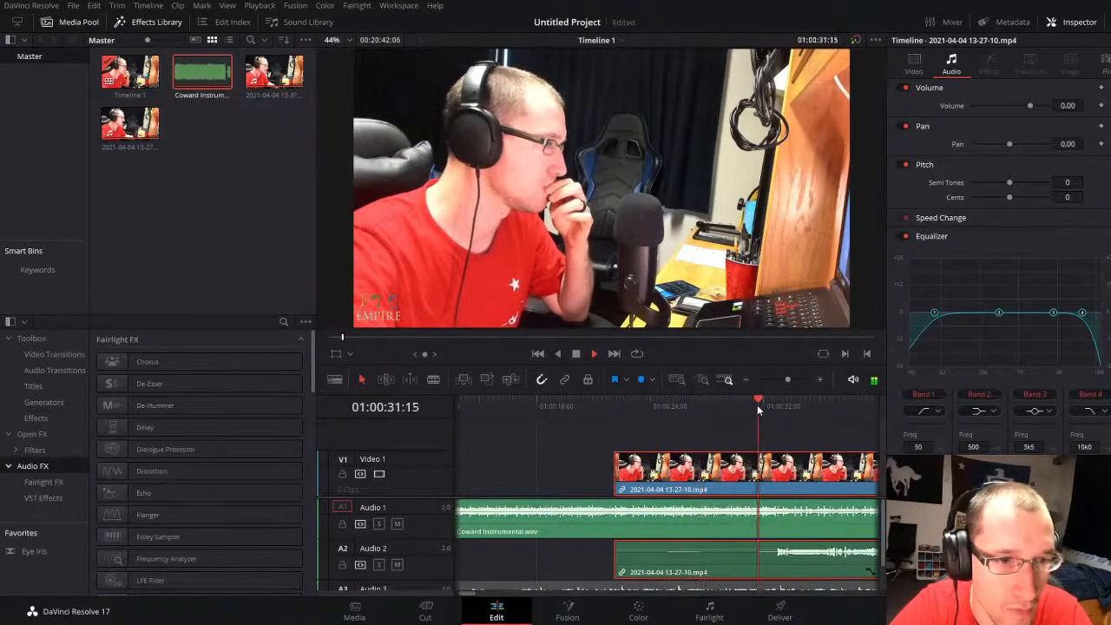
left_click(754, 408)
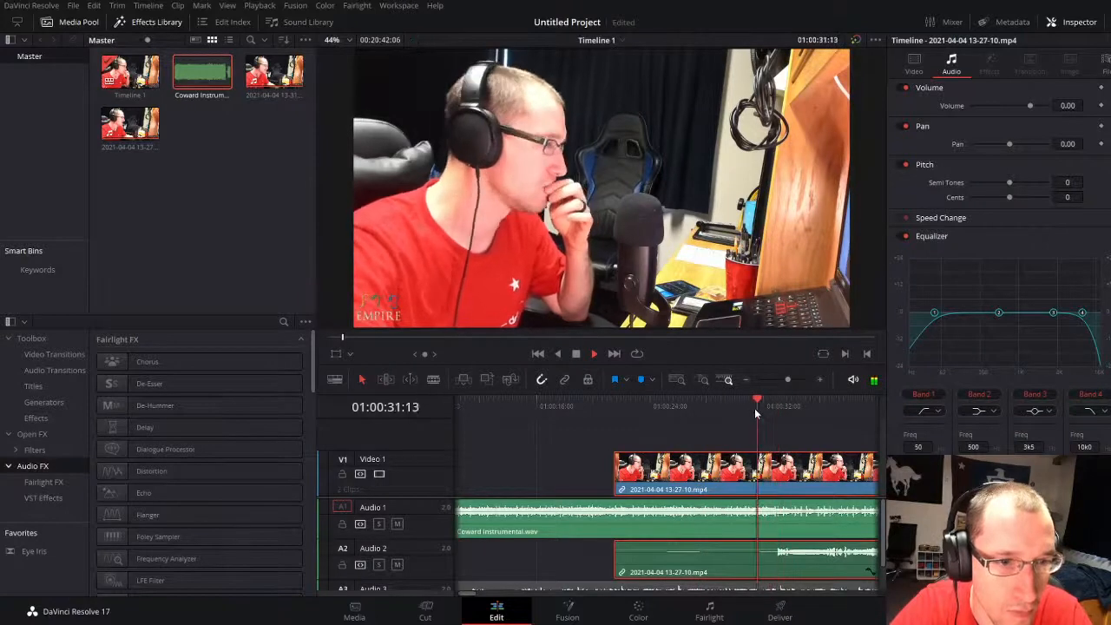
key("space")
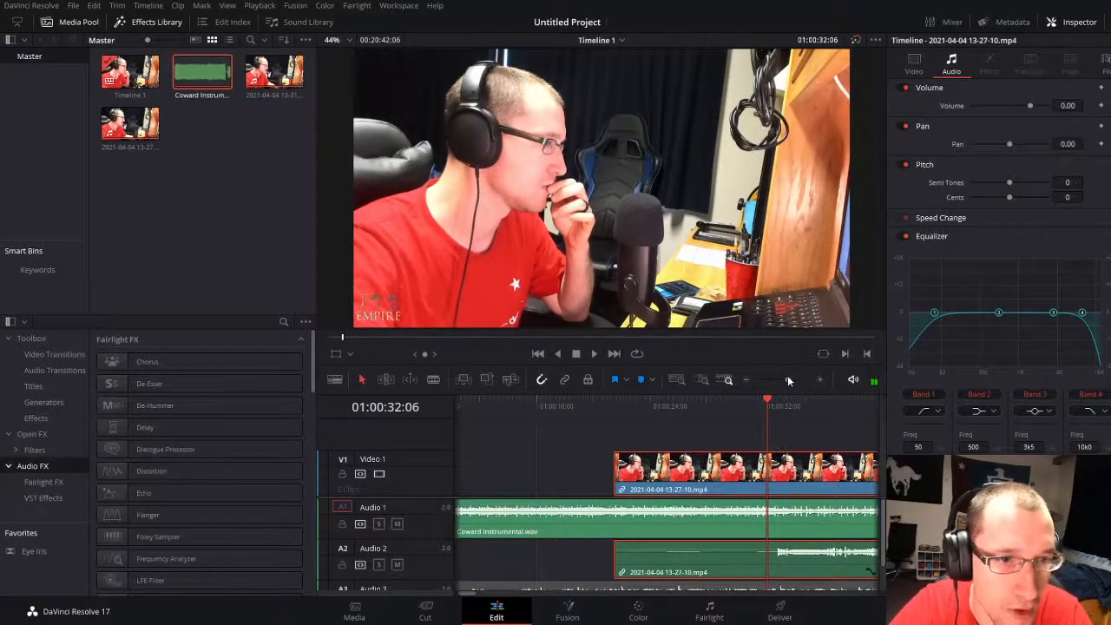
Step: Find the vocal cue at 01:00:32:03 and nudge the 13-27-10 take about 1 second earlier so its vocal begins there
left_click_drag(787, 379, 794, 380)
left_click(651, 406)
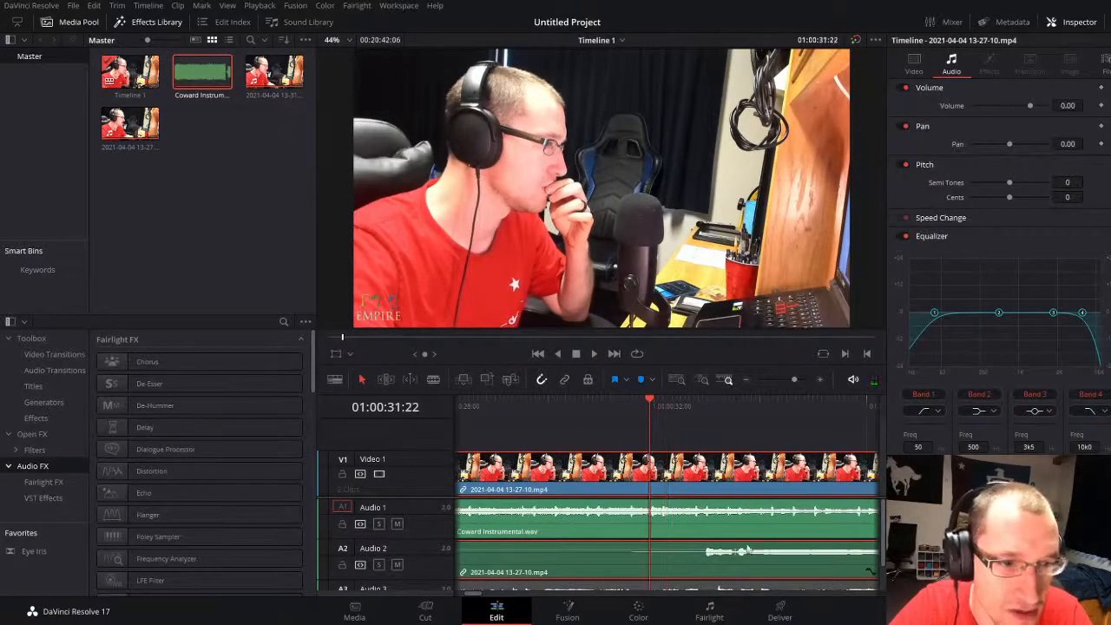
key("space")
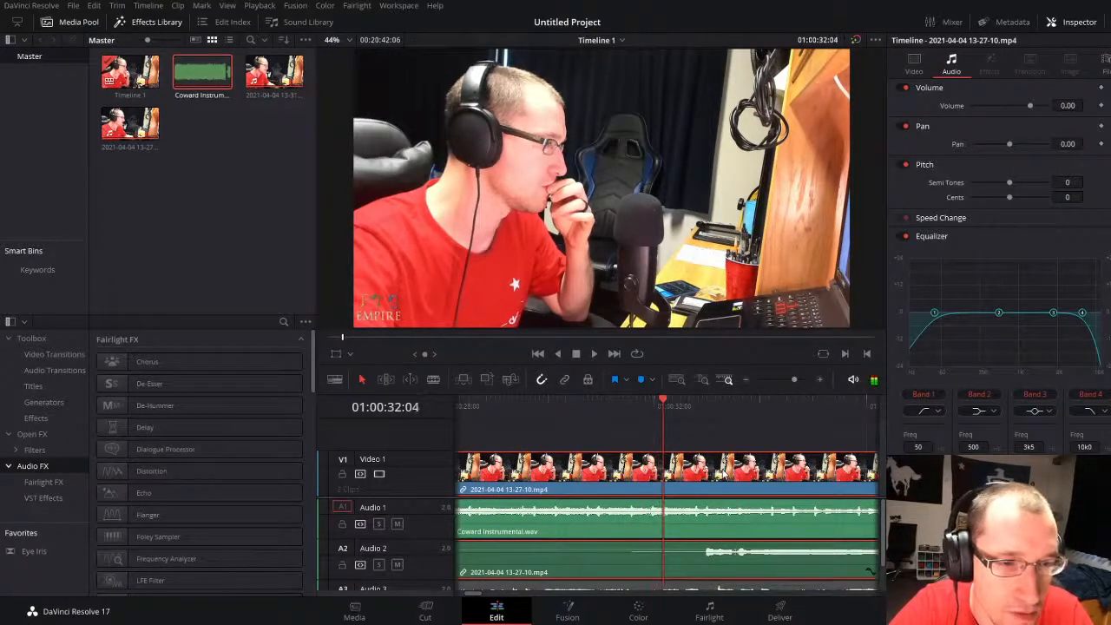
left_click_drag(656, 406, 661, 404)
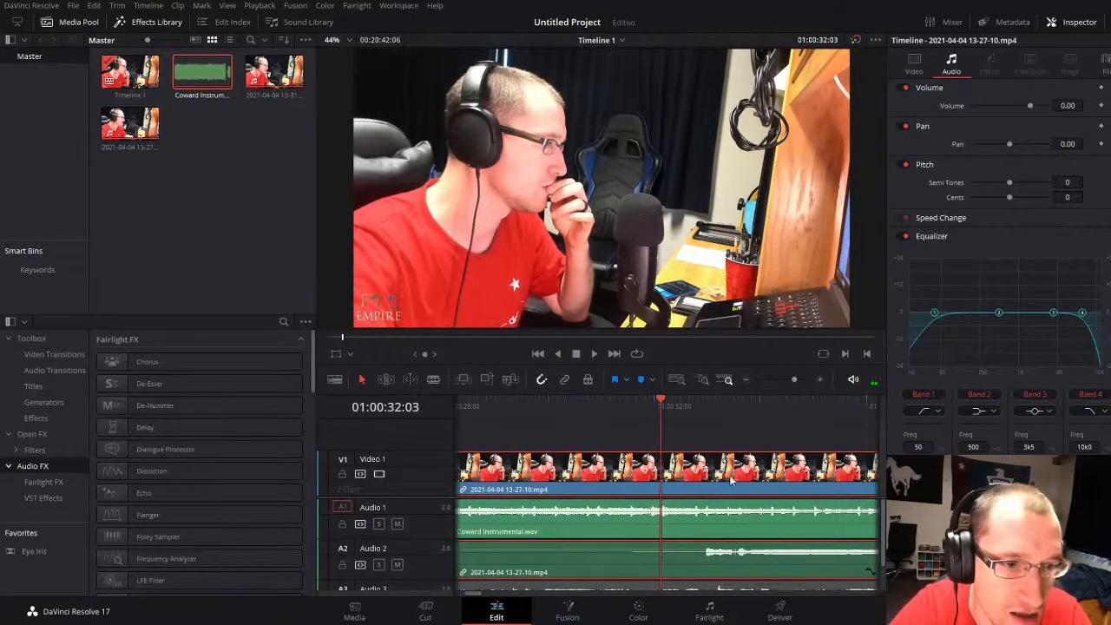
left_click_drag(732, 480, 684, 482)
key("space")
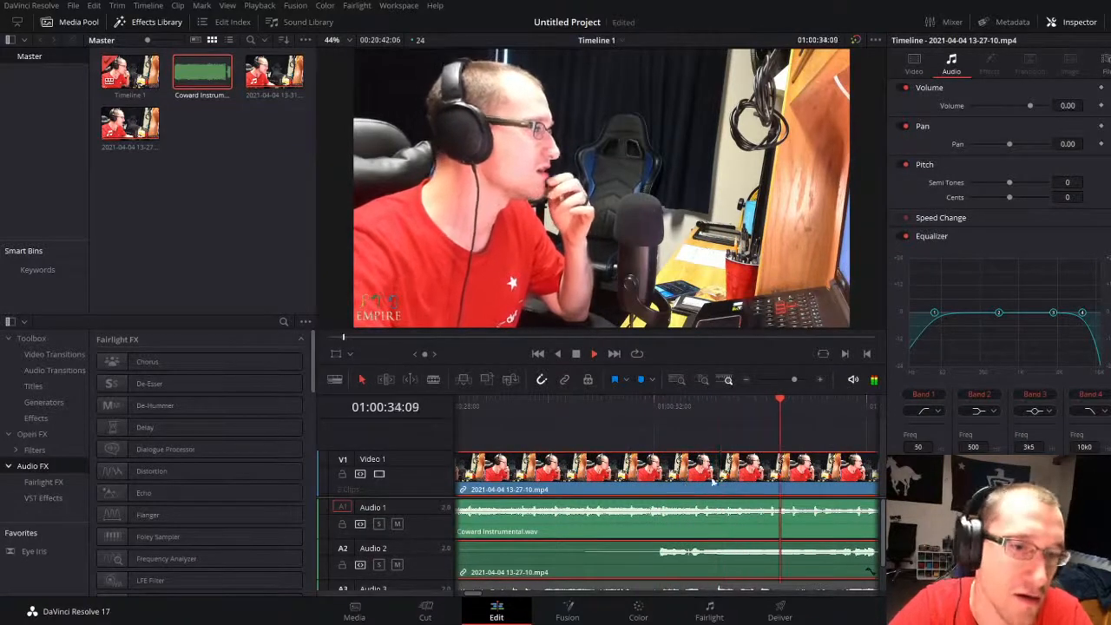
Step: Align the duplicate vocal on Audio 3 with the start of the Audio 2 vocal and enable the duplicate
left_click(782, 382)
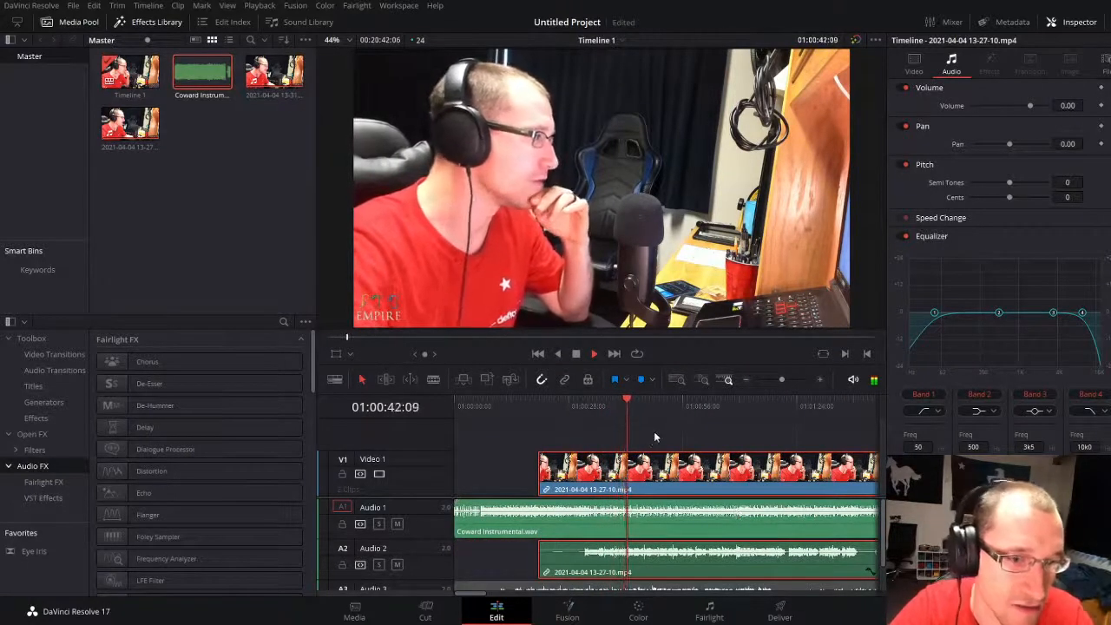
scroll(607, 555, "down", 2)
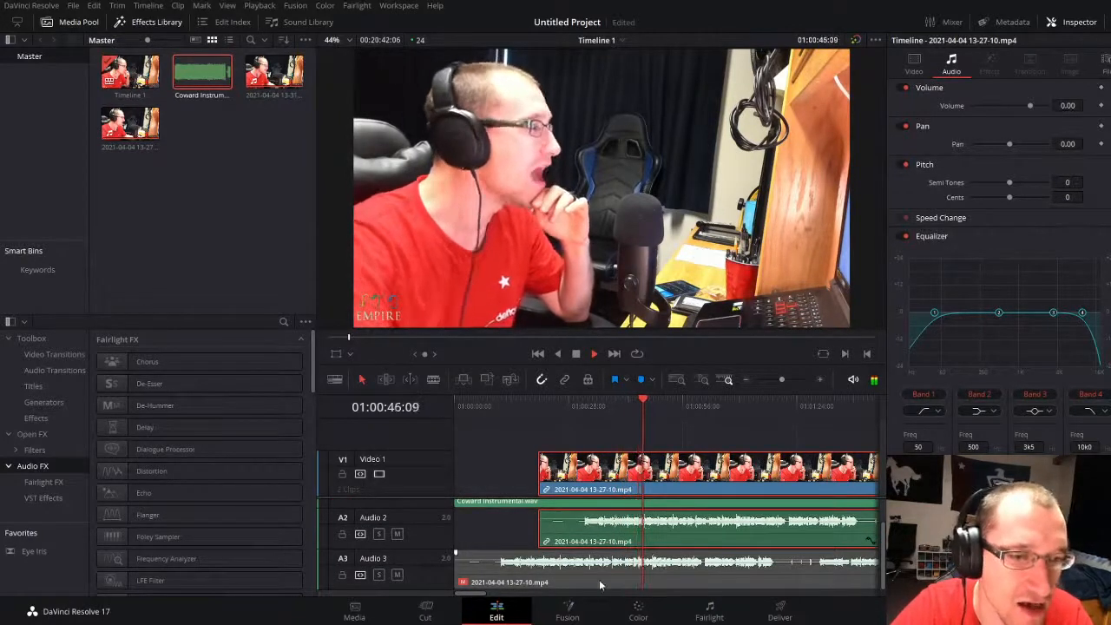
key("space")
left_click(624, 577)
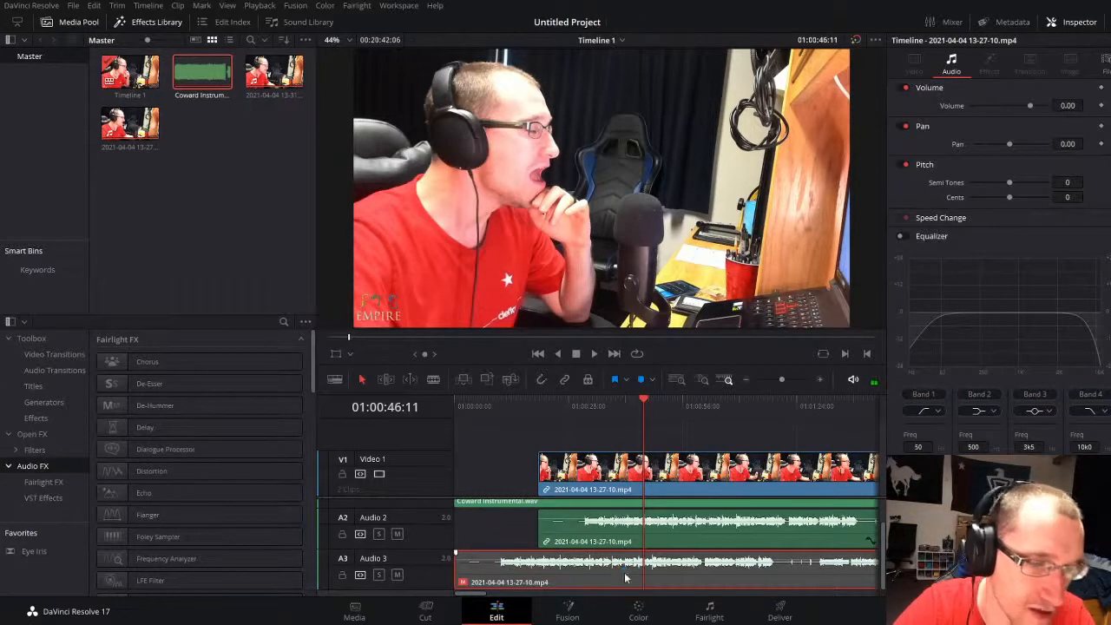
left_click_drag(624, 572, 677, 583)
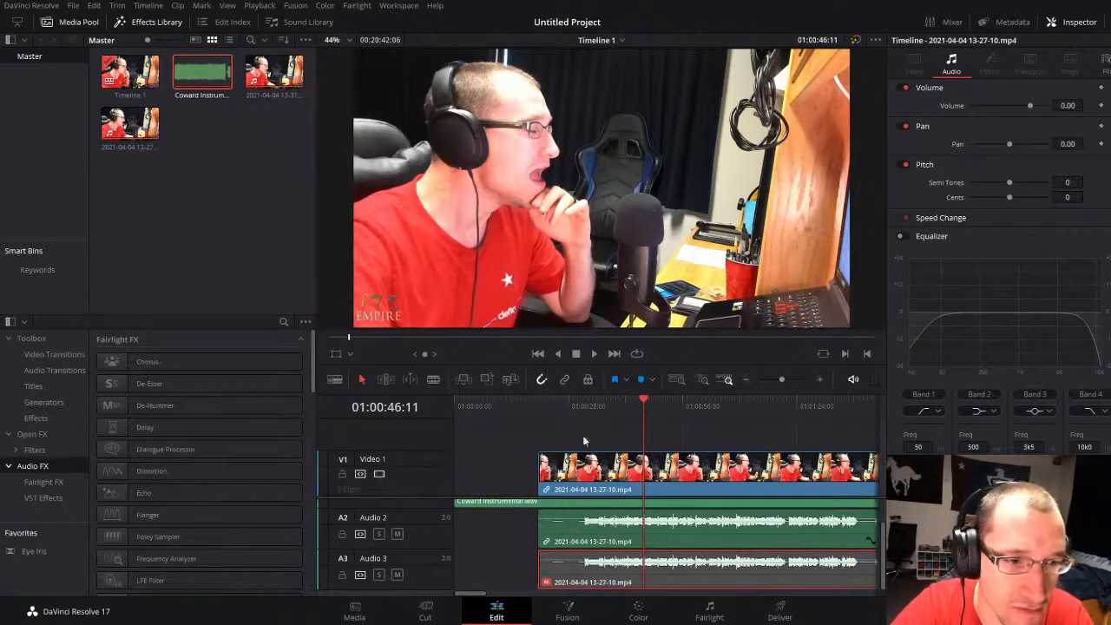
key("d")
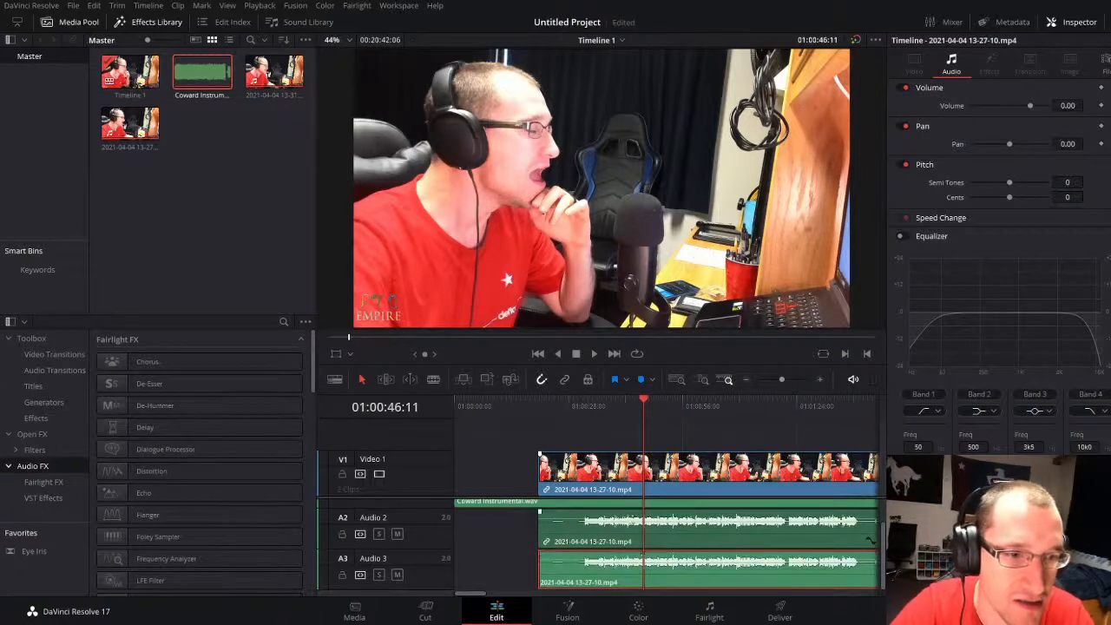
Step: Pan the Audio 2 vocal to -100 and the Audio 3 duplicate to 100, and play the section around 01:00:35
left_click(646, 527)
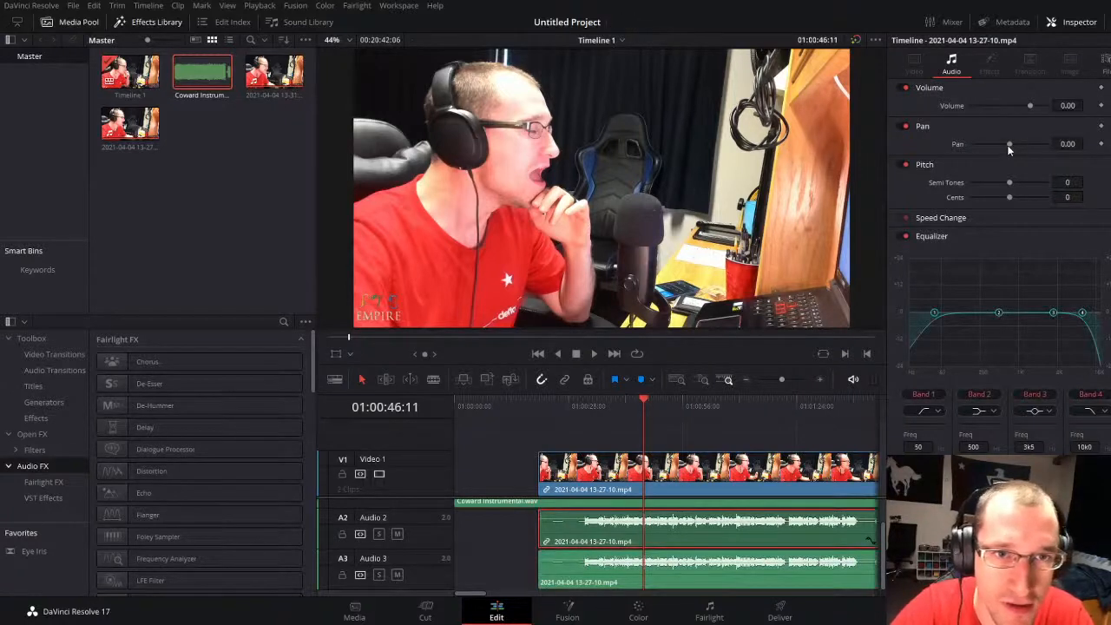
left_click(705, 581)
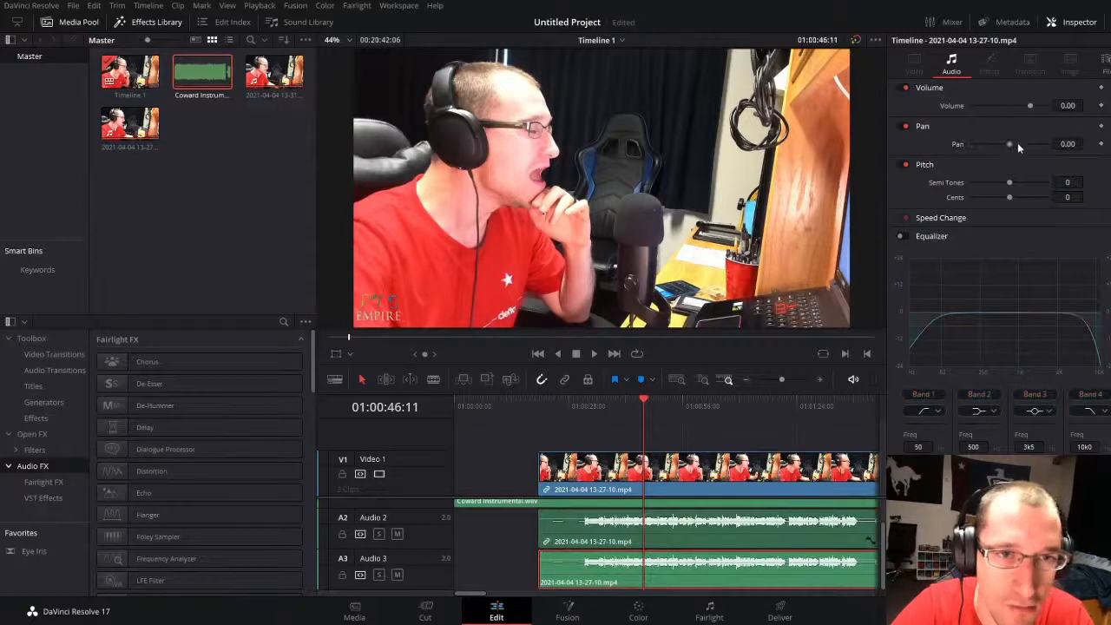
left_click_drag(1018, 145, 1054, 144)
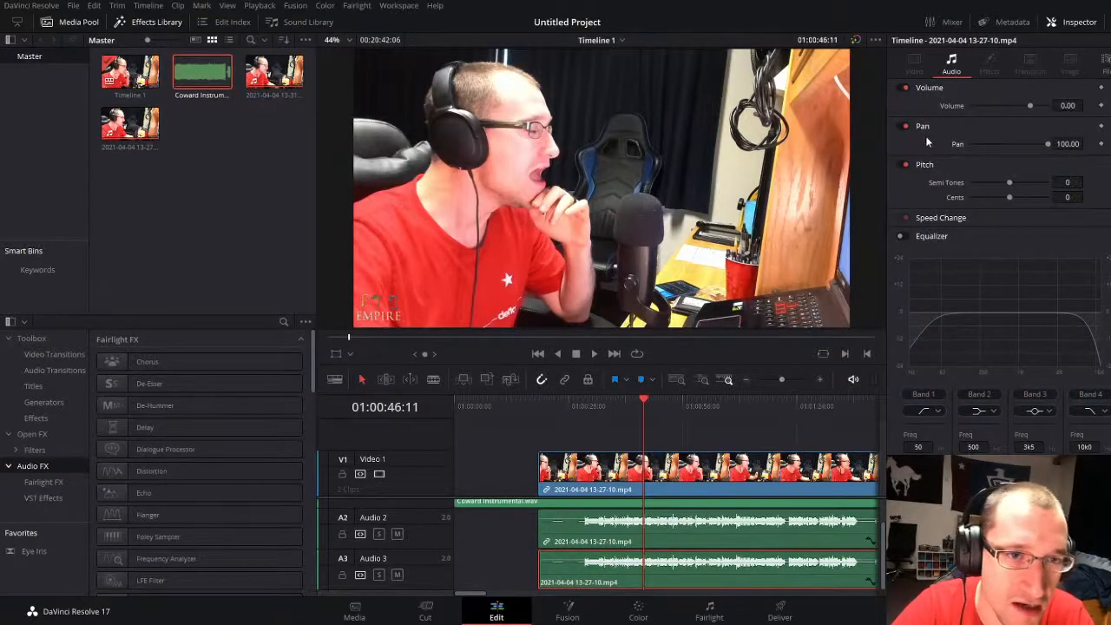
left_click(590, 404)
key("space")
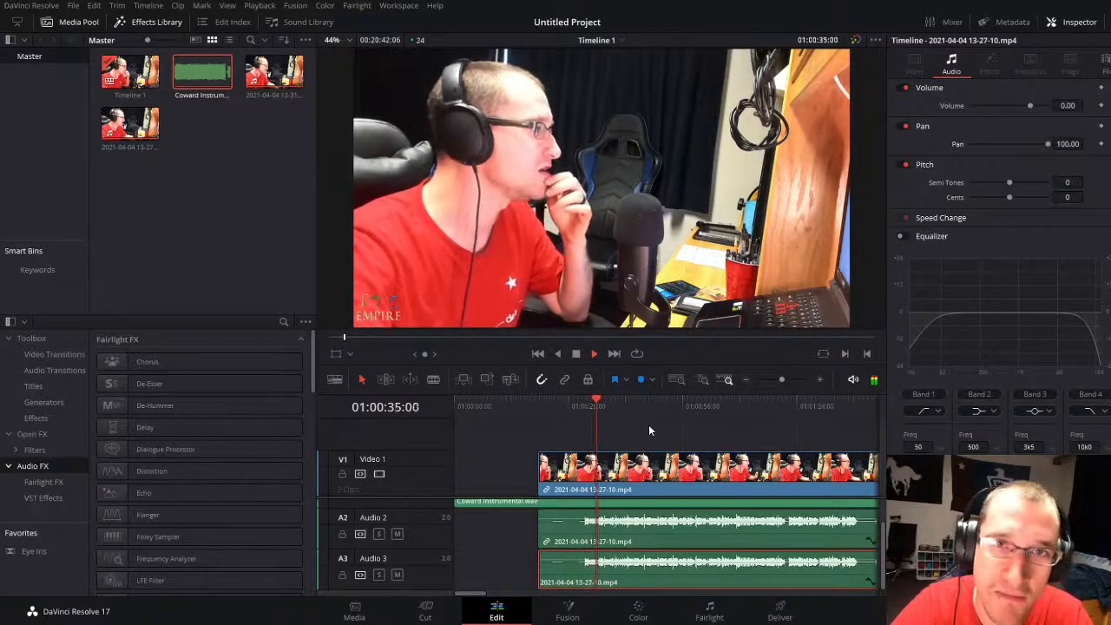
key("space")
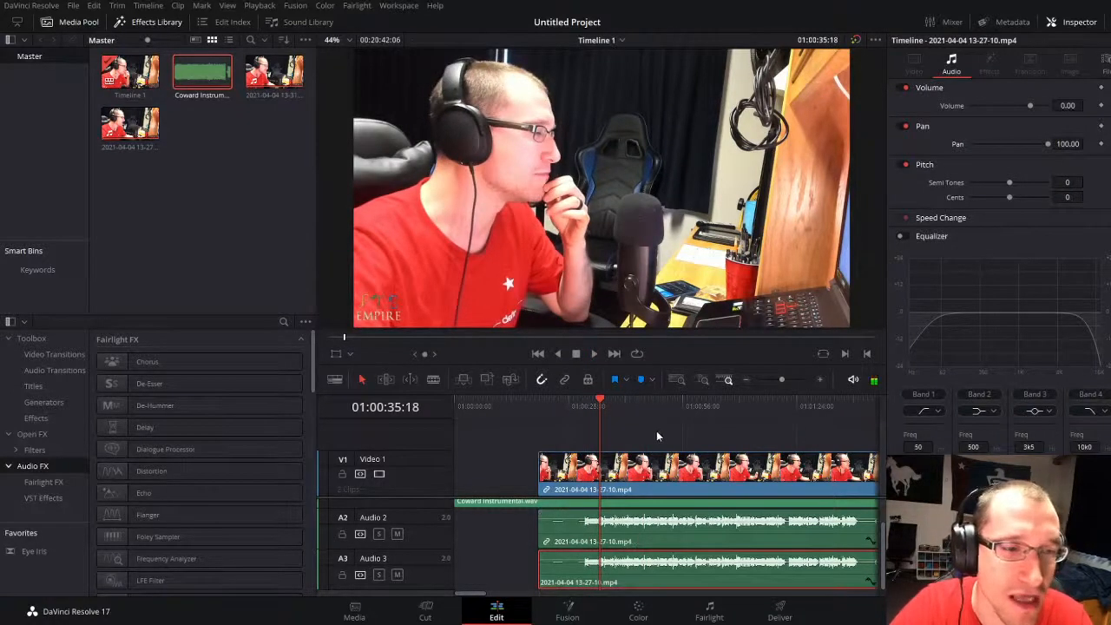
Step: Lower equalizer bands 2, 3 and 4 on the Audio 2 vocal at 745, 2k4 and 5k0, and listen to it
left_click(653, 538)
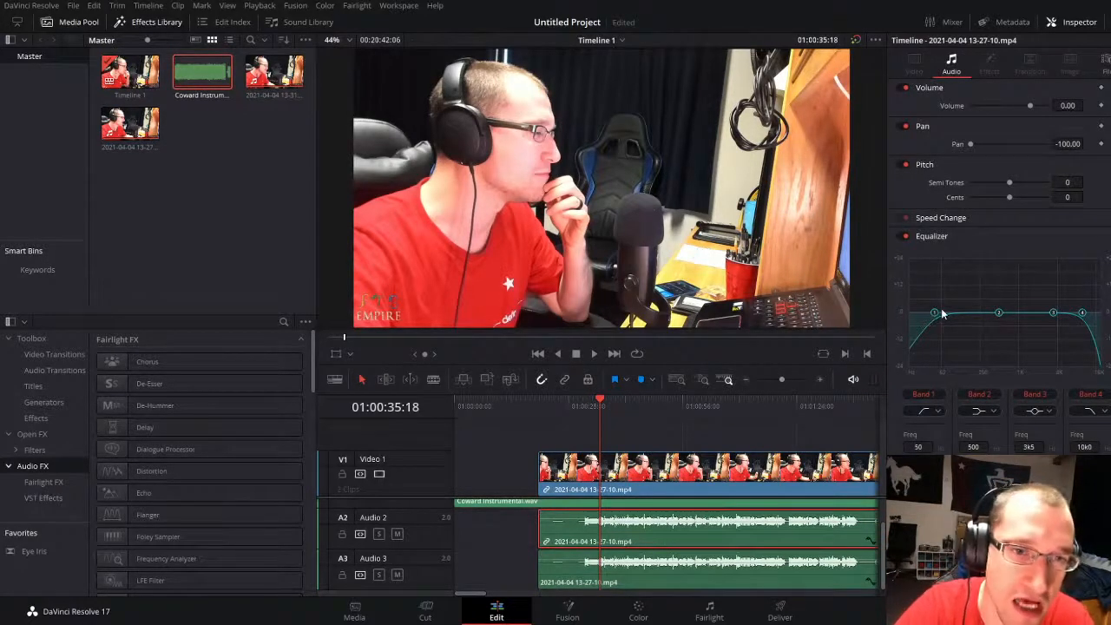
left_click_drag(1000, 317, 1010, 348)
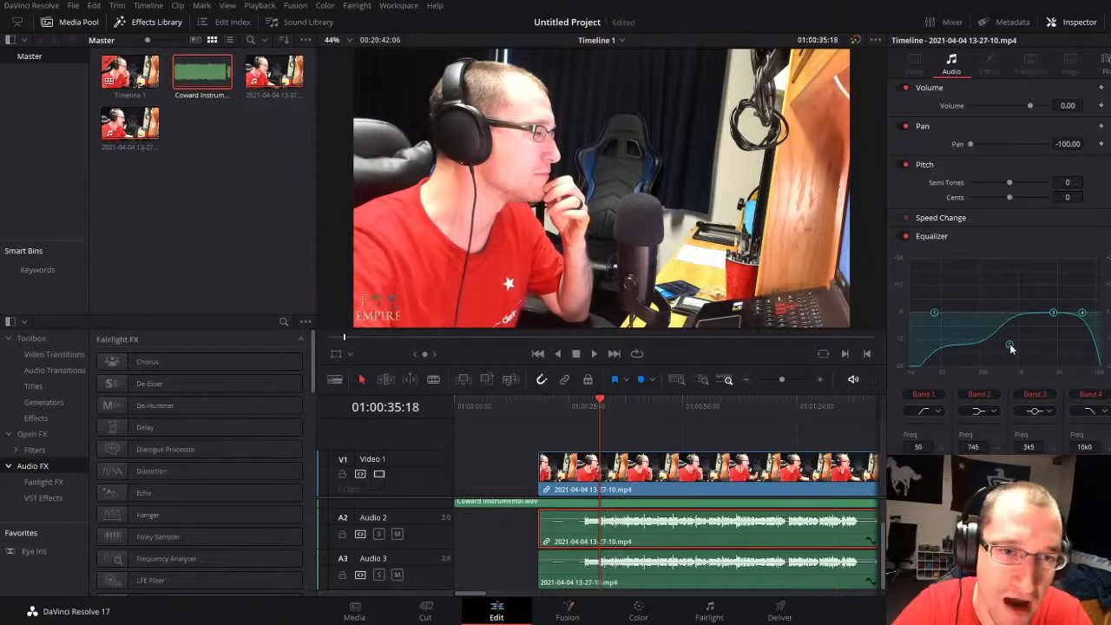
left_click_drag(1082, 314, 1063, 351)
left_click_drag(1052, 314, 1042, 347)
key("space")
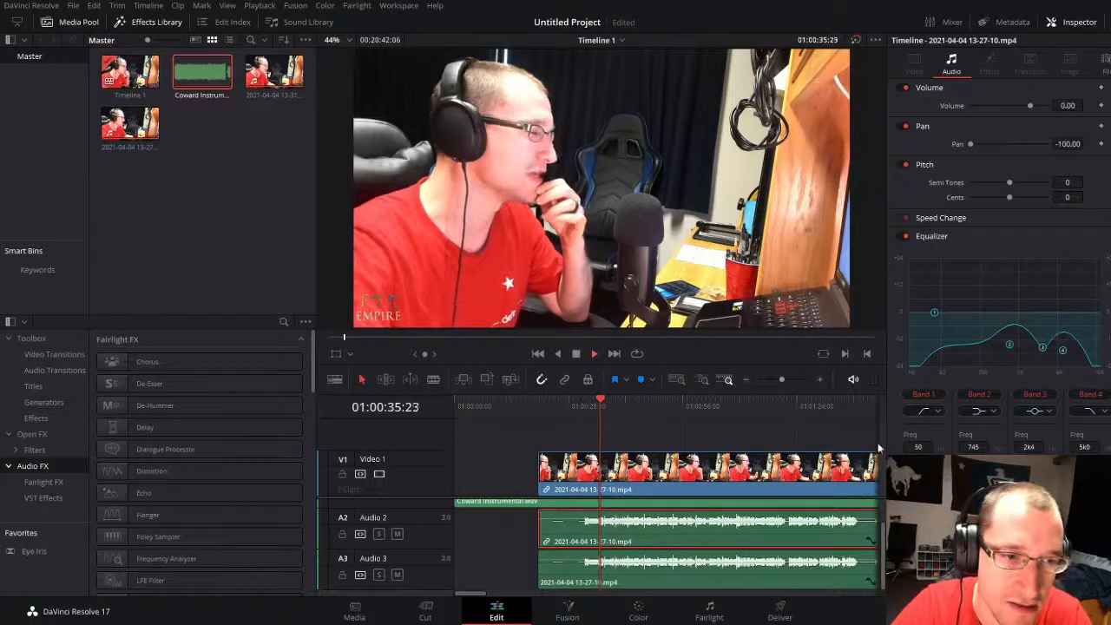
left_click(581, 404)
Step: Disable the duplicate vocal on Audio 3, try its pan at 0 during playback, and undo that pan change
left_click(638, 584)
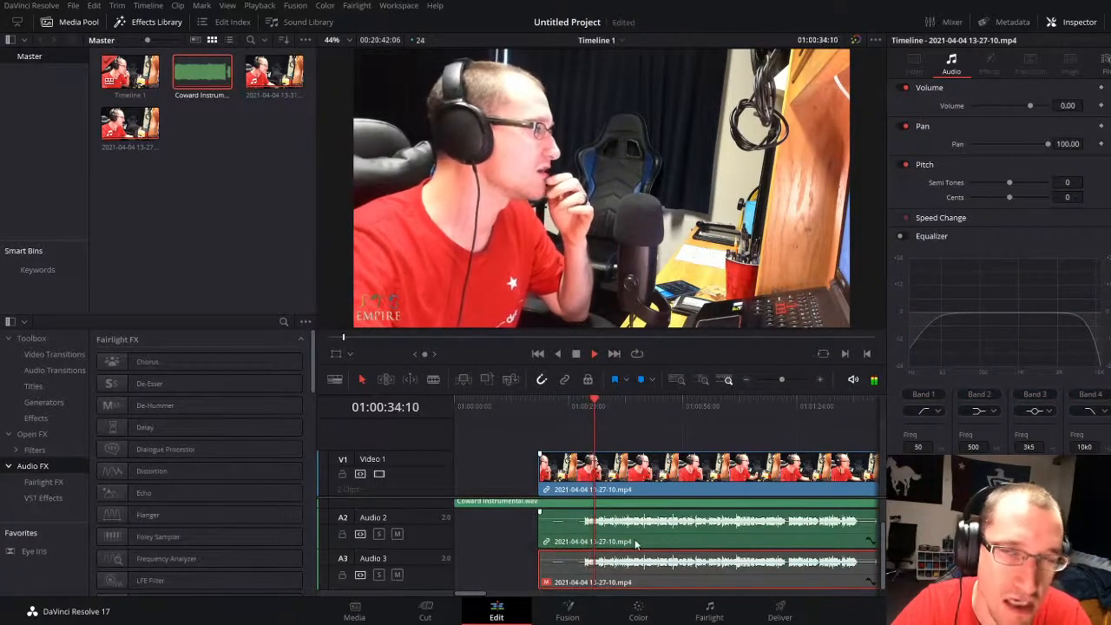
left_click(1068, 143)
type("0")
key("Return")
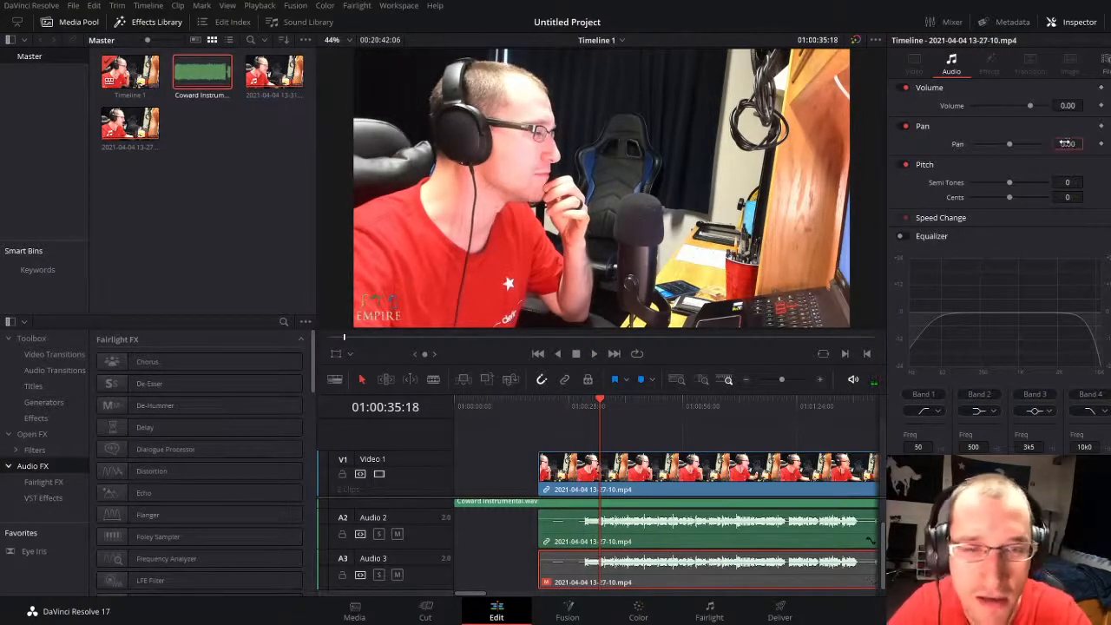
key("space")
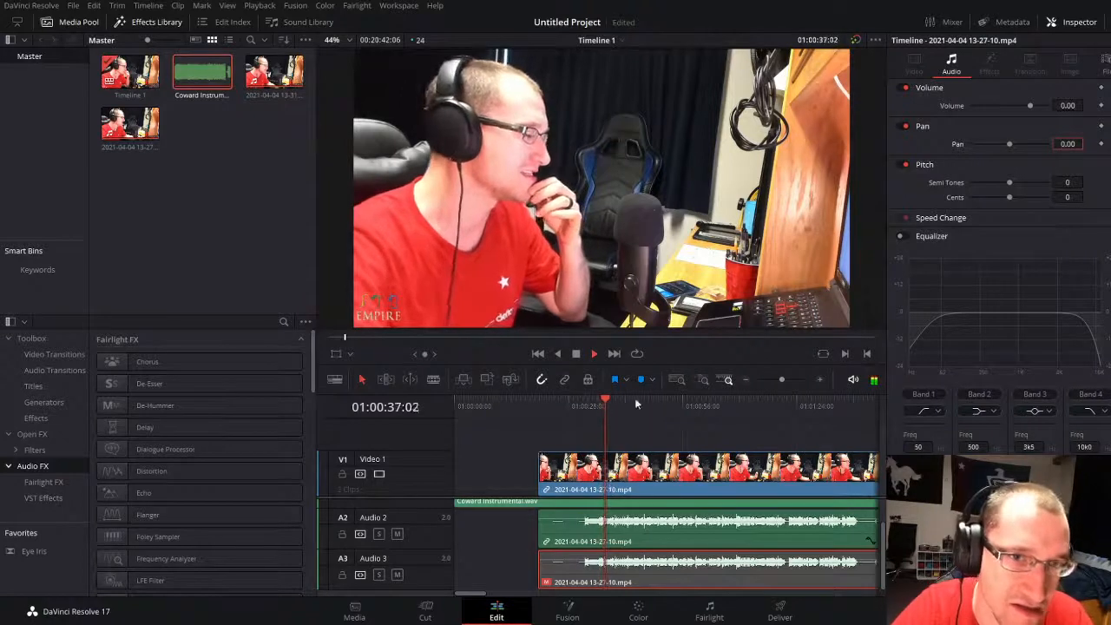
key("ctrl+z")
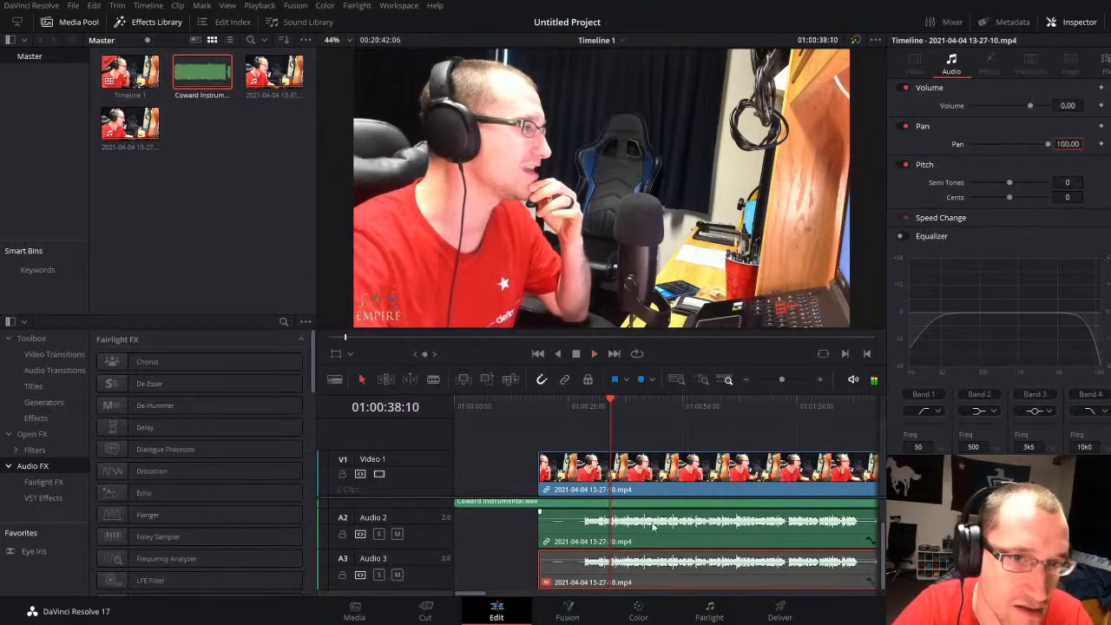
Step: Reset the pan of the Audio 2 vocal to 0 and check it in playback
left_click(692, 539)
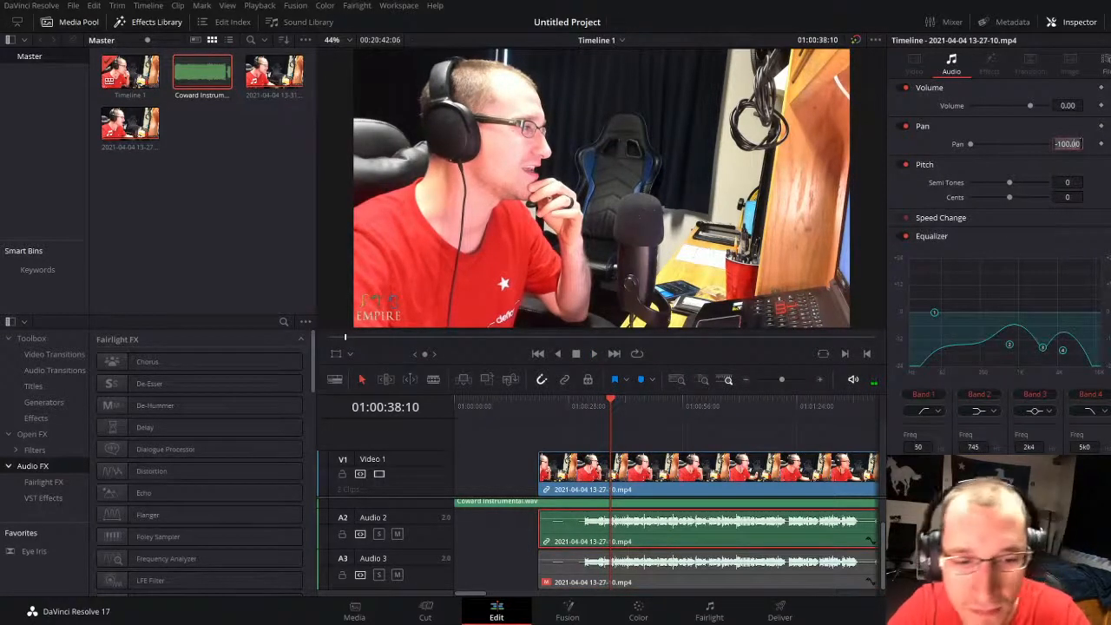
left_click(585, 416)
key("space")
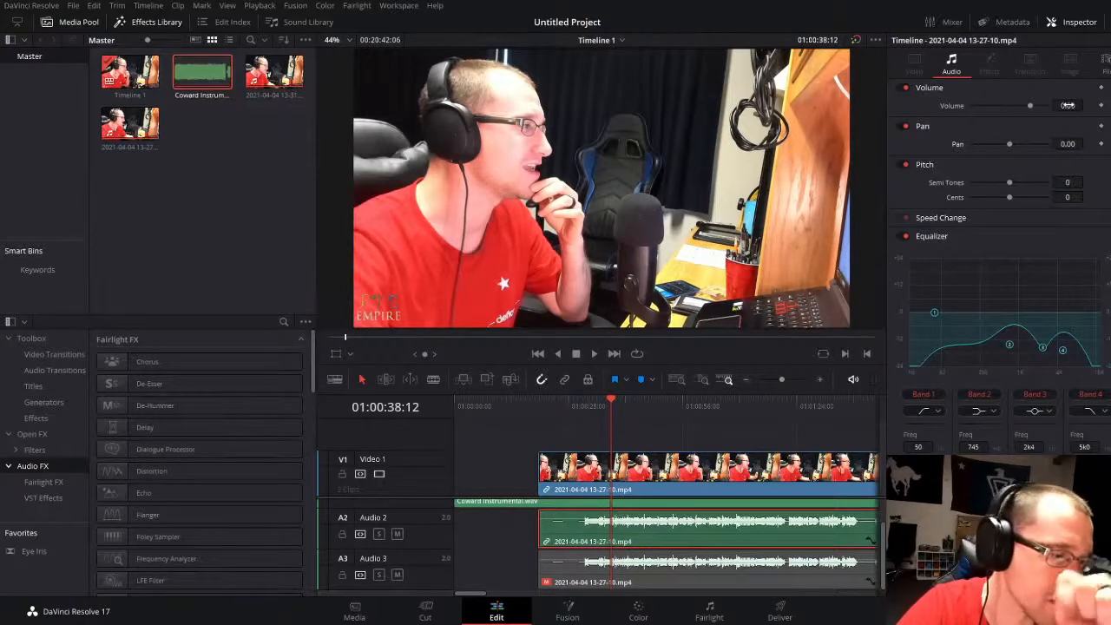
Step: Try a higher volume on the Audio 2 vocal during playback and return it to 0.00
mouse_move(1067, 105)
left_mouse_down()
mouse_move(1093, 105)
mouse_move(1082, 105)
left_mouse_up()
key("space")
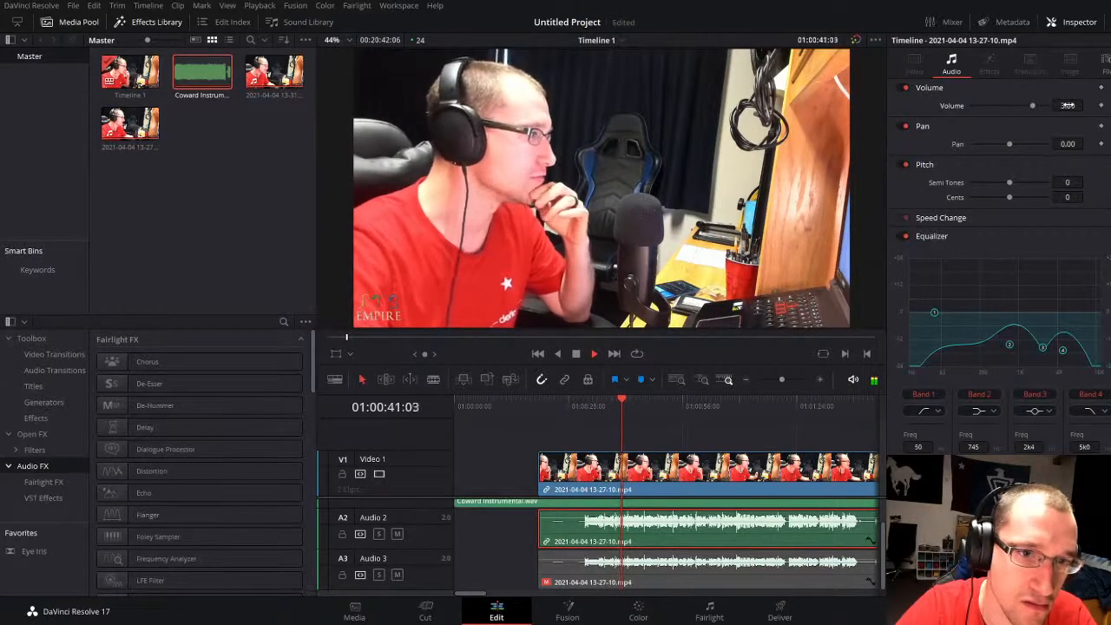
left_click_drag(1069, 105, 1063, 105)
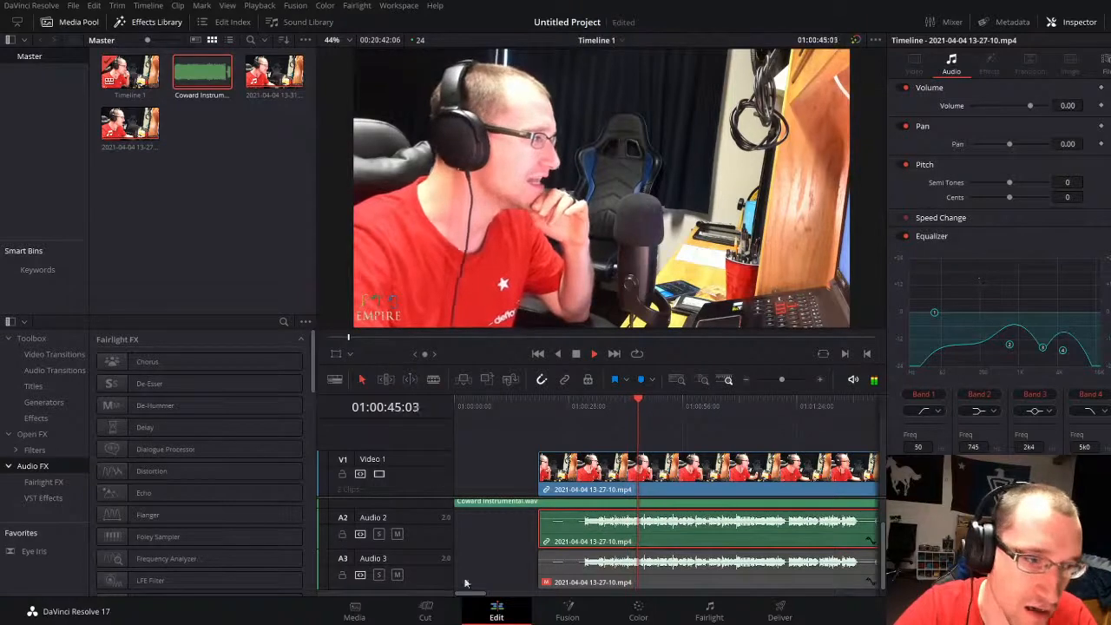
Step: Look through the Fairlight FX and VST effects for one that suits the vocal
scroll(140, 525, "down", 5)
scroll(140, 525, "down", 4)
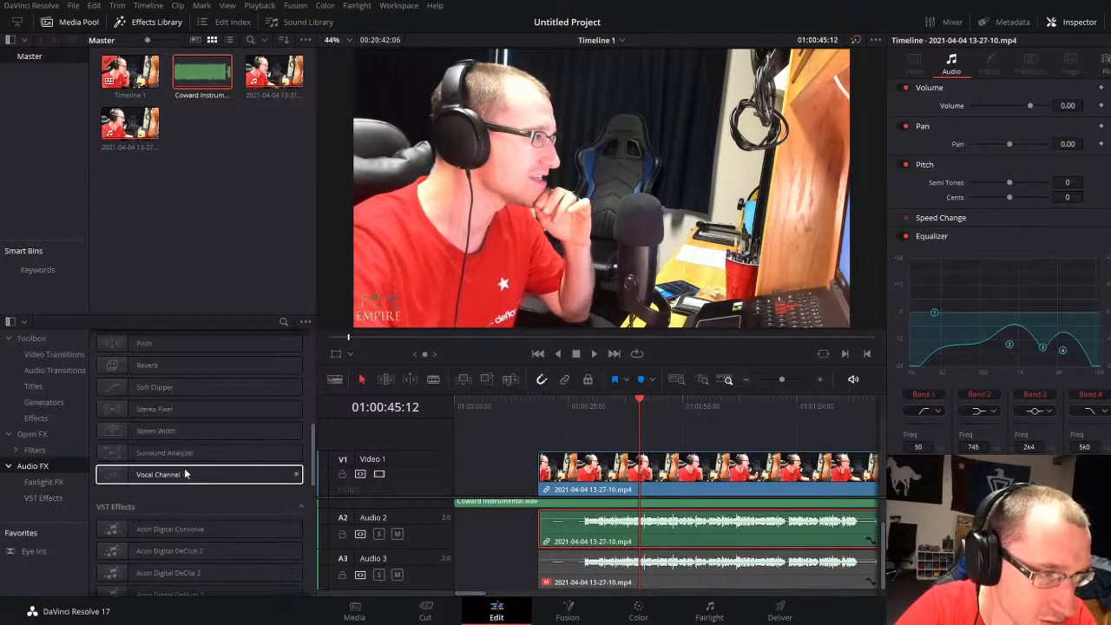
scroll(165, 434, "up", 5)
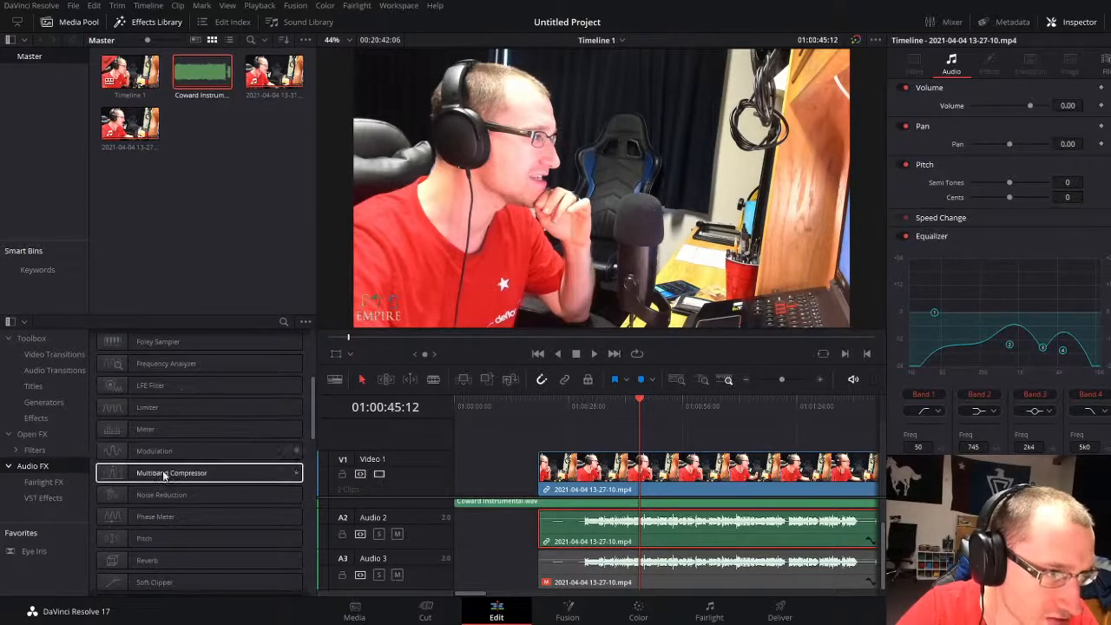
scroll(157, 452, "up", 5)
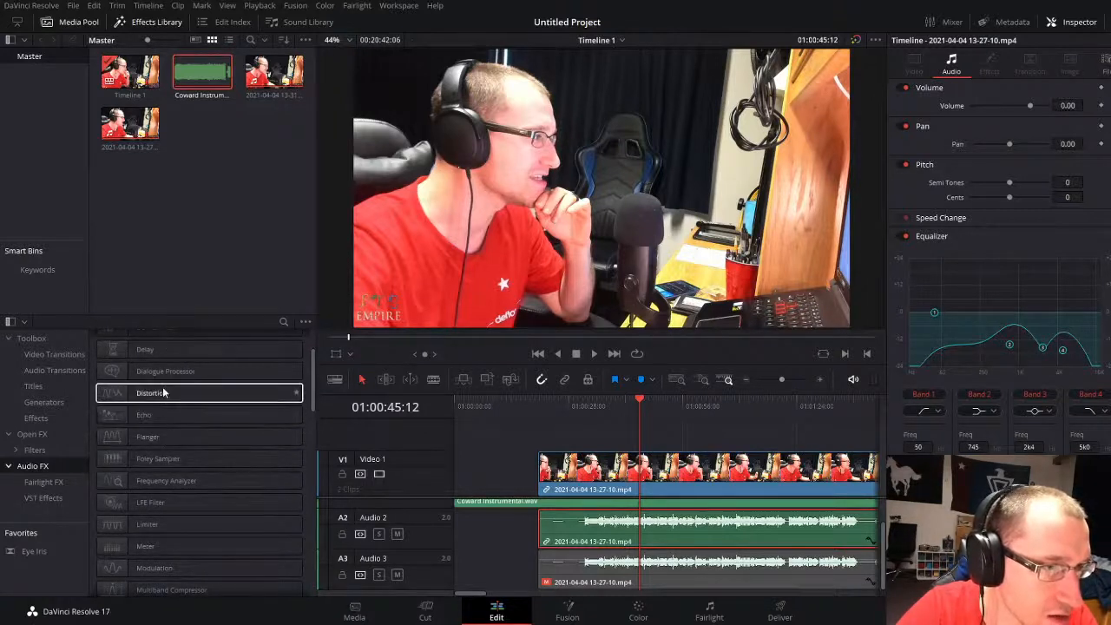
scroll(163, 392, "up", 3)
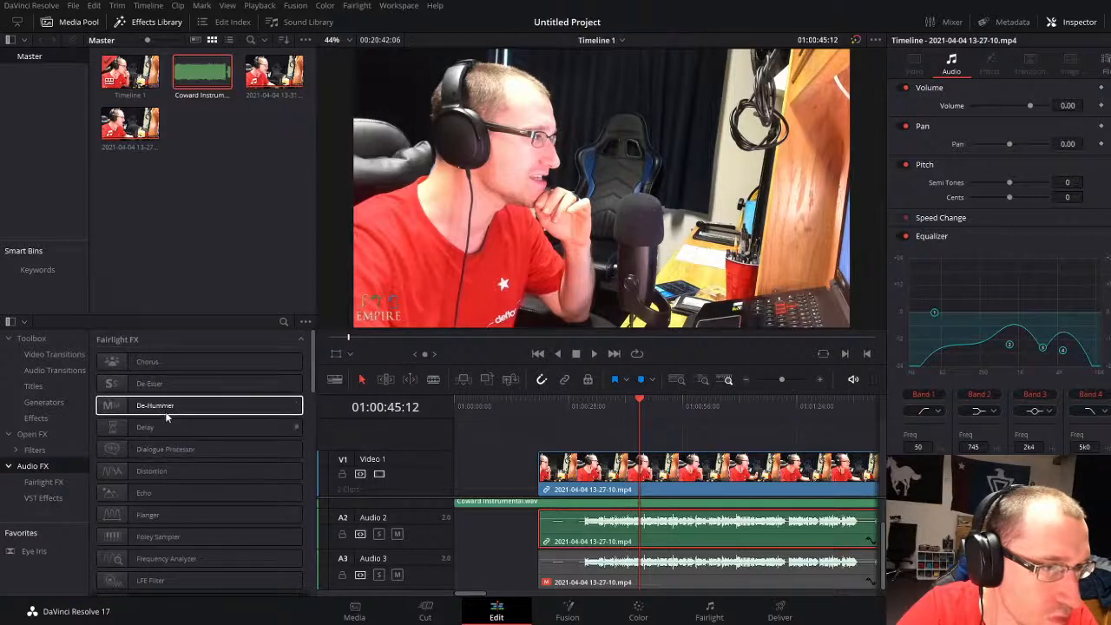
scroll(168, 443, "down", 5)
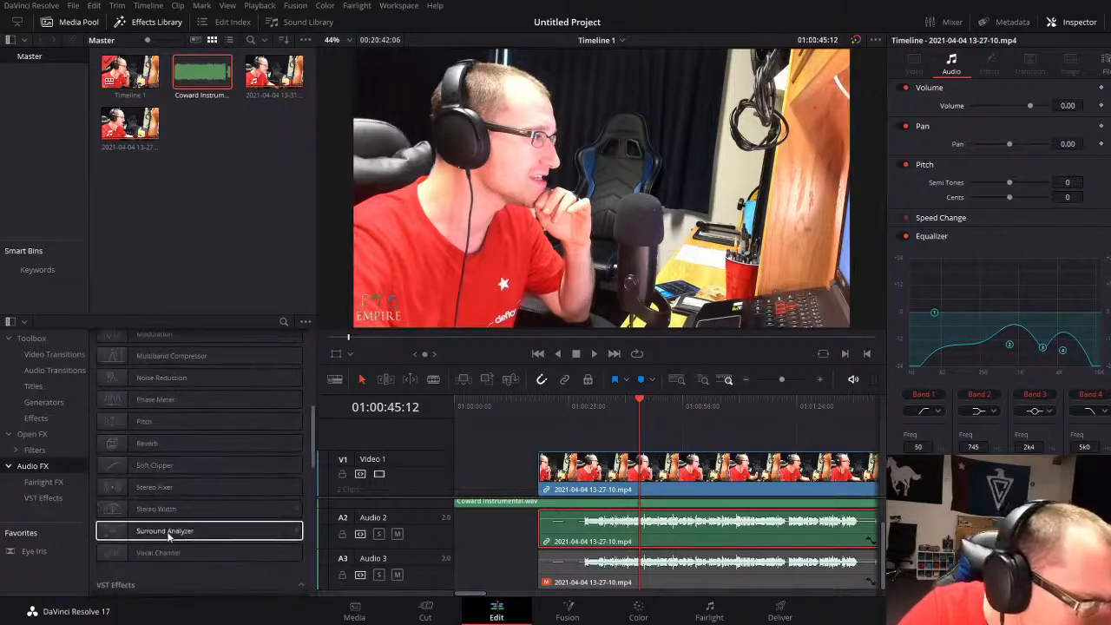
scroll(173, 536, "up", 5)
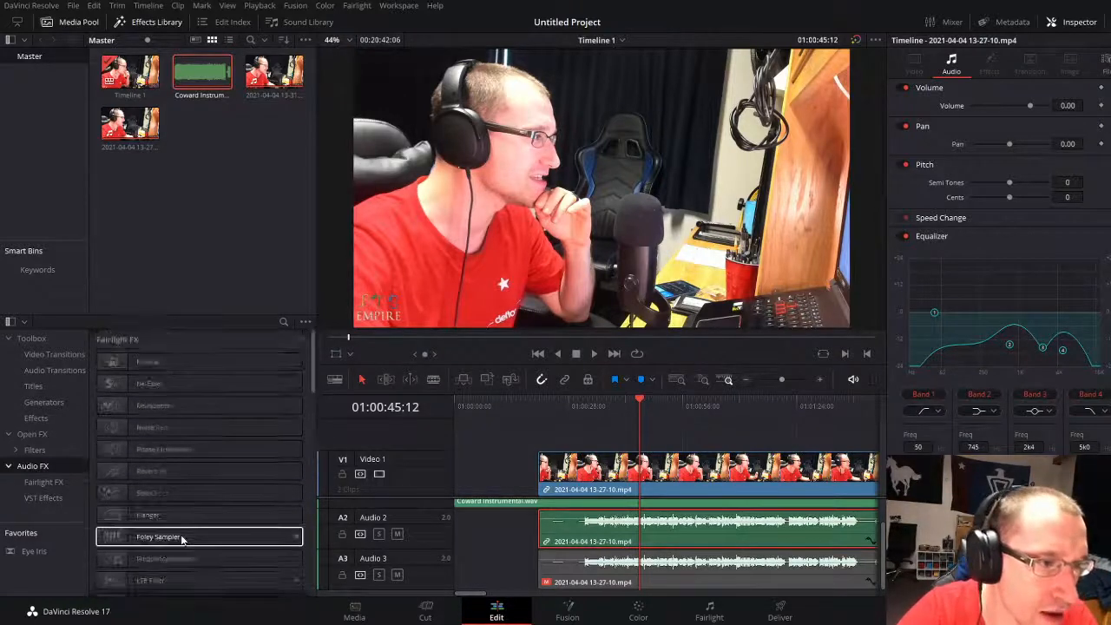
scroll(181, 535, "down", 8)
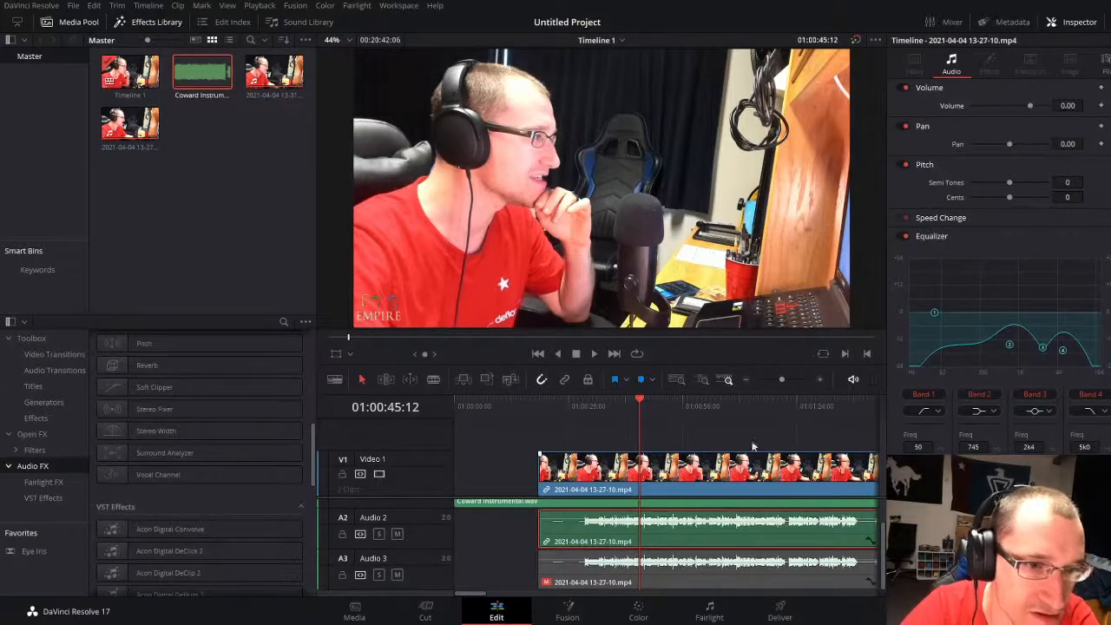
Step: Try muting the Audio 3 track, and unmute it again with the Audio 2 vocal selected
left_click(733, 579)
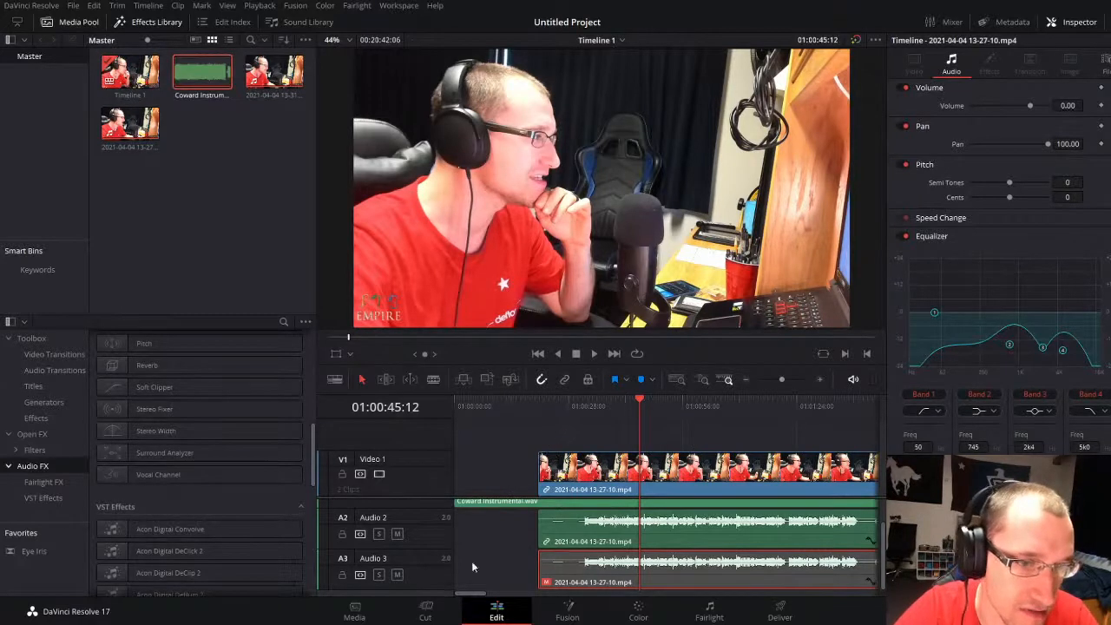
left_click(396, 575)
left_click(663, 536)
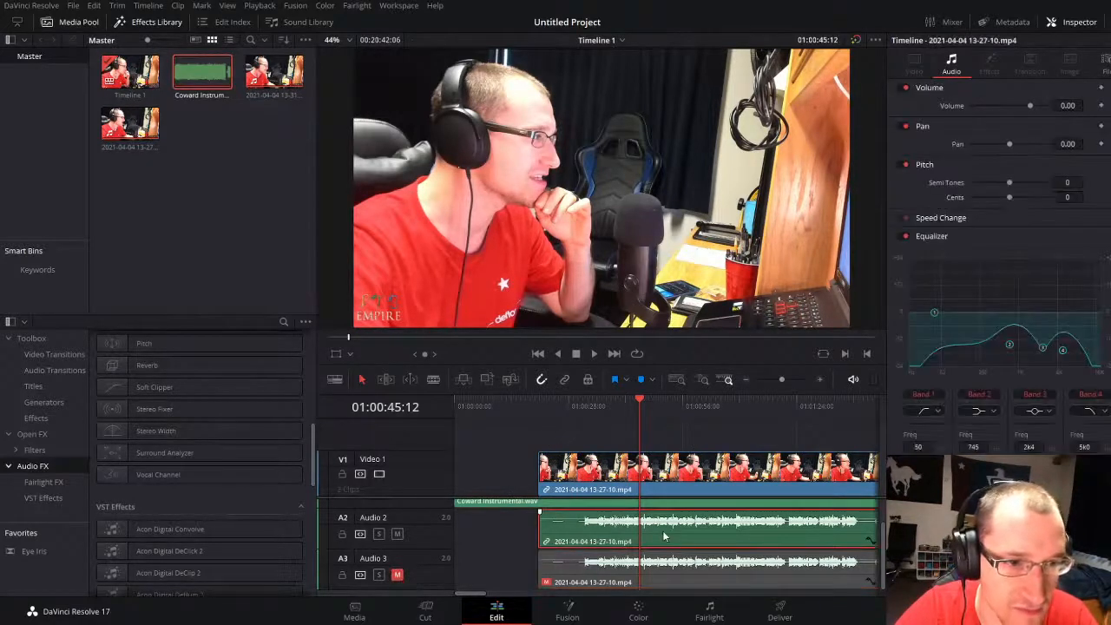
left_click(397, 574)
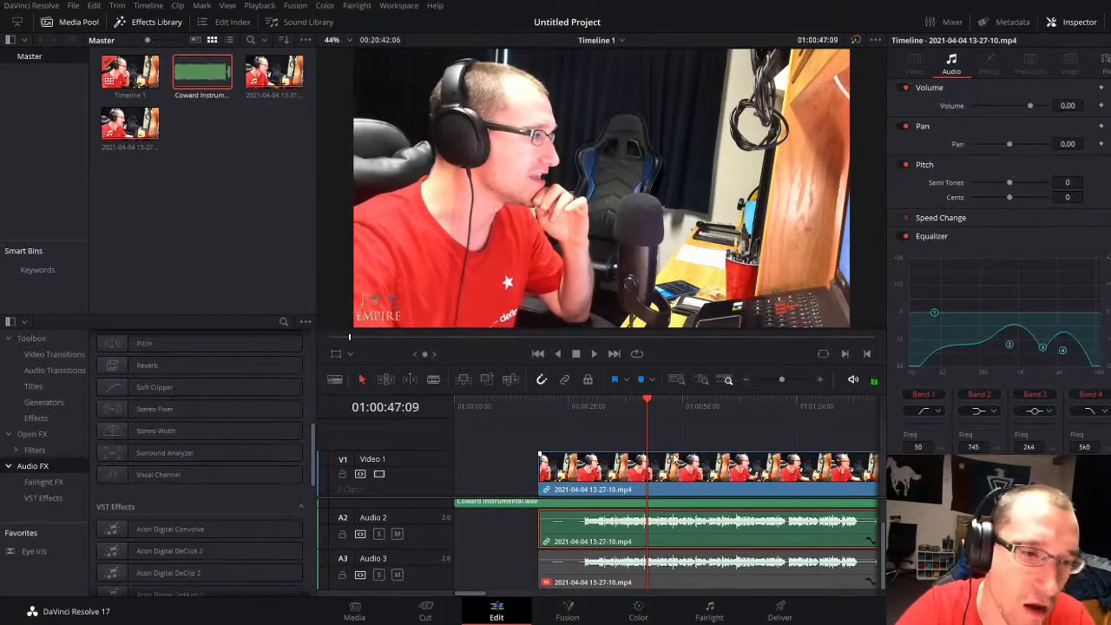
Step: Clear the clip selection and listen briefly to the mix from about 01:00:36
left_click(696, 436)
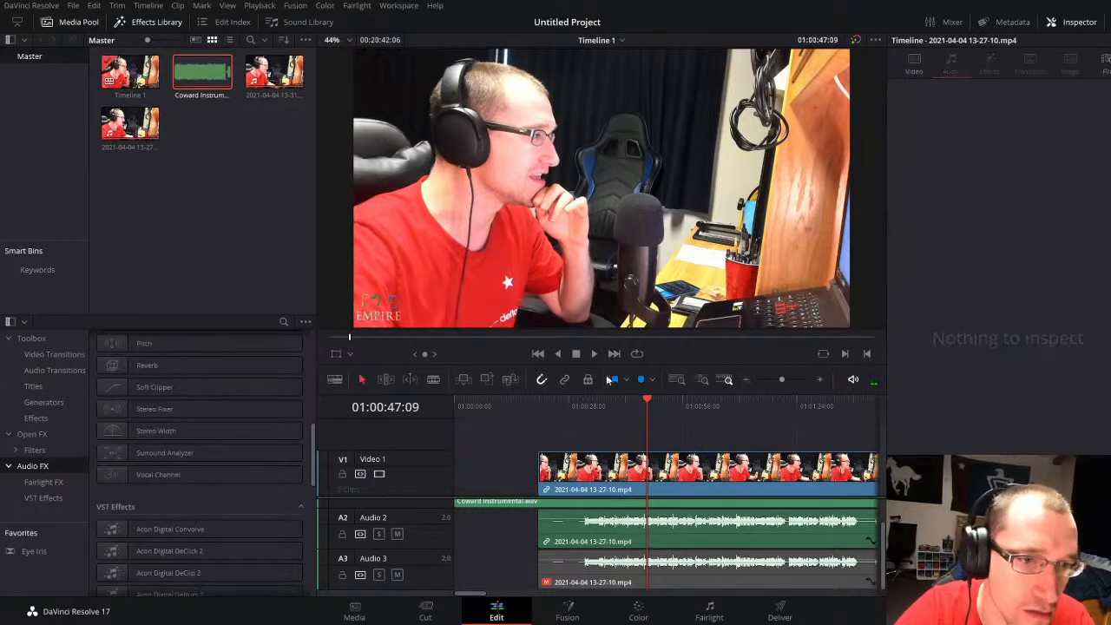
left_click(601, 405)
key("space")
key("space")
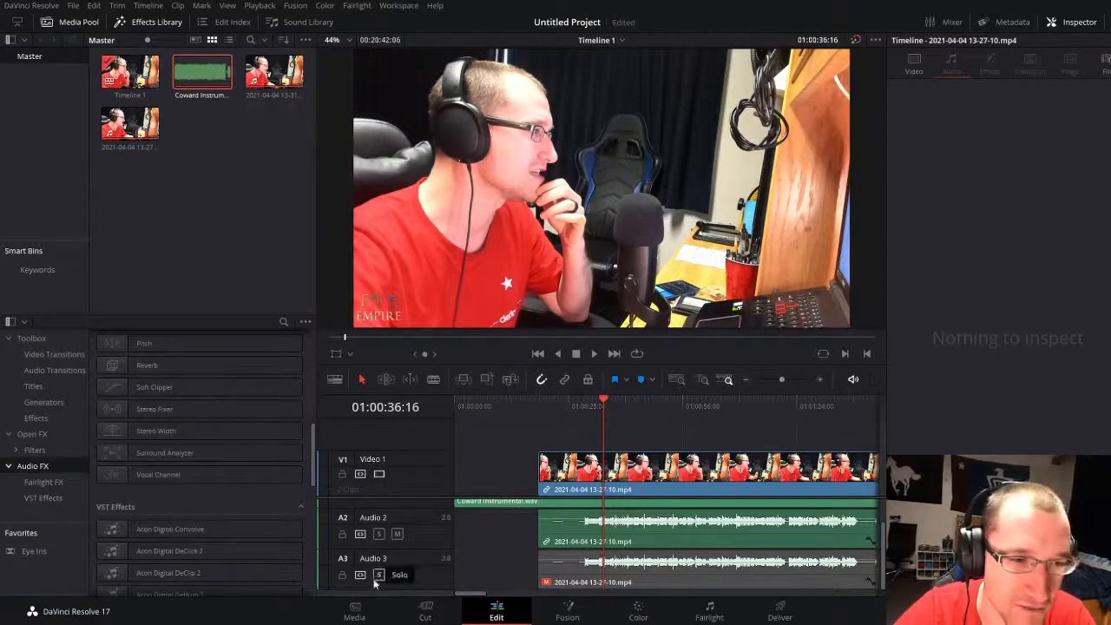
Step: Try the Multiband Compressor on the Audio 2 vocal, review its band settings, and undo the effect
left_click(154, 456)
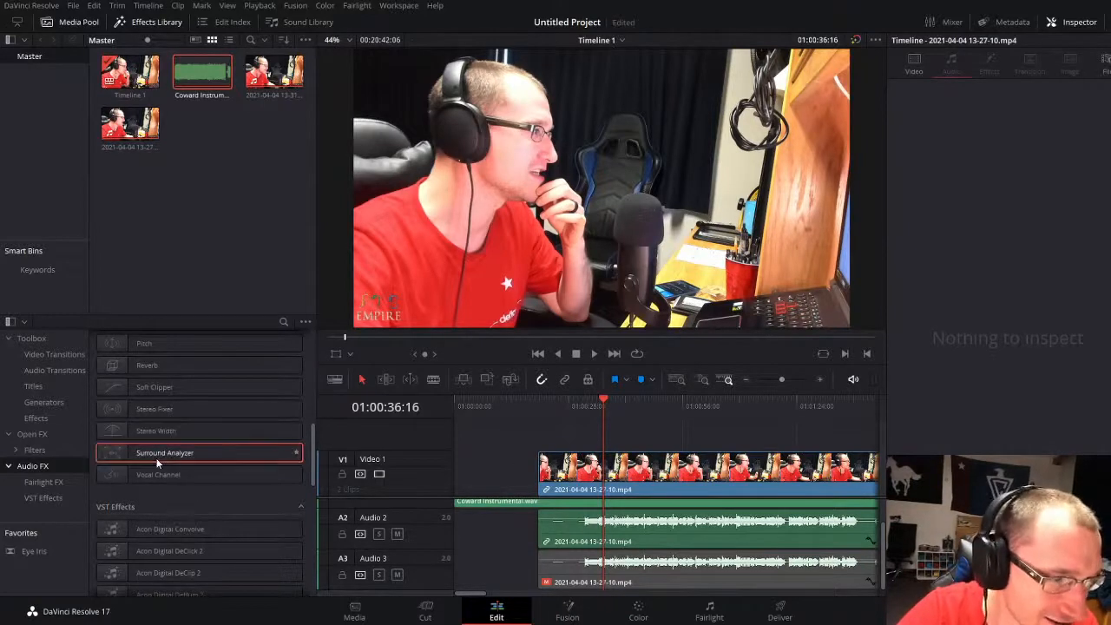
scroll(158, 429, "up", 2)
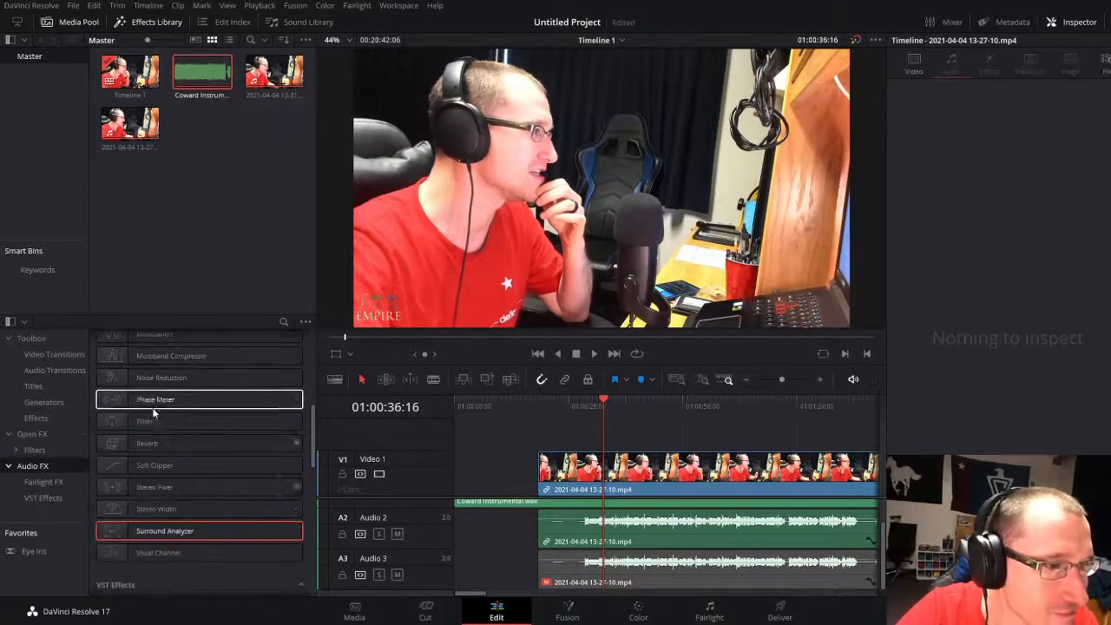
scroll(157, 426, "up", 2)
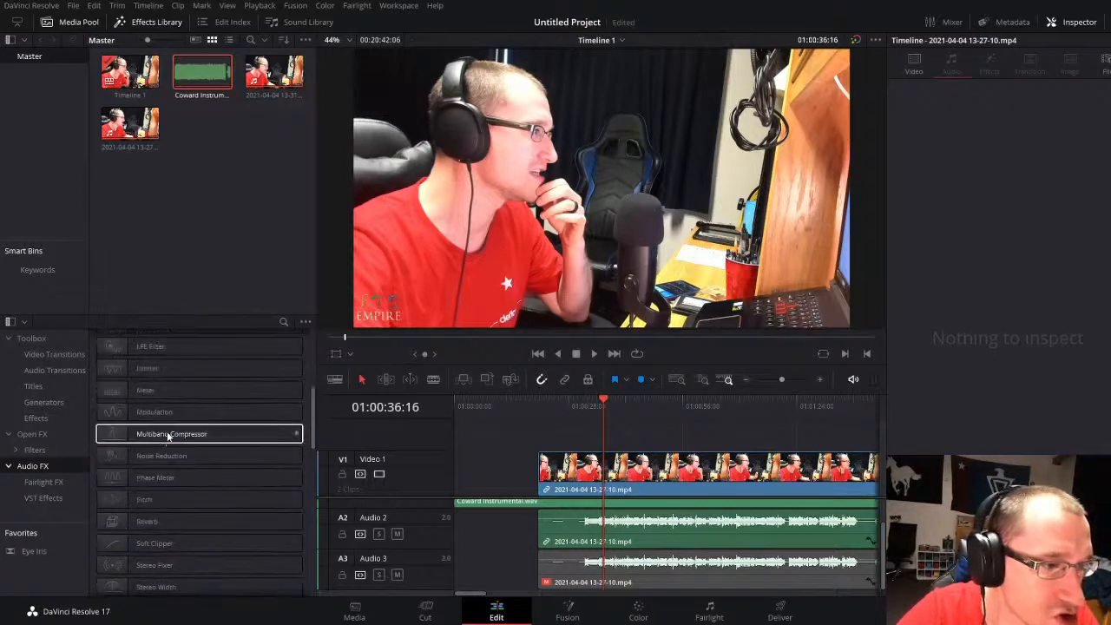
left_click(167, 432)
left_click_drag(165, 433, 644, 526)
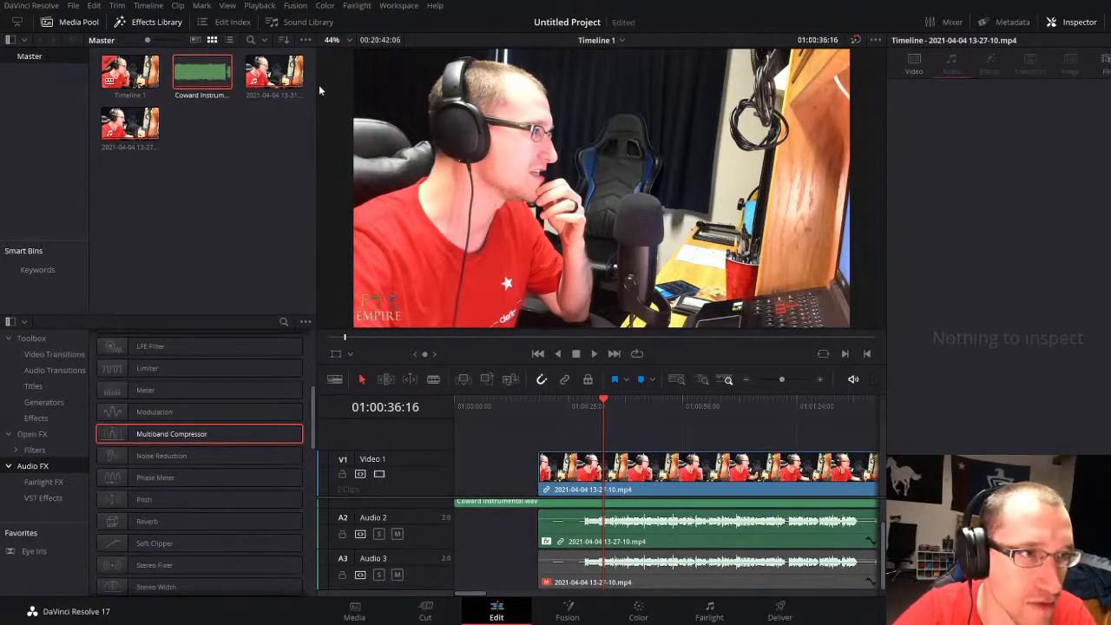
left_click(682, 540)
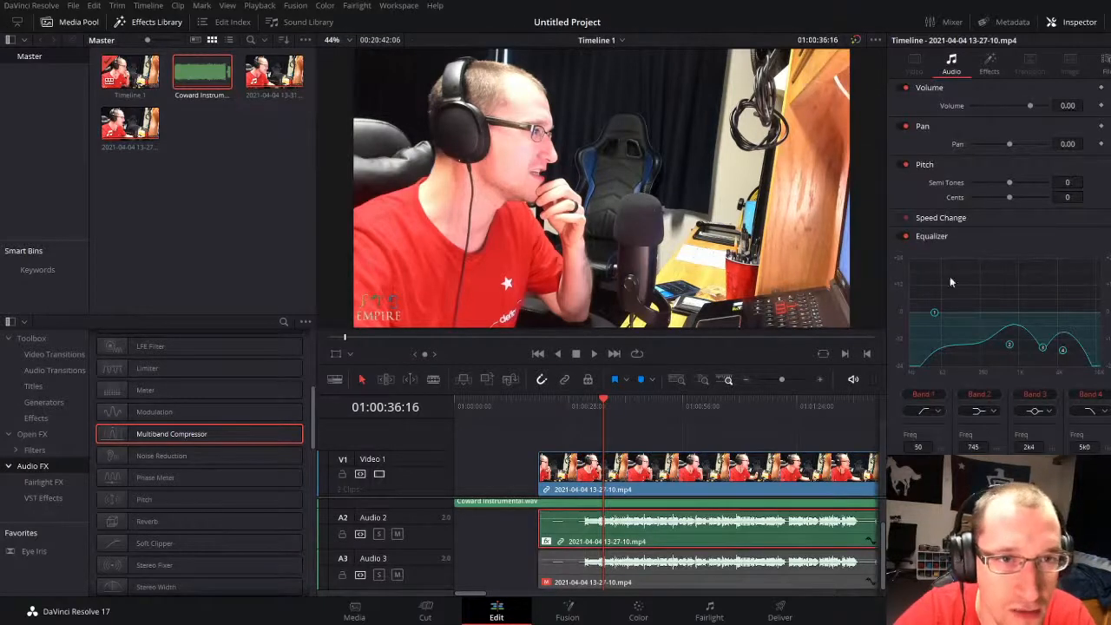
left_click(989, 63)
scroll(999, 309, "down", 3)
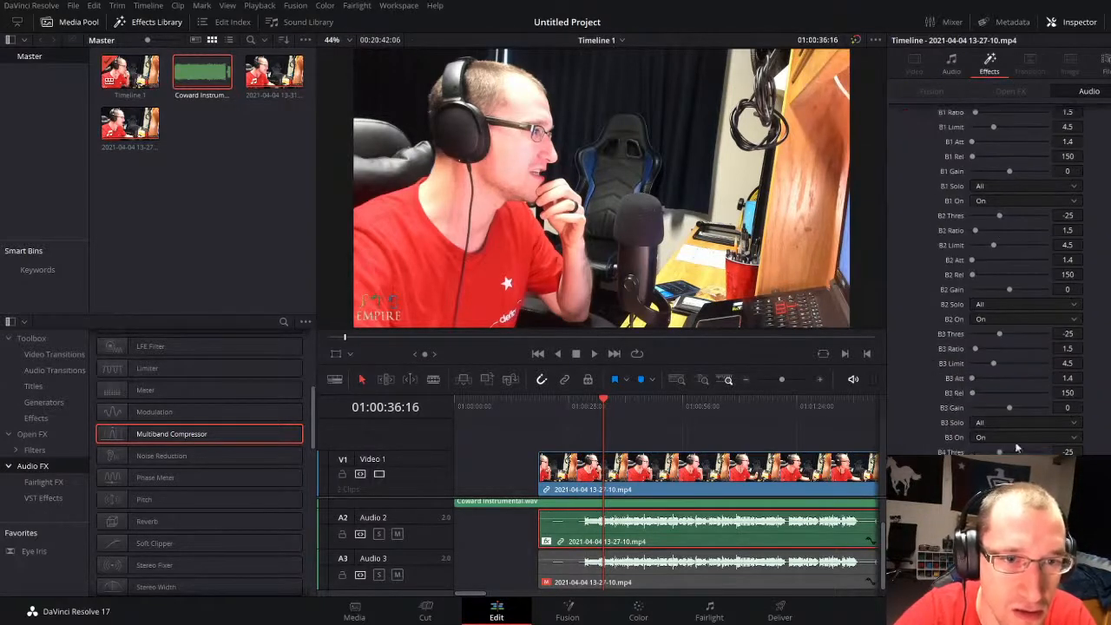
key("ctrl+z")
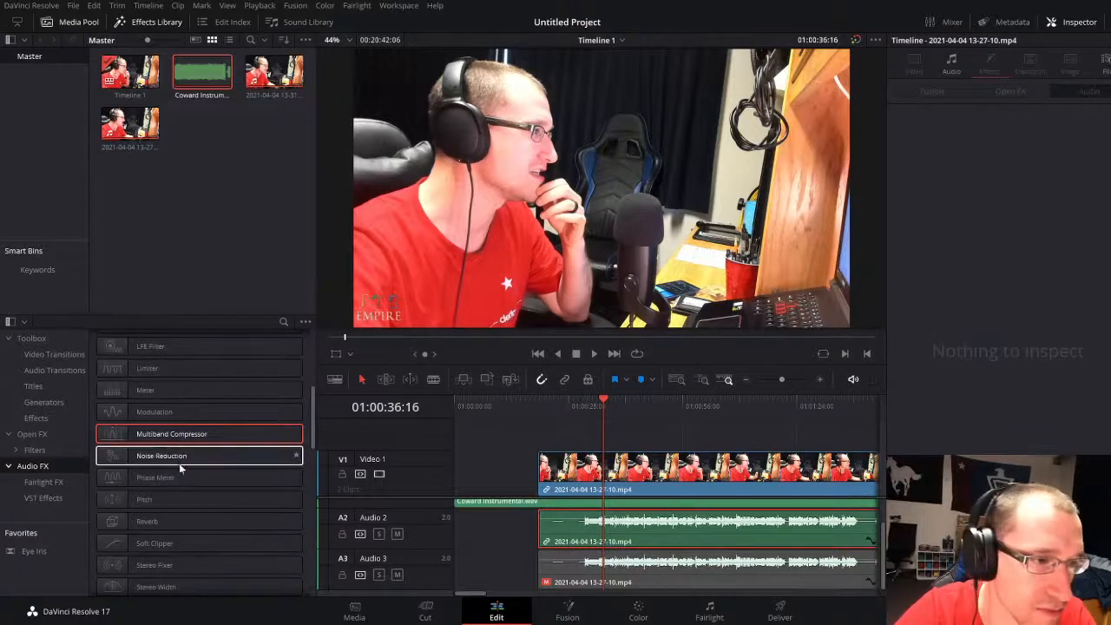
Step: Apply the Limiter from the Fairlight FX to the Audio 2 vocal clip
scroll(161, 482, "down", 5)
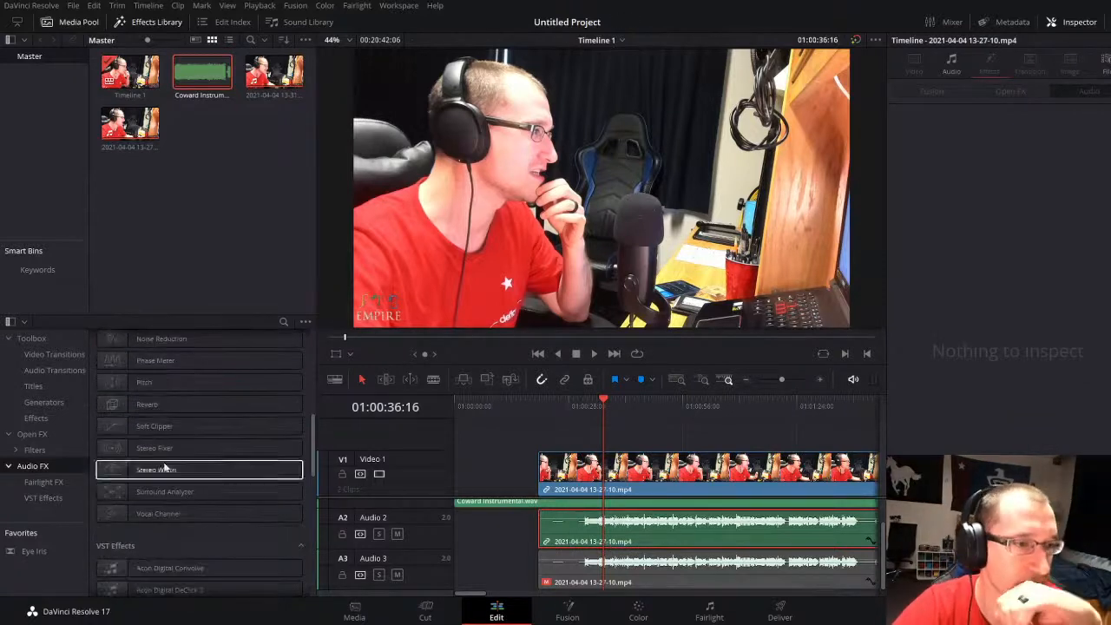
left_click(168, 515)
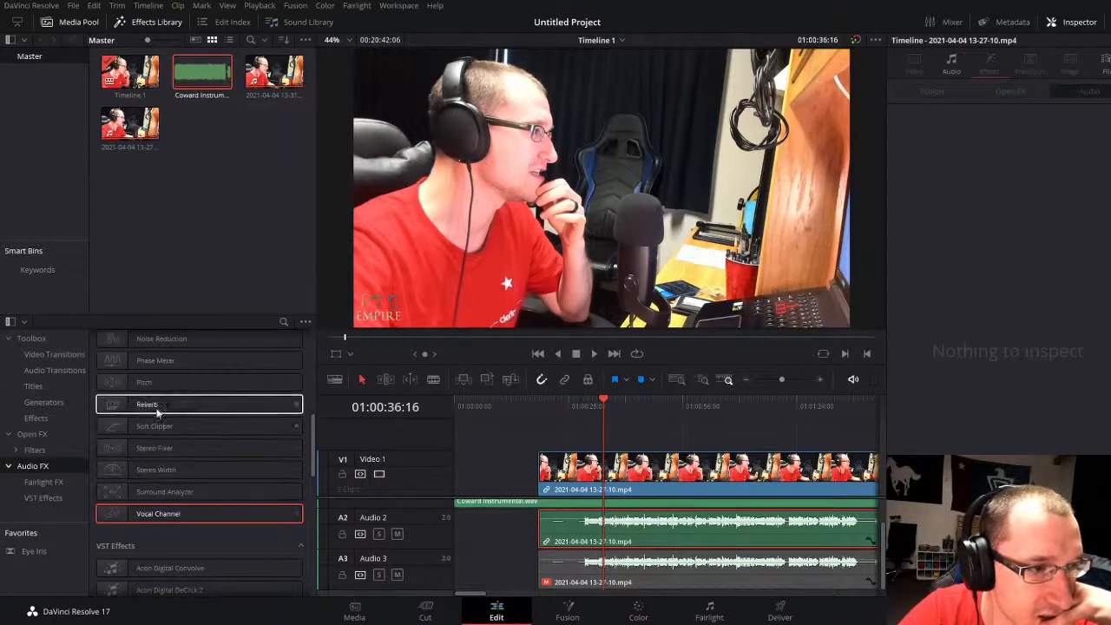
scroll(156, 408, "up", 2)
scroll(165, 407, "up", 5)
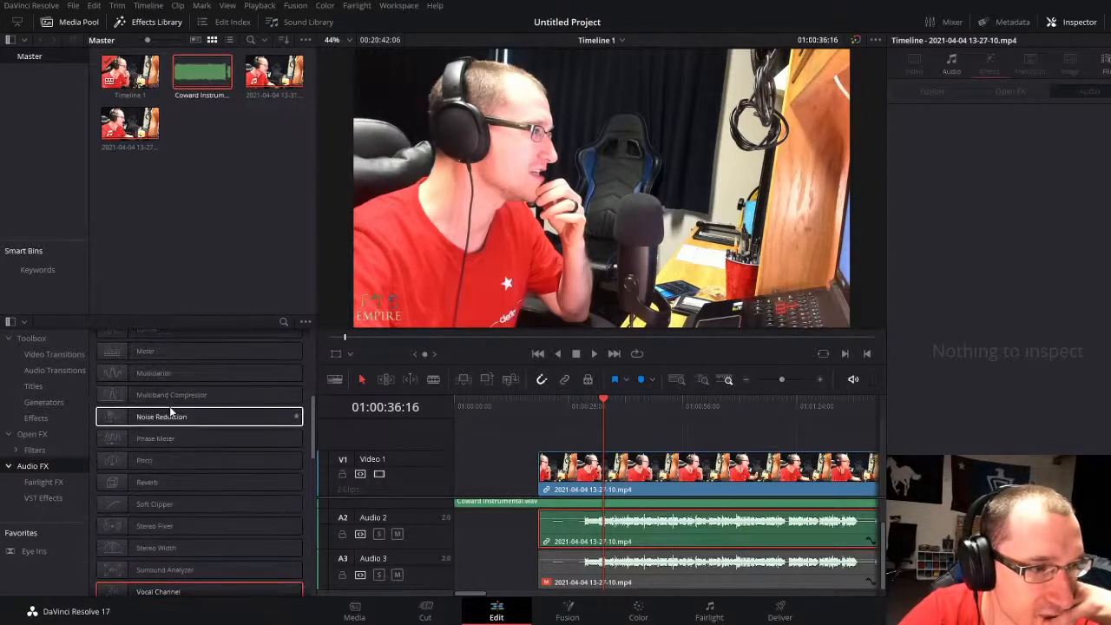
left_click(159, 408)
scroll(161, 417, "up", 2)
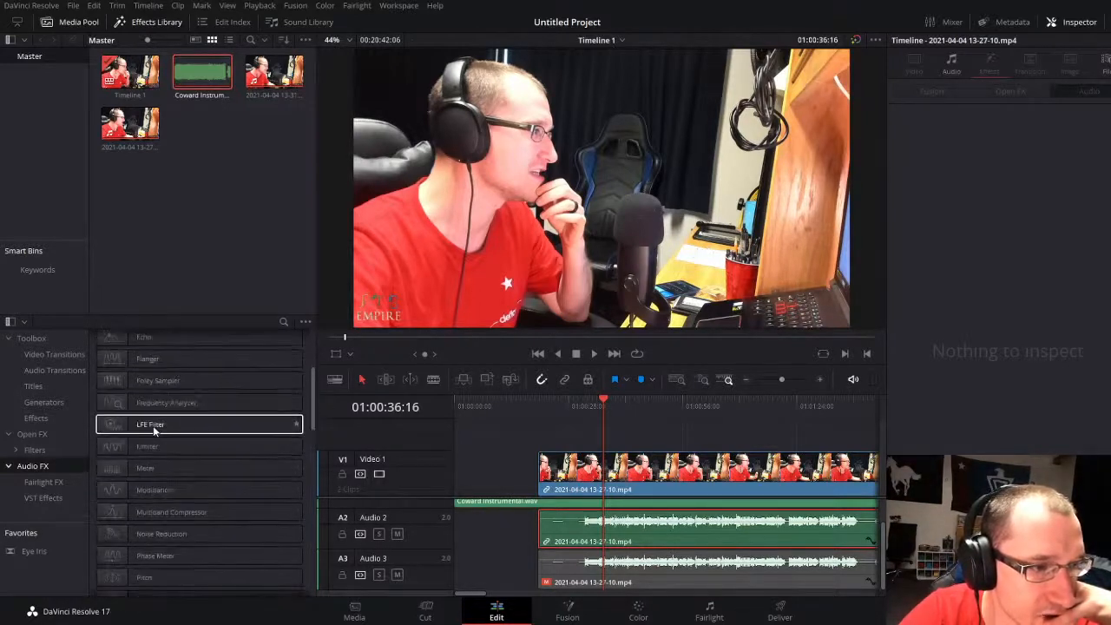
left_click_drag(151, 443, 640, 535)
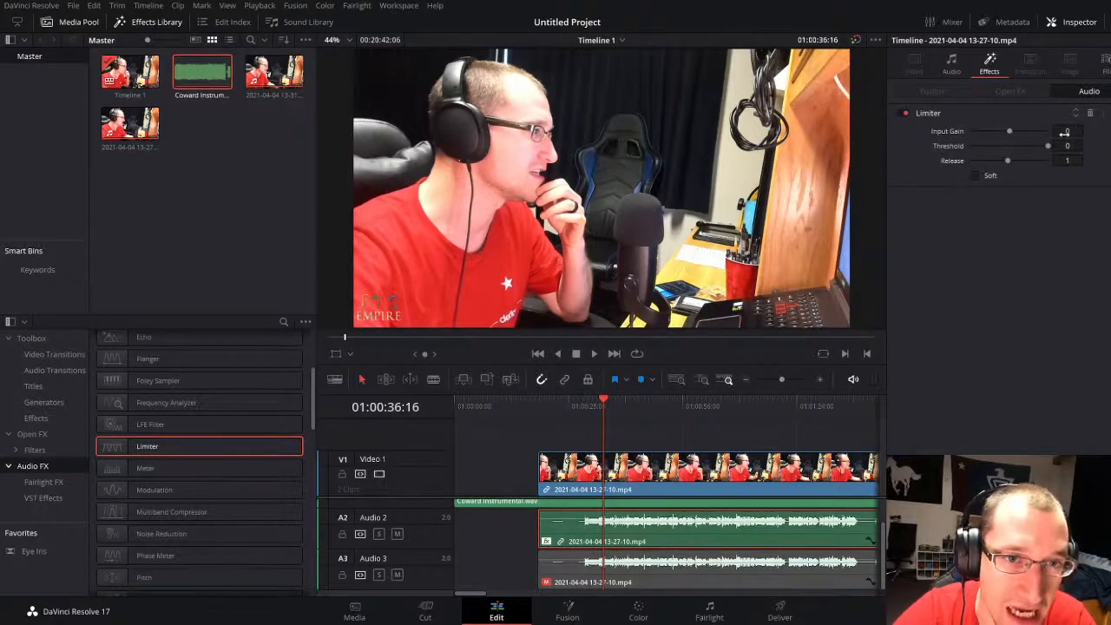
Step: Play the limited vocal from 01:00:32:01, try its clip volume, and leave the volume at 0.00
left_click(584, 413)
key("space")
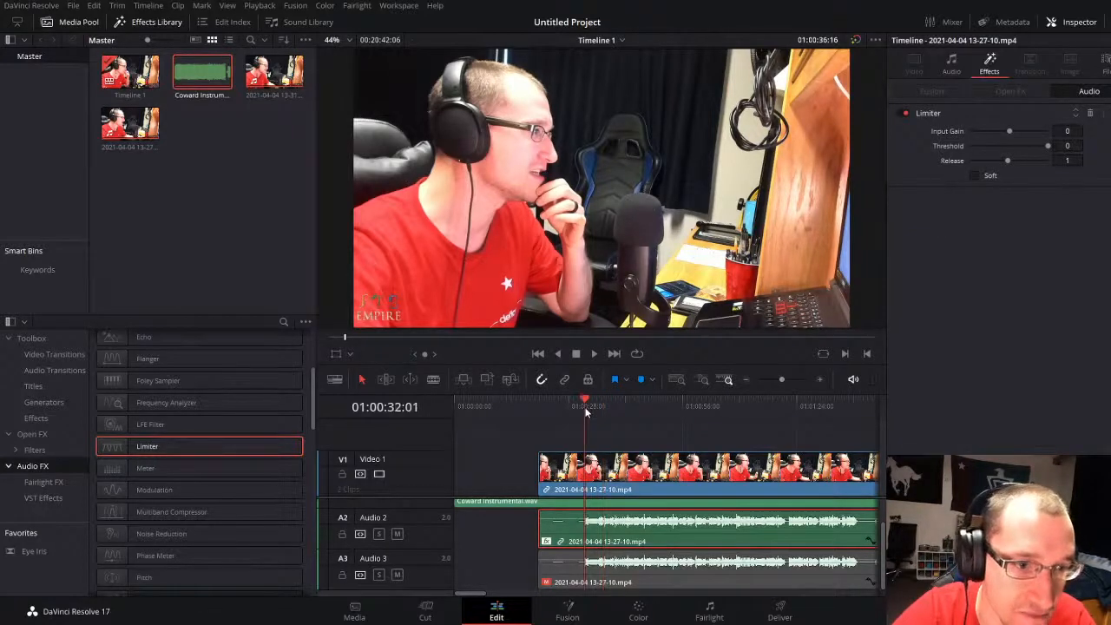
left_click(959, 71)
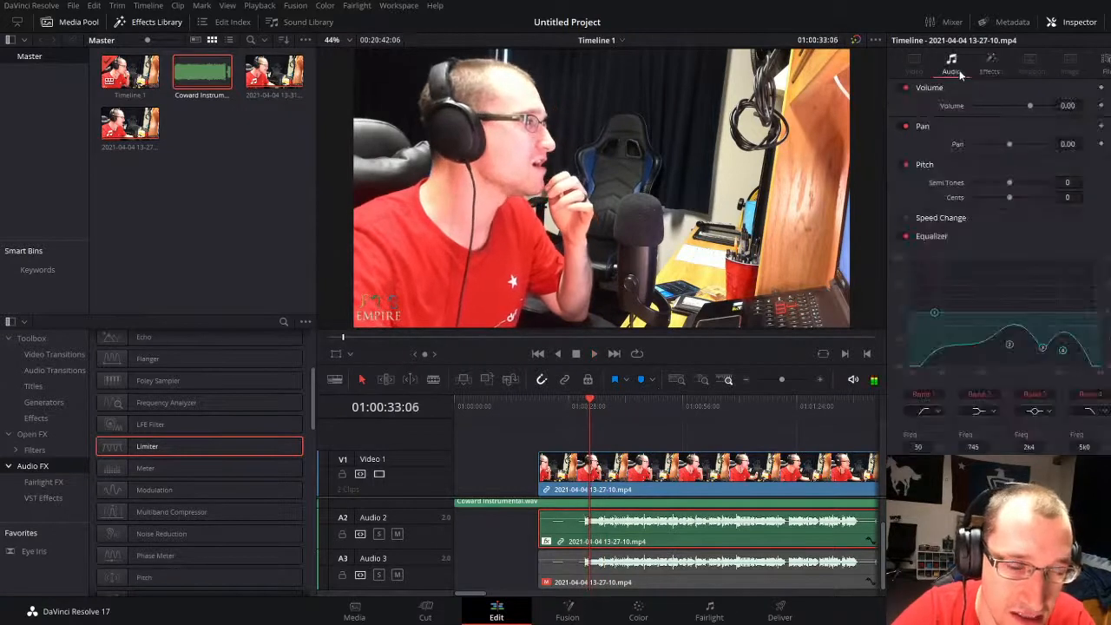
mouse_move(1068, 105)
left_mouse_down()
mouse_move(1086, 105)
mouse_move(1035, 105)
mouse_move(1082, 105)
mouse_move(1068, 105)
left_mouse_up()
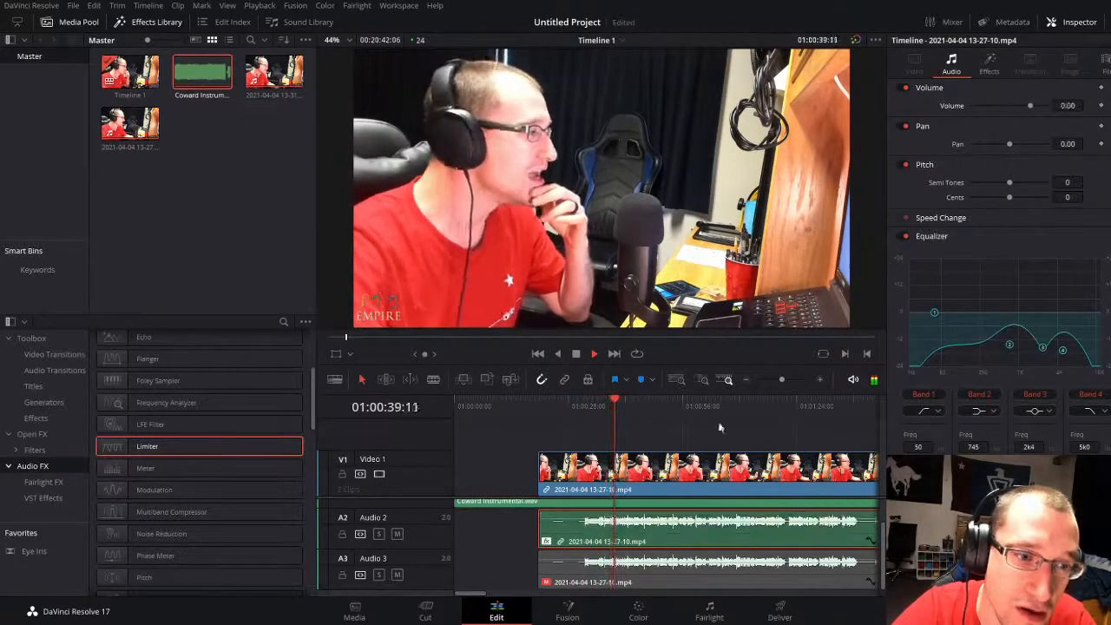
key("space")
Step: Set the limiter's input gain to 4.3 during playback from 01:00:32:01, try threshold -24, and return the threshold to 0
left_click_drag(579, 396, 586, 398)
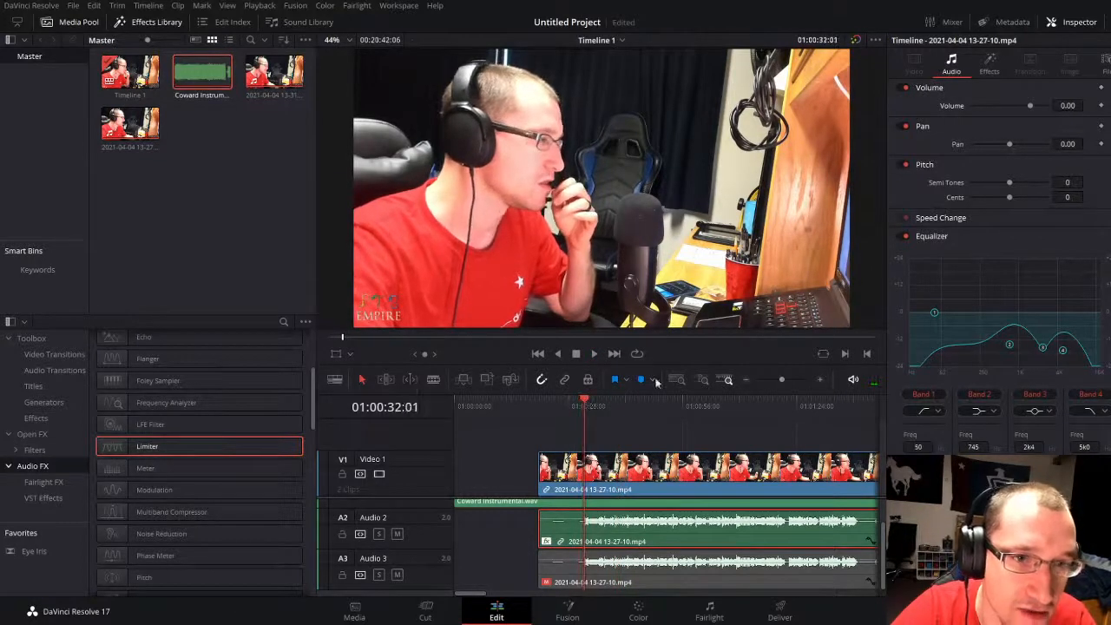
left_click(989, 65)
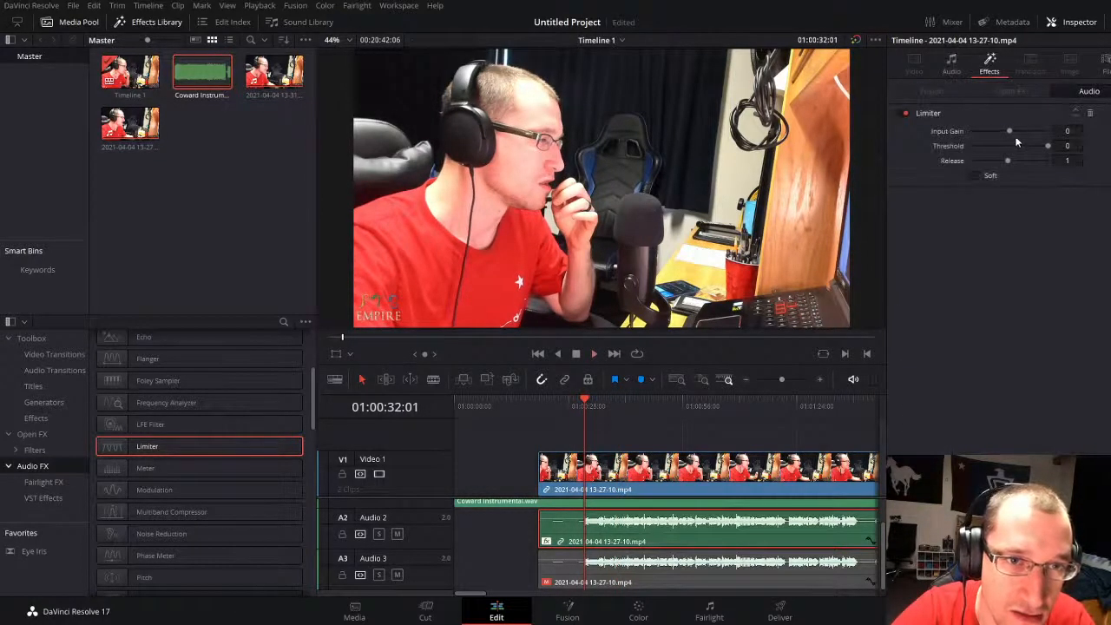
left_click_drag(1069, 131, 970, 146)
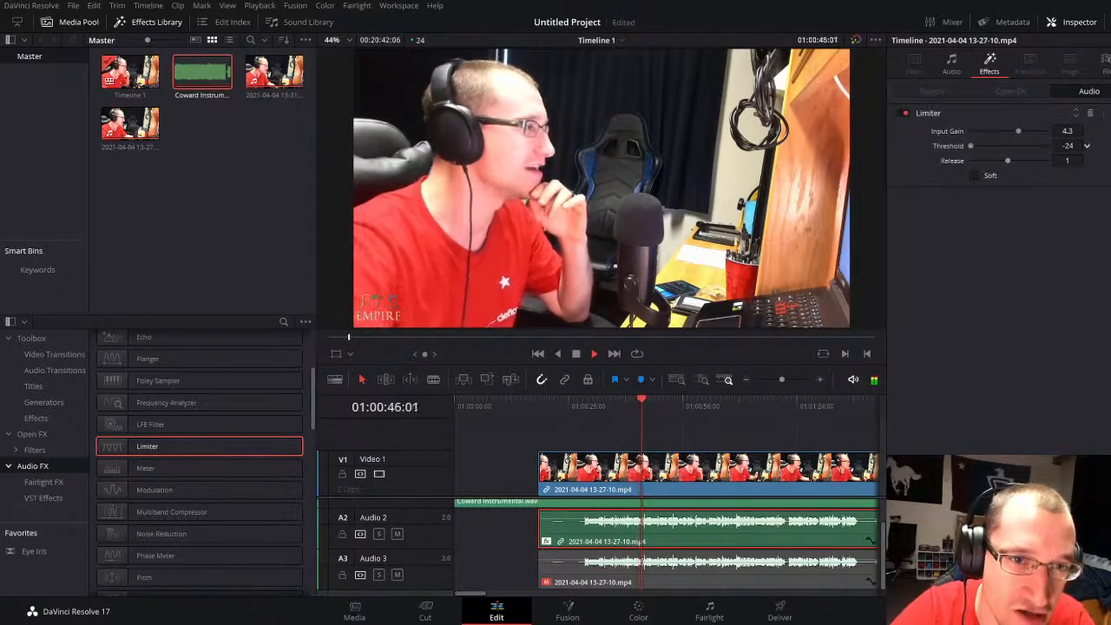
left_click_drag(1087, 146, 1067, 146)
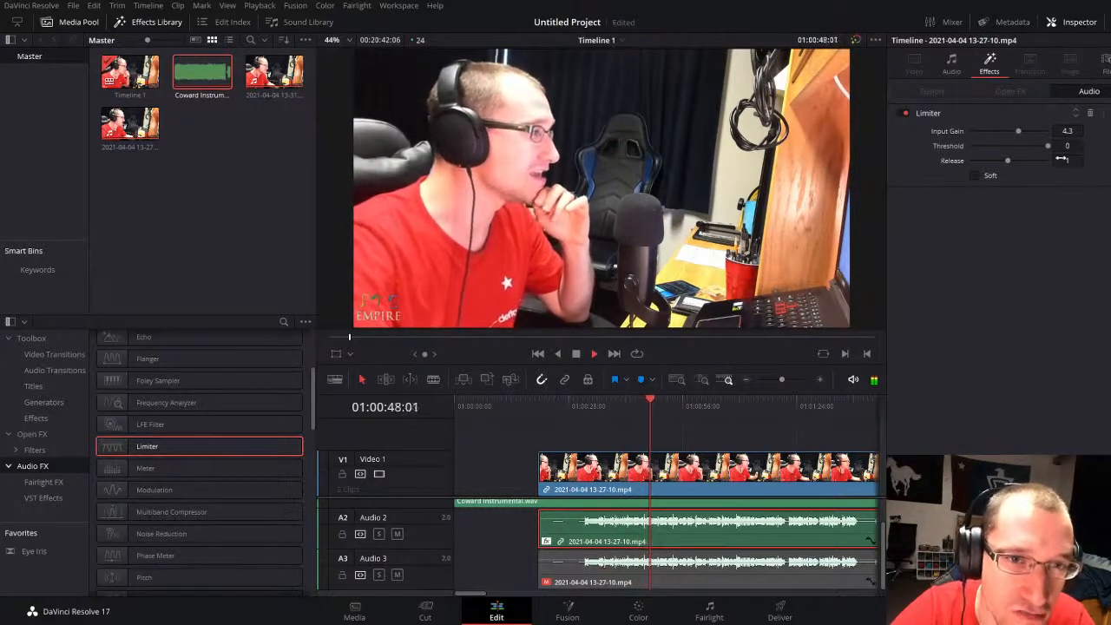
Step: Try the limiter's release at 0, reset it to 1, enable Soft, and reselect the Audio 2 vocal
left_click_drag(1067, 160, 1027, 160)
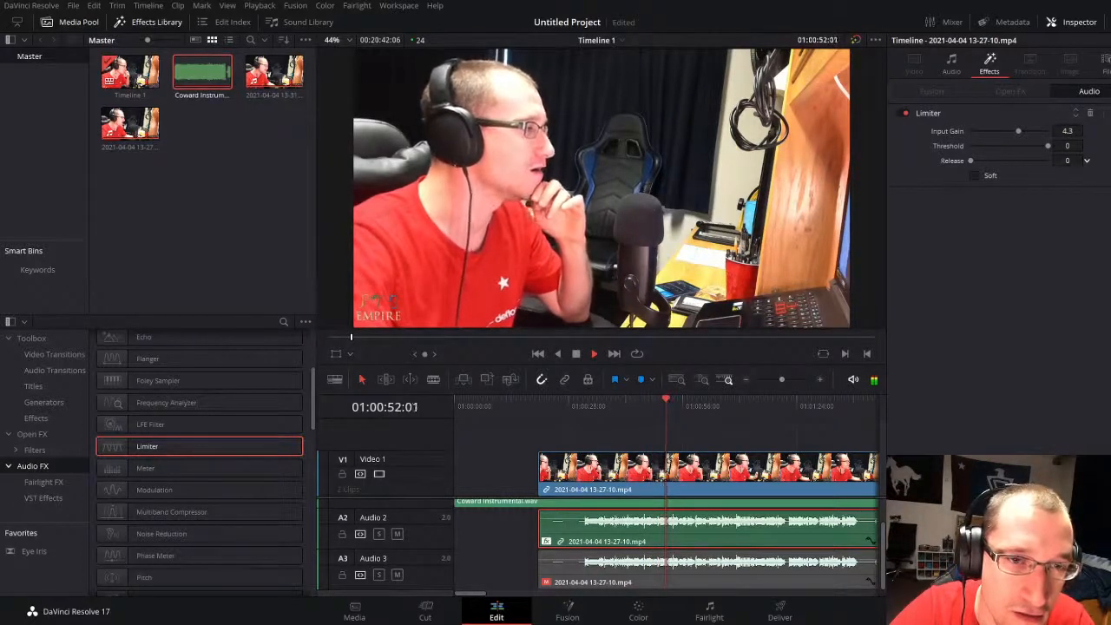
left_click(1087, 160)
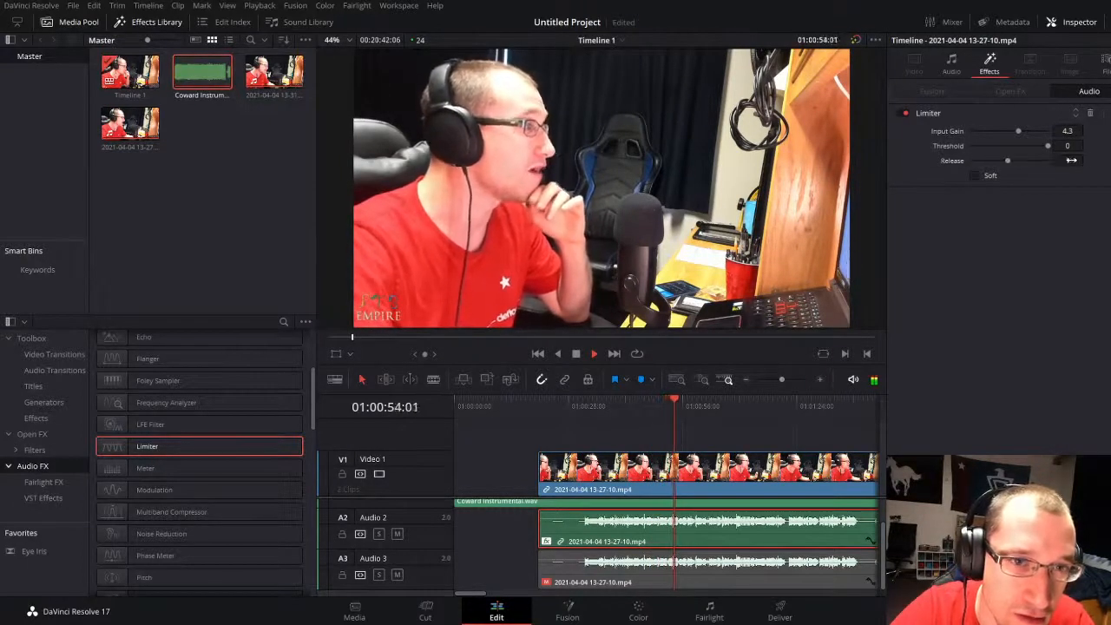
left_click(973, 176)
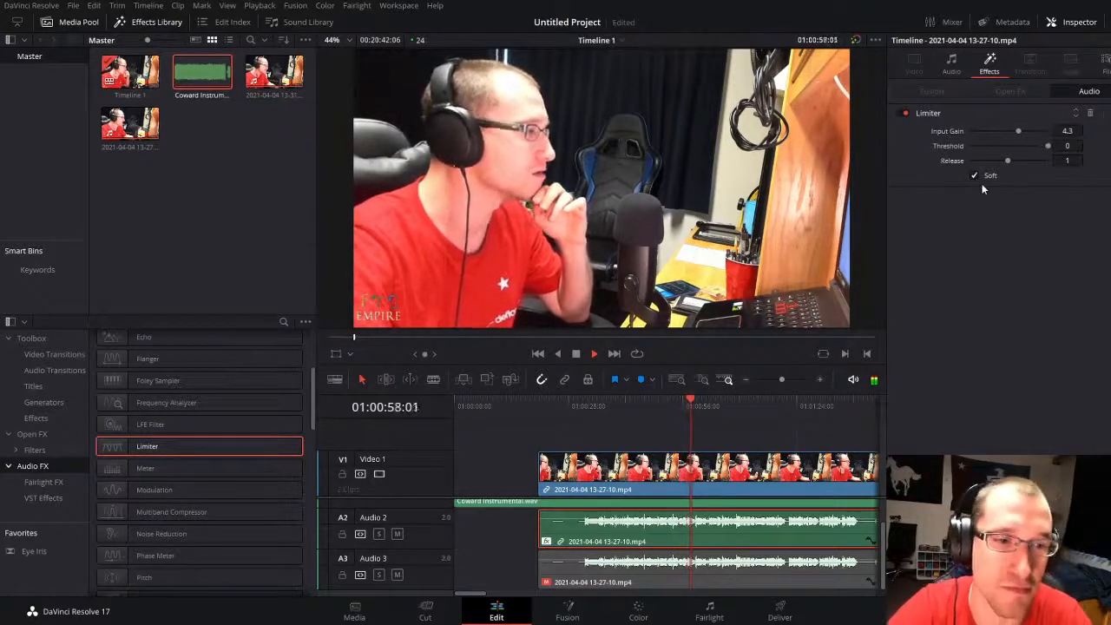
left_click(660, 578)
left_click(684, 539)
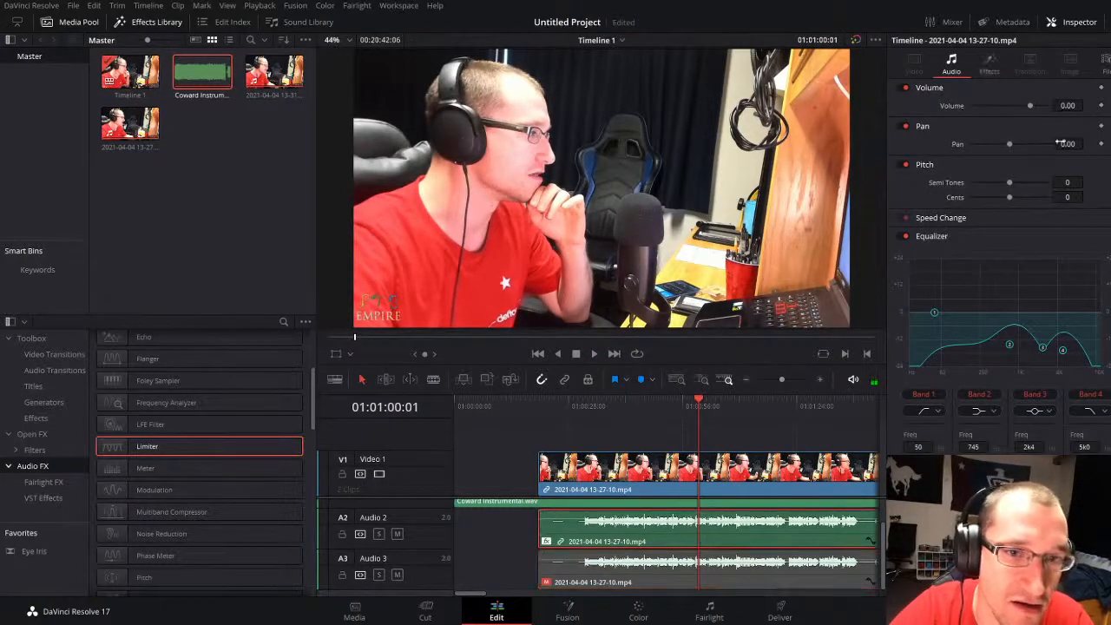
Step: Apply the Distortion effect from the Fairlight FX to the Audio 3 vocal clip
left_click(677, 583)
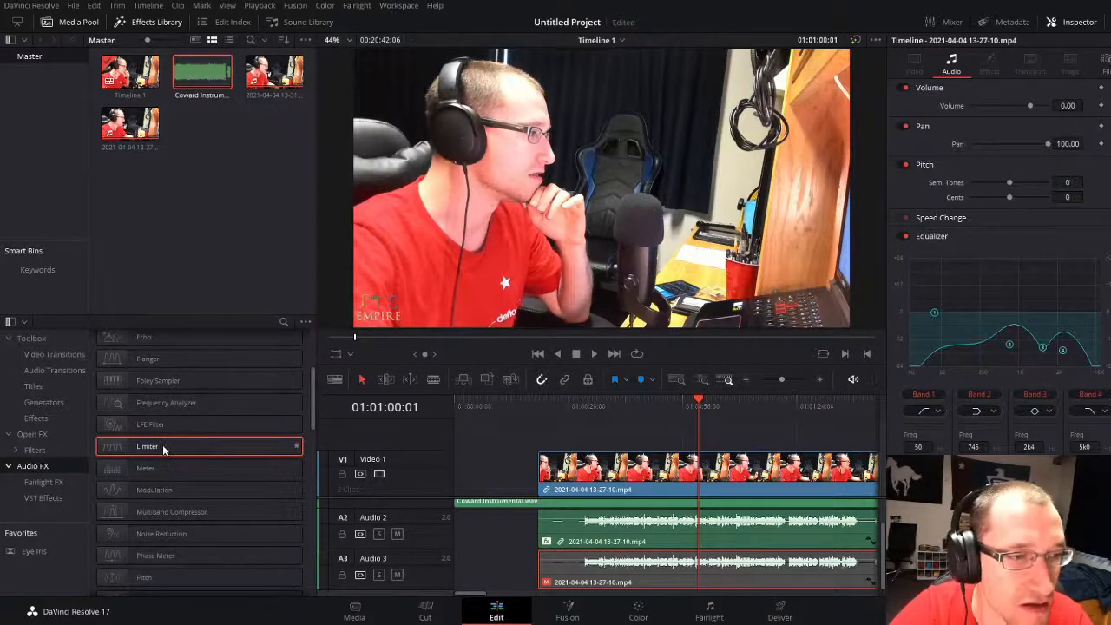
scroll(163, 449, "up", 5)
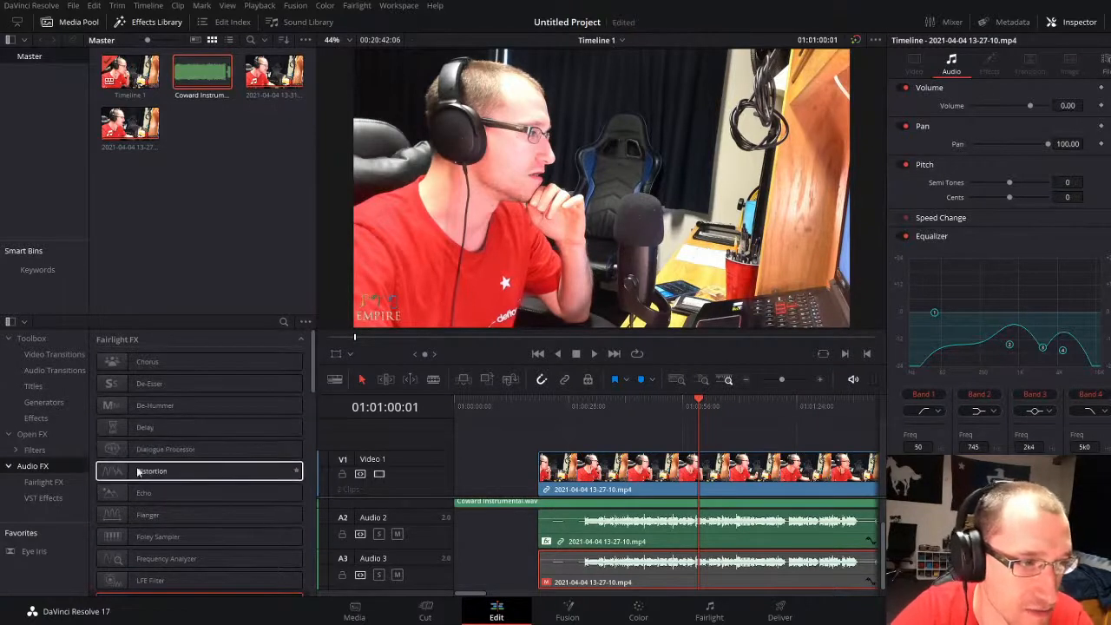
left_click_drag(154, 470, 688, 575)
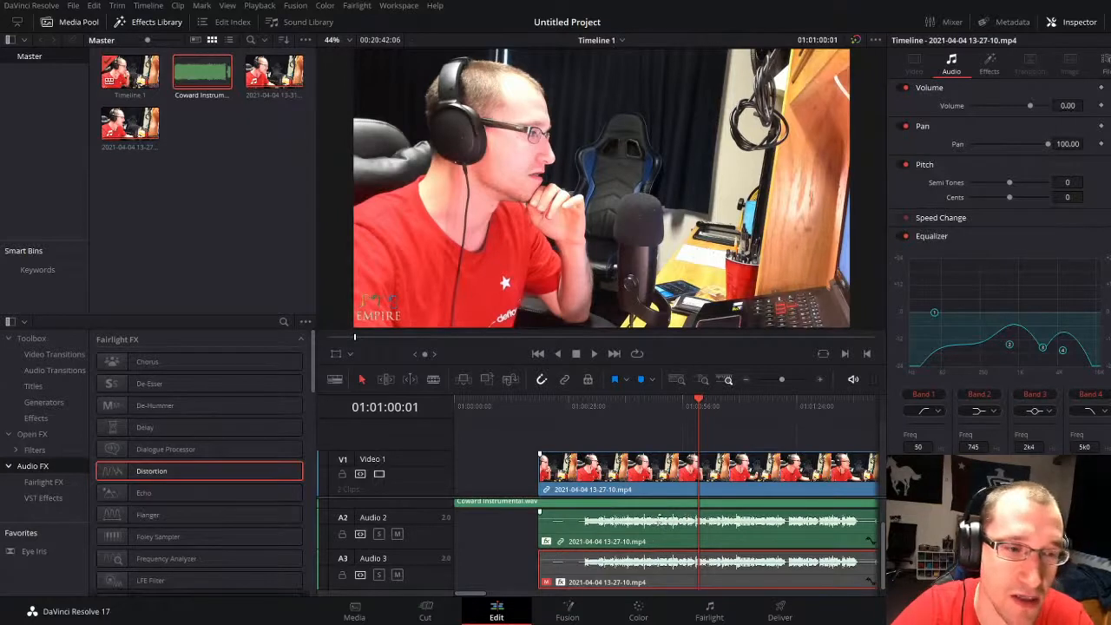
Step: Pan the Audio 2 vocal clip to -100 and start playback
left_click(650, 541)
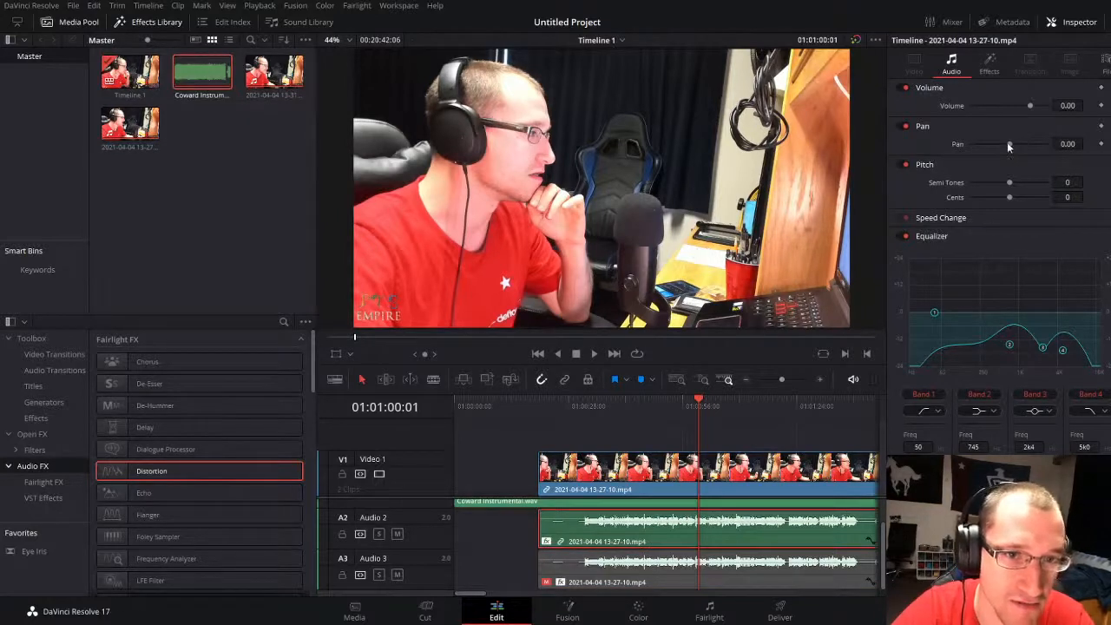
left_click_drag(1008, 146, 910, 152)
key("space")
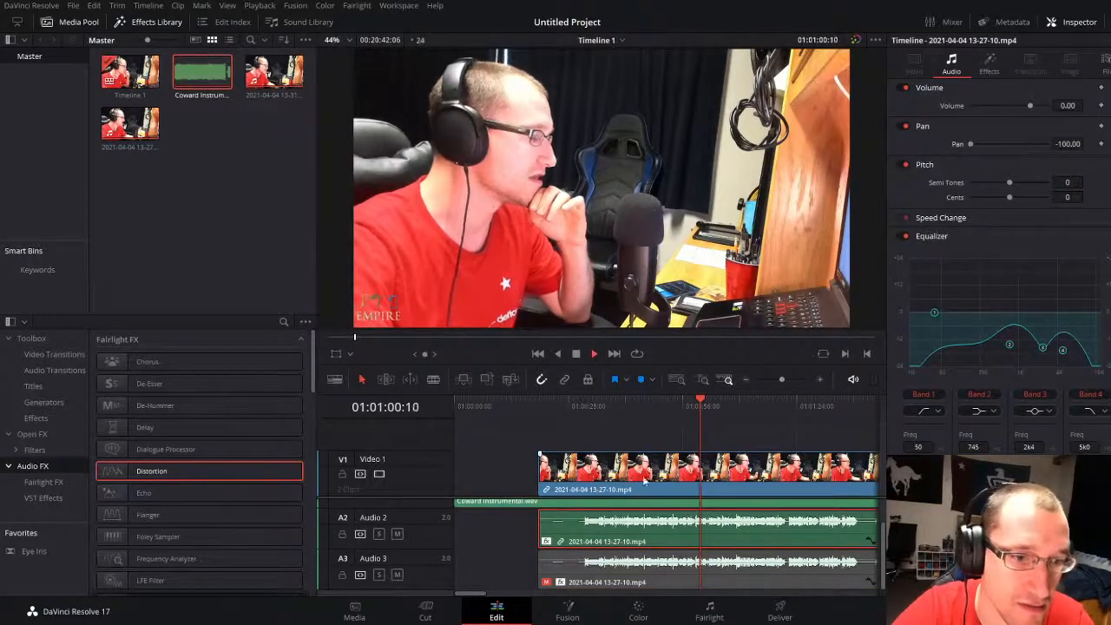
Step: Toggle the Audio 3 track's mute on and off, enable its vocal clip, and move the playhead to 01:00:31:18
left_click(397, 574)
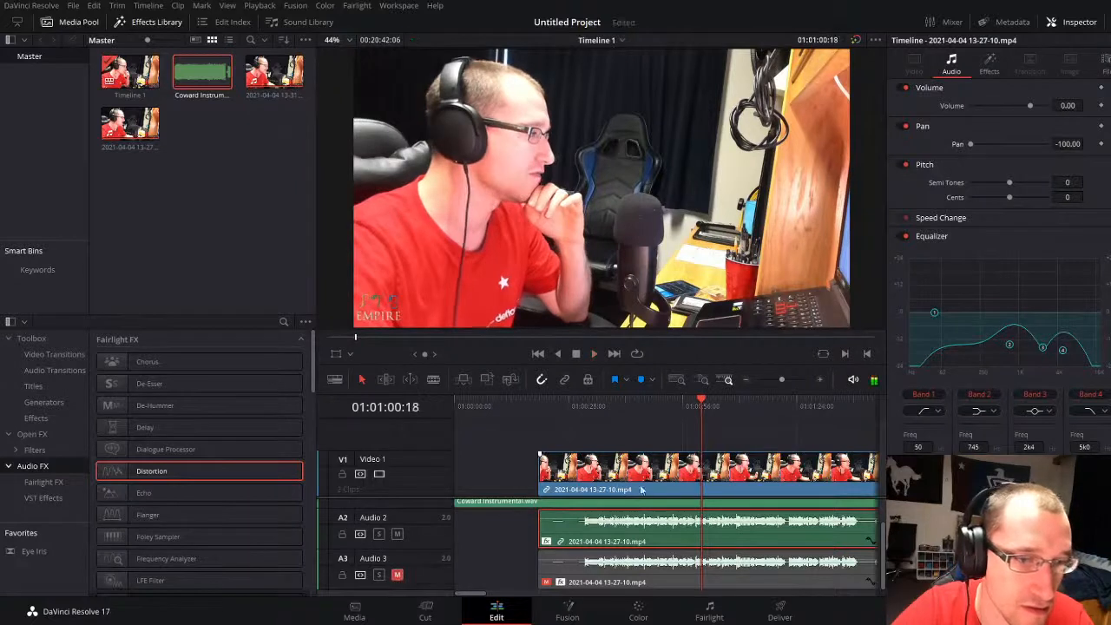
left_click(397, 575)
left_click(667, 564)
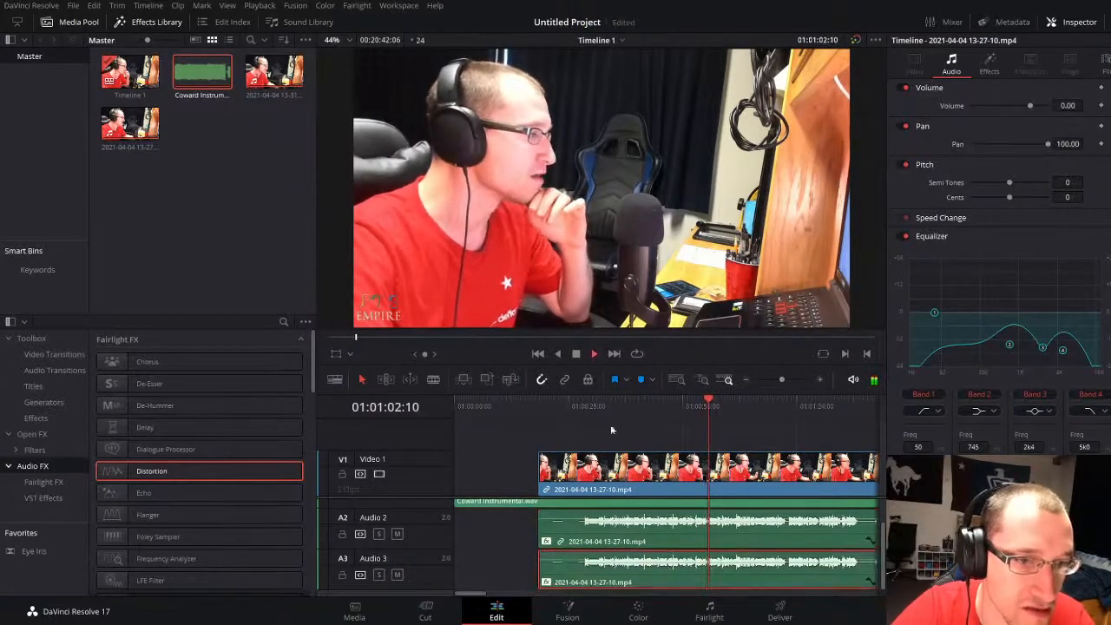
left_click(581, 404)
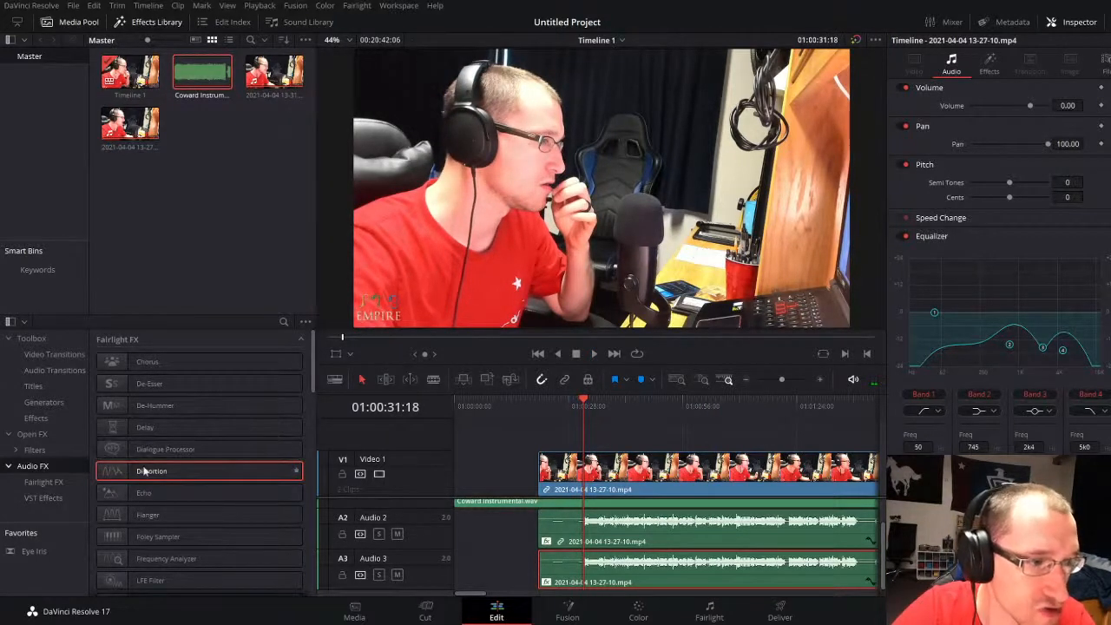
Step: Set the high cut of the Audio 3 vocal's Distortion to 1.41k and play from 01:00:31:18
left_click_drag(184, 469, 730, 580)
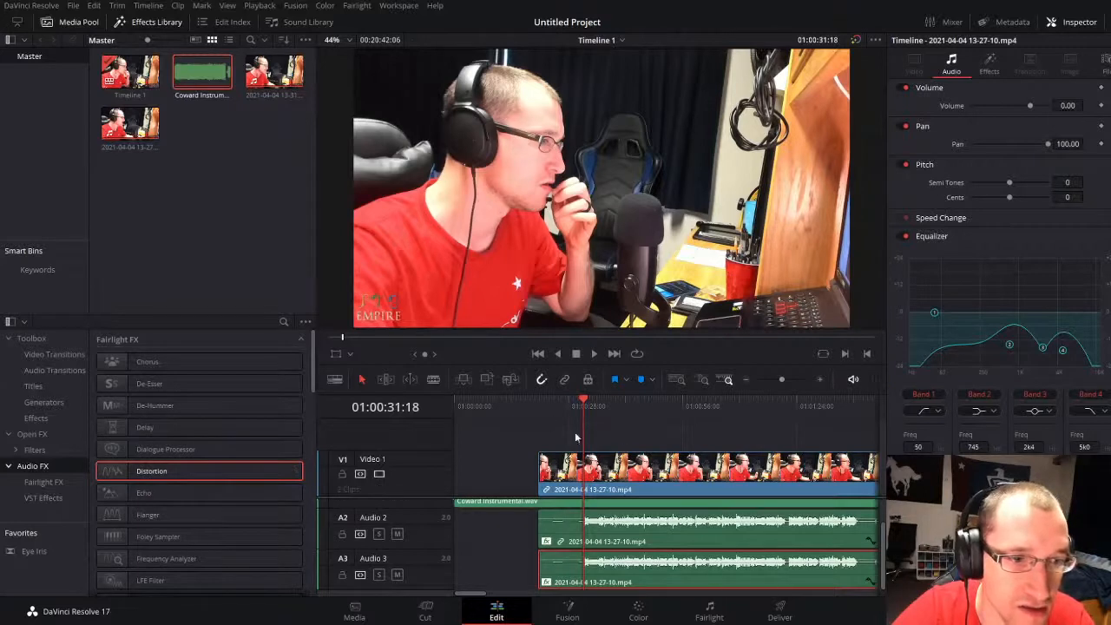
left_click(989, 64)
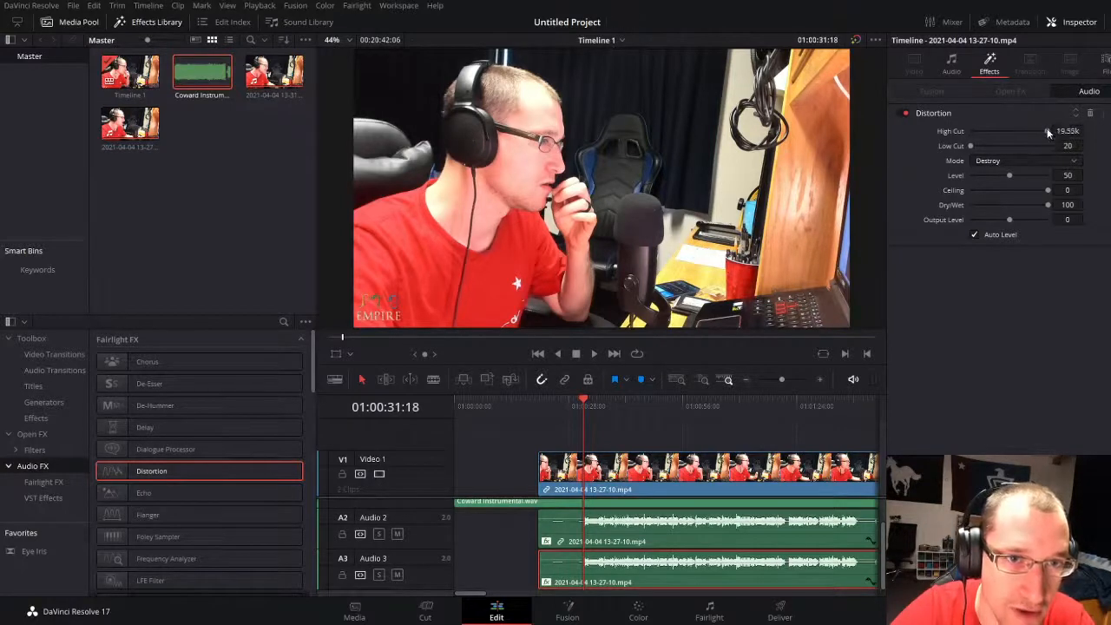
left_click_drag(1048, 131, 978, 130)
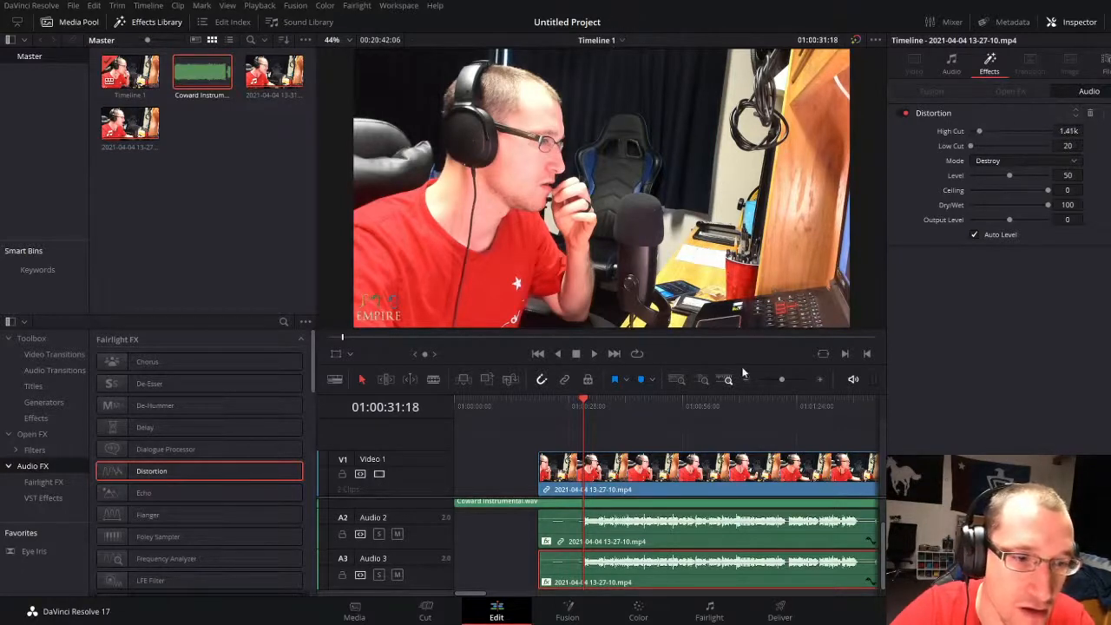
key("space")
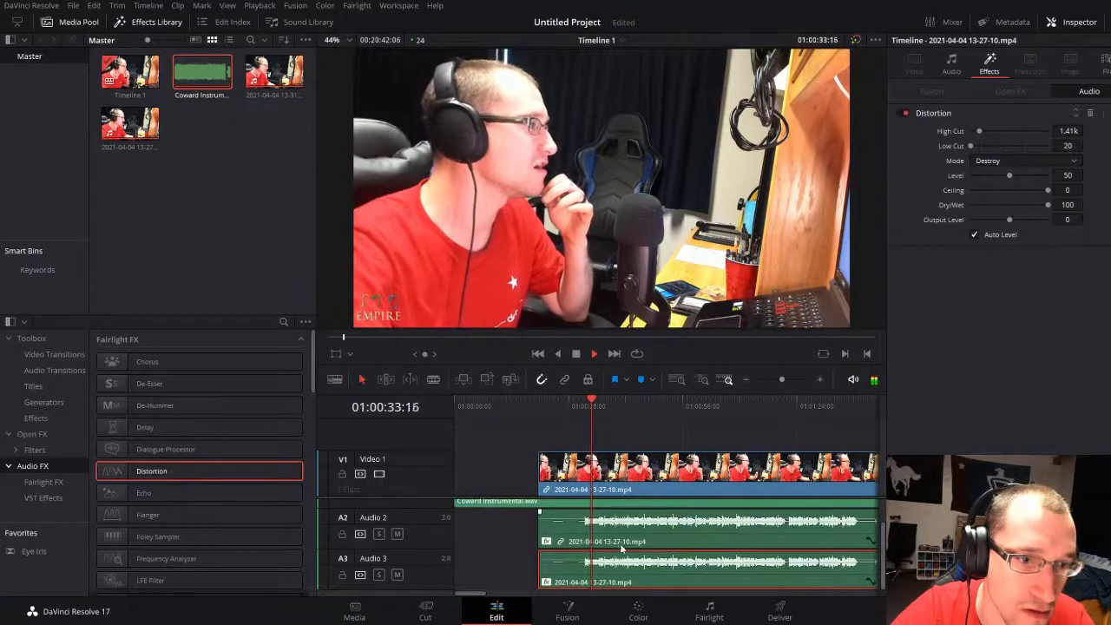
Step: Disable the Audio 2 vocal clip, reselect the Audio 3 vocal, and resume playback to hear the distorted take alone
left_click(660, 528)
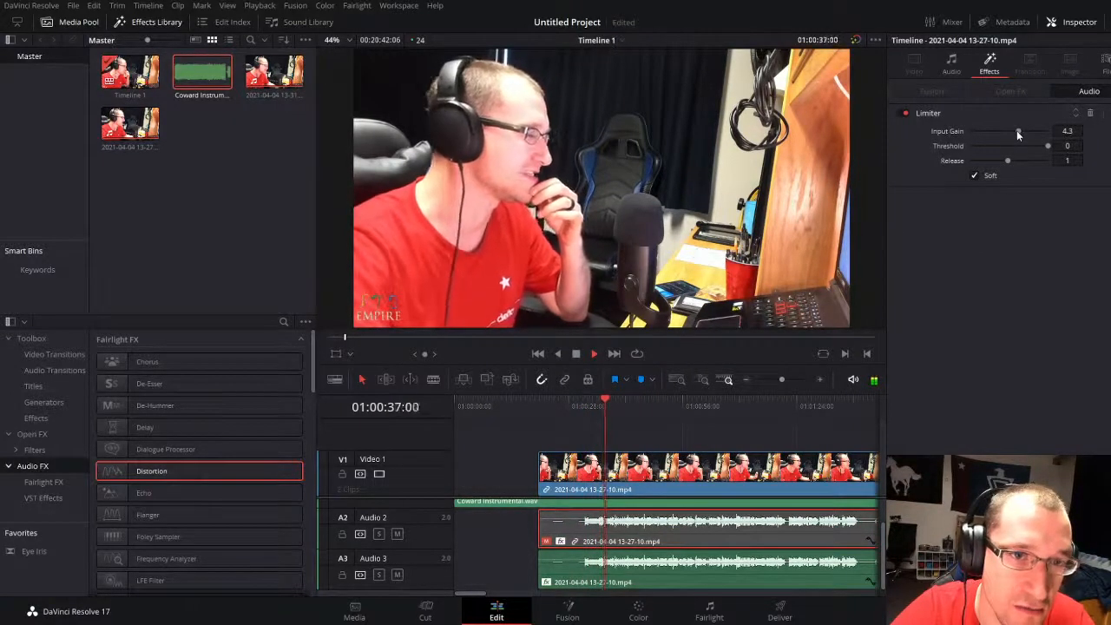
key("space")
left_click(694, 568)
key("space")
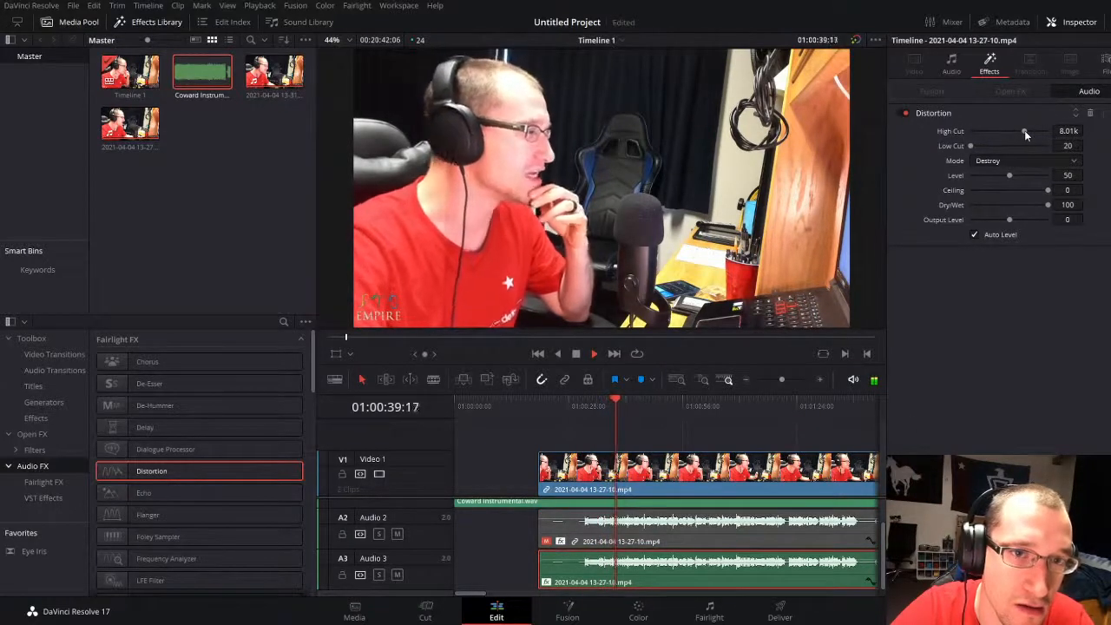
Step: Set the Audio 3 distortion's high cut to 1.29k, level to 90.1 and ceiling to -4.7, and try dry/wet at 19.8
left_click_drag(1023, 130, 976, 130)
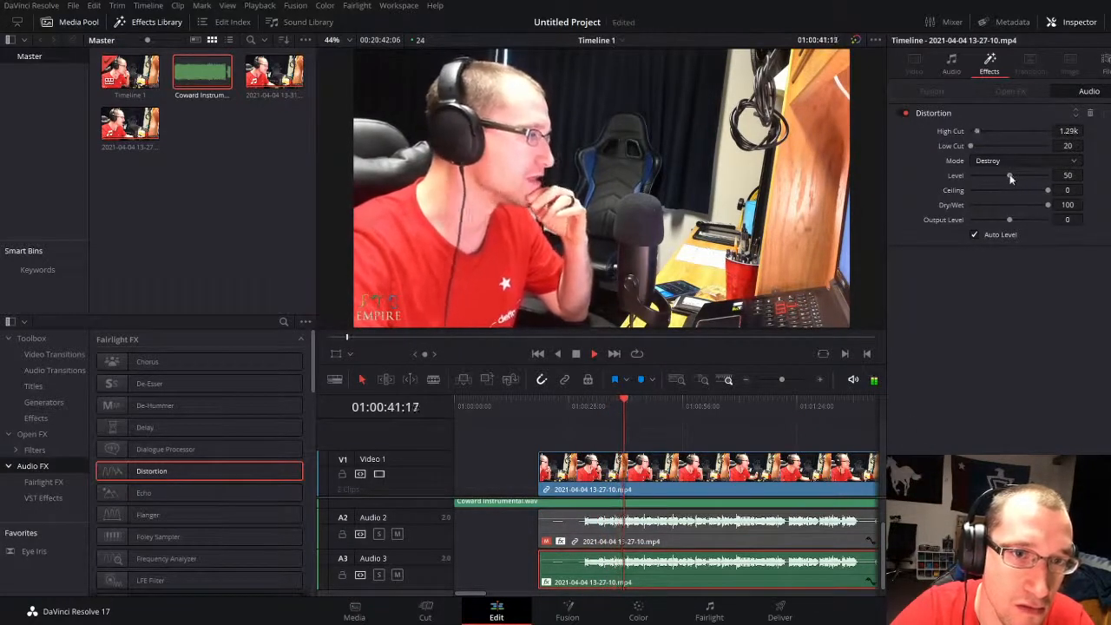
left_click_drag(1008, 175, 1009, 205)
double_click(985, 205)
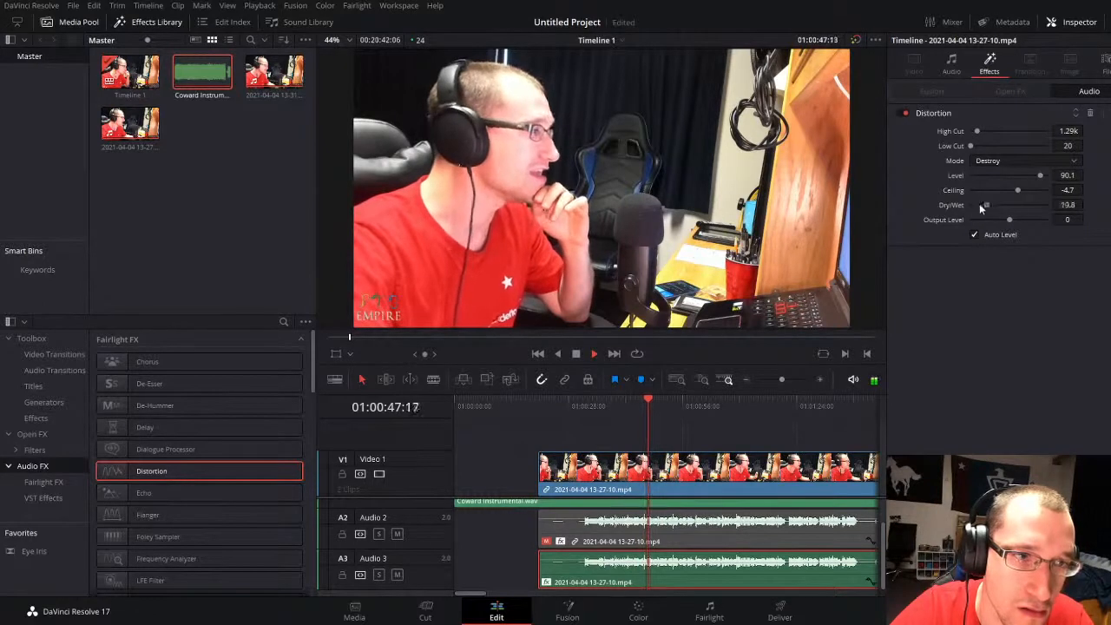
Step: Return the distortion's dry/wet to 100 and output level to 0, and set low cut 1k, high cut 5.69k and level 32.8
left_click_drag(1005, 220, 1035, 222)
double_click(1035, 220)
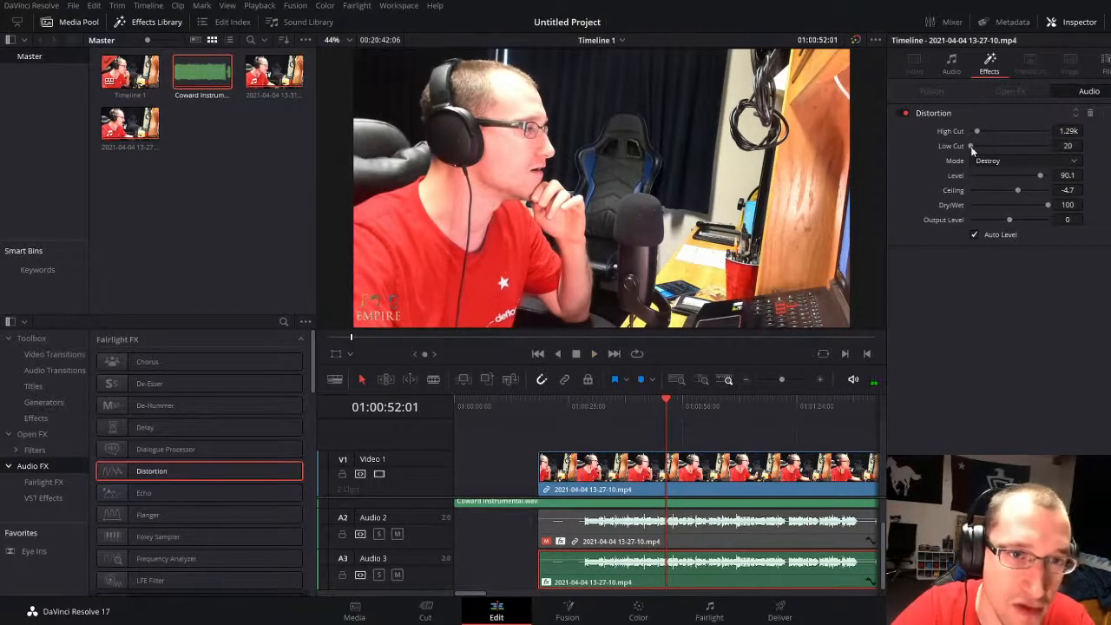
left_click_drag(999, 147, 1017, 133)
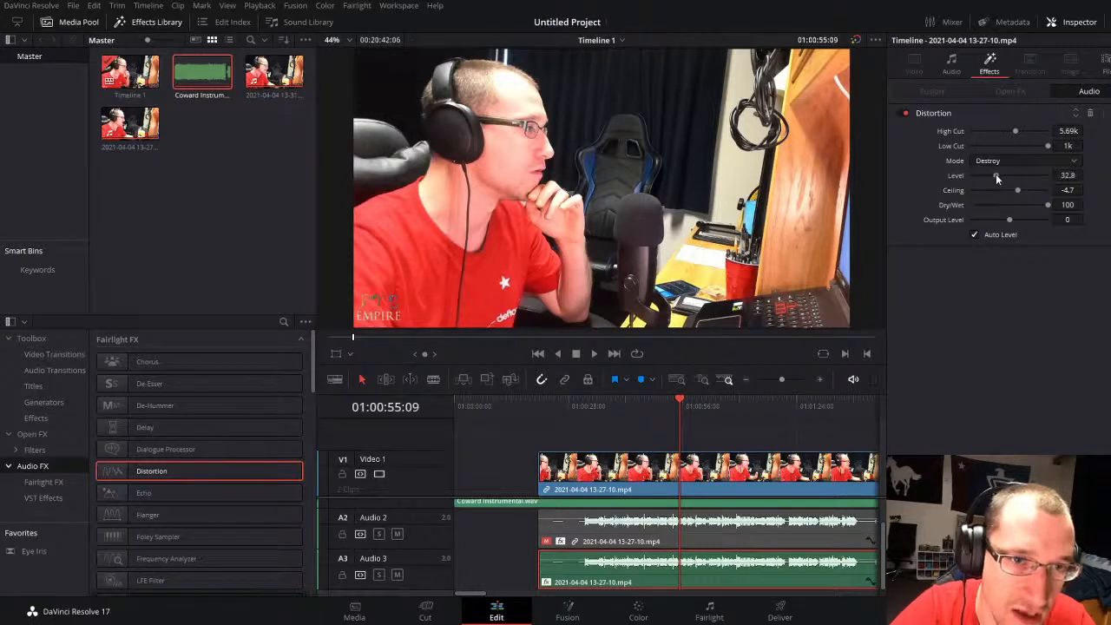
Step: Set the Audio 3 vocal's pan to 0 and replay the start of the vocals
left_click(954, 60)
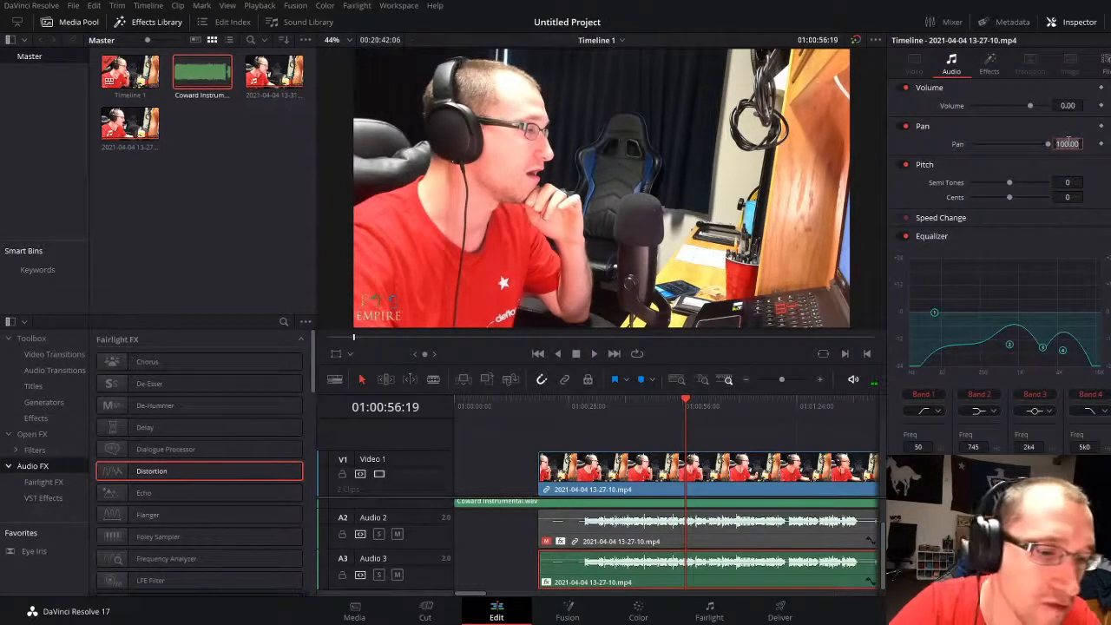
type("0")
key("Return")
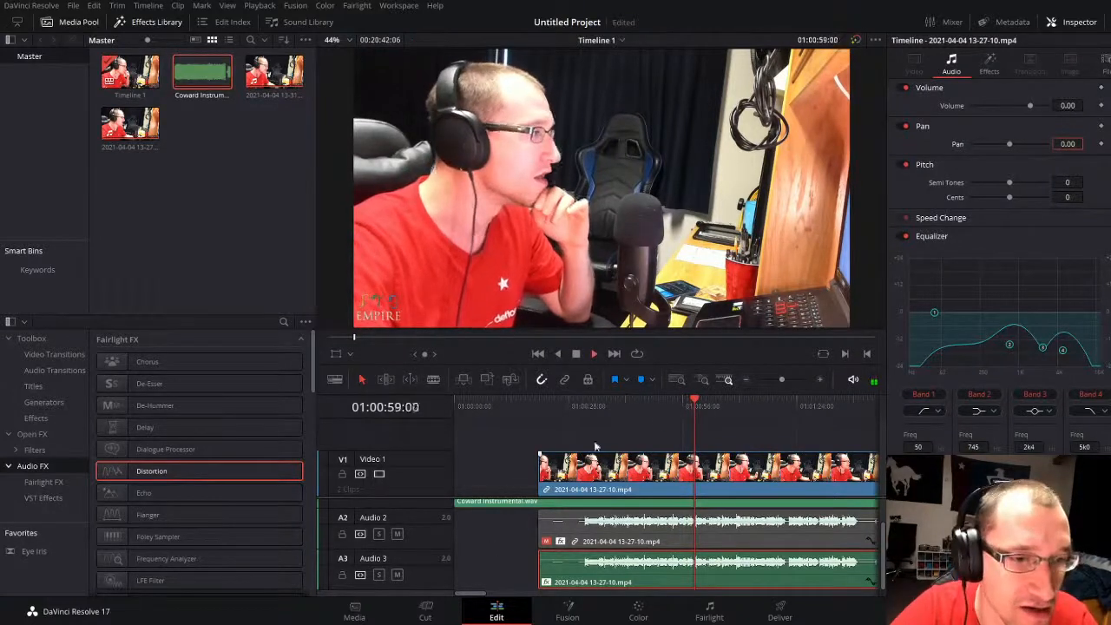
left_click(586, 405)
key("space")
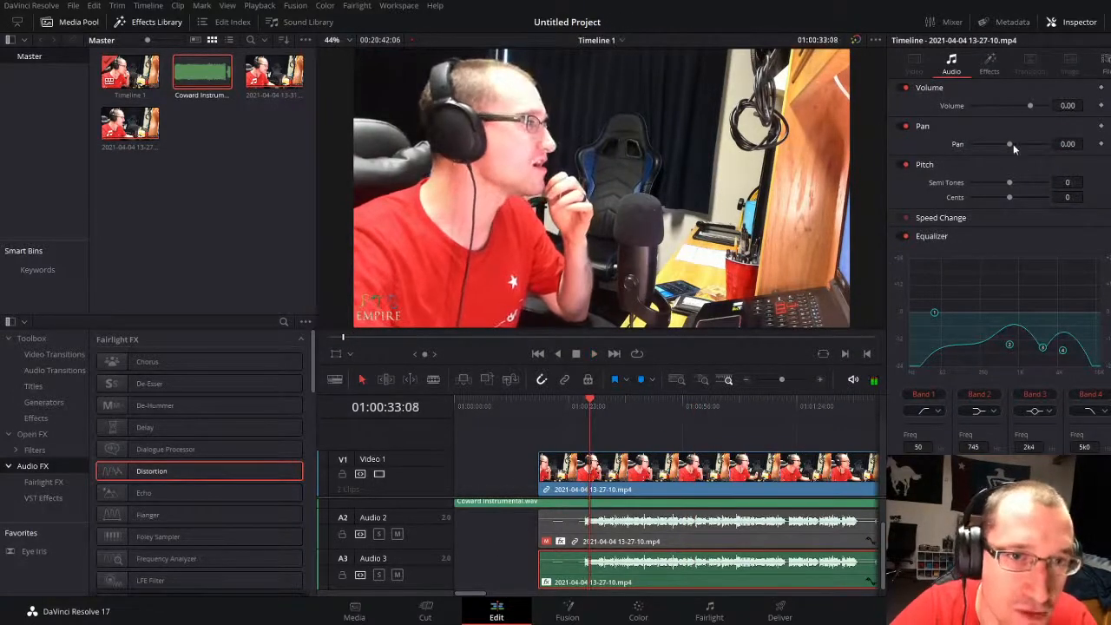
Step: Pan the Audio 3 vocal to -100, enable the Audio 2 vocal clip with pan 100, and play both from the start of the vocals
left_click_drag(1010, 144, 970, 144)
left_click(693, 535)
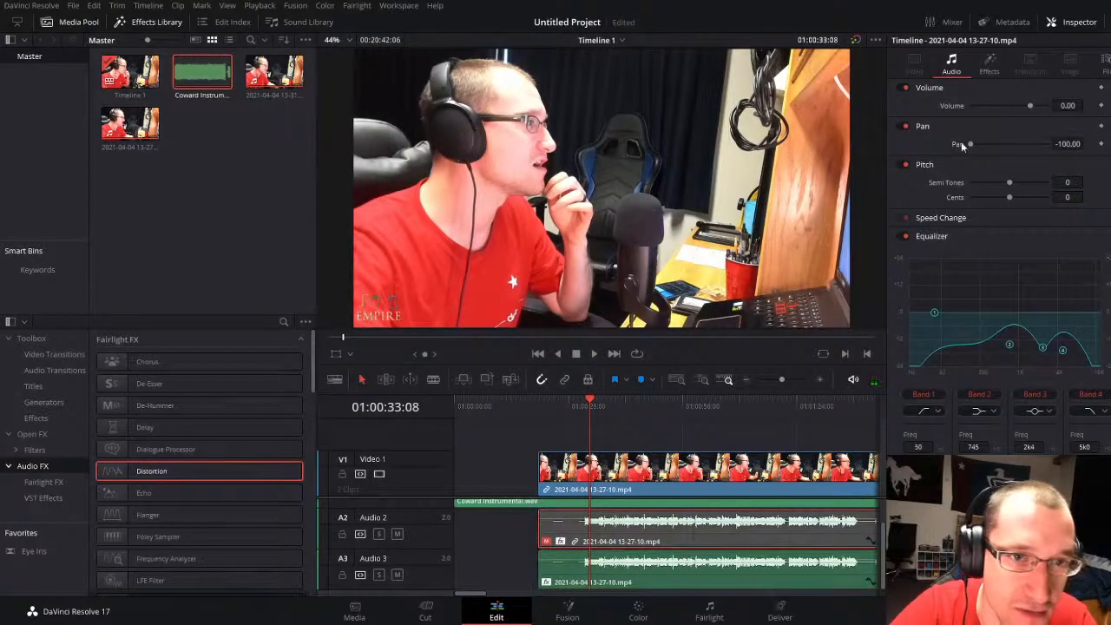
key("d")
key("space")
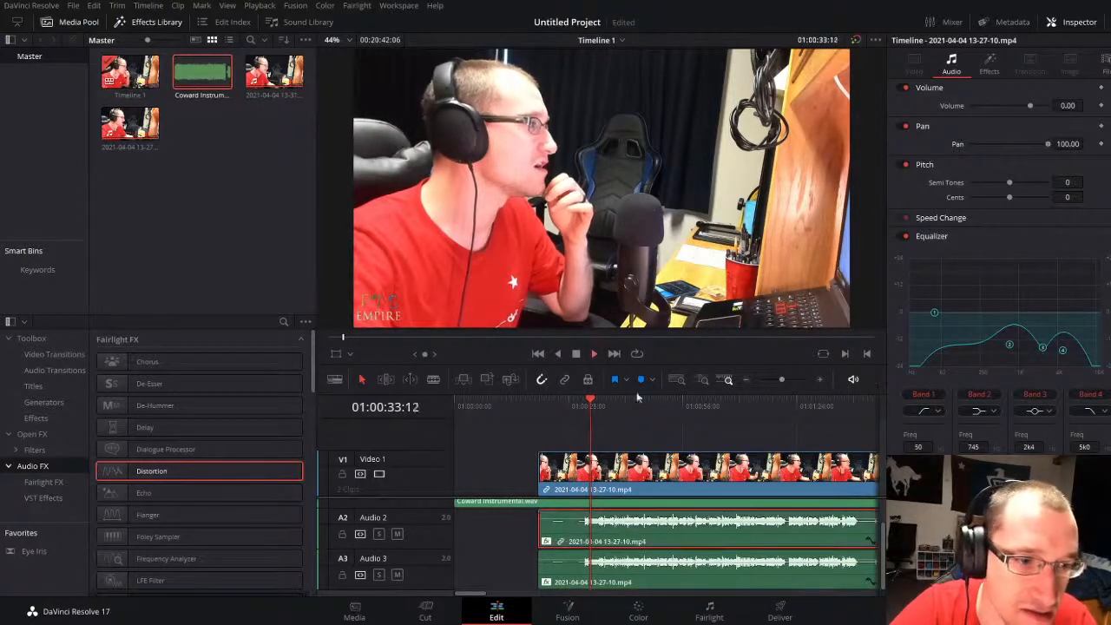
left_click(580, 406)
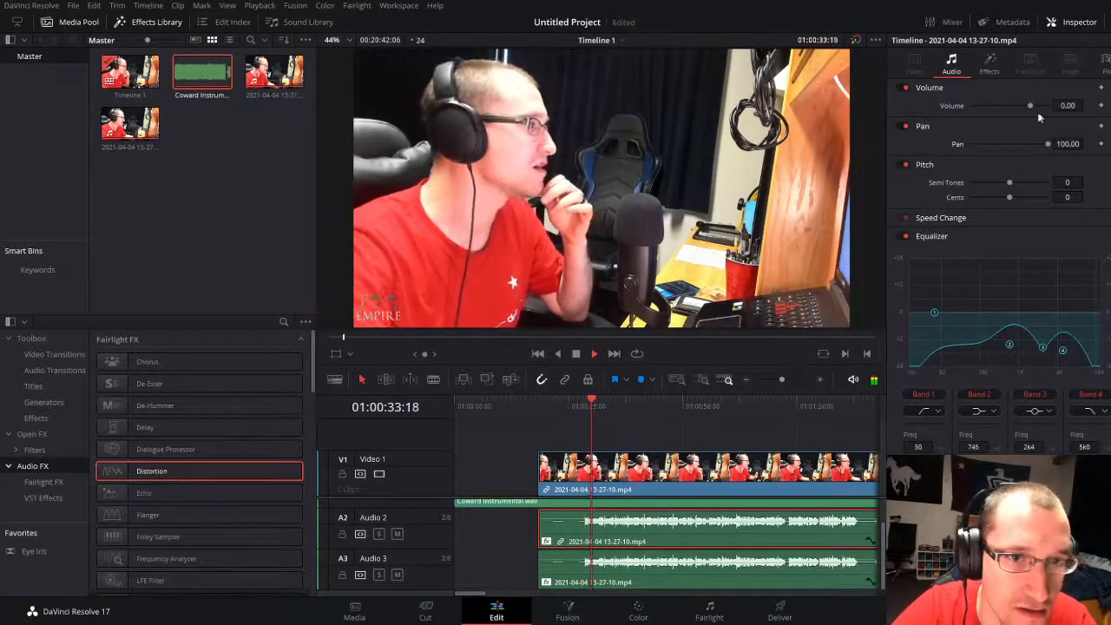
Step: Disable the Audio 3 vocal clip and set the input gain of the Audio 2 vocal's Limiter to 7.5
left_click(639, 572)
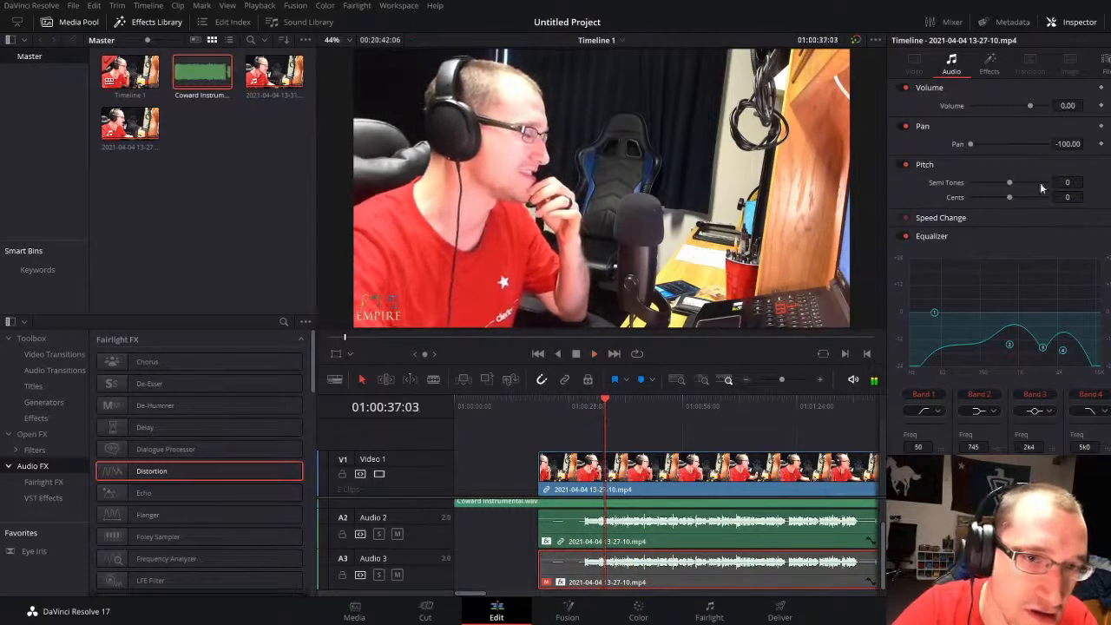
left_click(658, 544)
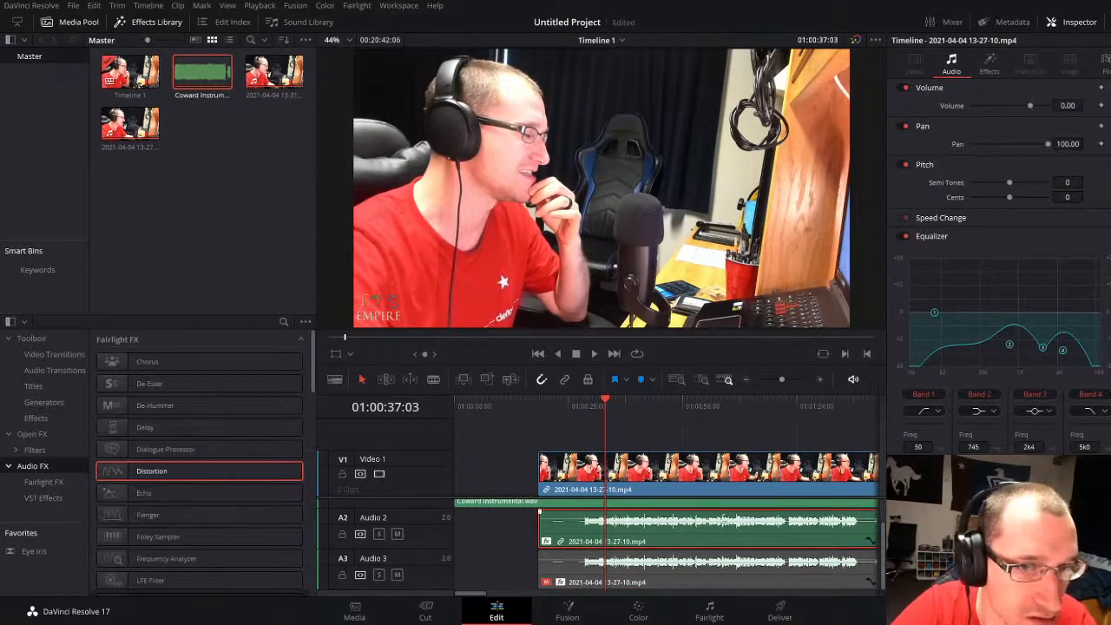
left_click(985, 66)
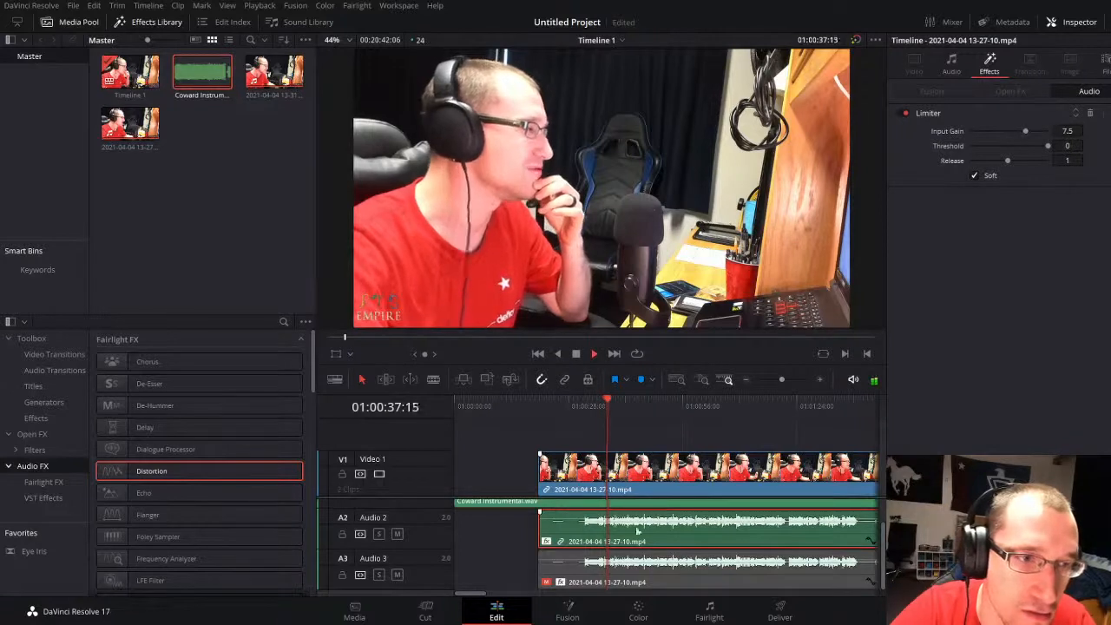
Step: Mute the Audio 3 track, enable its vocal clip again, and play from the start of the vocals
left_click(397, 575)
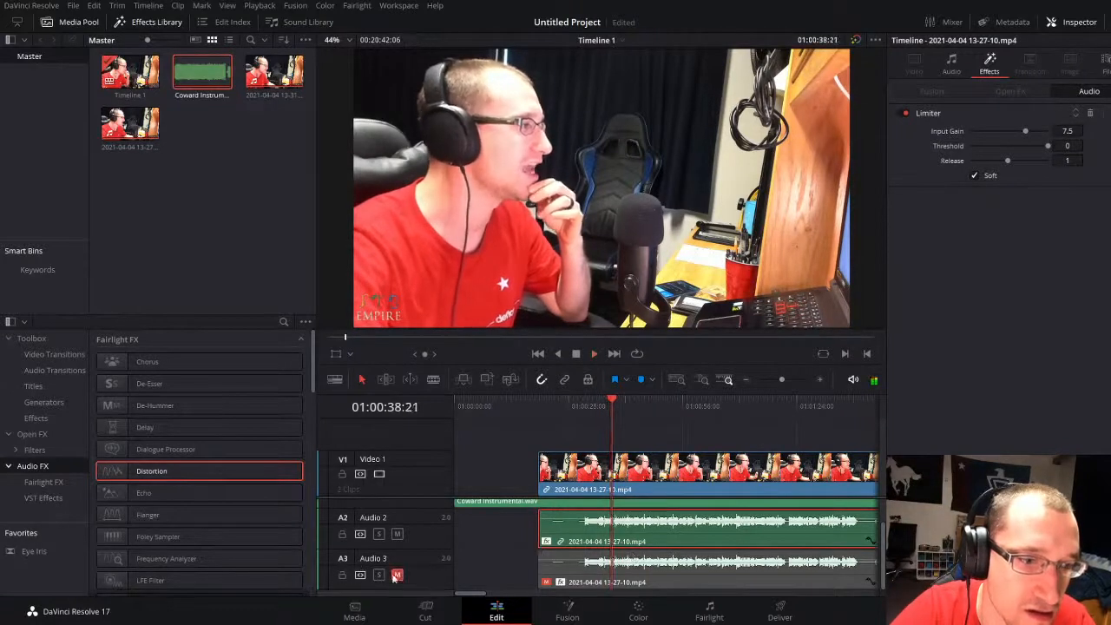
left_click(579, 567)
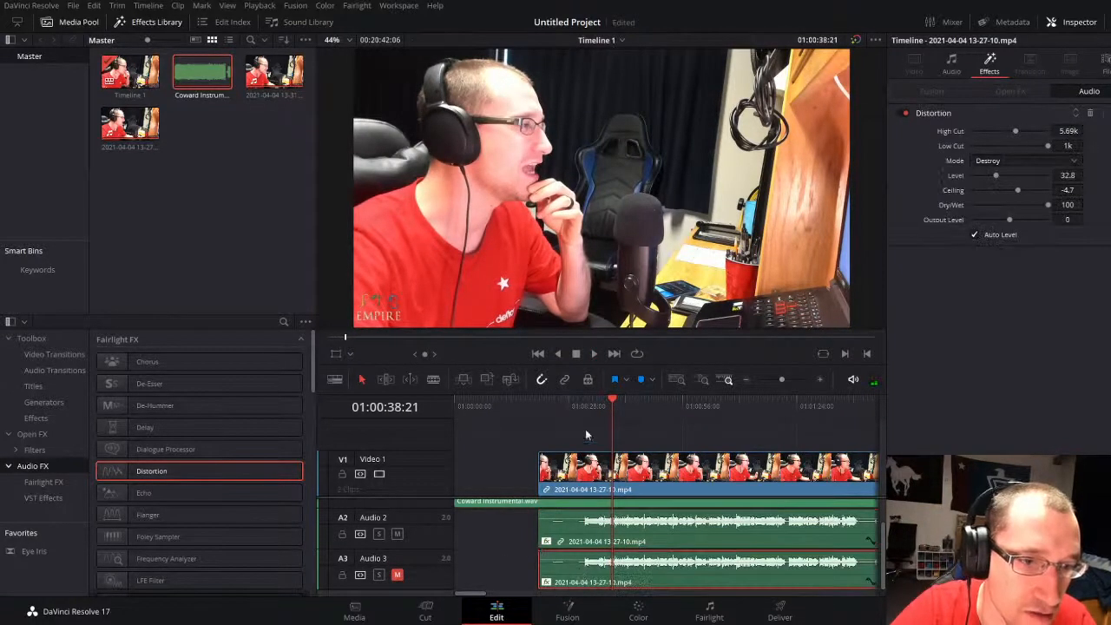
left_click(579, 406)
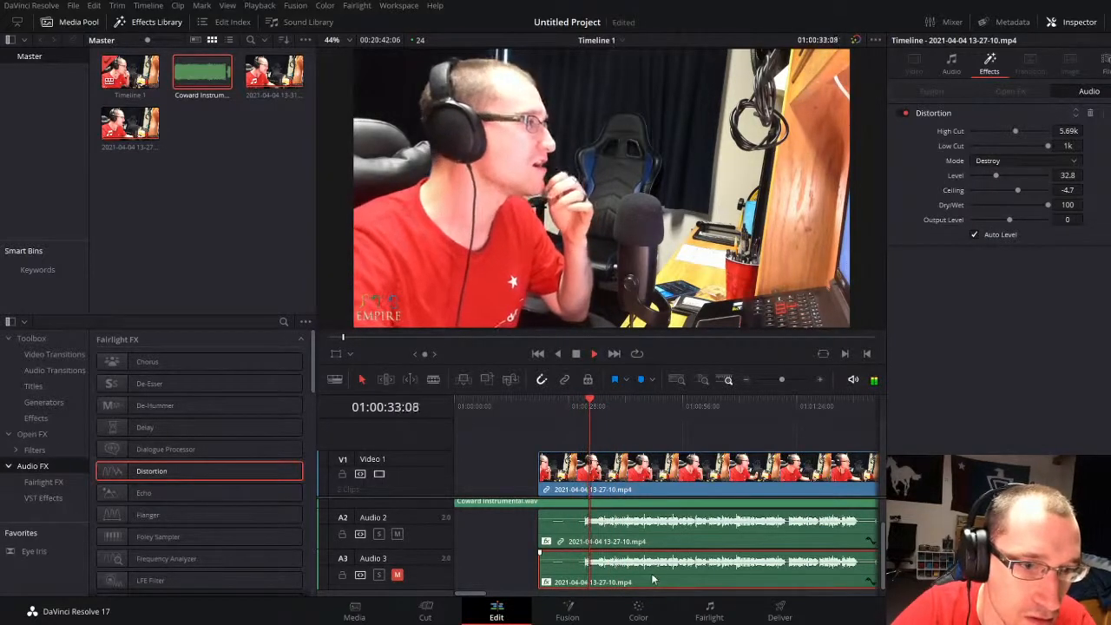
Step: Check the Audio 2 vocal's pan during playback, and set the Audio 3 vocal's distortion level to 49.6 and pan to 28.24
left_click(675, 537)
left_click(954, 65)
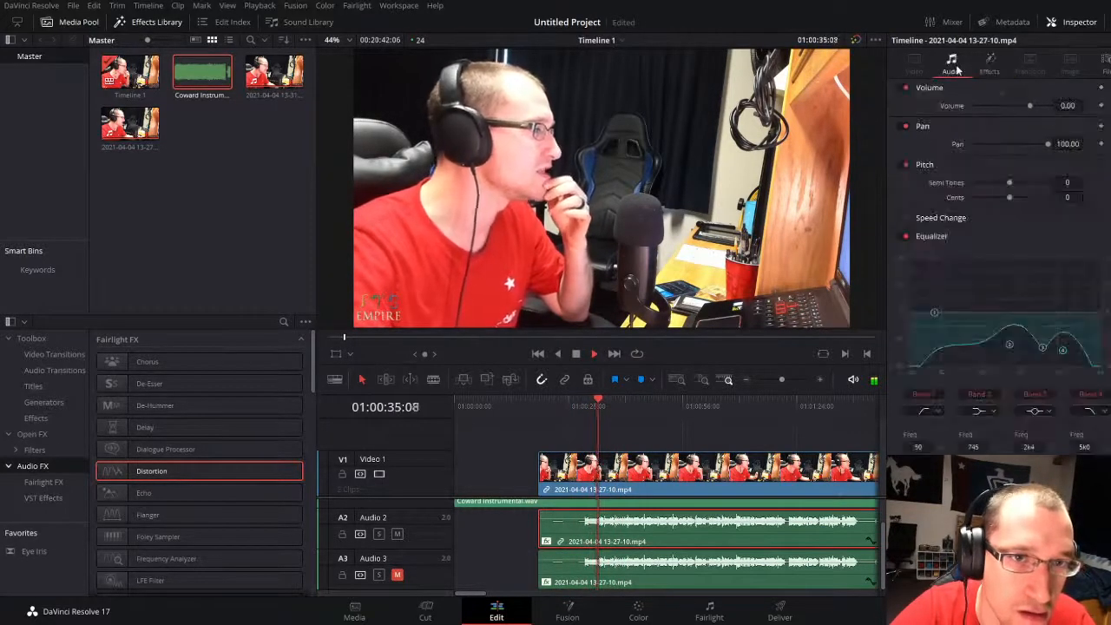
left_click(667, 571)
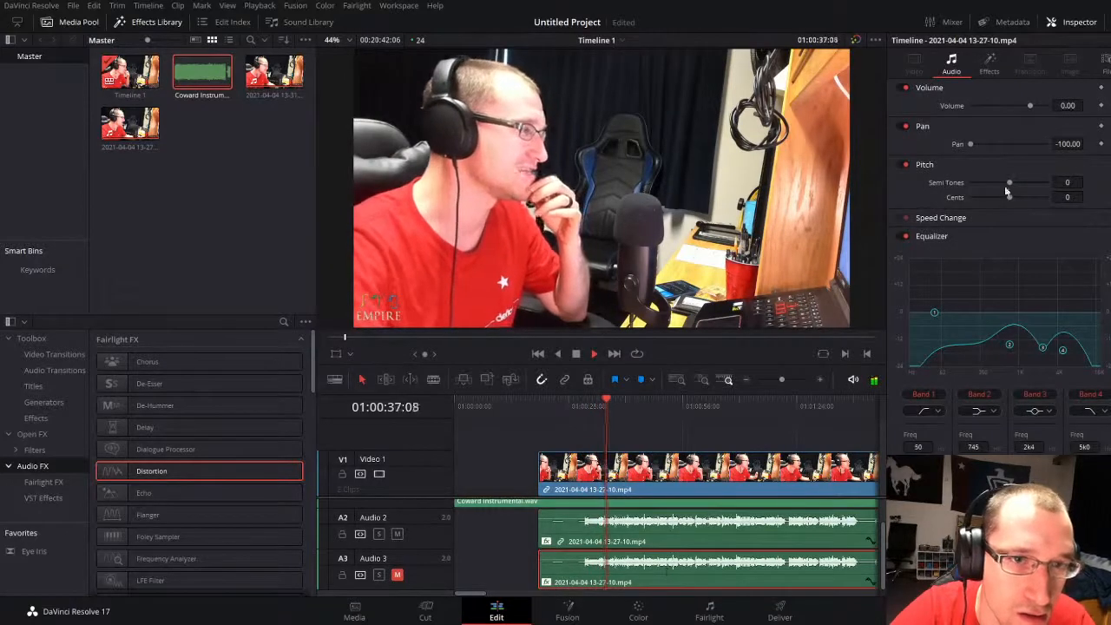
left_click(989, 66)
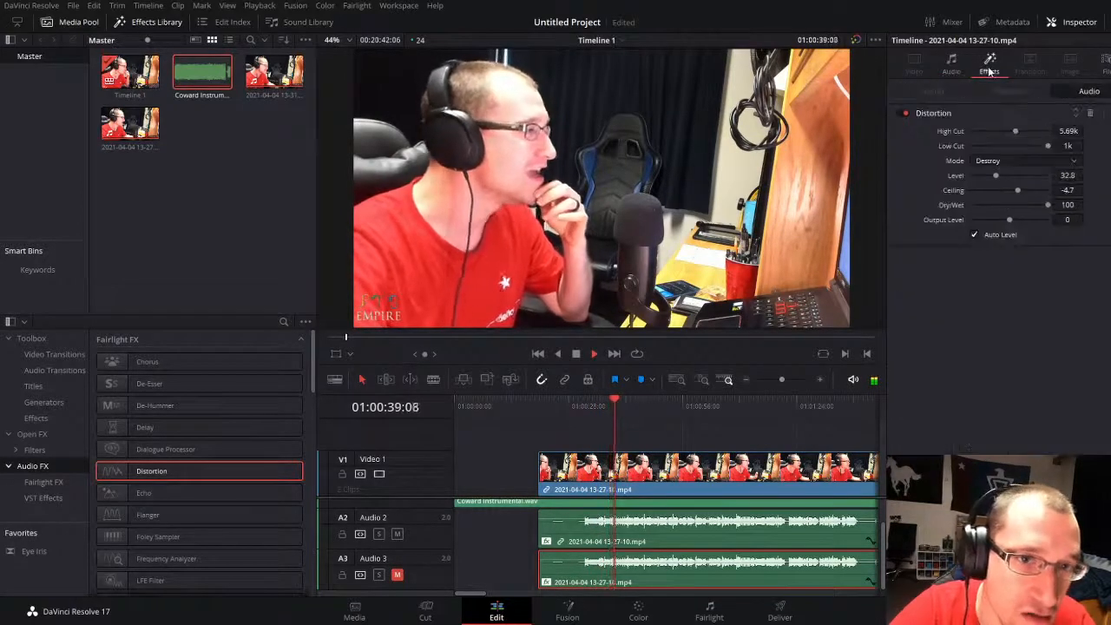
mouse_move(995, 175)
left_mouse_down()
mouse_move(1043, 176)
mouse_move(1008, 176)
left_mouse_up()
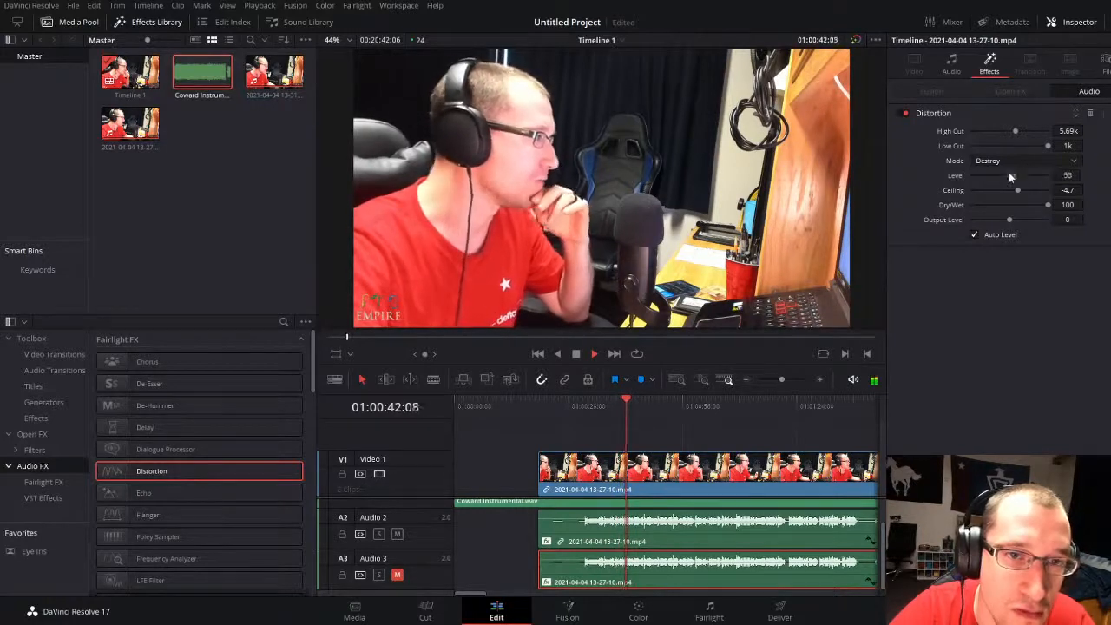
left_click(951, 62)
left_click_drag(975, 143, 1020, 146)
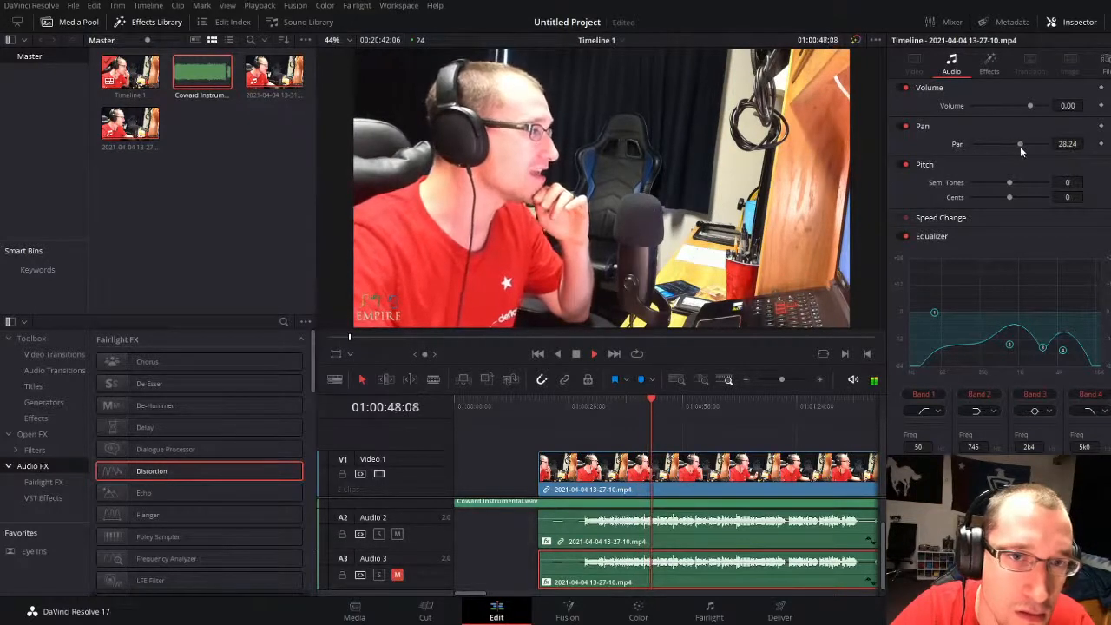
Step: Undo the Audio 3 vocal's last pan change, unmute the Audio 3 track, and play from the start of the vocals
left_click(398, 574)
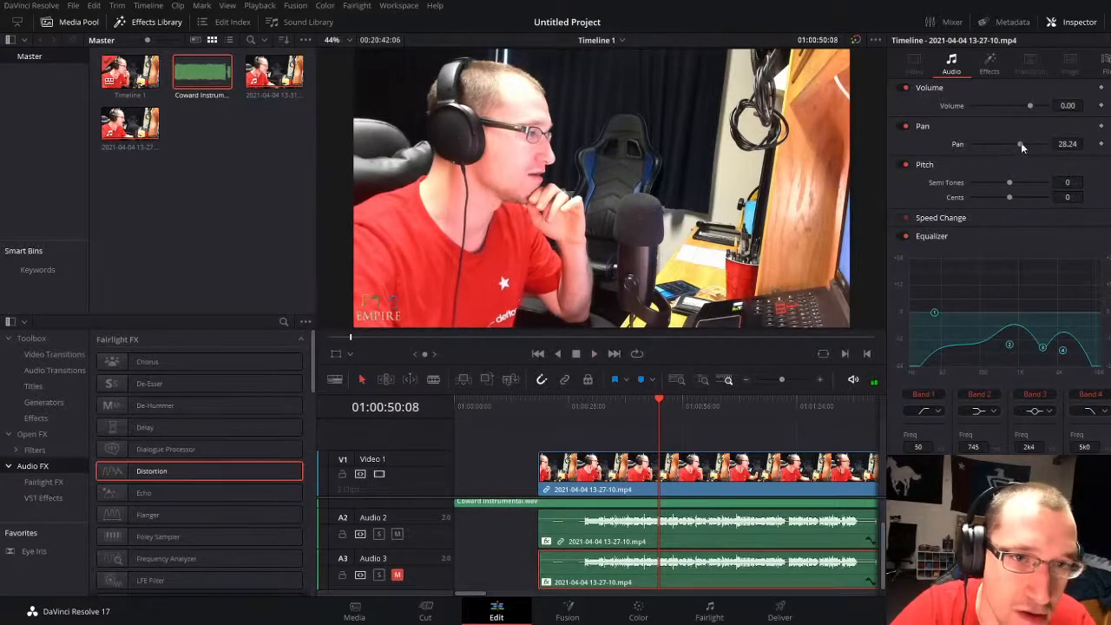
left_click(398, 575)
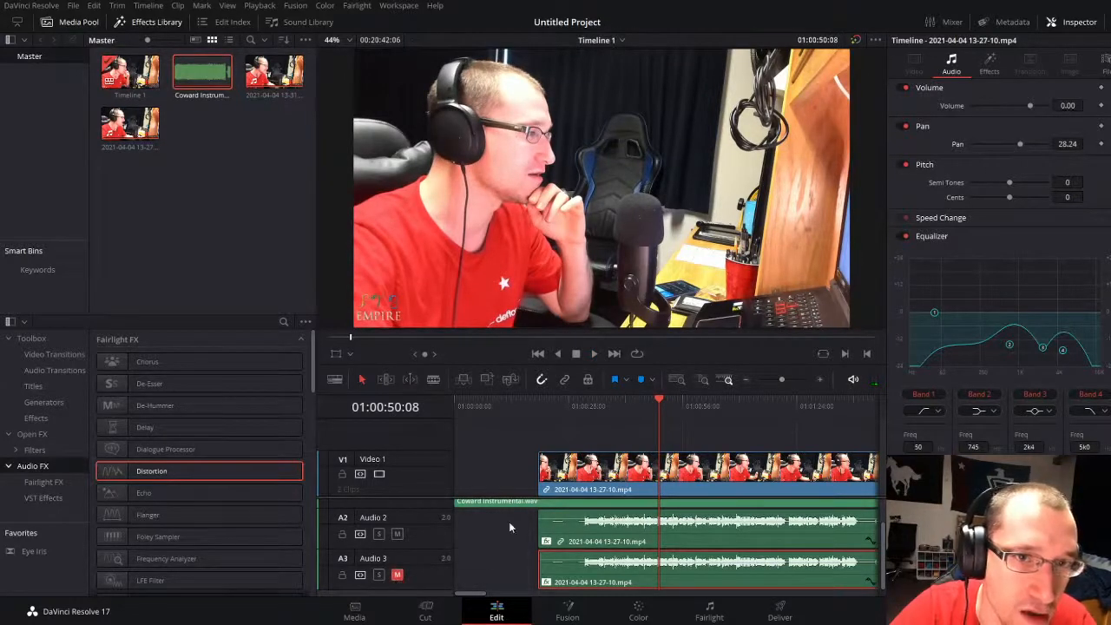
key("ctrl+z")
left_click(398, 576)
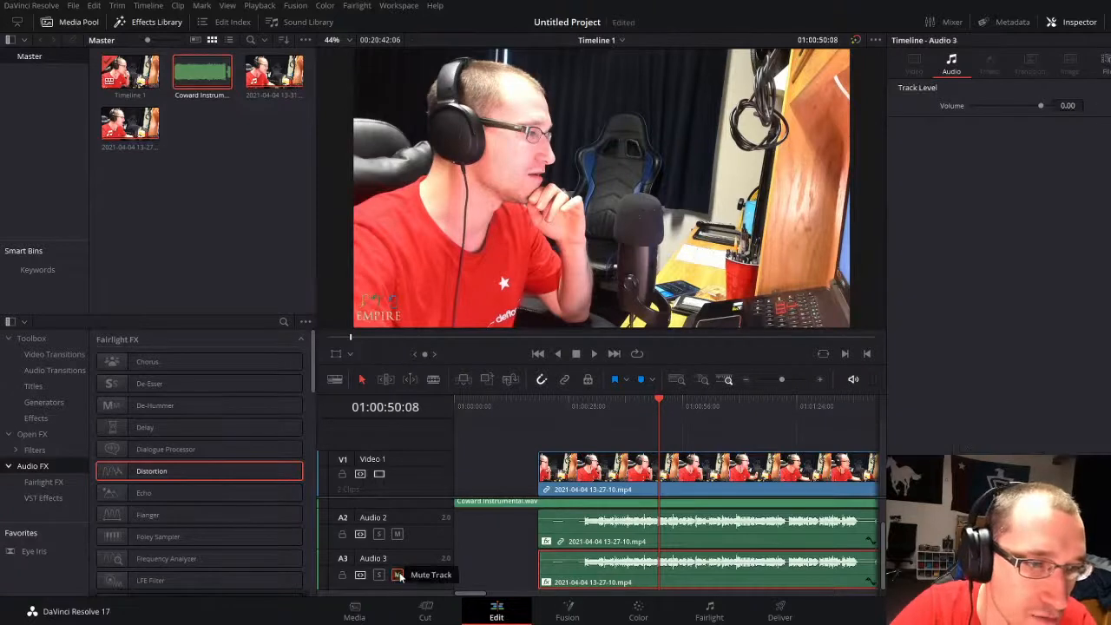
left_click(591, 405)
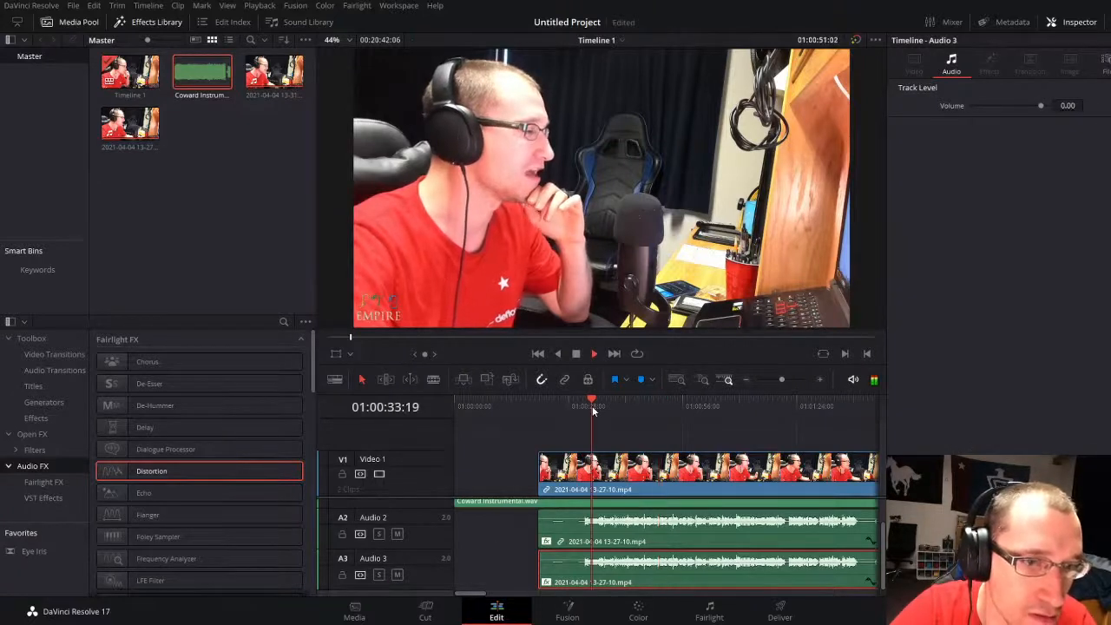
Step: Reshape the Audio 3 vocal's equalizer, moving band 2 to 300 Hz and band 3 to 1k4 with a deep cut
left_click(699, 571)
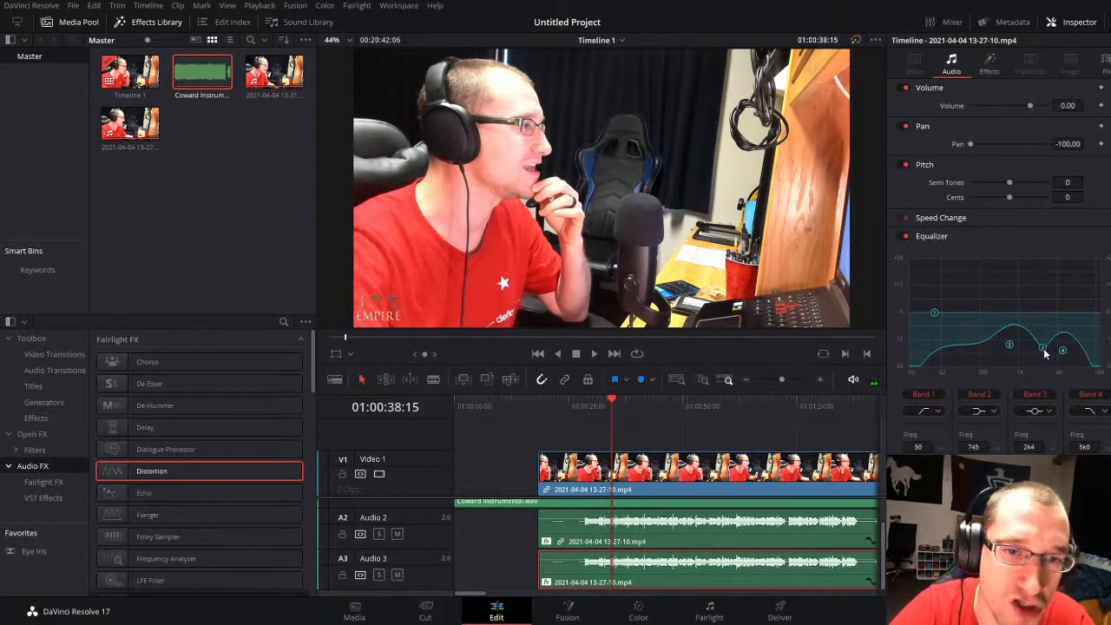
left_click_drag(1043, 348, 1024, 328)
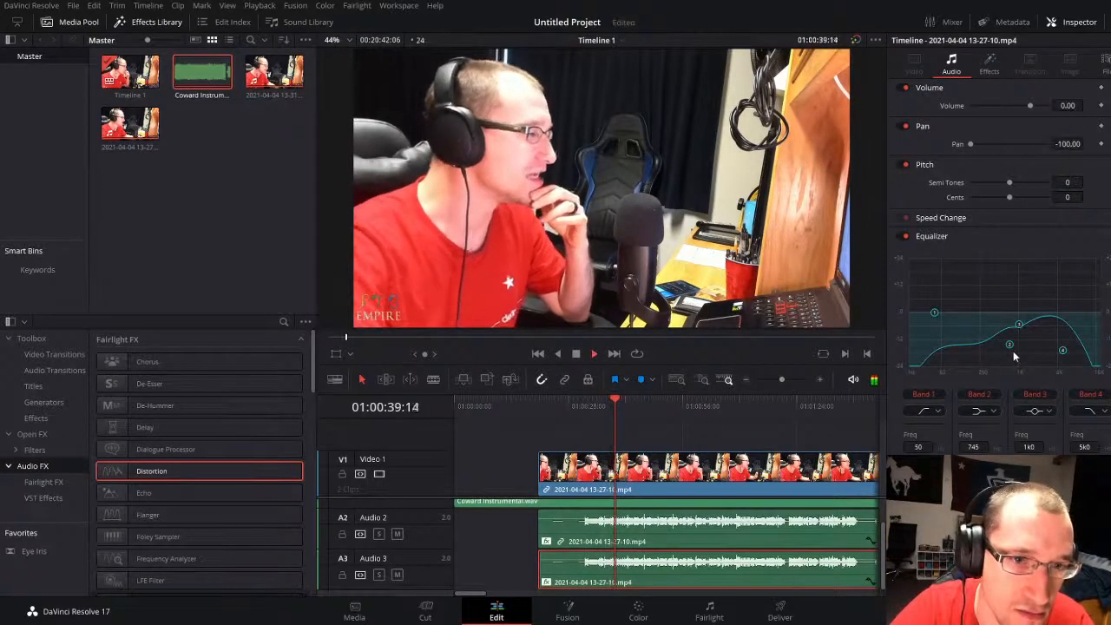
left_click_drag(1010, 343, 984, 358)
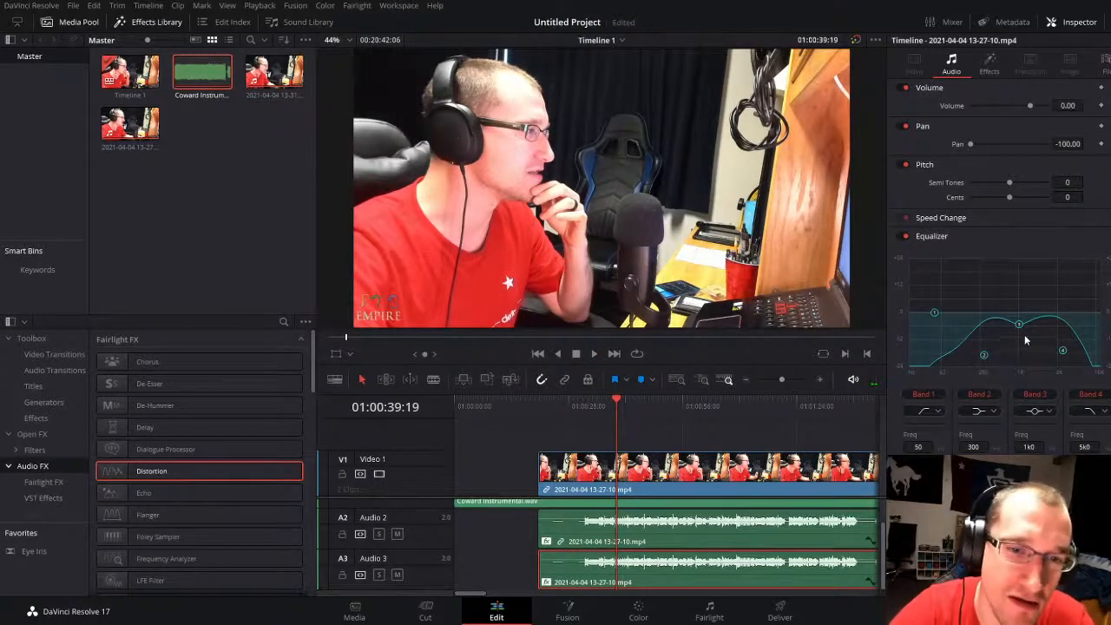
left_click_drag(1022, 326, 1029, 366)
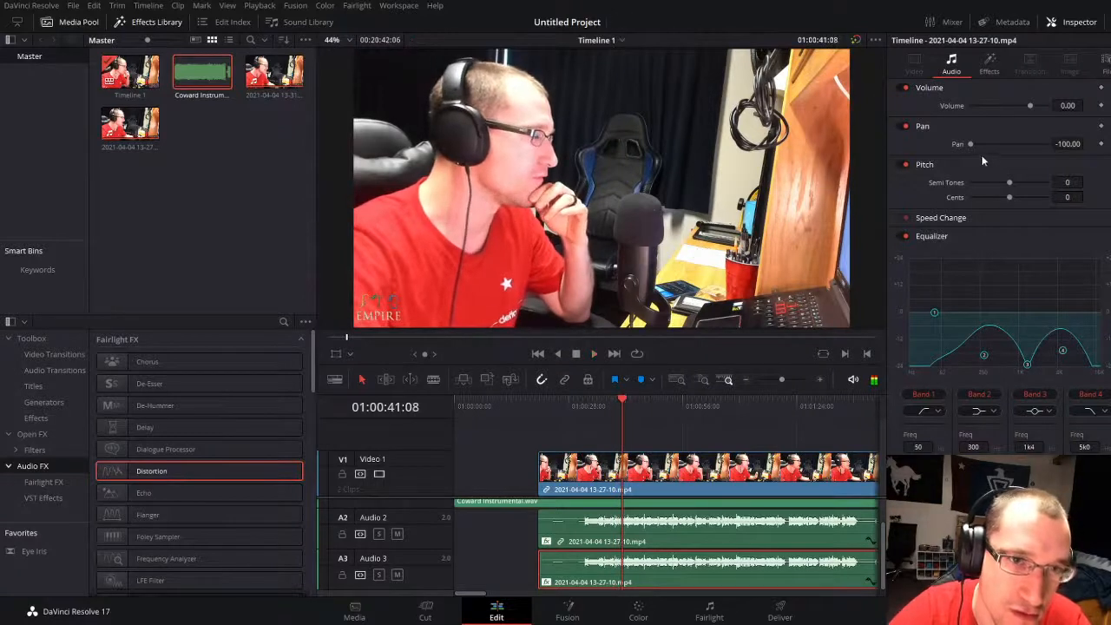
Step: Lower the Audio 3 vocal clip's volume to -7.40 while listening to the mix
left_click_drag(1067, 105, 1053, 105)
key("space")
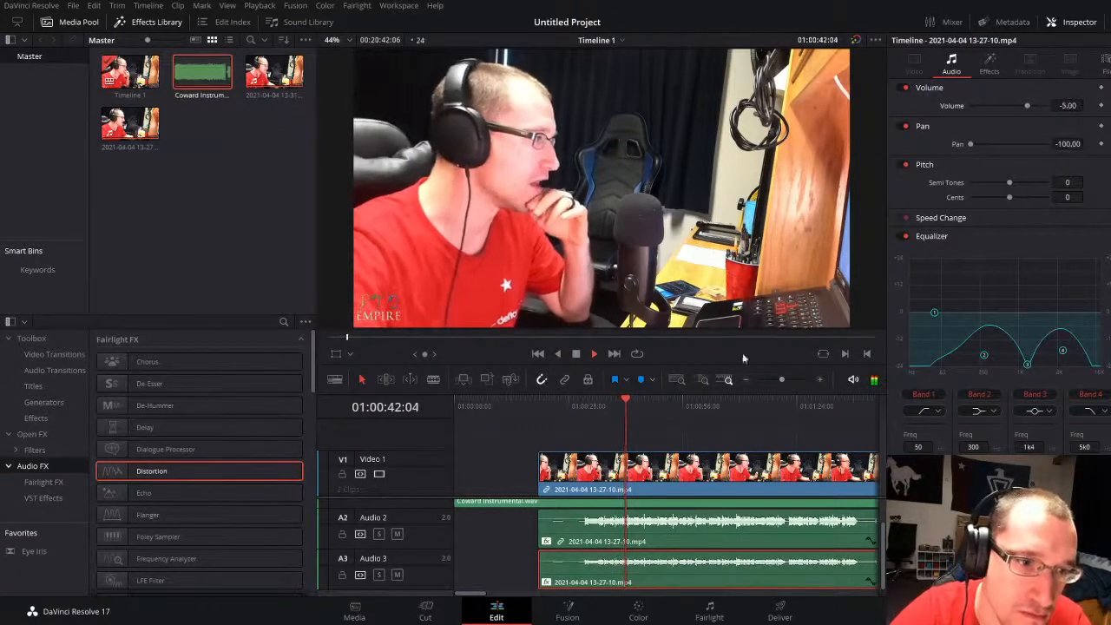
mouse_move(1067, 105)
left_mouse_down()
mouse_move(1033, 105)
mouse_move(1088, 105)
mouse_move(1076, 105)
left_mouse_up()
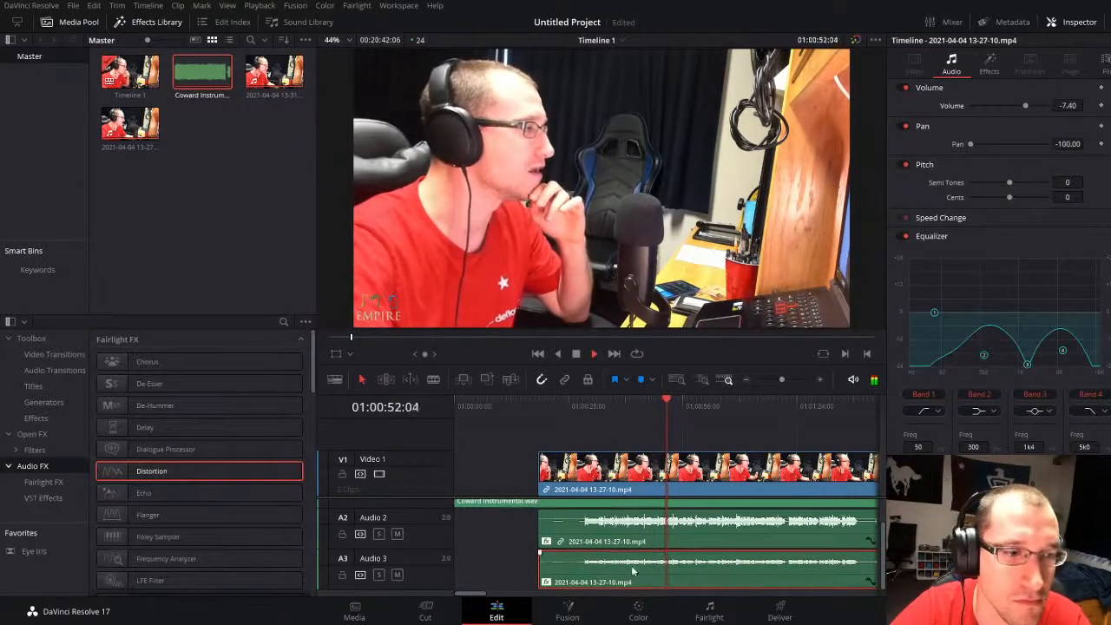
key("space")
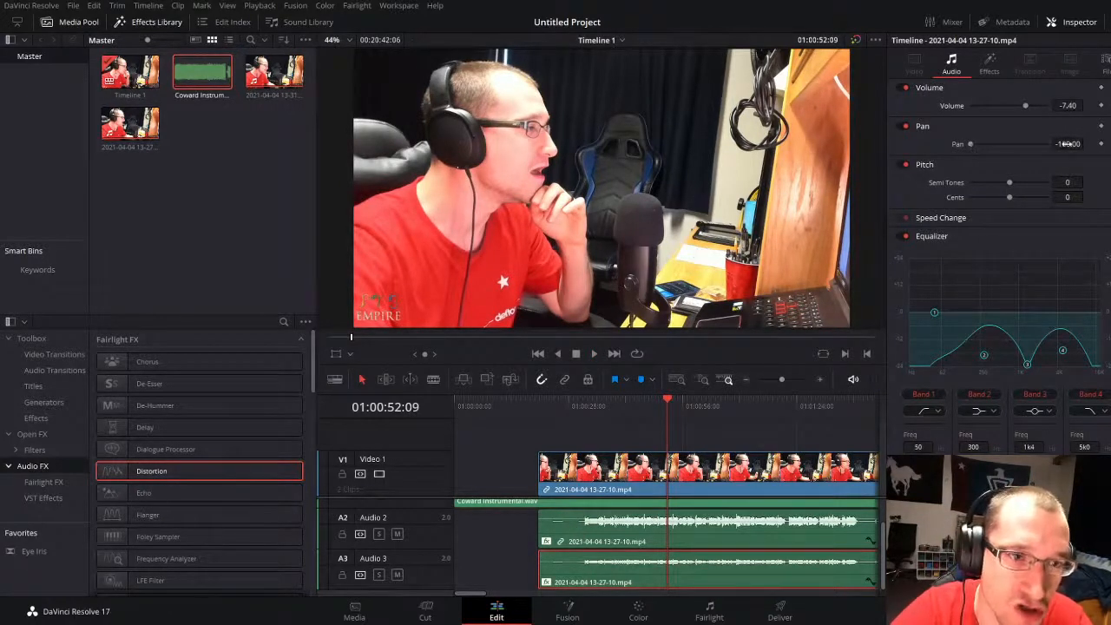
Step: Check the Audio 2 vocal's pan and limiter, raise its clip volume slightly, and play from the start of the vocals
left_click(651, 524)
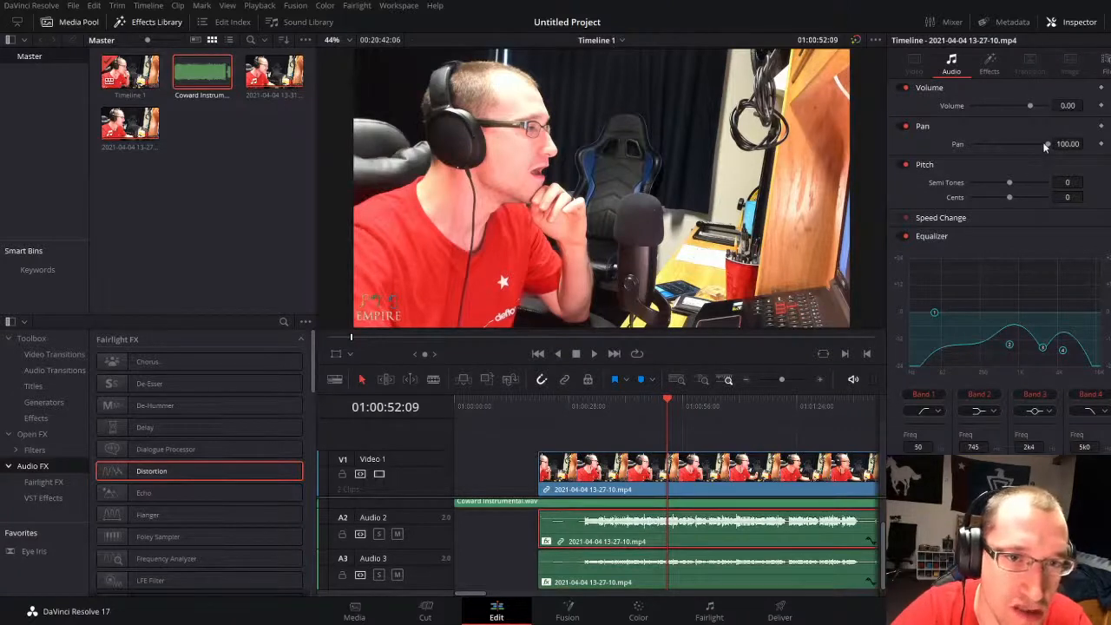
key("space")
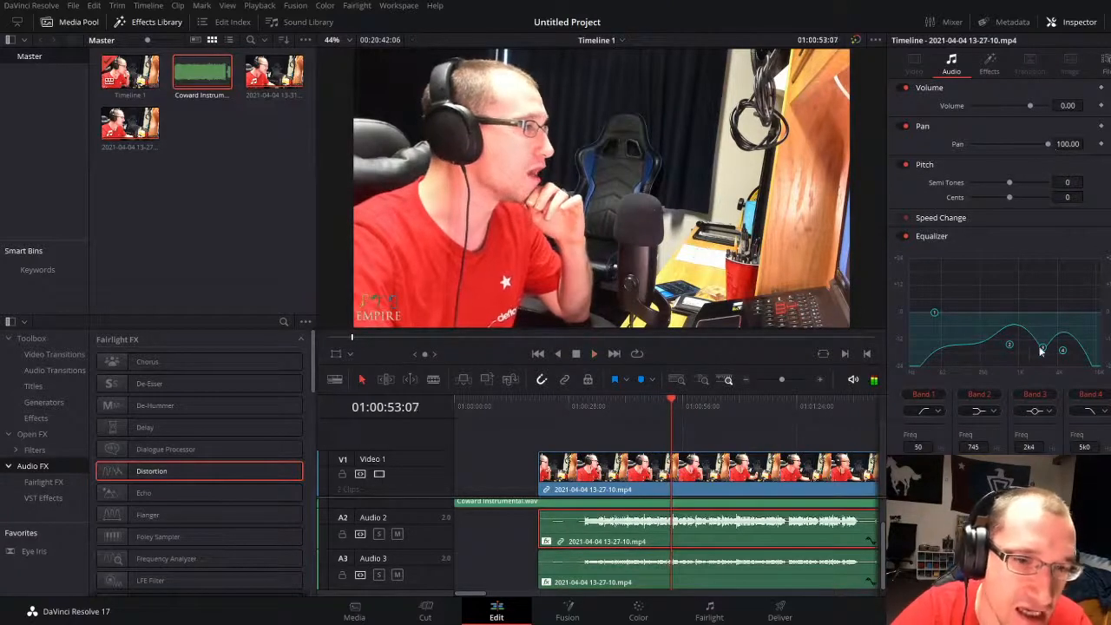
left_click(991, 60)
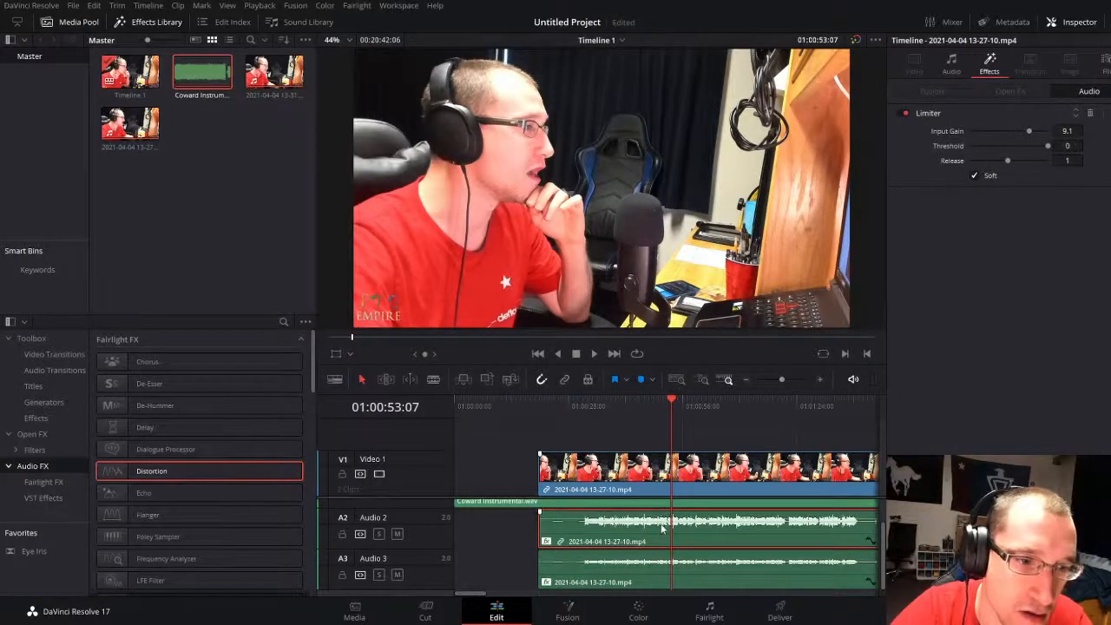
left_click_drag(659, 520, 655, 516)
left_click(578, 406)
key("space")
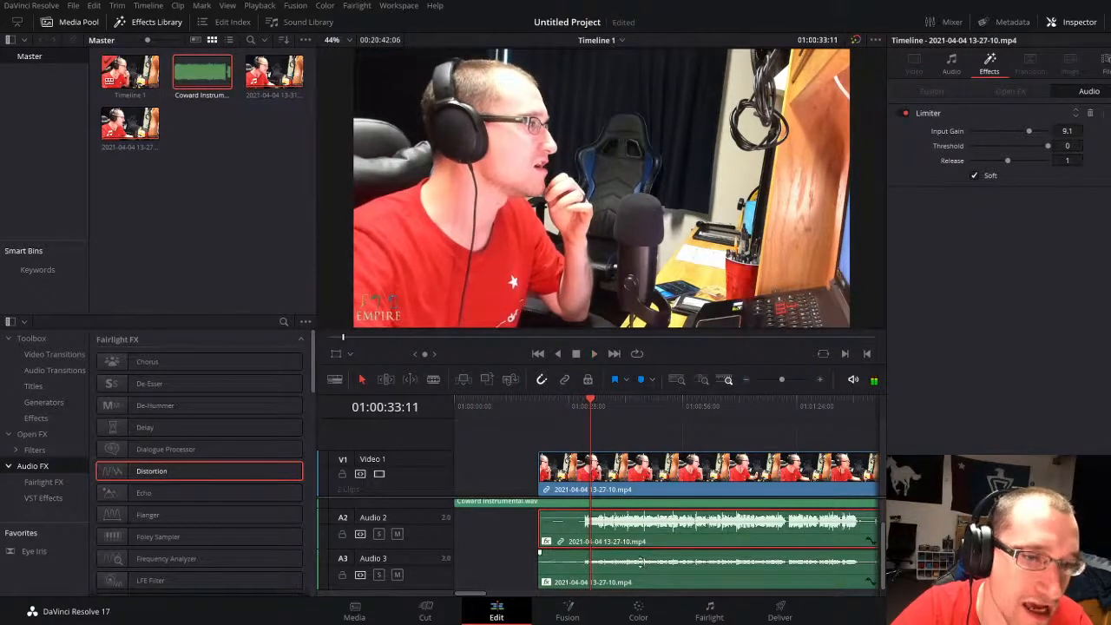
mouse_move(641, 562)
left_mouse_down()
mouse_move(640, 573)
mouse_move(643, 560)
left_mouse_up()
key("space")
key("space")
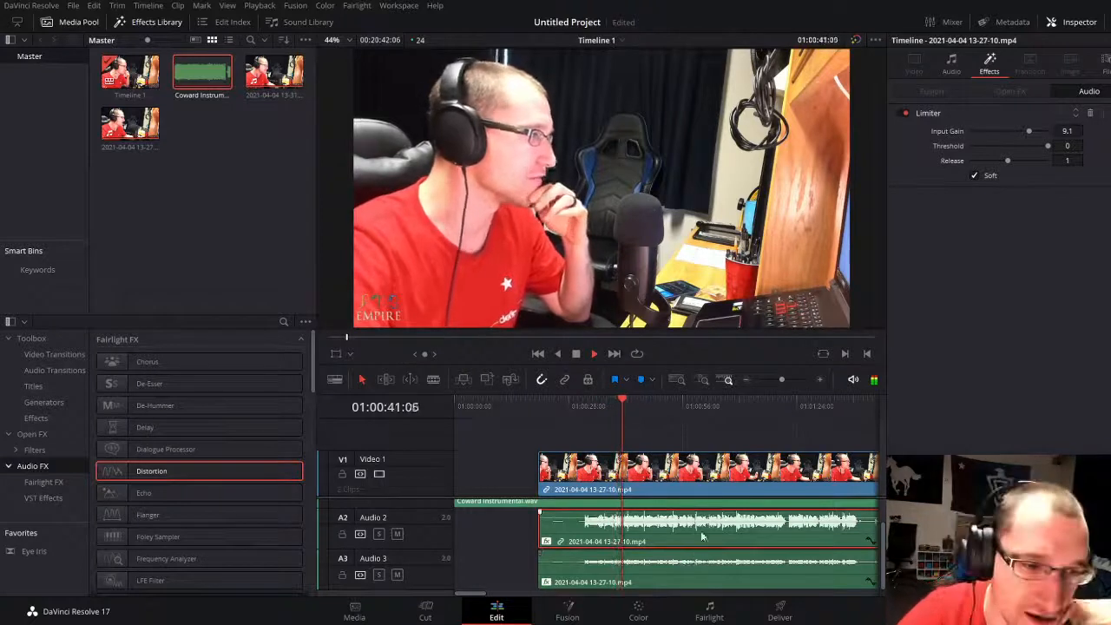
Step: Compare the vocals by disabling and re-enabling the Audio 2 clip and the Audio 3 clip in turn
key("d")
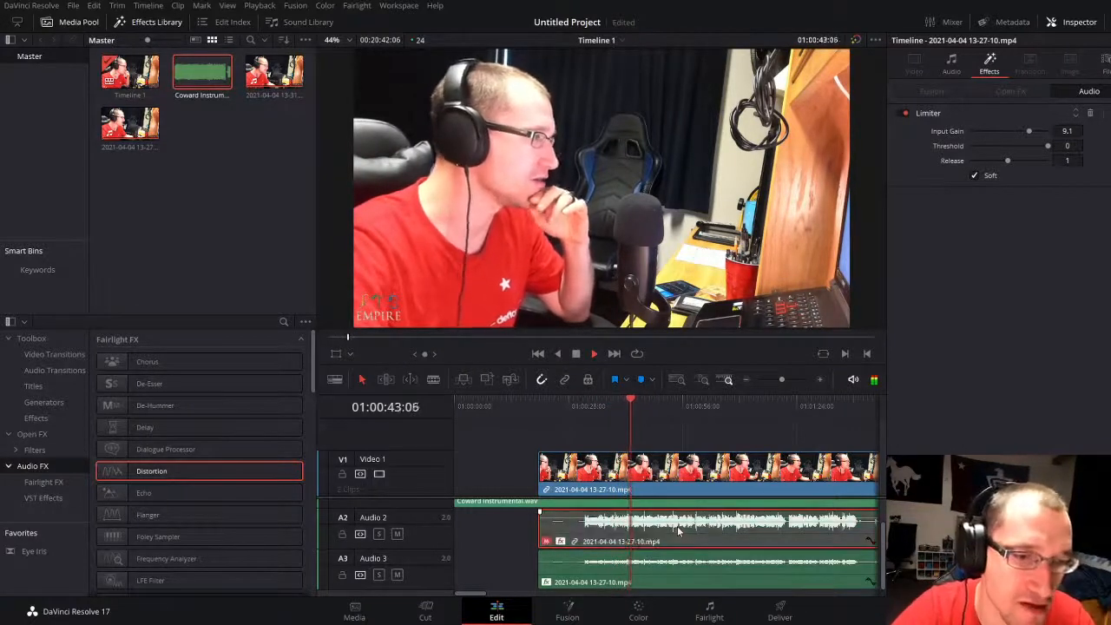
key("d")
left_click(681, 576)
key("d")
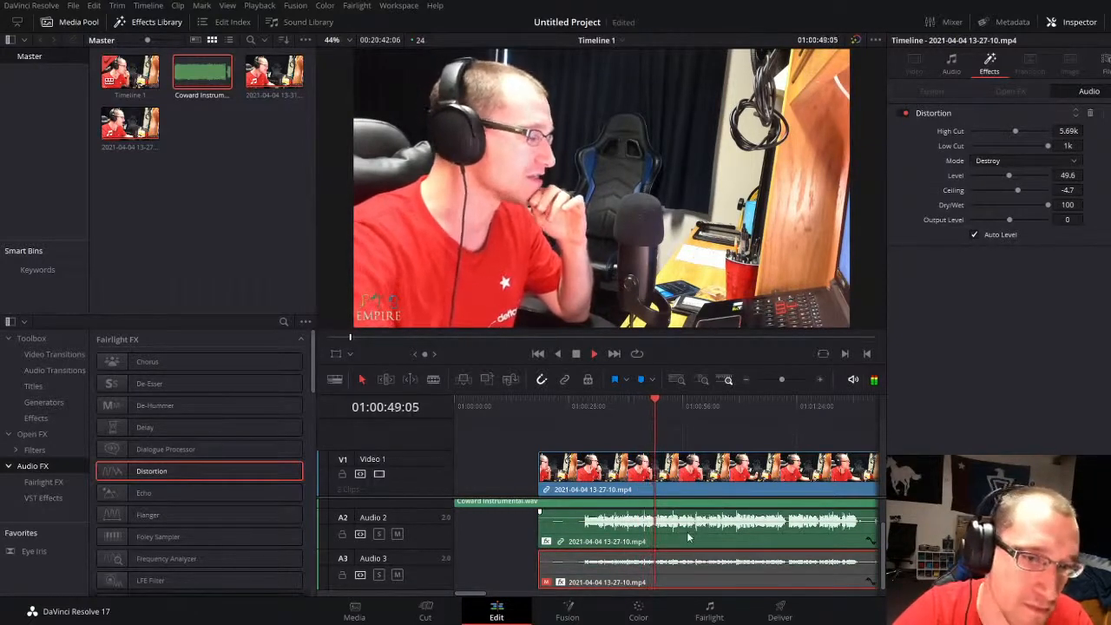
left_click(686, 531)
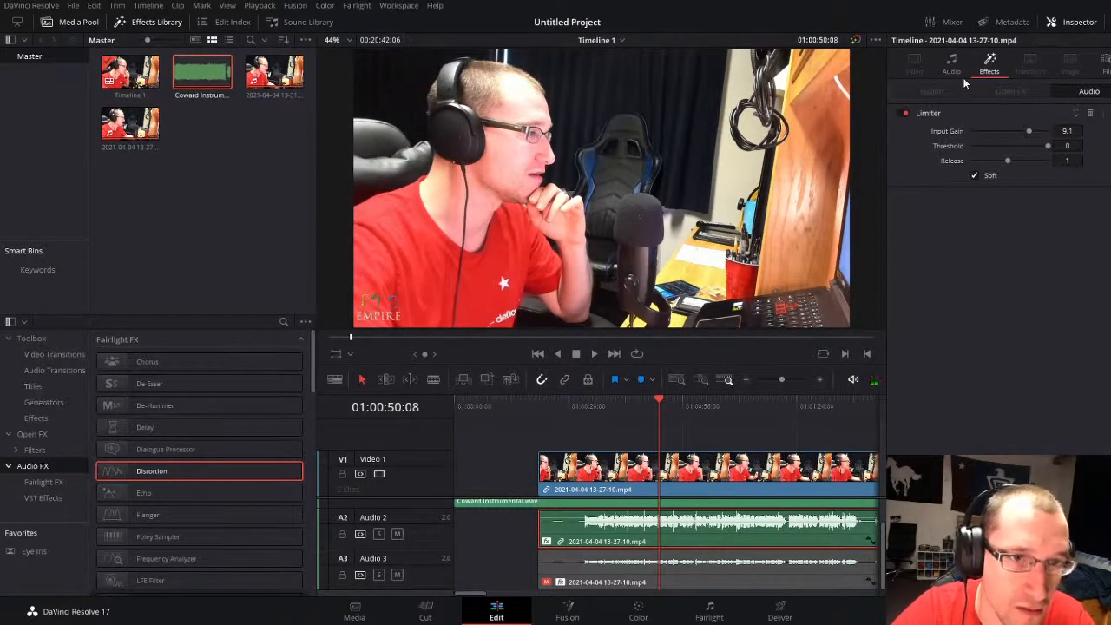
left_click(666, 579)
key("d")
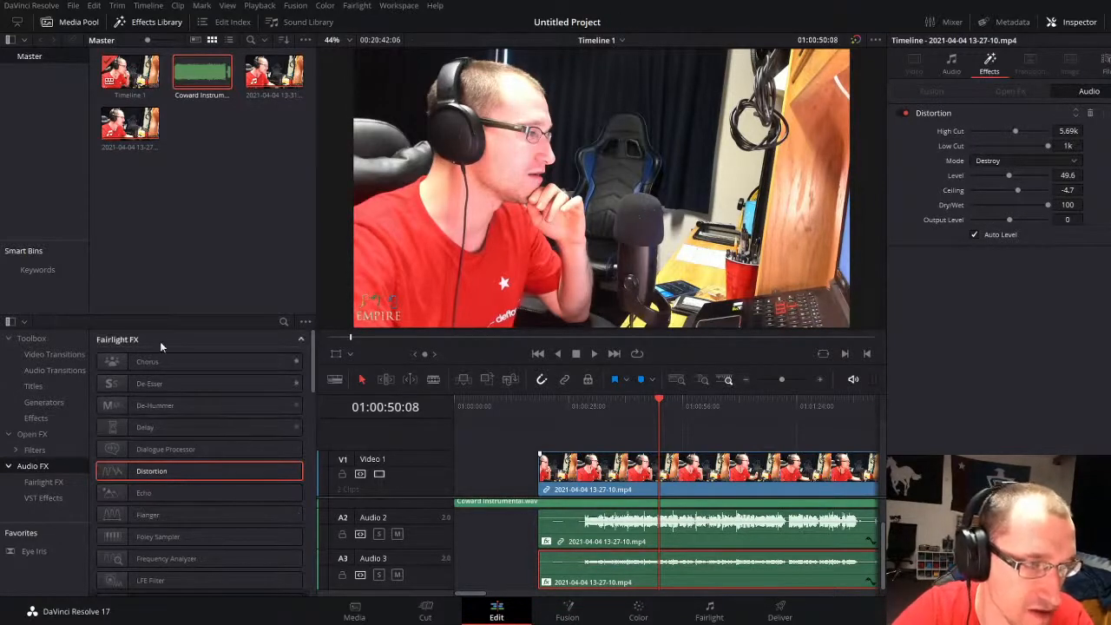
Step: Add the TAL Reverb 4 Plugin to the Audio 2 vocal clip and play from the start of the vocals
left_click(157, 368)
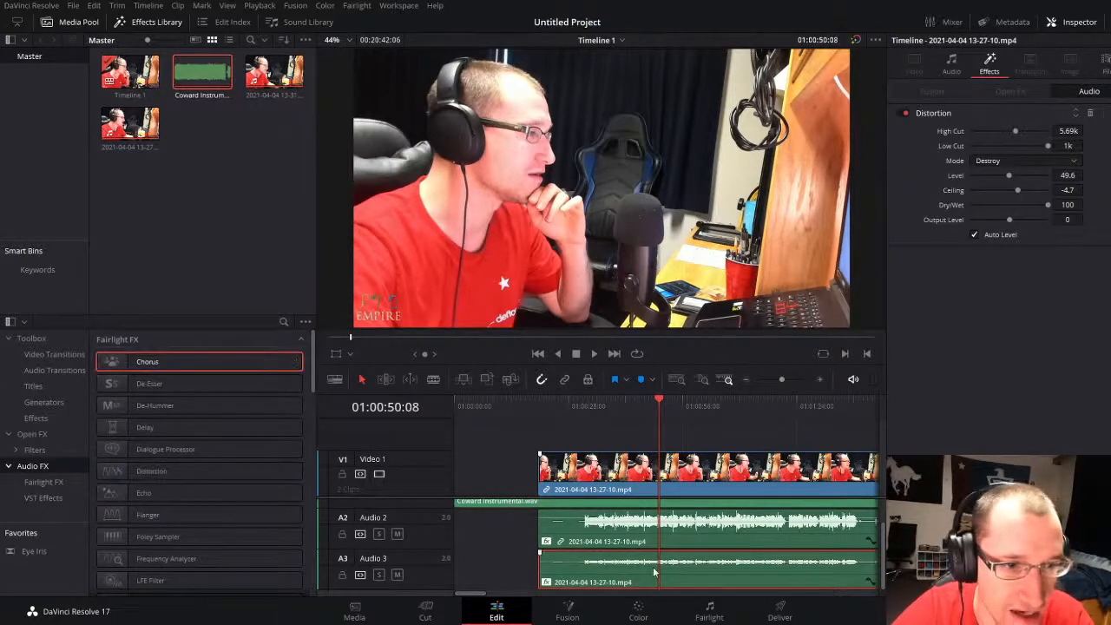
scroll(149, 572, "down", 10)
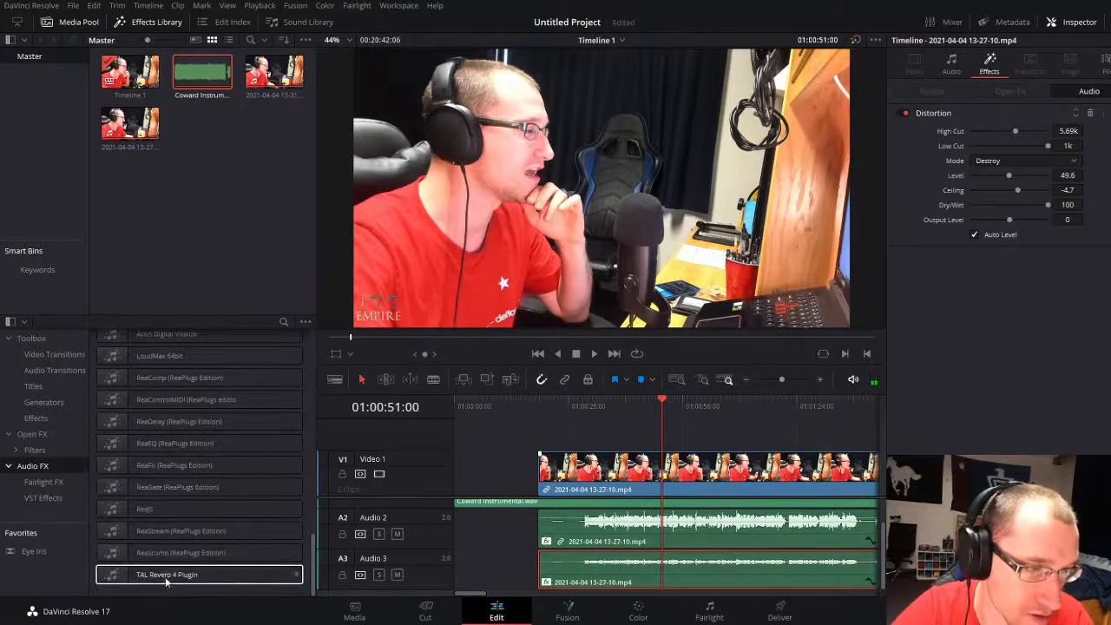
left_click_drag(165, 576, 646, 531)
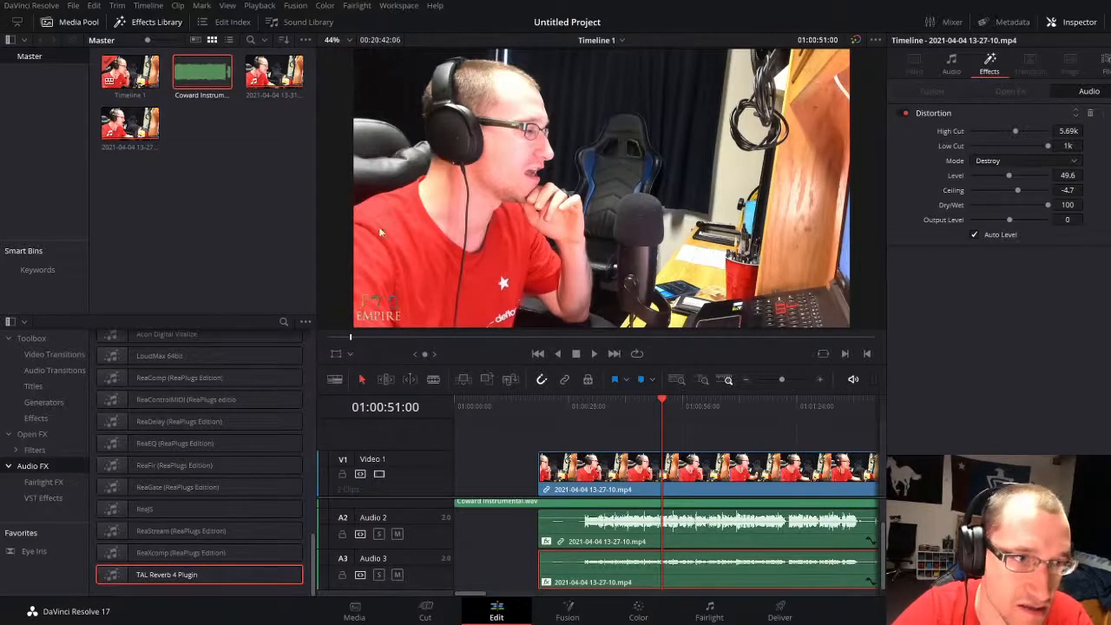
left_click(584, 409)
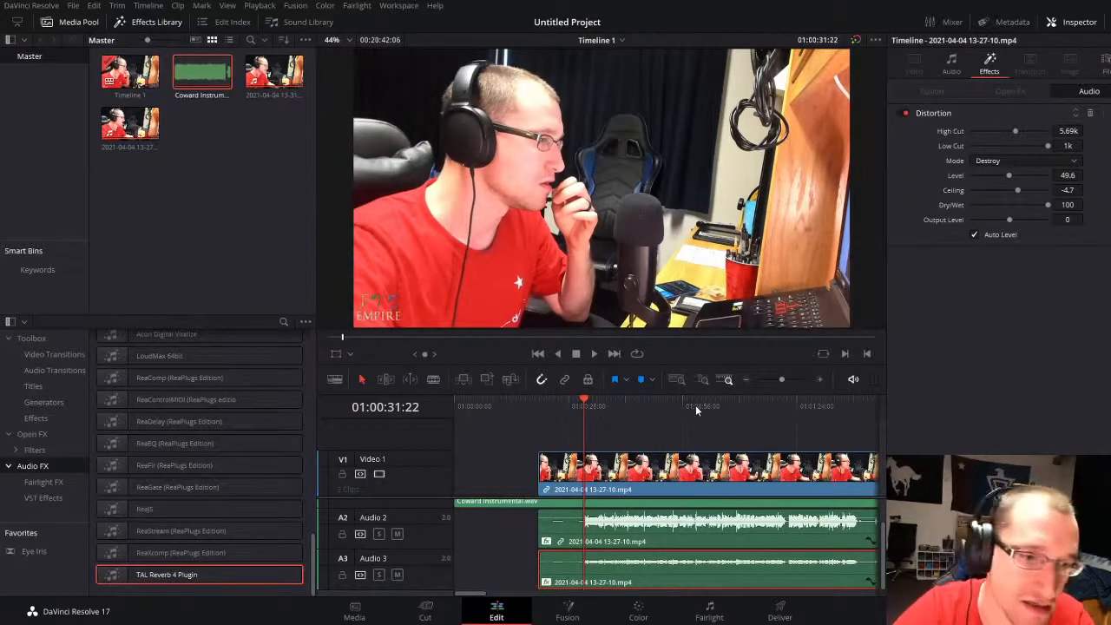
scroll(187, 486, "up", 10)
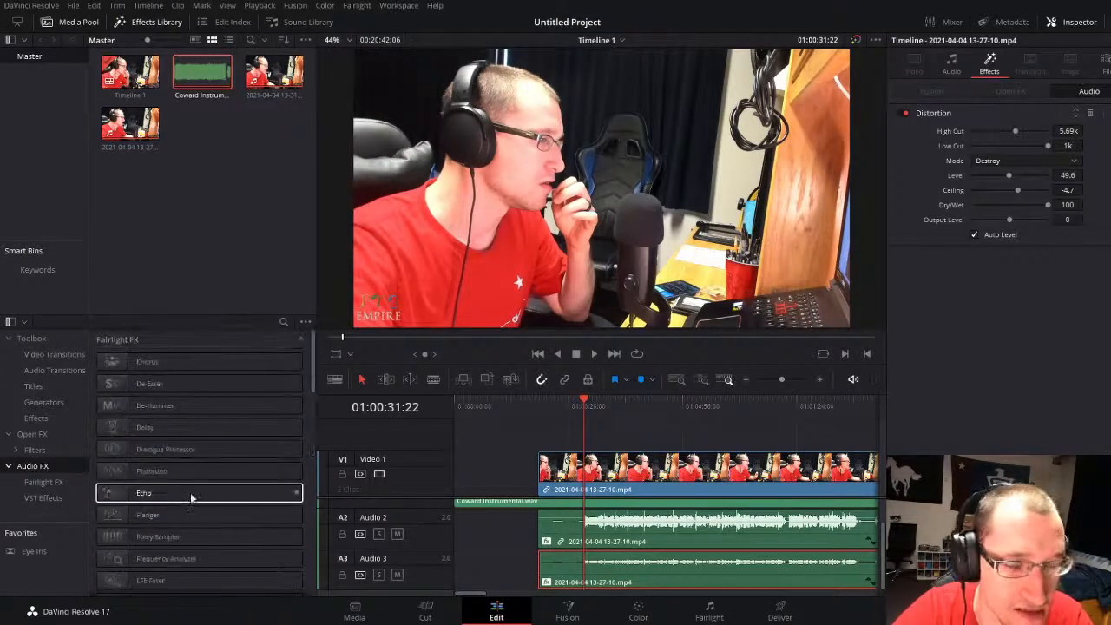
key("space")
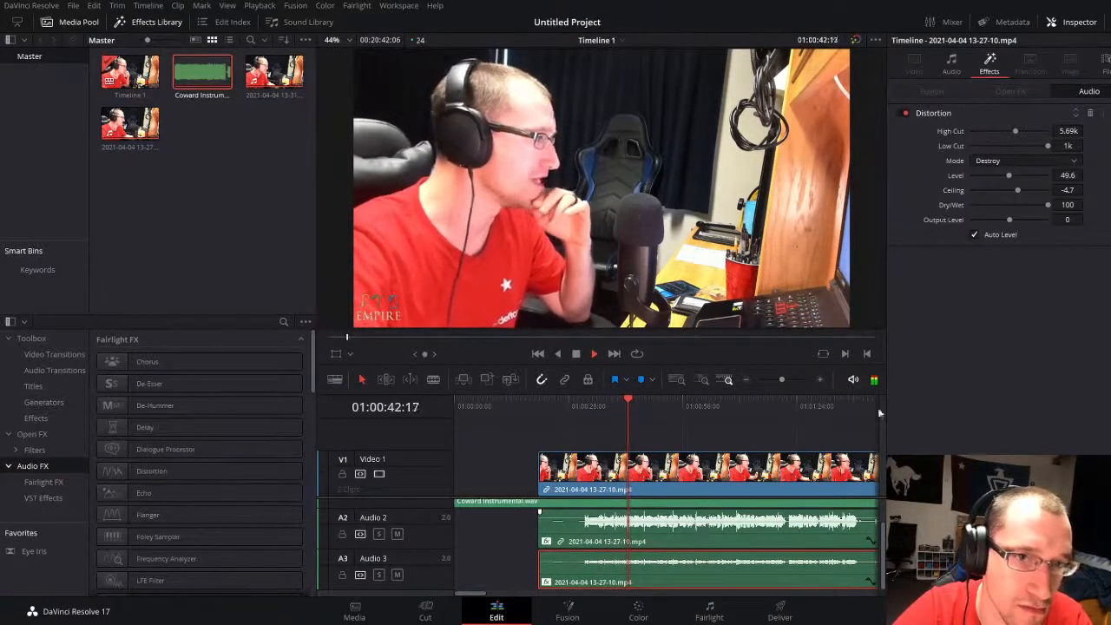
Step: Set the Audio 3 vocal's volume to -14.72, lower the Audio 2 vocal's clip volume, and play both with the instrumental
left_click(952, 64)
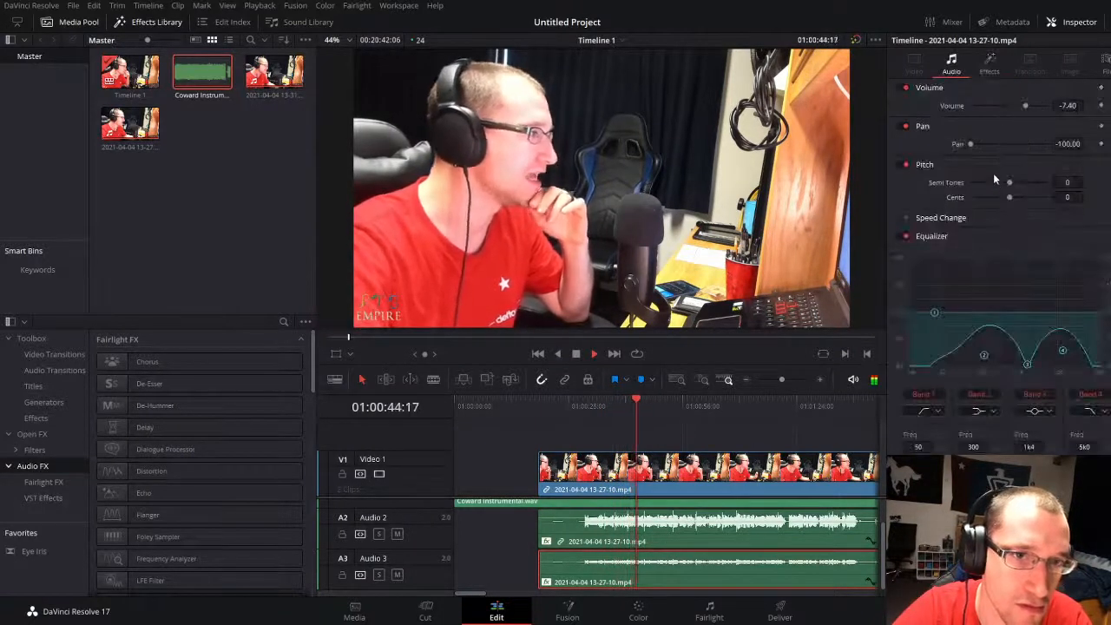
key("space")
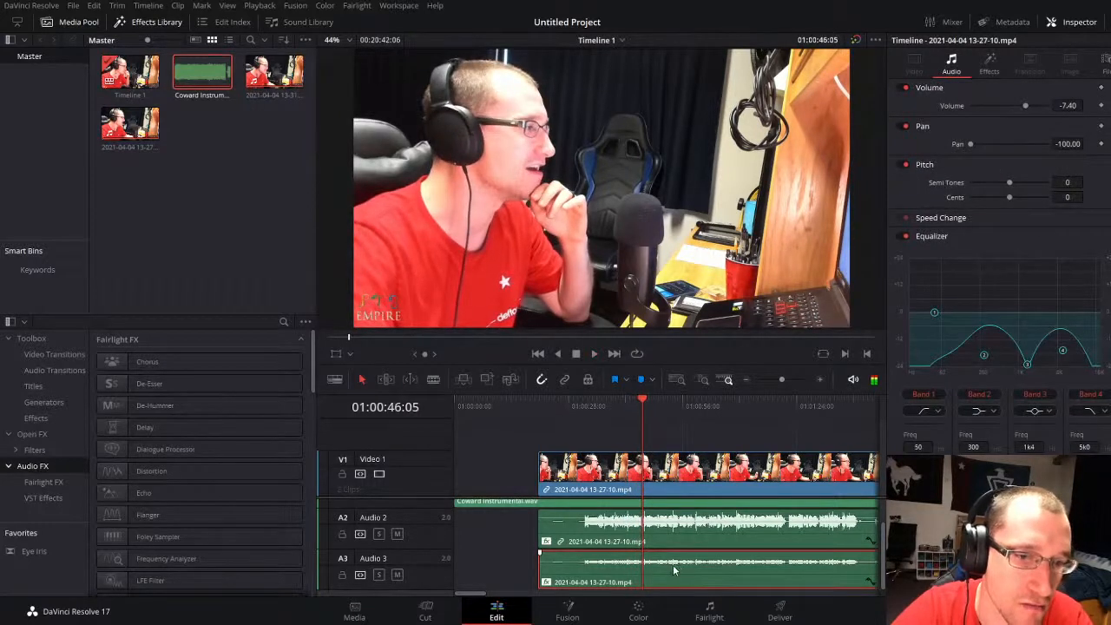
left_click_drag(673, 564, 668, 570)
key("space")
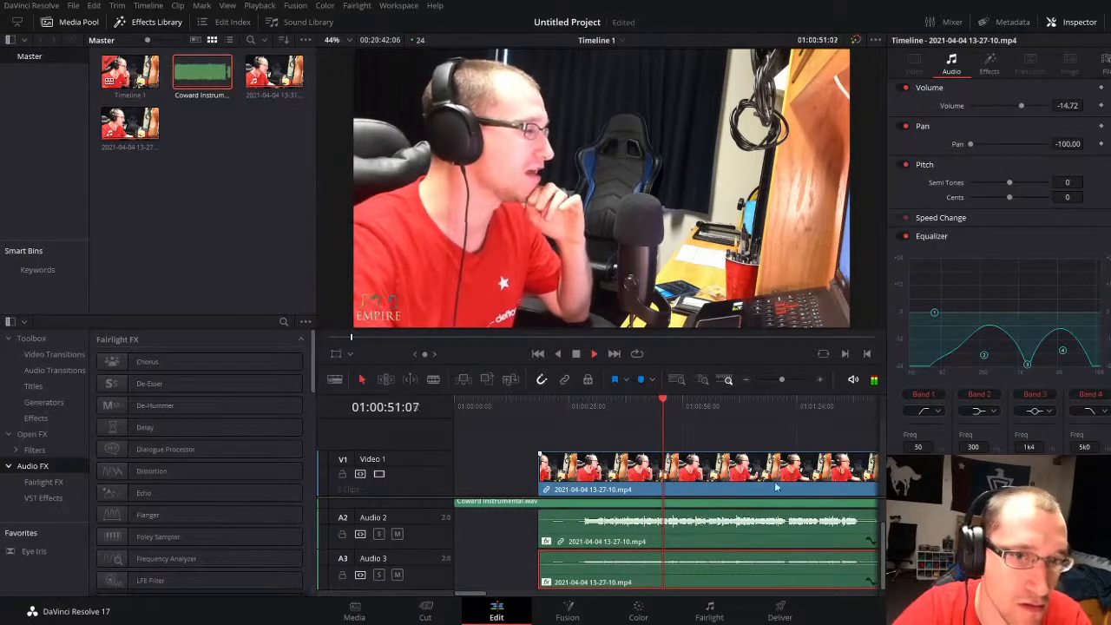
scroll(671, 533, "up", 2)
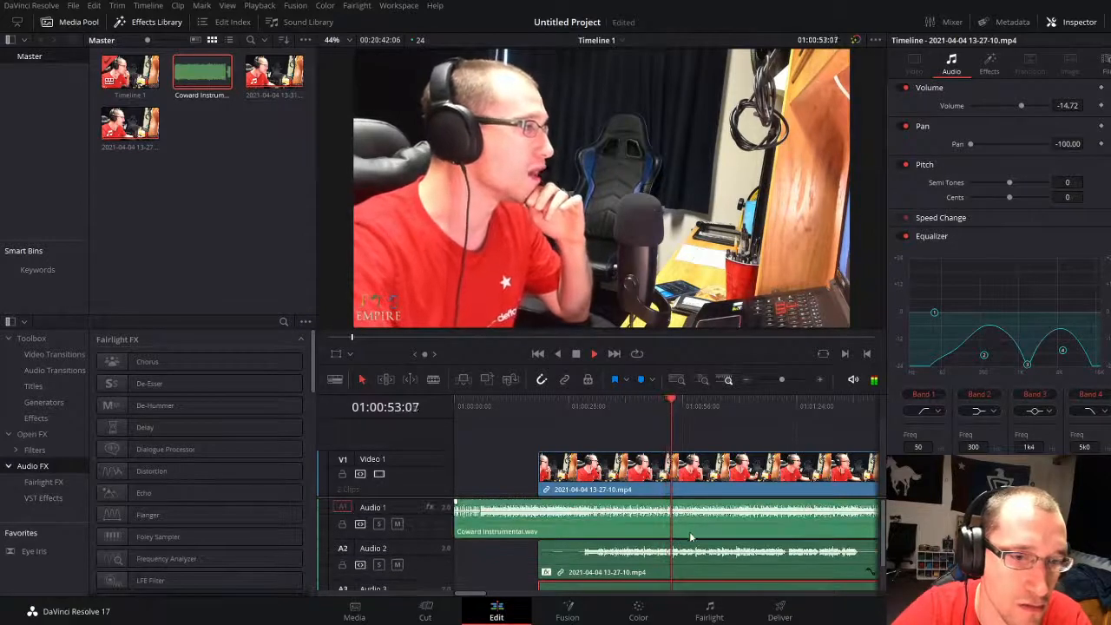
left_click_drag(781, 379, 780, 378)
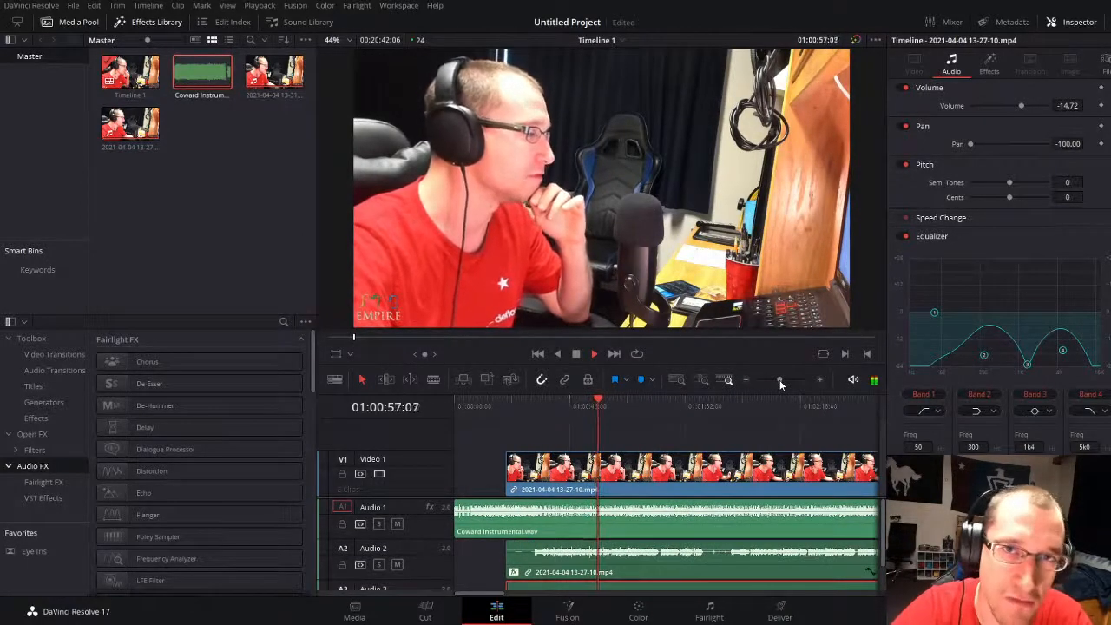
scroll(633, 590, "down", 2)
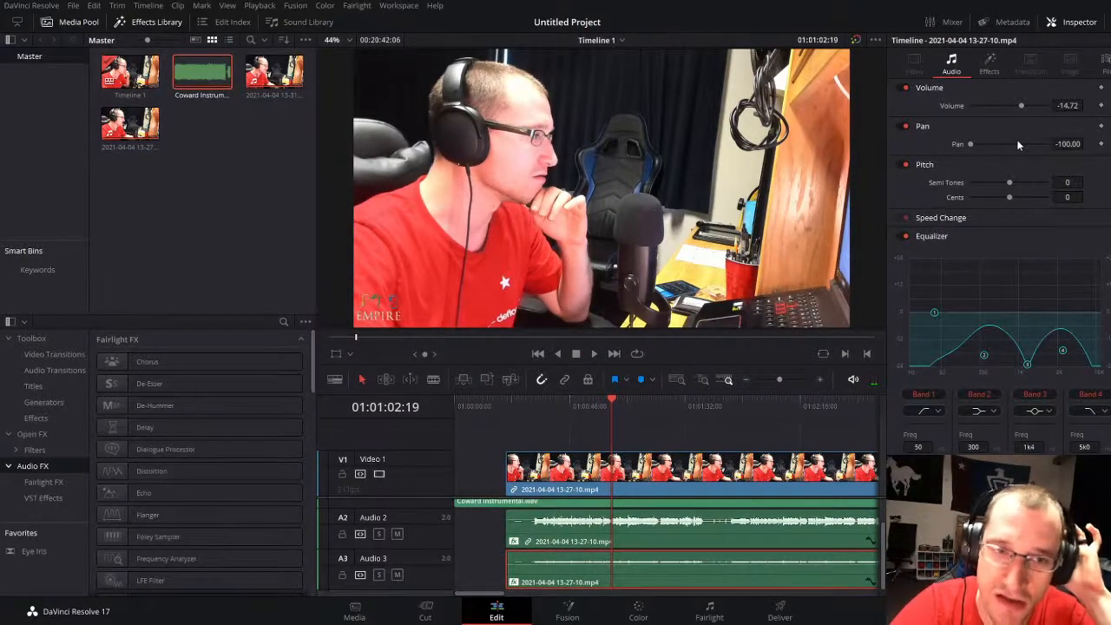
Step: Set the Audio 3 vocal's distortion level to 80.9 and play from about 01:00:45
left_click(988, 60)
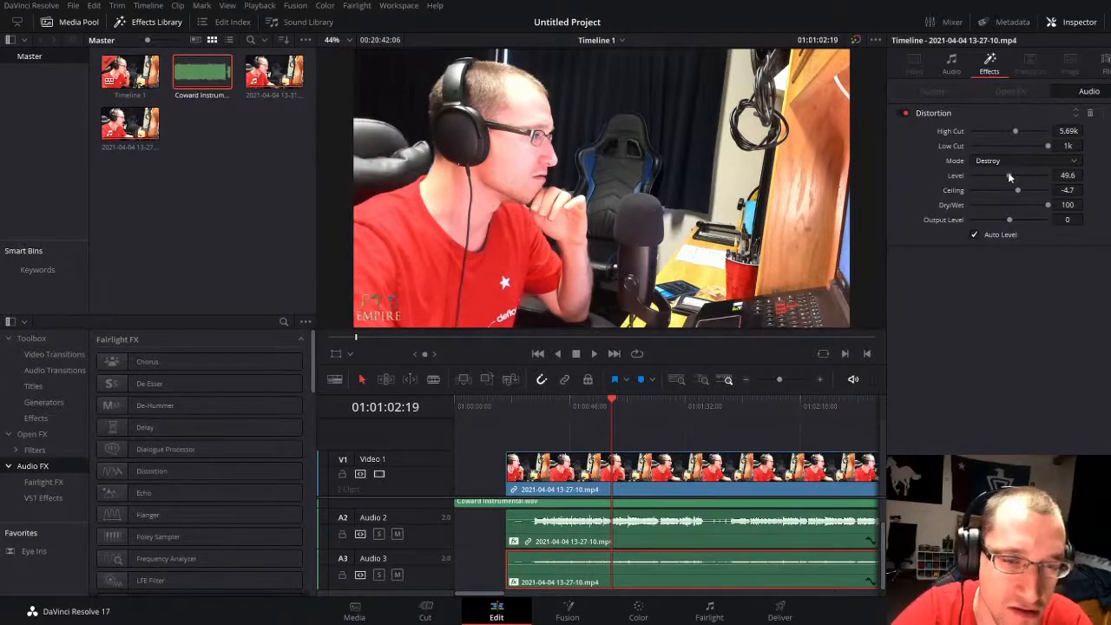
left_click_drag(1007, 175, 1037, 176)
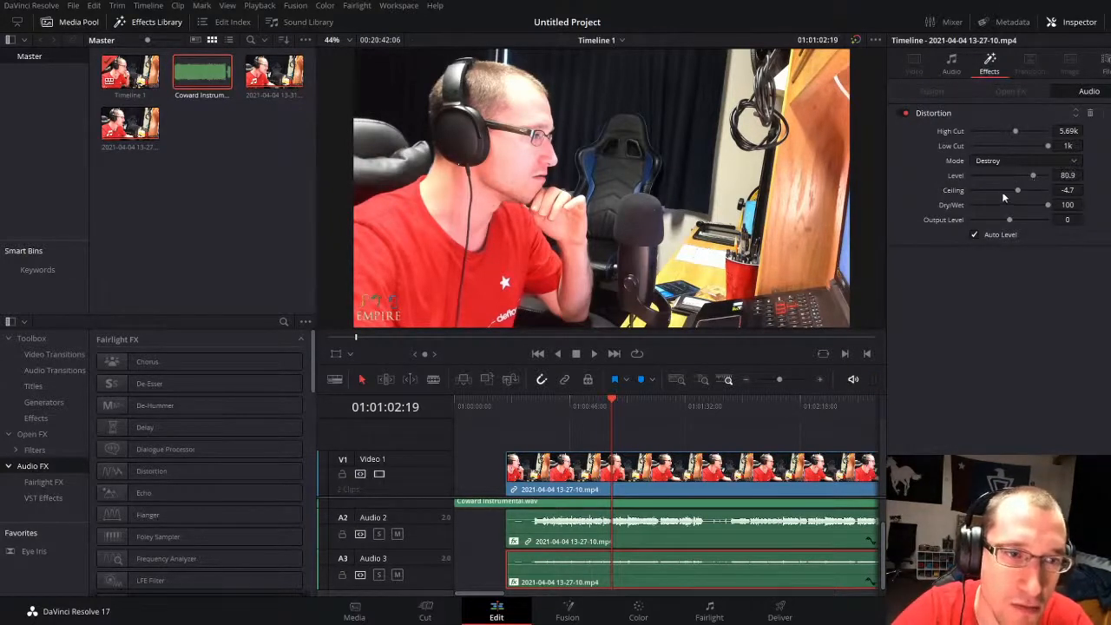
left_click(566, 400)
key("space")
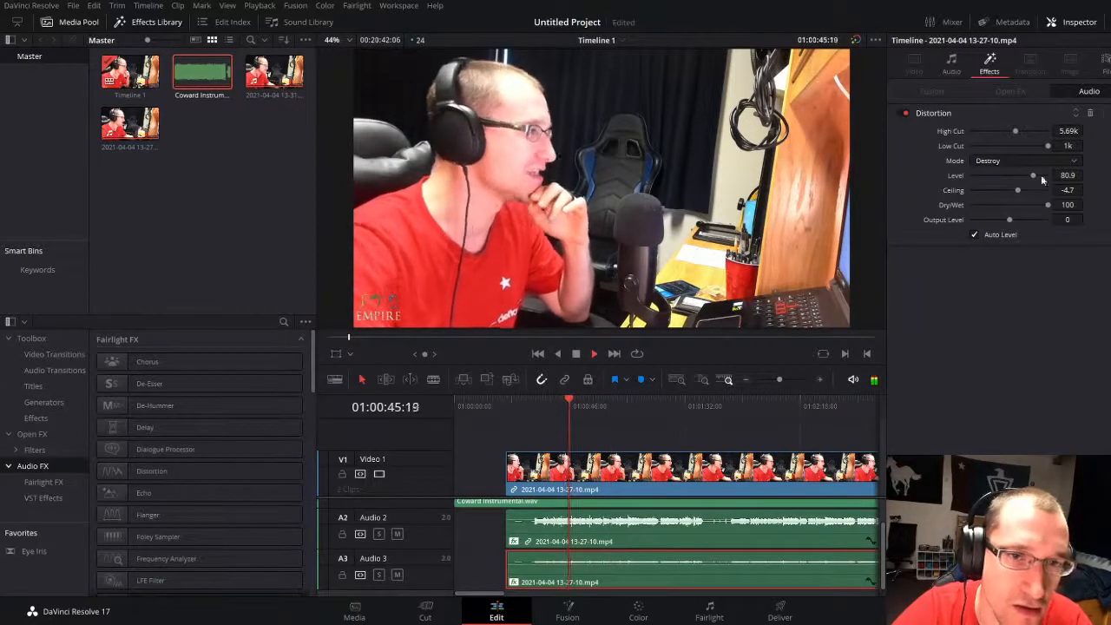
Step: Set the Audio 3 vocal's distortion level to 48.1, high cut to 2.33k and low cut to 20, and replay from about 01:00:34
mouse_move(1033, 175)
left_mouse_down()
mouse_move(974, 173)
mouse_move(1013, 176)
left_mouse_up()
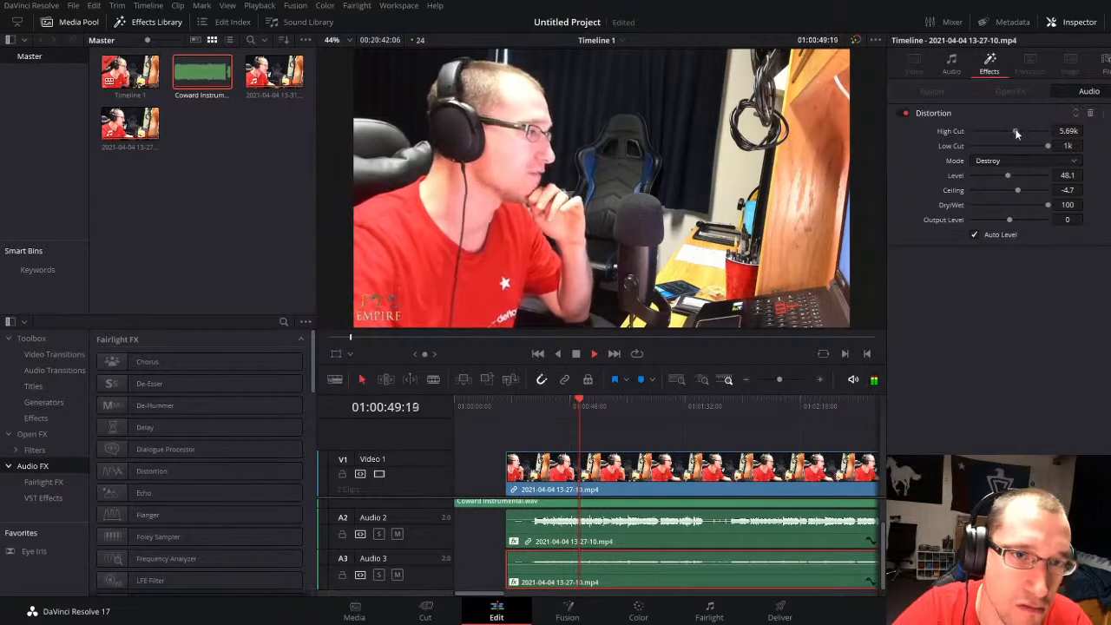
left_click_drag(1040, 131, 971, 133)
left_click_drag(1042, 144, 985, 130)
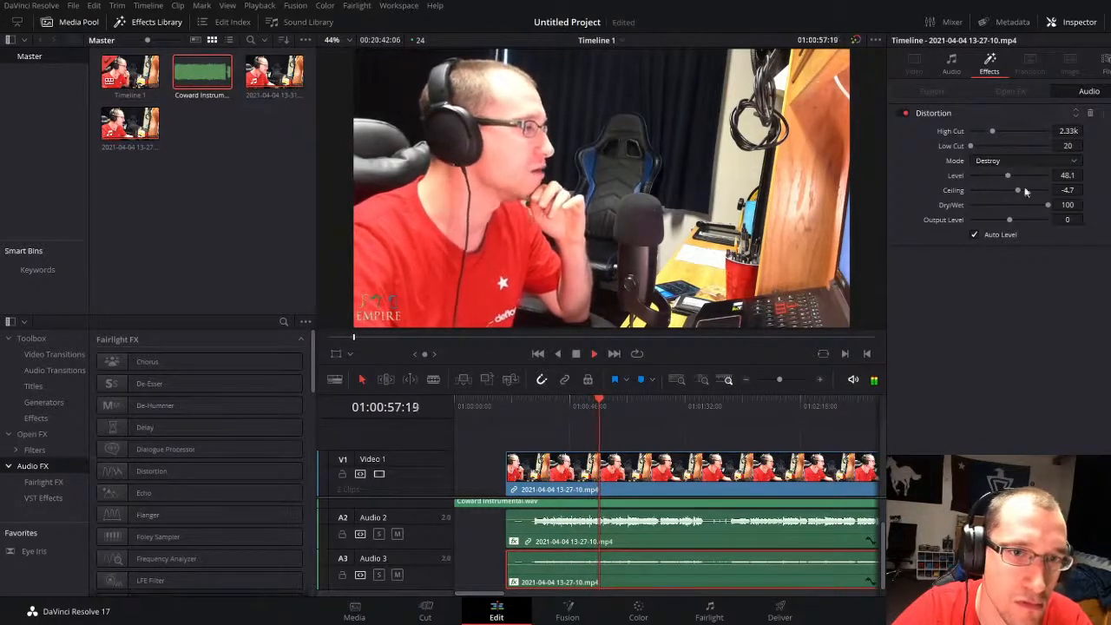
left_click(954, 66)
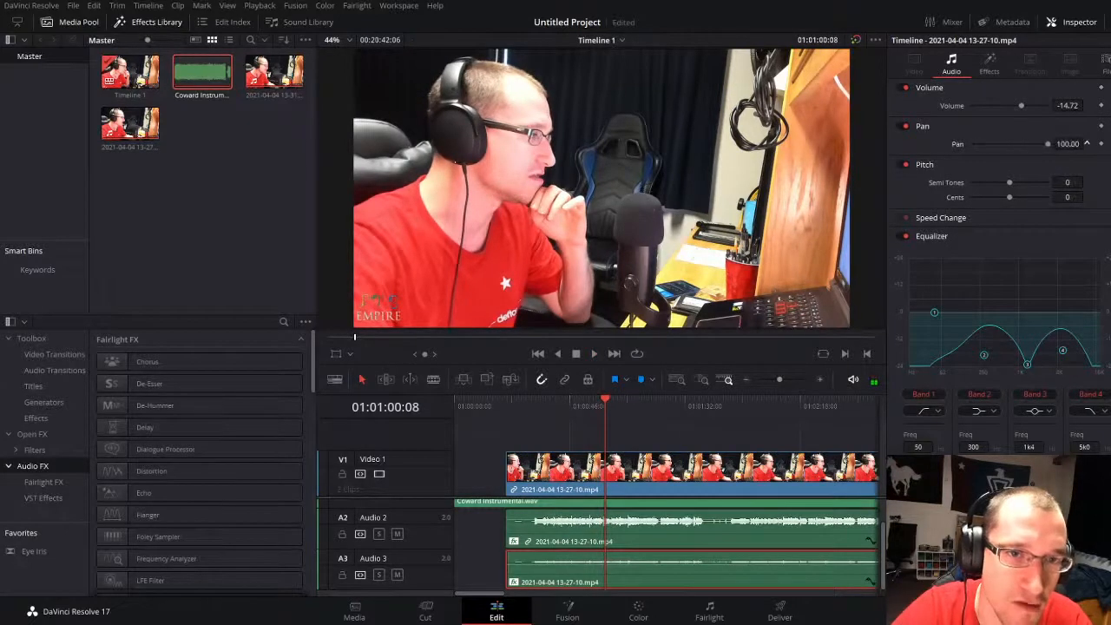
left_click(685, 545)
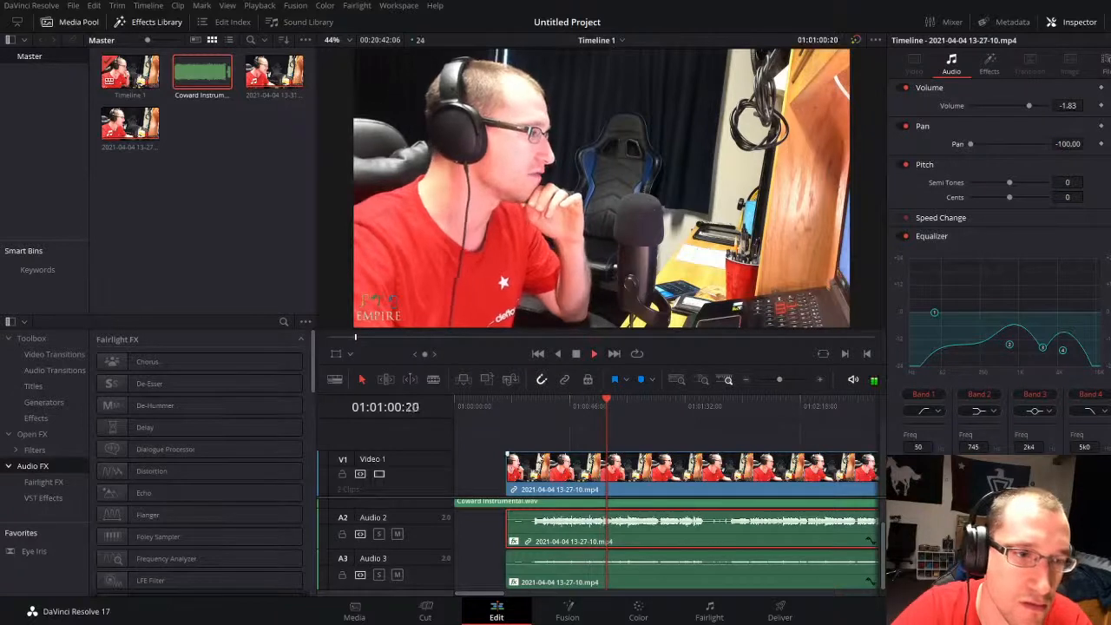
left_click(540, 406)
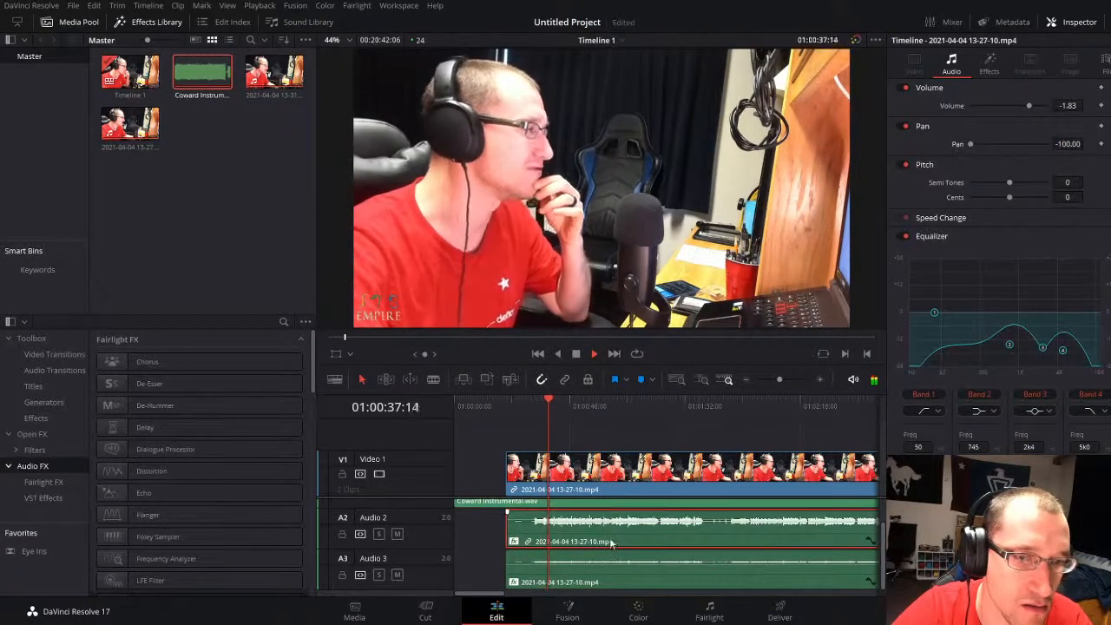
Step: Compare both vocal clips' settings, set the Audio 2 vocal's TAL Reverb wet level to 6.87 %, and resume playback
left_click(991, 63)
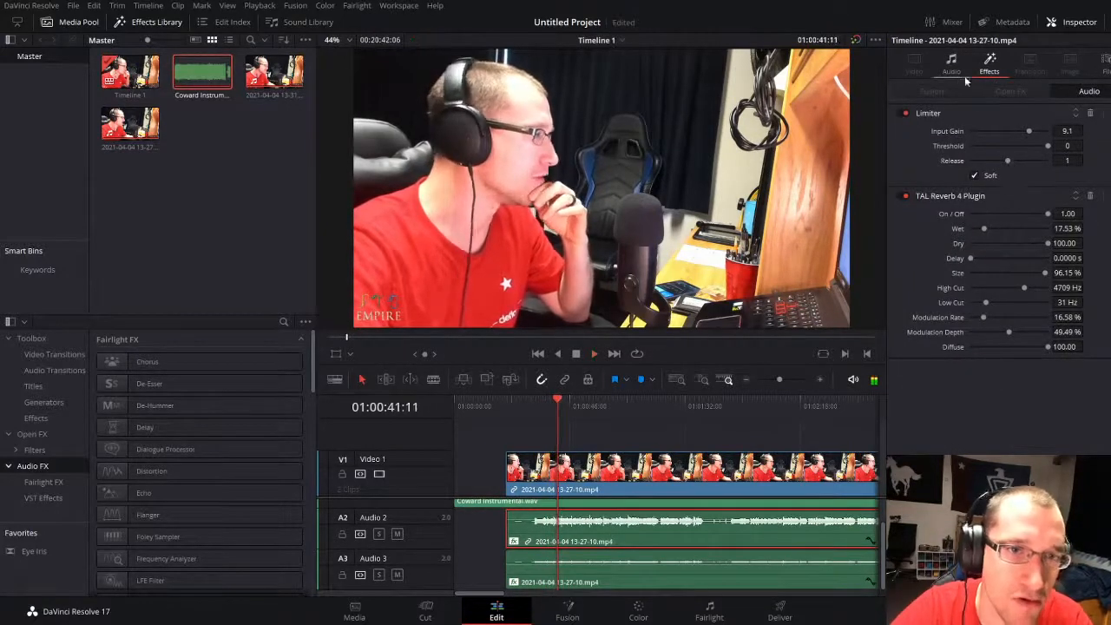
left_click(630, 576)
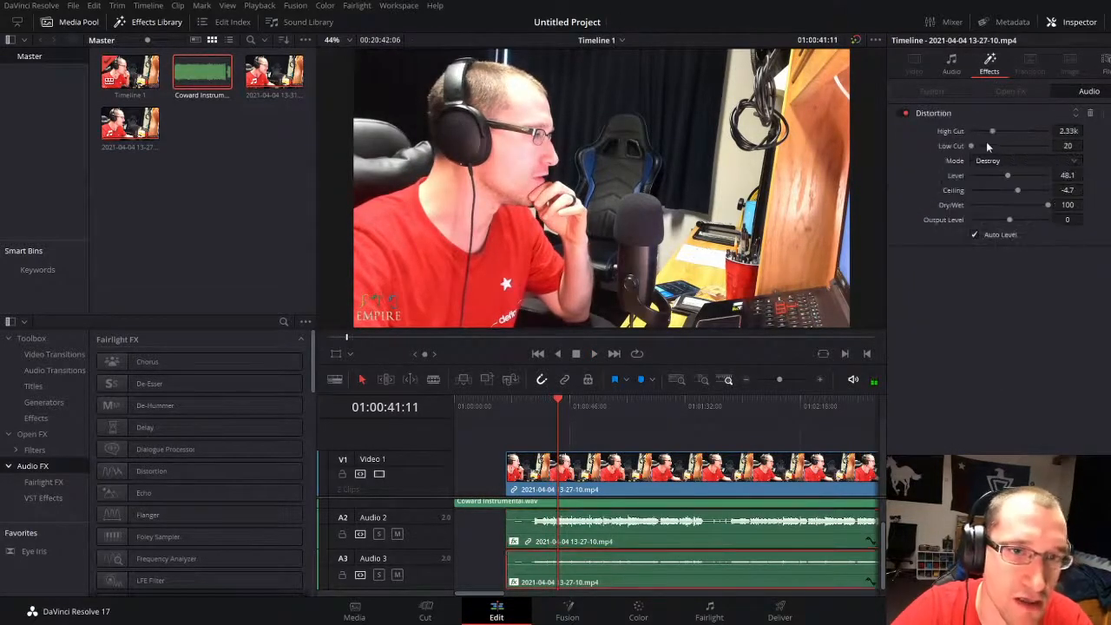
left_click(951, 62)
left_click(985, 63)
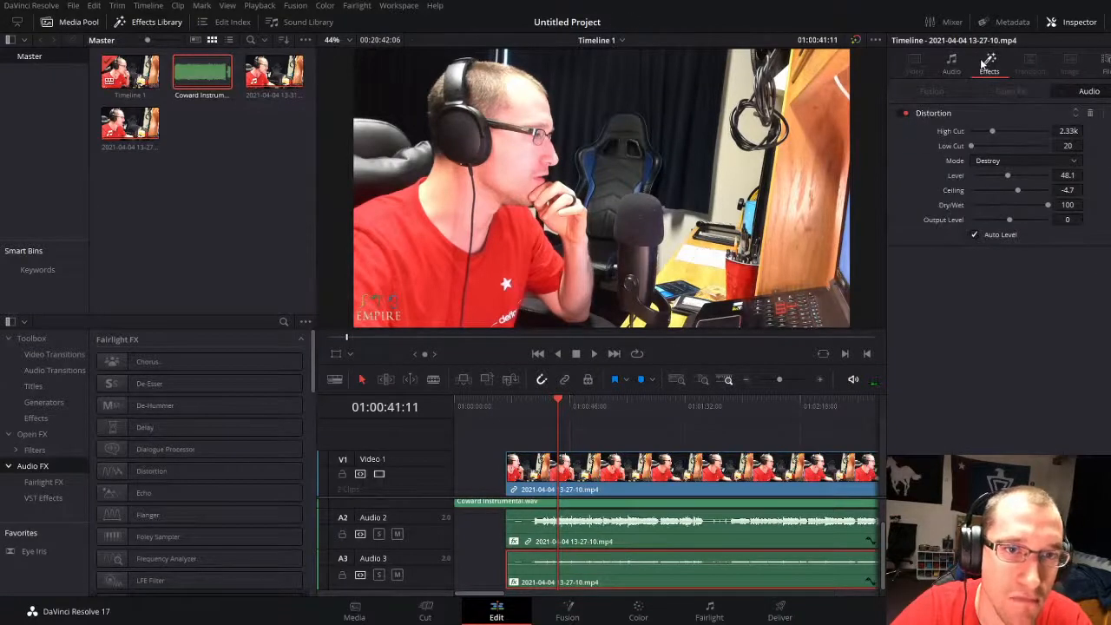
left_click(955, 64)
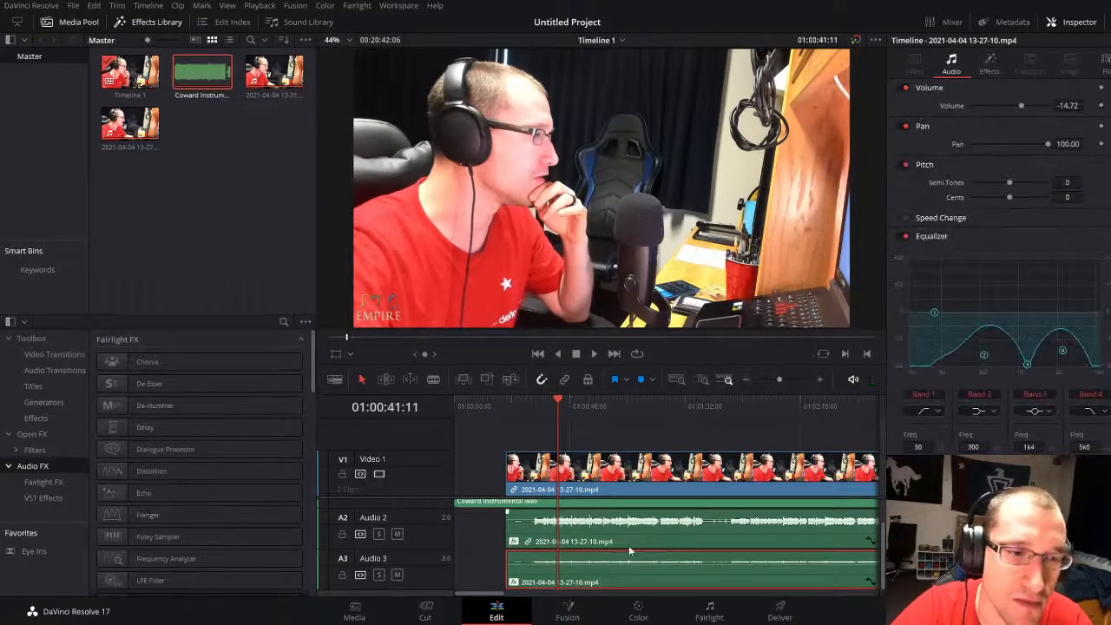
left_click(994, 69)
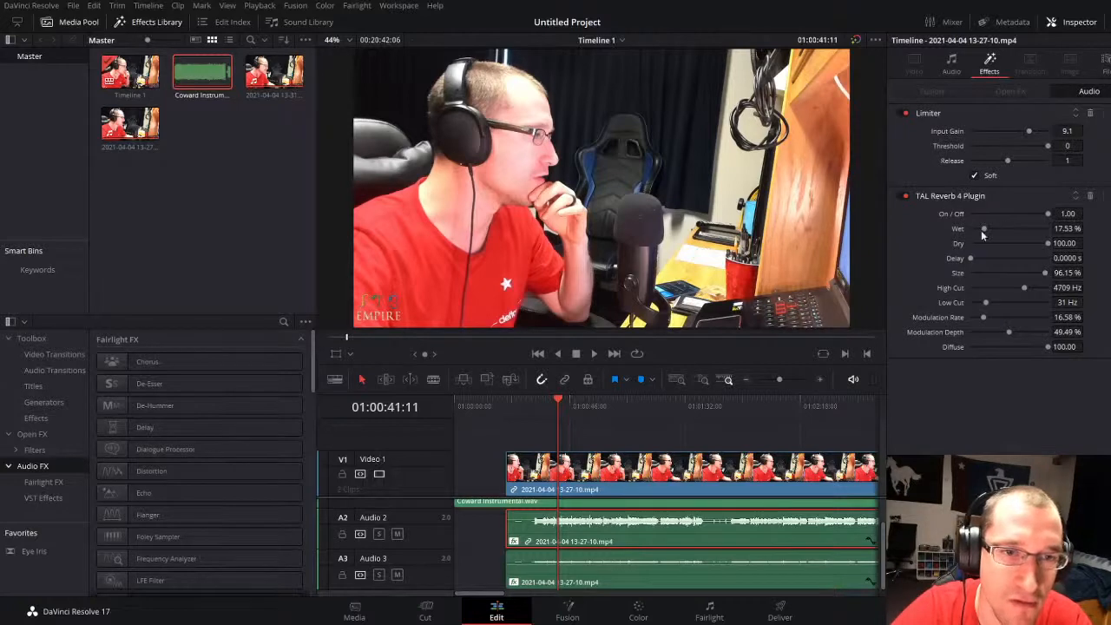
left_click_drag(983, 229, 975, 229)
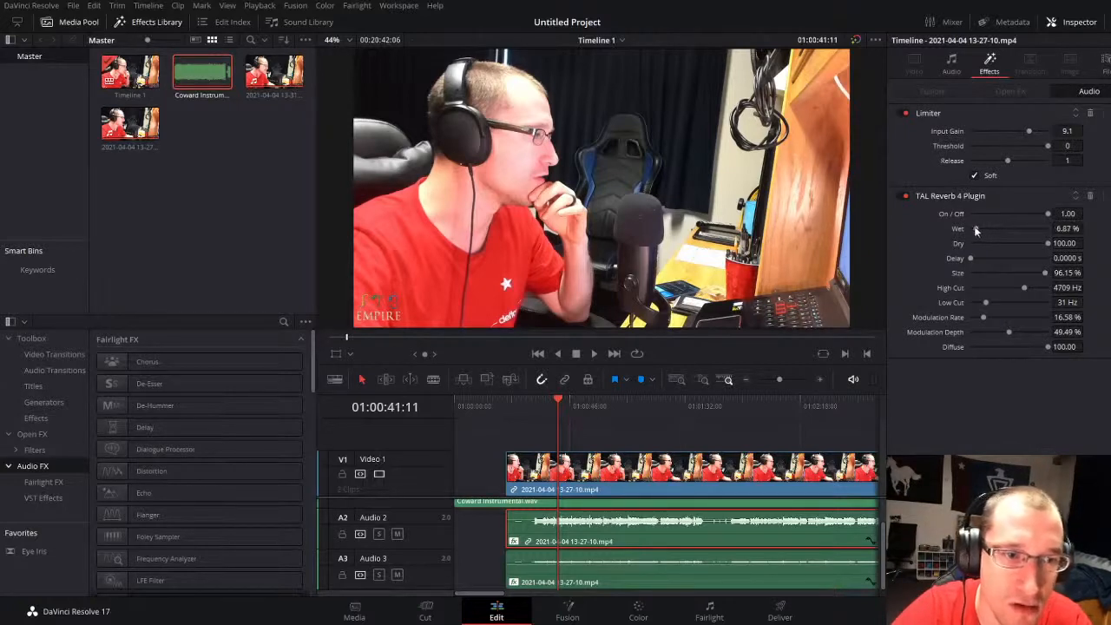
key("space")
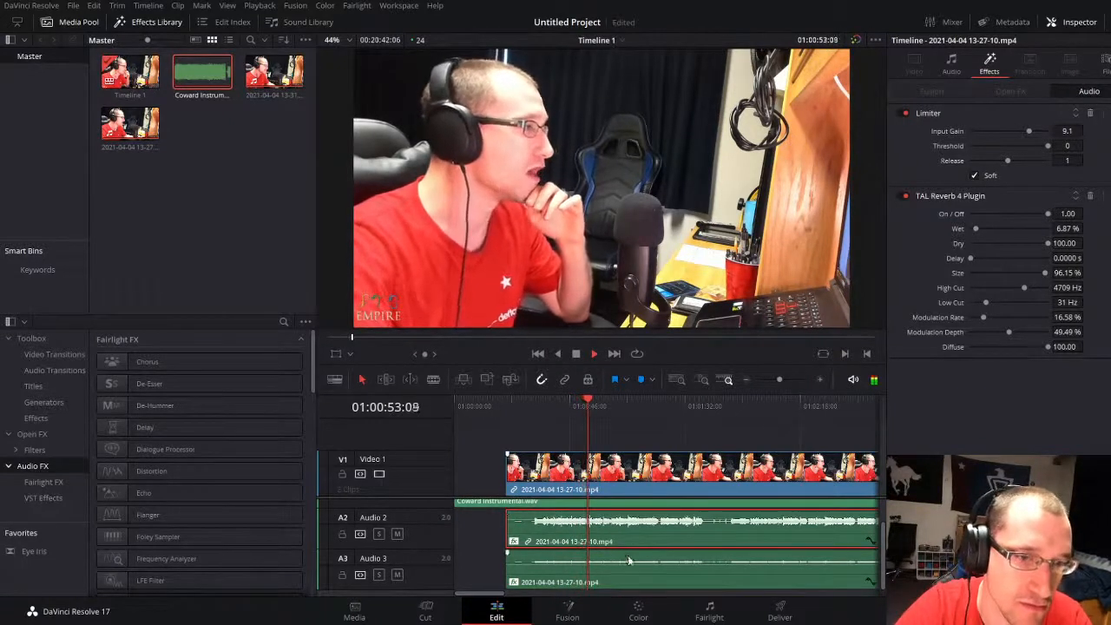
Step: Raise the Coward instrumental clip's volume to 3.40 and play it with the vocals
scroll(617, 553, "up", 1)
scroll(616, 553, "up", 5)
key("space")
left_click_drag(645, 512, 641, 512)
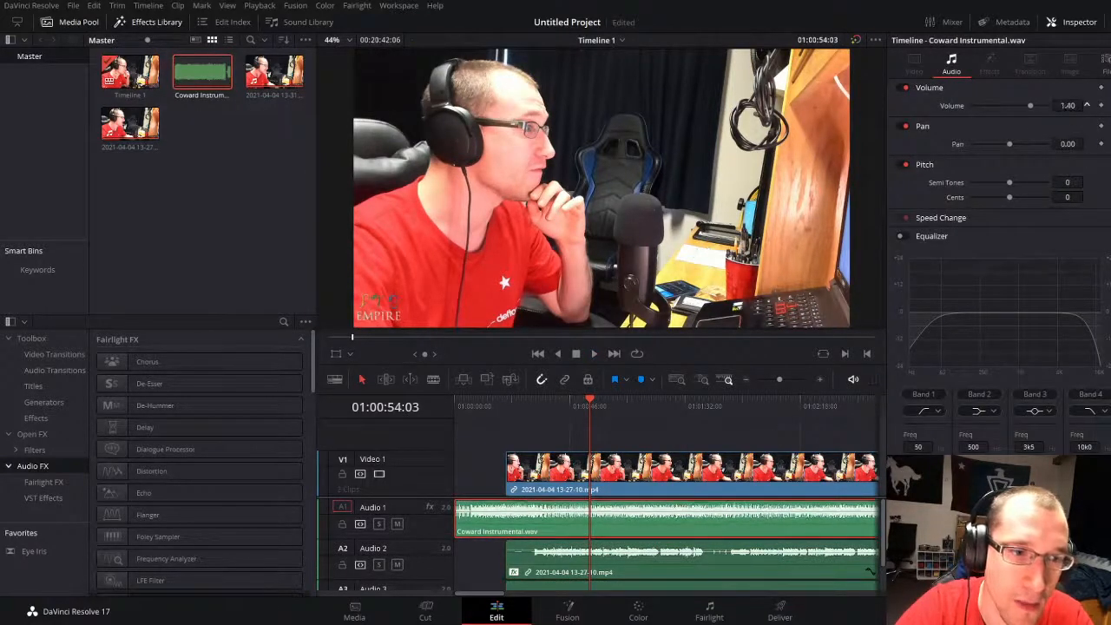
key("space")
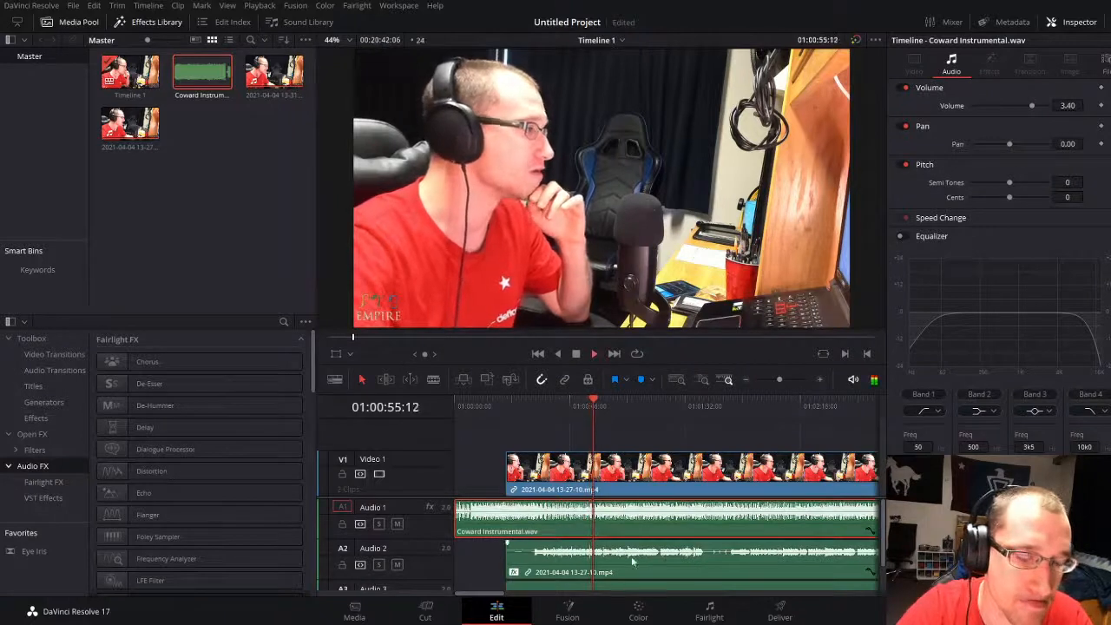
left_click(481, 550)
scroll(659, 554, "down", 3)
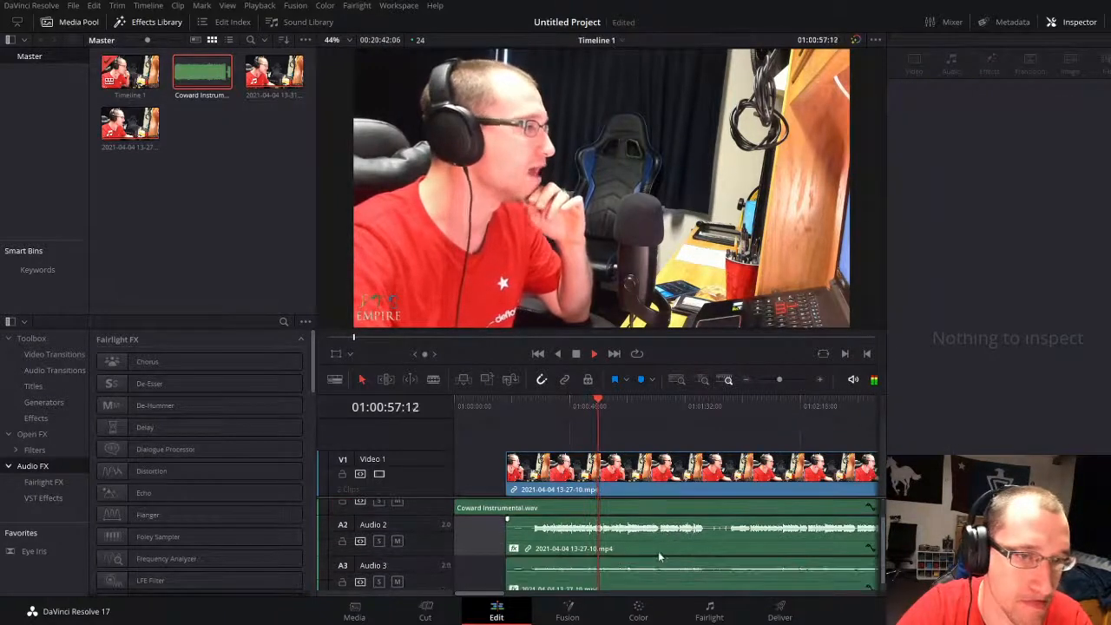
Step: Lower the Audio 2 vocal clip's volume to -3.66 and play it against the instrumental
key("space")
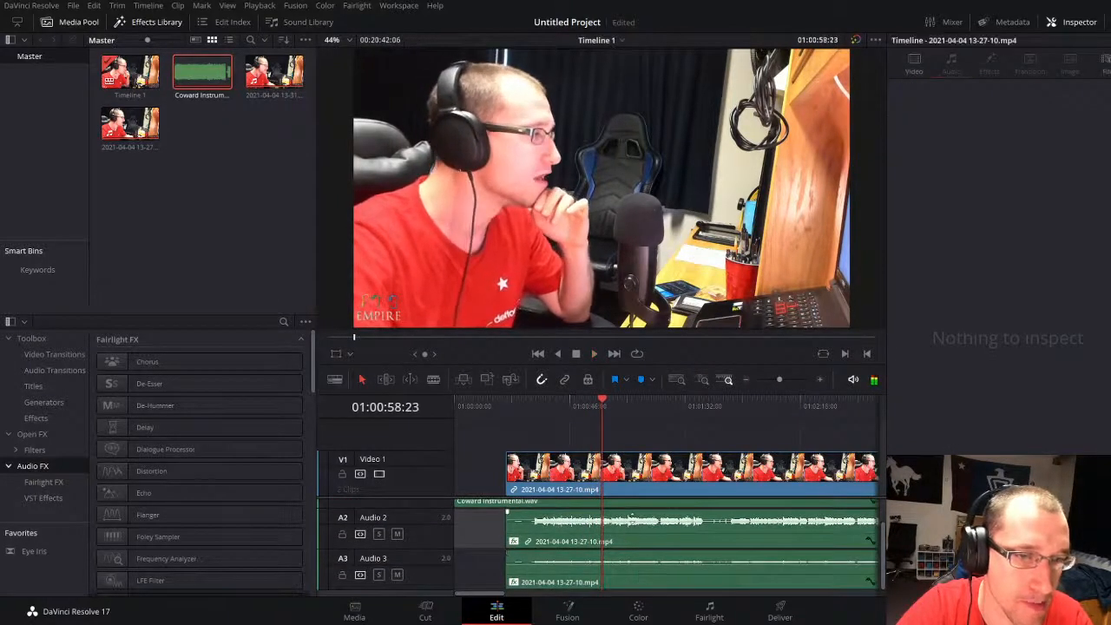
left_click_drag(631, 517, 629, 518)
key("space")
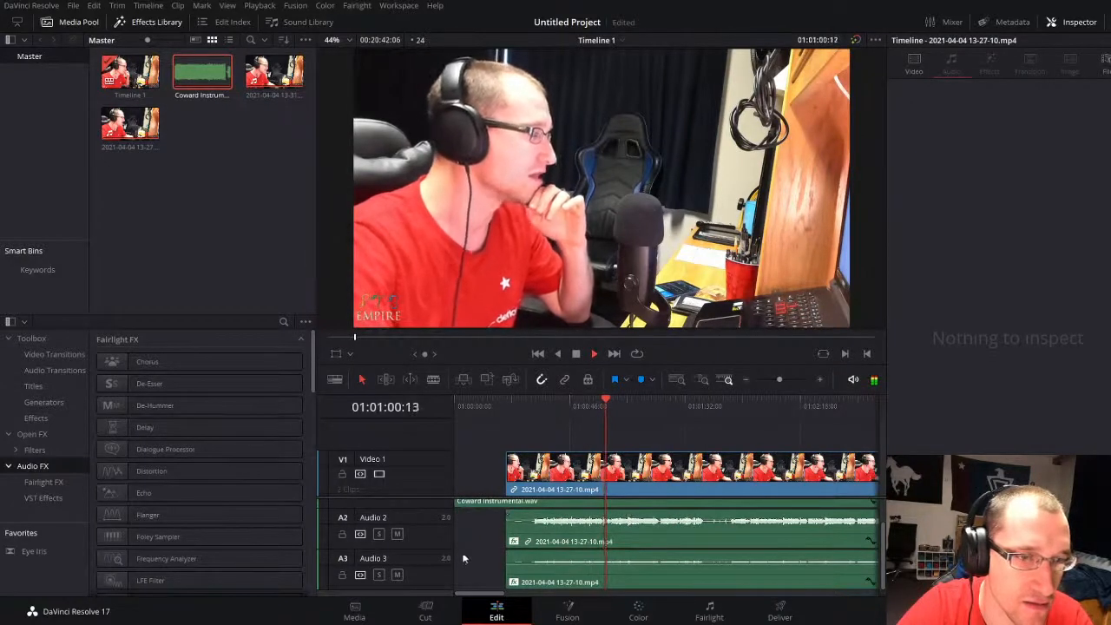
left_click(660, 542)
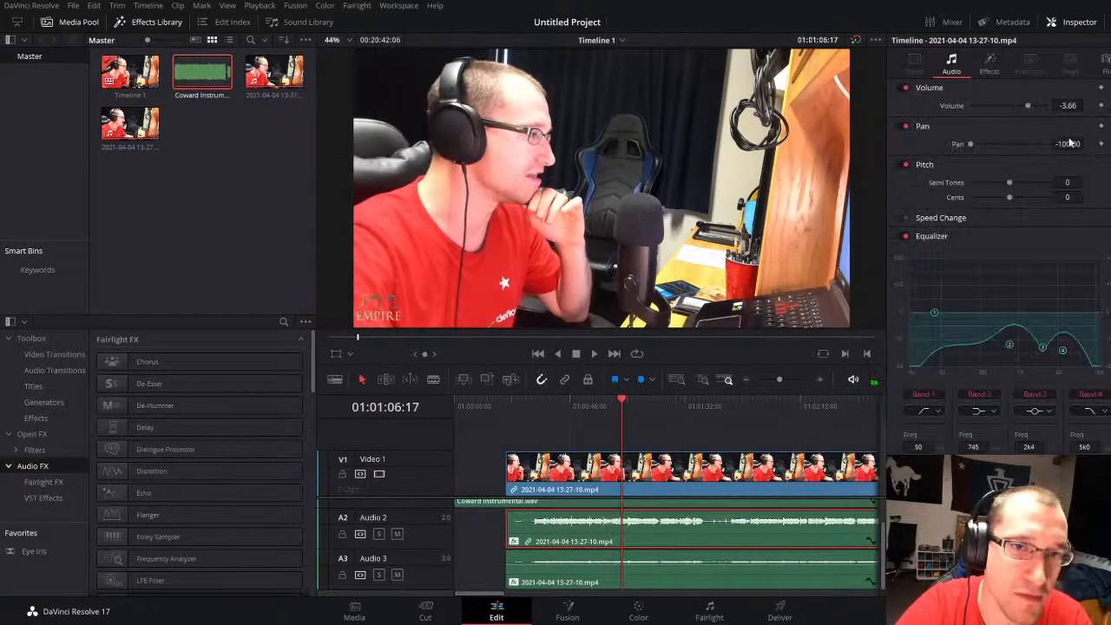
Step: Set the Audio 2 vocal's pan to 0 and resume playback
left_click(1070, 144)
type("0")
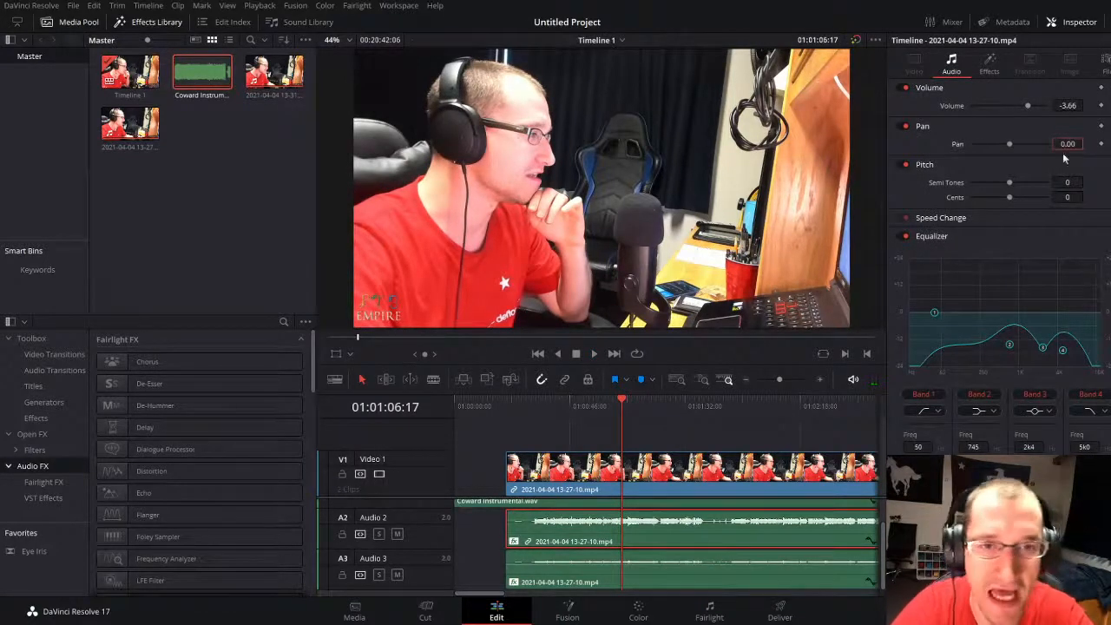
key("space")
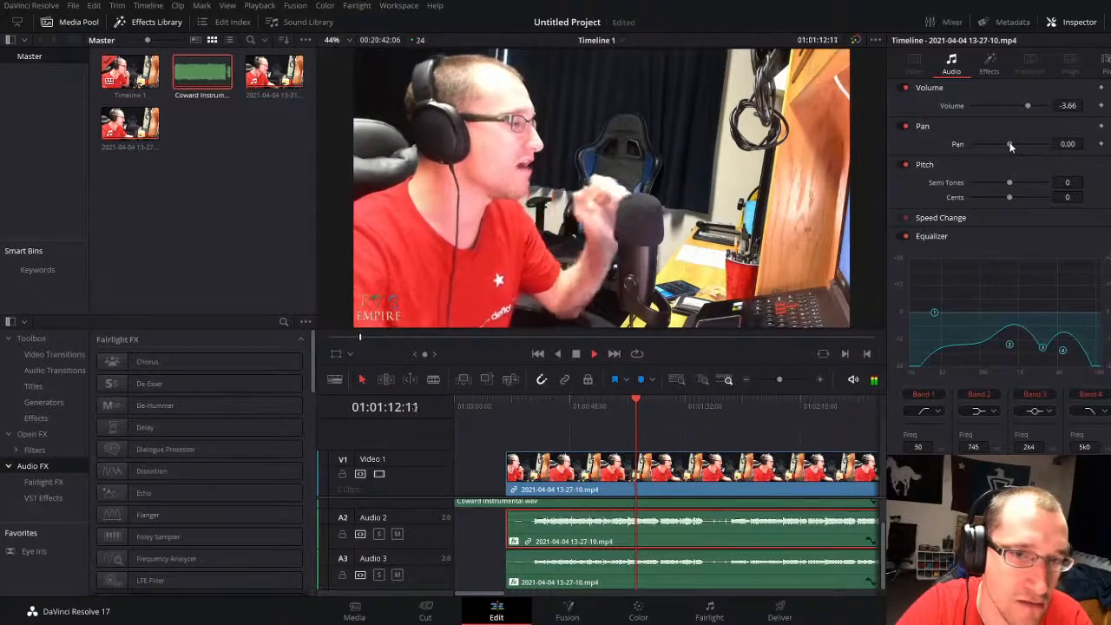
Step: Set the Audio 3 vocal's pan to 0 and volume to -7.40, and replay both vocals from about 01:00:33
left_click(683, 571)
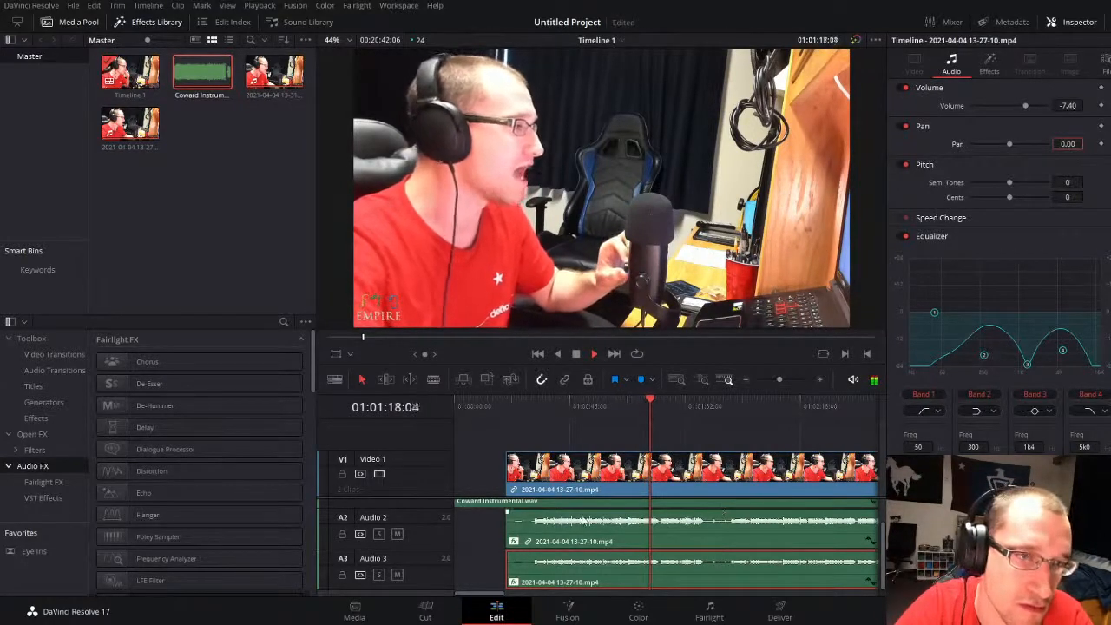
left_click(537, 407)
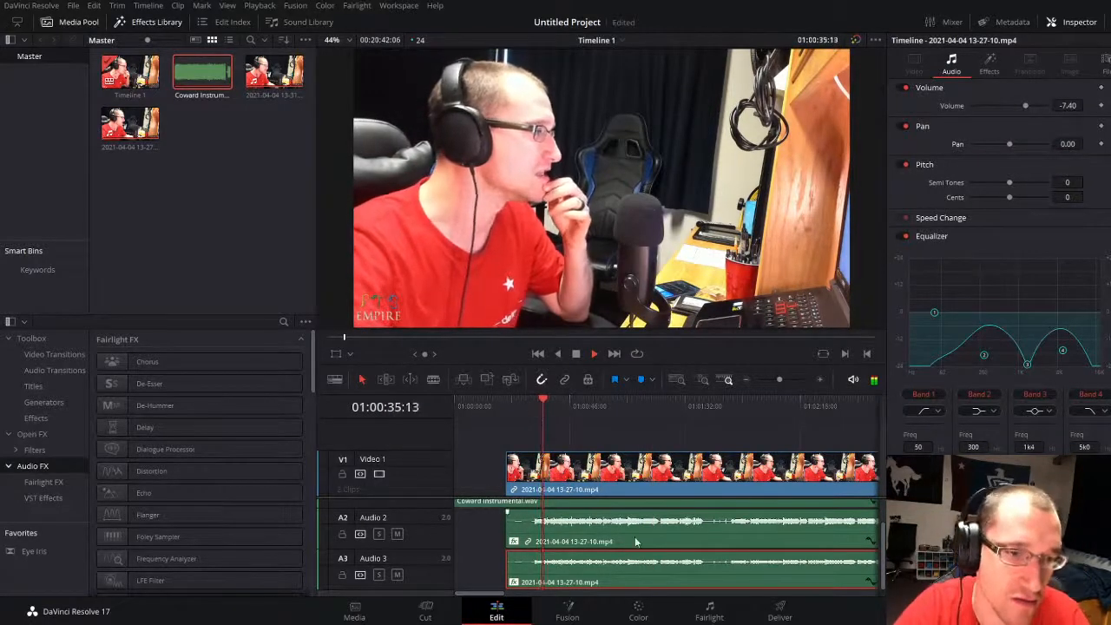
left_click(475, 529)
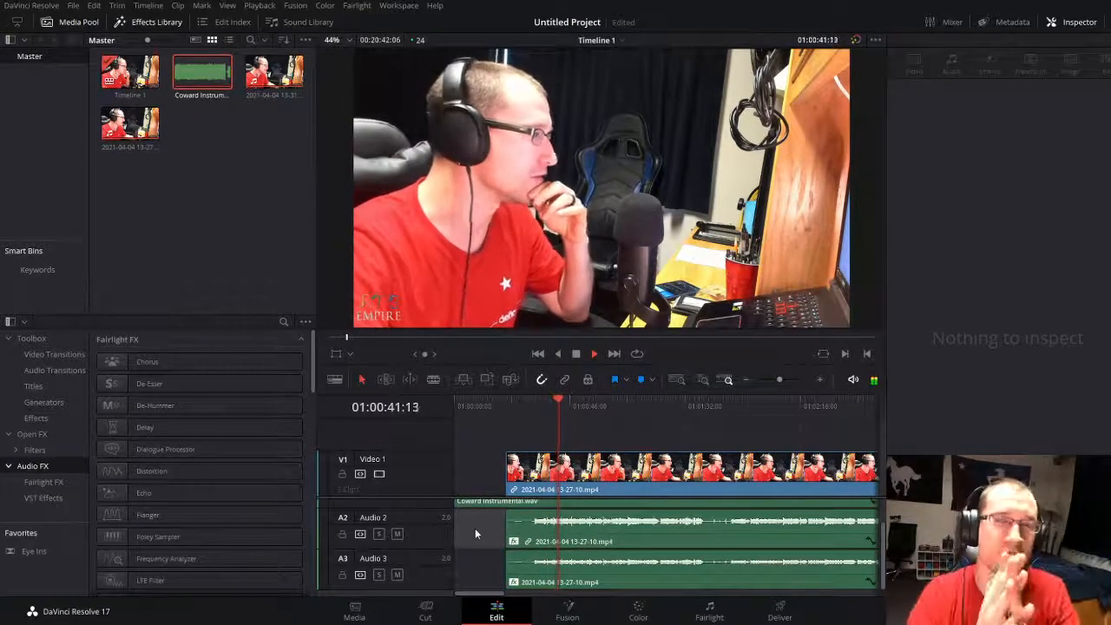
key("space")
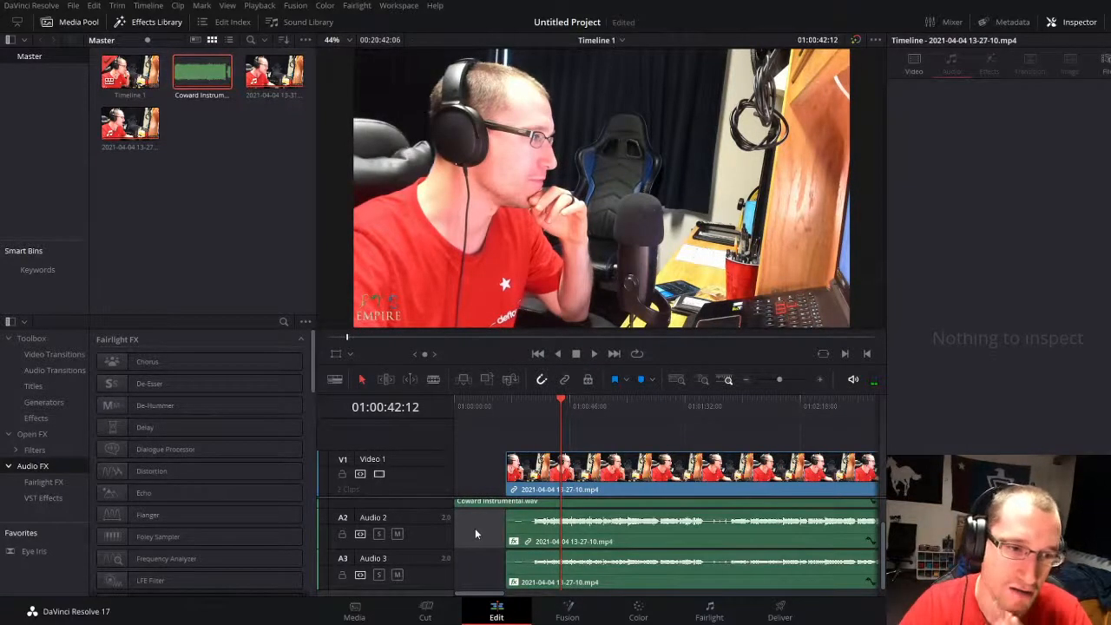
Step: Review the effects on the Audio 2 and Audio 3 vocals, try to add Chorus to the Audio 2 clip, and play
left_click(614, 525)
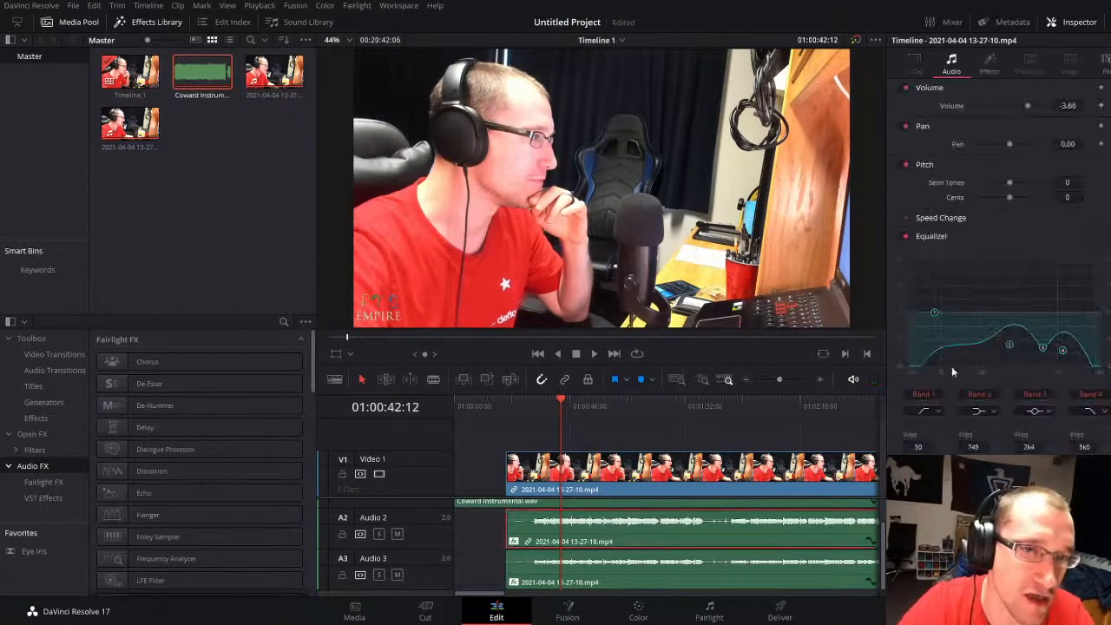
left_click(990, 66)
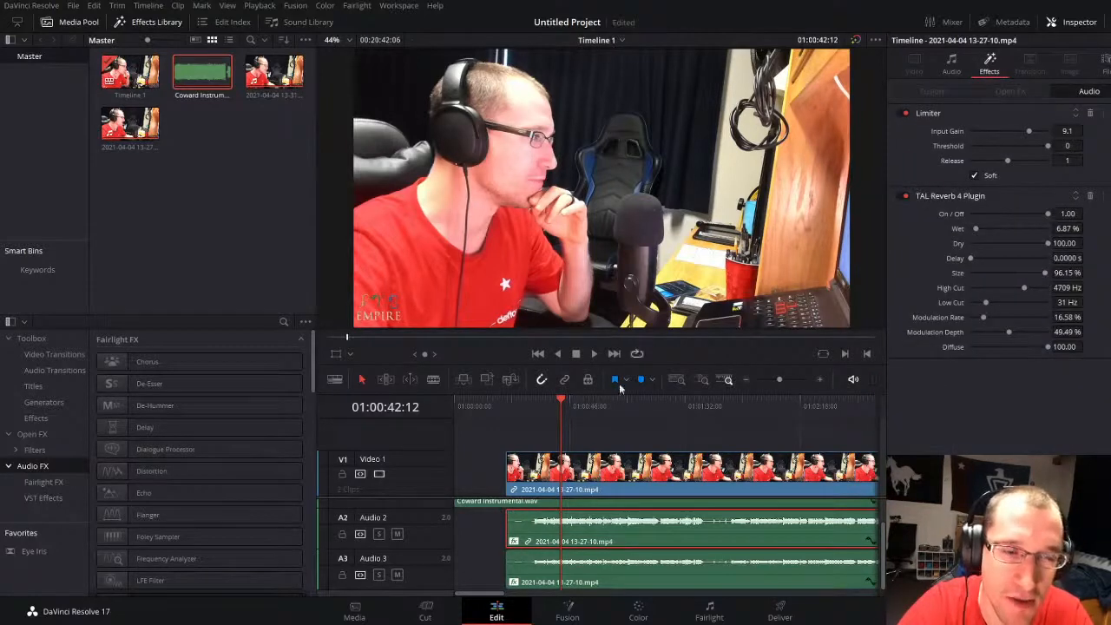
left_click(629, 568)
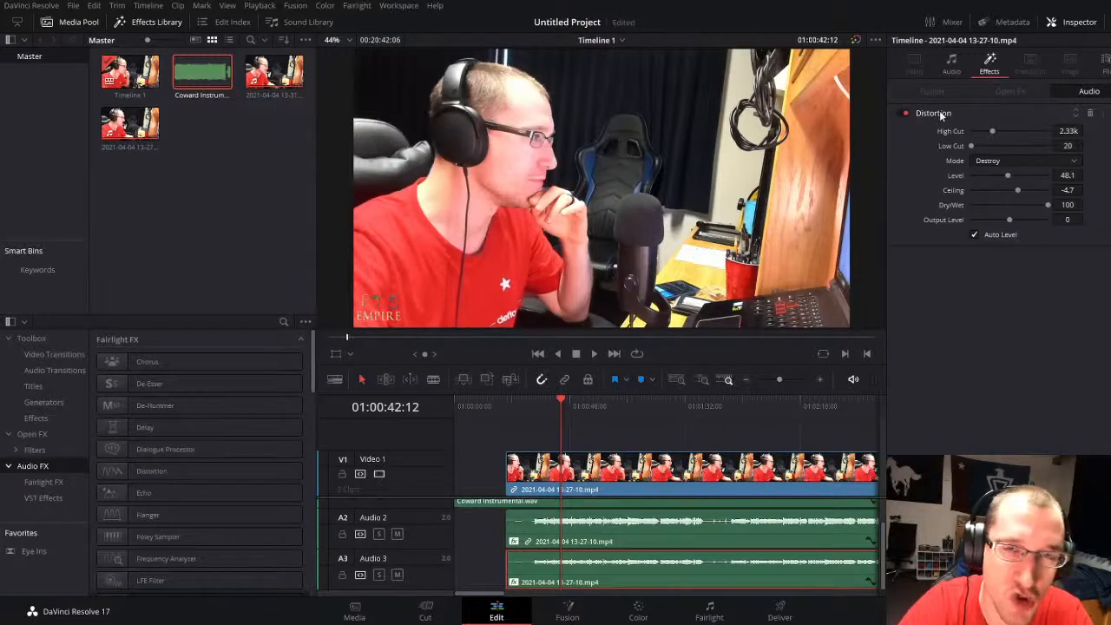
left_click(593, 544)
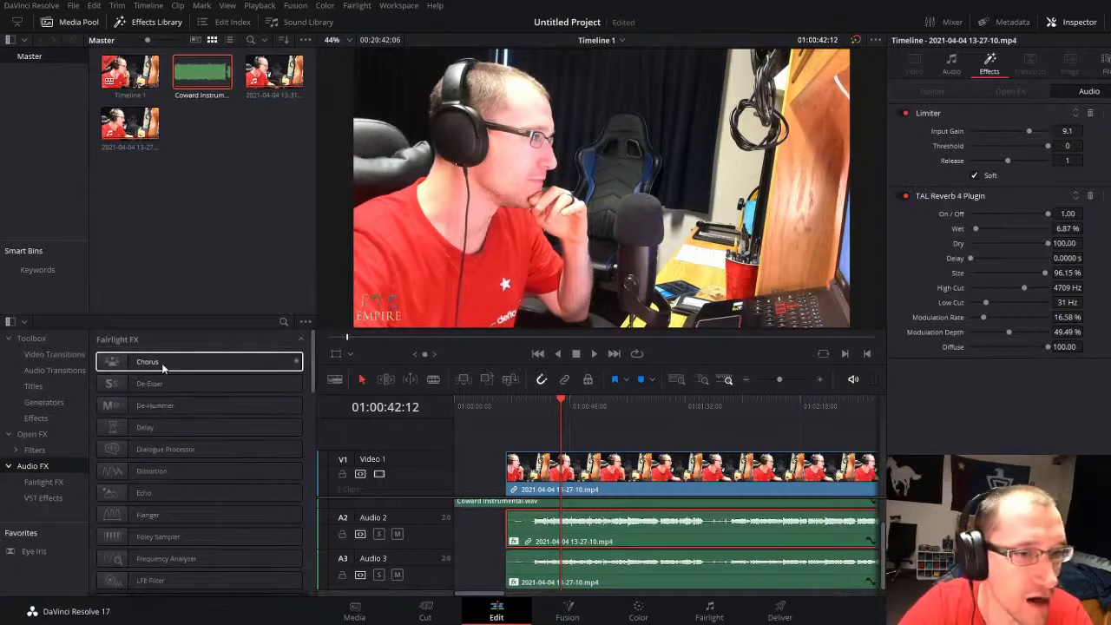
left_click_drag(166, 367, 593, 521)
key("space")
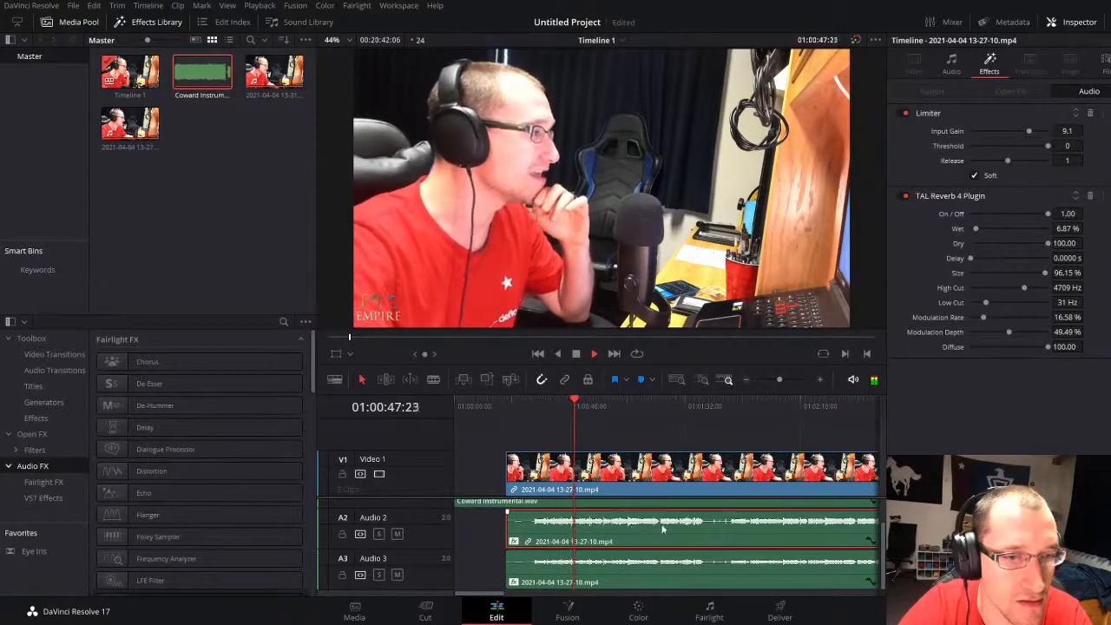
Step: Lower the Audio 3 vocal's clip volume and play it with the Audio 2 vocal and the instrumental
left_click_drag(630, 563, 632, 566)
key("space")
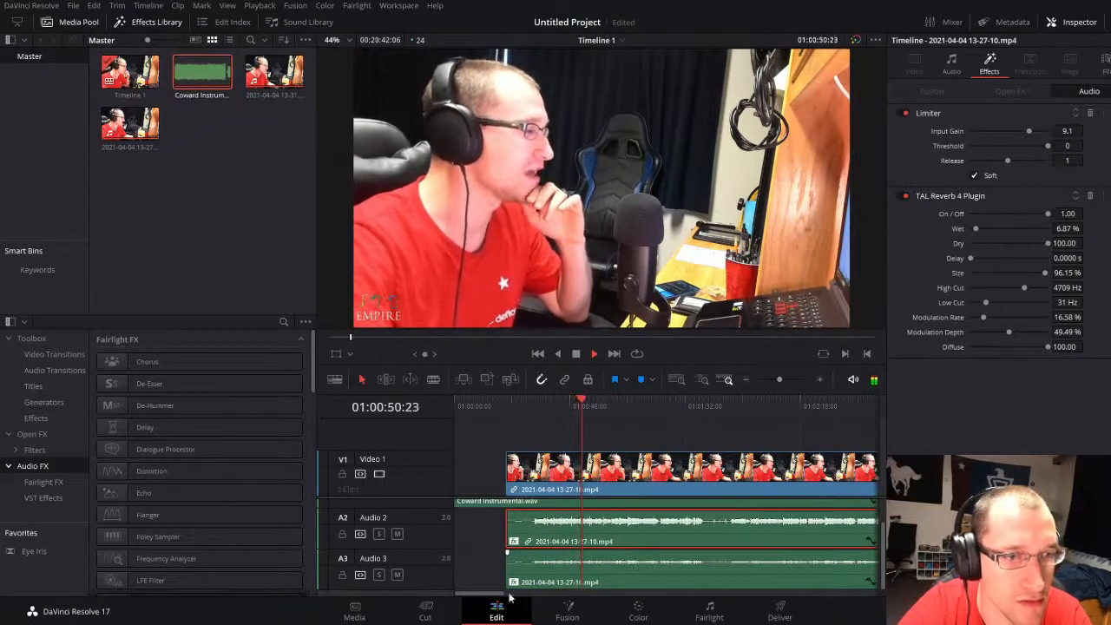
left_click(479, 569)
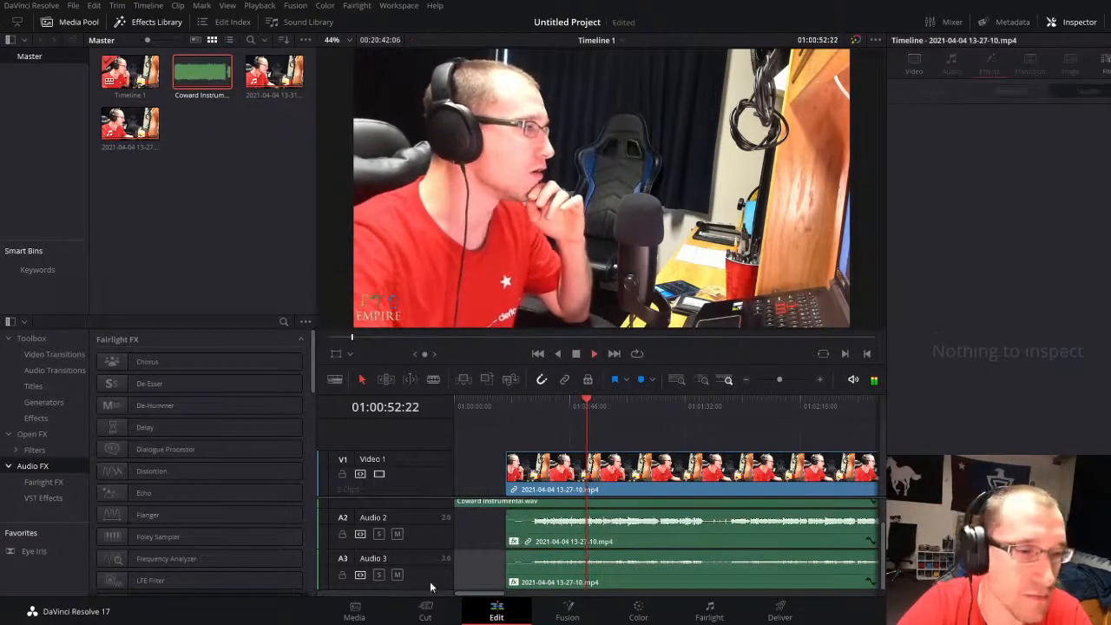
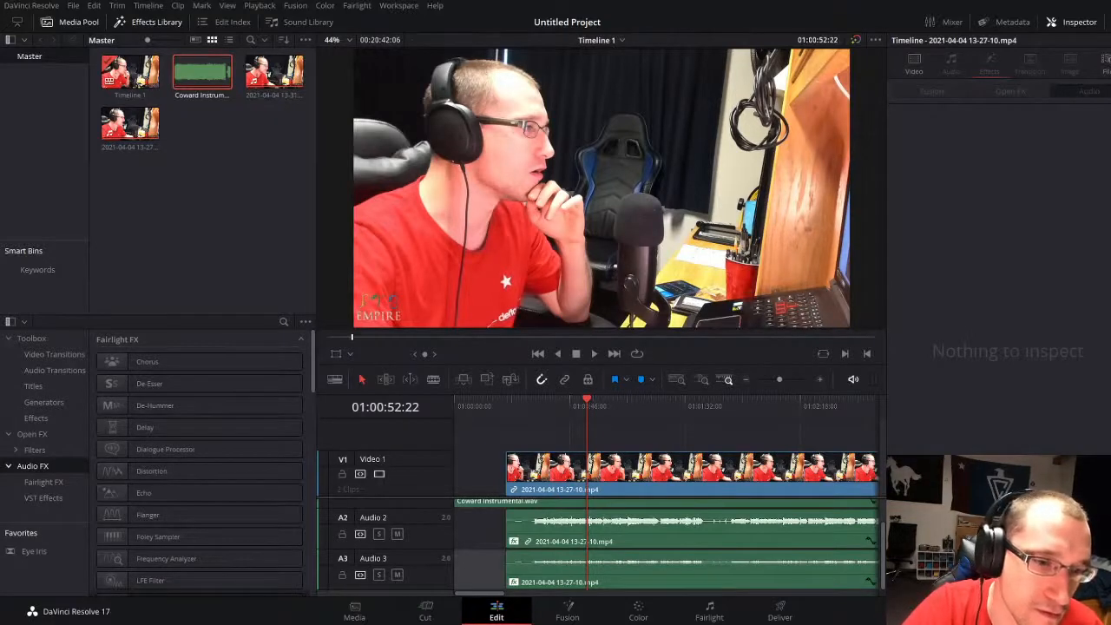
Step: Set the wet level of the Audio 2 vocal's TAL Reverb 4 Plugin to 10.62% and play the mix
left_click(206, 220)
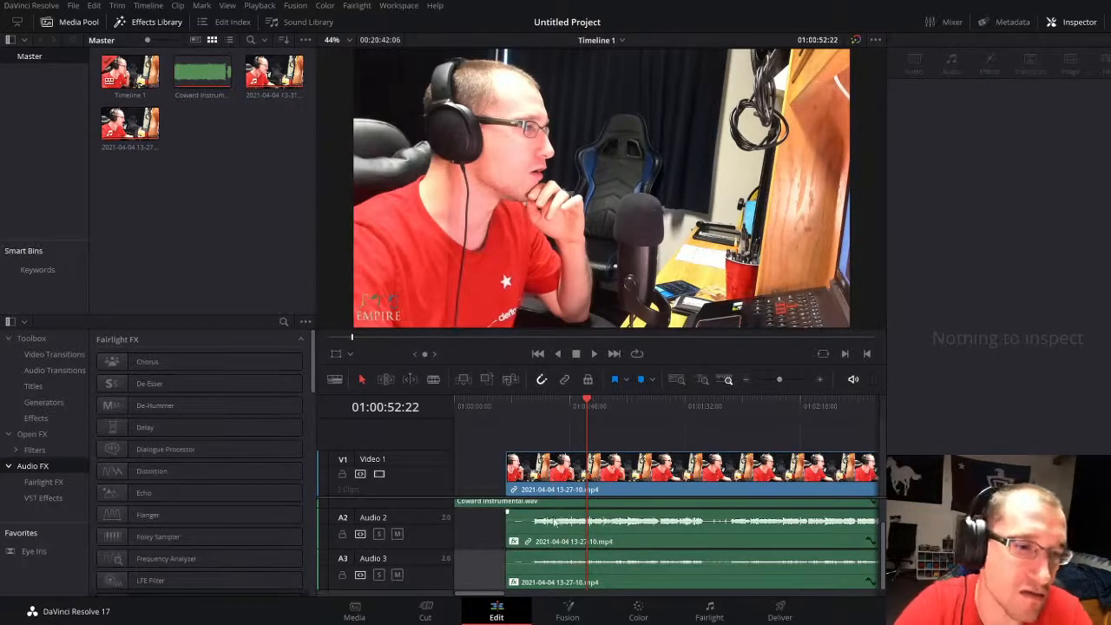
key("space")
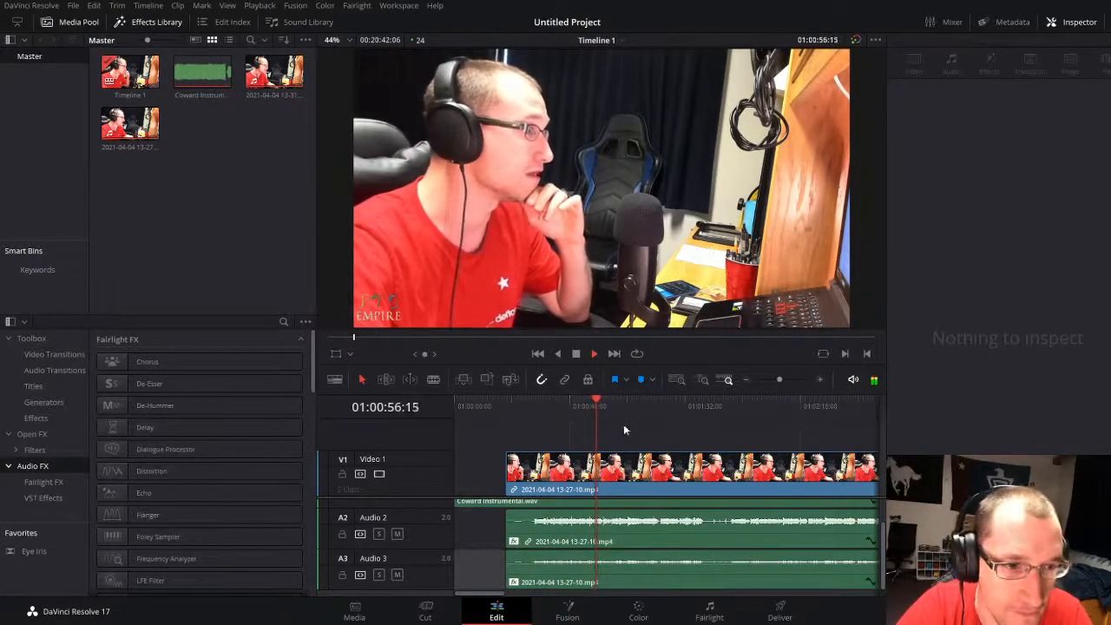
left_click(628, 537)
left_click(989, 66)
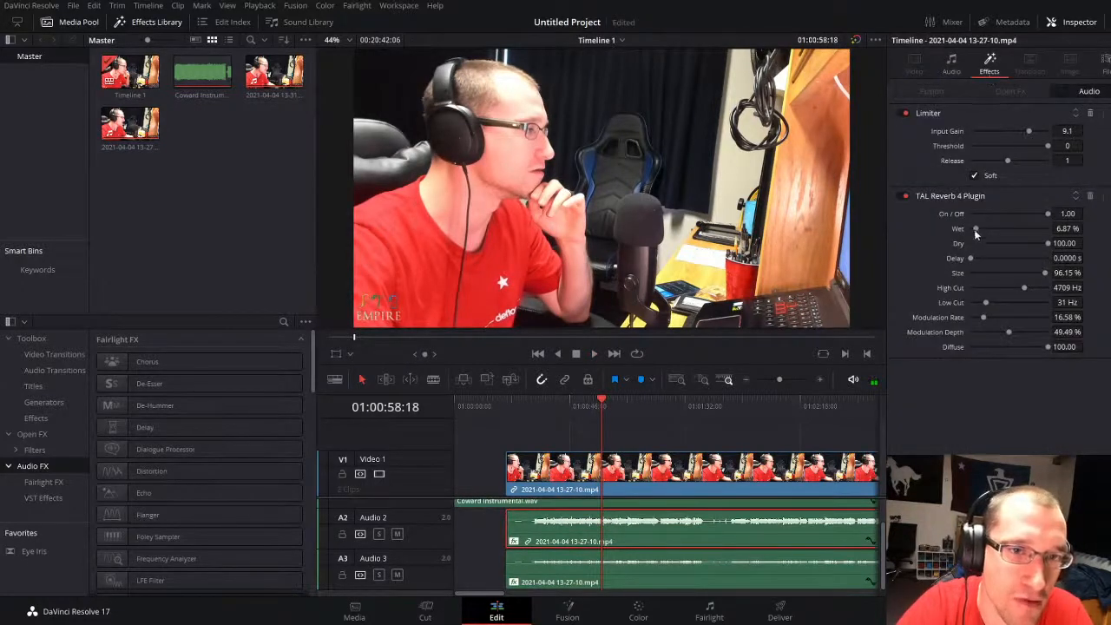
left_click_drag(1067, 230, 1086, 228)
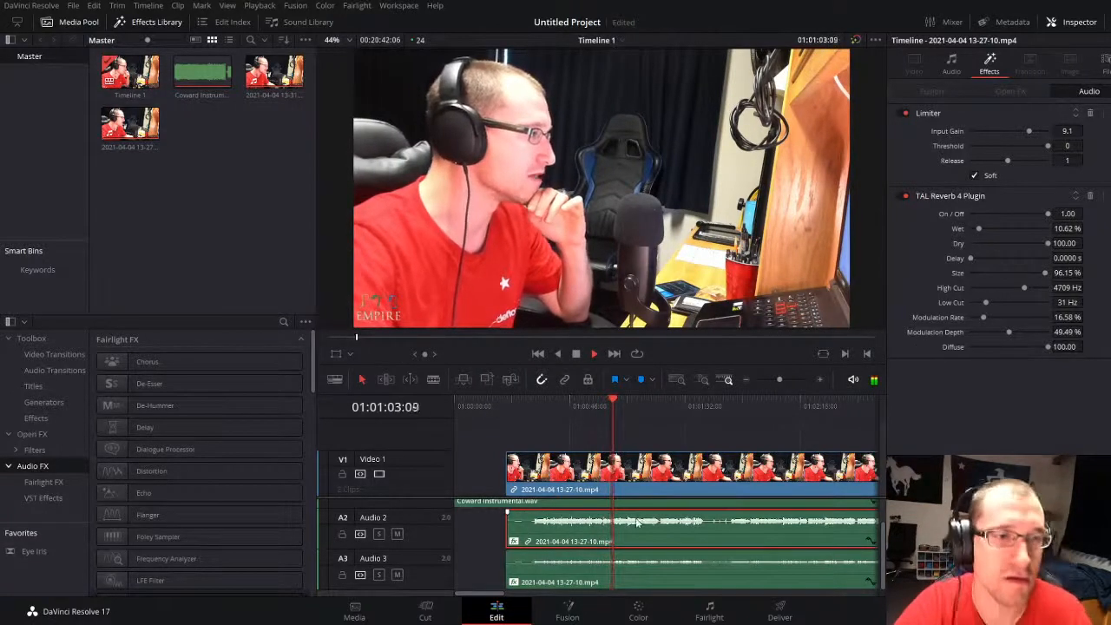
scroll(646, 524, "up", 2)
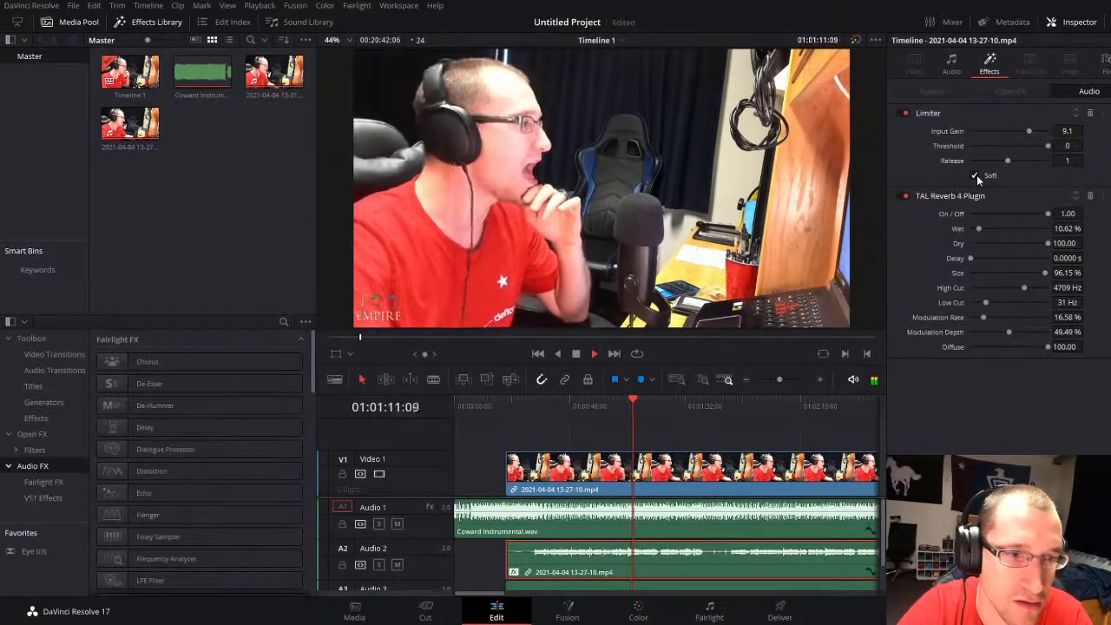
key("space")
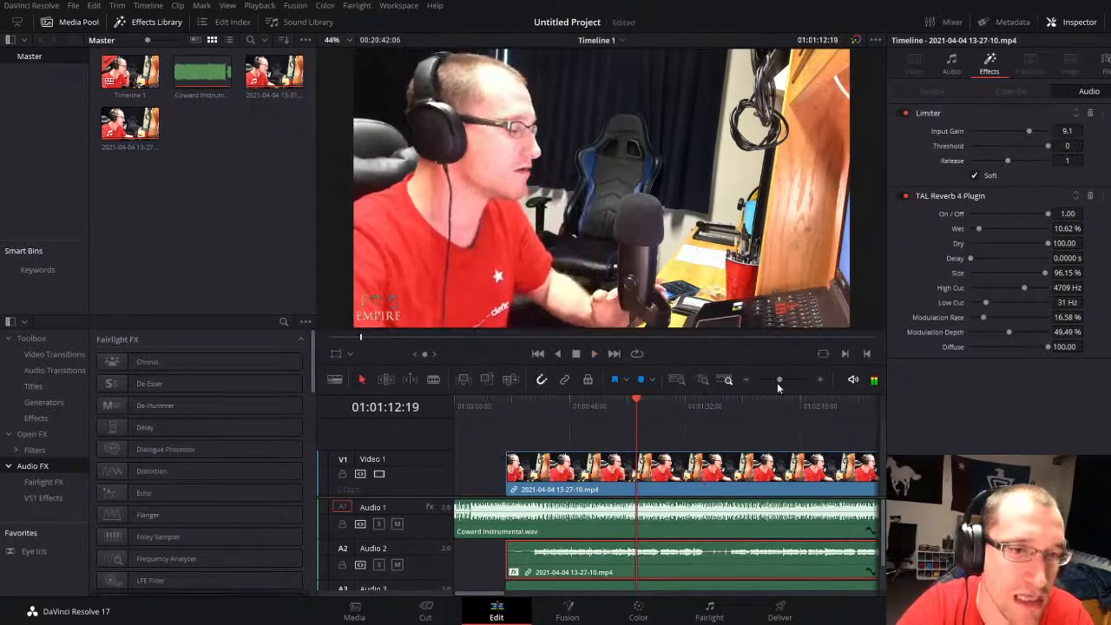
left_click_drag(777, 383, 767, 380)
left_click(698, 572)
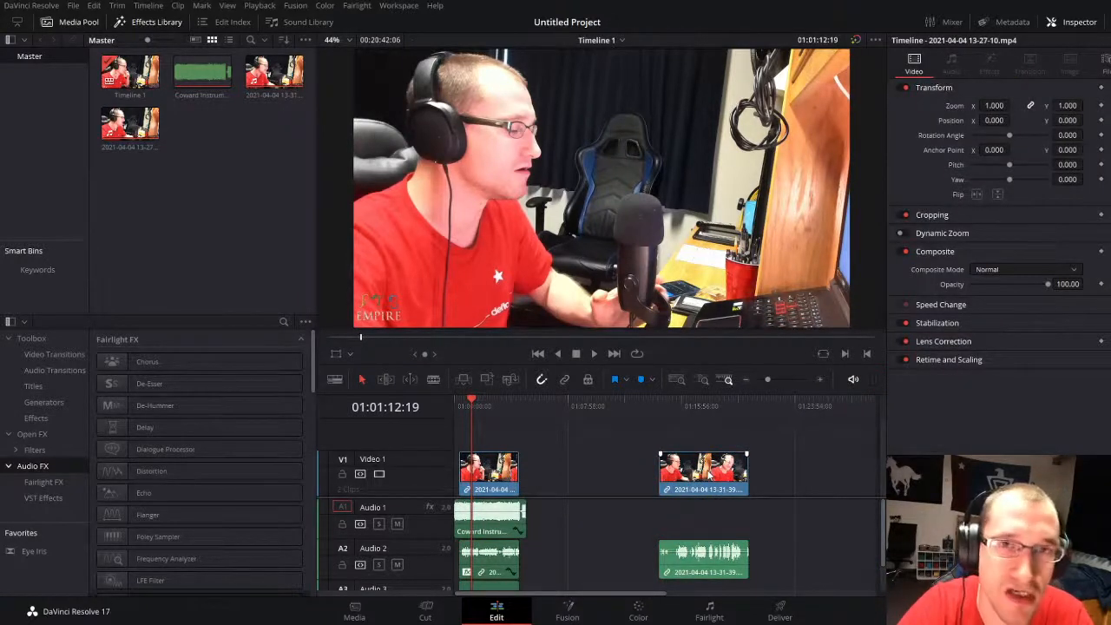
left_click_drag(709, 475, 467, 431)
left_click_drag(699, 565, 568, 602)
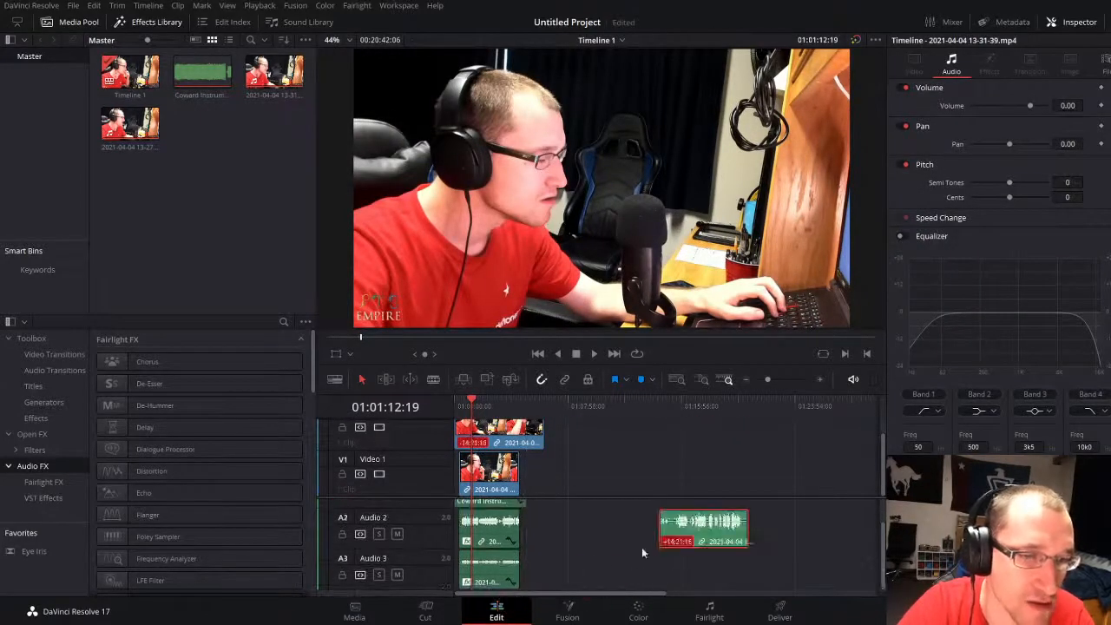
left_click_drag(679, 541, 485, 586)
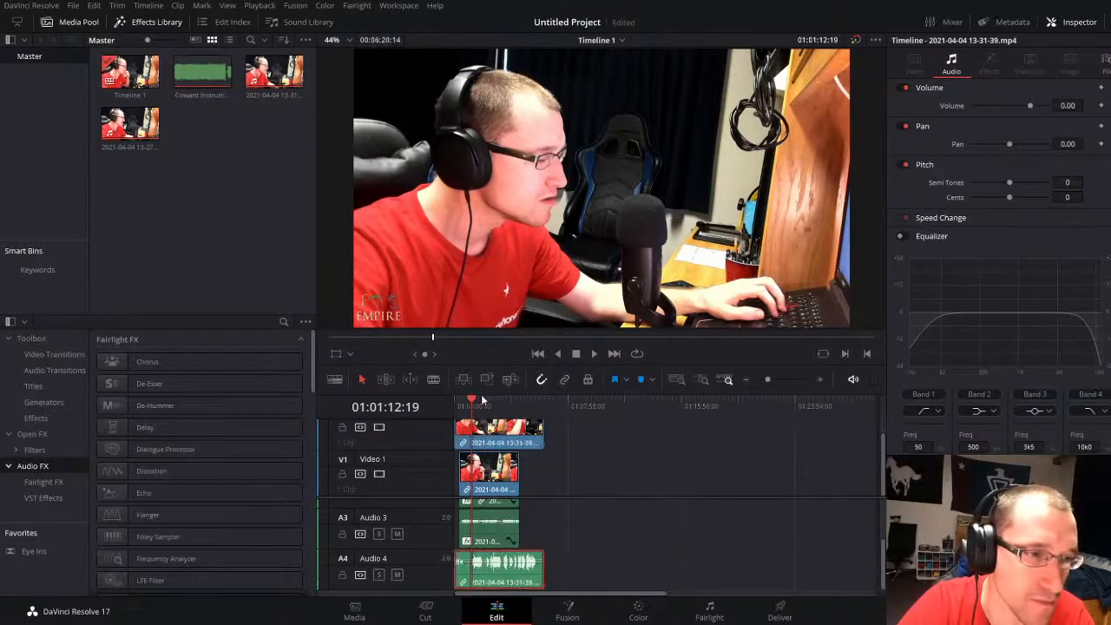
Step: Play and scrub the Audio 4 take around 01:01:13 to locate where its vocals begin
left_click_drag(472, 412, 455, 413)
left_click_drag(768, 379, 779, 377)
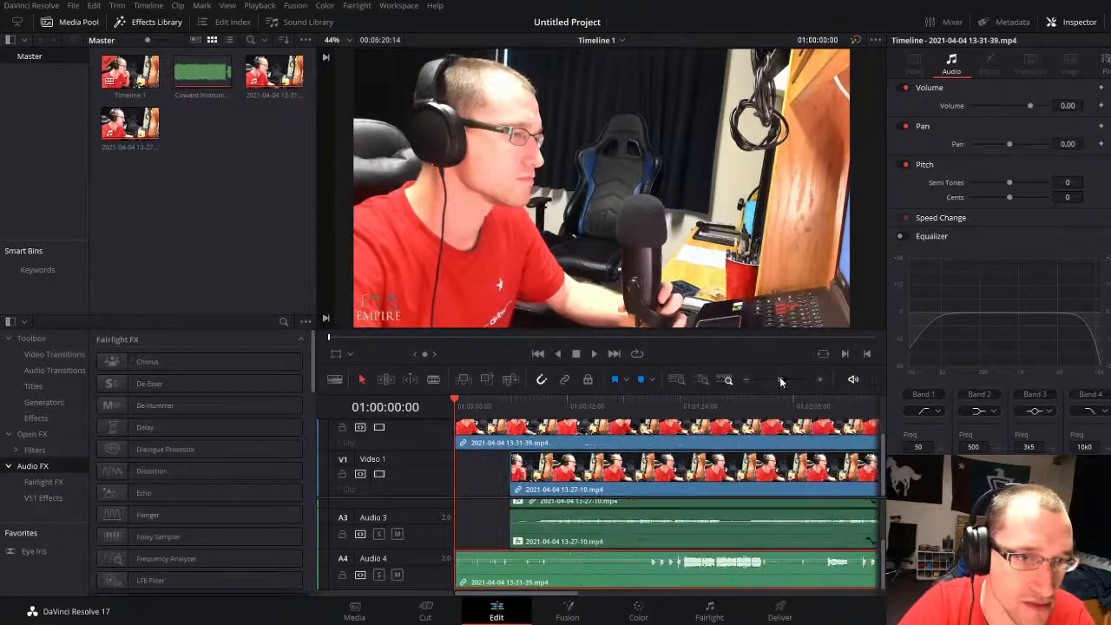
left_click_drag(673, 411, 647, 412)
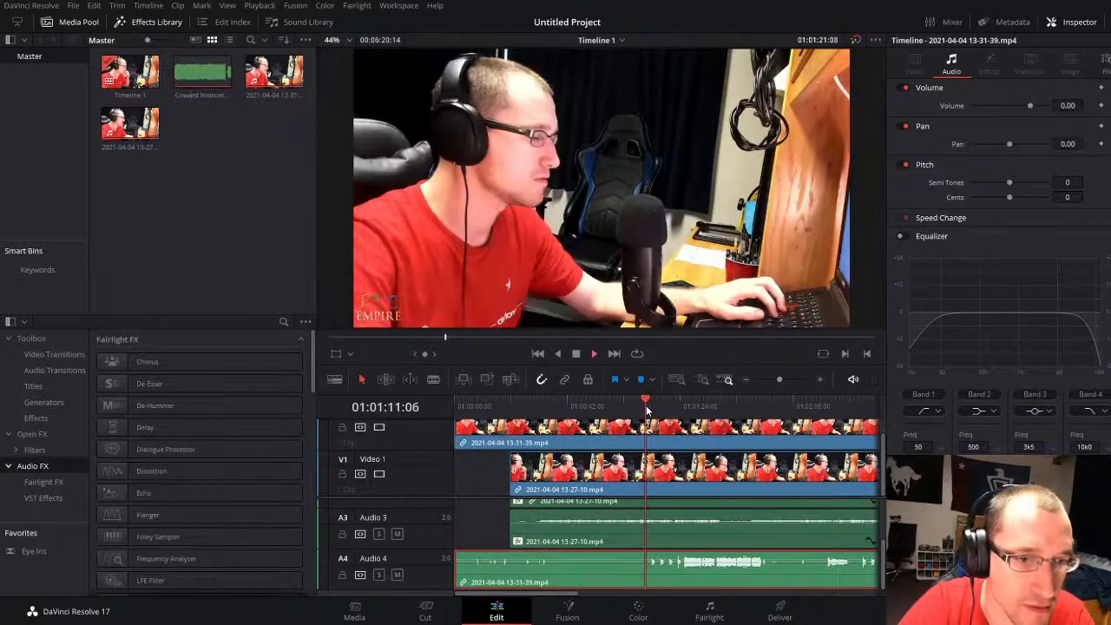
key("space")
left_click_drag(781, 379, 786, 379)
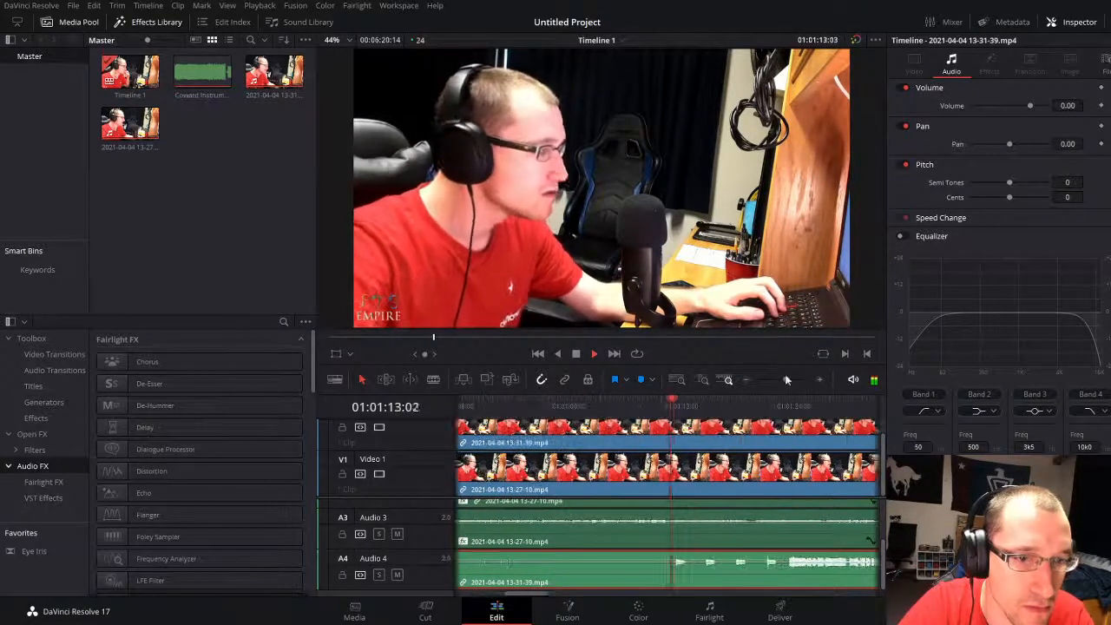
key("space")
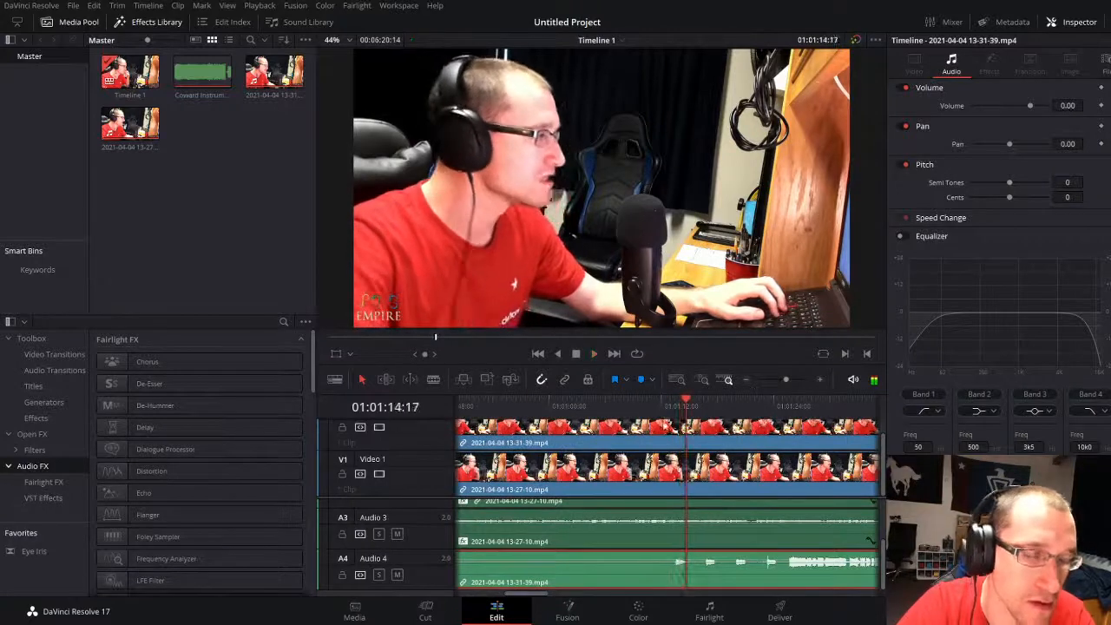
left_click(668, 411)
left_click_drag(667, 412, 674, 411)
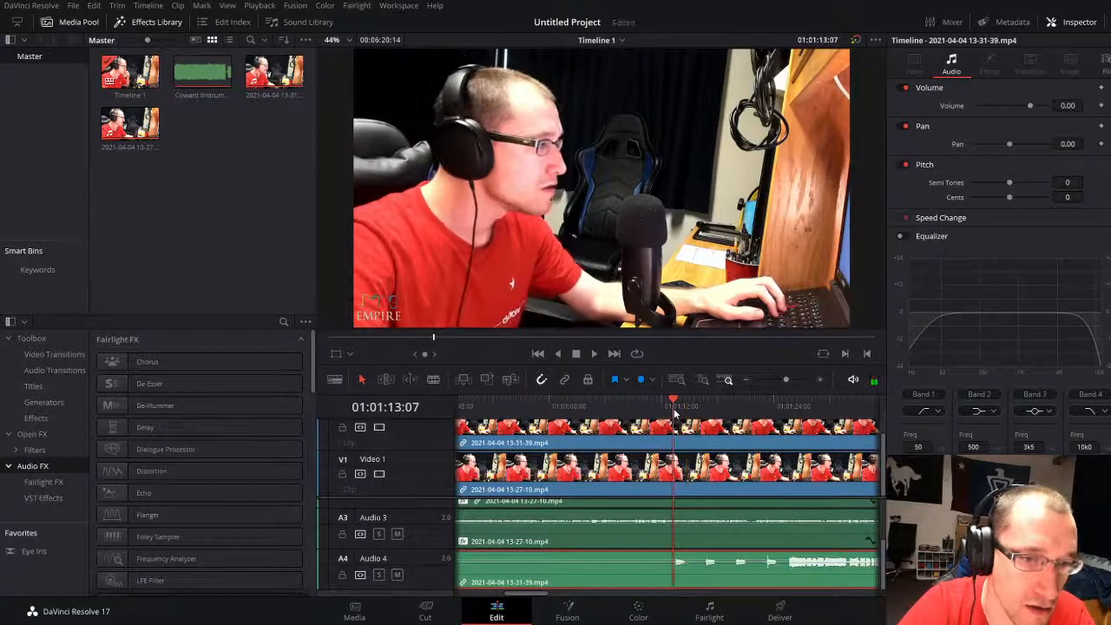
Step: Split the second take at 01:01:13:09 and delete the section before the cut
left_click(773, 379)
left_click(583, 410)
left_click(564, 442)
left_click(509, 408)
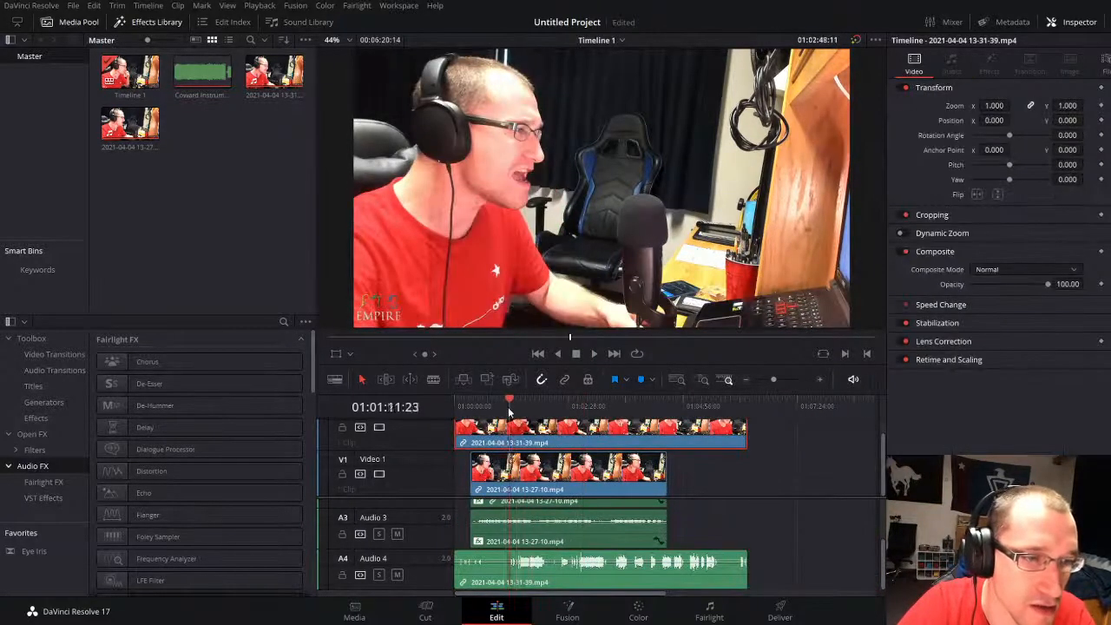
left_click_drag(510, 411, 513, 412)
left_click_drag(774, 380, 786, 379)
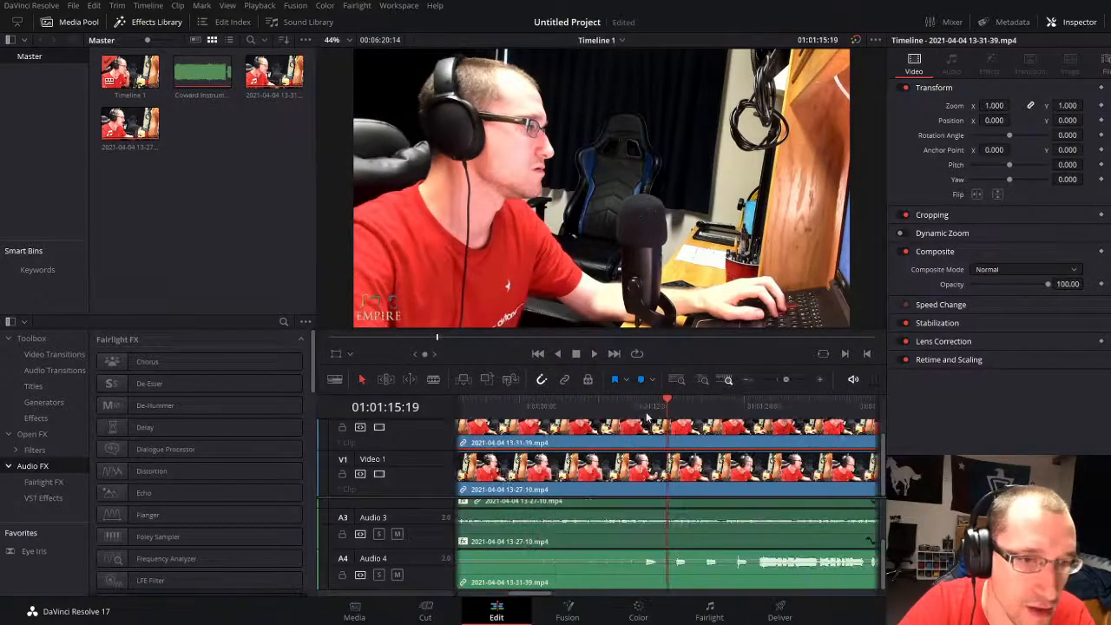
left_click_drag(646, 411, 647, 406)
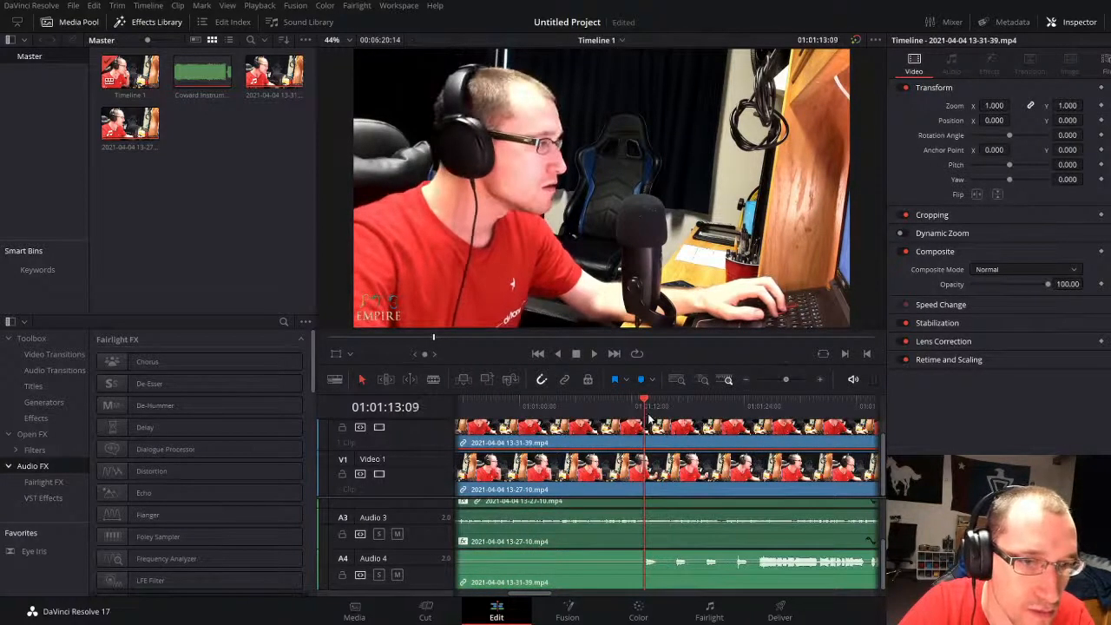
key("ctrl+b")
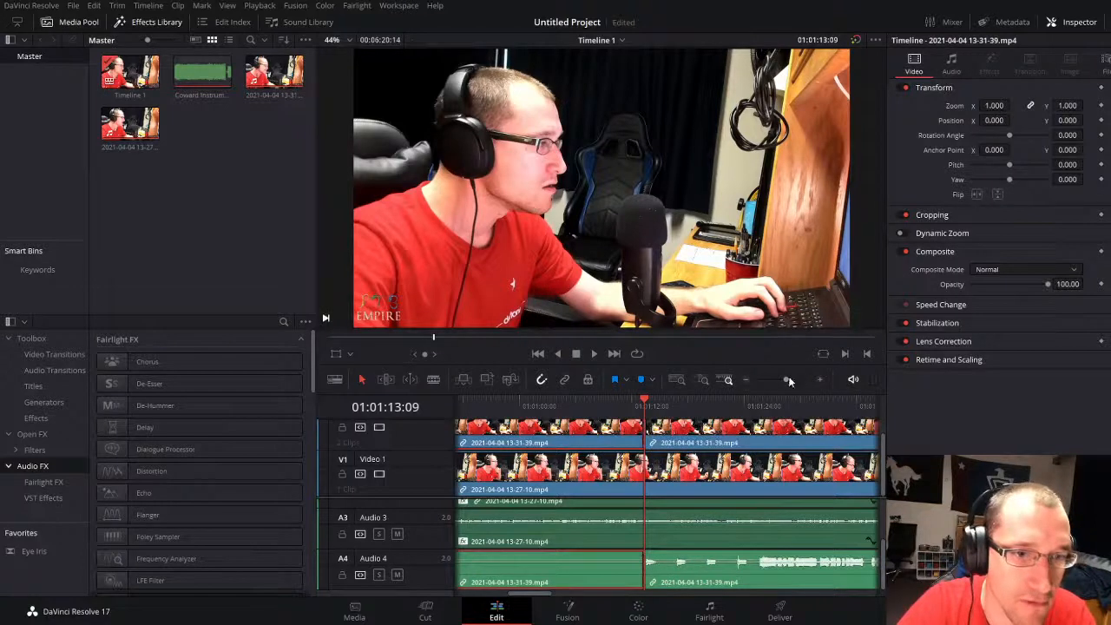
left_click_drag(788, 379, 778, 379)
key("Delete")
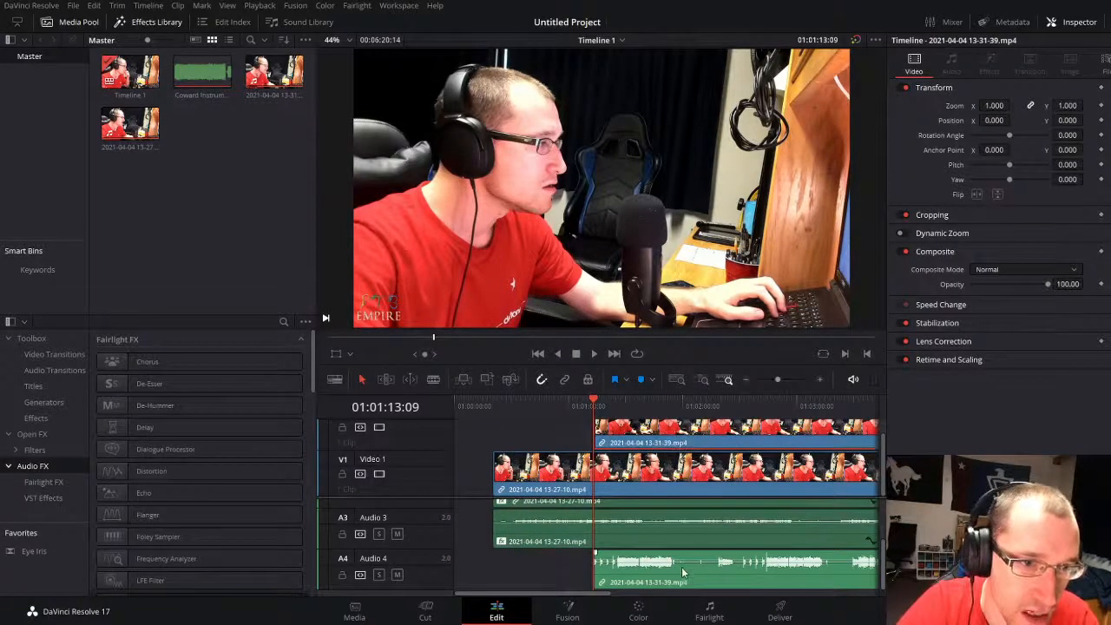
Step: Move the trimmed second take earlier so it starts at about 01:00:45, and play from there
left_click_drag(681, 436, 626, 435)
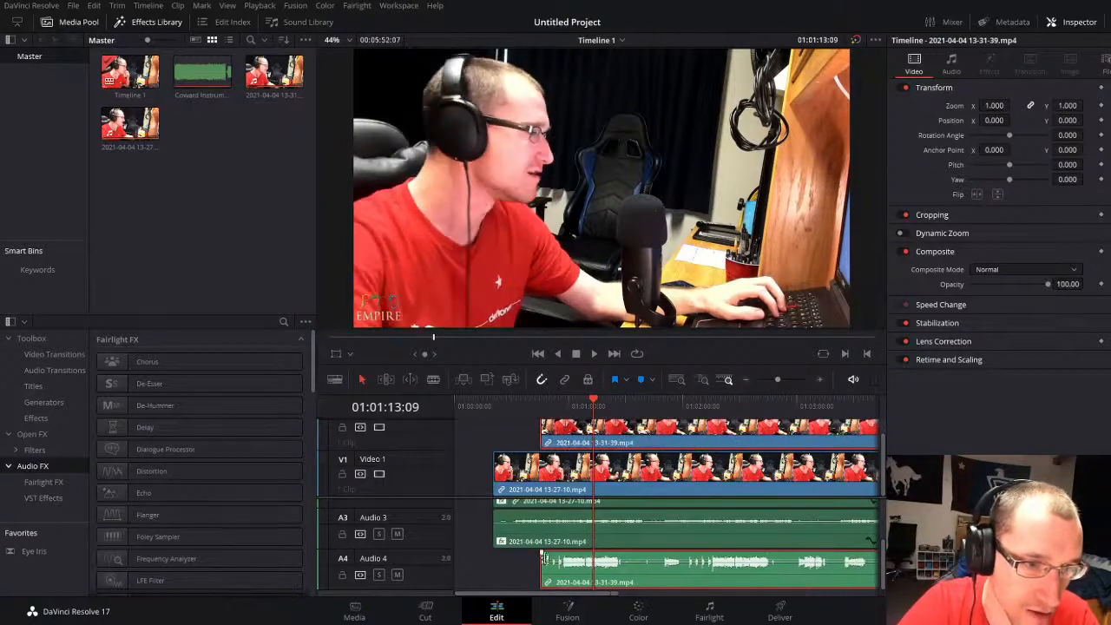
left_click(545, 407)
left_click_drag(777, 379, 787, 379)
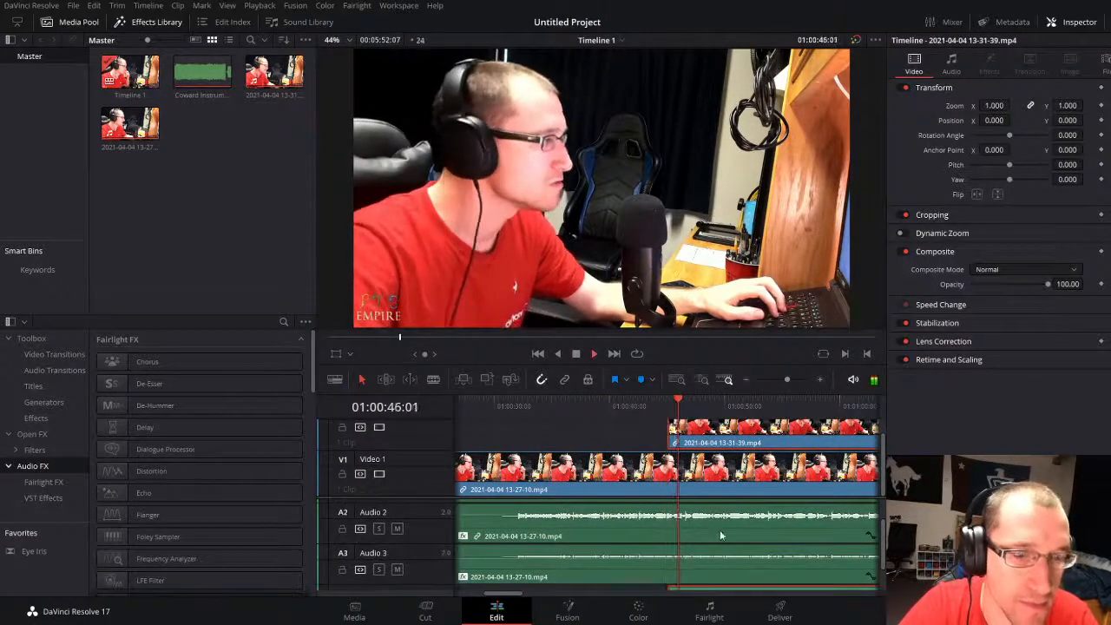
Step: Disable the second take and play the remaining tracks up to 01:00:58:00
key("d")
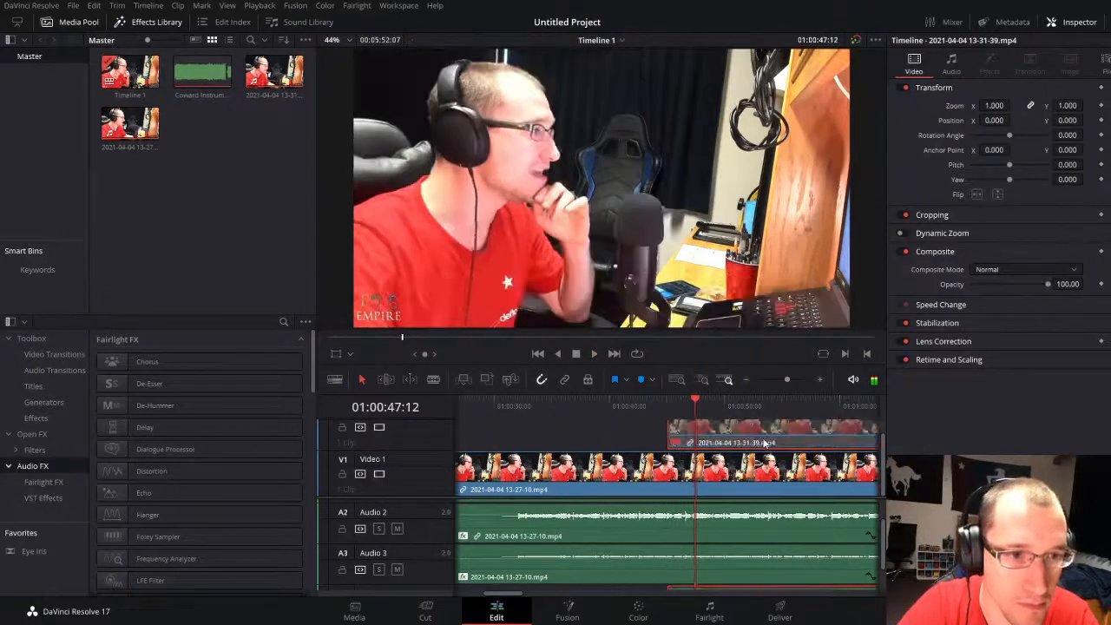
scroll(762, 544, "down", 2)
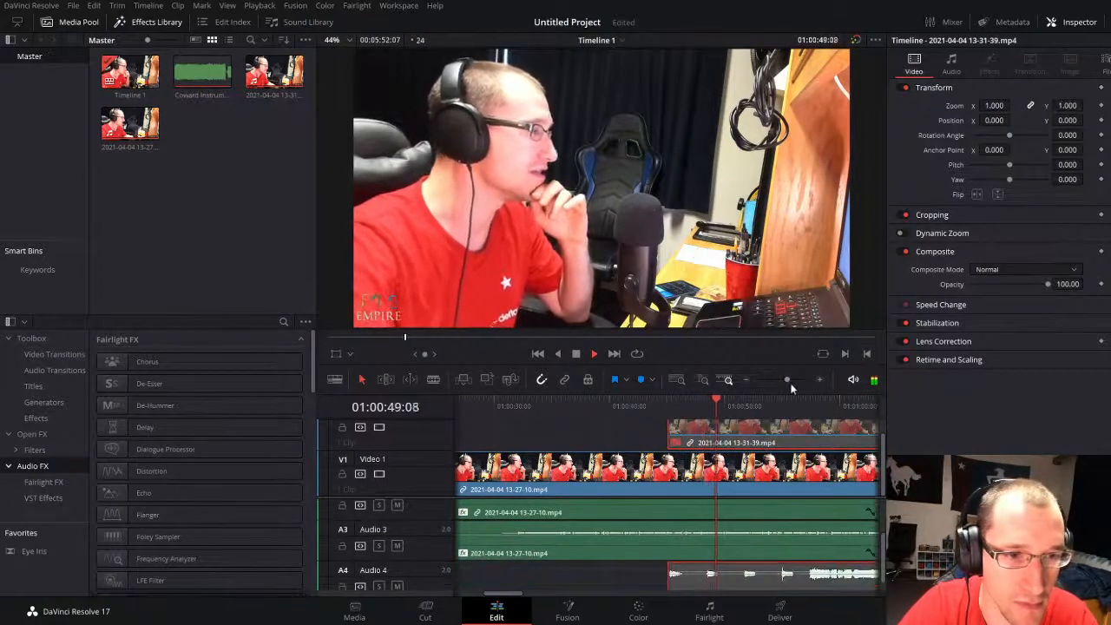
left_click_drag(786, 379, 794, 379)
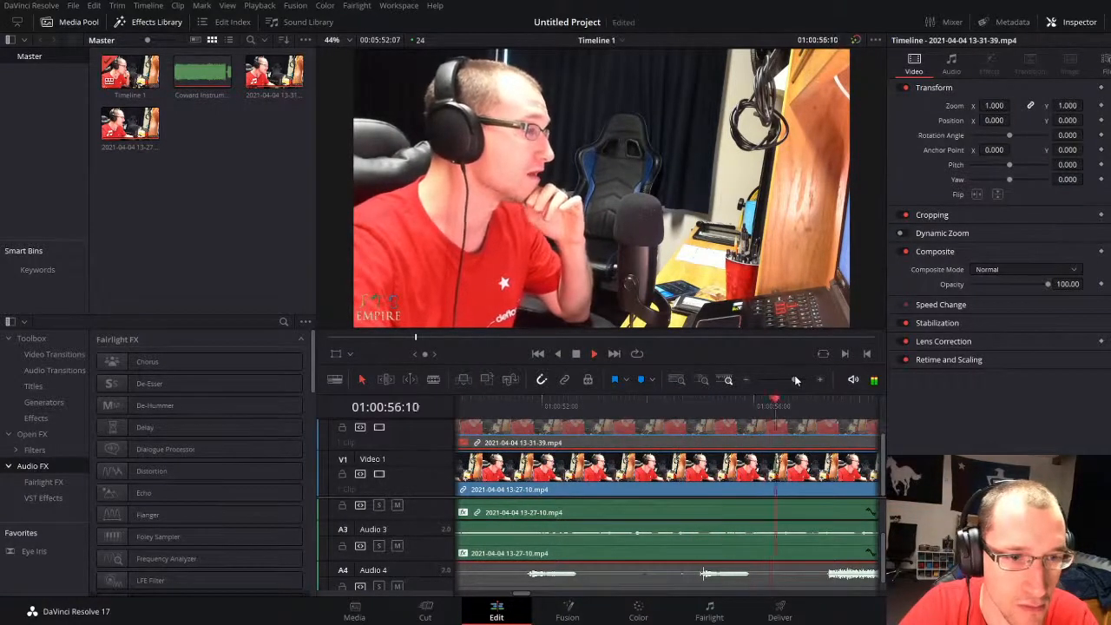
key("space")
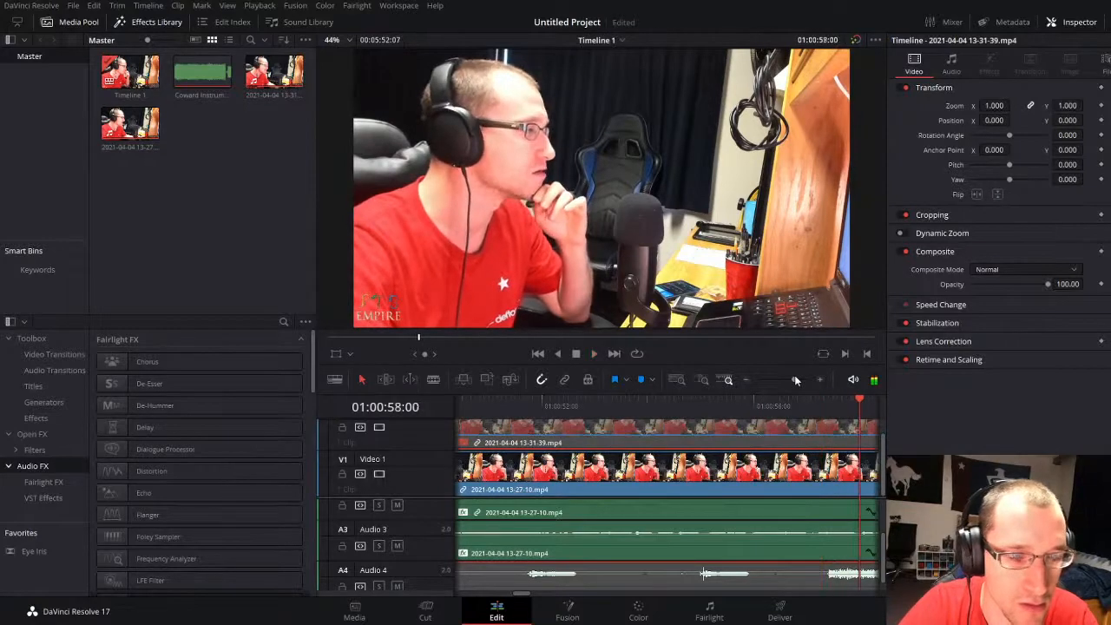
Step: Split the Audio 2 and Audio 3 vocals at 01:00:58:00 and 01:00:58:07, and select both short pieces between the cuts
left_click_drag(794, 379, 798, 379)
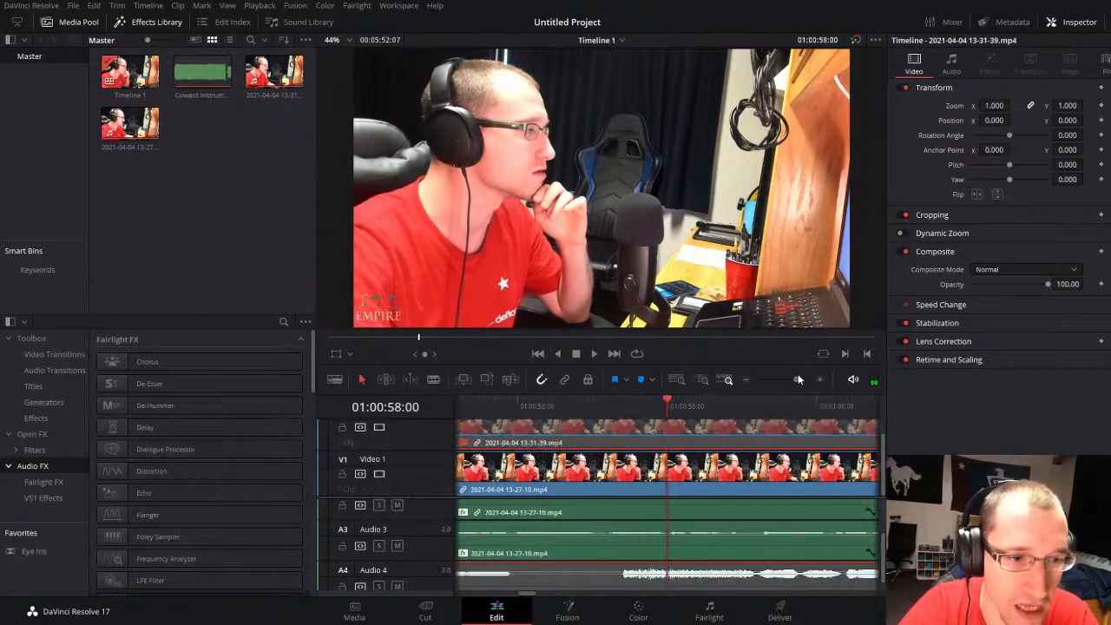
left_click(688, 548)
key("ctrl+b")
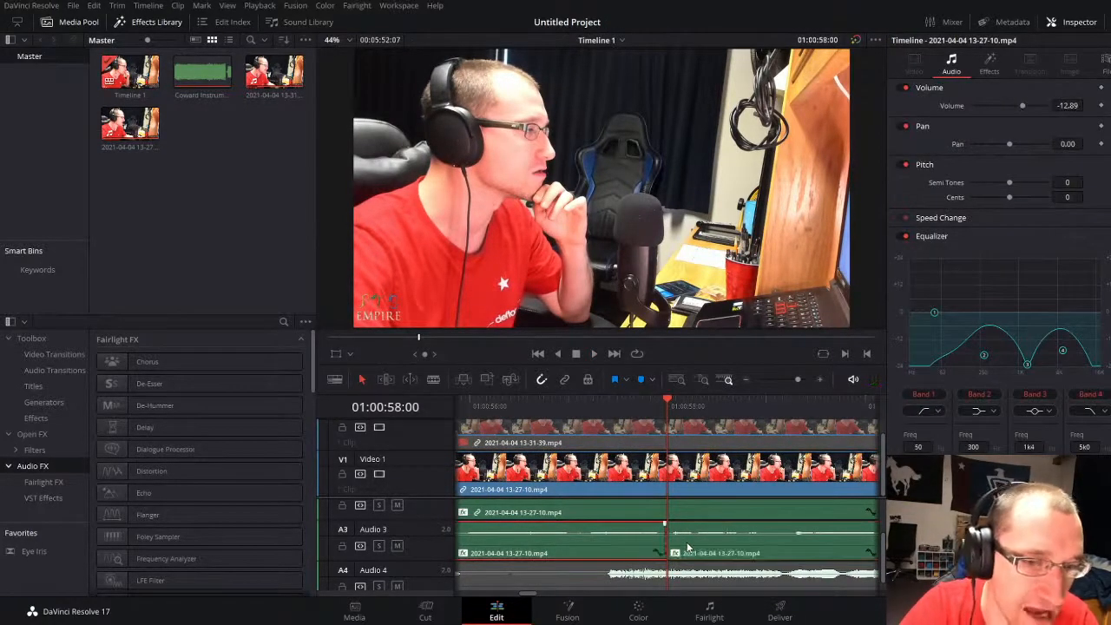
left_click(697, 408)
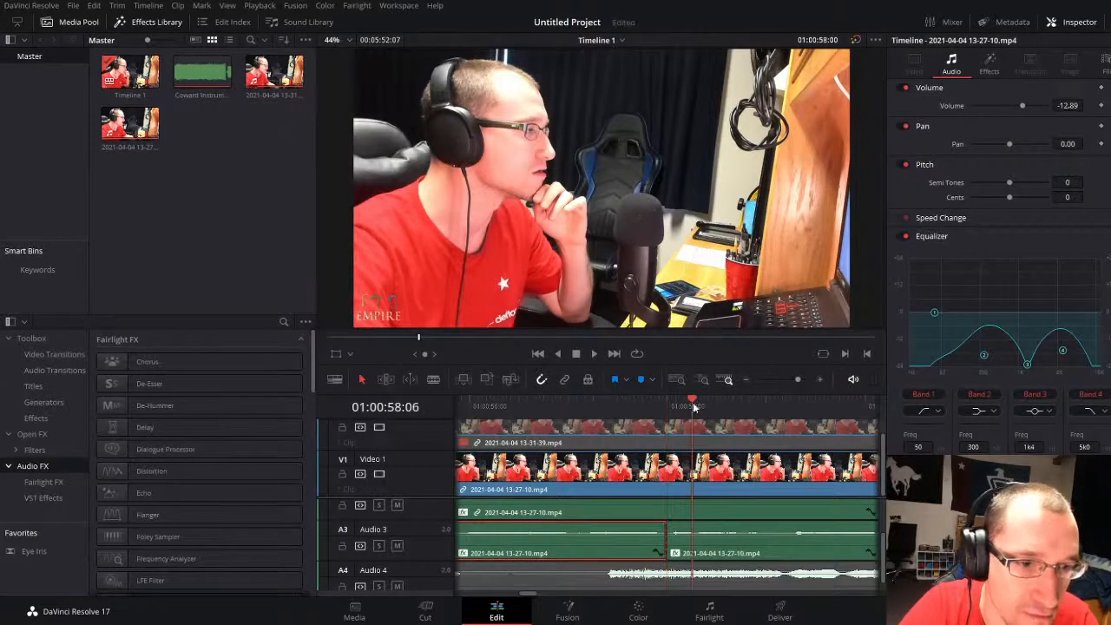
left_click(705, 543)
left_click(710, 511, "ctrl")
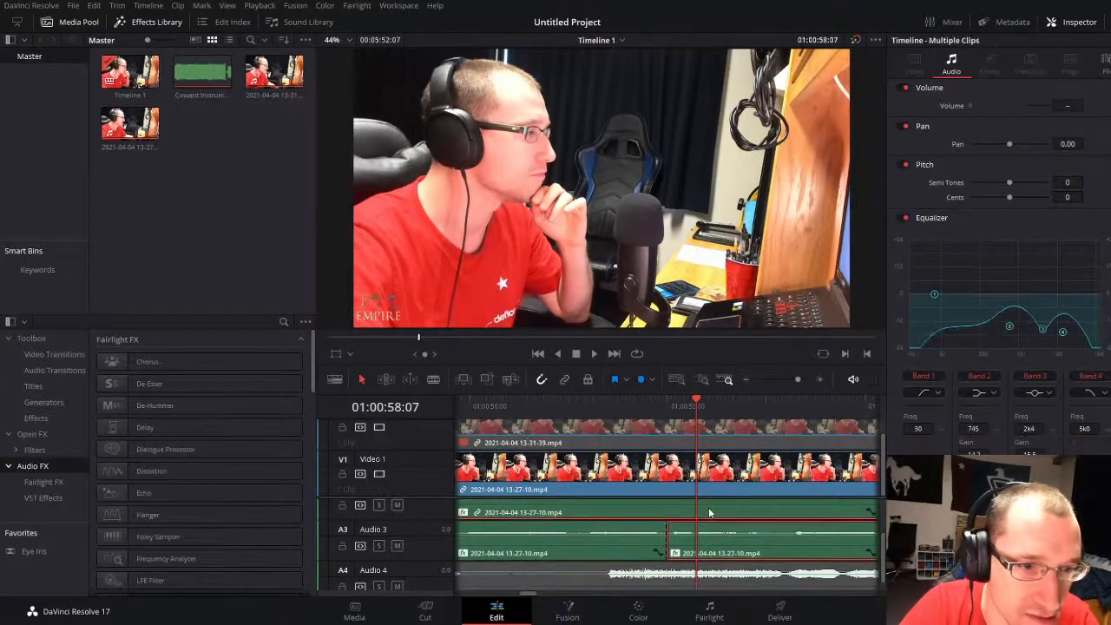
key("ctrl+b")
scroll(710, 520, "up", 1)
left_click(671, 410)
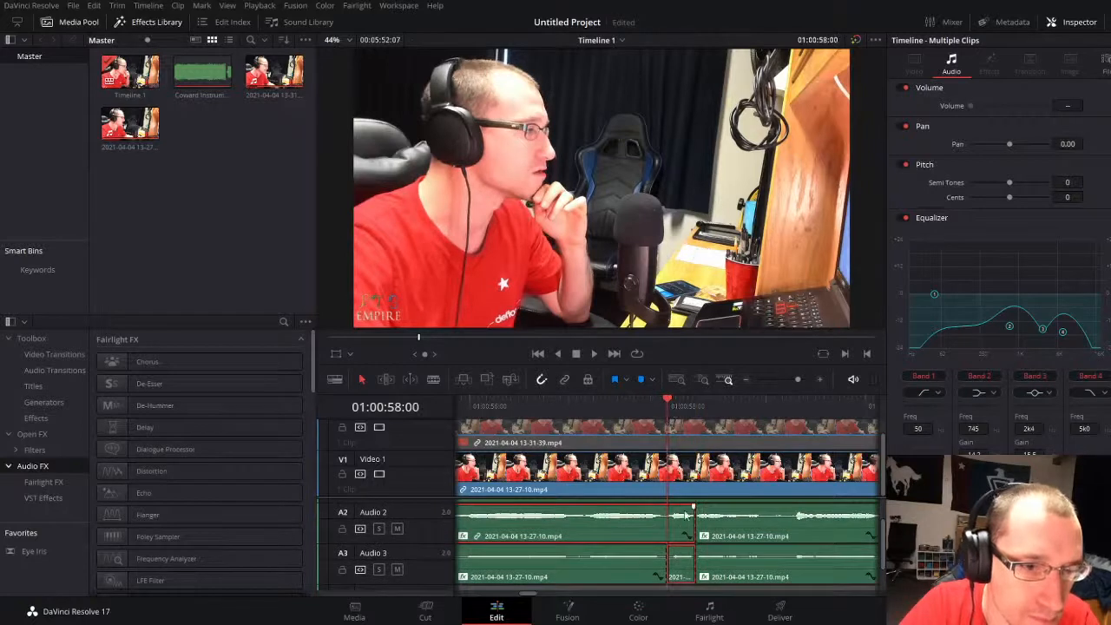
left_click(681, 529)
left_click(680, 577, "ctrl")
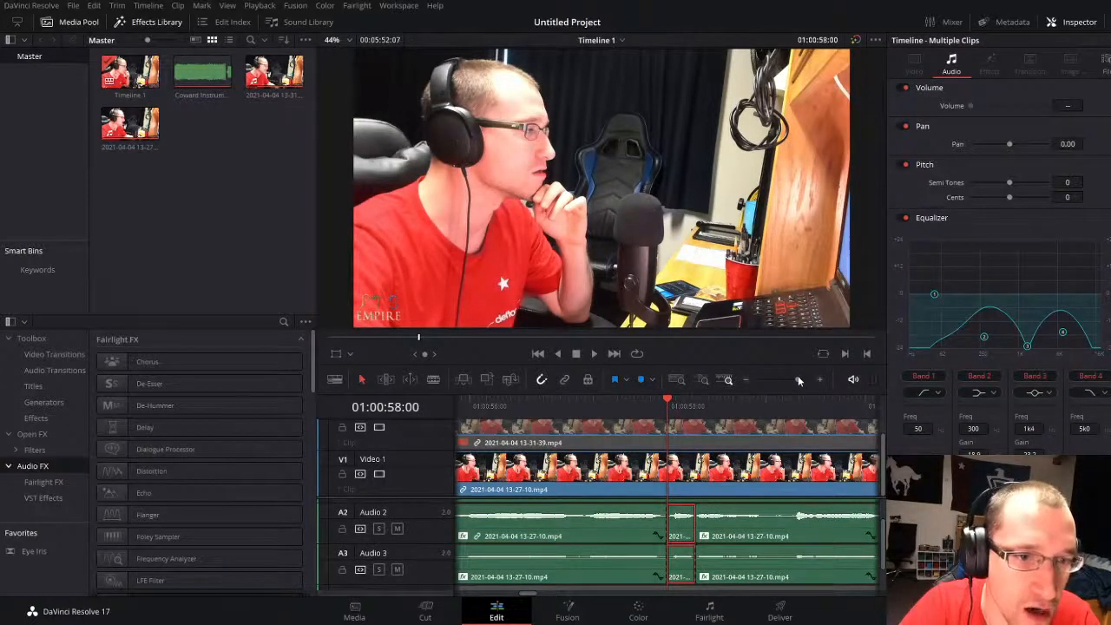
Step: Paste copies of both short vocal pieces at about 01:06:21 and move them onto Audio 5 and the track below, near 01:03:59
left_click_drag(798, 379, 773, 379)
scroll(606, 576, "down", 2)
left_click(748, 408)
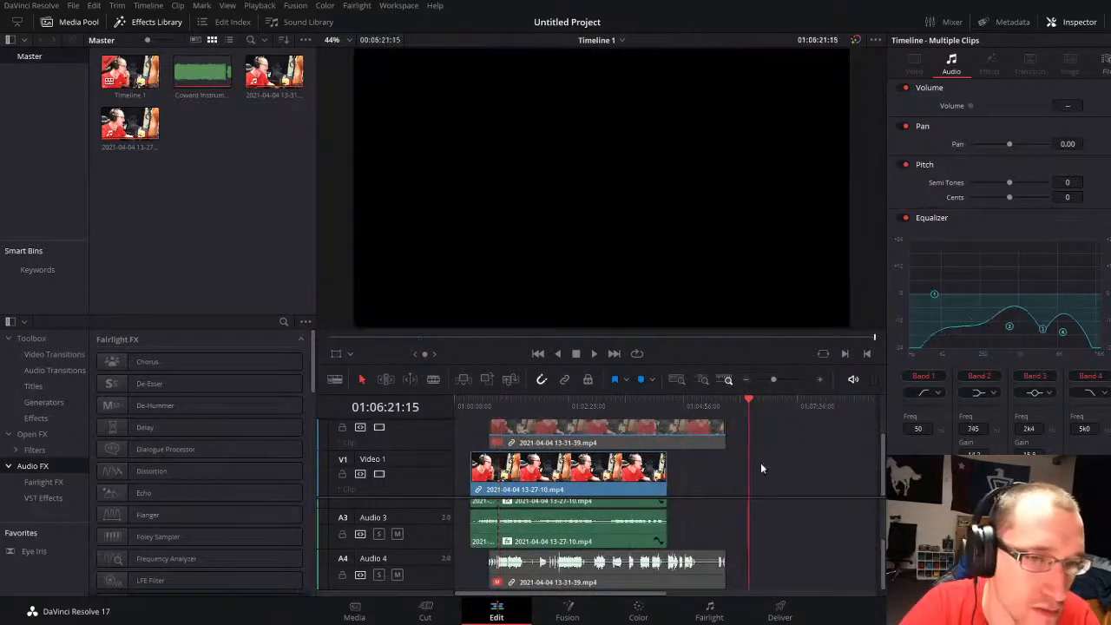
left_click_drag(773, 379, 794, 381)
left_click_drag(660, 528, 544, 491)
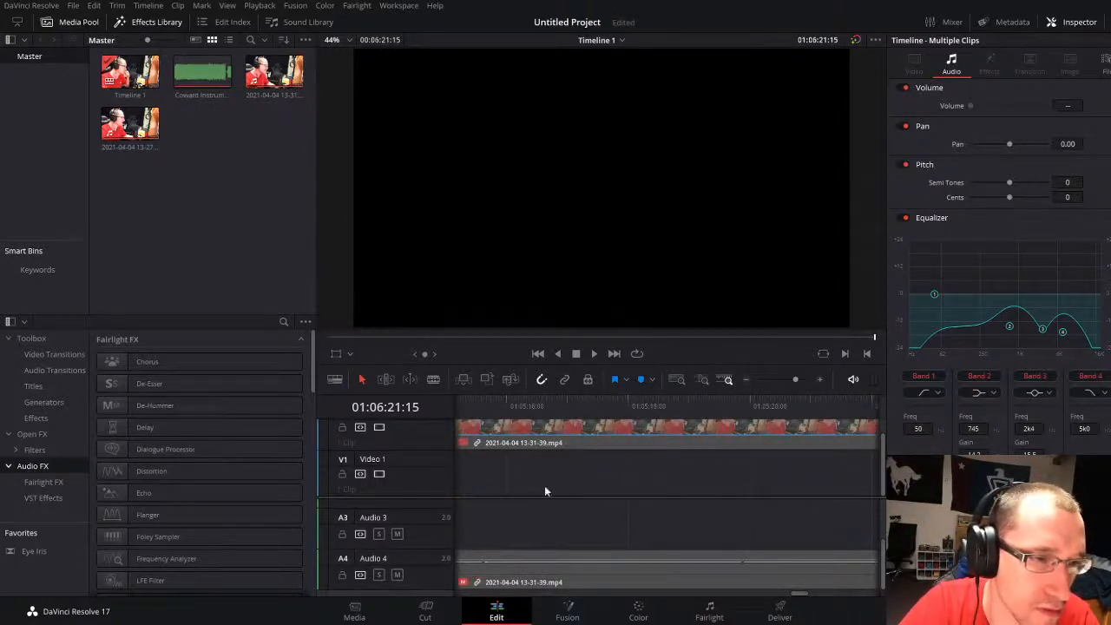
left_click_drag(796, 381, 791, 380)
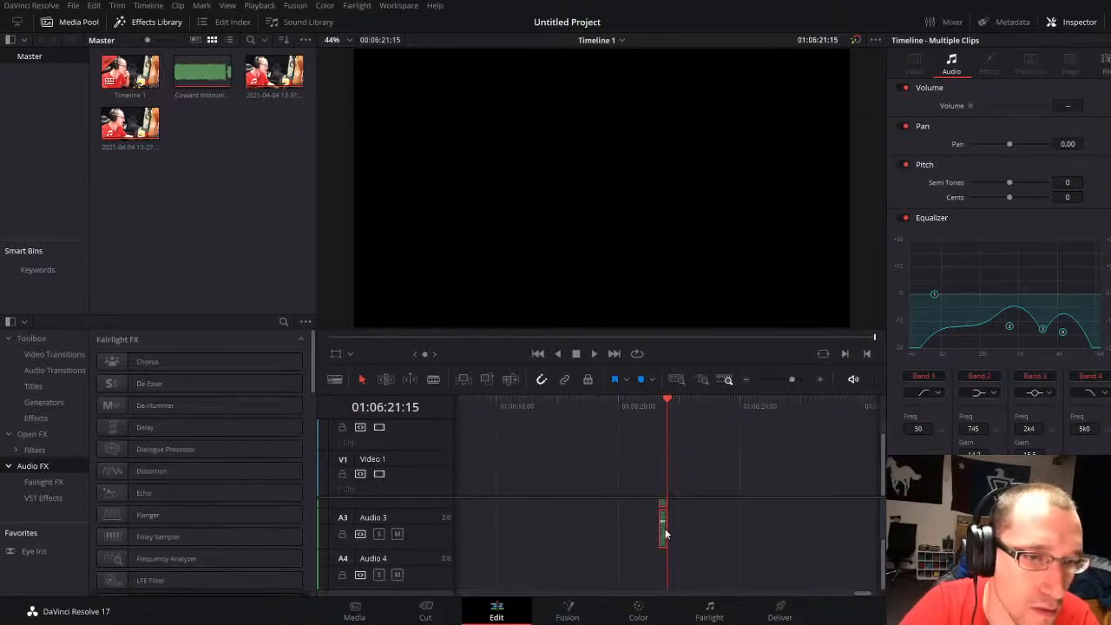
left_click_drag(666, 534, 460, 589)
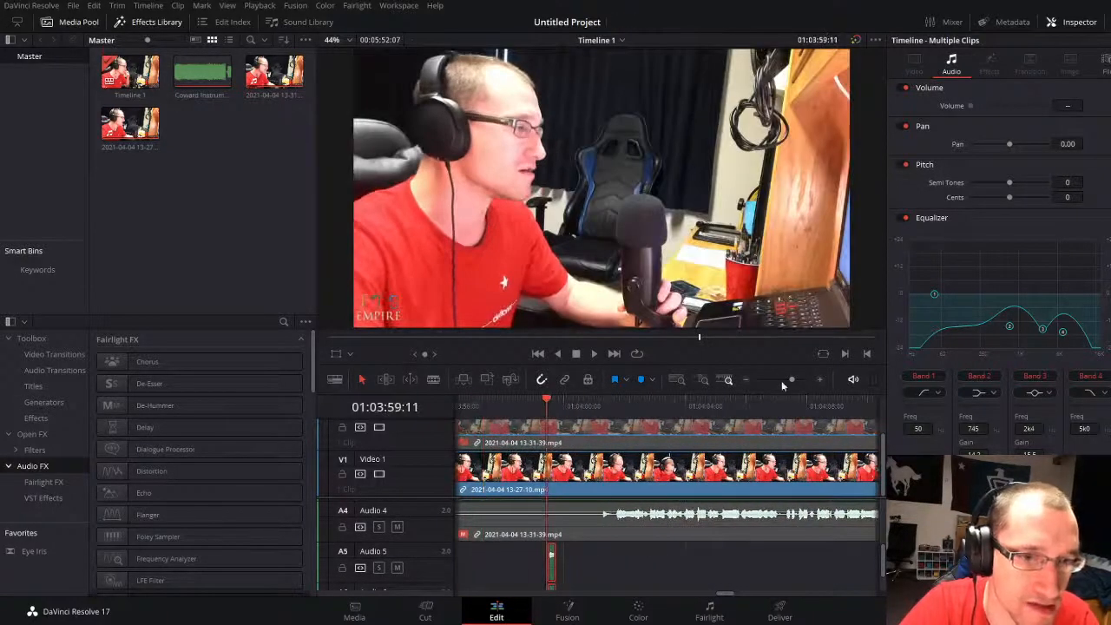
Step: Move both short vocal copies on Audio 5 and Audio 6 earlier to about 01:00:26:12
left_click_drag(789, 379, 792, 379)
left_click_drag(671, 575, 560, 556)
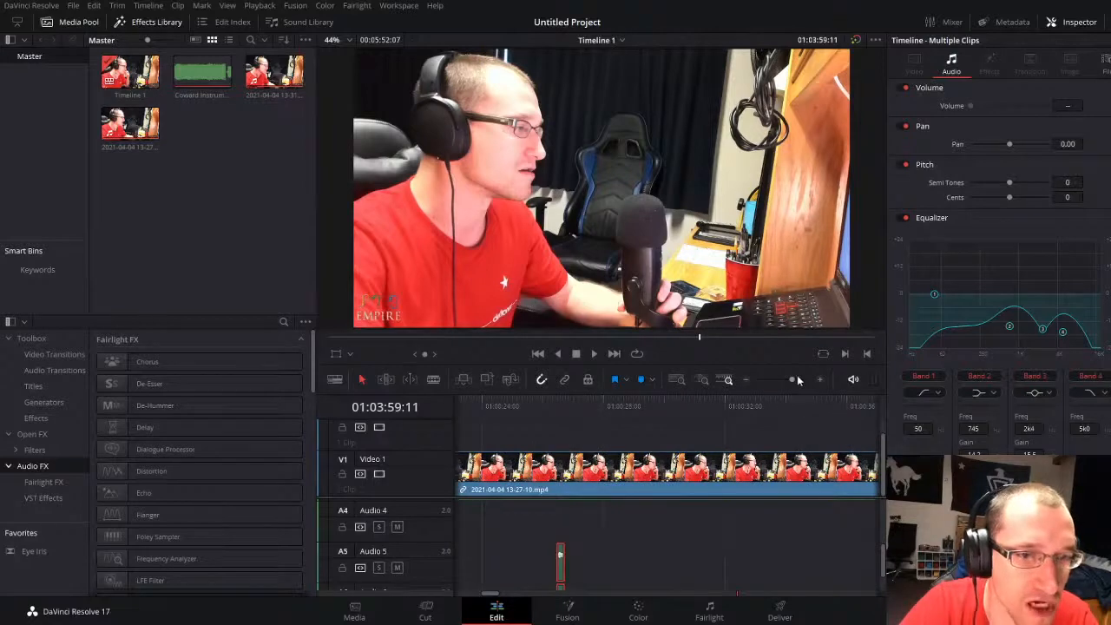
left_click_drag(794, 375, 772, 376)
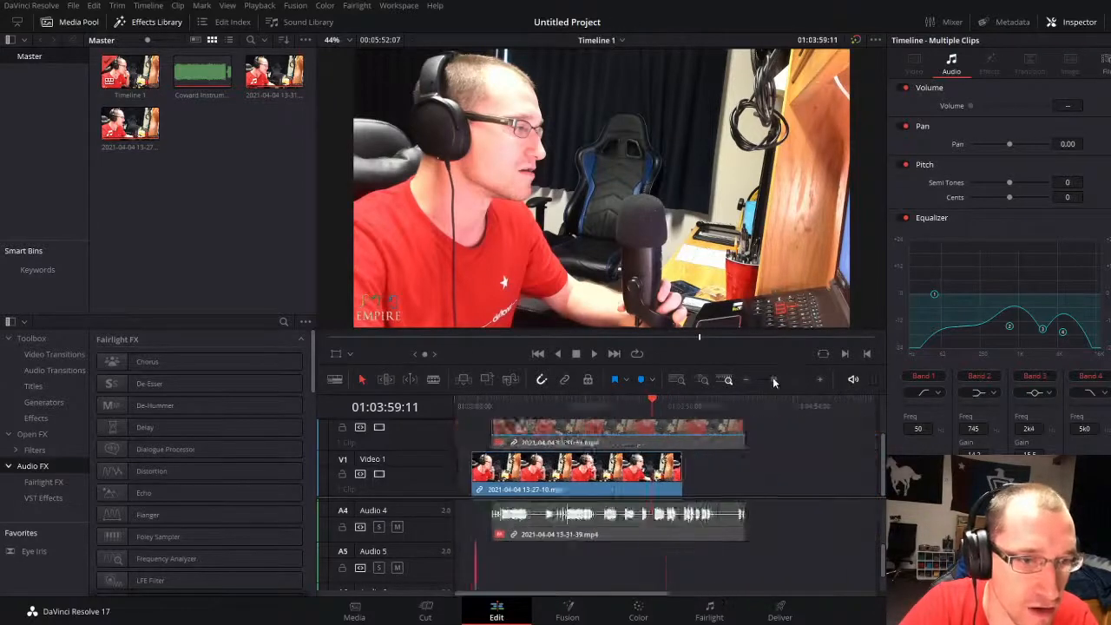
left_click_drag(470, 405, 476, 408)
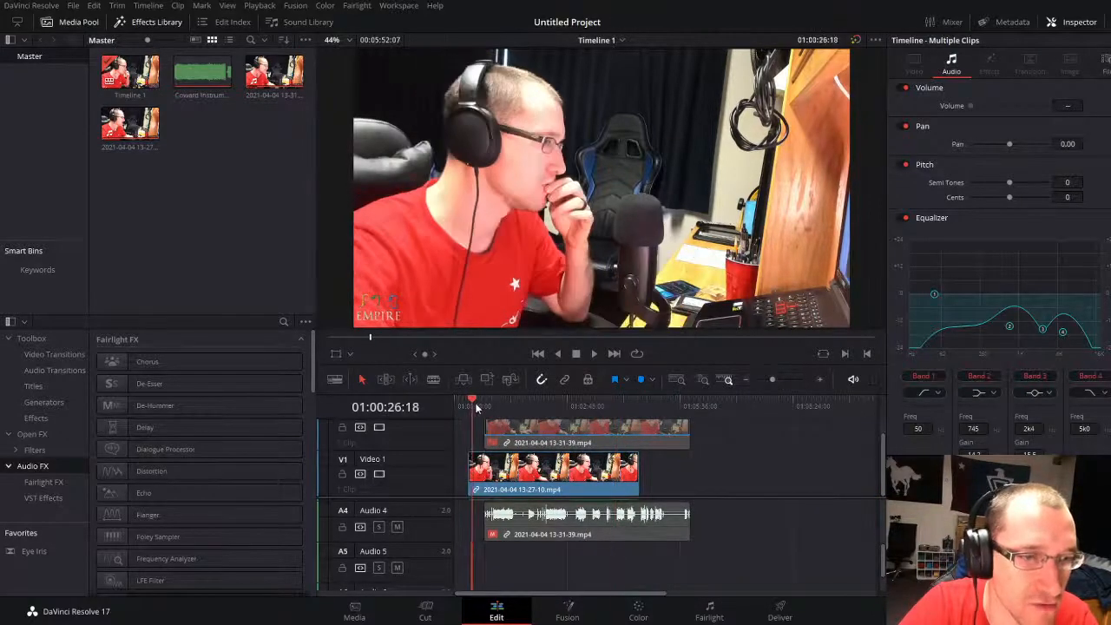
left_click(788, 378)
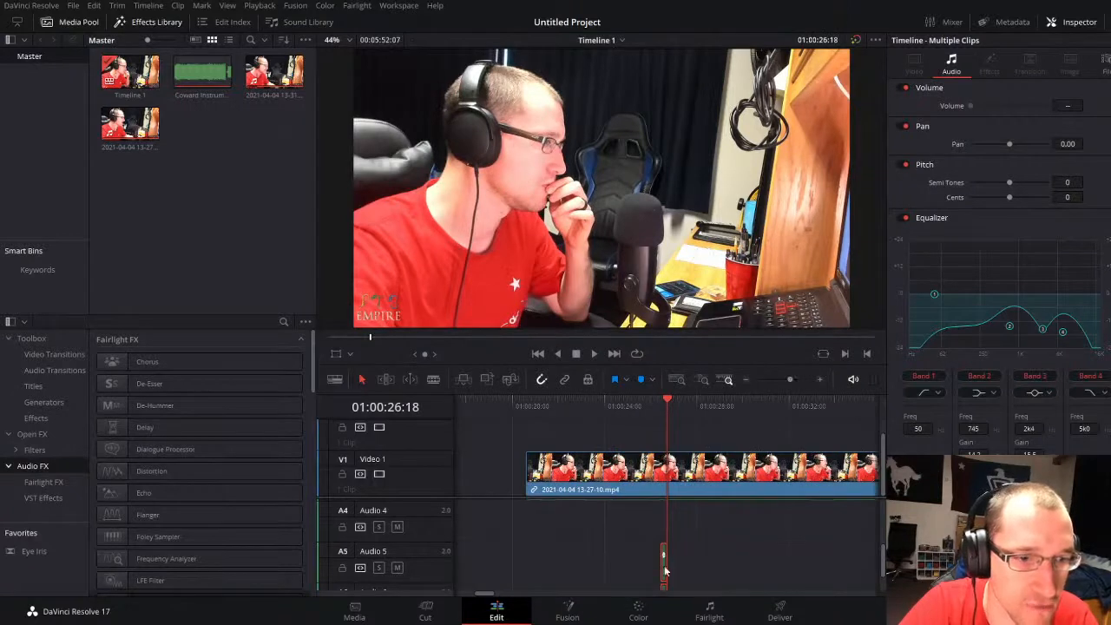
Step: Move both short vocal copies later on Audio 5 and Audio 6, placing them just after the vocal cuts at 01:00:58
left_click_drag(665, 570, 585, 552)
scroll(580, 550, "up", 3)
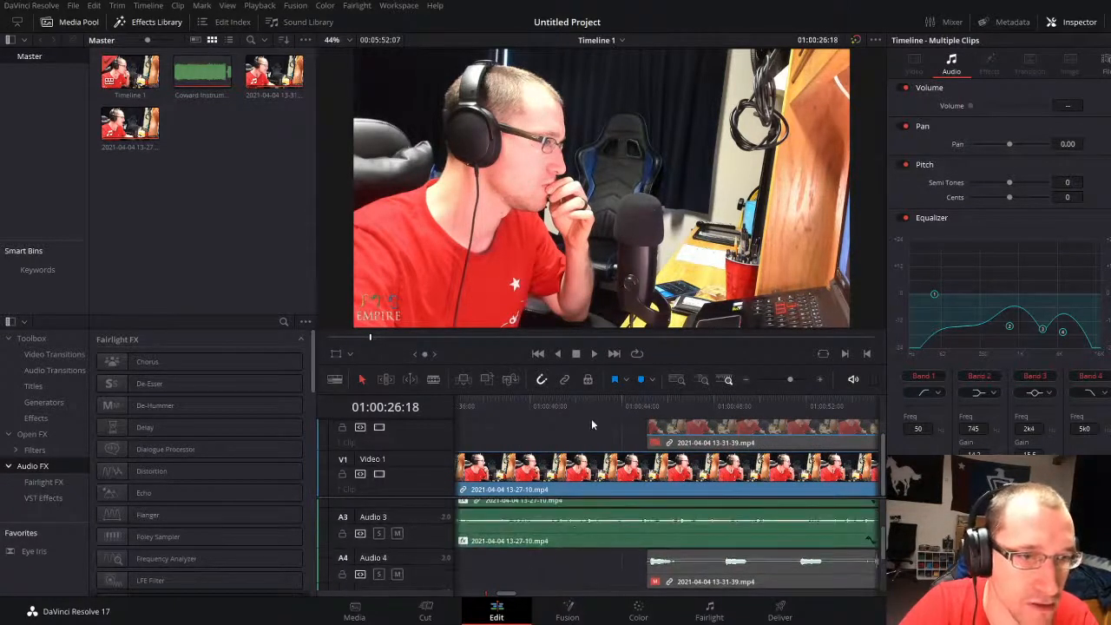
left_click(556, 405)
key("space")
left_click_drag(789, 379, 785, 377)
left_click(784, 406)
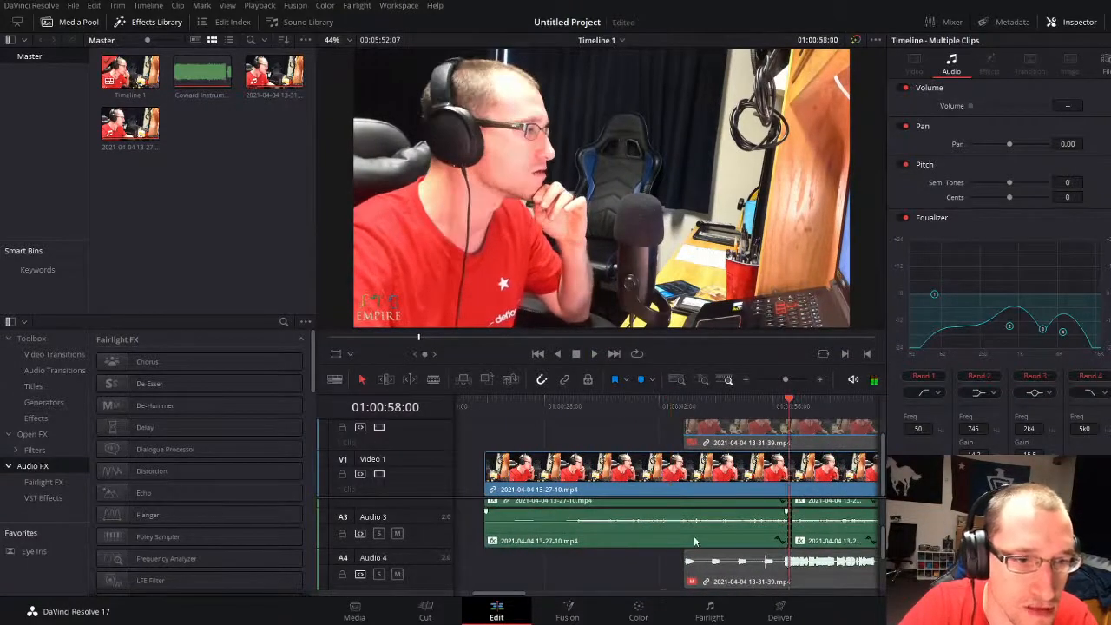
scroll(693, 541, "down", 2)
left_click_drag(664, 584, 793, 582)
left_click_drag(786, 379, 800, 377)
left_click_drag(727, 583, 819, 583)
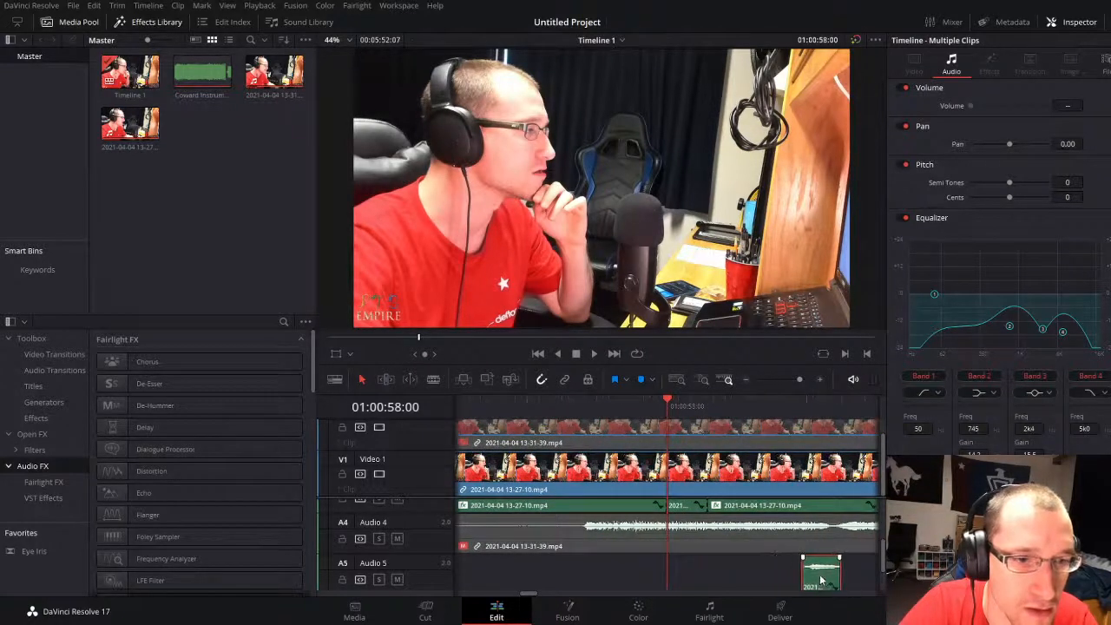
Step: Position both short vocal copies to start at about 01:01:01:09, and play from 01:01:01:00 to audition the placement
key("space")
left_click_drag(799, 376, 794, 379)
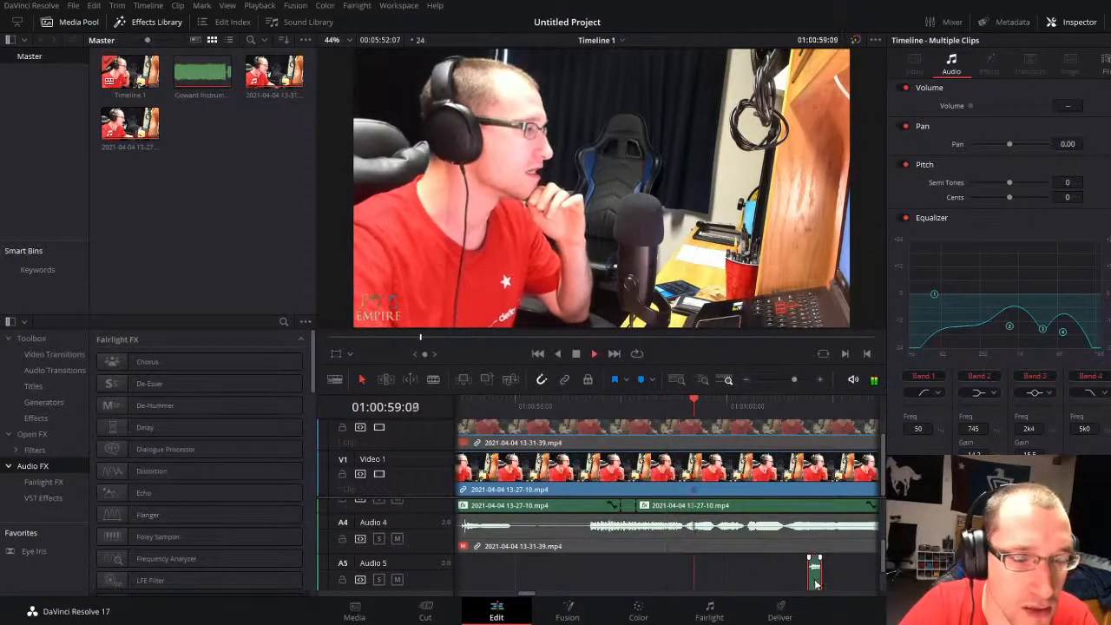
left_click_drag(793, 379, 789, 379)
key("space")
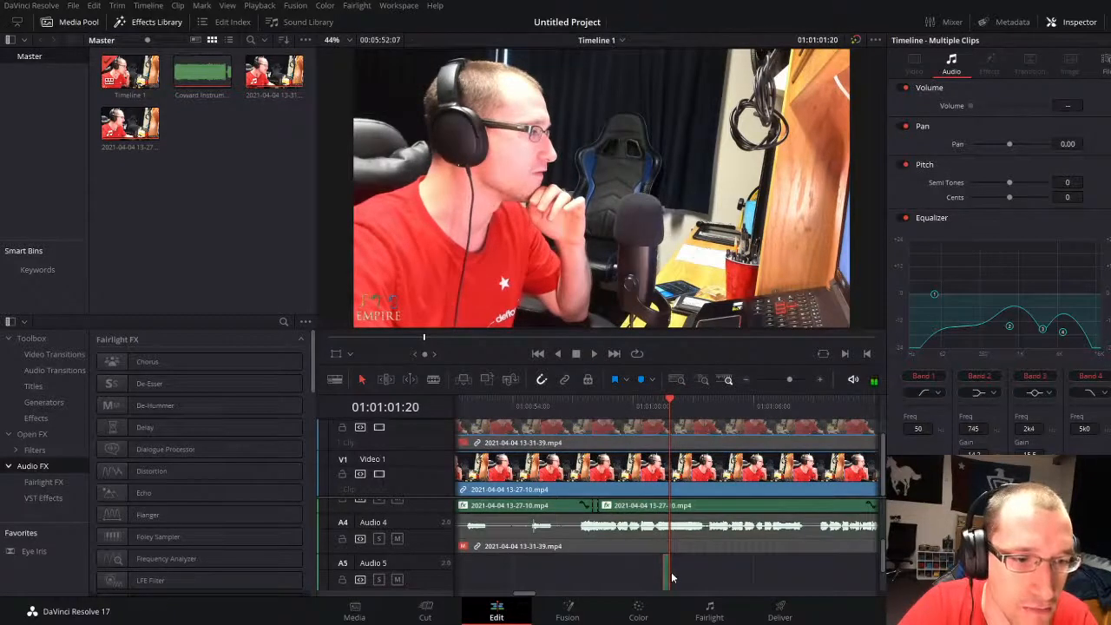
left_click_drag(670, 573, 677, 575)
left_click(654, 405)
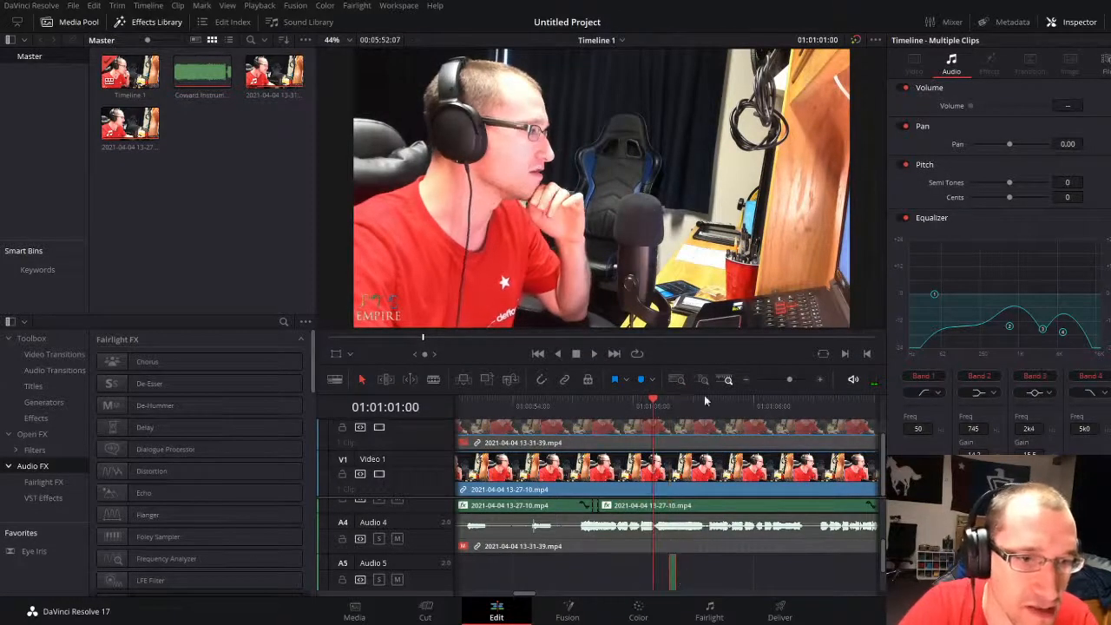
left_click_drag(795, 379, 800, 379)
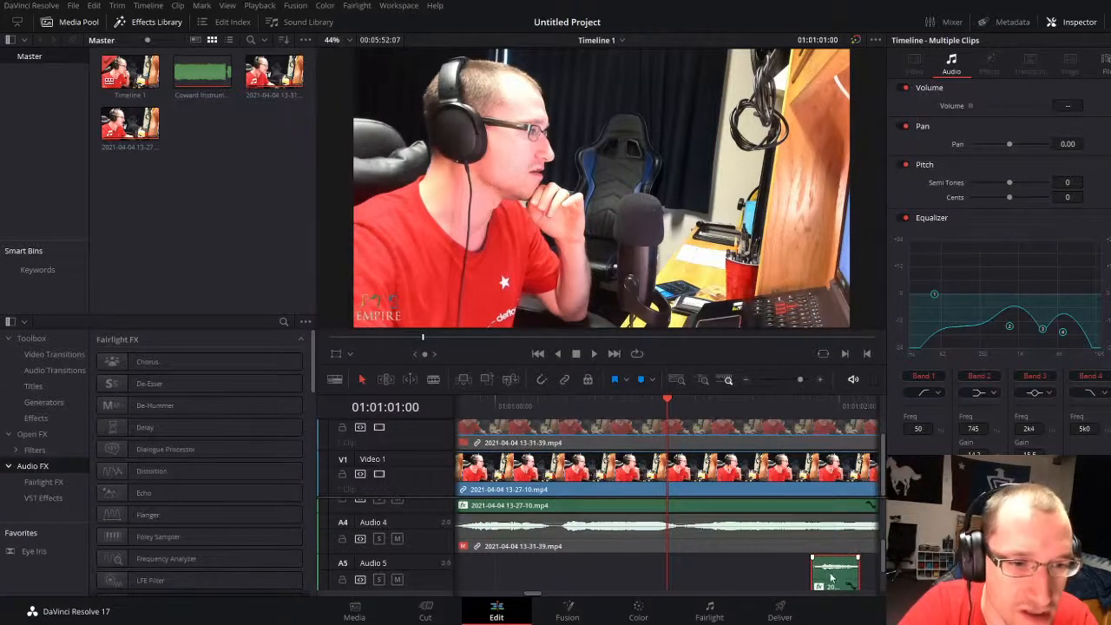
left_click_drag(833, 574, 752, 572)
key("space")
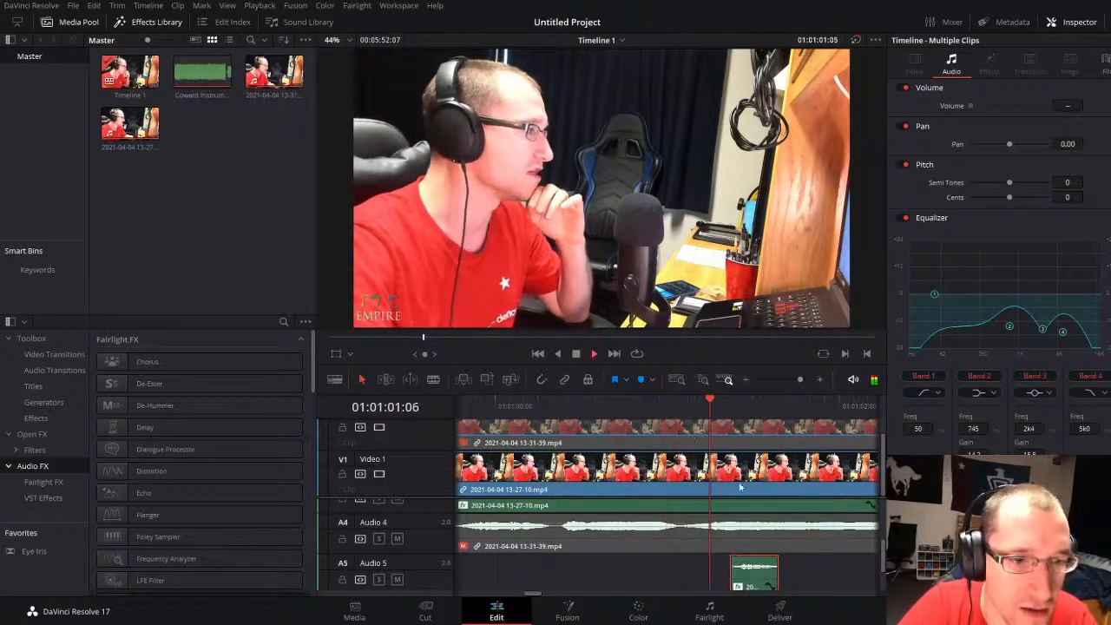
Step: Extend the ends of both short vocal copies to about 01:01:02:07 and play through them
left_click(628, 405)
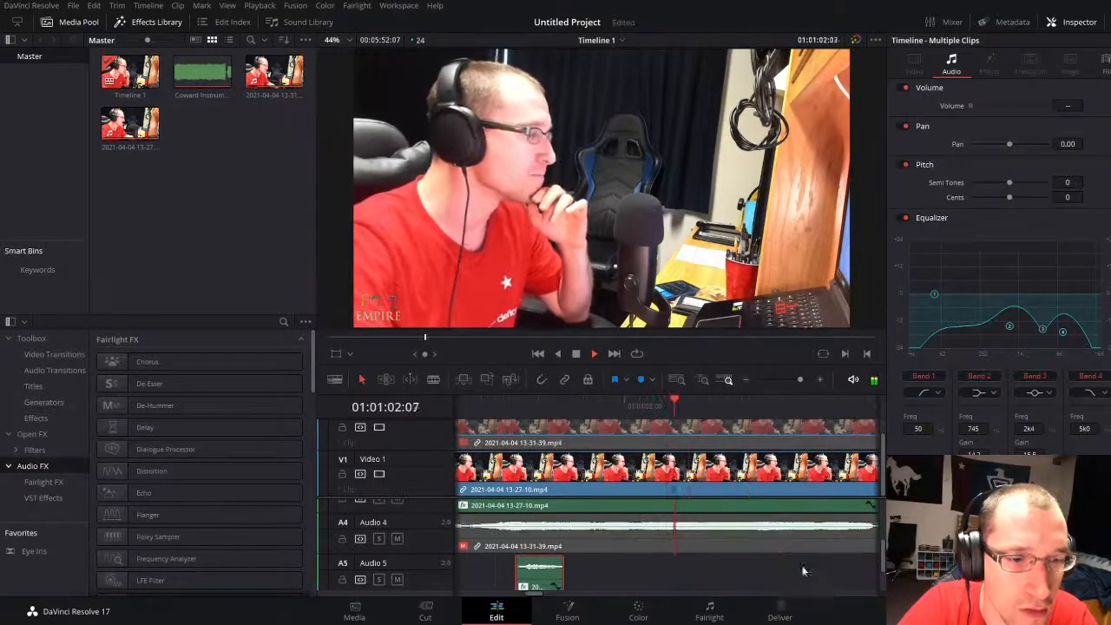
key("space")
left_click_drag(560, 577, 668, 586)
key("space")
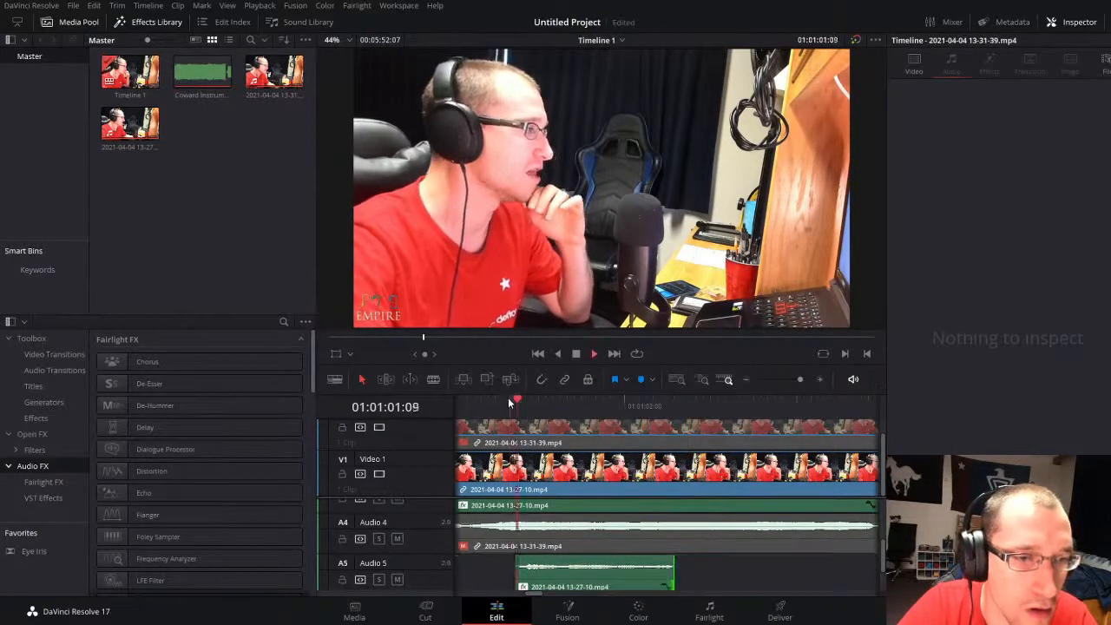
key("space")
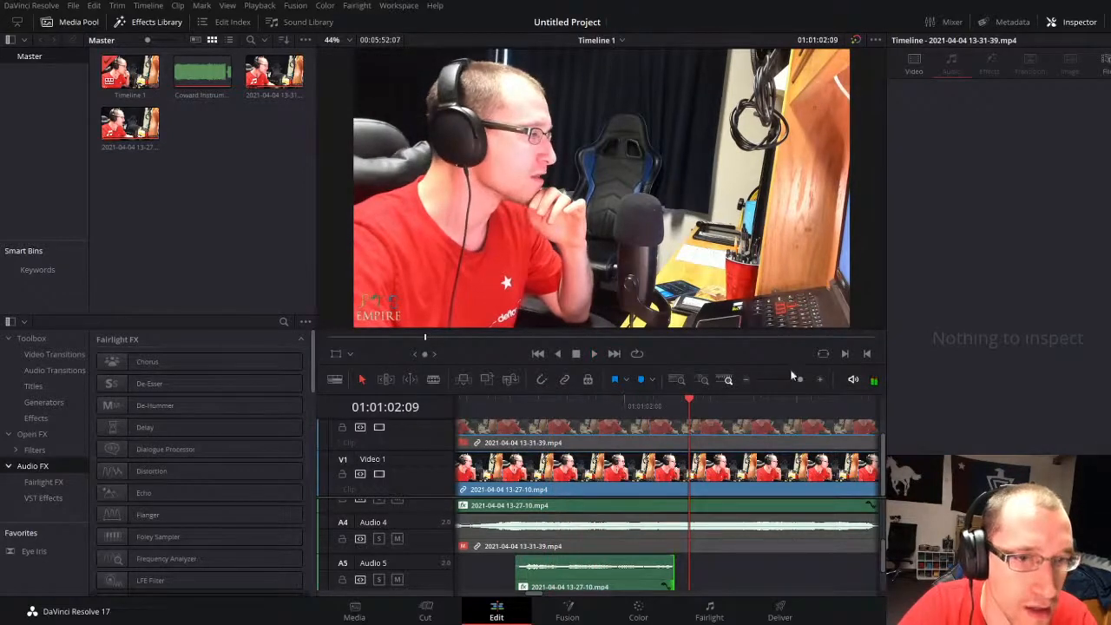
Step: Enable the second take's audio on Audio 4 and play from its start at about 01:00:45
left_click_drag(791, 375, 785, 374)
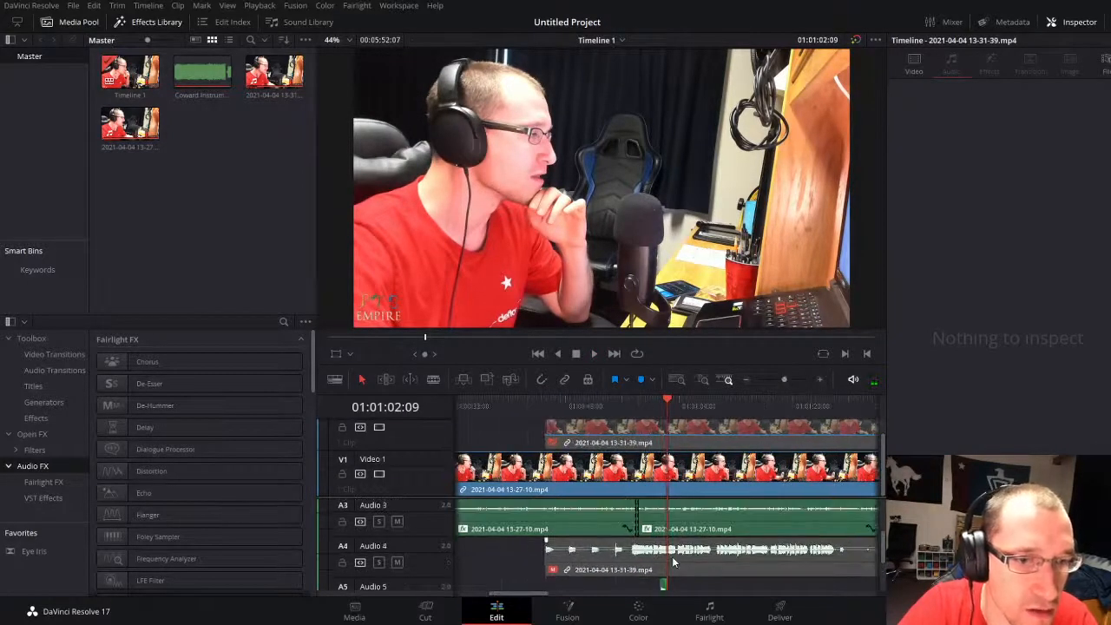
left_click(673, 562)
left_click(506, 559)
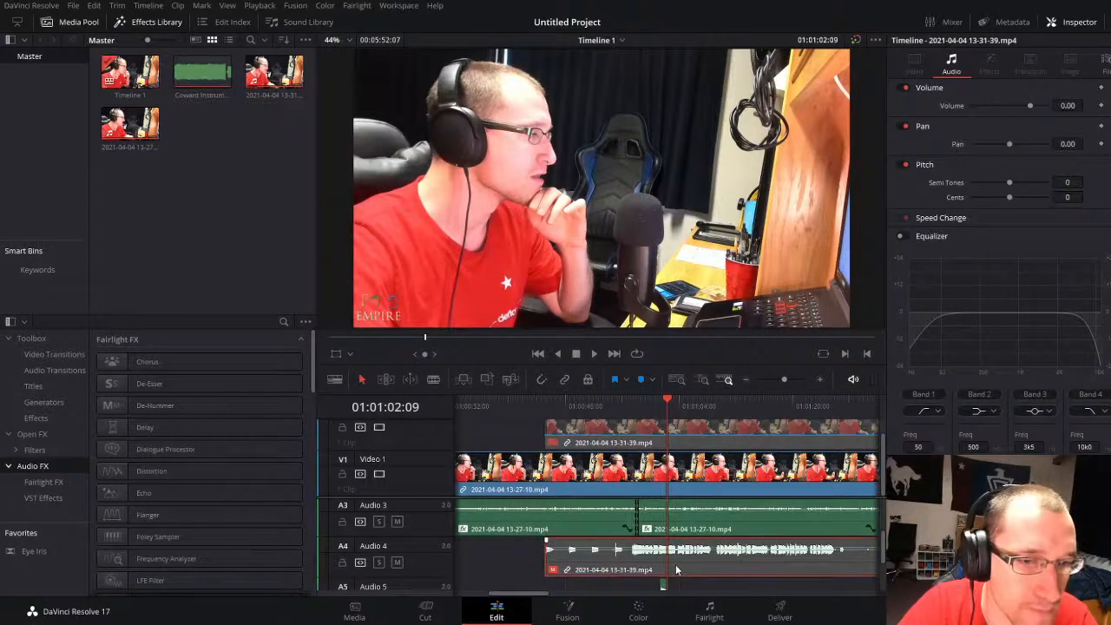
left_click(545, 401)
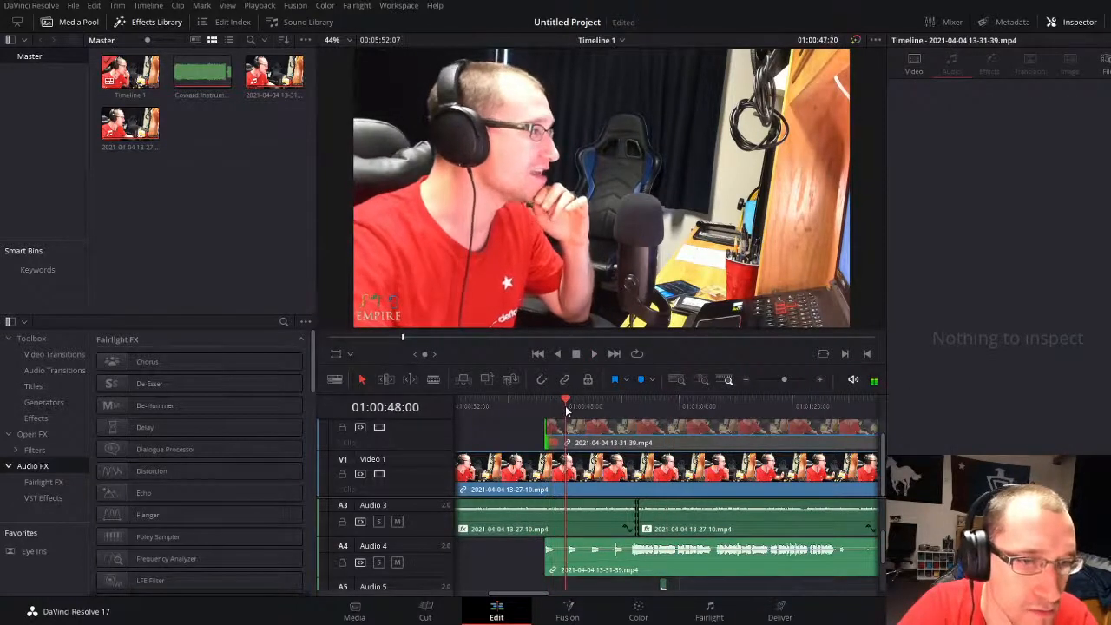
Step: Try splitting the linked second take at 01:00:47:08 and moving its opening fragment
left_click(563, 425)
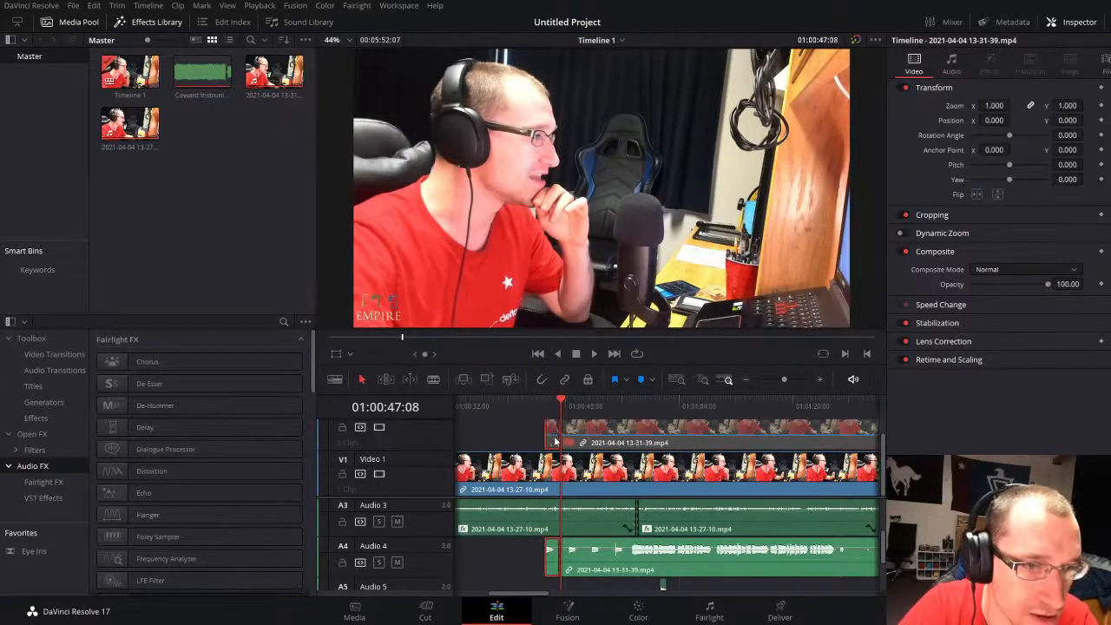
mouse_move(554, 441)
left_mouse_down()
mouse_move(666, 447)
mouse_move(538, 431)
mouse_move(564, 434)
left_mouse_up()
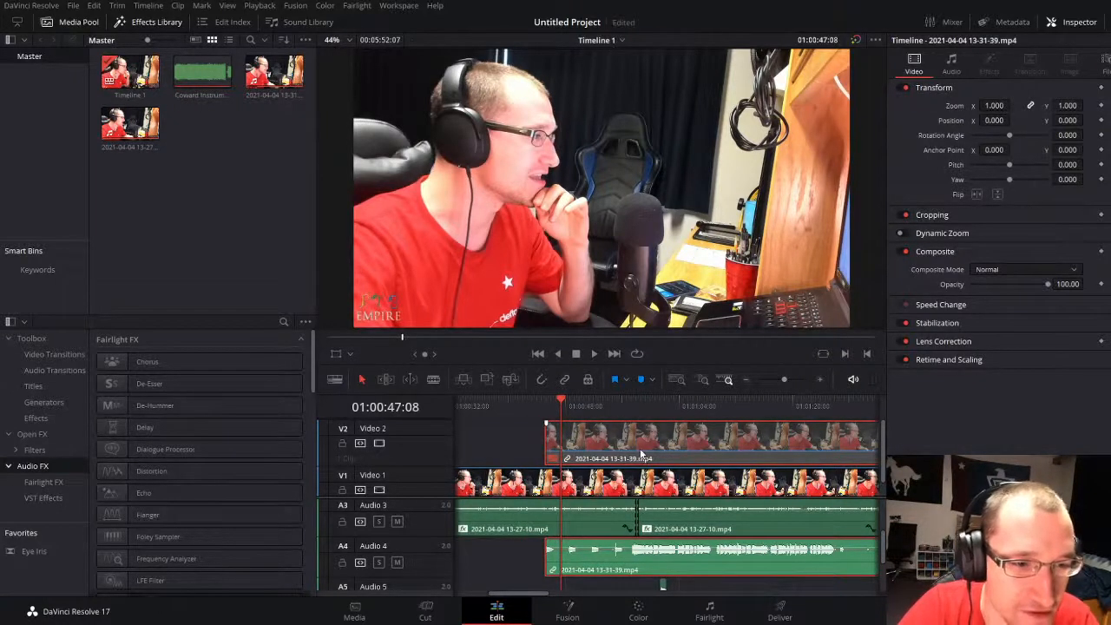
left_click(502, 431)
Step: Move the linked second take to start at about 01:01:01:06, lining up its waveform with the short vocal on Audio 5
left_click(691, 455)
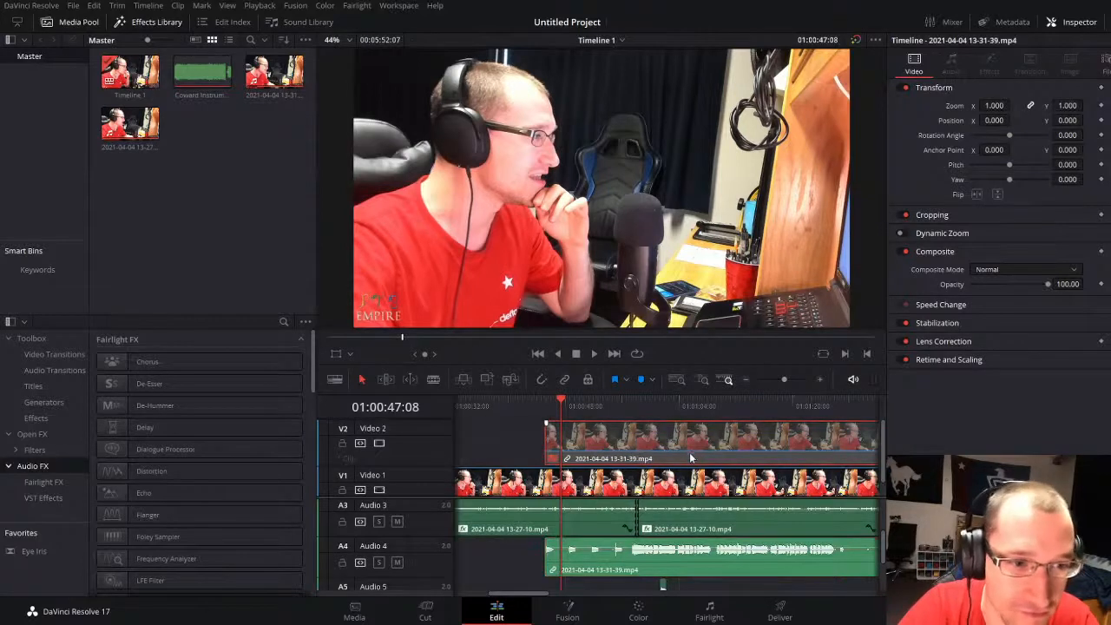
left_click_drag(608, 458, 738, 443)
left_click(677, 413)
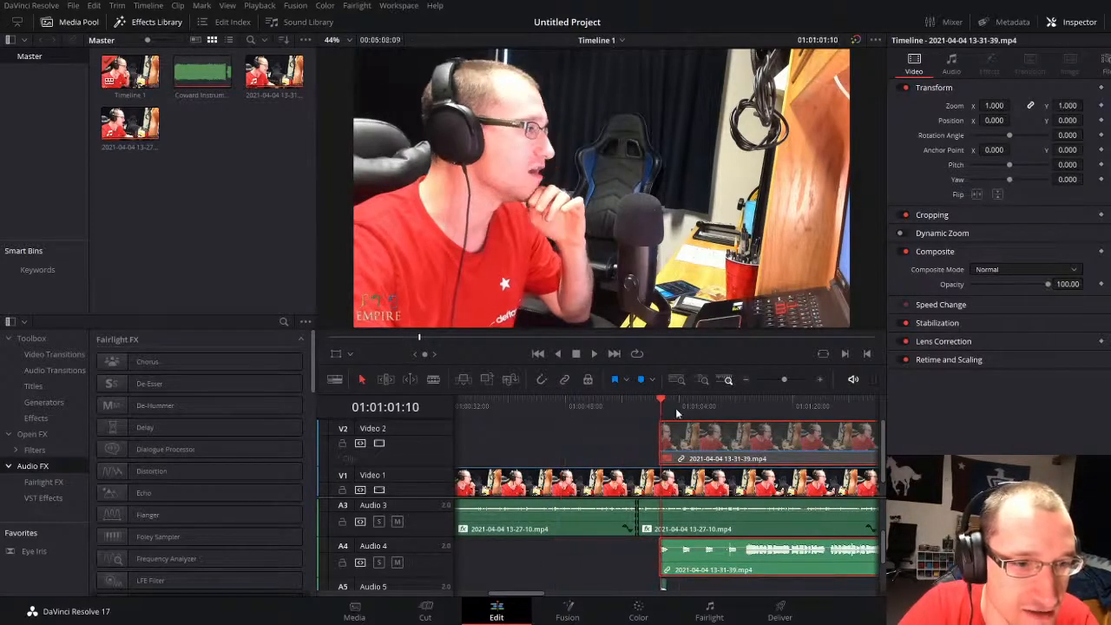
left_click_drag(789, 379, 794, 380)
scroll(689, 543, "down", 2)
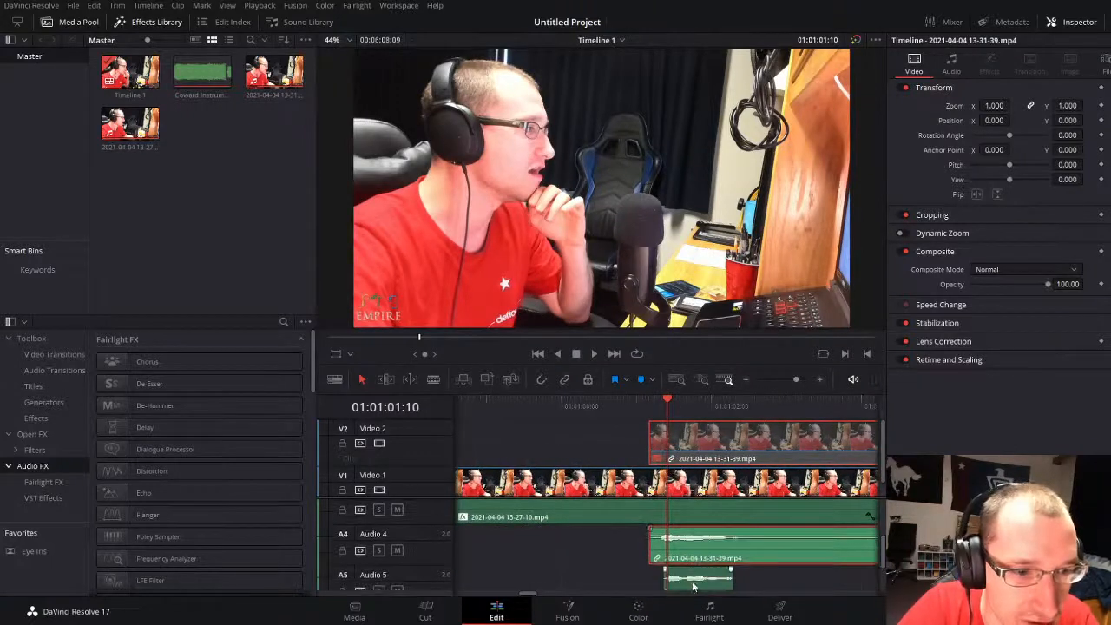
left_click_drag(688, 545, 698, 545)
left_click_drag(798, 379, 806, 379)
left_click_drag(716, 545, 679, 538)
Step: Play the realigned second take together with the short vocal copies up to about 01:01:04:02
key("space")
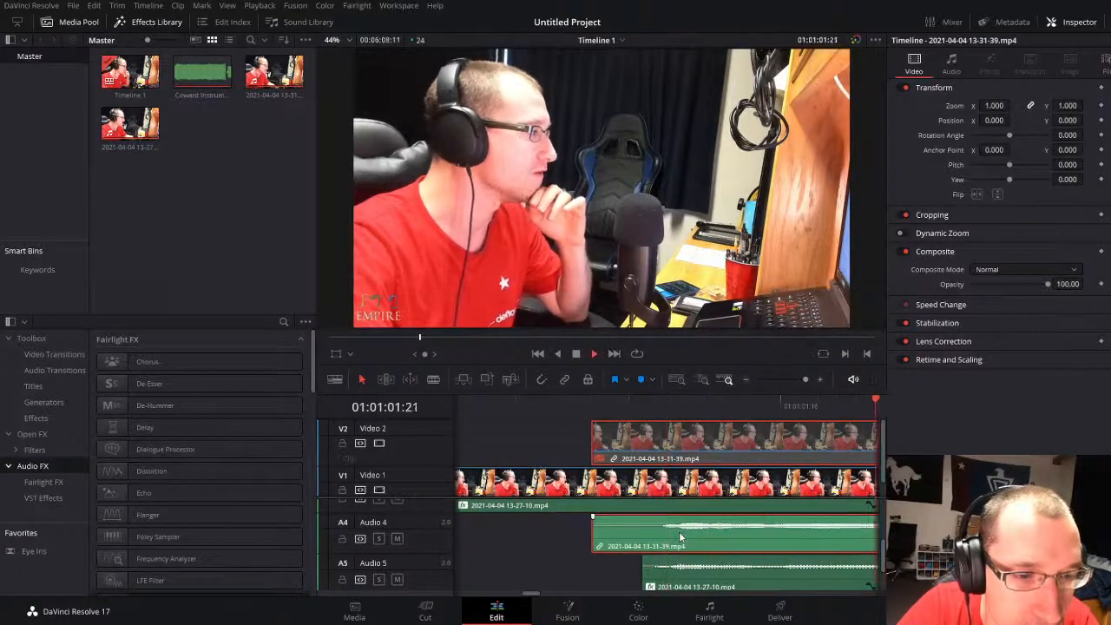
left_click_drag(805, 379, 789, 379)
left_click(624, 403)
key("space")
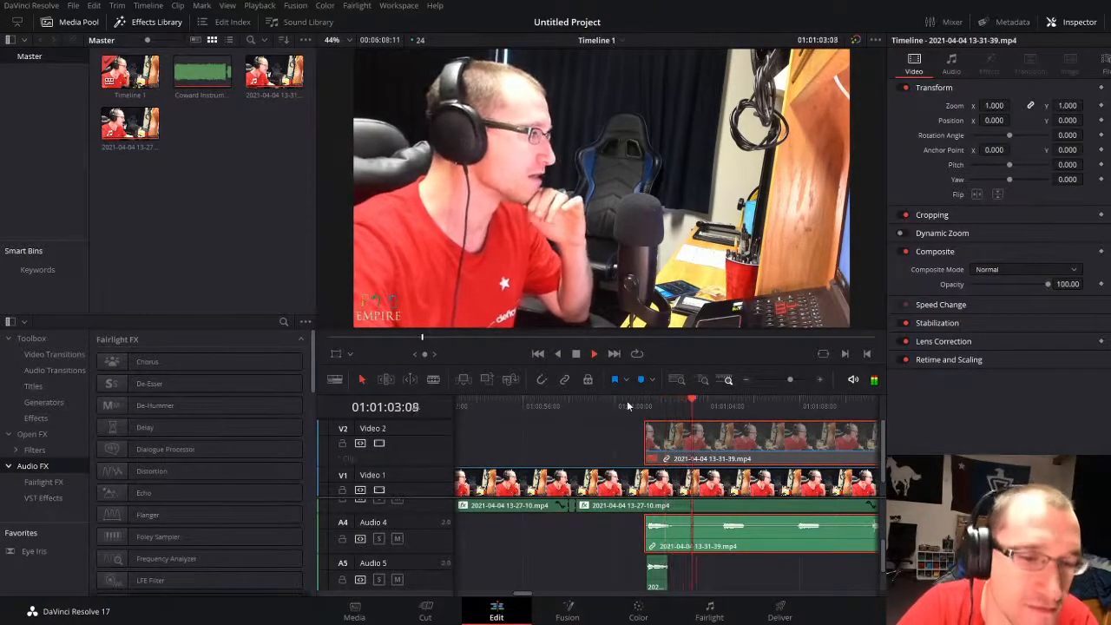
key("space")
Step: Play on to 01:01:06:04, and replay from before 01:01:00 to 01:01:02:03 to check the short vocals against the second take
left_click(657, 584)
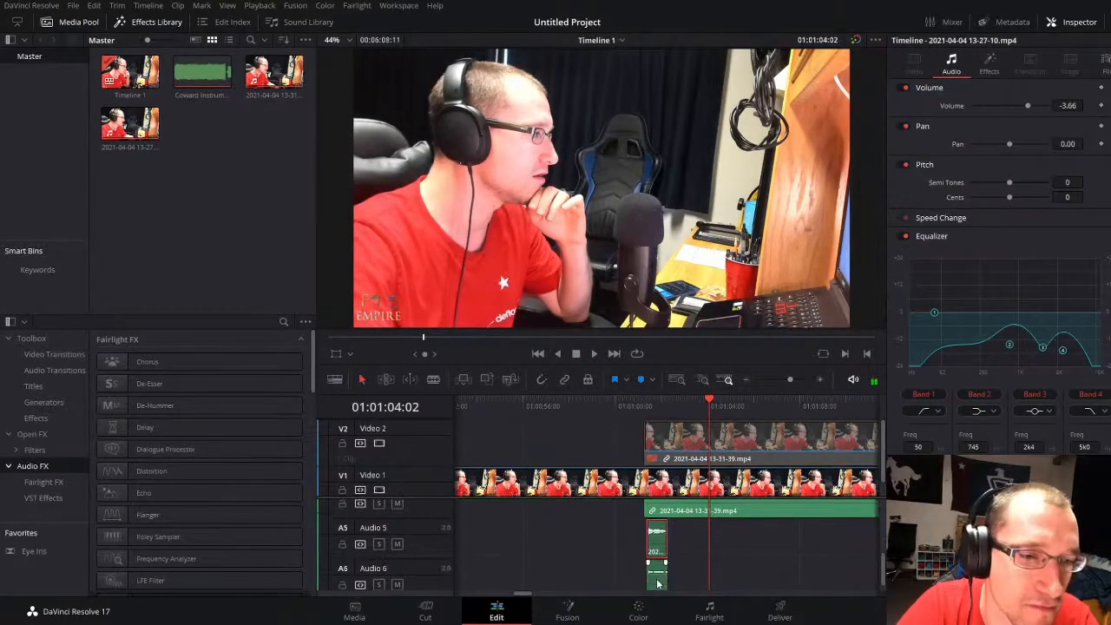
key("space")
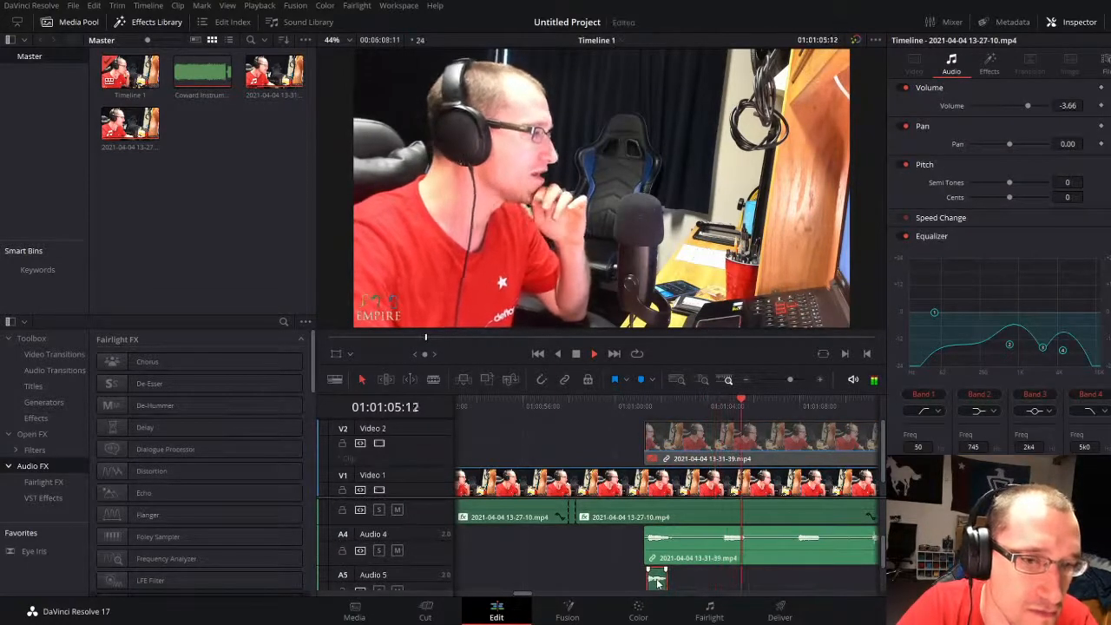
scroll(657, 583, "down", 1)
key("space")
scroll(658, 562, "up", 2)
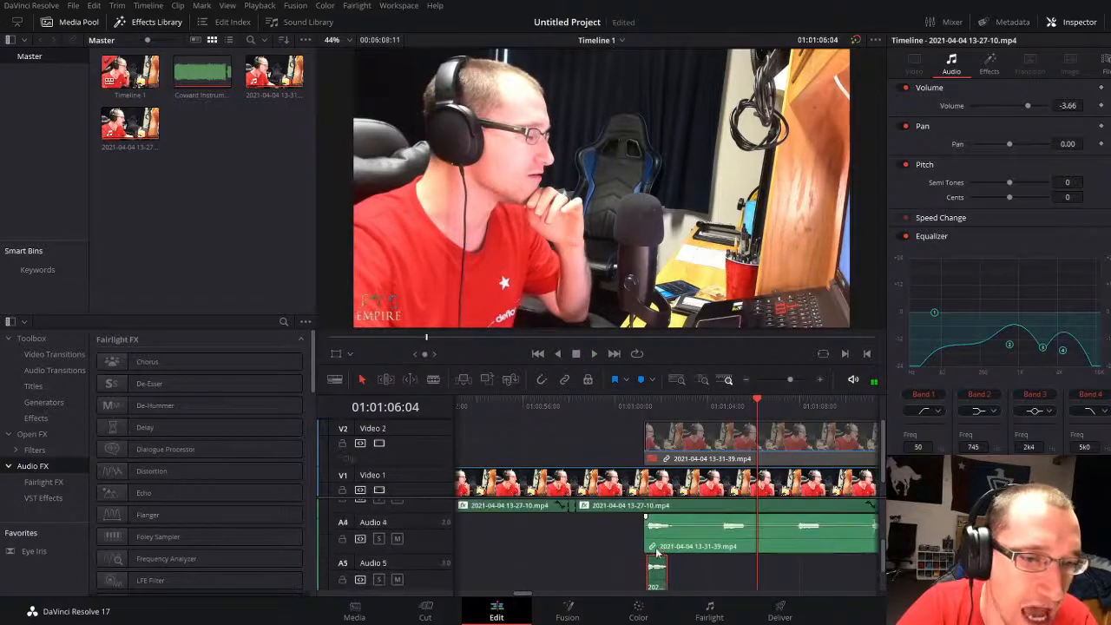
left_click_drag(787, 385, 787, 374)
left_click(618, 408)
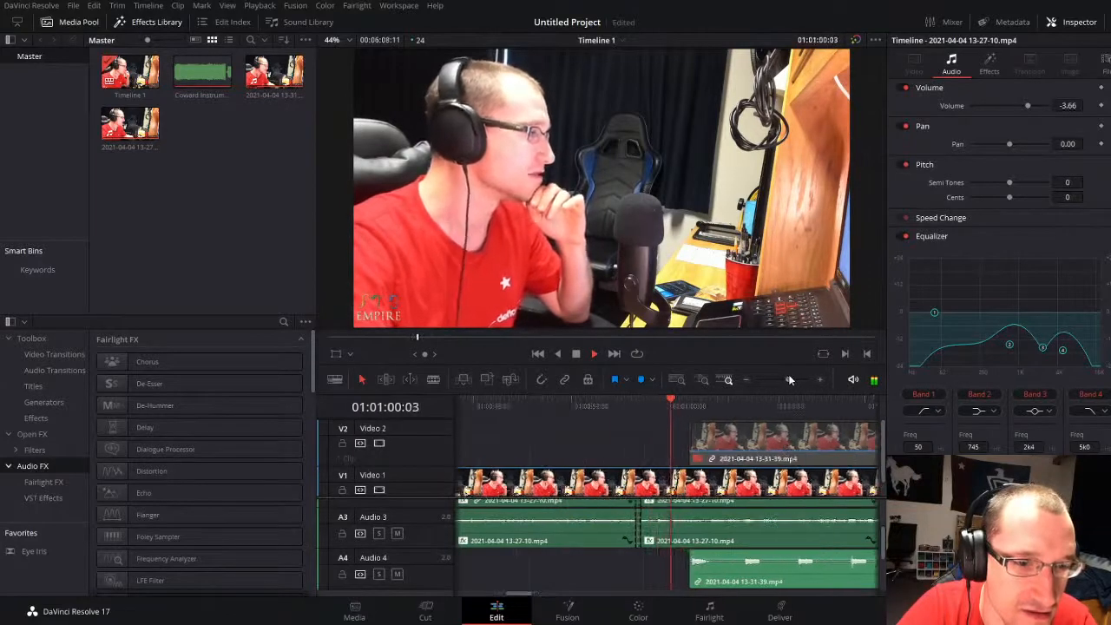
key("space")
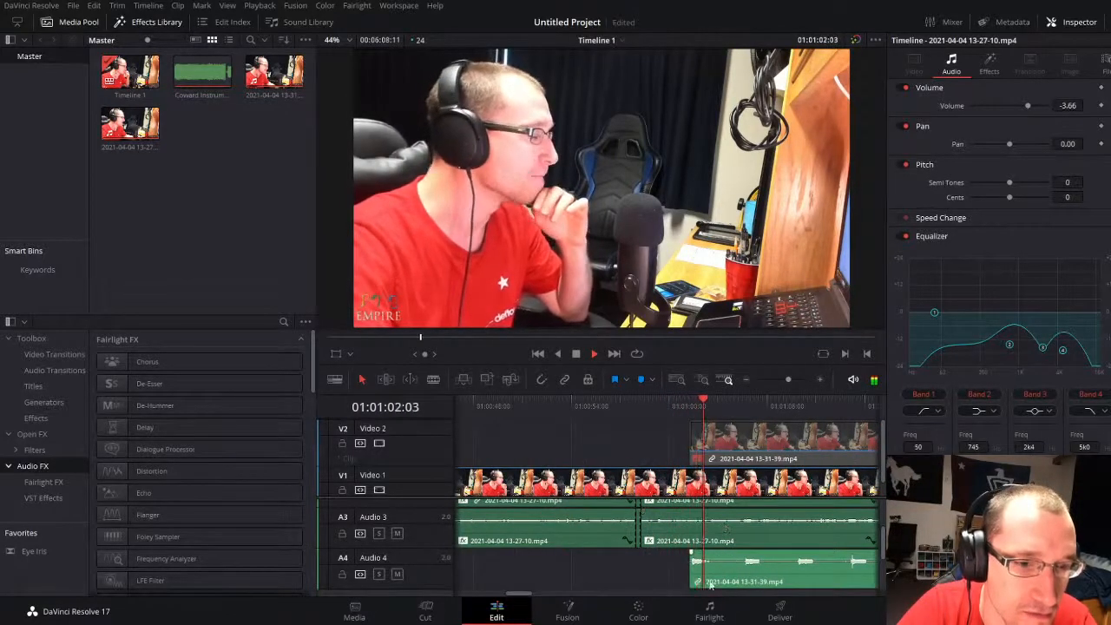
Step: Set the pan of the short vocal piece on Audio 5 to 100.00
scroll(709, 587, "down", 2)
left_click(727, 582)
scroll(727, 577, "down", 1)
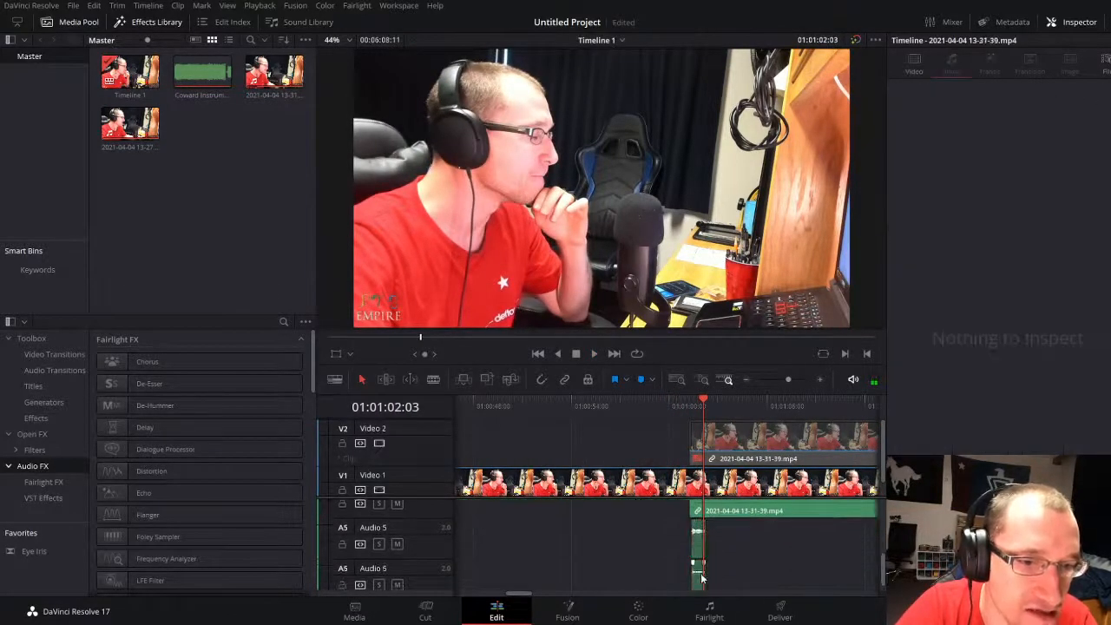
left_click(699, 537)
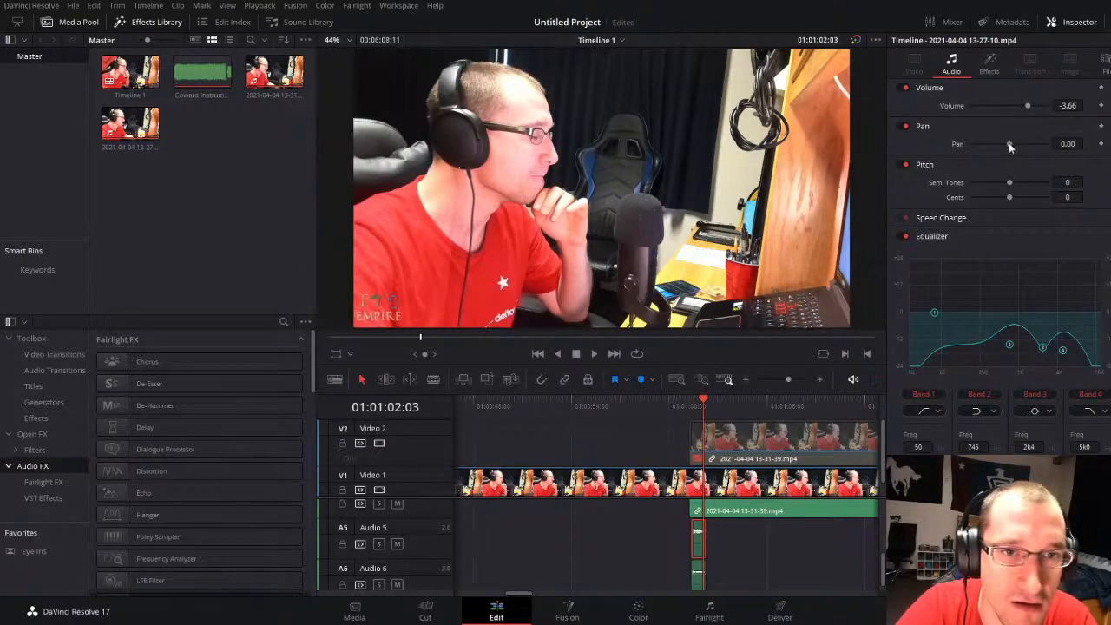
left_click_drag(1009, 143, 1050, 143)
Step: Set the pan of the short vocal piece on Audio 6 to 100.00 and reselect the Audio 5 piece to check its pan
scroll(694, 571, "down", 1)
left_click(694, 571)
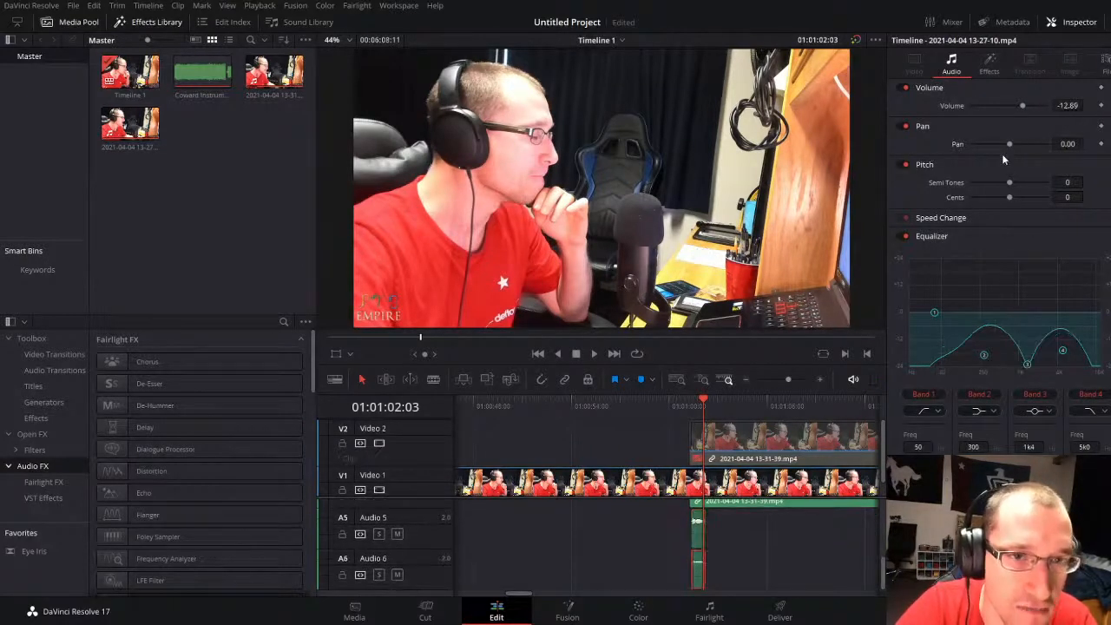
scroll(703, 569, "up", 1)
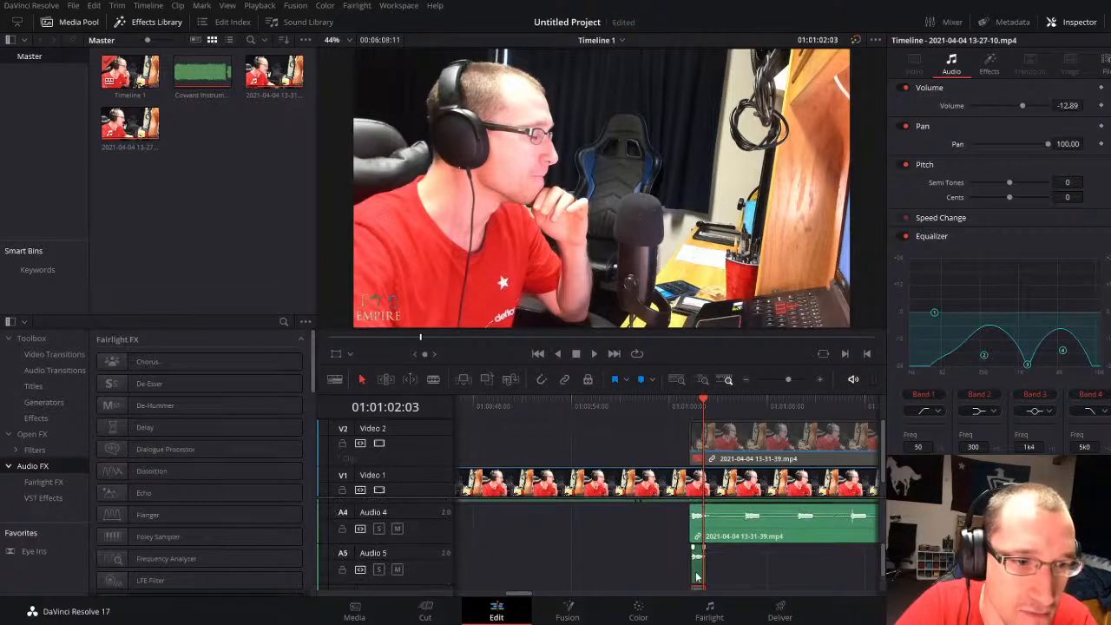
left_click(696, 577)
scroll(729, 538, "up", 2)
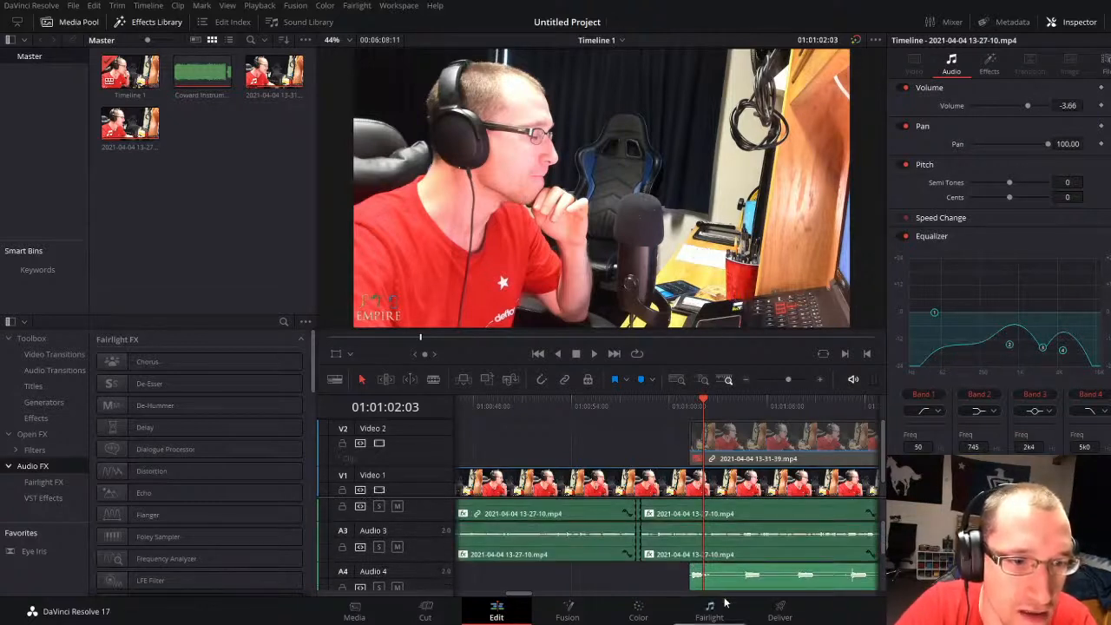
Step: Apply the main vocal's volume of -3.66, equalizer curve and audio effects to the second take on Audio 4
scroll(729, 538, "down", 1)
left_click(733, 569)
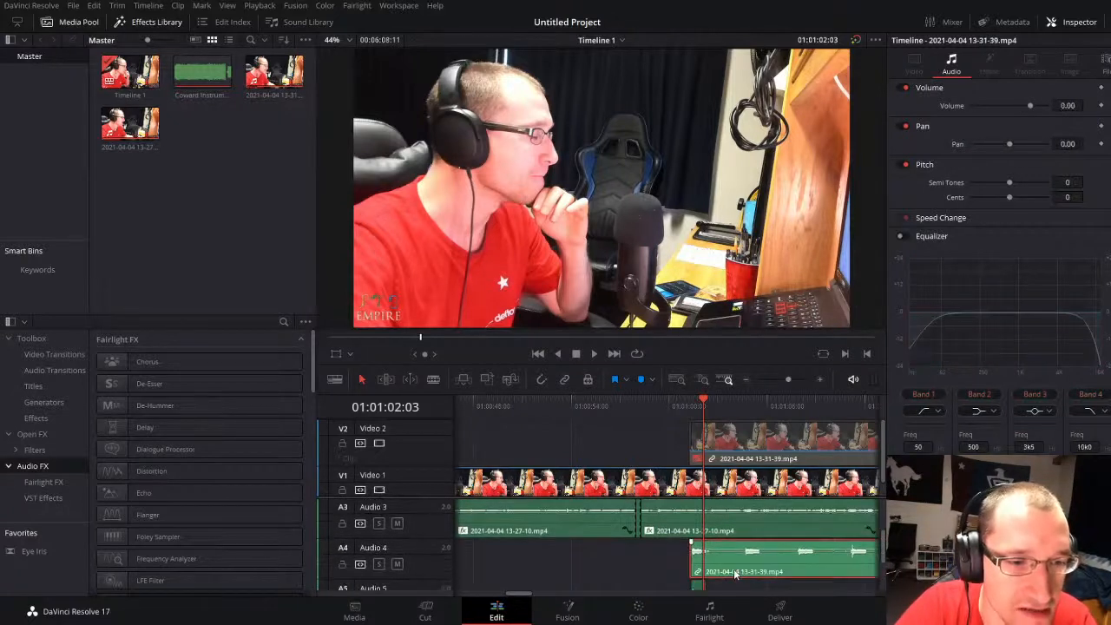
left_click(675, 505)
scroll(720, 572, "down", 2)
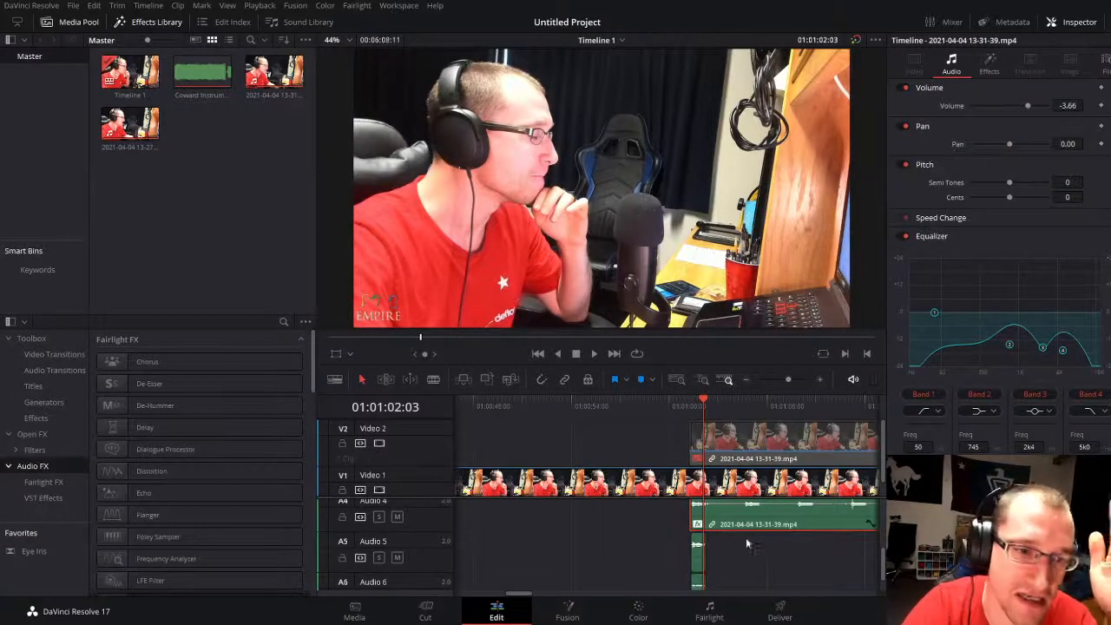
scroll(754, 523, "up", 1)
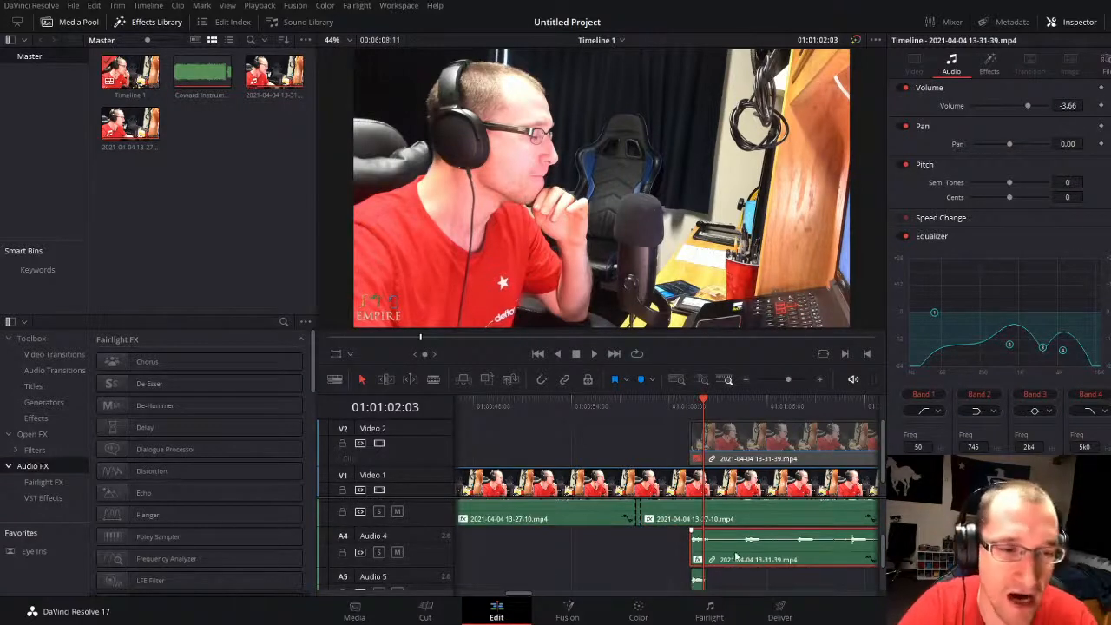
Step: Set the wet level of the second take's TAL Reverb 4 Plugin to 22.60%
left_click_drag(699, 406, 685, 403)
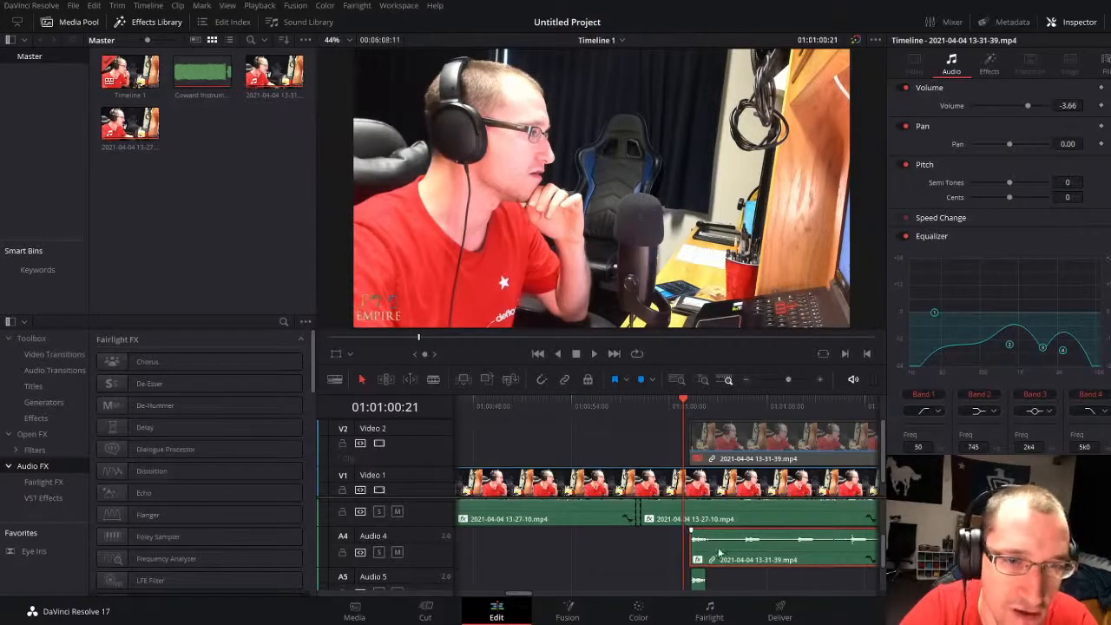
left_click(989, 62)
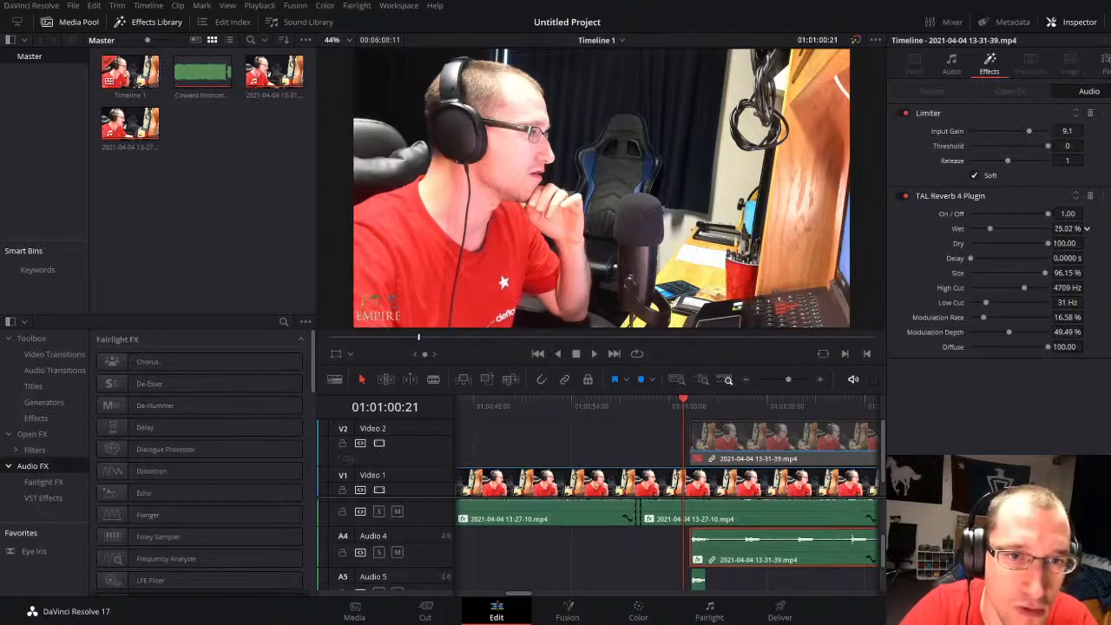
left_click(693, 403)
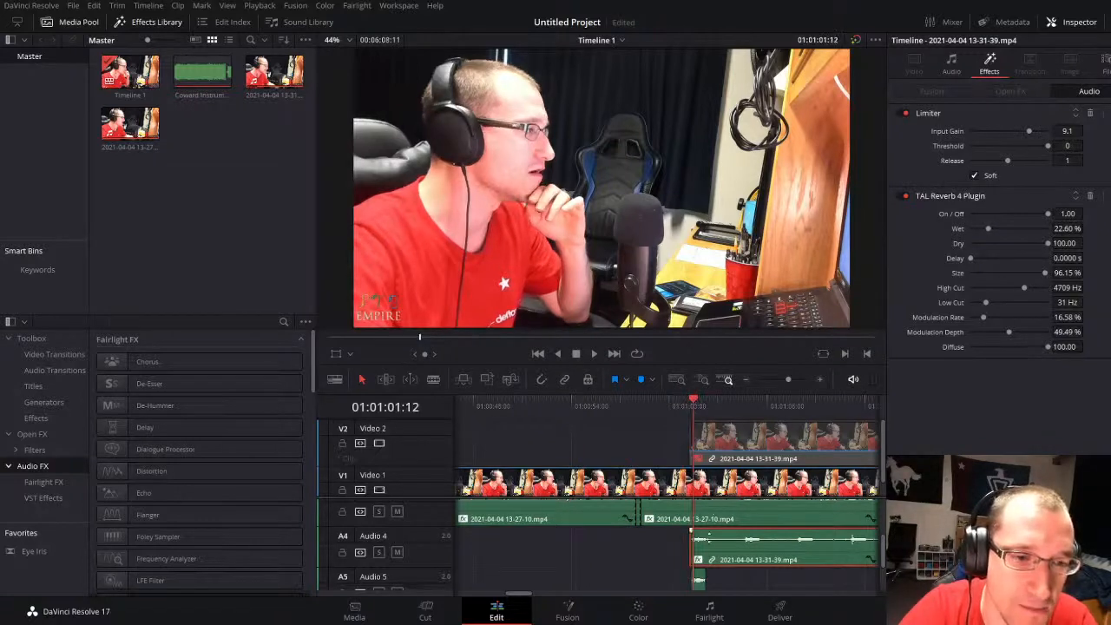
Step: Disable the short vocal pieces on Audio 5 and Audio 6 and play the second take without them from about 01:01:01
scroll(699, 573, "down", 3)
left_click(698, 583)
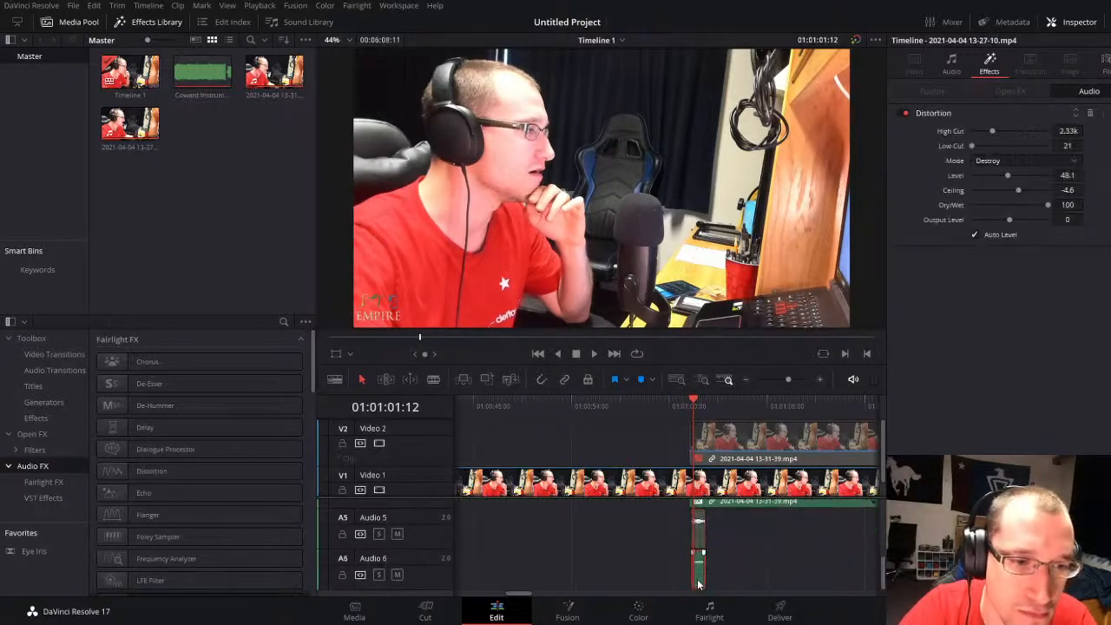
key("space")
scroll(724, 533, "up", 4)
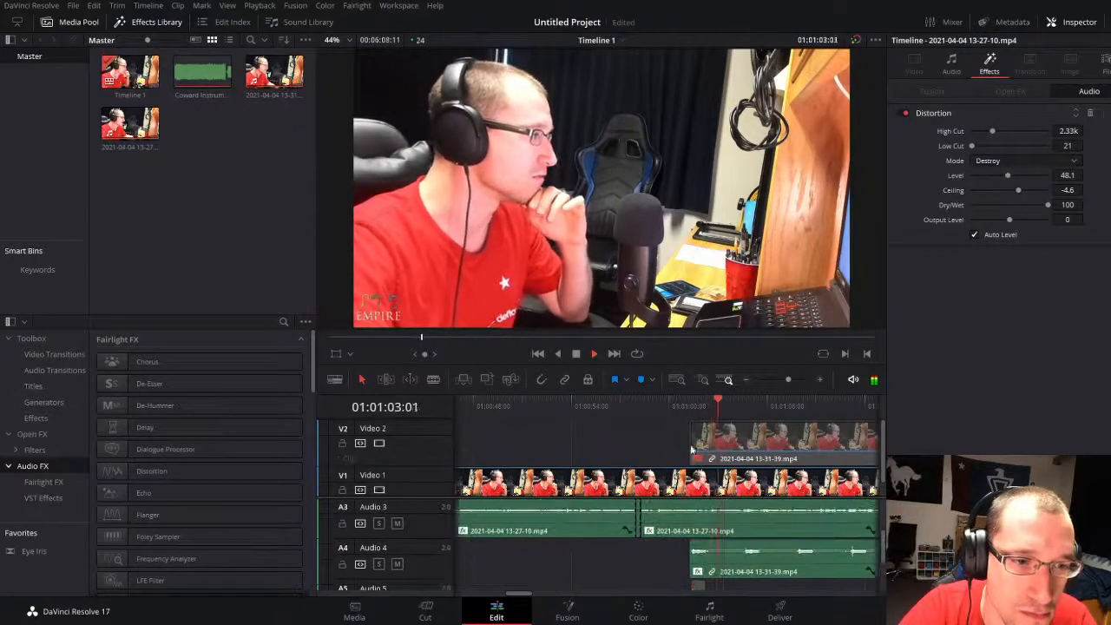
left_click(692, 402)
key("space")
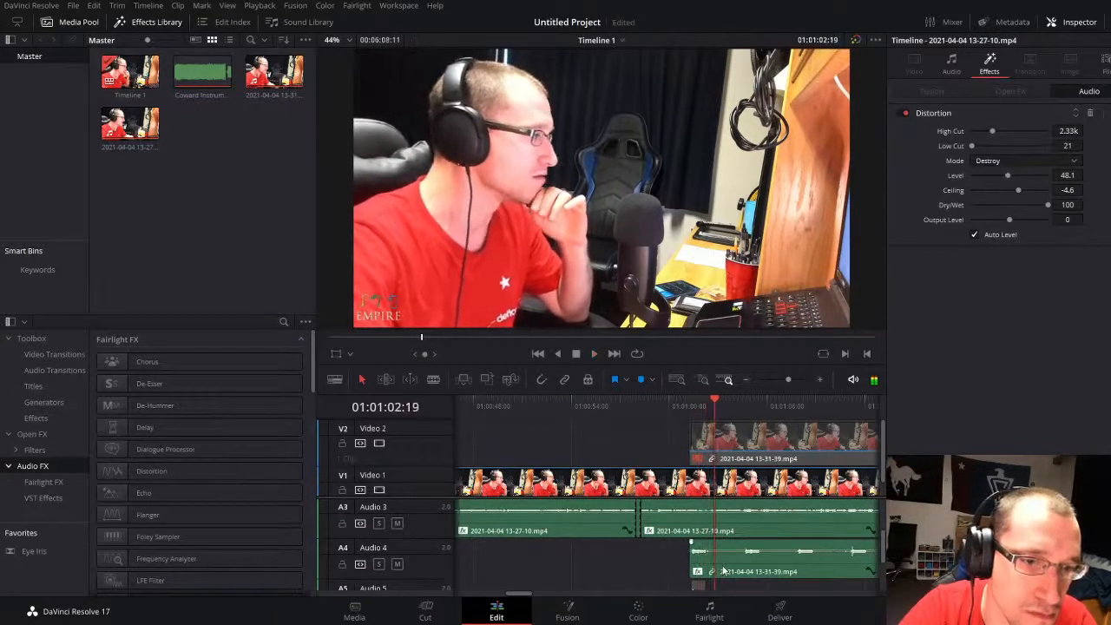
Step: Reshape the second take's equalizer, setting Band 2 to 209 Hz and Band 3 to 2k7, and play the result
left_click(723, 570)
left_click(952, 65)
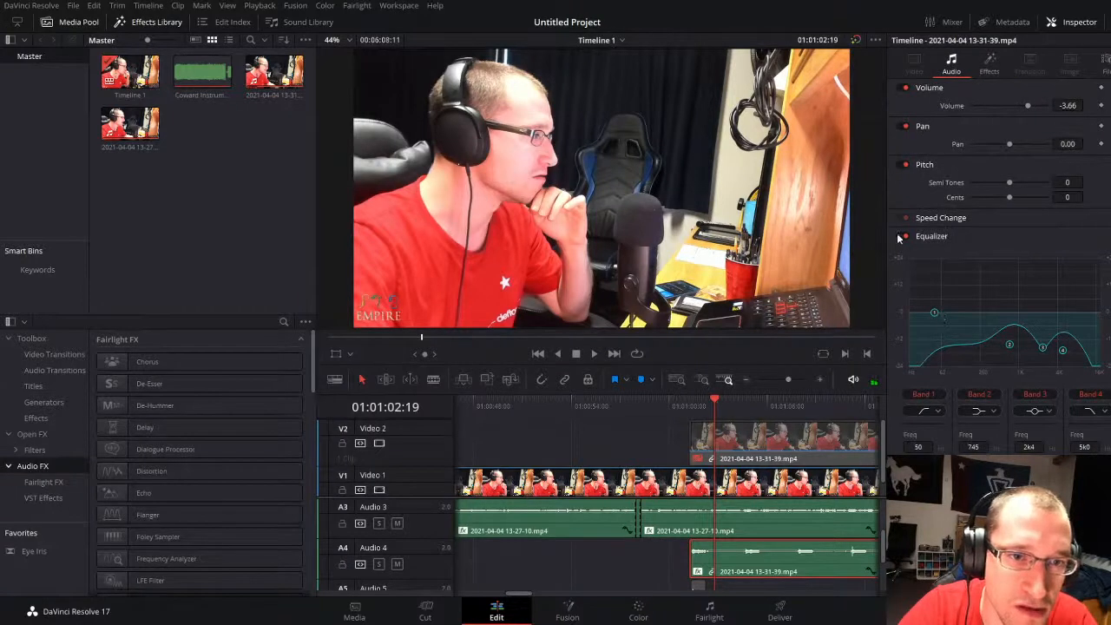
left_click_drag(1042, 347, 1051, 322)
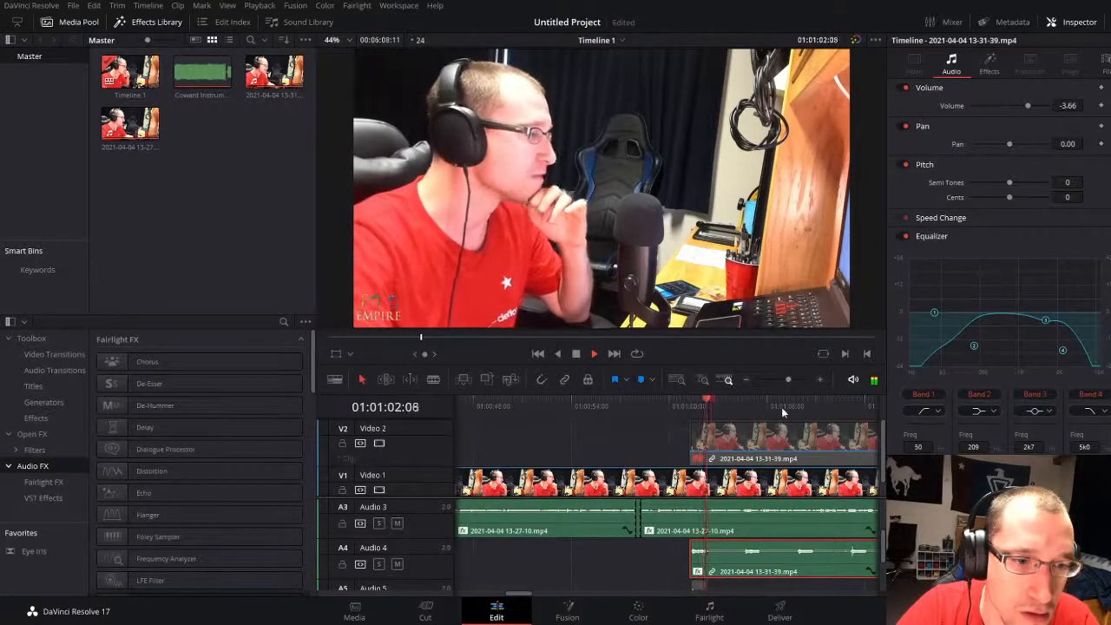
key("space")
Step: Set the wet level of the second take's TAL Reverb 4 Plugin to 30.53% and replay the section from before its start
left_click(989, 62)
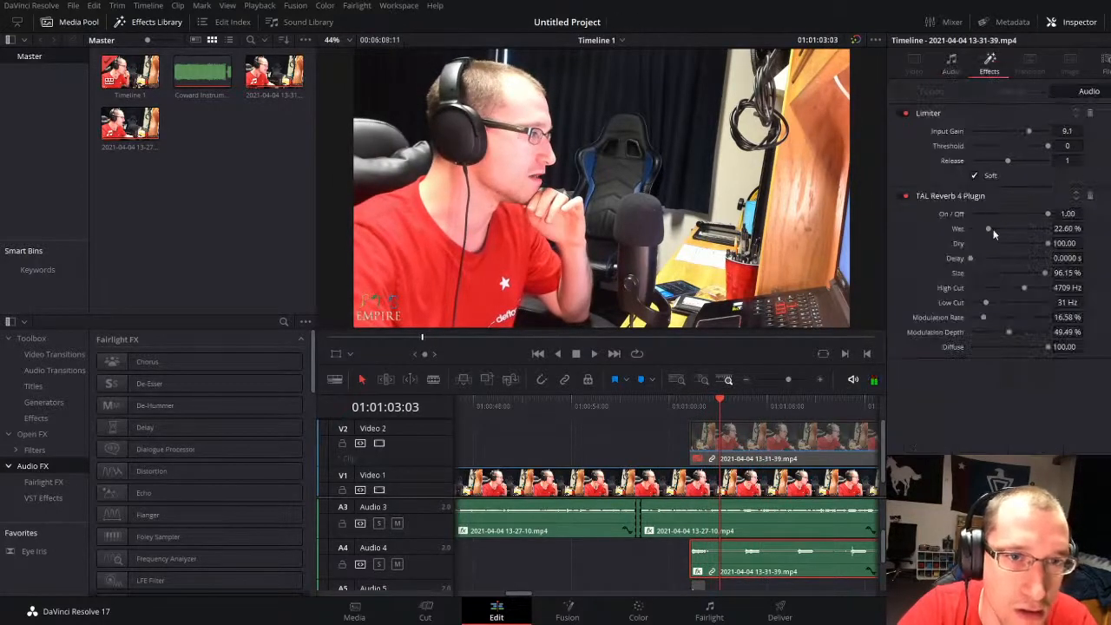
left_click(688, 404)
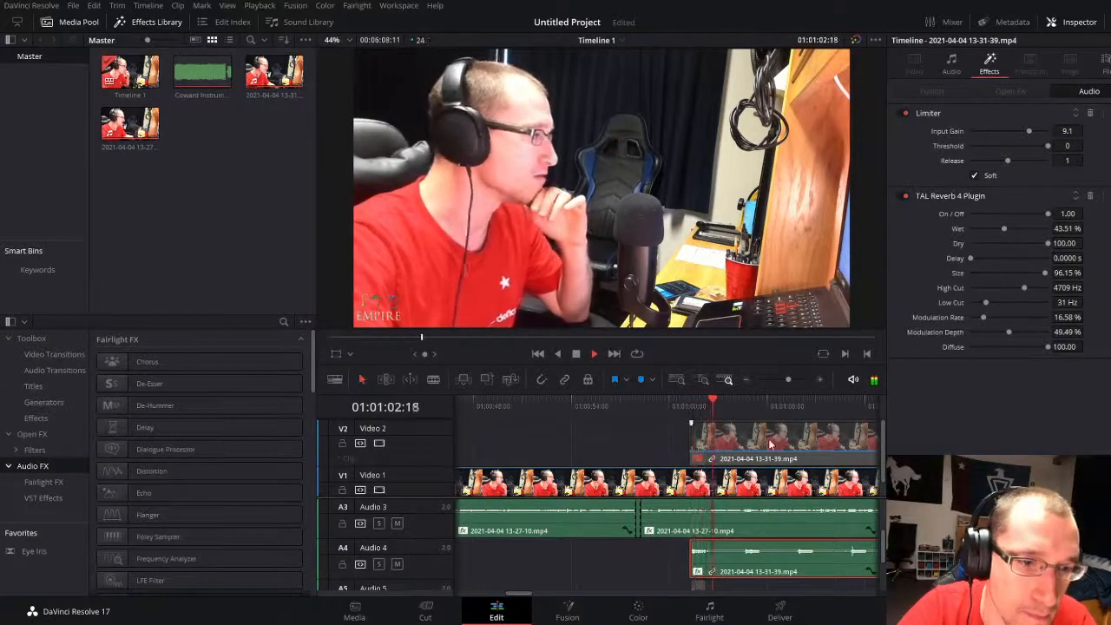
key("space")
left_click_drag(1004, 228, 994, 225)
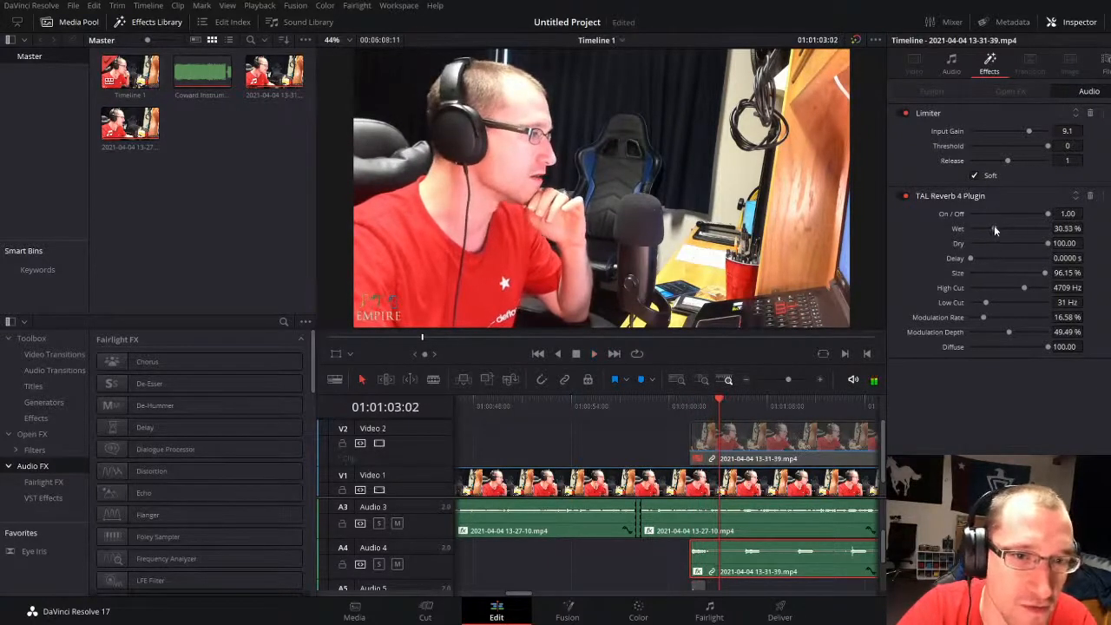
left_click(689, 407)
key("space")
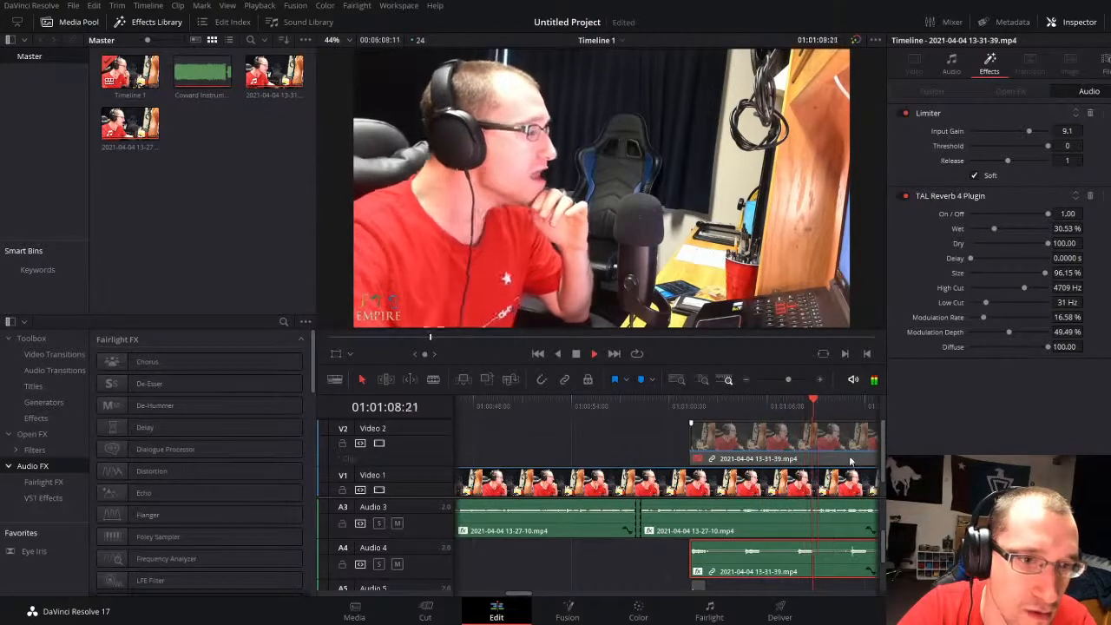
Step: Split the second take's linked video and audio at 01:01:11:01
left_click_drag(788, 379, 787, 380)
left_click(509, 400)
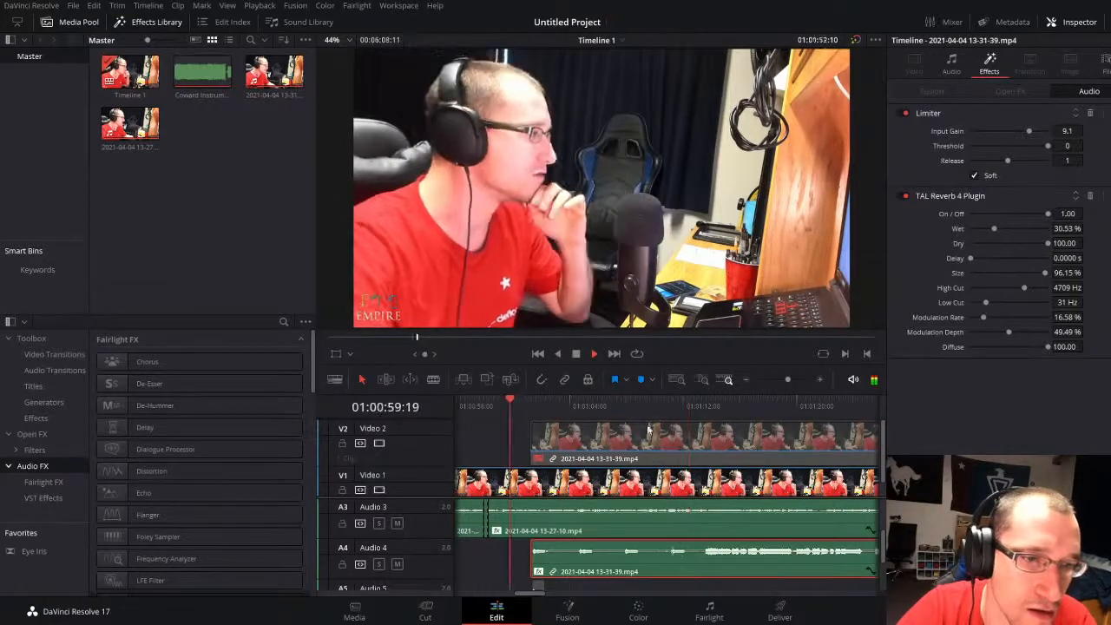
left_click_drag(669, 404, 667, 409)
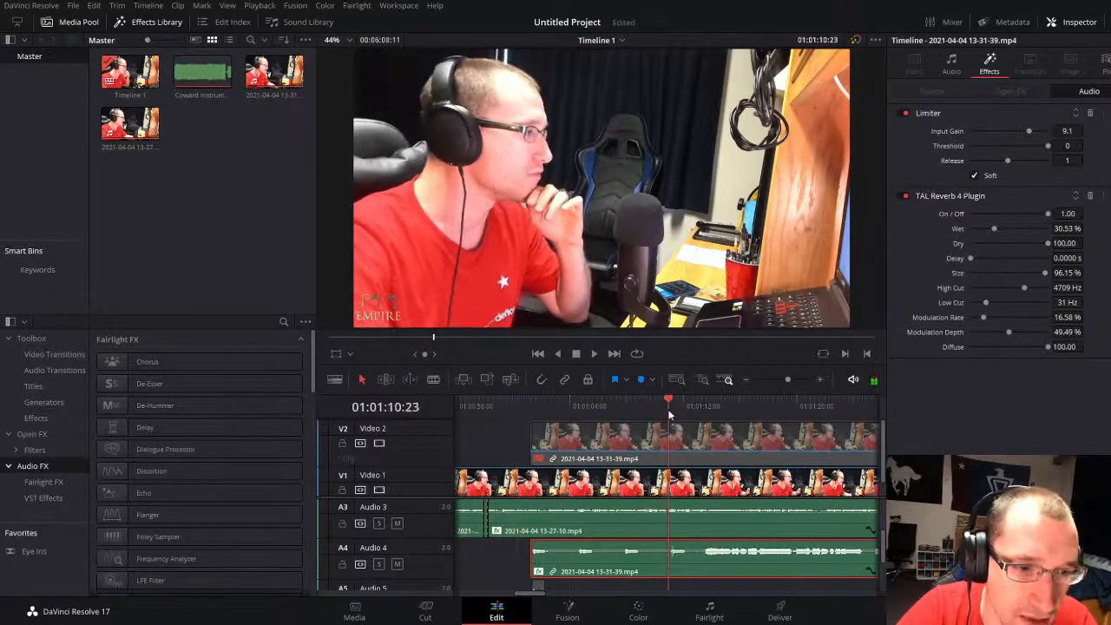
left_click(682, 450)
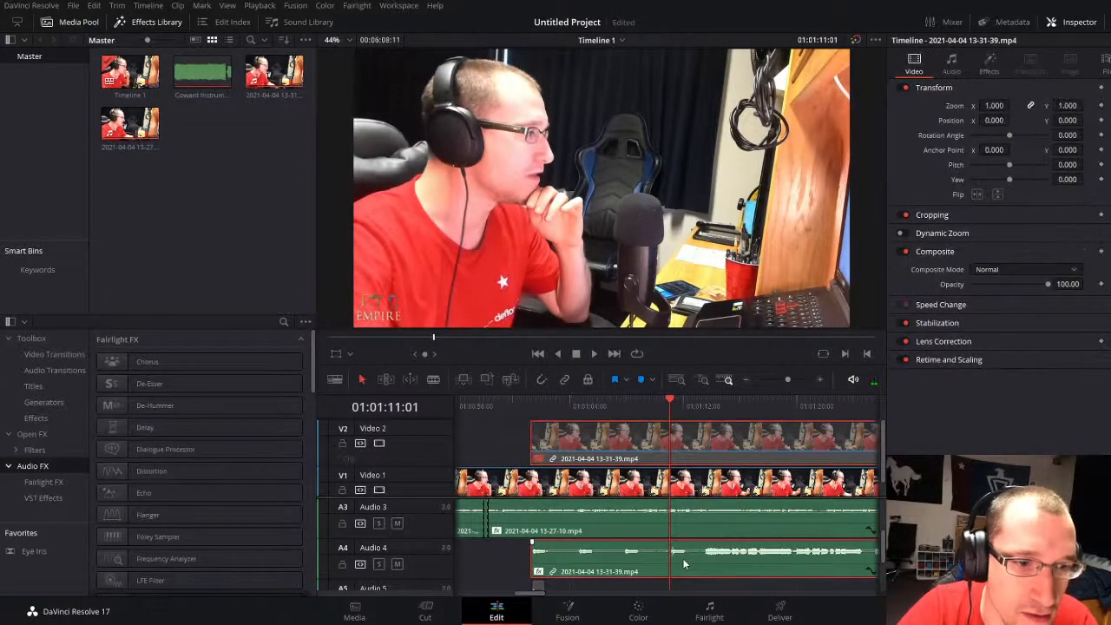
key("ctrl+b")
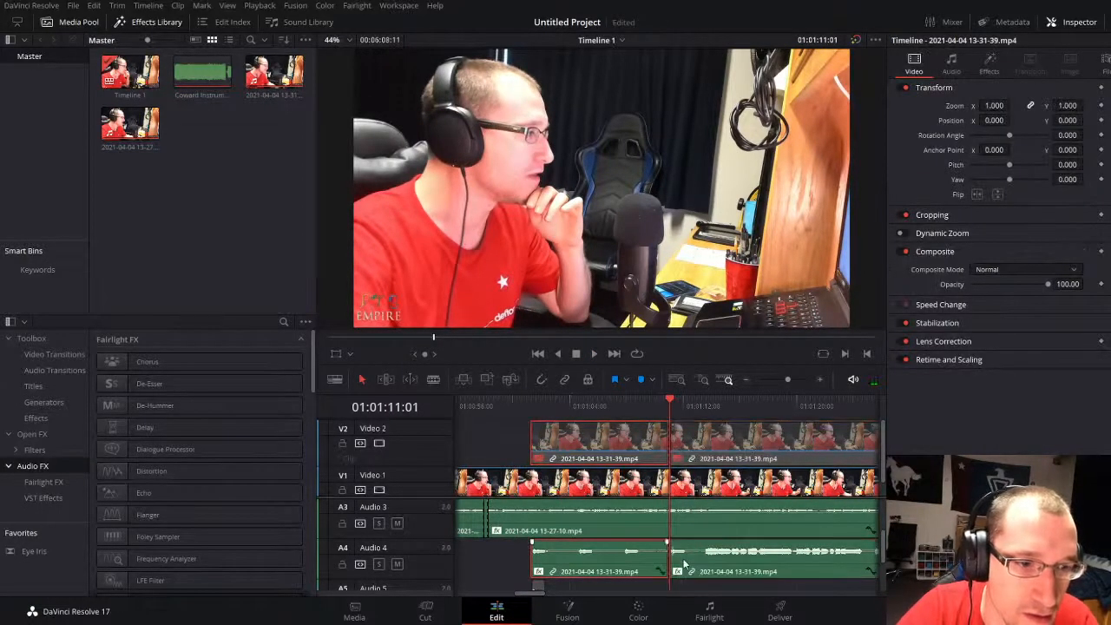
left_click(487, 460)
left_click_drag(669, 443, 696, 443)
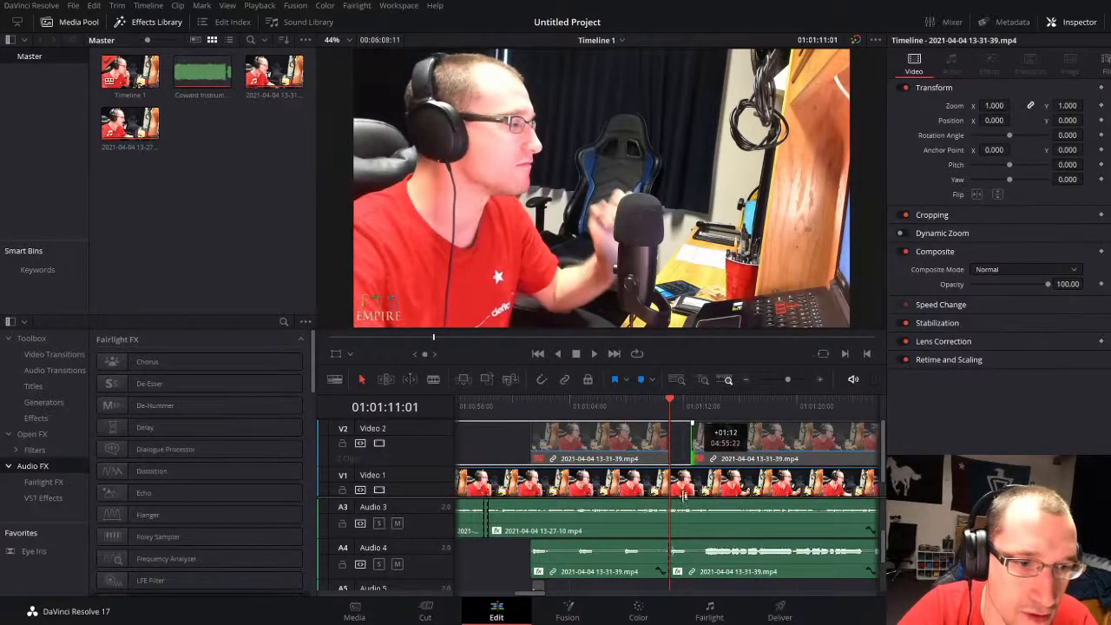
left_click_drag(683, 495, 683, 498)
key("ctrl+z")
key("ctrl+z")
Step: Trim the start of the later second-take piece to just before its dense vocal waveform, and play from 01:00:59:16
left_click(700, 460)
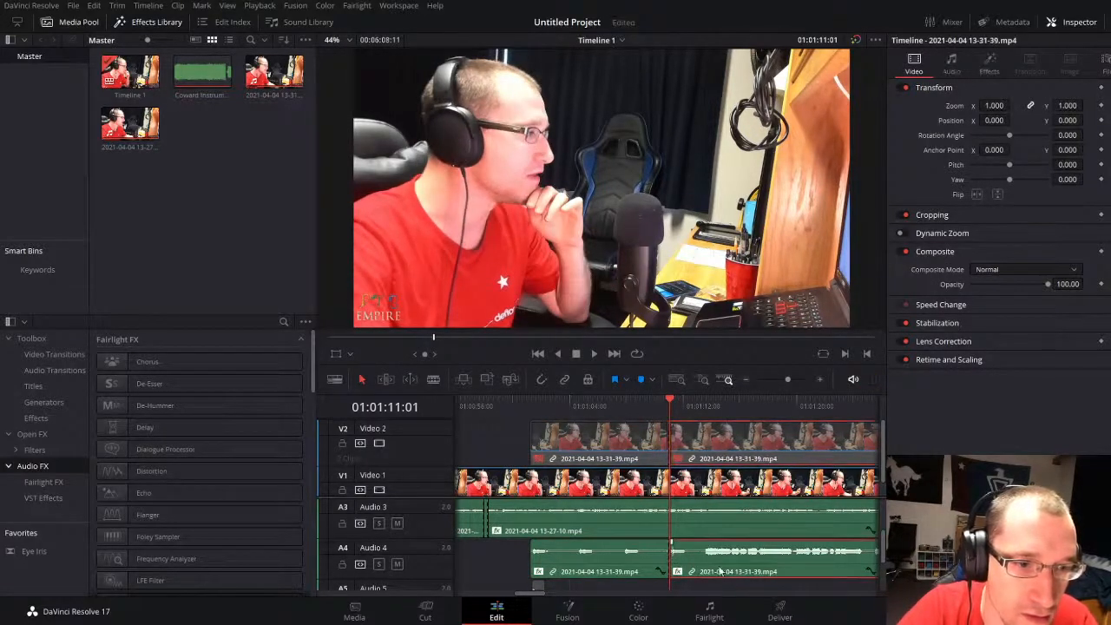
left_click_drag(673, 556, 706, 555)
left_click(488, 442)
left_click(507, 401)
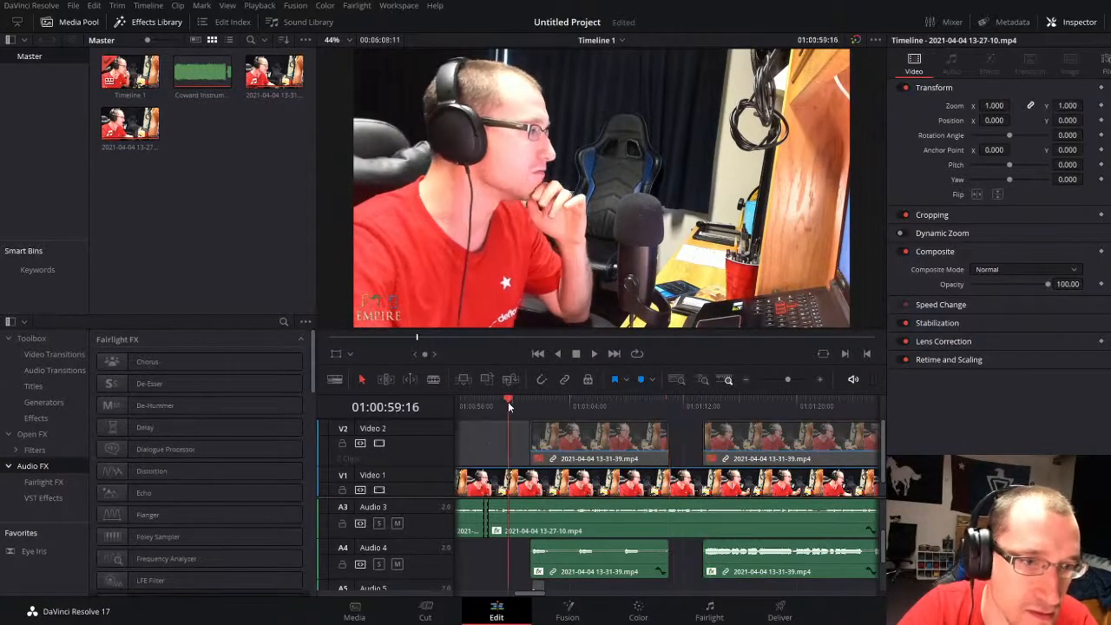
key("space")
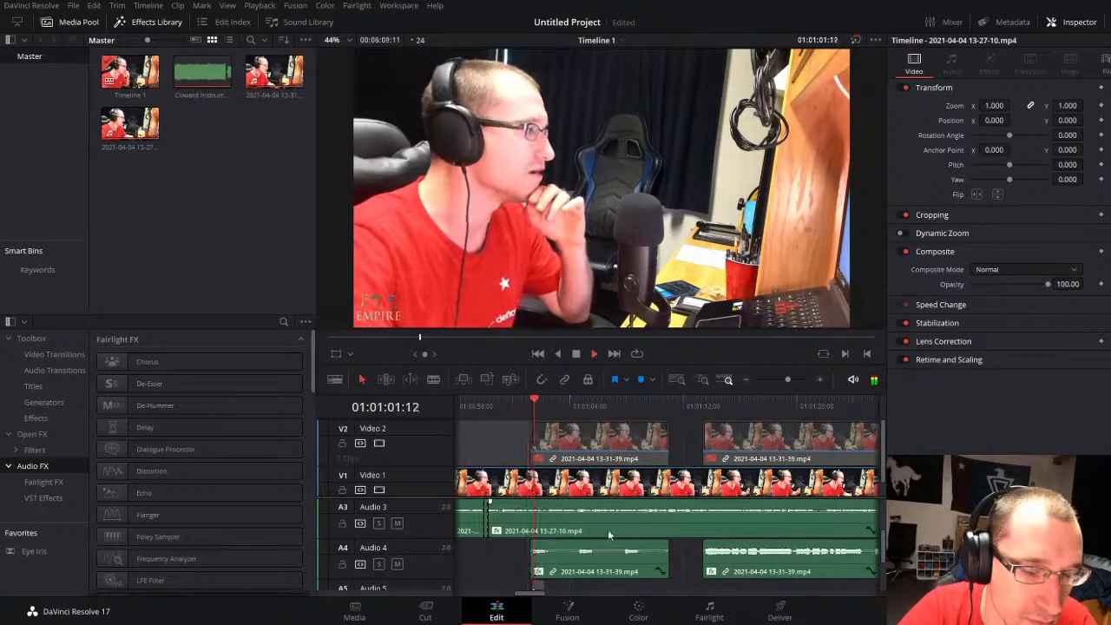
Step: Re-enable the short vocal pieces on Audio 5 and Audio 6 and play them with the second take
scroll(568, 562, "down", 2)
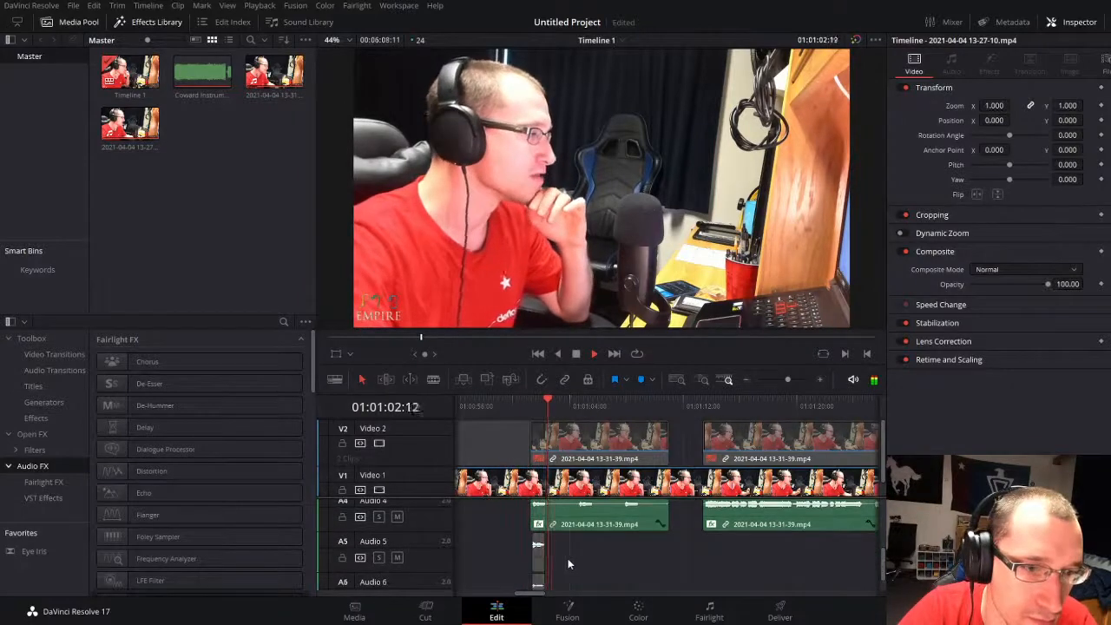
left_click(791, 378)
left_click(466, 399)
key("space")
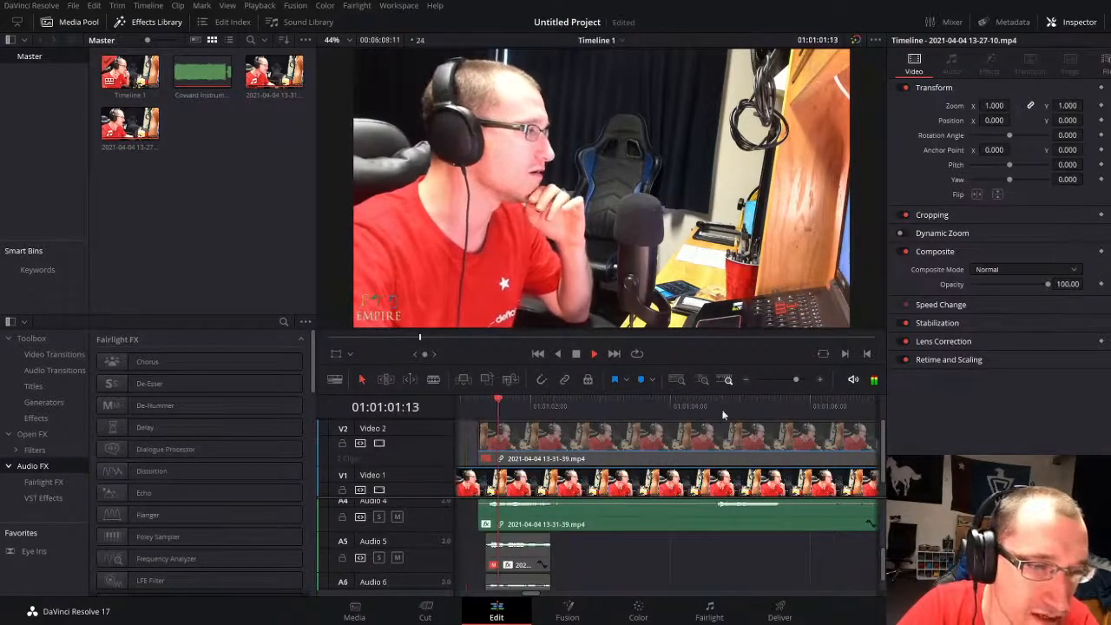
left_click(802, 380)
left_click(697, 569)
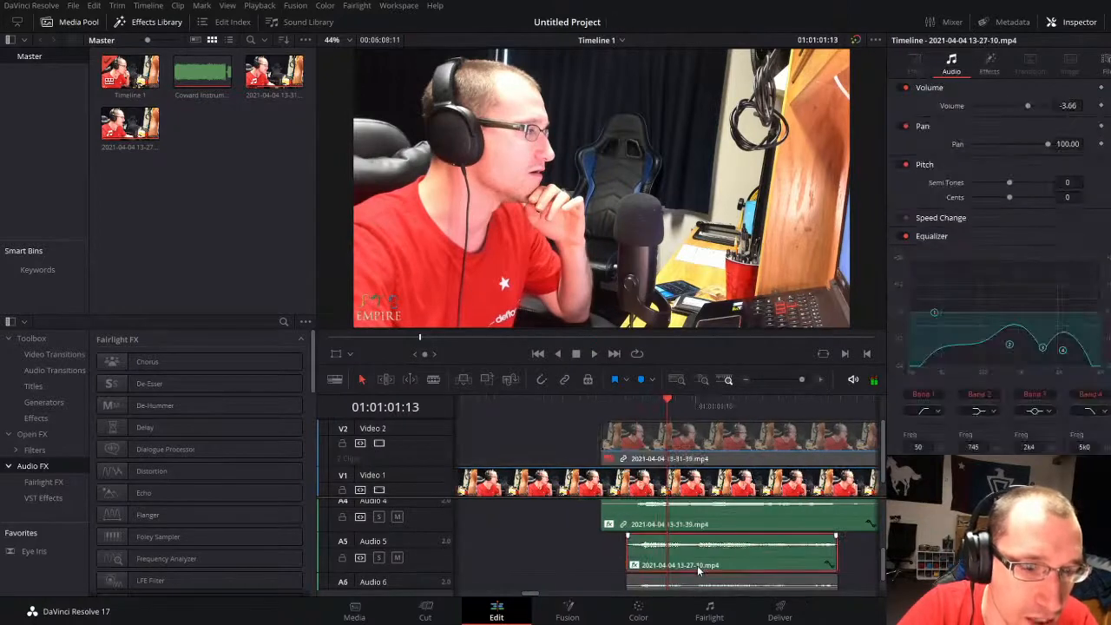
scroll(697, 565, "down", 1)
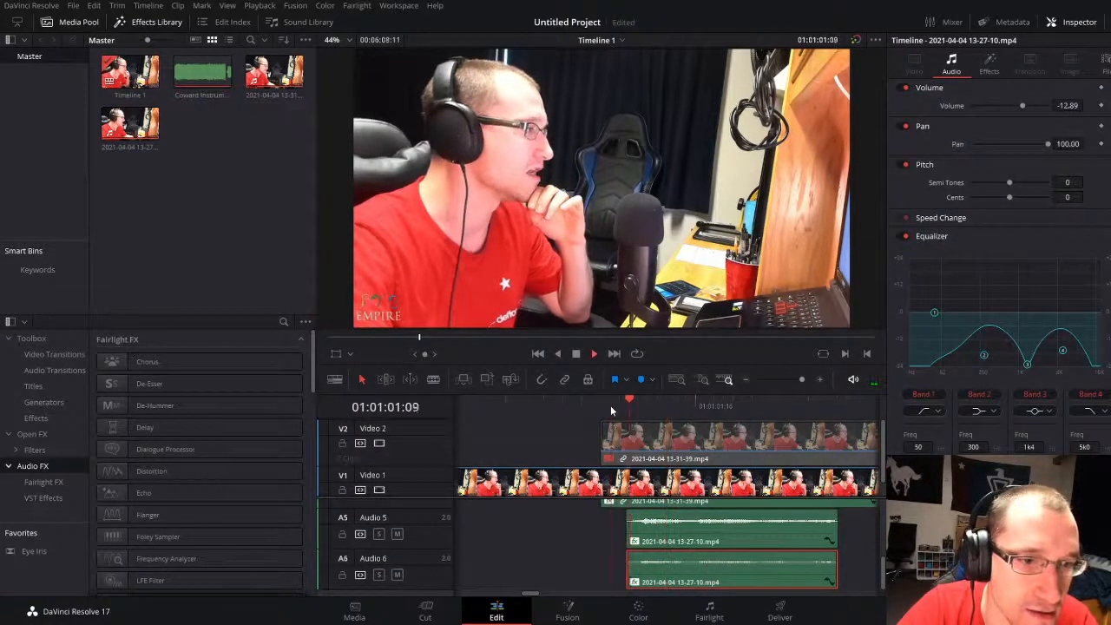
key("space")
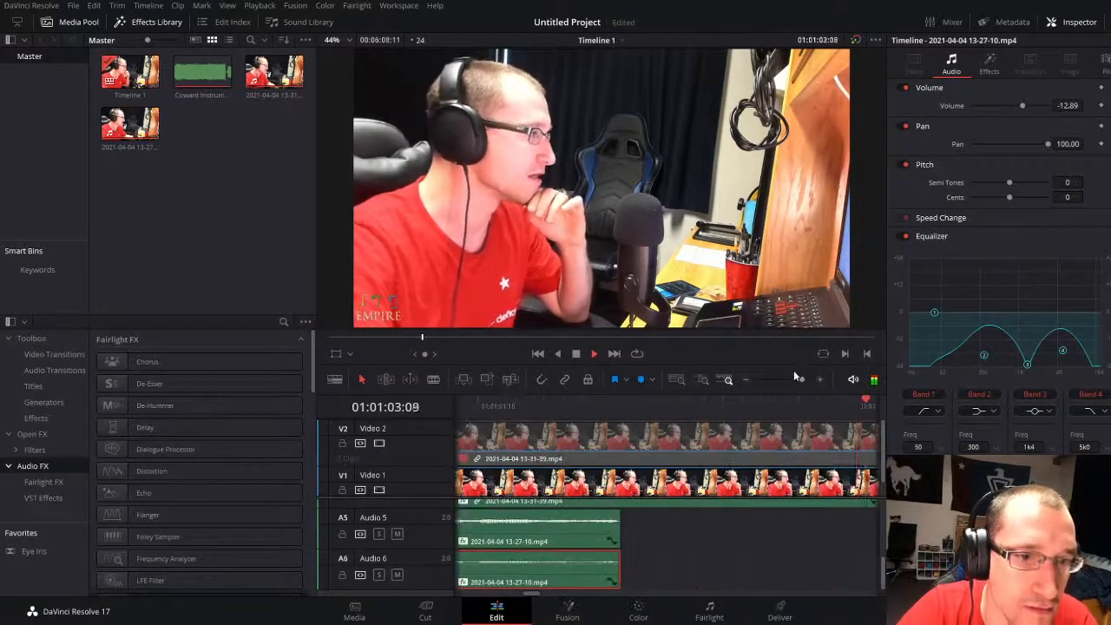
Step: Lower the volume of the first second-take piece on Audio 4 to -16.46 dB and replay it from 01:01:01:05
left_click_drag(801, 379, 791, 380)
key("space")
scroll(688, 525, "up", 1)
scroll(688, 525, "up", 1)
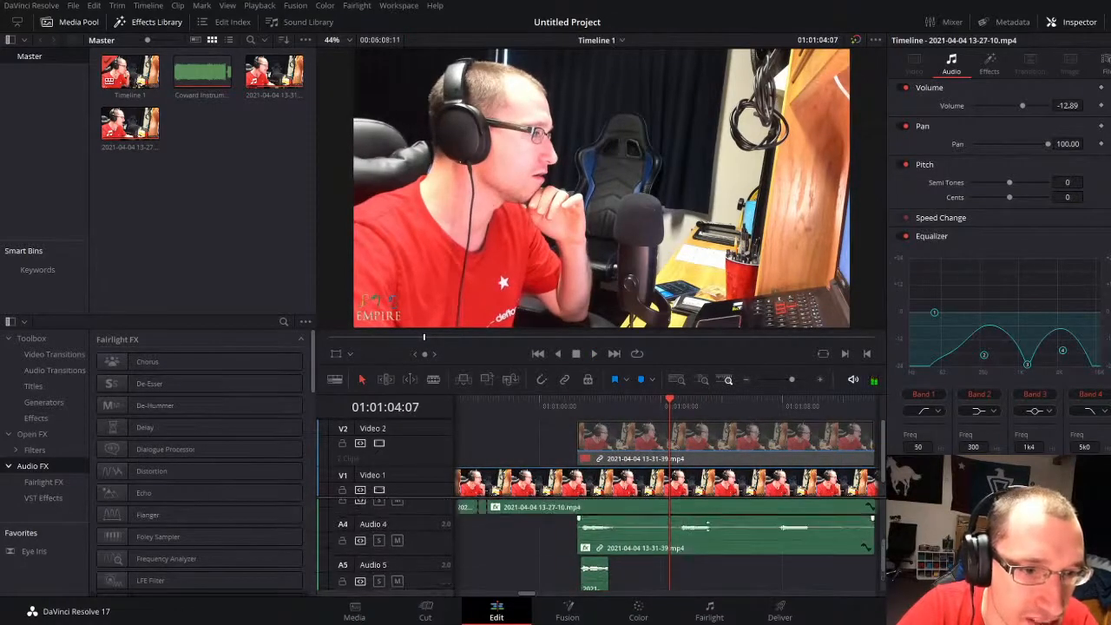
left_click(580, 407)
key("space")
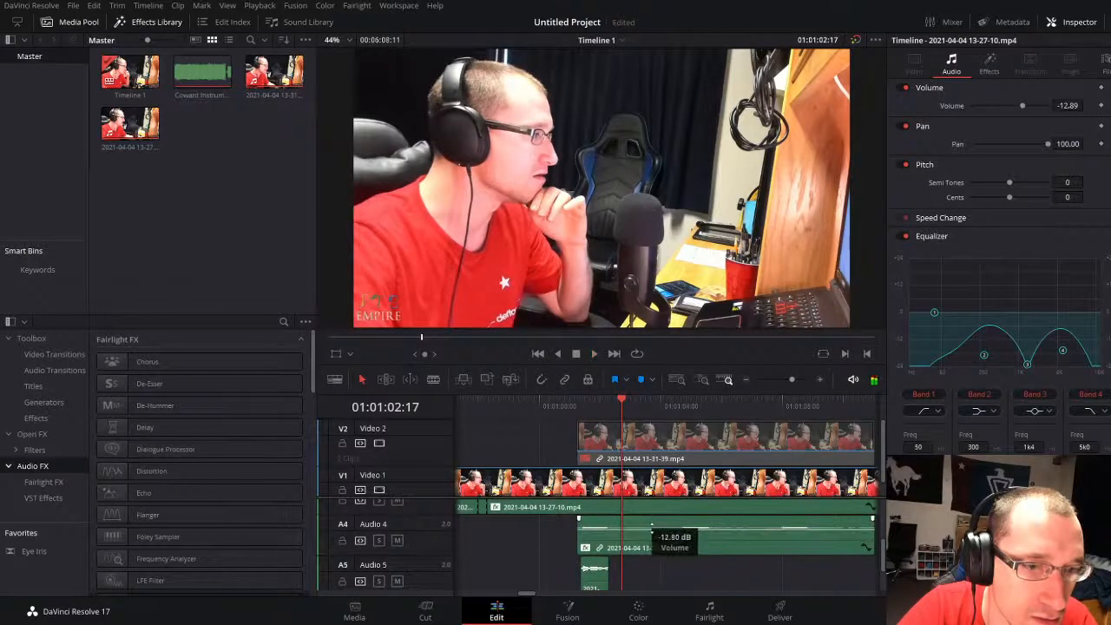
left_click(593, 410)
left_click(577, 410)
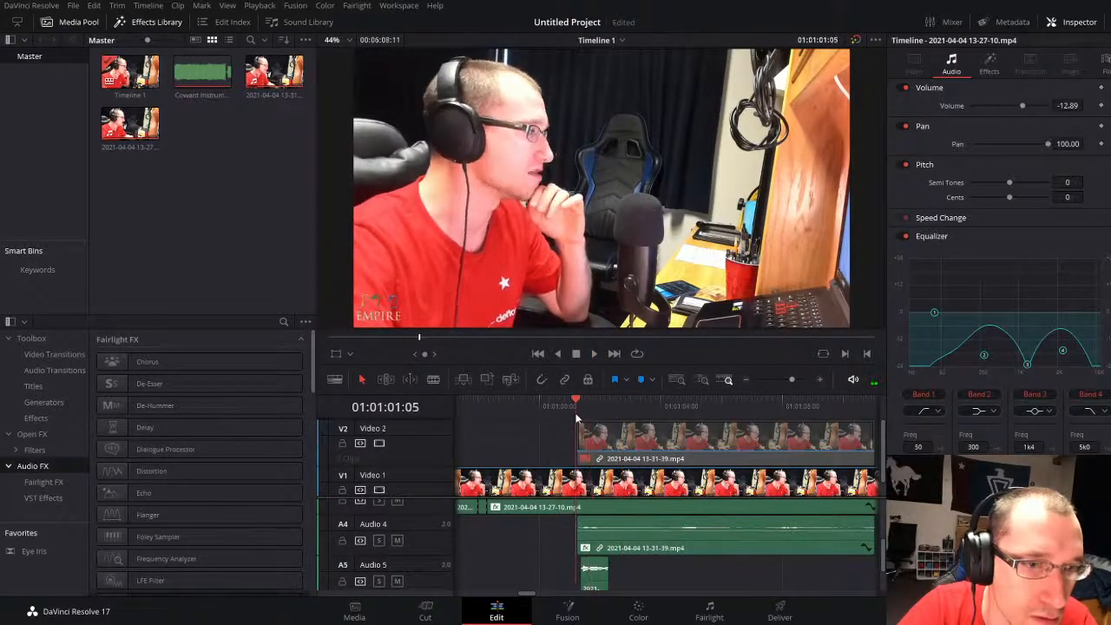
key("space")
Step: Set the pan of the first second-take piece on Audio 4 to -100.00 and replay it from about 01:01:01:09
left_click(657, 546)
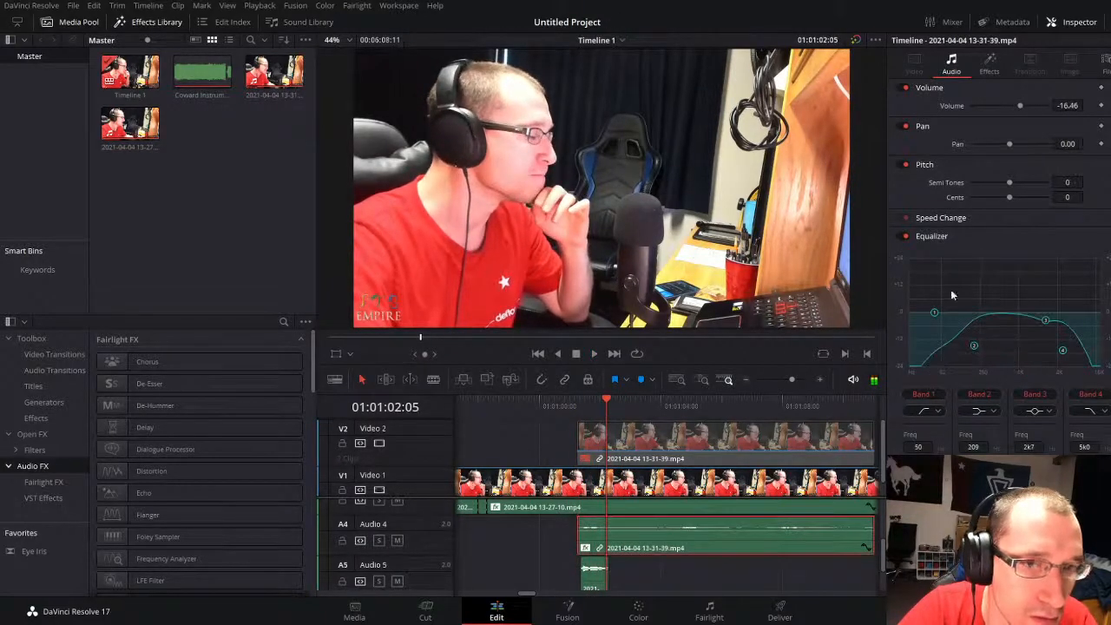
left_click(587, 404)
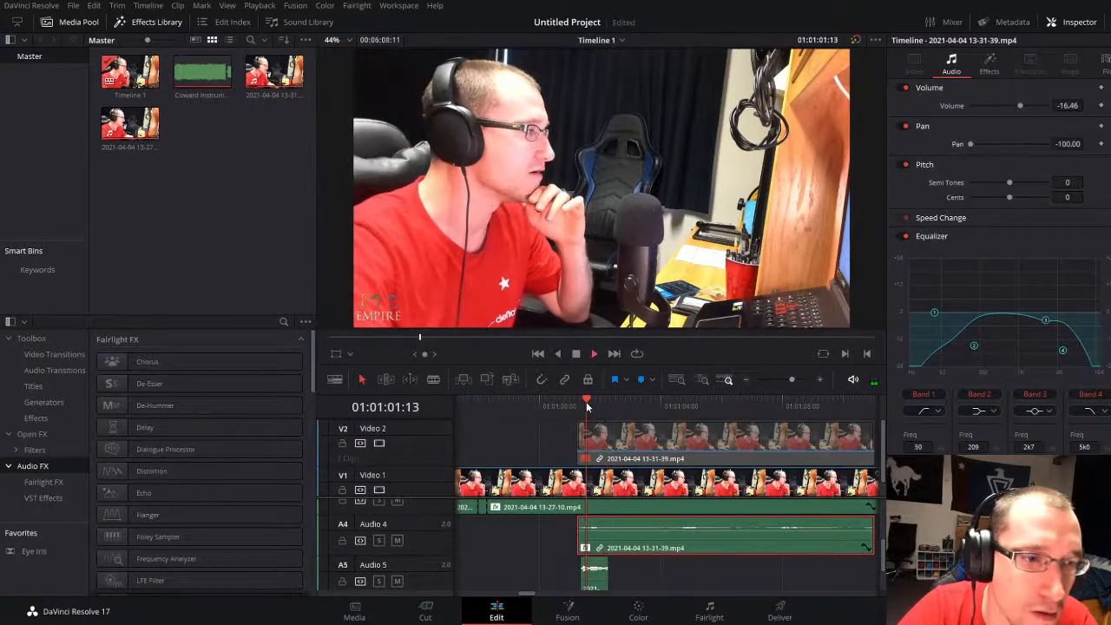
key("space")
key("space")
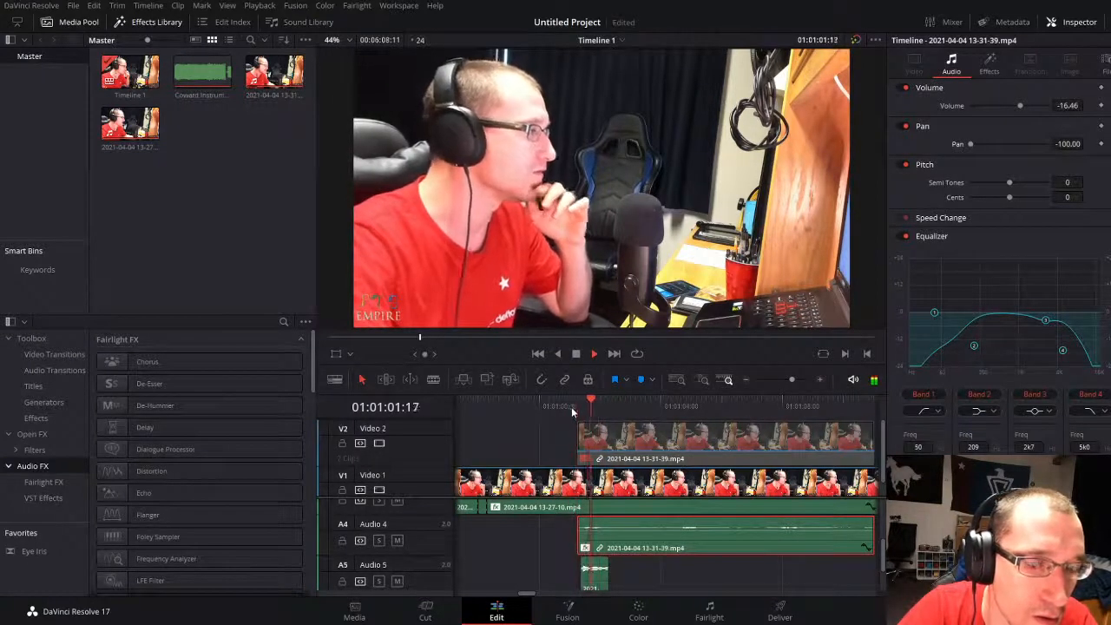
left_click(580, 402)
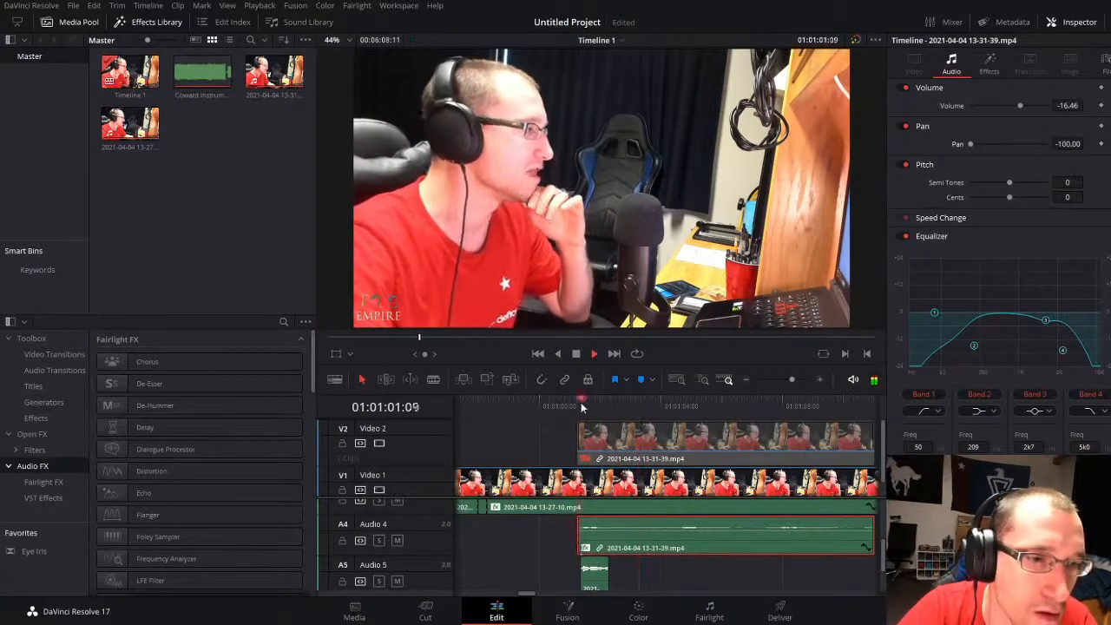
Step: Apply the first second-take piece's -16.46 dB volume and equalizer settings to the short vocal piece on Audio 5, and replay it
left_click_drag(791, 379, 789, 379)
key("space")
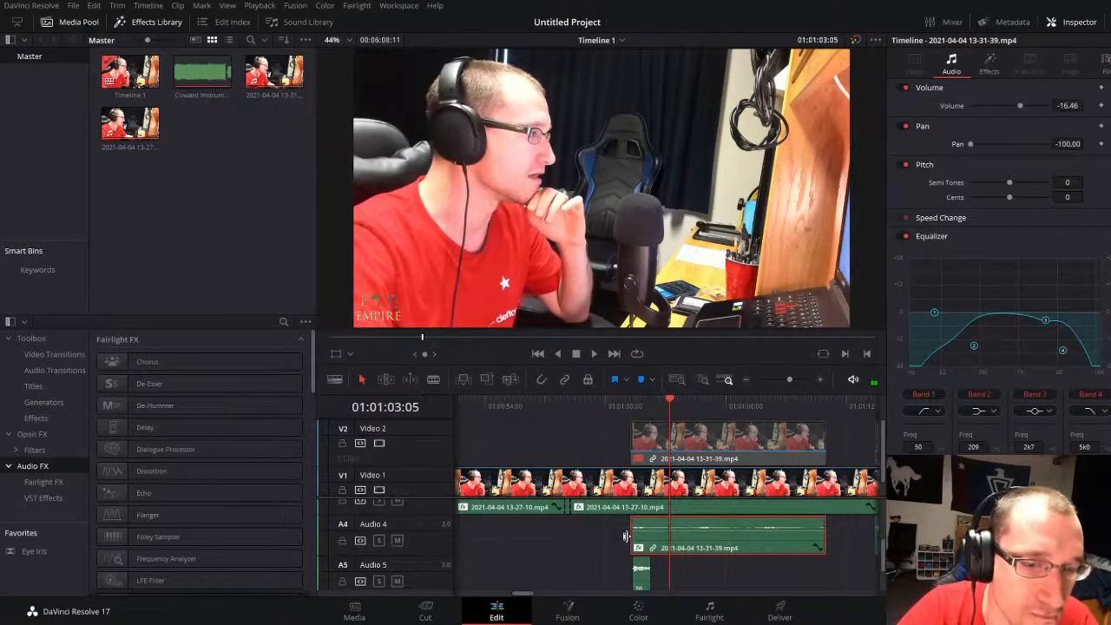
scroll(633, 547, "down", 2)
left_click(640, 576, "ctrl")
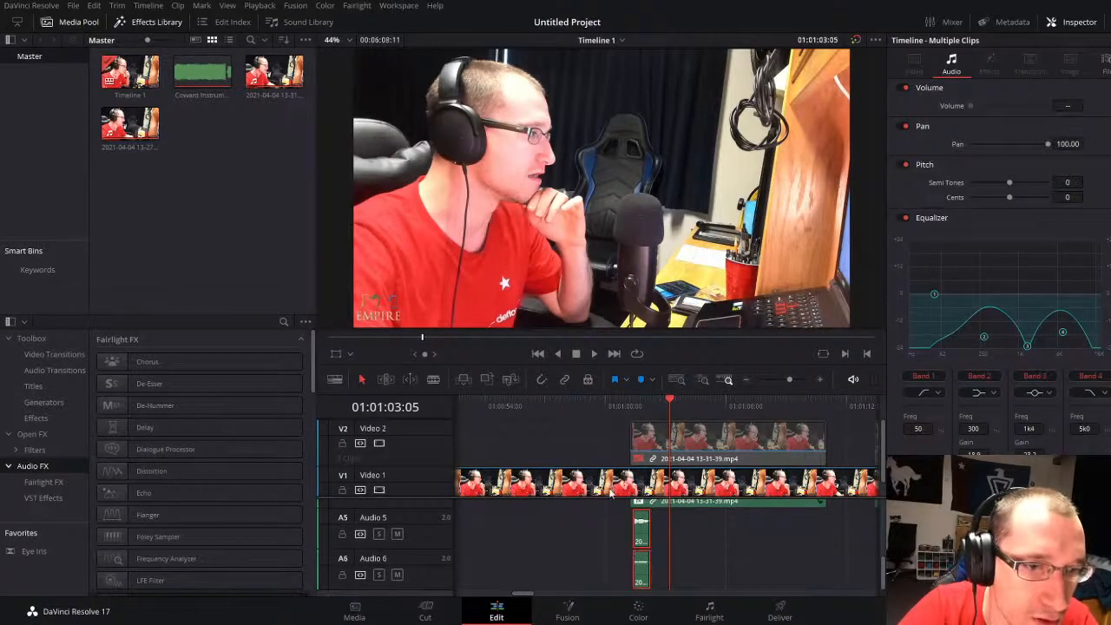
left_click(642, 531)
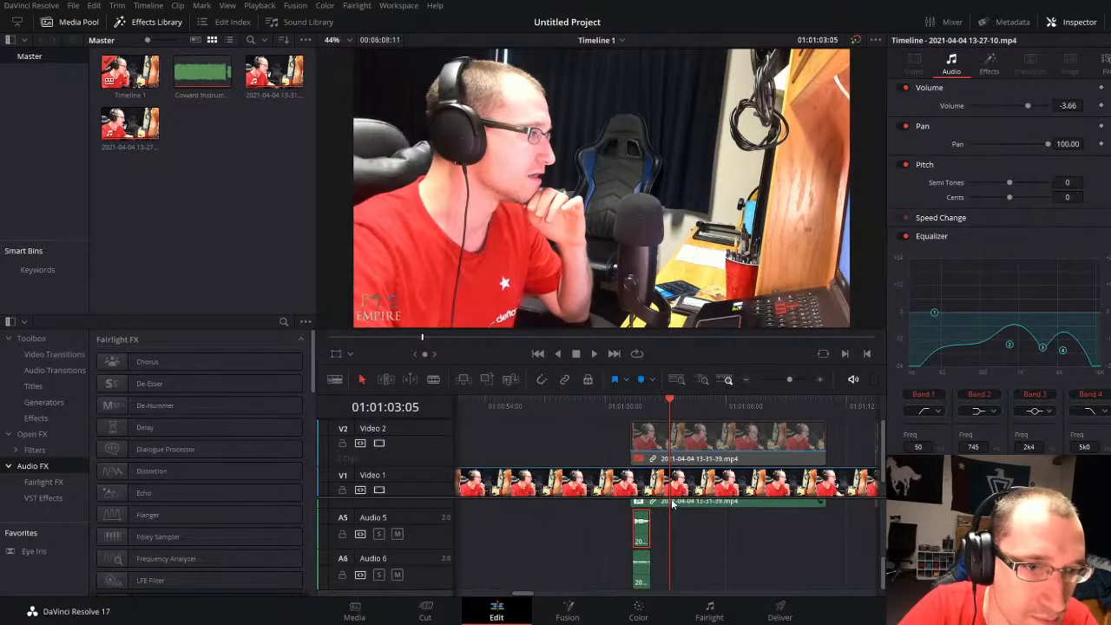
key("ctrl+z")
left_click(635, 406)
key("space")
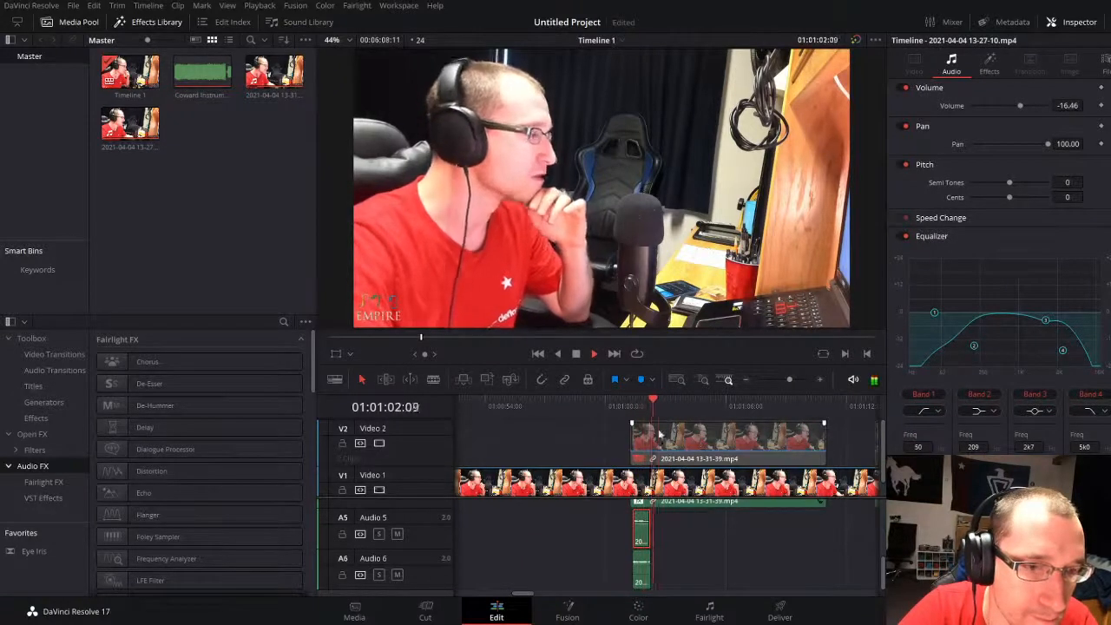
Step: Nudge the first short vocal pieces on Audio 5 and Audio 6 together slightly later to line up with the second-take waveform
left_click(610, 408)
left_click_drag(790, 380, 803, 379)
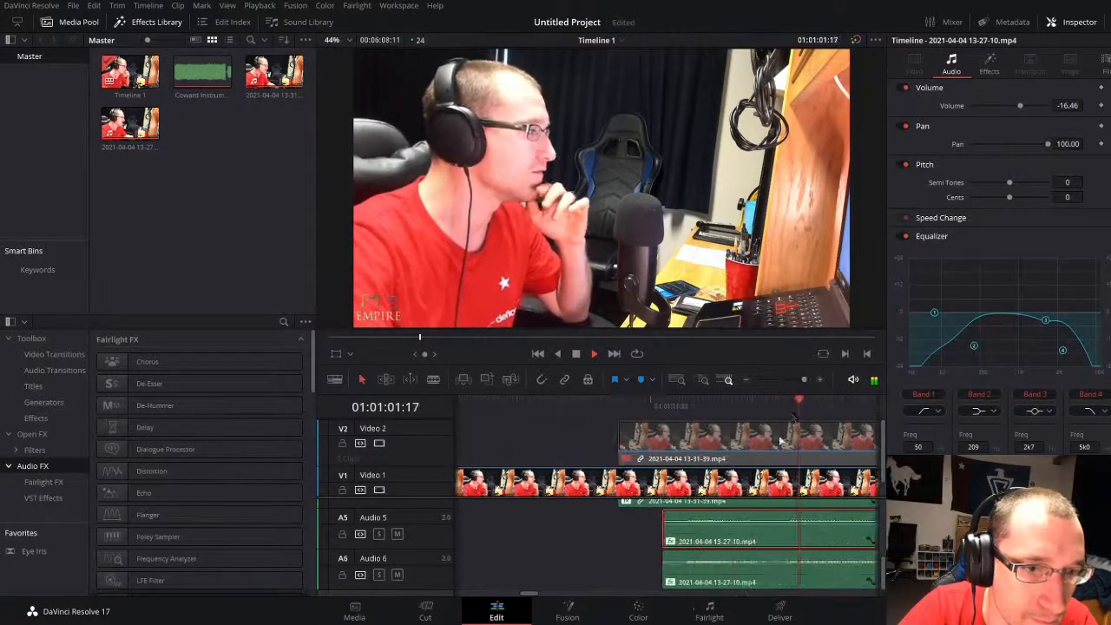
key("space")
scroll(701, 571, "up", 1)
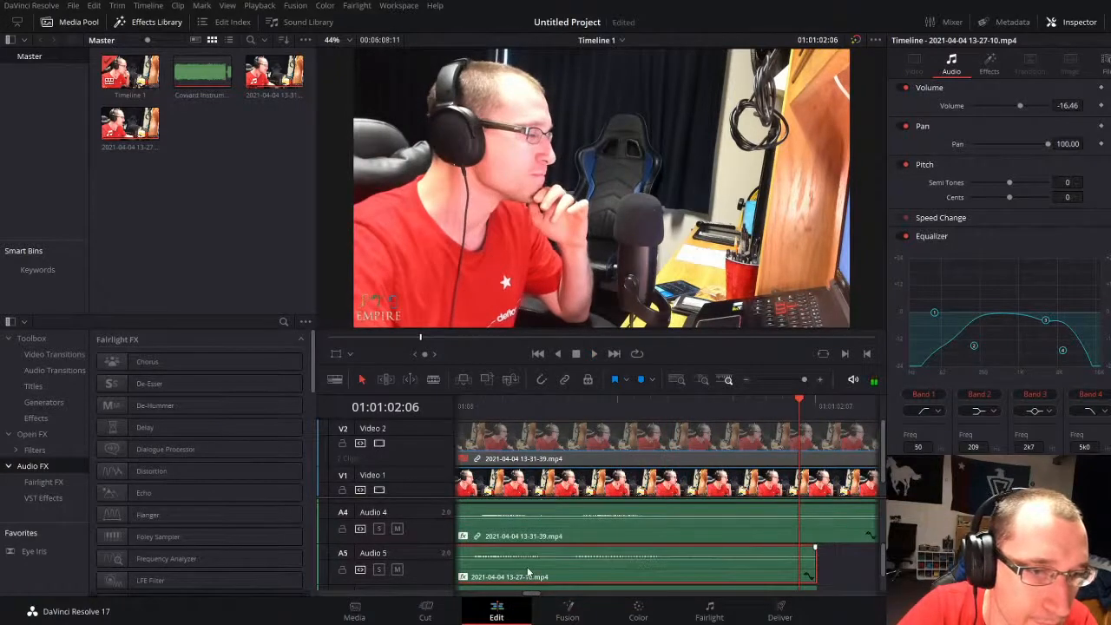
left_click_drag(782, 382, 809, 379)
left_click(570, 420)
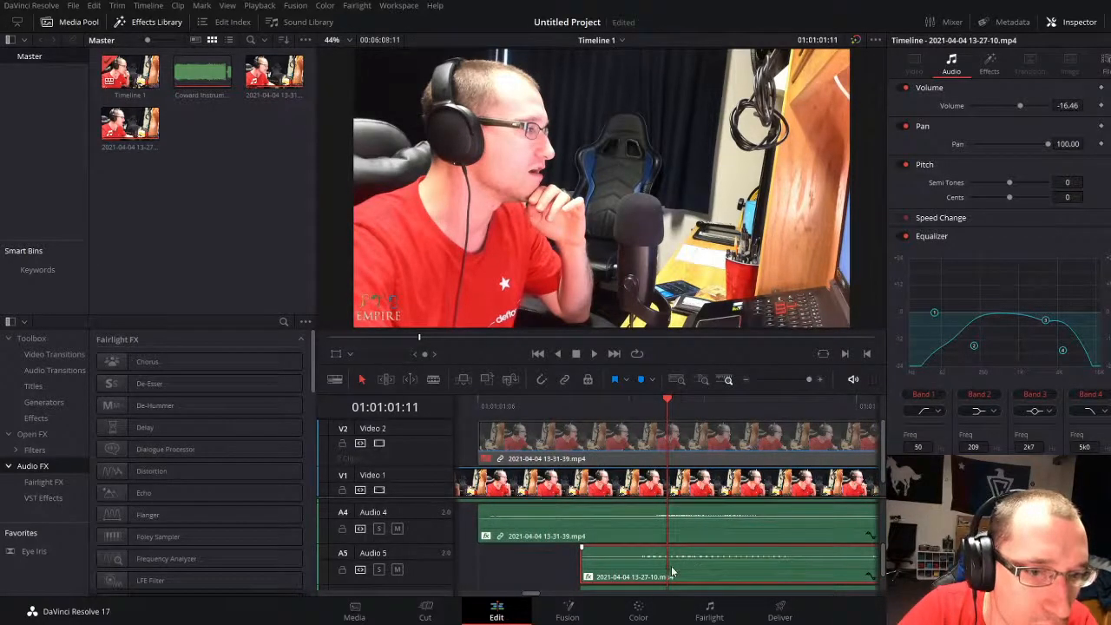
scroll(673, 573, "down", 1)
scroll(677, 581, "up", 2)
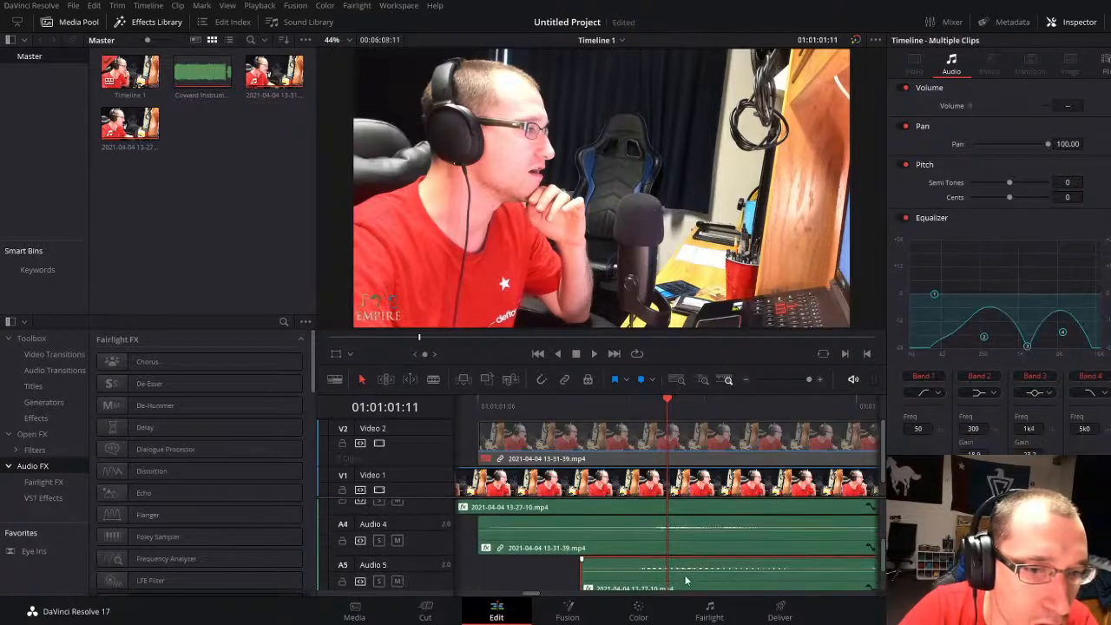
scroll(747, 578, "down", 2)
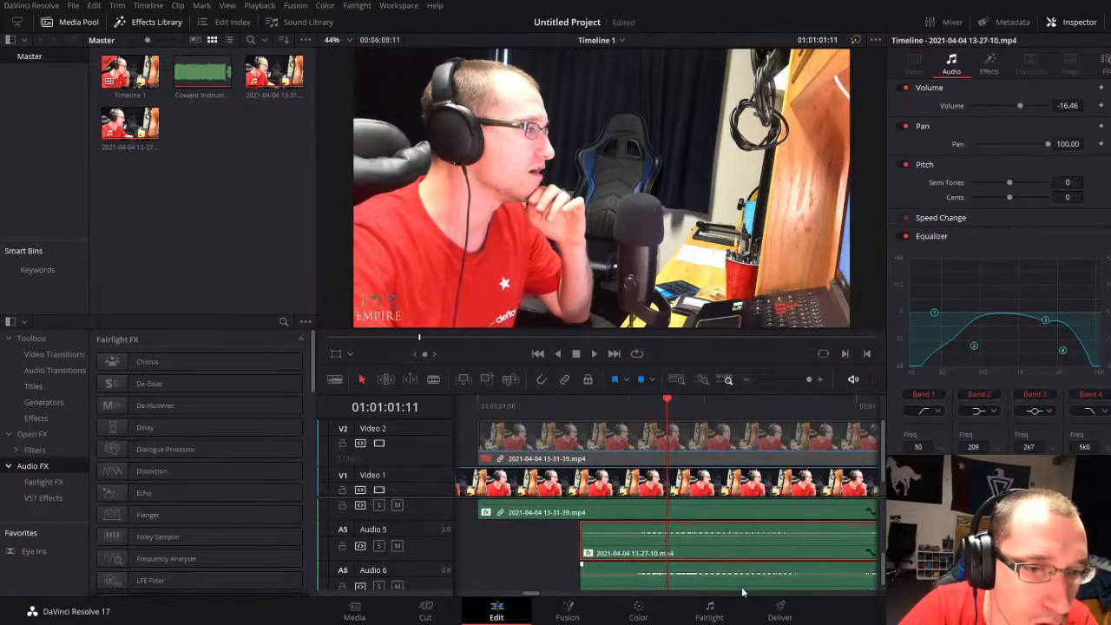
left_click(742, 590)
scroll(676, 556, "up", 1)
left_click_drag(663, 566, 675, 564)
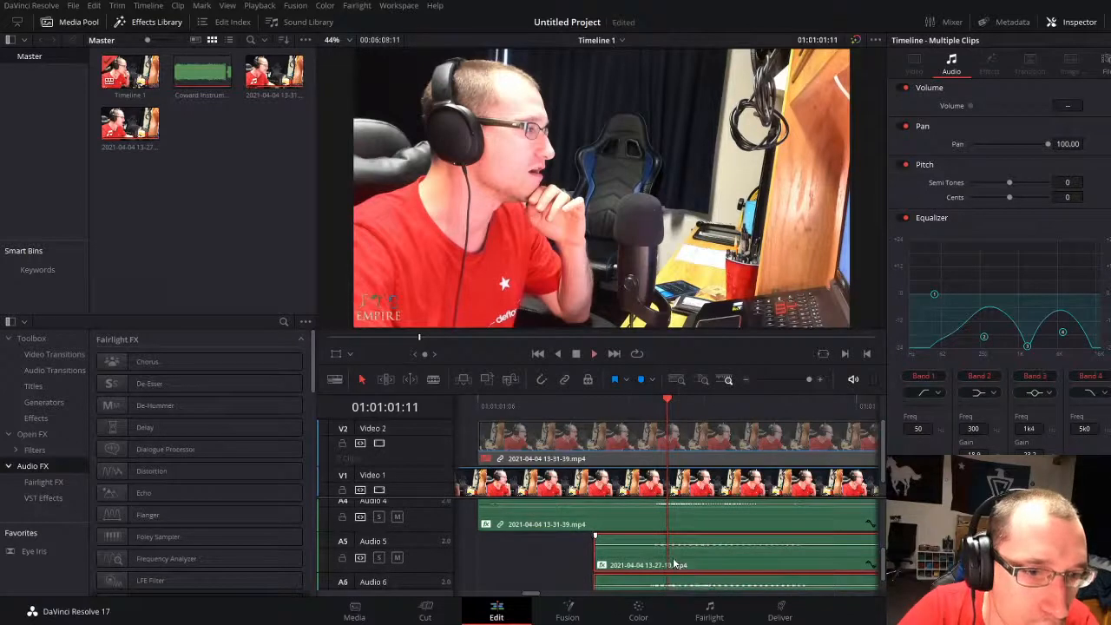
Step: Copy both short vocal pieces on Audio 5 and Audio 6 to 01:01:04:17 and play the pasted pair
left_click(798, 381)
key("space")
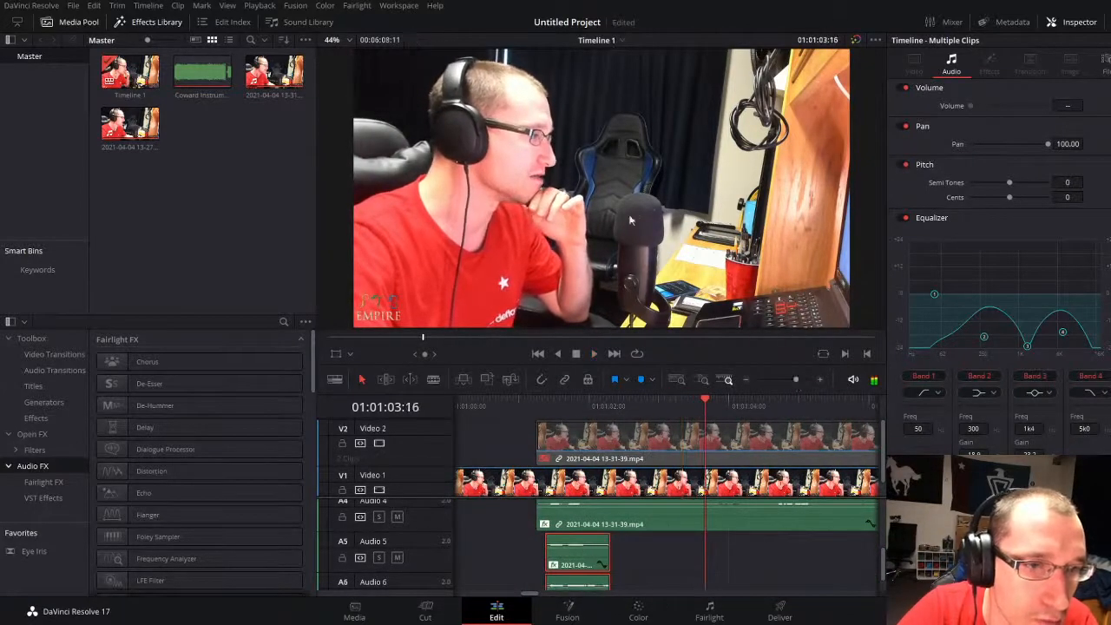
left_click_drag(790, 378, 796, 379)
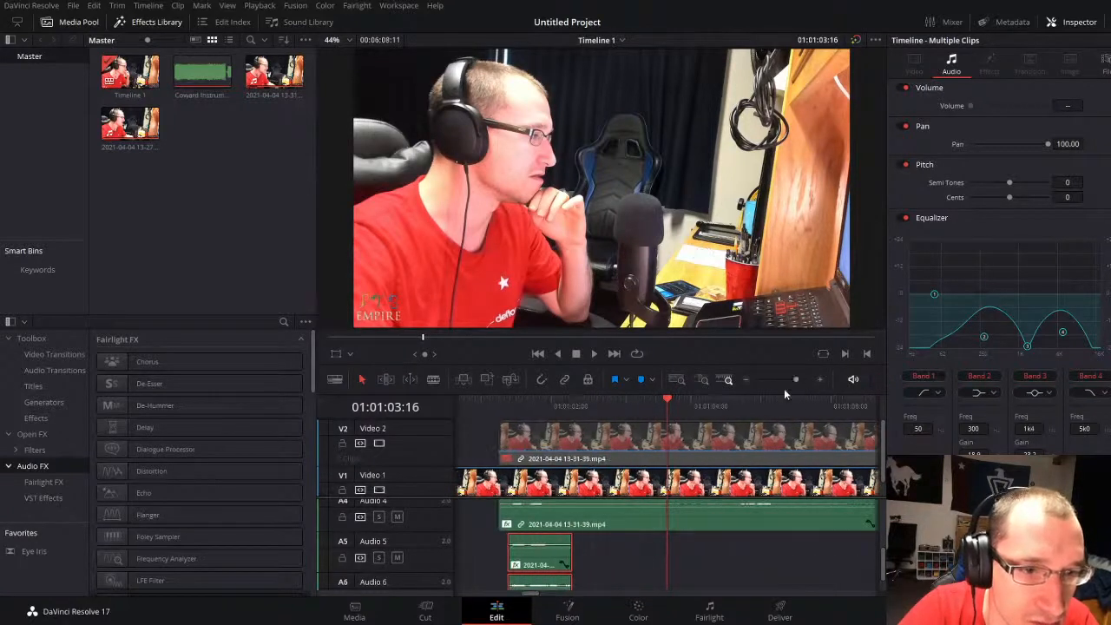
key("space")
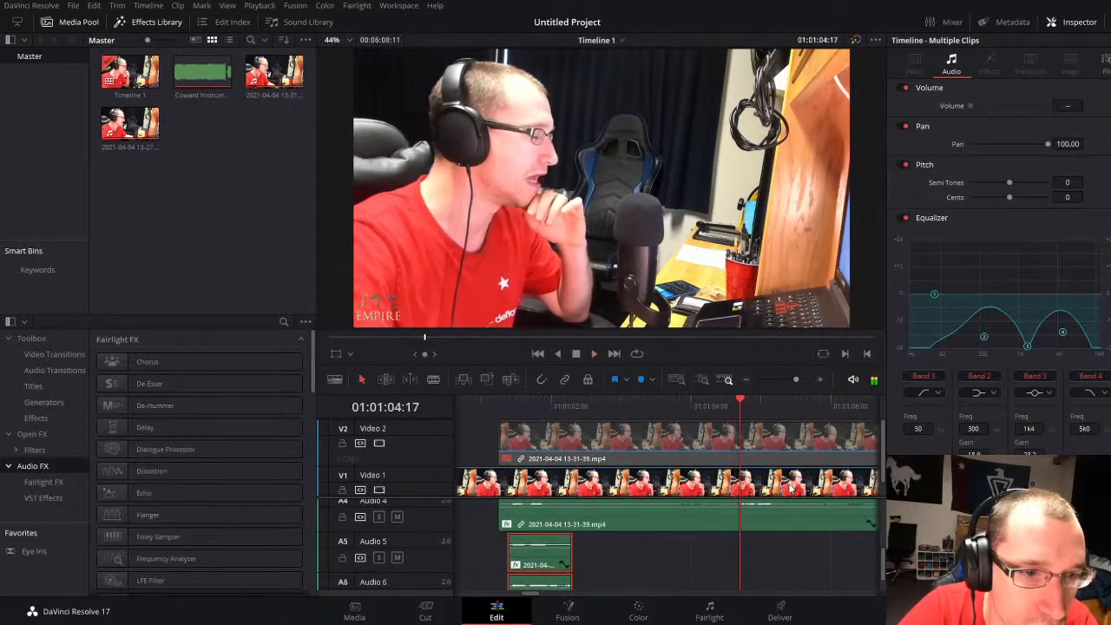
key("ctrl+v")
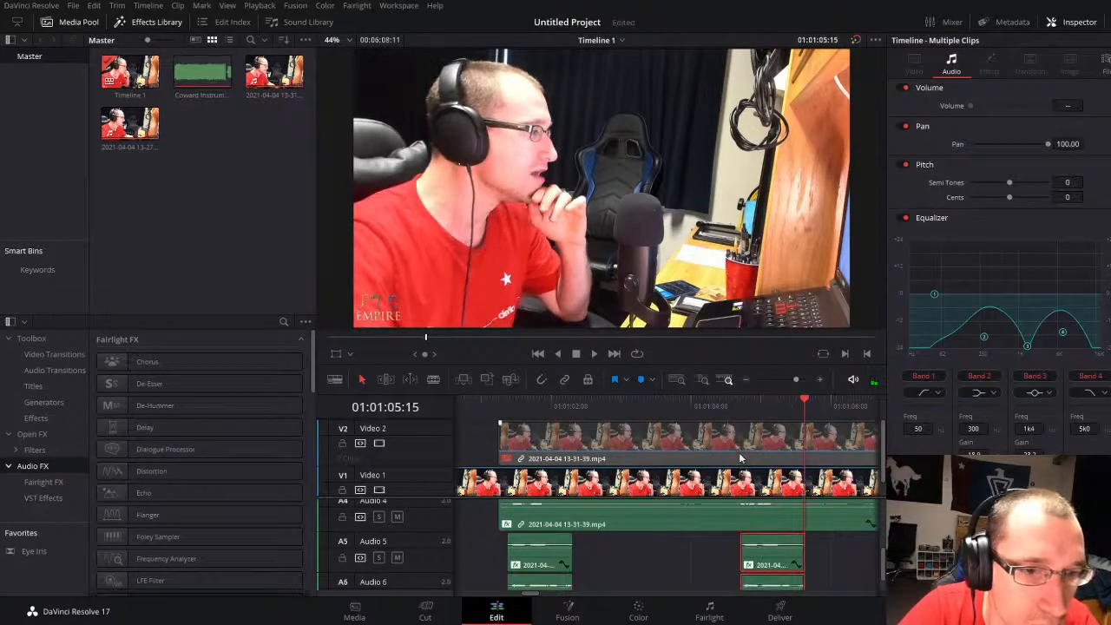
left_click(741, 416)
key("space")
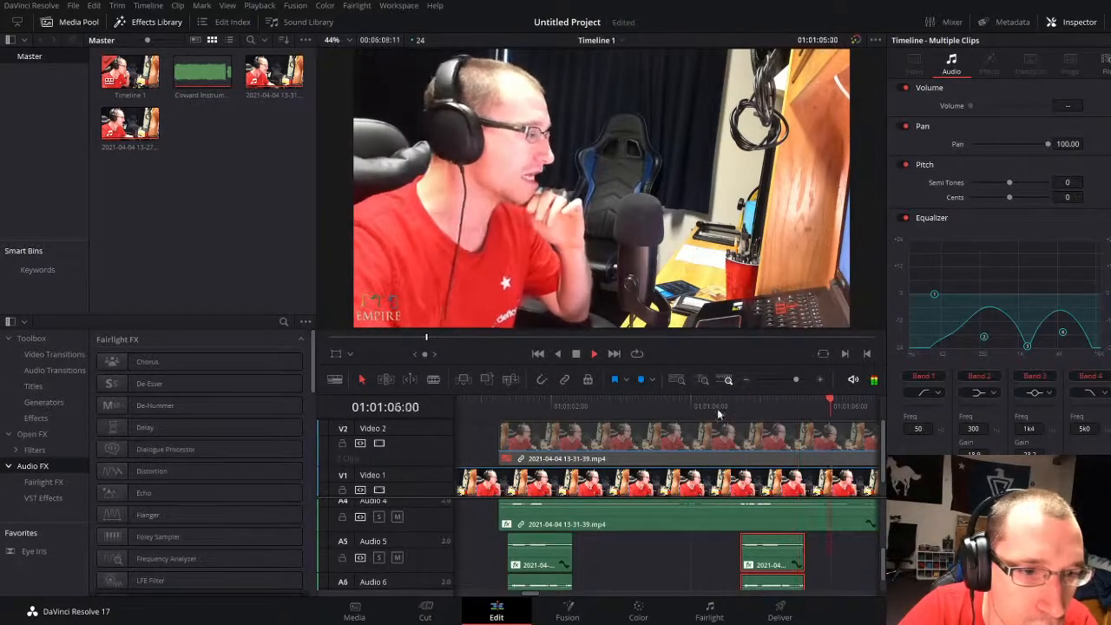
Step: Shift the pasted pair at 01:01:04:17 slightly earlier to match the Audio 4 vocal, and play on
left_click(743, 407)
left_click_drag(796, 380, 809, 375)
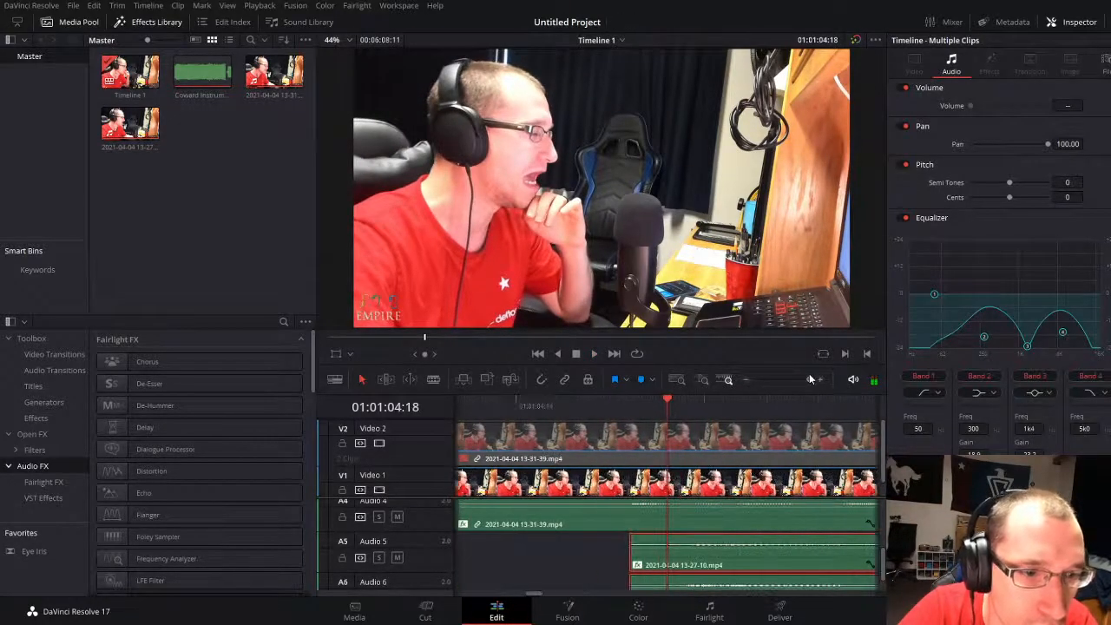
left_click_drag(741, 565, 681, 561)
key("space")
left_click_drag(809, 379, 794, 379)
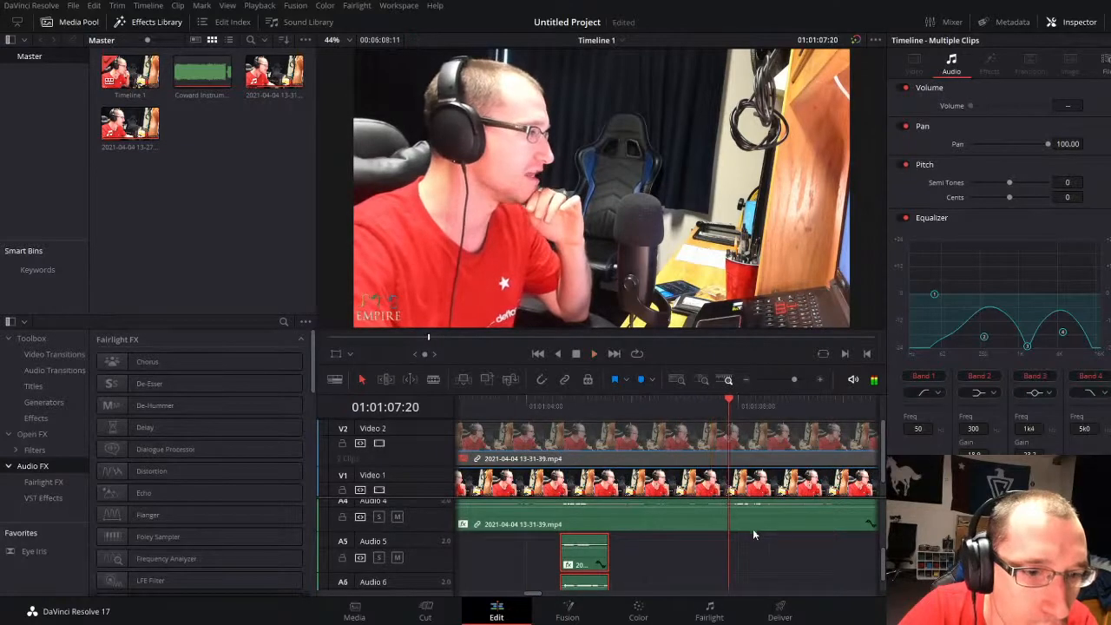
Step: Paste another pair of the short vocal pieces at 01:01:07:20 and nudge it slightly later to match the second take
key("ctrl+v")
key("space")
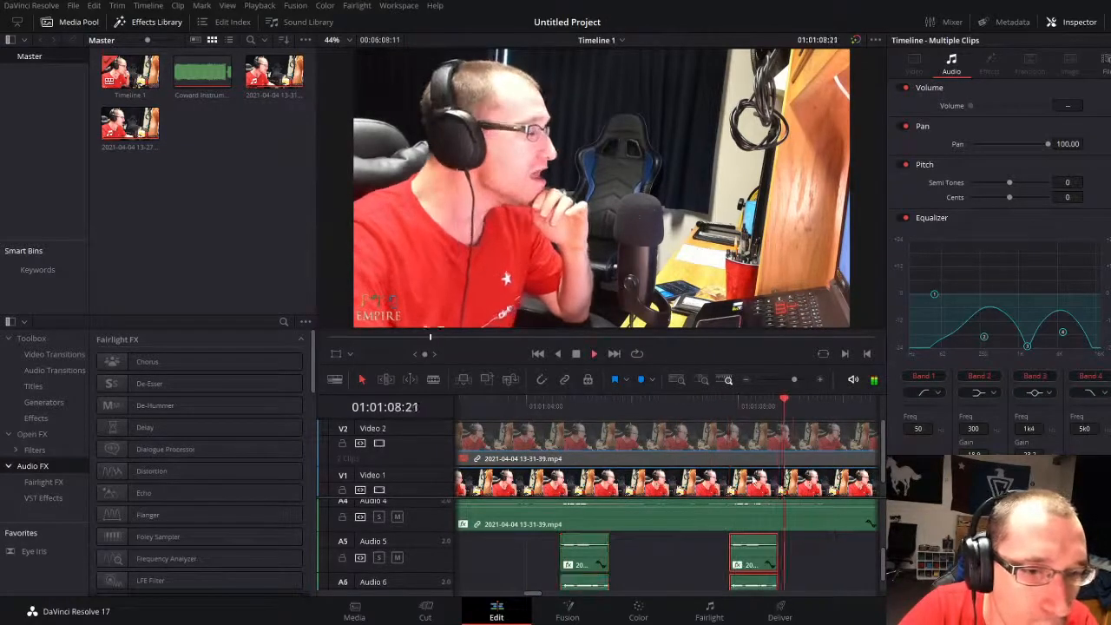
left_click(799, 380)
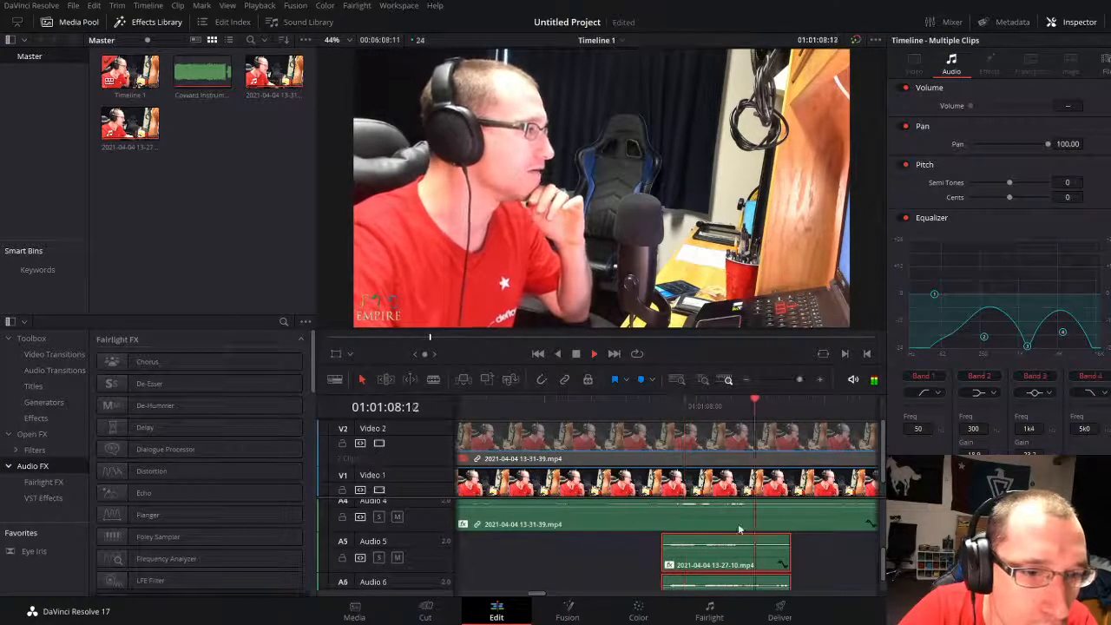
left_click_drag(681, 561, 693, 560)
key("space")
left_click(785, 380)
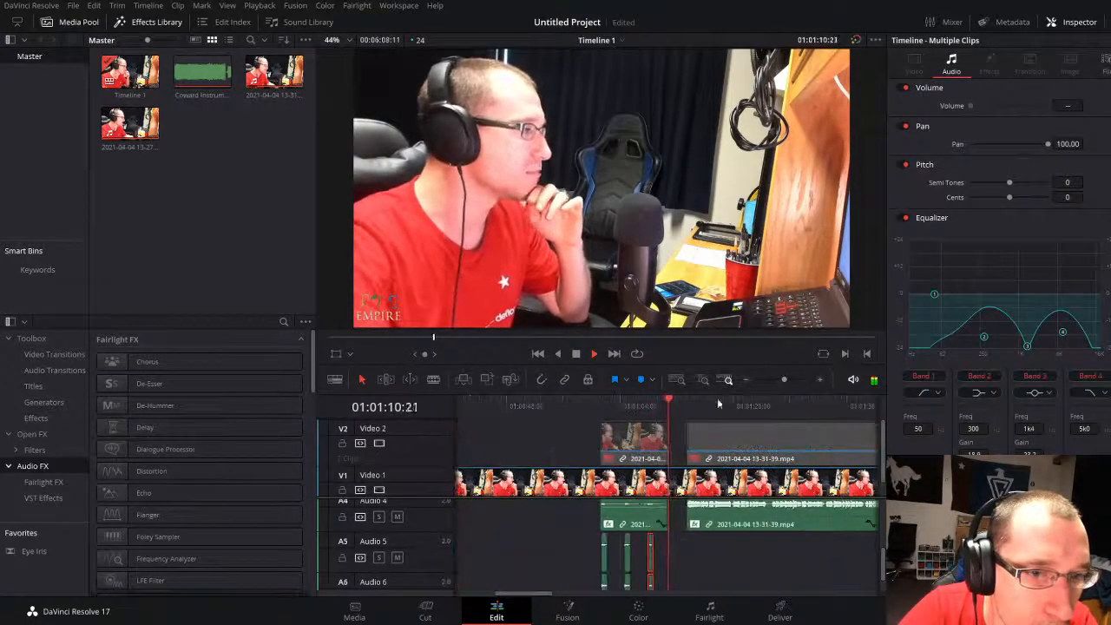
Step: Replay the passage from before the first second-take piece through the short vocal pairs to check the doubled vocals
left_click(577, 407)
left_click(792, 380)
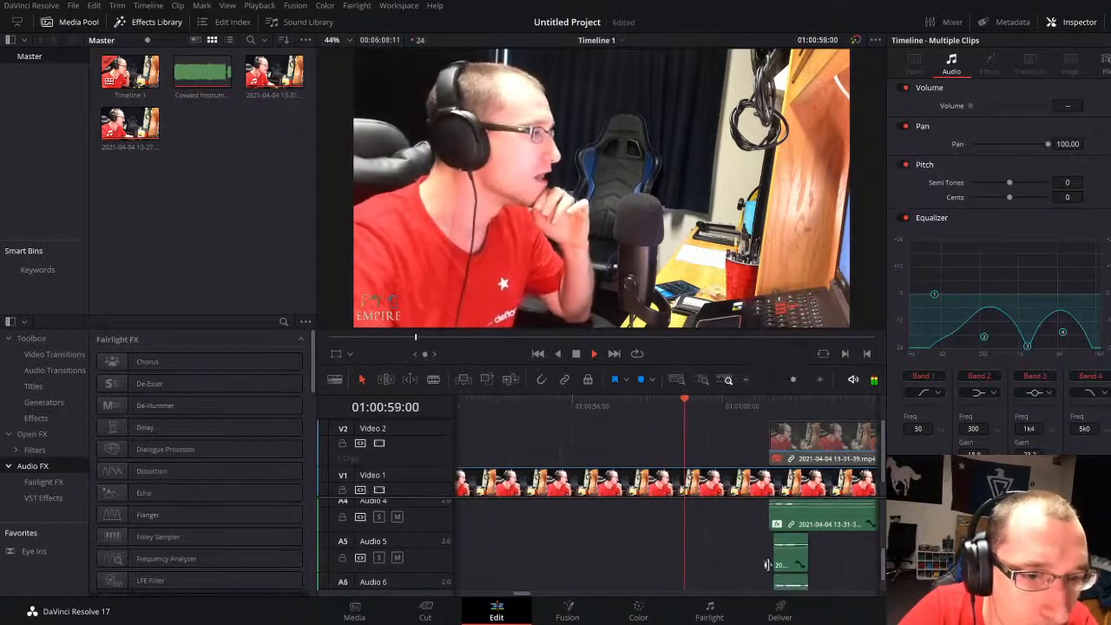
left_click(735, 549)
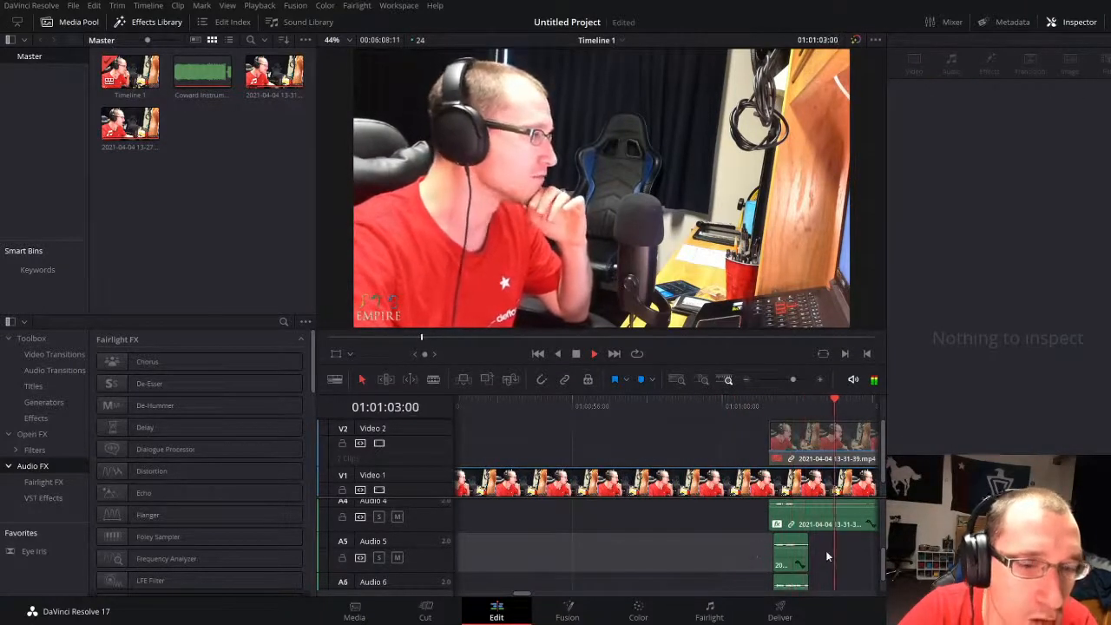
left_click_drag(793, 379, 789, 379)
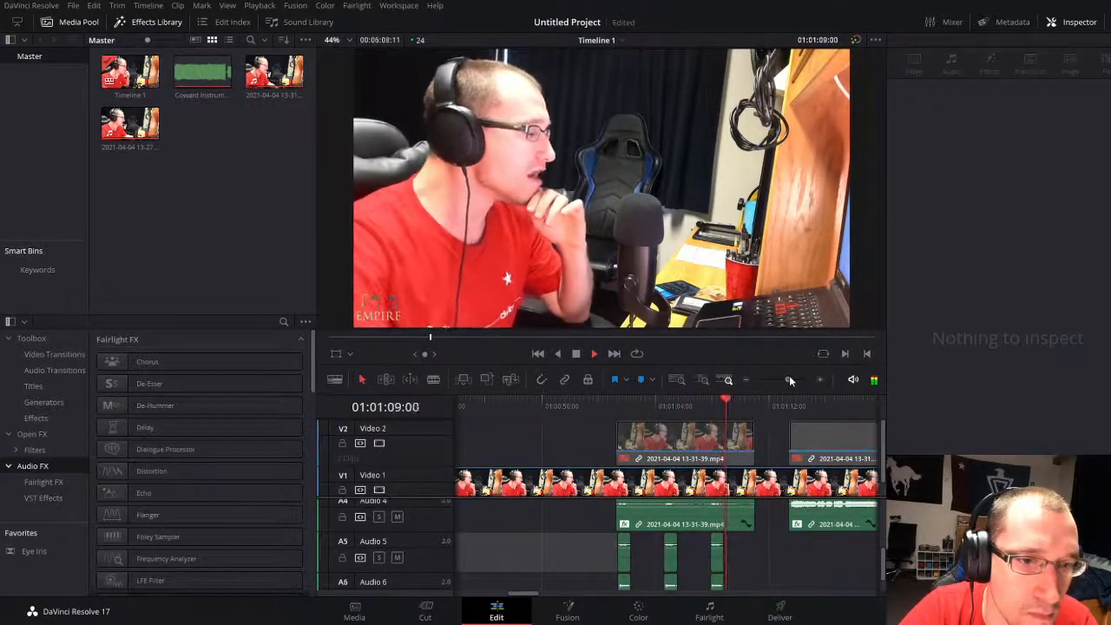
left_click_drag(789, 380, 789, 379)
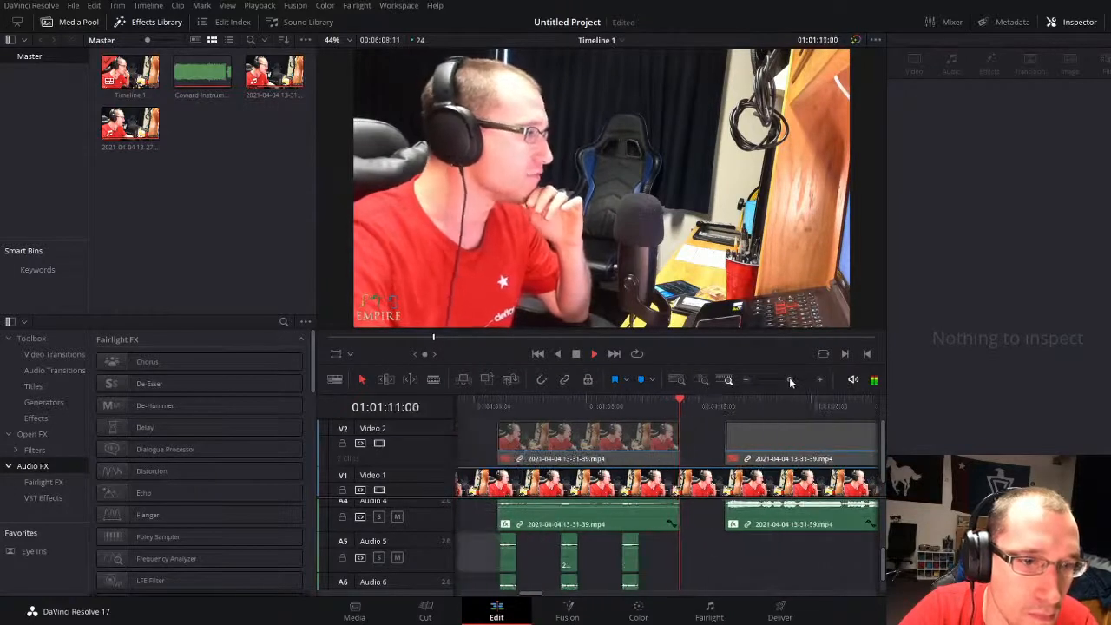
key("space")
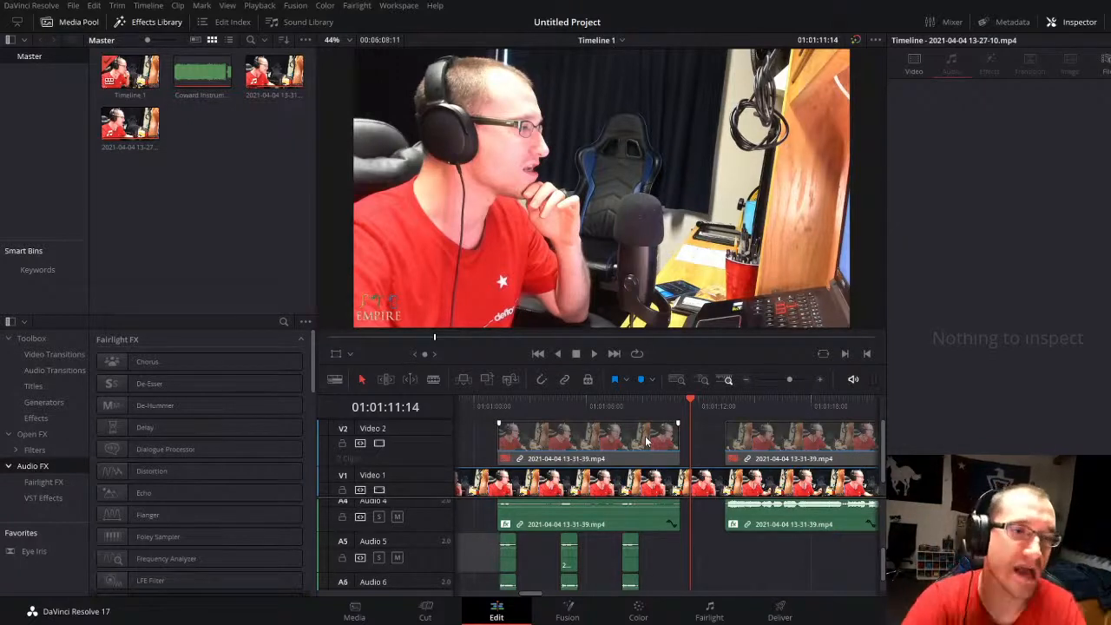
left_click(479, 410)
key("space")
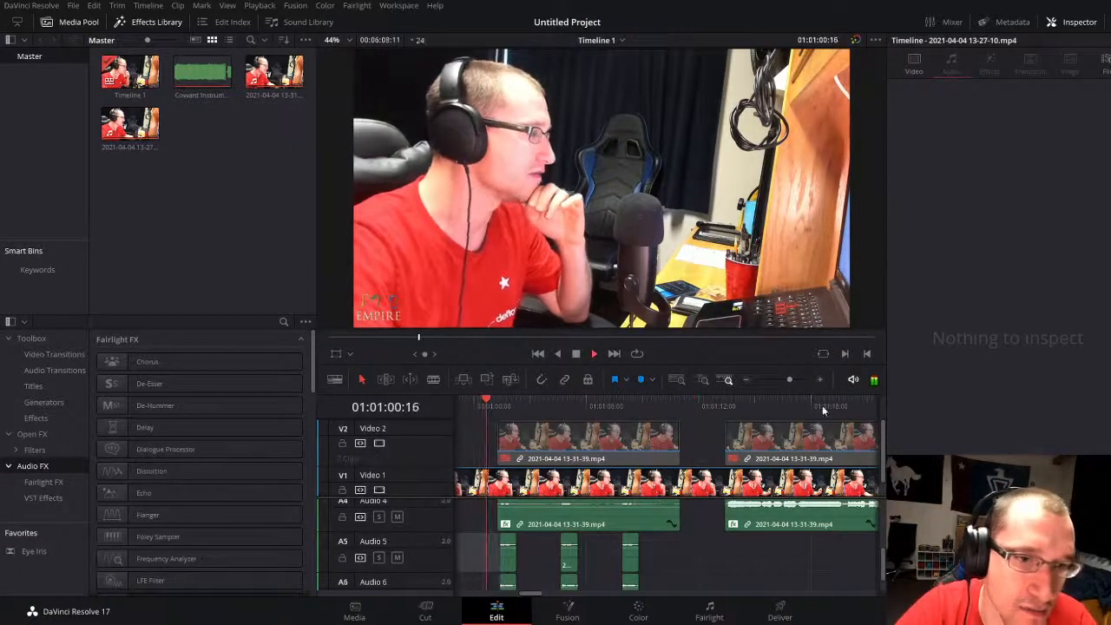
left_click_drag(789, 381, 791, 380)
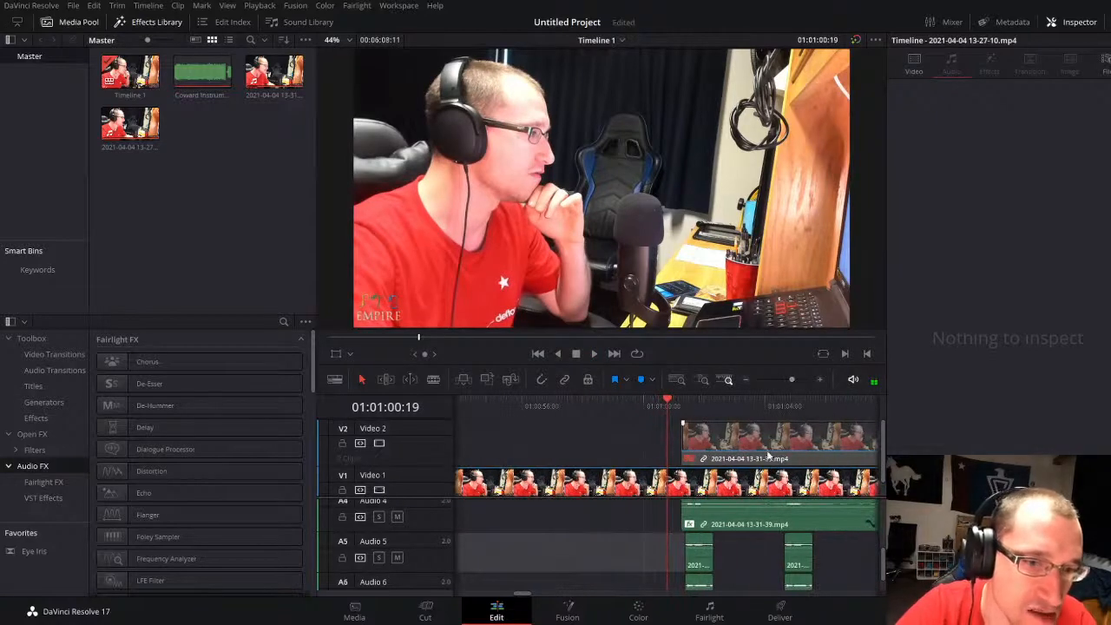
key("space")
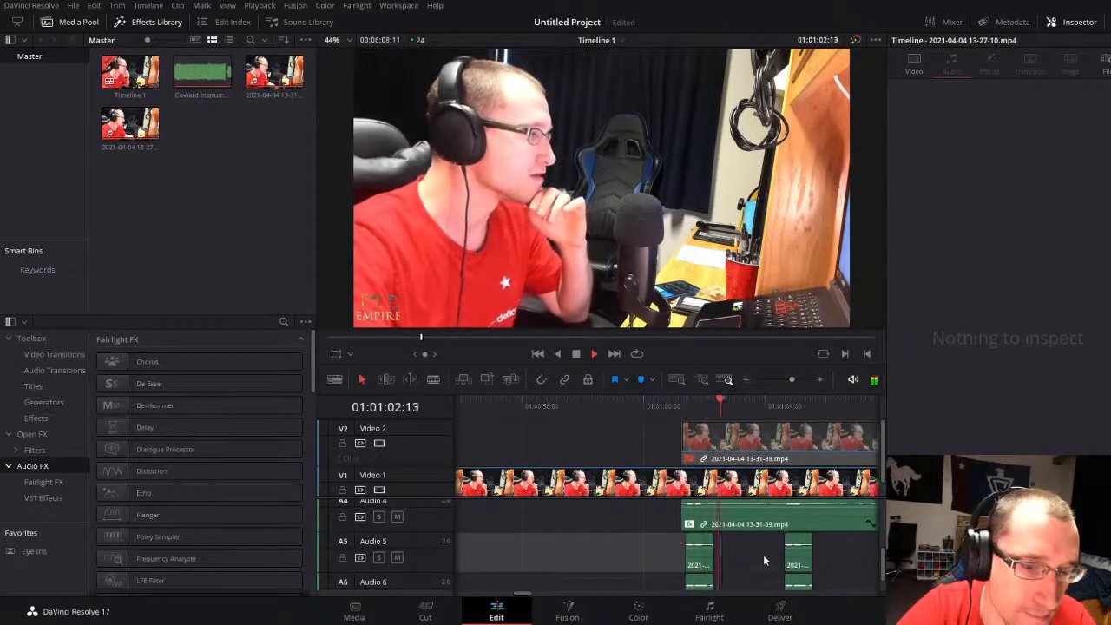
left_click_drag(791, 381, 786, 378)
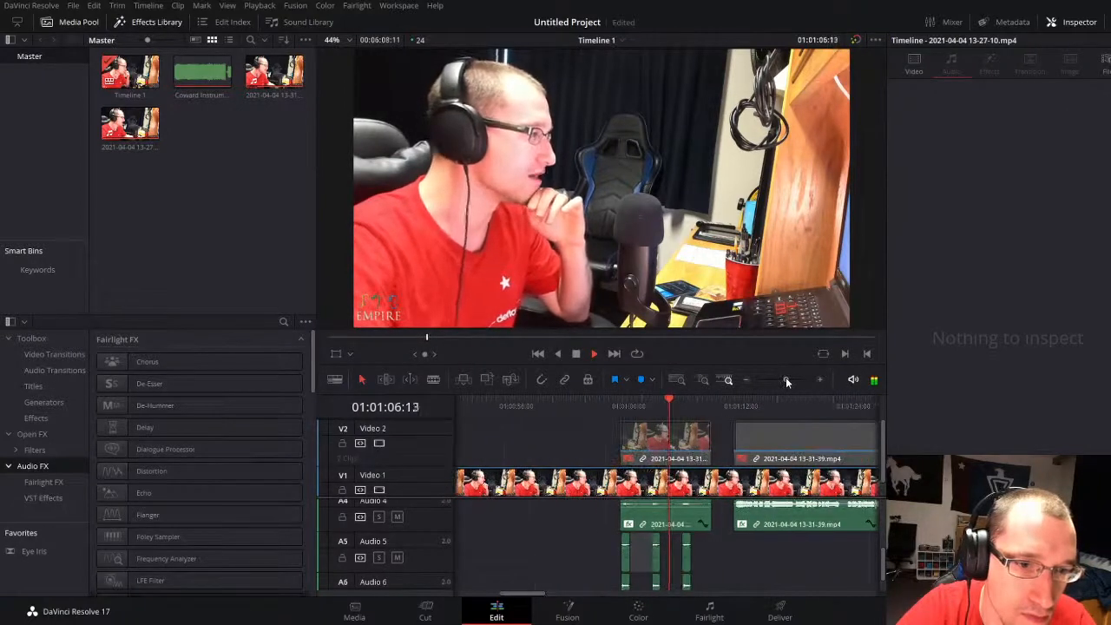
Step: Enable both the Video 2 and Audio 4 parts of the later second-take piece starting after 01:01:12:00
left_click(730, 402)
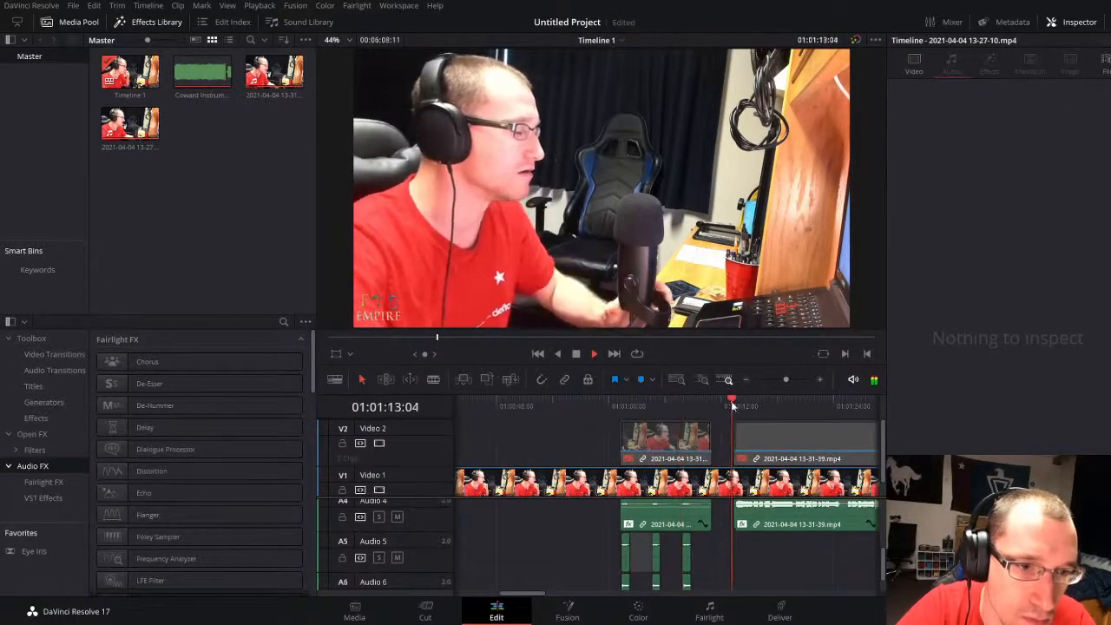
key("space")
left_click(772, 525)
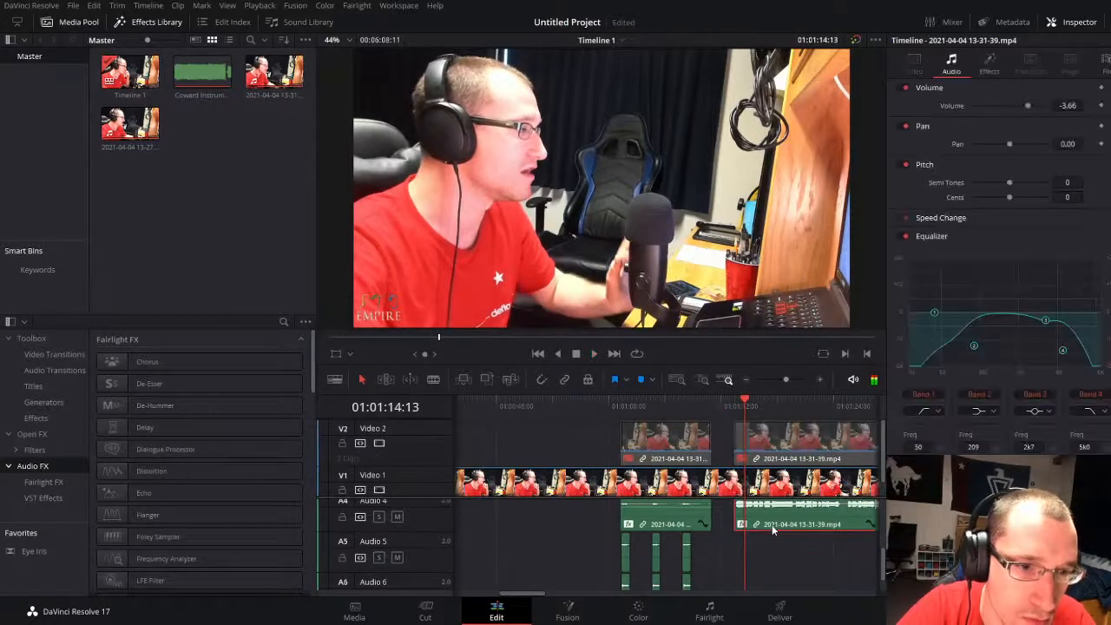
scroll(771, 524, "up", 2)
key("d")
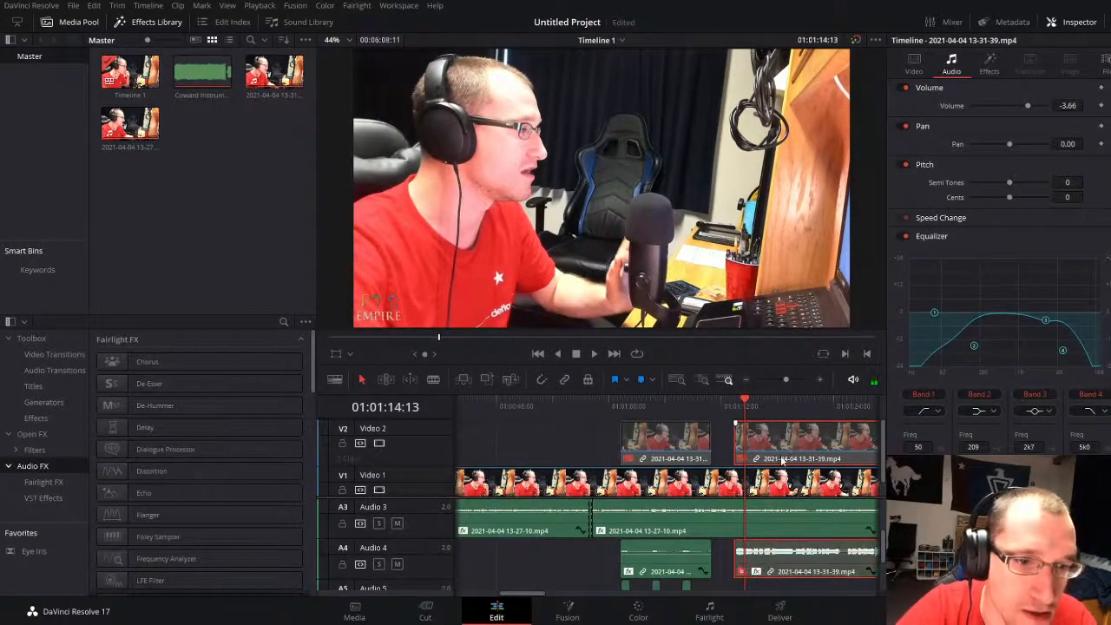
key("d")
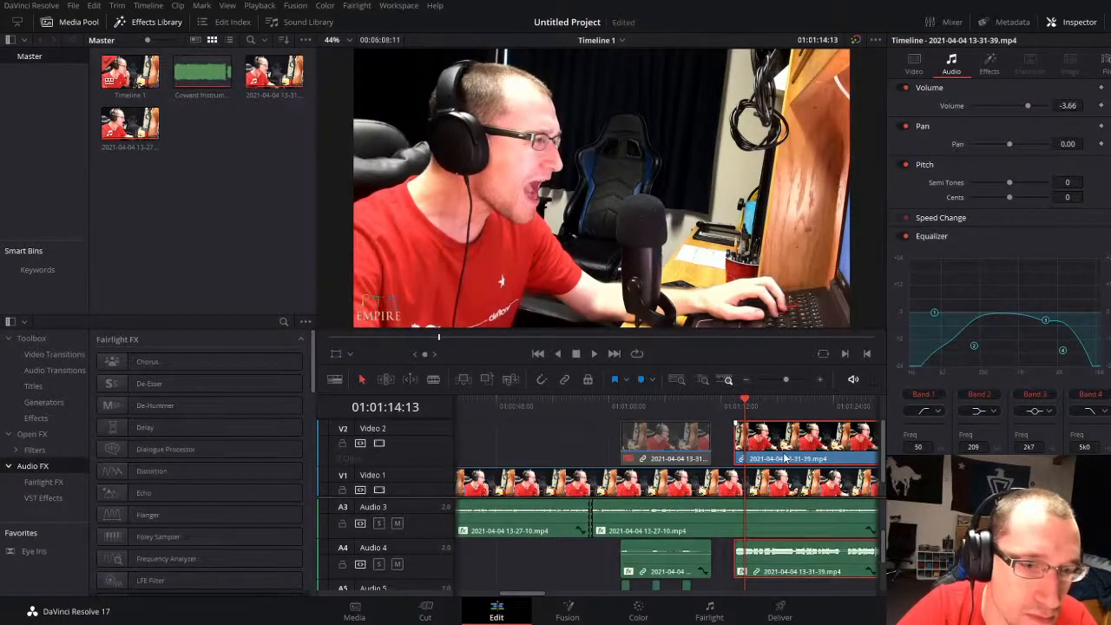
Step: Move the later second-take piece about 2 seconds earlier, and play from just before it
scroll(732, 524, "down", 1)
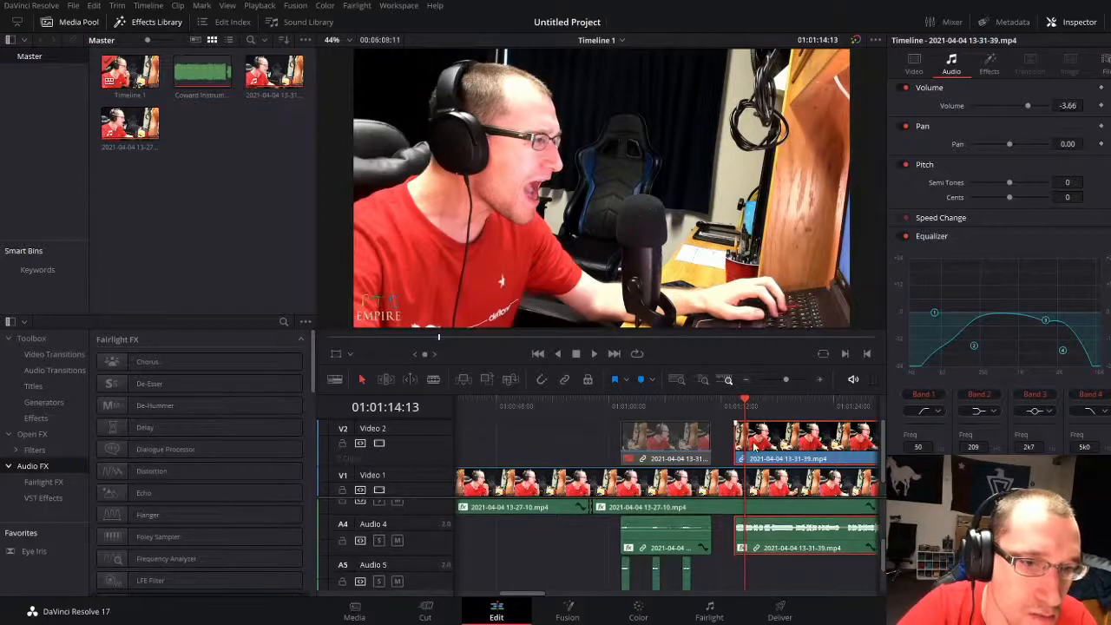
left_click_drag(757, 441, 737, 441)
left_click(694, 414)
key("space")
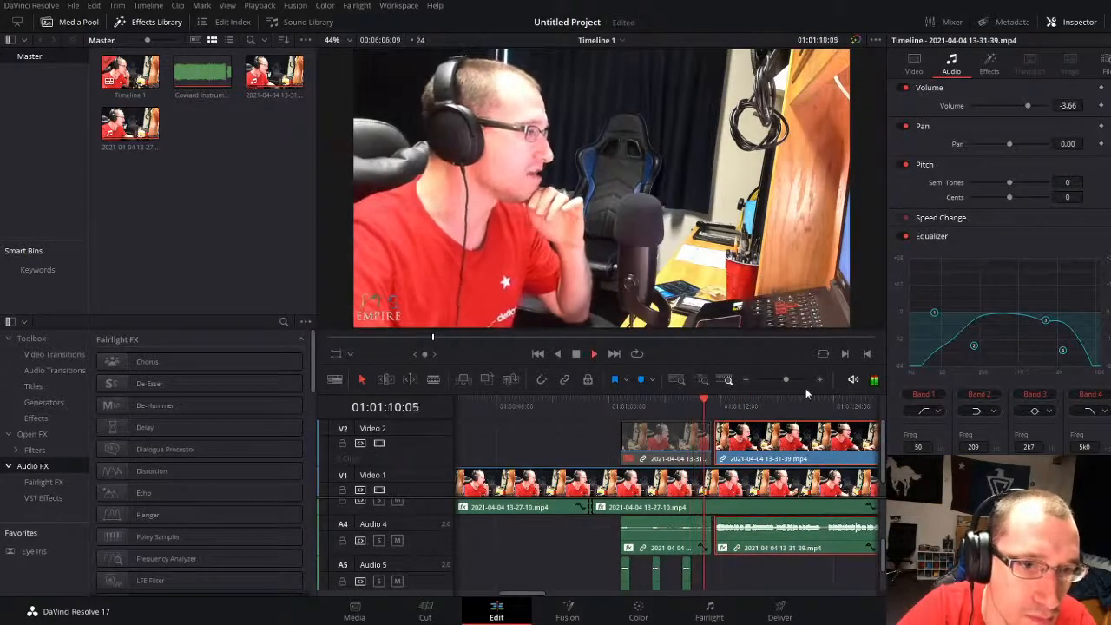
Step: Play from just before the later second-take piece and move the piece about 12 frames earlier
left_click_drag(785, 378, 796, 379)
key("space")
left_click(580, 407)
key("space")
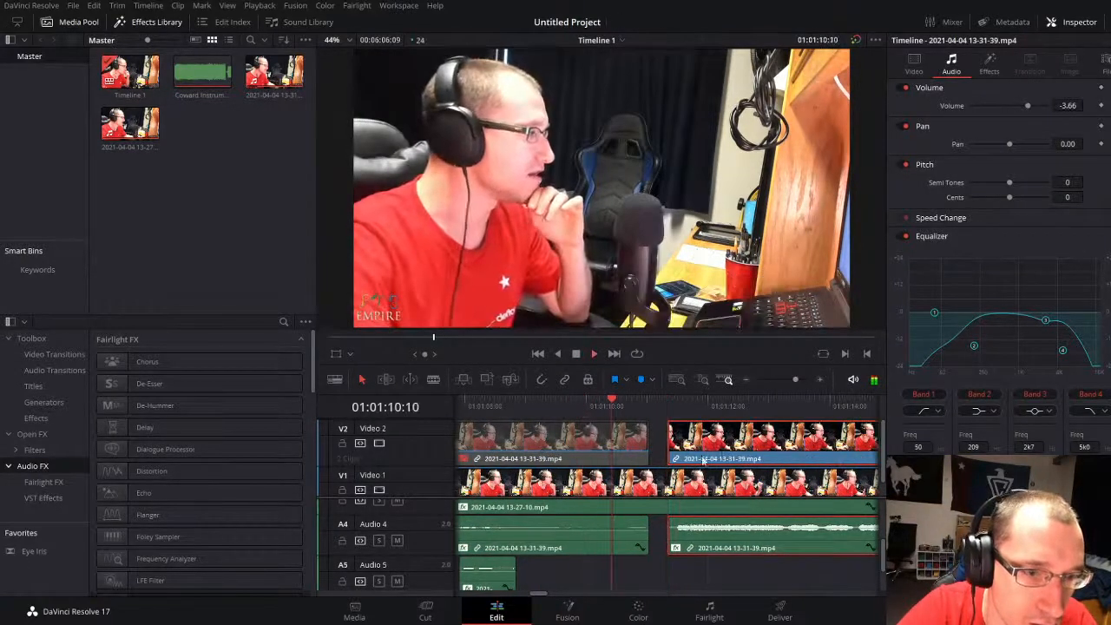
left_click_drag(737, 445, 708, 446)
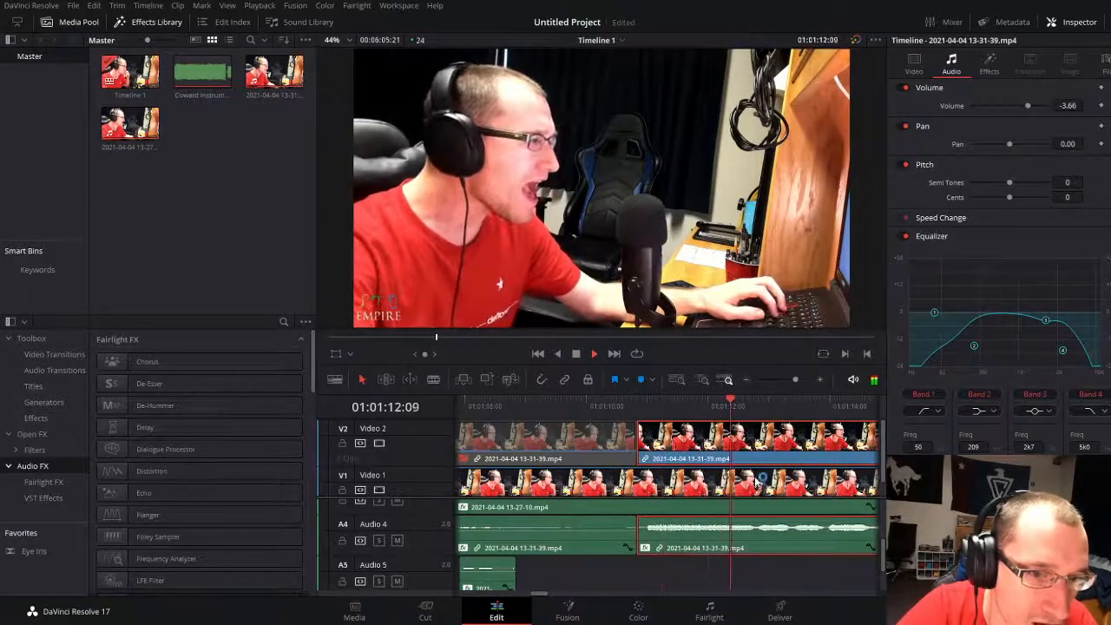
Step: Move the later second-take piece about 16 frames earlier, nudge it about 3 frames more, and replay from before its start
left_click_drag(745, 457, 703, 458)
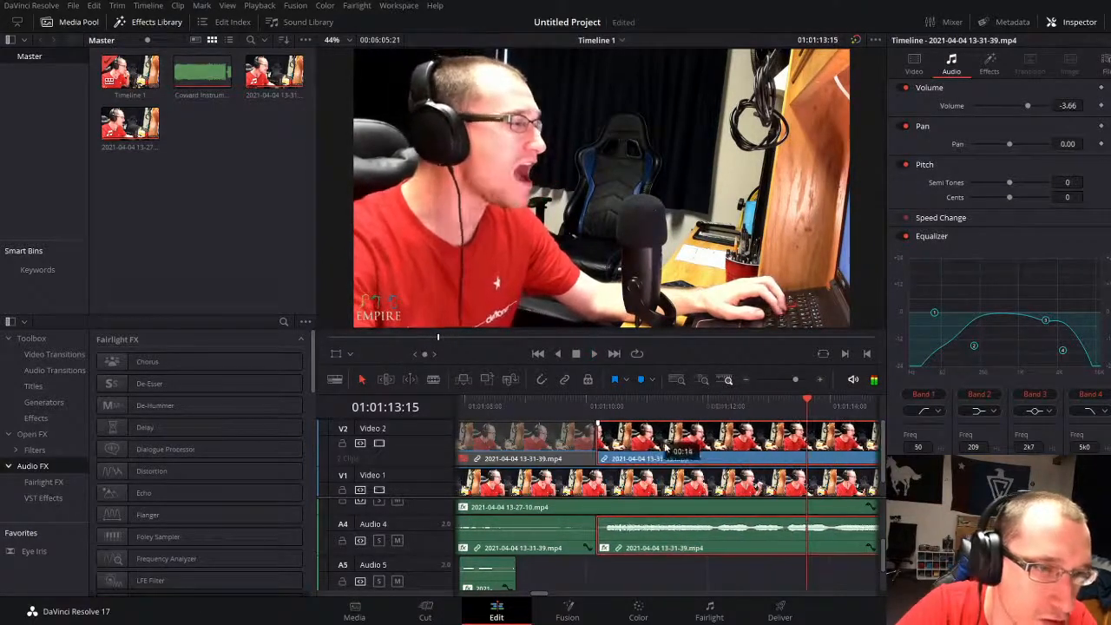
left_click(505, 405)
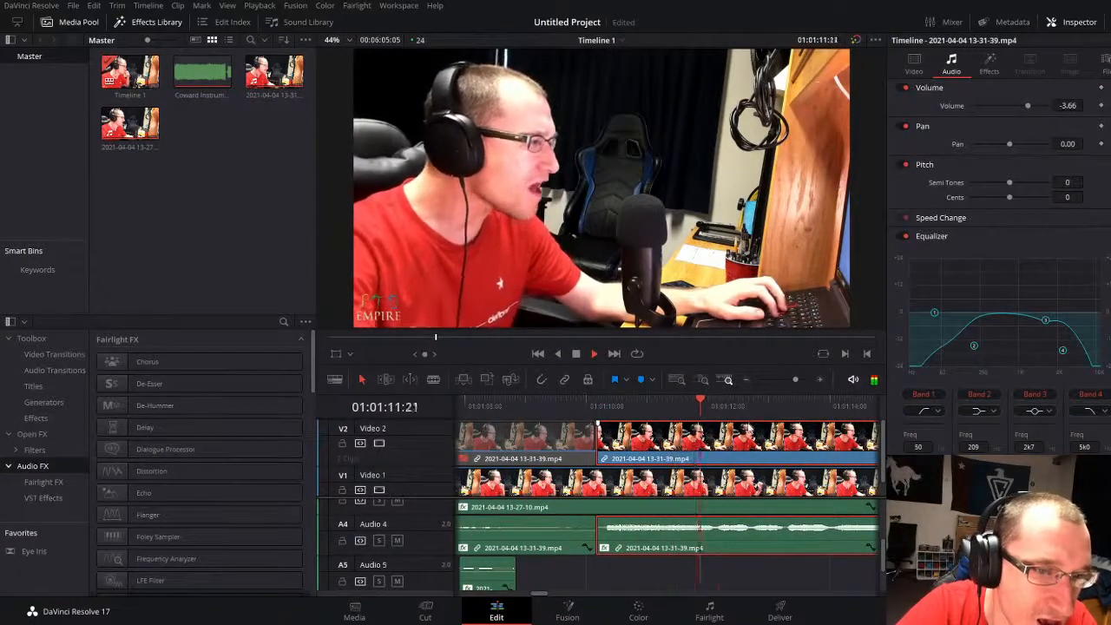
left_click_drag(728, 436, 722, 437)
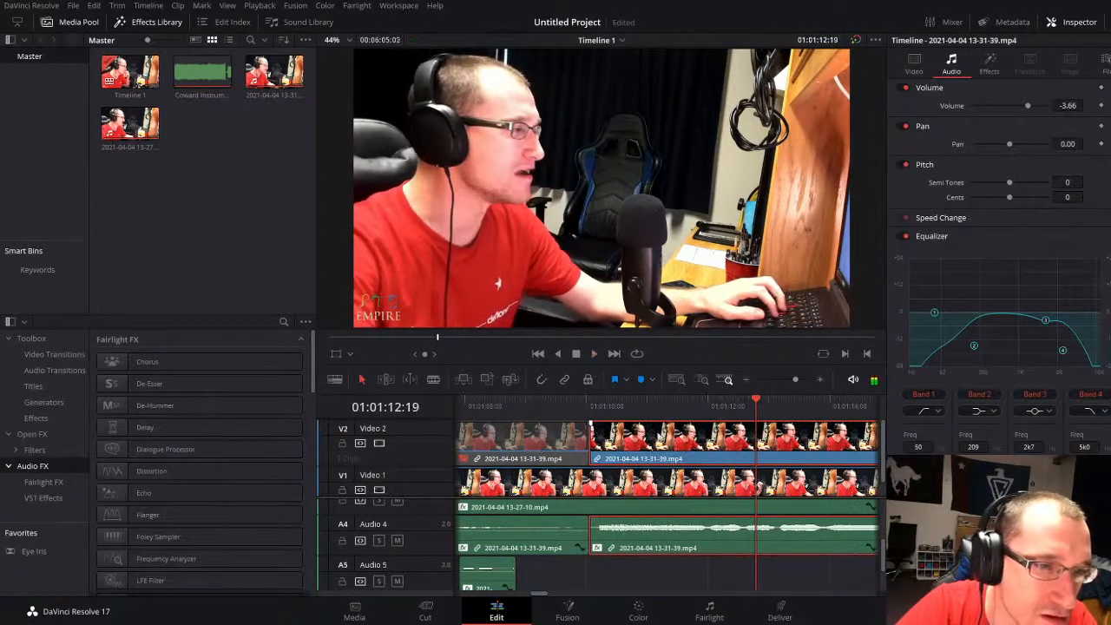
left_click(520, 405)
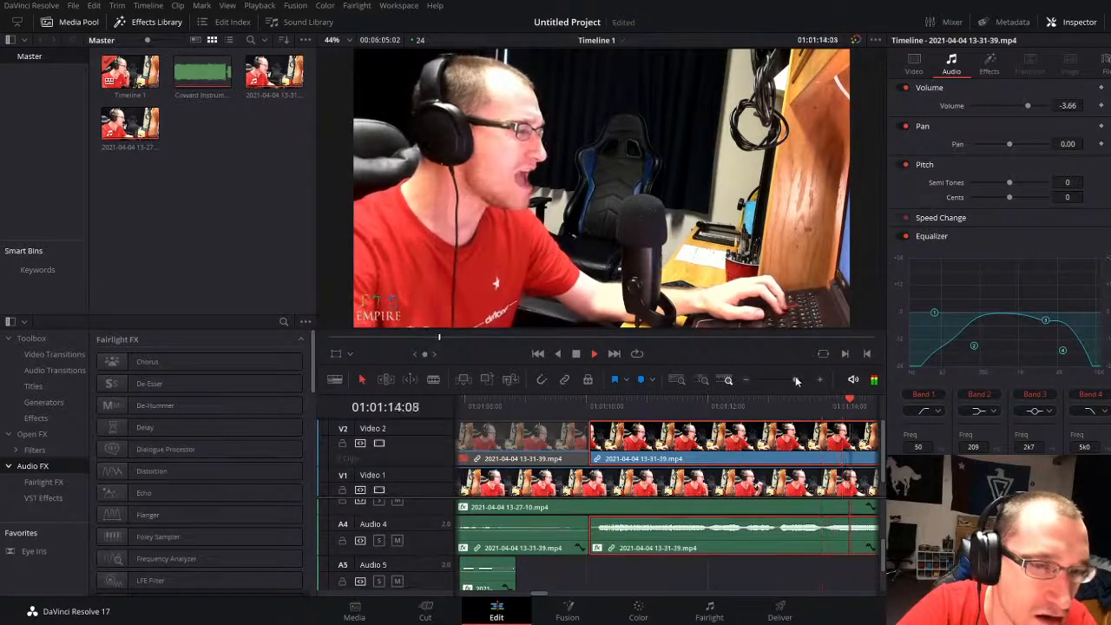
Step: Nudge the later second-take piece one frame later to match the first take's waveform near 01:01:19:12, and play the result
left_click_drag(797, 380, 801, 374)
scroll(683, 543, "up", 3)
left_click(571, 402)
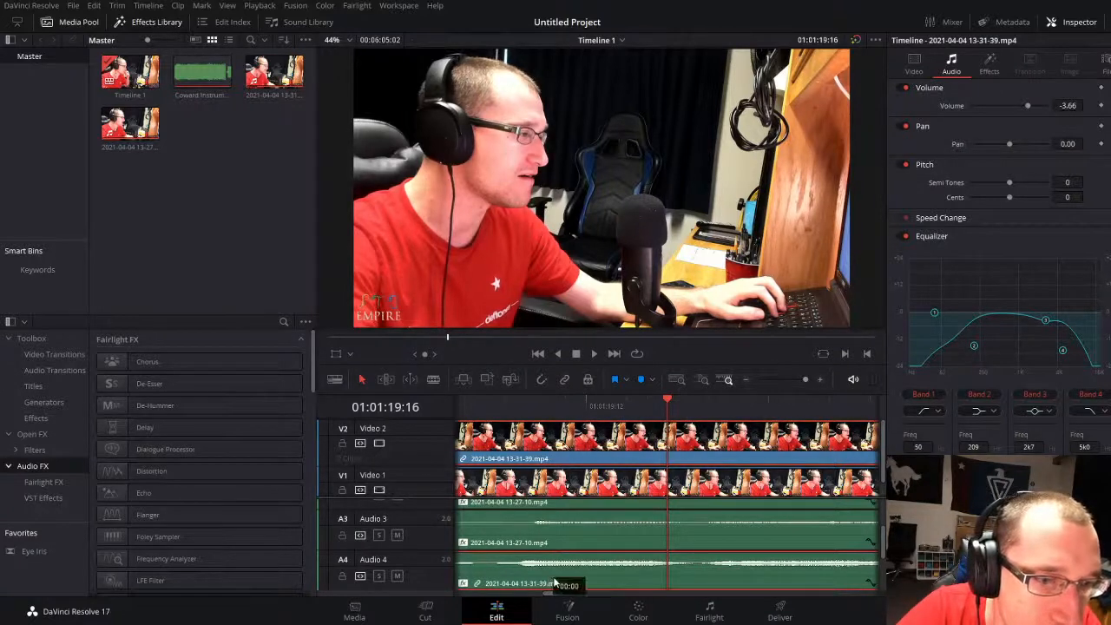
left_click_drag(553, 582, 570, 583)
left_click(493, 407)
key("space")
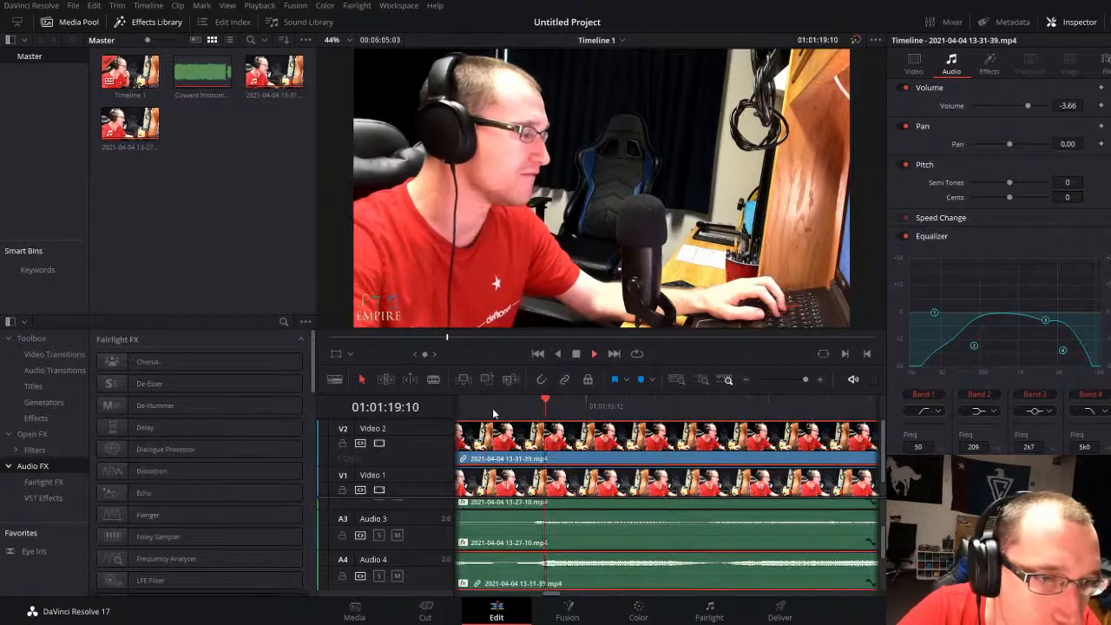
Step: Pan the audio of the later second-take piece on Audio 4 to 100
left_click_drag(799, 380, 782, 380)
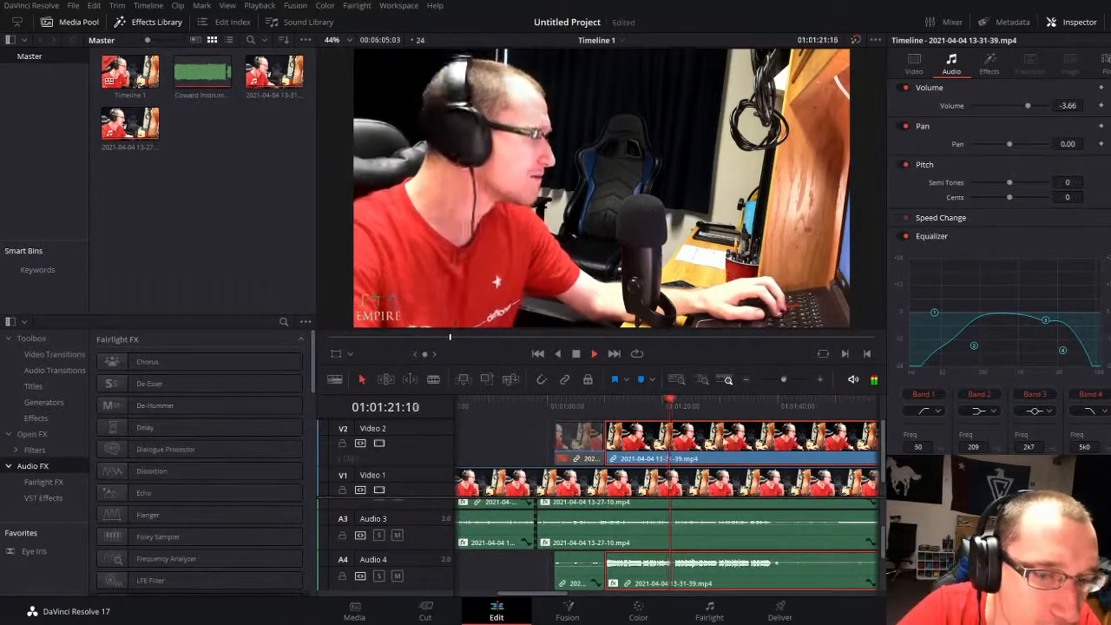
left_click(514, 573)
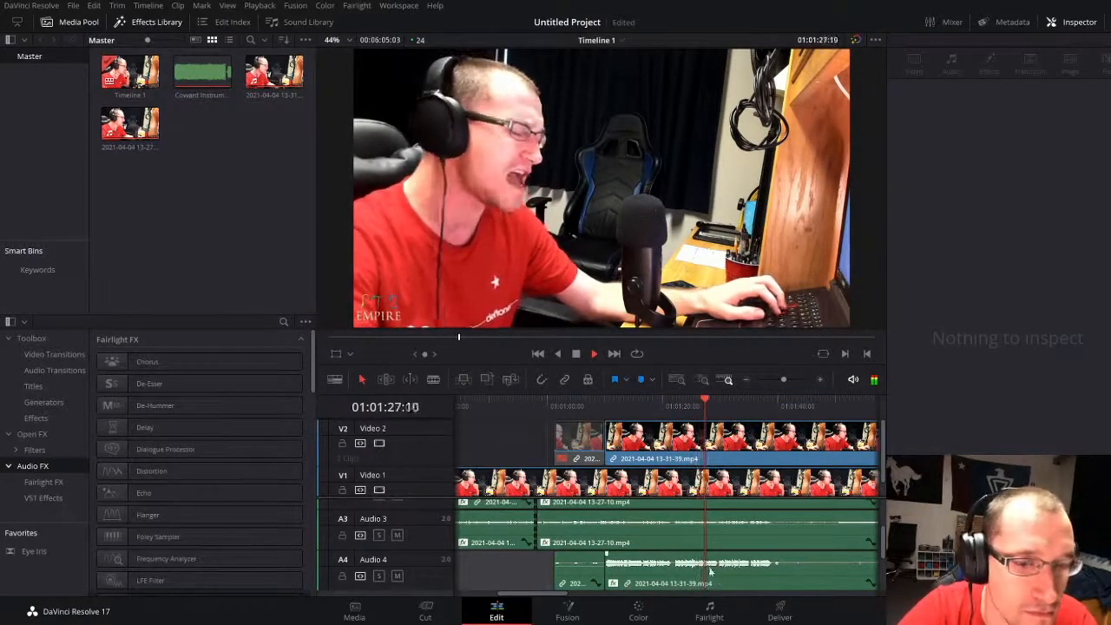
left_click(745, 573)
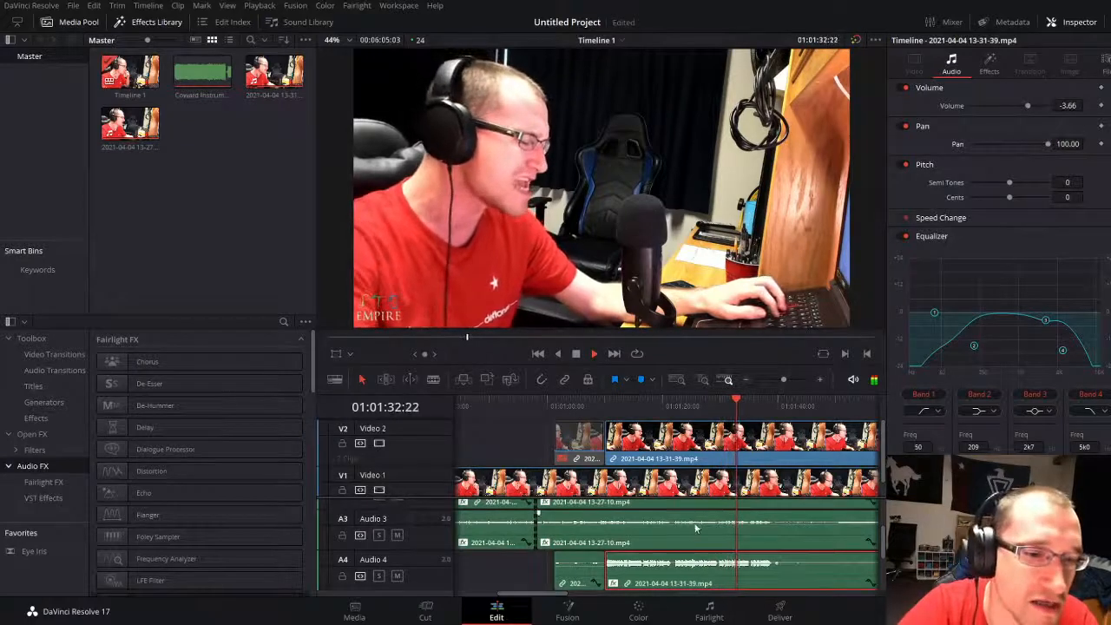
Step: Replay from about 01:01:01 to check the panned second take against the first-take vocals on Audio 2 and Audio 3
scroll(699, 529, "up", 2)
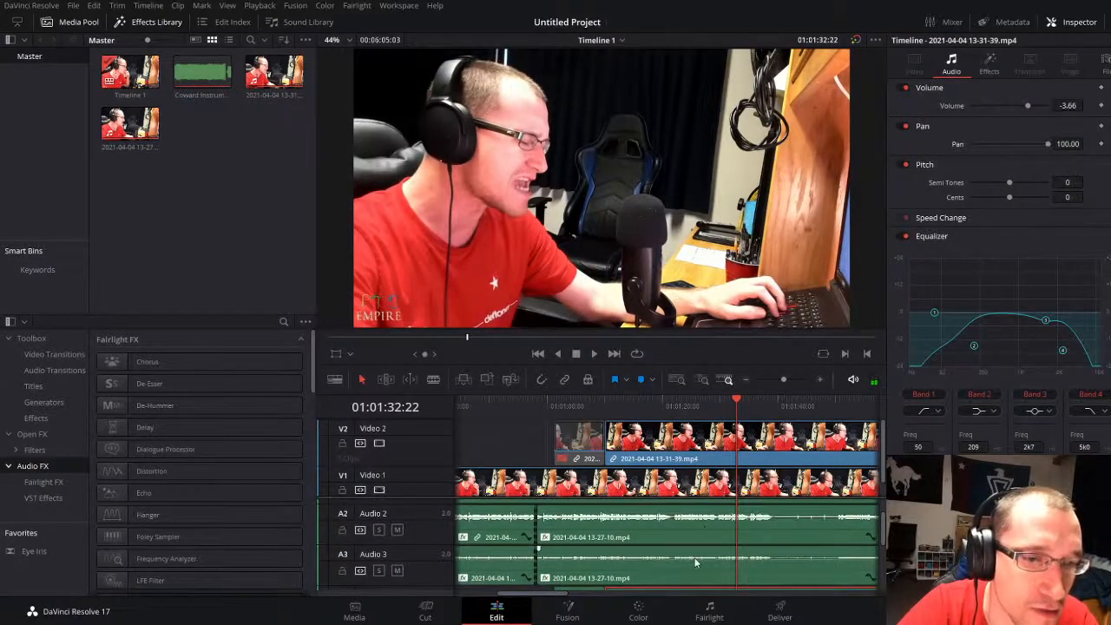
left_click_drag(677, 561, 677, 555)
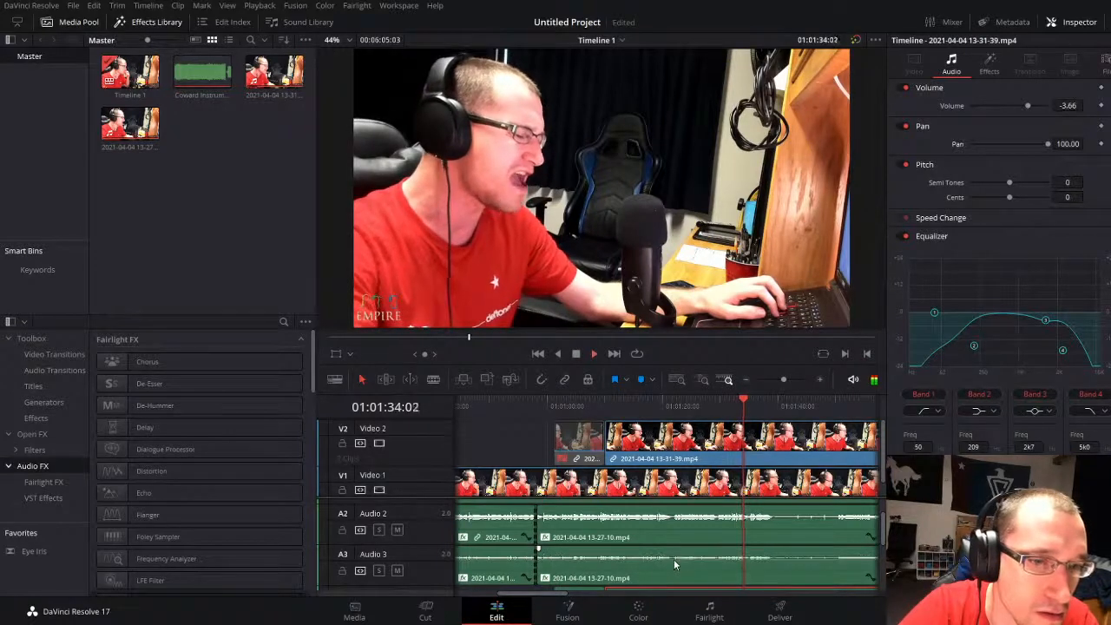
left_click(552, 404)
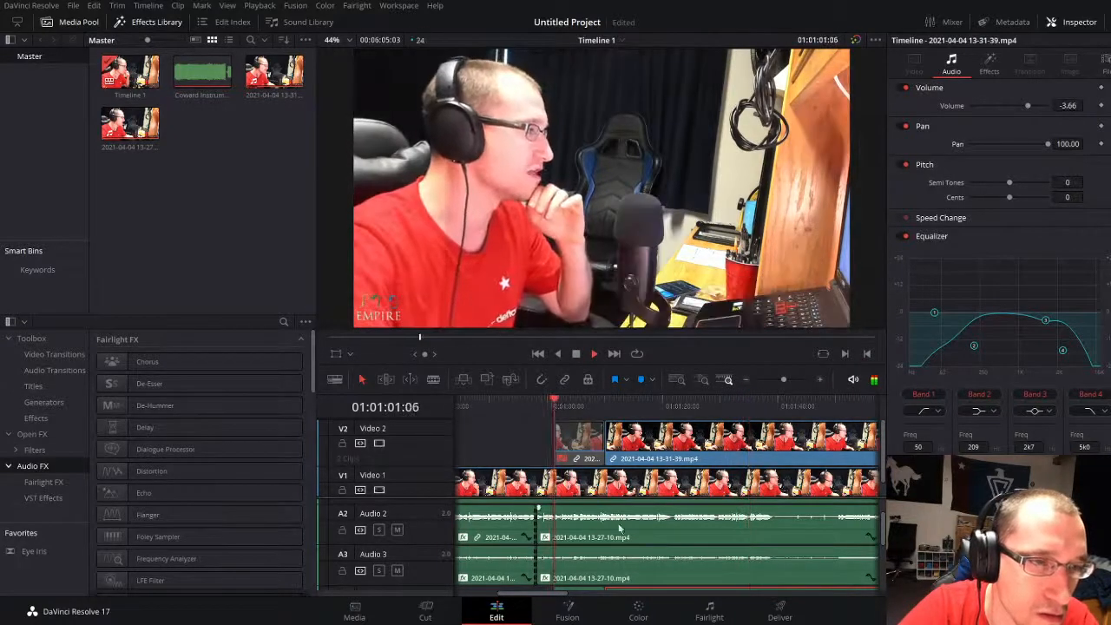
scroll(619, 526, "down", 2)
scroll(590, 568, "up", 1)
left_click(538, 580)
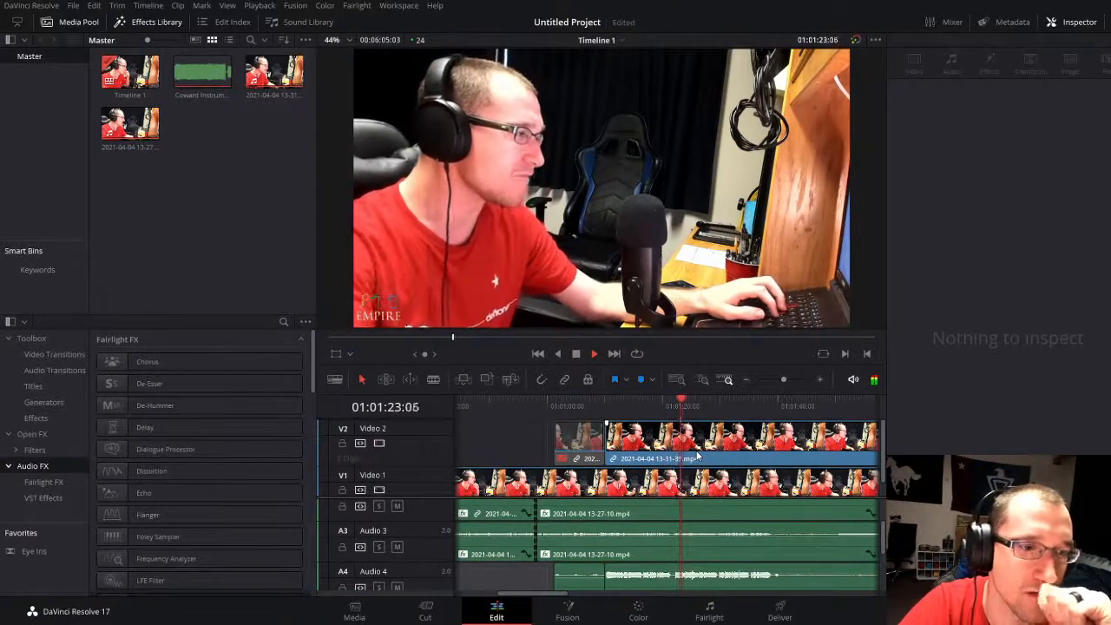
Step: Listen to the vocals after 01:01:25, then to the passages around 01:02:50 and 01:03:20 of the second take
left_click(780, 380)
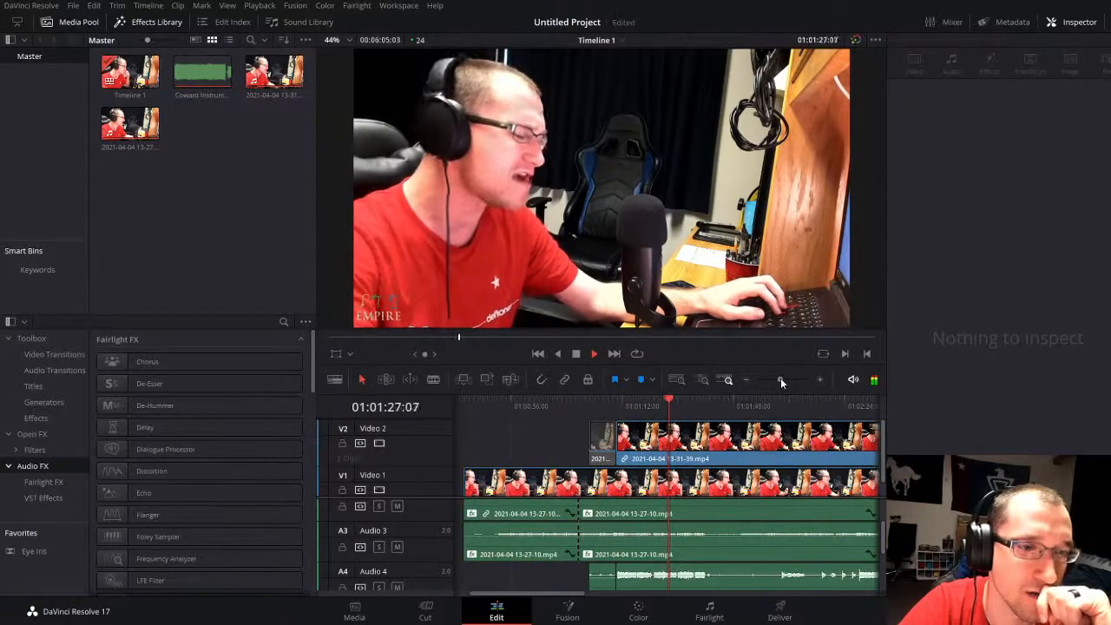
left_click_drag(780, 377, 785, 375)
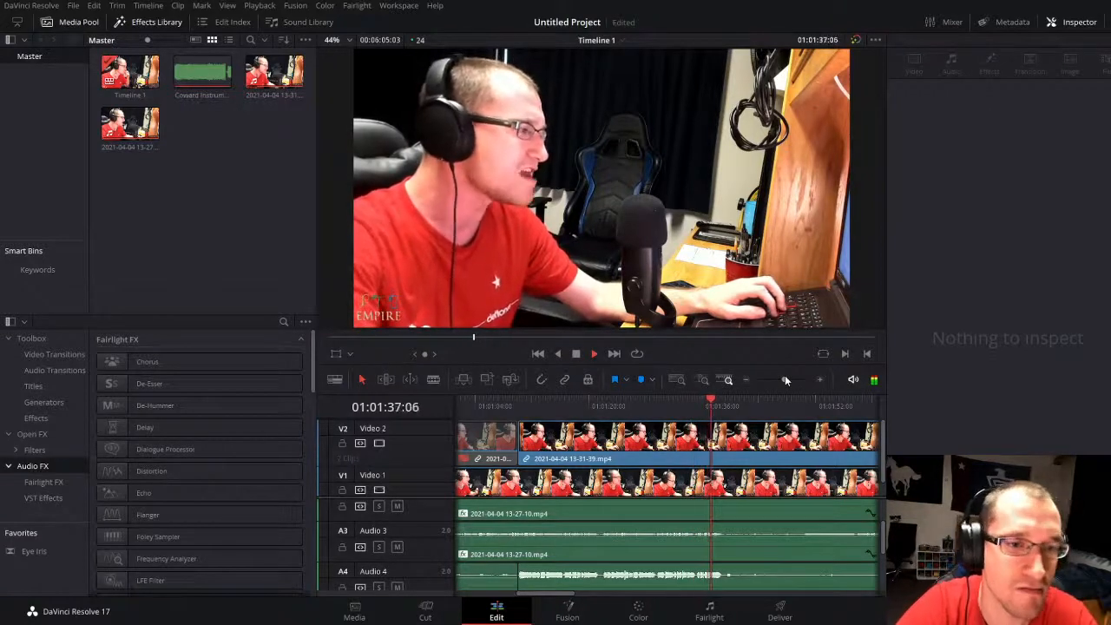
left_click_drag(784, 379, 782, 379)
left_click(672, 405)
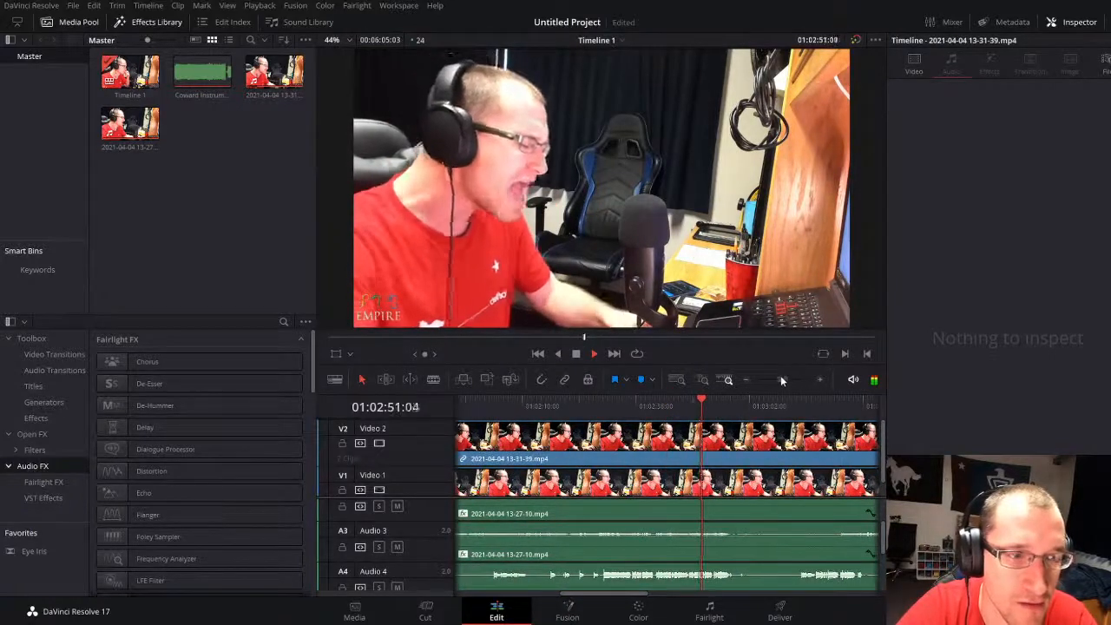
left_click_drag(780, 379, 785, 379)
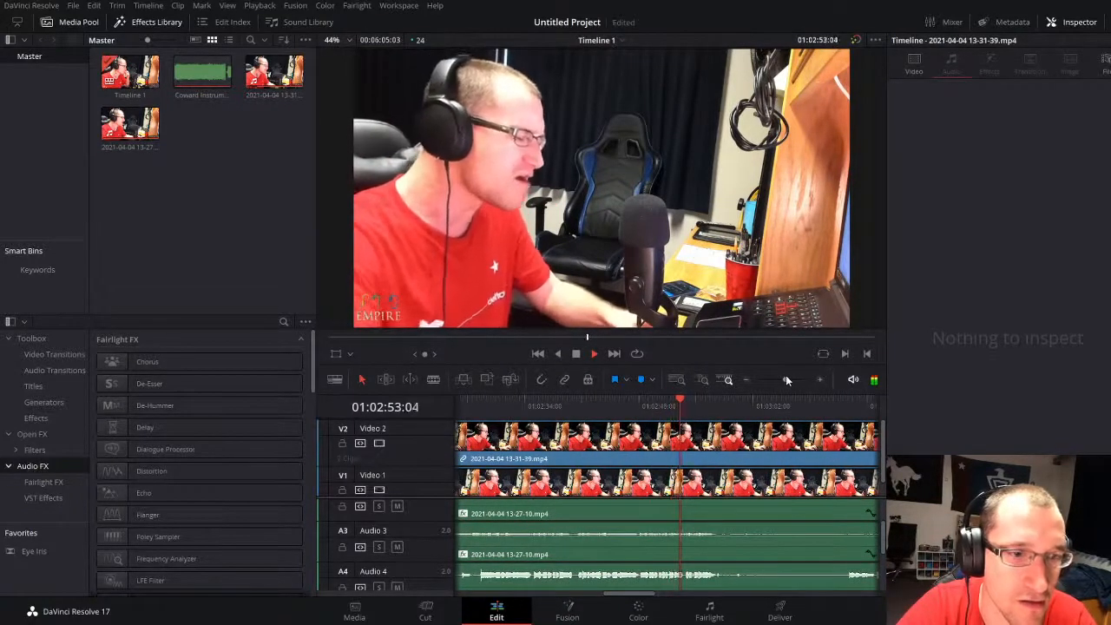
left_click_drag(785, 379, 778, 380)
left_click(707, 400)
left_click(711, 401)
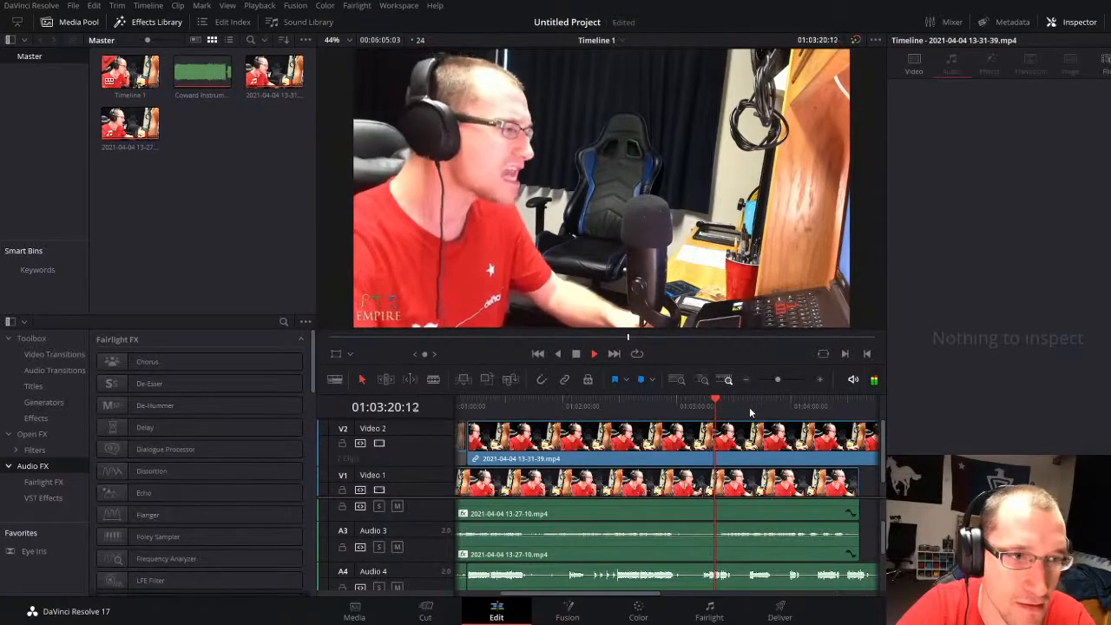
left_click_drag(778, 379, 782, 379)
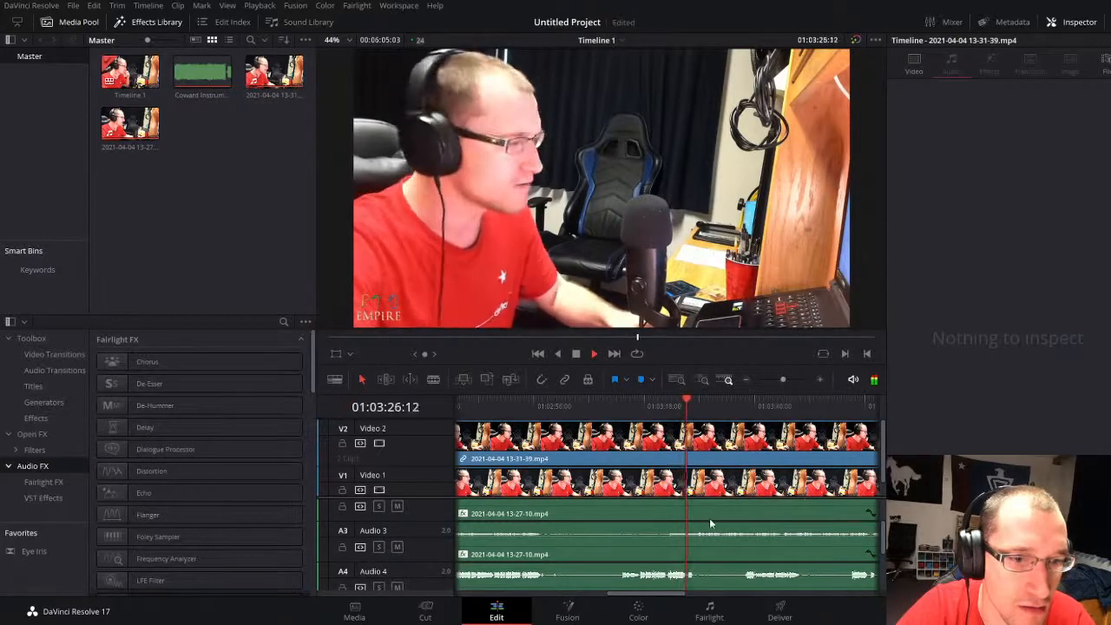
key("space")
Step: Isolate a short vocal phrase of the second take by splitting it at 01:03:26:16 and 01:03:22:13
left_click_drag(782, 379, 792, 379)
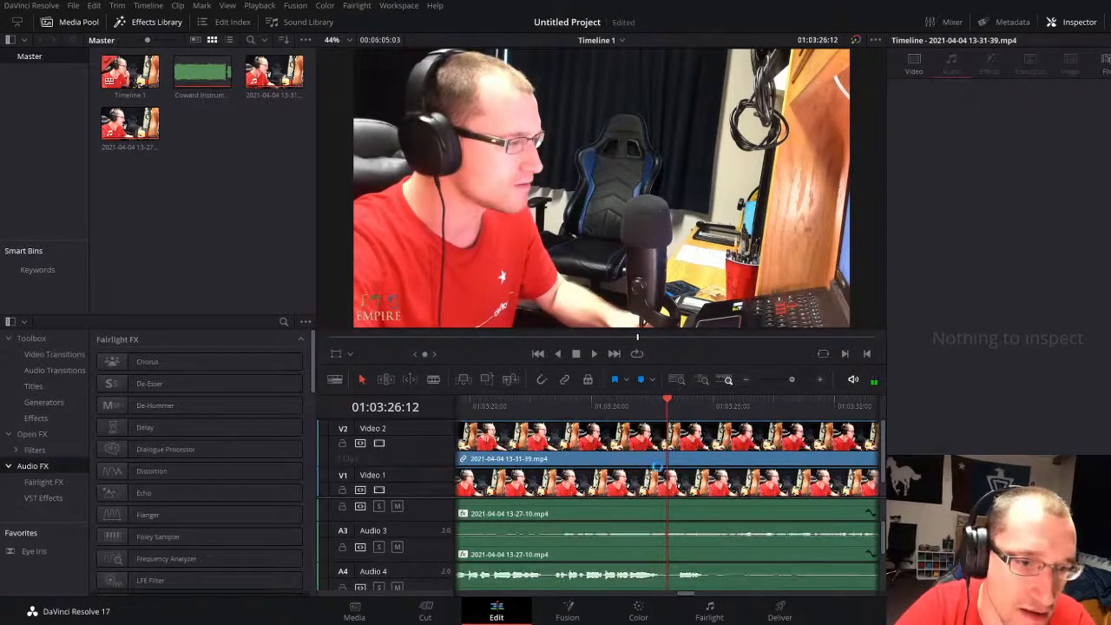
left_click_drag(665, 402, 673, 399)
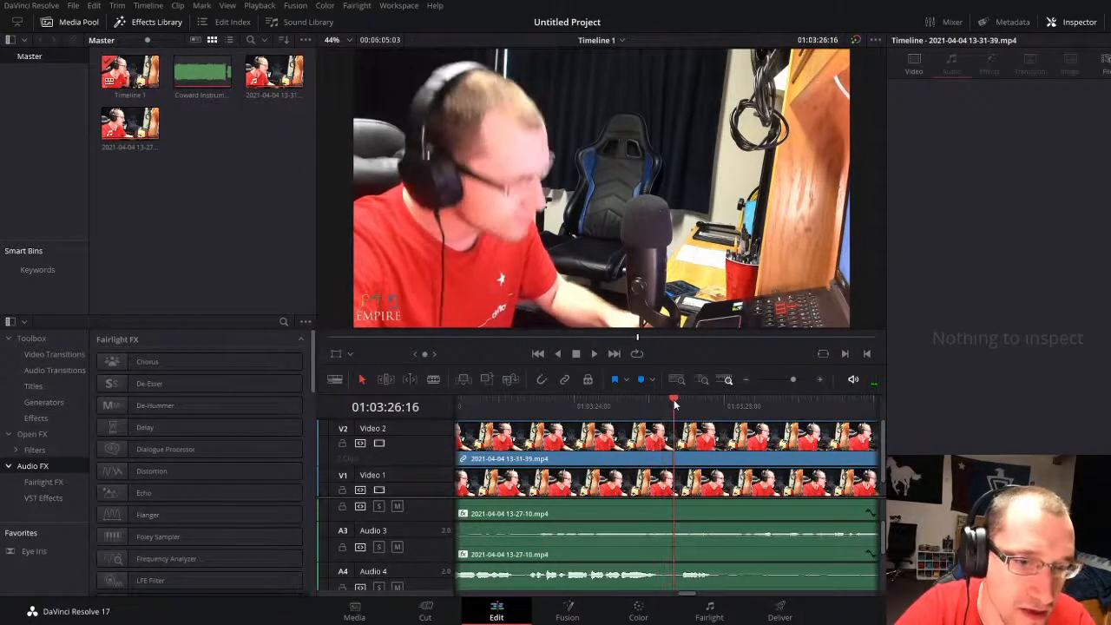
left_click(682, 445)
key("ctrl+b")
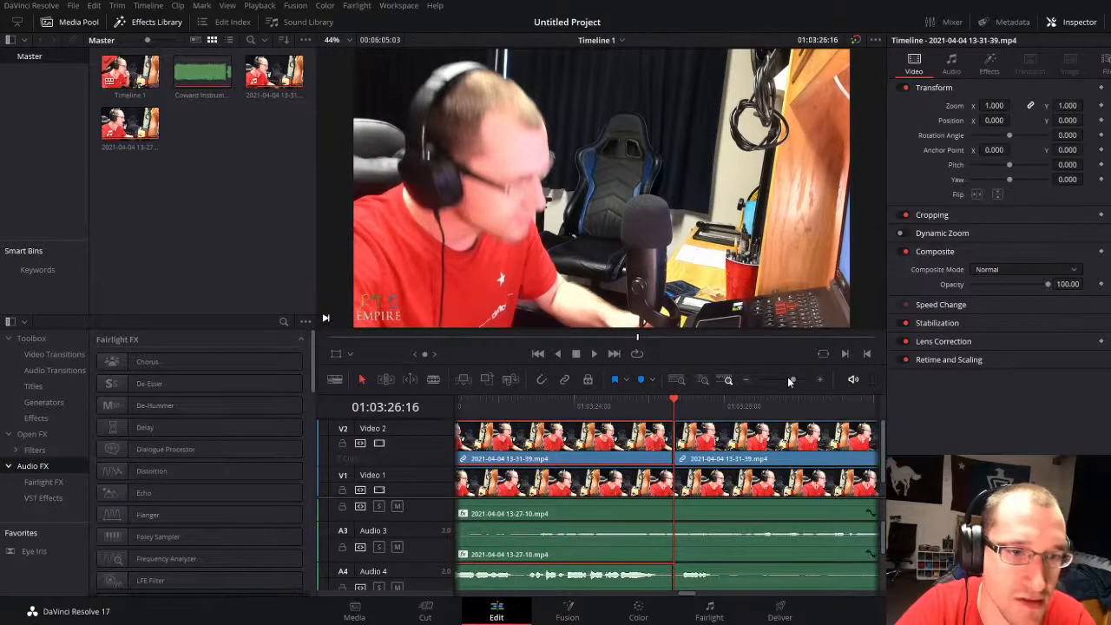
left_click_drag(790, 380, 786, 379)
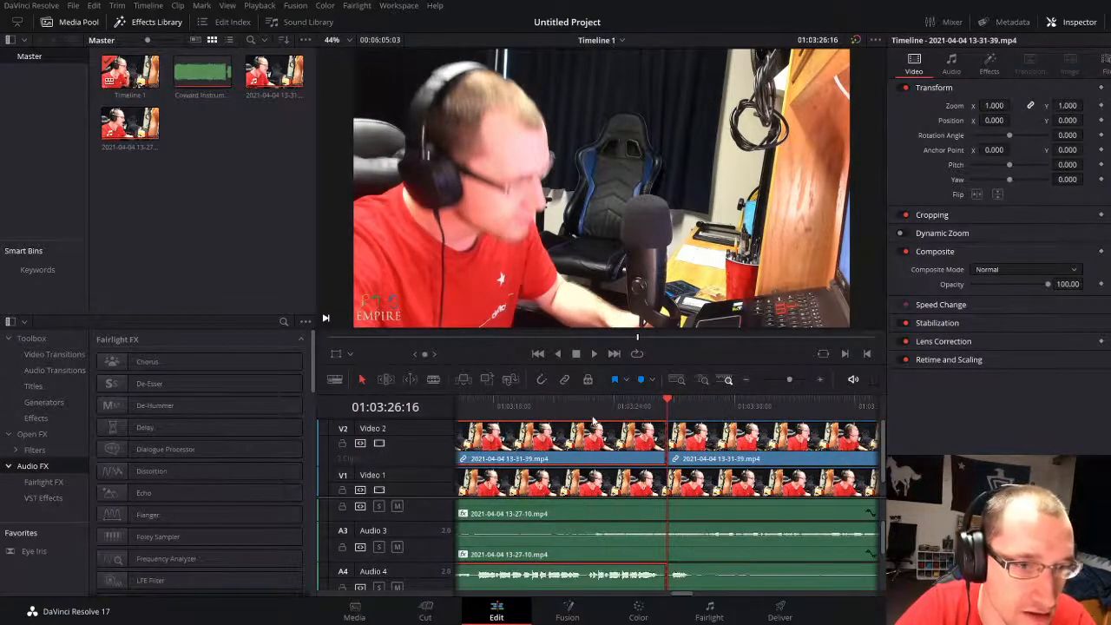
left_click_drag(583, 404, 585, 409)
key("ctrl+b")
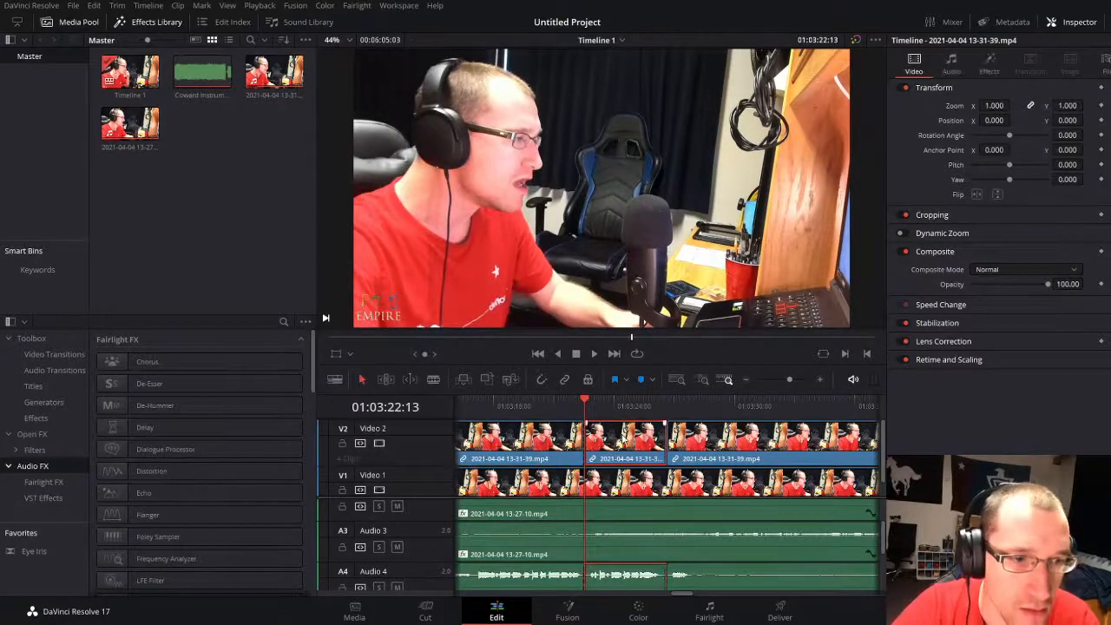
Step: Move the isolated second-take phrase back along Video 2 and Audio 4 to about 01:01:44
left_click_drag(614, 451, 709, 454)
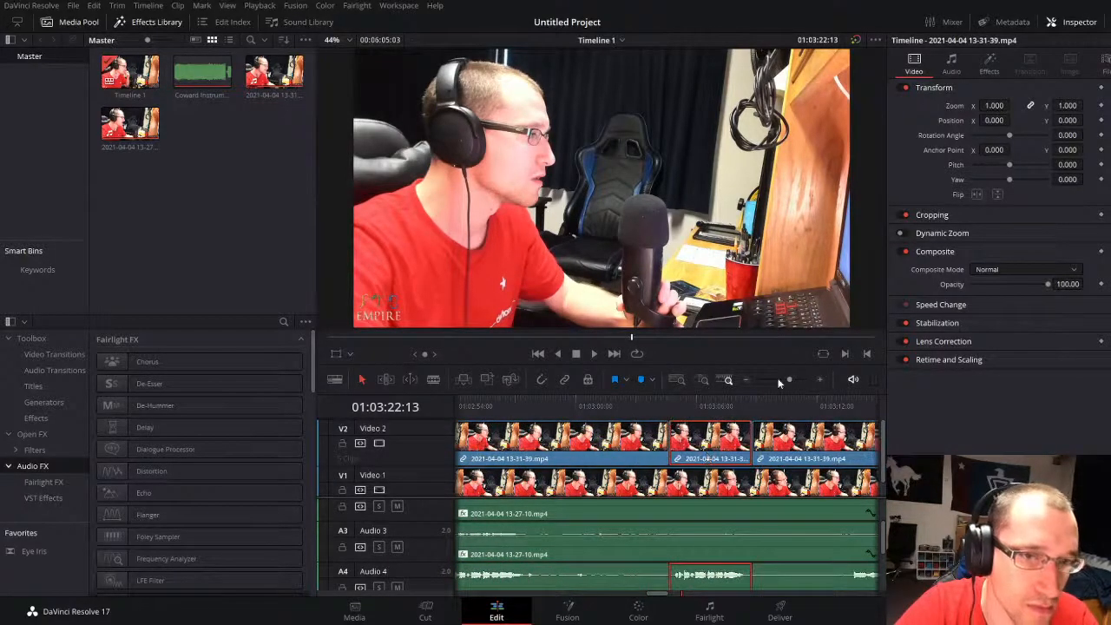
left_click_drag(789, 380, 779, 378)
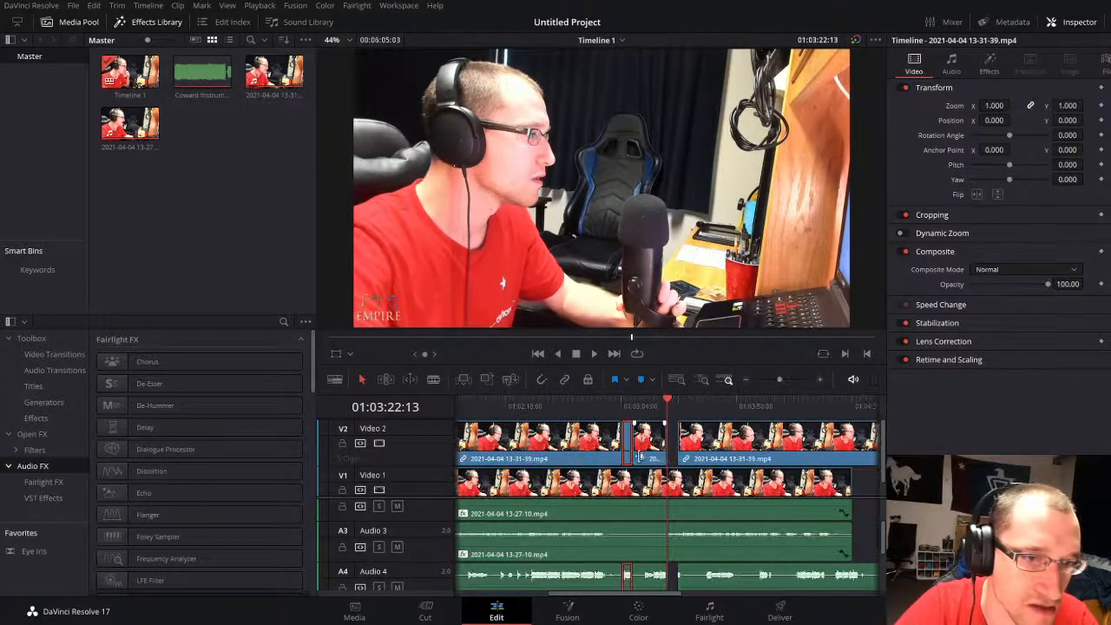
left_click_drag(630, 457, 721, 437)
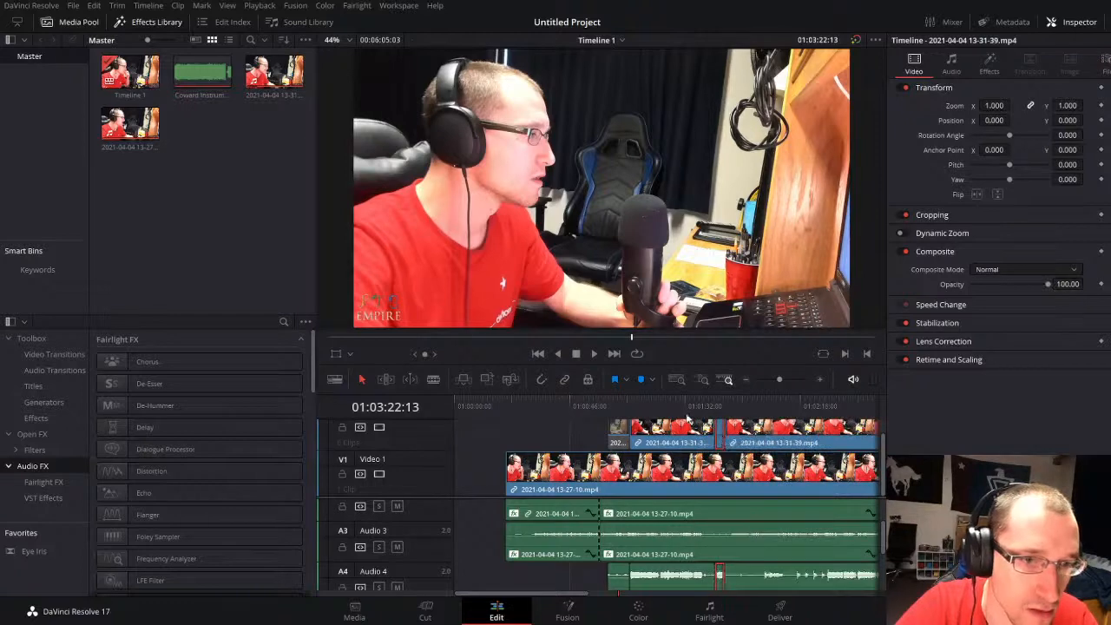
Step: Play the passage around 01:01:32 and place the playhead at 01:01:31:23, just before the vocal phrase
left_click(680, 408)
key("space")
left_click_drag(780, 378, 789, 379)
key("space")
key("space")
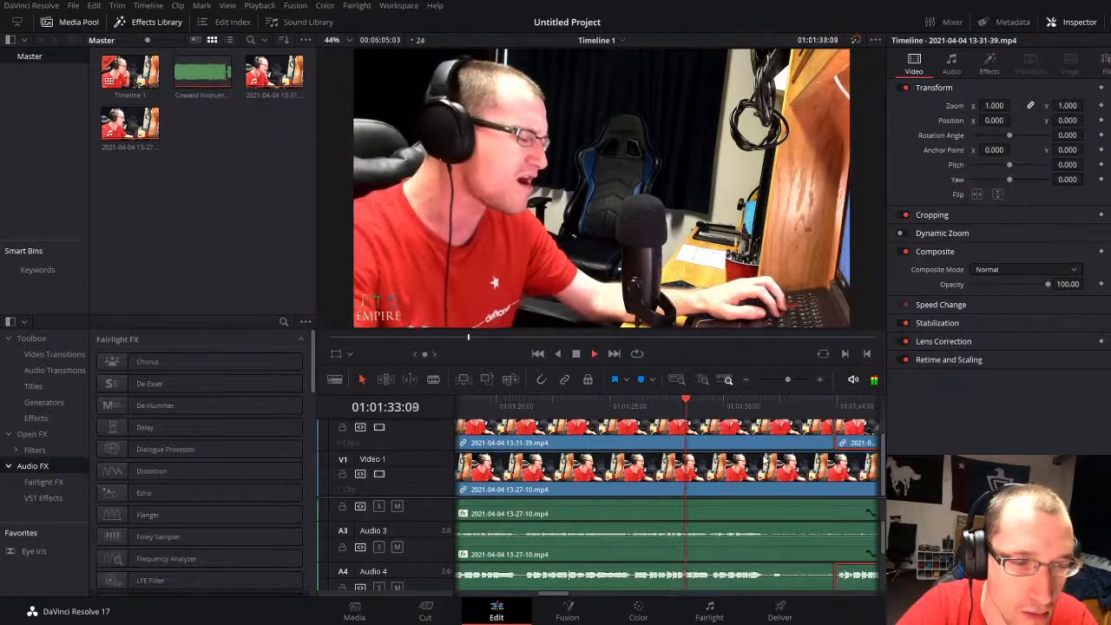
left_click(661, 402)
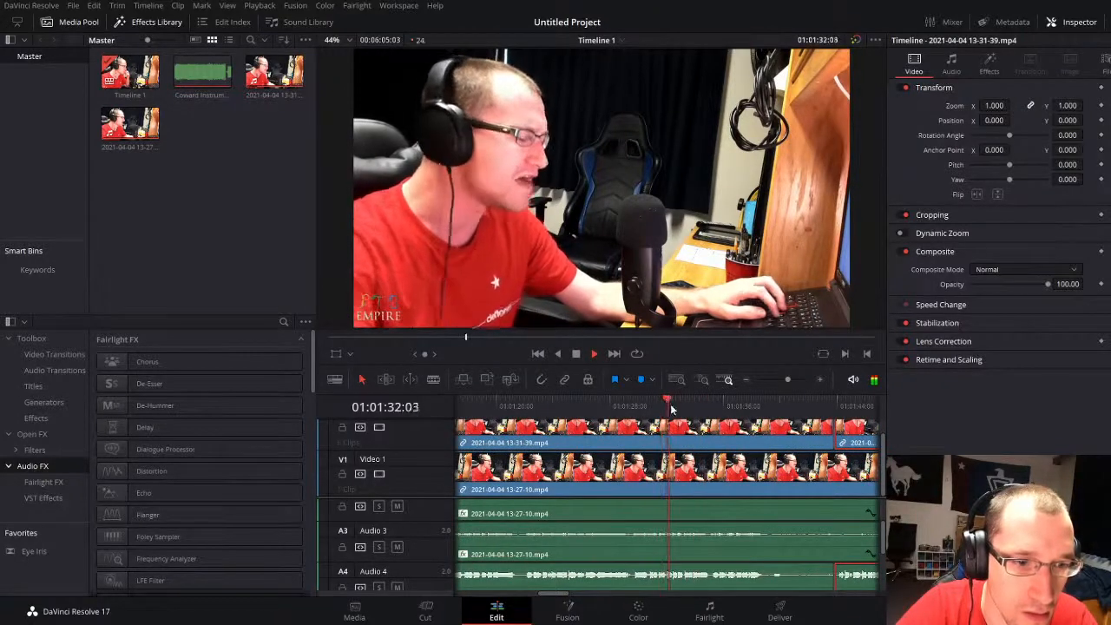
key("space")
left_click_drag(787, 382, 794, 380)
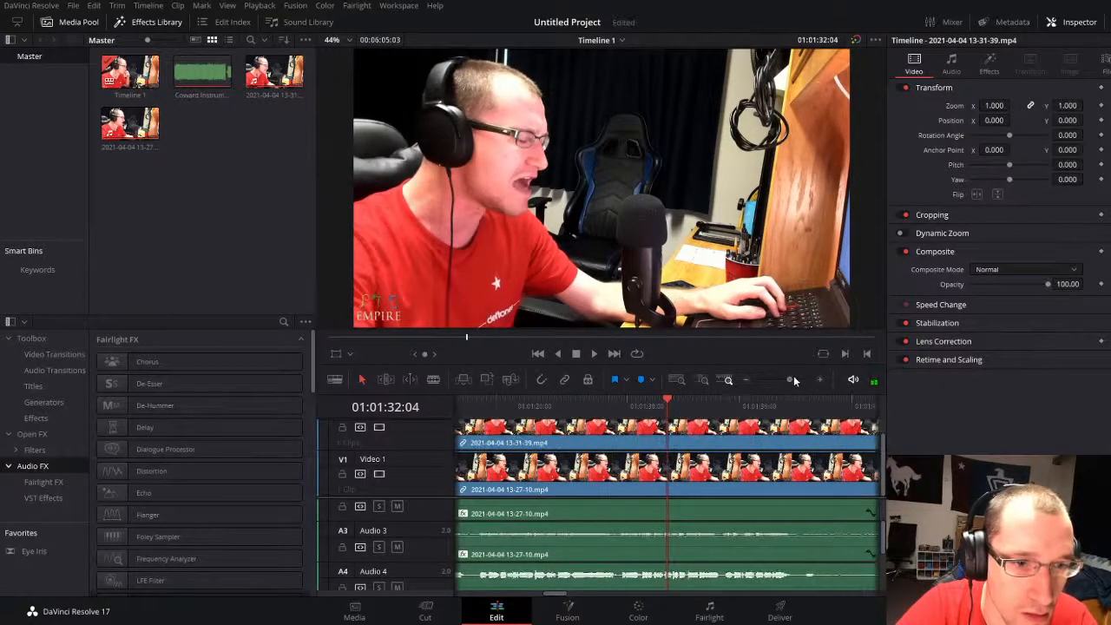
left_click_drag(657, 417, 658, 416)
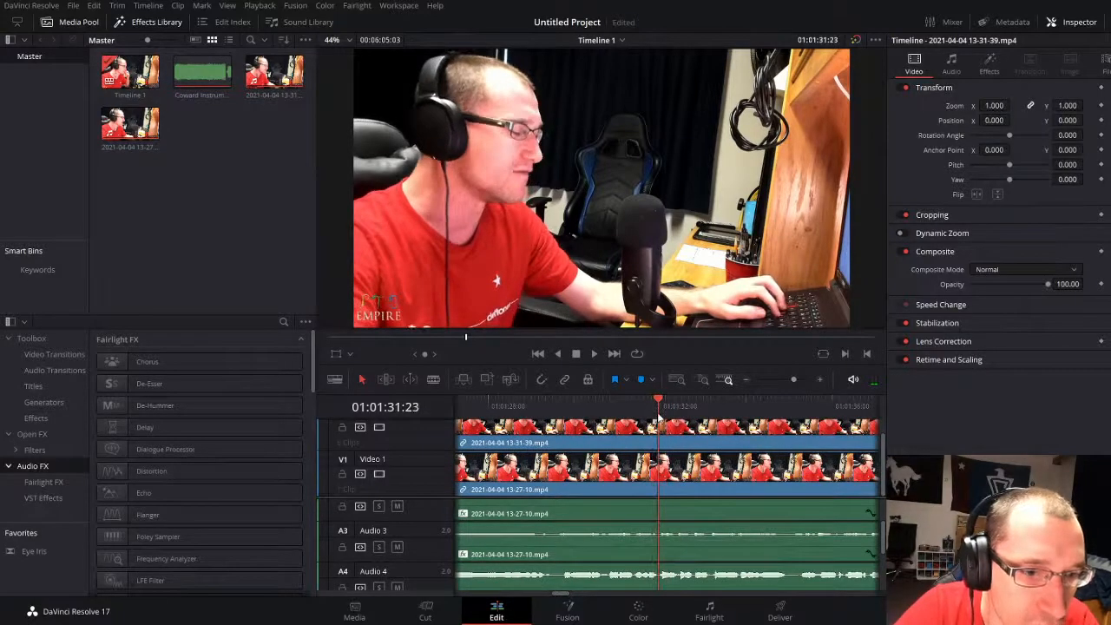
Step: Move the isolated phrase to start at the 01:01:31:23 playhead with snapping enabled, overwriting the second take there, and play it
left_click_drag(788, 379, 784, 380)
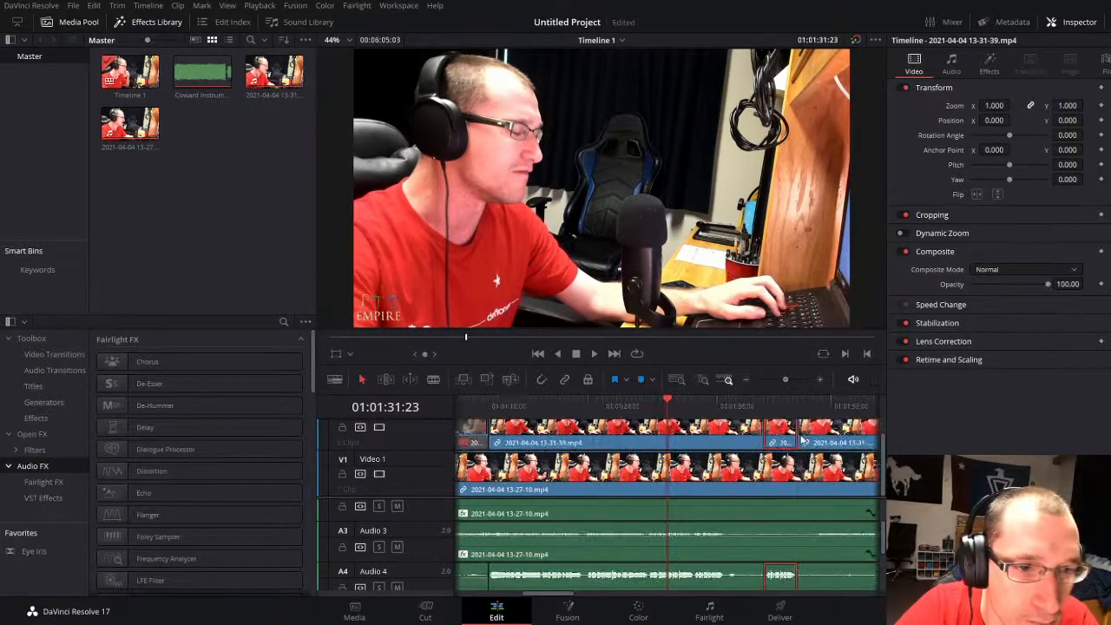
left_click_drag(784, 440, 682, 440)
key("n")
key("space")
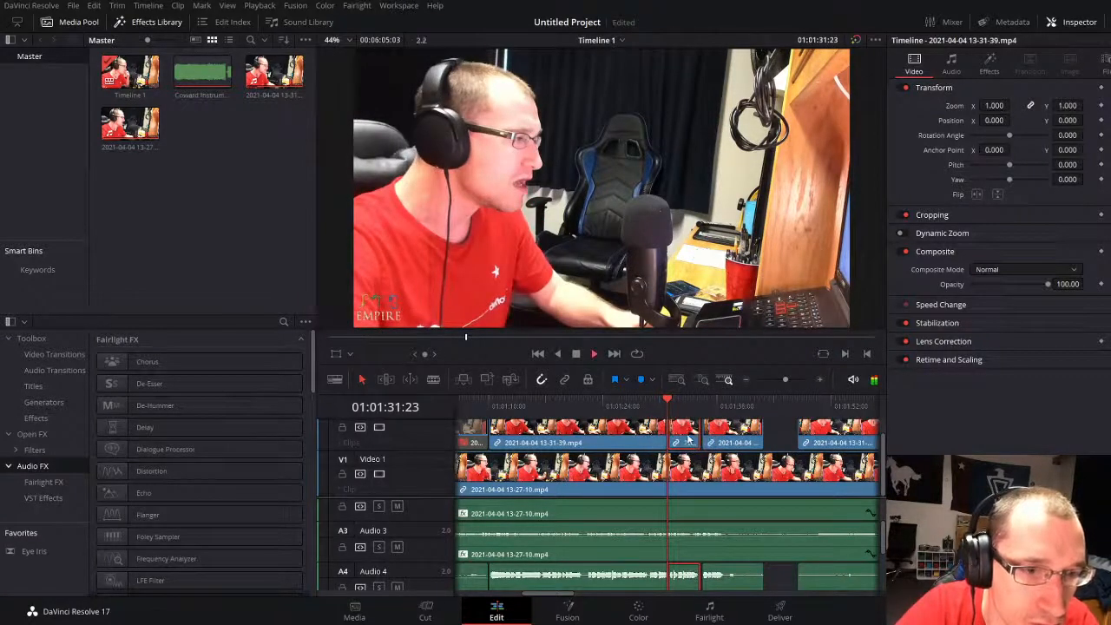
Step: Roll the cut at the start of the moved second-take phrase back to about 01:01:29:15 and play across it
left_click_drag(783, 378, 788, 379)
key("space")
left_click_drag(615, 436, 576, 440)
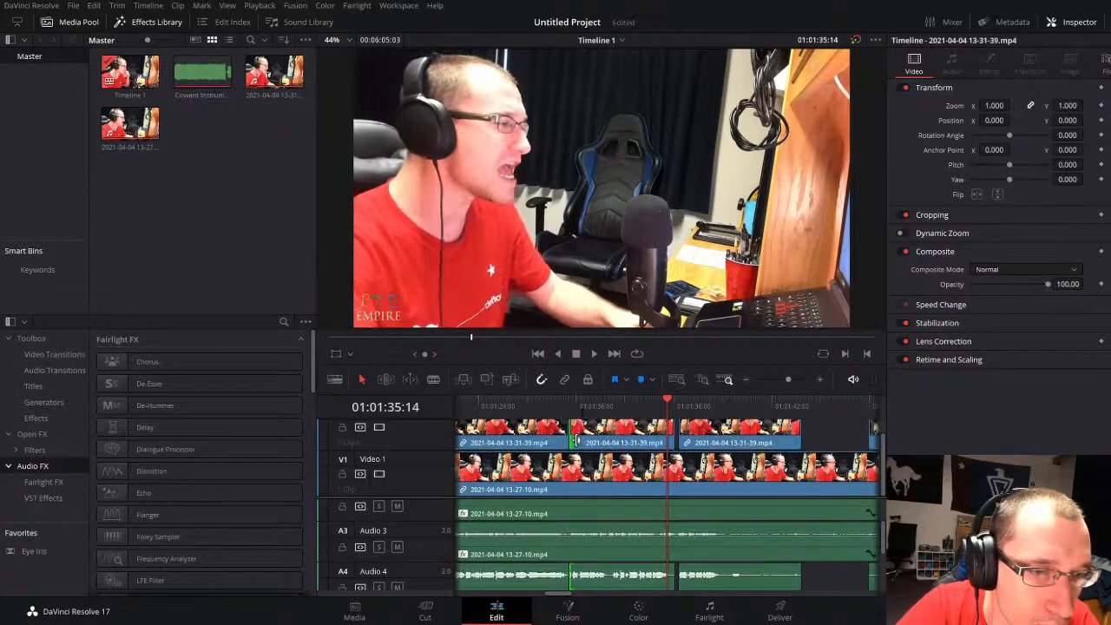
left_click(570, 404)
key("space")
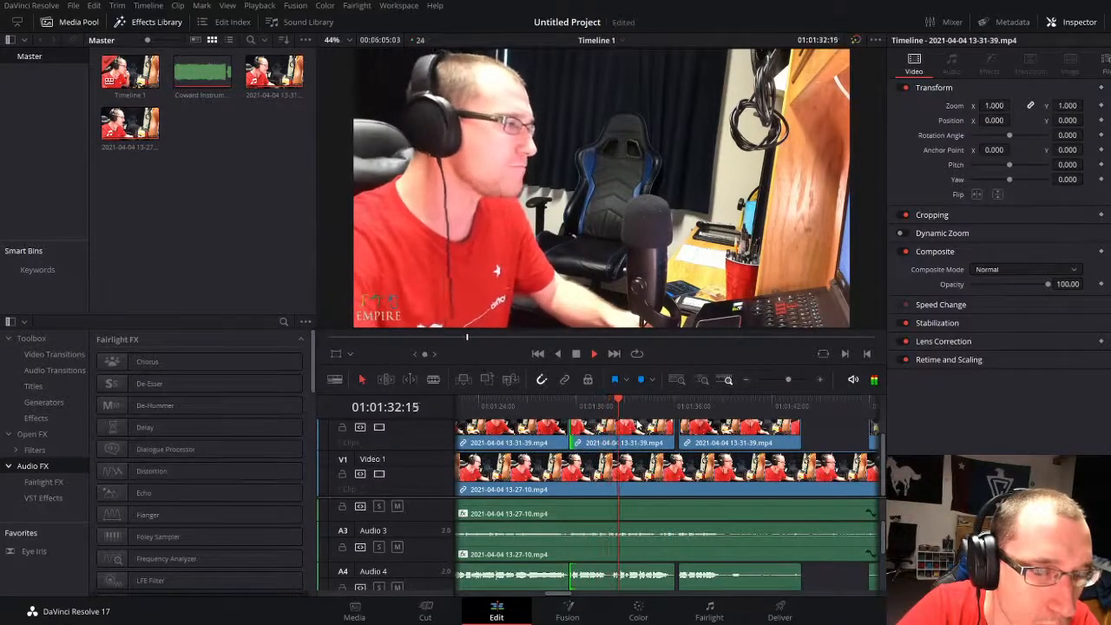
Step: Replay from about 01:01:26, move the extended phrase 3:01 later on Video 2 and Audio 4, and play the lead-in
left_click(512, 403)
key("space")
left_click(619, 573)
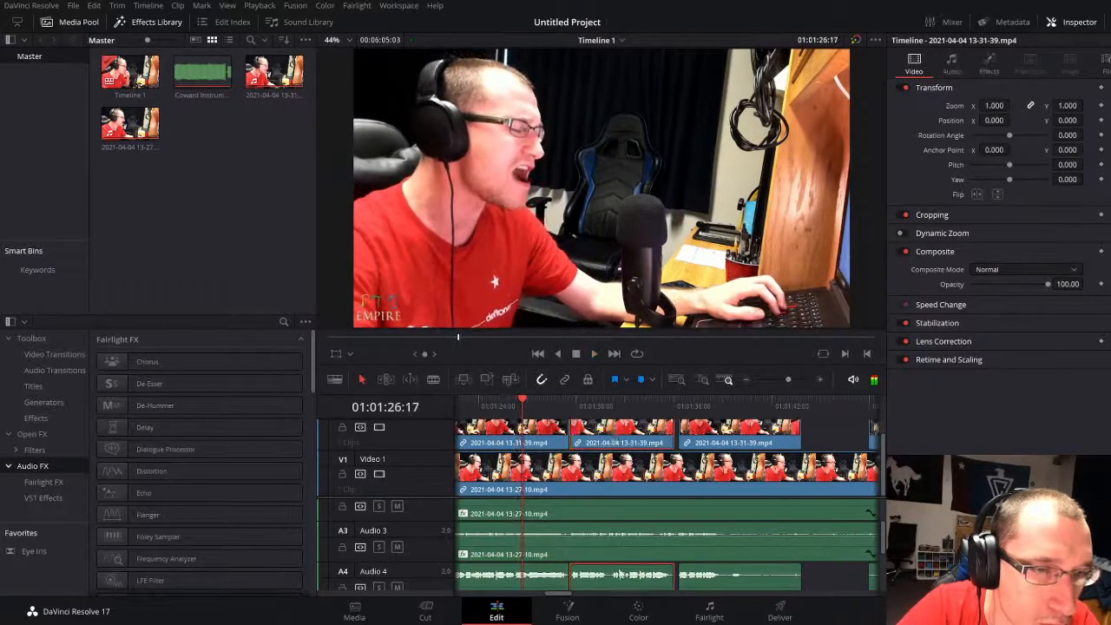
left_click_drag(615, 587, 665, 584)
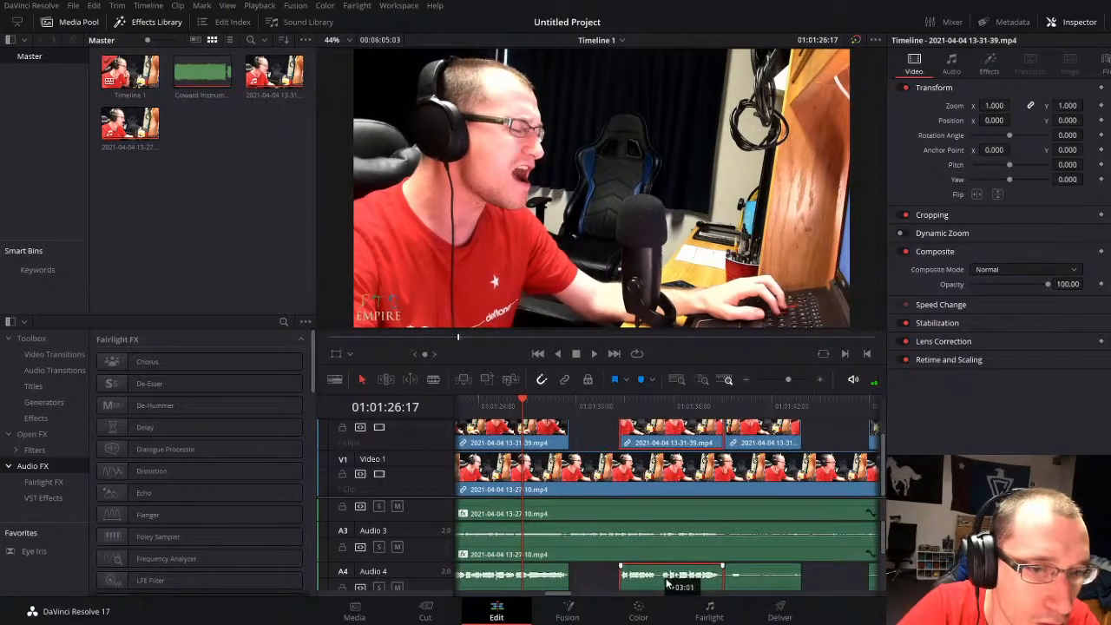
key("space")
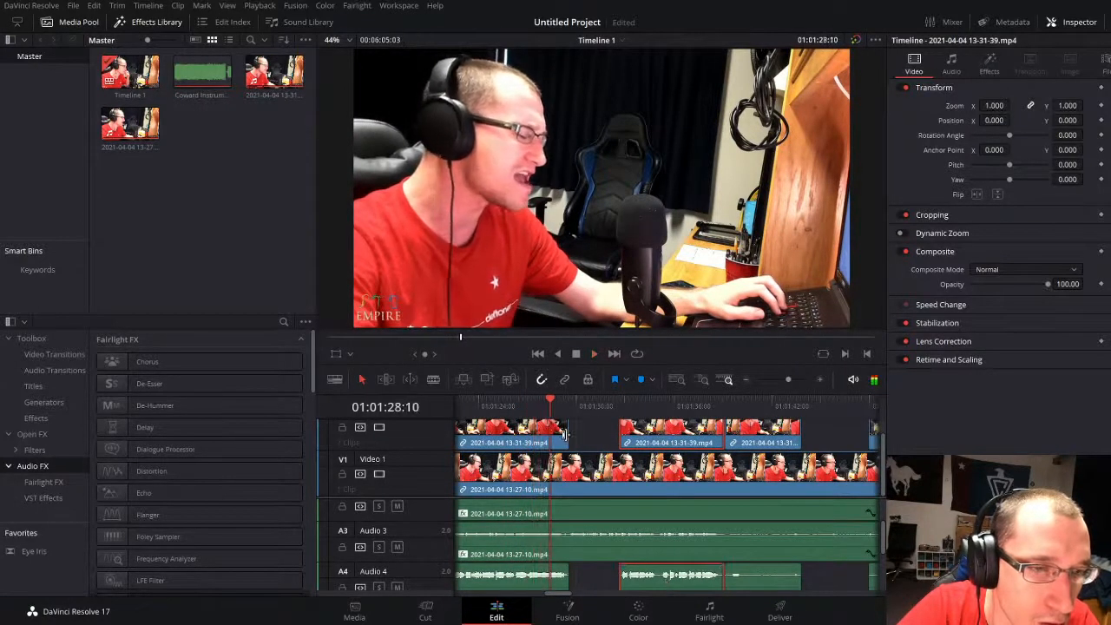
Step: Extend the end of the preceding second-take clip across the gap to meet the start of the moved phrase
left_click(605, 431)
left_click(560, 434)
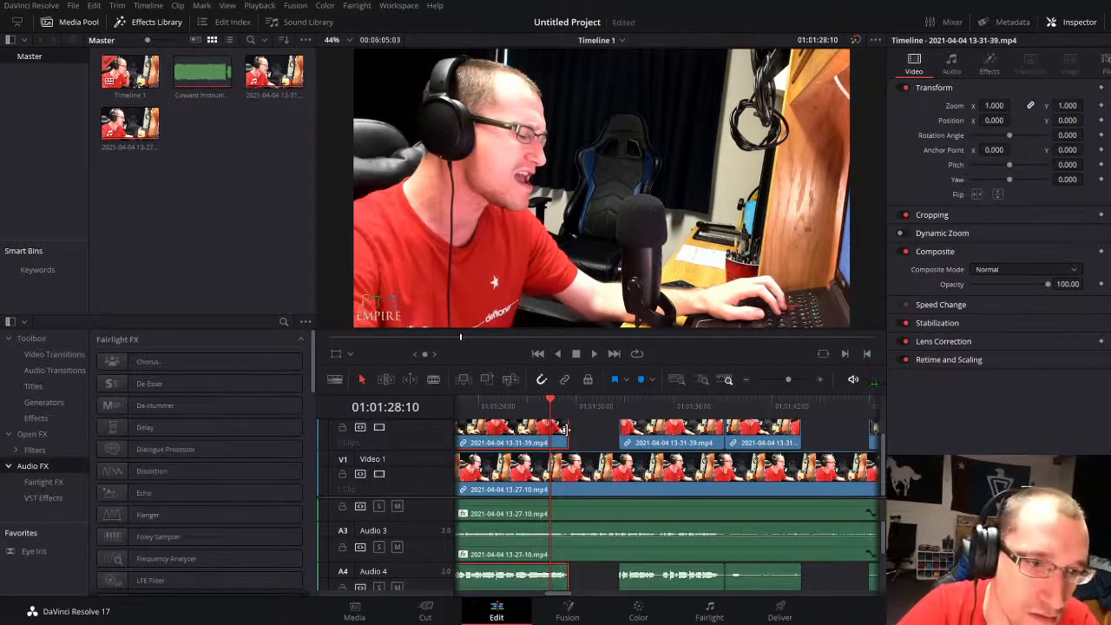
left_click_drag(565, 428, 617, 428)
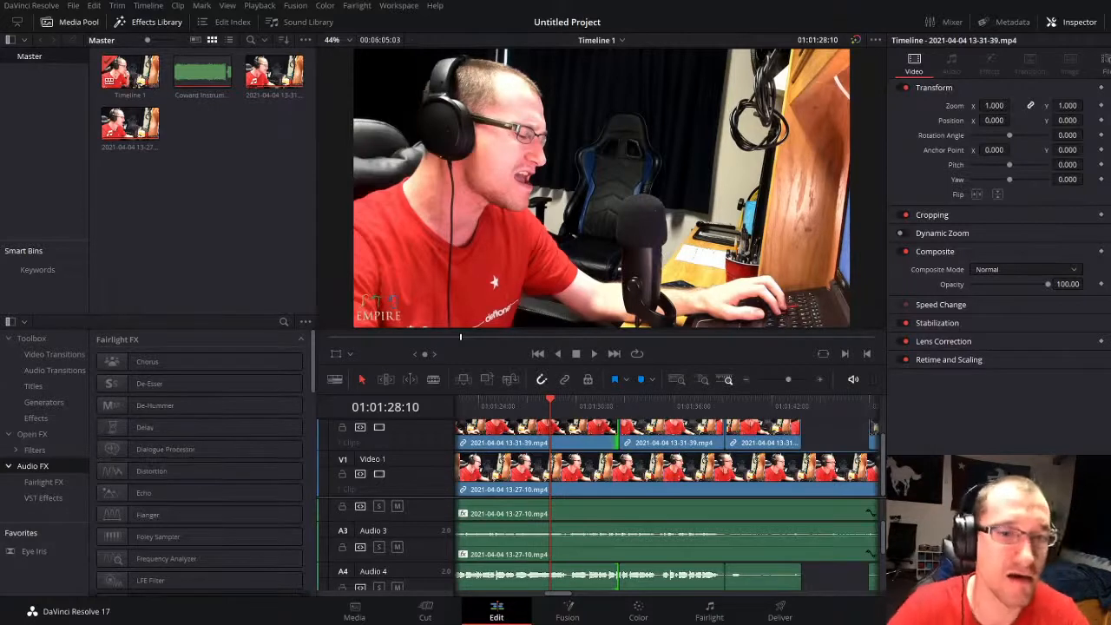
Step: Play the second take from 01:01:28:10 across the join with the moved phrase, replaying the part around the cut
left_click(216, 207)
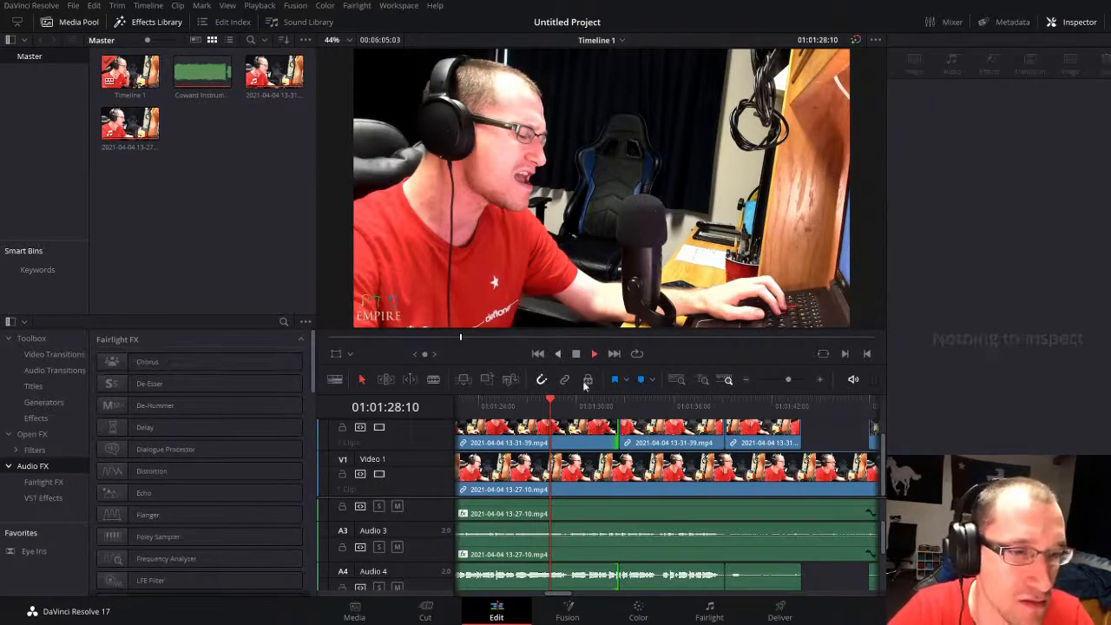
key("space")
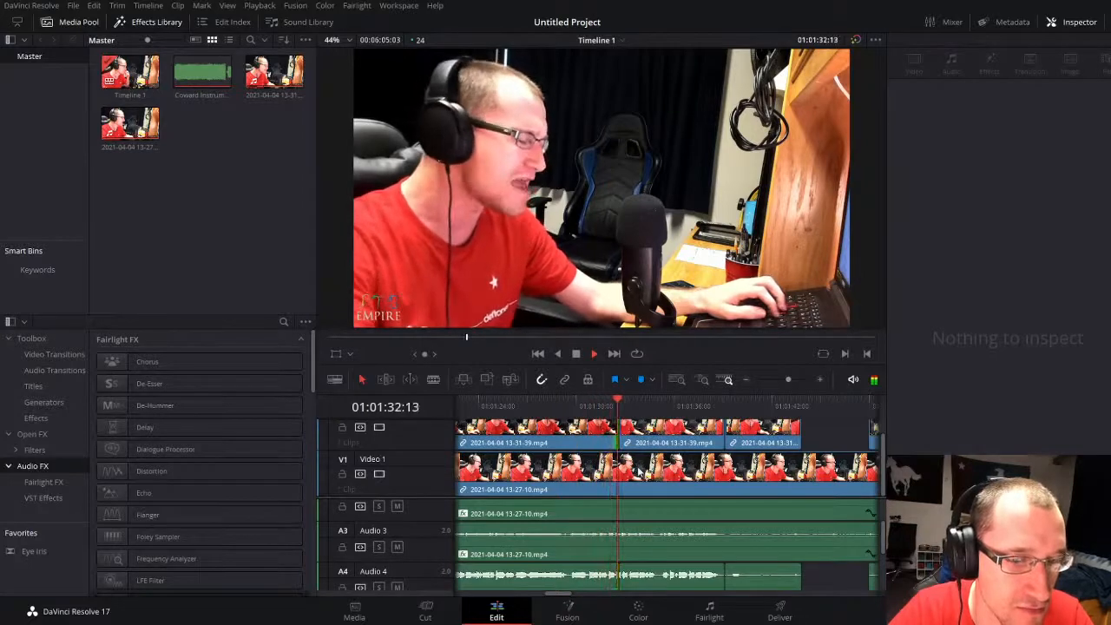
left_click_drag(789, 379, 795, 381)
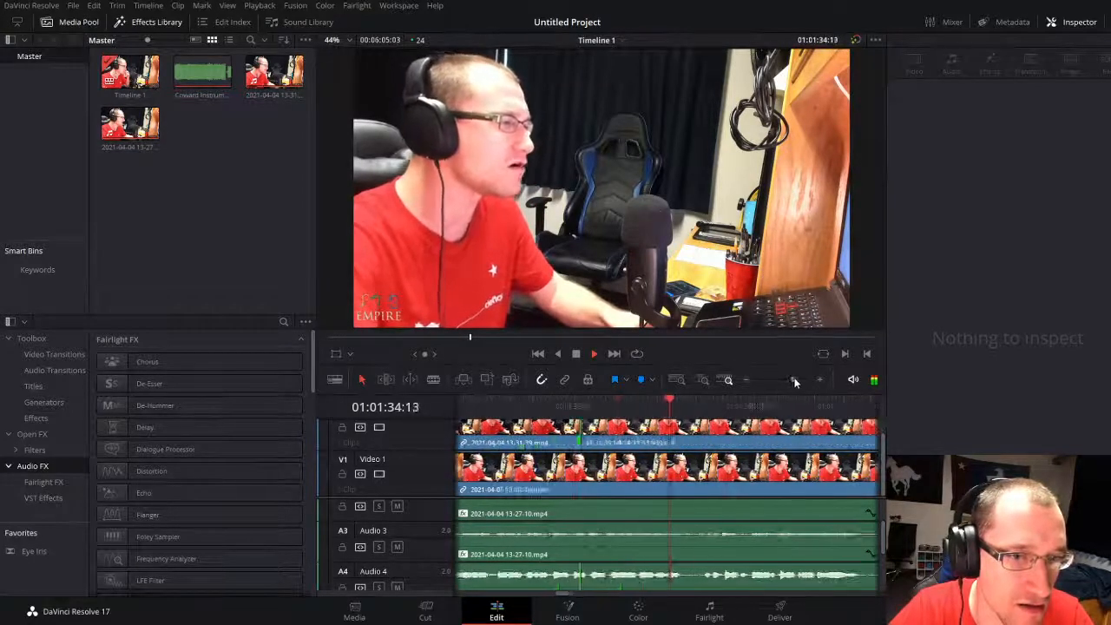
left_click(503, 405)
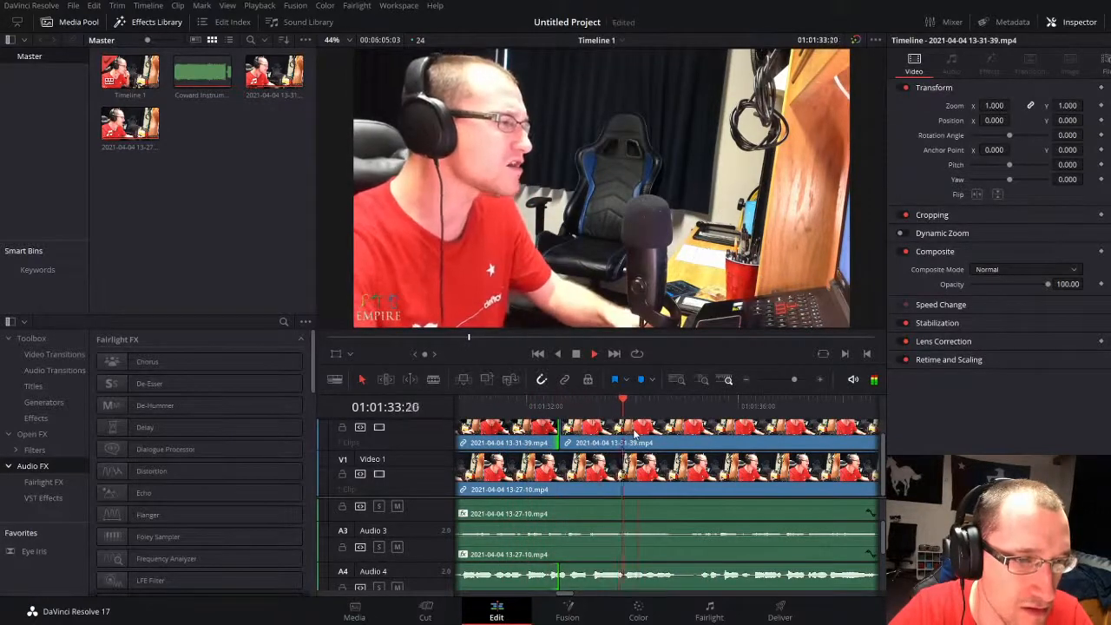
left_click_drag(794, 380, 789, 379)
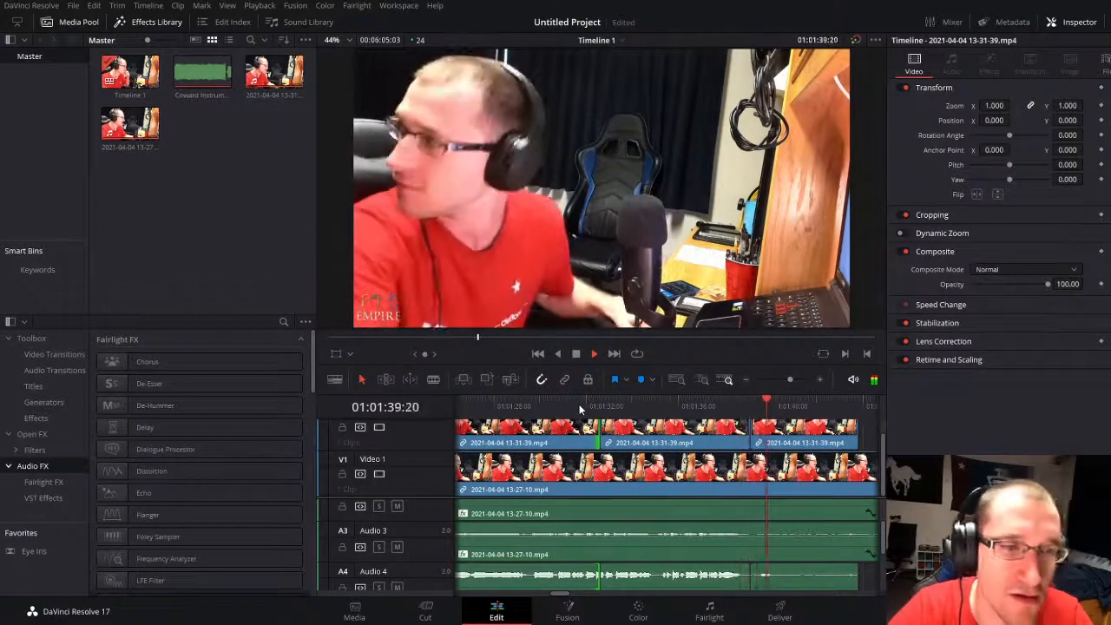
Step: Delete only the leftover Audio 4 clip following the moved phrase and slightly adjust the end of the phrase's audio
key("space")
left_click(803, 581)
key("Delete")
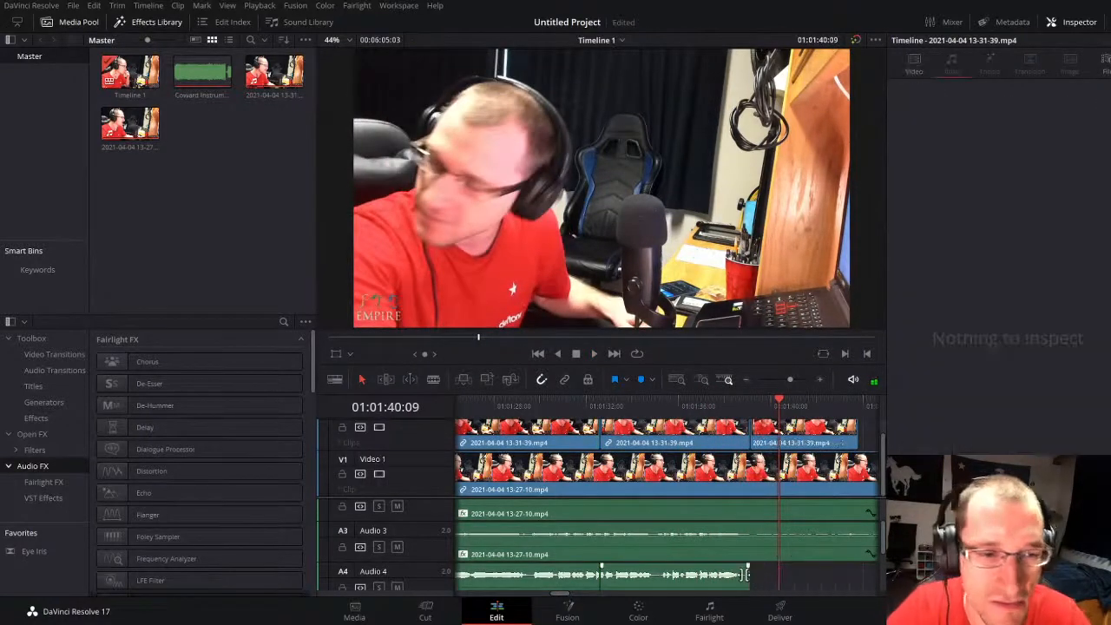
mouse_move(747, 583)
left_mouse_down()
mouse_move(779, 585)
mouse_move(748, 586)
left_mouse_up()
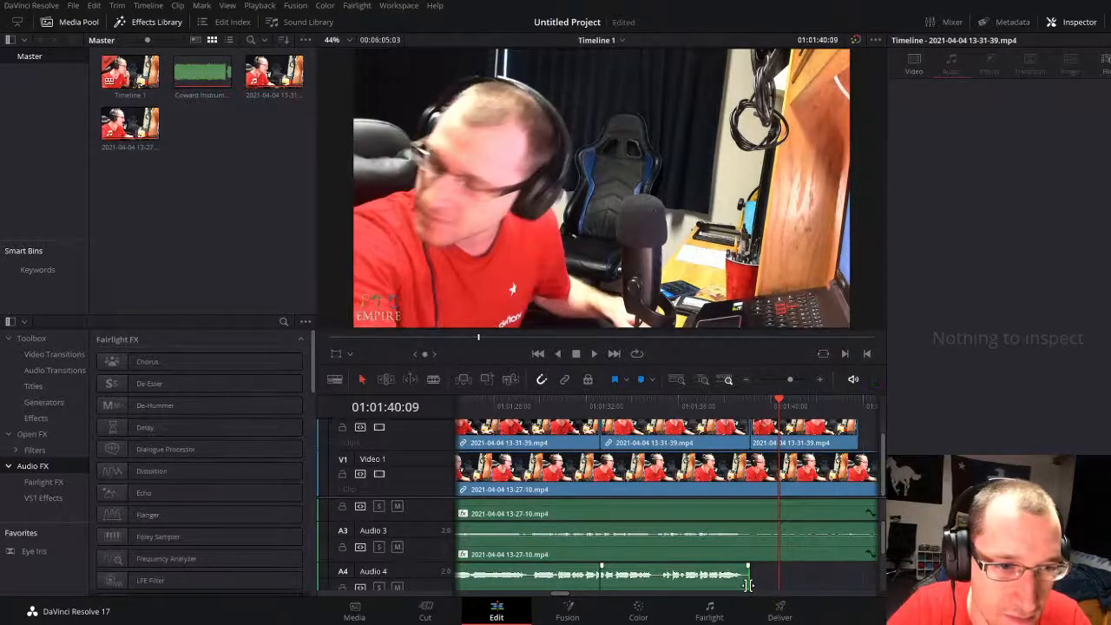
Step: Play the second take from about 01:02:02 and check the audio settings of its long Audio 4 clip there
left_click(782, 379)
left_click_drag(781, 381, 779, 381)
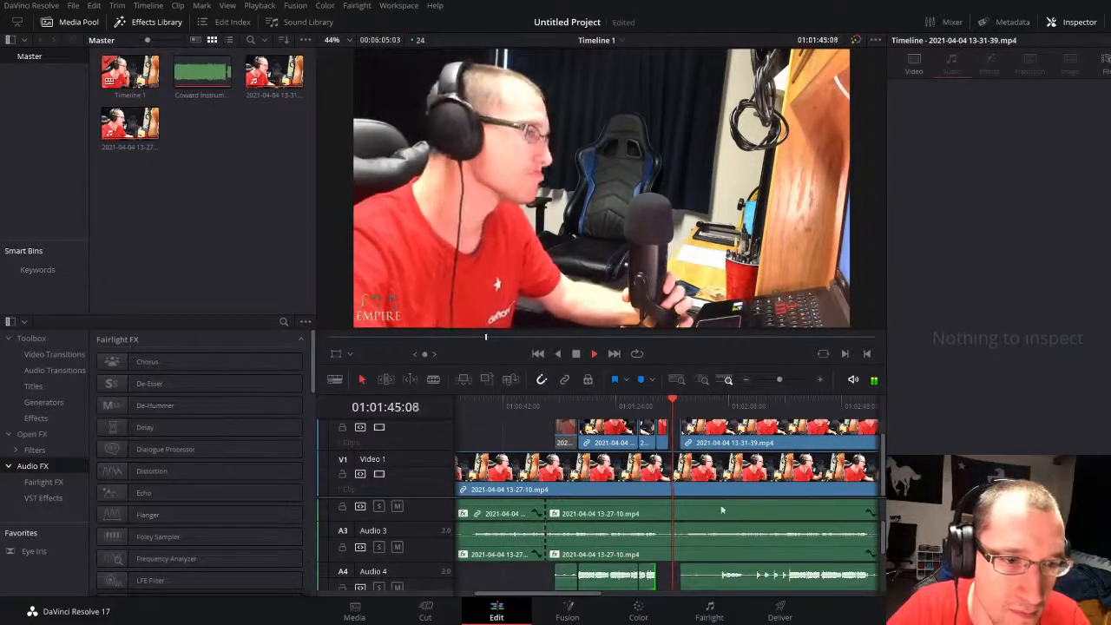
left_click(720, 403)
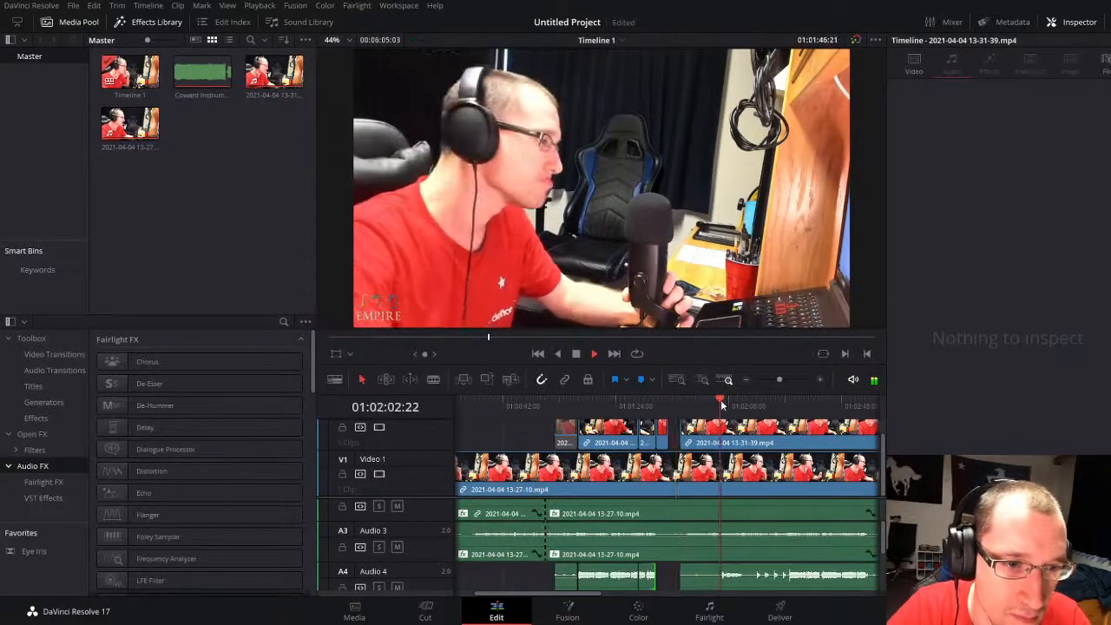
left_click_drag(780, 381, 788, 381)
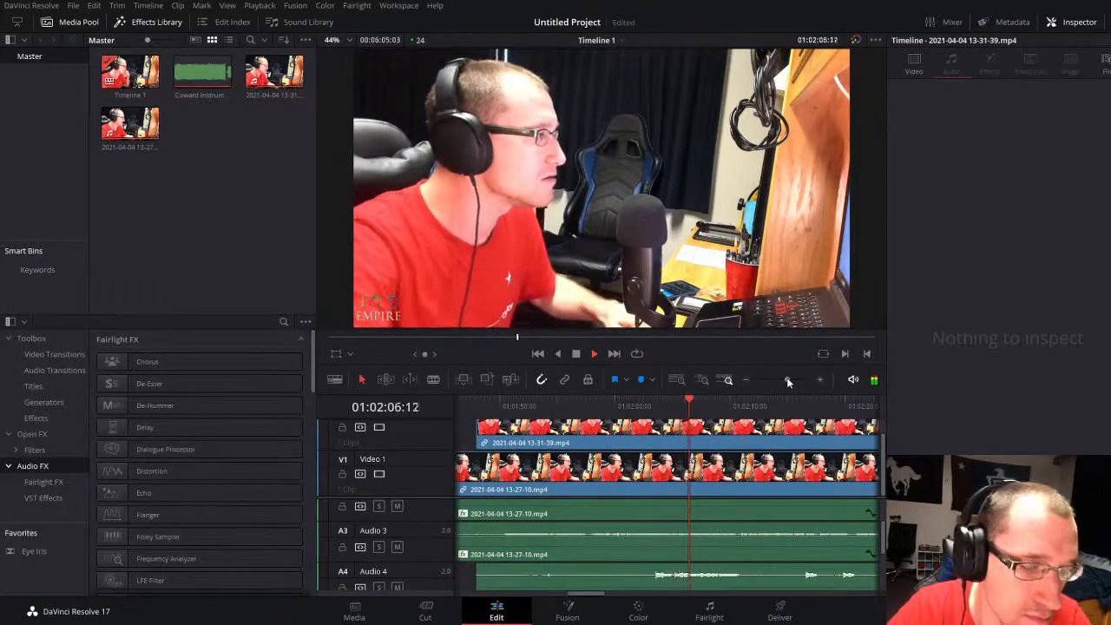
left_click_drag(786, 379, 776, 380)
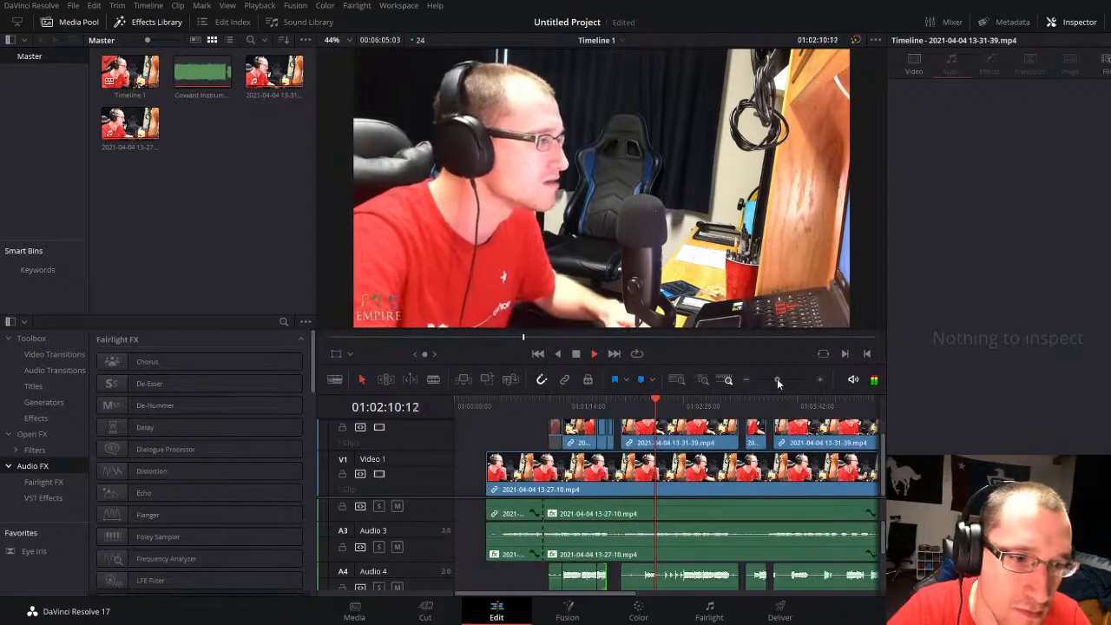
left_click(686, 573)
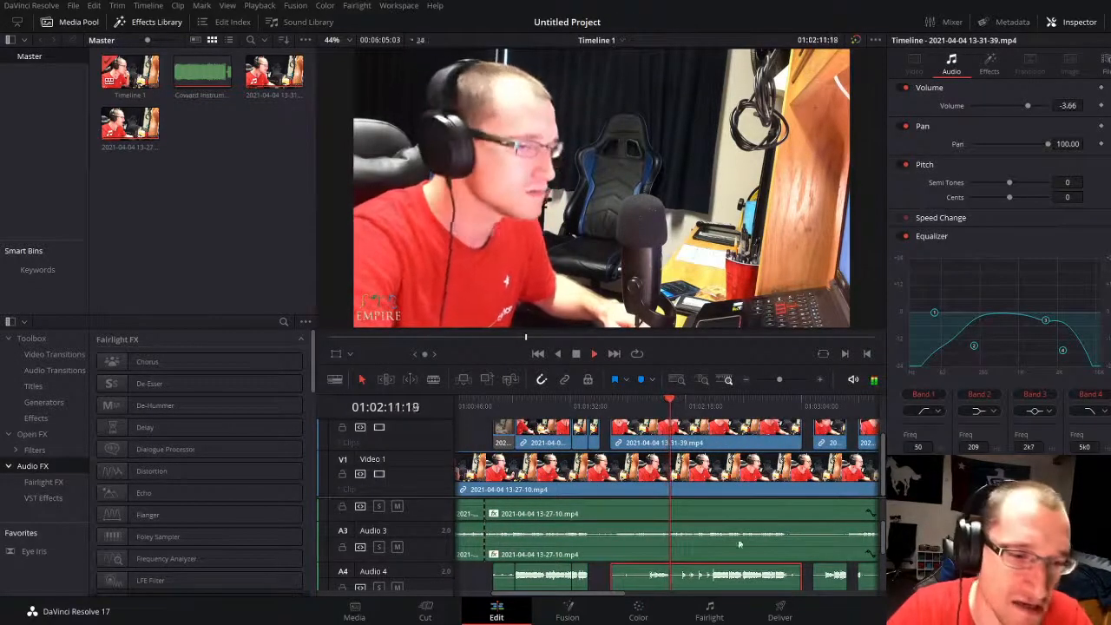
Step: Play the edited second-take section from about 01:01:08 and stop at 01:01:31:13, just before the join
left_click(510, 406)
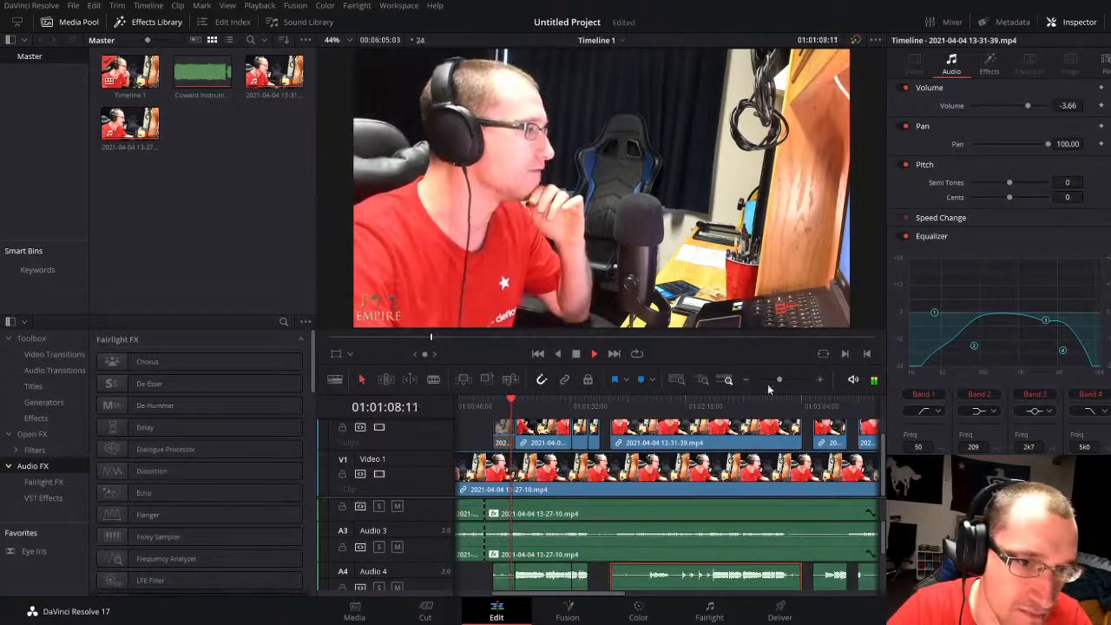
mouse_move(780, 379)
left_mouse_down()
mouse_move(790, 379)
mouse_move(780, 379)
left_mouse_up()
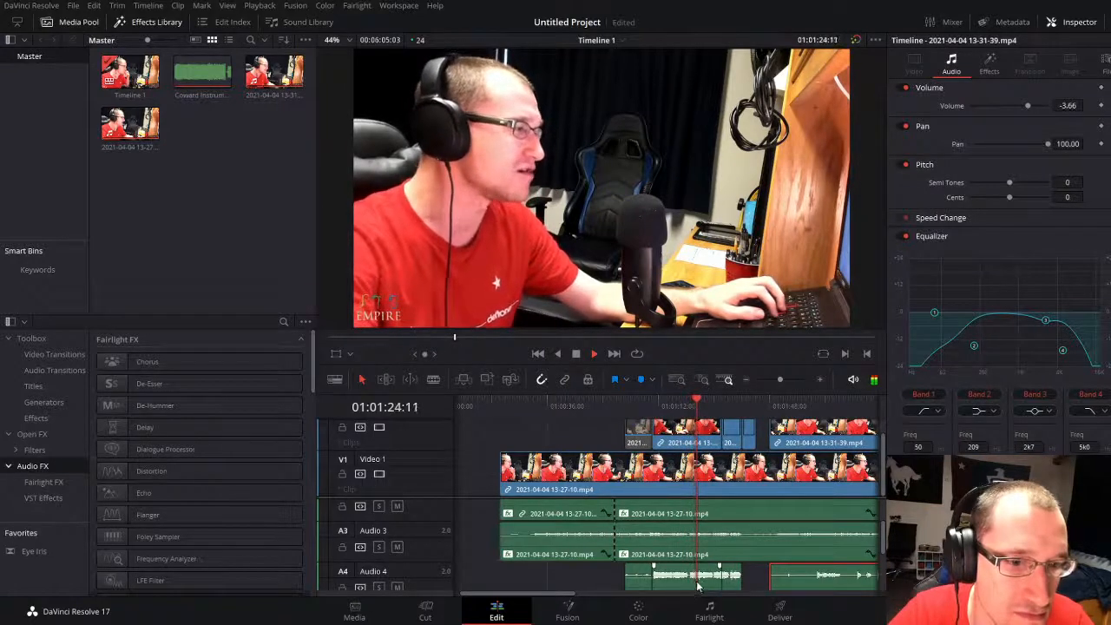
scroll(692, 594, "down", 1)
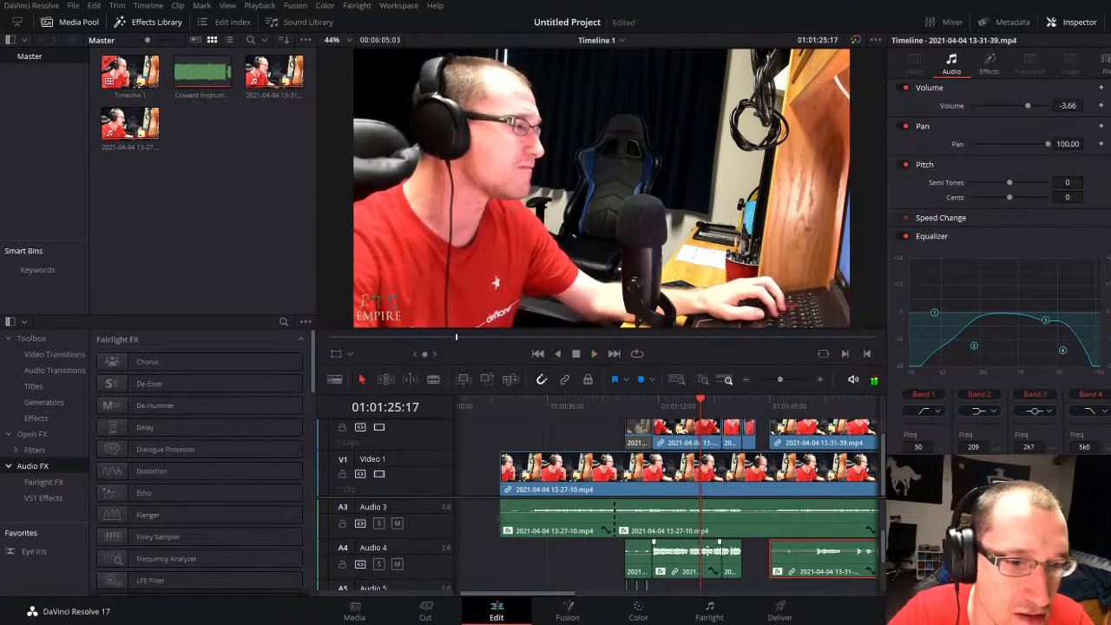
key("space")
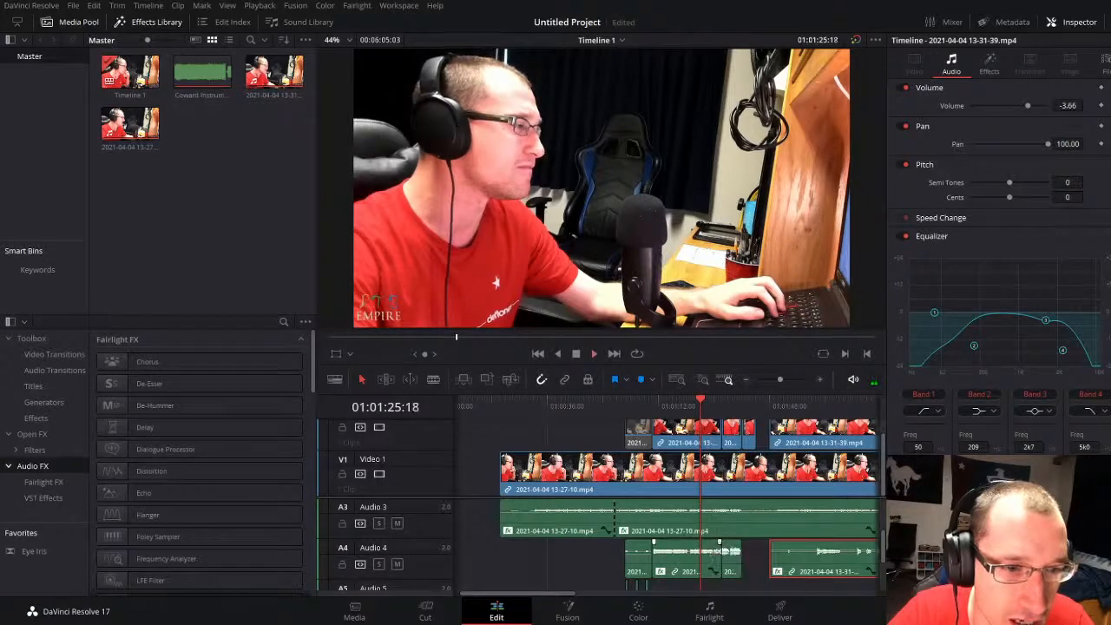
left_click_drag(783, 378, 788, 378)
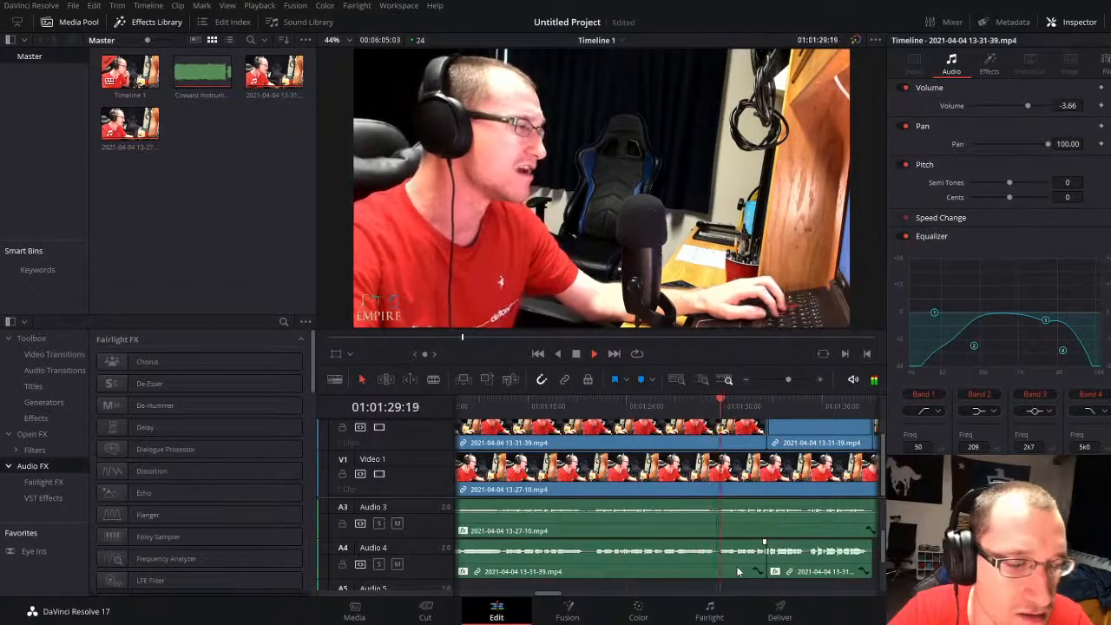
key("space")
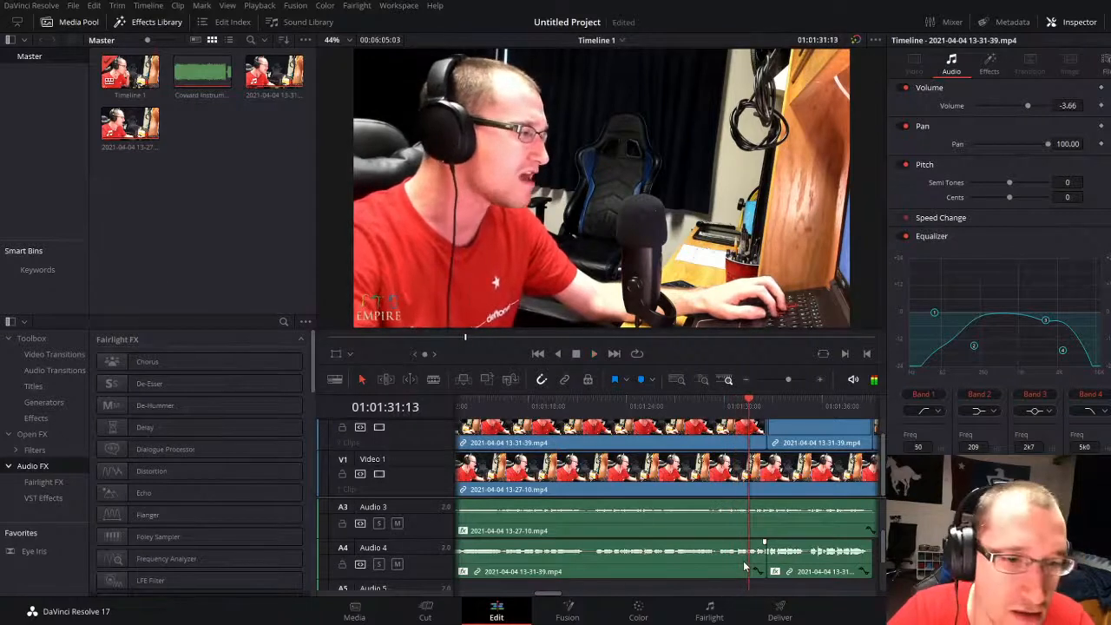
Step: Compare the volume and pan settings of the two Audio 4 clips on either side of the join
left_click(725, 568)
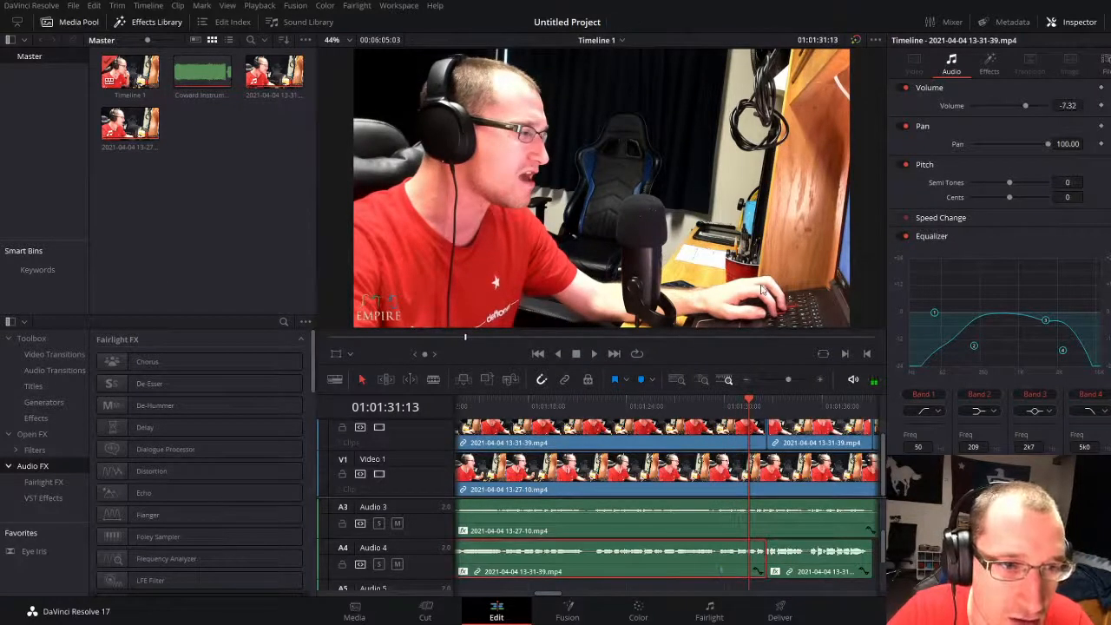
left_click(817, 571)
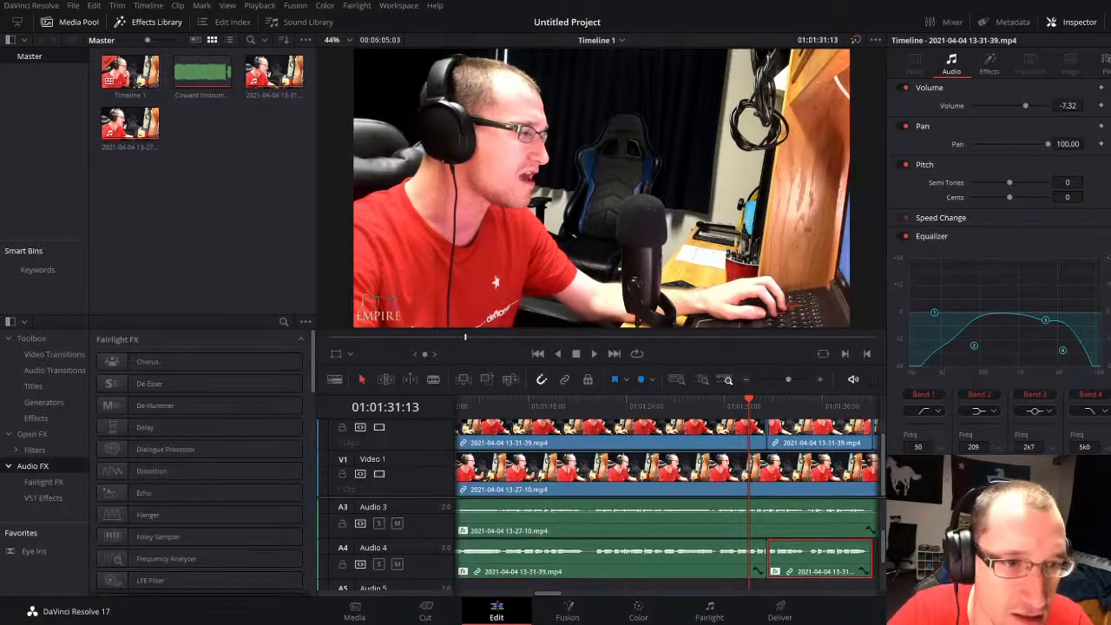
left_click(282, 233)
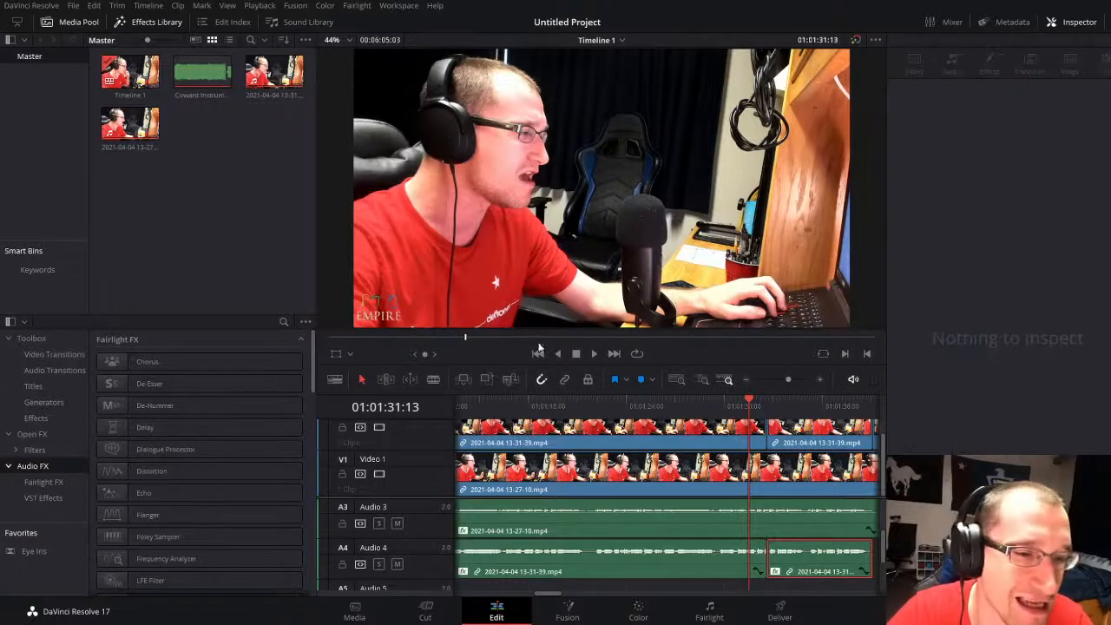
Step: Review the vocals by playing the passage from about 01:01:02 through the Audio 5 doubles and into the second take
mouse_move(790, 382)
left_mouse_down()
mouse_move(773, 376)
mouse_move(793, 372)
left_mouse_up()
left_click(531, 402)
key("space")
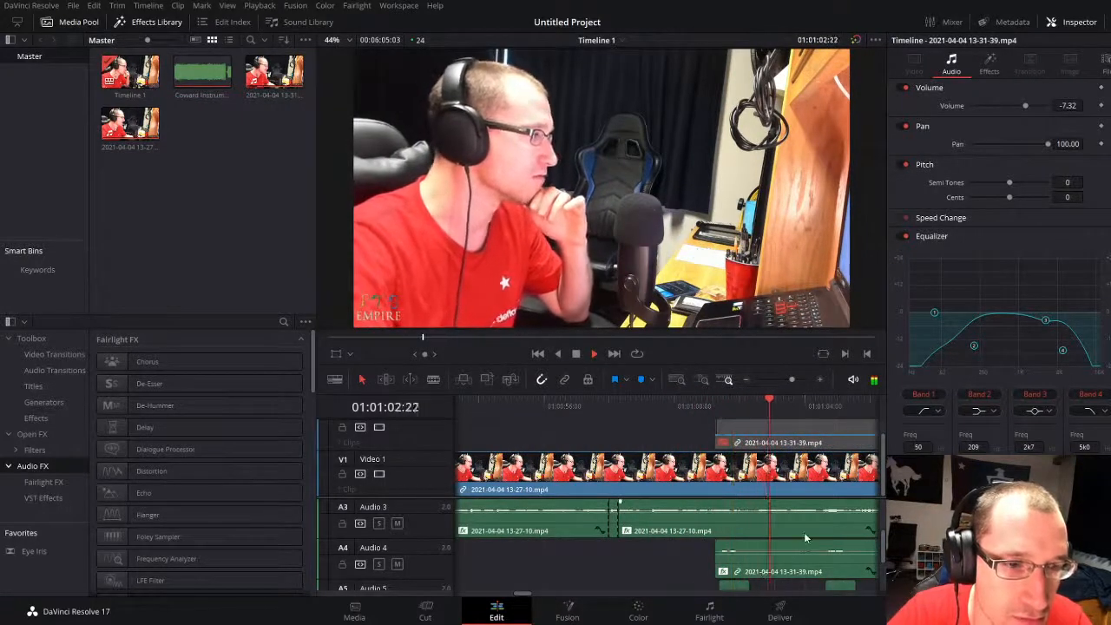
scroll(842, 567, "down", 1)
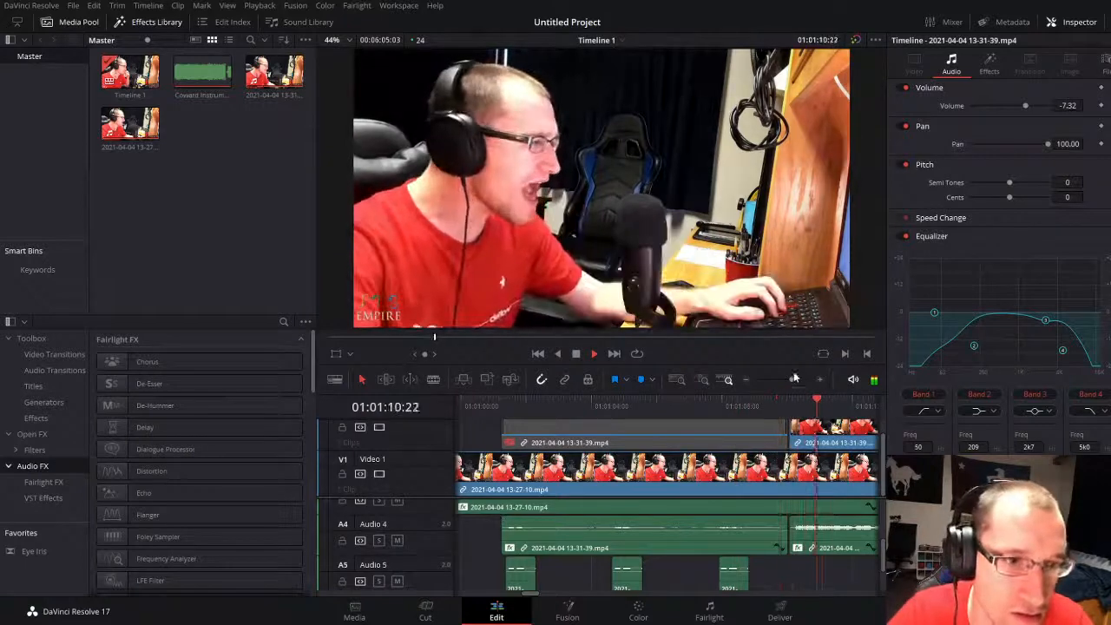
left_click_drag(791, 379, 786, 379)
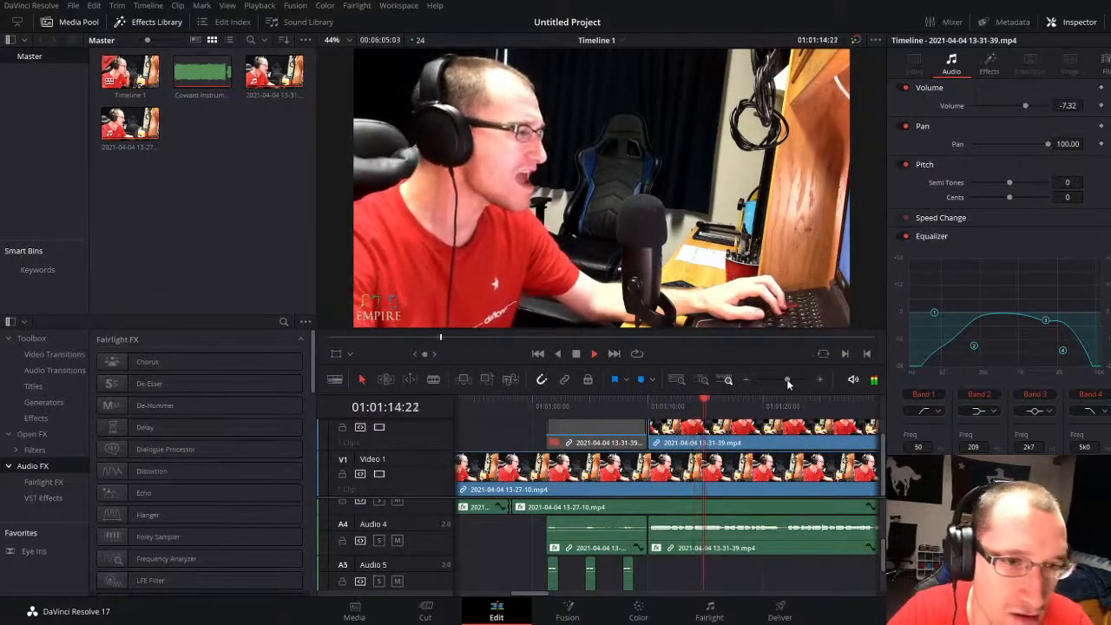
left_click_drag(785, 378, 786, 375)
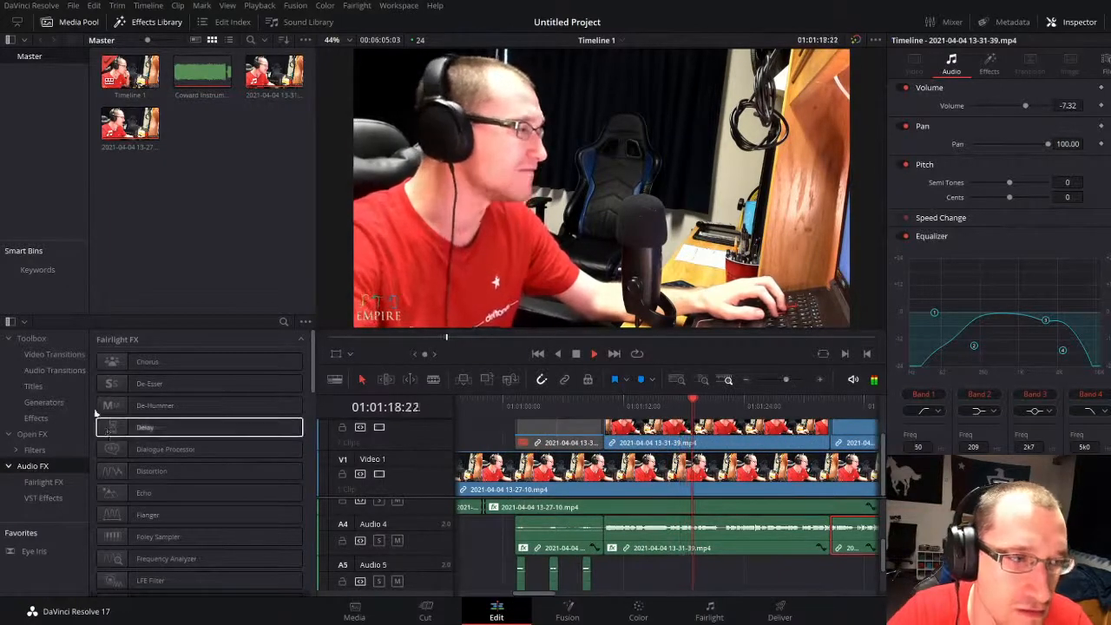
Step: Add a Cross Fade 0 dB at the Audio 4 join before the moved phrase and play across it
key("space")
left_click(55, 370)
left_click(180, 406)
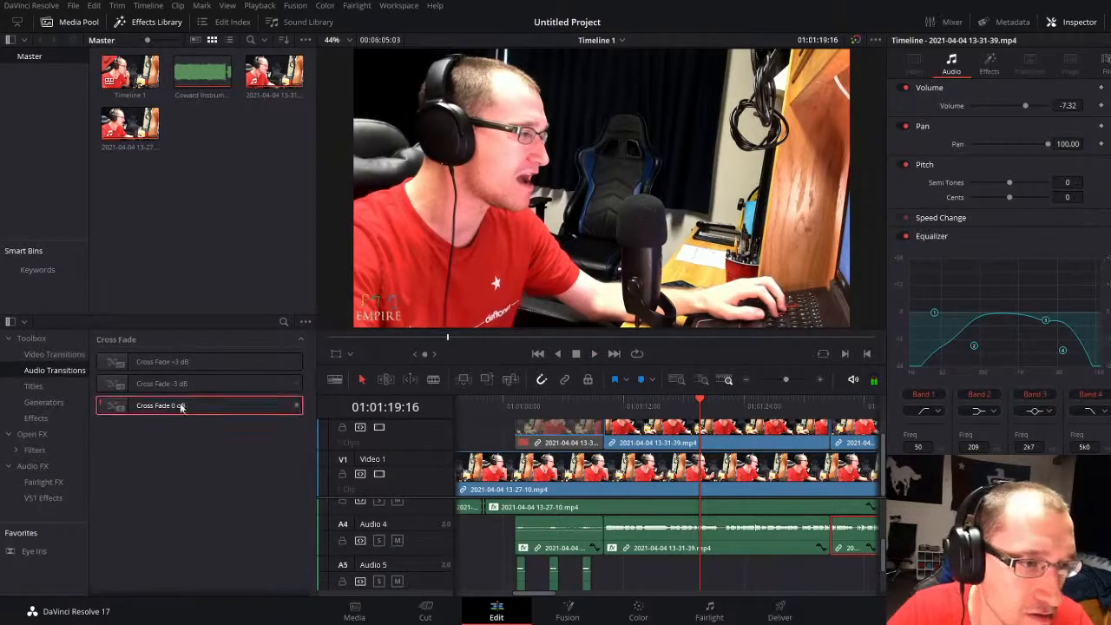
key("space")
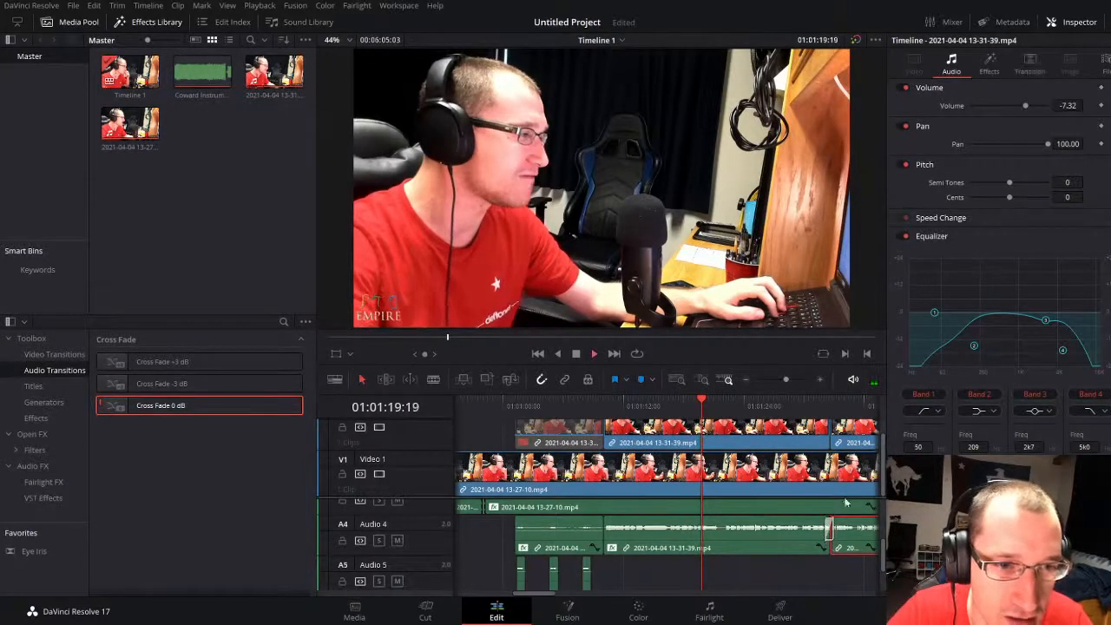
left_click(813, 406)
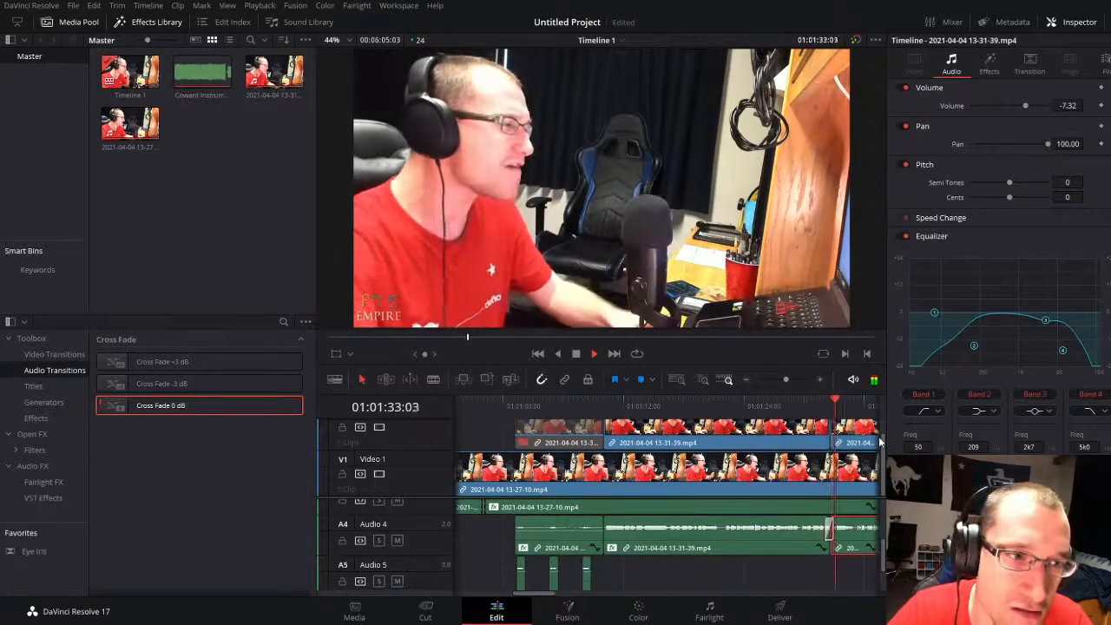
Step: Extend the Video 2 clip ending at the join across the moved phrase's clip until it meets the next clip at about 01:01:39
left_click_drag(786, 379, 788, 378)
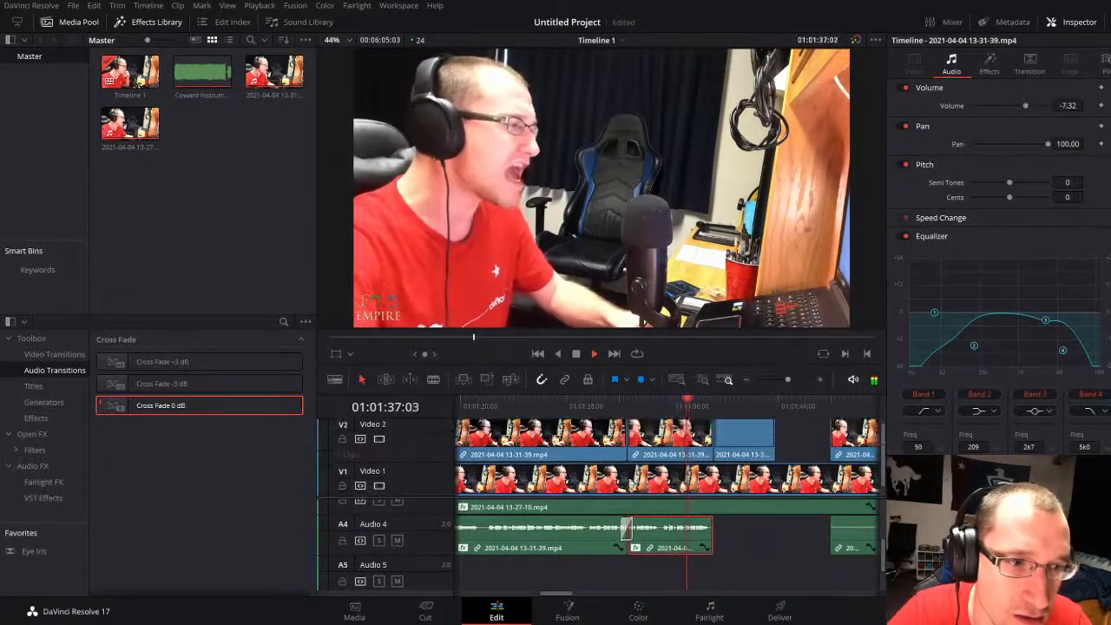
scroll(639, 479, "up", 1)
key("space")
left_click_drag(649, 434, 666, 432)
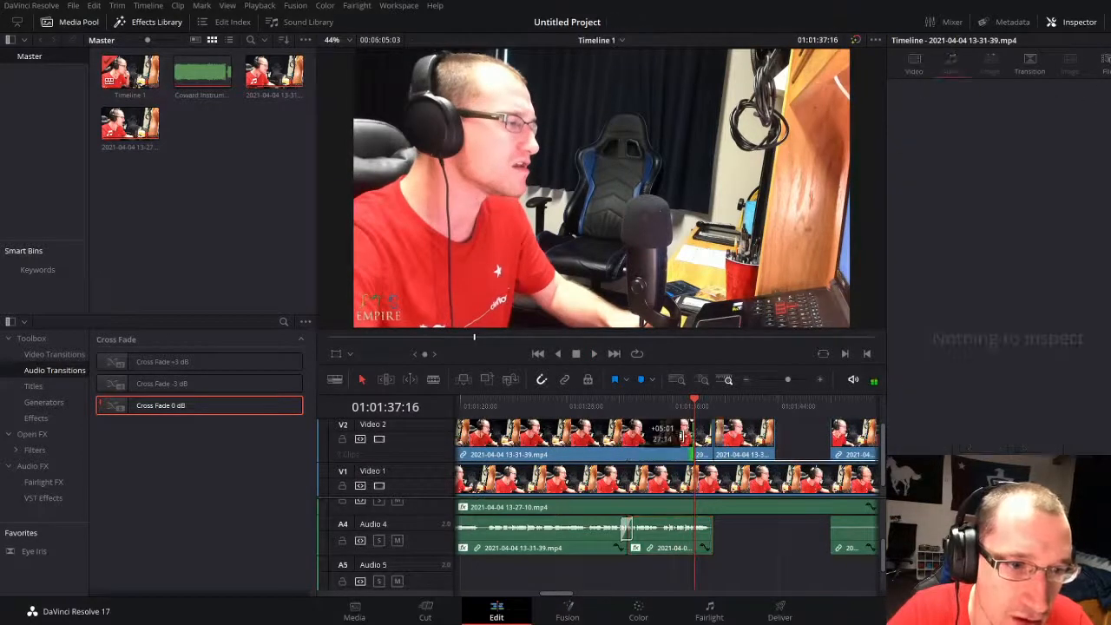
left_click(620, 403)
key("space")
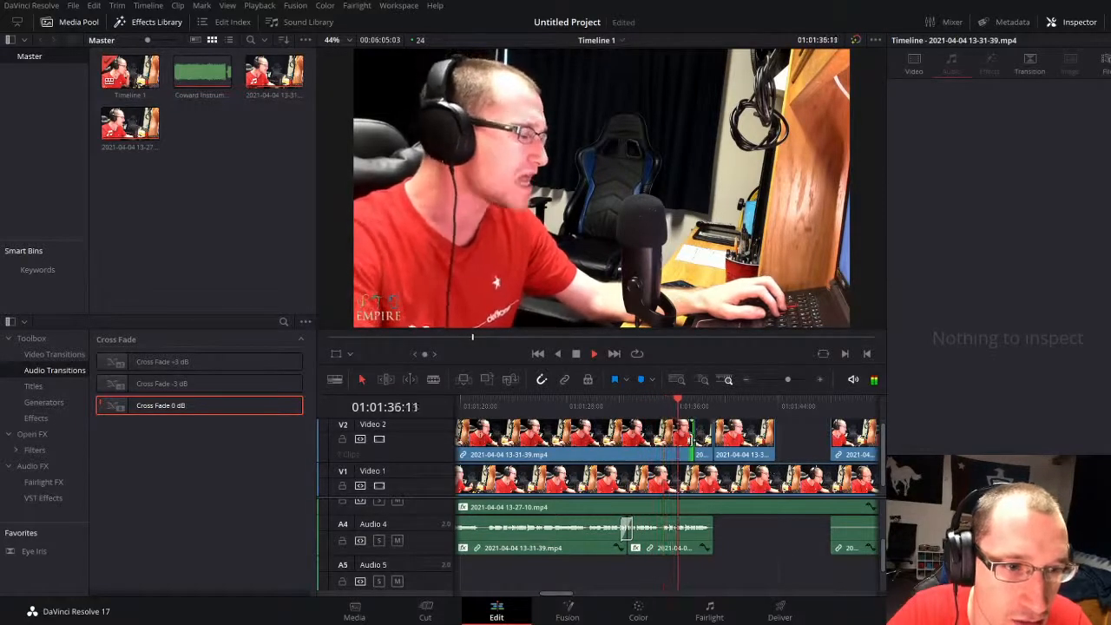
left_click_drag(693, 438, 713, 438)
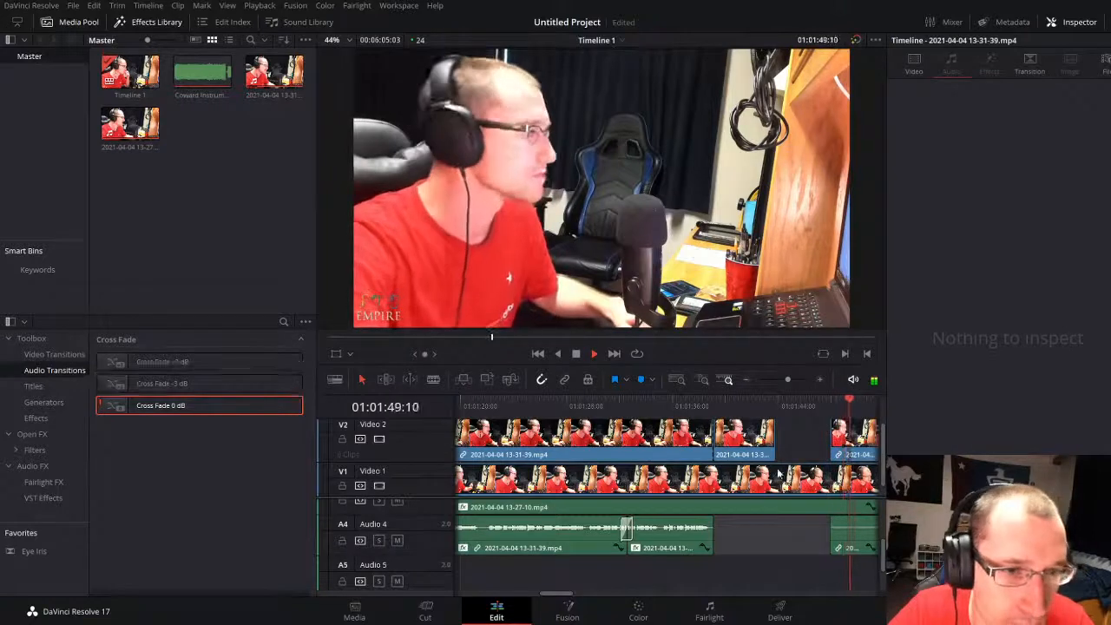
Step: Play on to 01:02:12:13, split the Audio 4 clip there, and lower the portion before the cut to -10.98 dB
left_click_drag(786, 379, 779, 378)
scroll(720, 557, "up", 1)
scroll(718, 544, "up", 1)
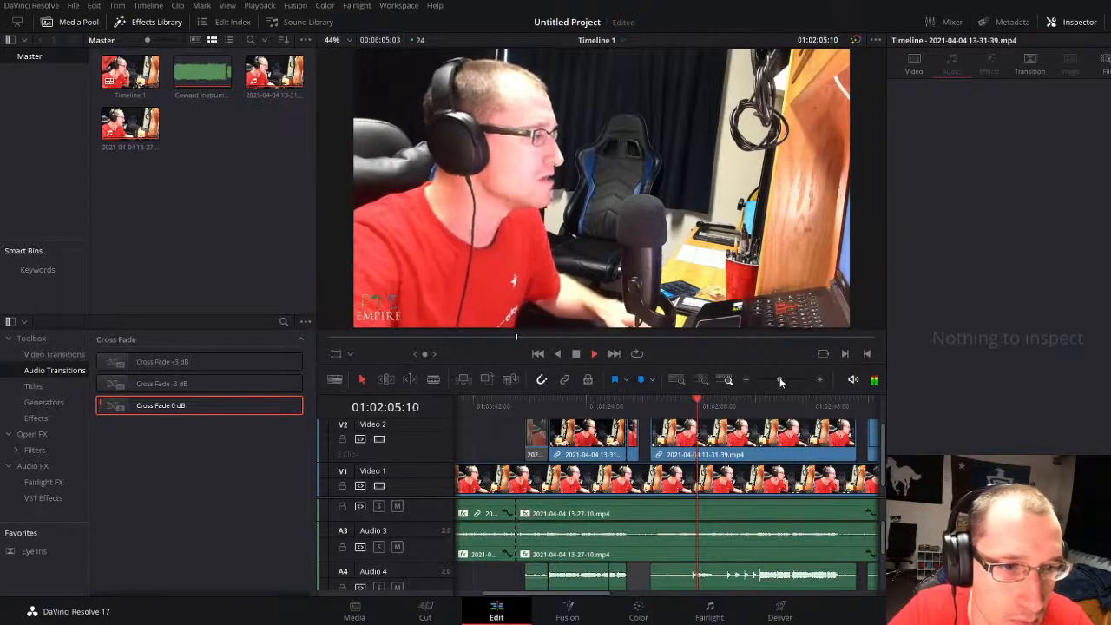
left_click_drag(780, 382, 784, 382)
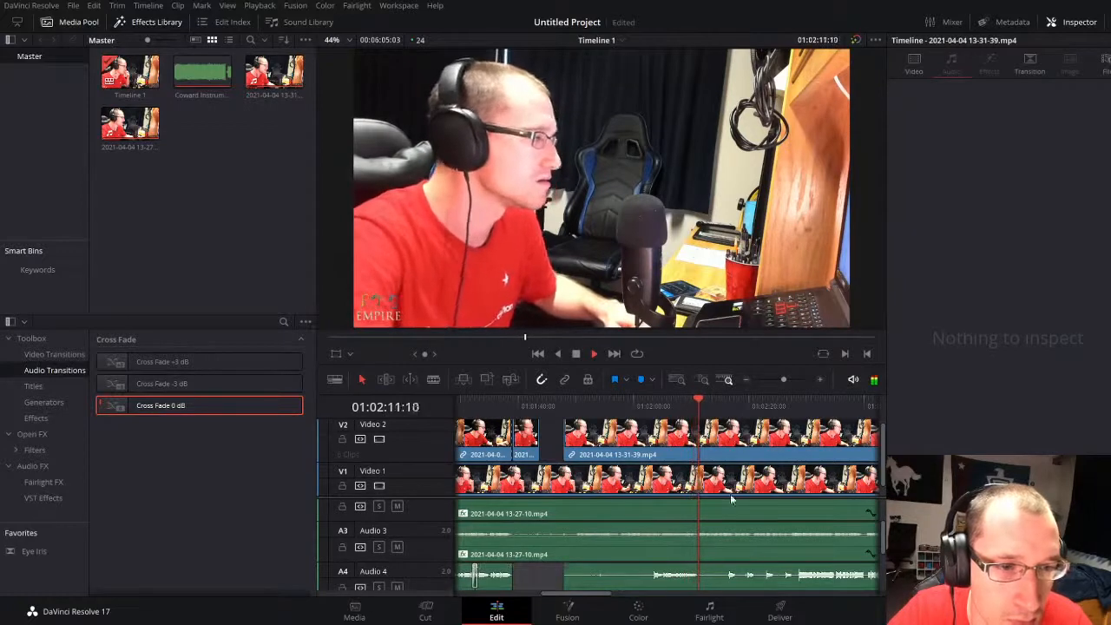
key("space")
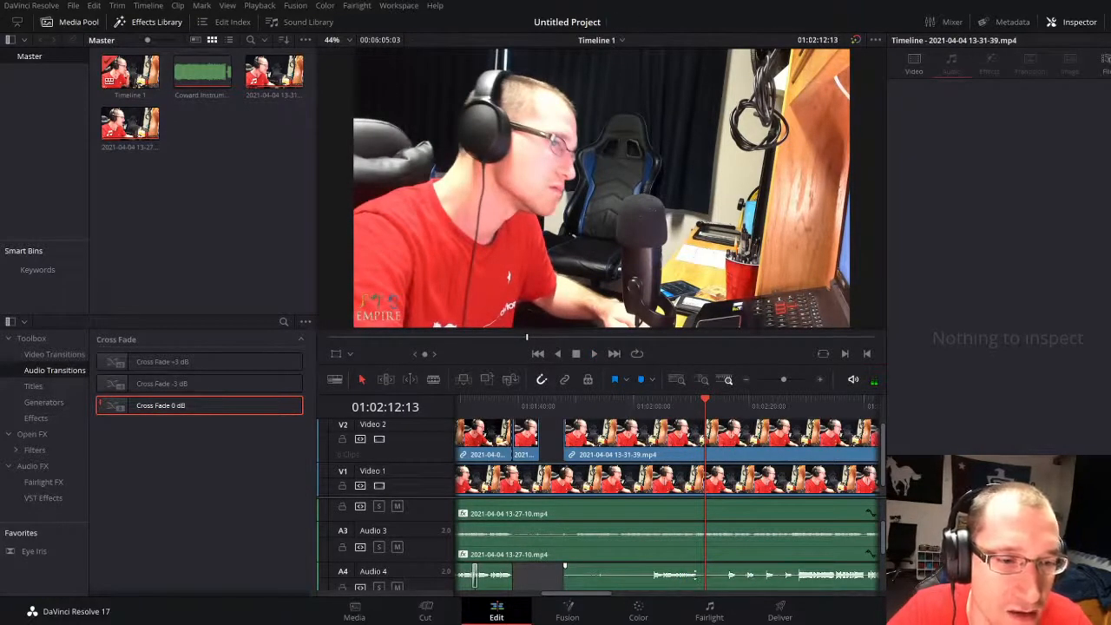
left_click(694, 586)
key("ctrl+b")
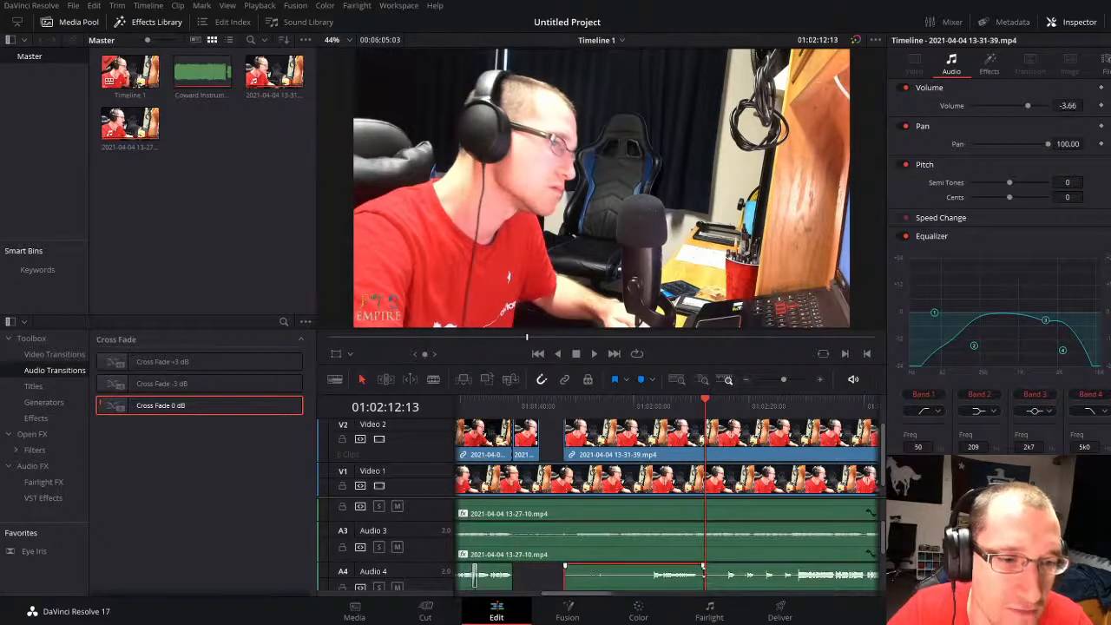
left_click_drag(691, 575, 692, 580)
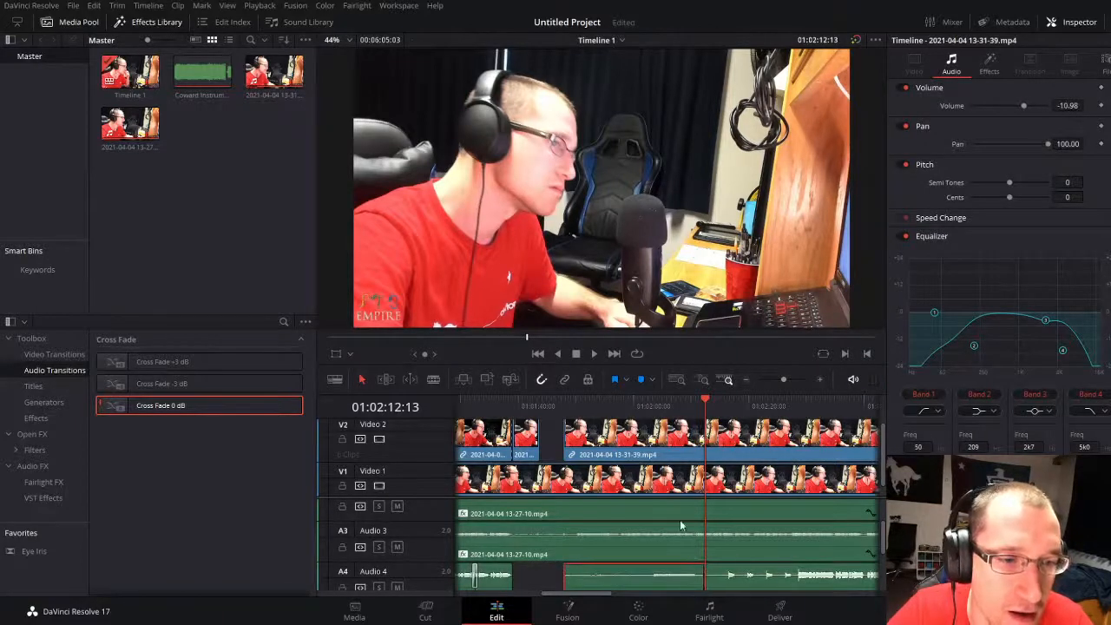
Step: Play from about 01:02:03 across the split and stop at 01:02:22:14 to check the lowered Audio 4 portion
left_click(653, 403)
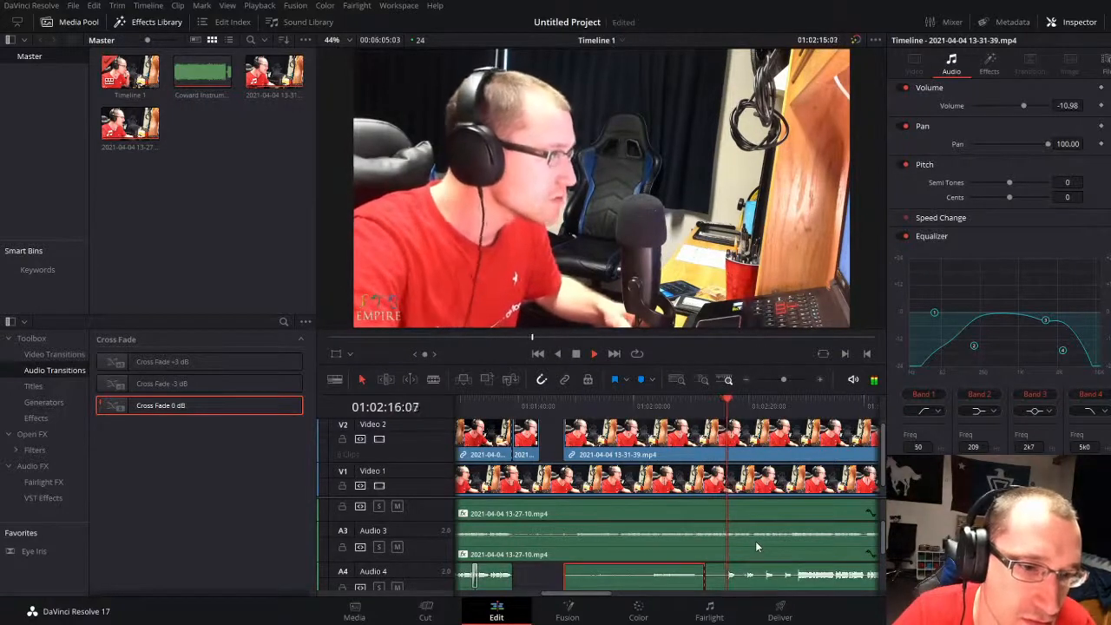
left_click_drag(782, 379, 778, 375)
scroll(543, 564, "down", 3)
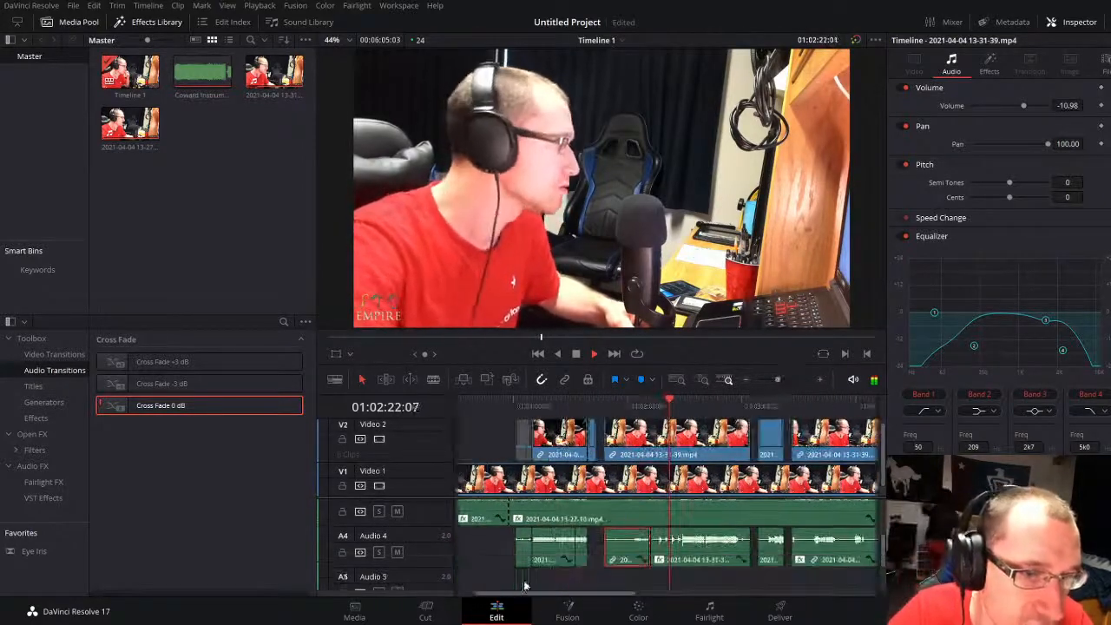
key("space")
Step: Copy the first short Audio 4 clip and its three Audio 5 doubles near 01:01:00 and paste them at 01:02:12:13
scroll(551, 564, "down", 1)
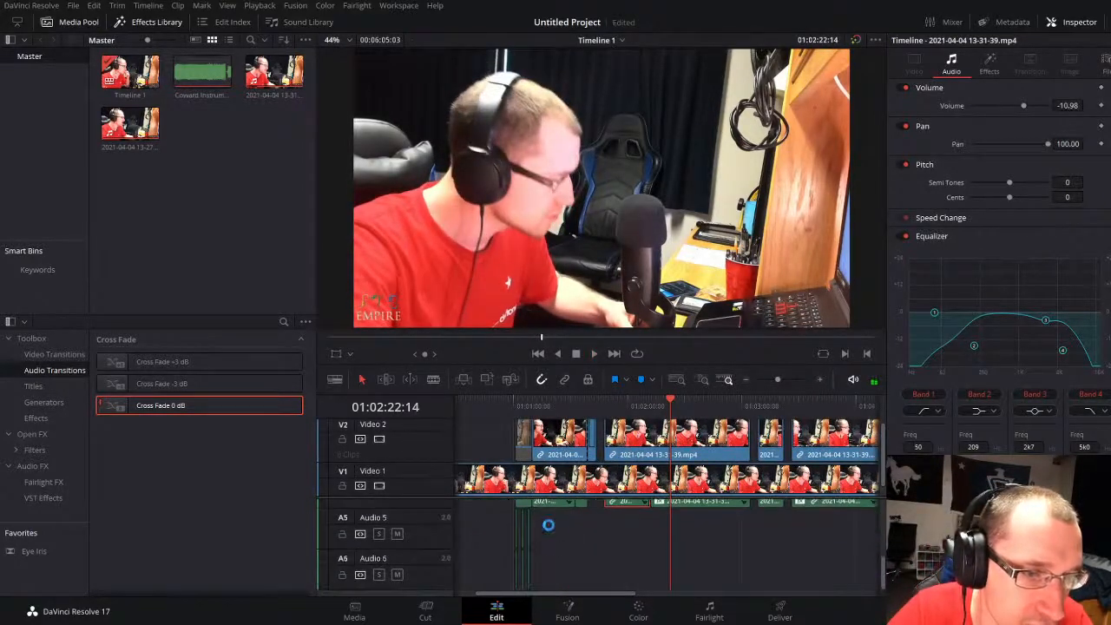
left_click_drag(549, 524, 508, 564)
scroll(522, 555, "up", 1)
scroll(521, 555, "up", 1)
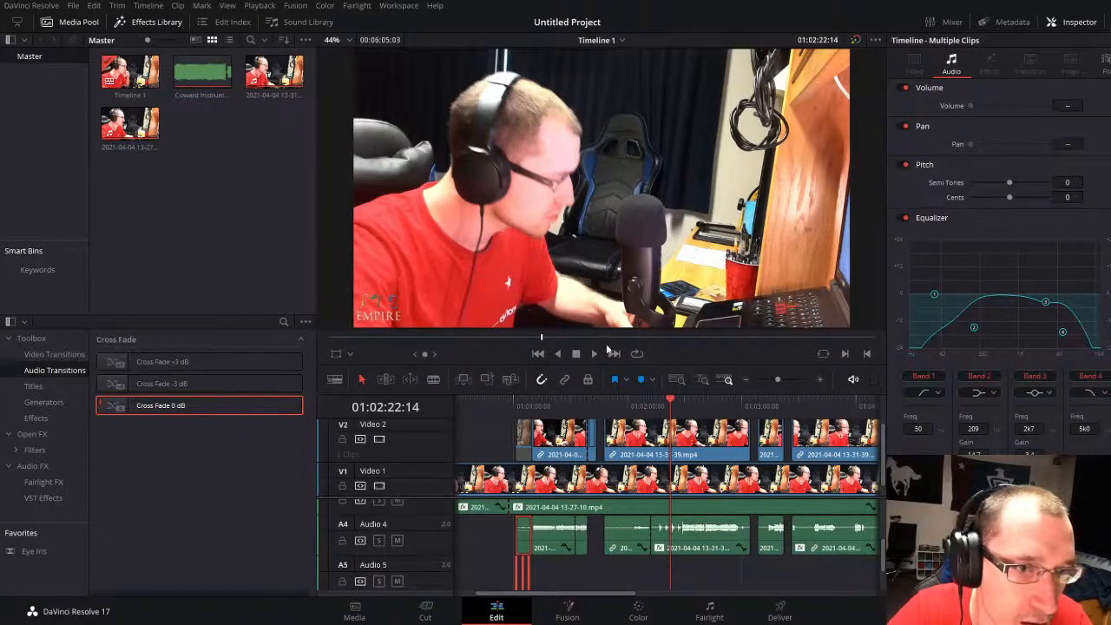
left_click(651, 406)
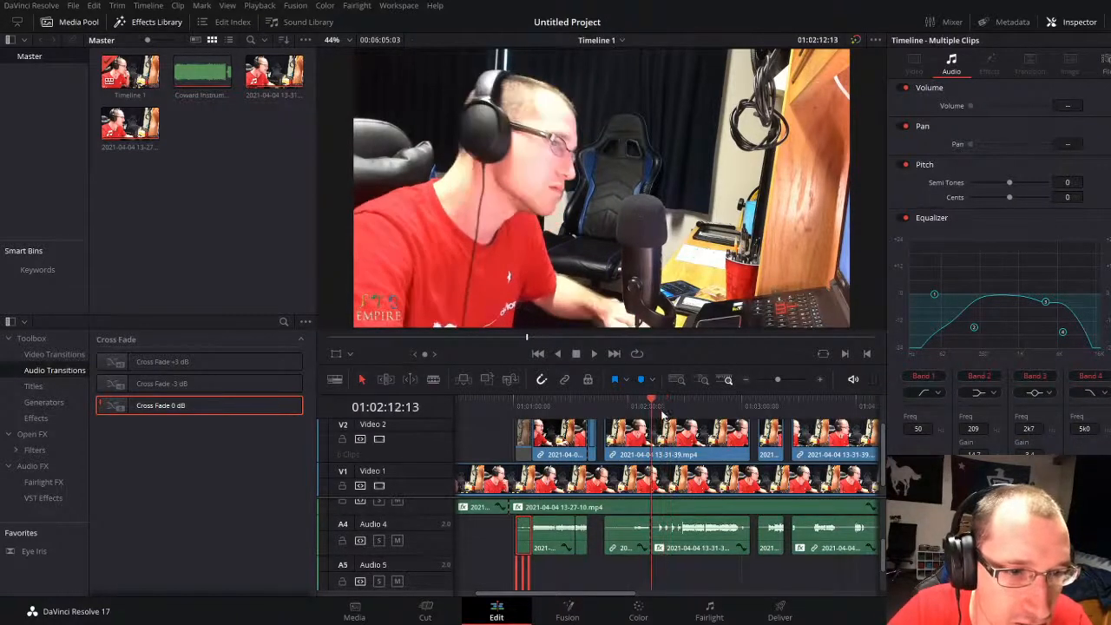
left_click_drag(771, 378, 786, 378)
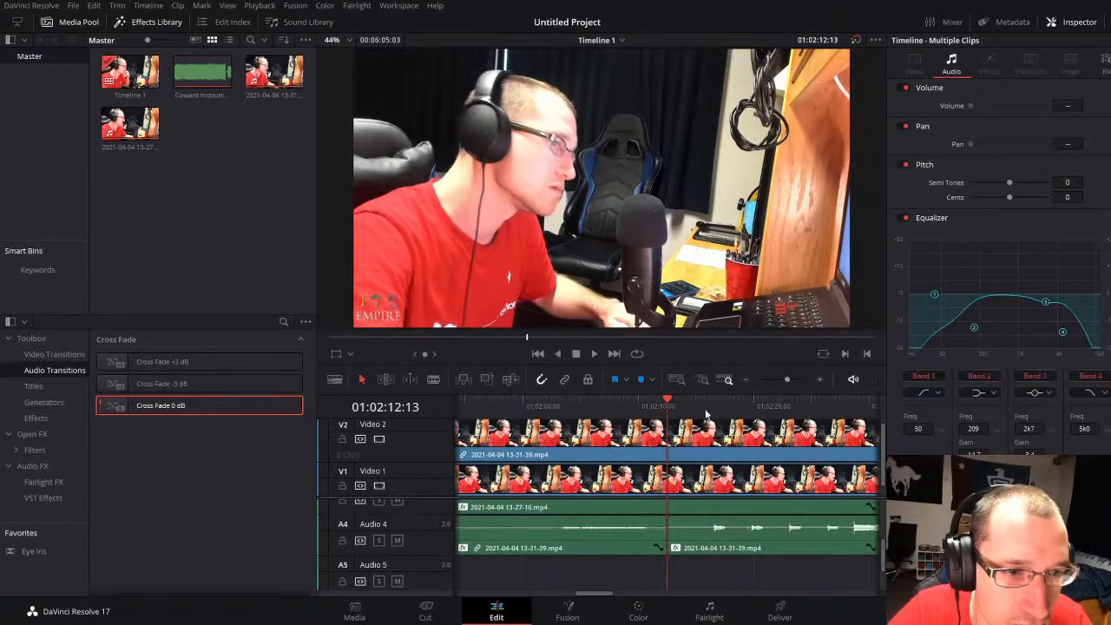
key("ctrl+v")
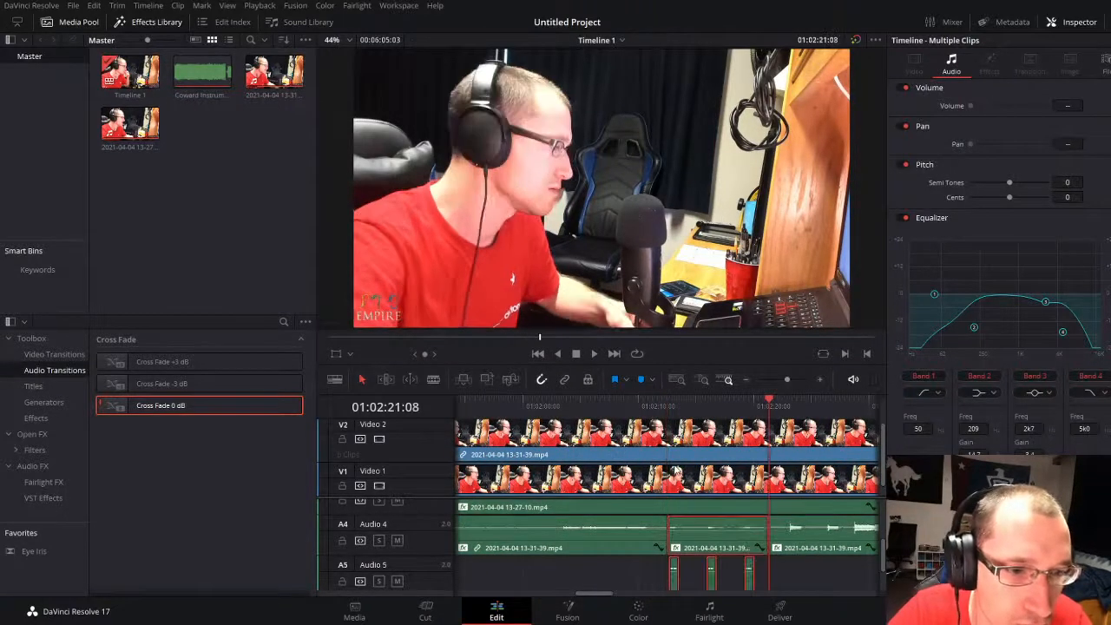
Step: Move the pasted Audio 4 clip and its Audio 5 doubles about 7 seconds later and play them from 01:02:17:07
left_click_drag(703, 540, 786, 545)
left_click(722, 409)
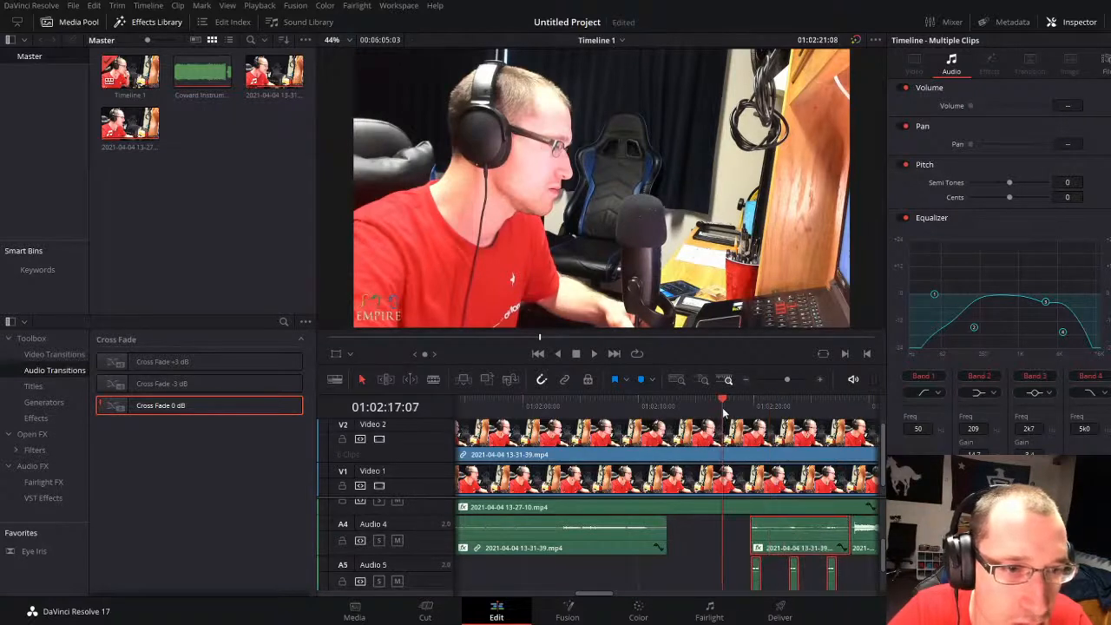
key("space")
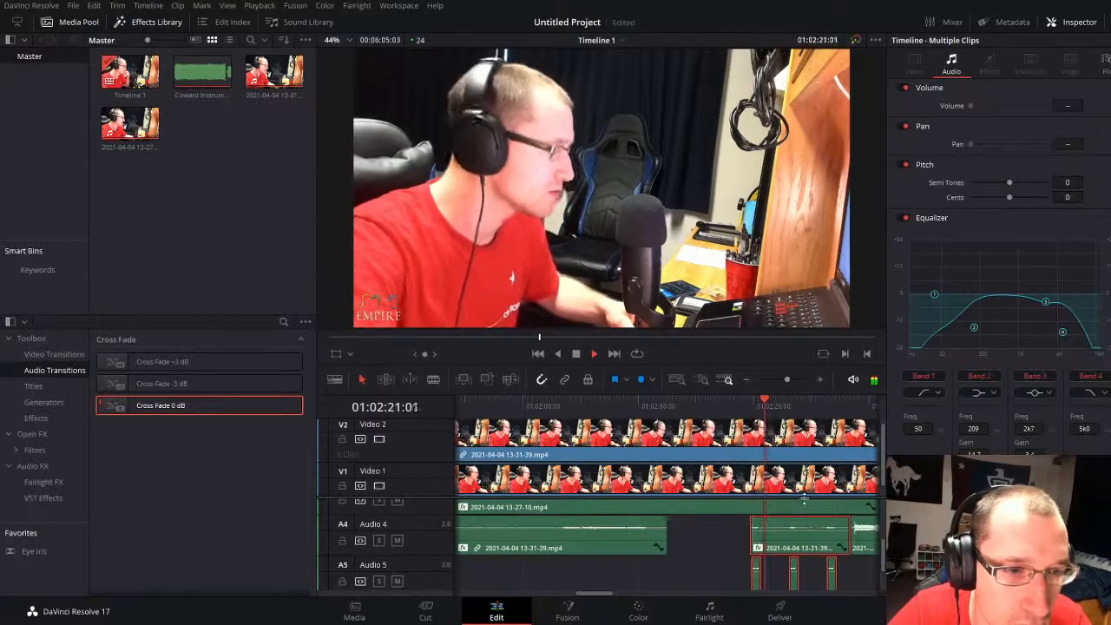
left_click(710, 560)
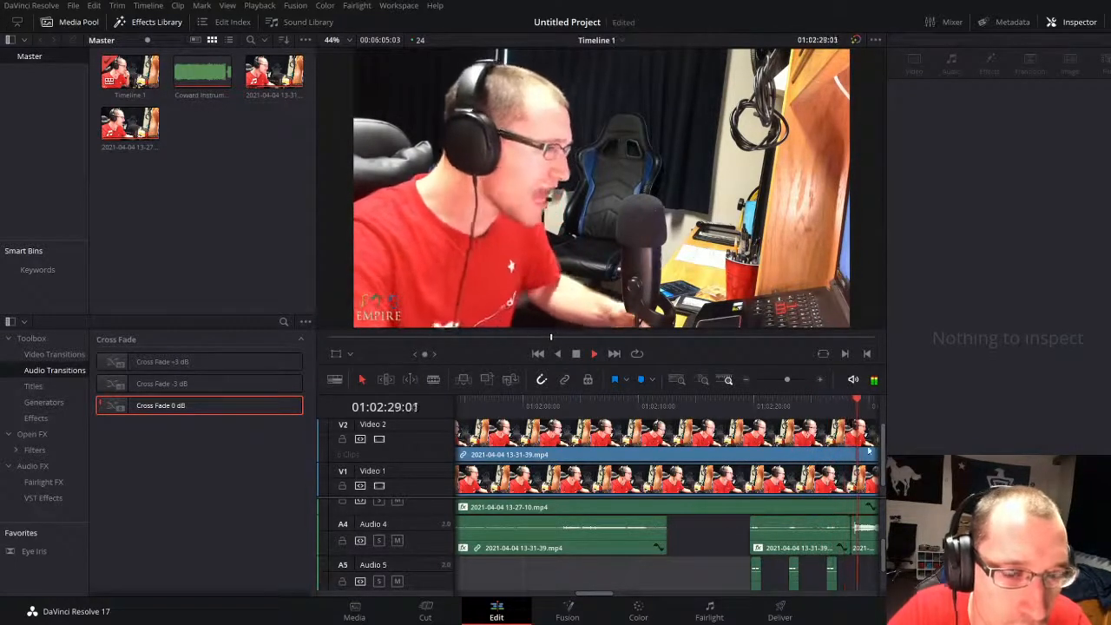
Step: Listen to 01:02:38:21, lower the Audio 4 clip following the pasted group to about -7.3 dB, and resume playback
left_click_drag(781, 380, 782, 380)
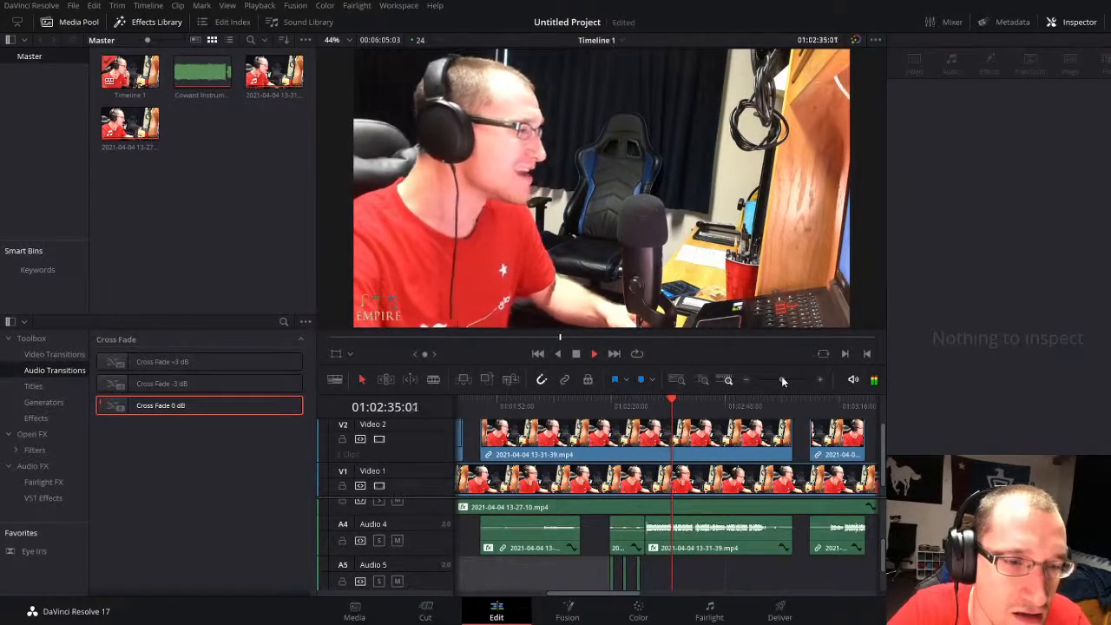
left_click_drag(781, 380, 777, 380)
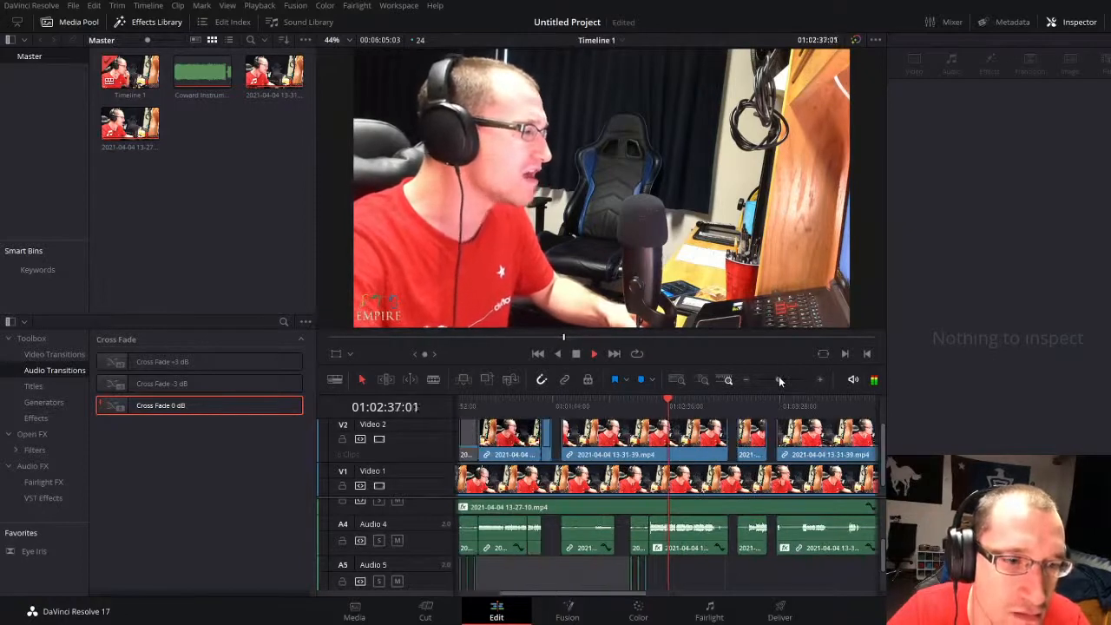
key("space")
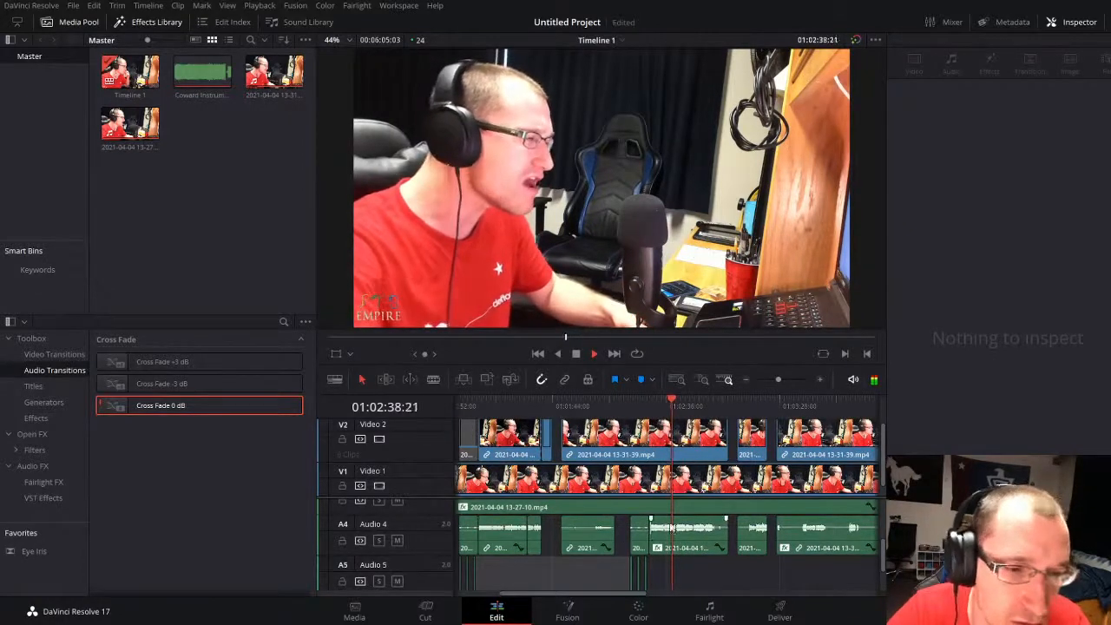
left_click_drag(697, 527, 699, 526)
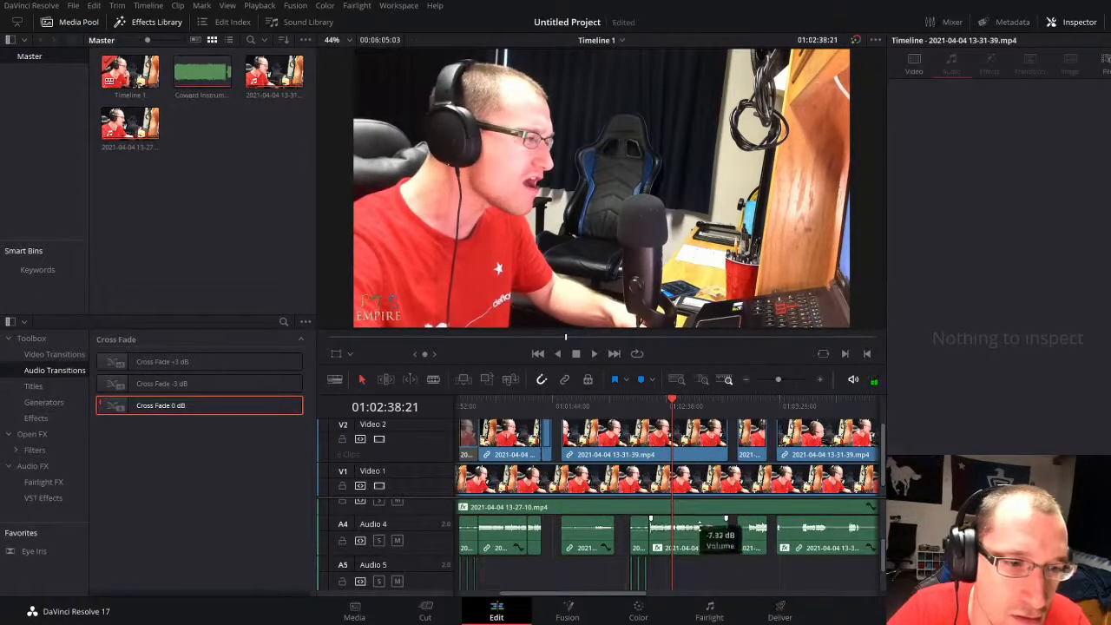
key("space")
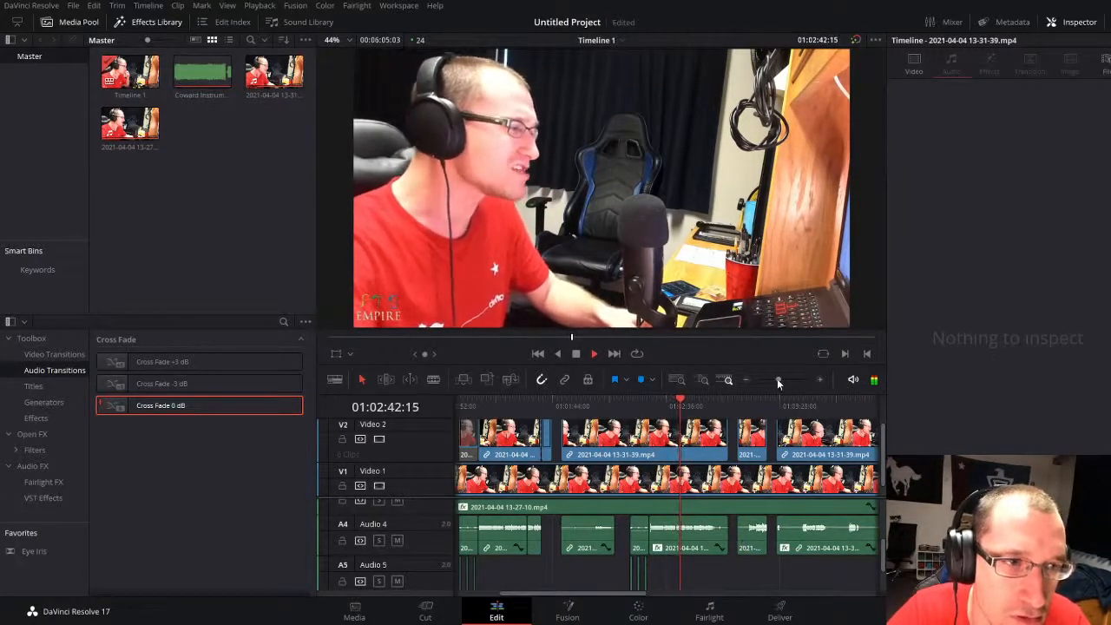
Step: Set the pan of the long Audio 3 and Audio 2 clips to -100
left_click_drag(779, 379, 781, 380)
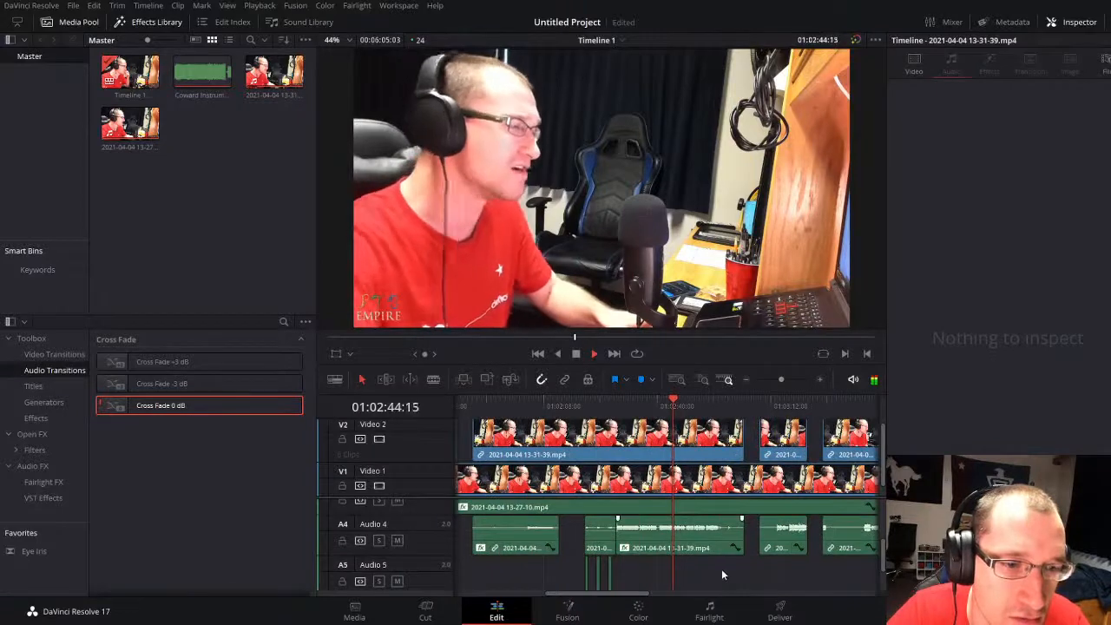
scroll(682, 553, "up", 2)
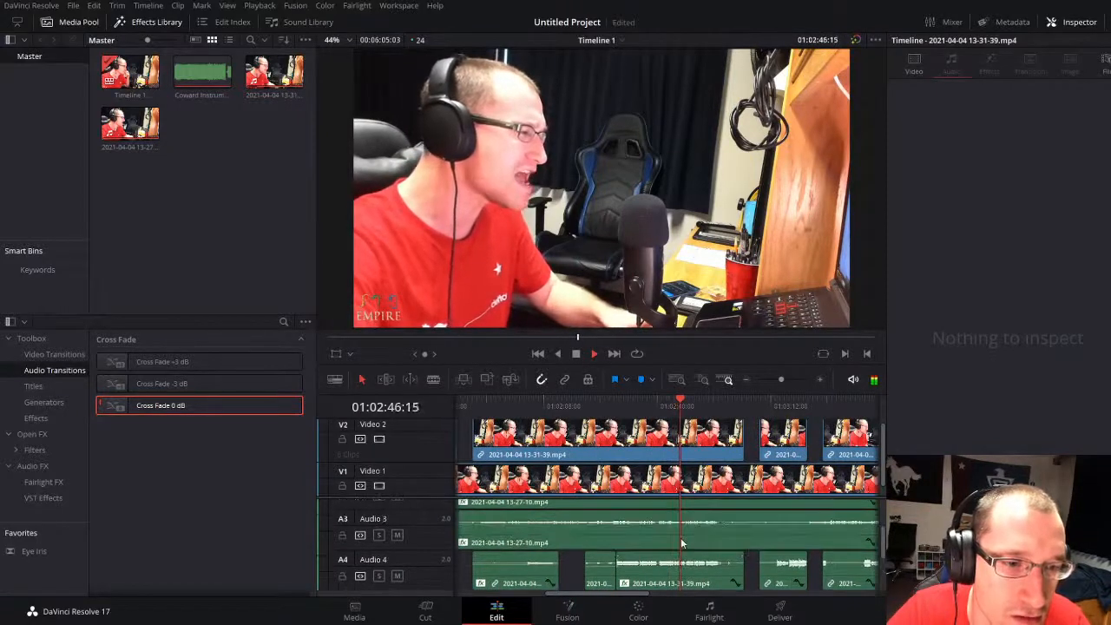
left_click(682, 552)
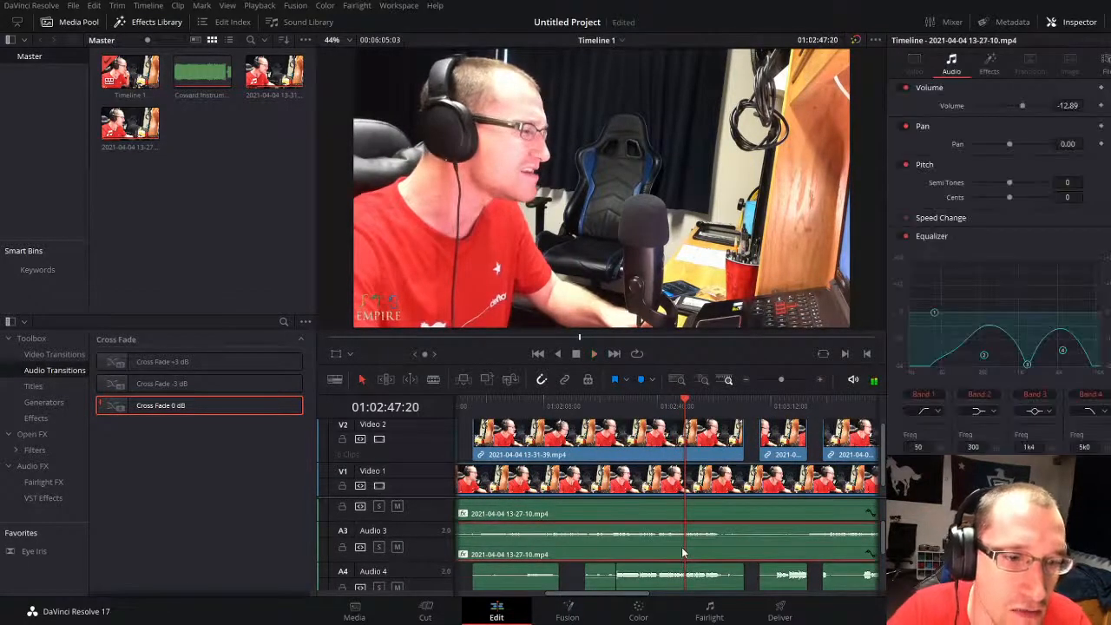
scroll(682, 553, "up", 1)
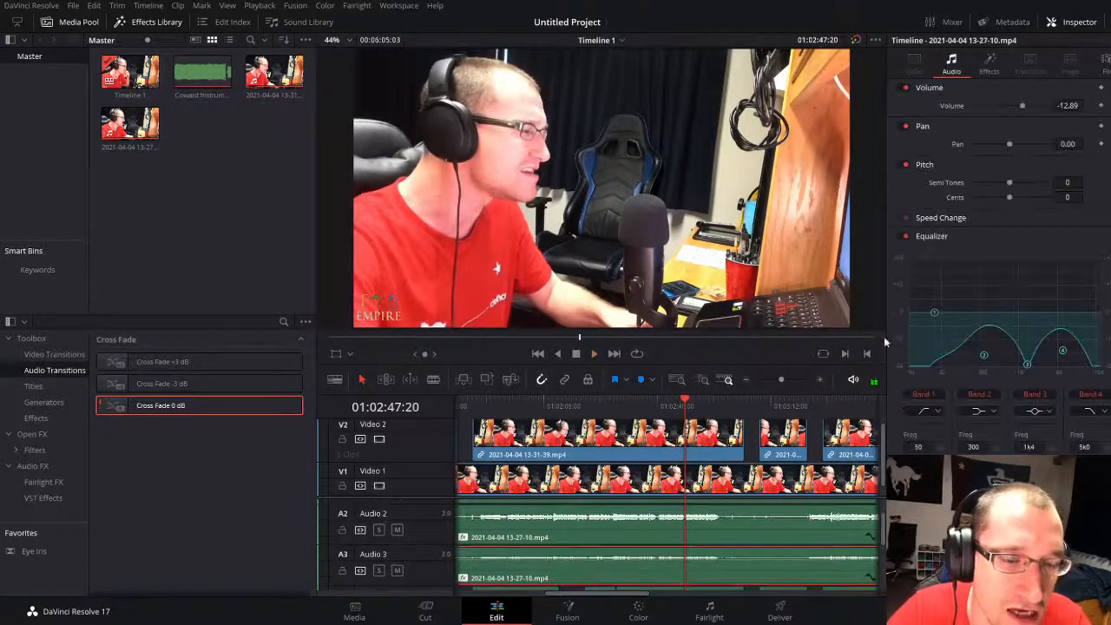
left_click(707, 532)
left_click_drag(1012, 143, 965, 146)
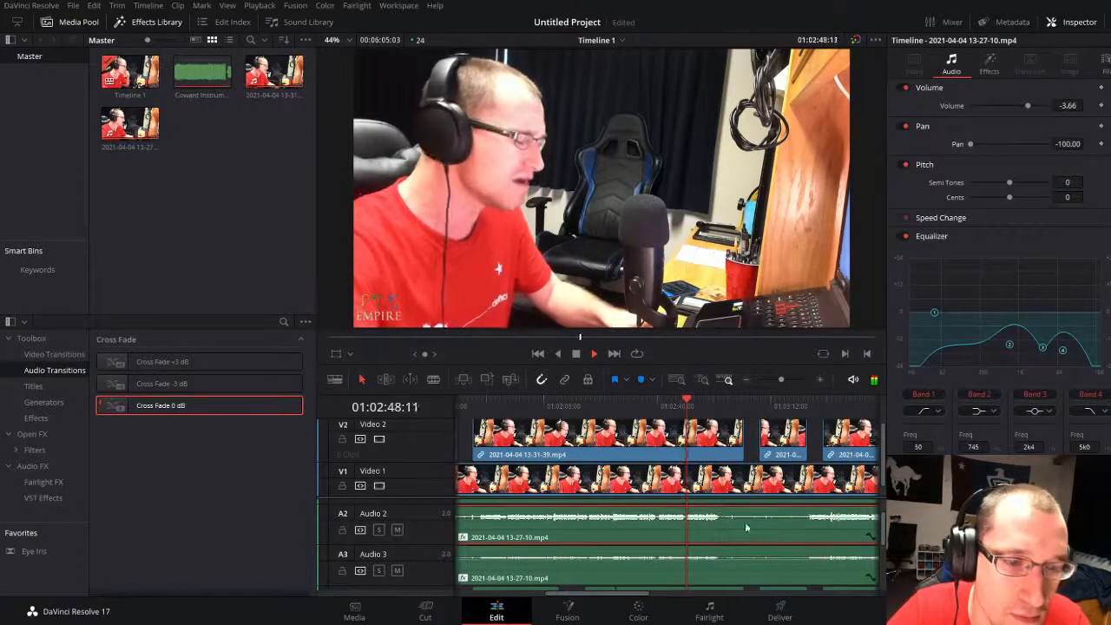
Step: Return the Audio 2 clip's pan to 0 and listen to the vocals through about 01:02:57
scroll(697, 555, "down", 1)
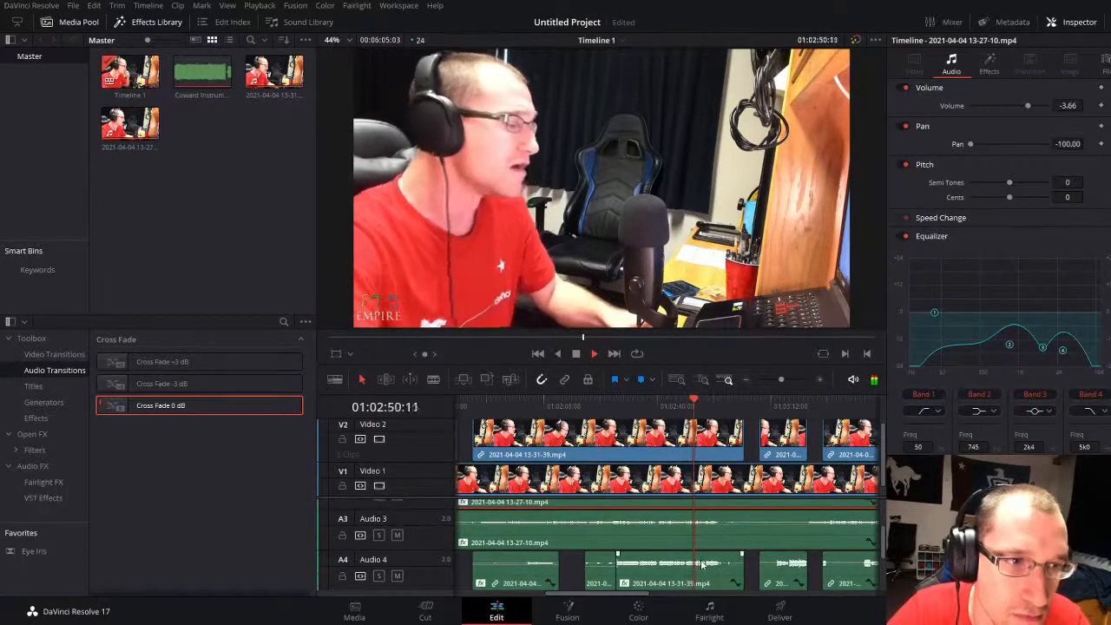
left_click(712, 560)
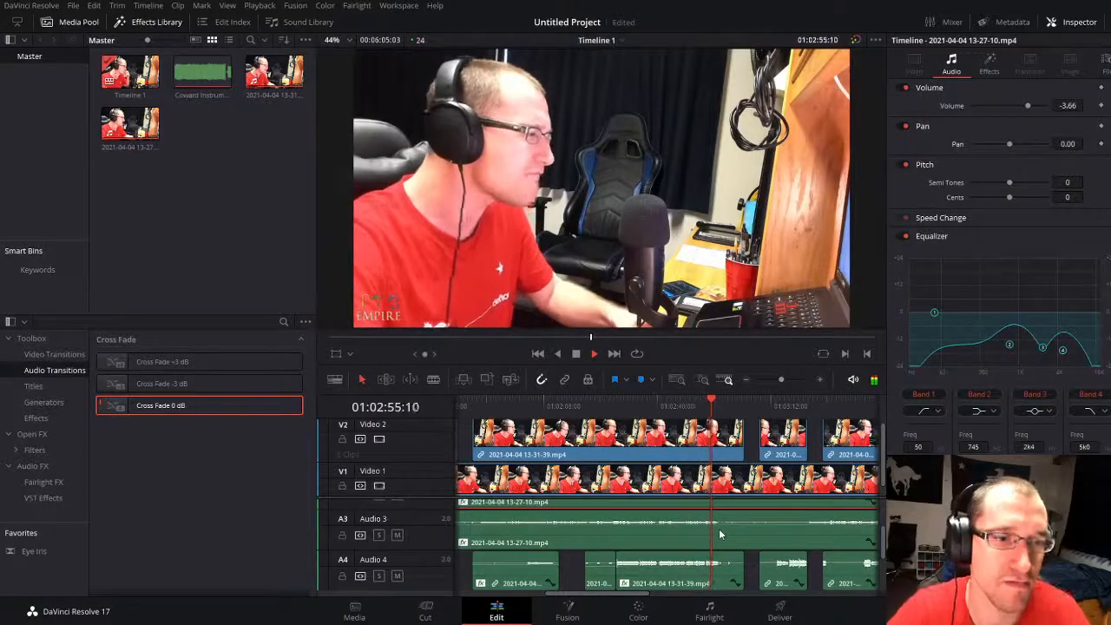
left_click(753, 583)
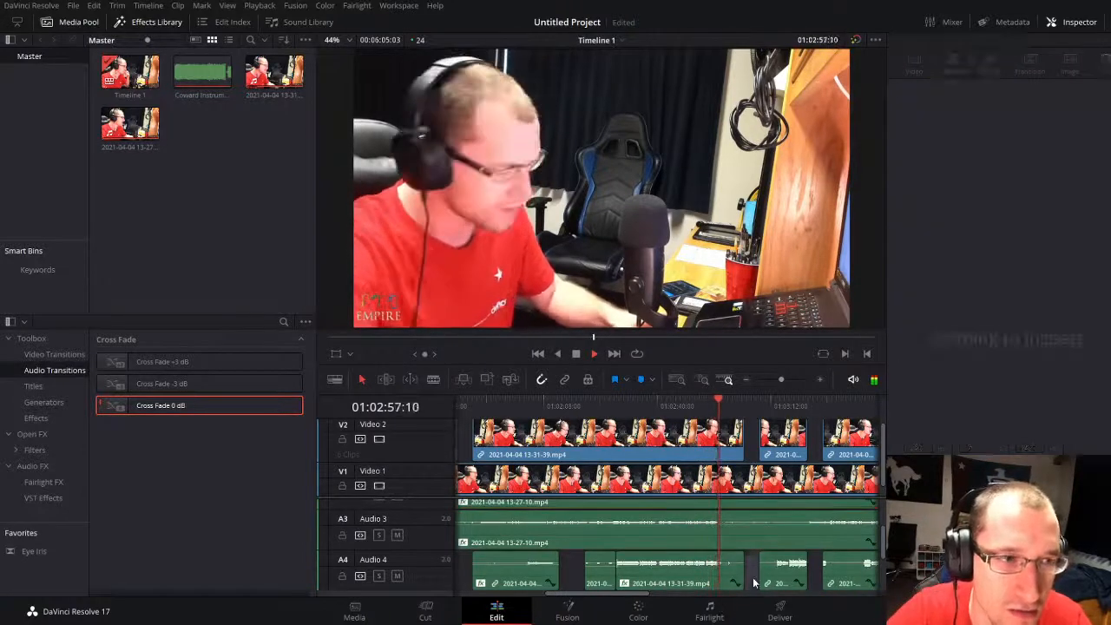
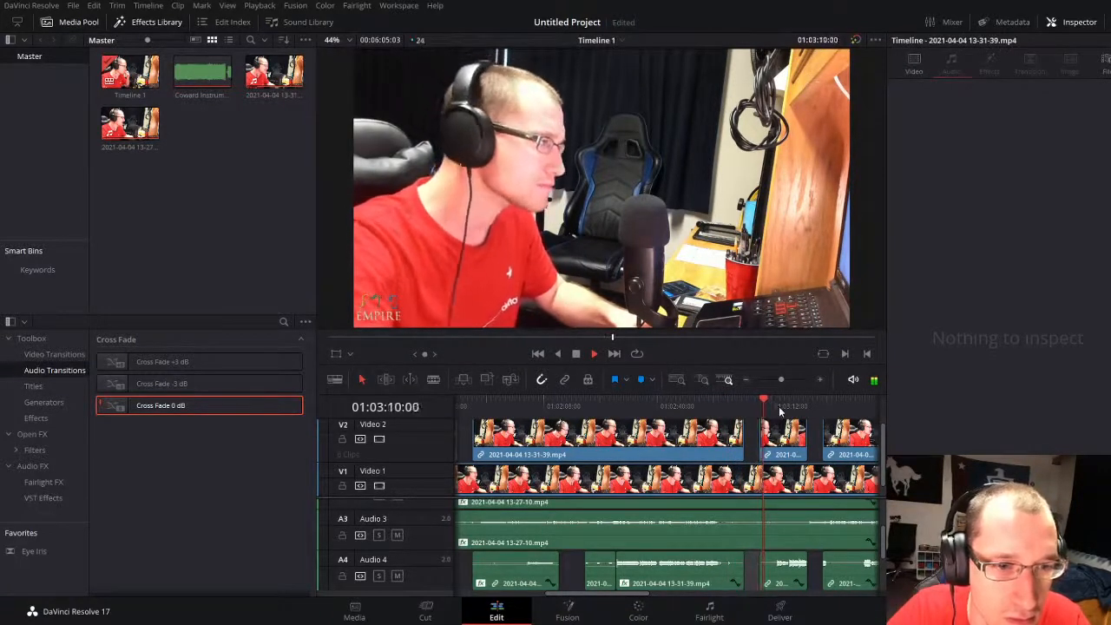
Step: Listen to the vocals from about 01:03:15 through 01:03:46, skipping ahead to 01:03:26 along the way
left_click(779, 412)
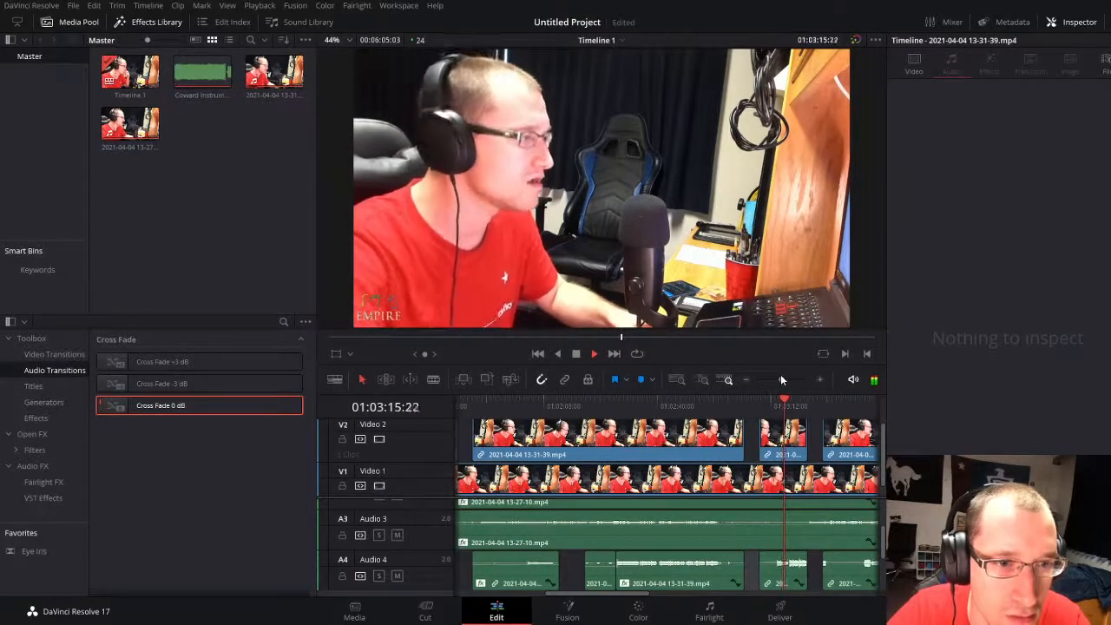
left_click_drag(781, 379, 785, 379)
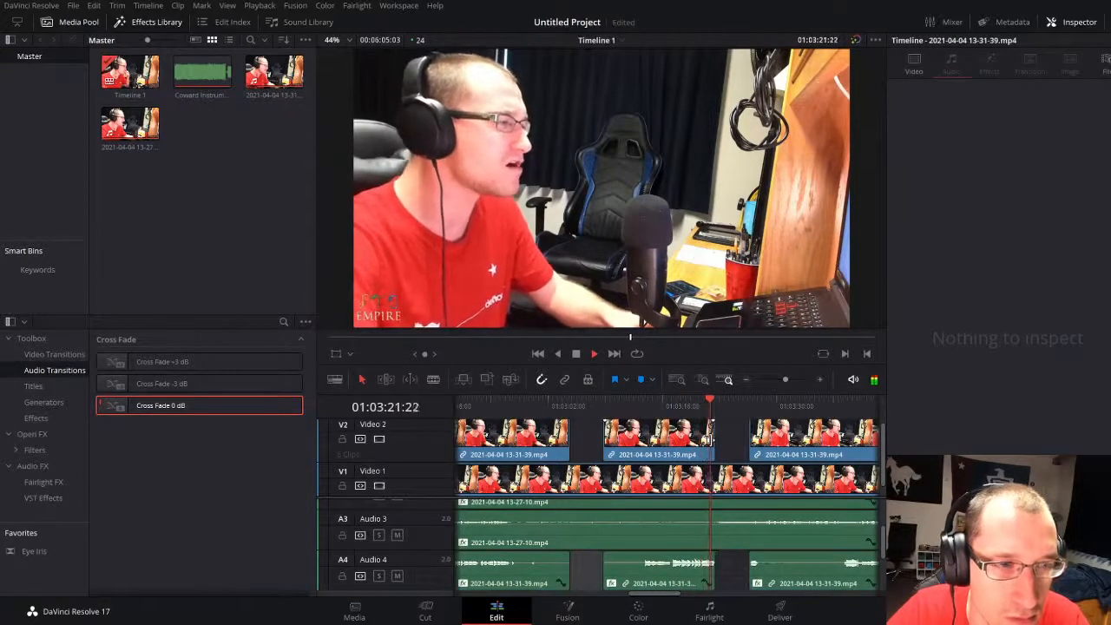
left_click(750, 406)
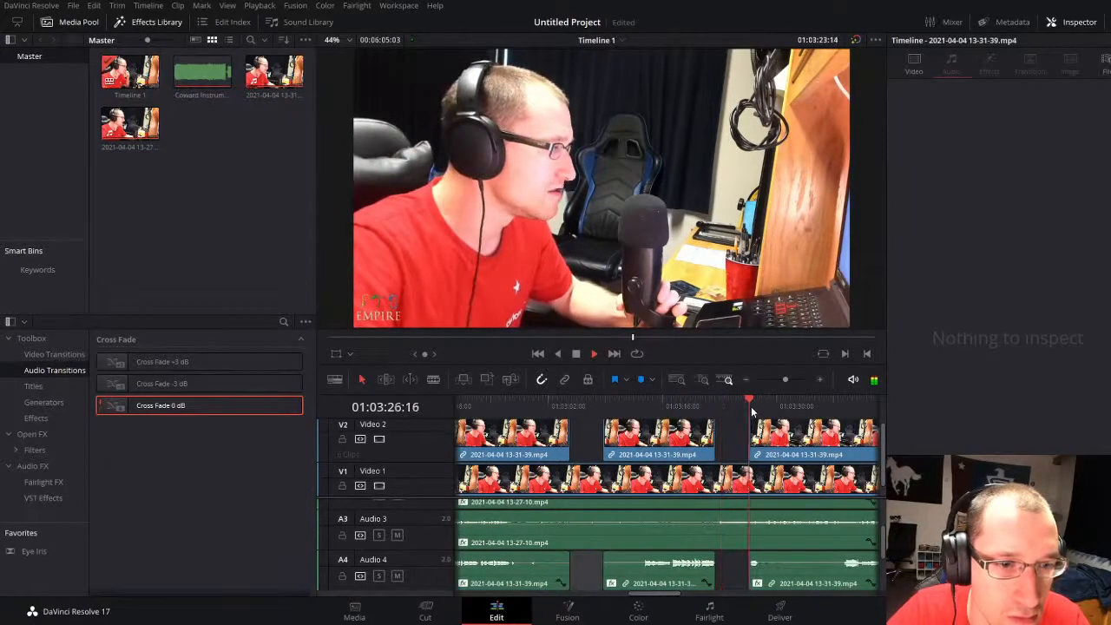
left_click_drag(785, 380, 787, 381)
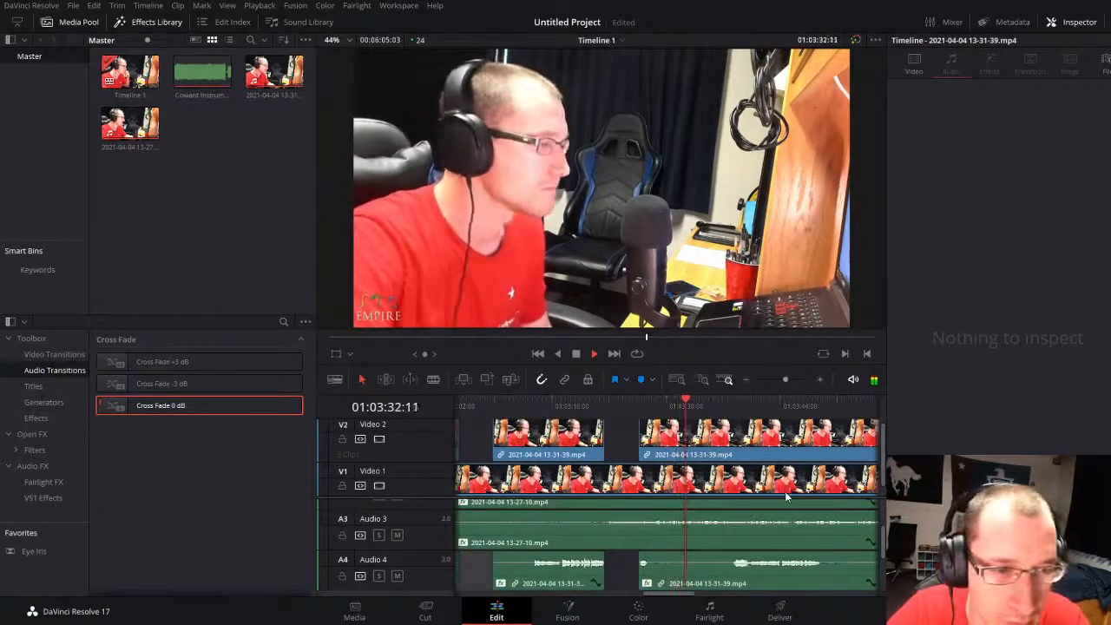
scroll(724, 547, "up", 1)
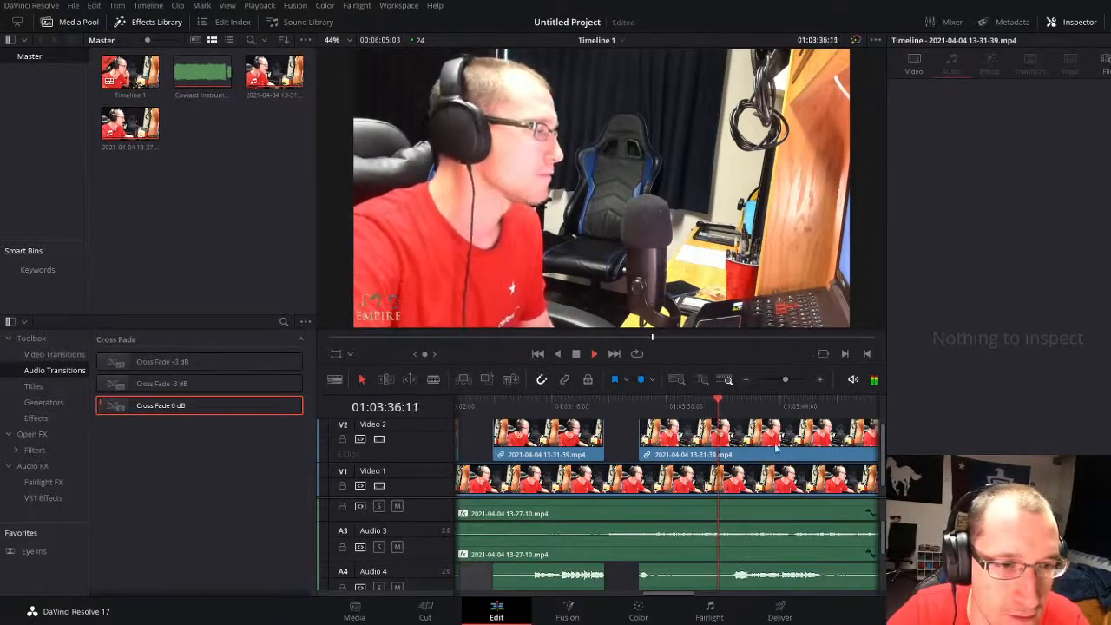
left_click_drag(781, 379, 775, 379)
scroll(567, 552, "down", 2)
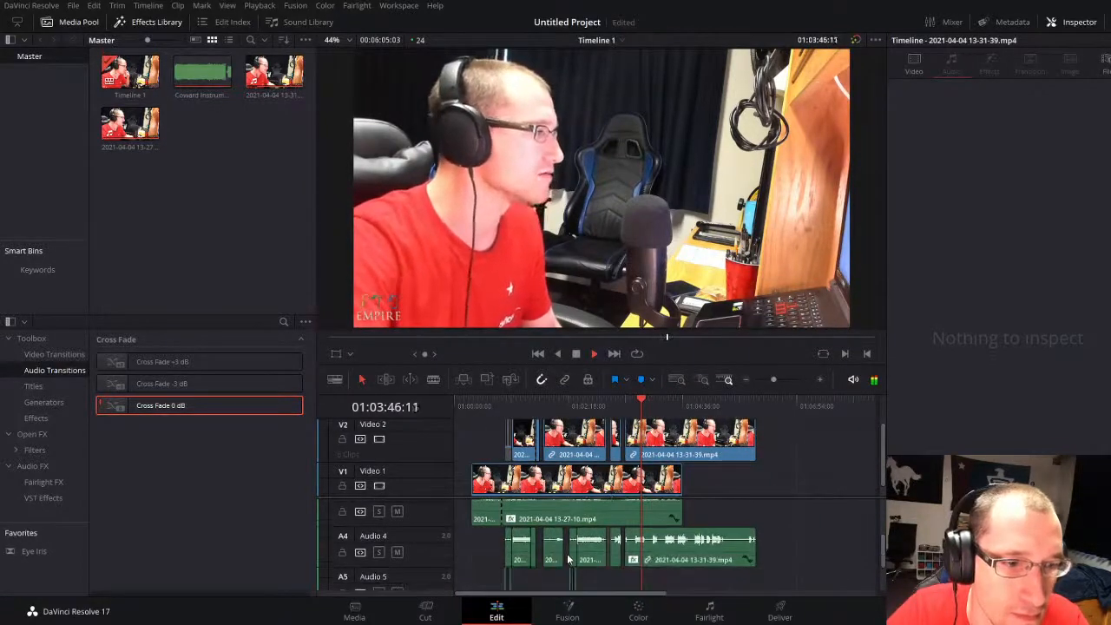
Step: Copy the Video 2 clip starting at 01:01:10:02 together with its two linked, cross-faded Audio 4 pieces
key("space")
left_click(528, 406)
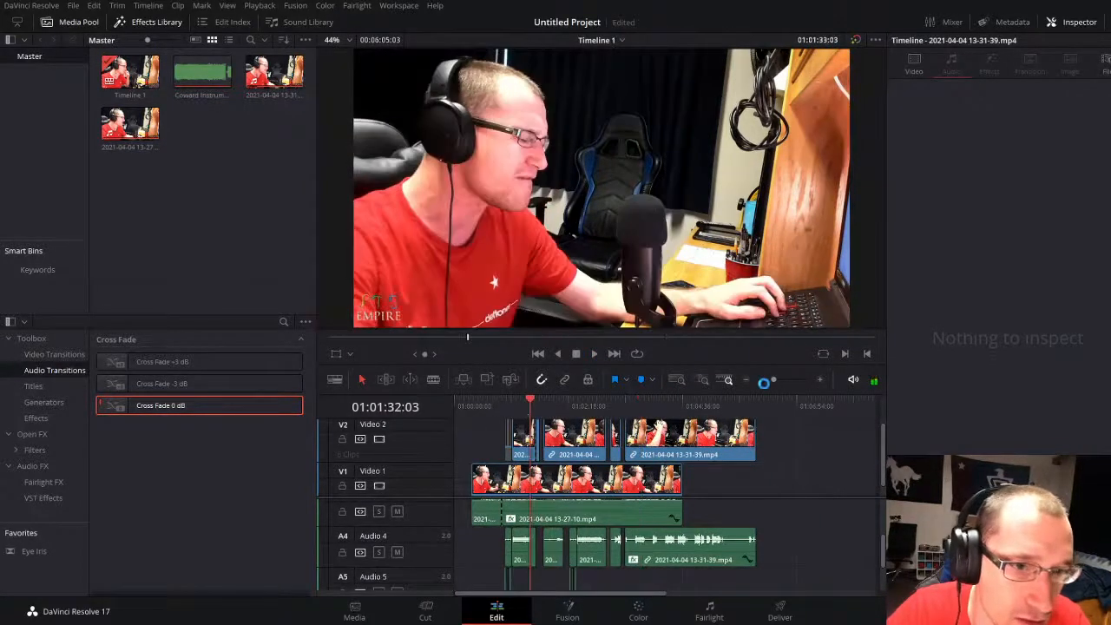
left_click_drag(764, 382, 786, 381)
left_click(520, 405)
left_click(512, 405)
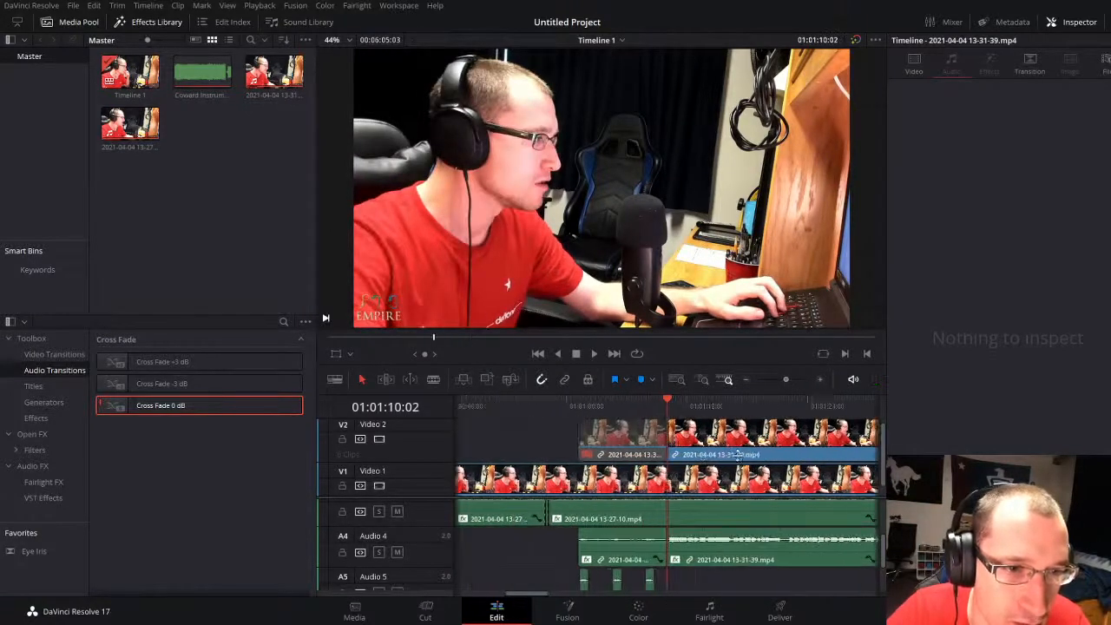
left_click(738, 457)
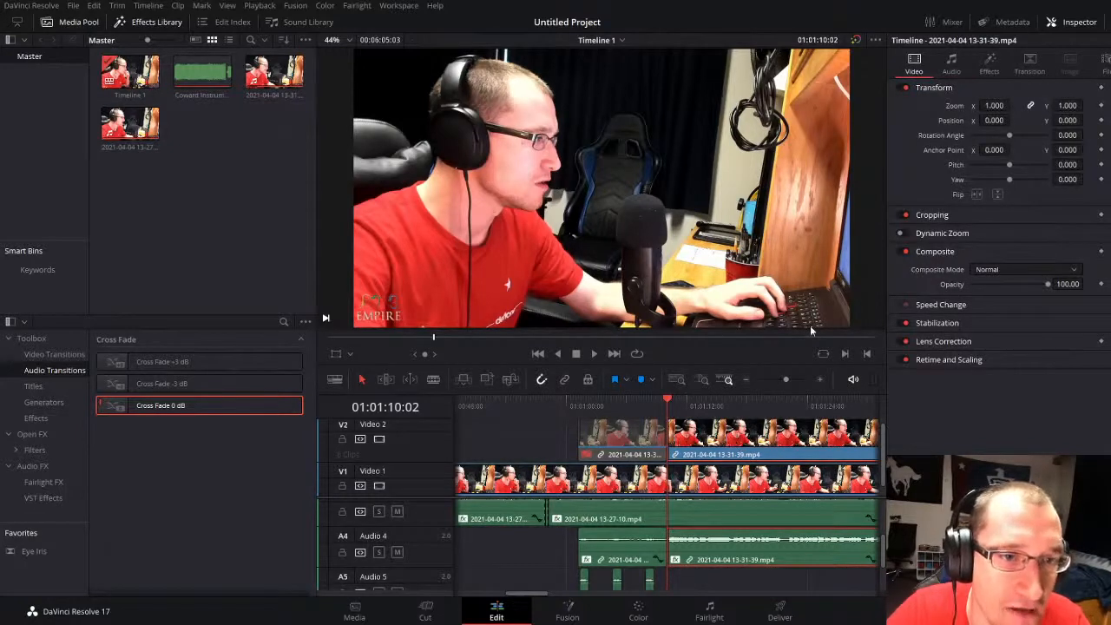
left_click_drag(786, 380, 781, 380)
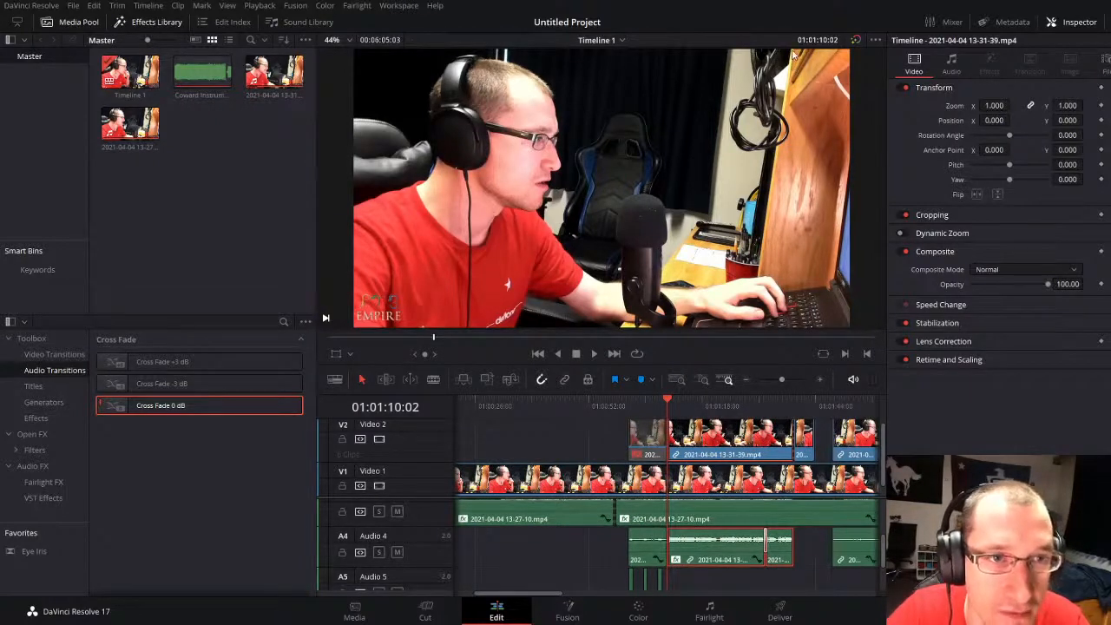
left_click(773, 379)
left_click(773, 379)
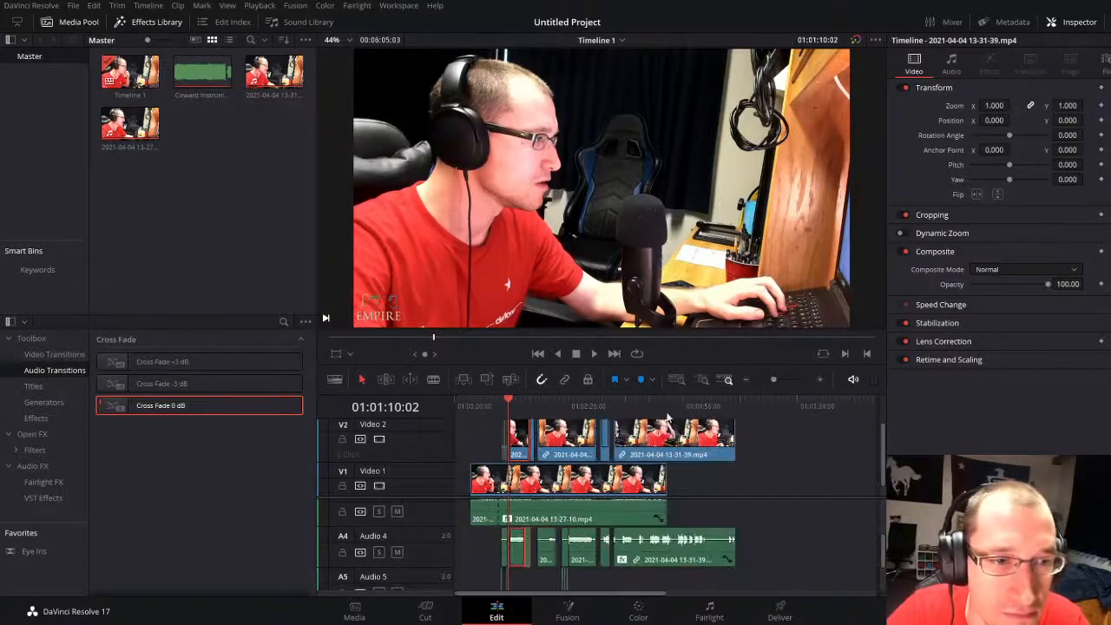
Step: Play from about 01:03:26 to find the repeated line and paste the copied clip group at about 01:03:34:06
left_click(614, 406)
key("space")
left_click_drag(771, 379, 782, 380)
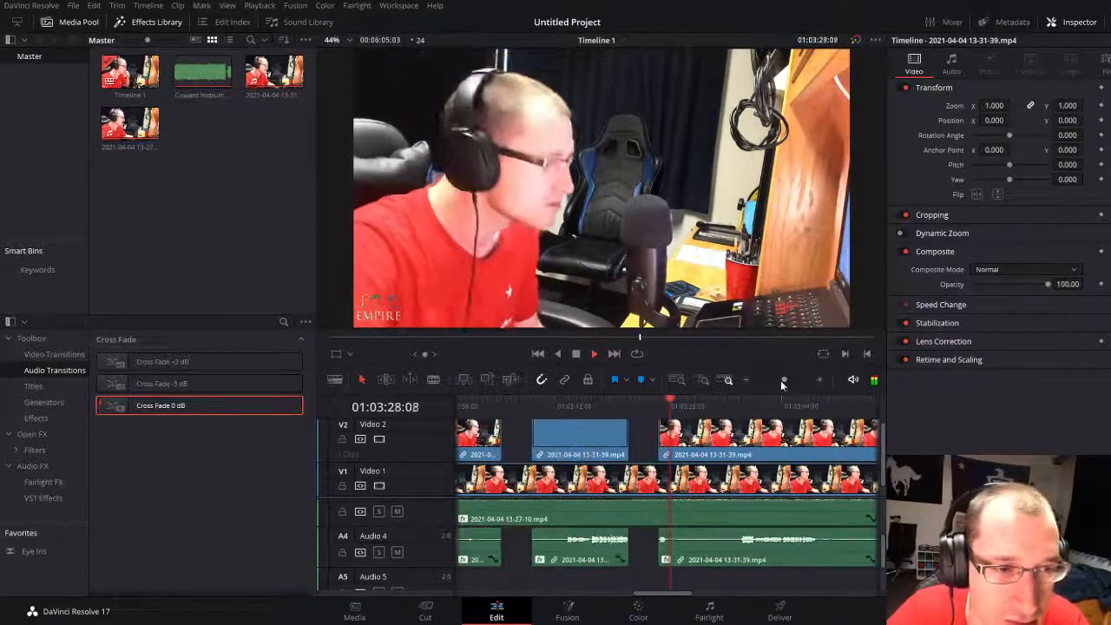
left_click(741, 404)
left_click(694, 404)
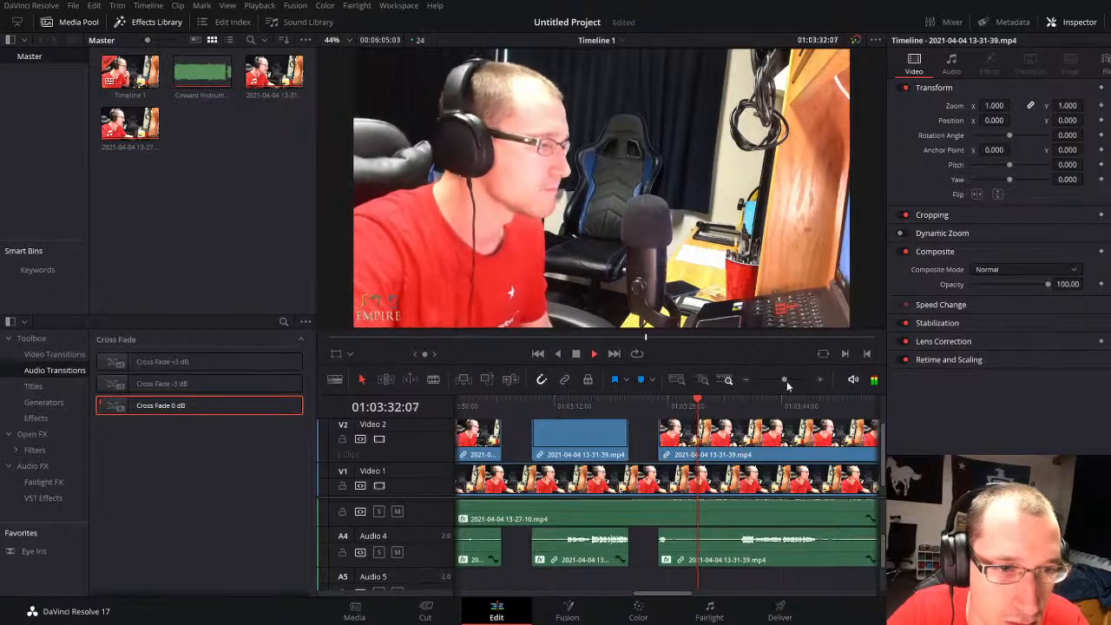
left_click(787, 381)
scroll(709, 564, "up", 1)
key("space")
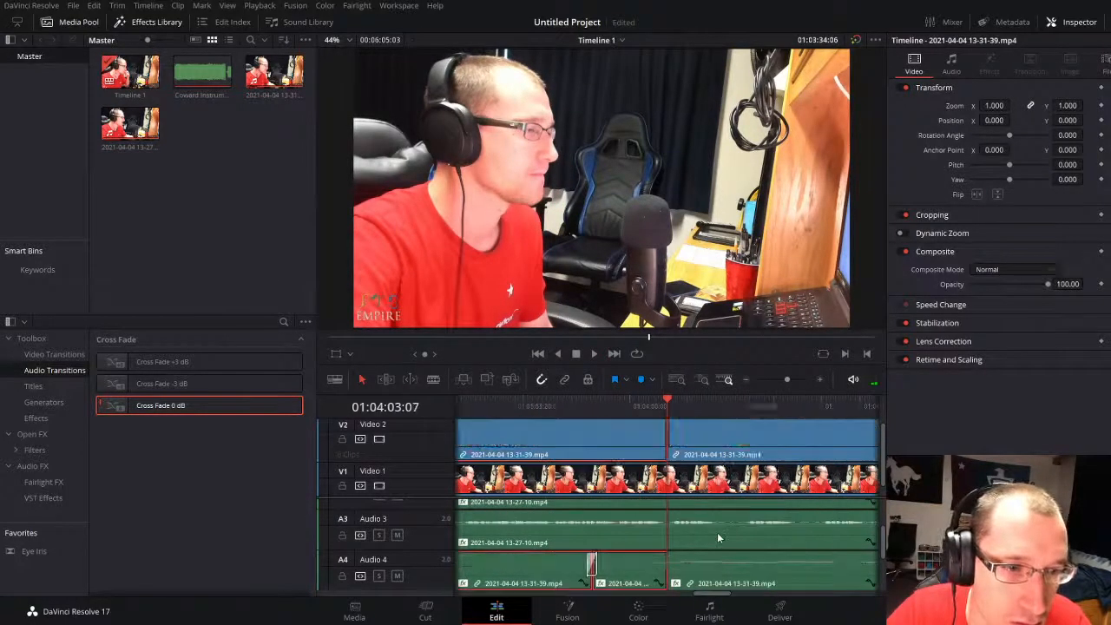
Step: Delete the short Audio 4 piece just before the pasted group and continue playback from 01:03:29
left_click(777, 382)
left_click(776, 381)
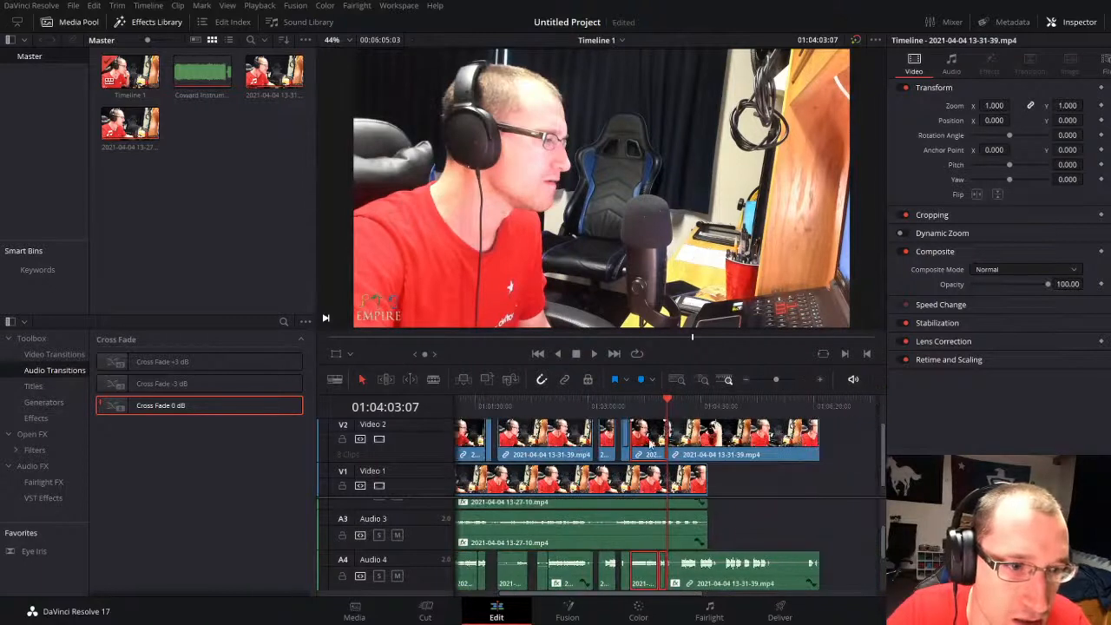
left_click(612, 409)
key("space")
left_click_drag(774, 380, 782, 379)
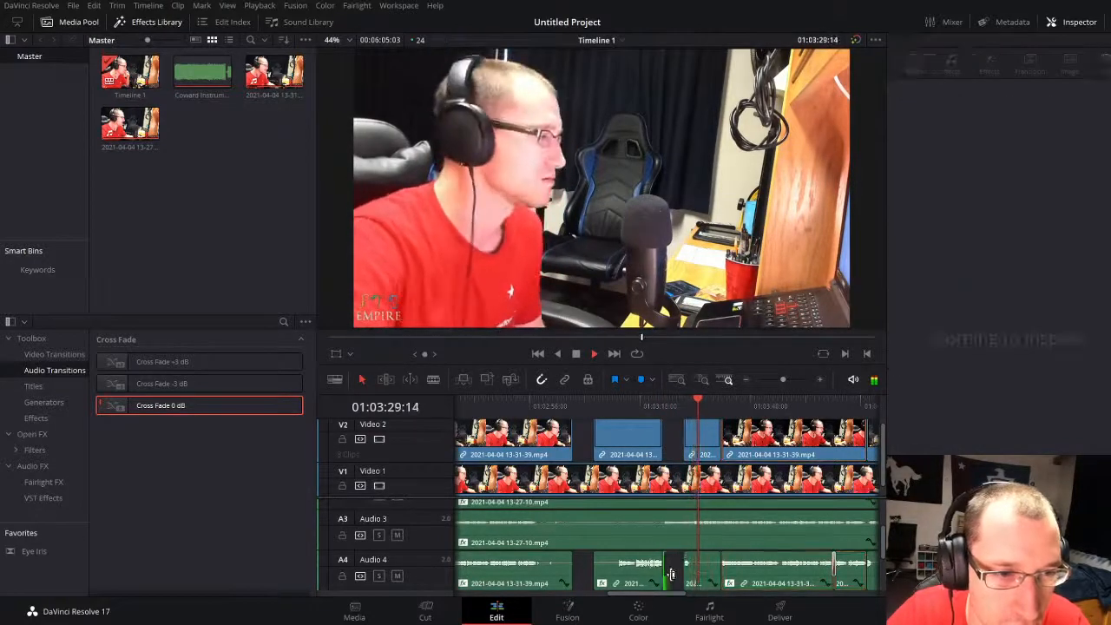
left_click(705, 570)
key("Delete")
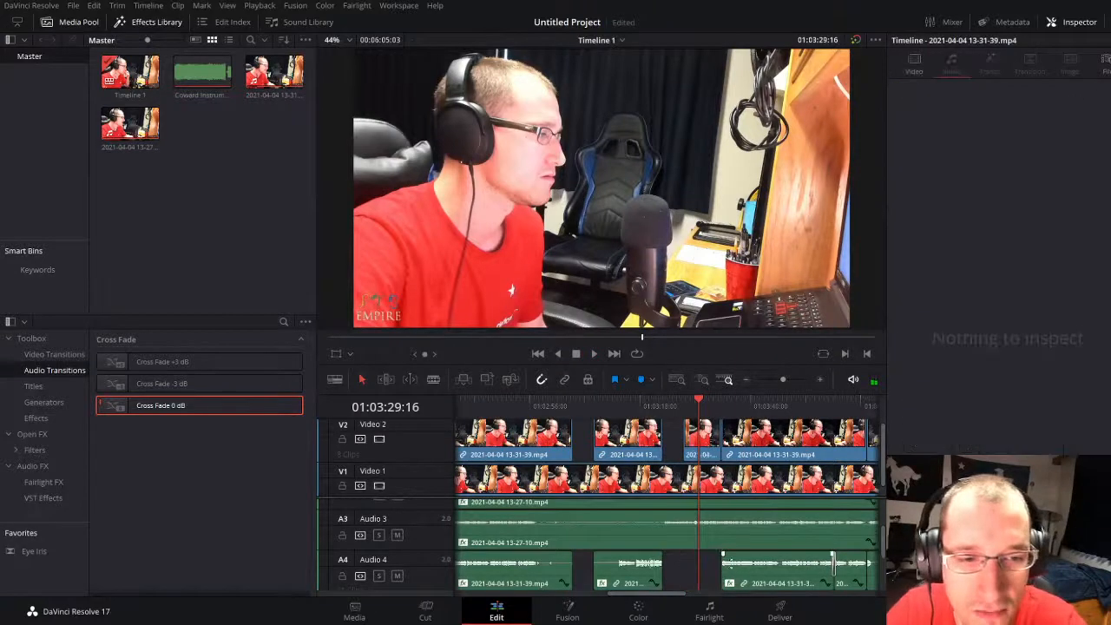
key("space")
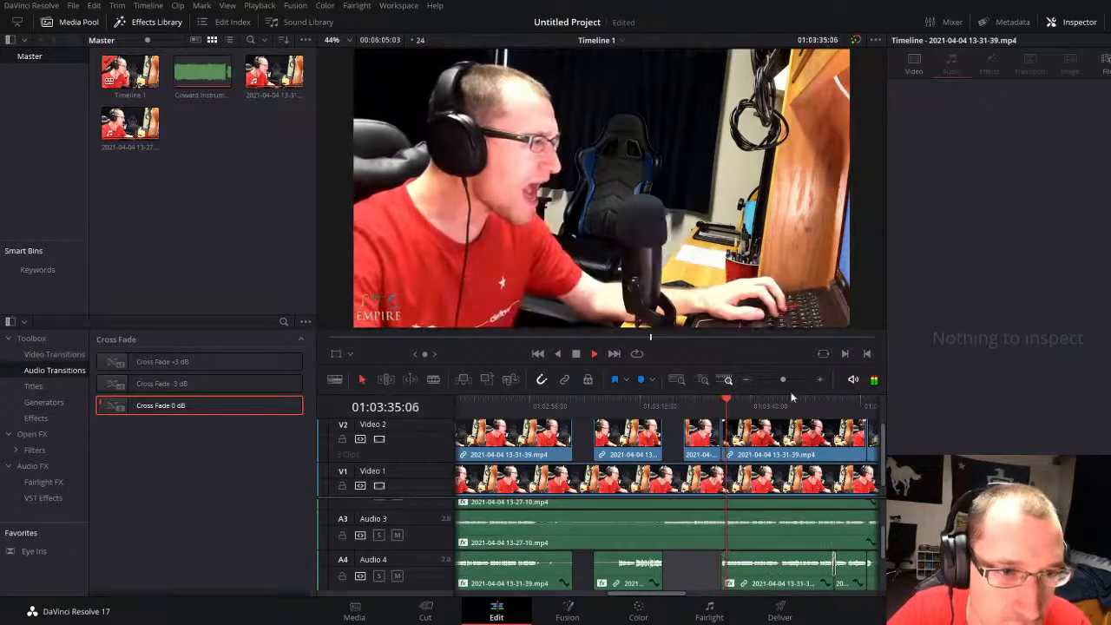
Step: Move the pasted Video 2 and Audio 4 group about half a second earlier and play its beginning
left_click_drag(789, 379, 792, 379)
key("space")
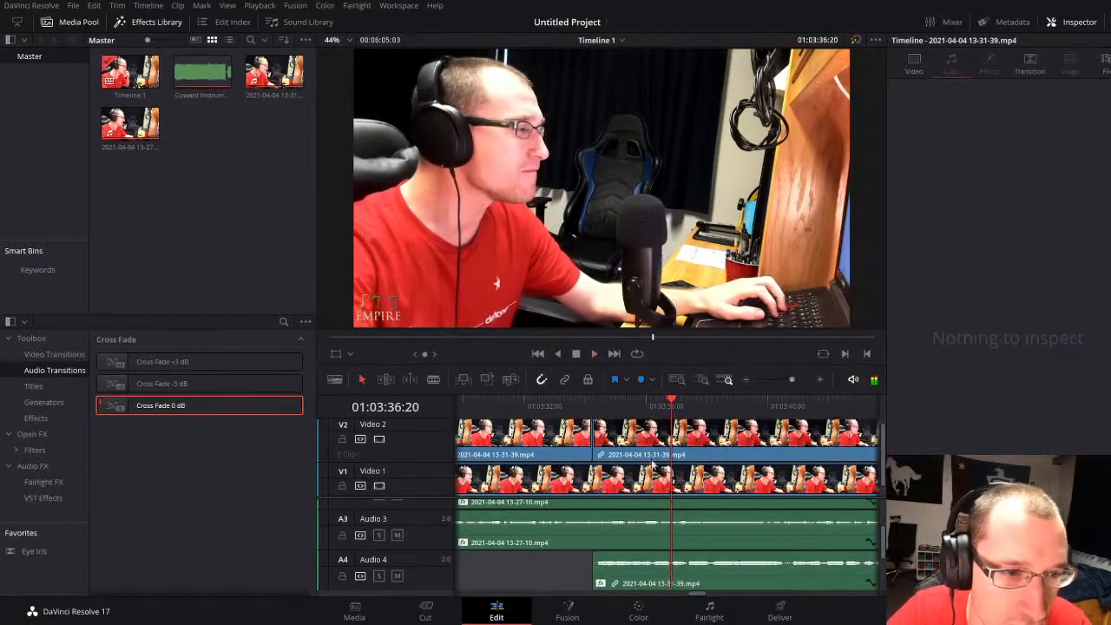
left_click(655, 449)
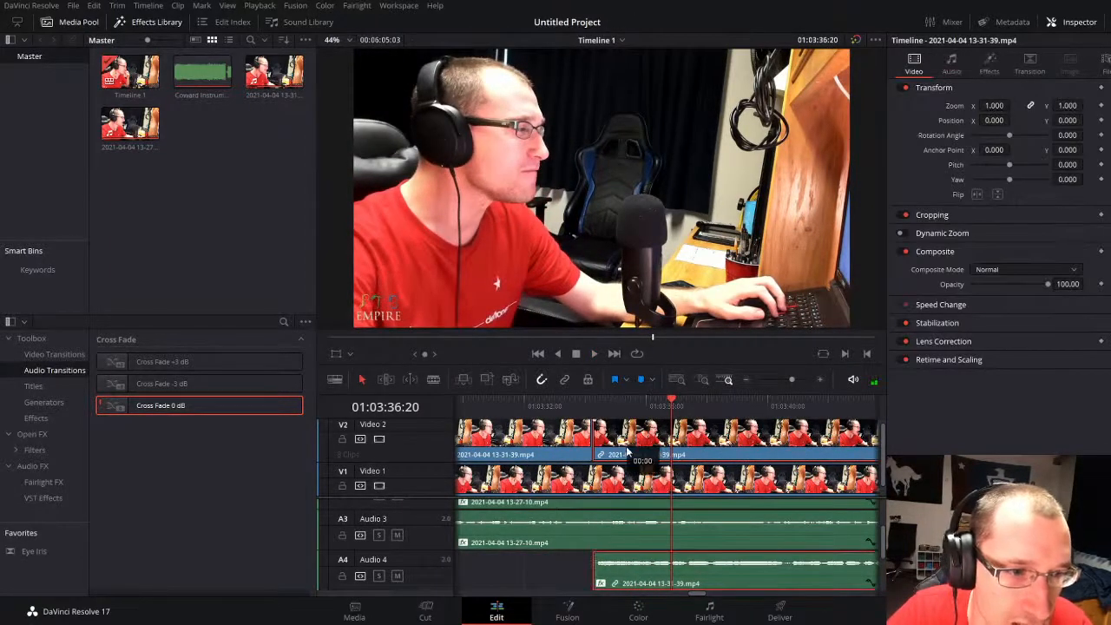
left_click_drag(638, 451, 618, 451)
left_click(536, 406)
key("space")
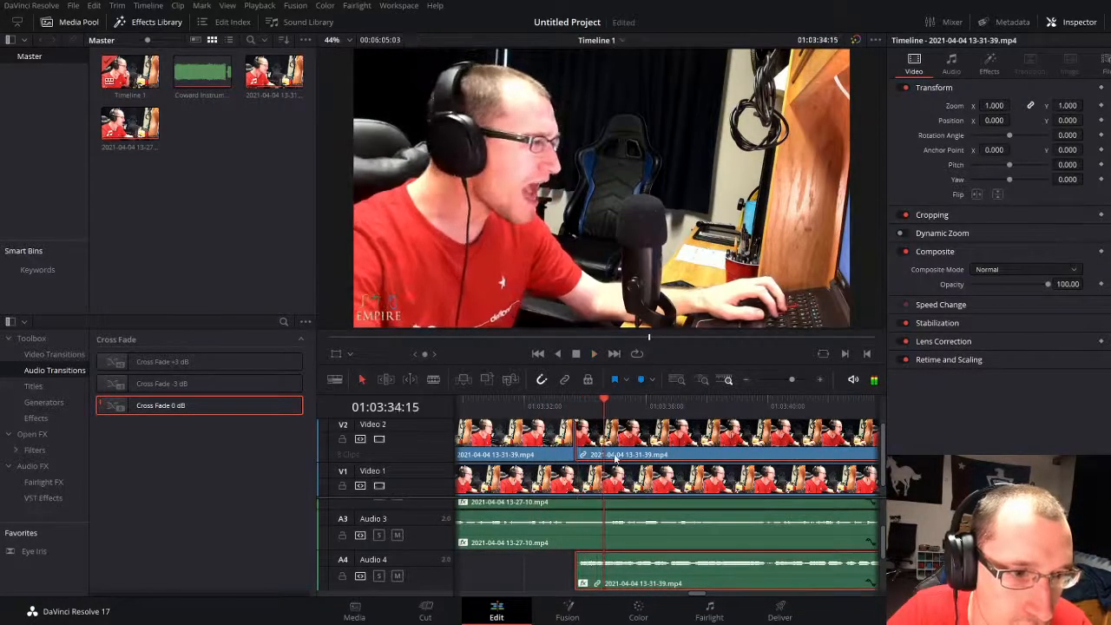
Step: Turn off snapping, shift the pasted group about a quarter second later, and play from 01:03:32:20
mouse_move(615, 445)
left_mouse_down()
mouse_move(634, 445)
mouse_move(615, 445)
left_mouse_up()
left_click(550, 405)
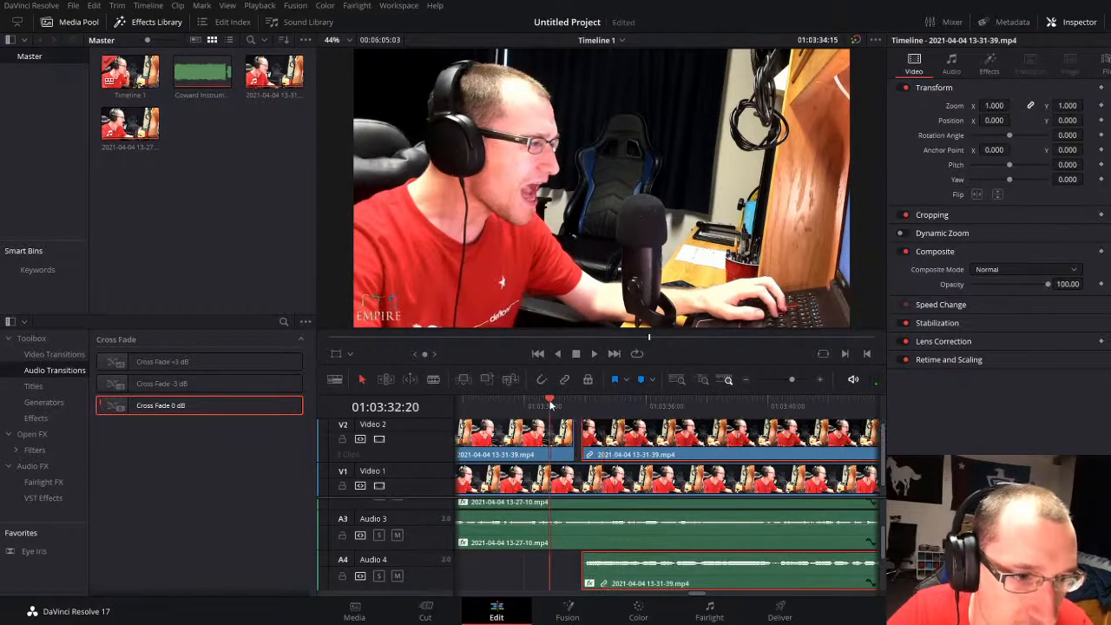
key("space")
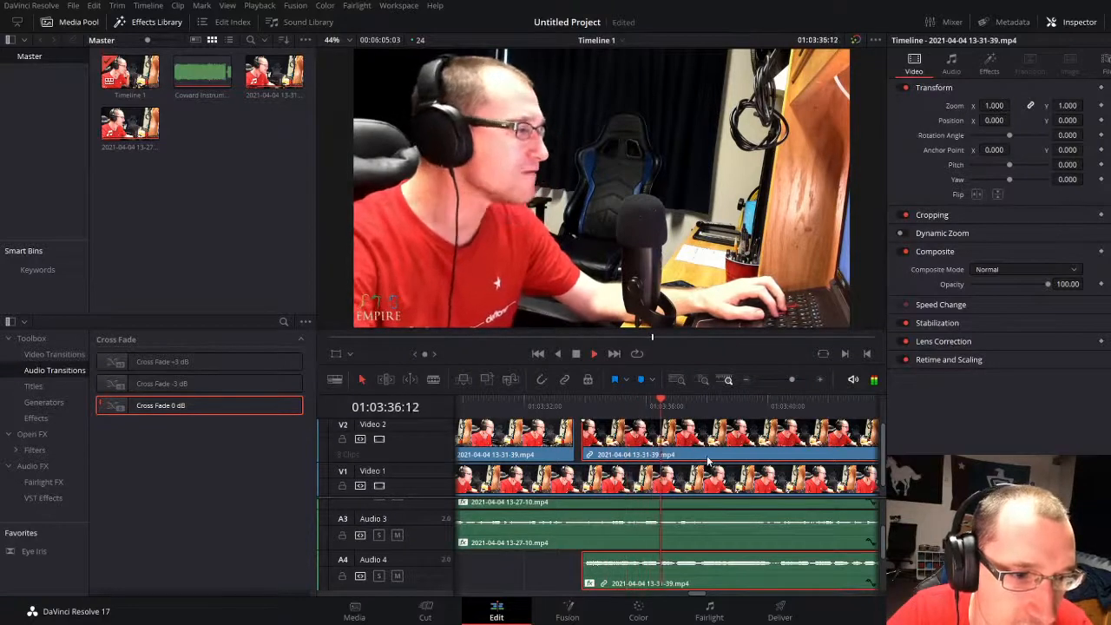
Step: Fine-tune the pasted group's timing while playing through 01:03:42, shifting it about 2 frames earlier and slightly later
left_click_drag(791, 379, 795, 379)
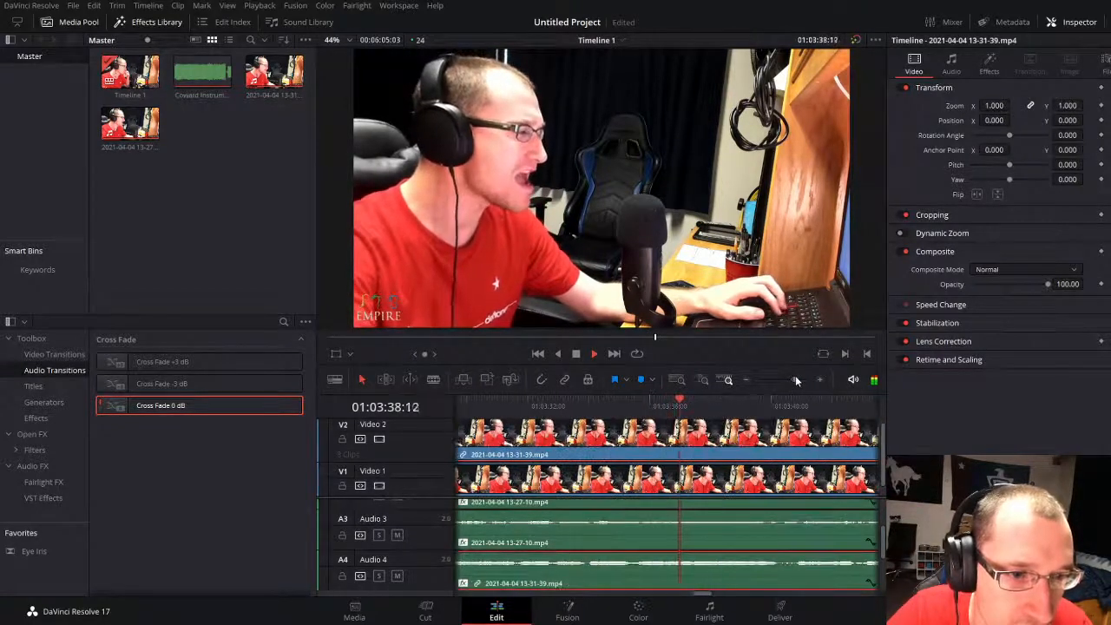
key("space")
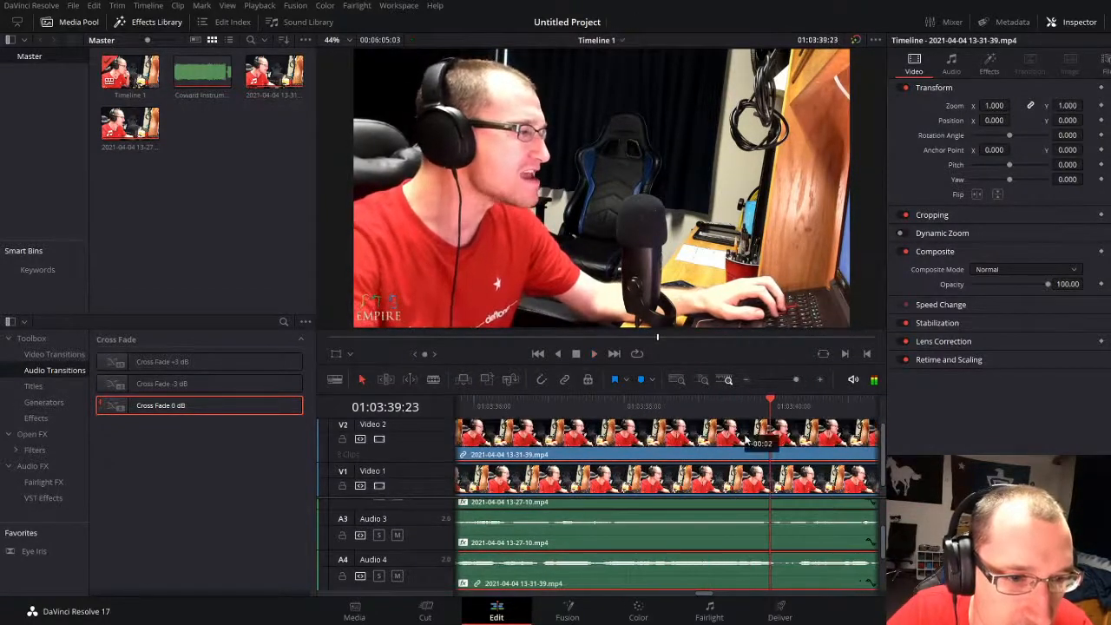
key("space")
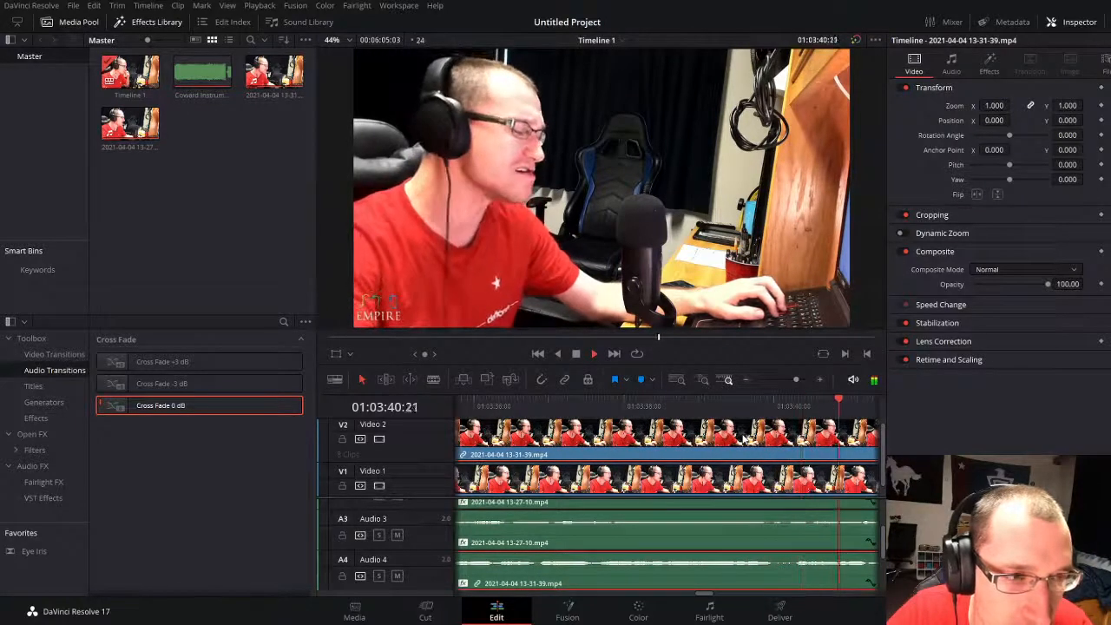
left_click_drag(785, 451, 800, 450)
key("space")
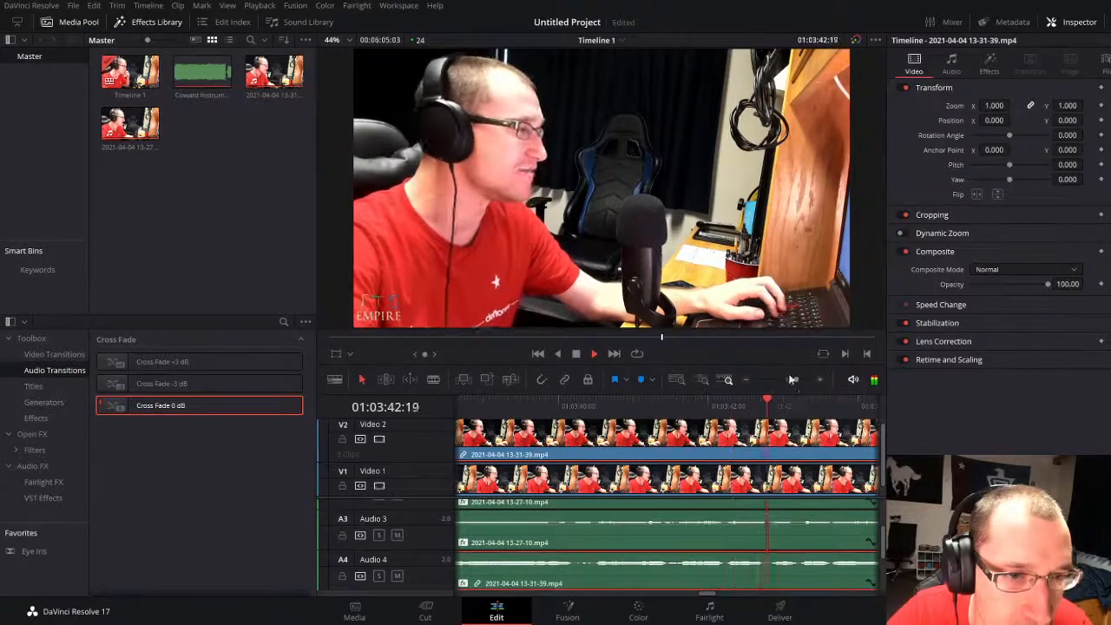
Step: Snap the second pasted Audio 4 piece against the end of the first and join them with a Cross Fade 0 dB
left_click_drag(796, 380, 786, 379)
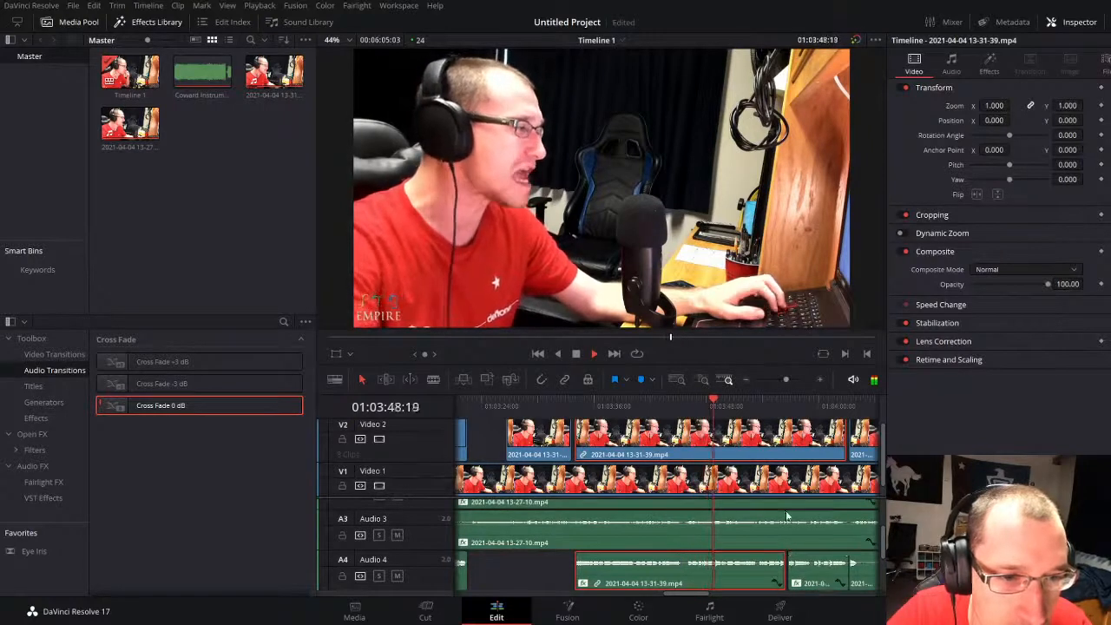
key("space")
left_click(813, 579)
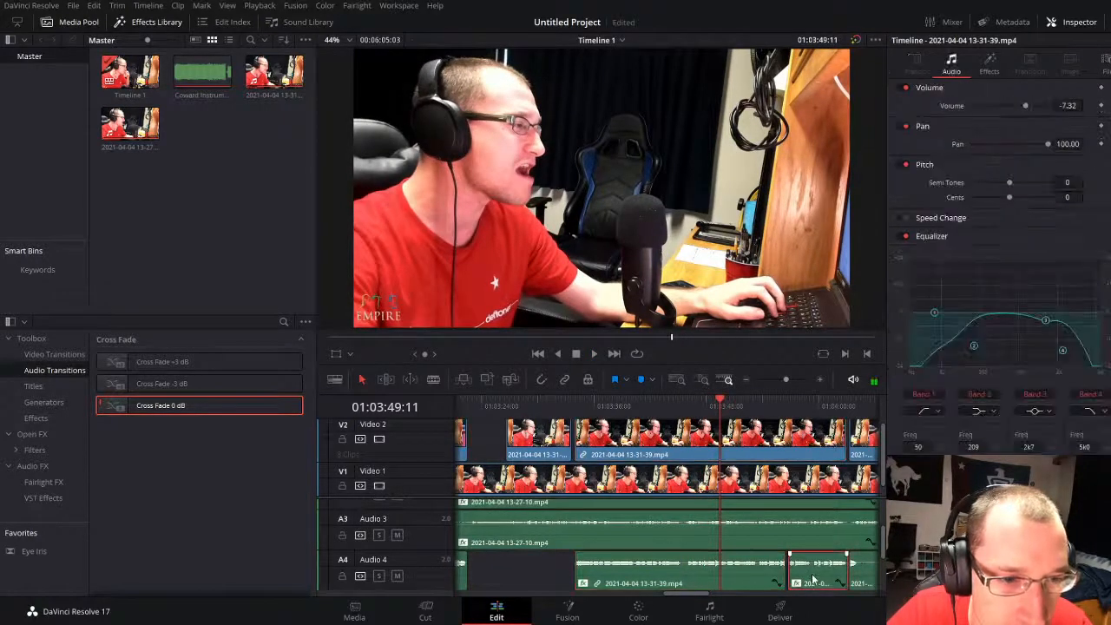
left_click_drag(807, 578, 805, 578)
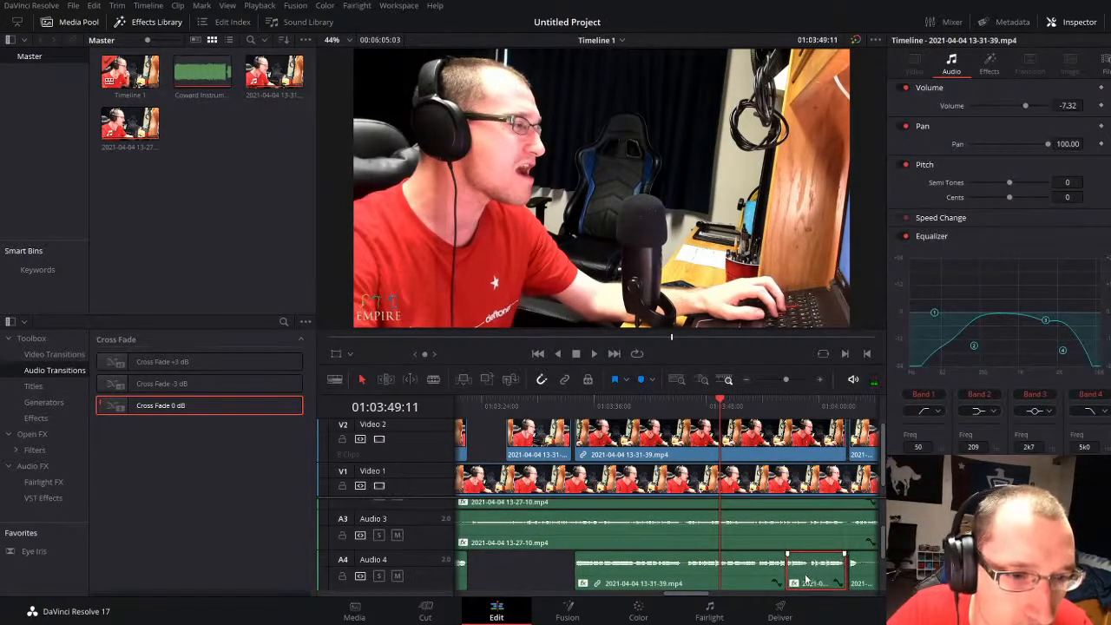
left_click_drag(169, 408, 832, 583)
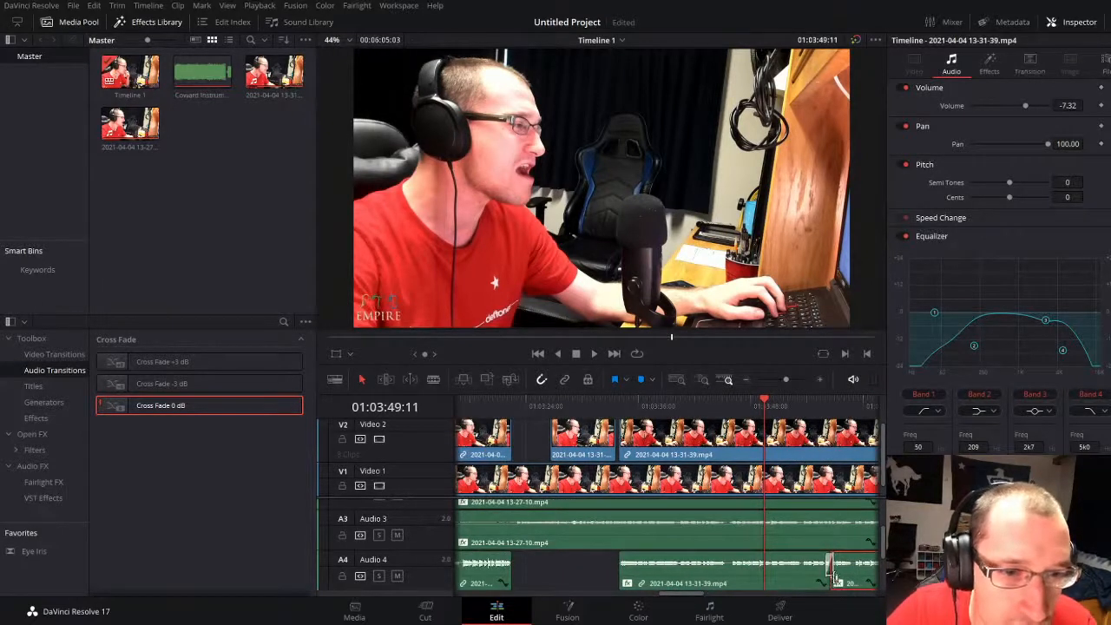
Step: Listen through 01:04:06, trim about 8 seconds off the start of the next Audio 4 clip, and resume playback
left_click(570, 571)
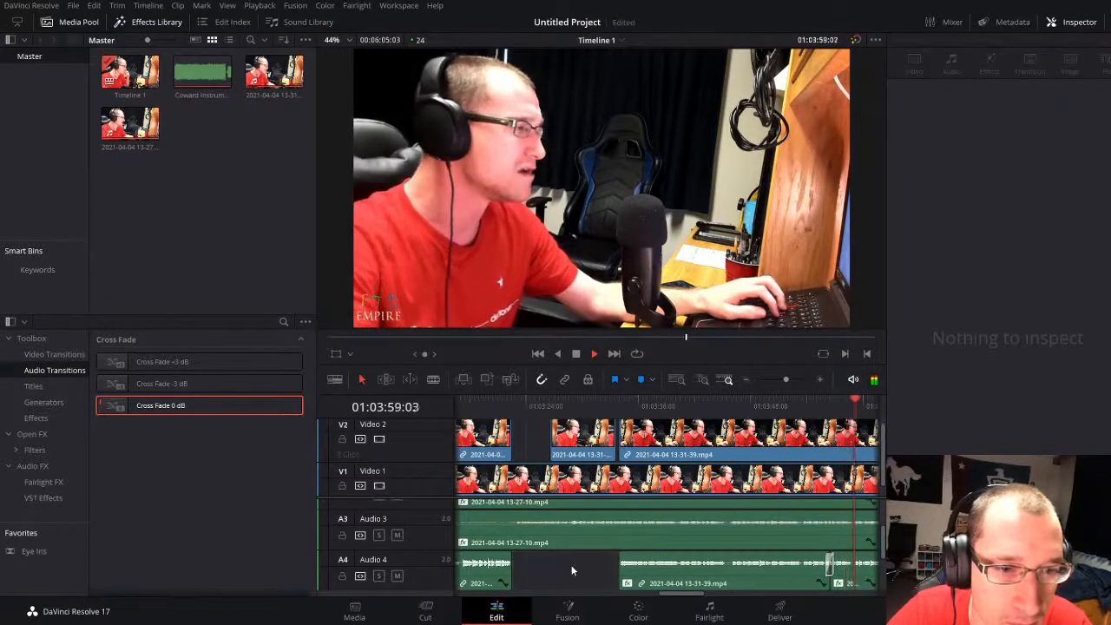
left_click_drag(785, 380, 789, 380)
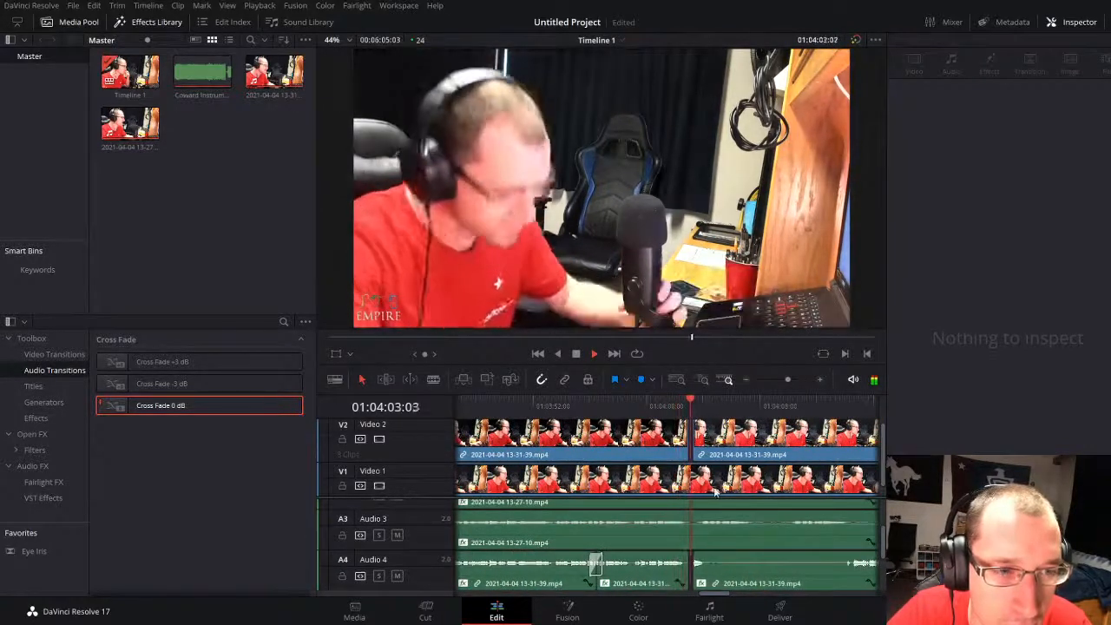
left_click_drag(782, 376, 789, 379)
key("space")
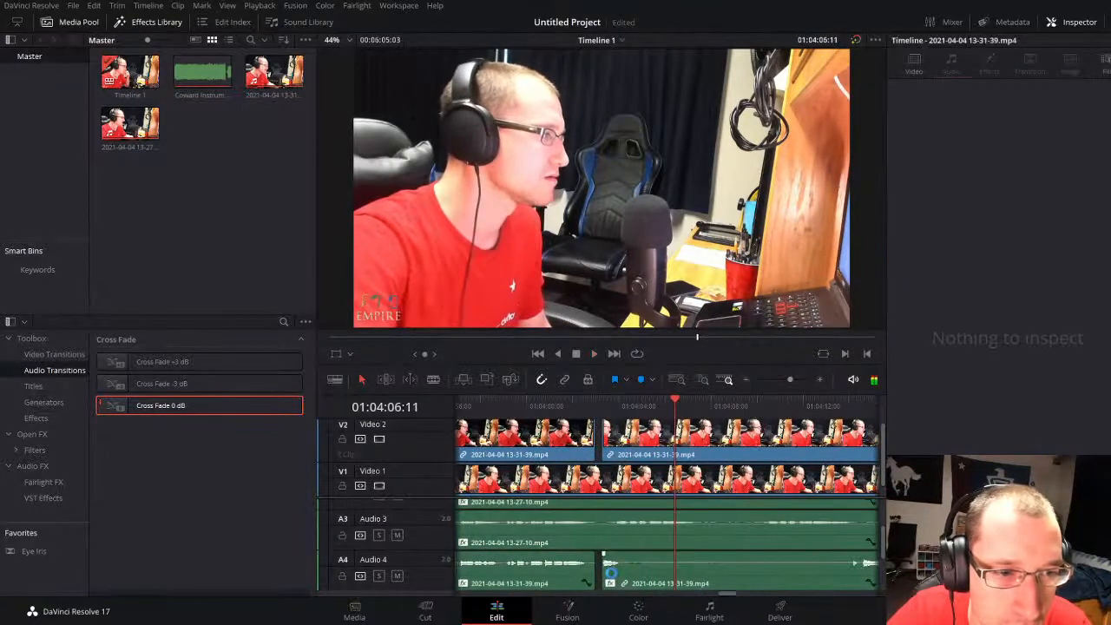
left_click_drag(609, 571, 803, 559)
key("space")
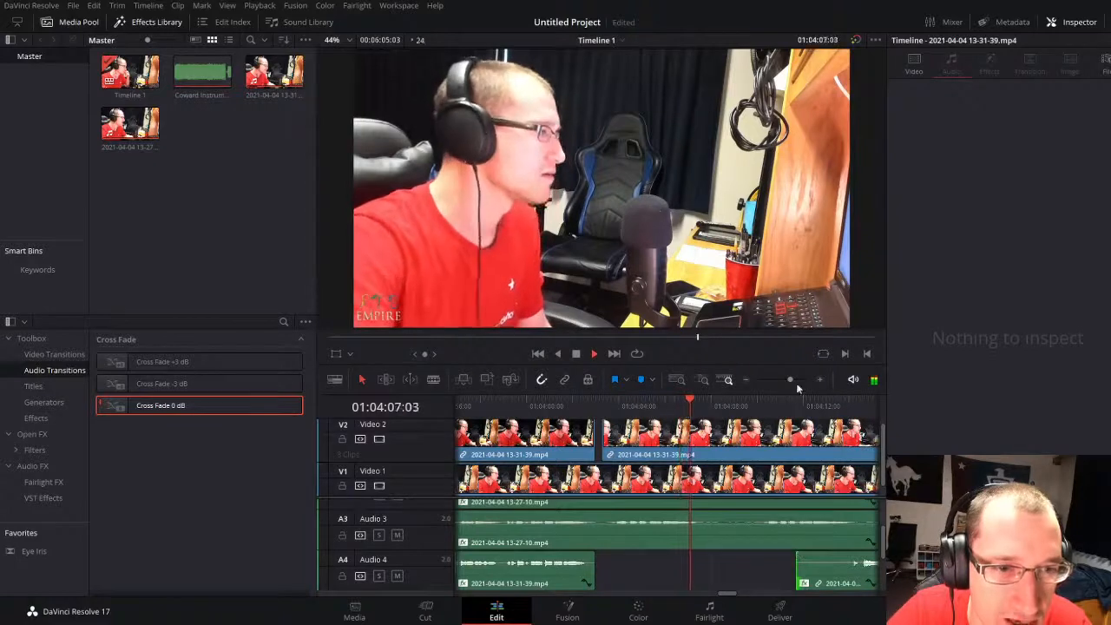
Step: Play past the first take's end to find the next second-take vocal line, and split that clip at 01:04:58:01
left_click_drag(790, 381, 778, 378)
left_click(821, 404)
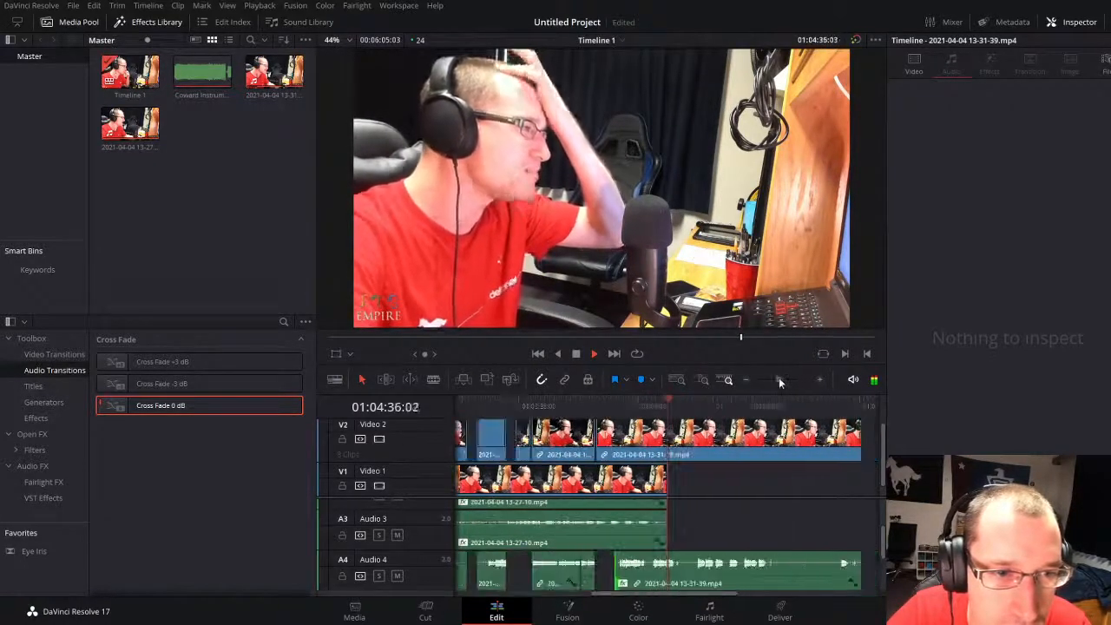
left_click(696, 403)
left_click_drag(778, 382, 786, 378)
left_click(701, 406)
left_click(653, 413)
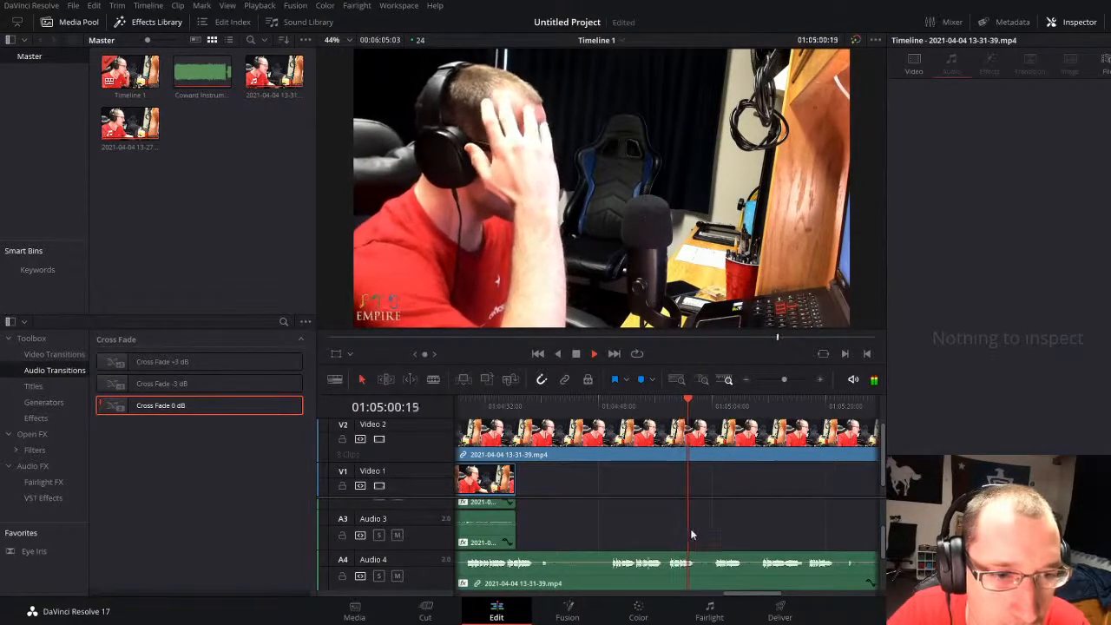
left_click(669, 413)
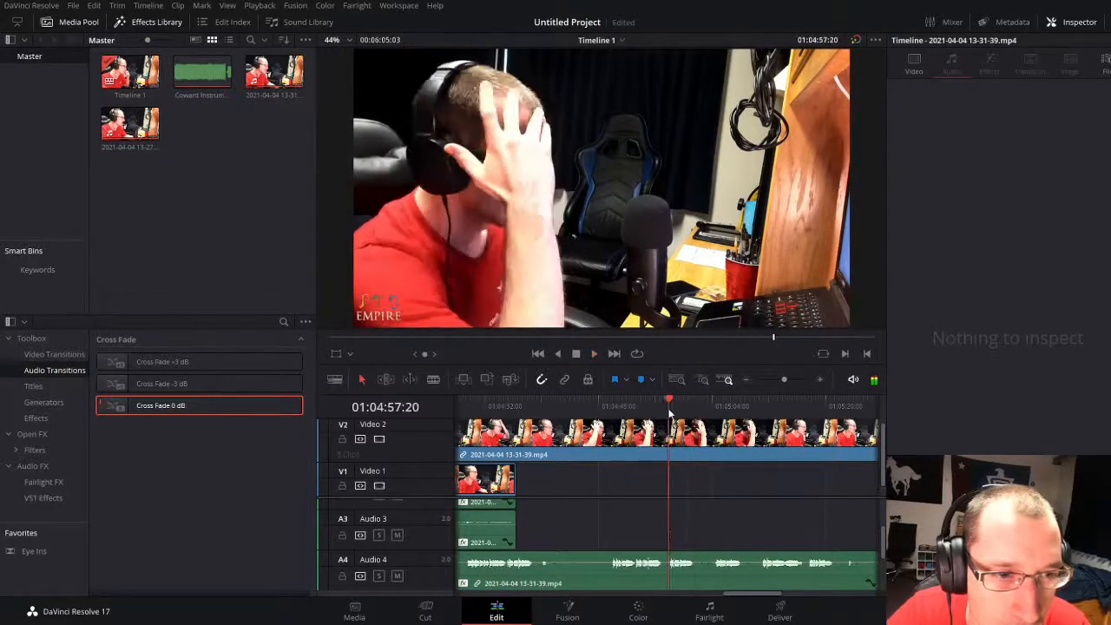
left_click(796, 379)
left_click_drag(659, 417, 695, 416)
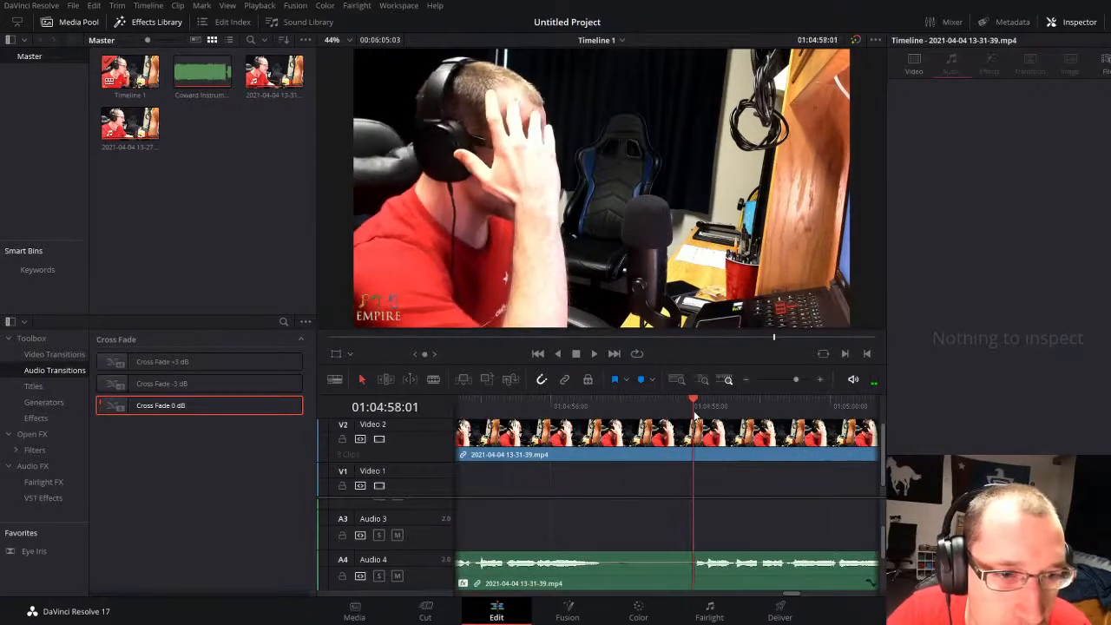
key("ctrl+b")
Step: Move the piece after the split about 46 seconds earlier over the preceding second-take piece, and play from before it
left_click_drag(795, 381, 778, 382)
left_click(741, 453)
left_click(711, 583)
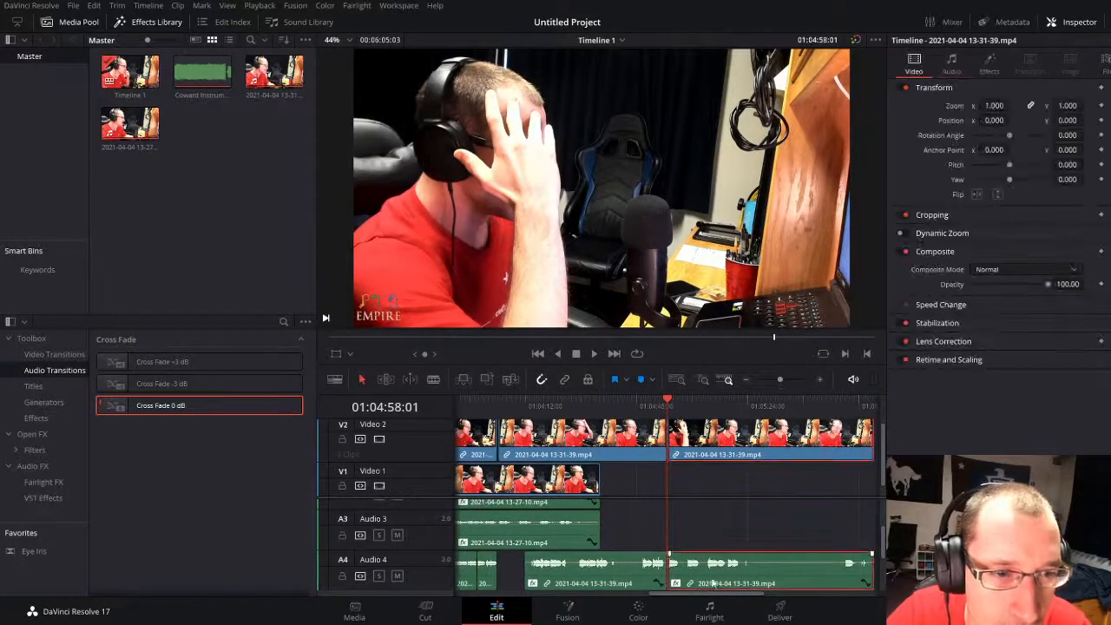
left_click_drag(732, 452, 588, 453)
left_click(479, 403)
key("space")
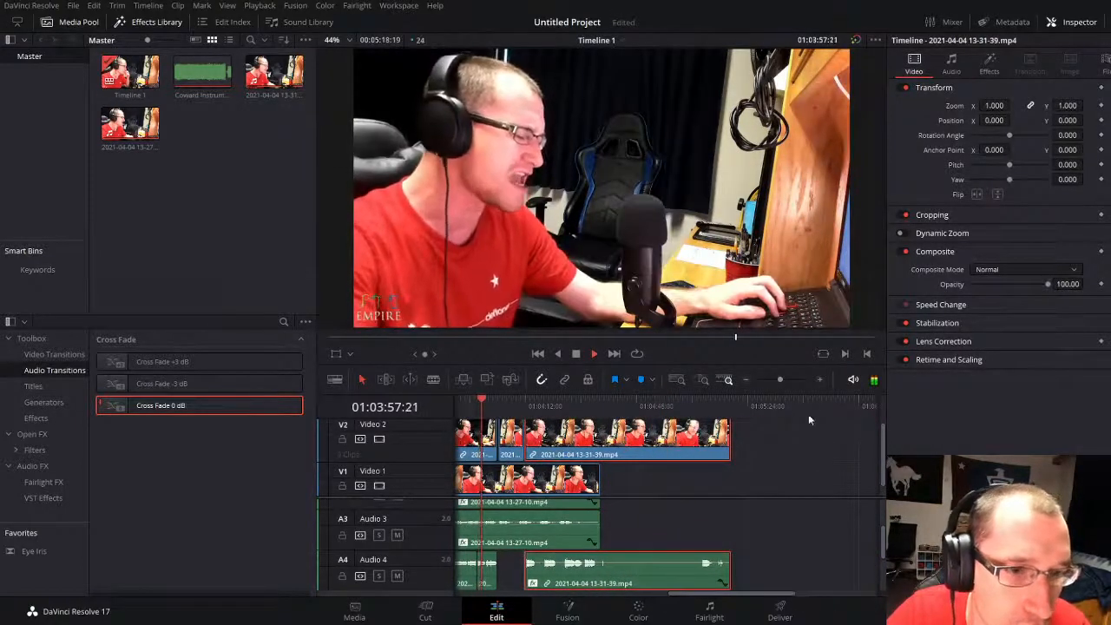
Step: Listen through 01:04:03:17 and move the last second-take clip, video and Audio 4 together, 8 seconds earlier
left_click(784, 378)
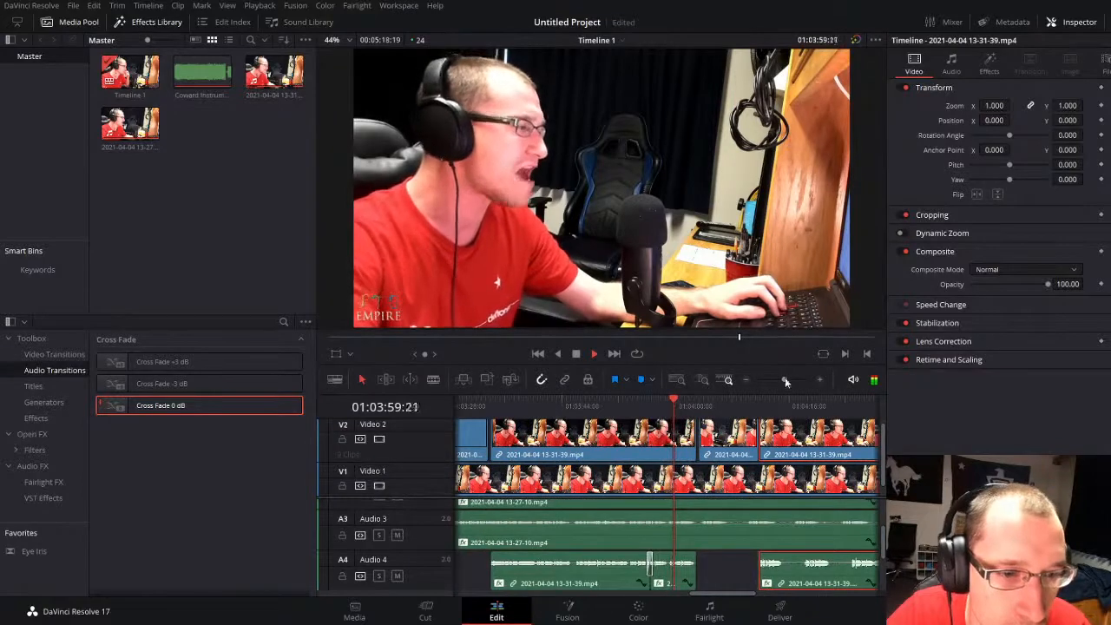
left_click(717, 574)
key("space")
left_click(675, 580)
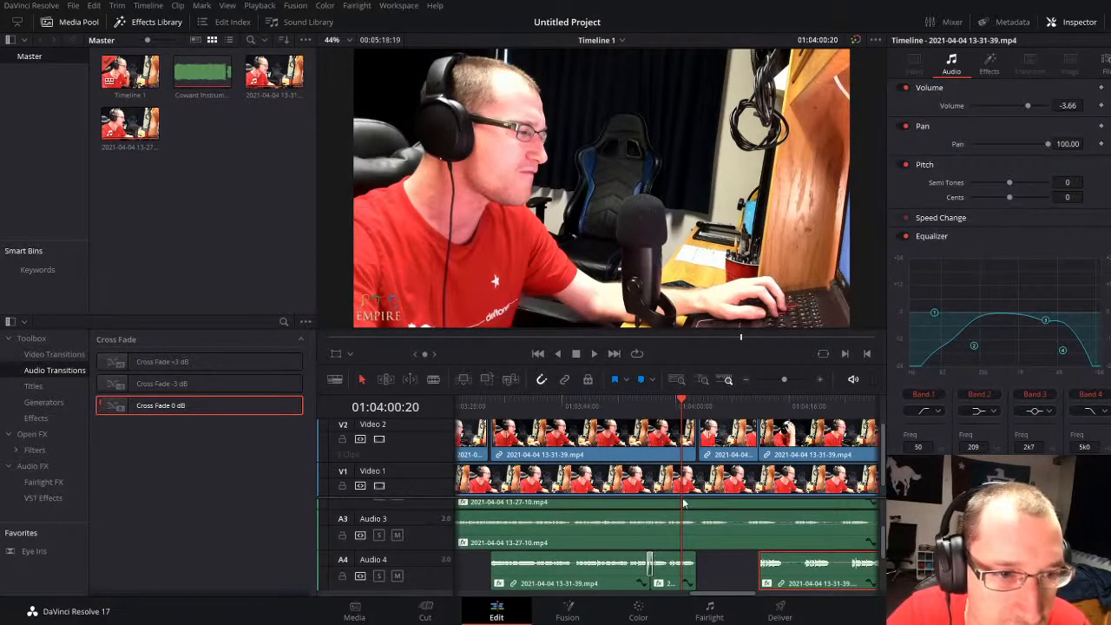
left_click(717, 573)
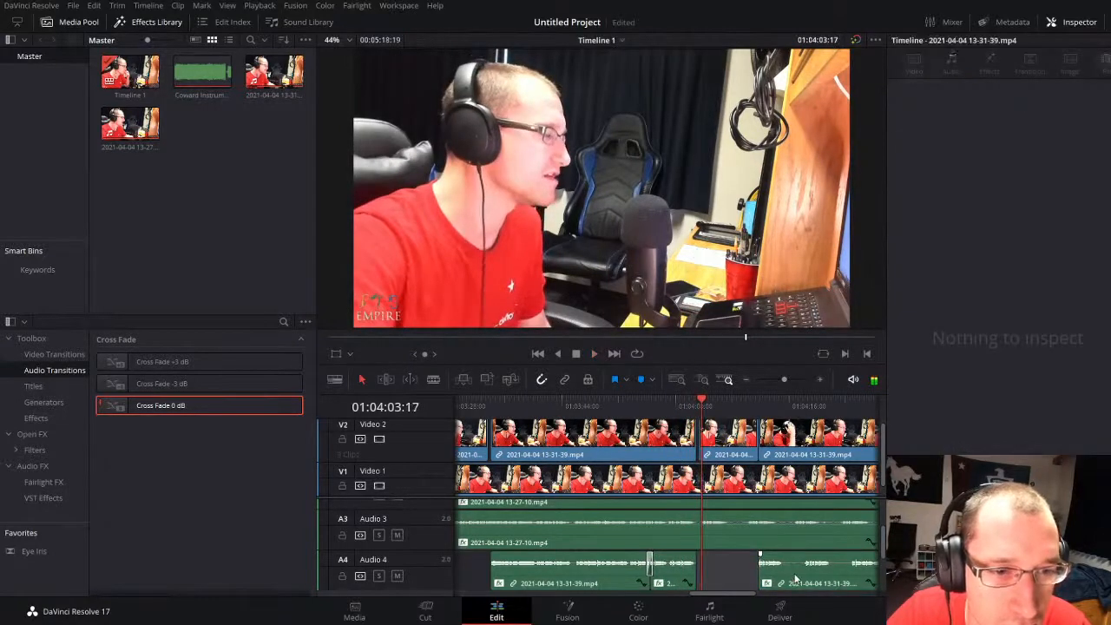
left_click(795, 578)
left_click_drag(798, 447, 731, 425)
Step: Shift the repositioned clip 5 frames later and listen through 01:04:27 to check its timing
left_click_drag(783, 379, 798, 379)
key("space")
left_click_drag(699, 572, 719, 580)
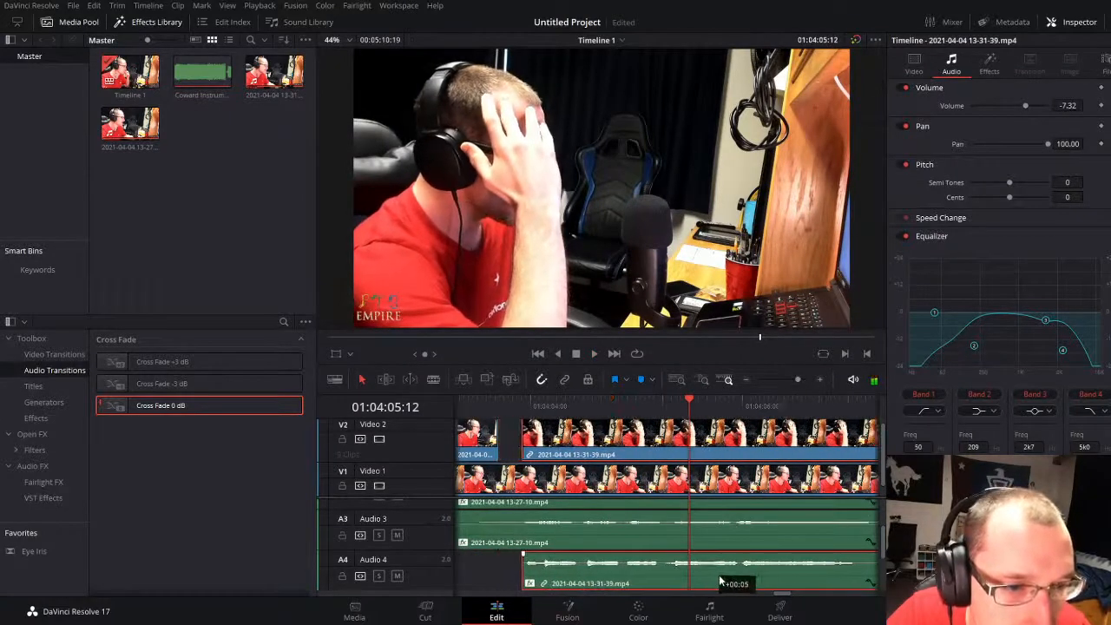
key("space")
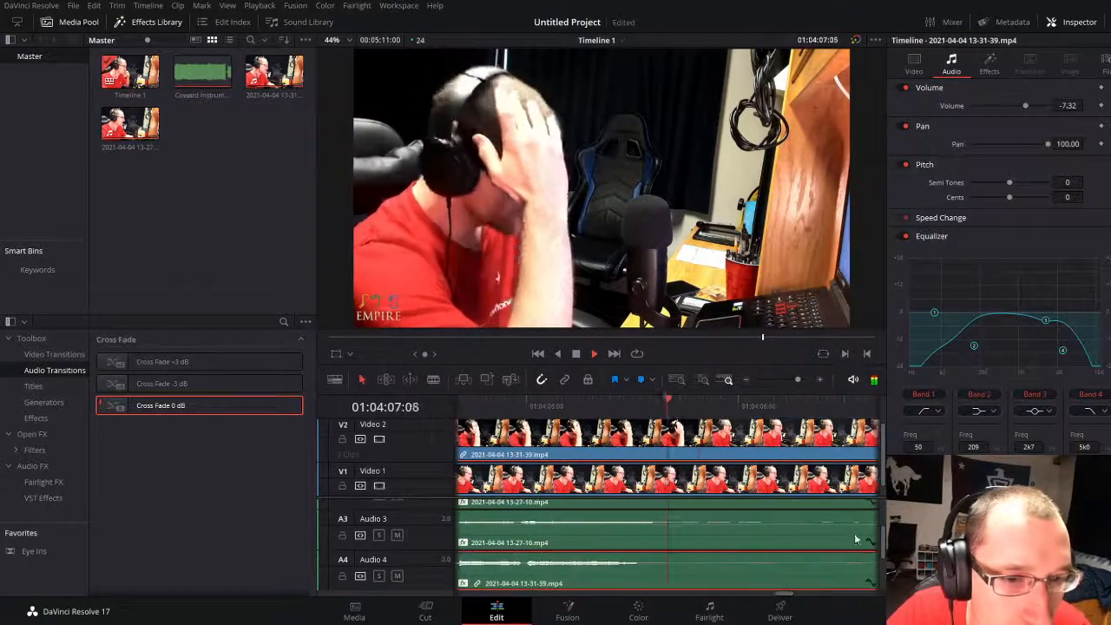
left_click_drag(796, 379, 788, 379)
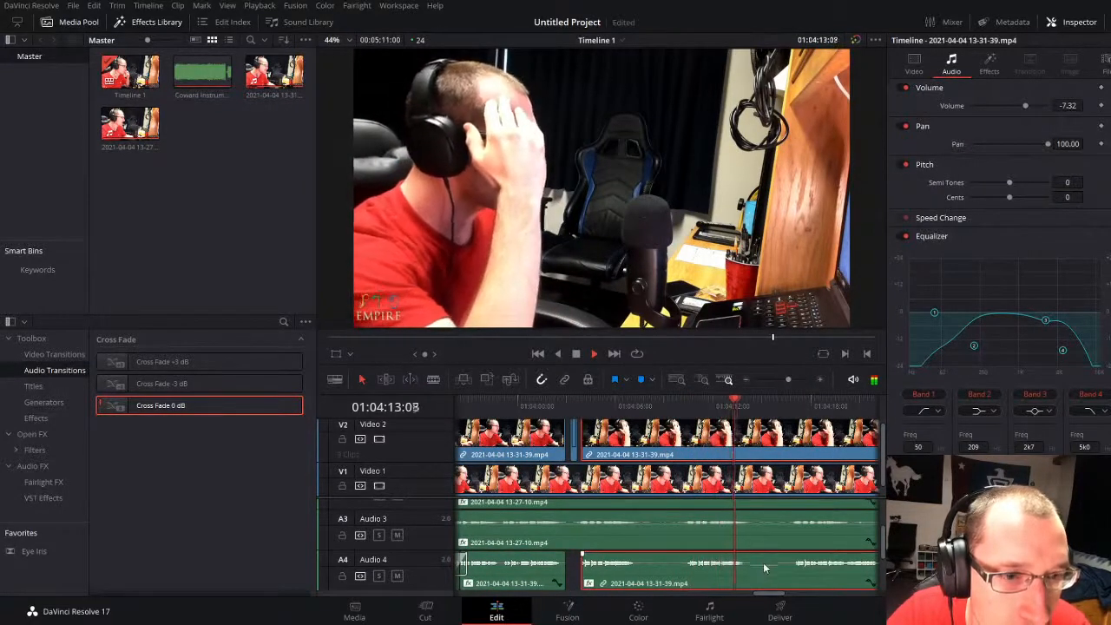
left_click(572, 579)
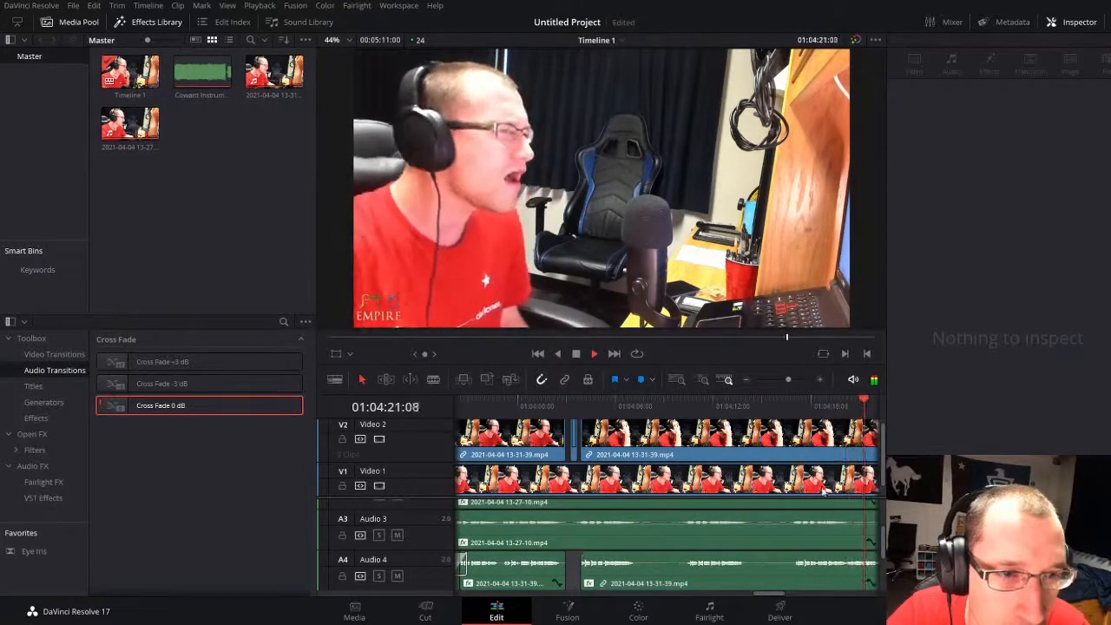
left_click_drag(788, 378, 786, 377)
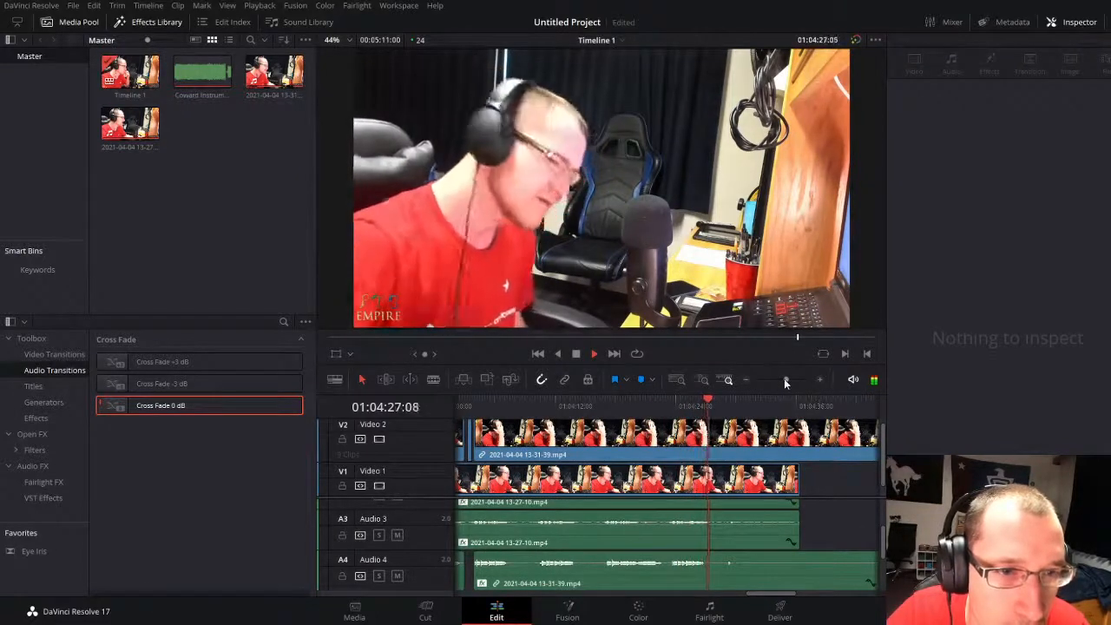
Step: Find the vocal near the end of the second take and isolate it with two splits, the second at 01:05:04:10
left_click_drag(784, 379, 829, 410)
left_click(824, 404)
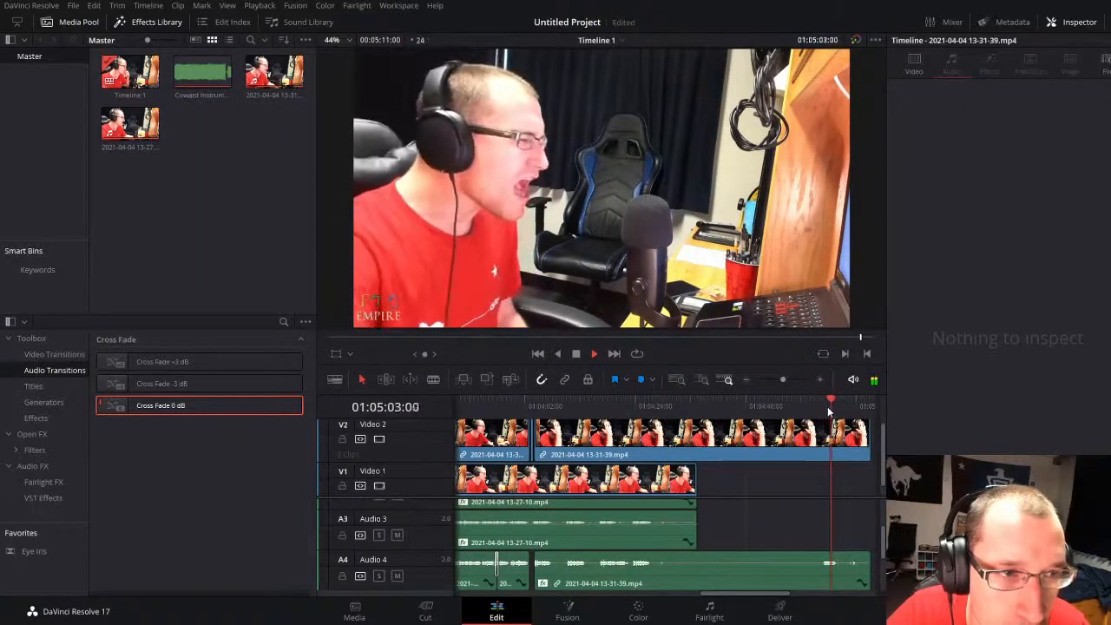
left_click_drag(779, 378, 784, 379)
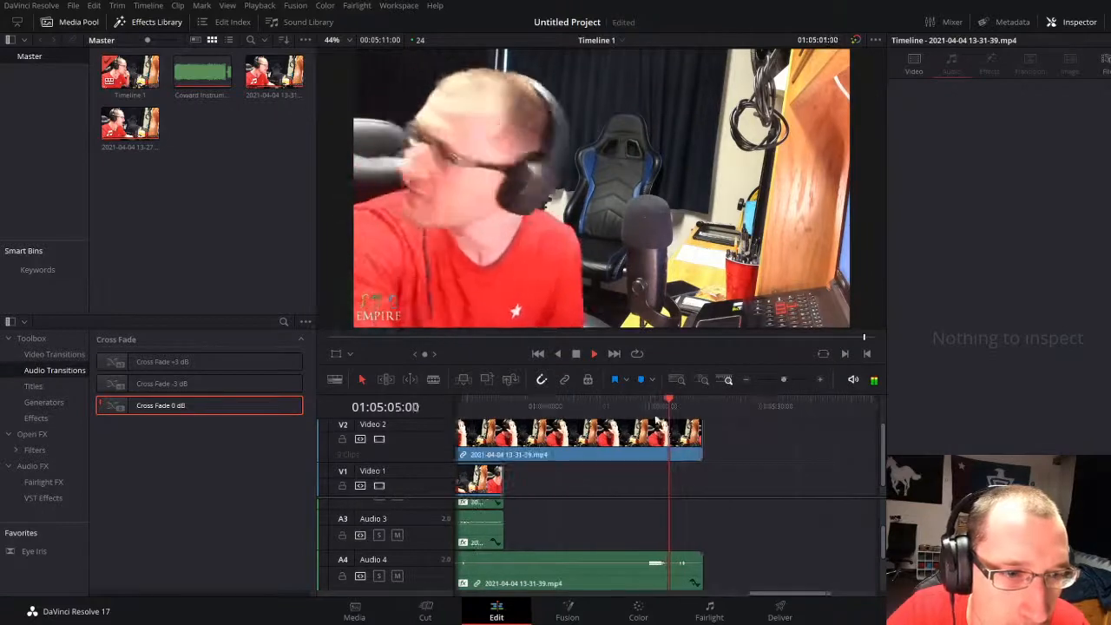
left_click_drag(657, 420, 649, 417)
left_click_drag(781, 380, 793, 375)
left_click(591, 403)
left_click_drag(591, 402, 711, 423)
key("ctrl+b")
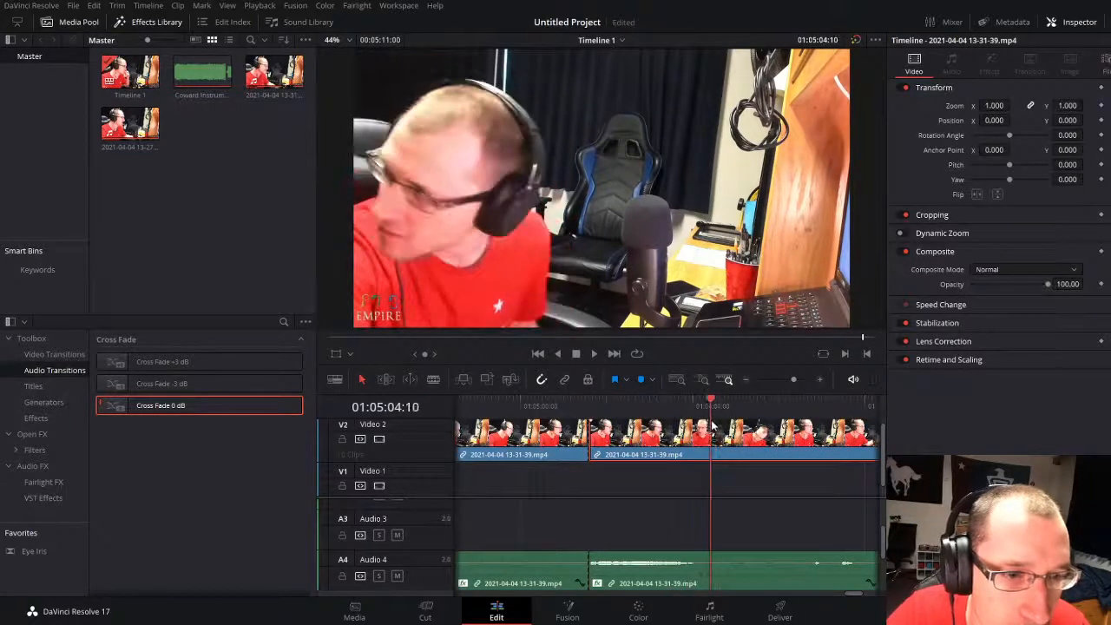
key("ctrl+b")
left_click(723, 577)
key("ctrl+b")
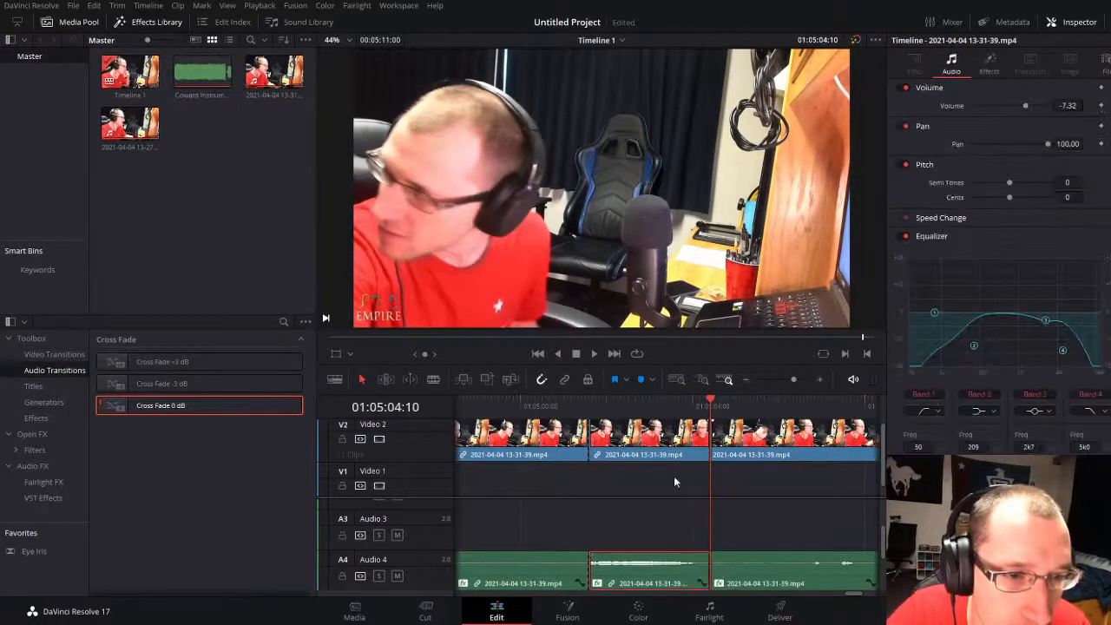
Step: Move the isolated vocal piece onto Video 3 and Audio 5, starting at about 01:04:25
left_click(655, 447)
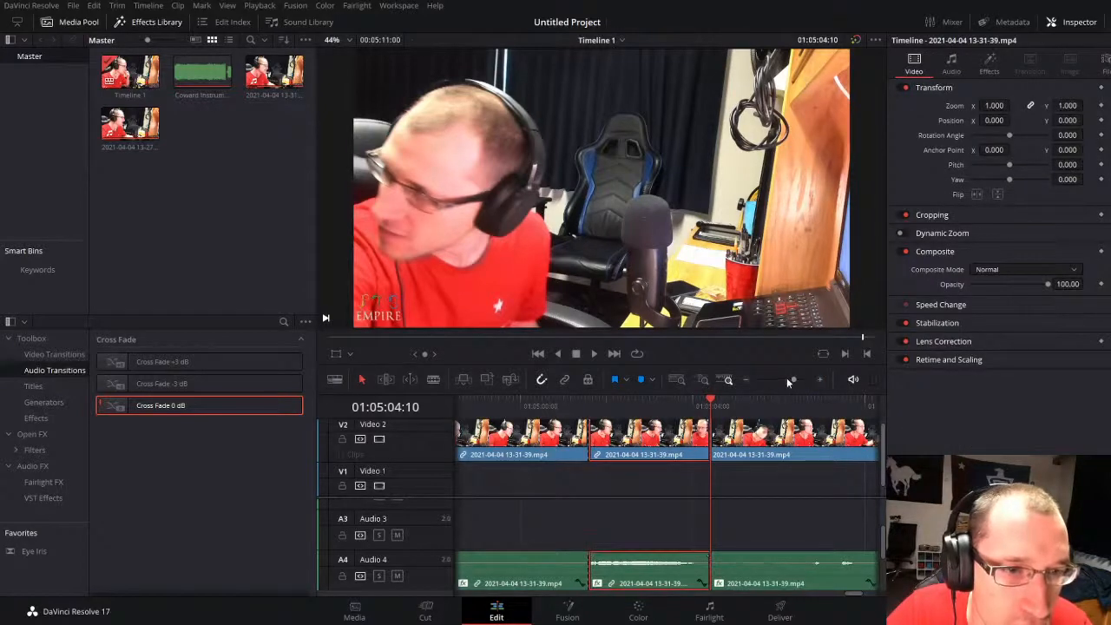
left_click_drag(788, 380, 787, 381)
left_click_drag(646, 450, 621, 465)
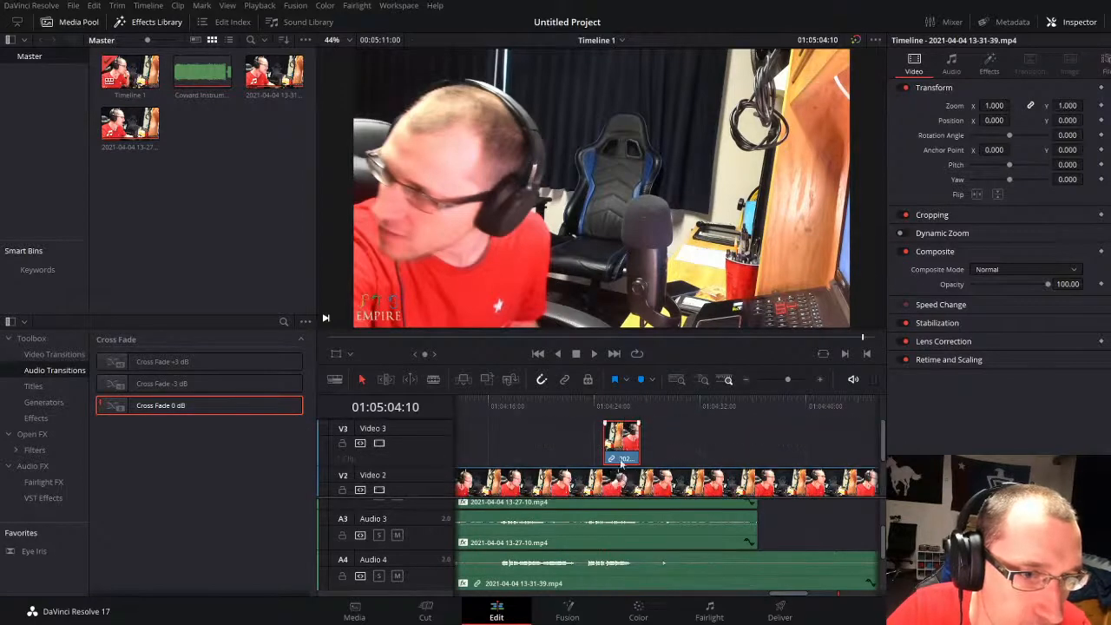
scroll(620, 464, "down", 3)
scroll(628, 564, "down", 3)
scroll(629, 575, "up", 1)
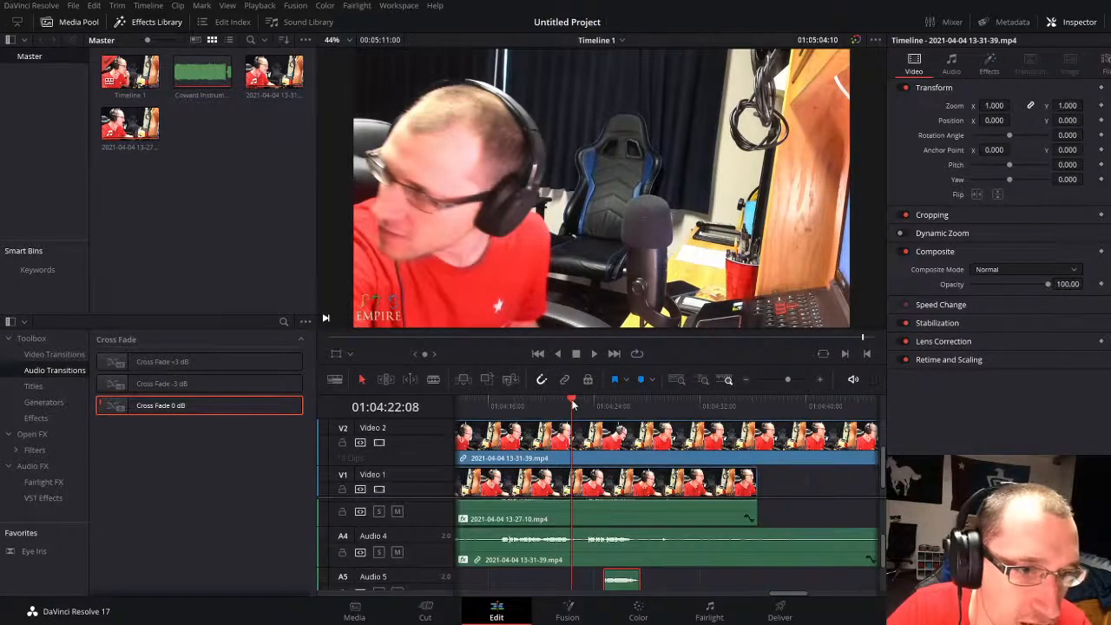
Step: Play the added piece against the other vocals, shift it about 1.4 seconds later, and listen again around 01:04:26
left_click(788, 379)
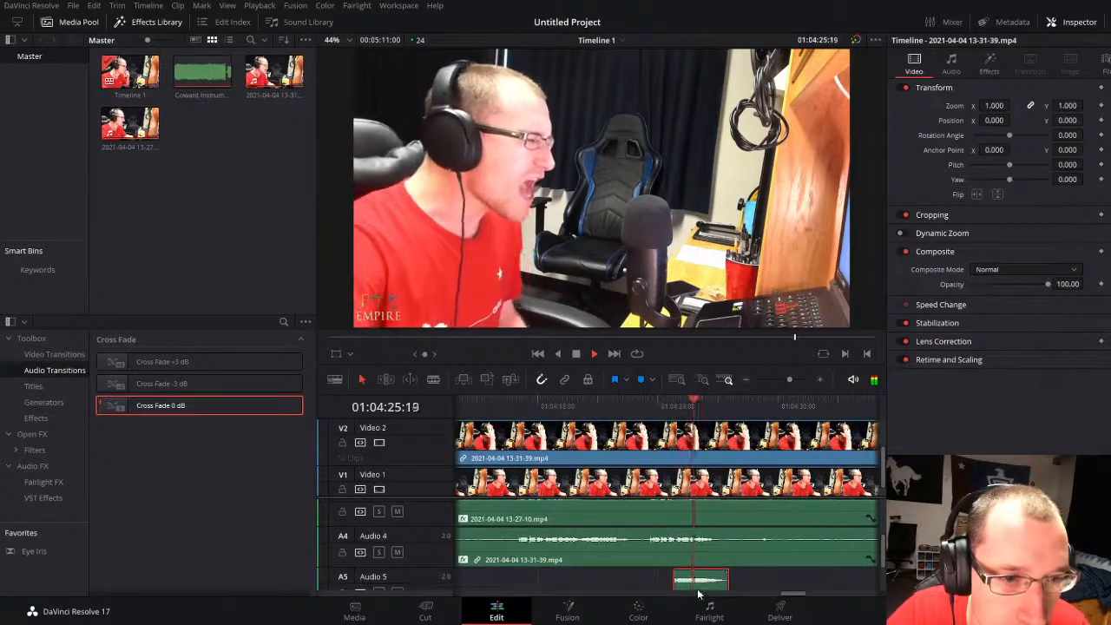
left_click_drag(705, 592, 757, 584)
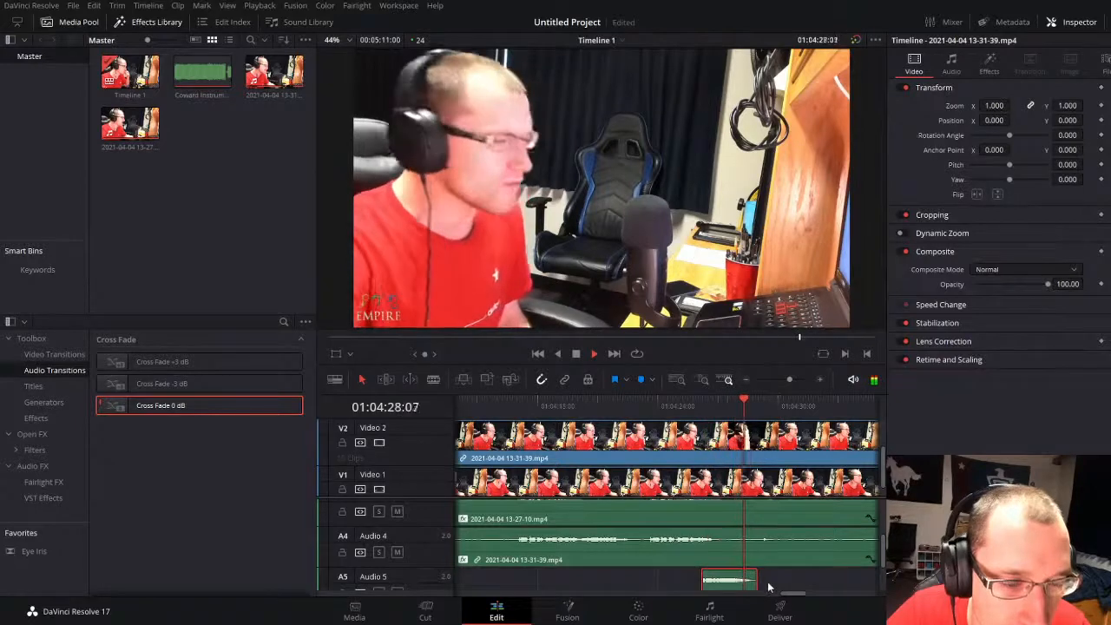
left_click(677, 408)
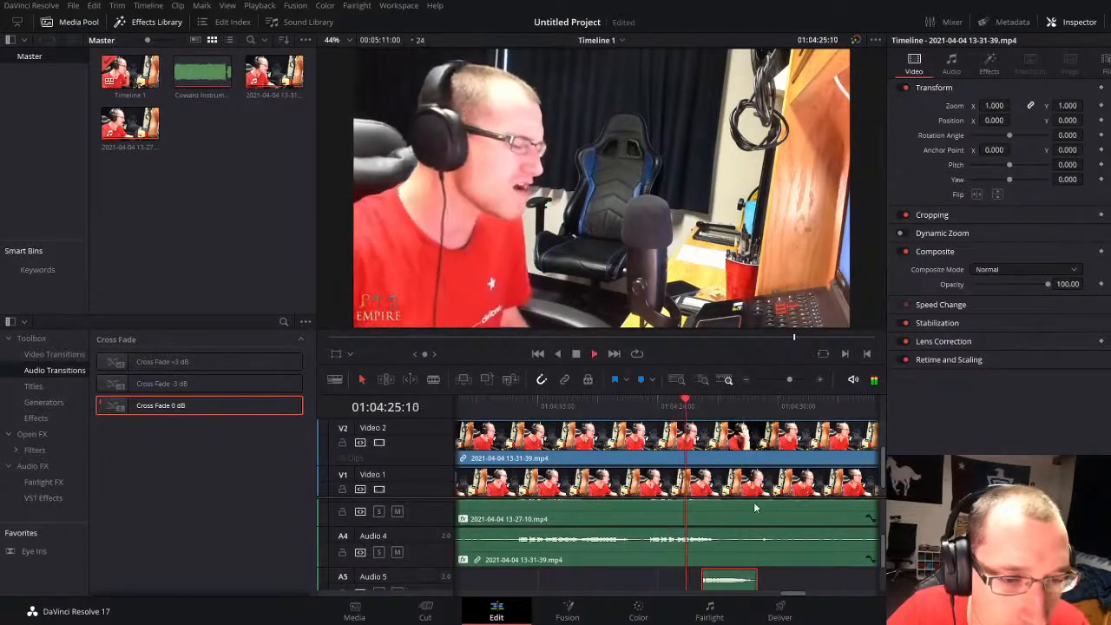
key("space")
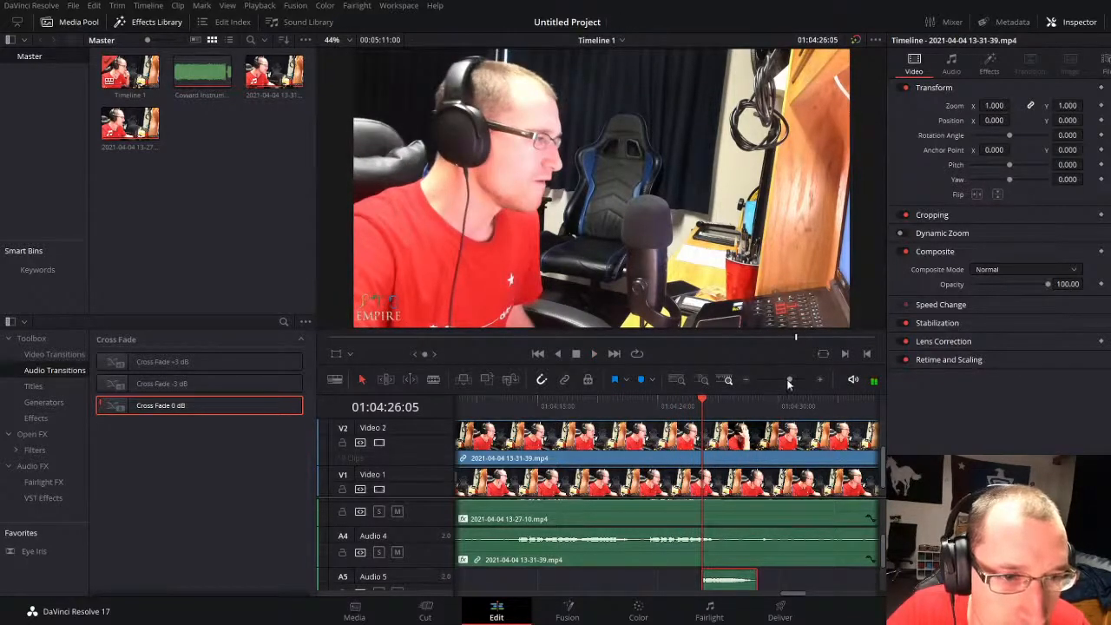
left_click_drag(789, 382, 800, 379)
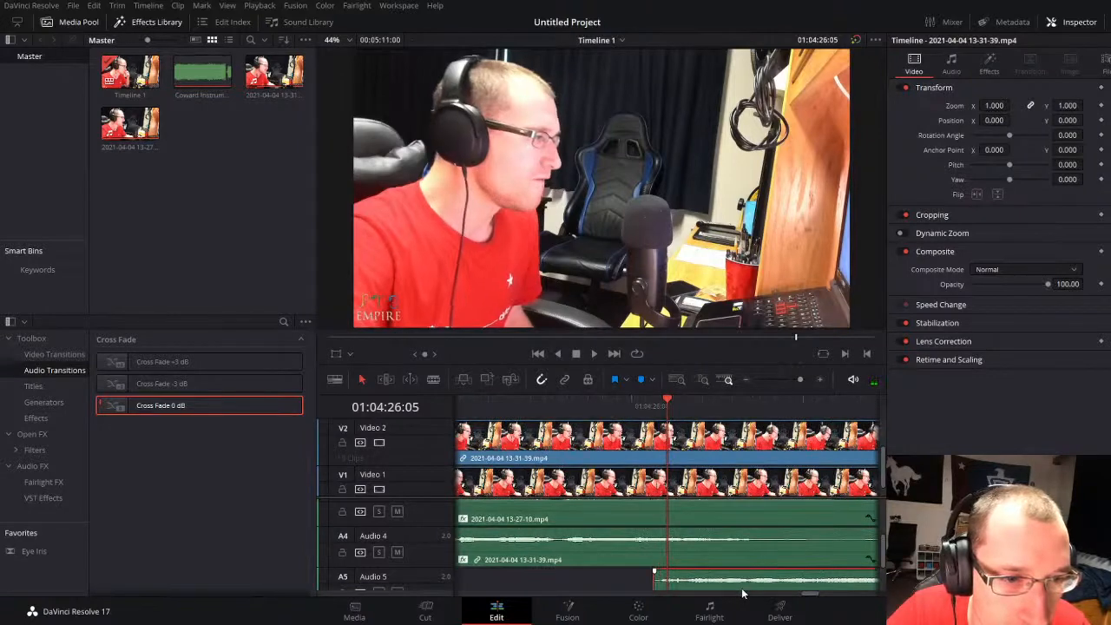
key("space")
left_click_drag(800, 379, 790, 378)
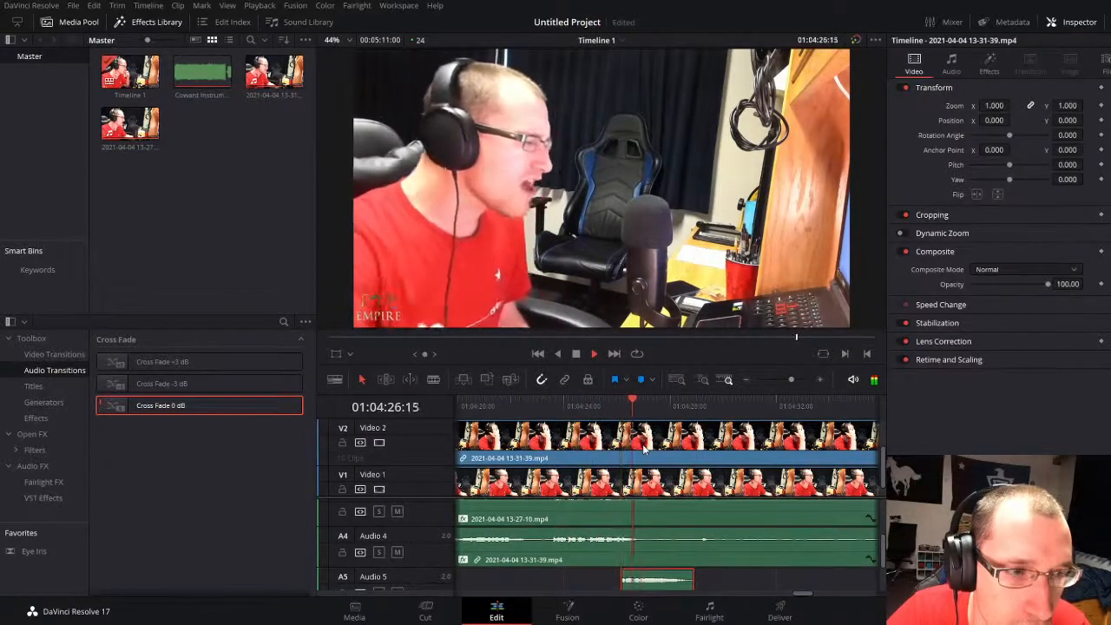
Step: Nudge the Audio 5 piece about a quarter second later and replay from just before it
key("space")
left_click_drag(670, 586, 676, 588)
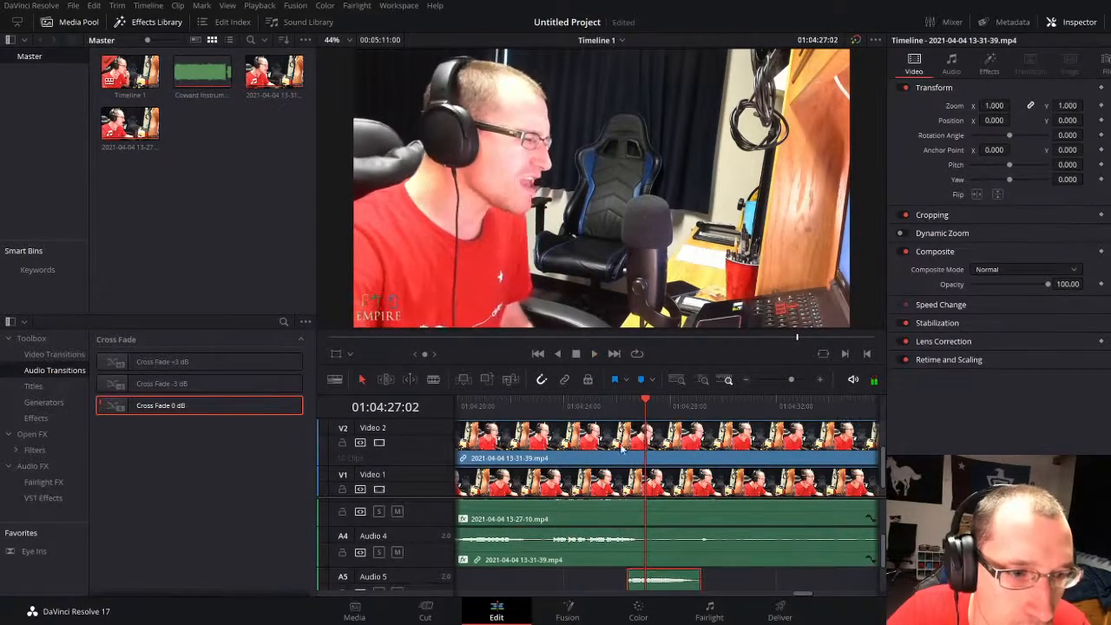
left_click(610, 408)
key("space")
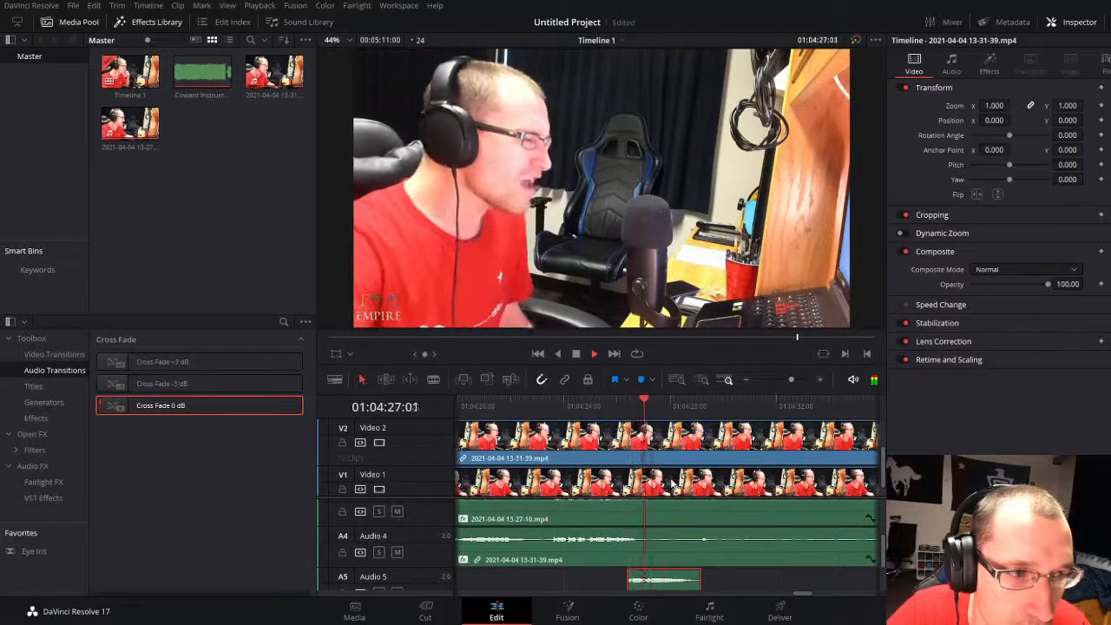
Step: Extend the end of the Audio 5 piece by about 1.3 seconds and play on to 01:04:35:02
left_click(754, 583)
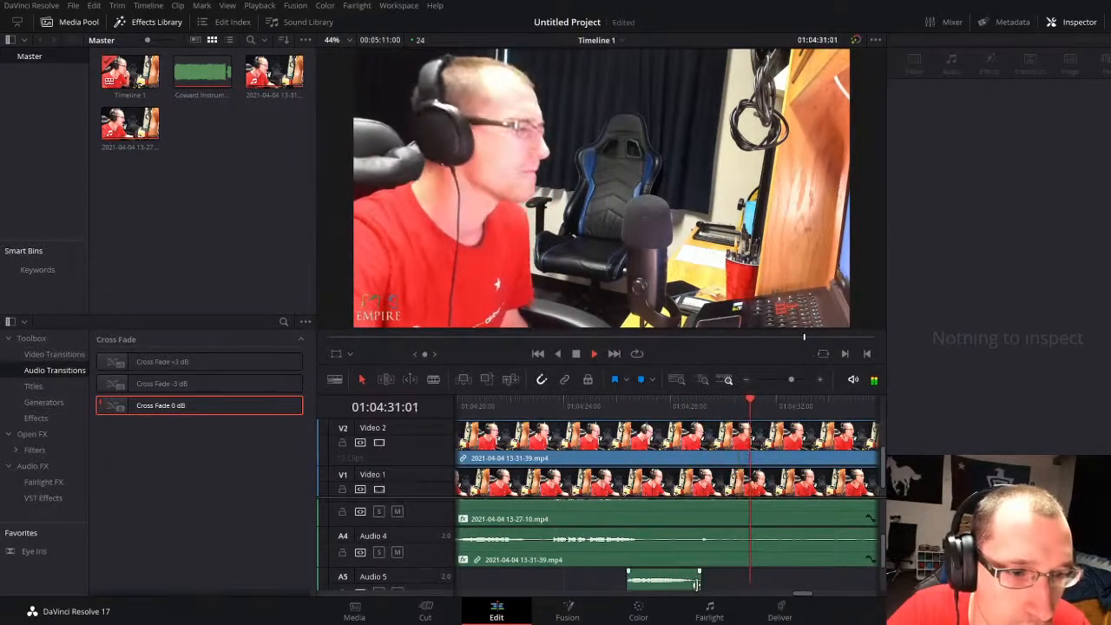
left_click_drag(696, 583, 736, 583)
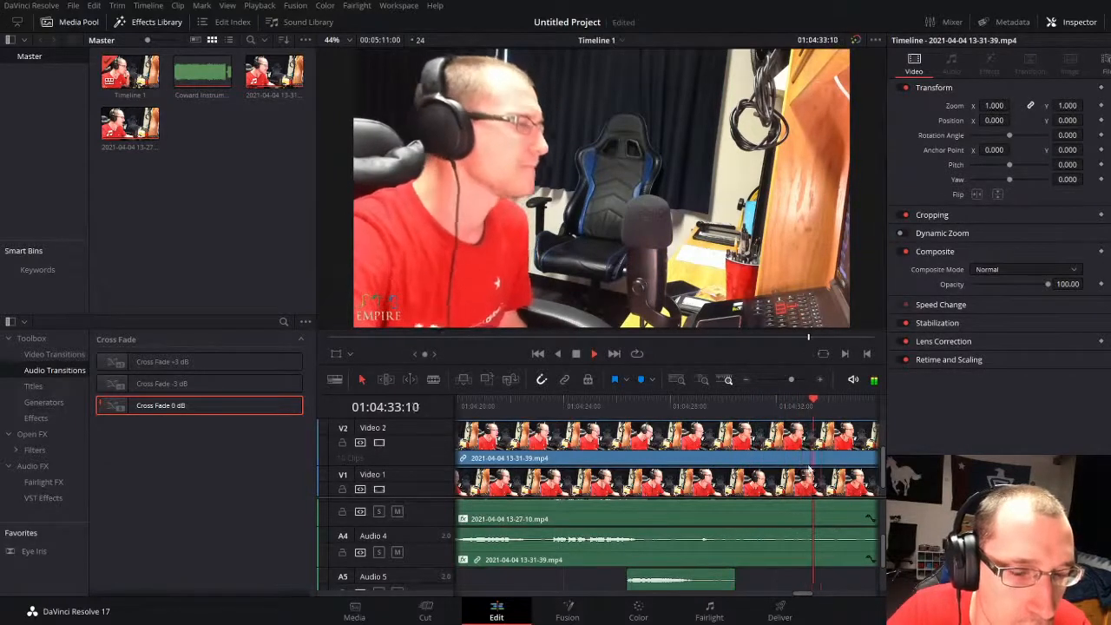
left_click_drag(787, 377, 771, 381)
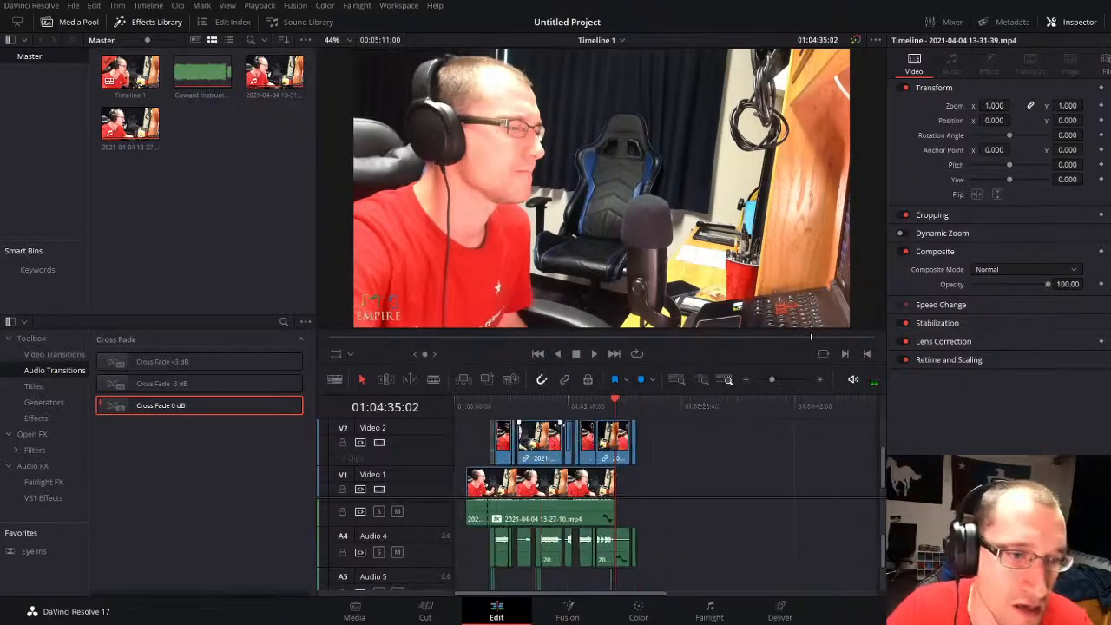
Step: Return the playhead to the start of the timeline at 01:00:00:00 with the clips deselected
left_click_drag(565, 404, 474, 422)
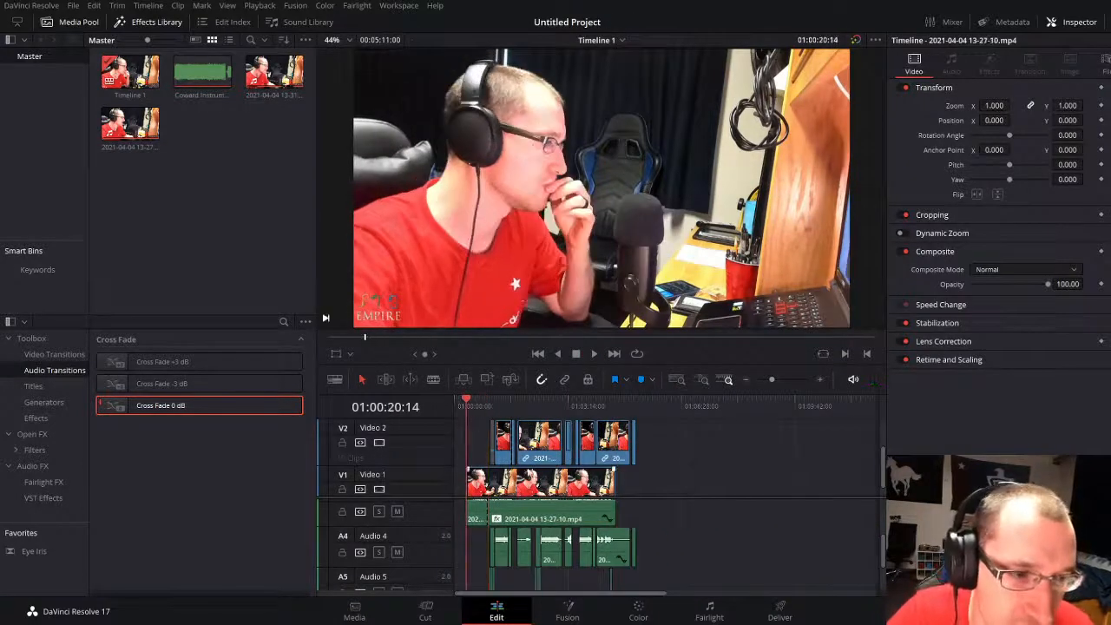
key("ctrl+a")
left_click_drag(513, 496, 462, 499)
scroll(491, 538, "up", 3)
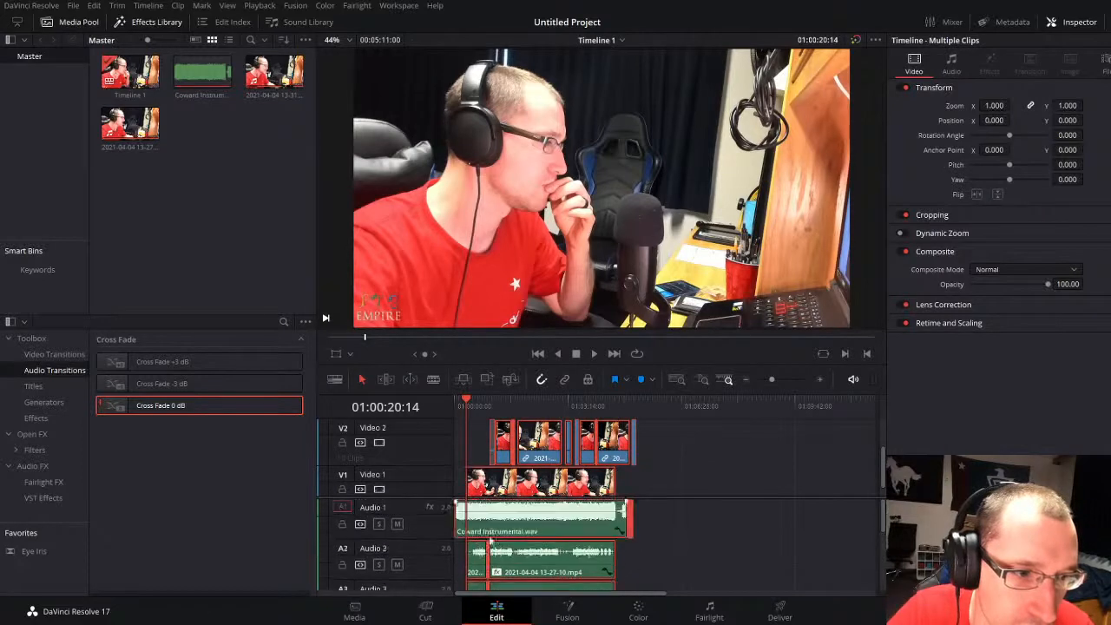
left_click(483, 493)
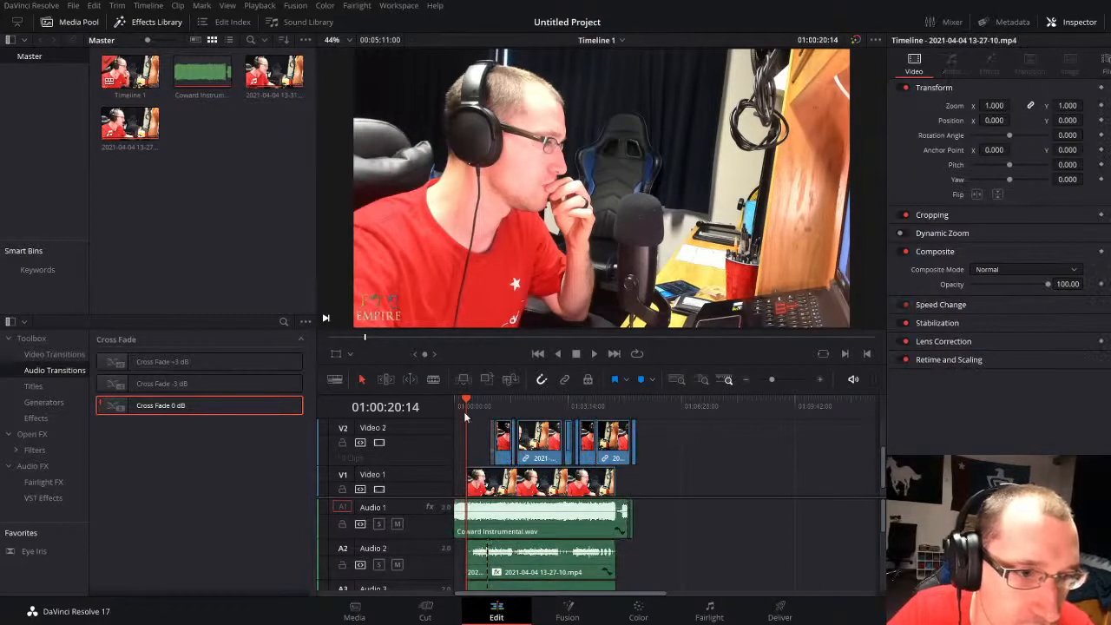
left_click_drag(464, 411, 380, 413)
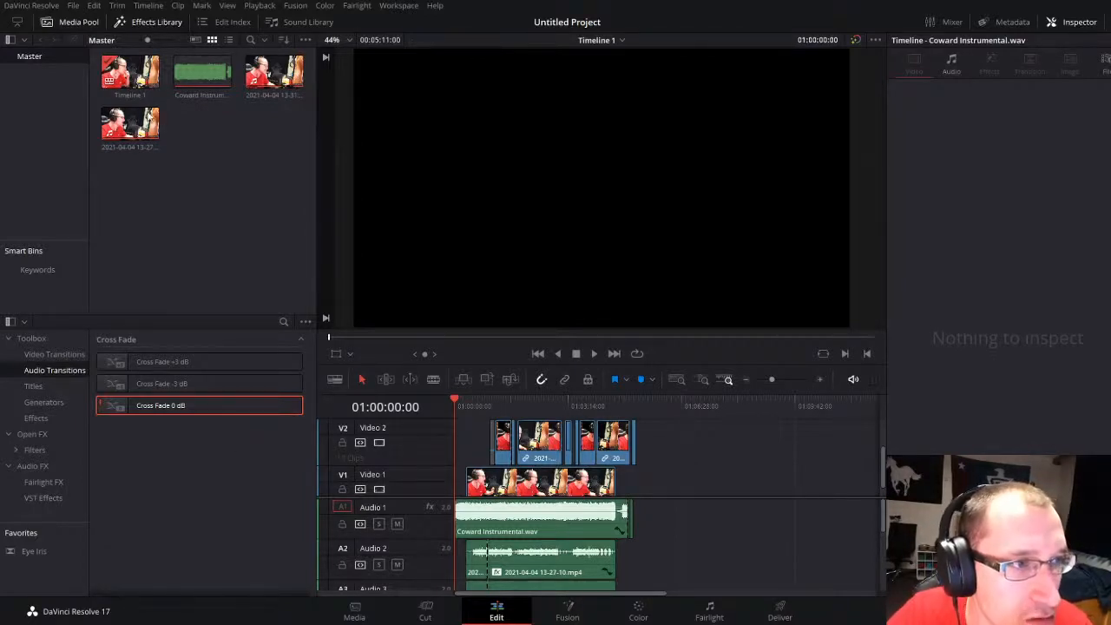
Step: Import the Black Light Burns album cover image and place it on Video 1 at the start of the timeline
double_click(331, 328)
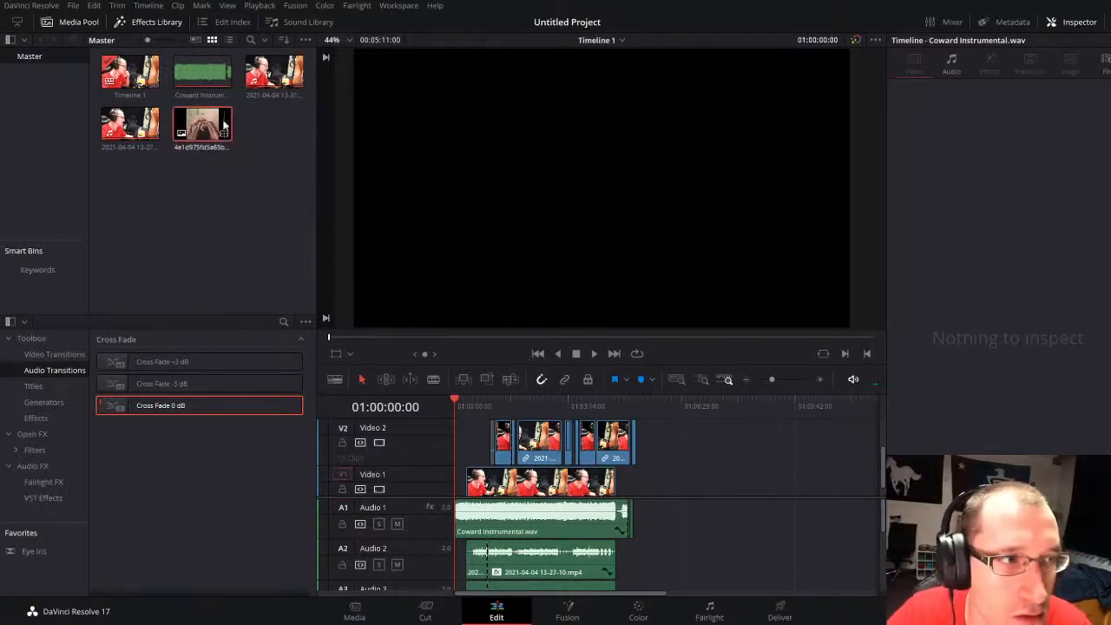
left_click_drag(224, 126, 457, 463)
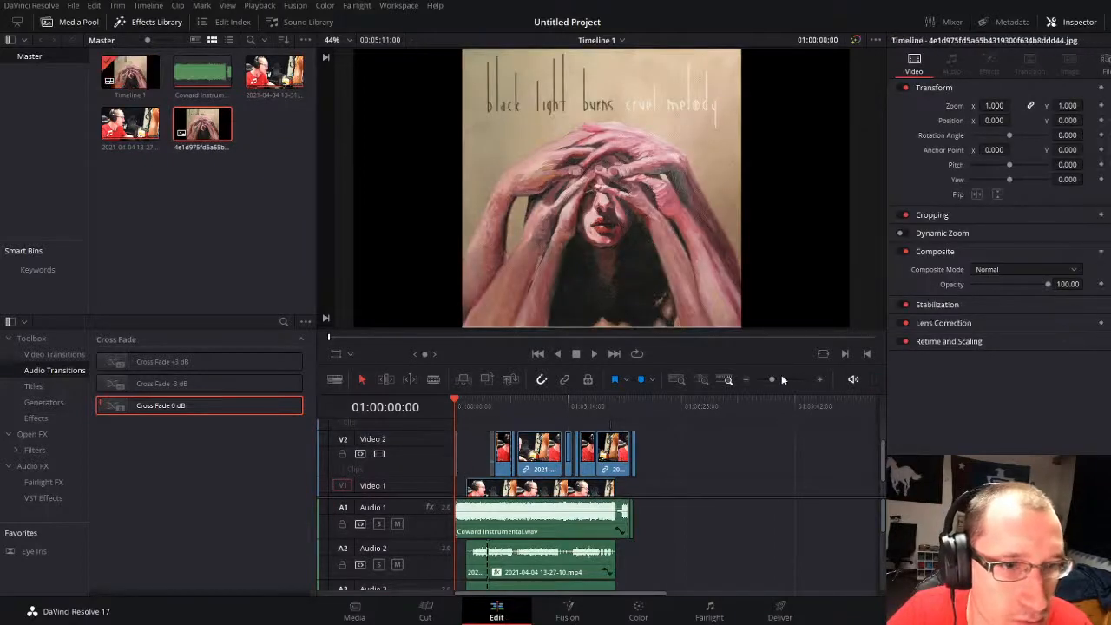
left_click(781, 379)
left_click(460, 463)
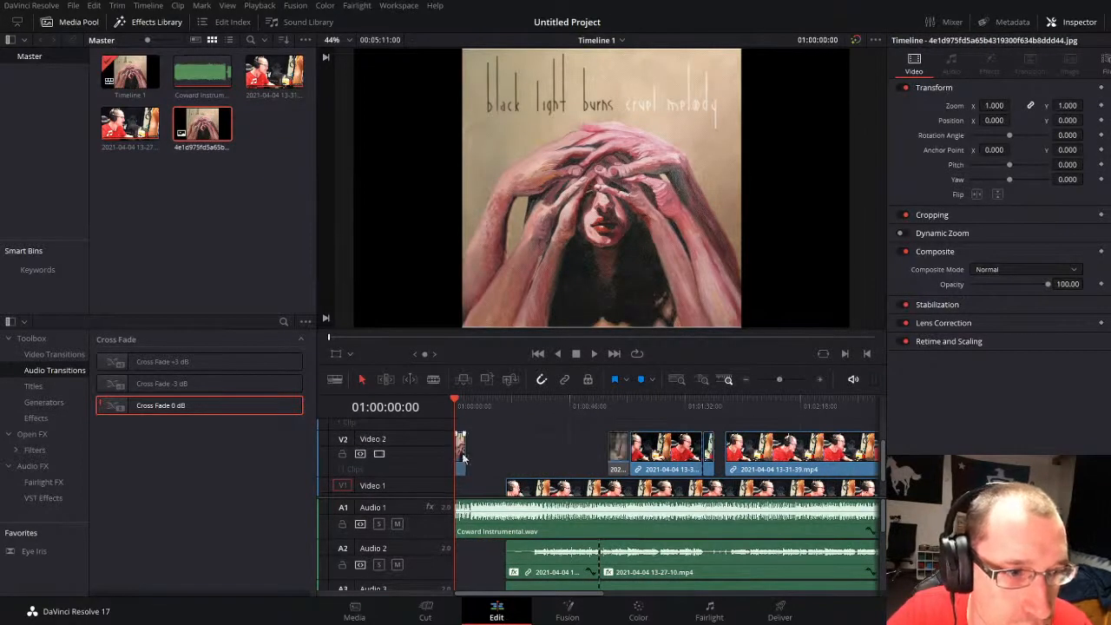
left_click_drag(459, 477, 459, 481)
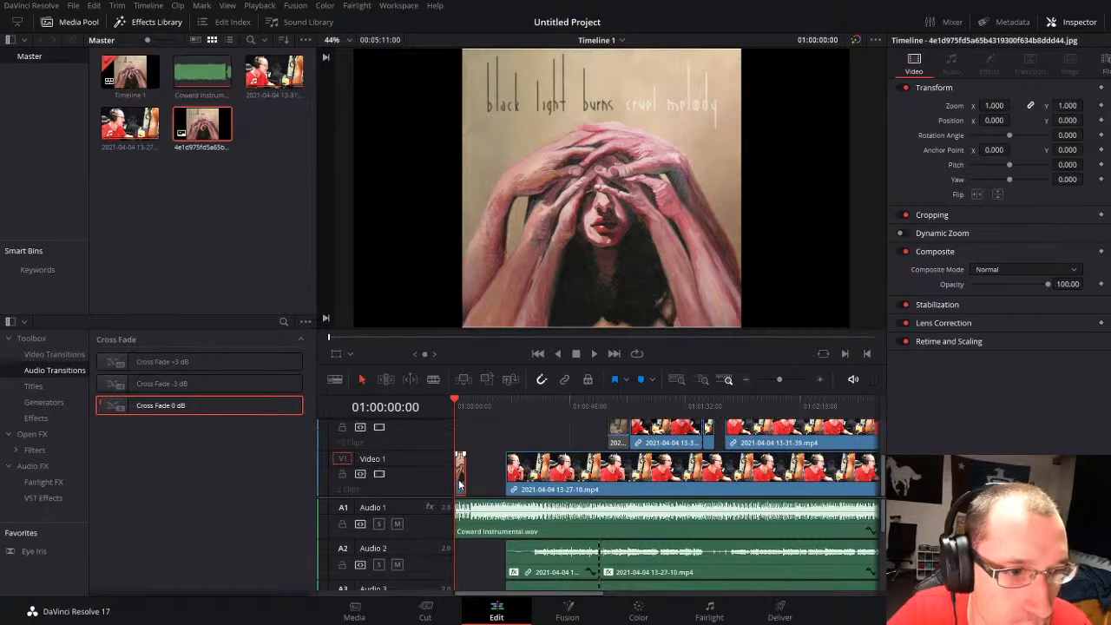
Step: Extend the album cover to the start of the first vocal video and add a fade-in of about 12 seconds
left_click(785, 379)
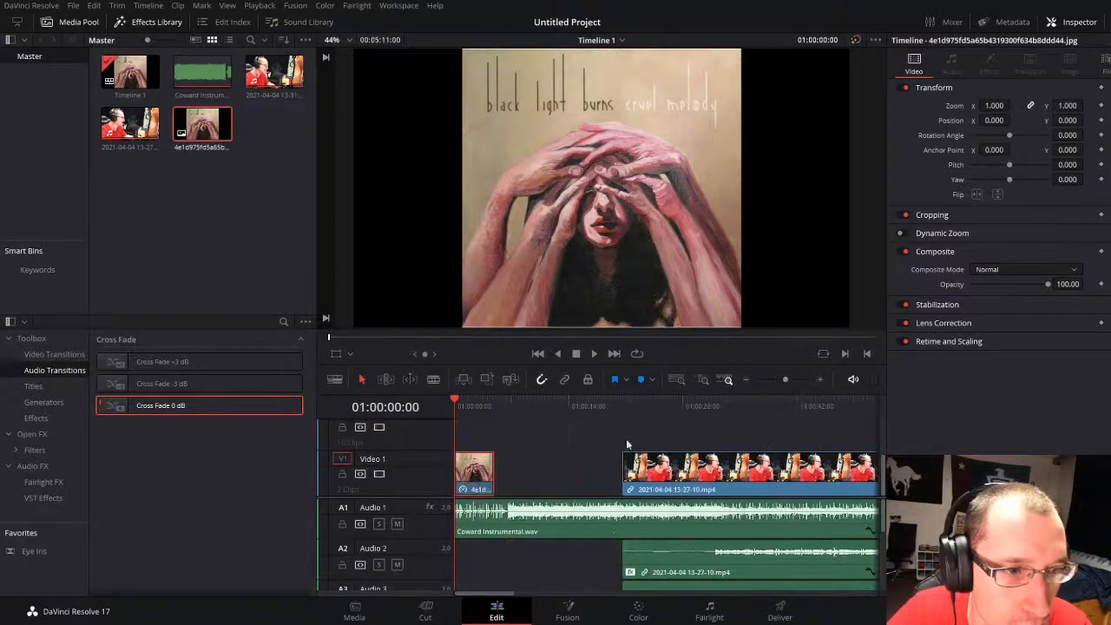
left_click_drag(489, 473, 621, 473)
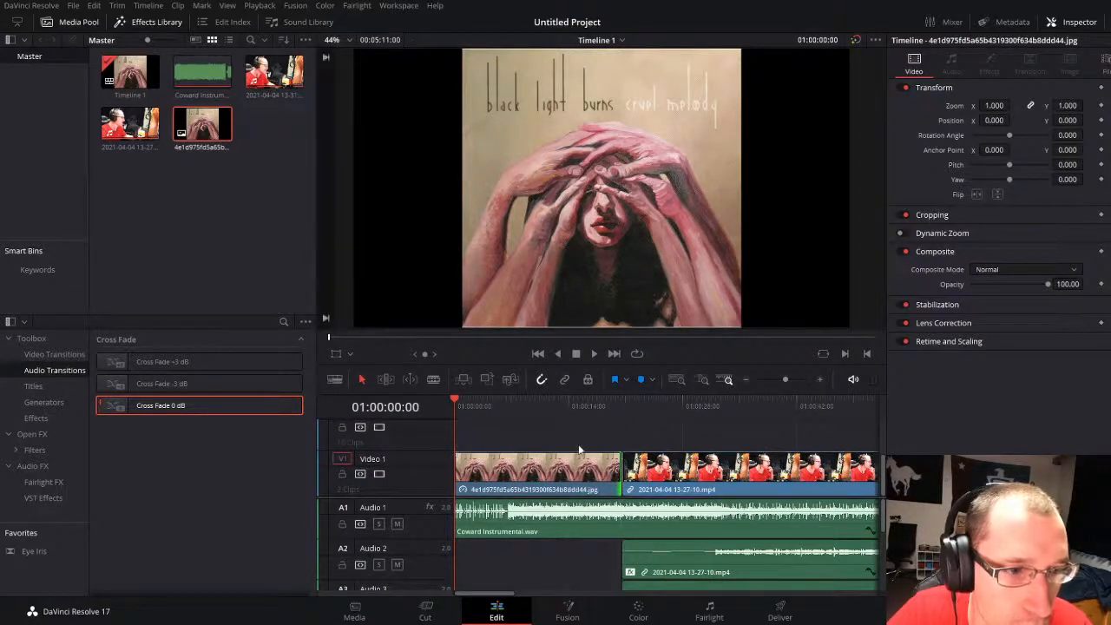
left_click_drag(455, 454, 548, 455)
key("space")
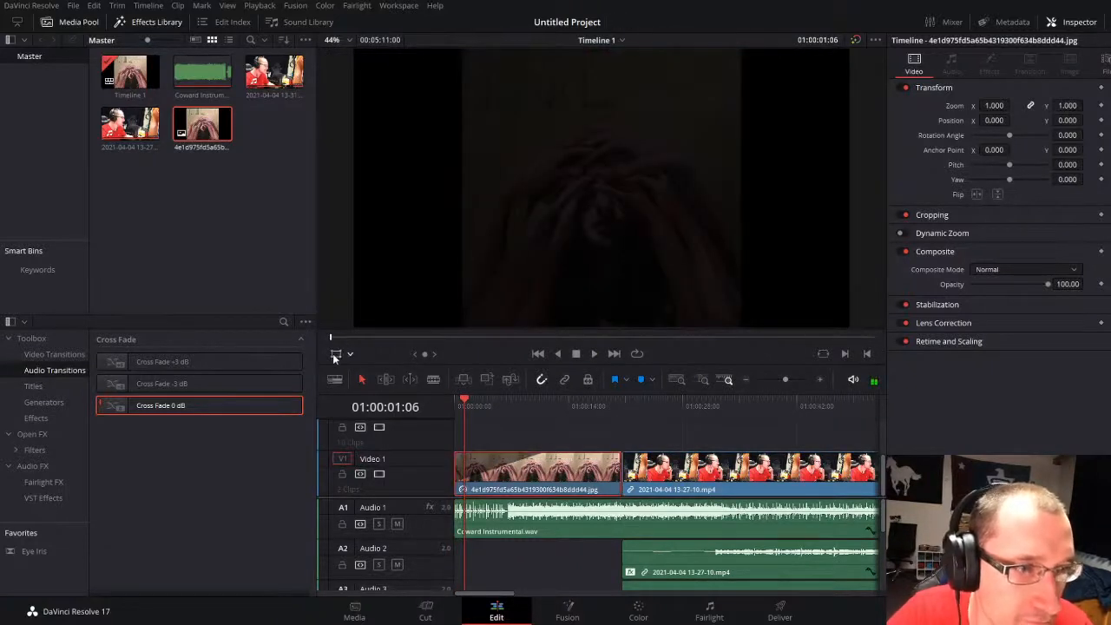
Step: Stretch the album cover to fill the frame, with Zoom X at 1.777 and Zoom Y at 1.005, and preview it
left_click(335, 354)
left_click_drag(461, 192, 350, 208)
key("space")
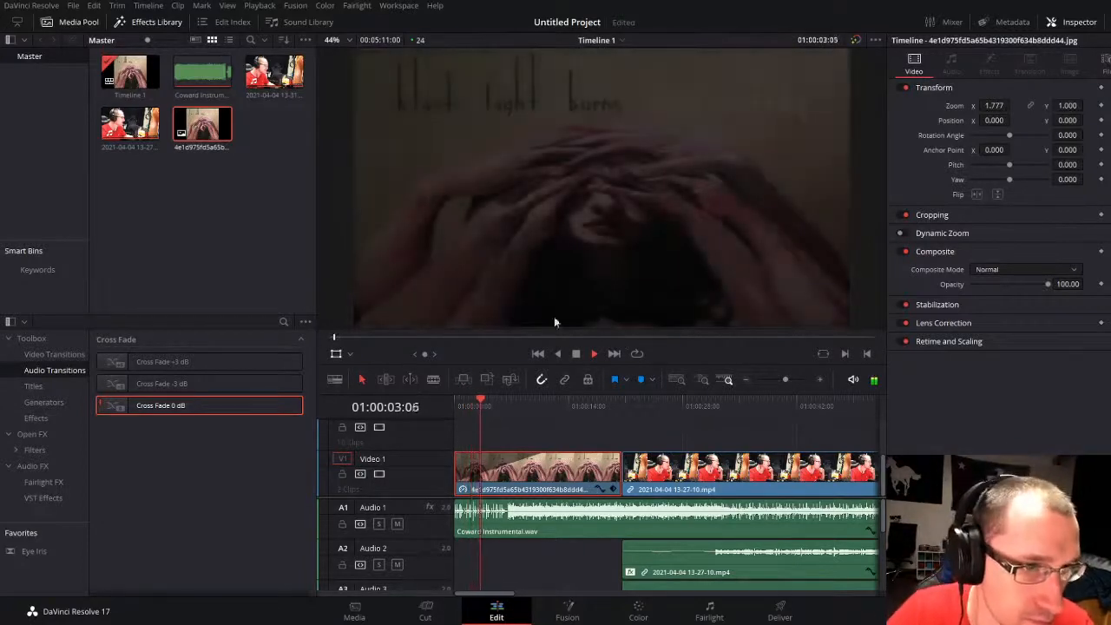
key("space")
scroll(599, 323, "down", 2)
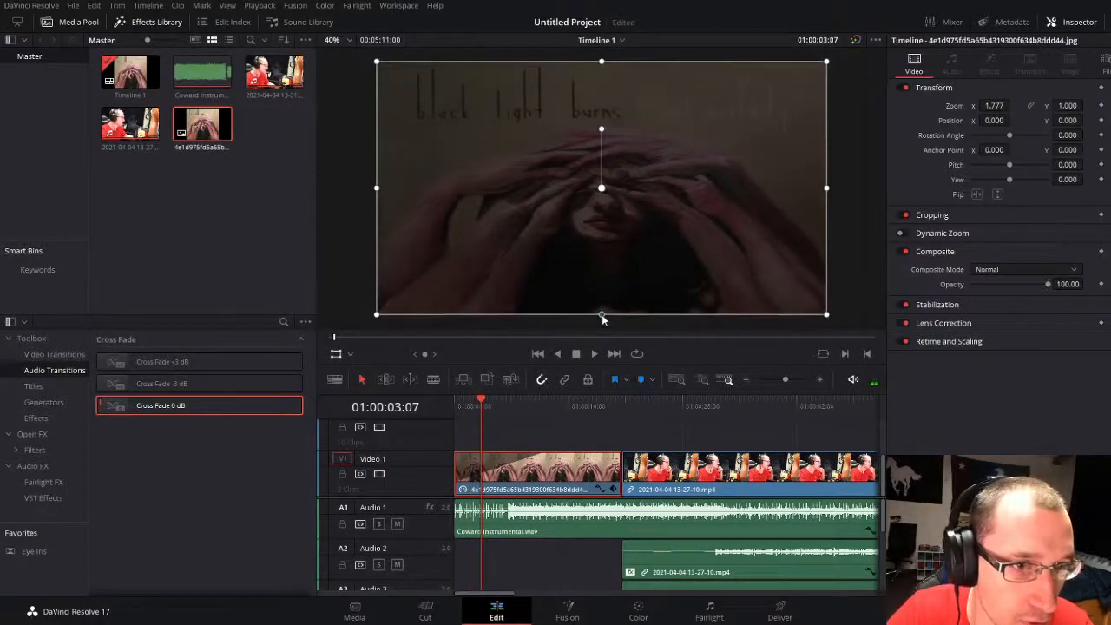
left_click_drag(603, 318, 603, 316)
key("space")
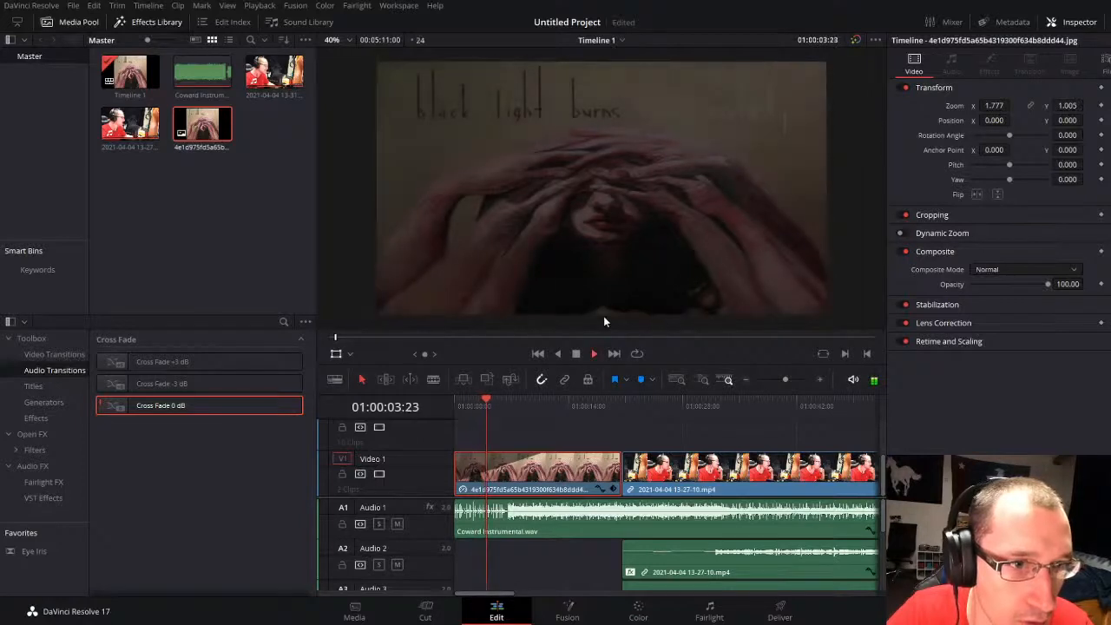
key("space")
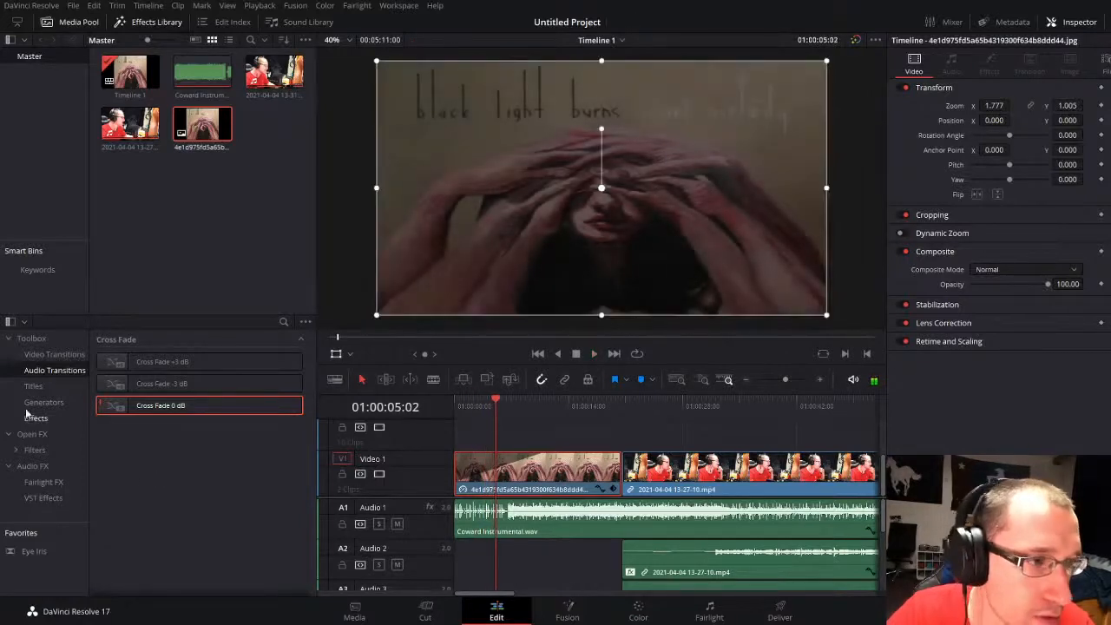
Step: Play on to where the instrumental gets louder and split the album cover clip at 01:00:06:14
left_click(48, 357)
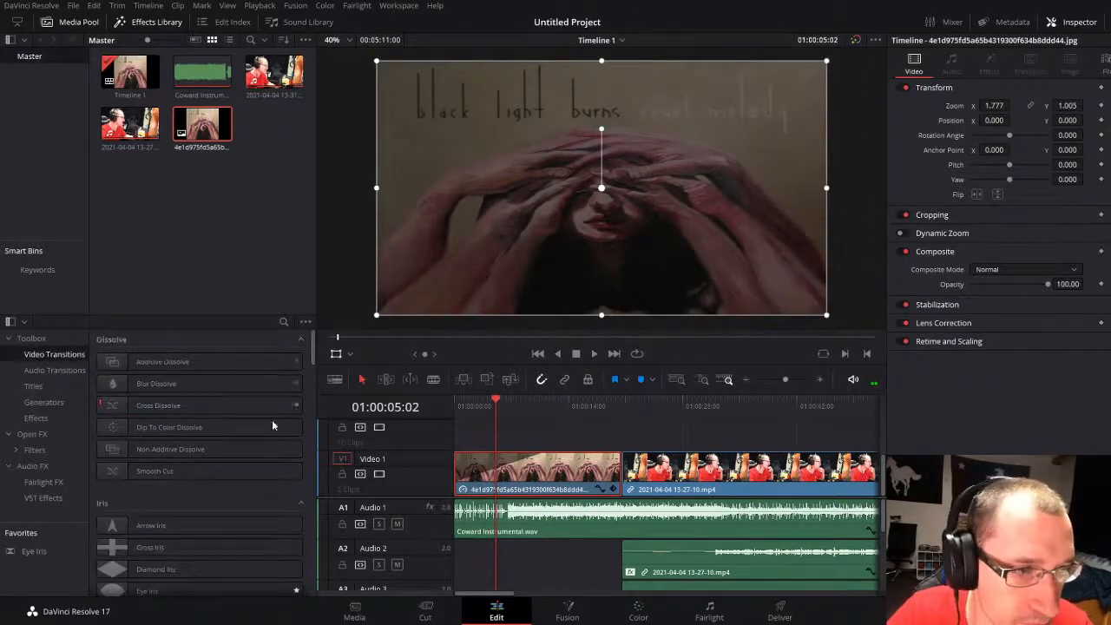
key("space")
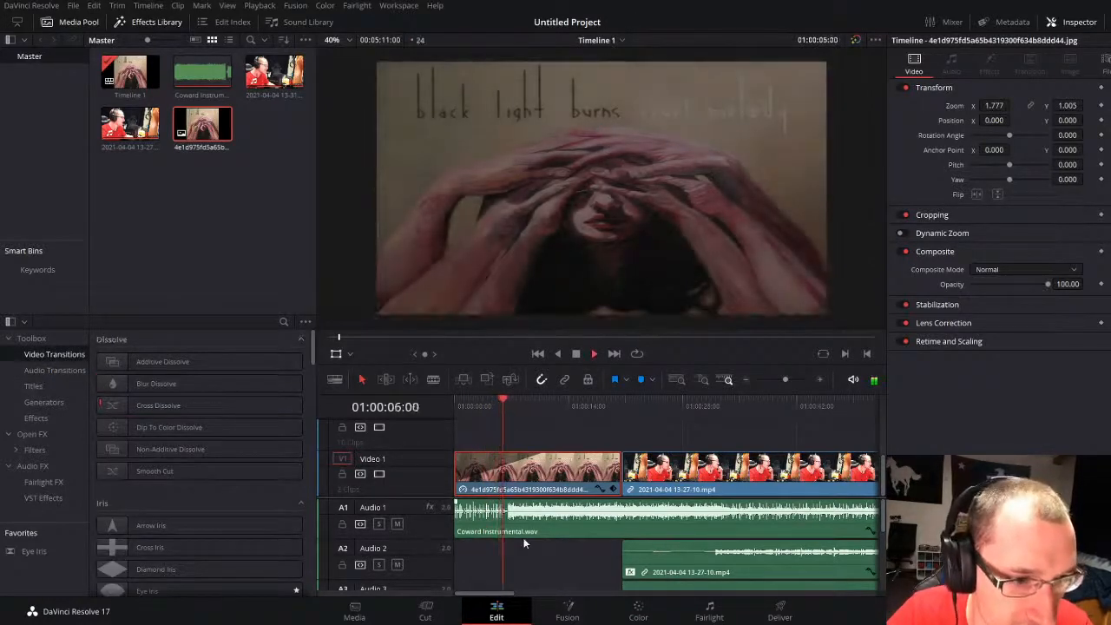
key("space")
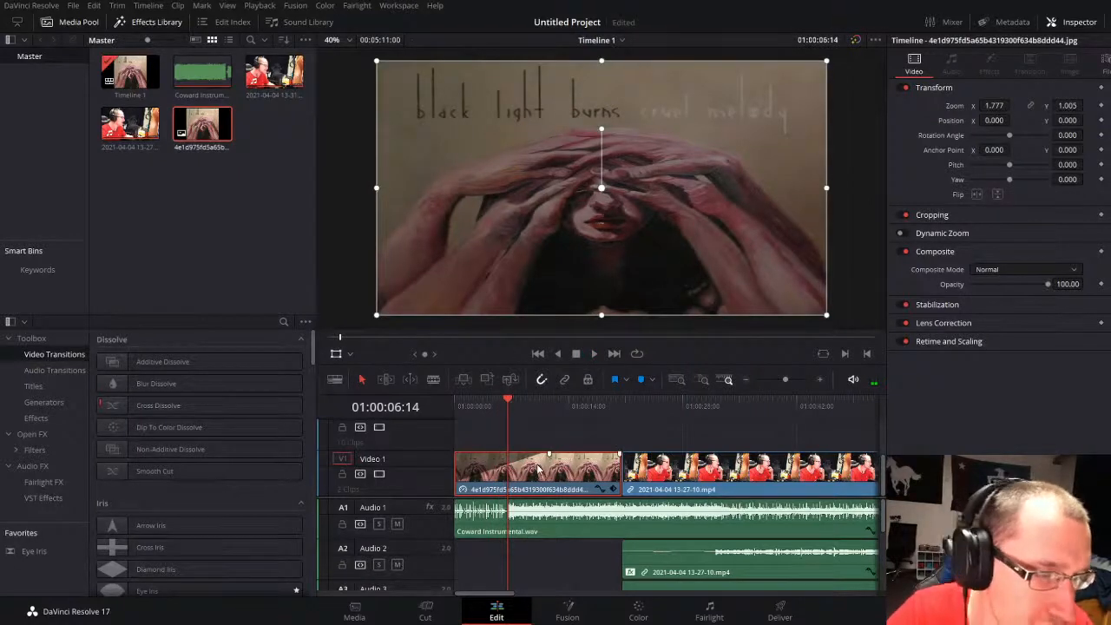
key("ctrl+b")
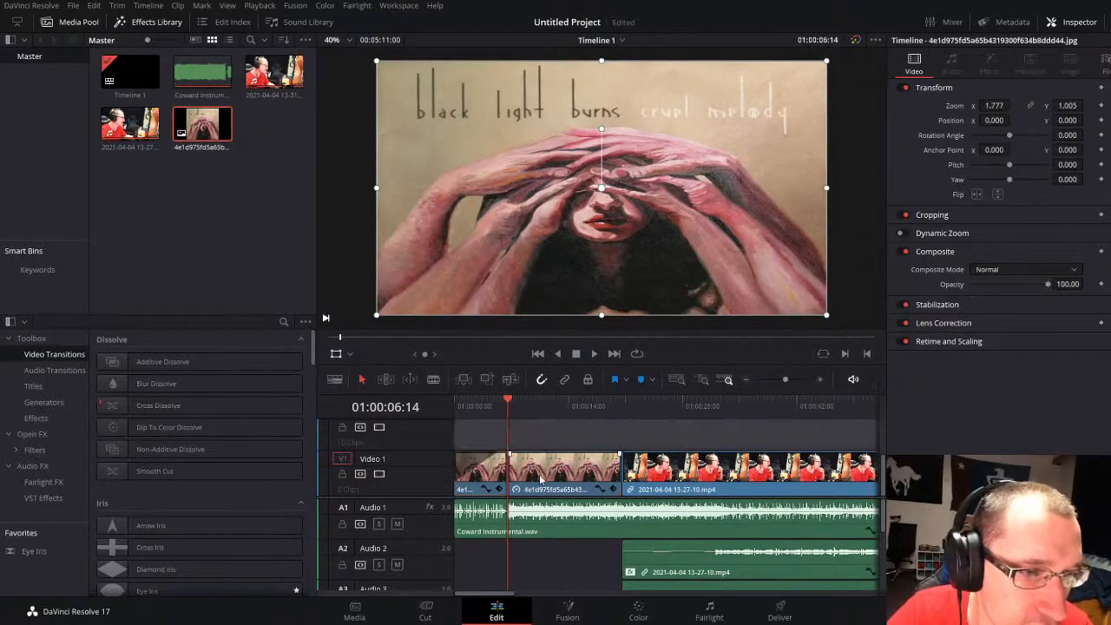
Step: Add a Brightness Flash transition at the cut between the two album cover pieces
left_click(539, 476)
left_click_drag(785, 378, 789, 378)
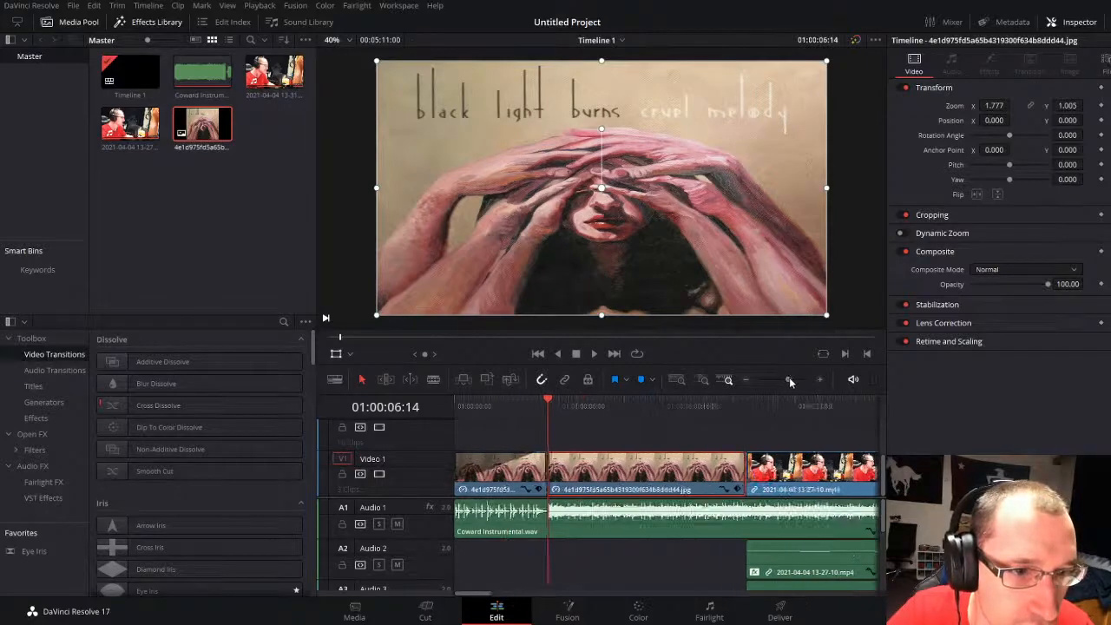
scroll(195, 556, "down", 5)
scroll(195, 555, "down", 15)
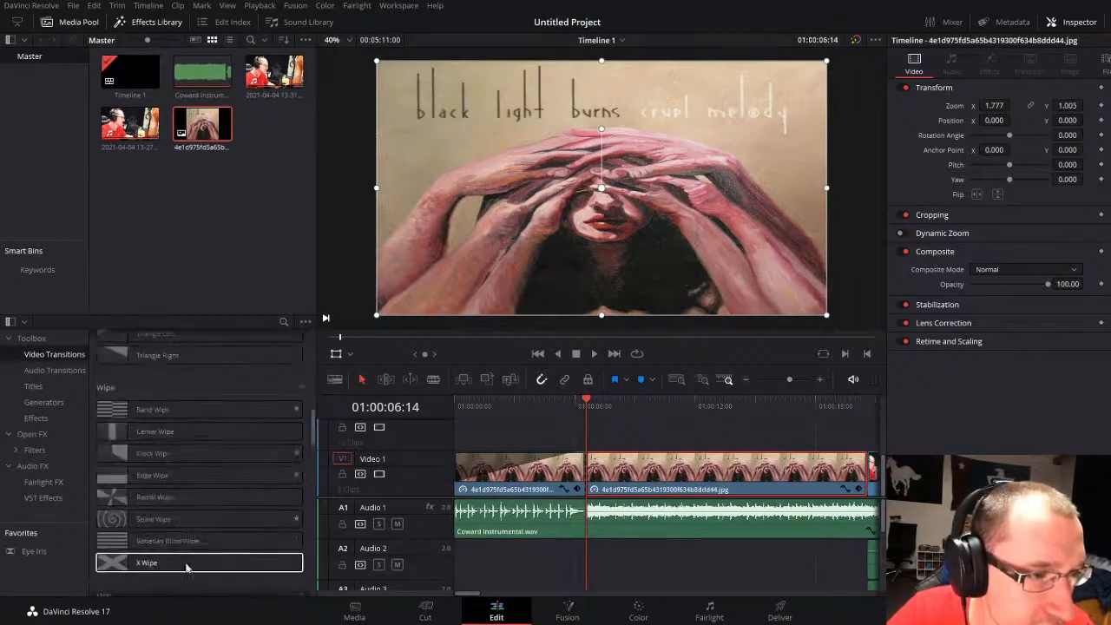
left_click_drag(168, 506, 584, 470)
left_click(550, 480)
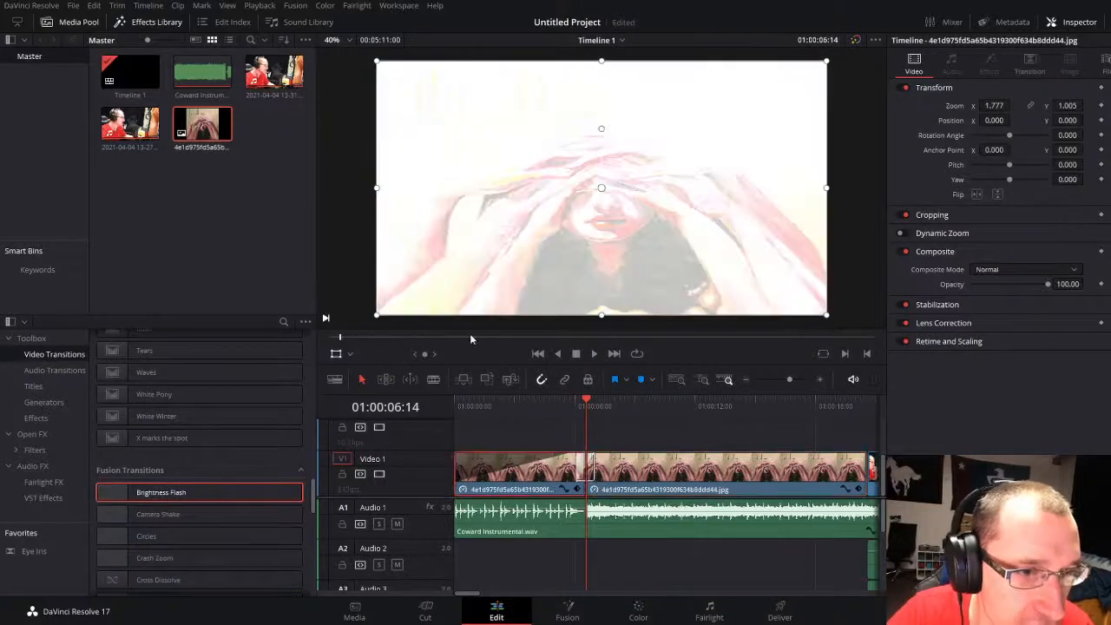
Step: Apply Color Compressor to the first album cover piece, set Compress Hue and Compress Saturation to 1.000, and play from the start
left_click(35, 449)
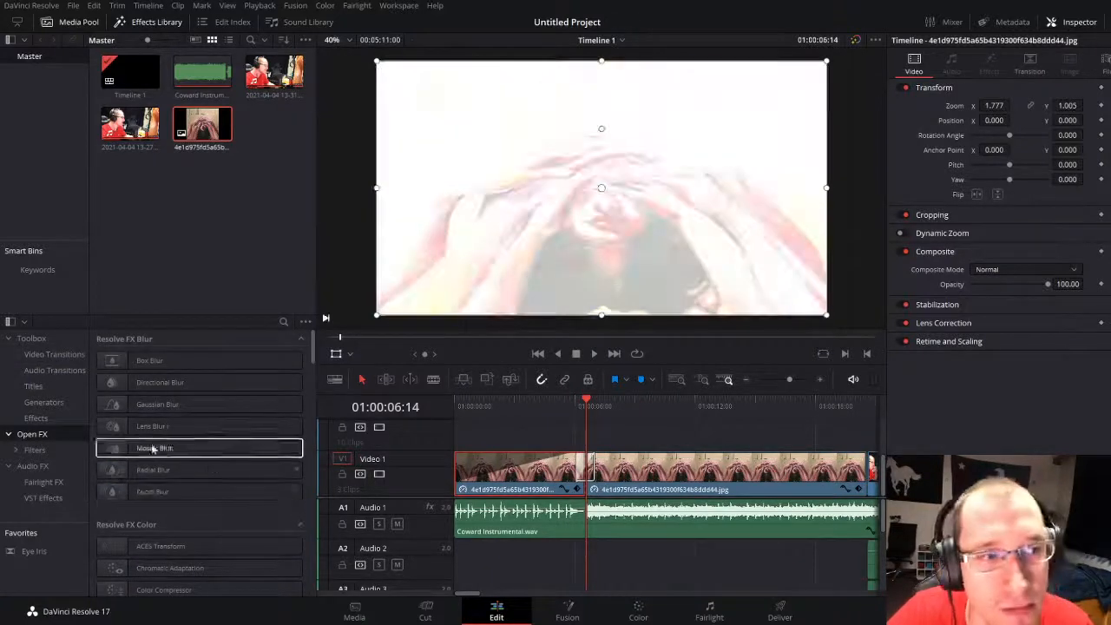
scroll(173, 499, "down", 4)
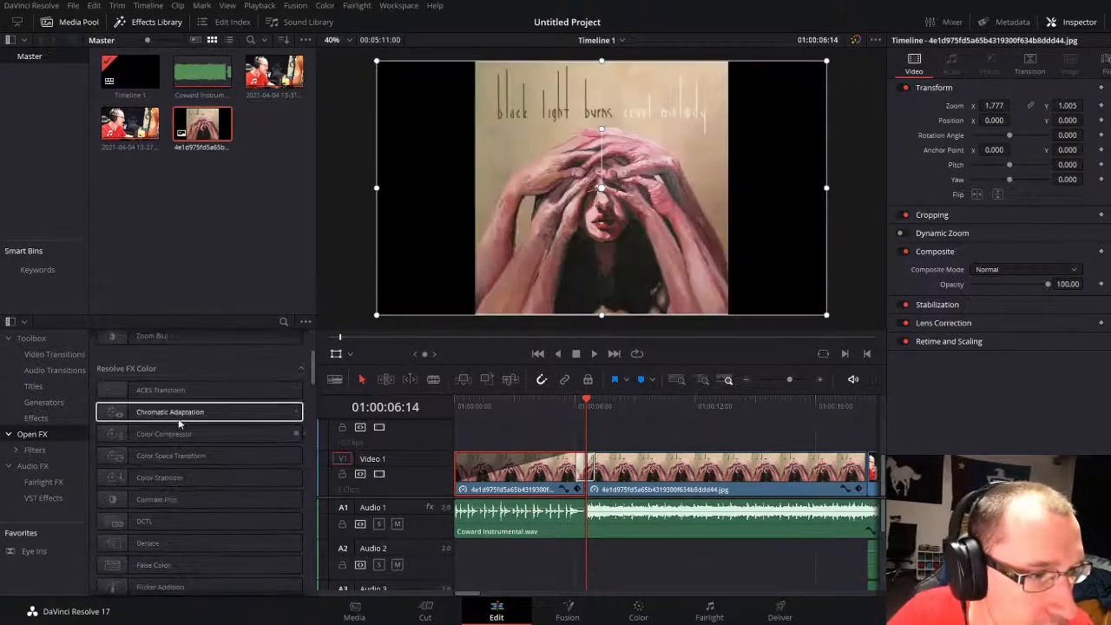
left_click_drag(163, 445, 449, 459)
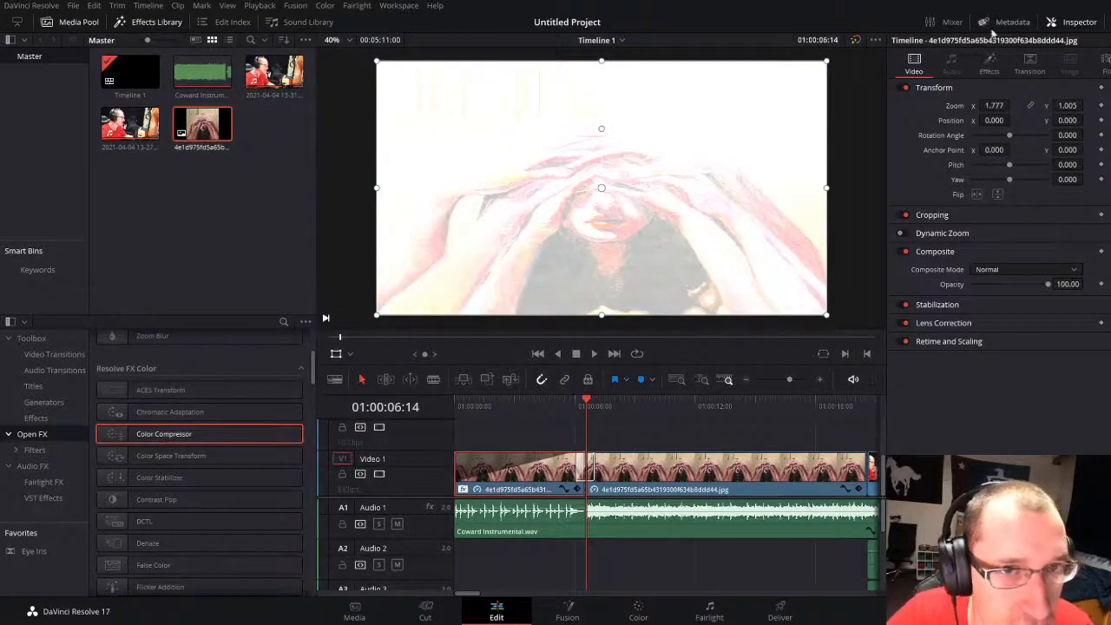
left_click(991, 65)
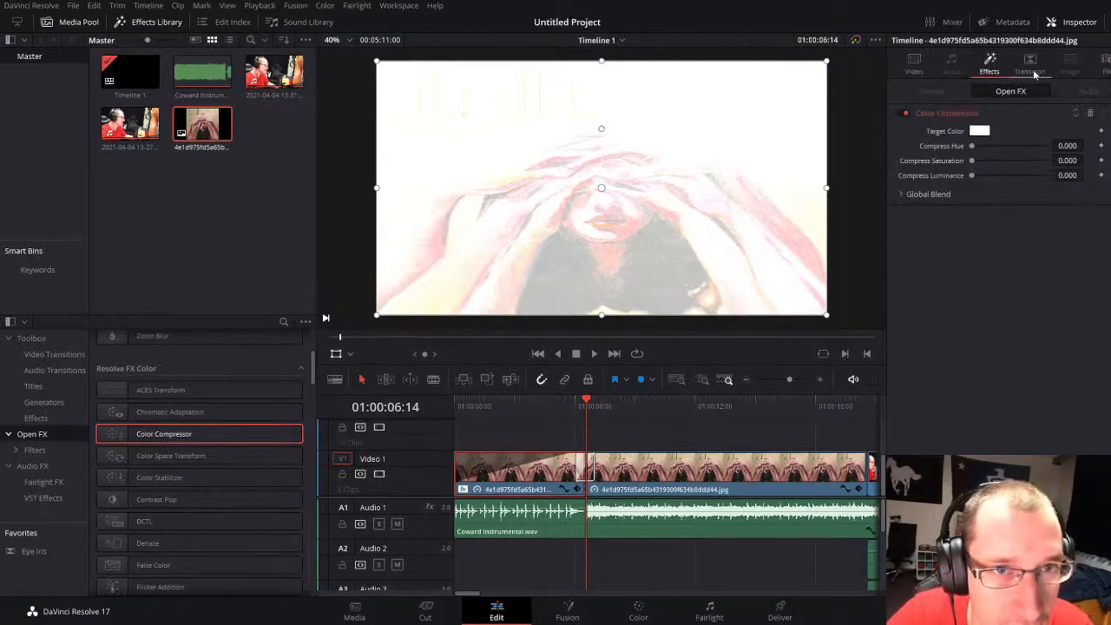
left_click(1034, 75)
left_click(990, 69)
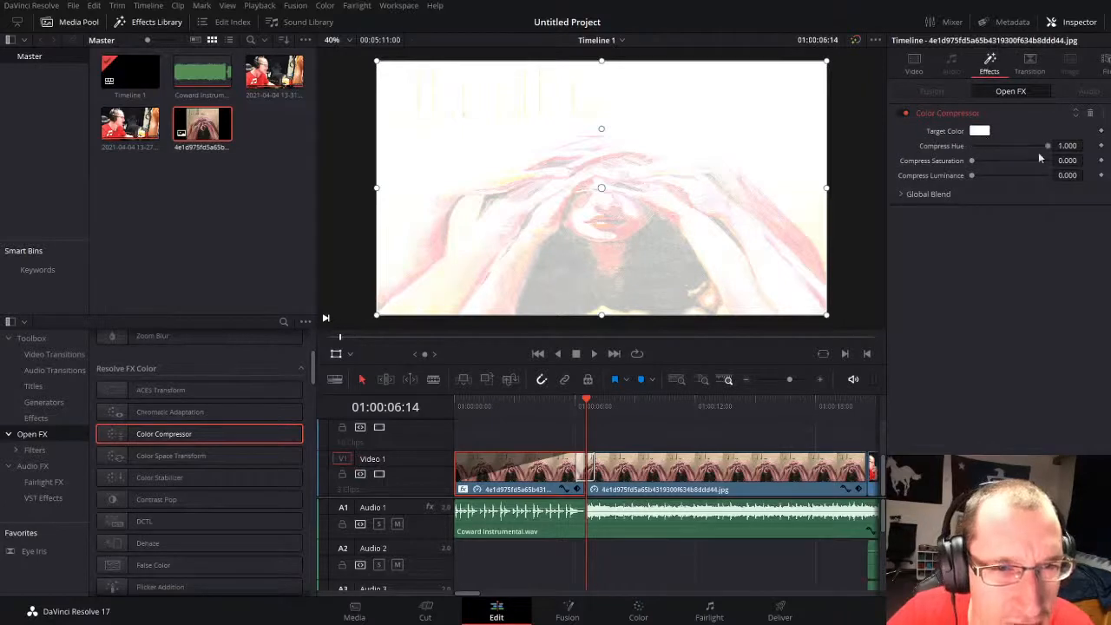
key("Home")
key("space")
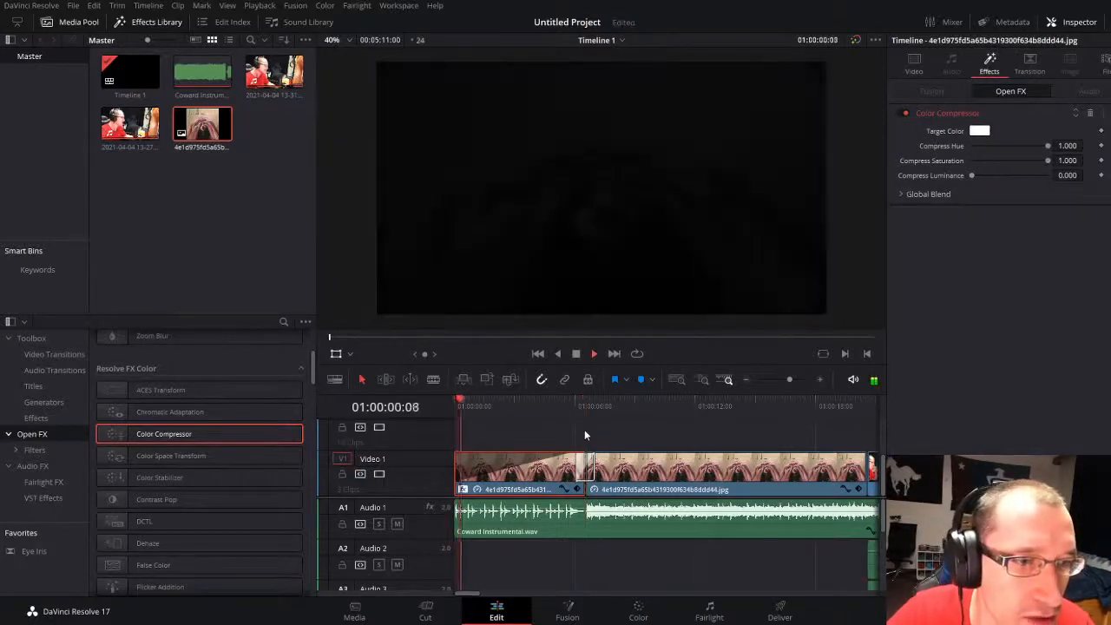
Step: Extend the second album cover piece over the opening of the first vocal video to about 01:00:31 and play across the video's former start
left_click(584, 429)
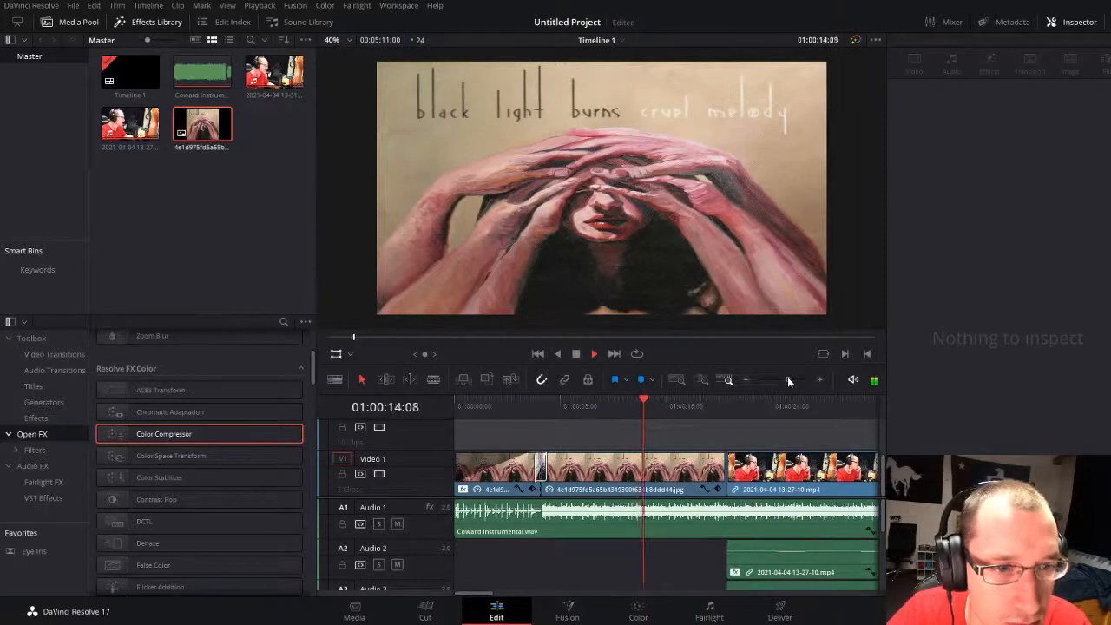
left_click_drag(787, 380, 785, 379)
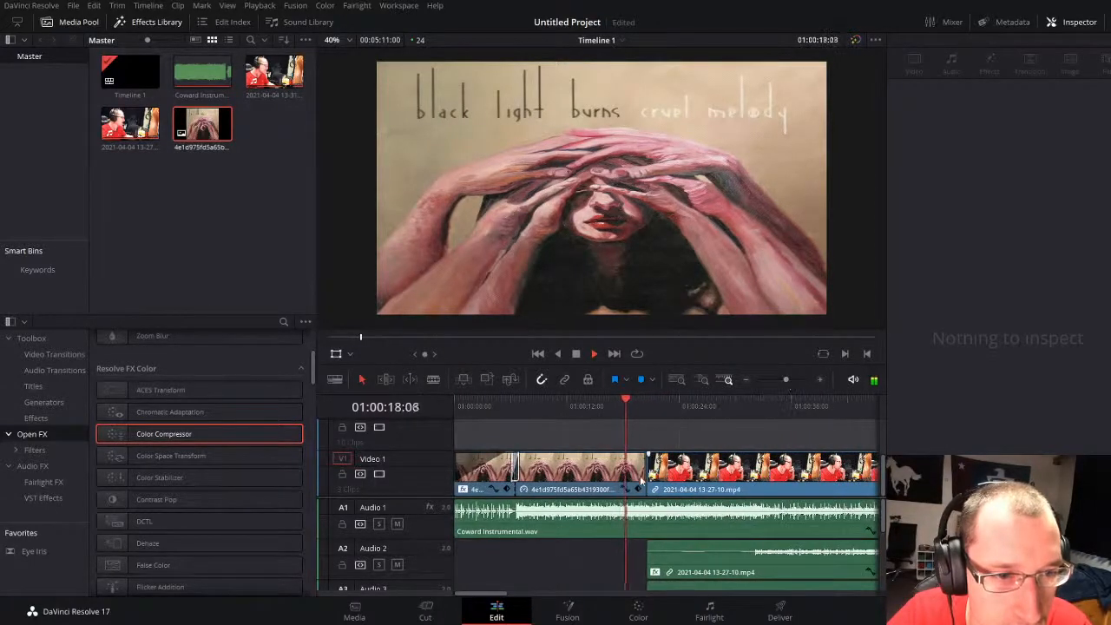
left_click_drag(644, 474, 748, 475)
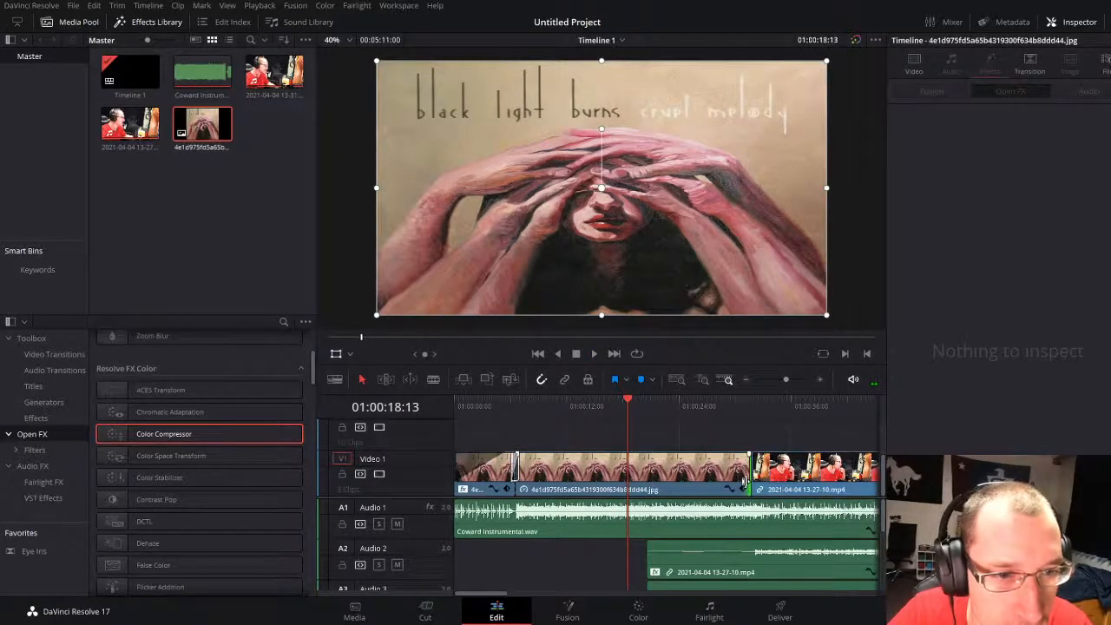
key("space")
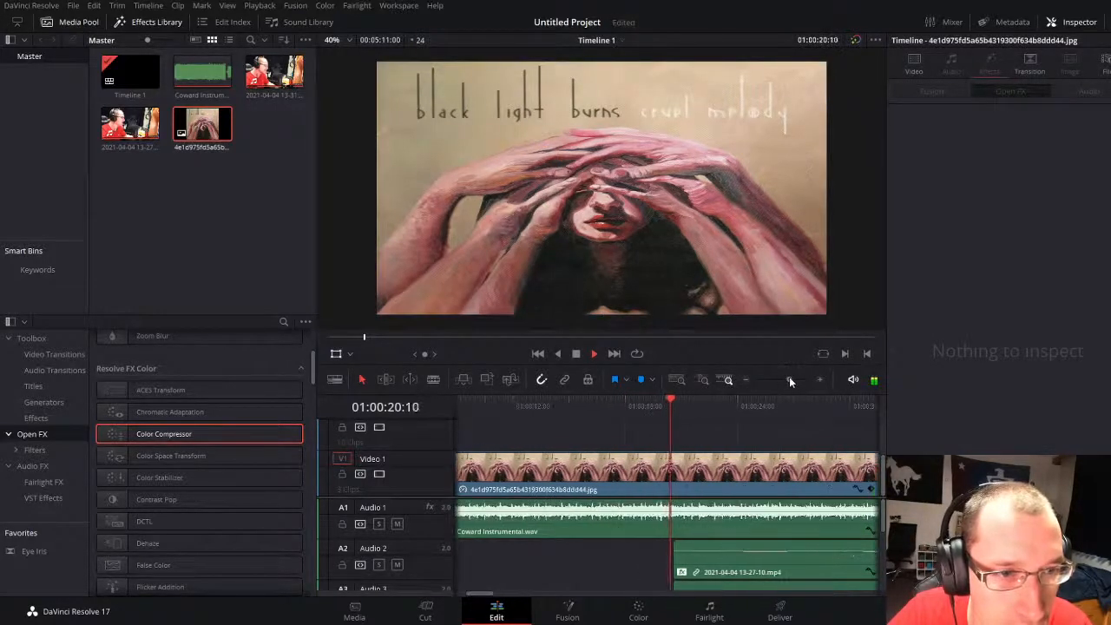
key("space")
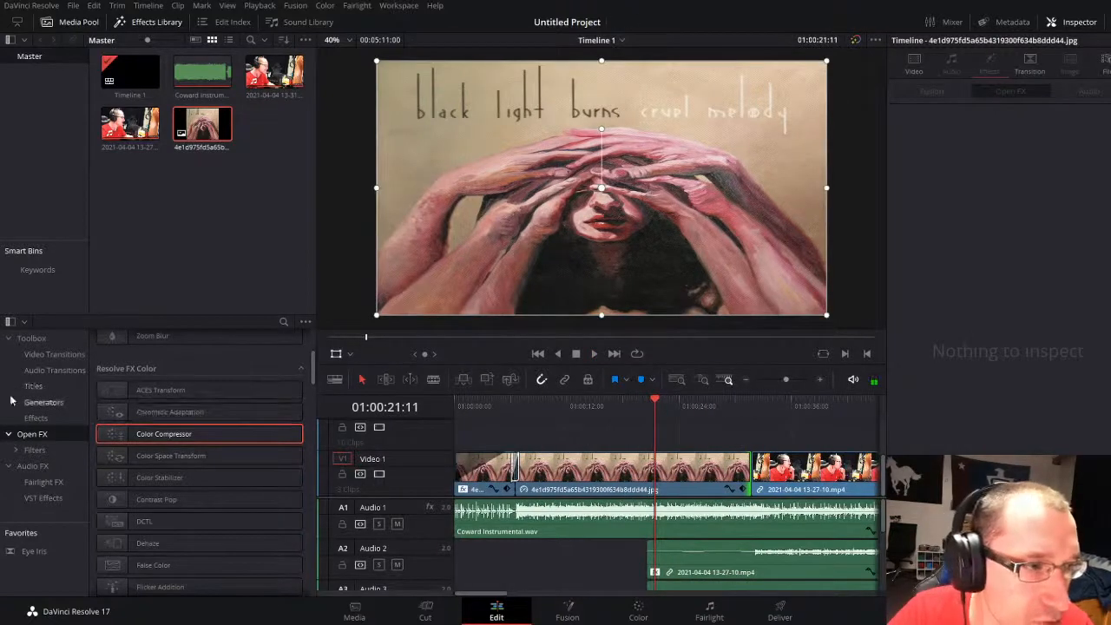
Step: Play the opening on to 01:00:08:13 and place a Title Dramatic Mood there above the album cover
left_click(491, 403)
key("space")
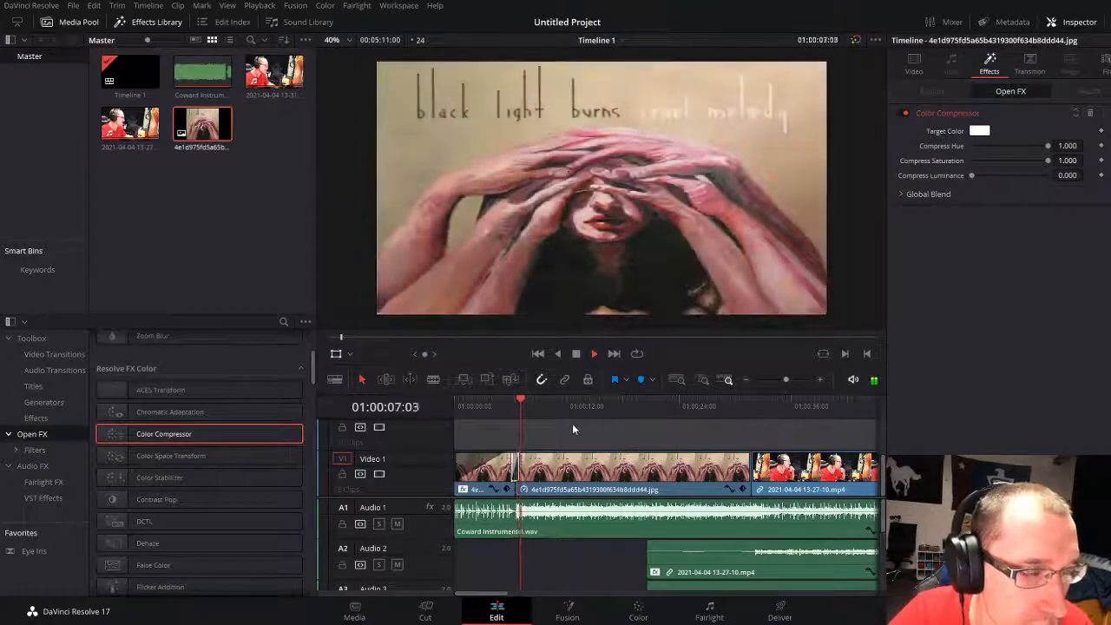
key("space")
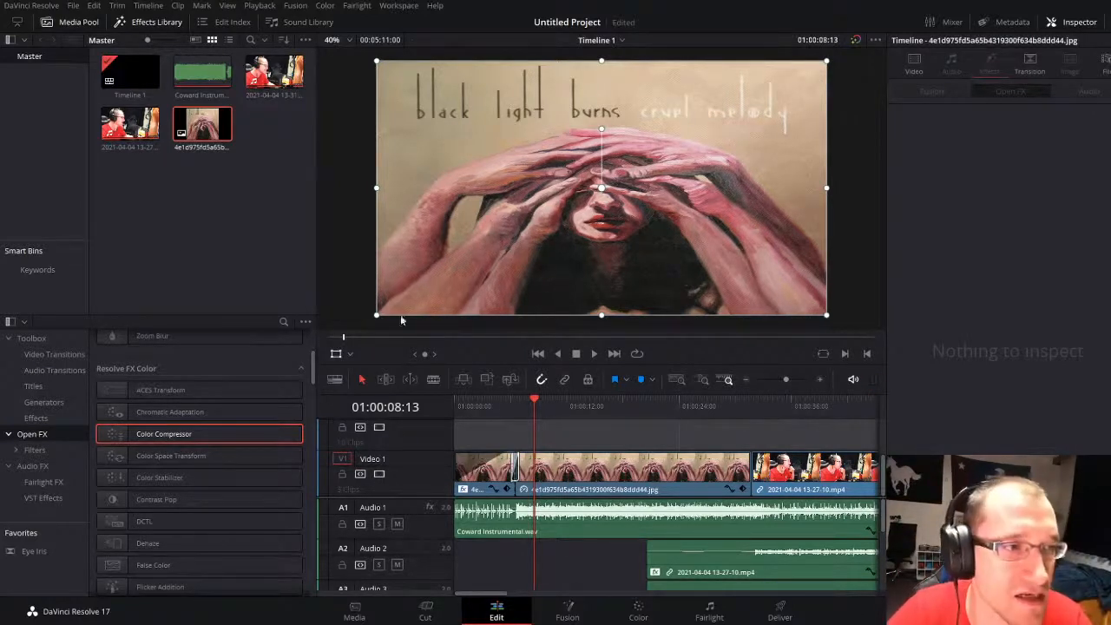
left_click(37, 391)
scroll(199, 425, "down", 10)
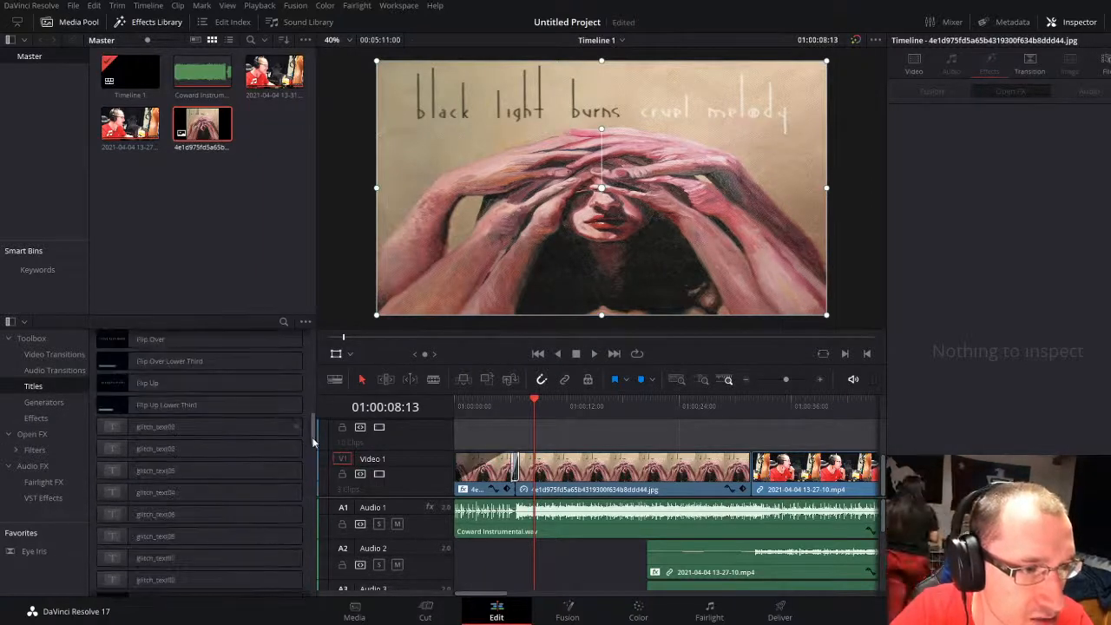
left_click_drag(315, 442, 305, 334)
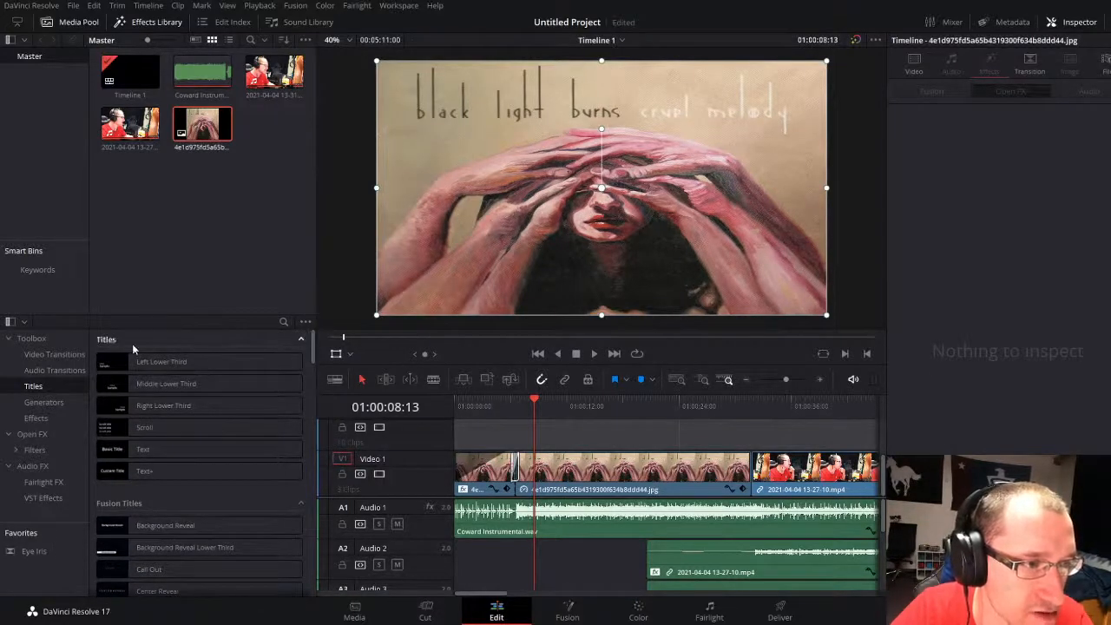
left_click(283, 322)
type("dram")
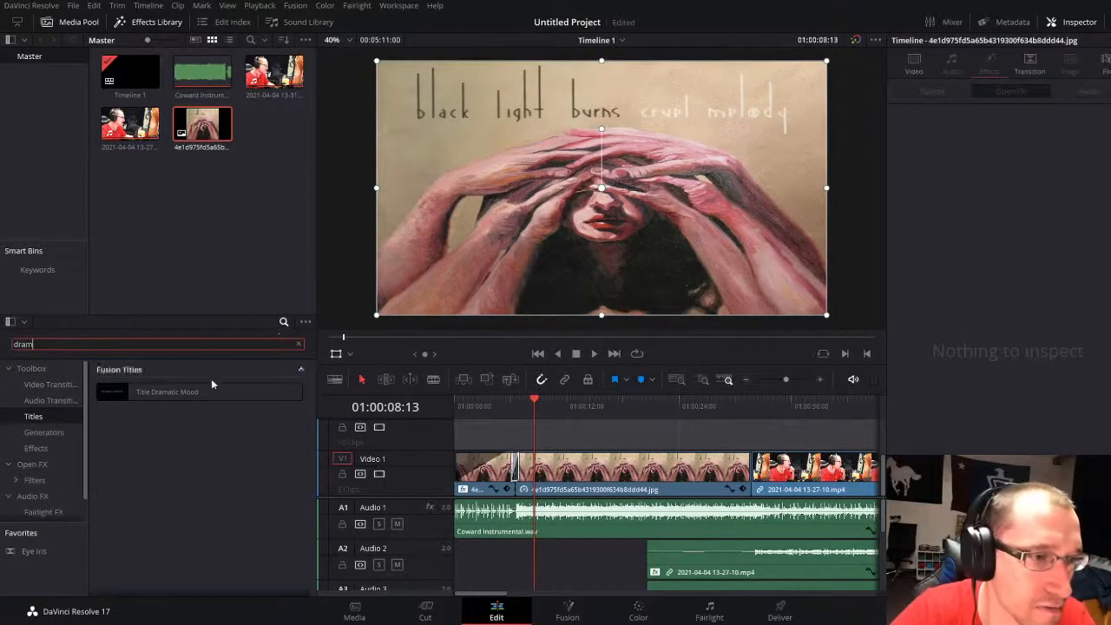
left_click_drag(195, 393, 540, 455)
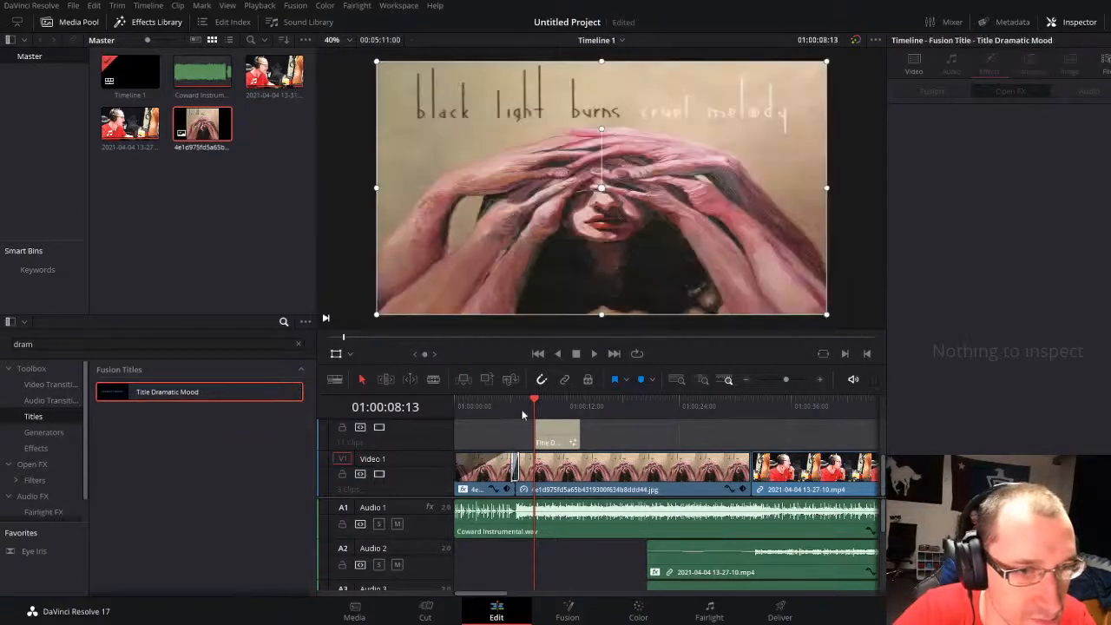
Step: Play across the flash and move the title so it starts with the music at 01:00:13:04
left_click(512, 411)
key("space")
left_click(505, 410)
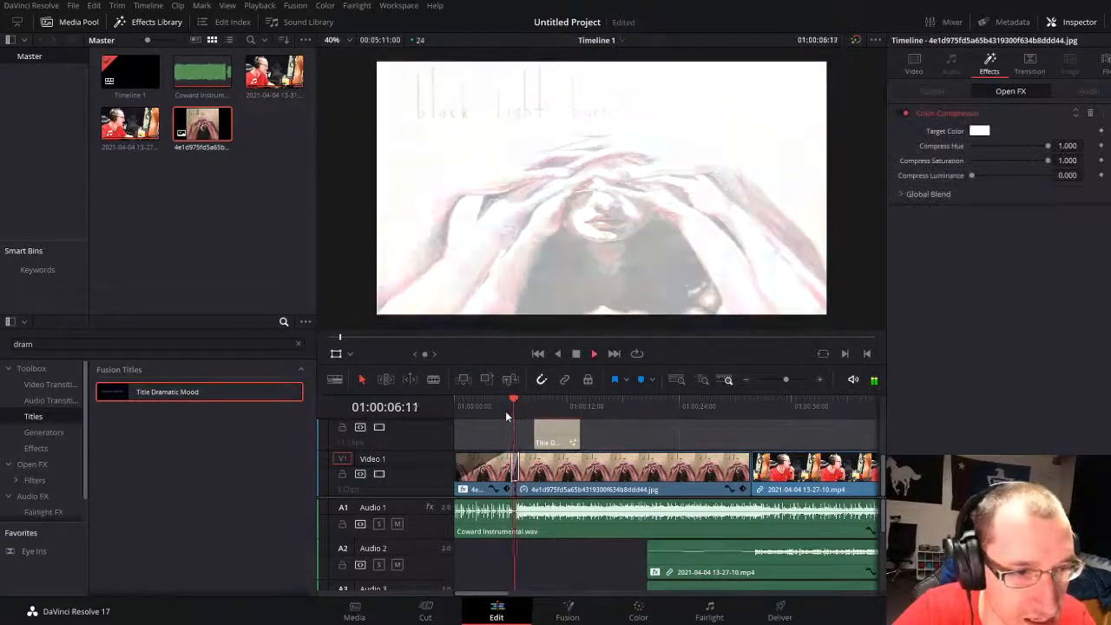
left_click_drag(556, 429, 601, 429)
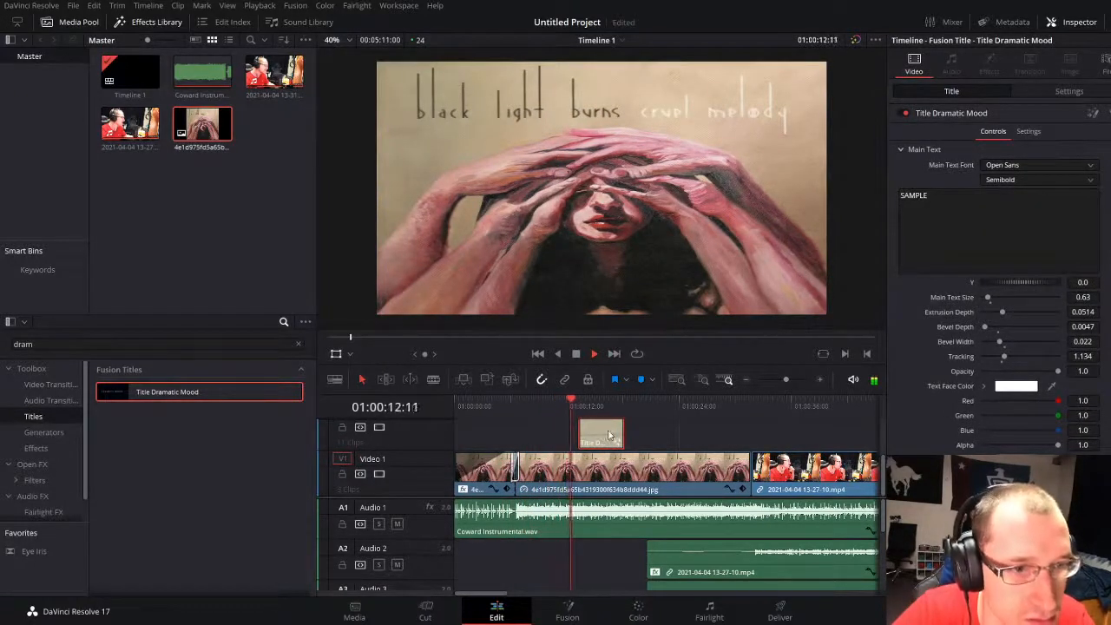
key("space")
left_click_drag(787, 382, 796, 382)
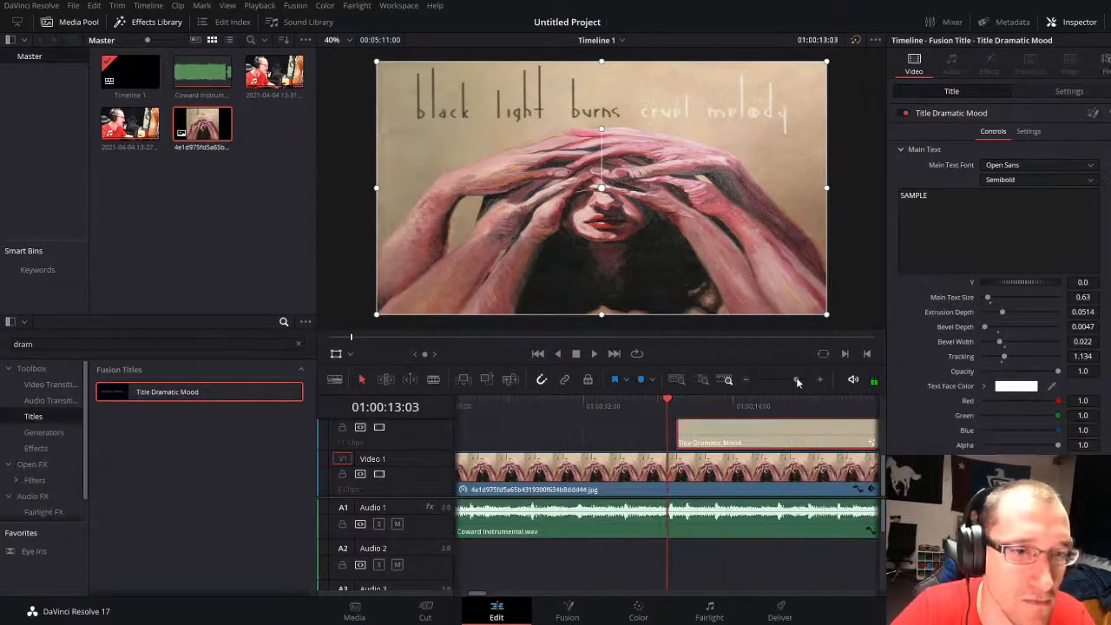
key("Down")
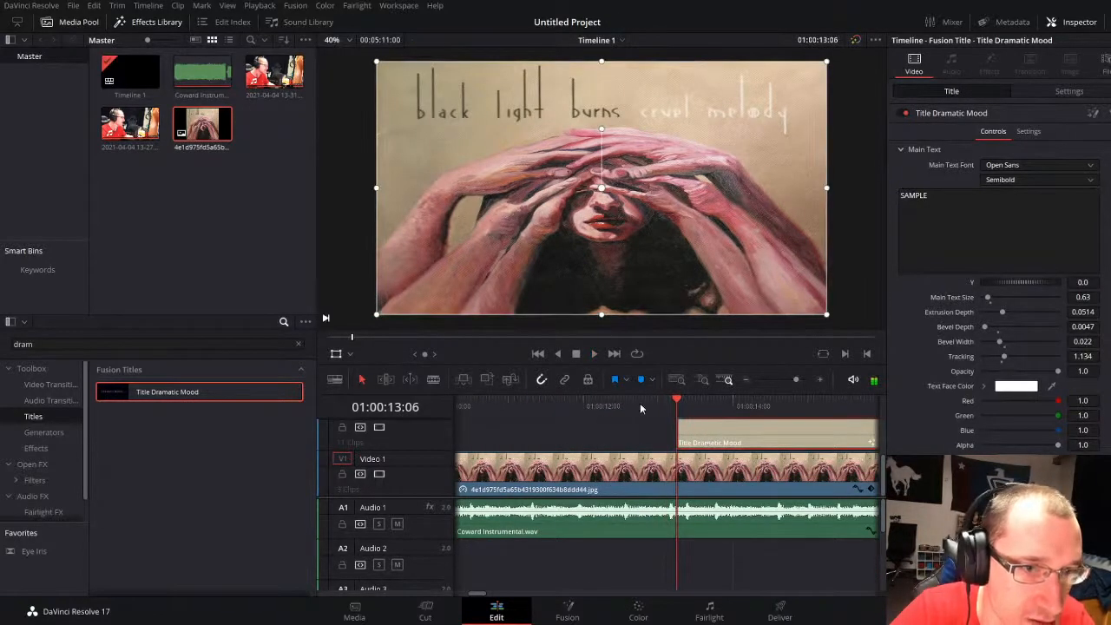
left_click_drag(640, 403, 670, 403)
left_click_drag(714, 443, 707, 441)
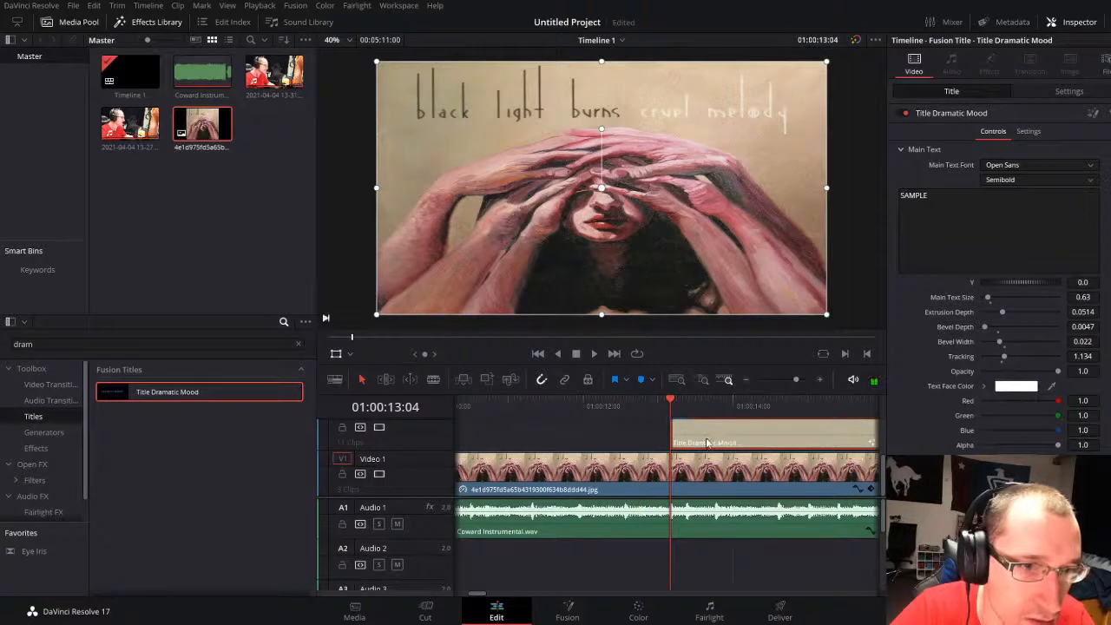
Step: Play into the title and set its main text to "Black Light Burns - Coward" with "Vocal Cover" on a second line
key("space")
key("space")
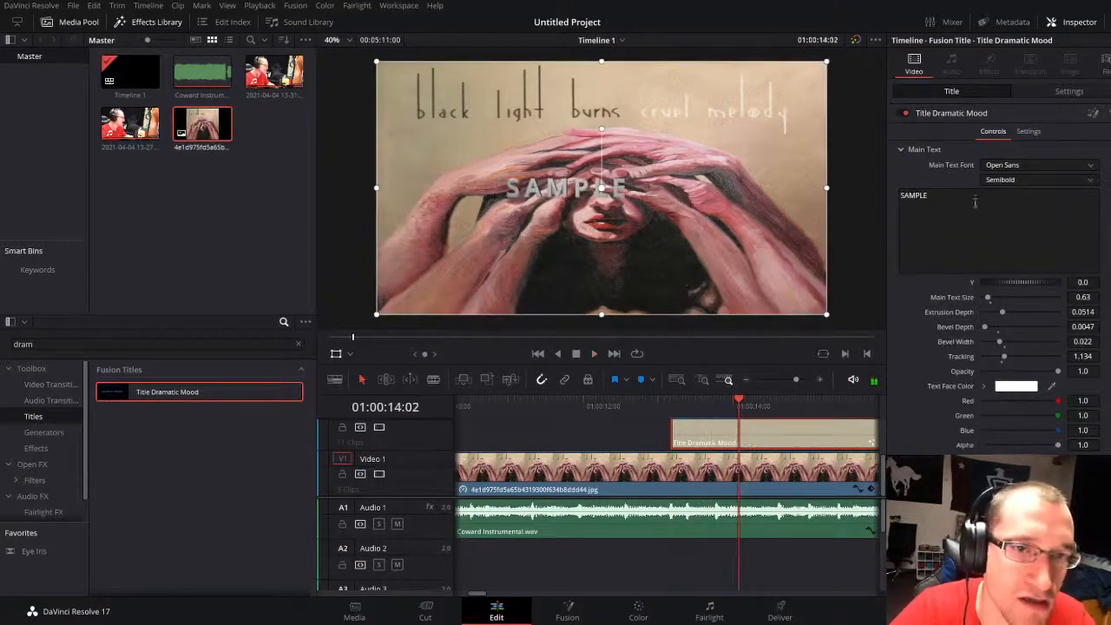
left_click_drag(975, 202, 683, 142)
type("Ba")
key("BackSpace")
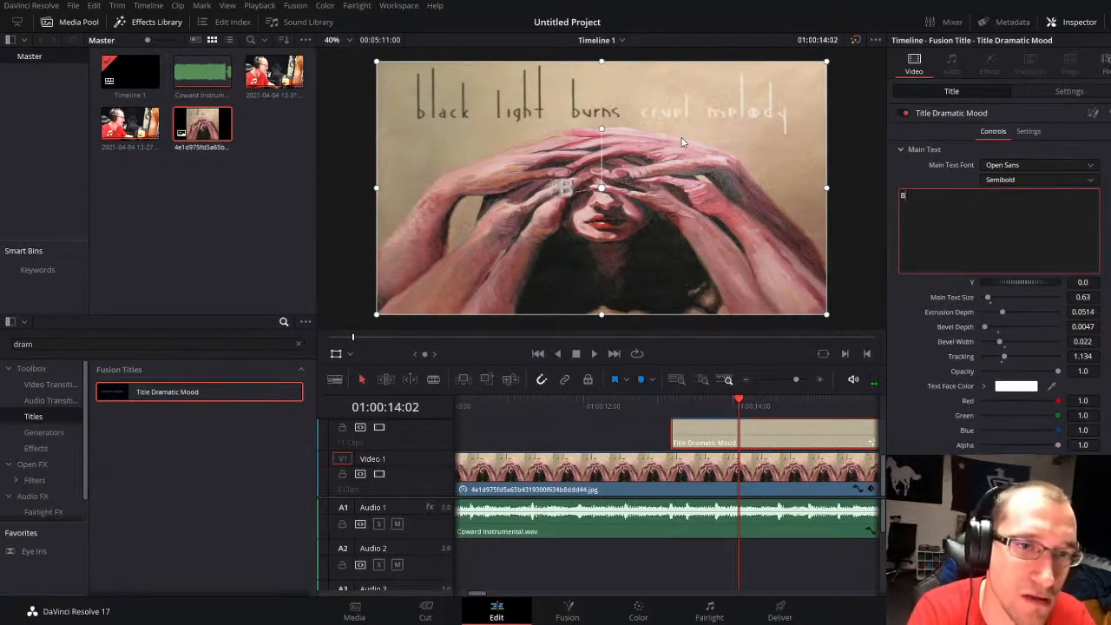
type("lack Light Burn")
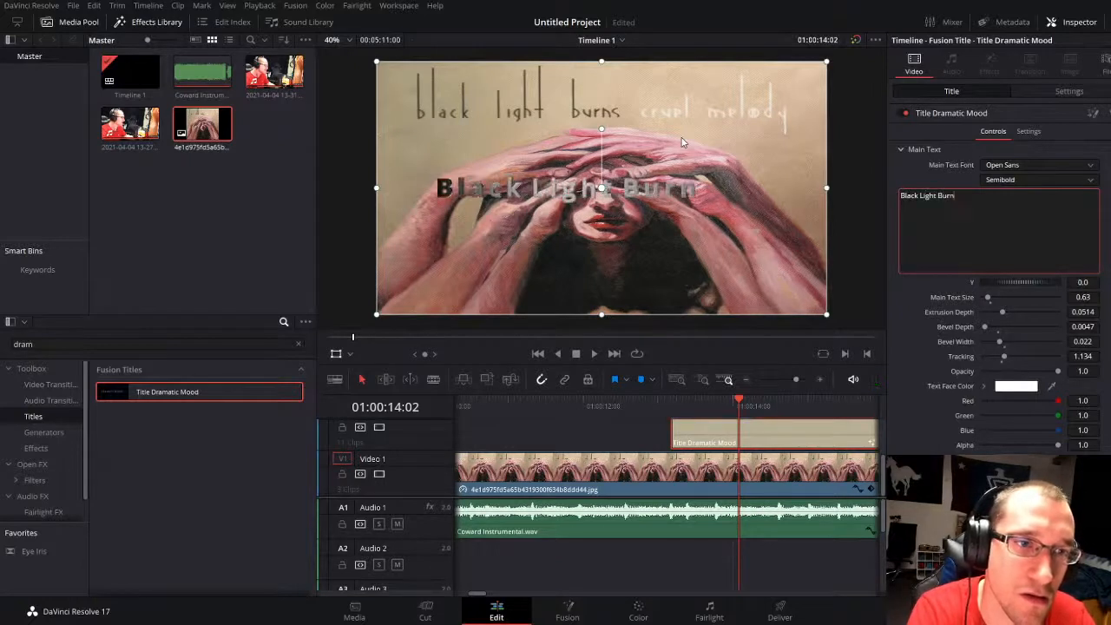
type("s - Cow")
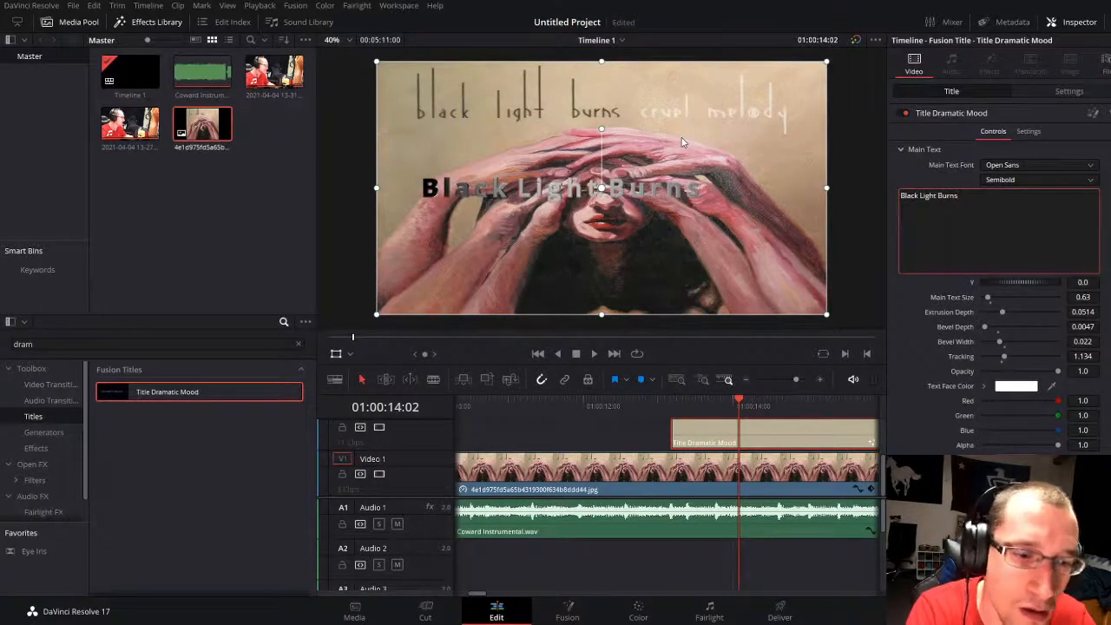
type("ard")
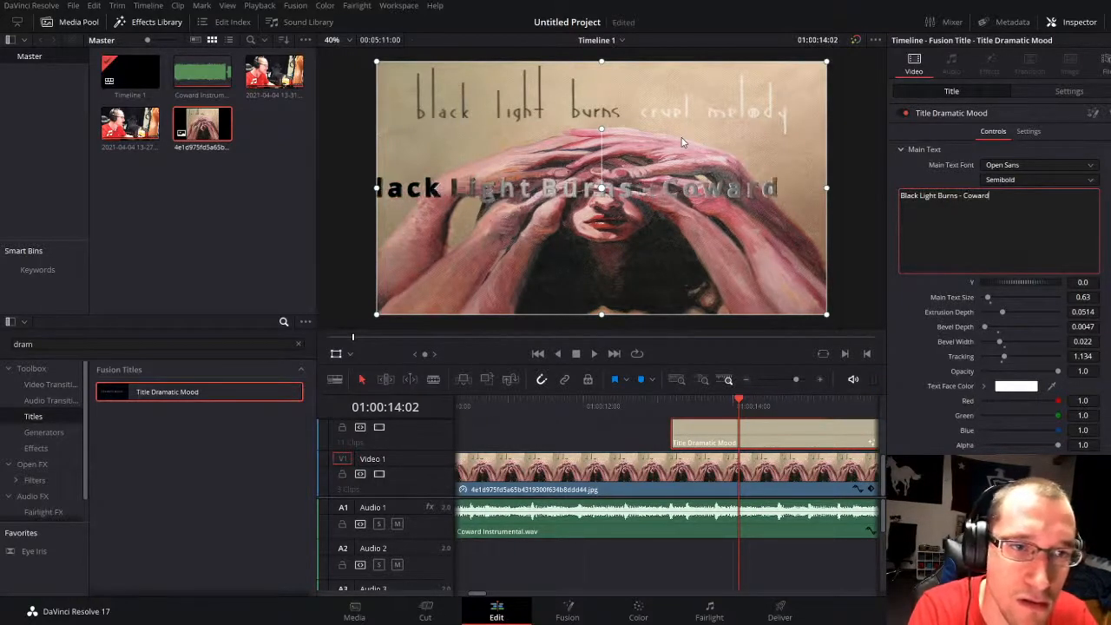
key("Return")
type("Vocal Cover")
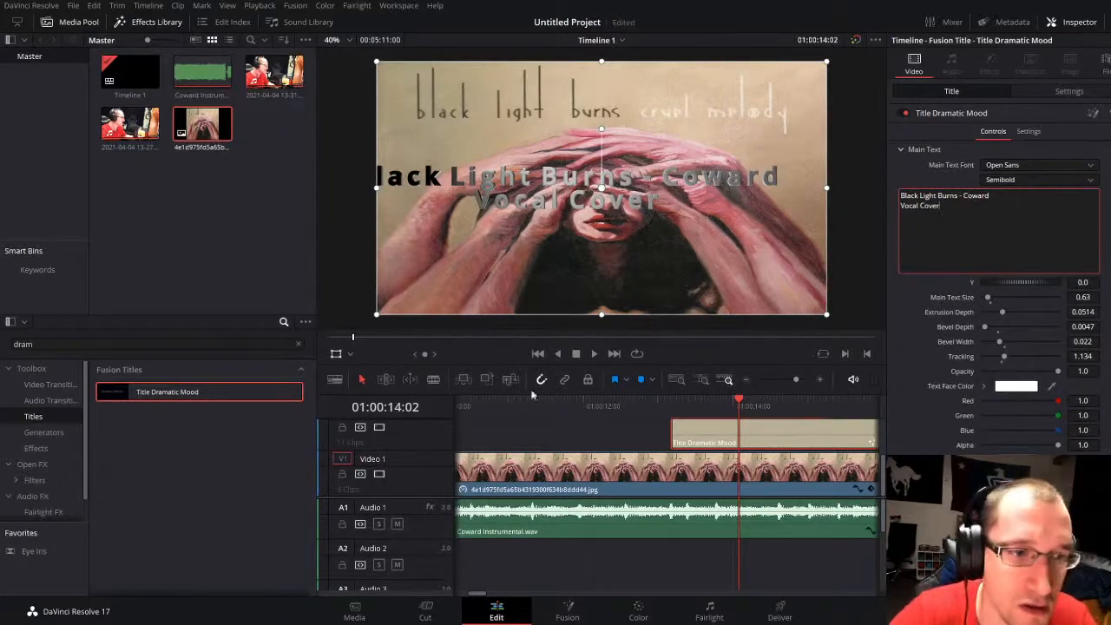
left_click(615, 444)
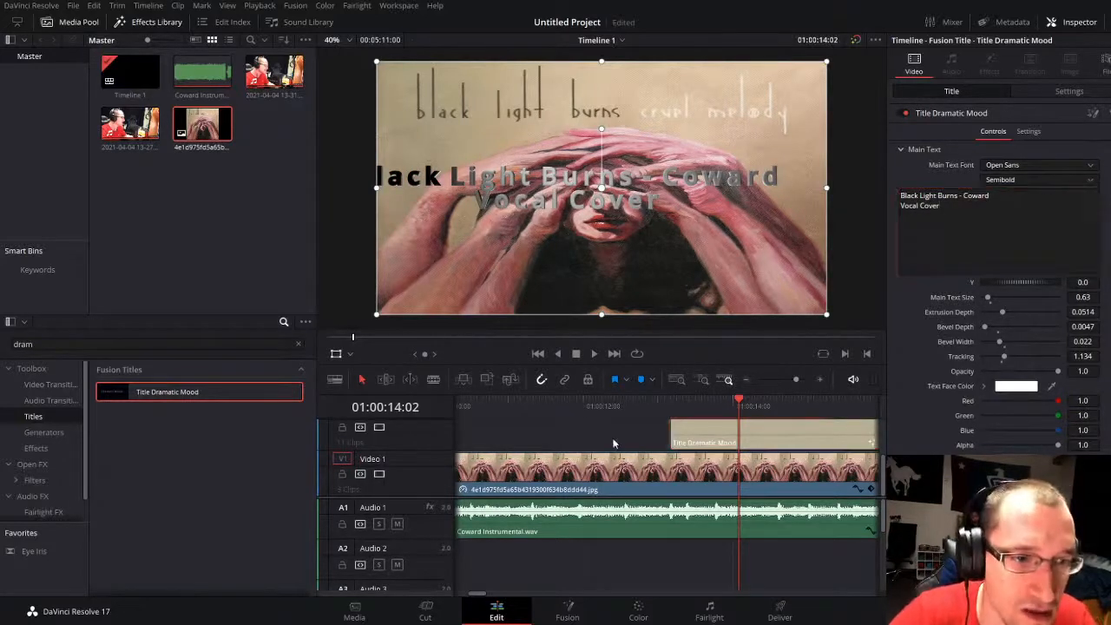
Step: Replay the title's entrance from just before its start to 01:00:14:05
left_click(610, 408)
key("space")
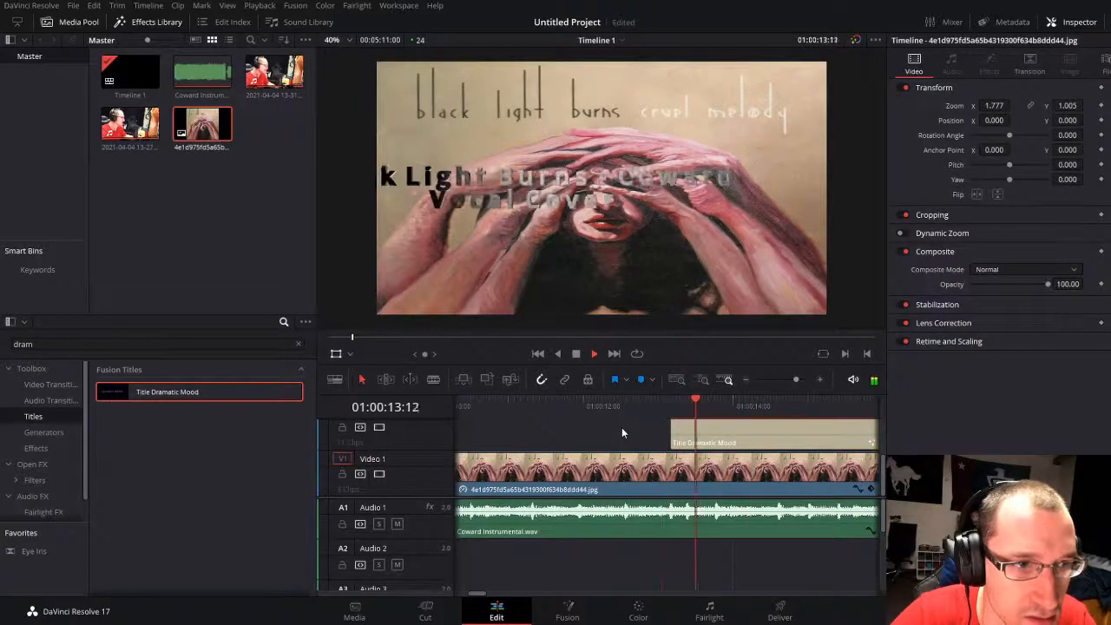
left_click(656, 401)
key("space")
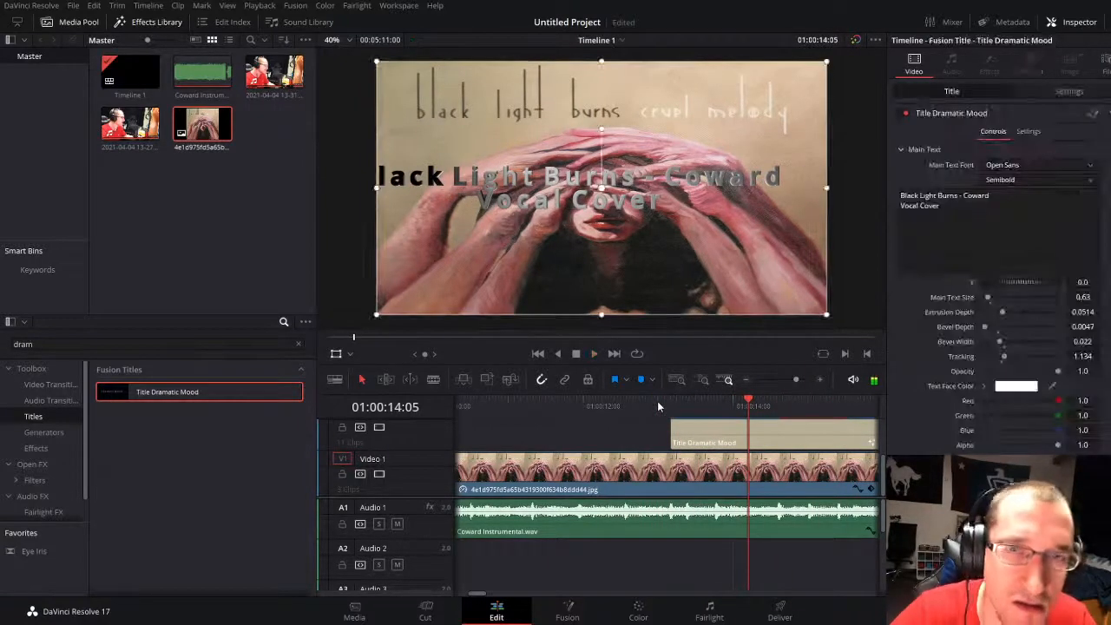
Step: Set the title's Text Face Color and Face Specular Color to black
left_click_drag(794, 380, 795, 380)
left_click(742, 444)
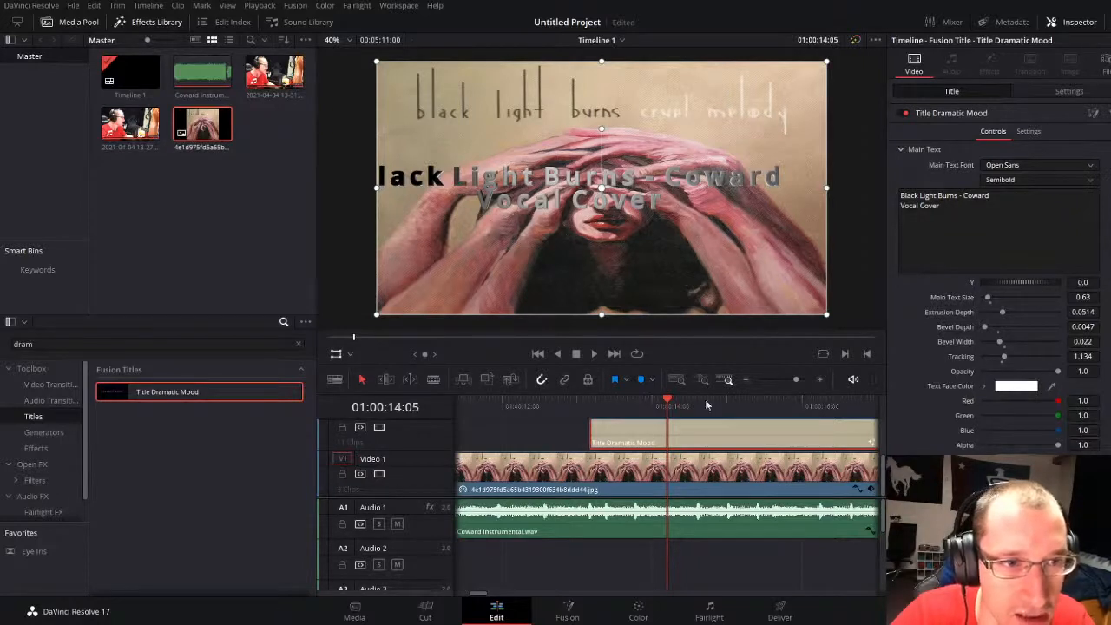
key("ctrl+z")
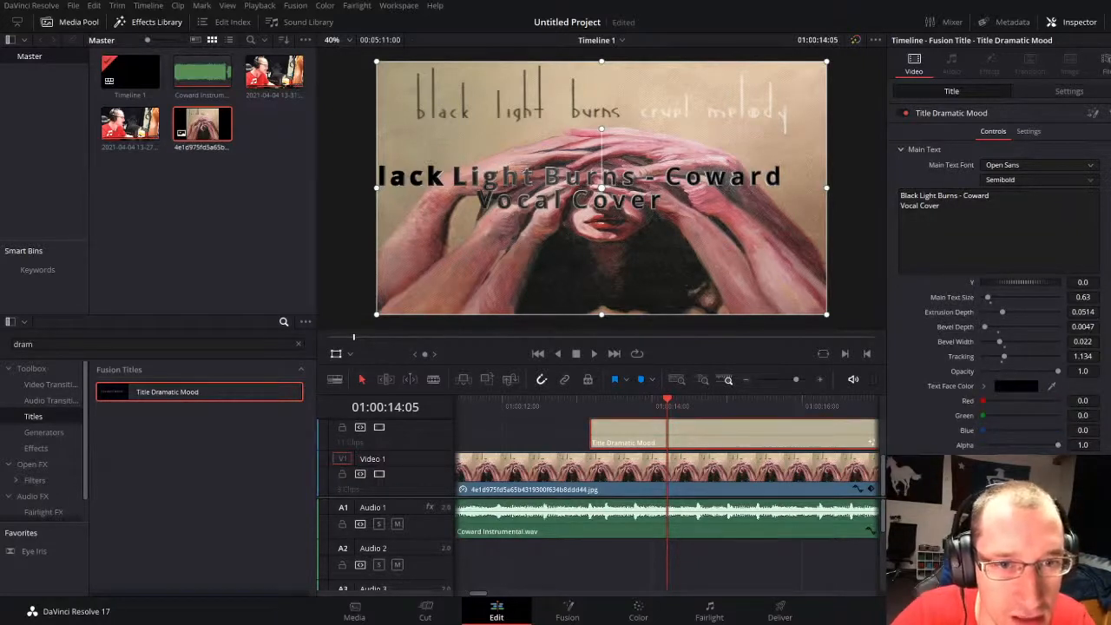
scroll(998, 261, "down", 3)
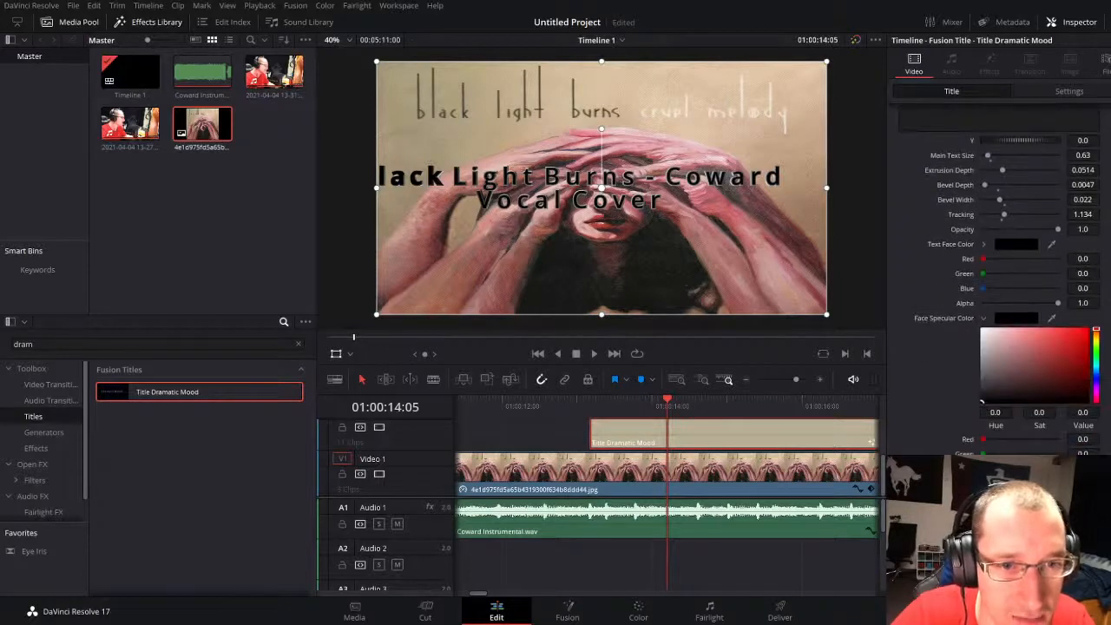
scroll(1022, 442, "down", 4)
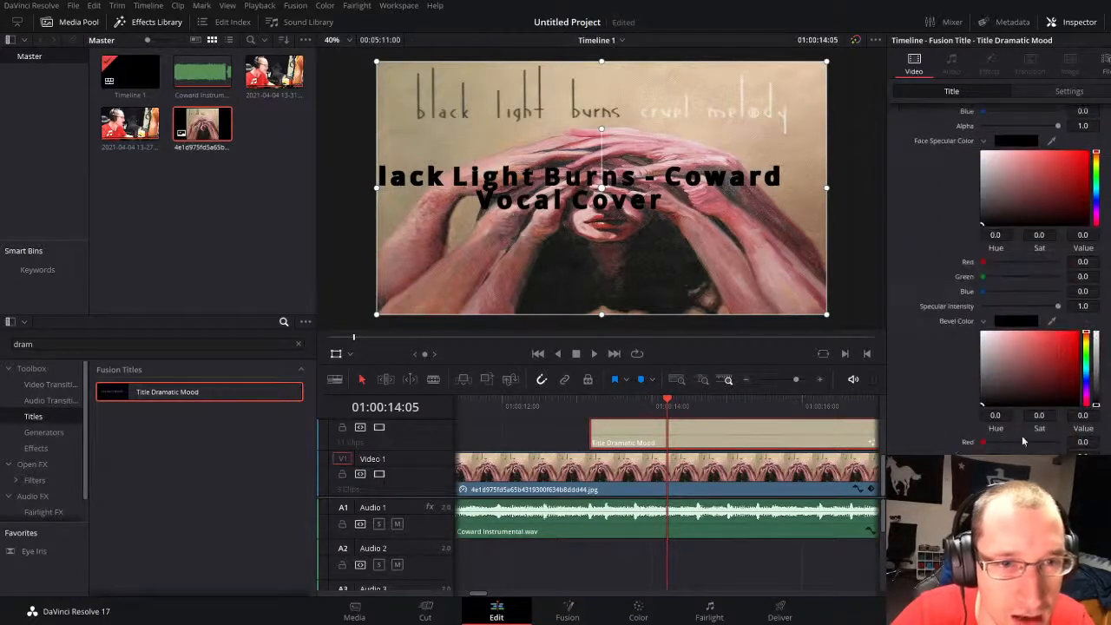
Step: Set the title's Bevel Color to light gold with hue 0.112, saturation 0.572 and value 1.0, and play to 01:00:15:20
left_click_drag(1005, 402, 1053, 345)
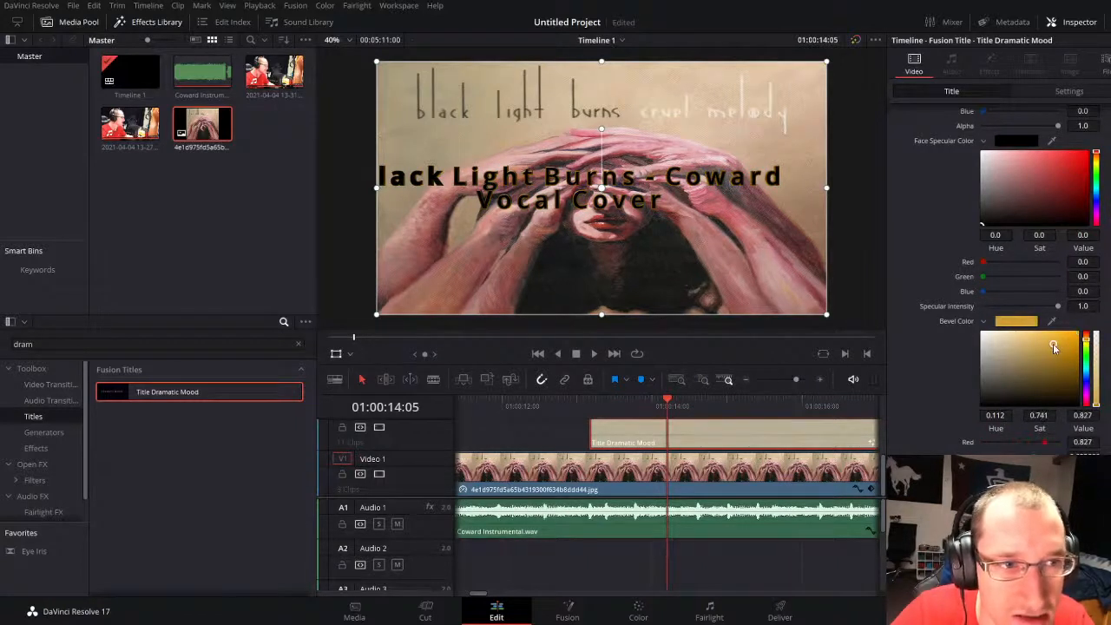
scroll(1052, 344, "down", 5)
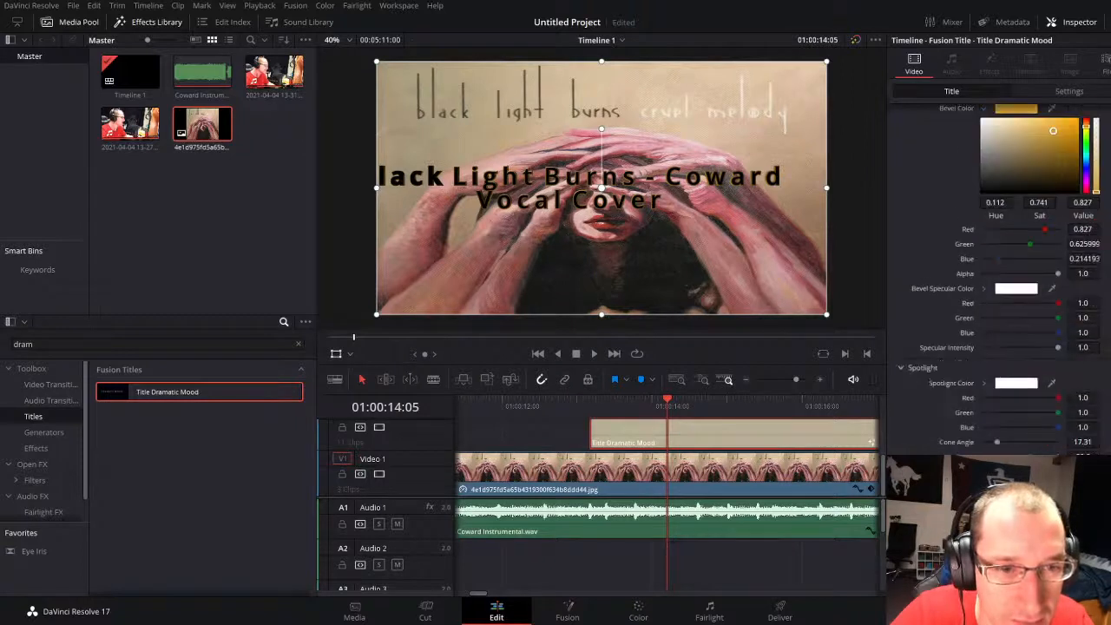
scroll(997, 278, "down", 3)
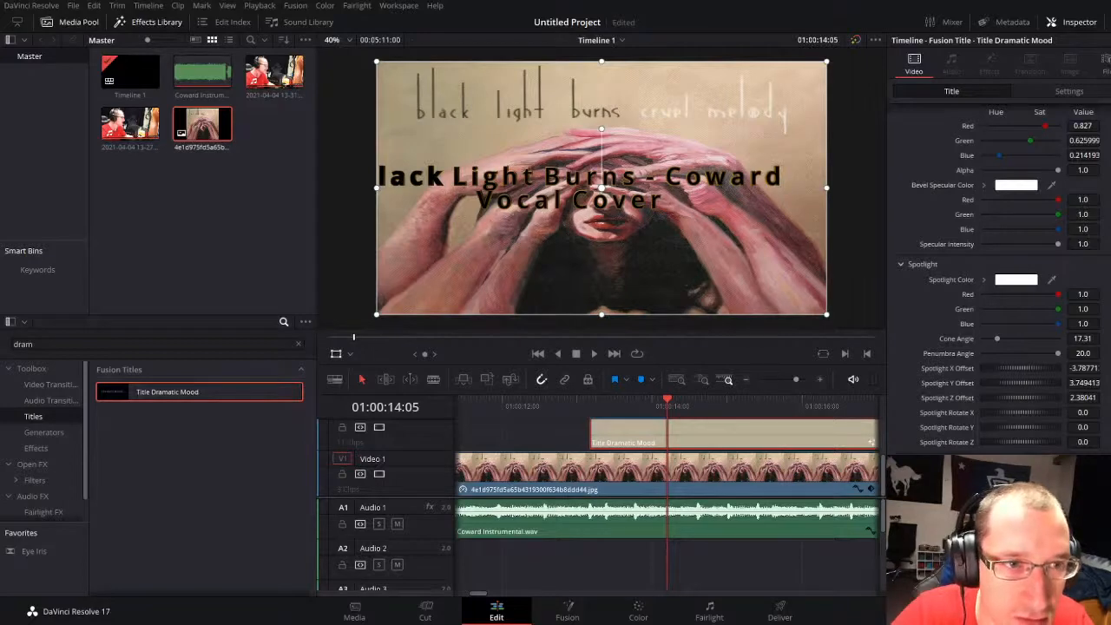
scroll(1030, 320, "up", 12)
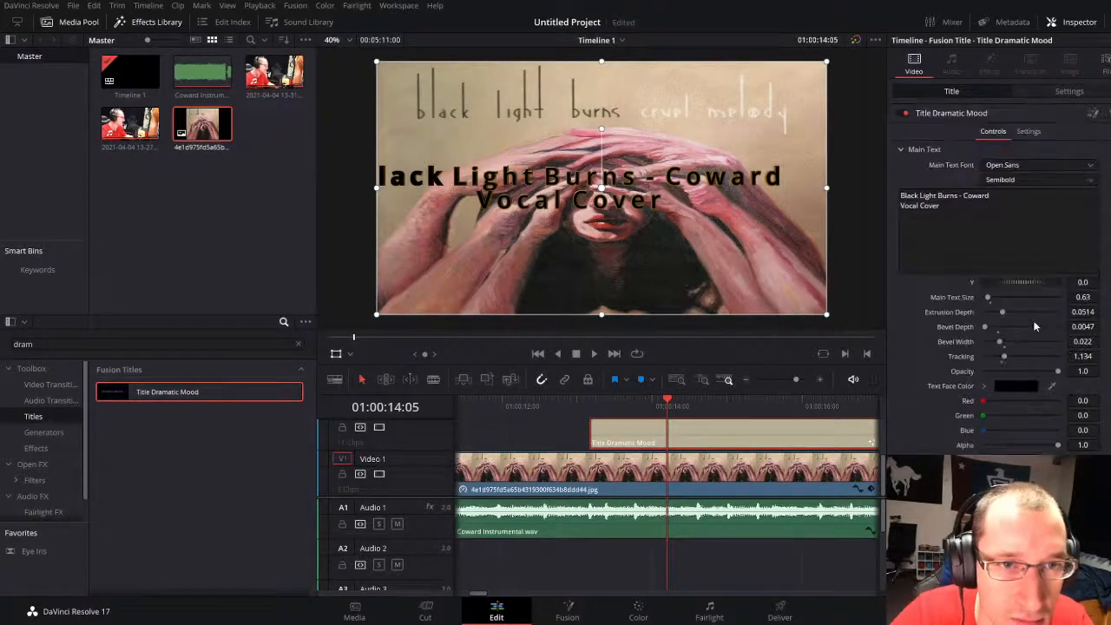
scroll(1031, 320, "down", 5)
left_click_drag(1045, 407, 1041, 381)
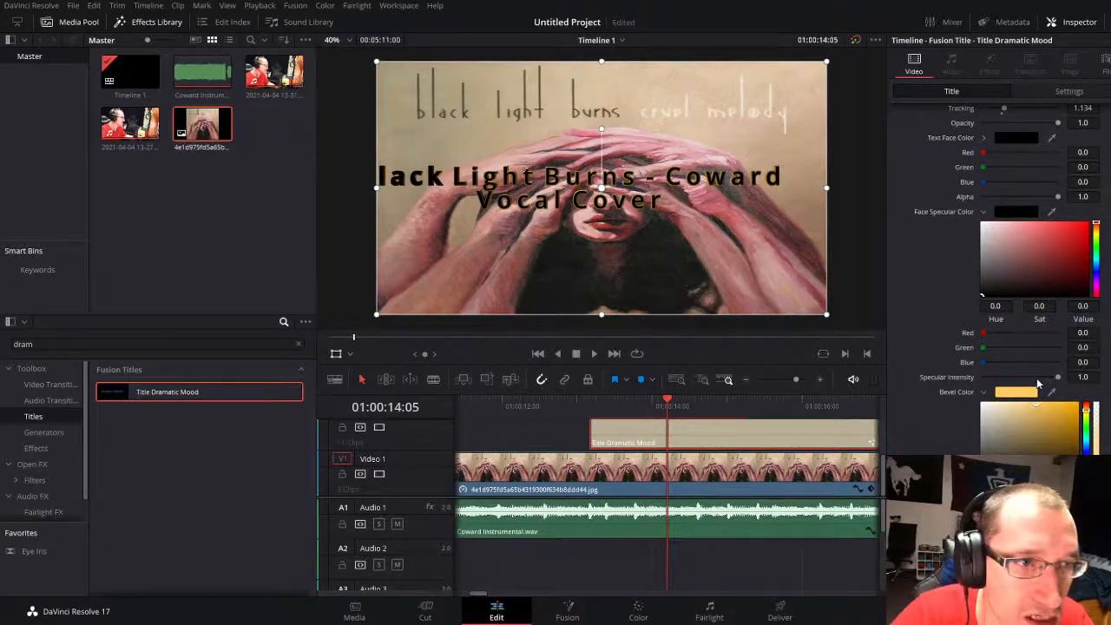
key("space")
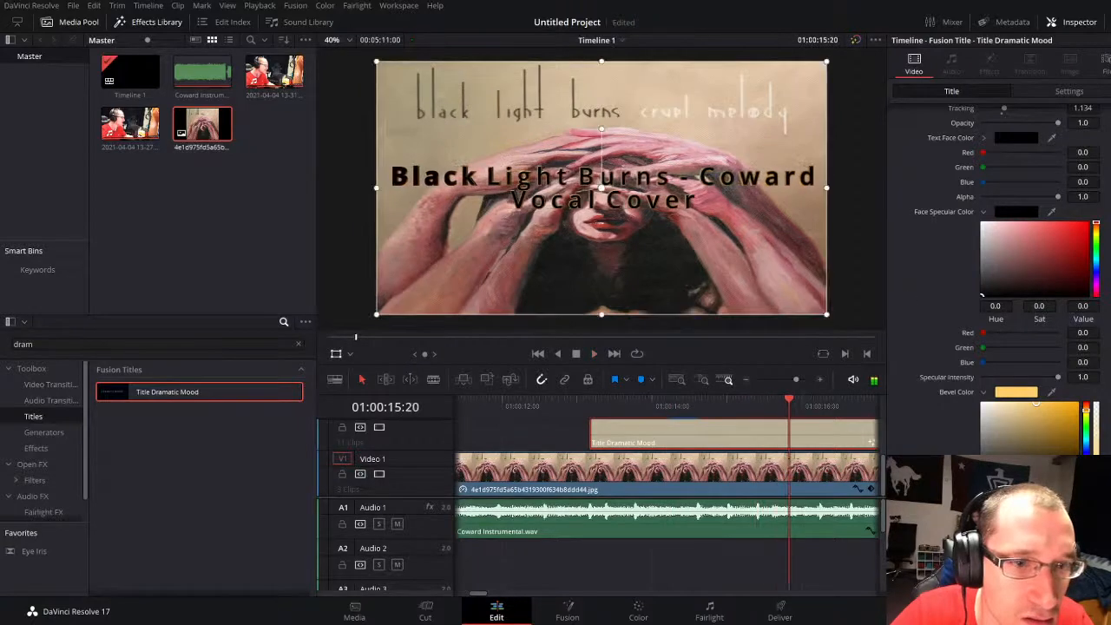
Step: Set the hue of the title's Spotlight Color to 0.112
scroll(908, 292, "down", 10)
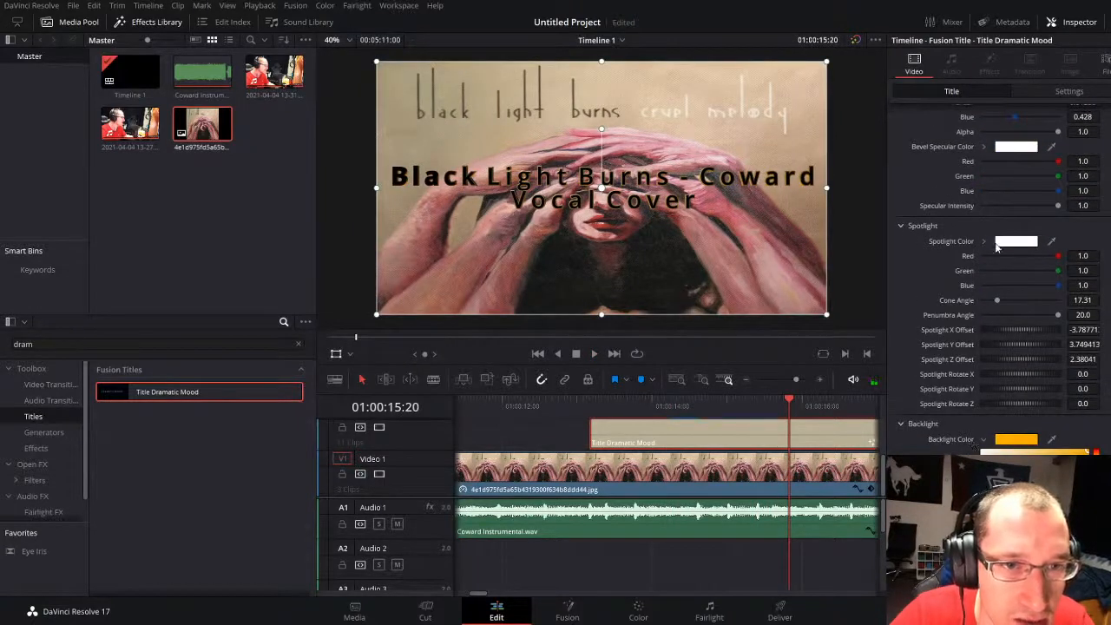
left_click(985, 241)
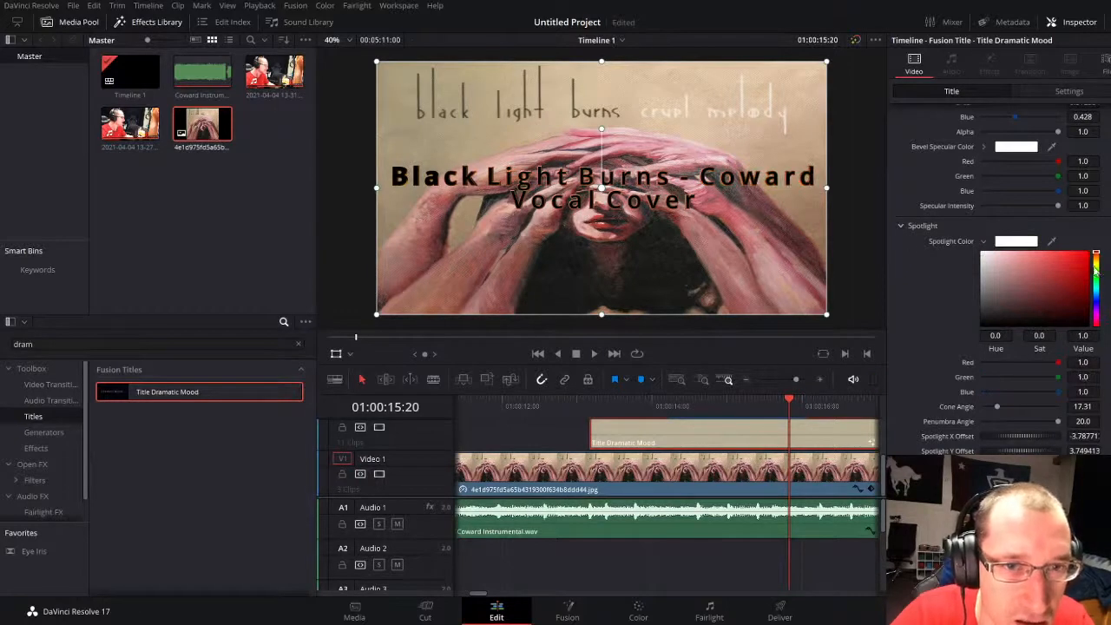
left_click_drag(1095, 270, 897, 224)
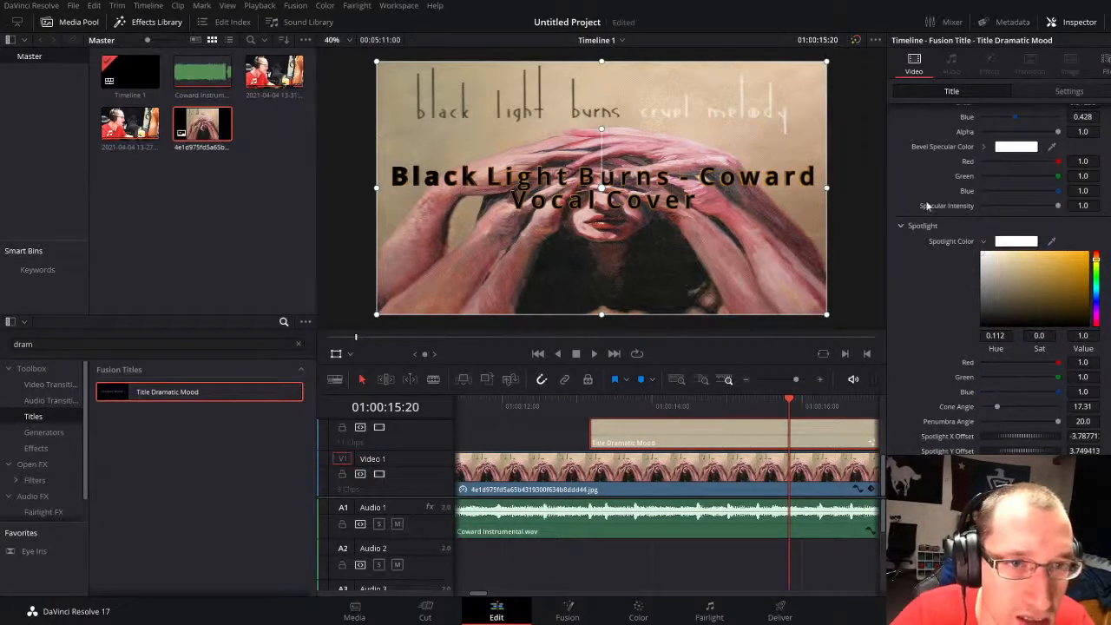
Step: Expand the Bevel Specular Color settings and deepen the title's Bevel Color to saturation 0.705 at hue 0.112, value 1.0
scroll(937, 193, "up", 3)
left_click(984, 253)
left_click_drag(1025, 298, 913, 208)
scroll(984, 248, "up", 3)
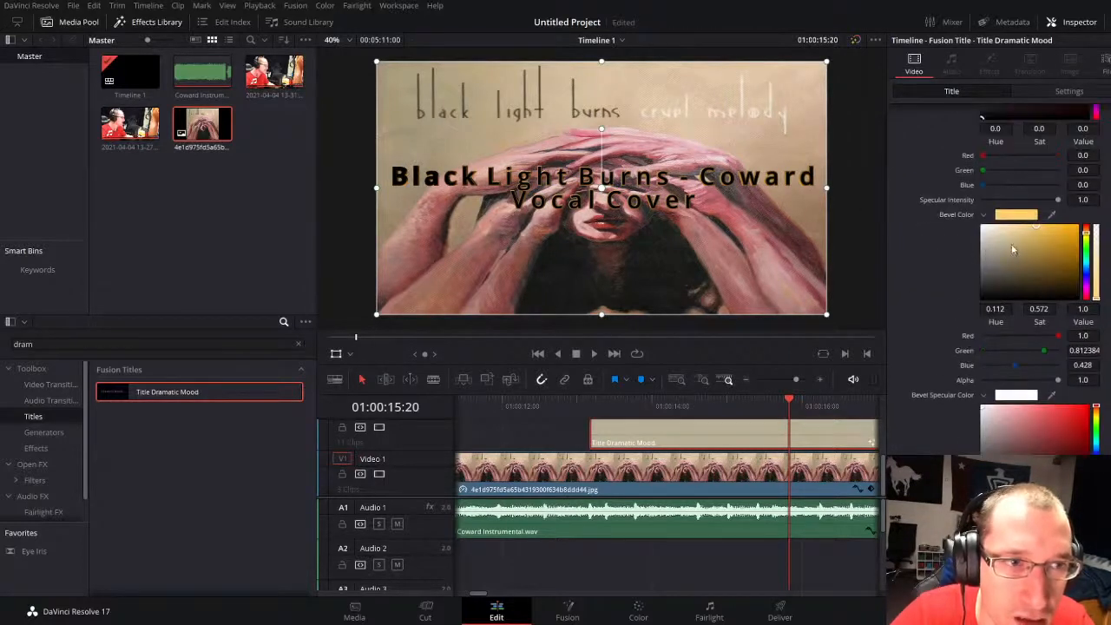
left_click_drag(1012, 250, 1049, 194)
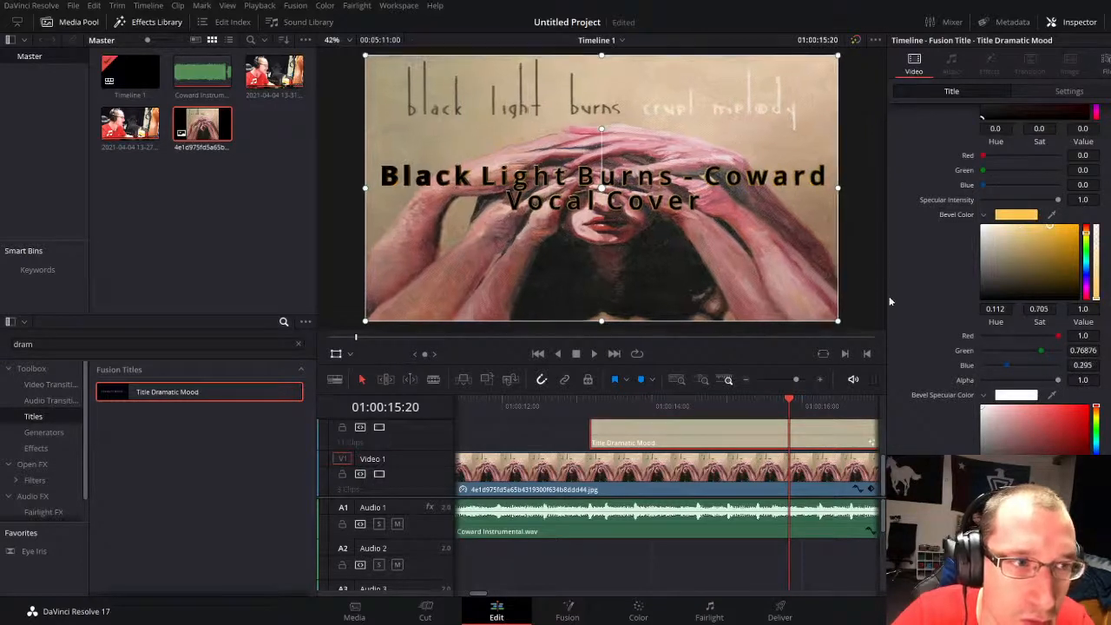
Step: Undo the black Text Face Color on the title
scroll(924, 286, "up", 6)
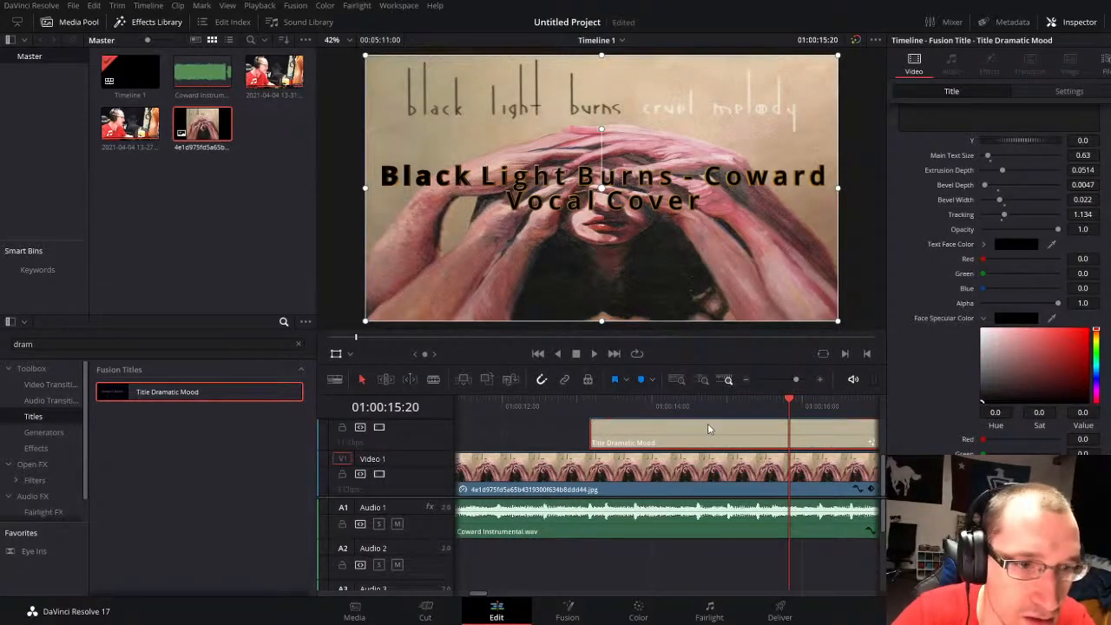
scroll(1008, 250, "up", 3)
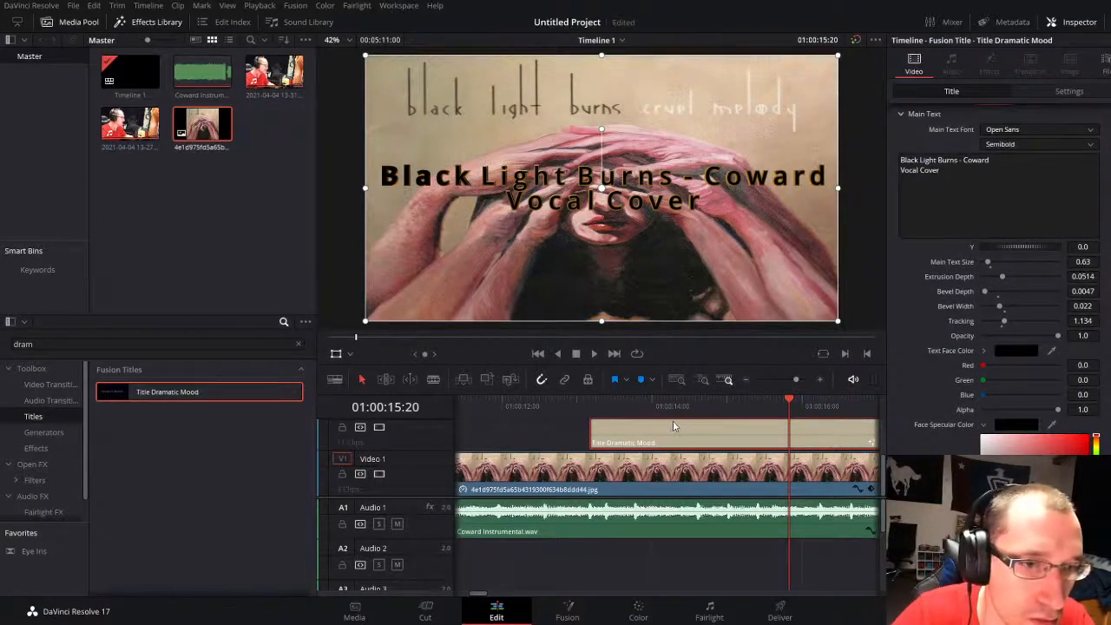
key("ctrl+z")
Step: Set the title's Bevel Color to a saturated gold with hue 0.12, saturation 1.0 and value 1.0
scroll(1011, 405, "down", 2)
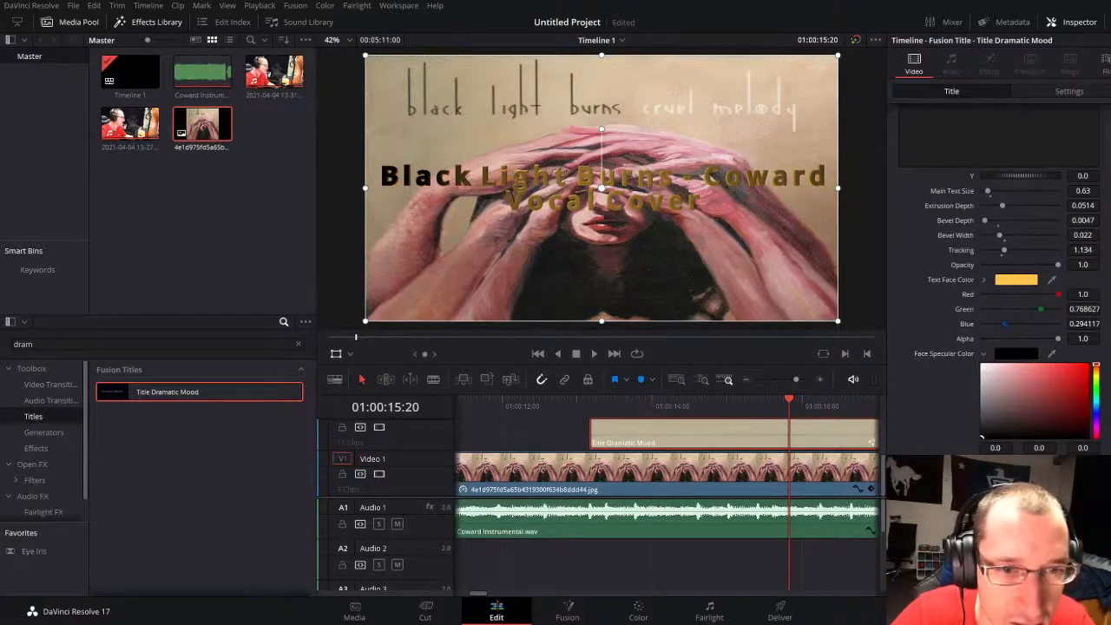
scroll(1011, 405, "down", 2)
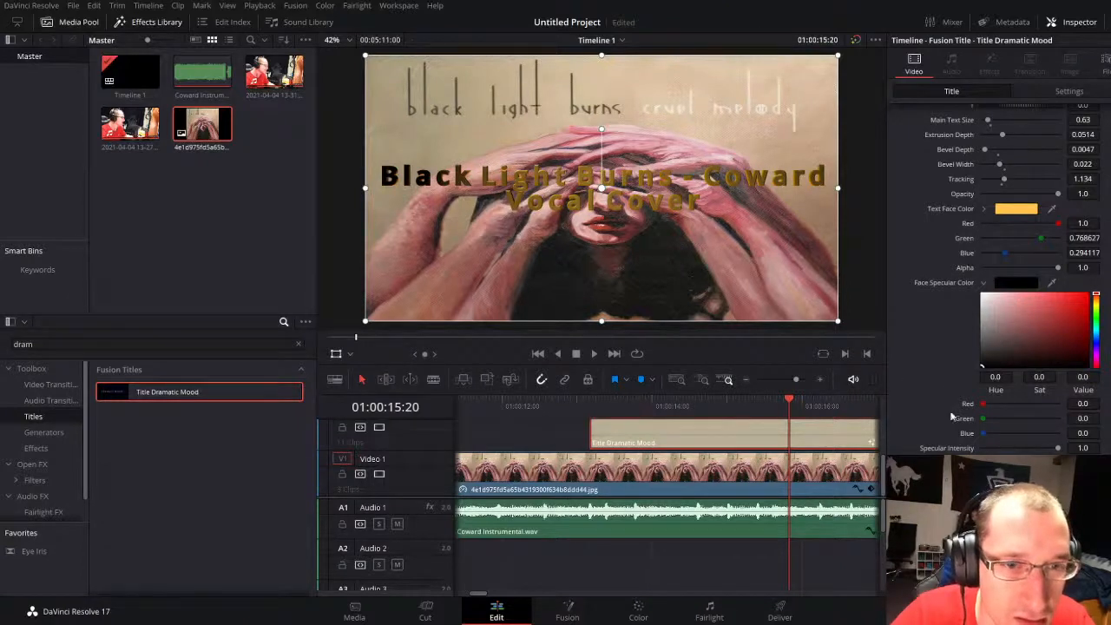
scroll(946, 386, "down", 10)
left_click_drag(1013, 464, 1080, 361)
Step: Play the title to 01:00:17:14 and set its Text Face Color to black with value 0.0
scroll(973, 387, "up", 6)
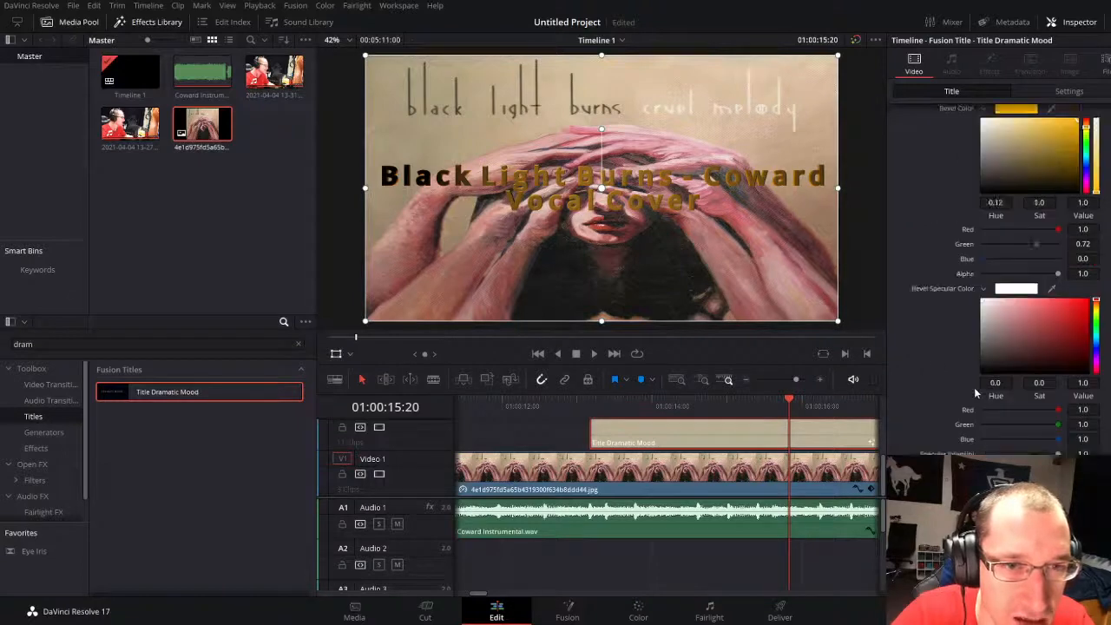
key("space")
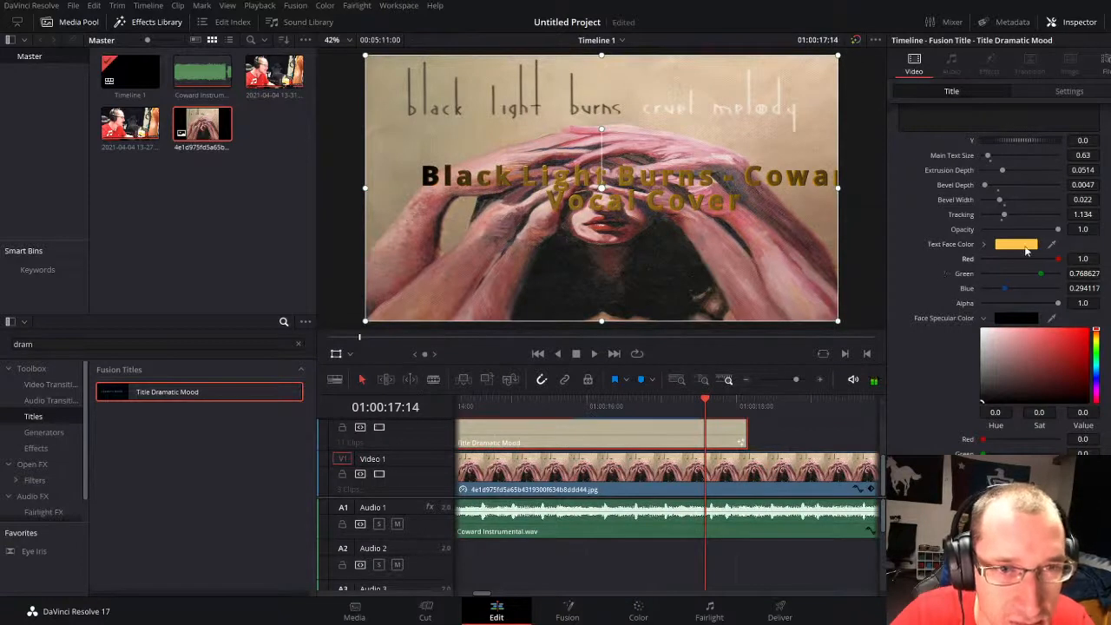
left_click(986, 244)
left_click(984, 328)
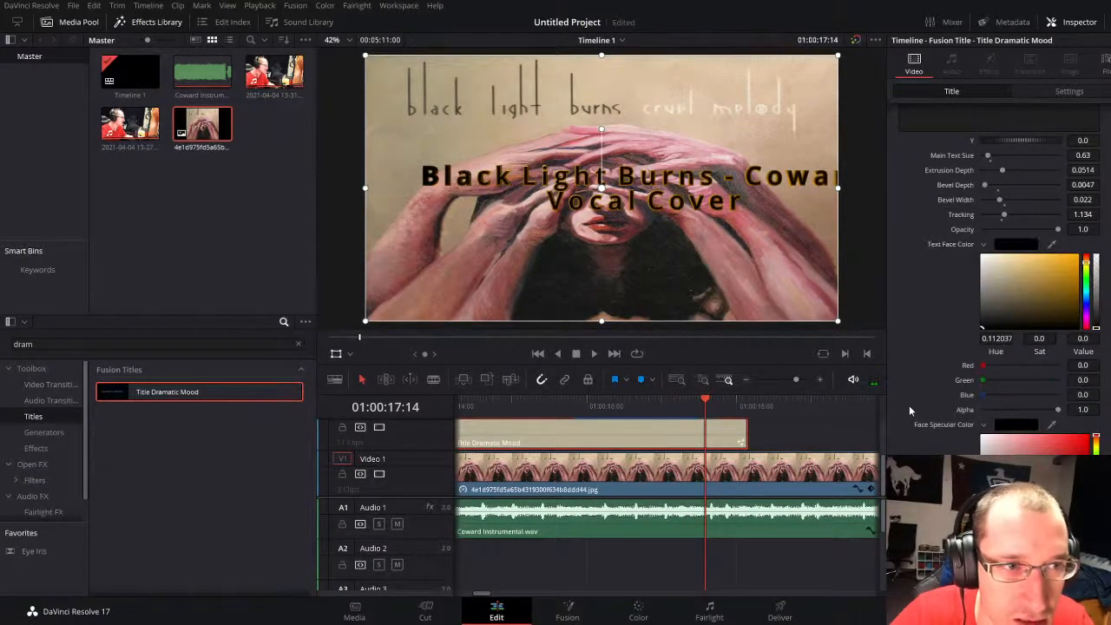
scroll(1019, 417, "down", 4)
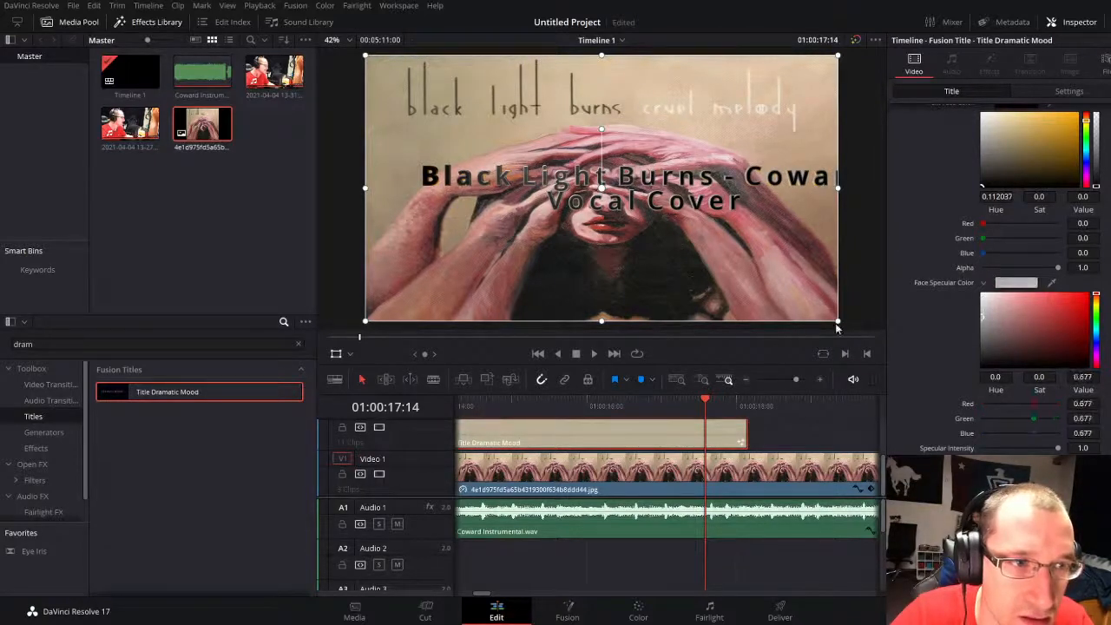
Step: Extend the end of the Title Dramatic Mood clip to about 01:00:27 and play past it to 01:00:28:01
key("space")
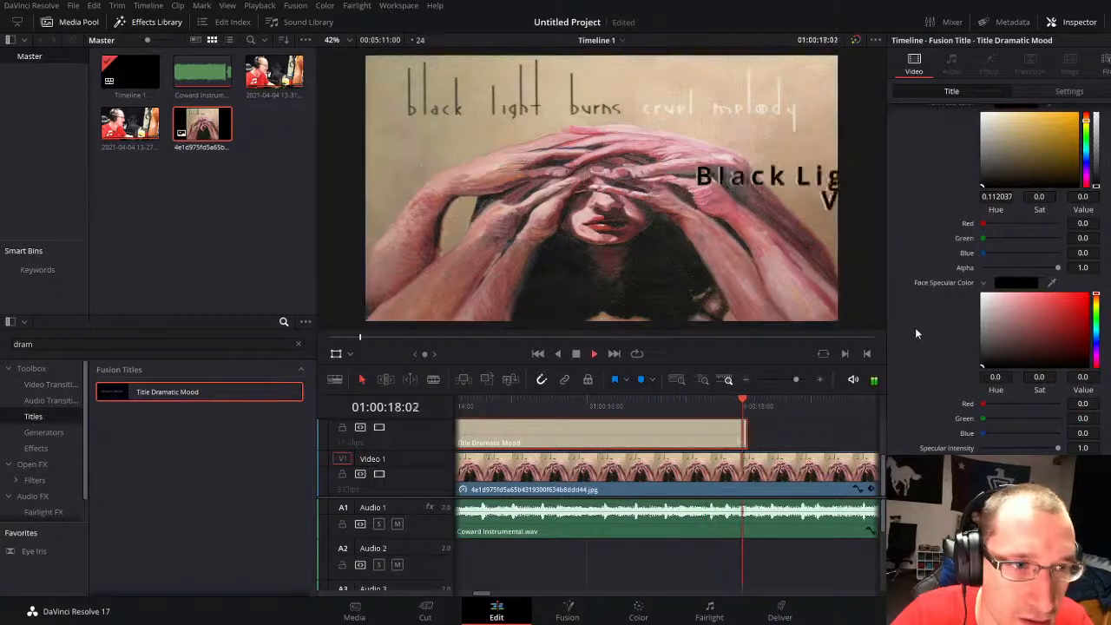
left_click_drag(795, 380, 787, 380)
key("space")
left_click_drag(633, 428, 767, 428)
key("space")
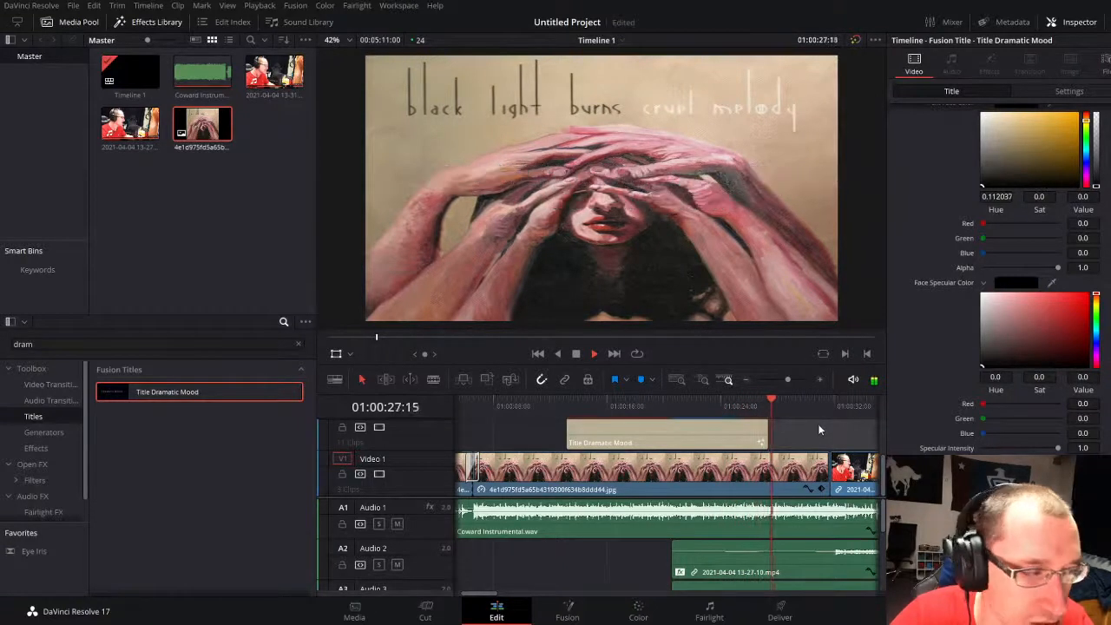
key("space")
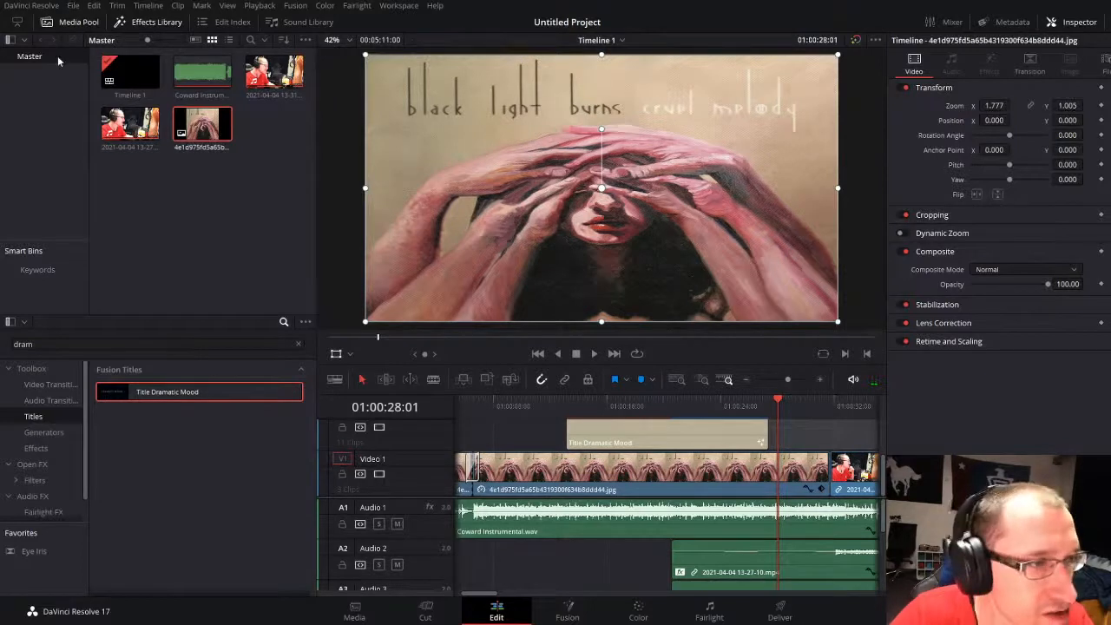
Step: Clear the effects search and add the Rush video transition between the album cover and the 13-27-10 clip, playing it through
left_click(49, 383)
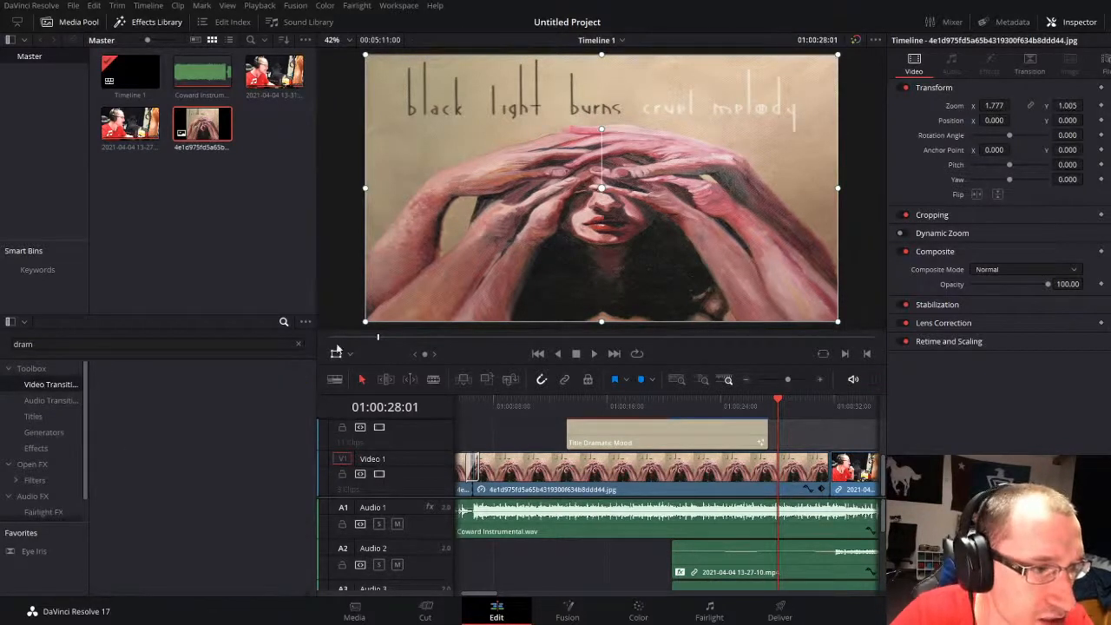
left_click(300, 342)
key("BackSpace")
key("BackSpace")
key("BackSpace")
key("BackSpace")
scroll(174, 486, "down", 6)
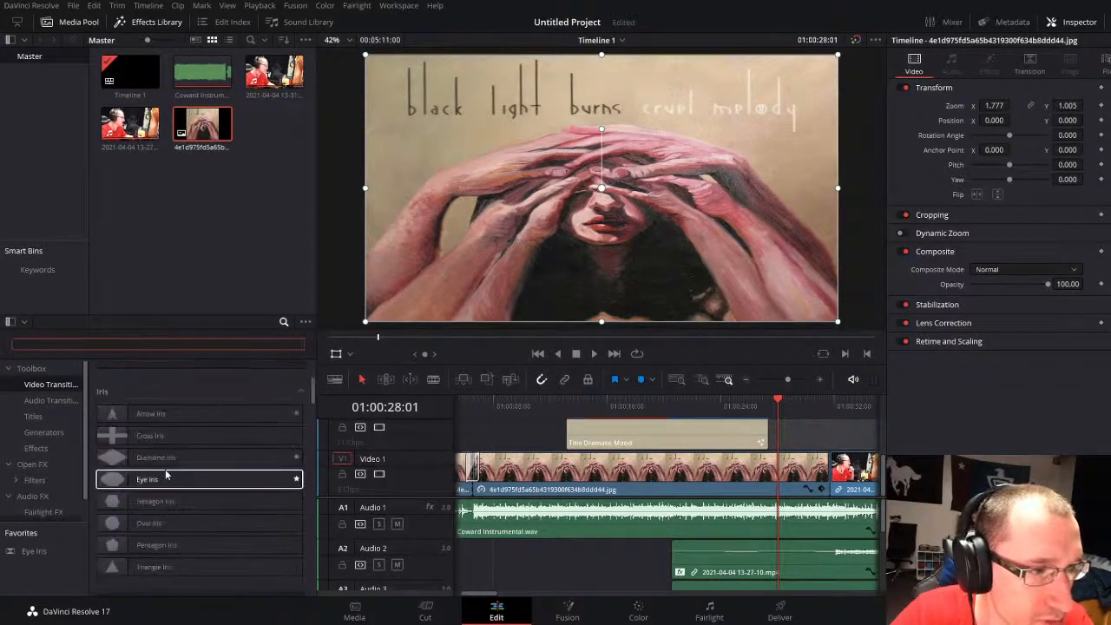
scroll(193, 528, "down", 3)
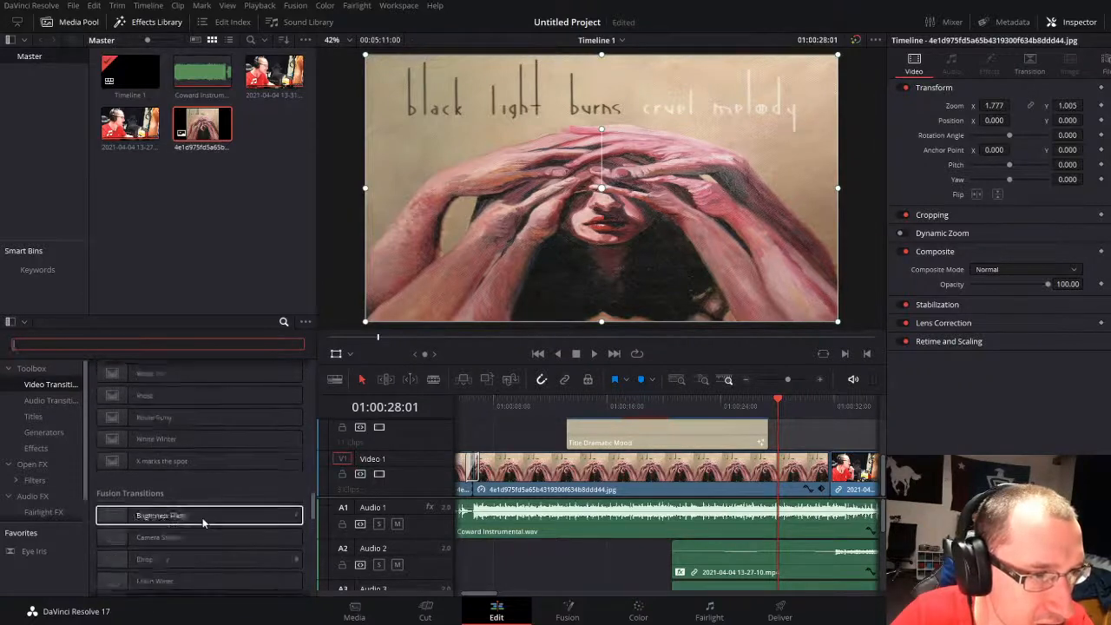
left_click_drag(174, 501, 855, 493)
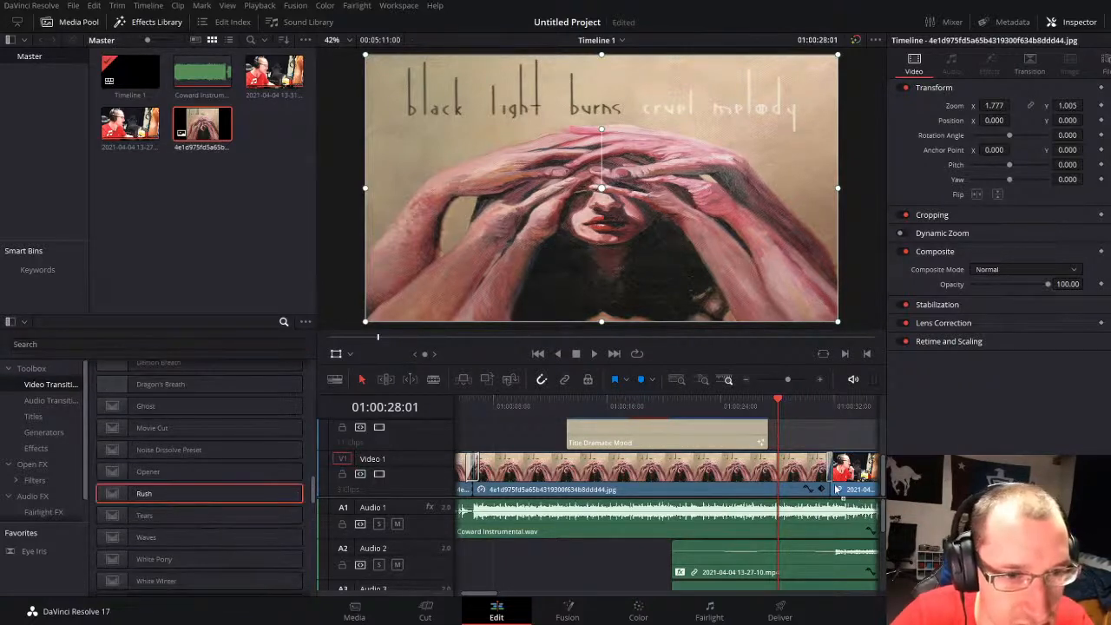
left_click(818, 405)
key("space")
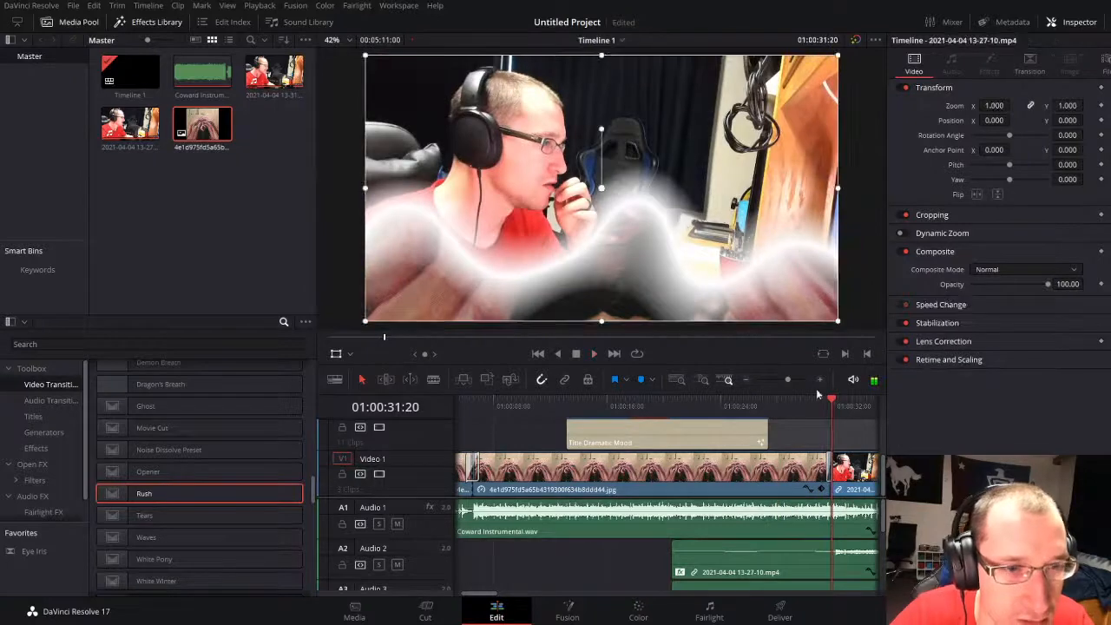
Step: Lengthen the Noise Dissolve transition between the cover and the clip to 20 frames and preview it
left_click_drag(787, 380, 797, 380)
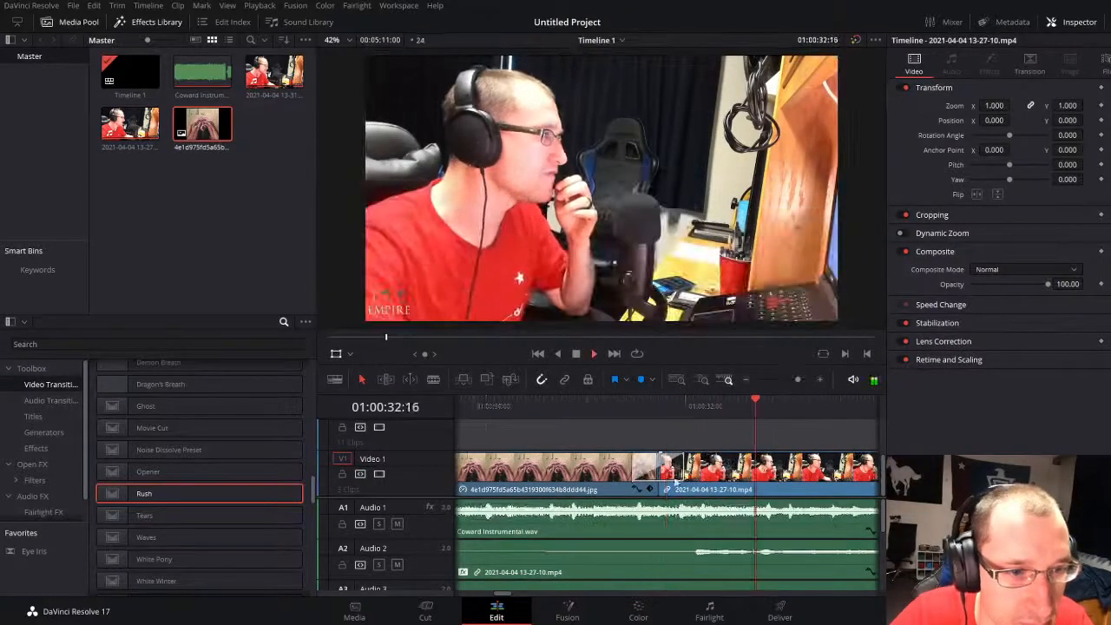
left_click_drag(683, 468, 700, 469)
left_click(604, 402)
key("space")
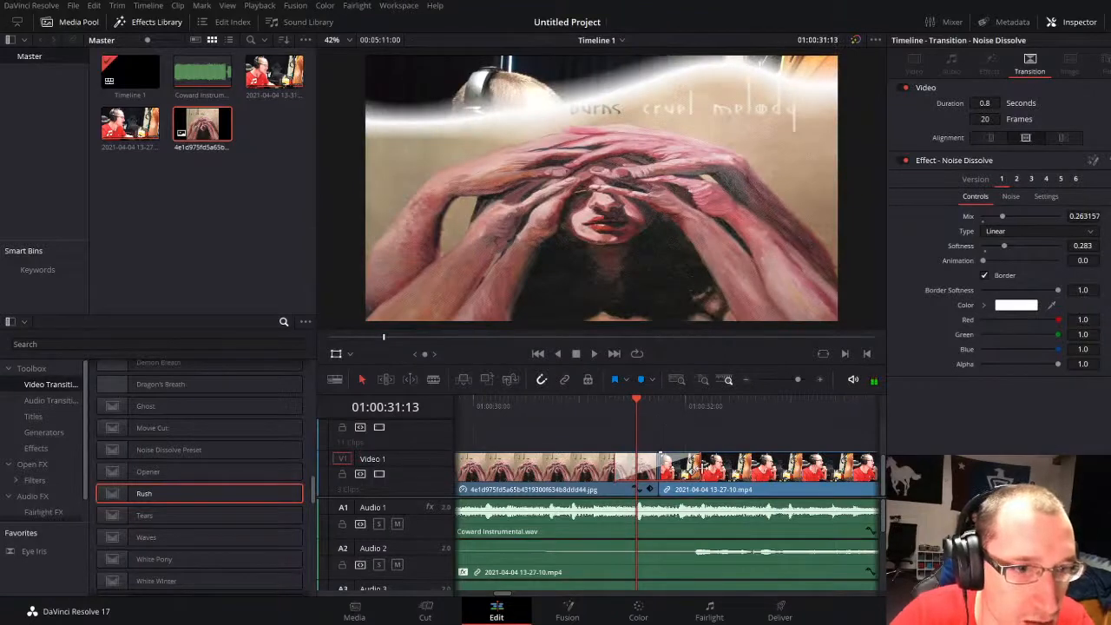
Step: Delete the transition after the album cover and split the 13-27-10 video clip at 01:00:32:13
left_click(742, 405)
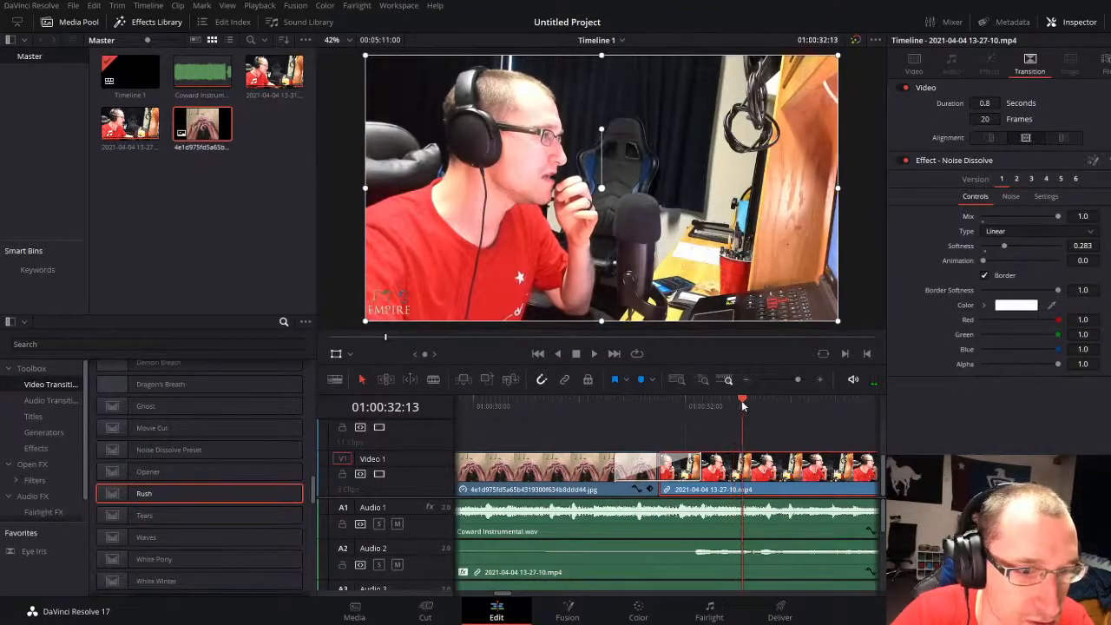
left_click(692, 462)
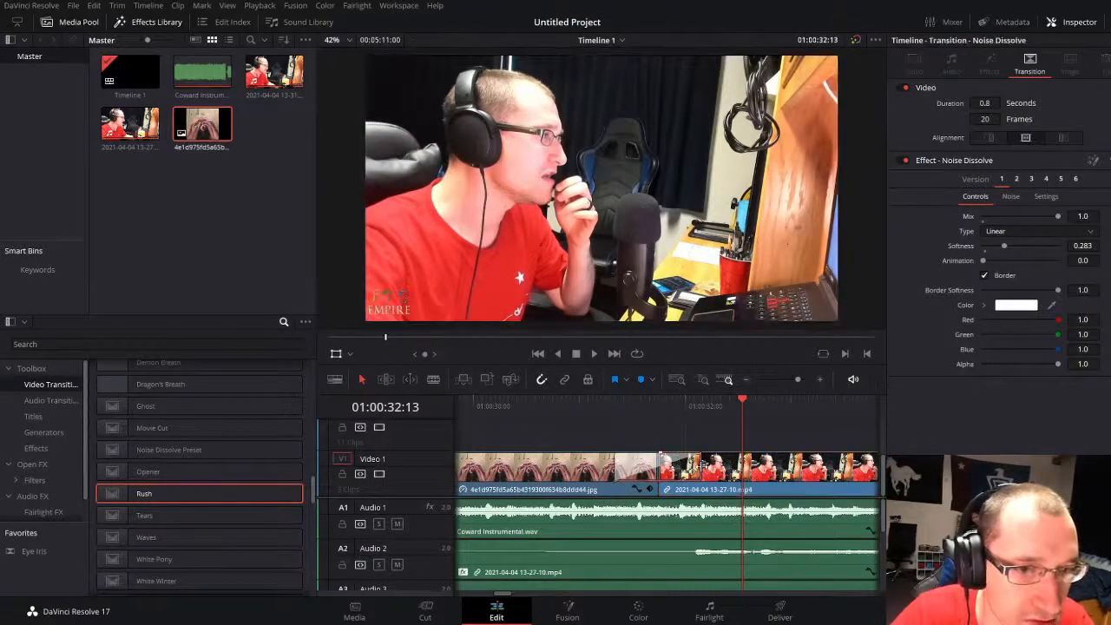
key("Delete")
left_click(721, 475)
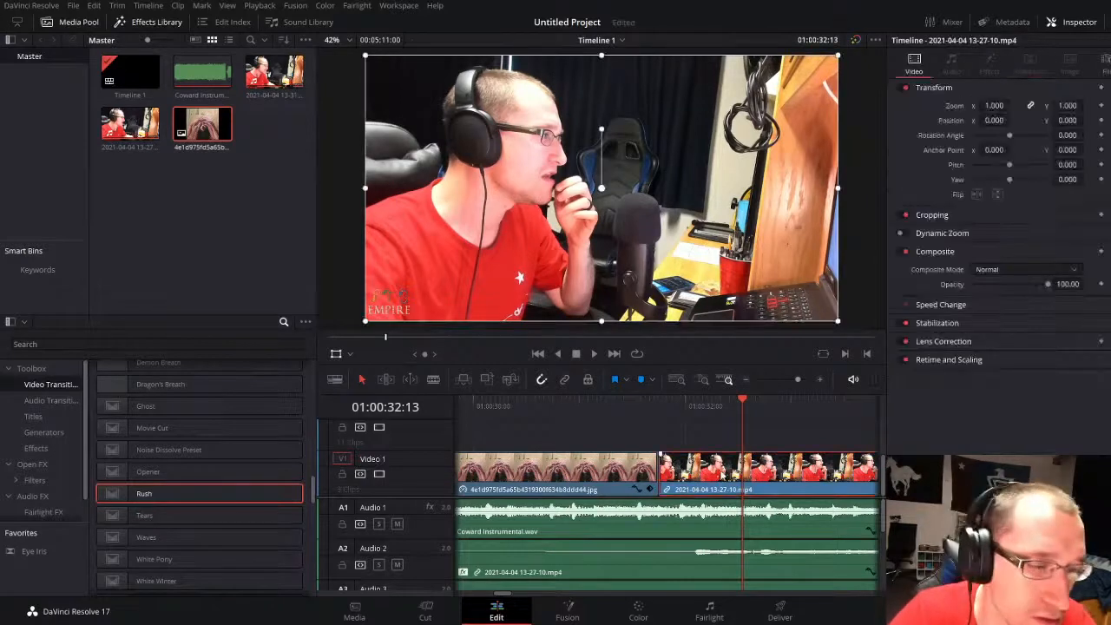
key("ctrl+b")
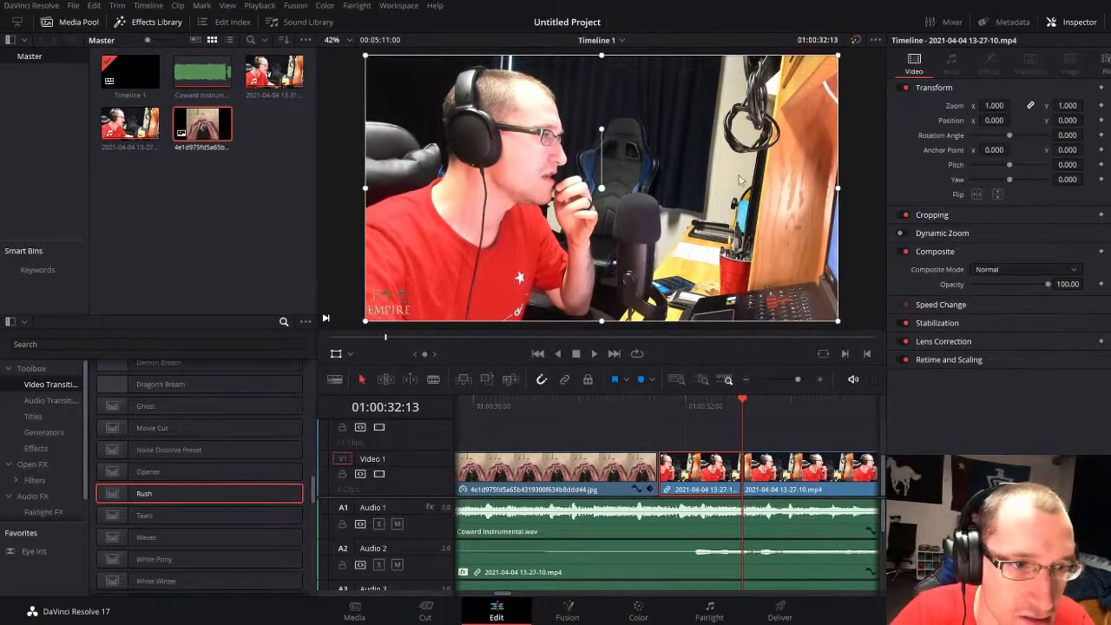
Step: Stack the short split segment on the track above Video 1 with a copy kept beneath it, and play through both
left_click_drag(704, 468, 705, 446)
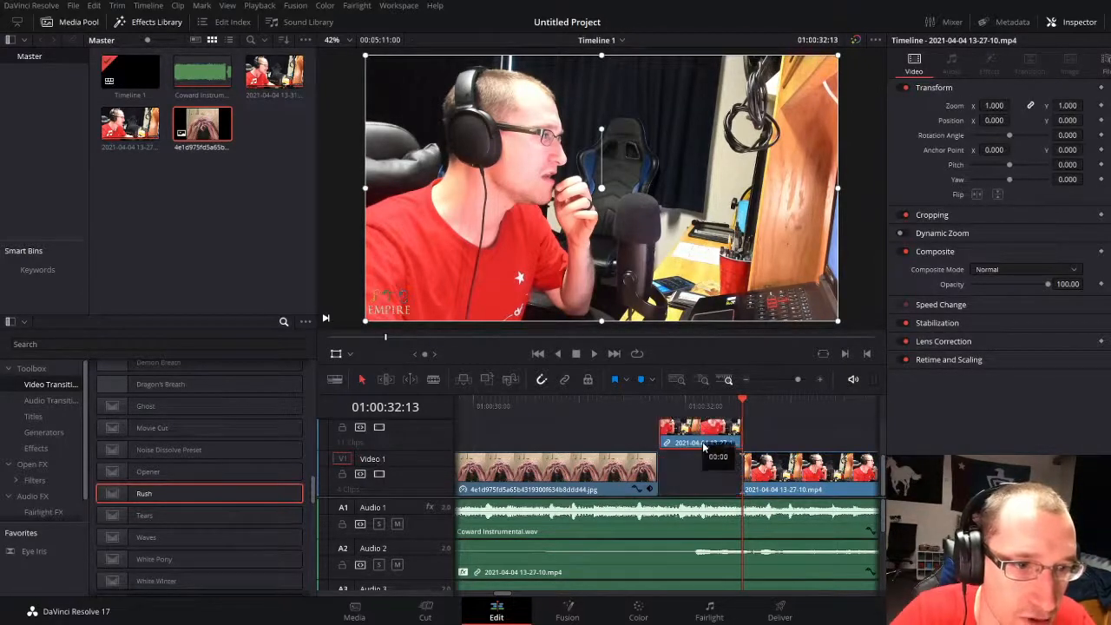
left_click(658, 414)
key("ctrl+v")
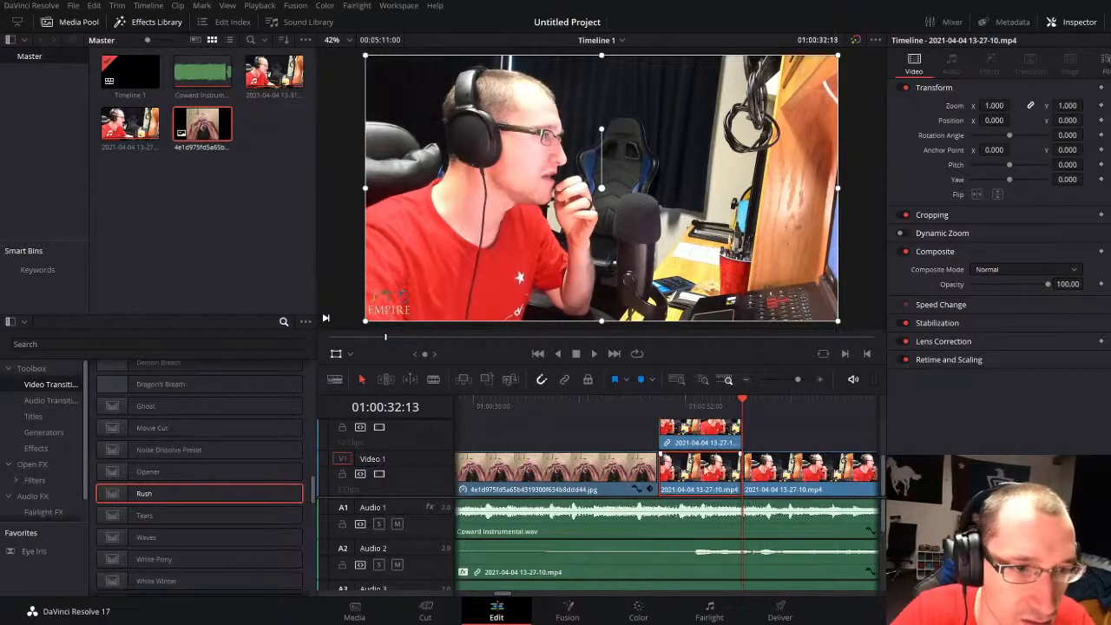
left_click(644, 406)
key("space")
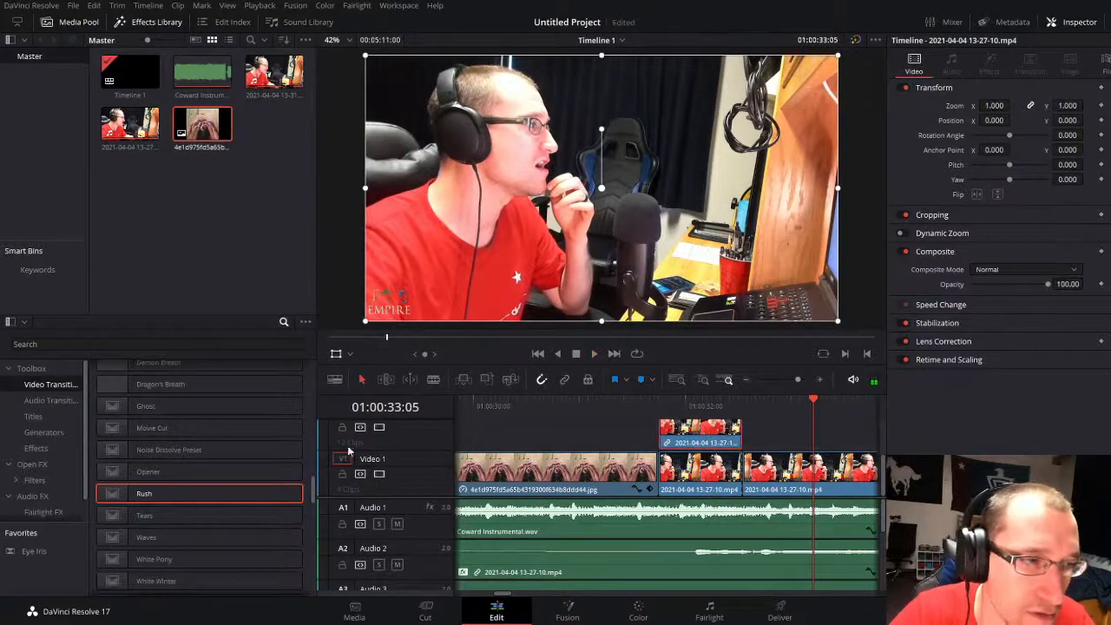
Step: Apply the Rush transition to the start of both stacked segments and set the upper one's border color to black
left_click_drag(186, 494, 615, 450)
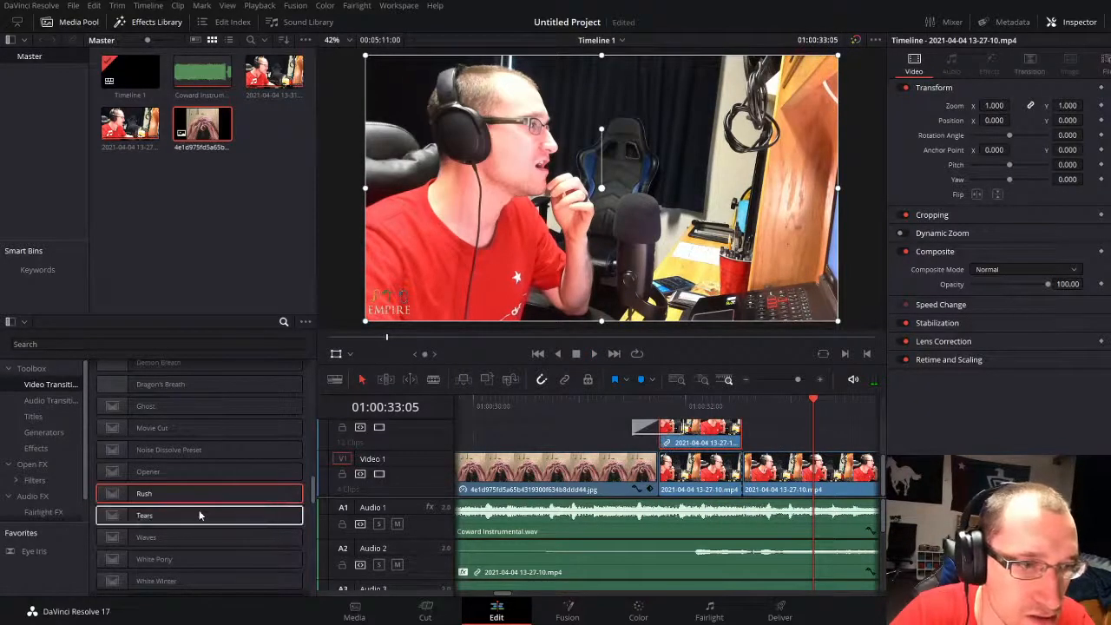
left_click_drag(214, 491, 664, 475)
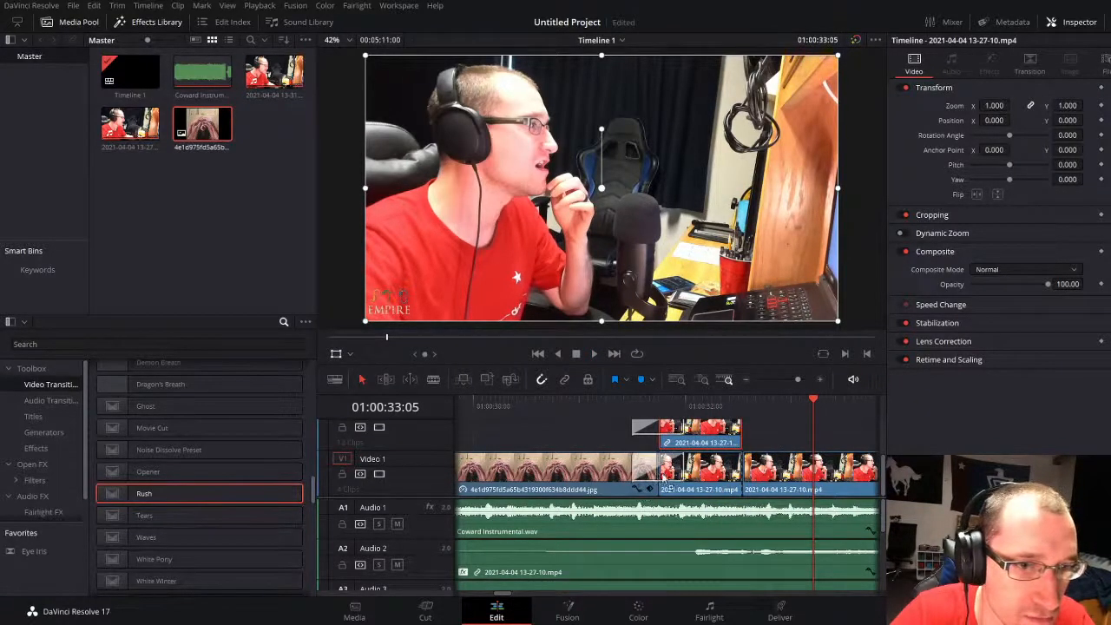
left_click(676, 426)
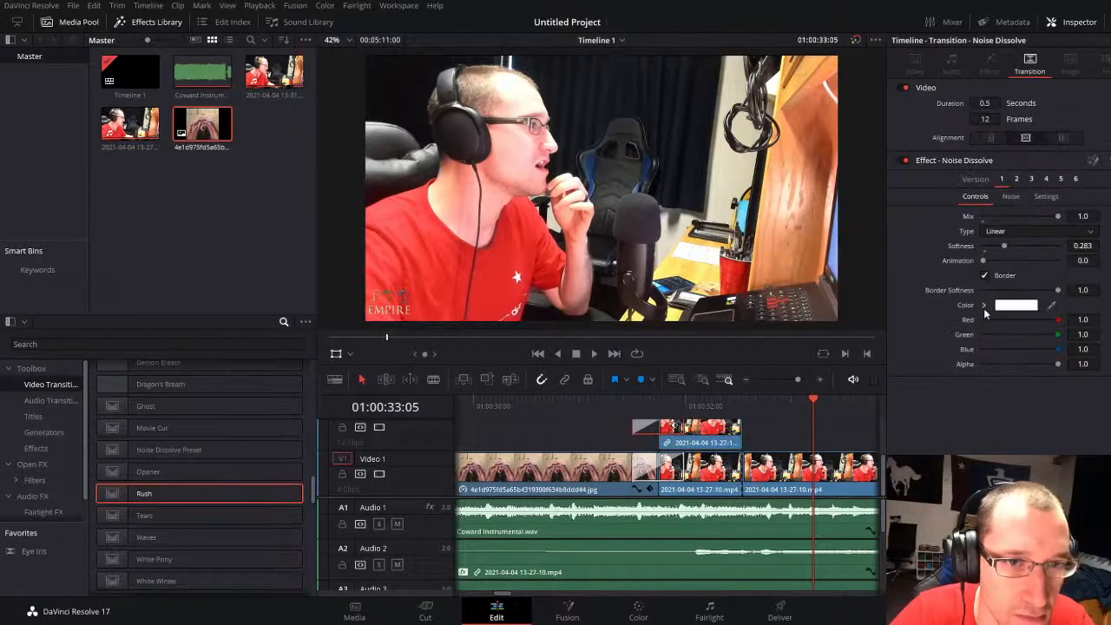
left_click(984, 306)
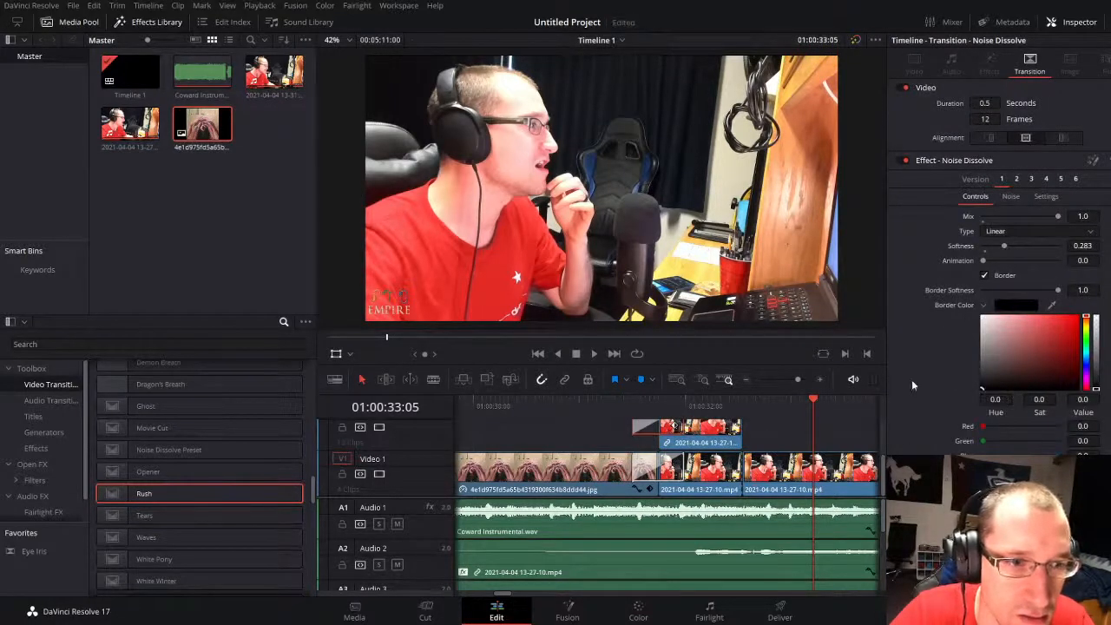
left_click(635, 406)
key("space")
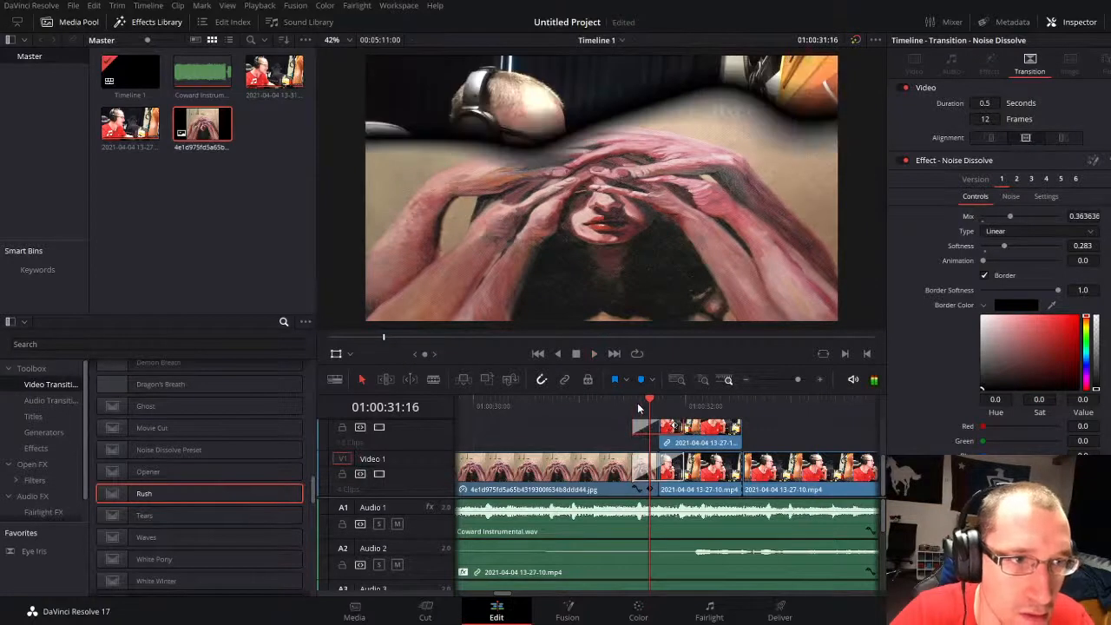
Step: Set Softness to 0.024 on the Video 1 Noise Dissolve and 0.142 on the upper track's Noise Dissolve
left_click(681, 463)
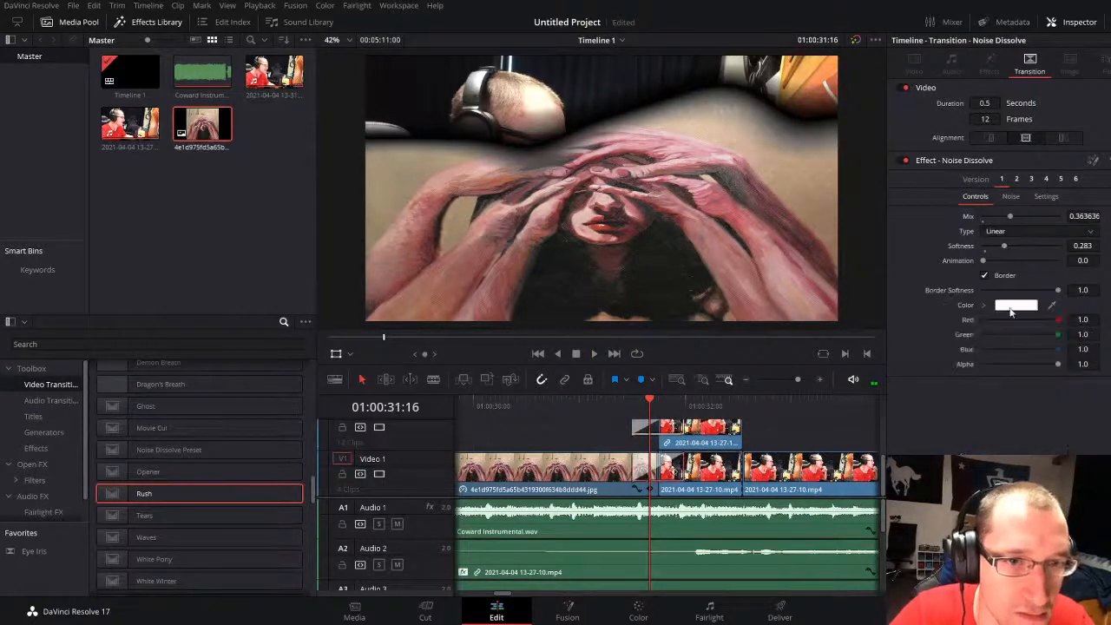
left_click_drag(996, 245, 986, 246)
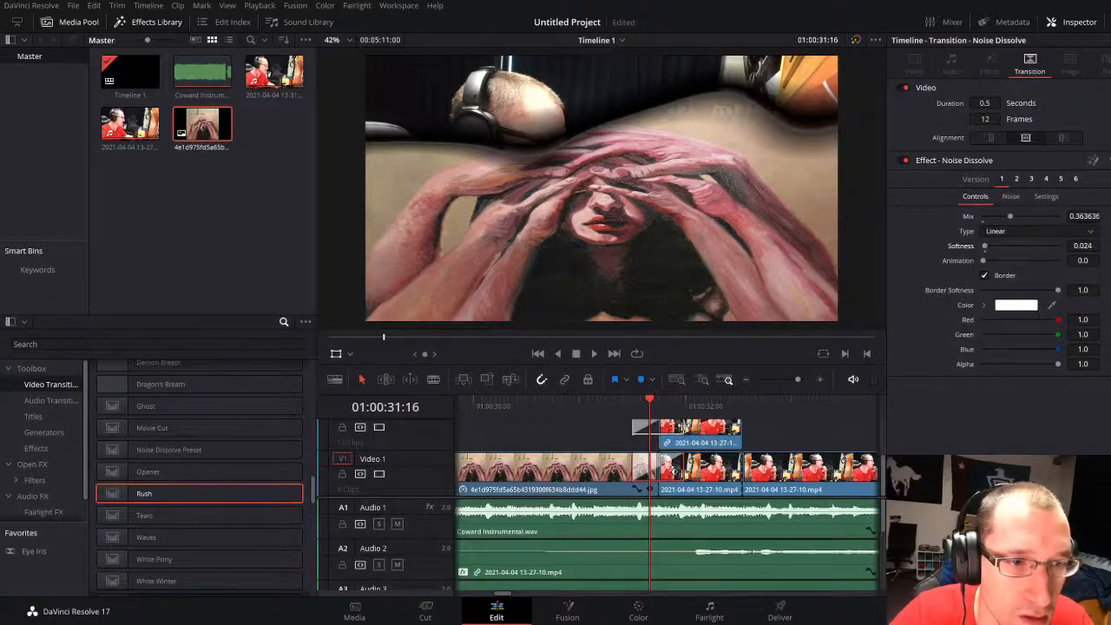
left_click(682, 426)
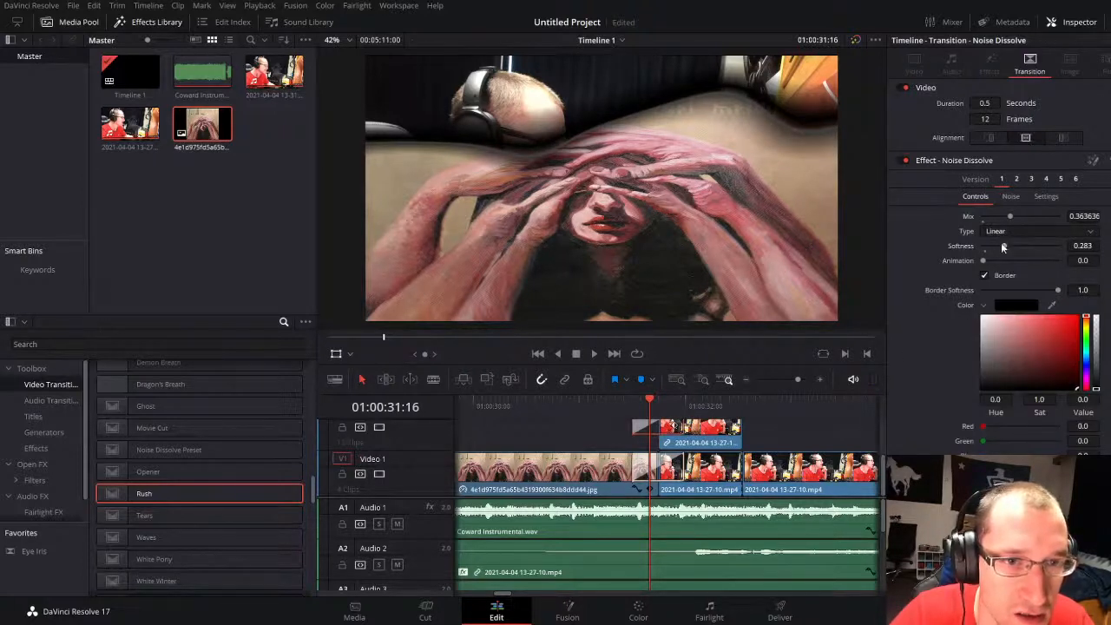
left_click_drag(1002, 247, 992, 244)
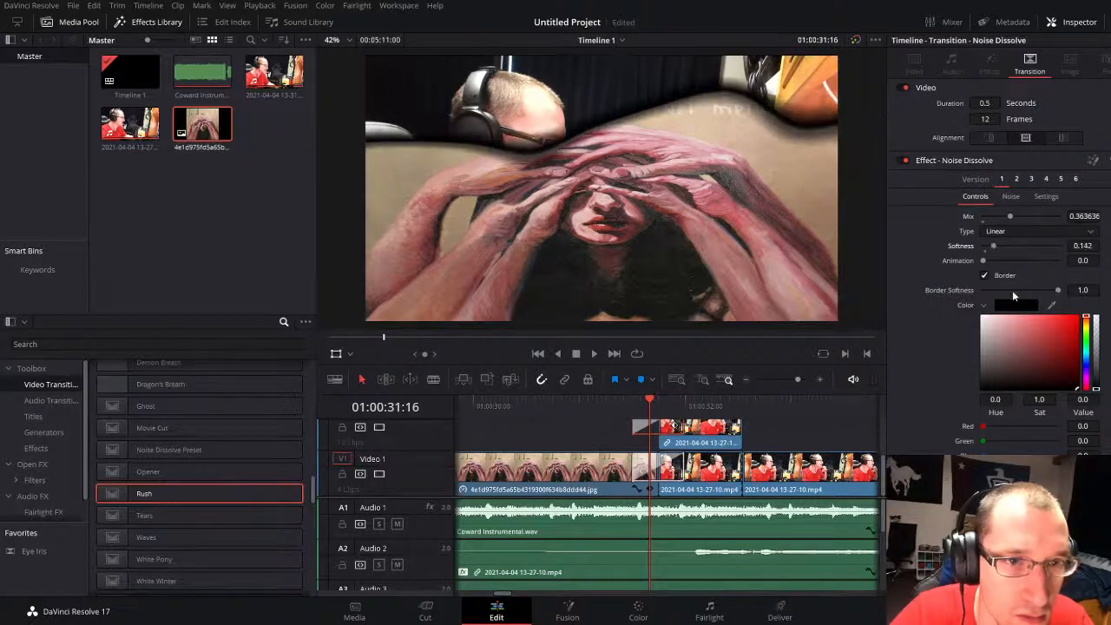
Step: Set the upper transition's border color to white and the Video 1 transition's border color to black
left_click_drag(1007, 335, 925, 257)
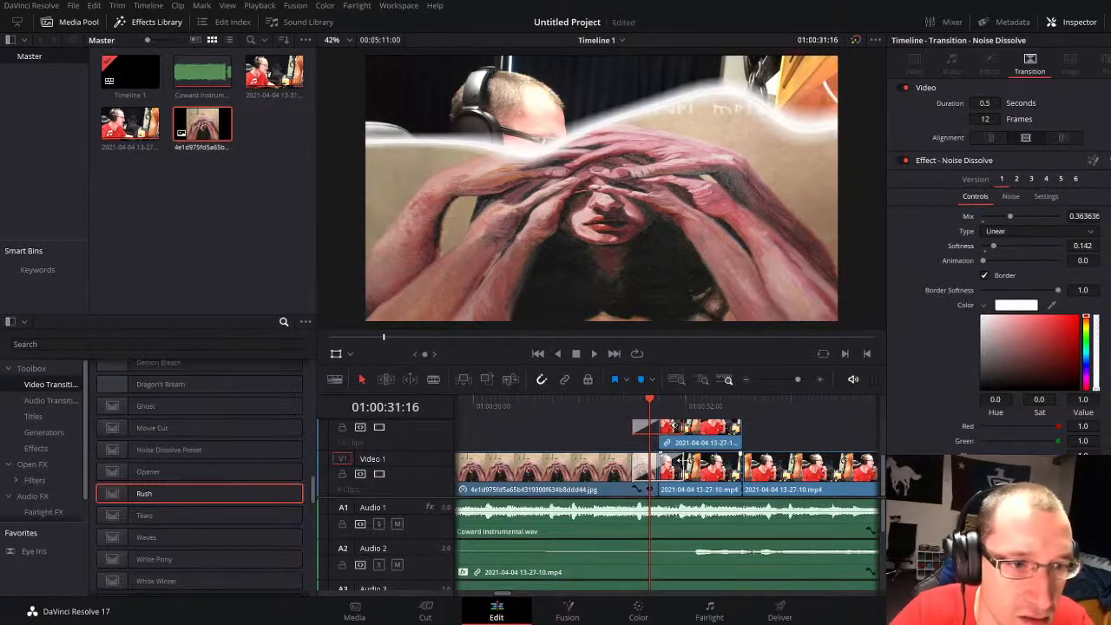
left_click(680, 461)
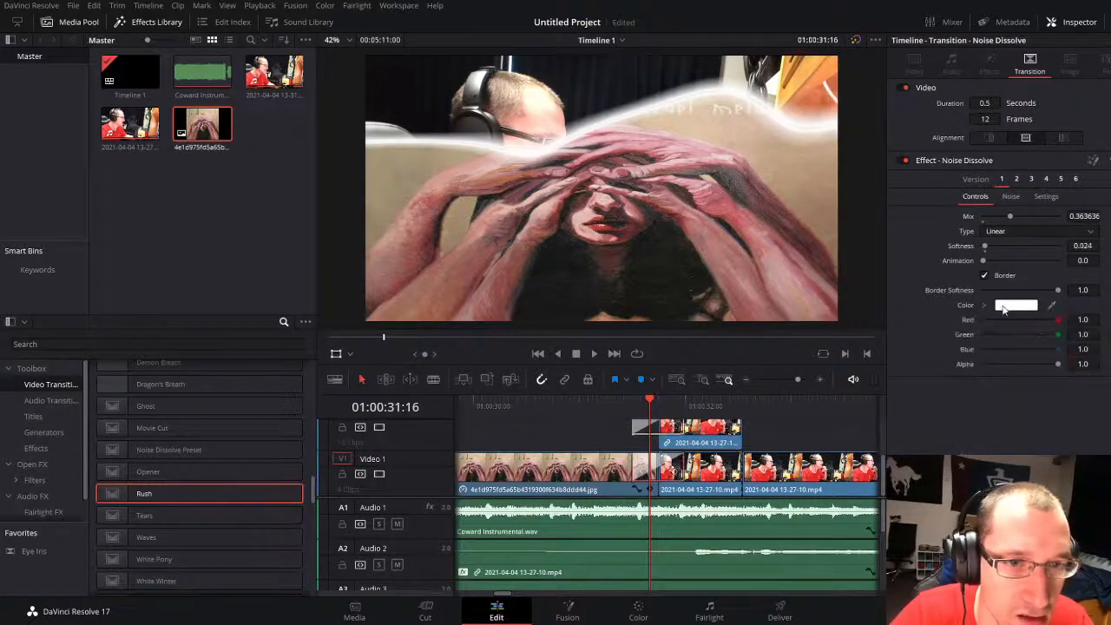
left_click(1003, 308)
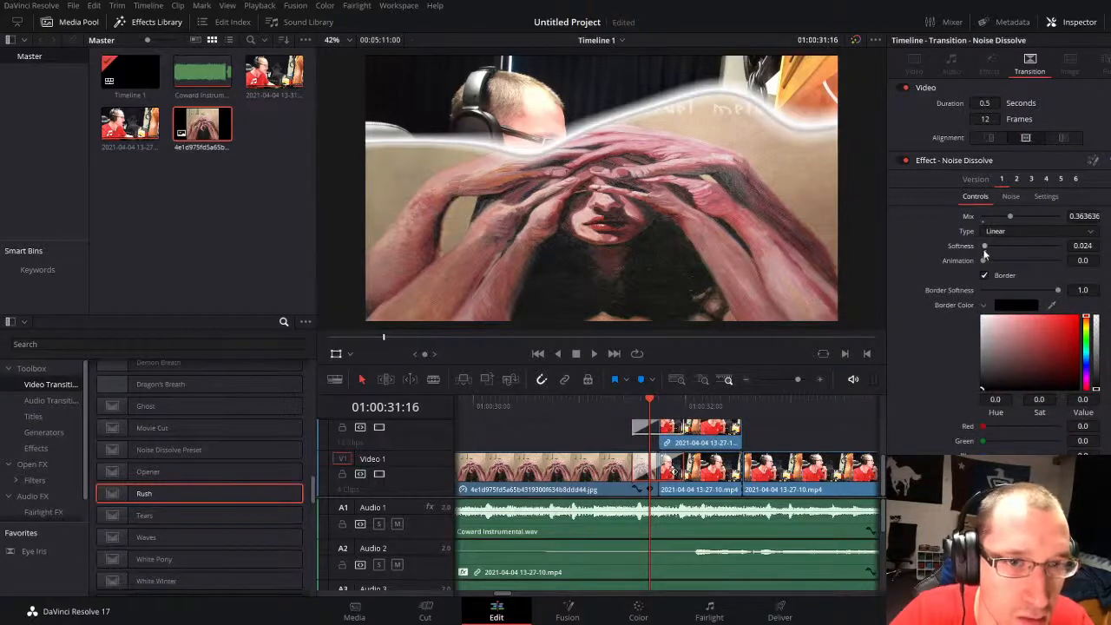
Step: Set the Softness of the black-bordered Noise Dissolve on Video 1 to 0.283 and play through the transition
left_click_drag(985, 248, 996, 246)
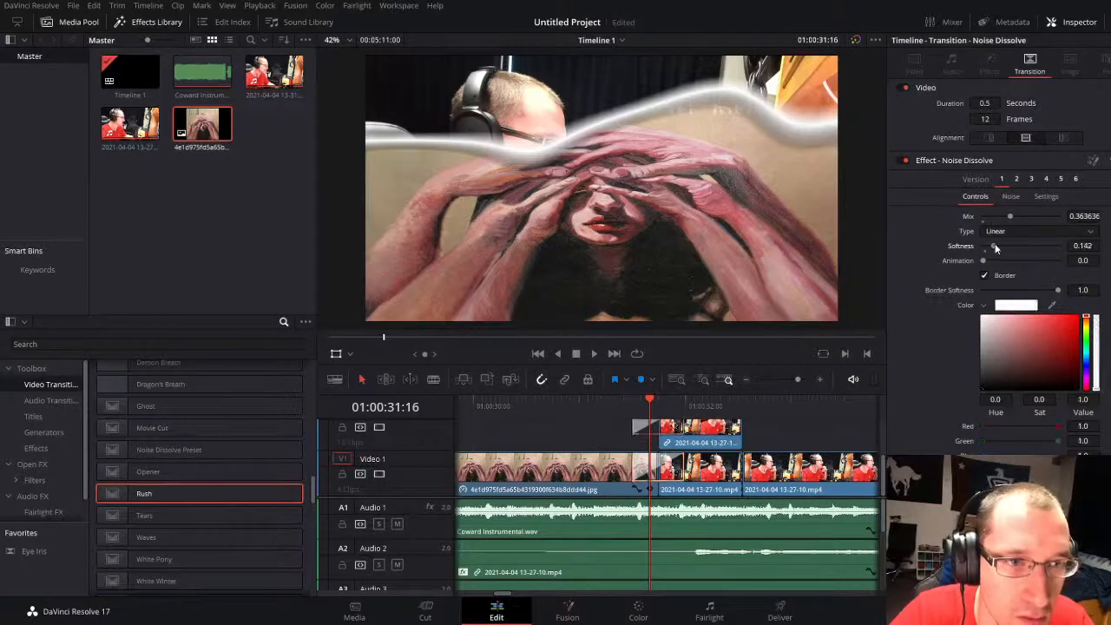
mouse_move(995, 244)
left_mouse_down()
mouse_move(985, 248)
mouse_move(1008, 243)
left_mouse_up()
left_click(681, 462)
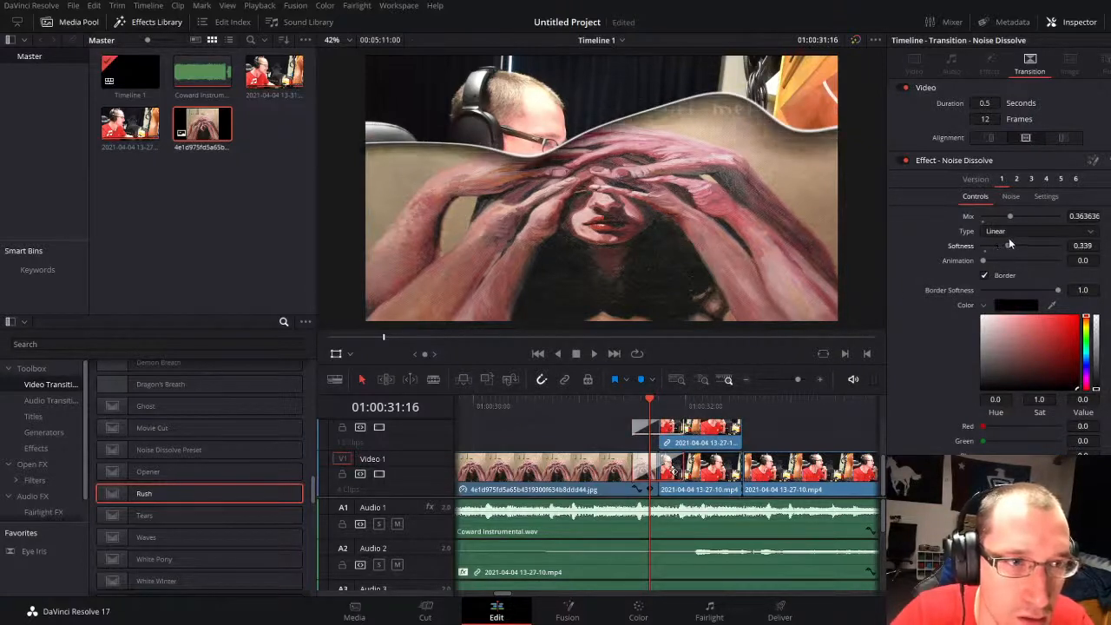
left_click(599, 404)
key("space")
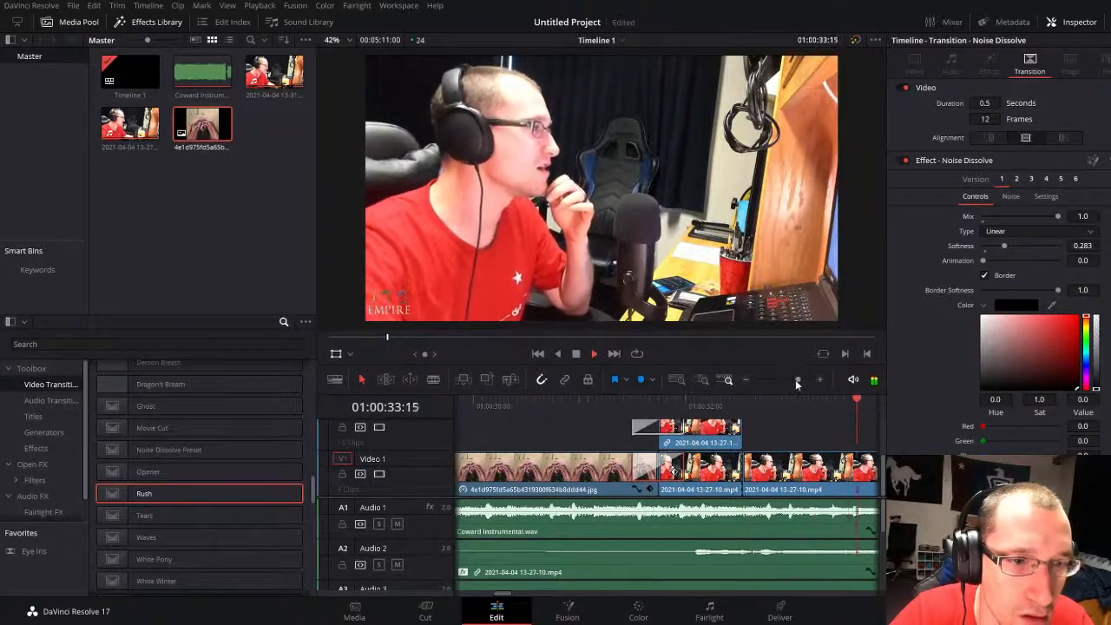
Step: Replay the cover-to-video transition and set the Softness of the upper track's white-bordered Noise Dissolve to 0.118
left_click_drag(799, 379, 793, 380)
left_click(543, 405)
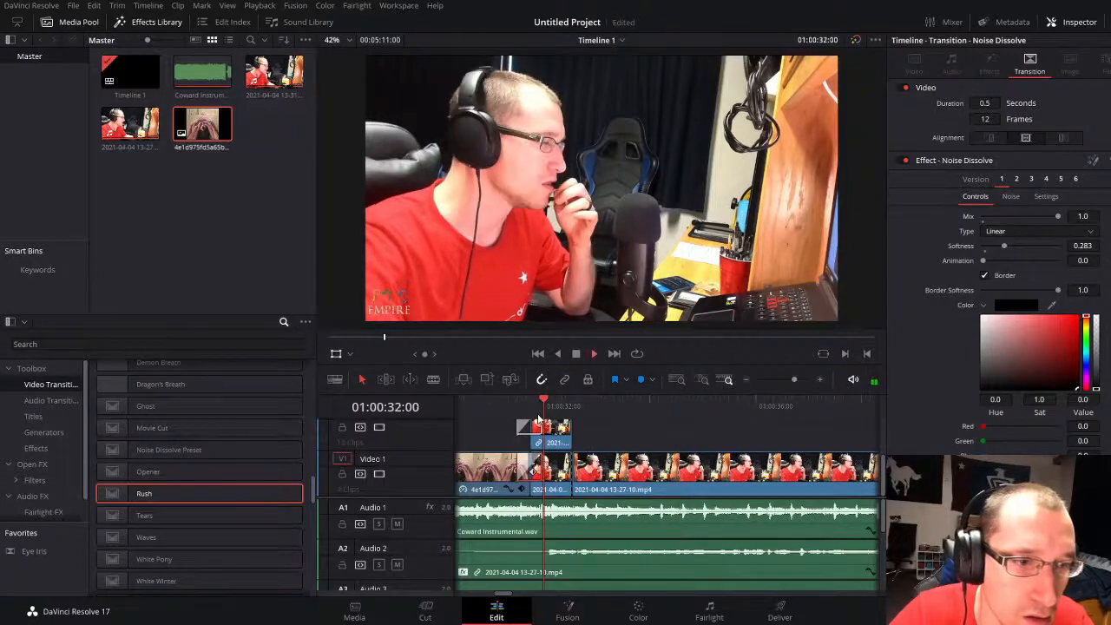
key("space")
key("space")
left_click(505, 406)
key("space")
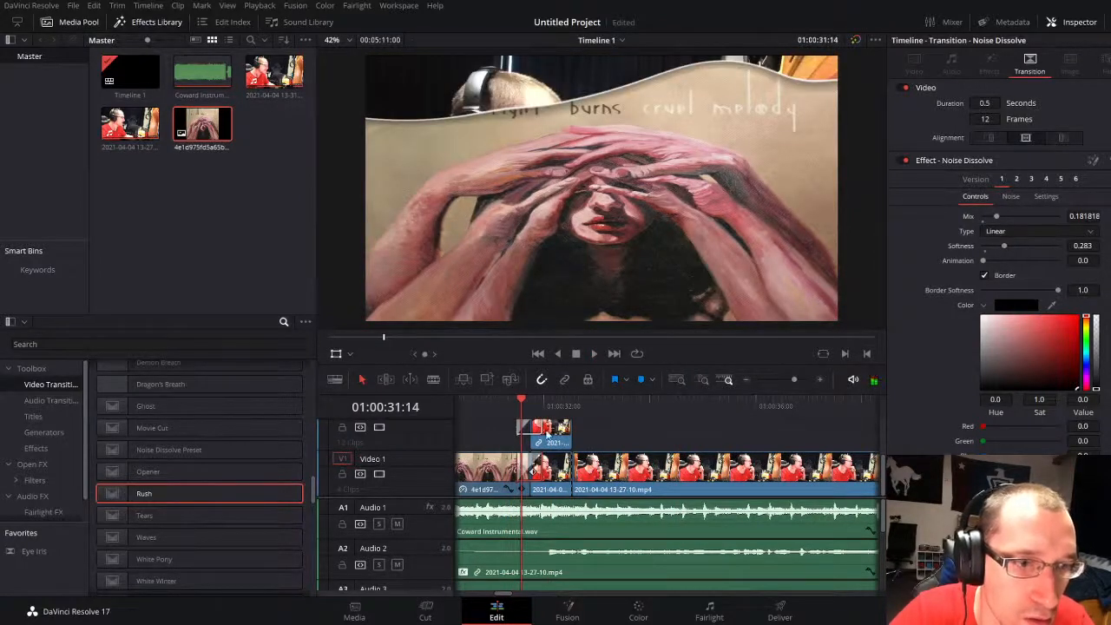
left_click(537, 425)
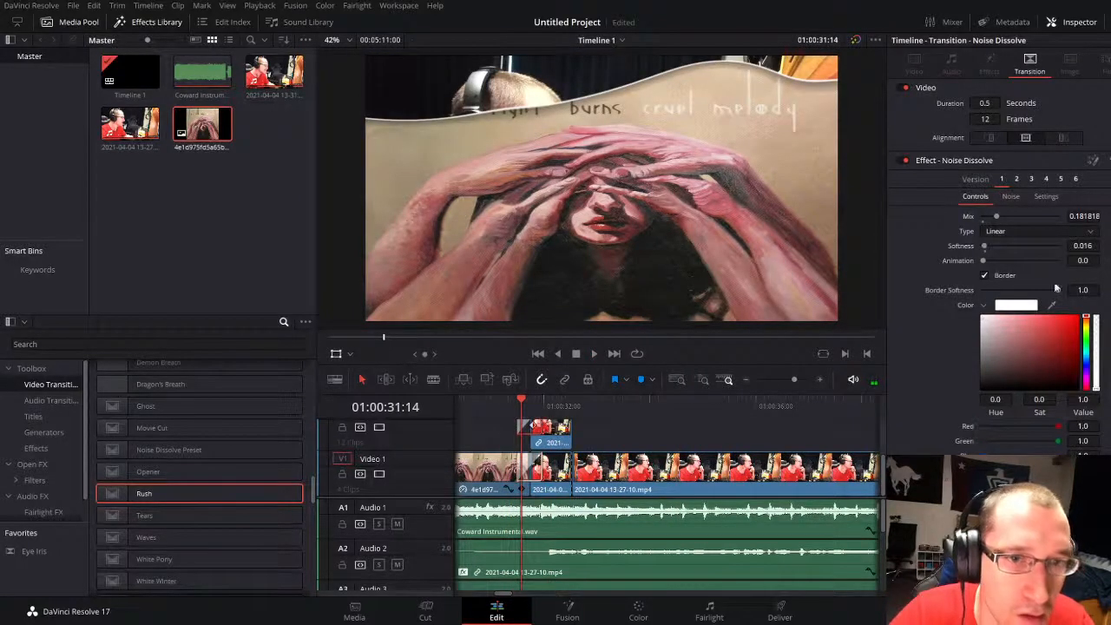
left_click_drag(984, 247, 994, 246)
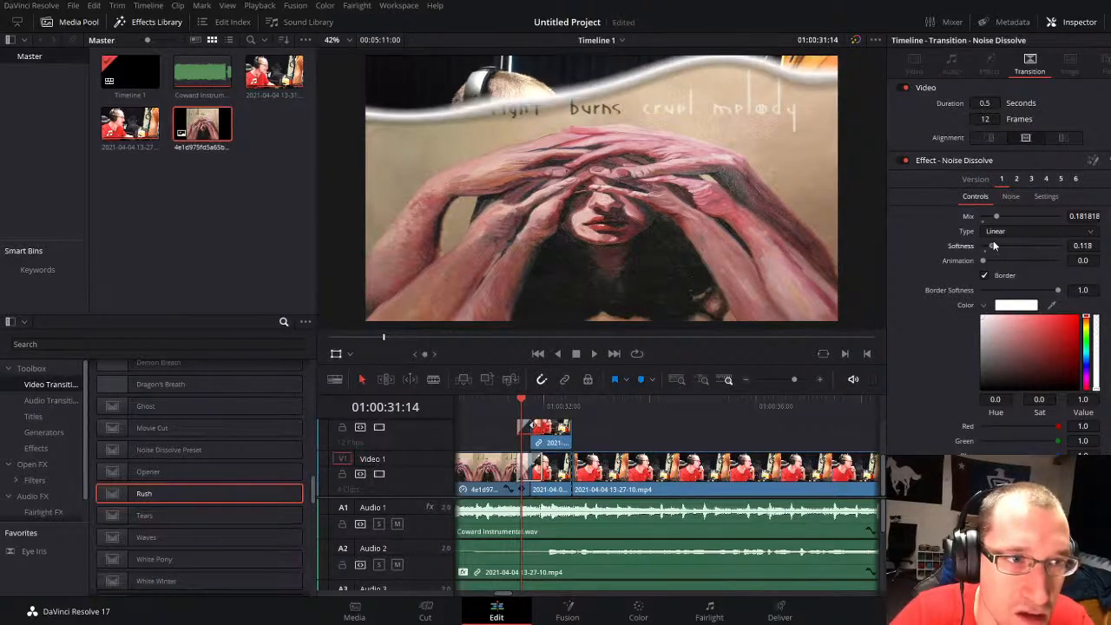
left_click(536, 458)
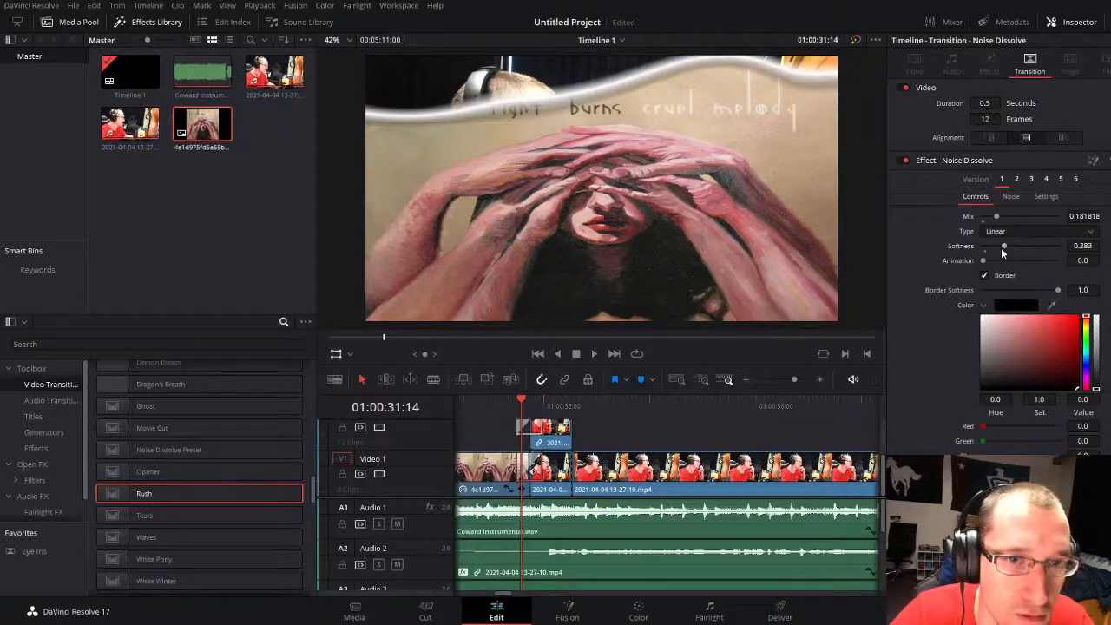
left_click_drag(1002, 252, 1003, 248)
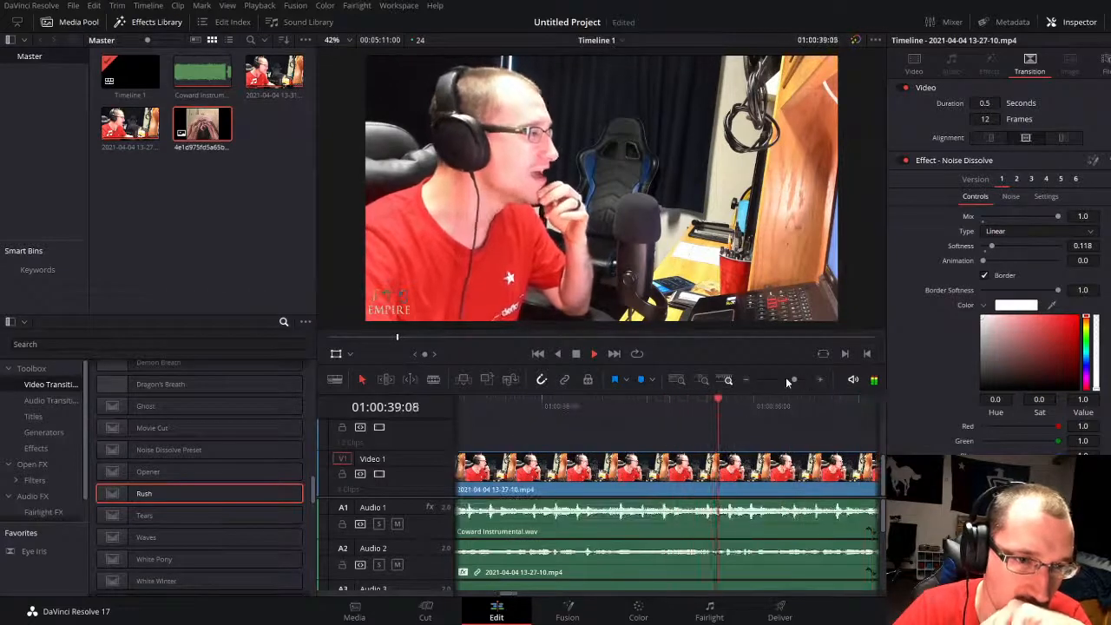
Step: Play on through the first verse and examine the audio tracks up to the 13-31-39 take on the upper video track
left_click_drag(785, 377, 779, 376)
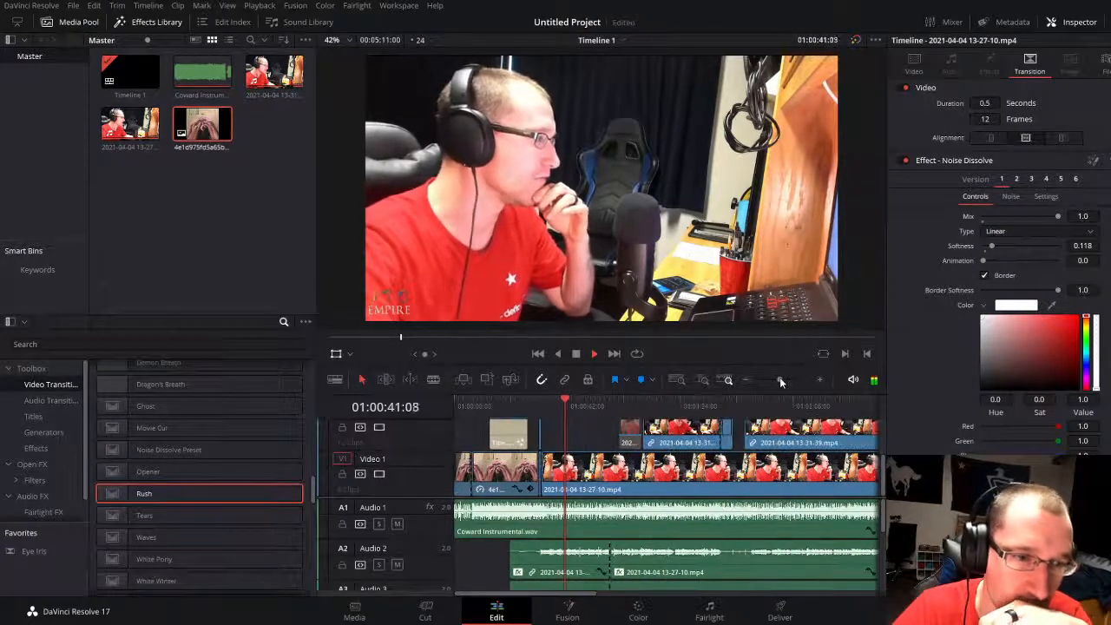
left_click(592, 523)
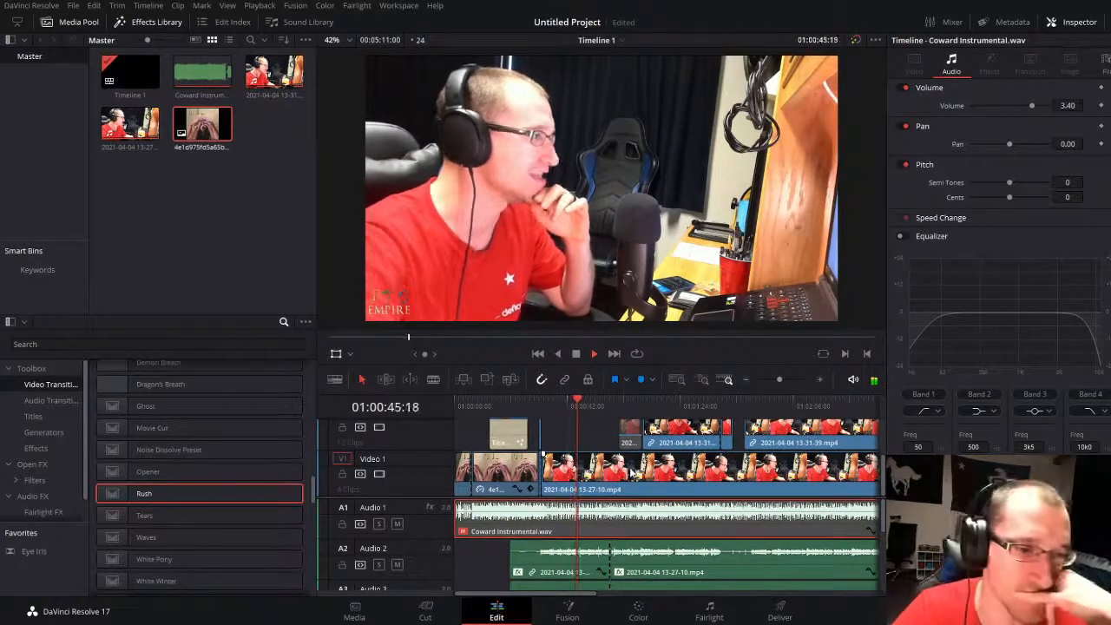
scroll(607, 550, "down", 1)
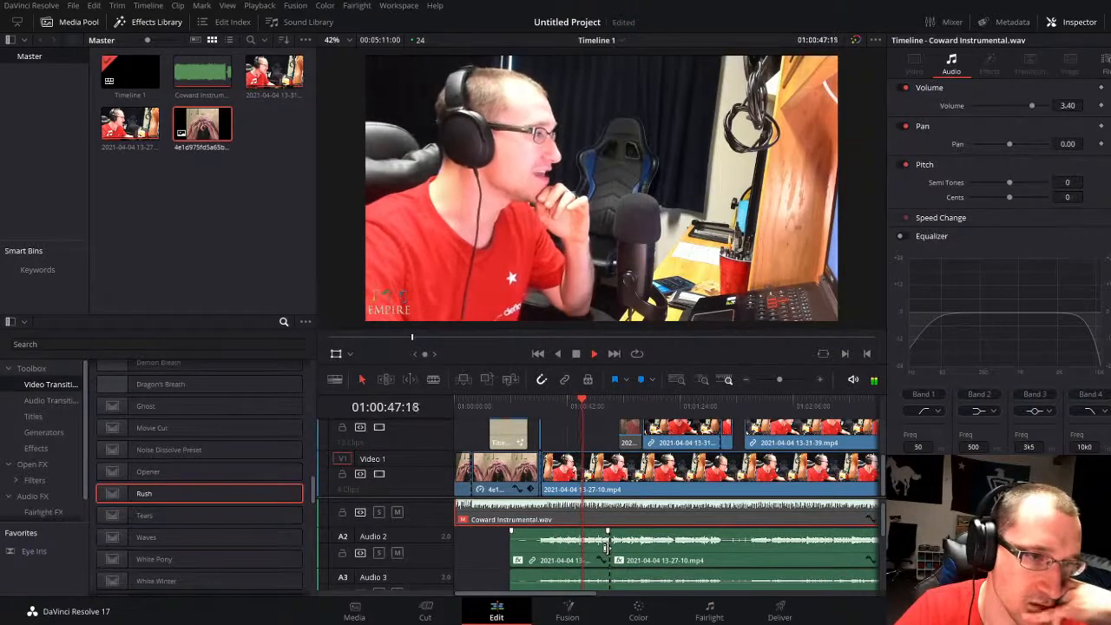
scroll(607, 552, "down", 3)
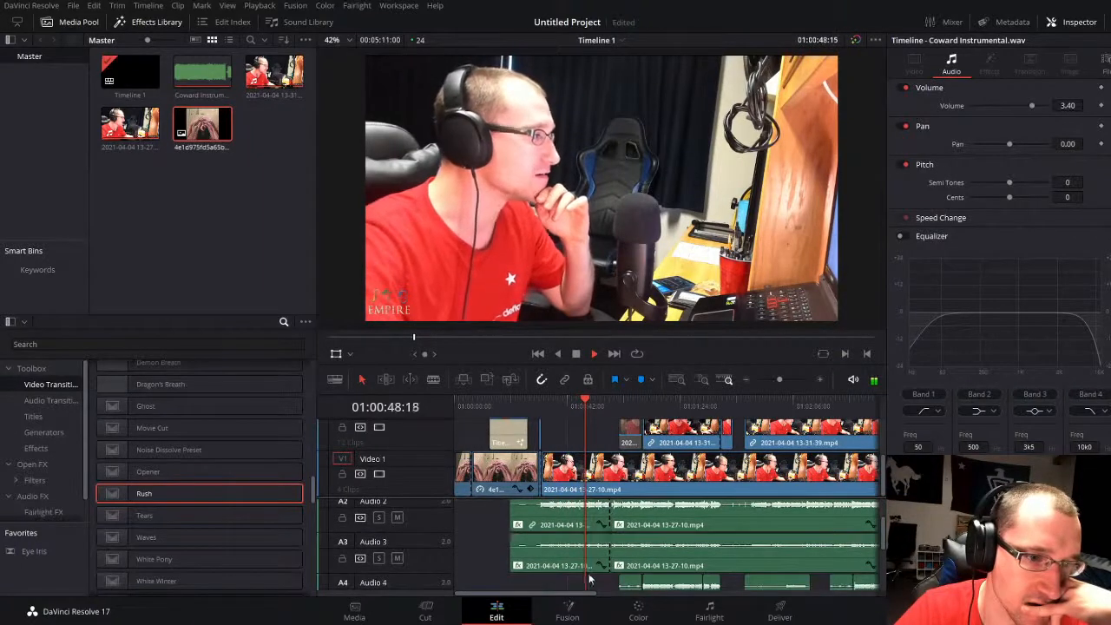
left_click(489, 555)
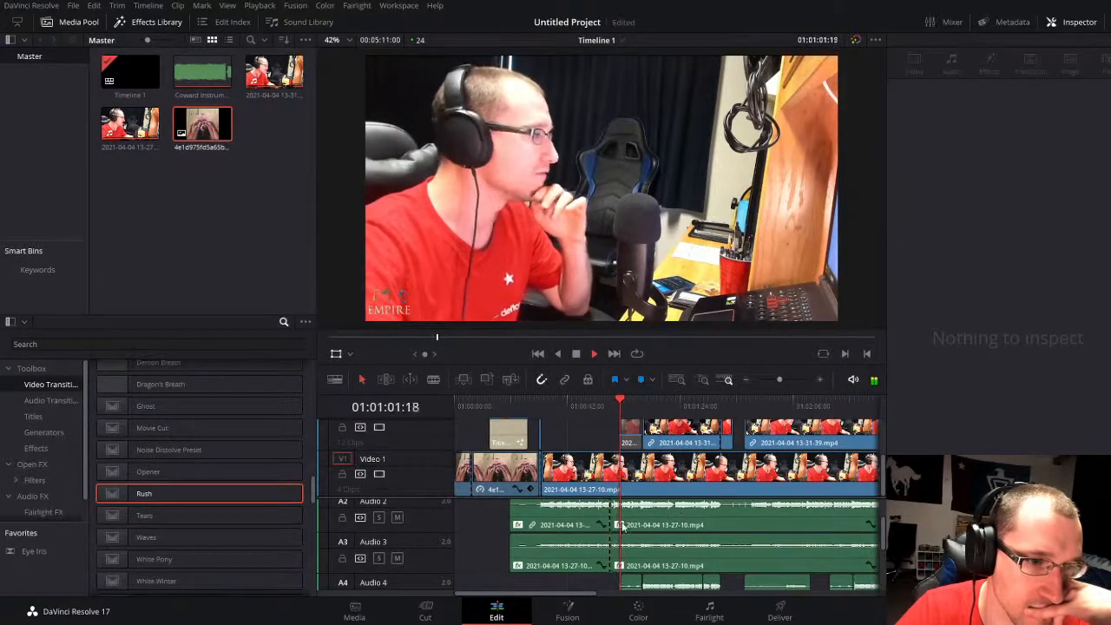
scroll(601, 521, "up", 1)
left_click_drag(782, 379, 786, 378)
key("space")
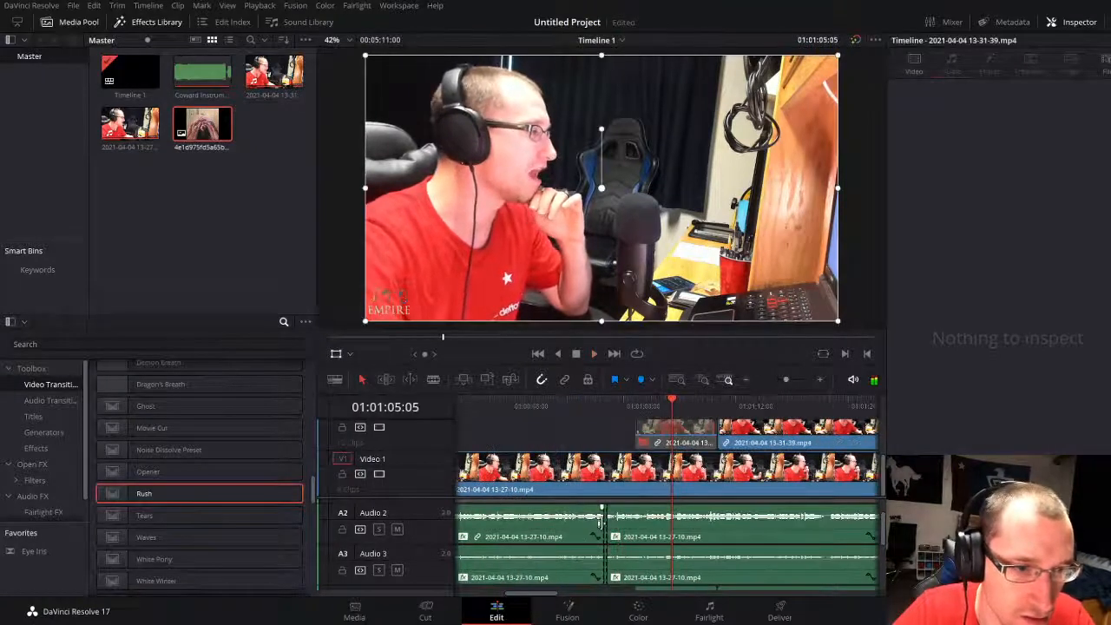
left_click_drag(602, 511, 868, 519)
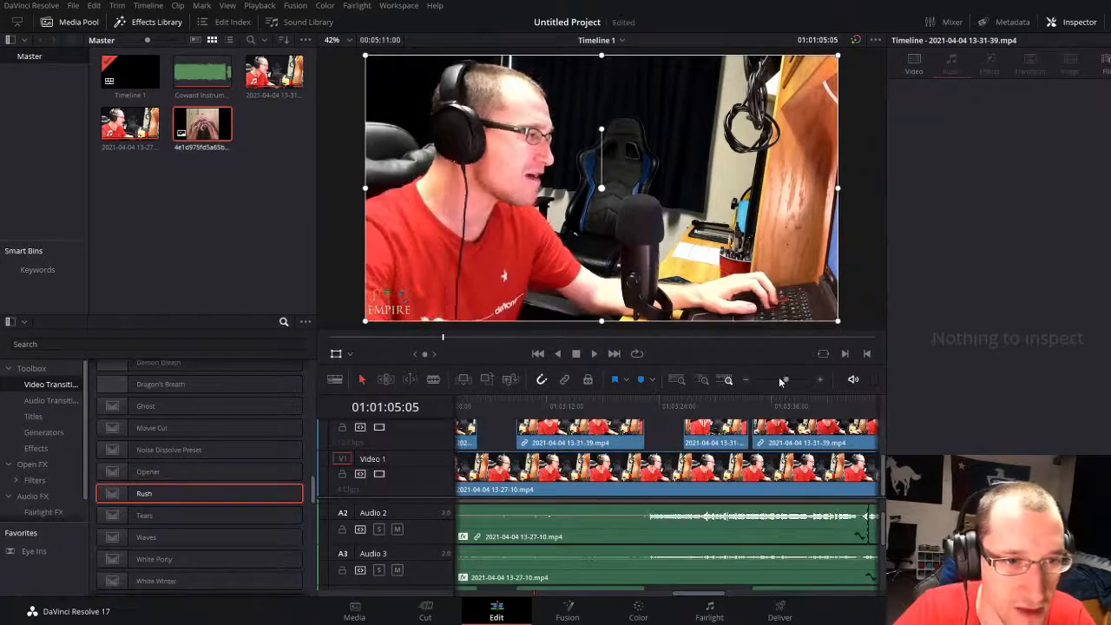
left_click_drag(781, 380, 777, 379)
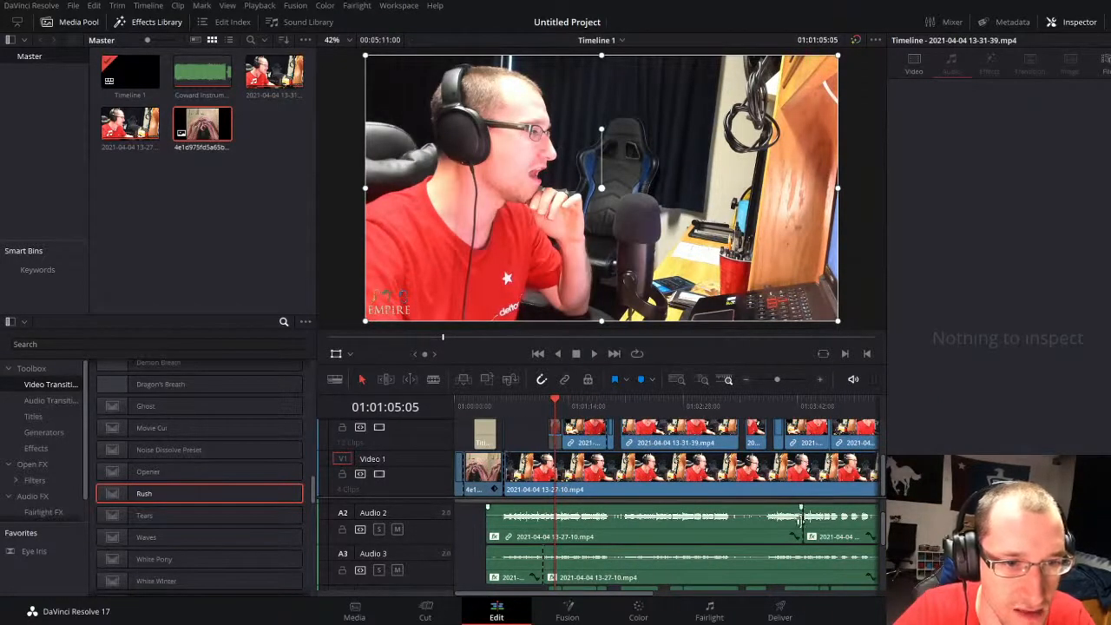
left_click_drag(800, 519, 875, 527)
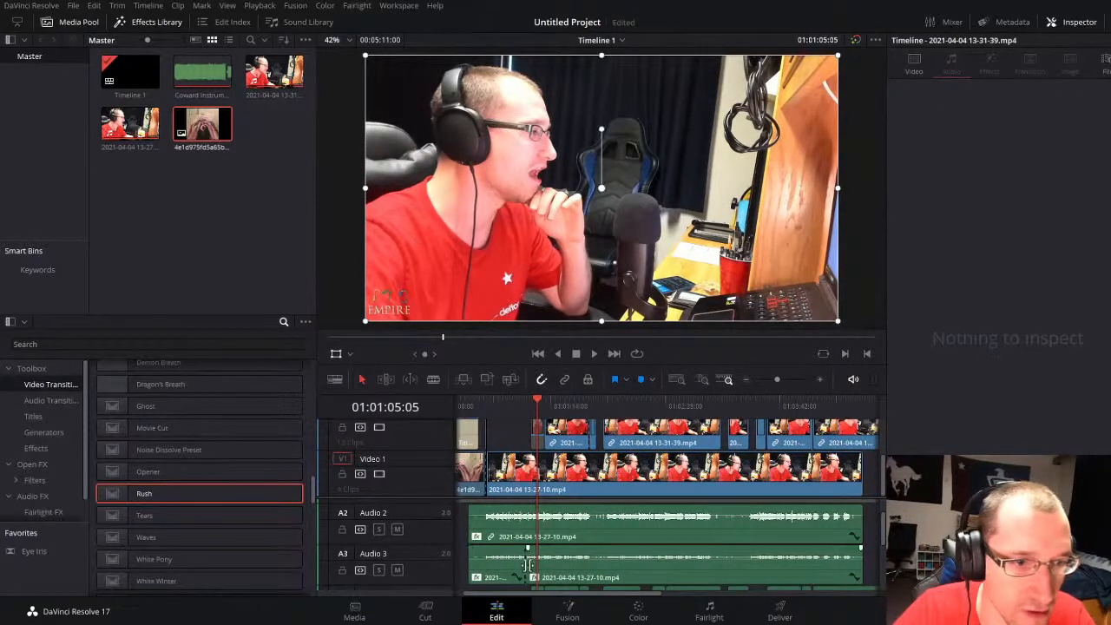
left_click_drag(520, 564, 875, 540)
key("space")
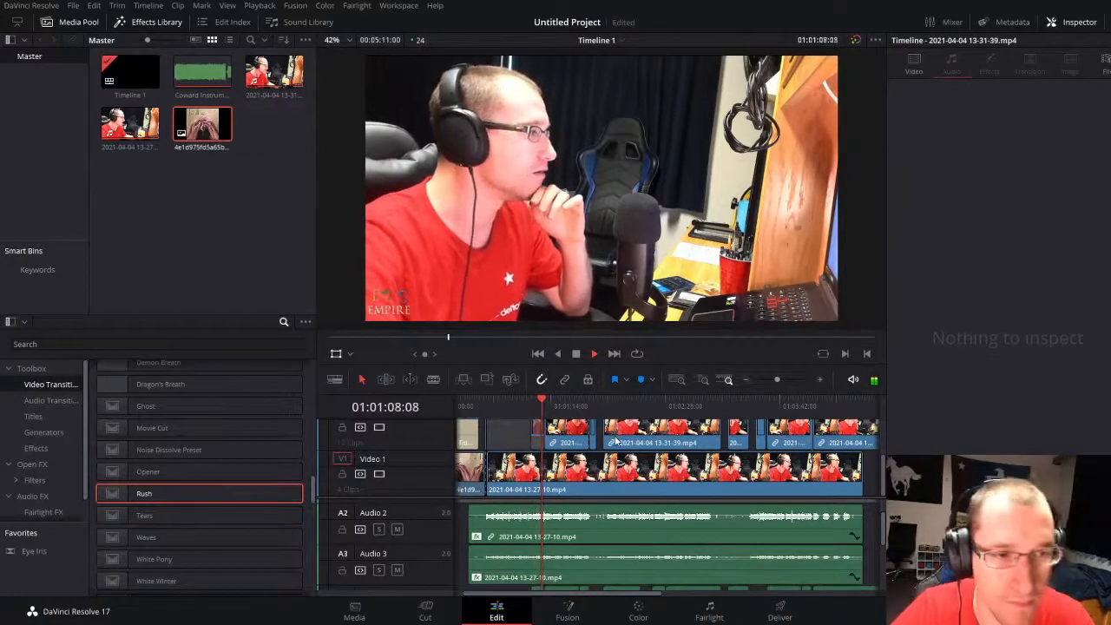
left_click_drag(771, 382, 785, 376)
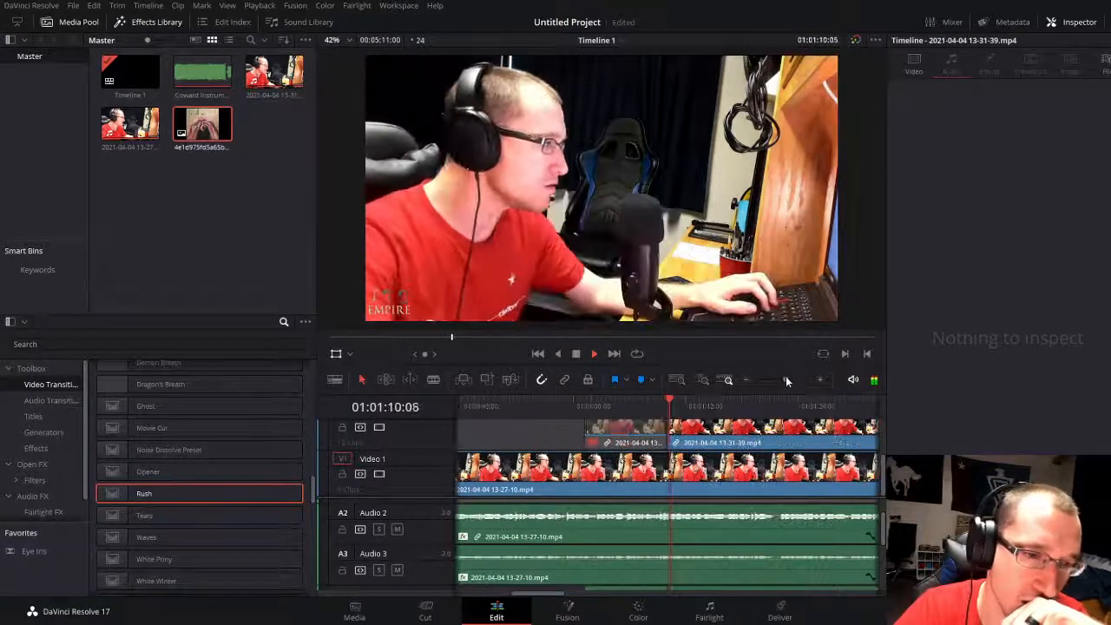
scroll(689, 537, "down", 3)
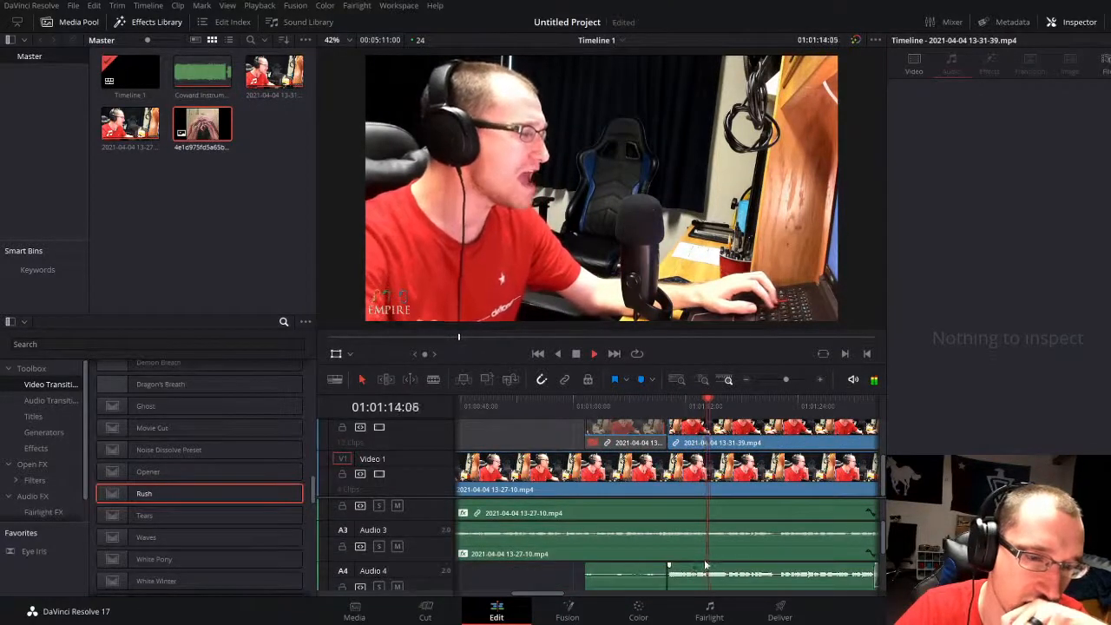
scroll(729, 573, "down", 2)
scroll(757, 565, "up", 1)
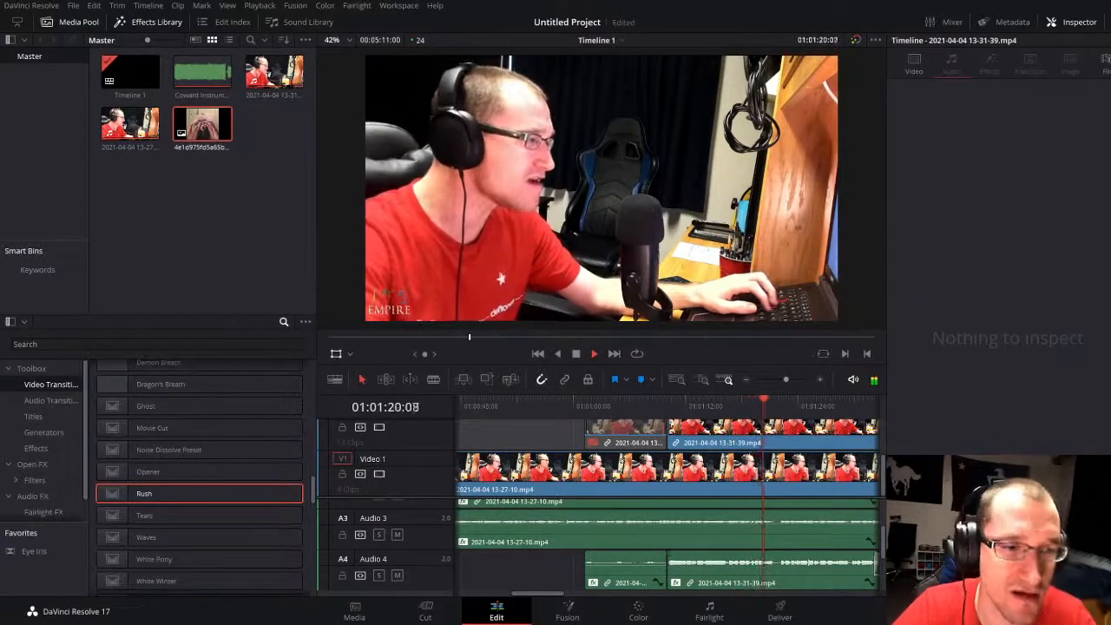
left_click(657, 404)
left_click_drag(786, 379, 790, 379)
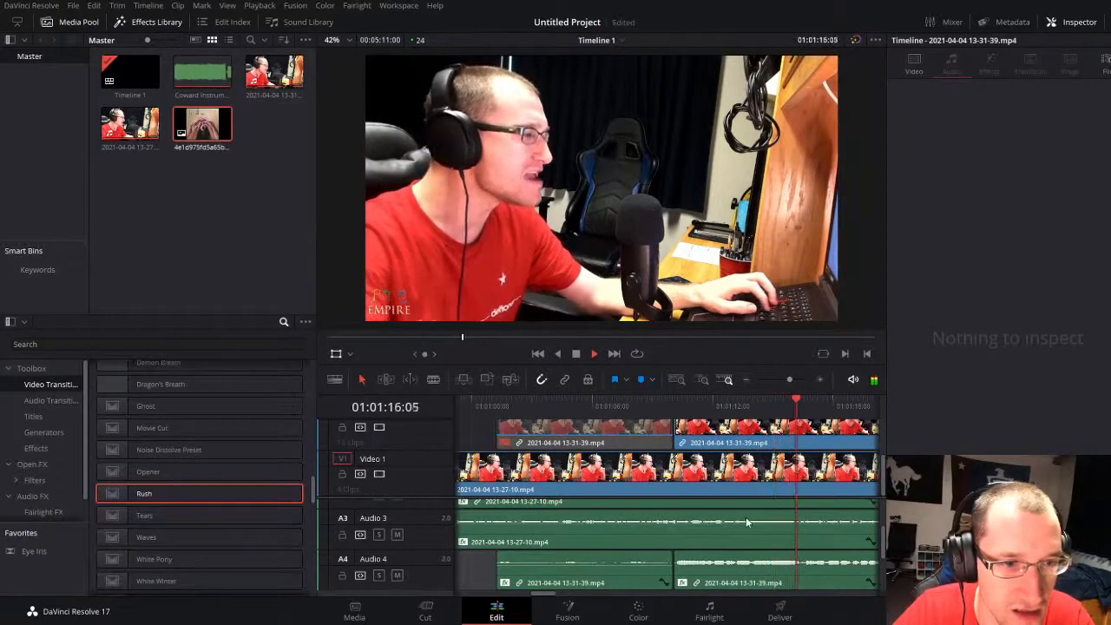
left_click_drag(787, 379, 785, 376)
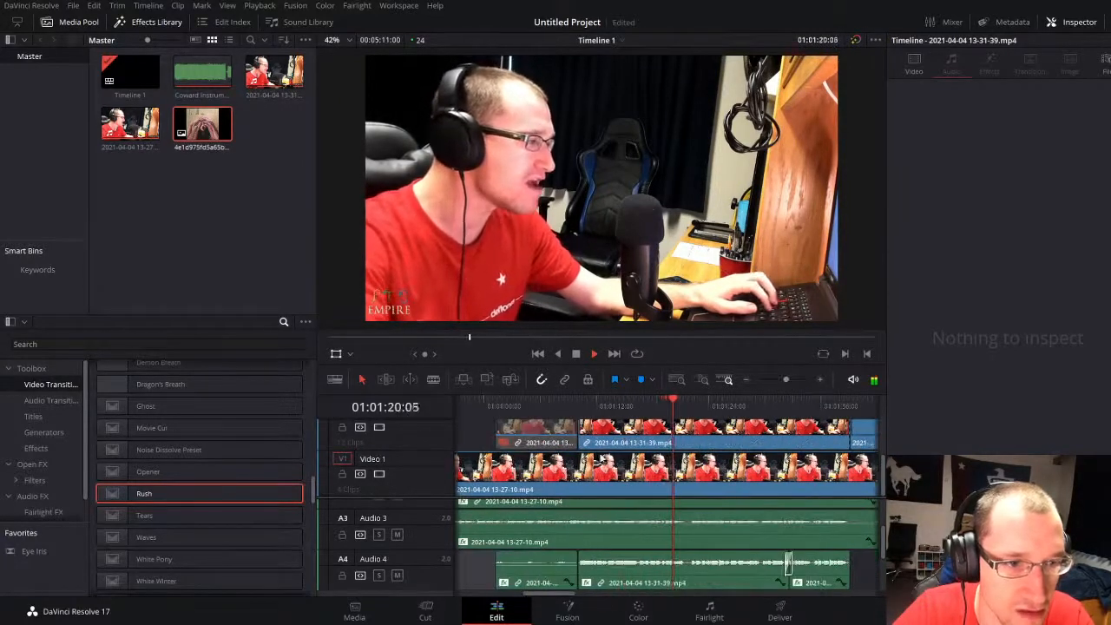
key("space")
left_click(649, 441)
left_click(978, 194)
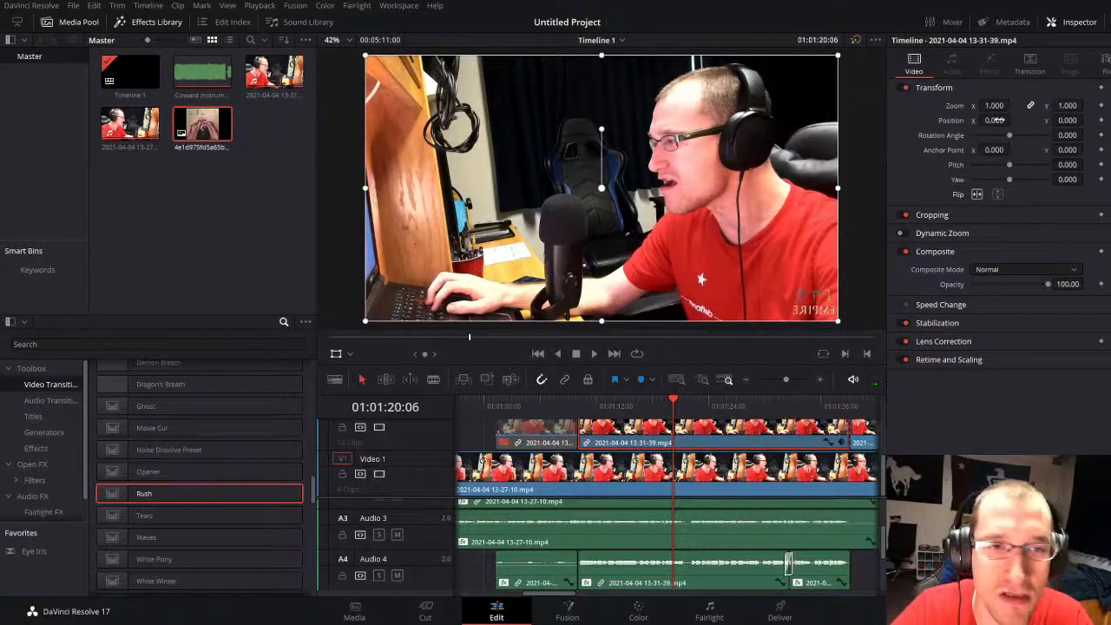
left_click(933, 216)
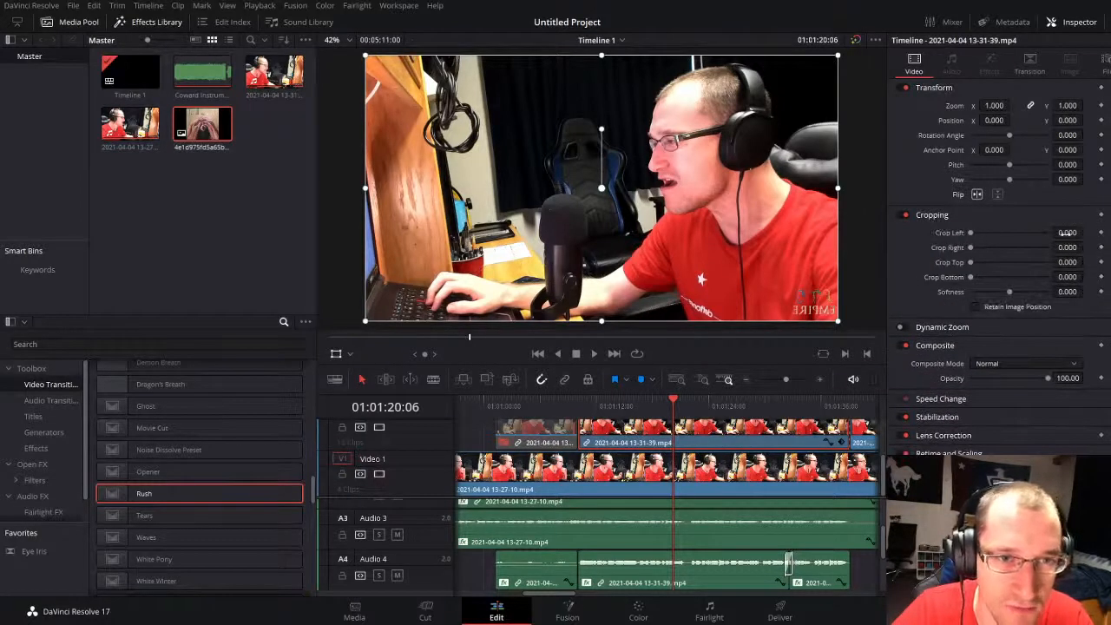
left_click_drag(1066, 233, 1099, 247)
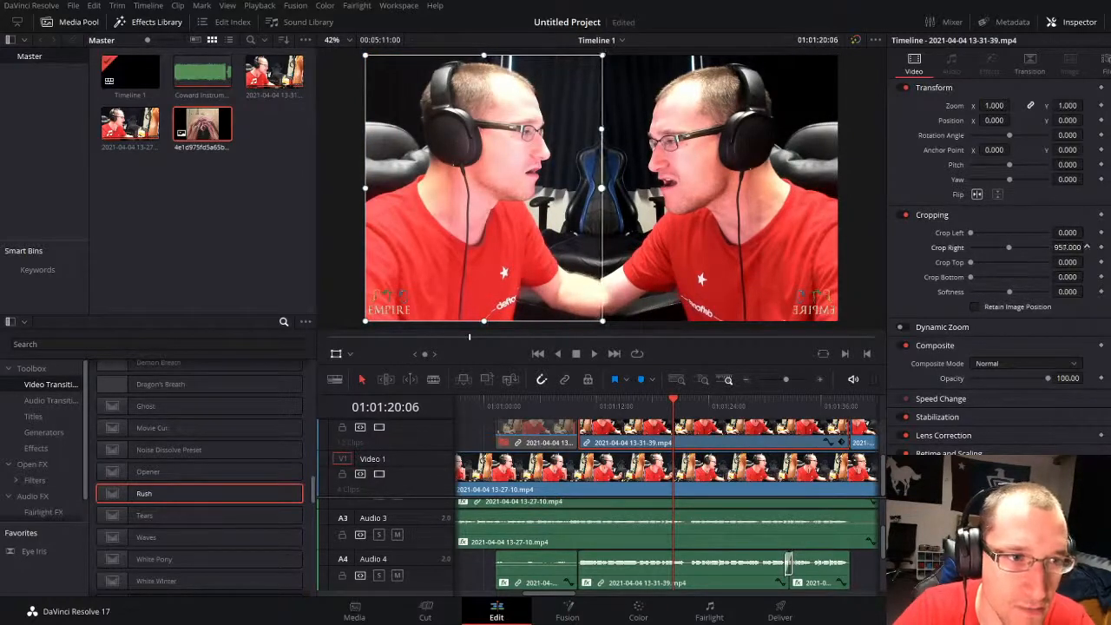
left_click(335, 355)
key("space")
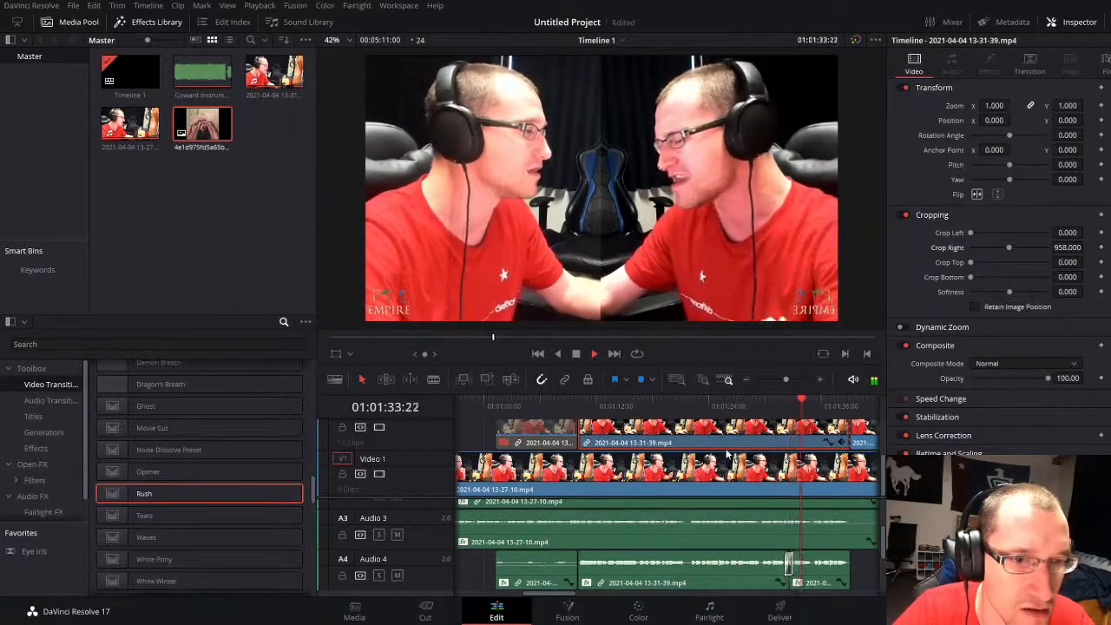
left_click(501, 431)
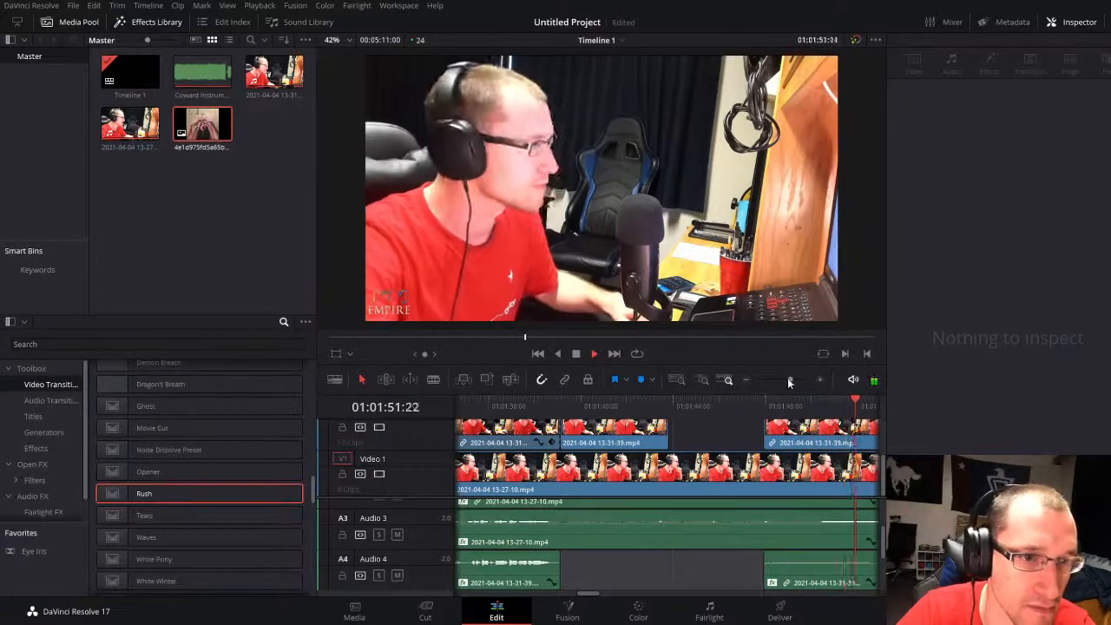
left_click_drag(789, 381, 782, 379)
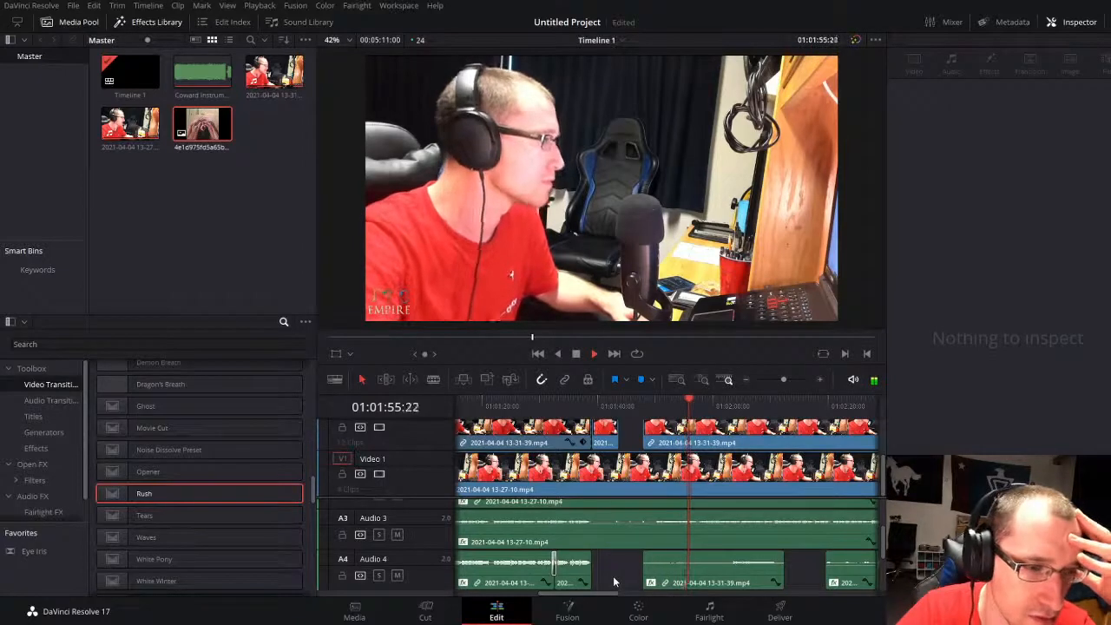
scroll(709, 550, "up", 2)
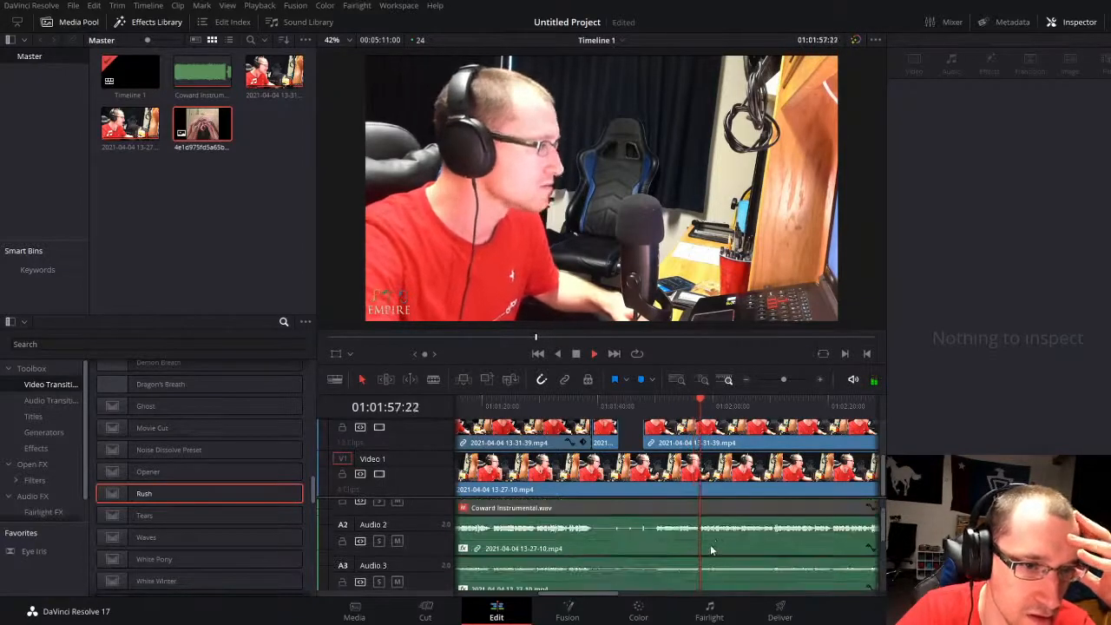
left_click_drag(783, 381, 779, 379)
scroll(695, 556, "down", 2)
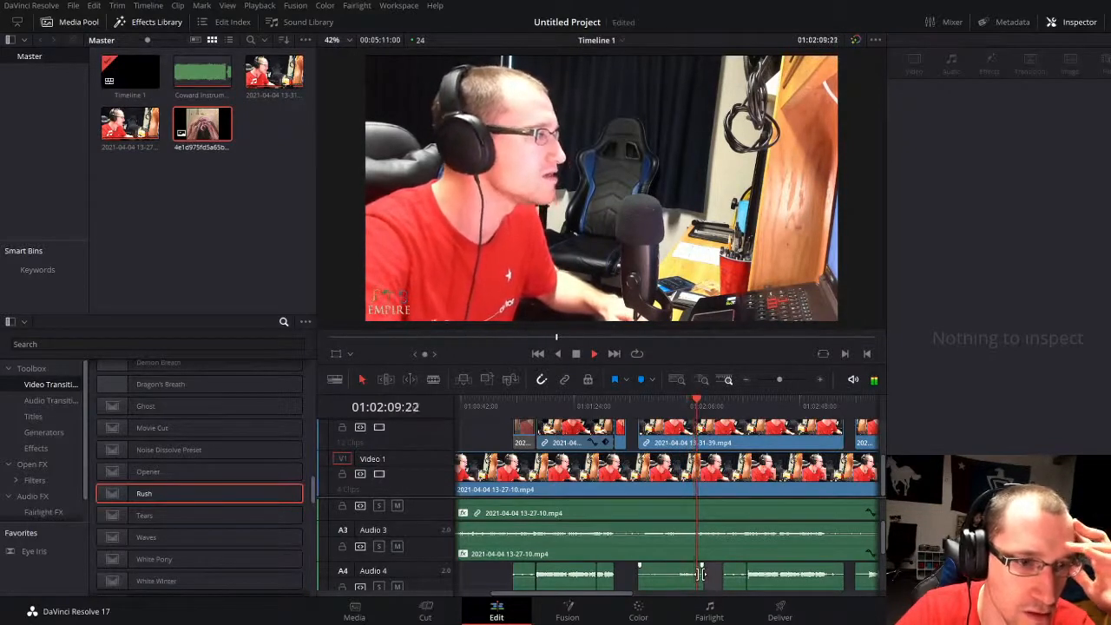
left_click(668, 413)
left_click_drag(779, 380, 783, 379)
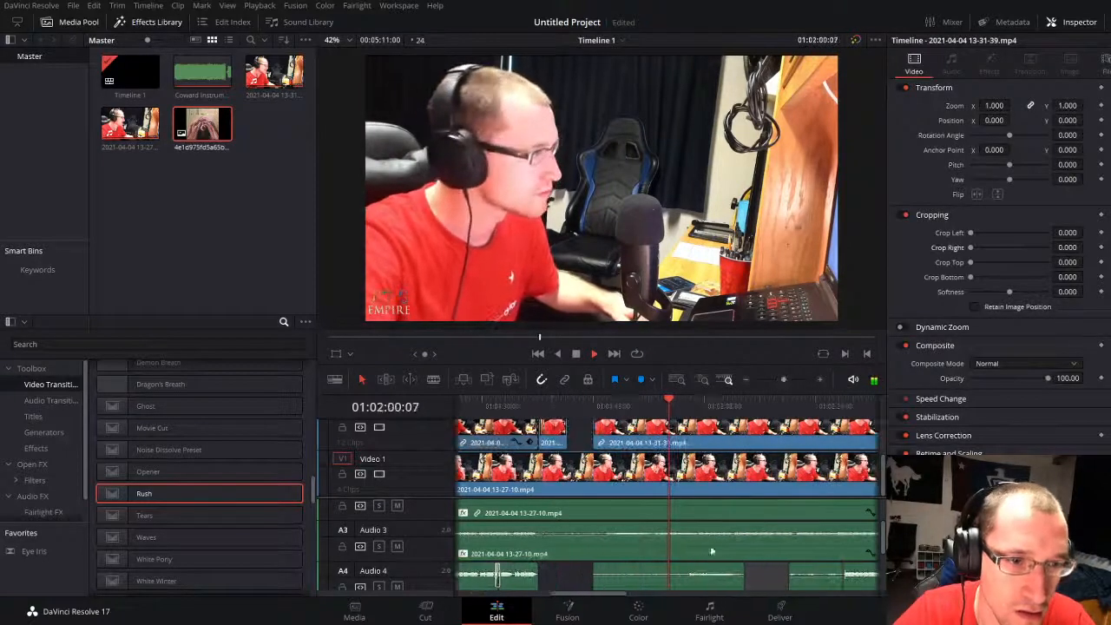
key("space")
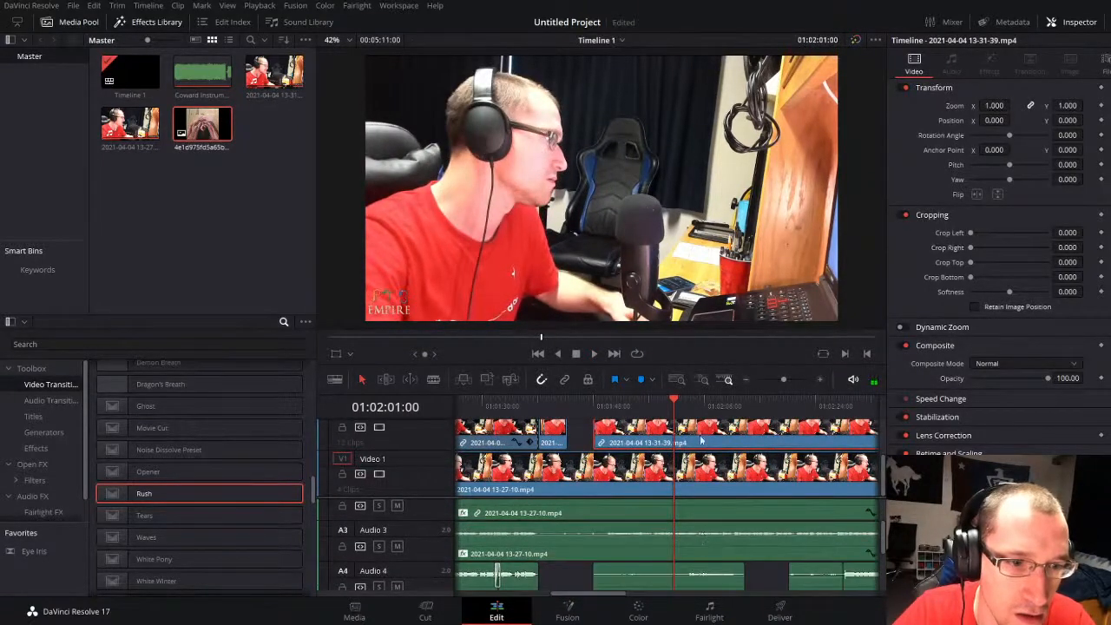
left_click_drag(682, 409, 686, 408)
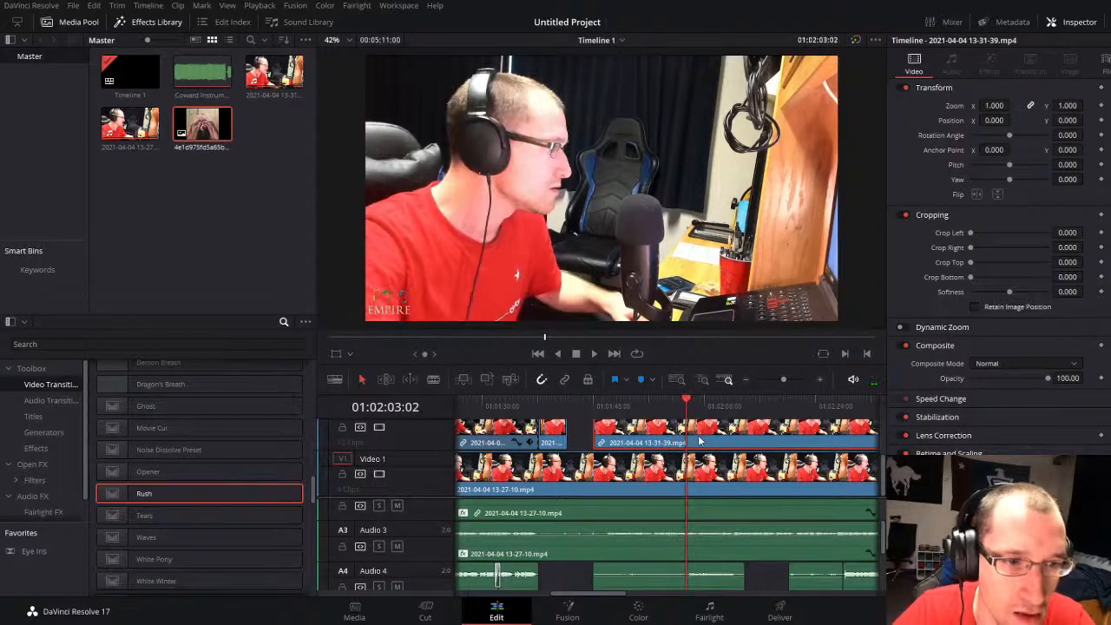
key("ctrl+b")
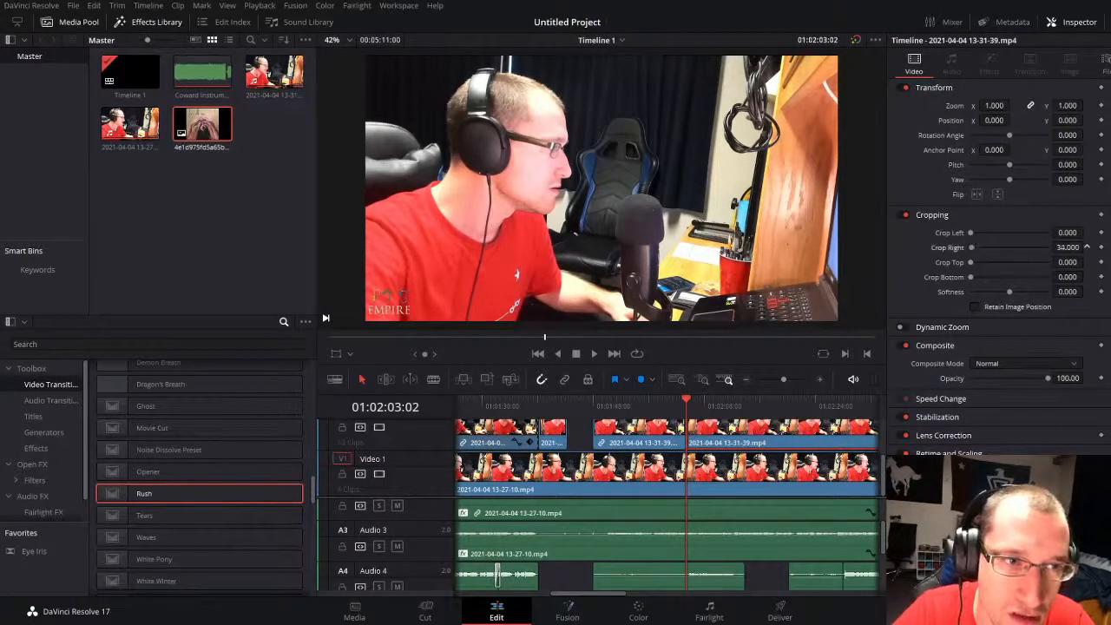
mouse_move(1086, 248)
left_mouse_down()
mouse_move(1103, 247)
mouse_move(1061, 237)
mouse_move(1094, 232)
mouse_move(1087, 247)
left_mouse_up()
key("ctrl+z")
left_click(977, 194)
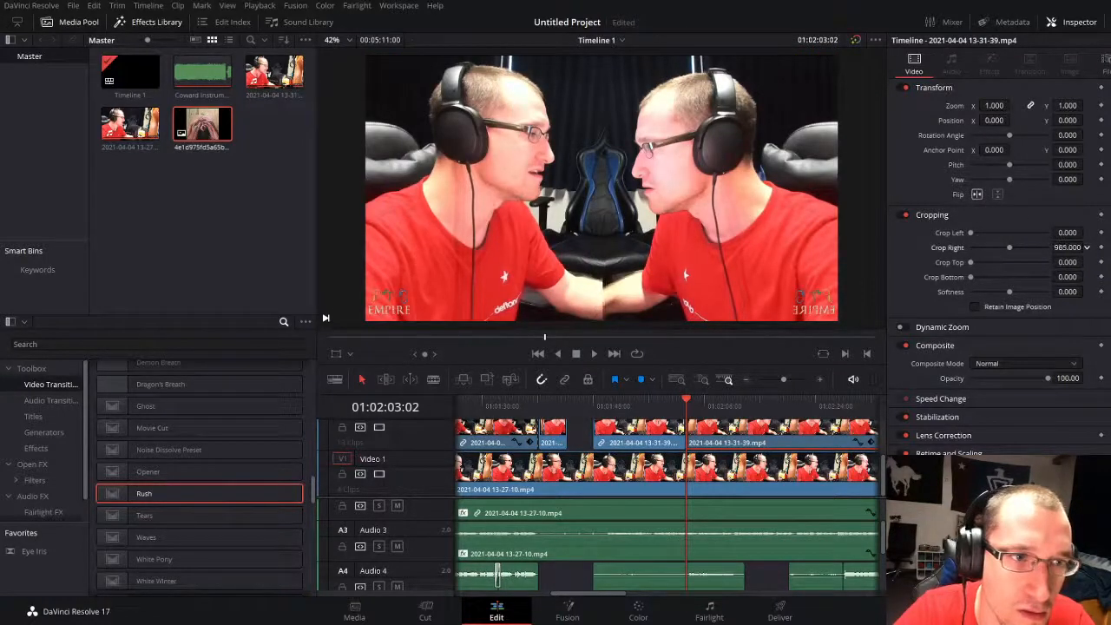
key("space")
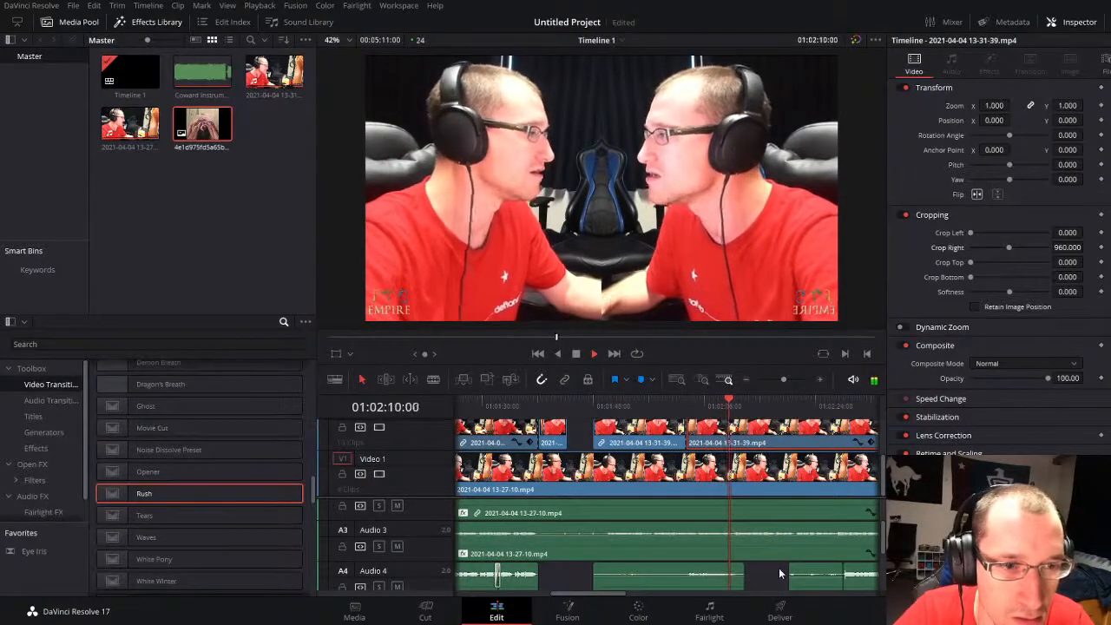
key("space")
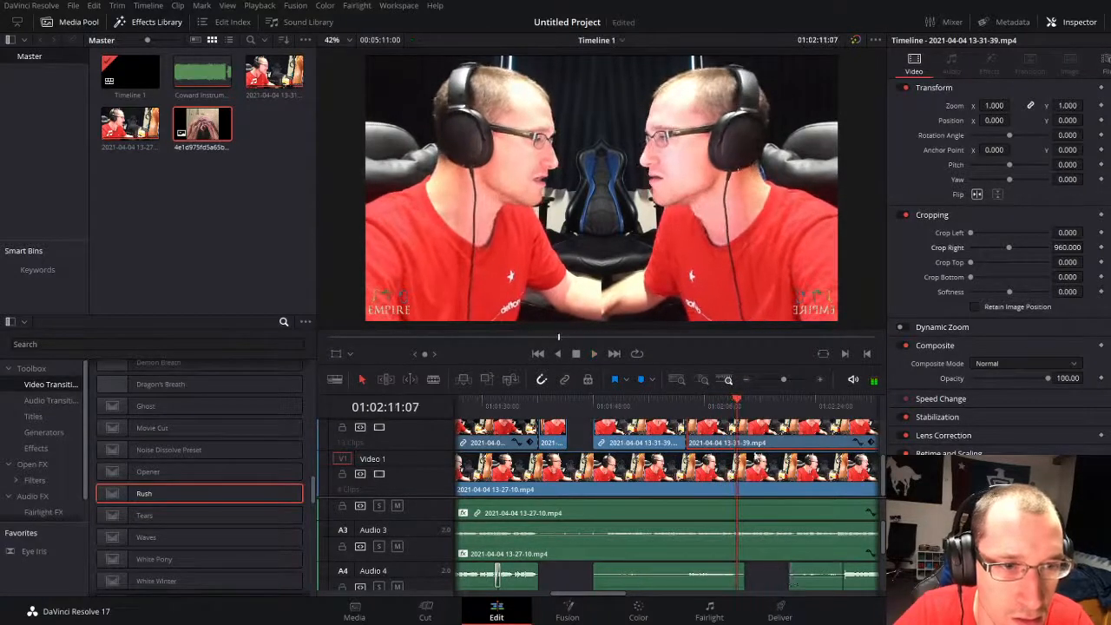
key("ctrl+b")
key("space")
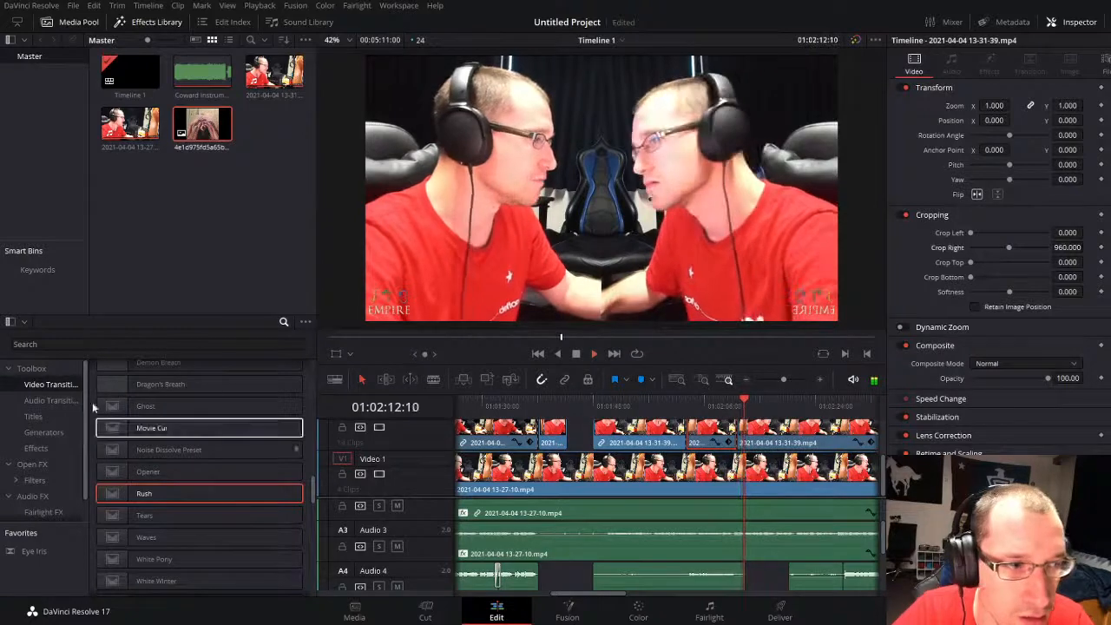
key("space")
Step: Return to the first enabled split-screen clip near 01:01:10:01 and add an Additive Dissolve to its start
left_click(584, 404)
key("Home")
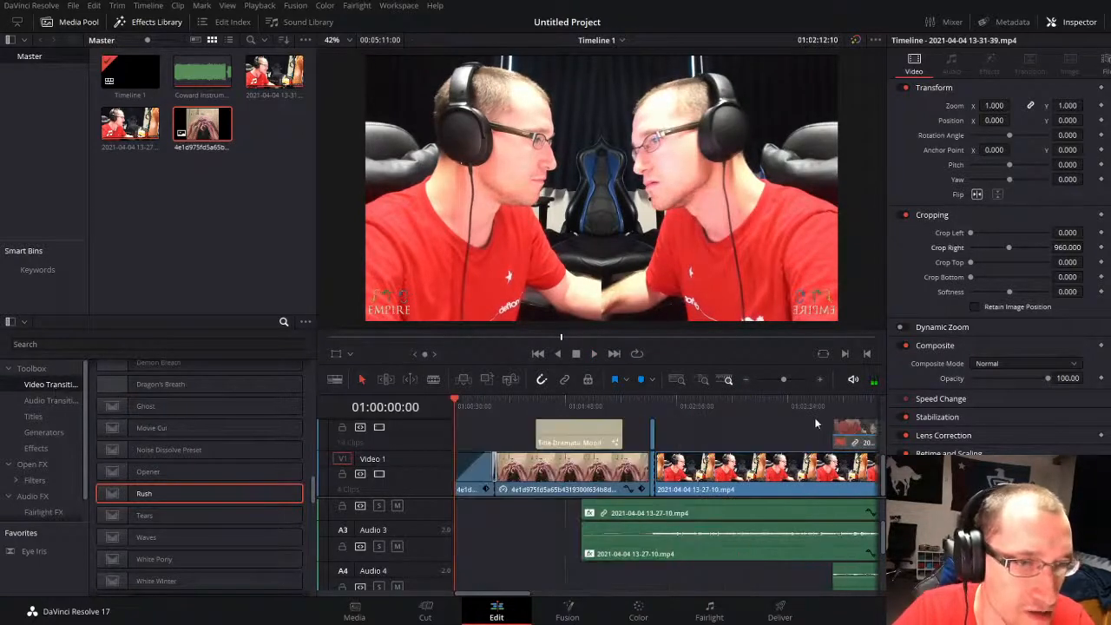
left_click(831, 409)
left_click_drag(775, 377, 783, 378)
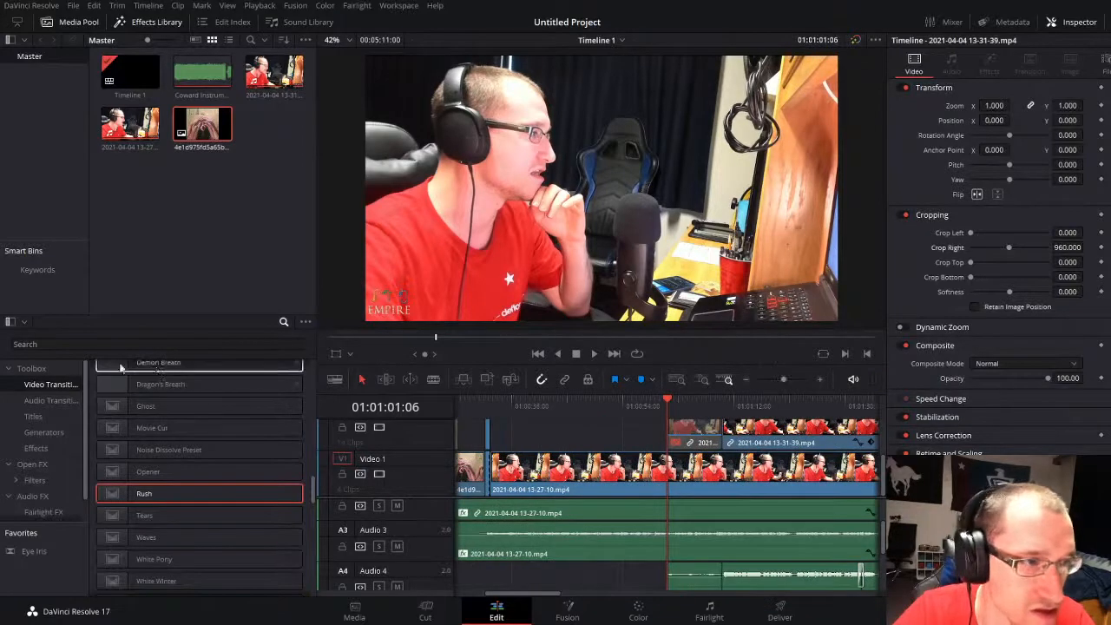
scroll(176, 416, "down", 6)
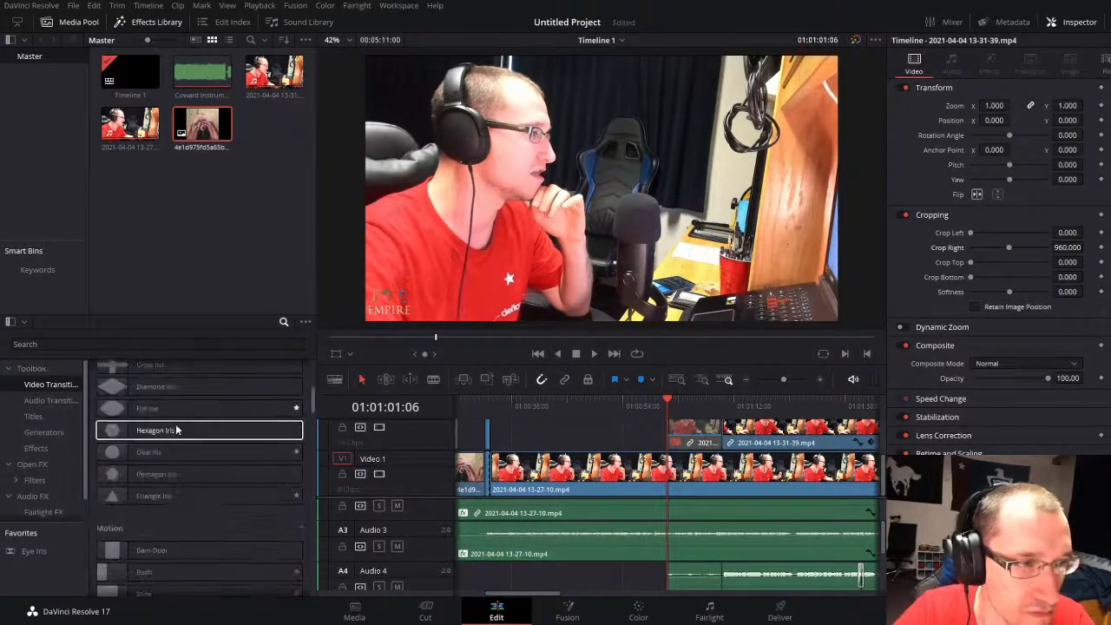
scroll(176, 430, "up", 6)
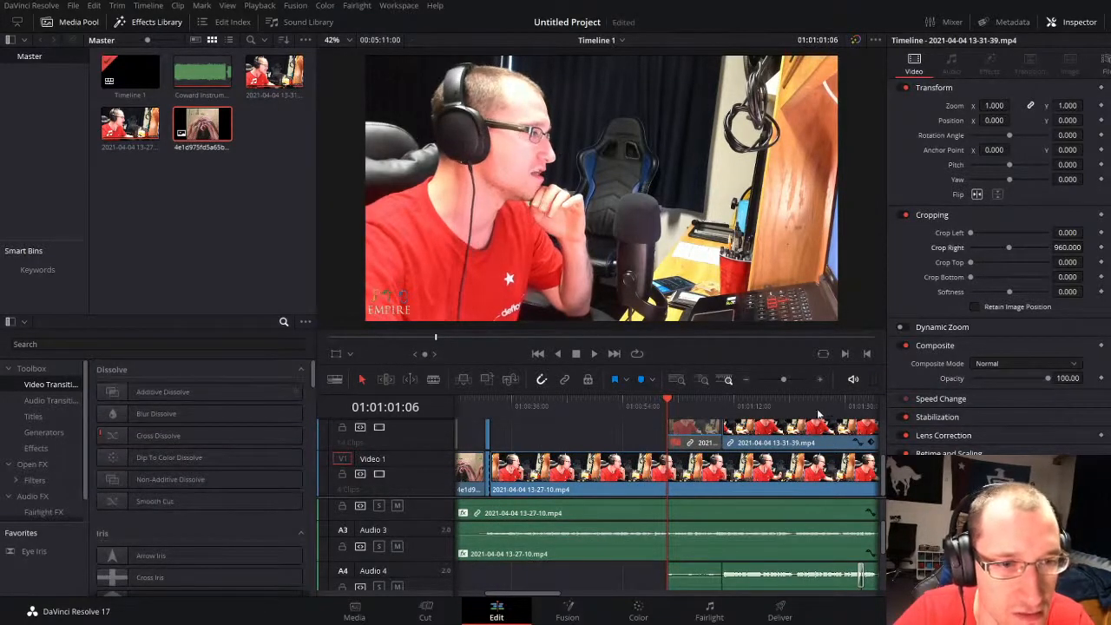
left_click(782, 378)
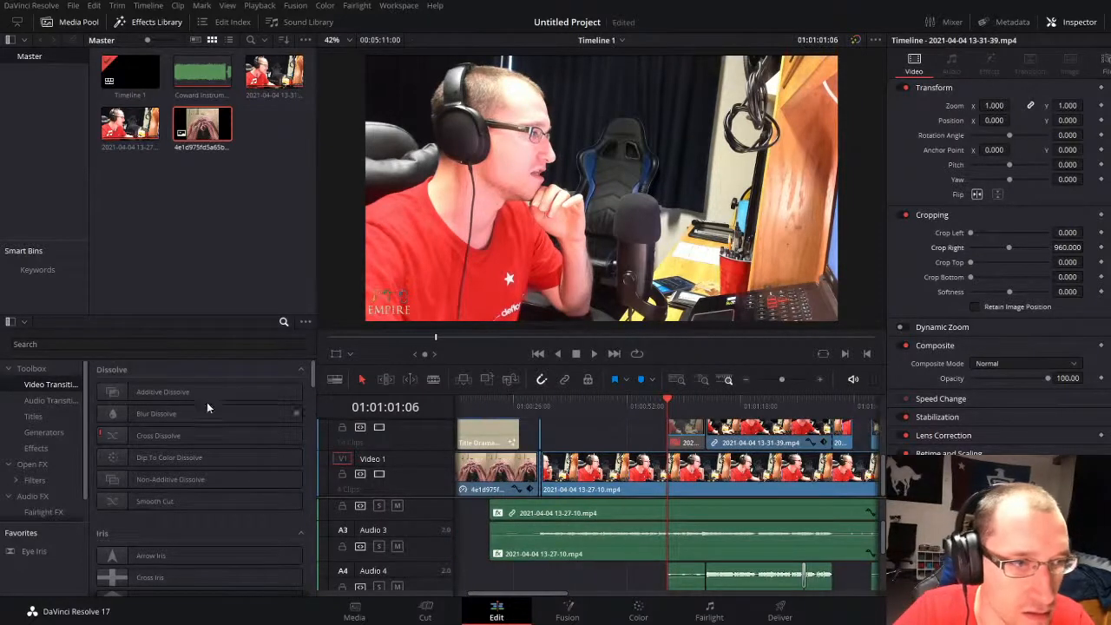
left_click(199, 391)
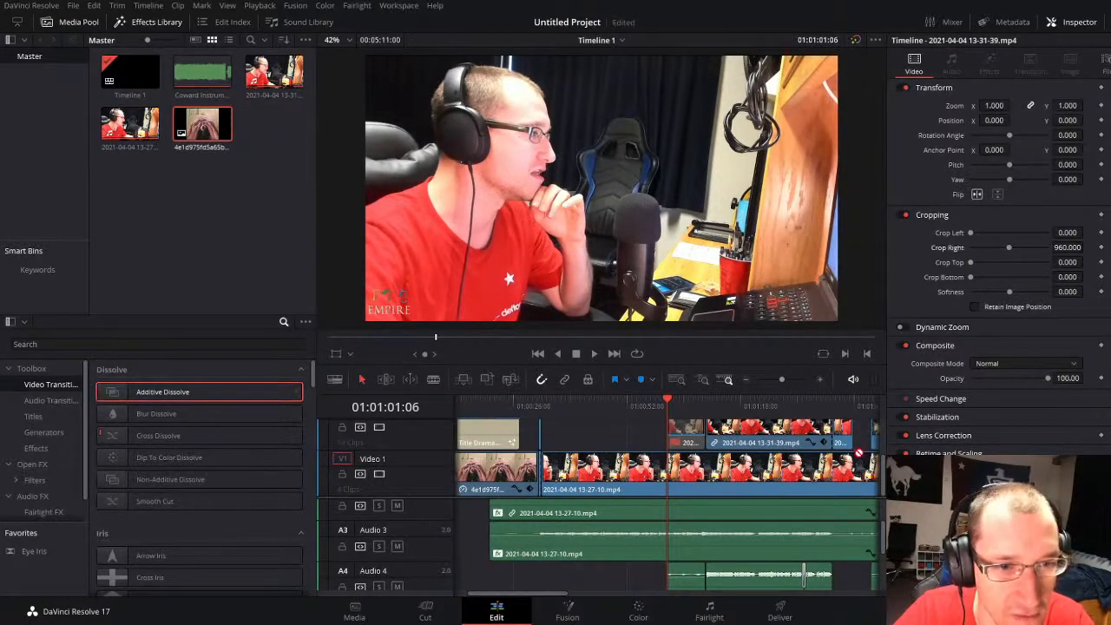
left_click(701, 406)
key("space")
left_click_drag(781, 378, 796, 377)
left_click(649, 407)
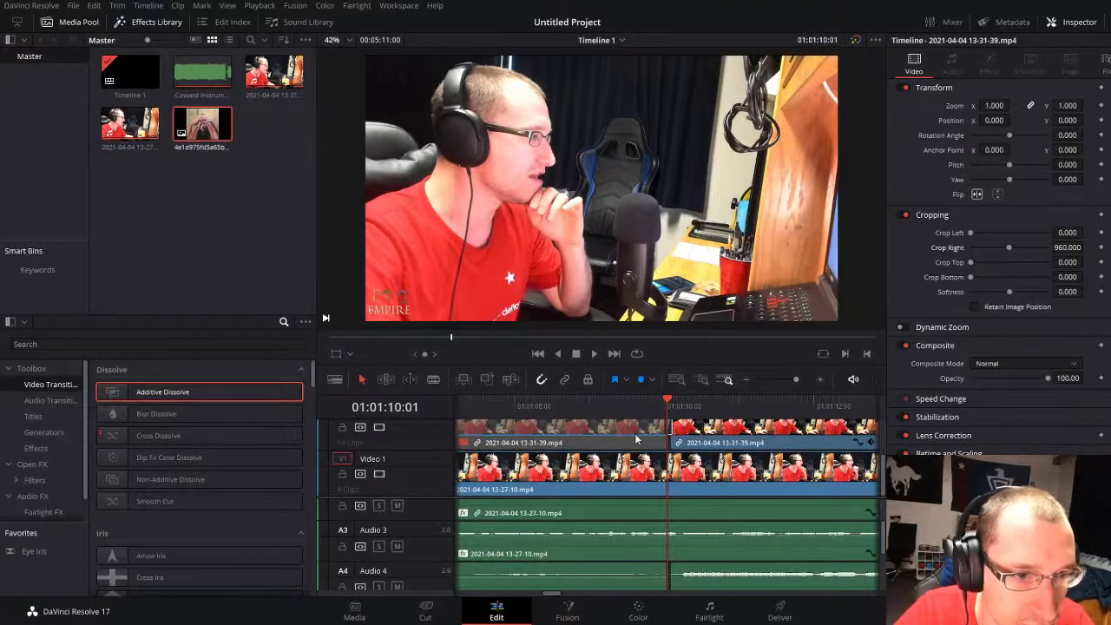
key("Delete")
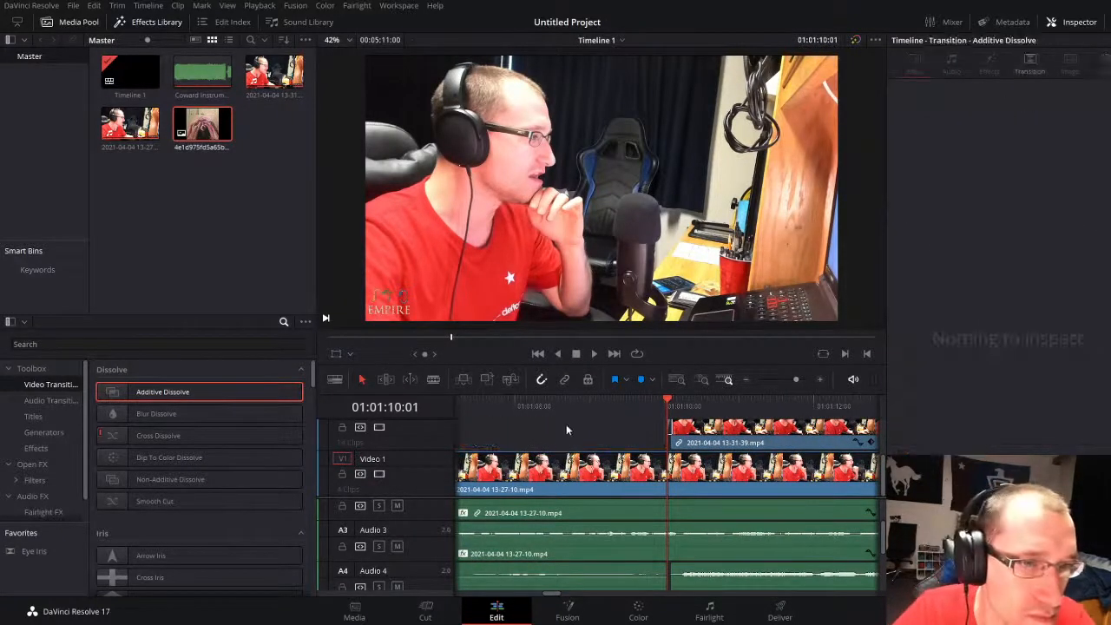
key("space")
left_click(620, 411)
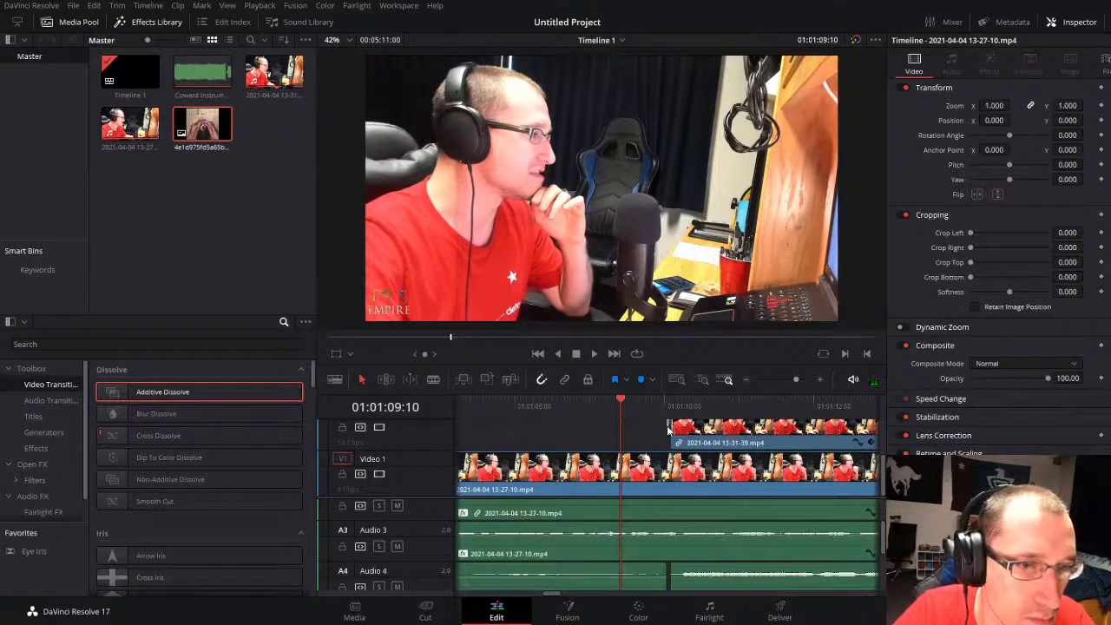
Step: Lengthen the Additive Dissolve at the start of the first split-screen clip to 1.5 seconds and play it back
left_click_drag(668, 427, 650, 426)
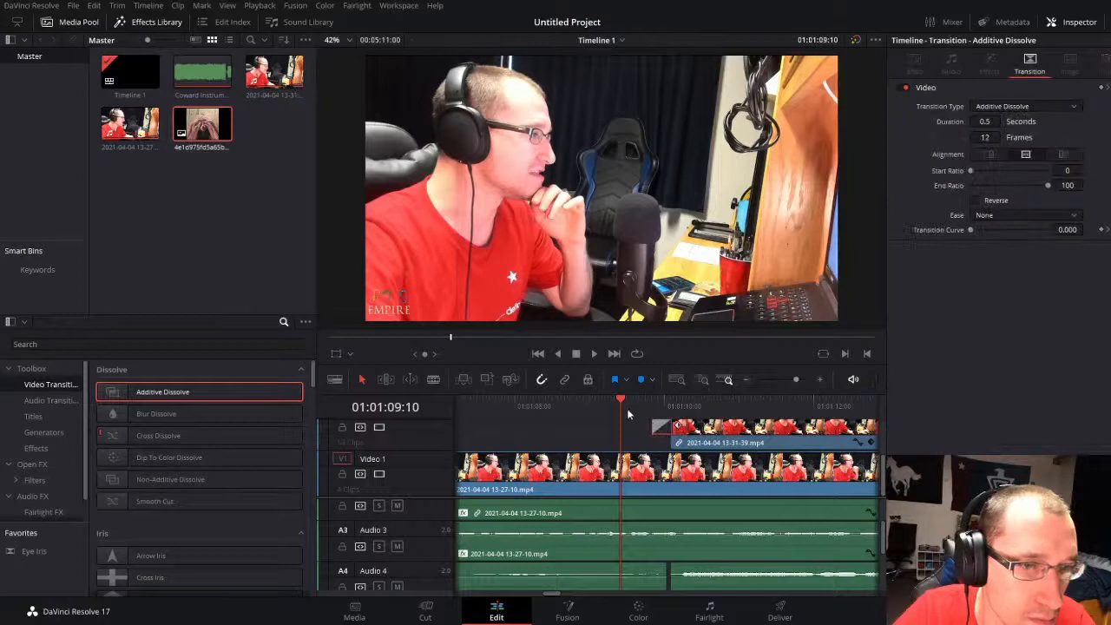
key("space")
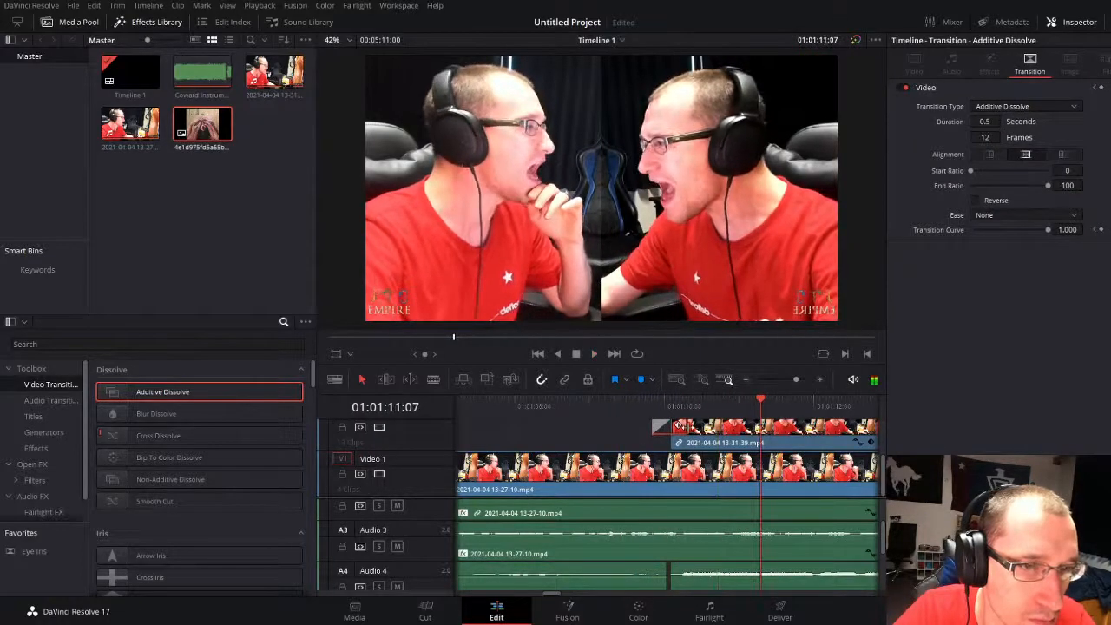
left_click_drag(686, 426, 724, 426)
left_click(599, 410)
key("space")
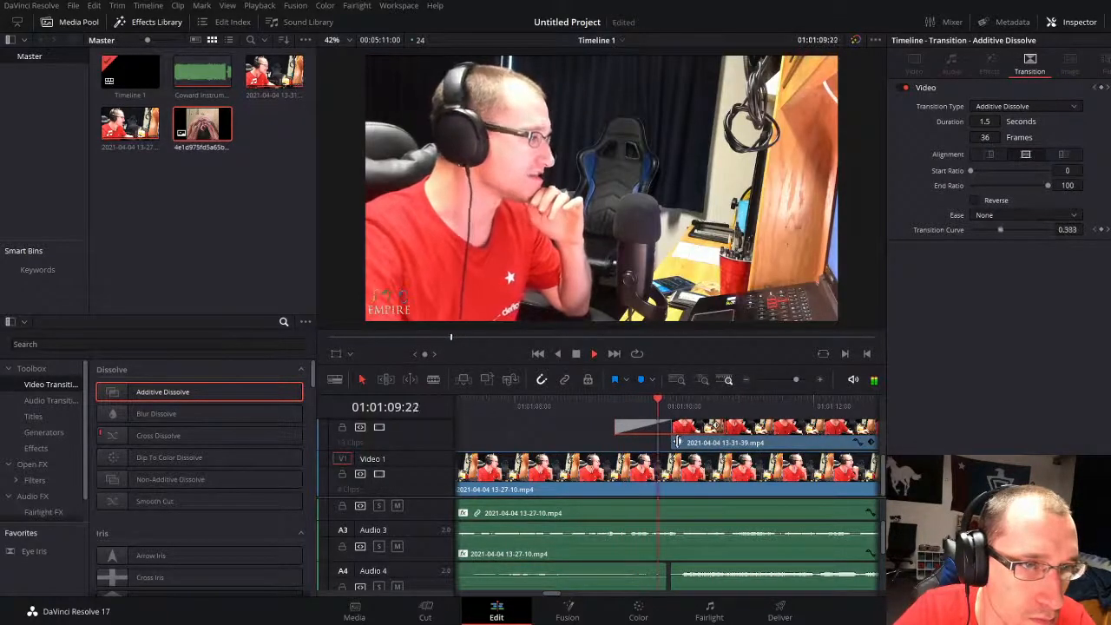
Step: Play through the first split-screen section and check where its upper clip and Audio 4 vocals end
left_click(590, 437)
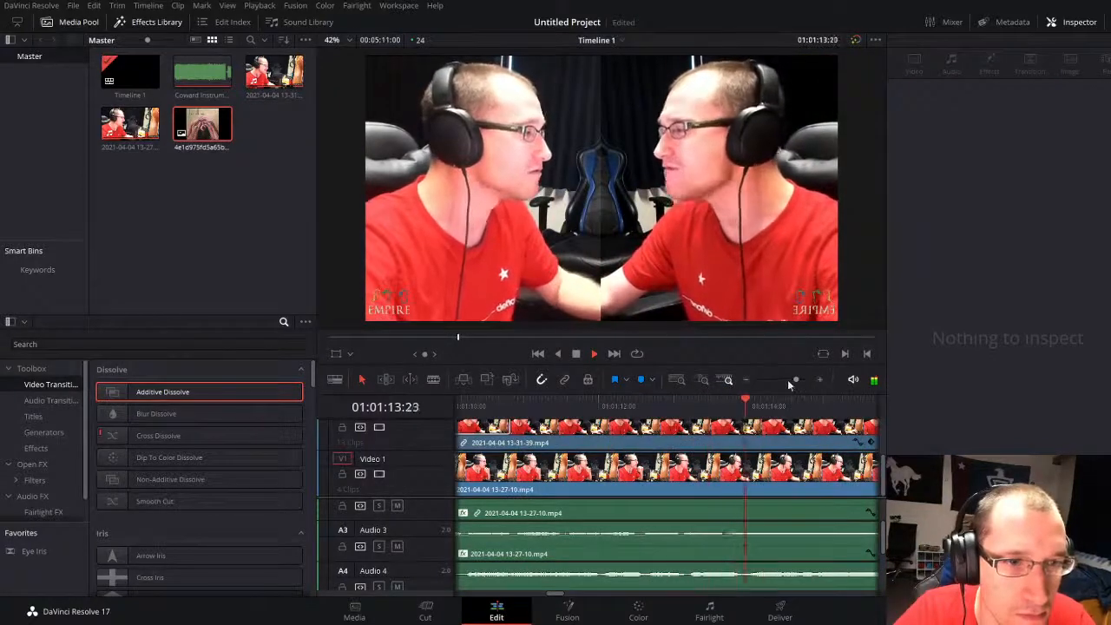
left_click_drag(788, 379, 783, 377)
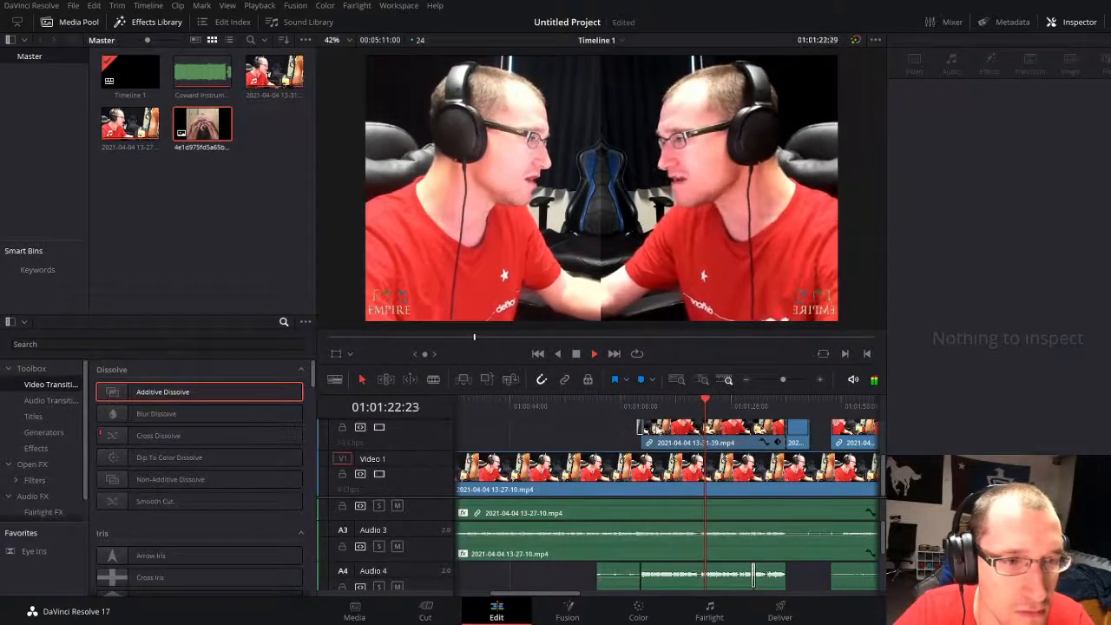
left_click(609, 436)
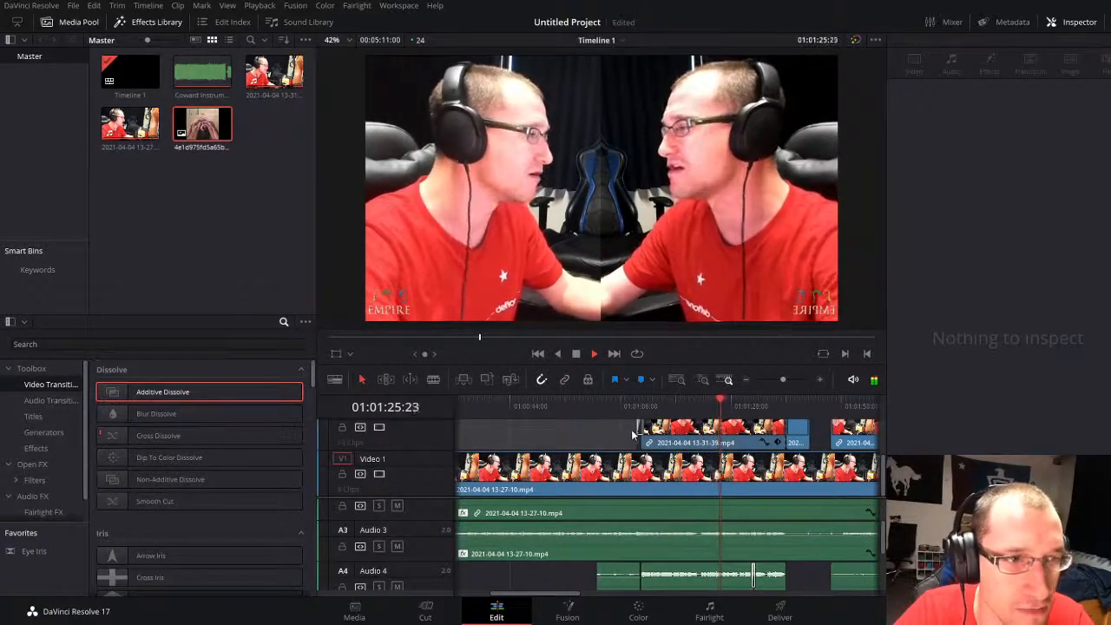
left_click(618, 432)
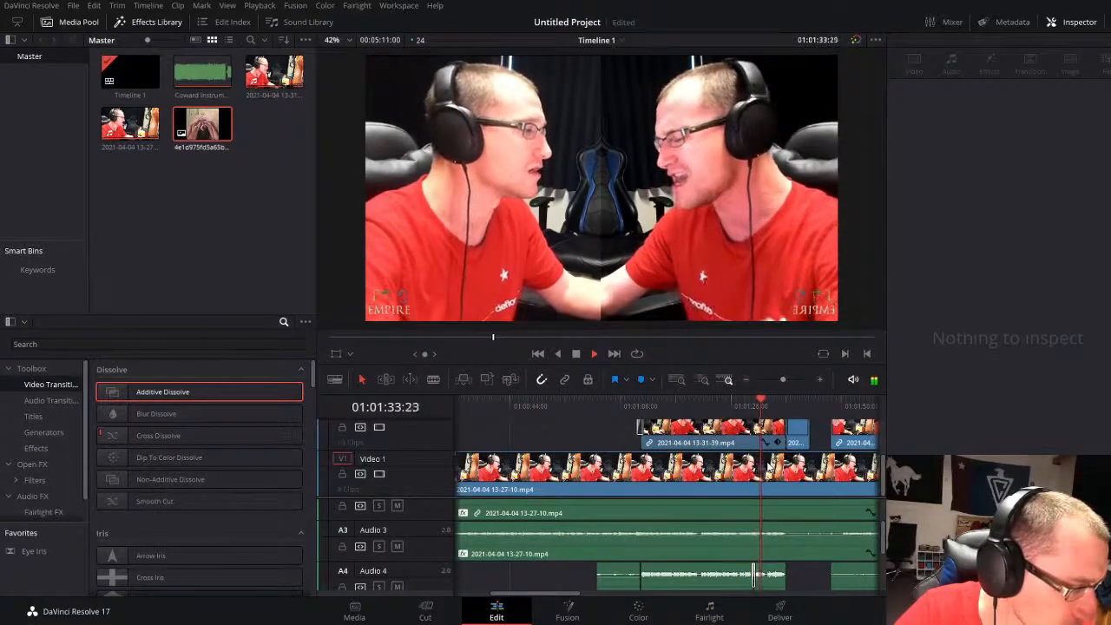
key("space")
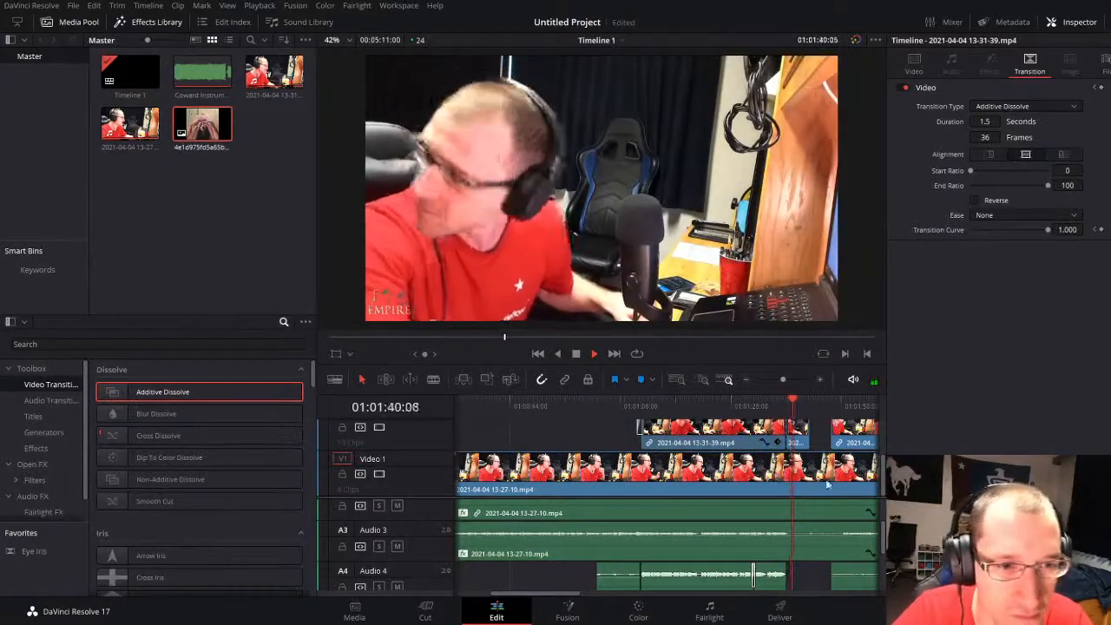
left_click(787, 379)
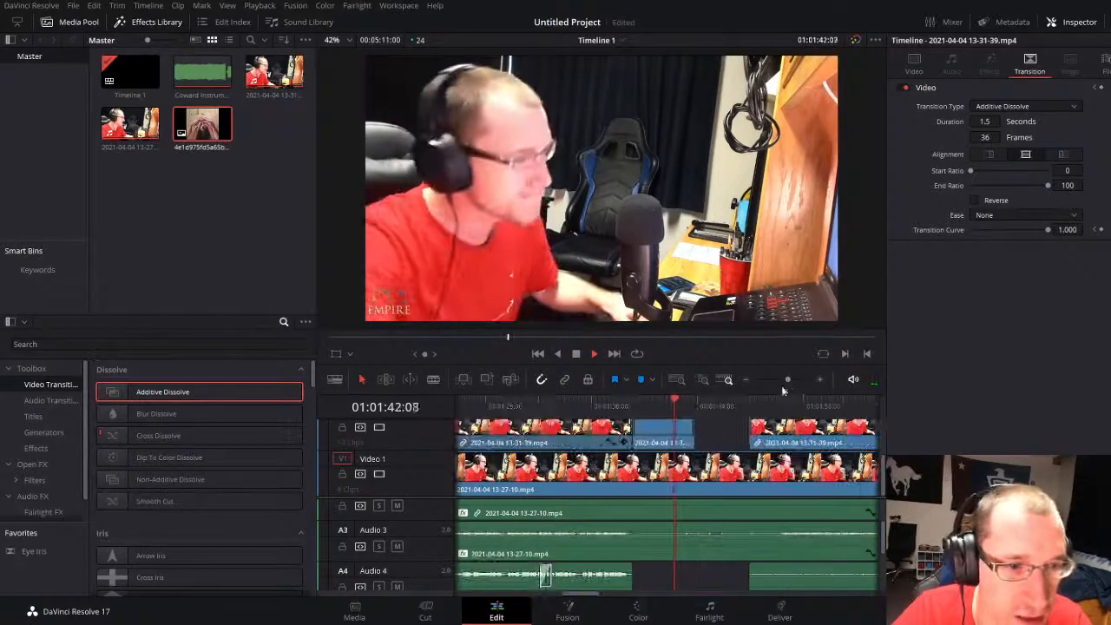
key("space")
mouse_move(628, 580)
left_mouse_down()
mouse_move(686, 580)
mouse_move(631, 579)
left_mouse_up()
key("space")
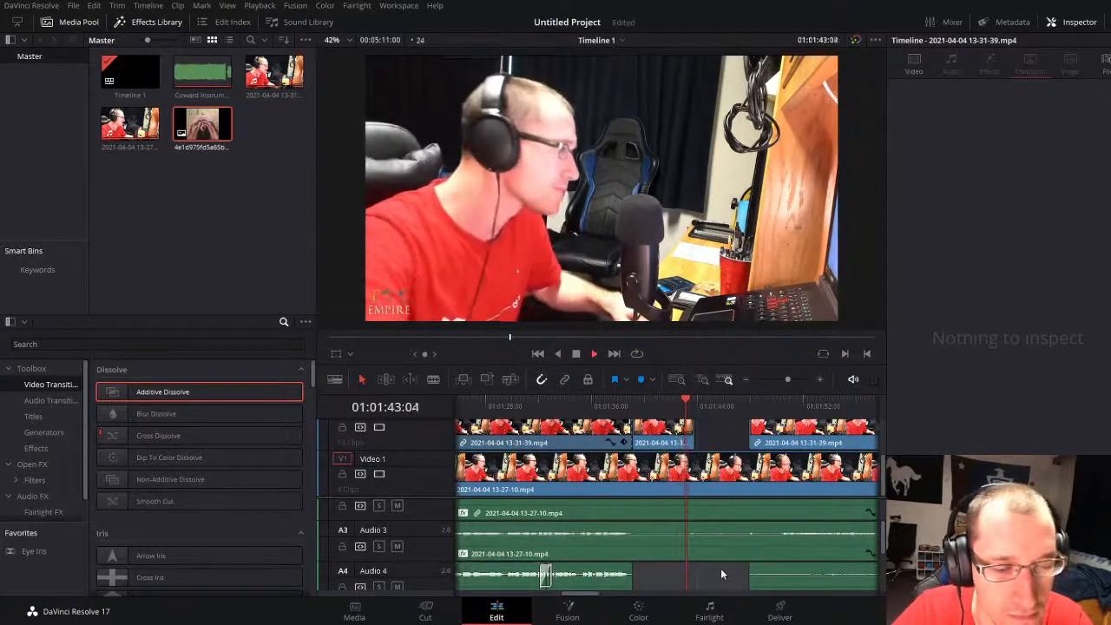
left_click_drag(786, 380, 781, 380)
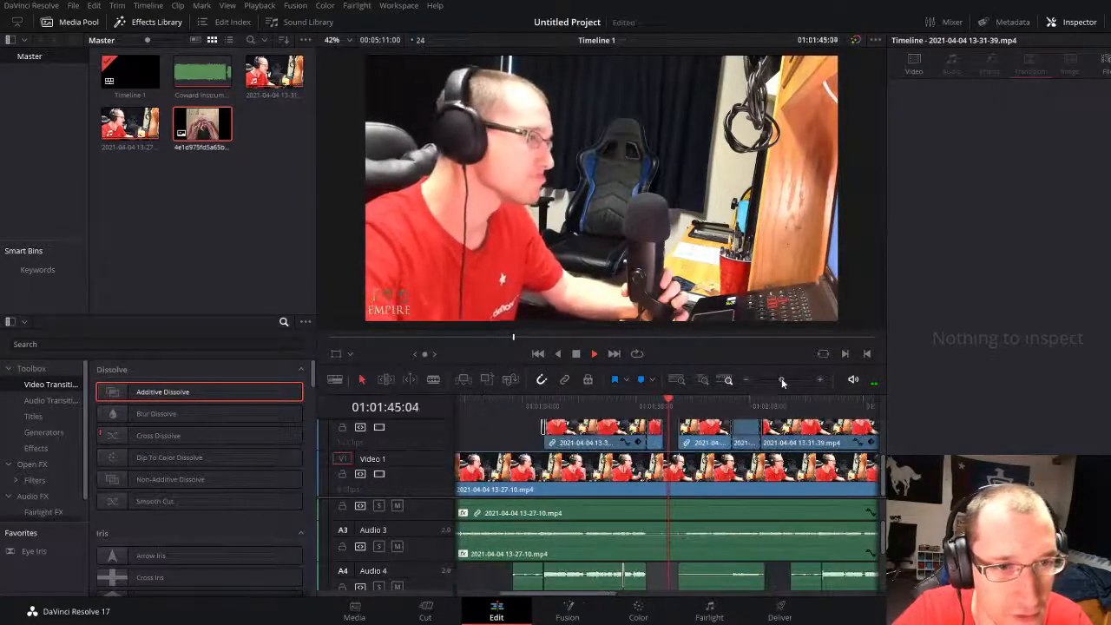
Step: Try an Additive Dissolve across the upper-track cut at 01:02:03:02, and delete the unflipped clip before that cut
left_click(732, 406)
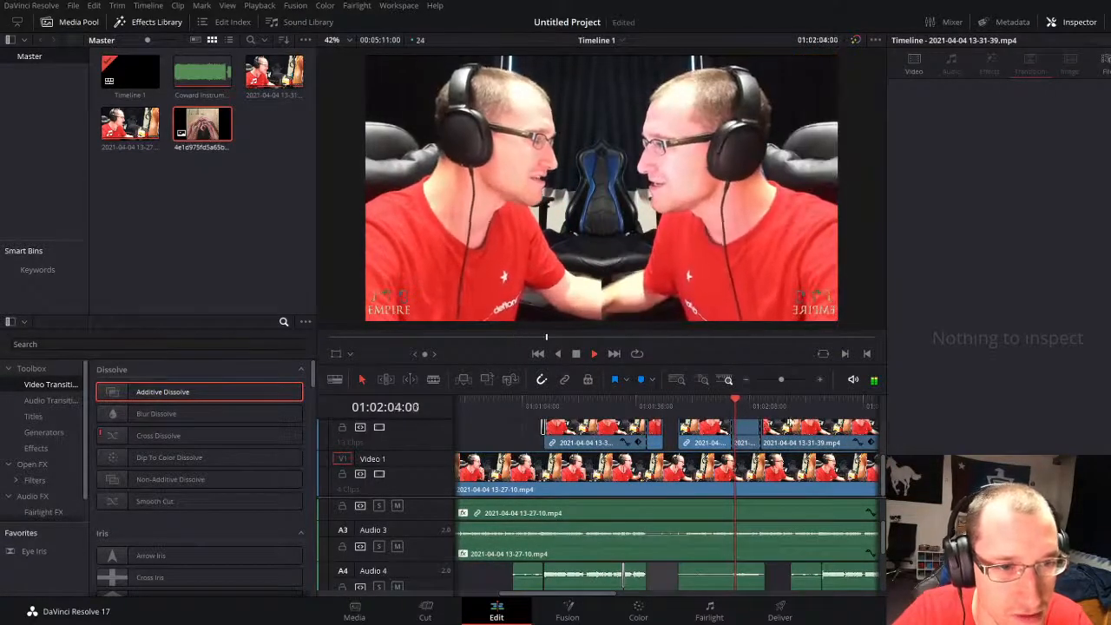
left_click_drag(781, 379, 791, 380)
key("space")
left_click_drag(181, 391, 531, 423)
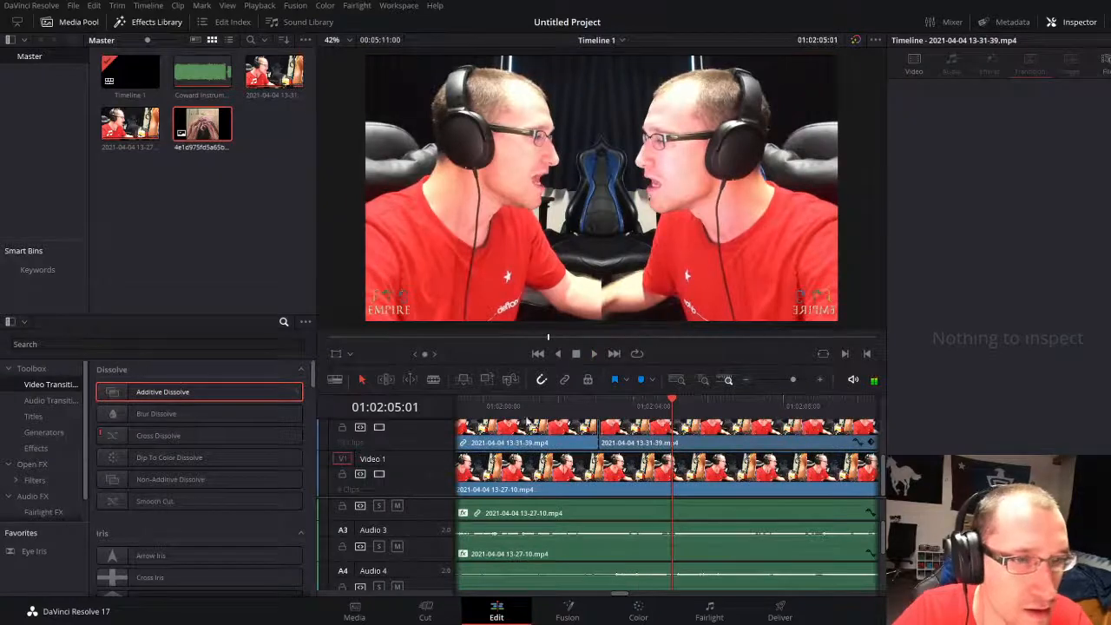
left_click_drag(601, 436, 600, 437)
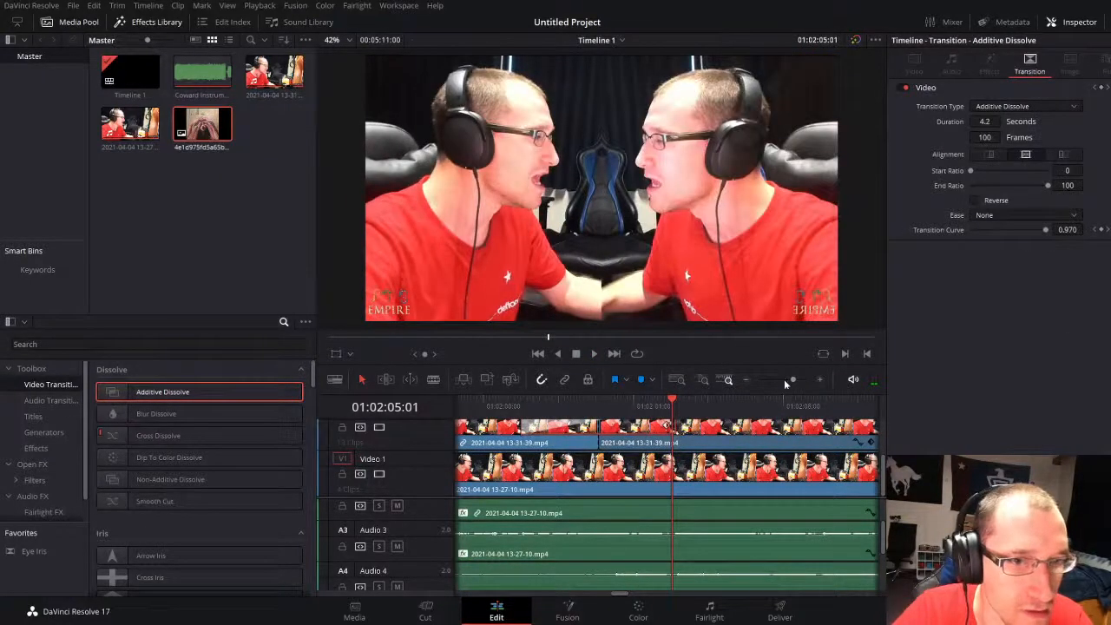
left_click(784, 380)
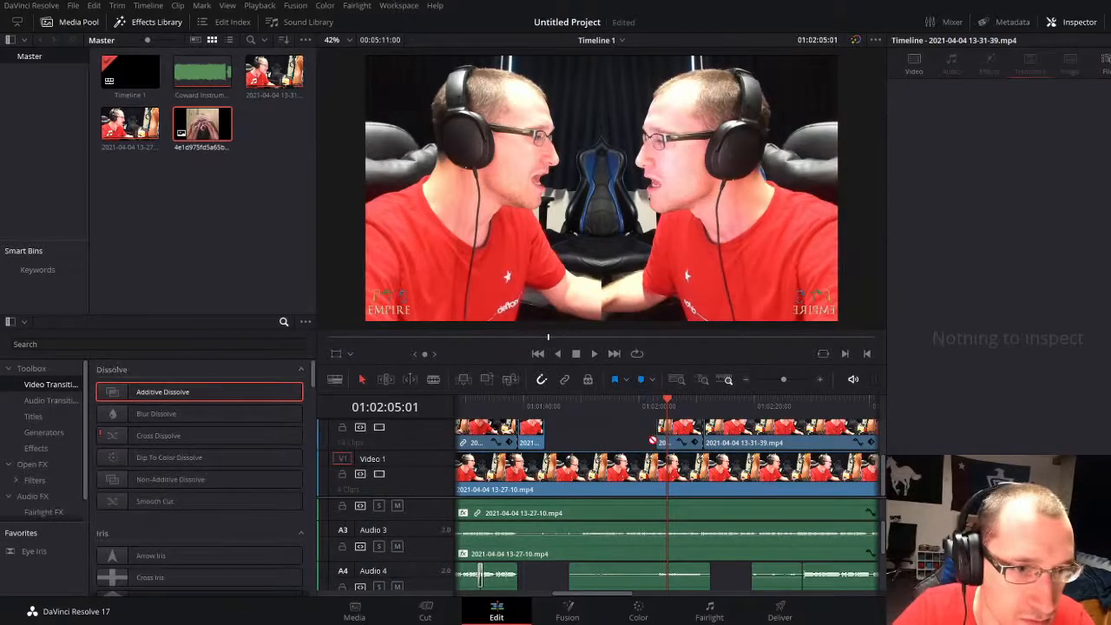
Step: Add an Additive Dissolve to the start of the flipped clip at 01:02:03:02, lengthen it to 6.4 seconds, and play it
left_click(661, 441)
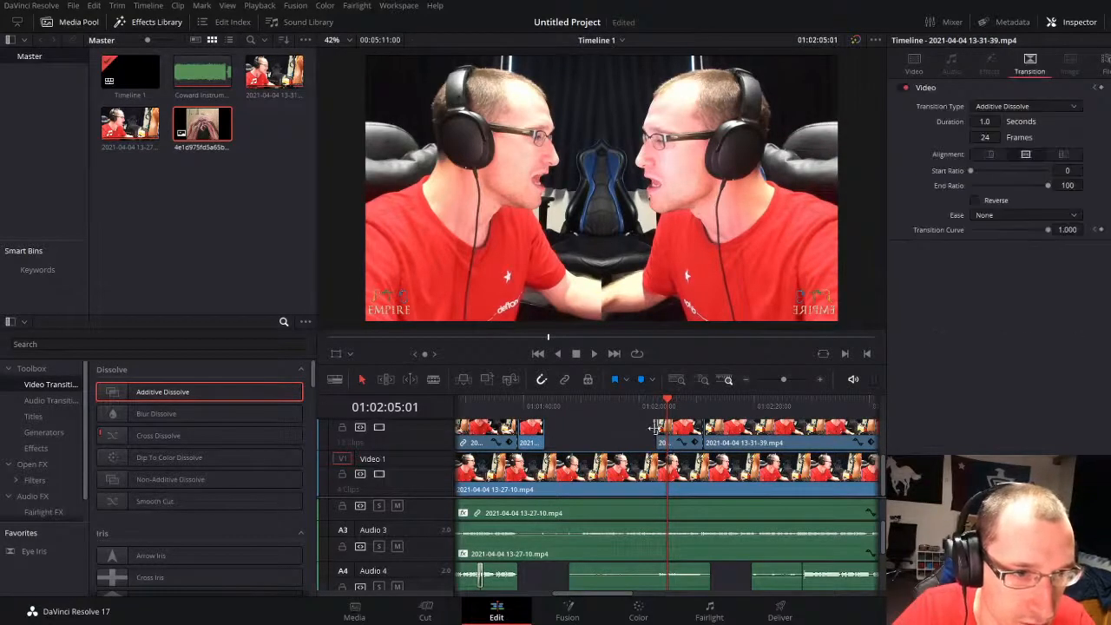
left_click_drag(655, 427, 640, 427)
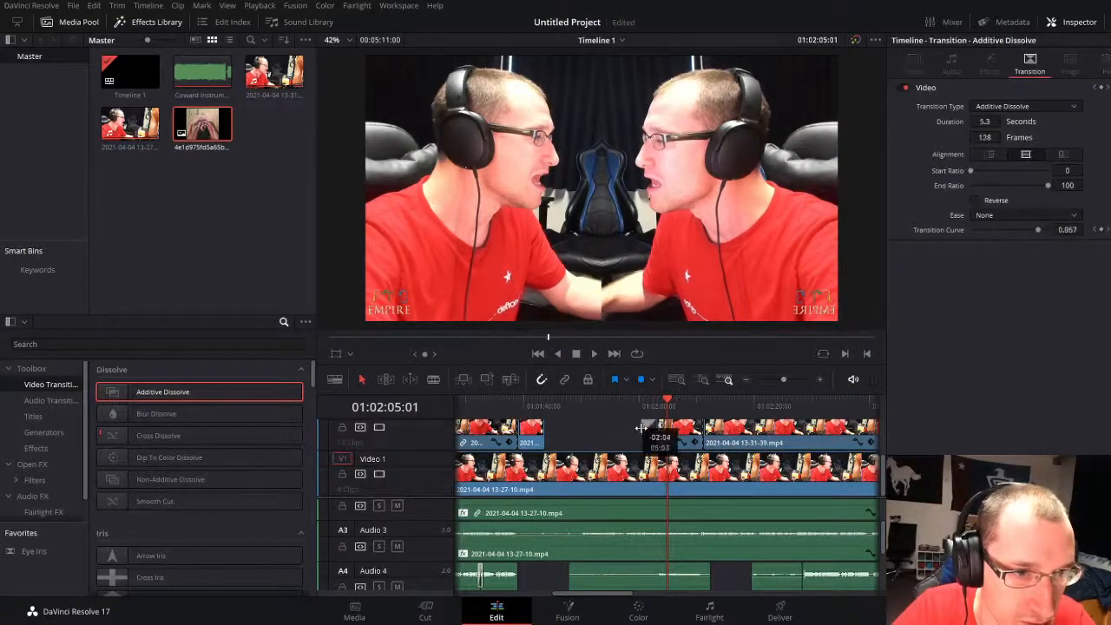
left_click(631, 403)
key("space")
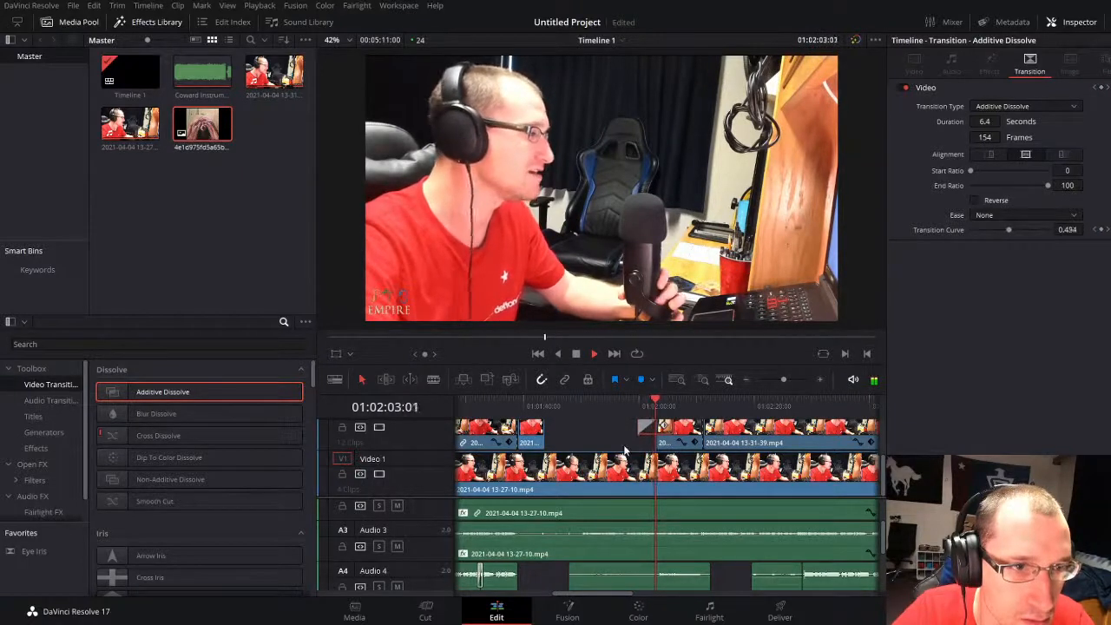
left_click(620, 440)
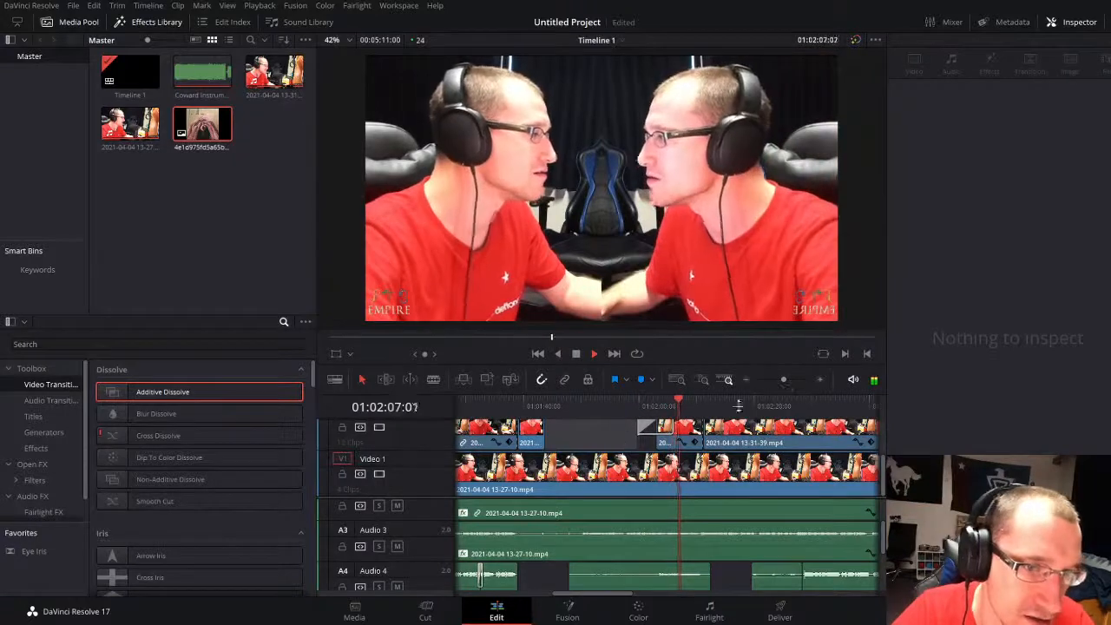
left_click_drag(782, 379, 788, 379)
key("space")
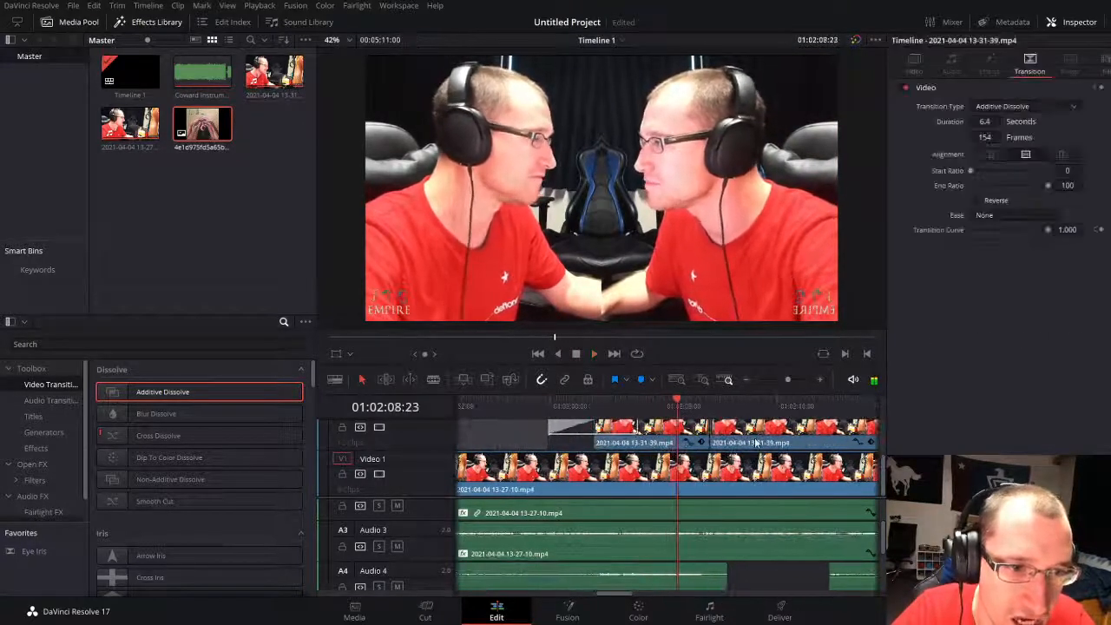
left_click(734, 442)
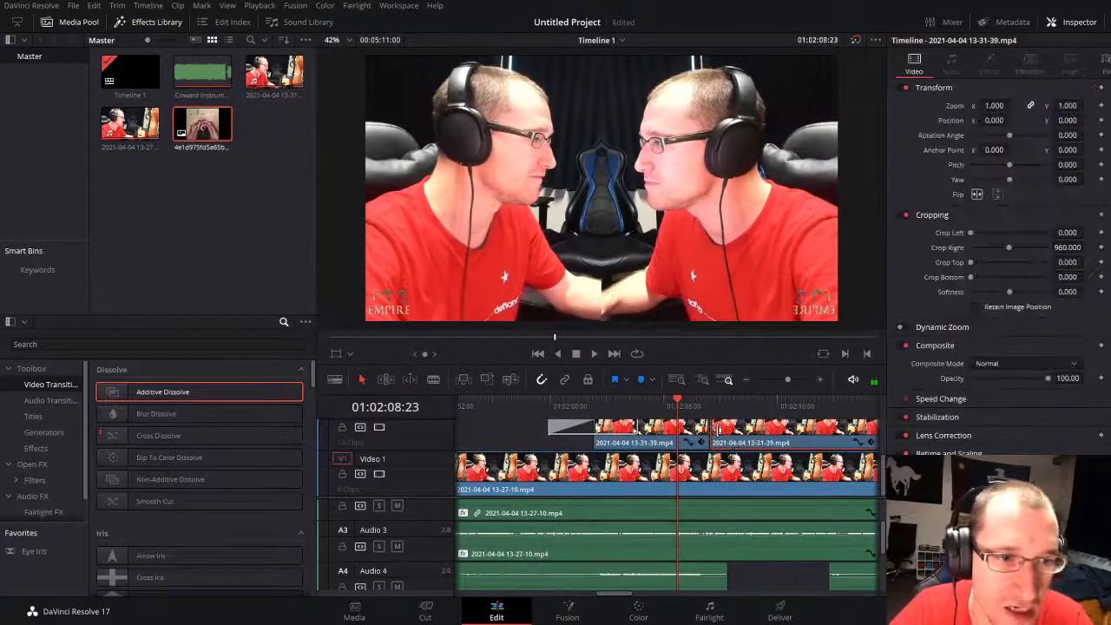
key("Delete")
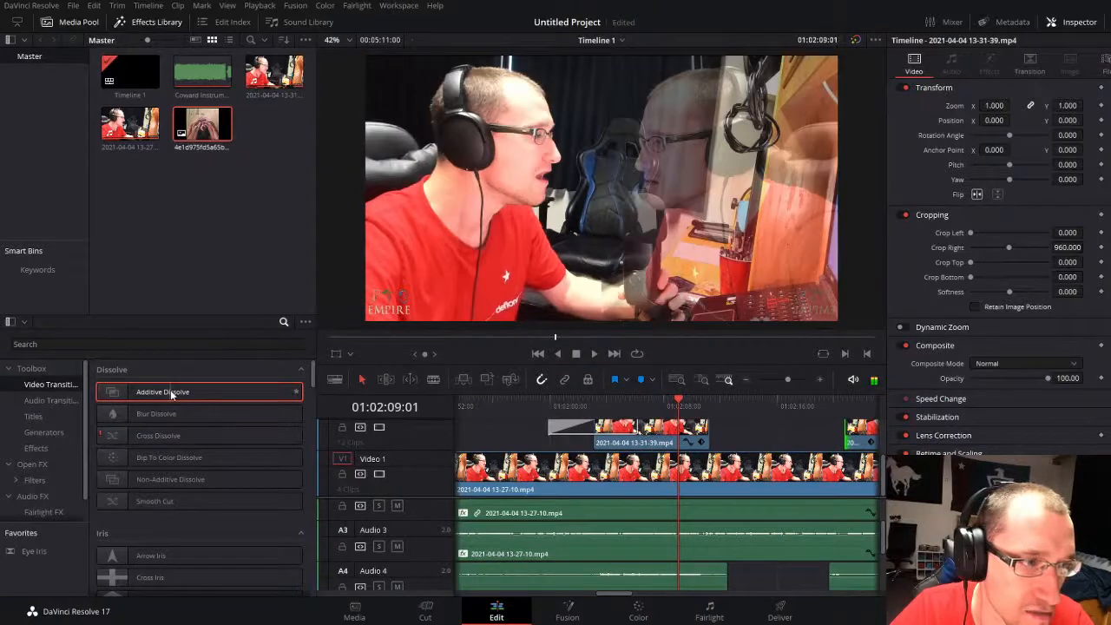
Step: Add an Additive Dissolve to the end of the second split-screen clip, lengthen it to 5.2 seconds, and play the section
mouse_move(171, 395)
left_mouse_down()
mouse_move(661, 440)
mouse_move(711, 426)
left_mouse_up()
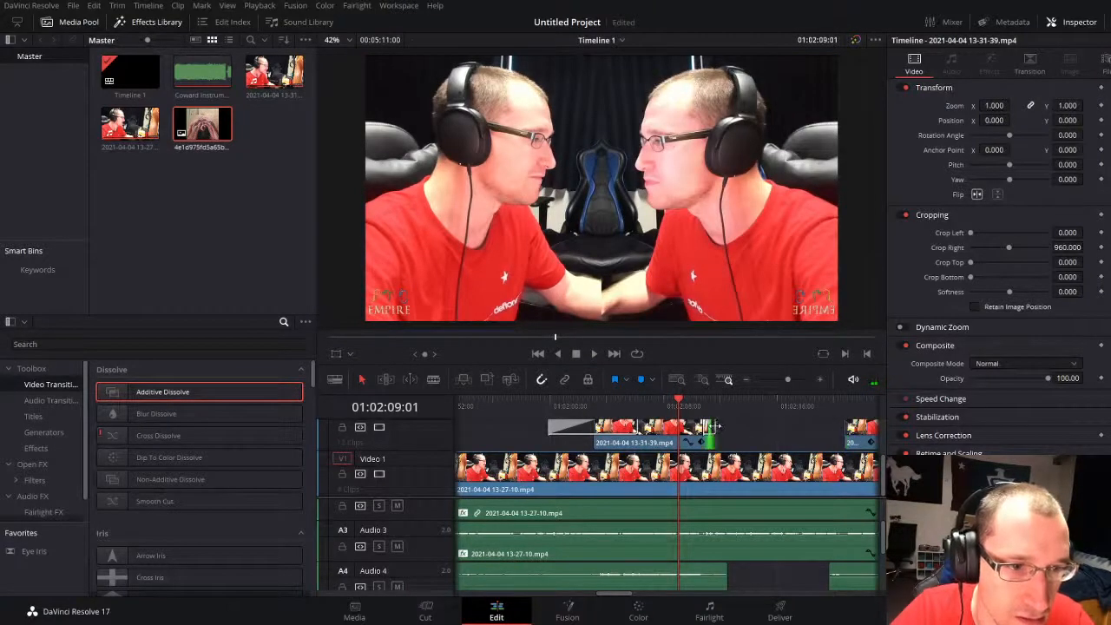
left_click_drag(708, 427, 736, 425)
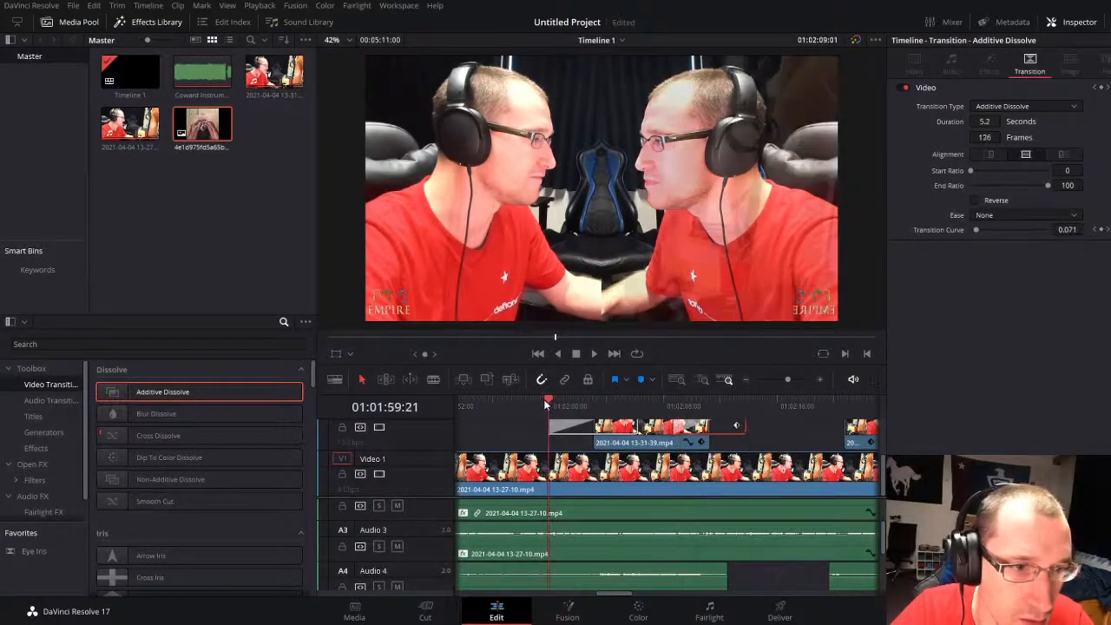
key("space")
left_click(533, 430)
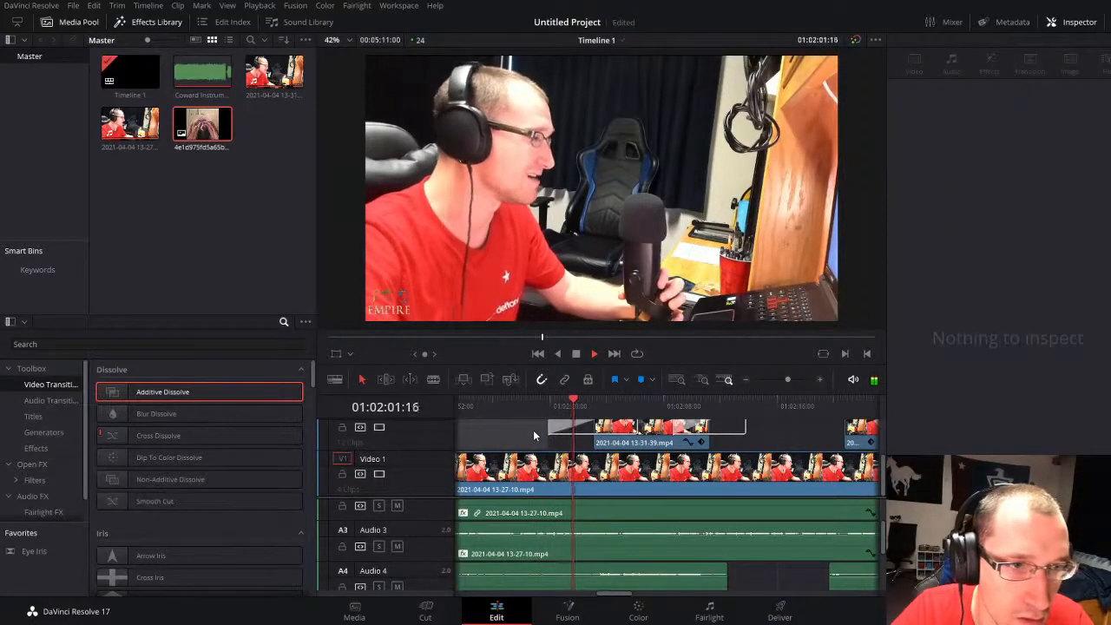
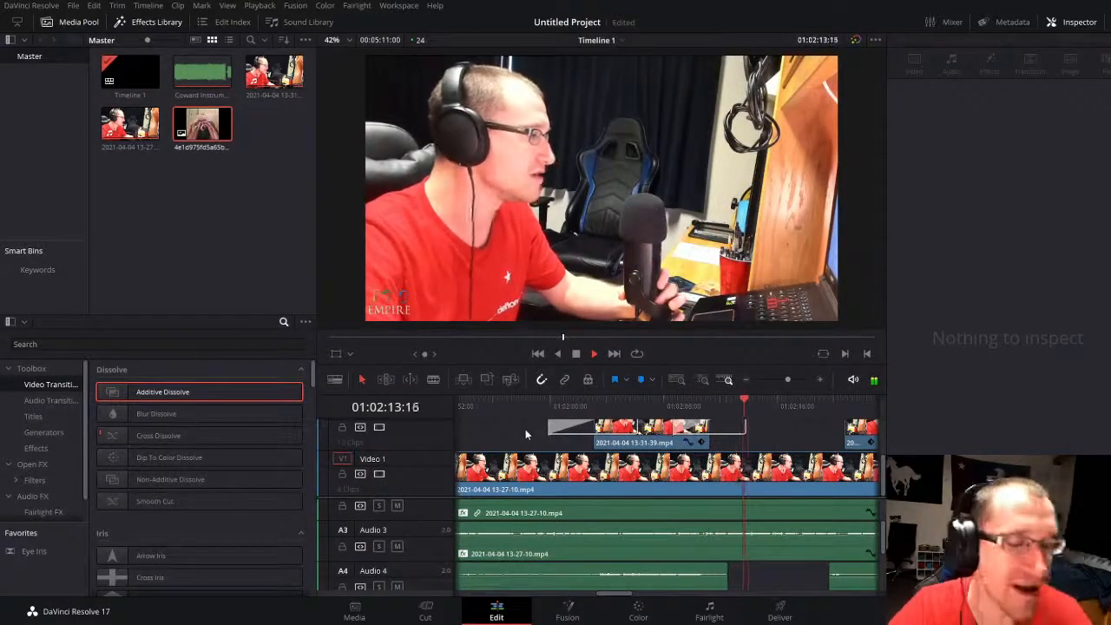
Step: Apply Color Compressor to the short Video 1 performance clip right after the intro image near 01:00:31:12, with Compress Saturation at 1.000
key("space")
left_click_drag(784, 378, 775, 378)
left_click_drag(611, 405, 465, 405)
left_click_drag(778, 380, 799, 379)
left_click(611, 469)
left_click(792, 405)
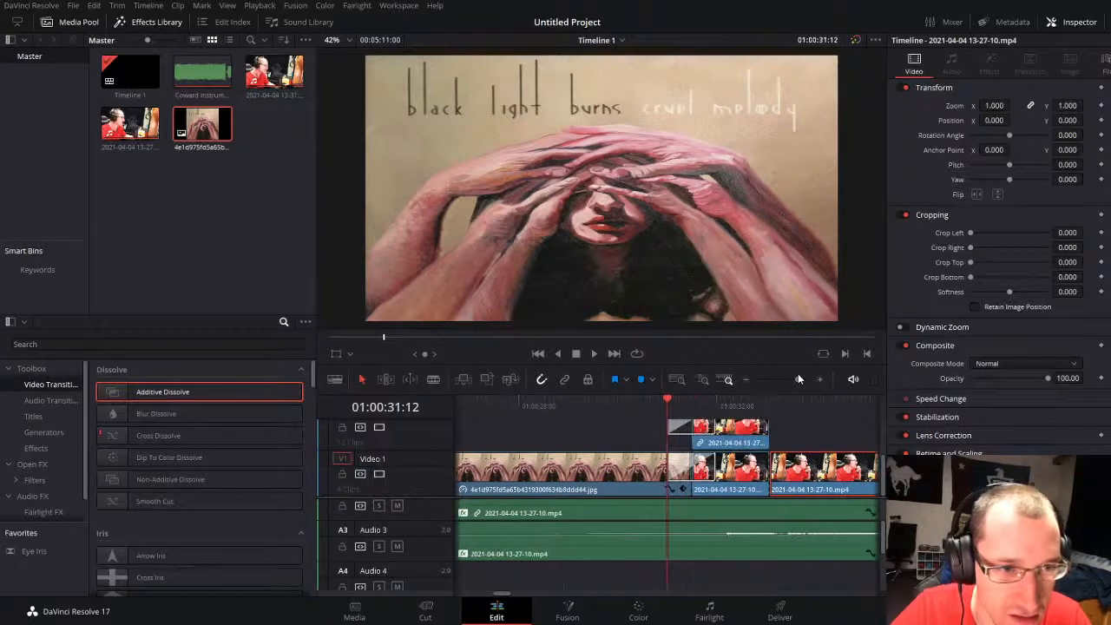
left_click(729, 478)
left_click(33, 415)
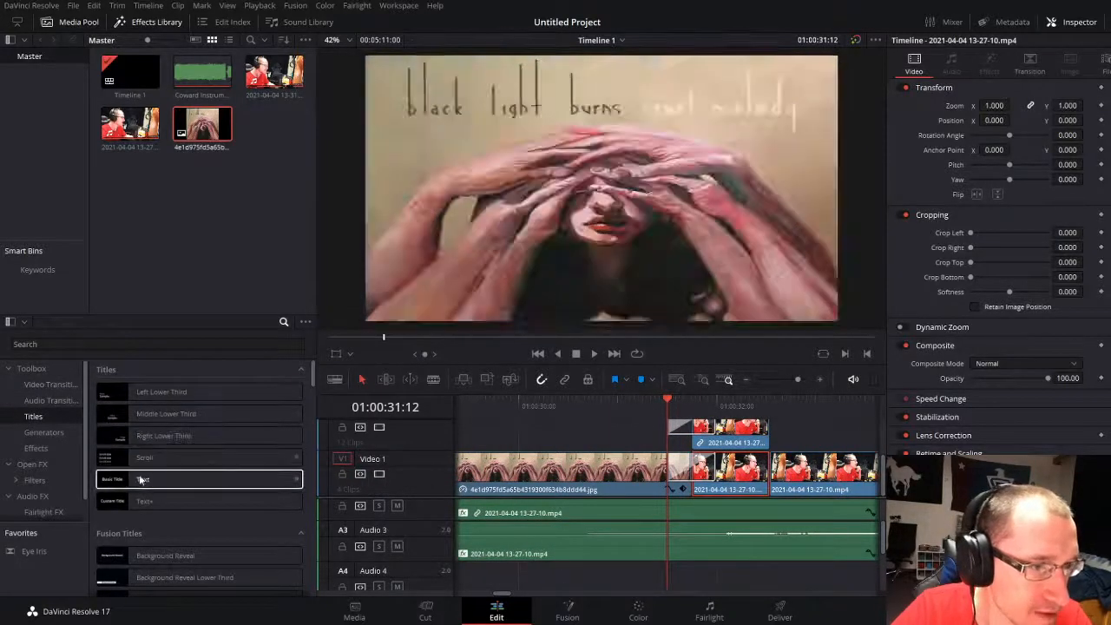
left_click(39, 466)
scroll(199, 560, "down", 2)
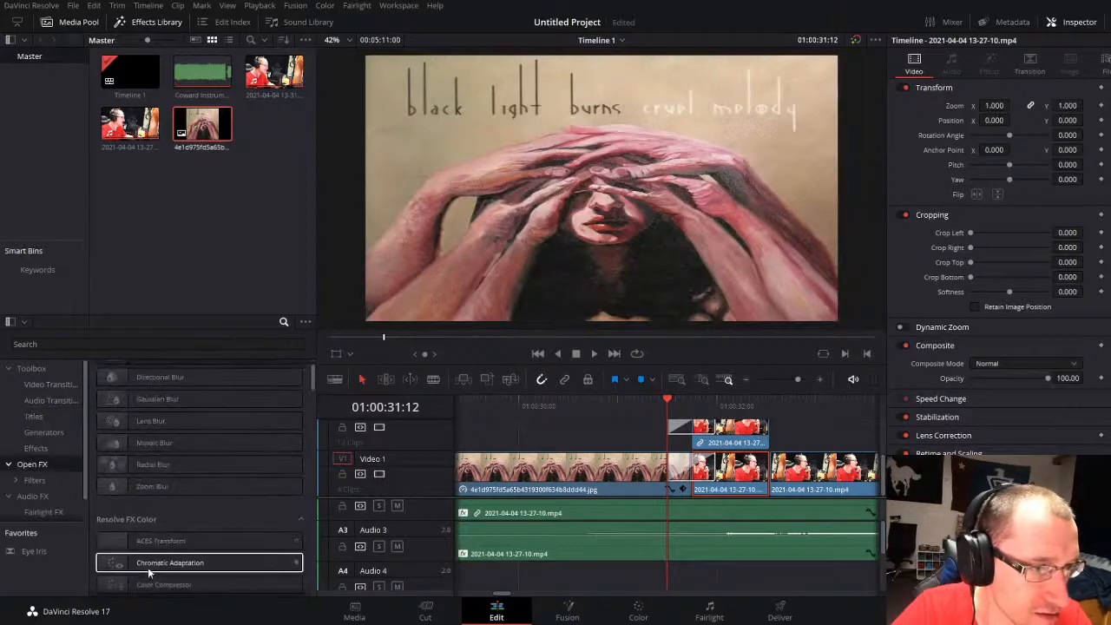
left_click_drag(167, 552, 744, 487)
left_click(990, 64)
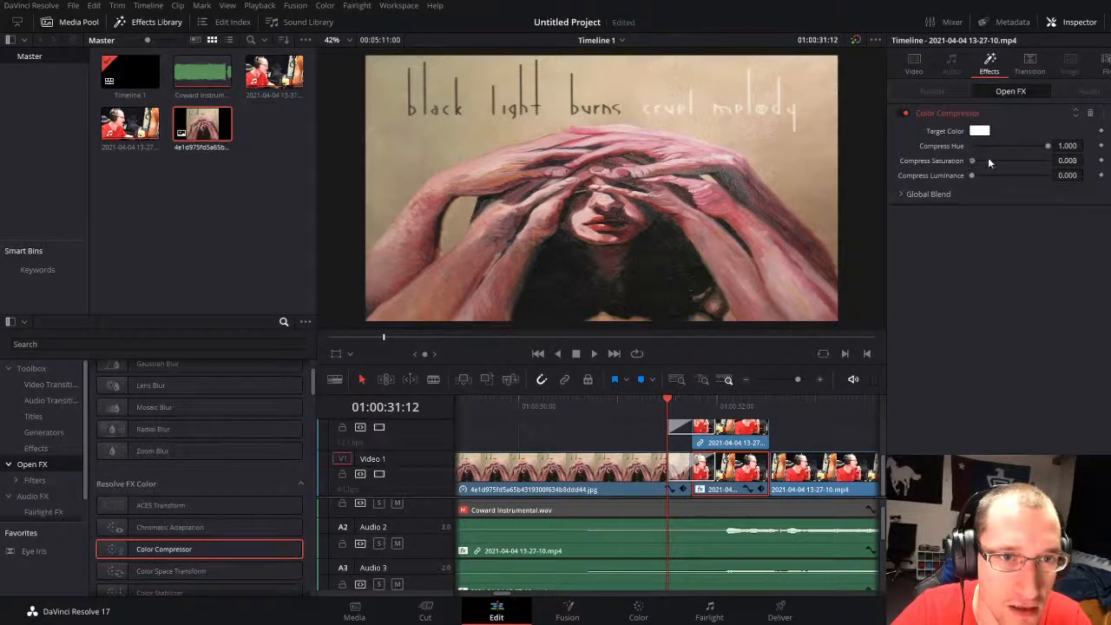
Step: Add a Glow effect to the same clip, set its Shine Threshold to 0.264, and play the result
scroll(166, 546, "down", 8)
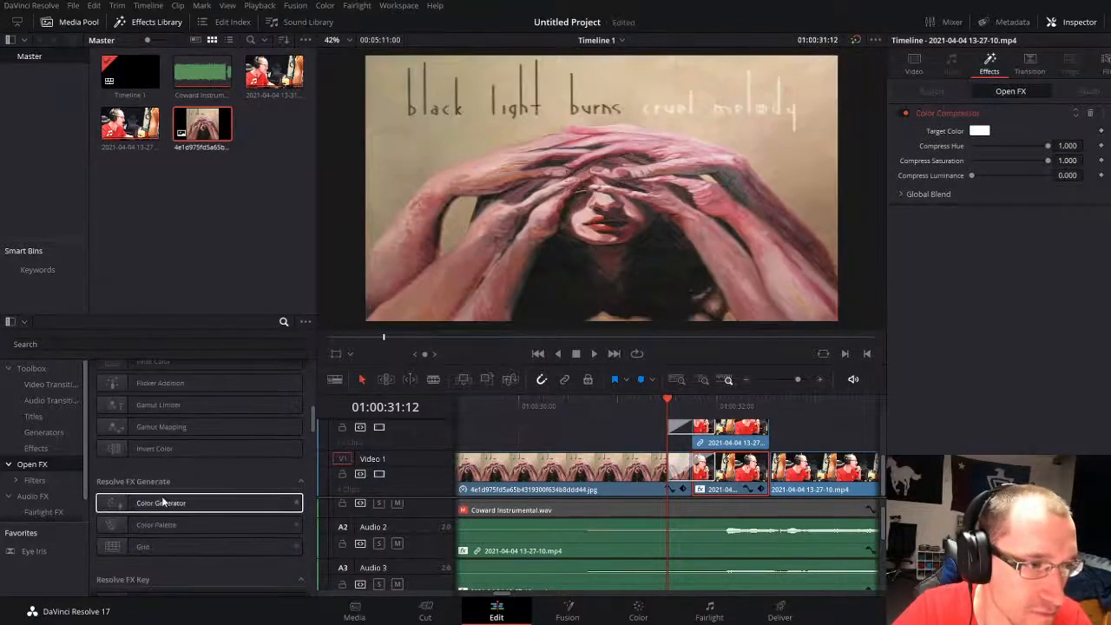
scroll(158, 526, "down", 4)
left_click_drag(159, 460, 756, 484)
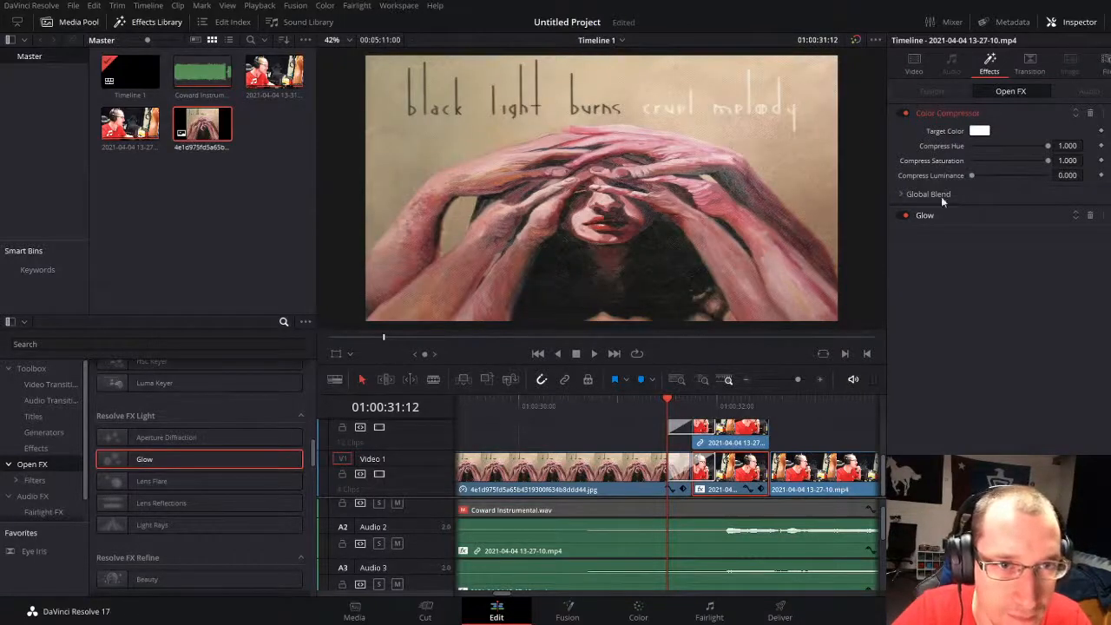
left_click(927, 216)
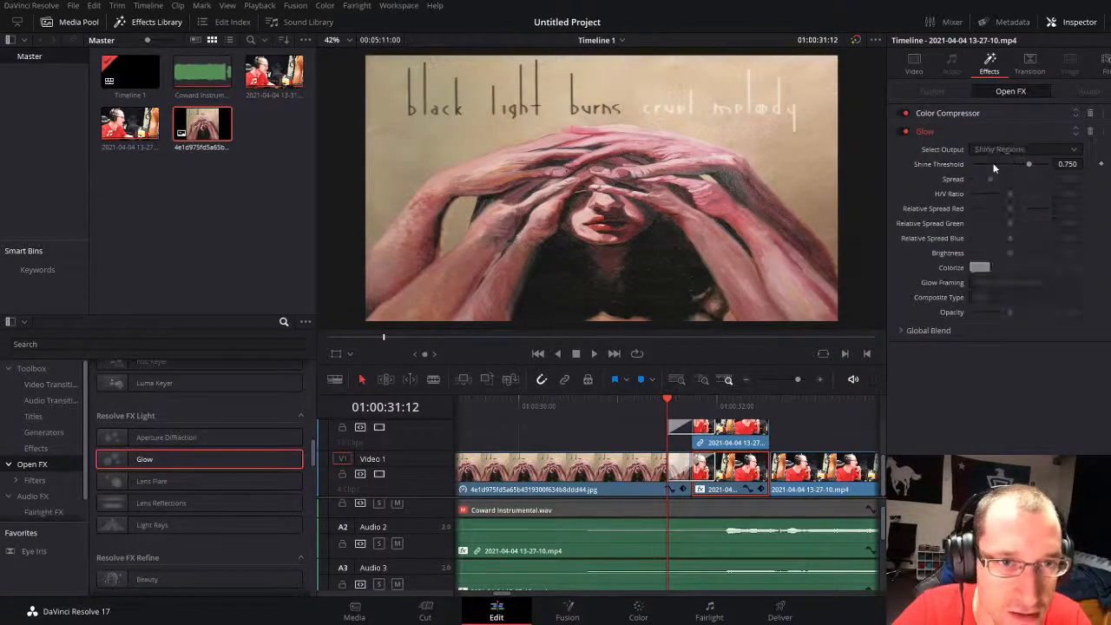
key("space")
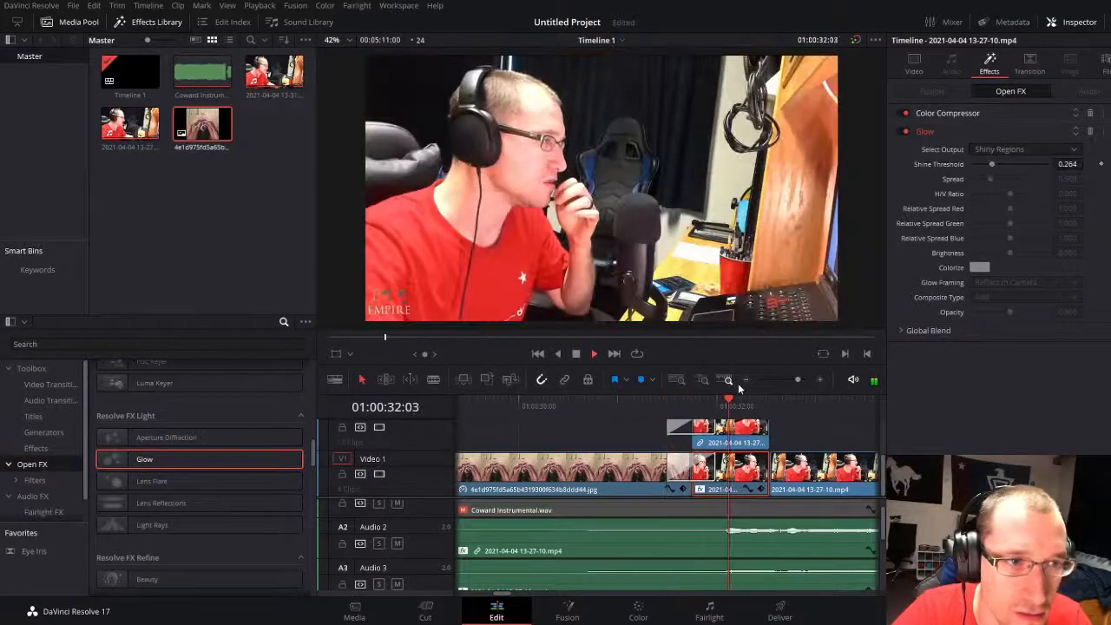
Step: Copy the Video 1 clip's effects to the short upper-track clip directly above it and play back the black-and-white result
left_click(751, 435)
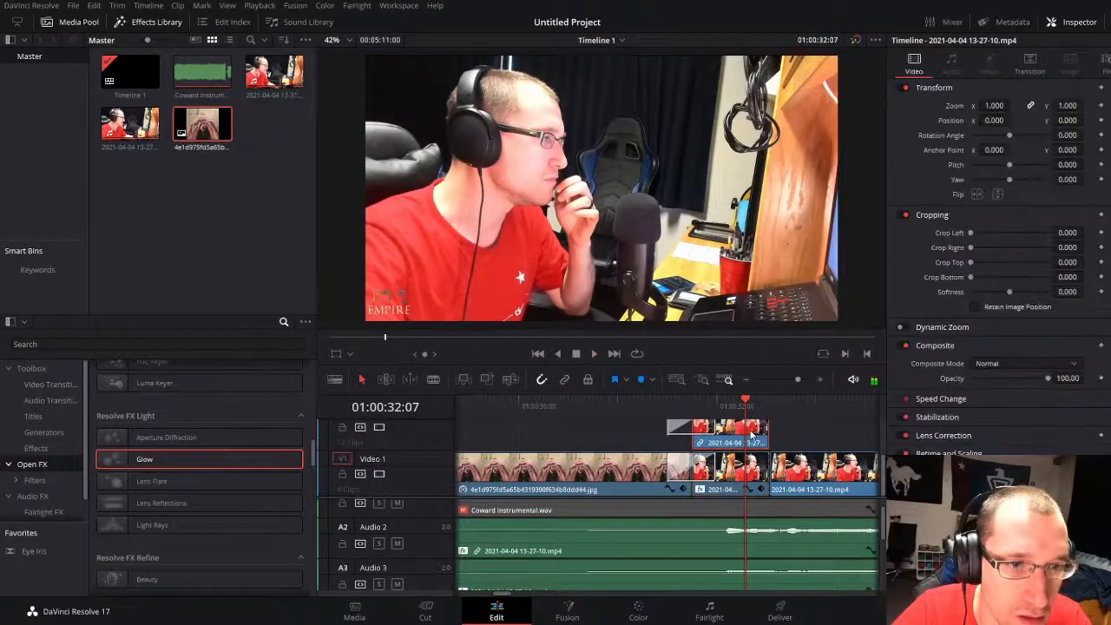
left_click(740, 479)
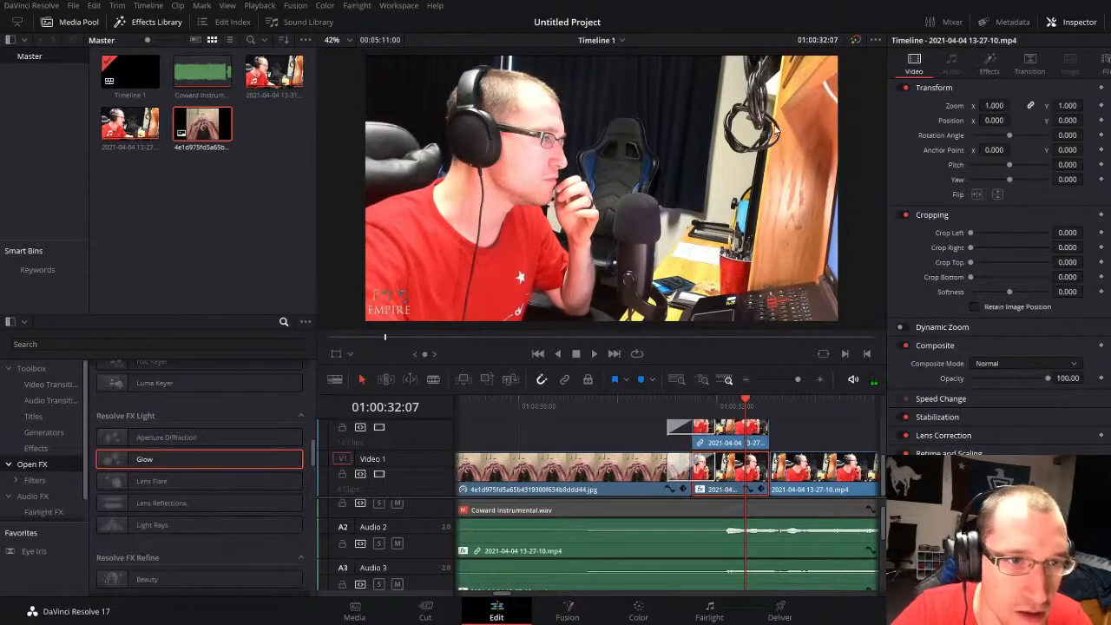
left_click(737, 443)
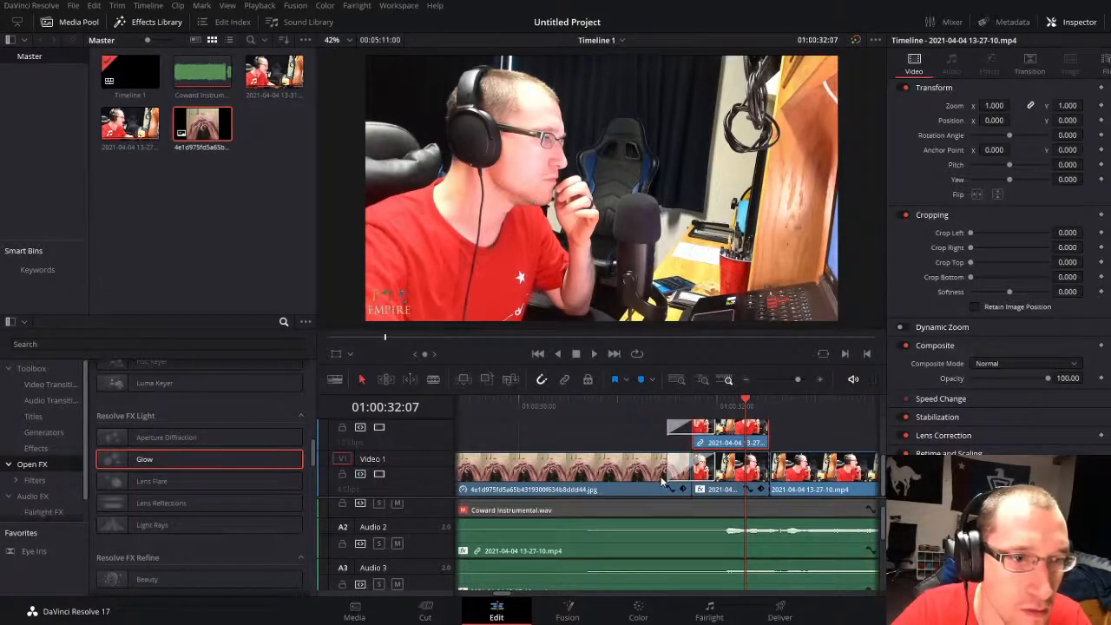
middle_click(730, 475)
key("space")
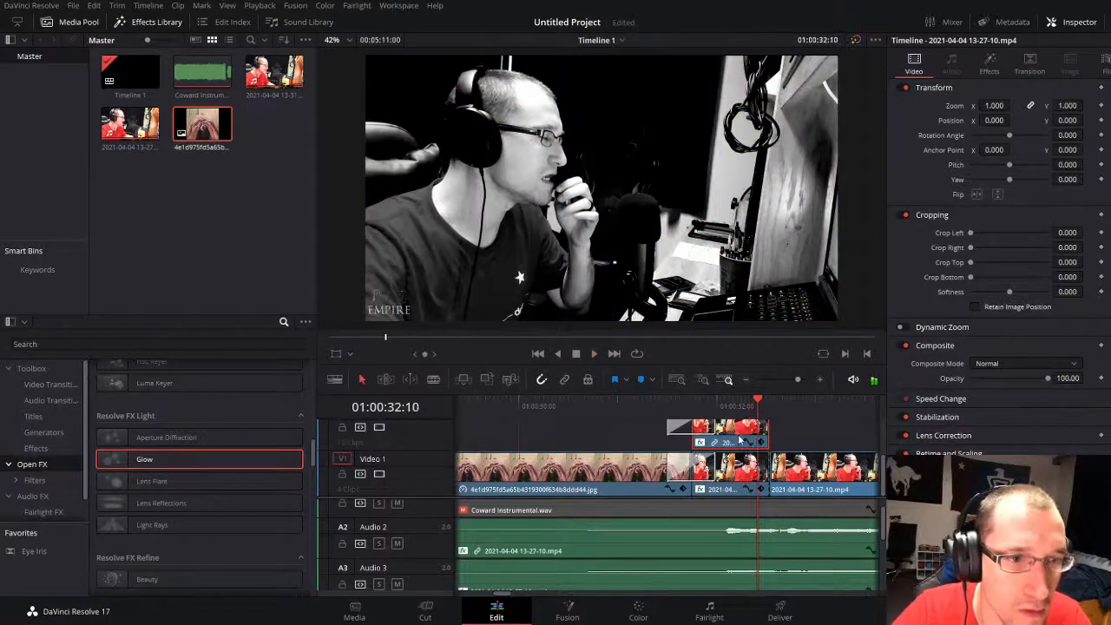
left_click(640, 406)
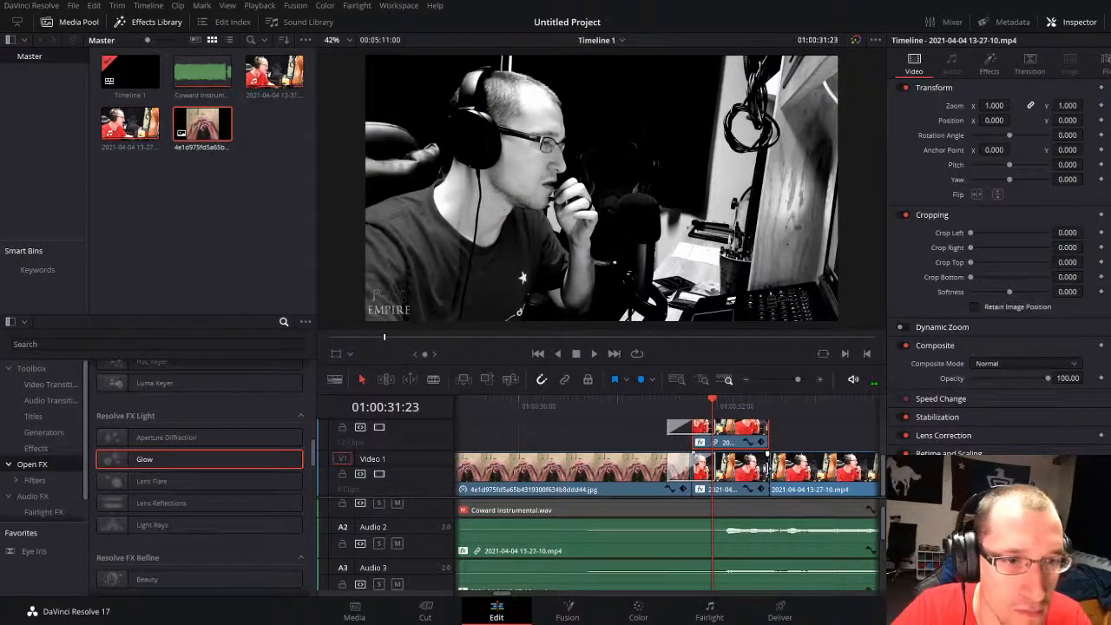
Step: Roll the cut after the treated Video 1 clip to the end of the footage, extending the black-and-white look over the whole performance
left_click_drag(799, 379, 797, 388)
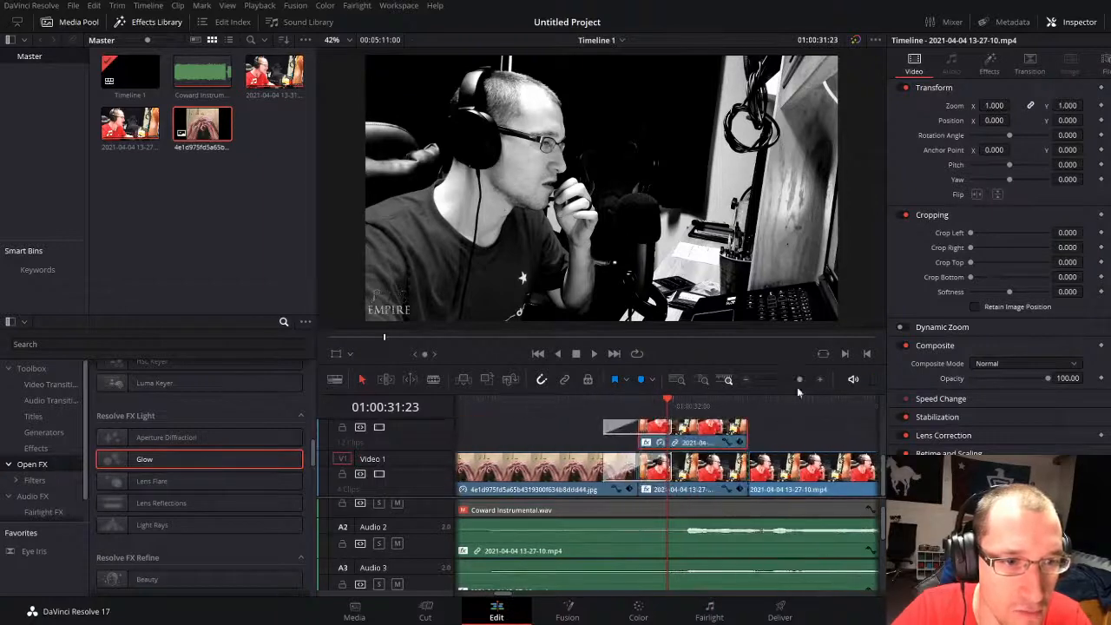
left_click_drag(747, 470, 846, 469)
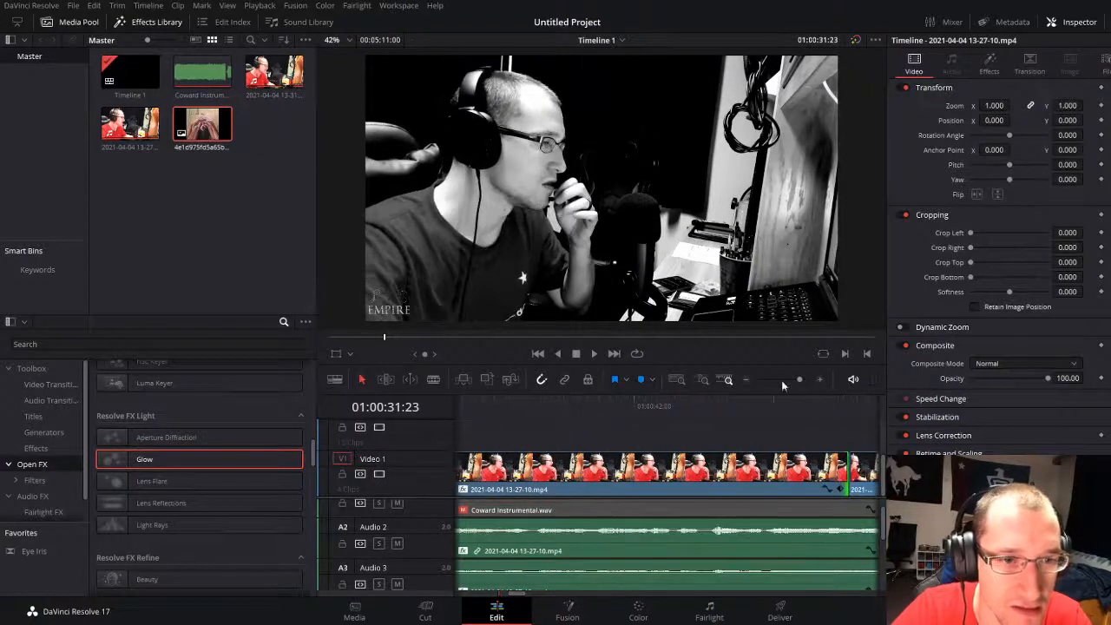
left_click_drag(798, 380, 781, 379)
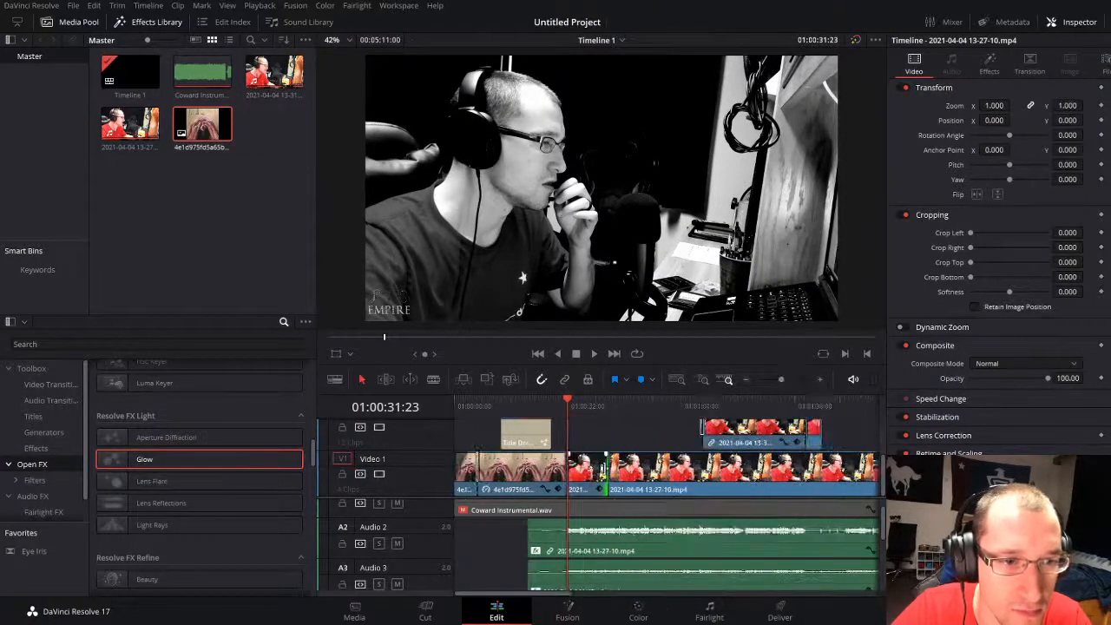
left_click_drag(604, 468, 830, 468)
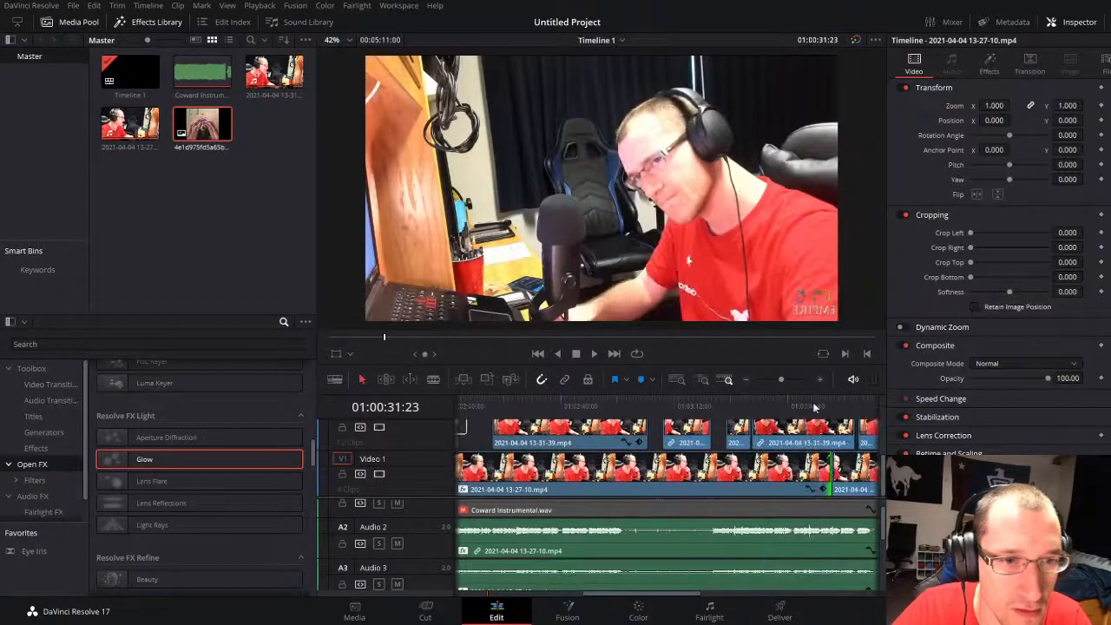
left_click_drag(779, 379, 773, 379)
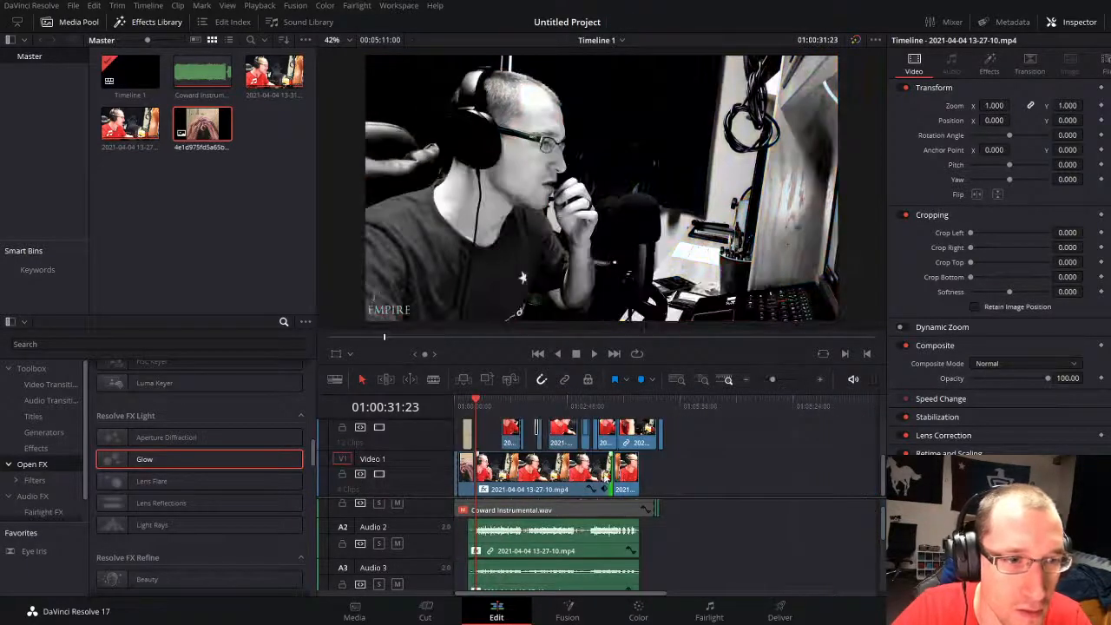
left_click(752, 475)
Step: Play the black-and-white performance through to 01:01:04 and check where the Audio 4 backing vocals start
key("space")
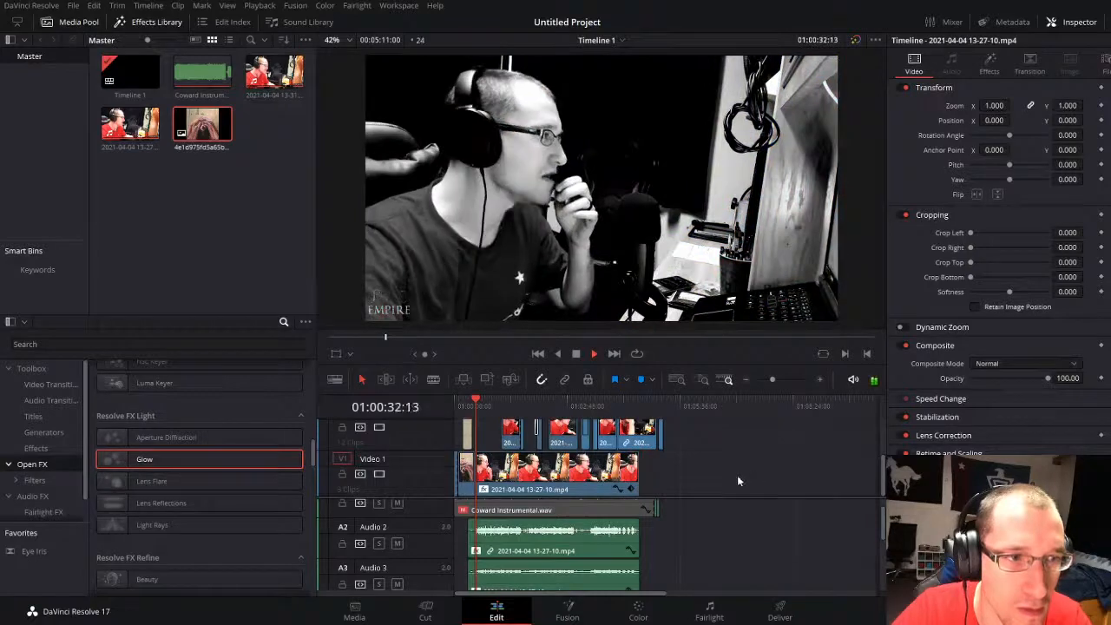
left_click_drag(776, 379, 784, 378)
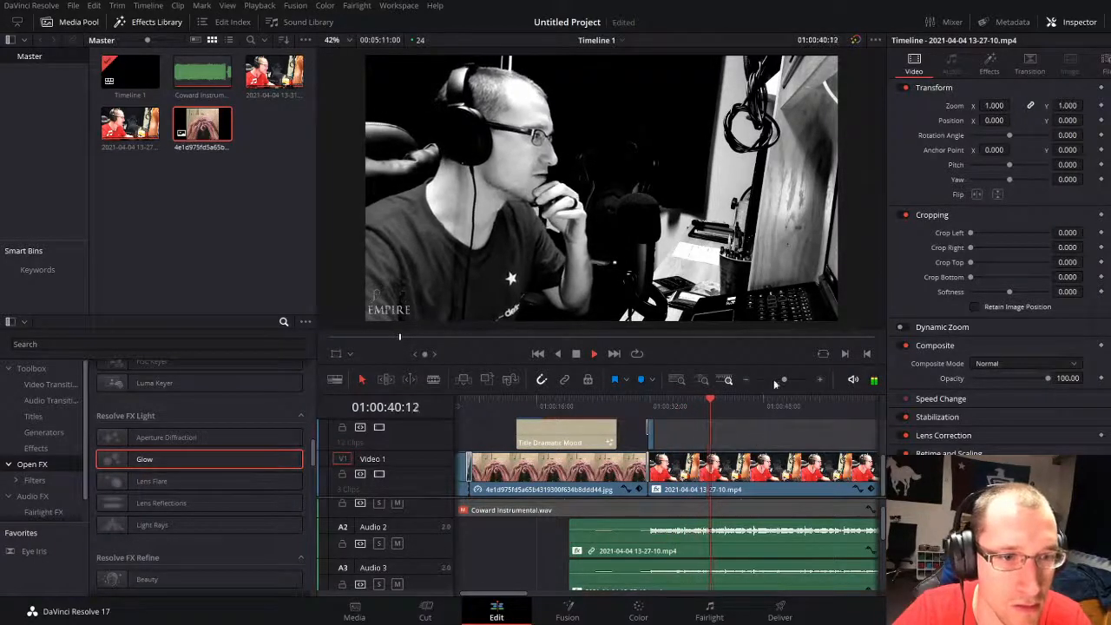
left_click_drag(785, 379, 781, 379)
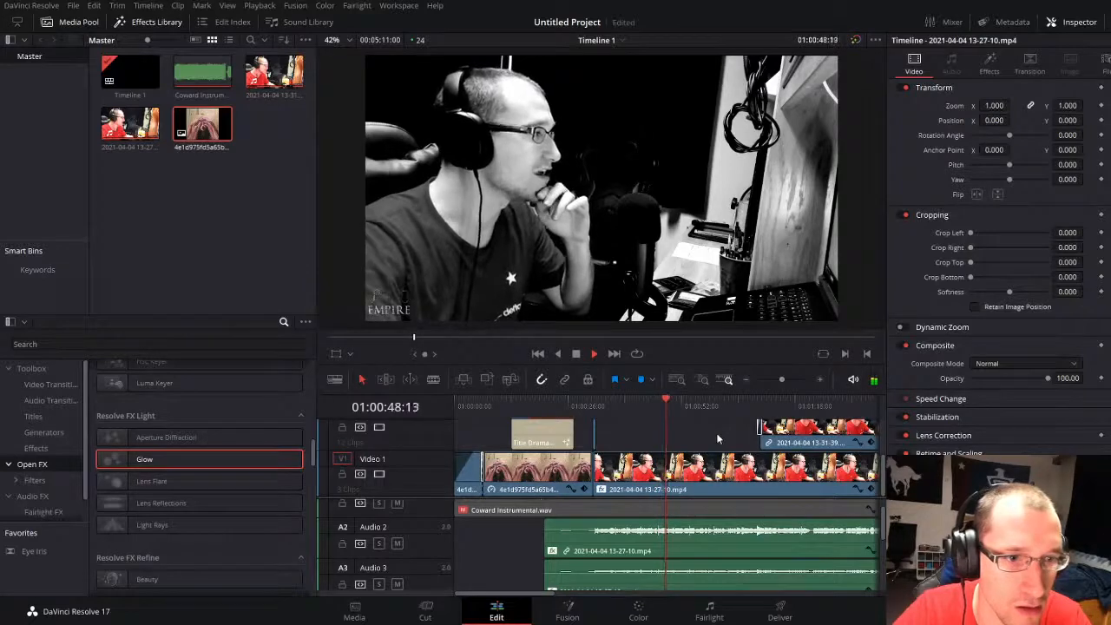
left_click(654, 528)
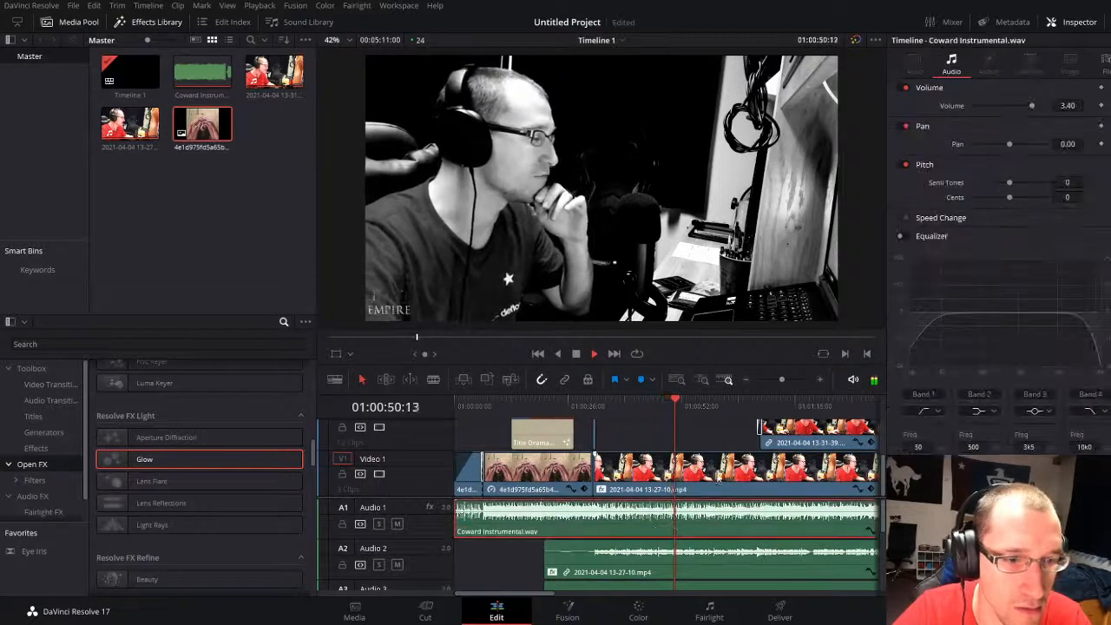
left_click(704, 428)
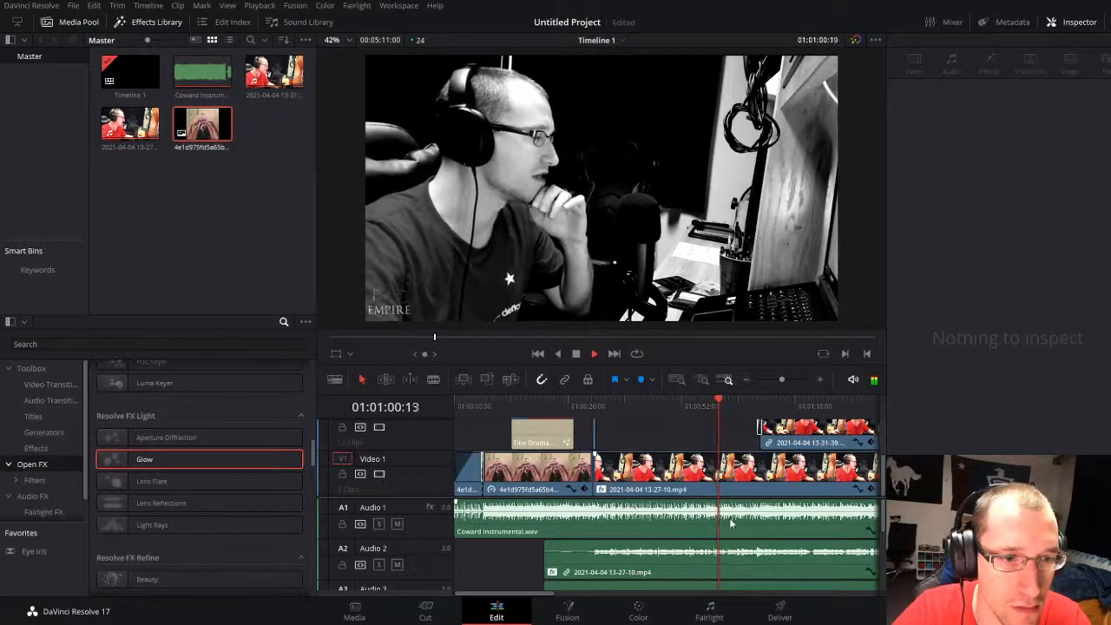
scroll(742, 553, "down", 1)
scroll(744, 556, "down", 2)
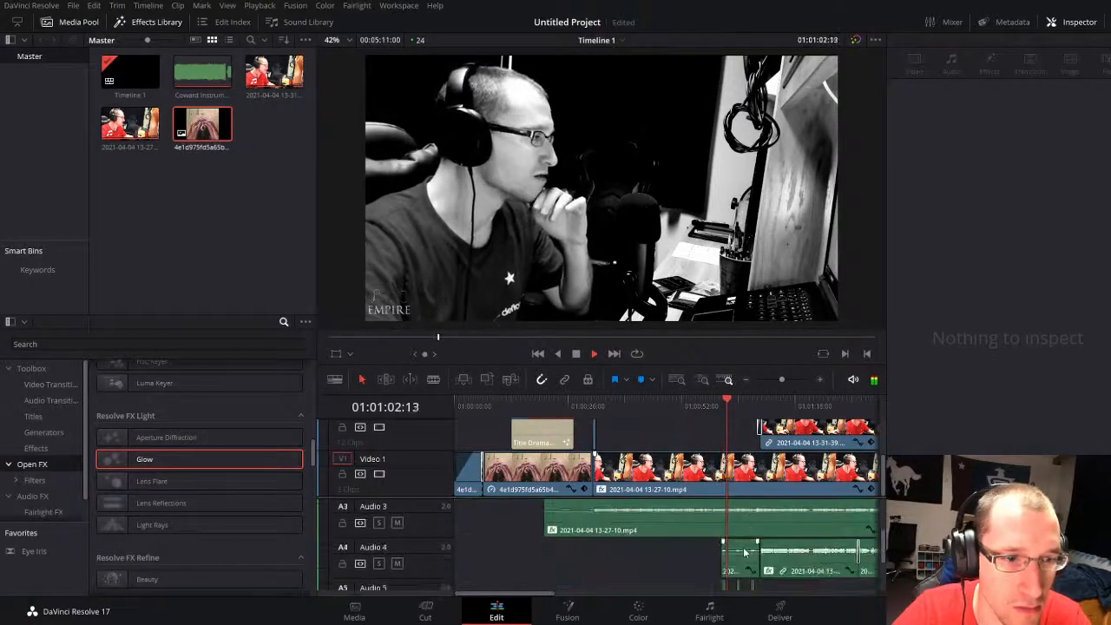
left_click(691, 558)
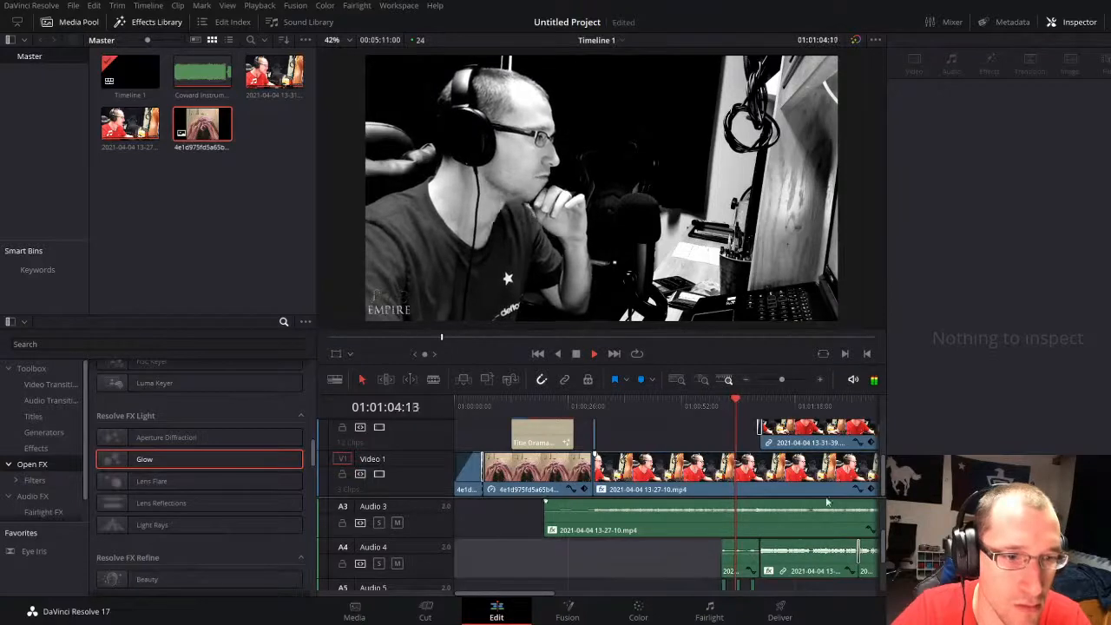
key("space")
Step: Extend the start of the first upper-track split-screen clip back to the Audio 4 clip's start at about 01:01:01 and play it
left_click_drag(782, 380, 780, 379)
left_click(786, 380)
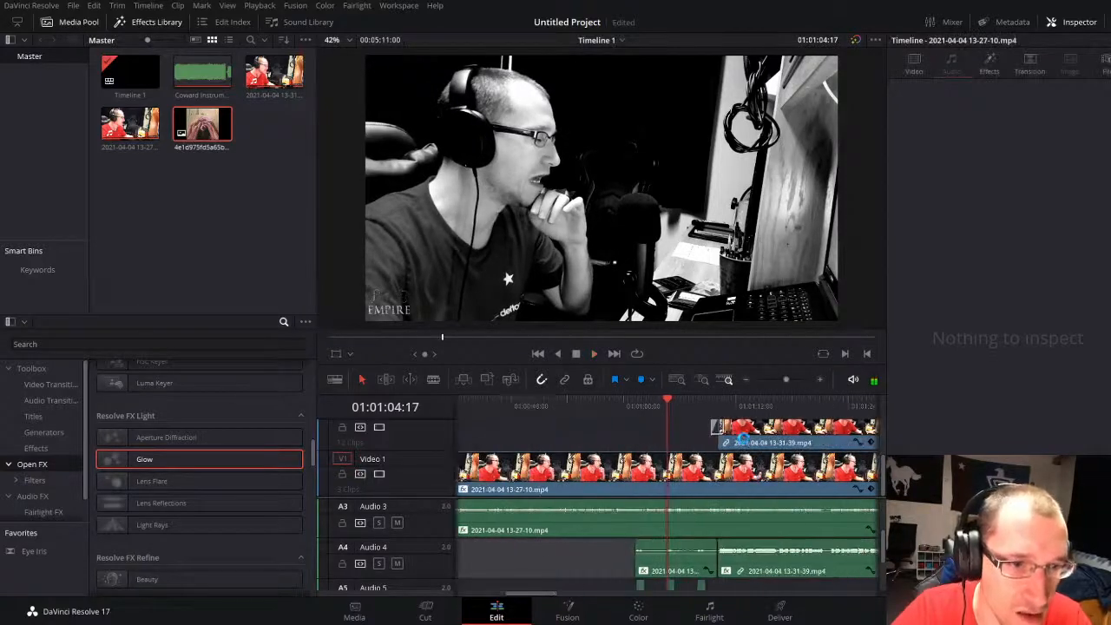
left_click_drag(726, 442, 642, 444)
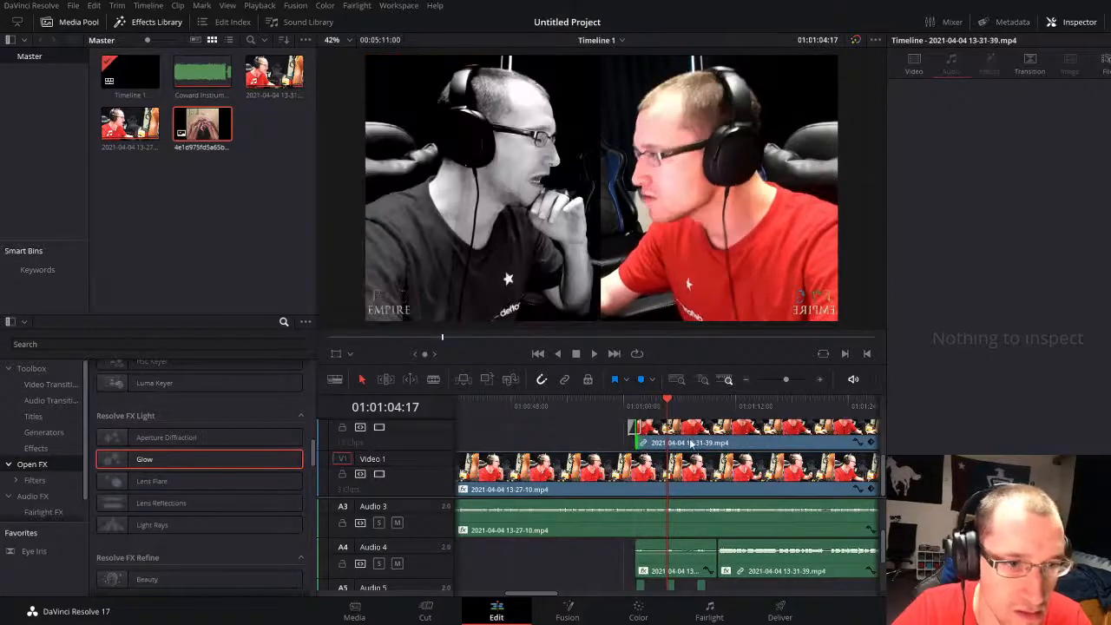
key("ctrl+z")
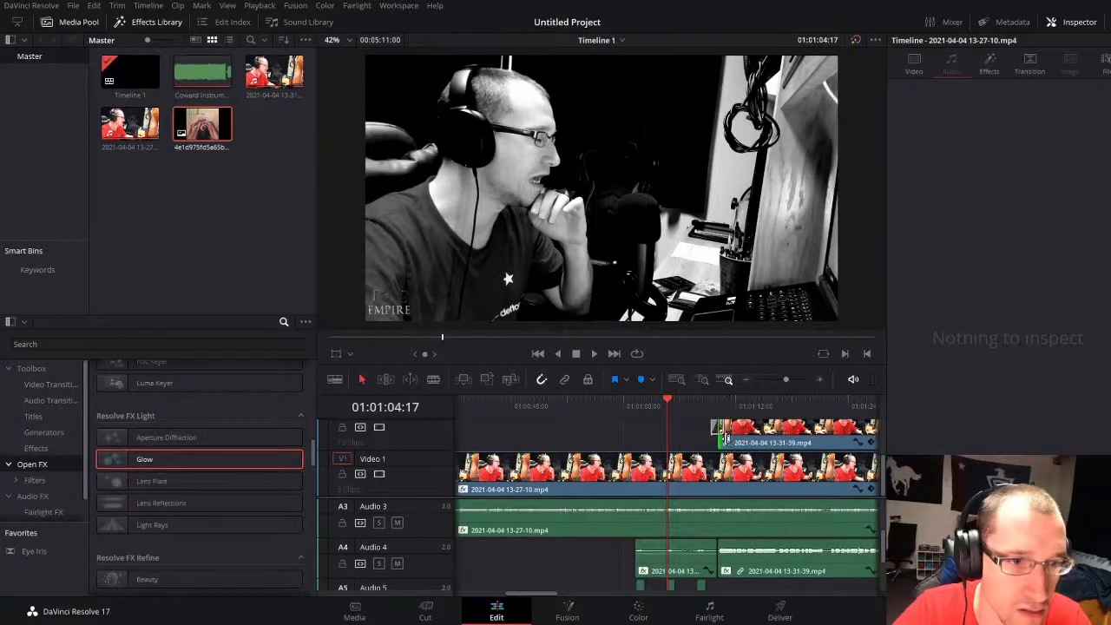
left_click_drag(726, 438, 644, 438)
key("space")
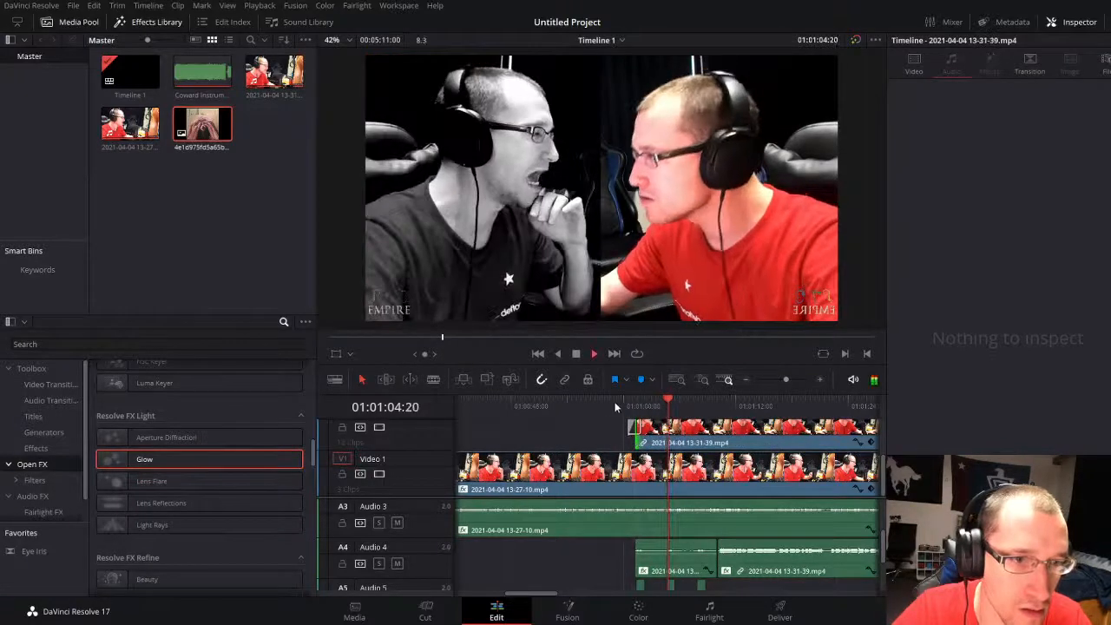
left_click(616, 406)
Step: Split the upper-track split-screen clip at 01:01:02:17 and trim the following piece's start about two seconds later, leaving a gap
left_click_drag(785, 379, 794, 374)
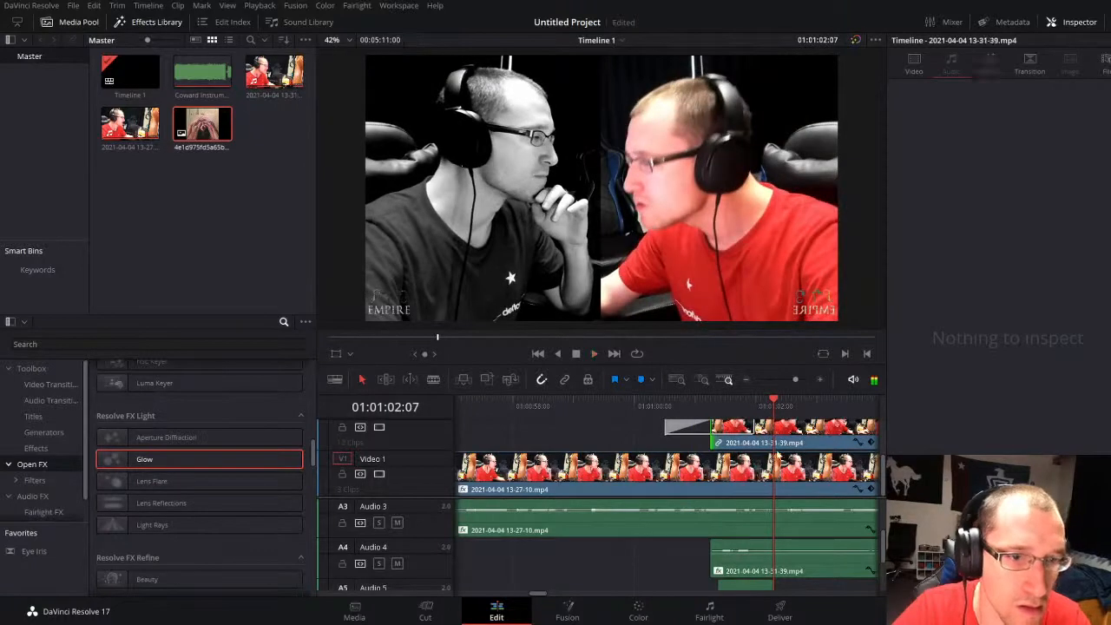
key("space")
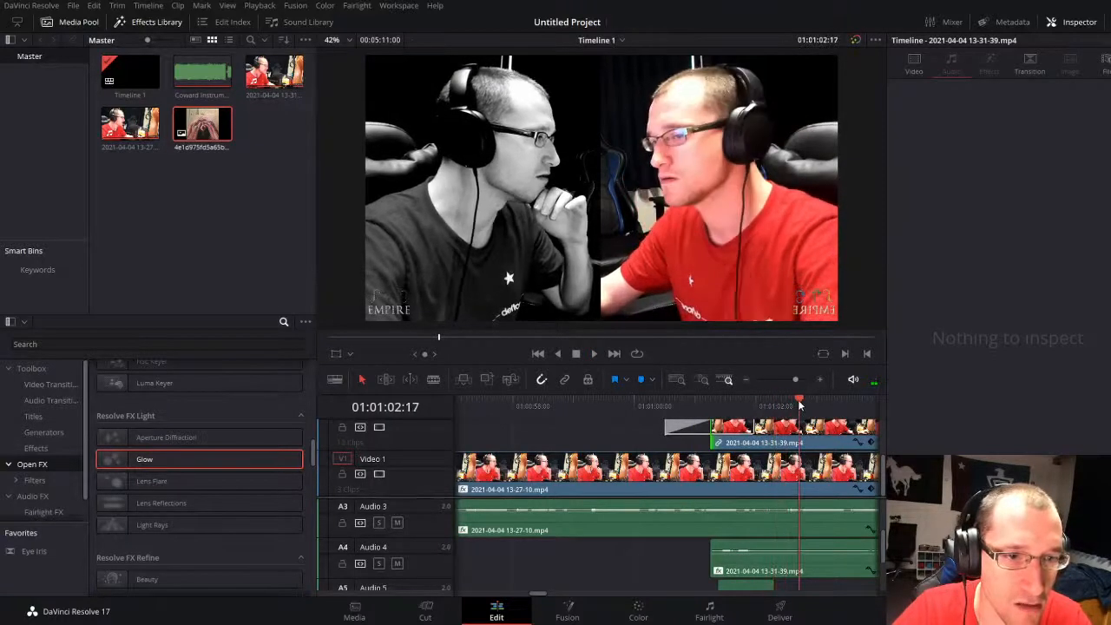
key("ctrl+b")
left_click_drag(794, 379, 789, 378)
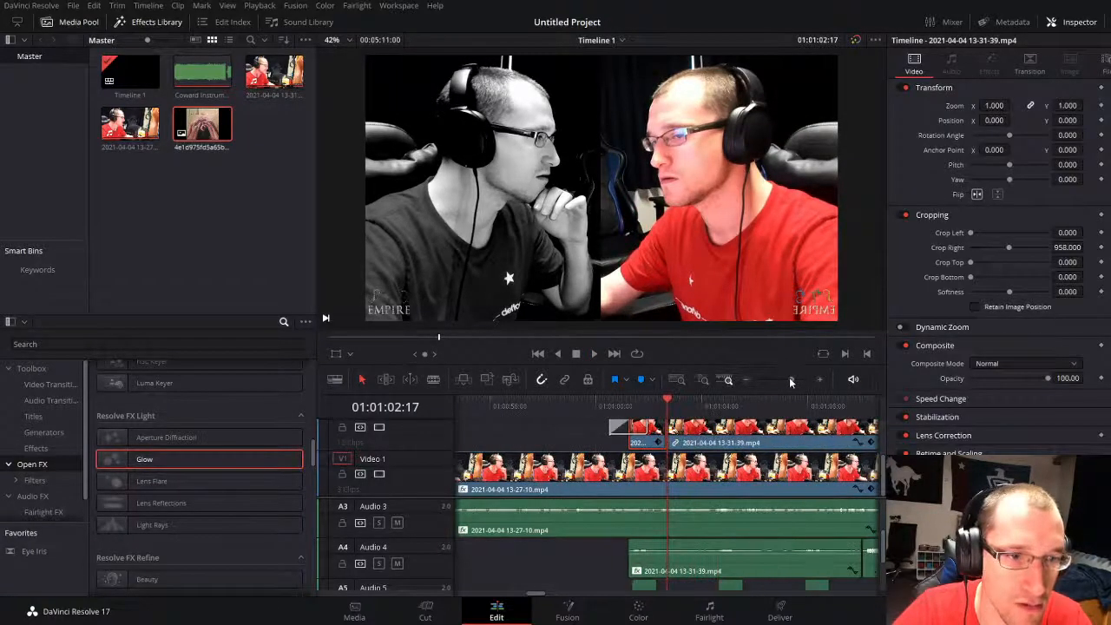
left_click_drag(671, 431, 793, 410)
Step: Keep dividing the split-screen clip into phrase-length pieces, splitting at 01:01:09:10 and trimming the remainder's start to about 01:01:10
left_click(744, 434)
left_click(783, 407)
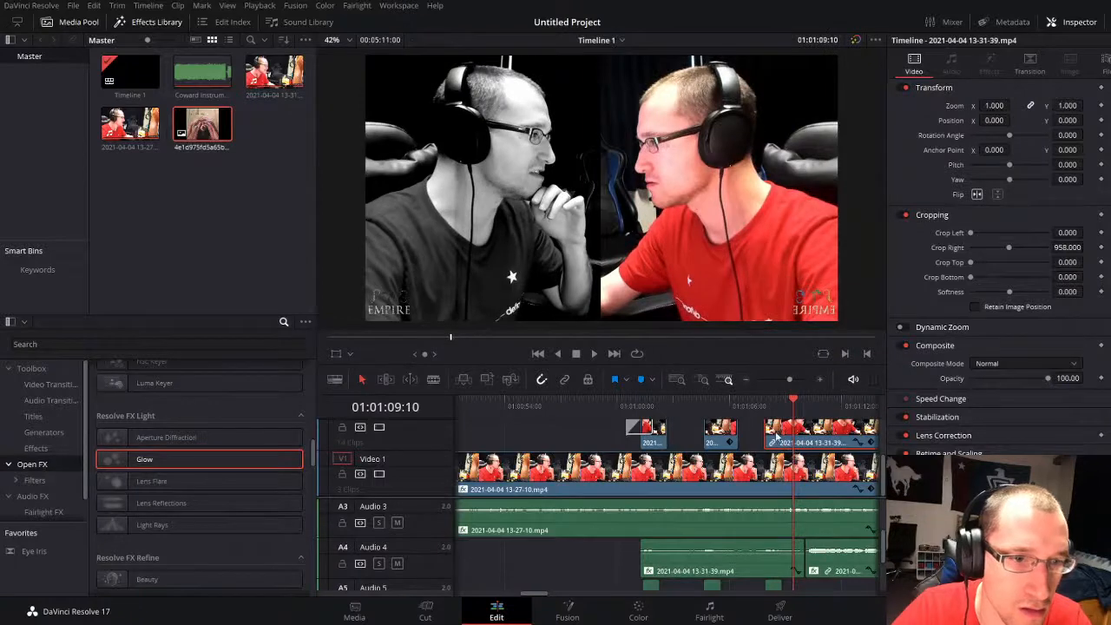
key("ctrl+b")
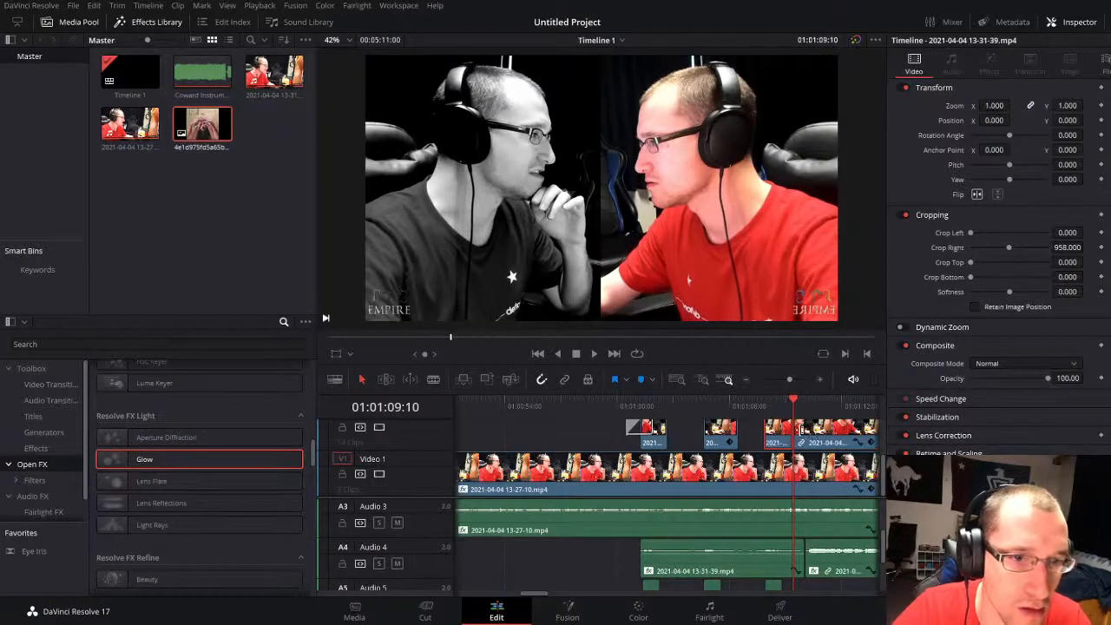
left_click_drag(799, 429, 808, 429)
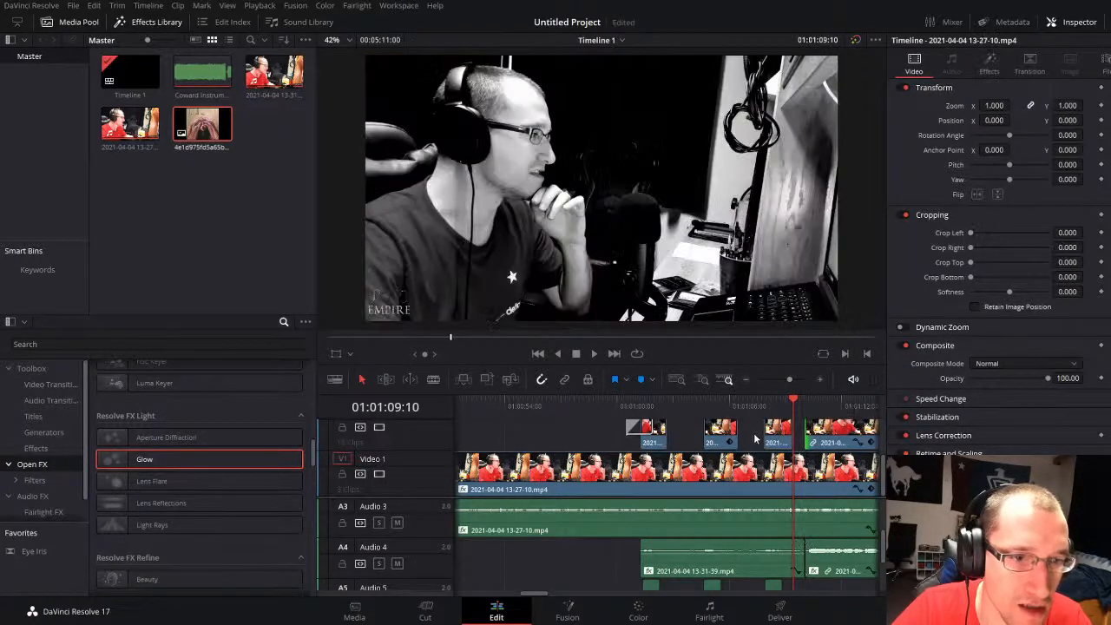
Step: Add an Additive Dissolve to the end of the first split-screen clip on Video 2 and play it back
left_click(753, 435)
left_click(53, 384)
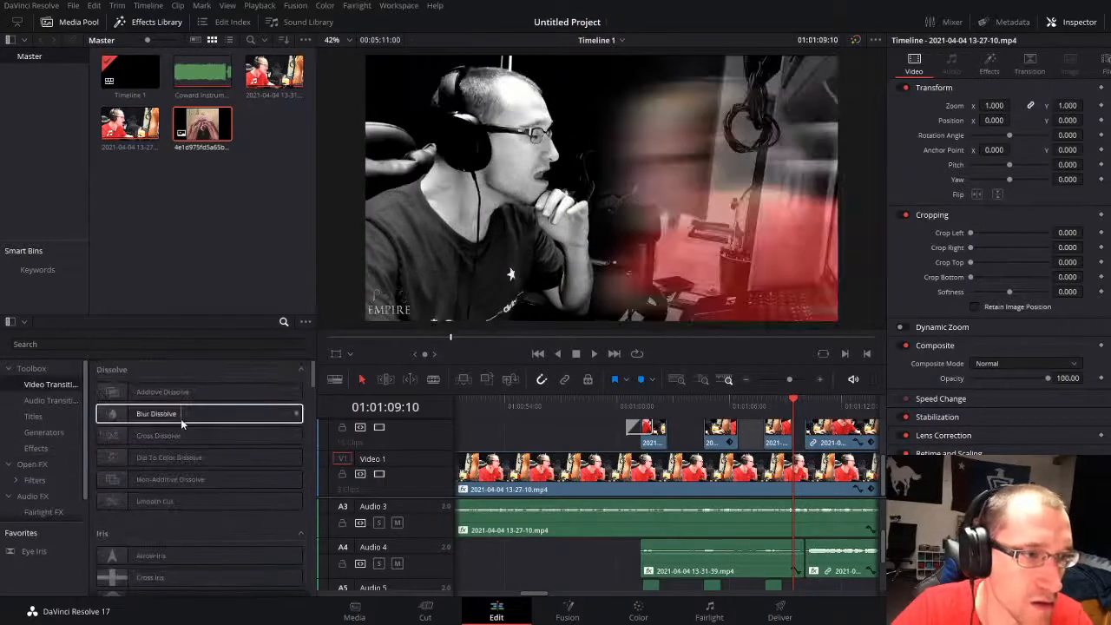
left_click_drag(187, 402, 647, 440)
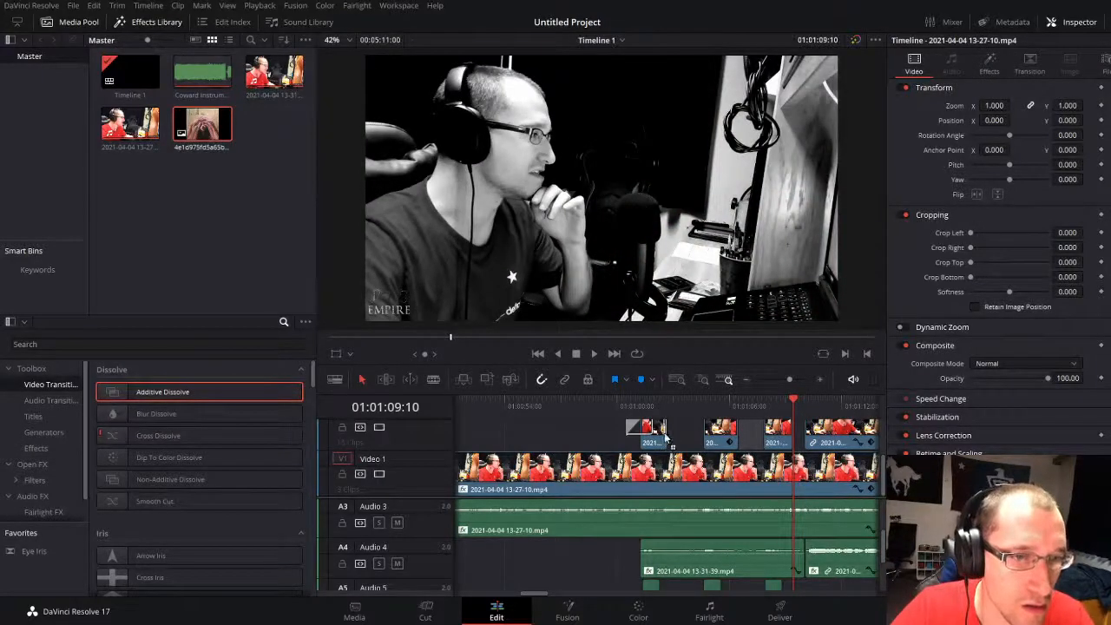
left_click(622, 403)
key("space")
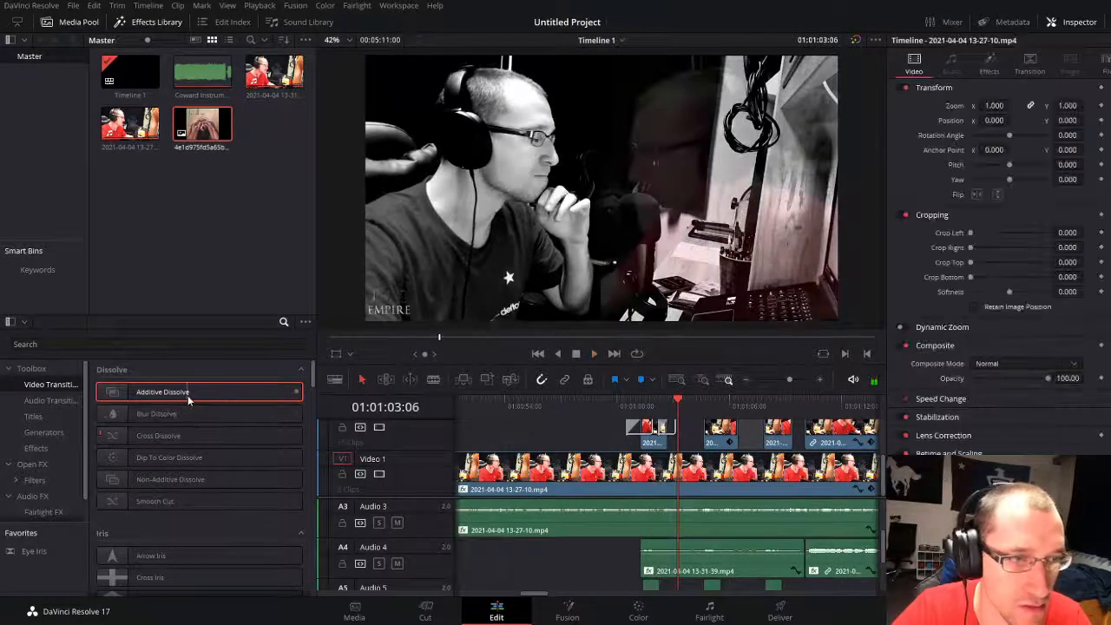
Step: Add Additive Dissolves to both ends of the second and third split-screen clips, lengthening the second clip's opening dissolve to 32 frames
left_click_drag(187, 395, 595, 437)
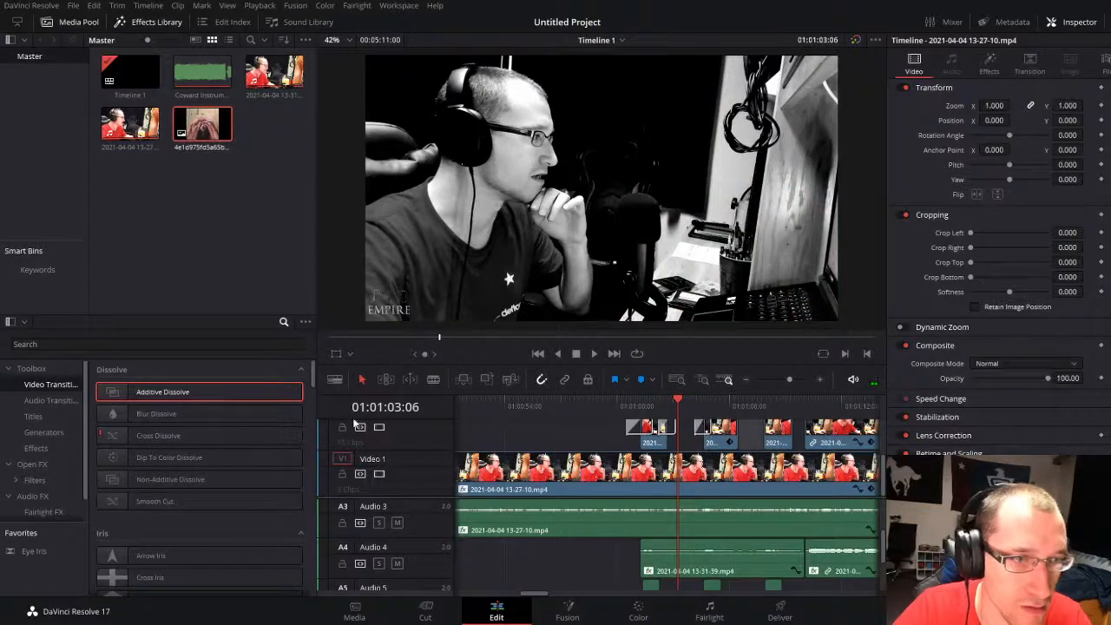
left_click_drag(694, 427, 691, 426)
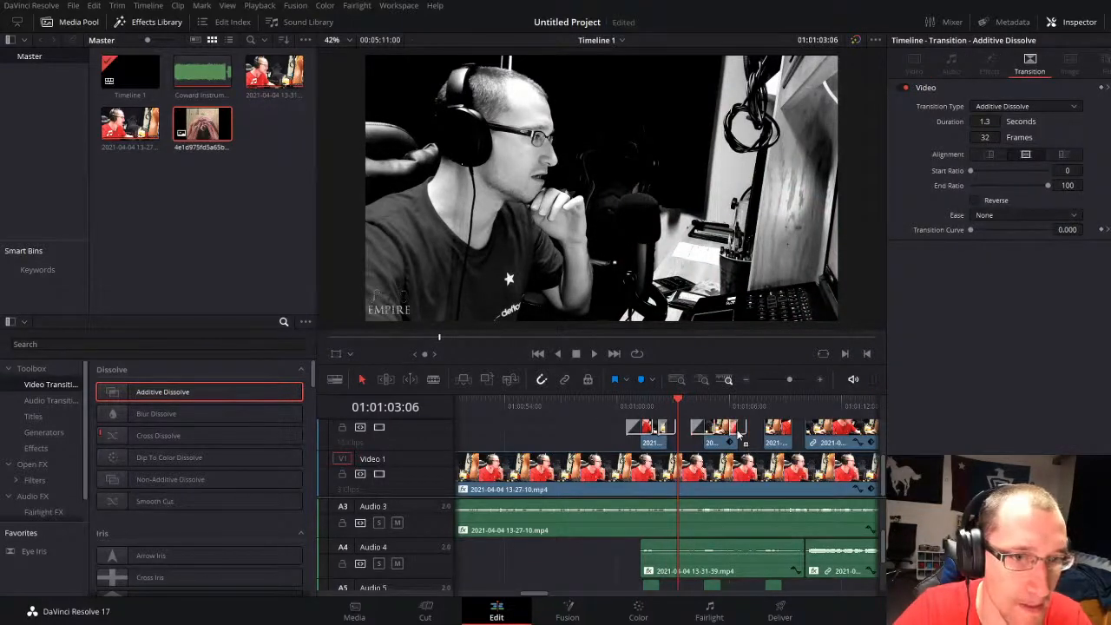
left_click_drag(170, 400, 238, 393)
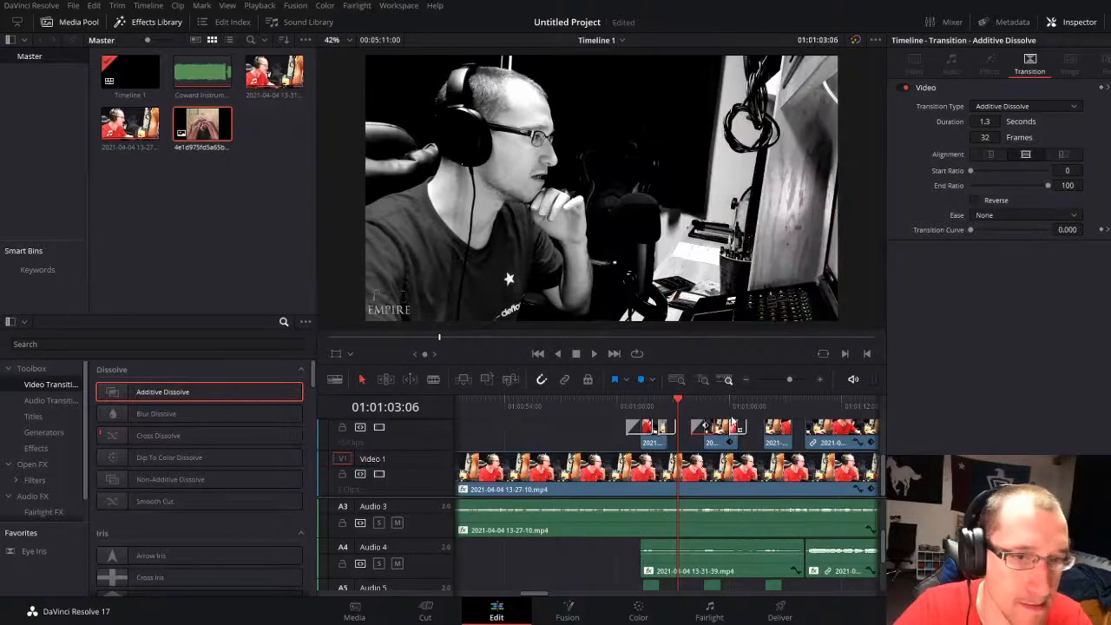
left_click_drag(731, 418, 759, 436)
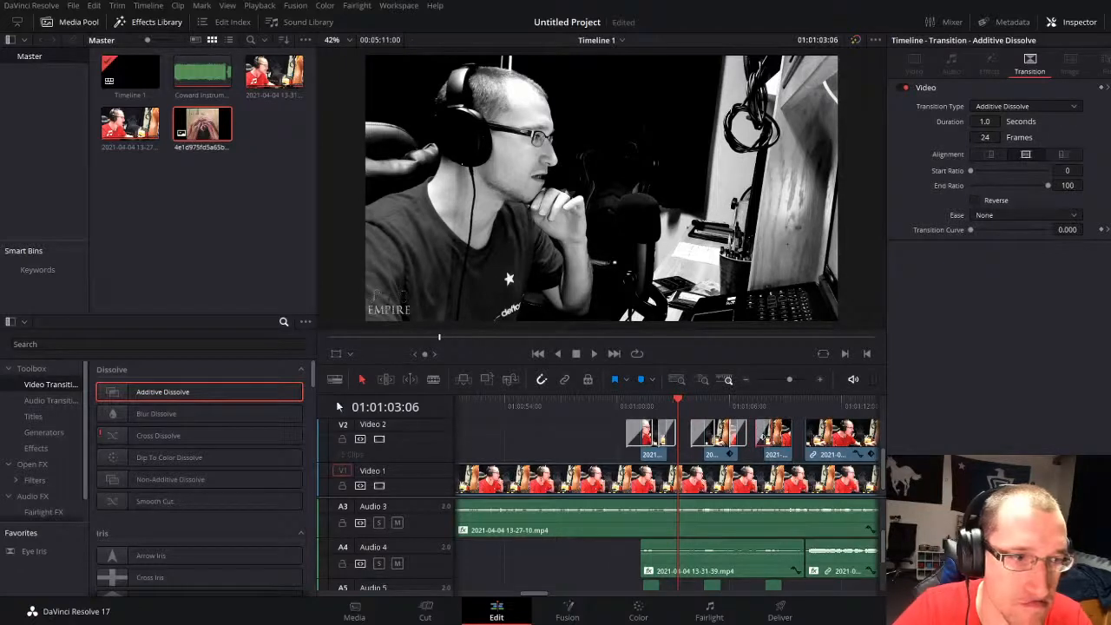
left_click_drag(238, 390, 794, 433)
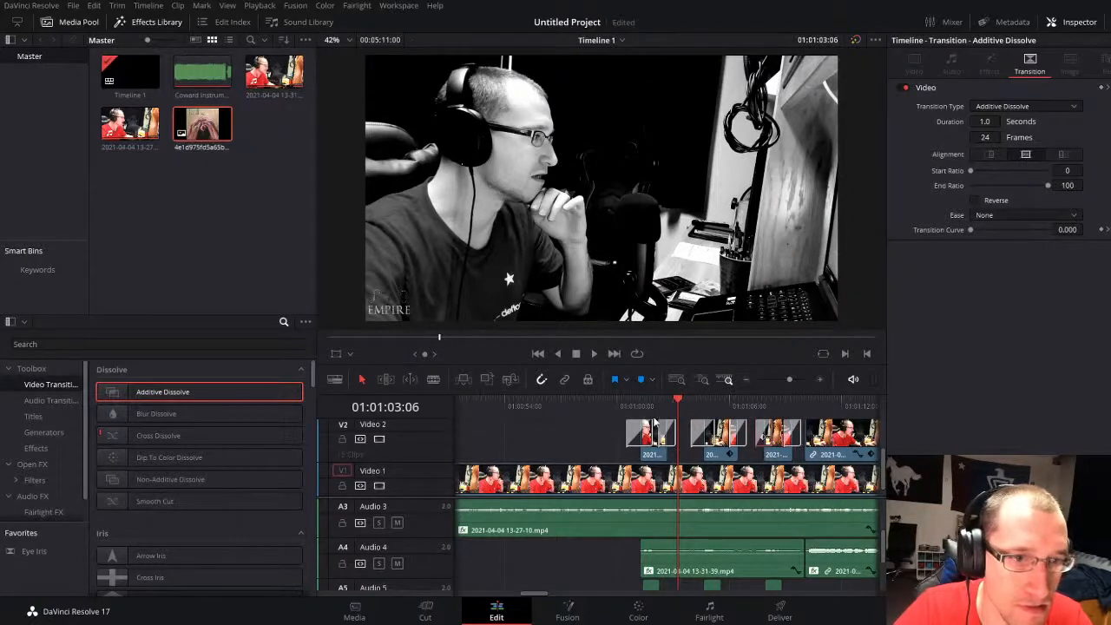
Step: Play through the dissolves and shorten the one at the end of the third split-screen clip to 10 frames
key("space")
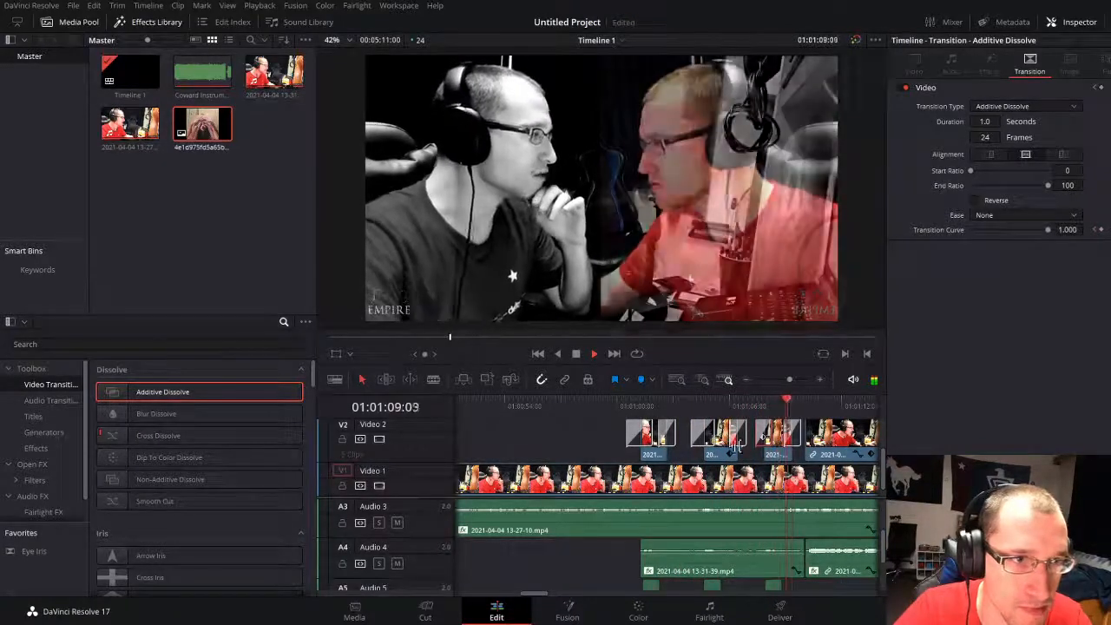
left_click(598, 442)
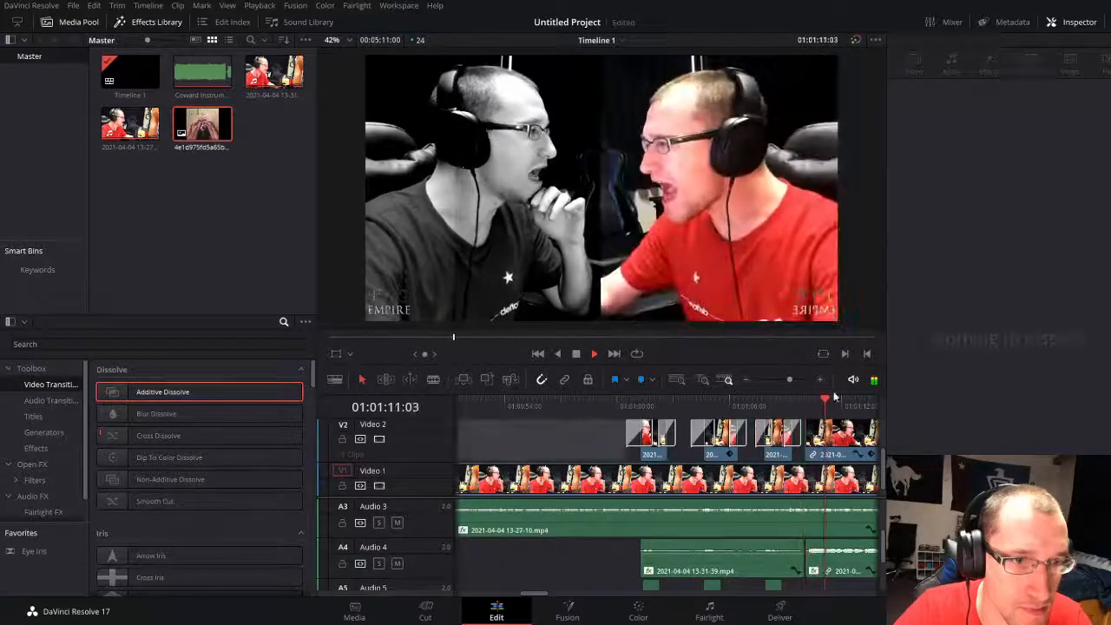
left_click_drag(790, 380, 793, 379)
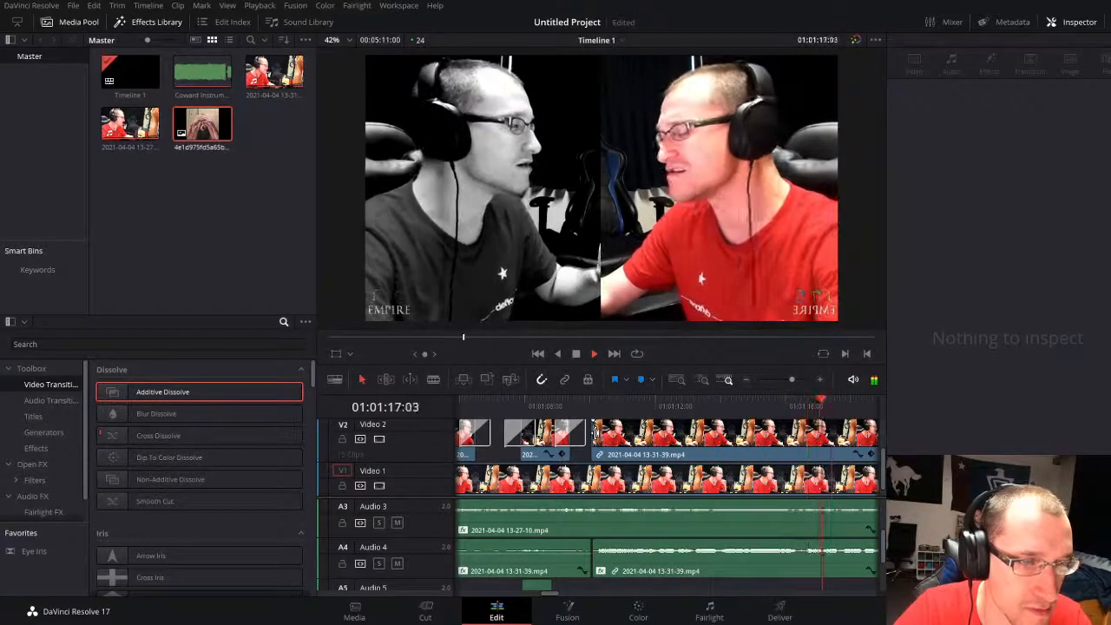
key("space")
left_click(576, 432)
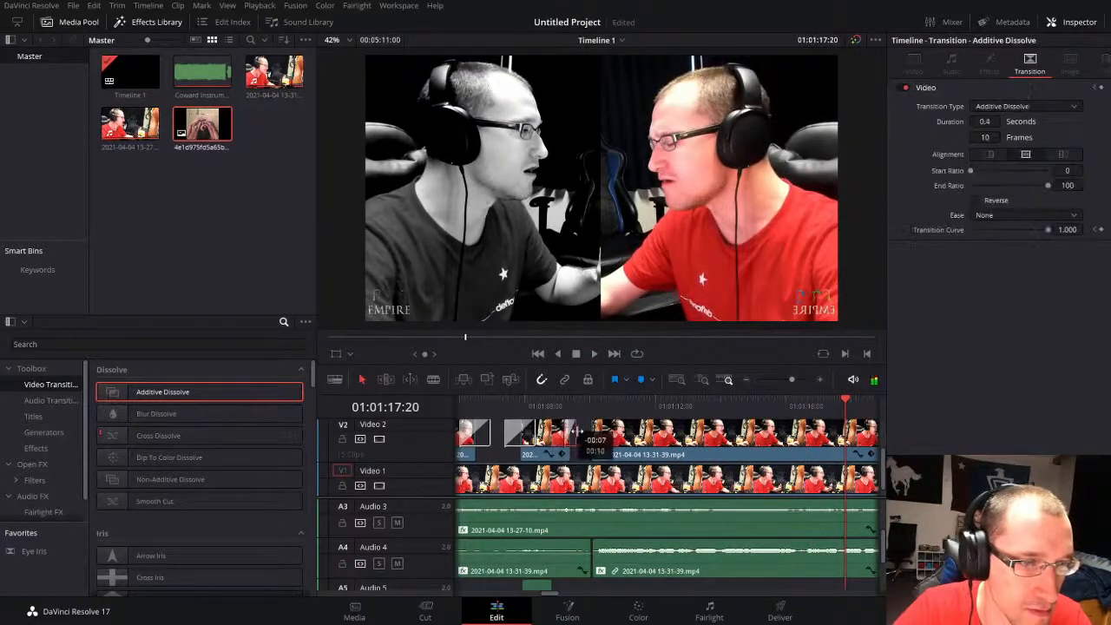
left_click_drag(576, 432, 575, 431)
Step: Add an Additive Dissolve to the start of the fourth split-screen clip and play from about 01:01:08 to check it
left_click(519, 401)
key("space")
key("space")
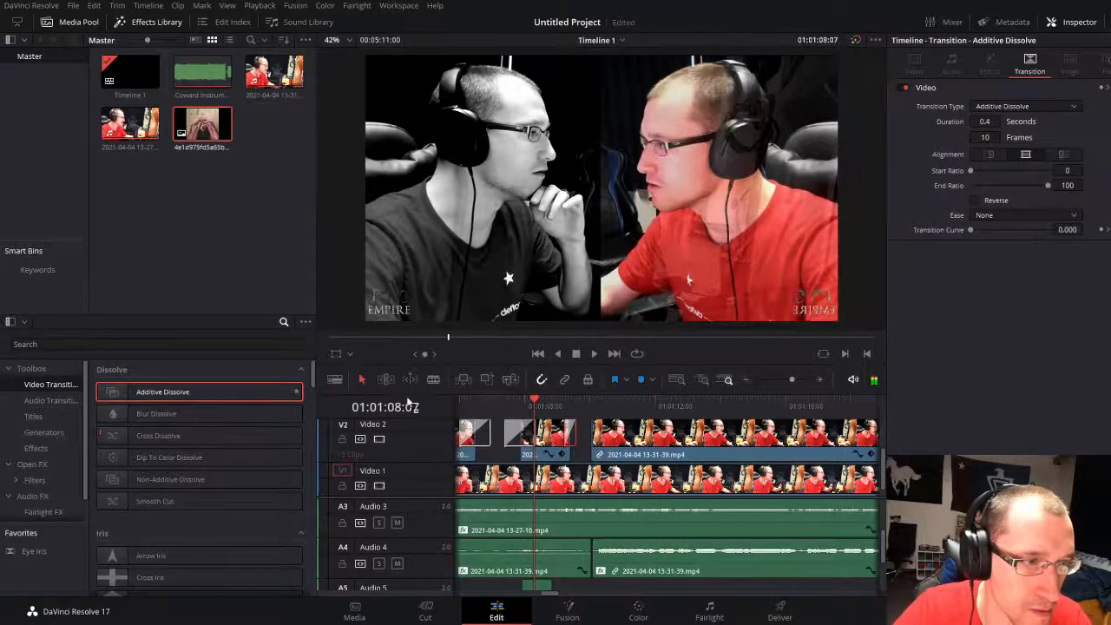
key("space")
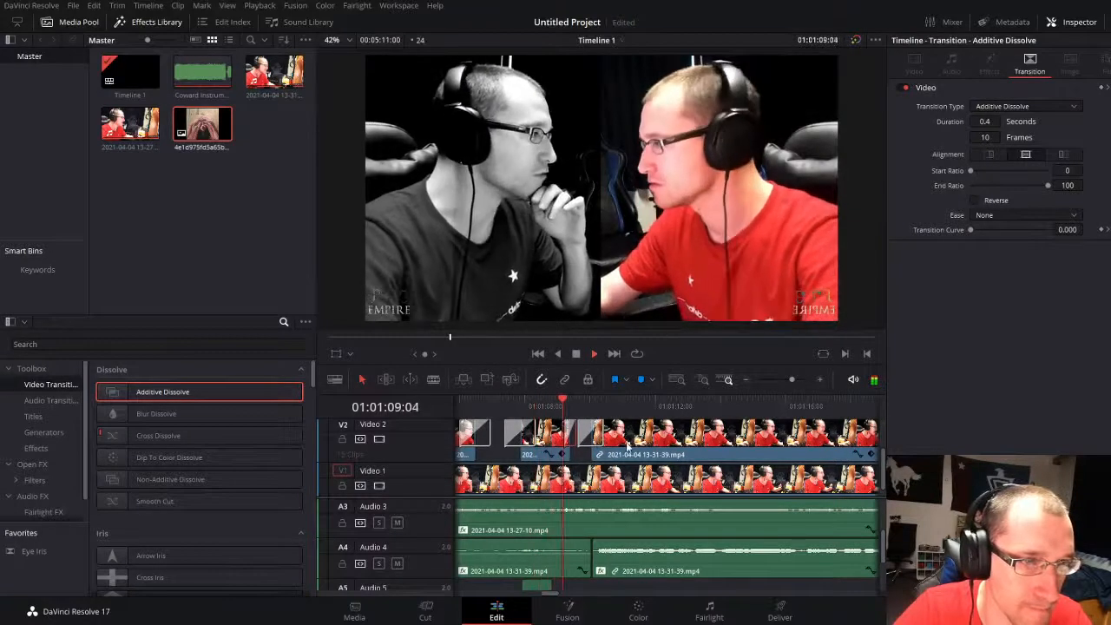
Step: Play the split-screen section through to about 01:01:21, and replay the lead-in from 01:00:59:05
left_click(515, 451)
left_click_drag(792, 379, 788, 379)
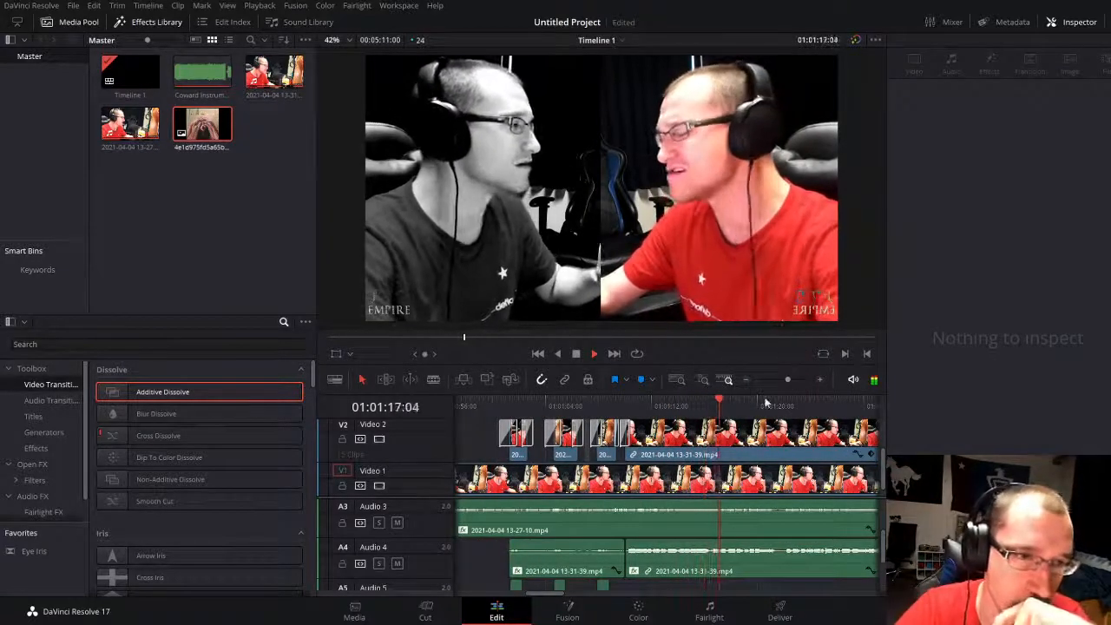
left_click_drag(790, 380, 785, 379)
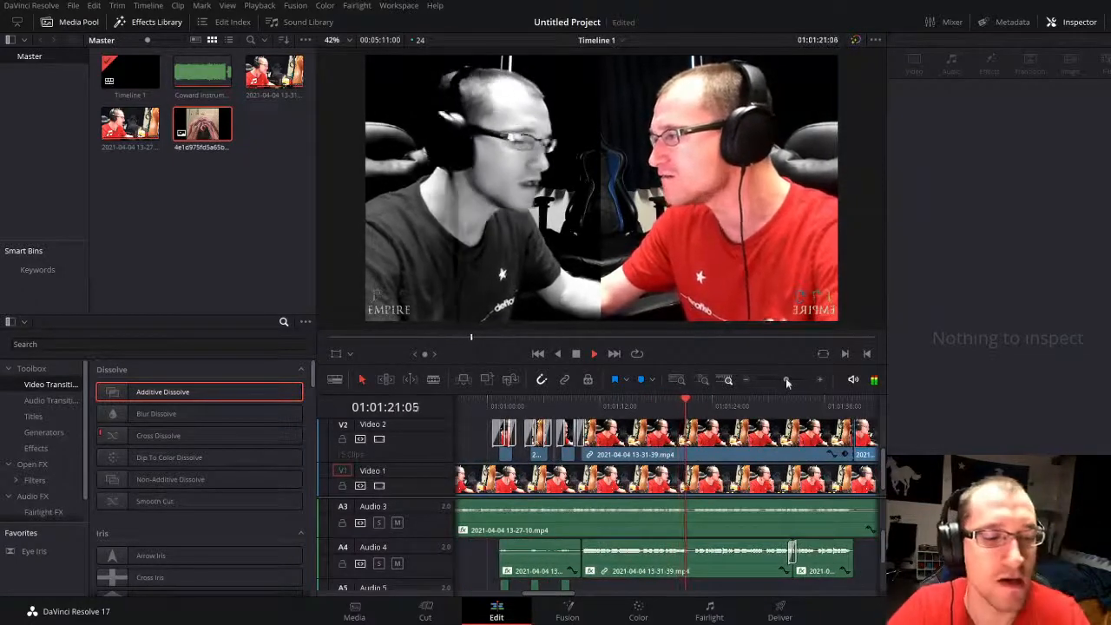
key("space")
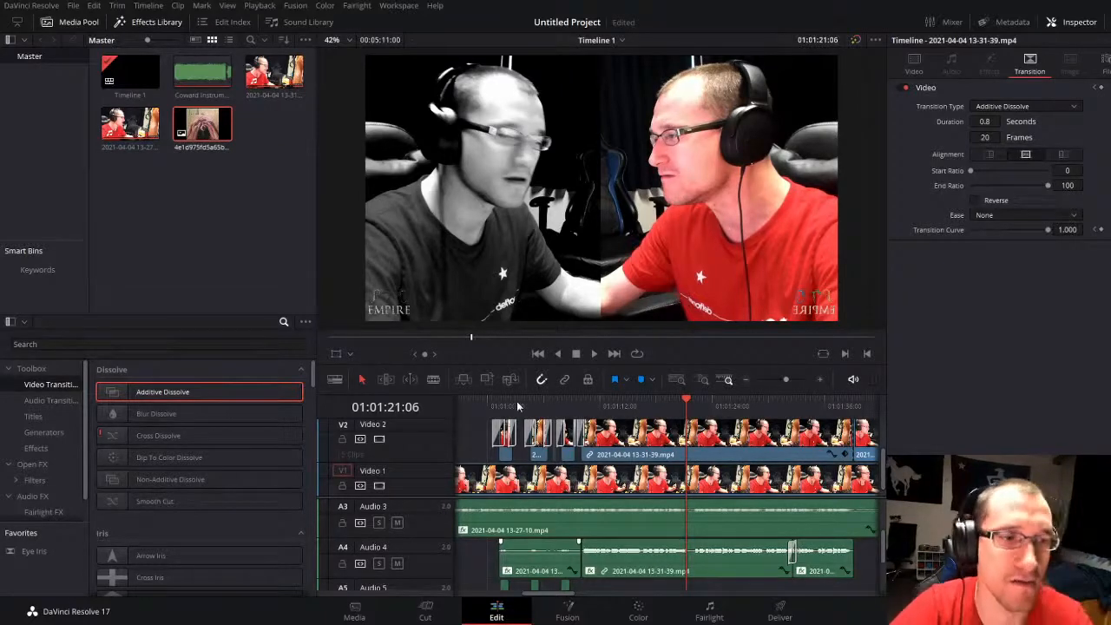
left_click(480, 404)
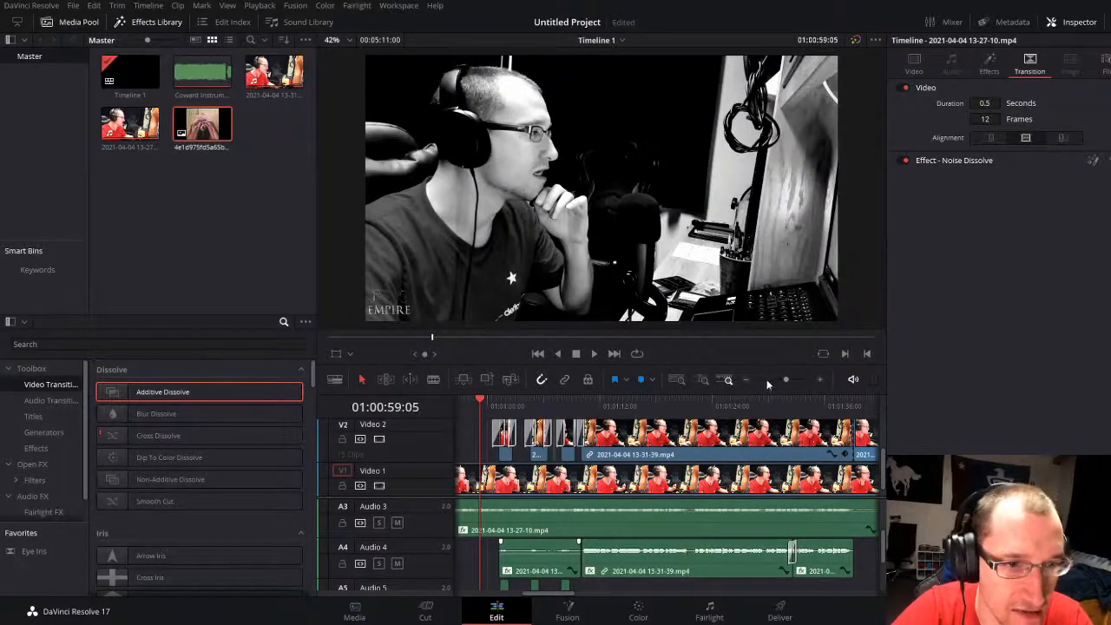
left_click_drag(785, 380, 788, 379)
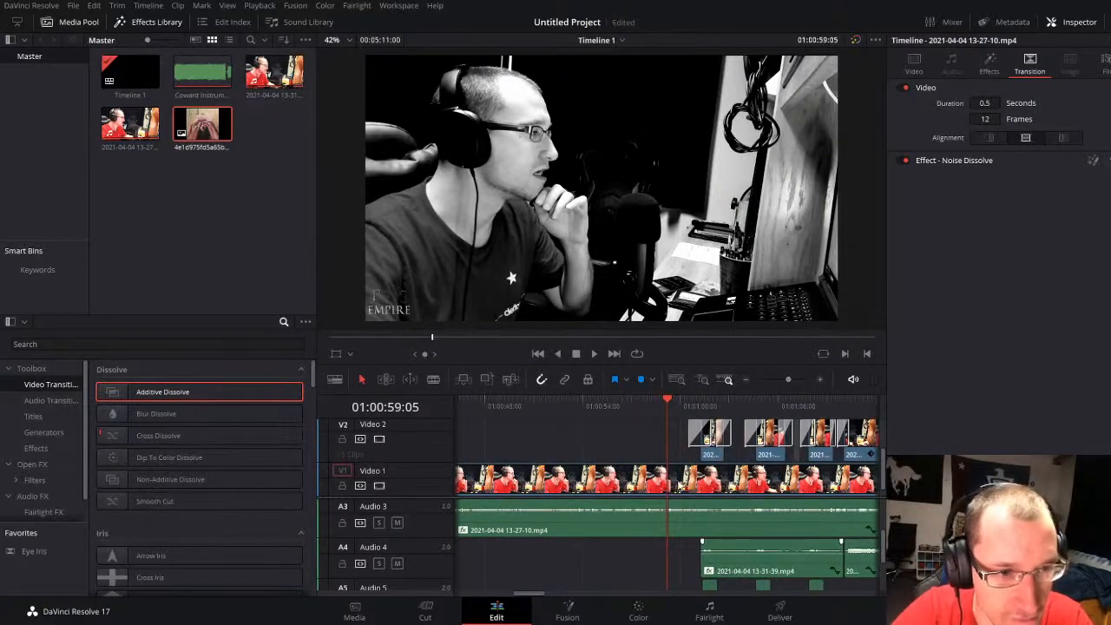
key("space")
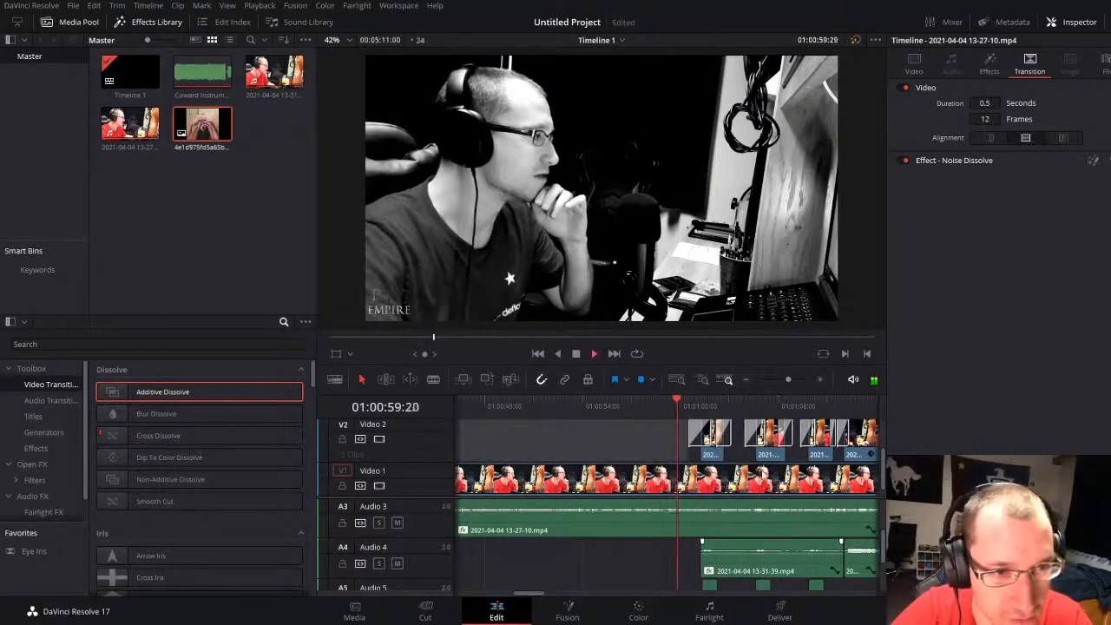
key("space")
Step: Look through the Open FX effects for one that suits the first split-screen clip on Video 2
left_click(716, 448)
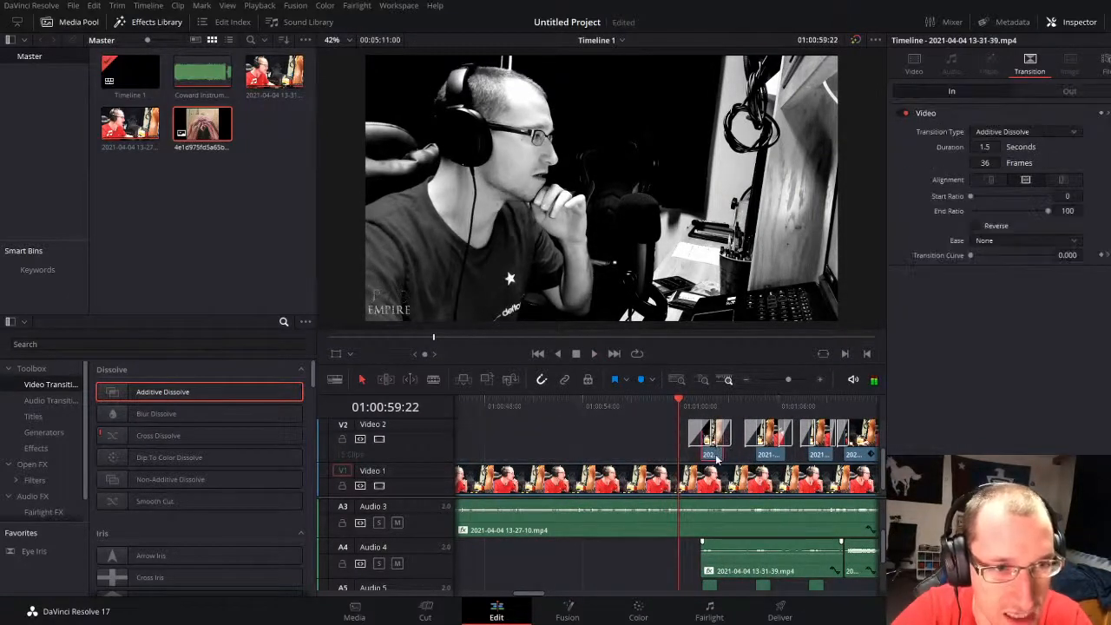
left_click(32, 464)
scroll(191, 499, "down", 12)
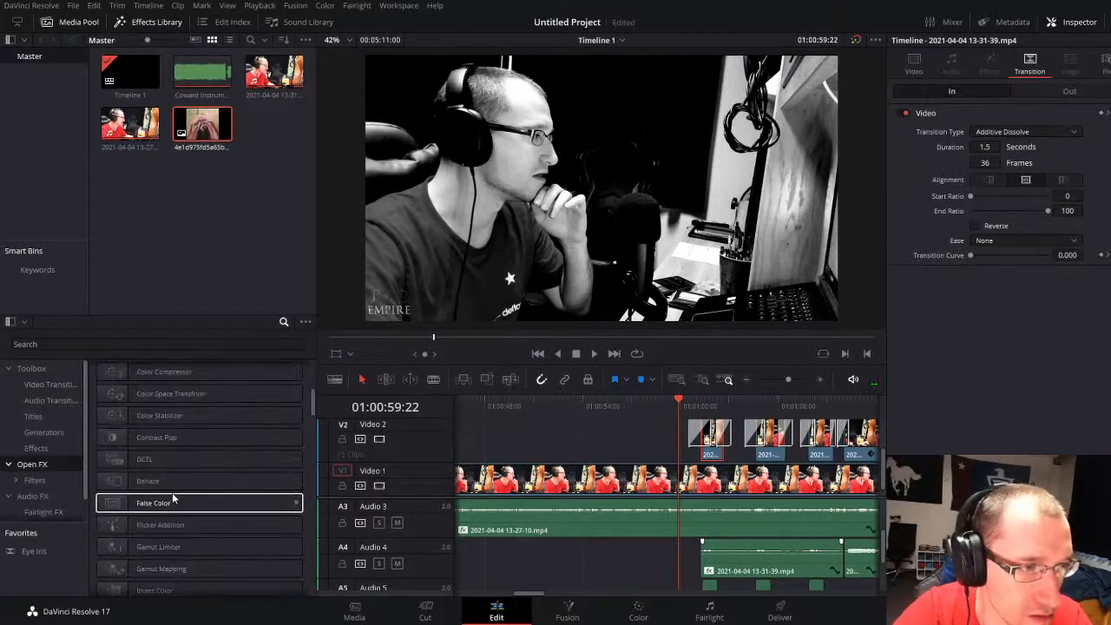
scroll(192, 502, "up", 12)
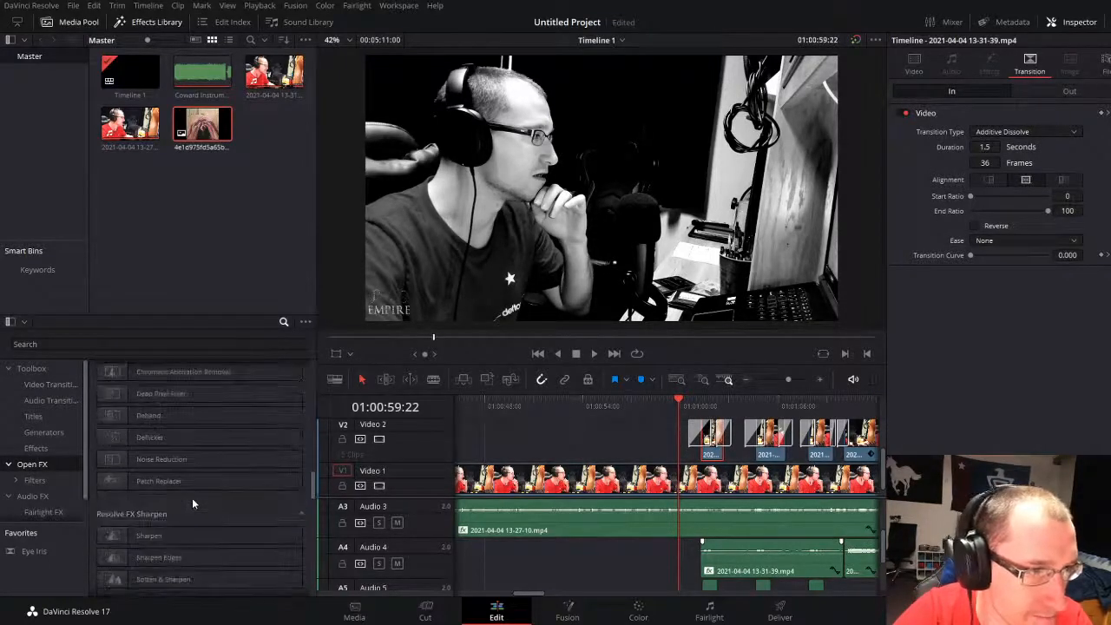
scroll(197, 503, "up", 3)
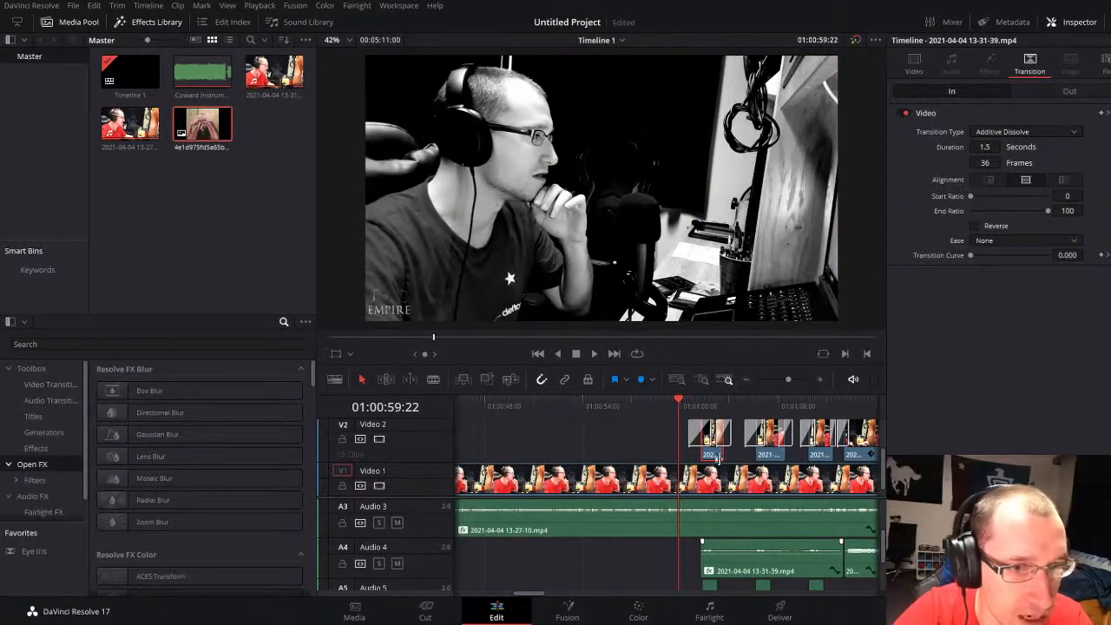
left_click(649, 454)
left_click(714, 455)
left_click(726, 480)
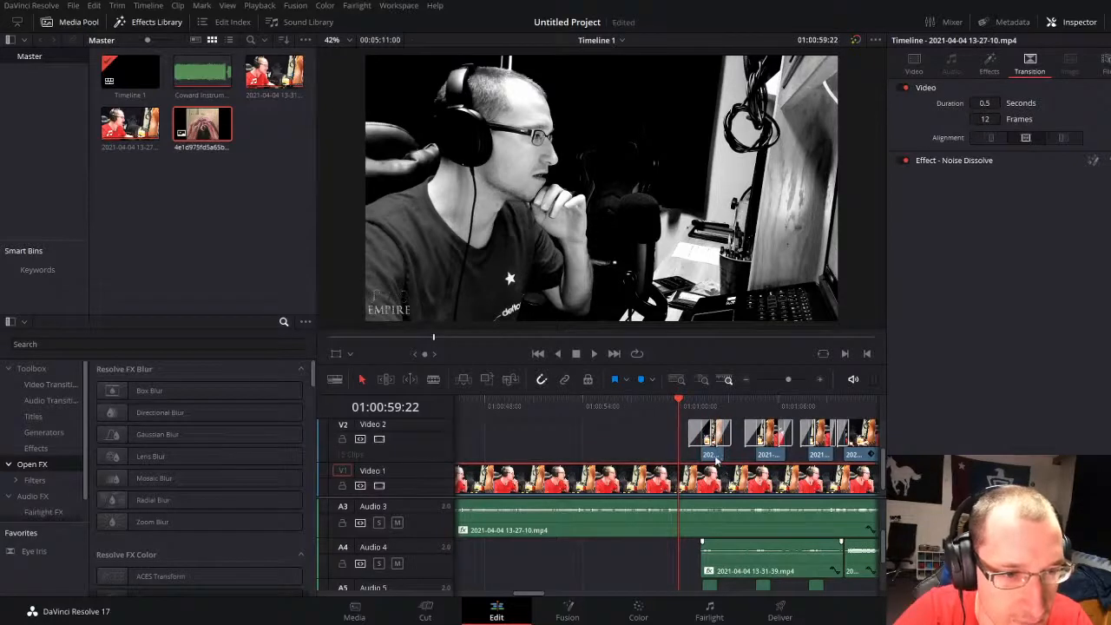
left_click(715, 460)
left_click(710, 489)
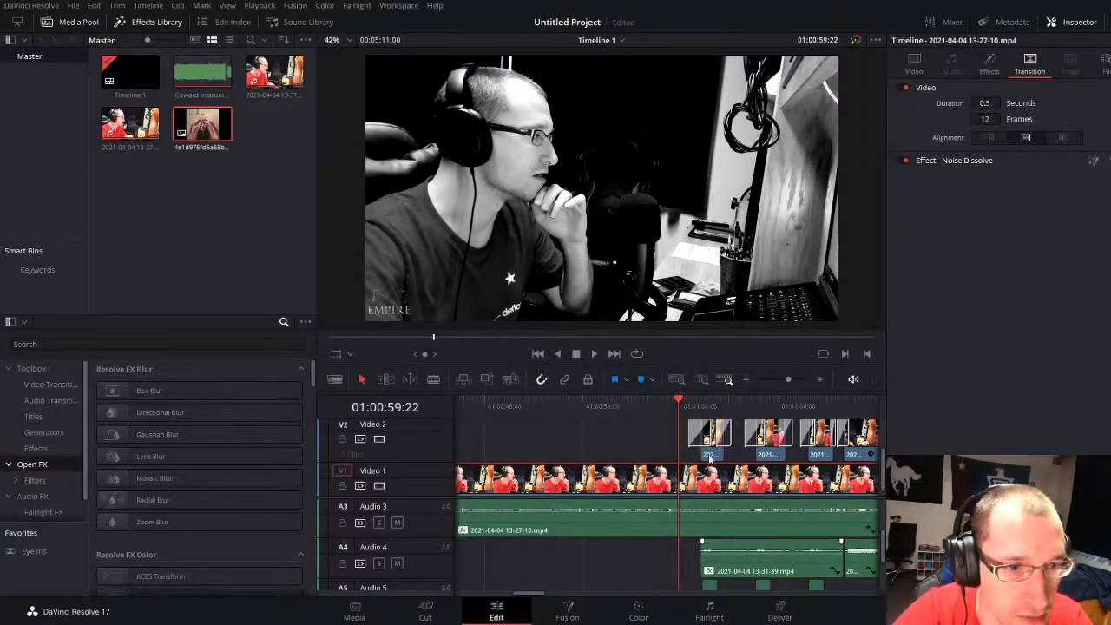
Step: Try to select all the split-screen clips on Video 2 together across the timeline
left_click(711, 456)
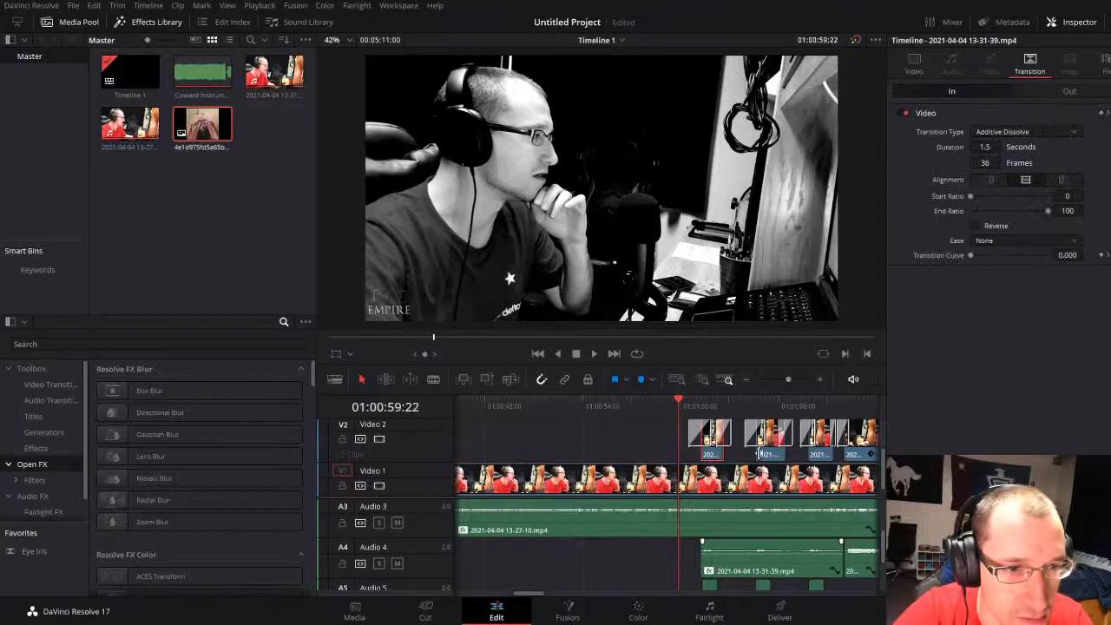
left_click(769, 455, "ctrl")
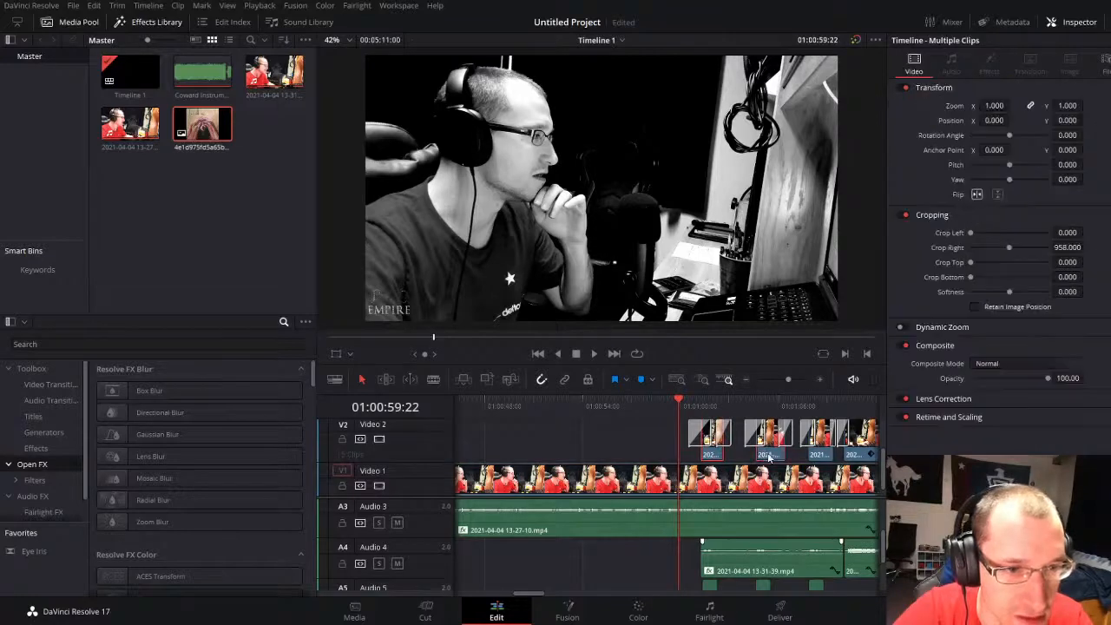
left_click(823, 456, "ctrl")
scroll(868, 456, "up", 1)
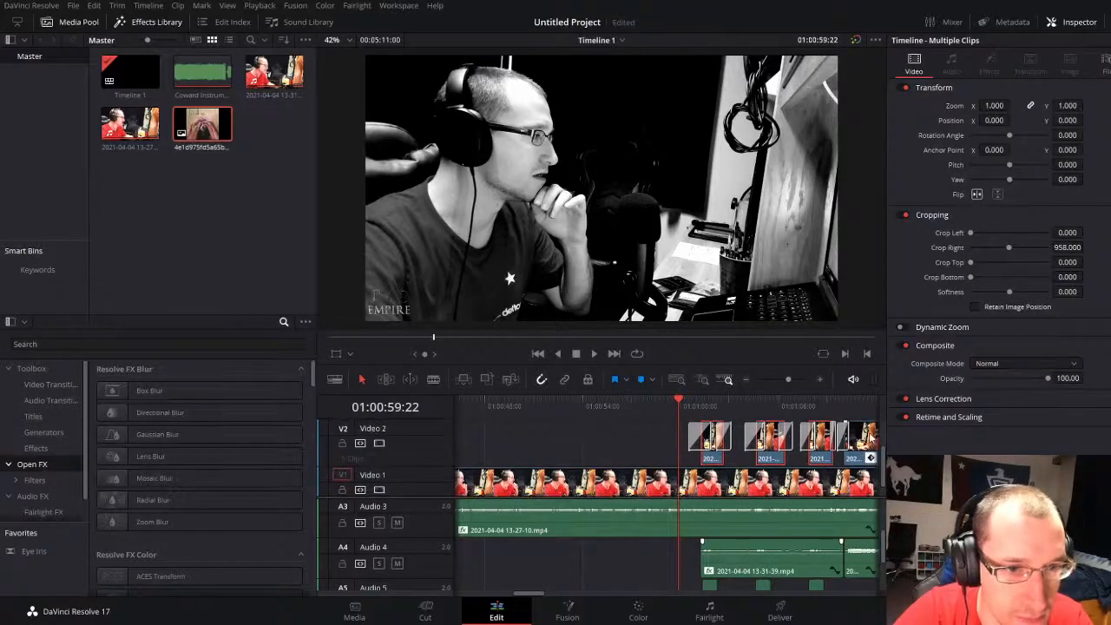
left_click(871, 459, "ctrl")
left_click_drag(770, 380, 779, 379)
left_click(710, 450, "ctrl")
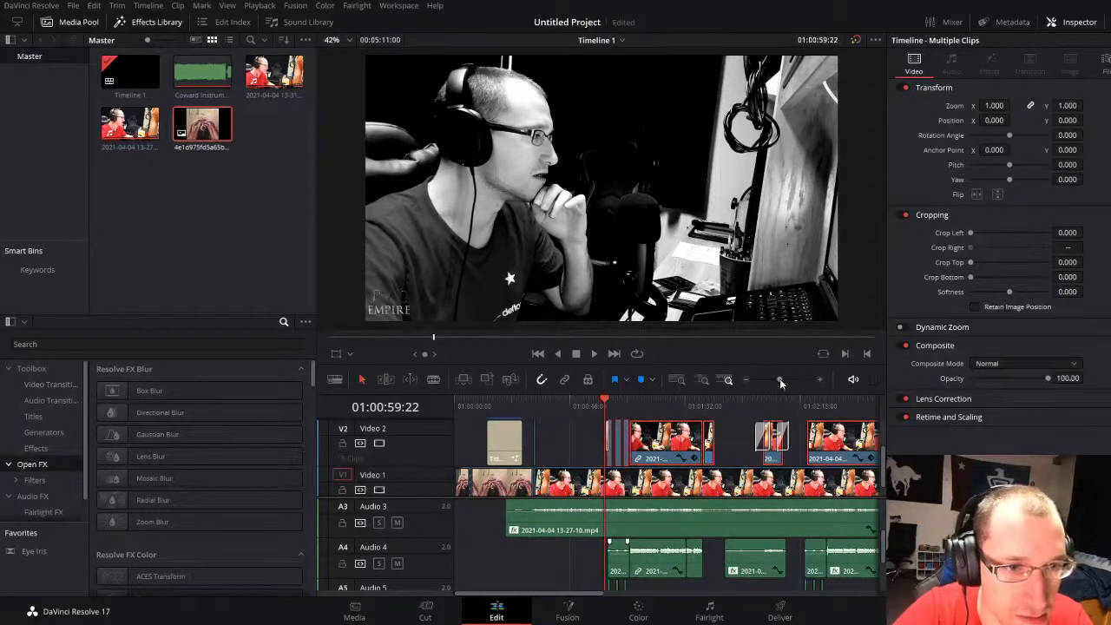
left_click_drag(780, 380, 774, 378)
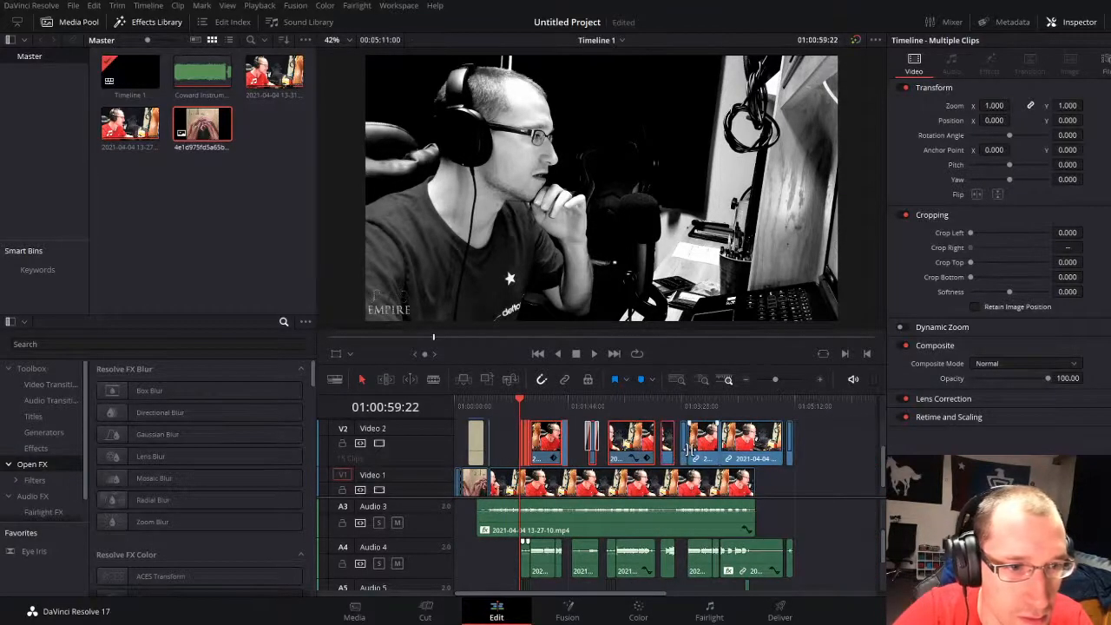
left_click(703, 450)
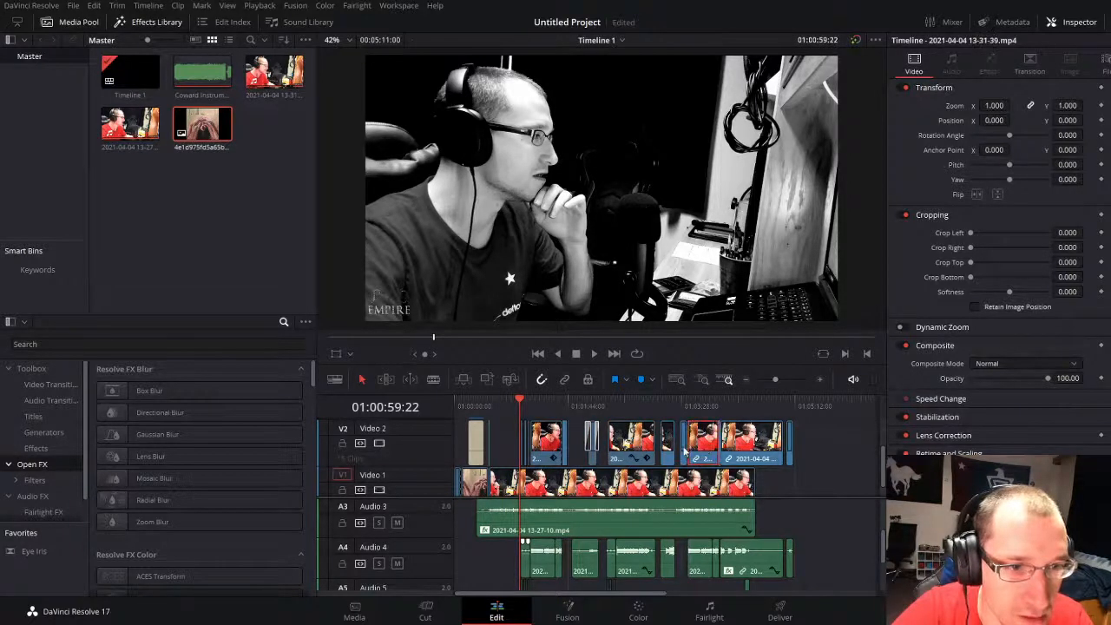
left_click(677, 453, "ctrl")
Step: Select the run of Video 2 split-screen clips together, from the first phrase clips onward, leaving the last long clip out
left_click(647, 449)
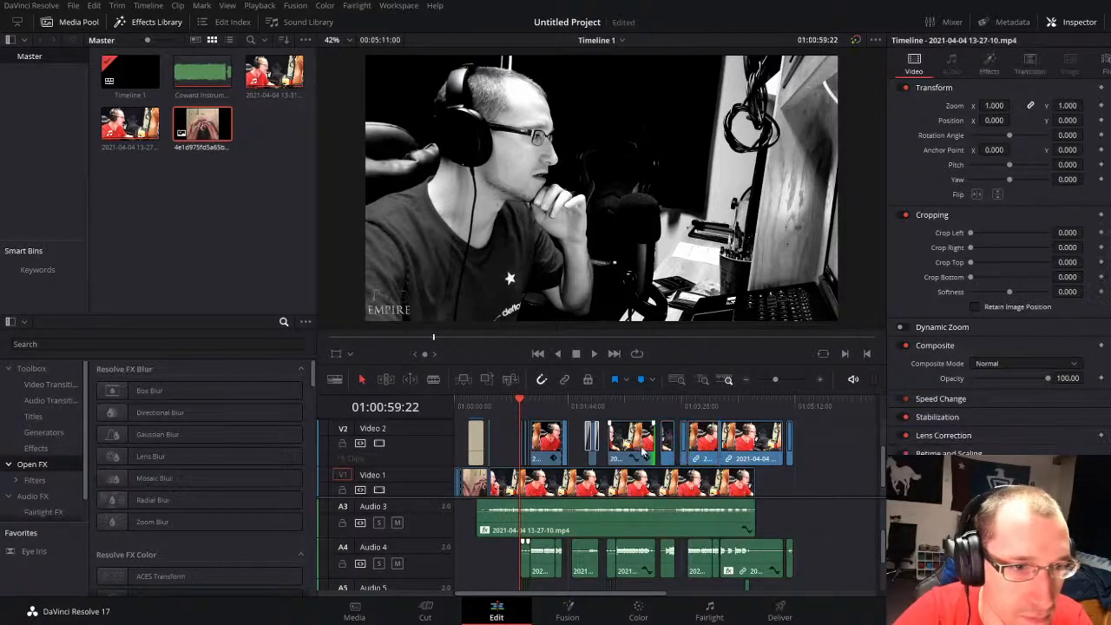
left_click(666, 448, "ctrl")
left_click(684, 448, "ctrl")
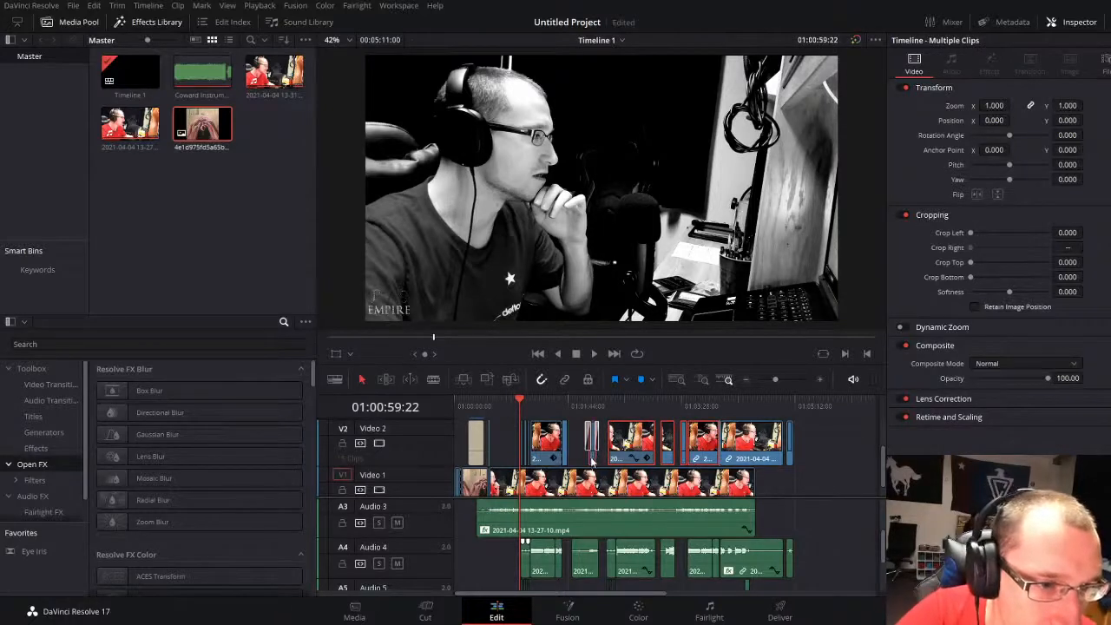
scroll(536, 443, "up", 2)
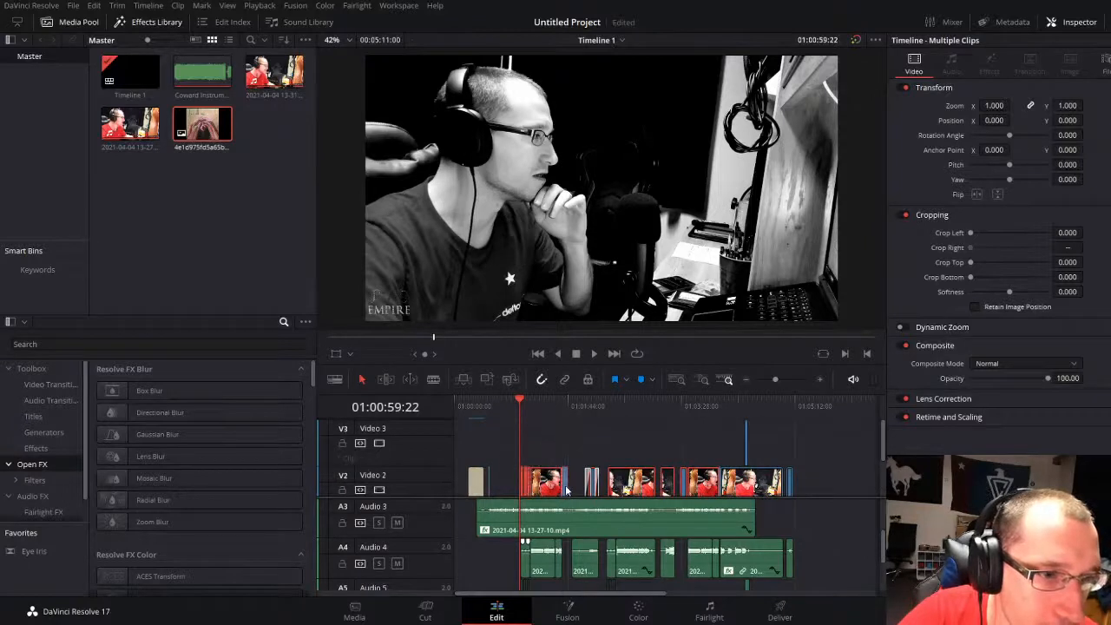
scroll(547, 447, "down", 2)
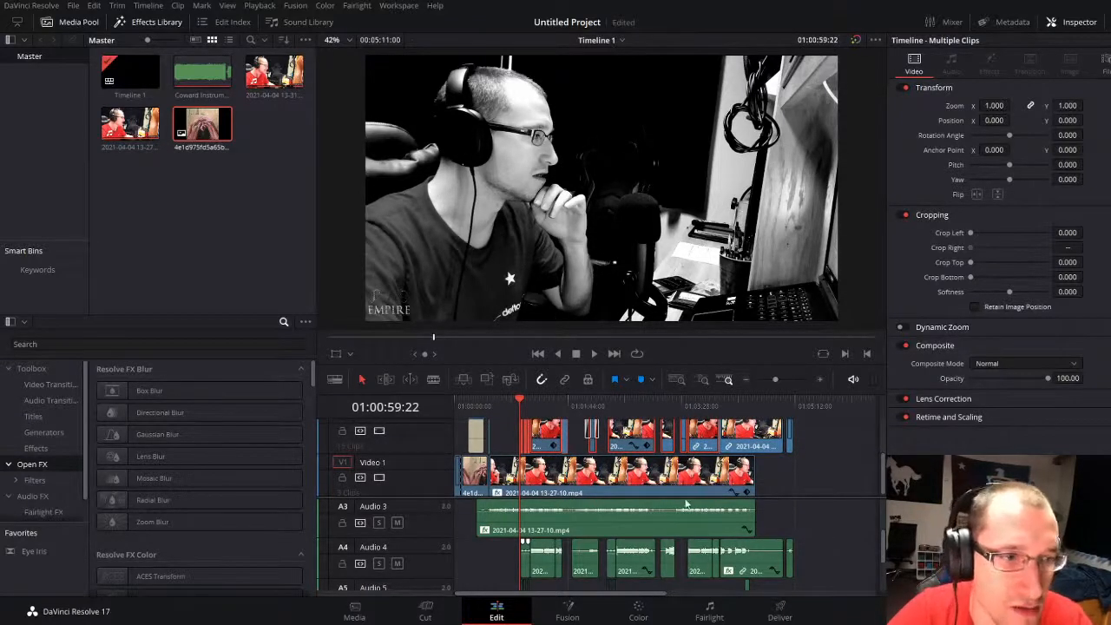
Step: Play the first backing-vocal phrases on Video 2 from 01:00:59:22 through to about 01:01:13
key("space")
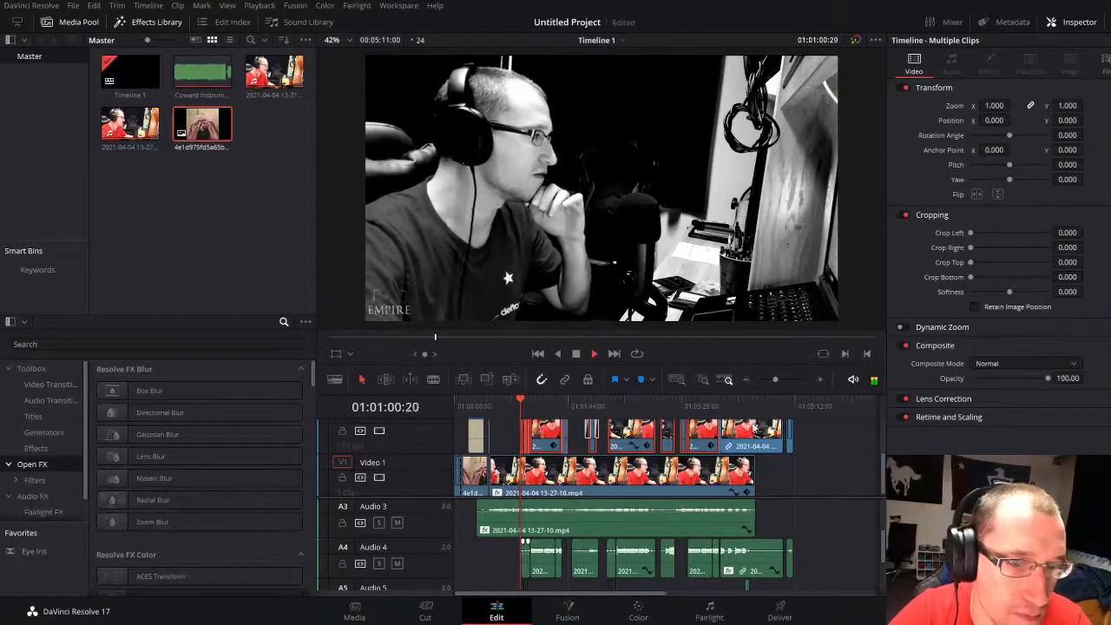
left_click_drag(781, 379, 788, 379)
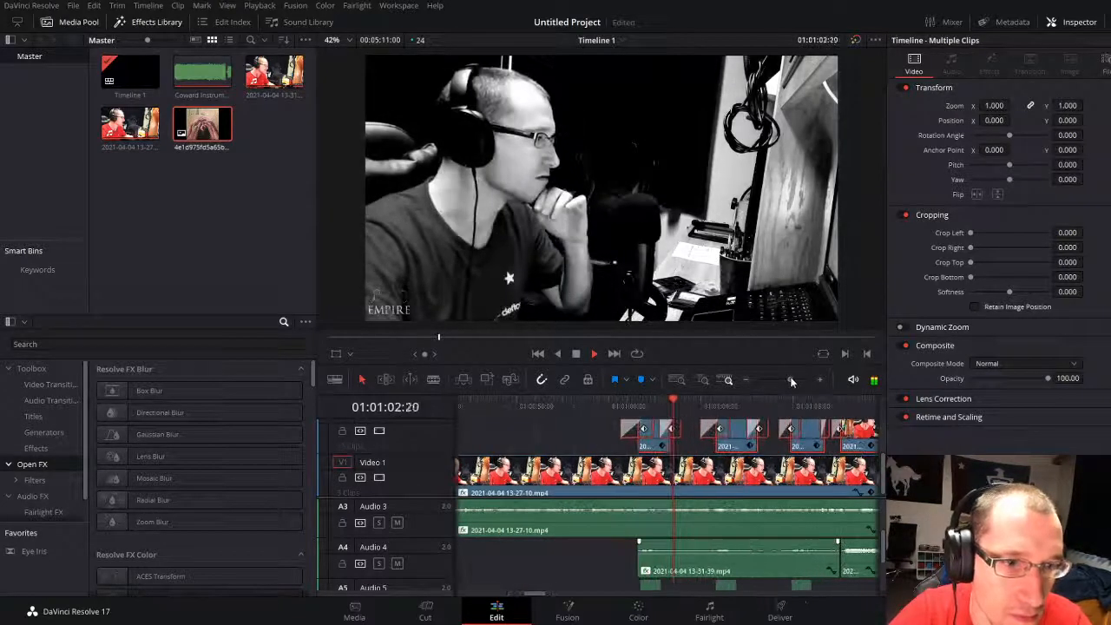
key("space")
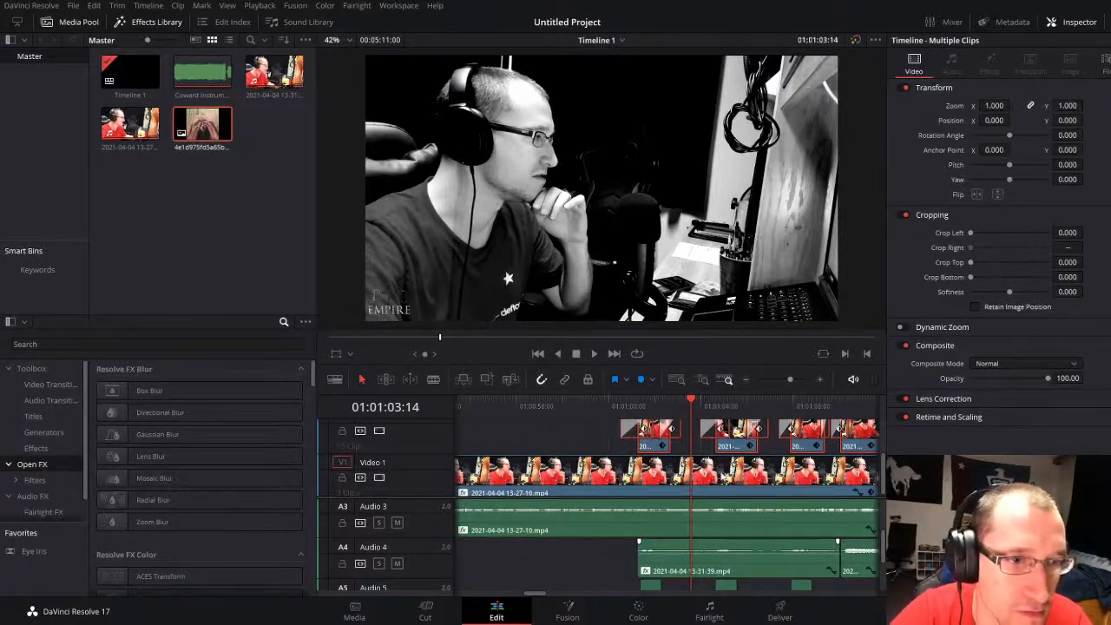
key("space")
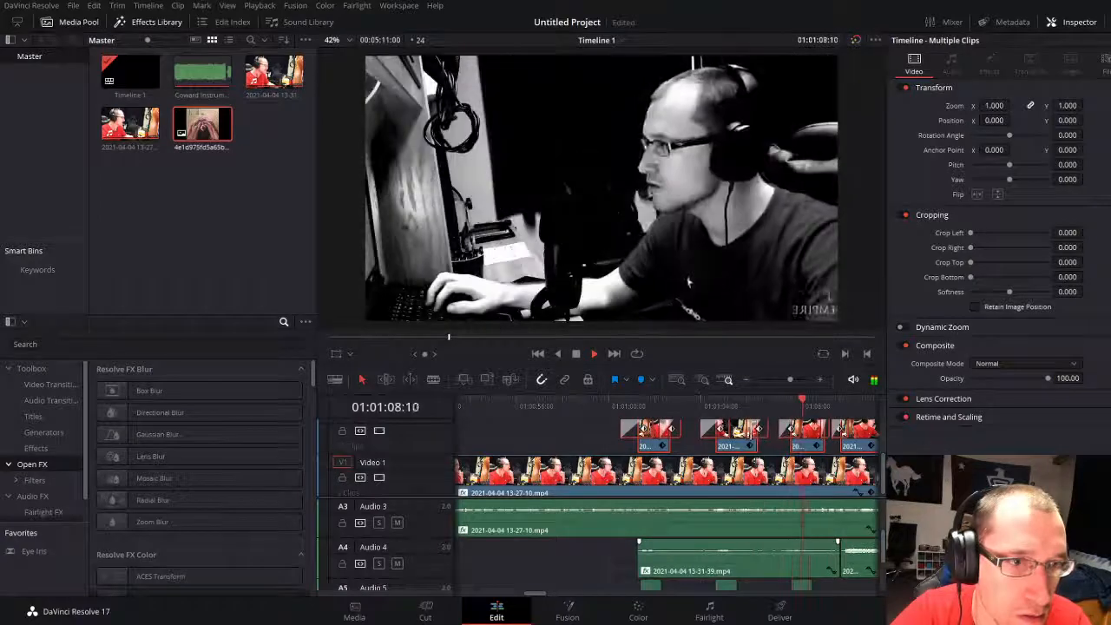
left_click(566, 438)
left_click_drag(789, 379, 780, 379)
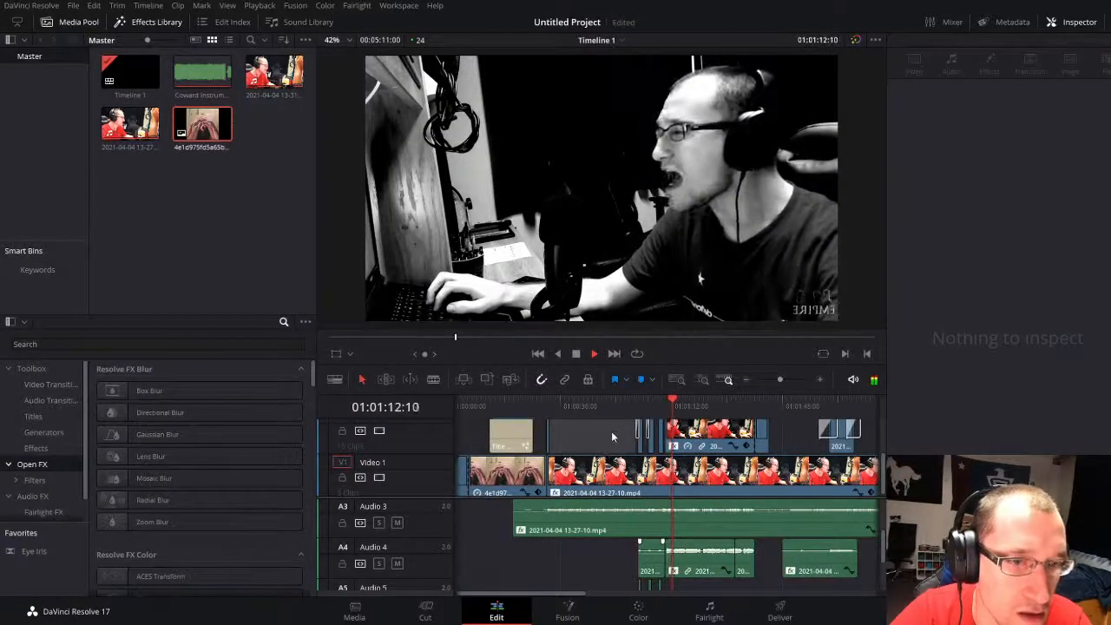
key("space")
Step: Set Crop Right to 969 on the long Video 2 clip at 01:01:13:17 and play the split screen through to 01:01:24:02
left_click(713, 440)
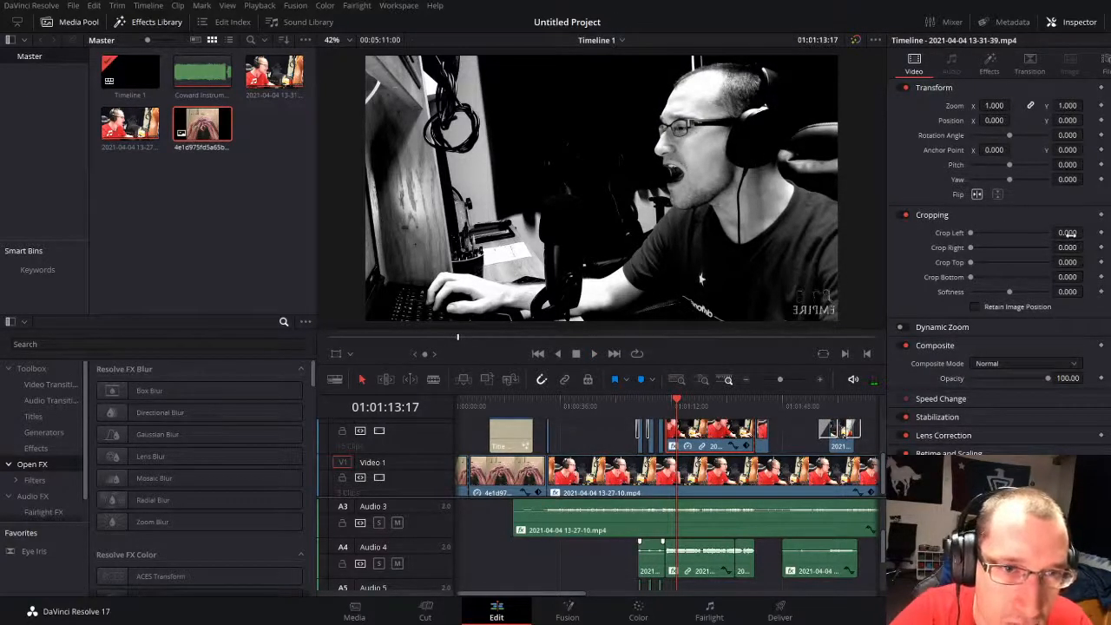
left_click_drag(1068, 247, 1086, 247)
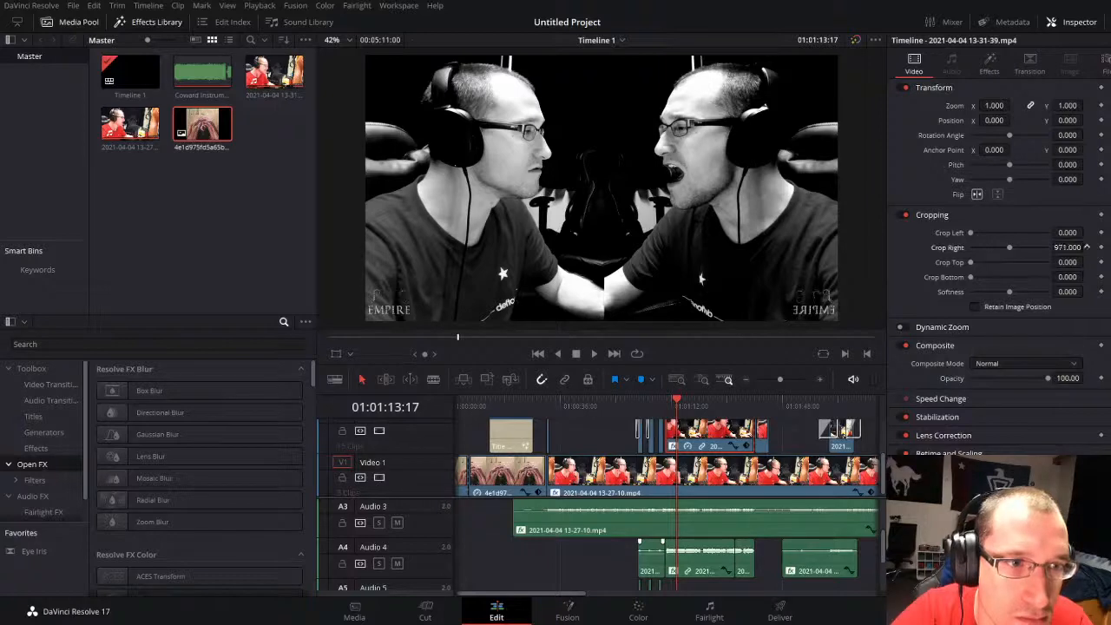
key("space")
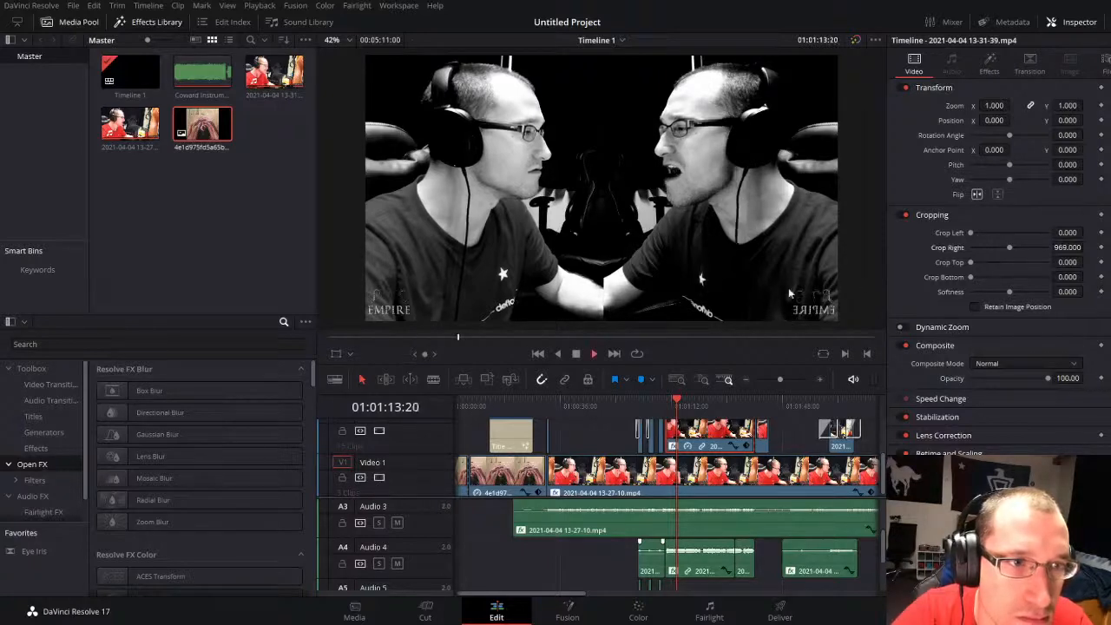
left_click(610, 440)
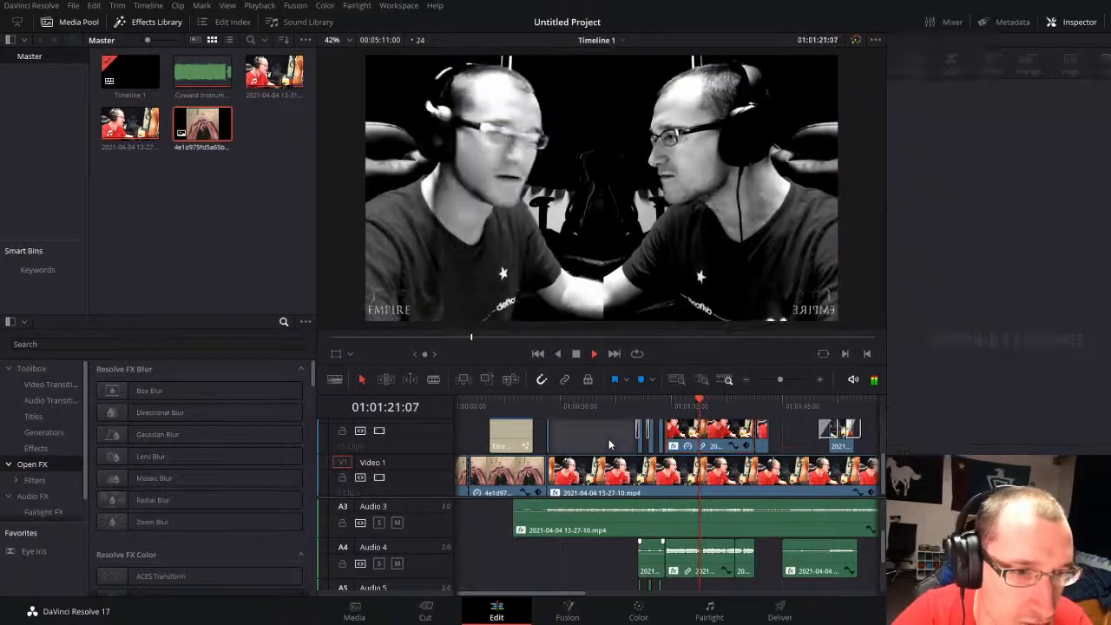
left_click(661, 423)
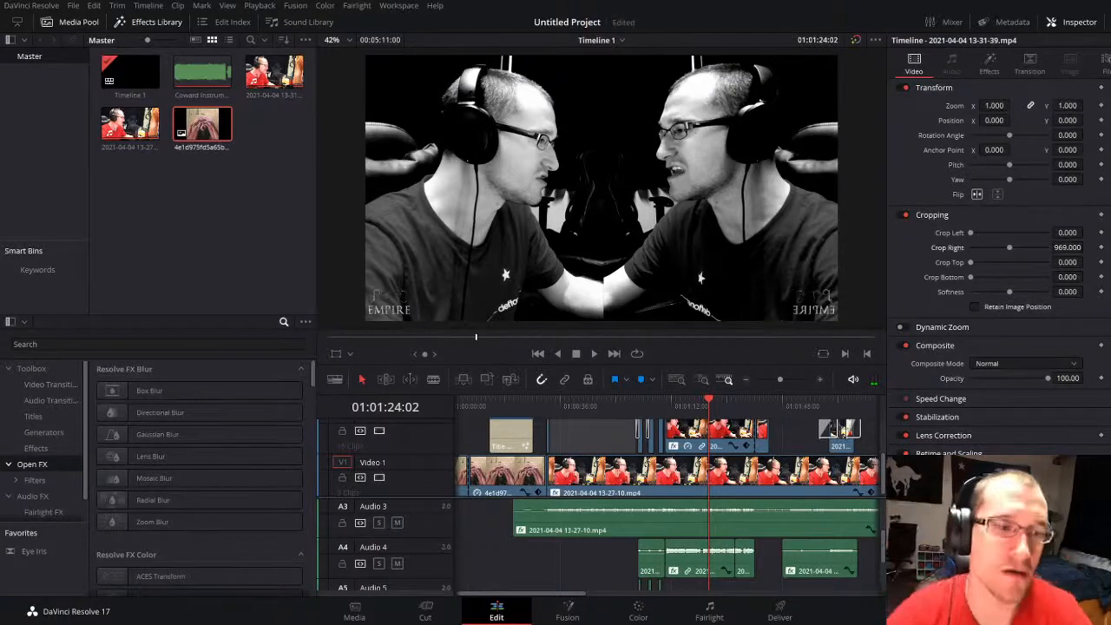
left_click(592, 437)
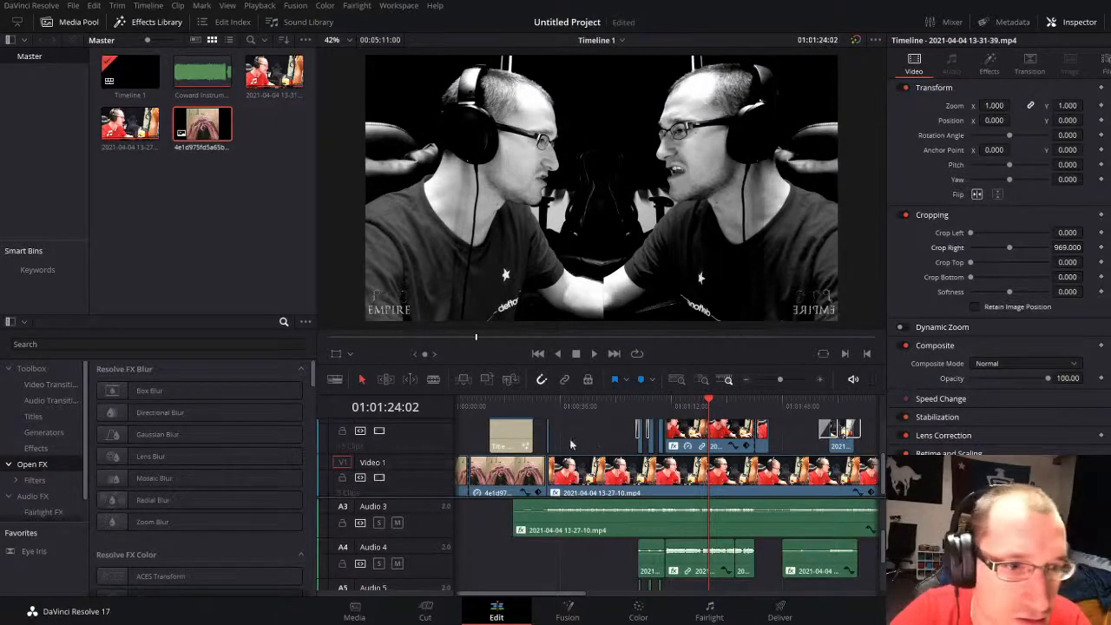
Step: Change the Color Compressor target color from white to dark orange-brown on the first backing-vocal clip on Video 2, near 01:01:02:07
key("space")
left_click(629, 406)
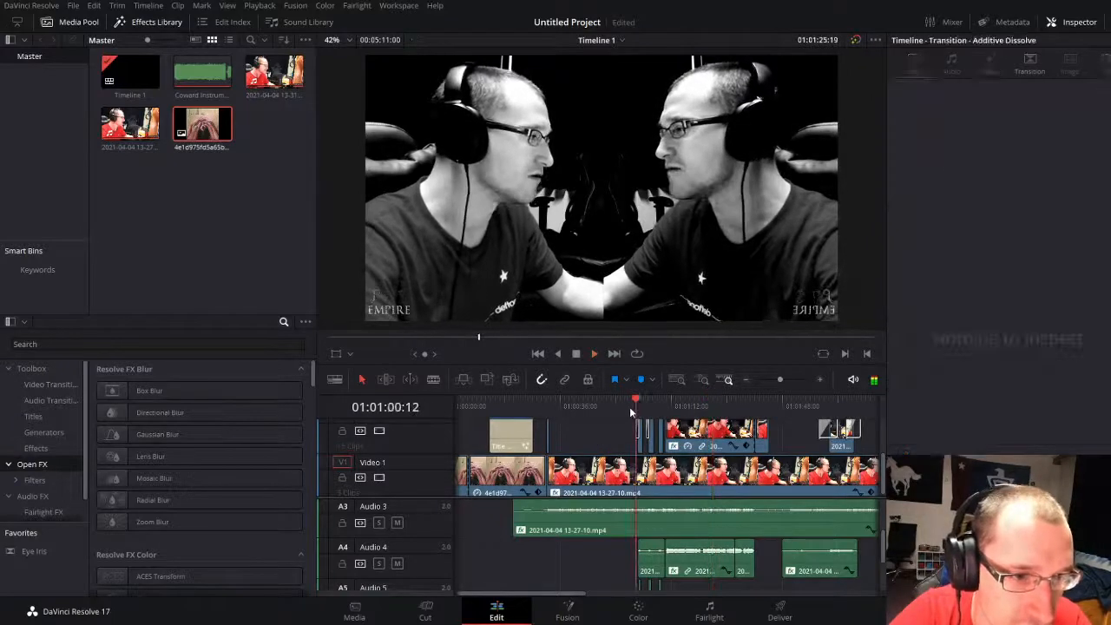
left_click(789, 379)
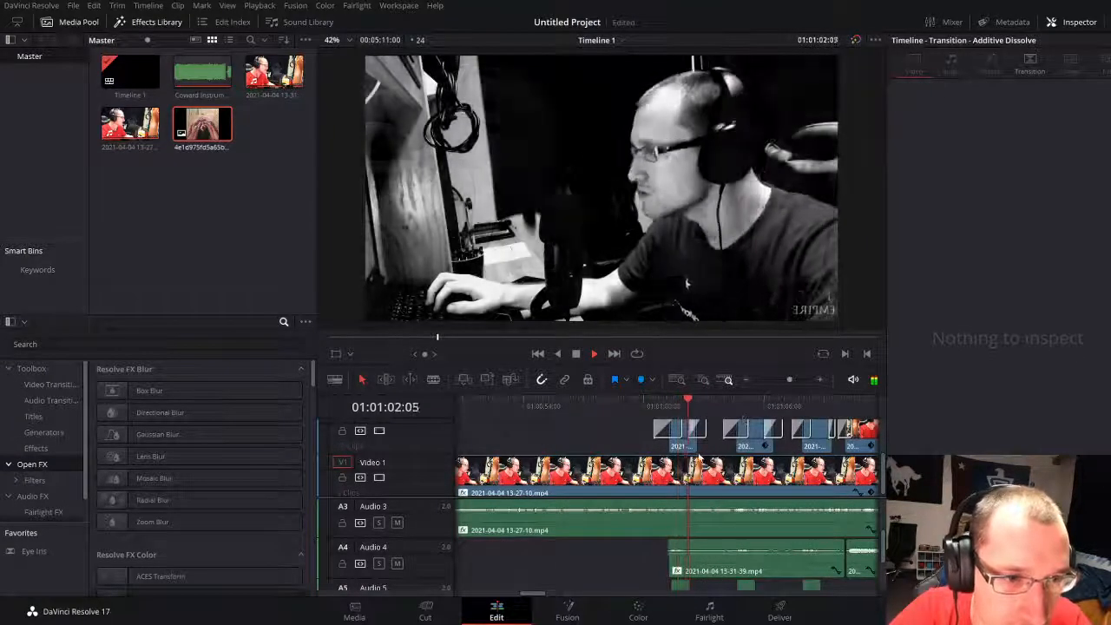
key("space")
left_click(785, 380)
left_click_drag(785, 380, 787, 380)
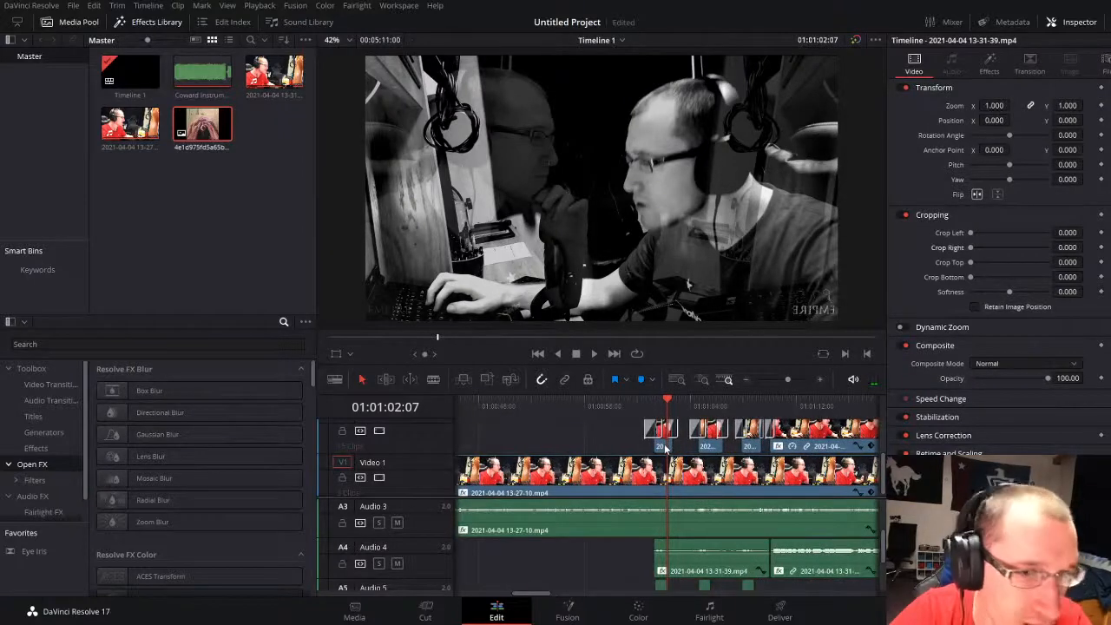
left_click(990, 63)
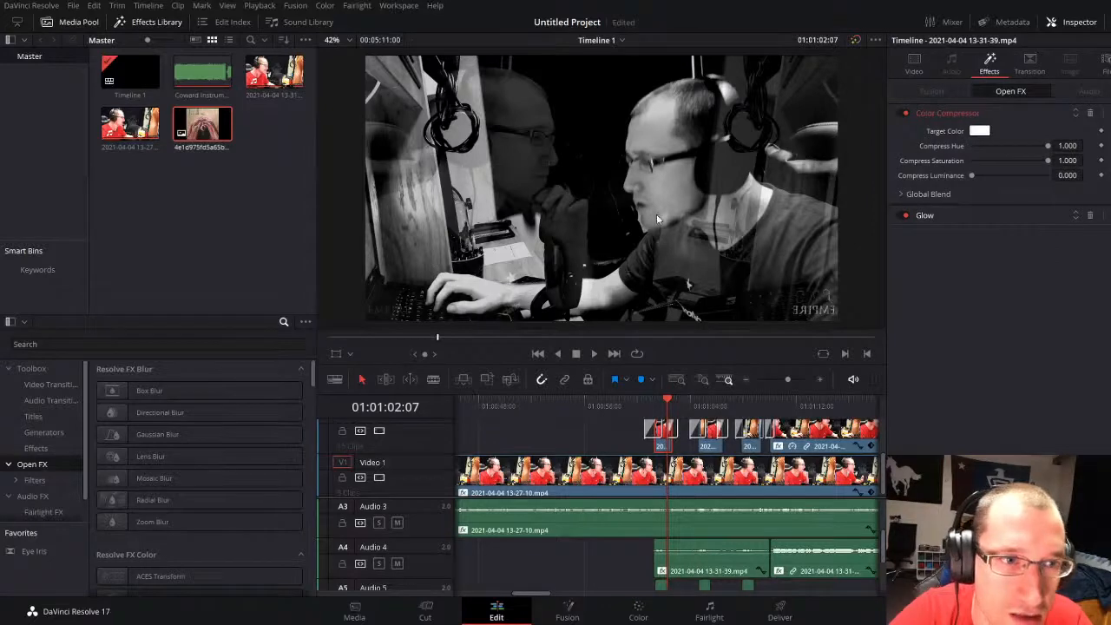
left_click_drag(657, 214, 694, 256)
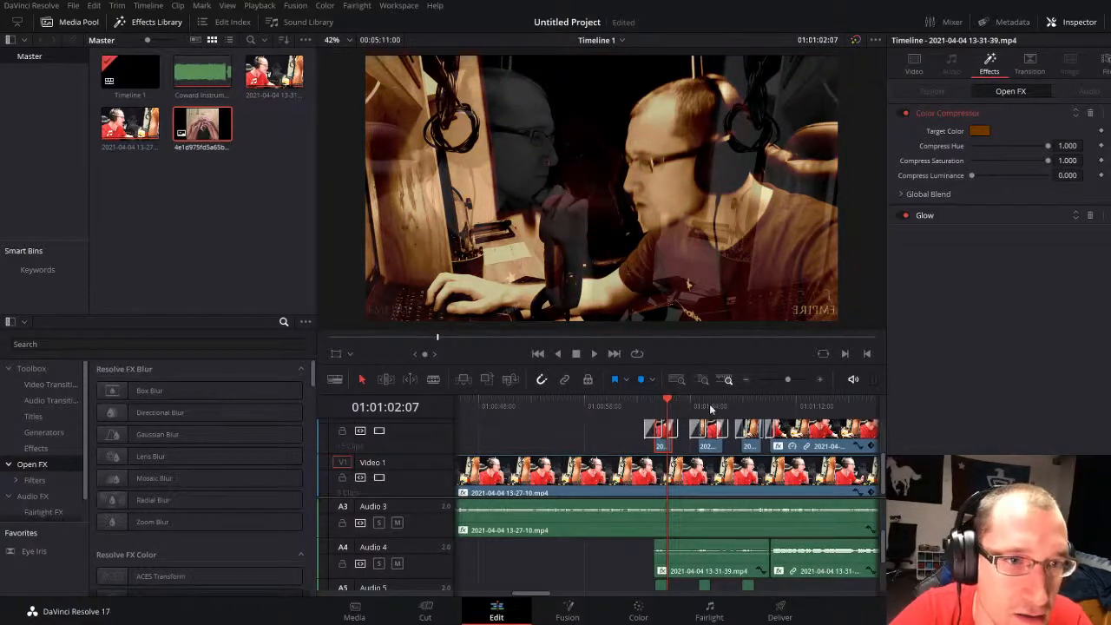
Step: Apply the first backing-vocal clip's brown-tinted look to the other backing-vocal clips along Video 2, including the long one
key("space")
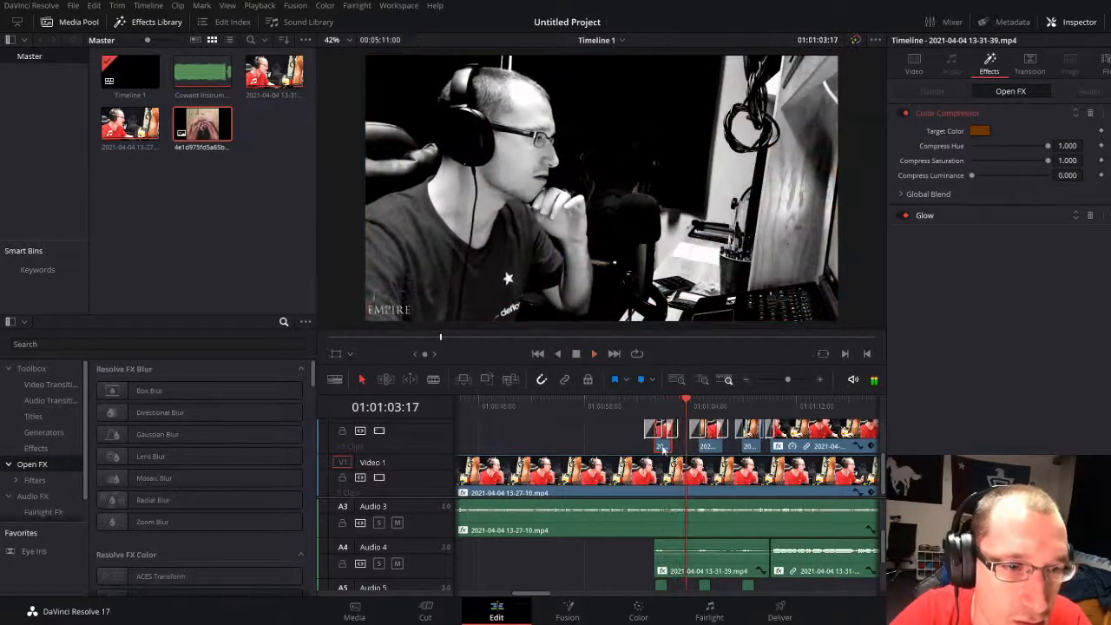
left_click(714, 449)
left_click(753, 446)
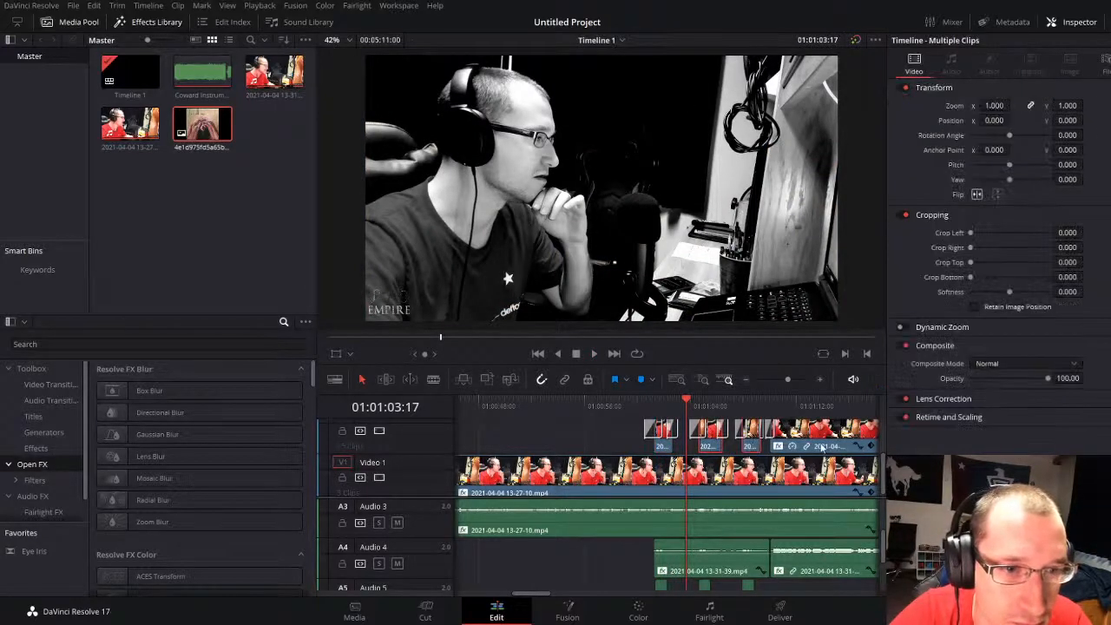
left_click_drag(787, 379, 777, 379)
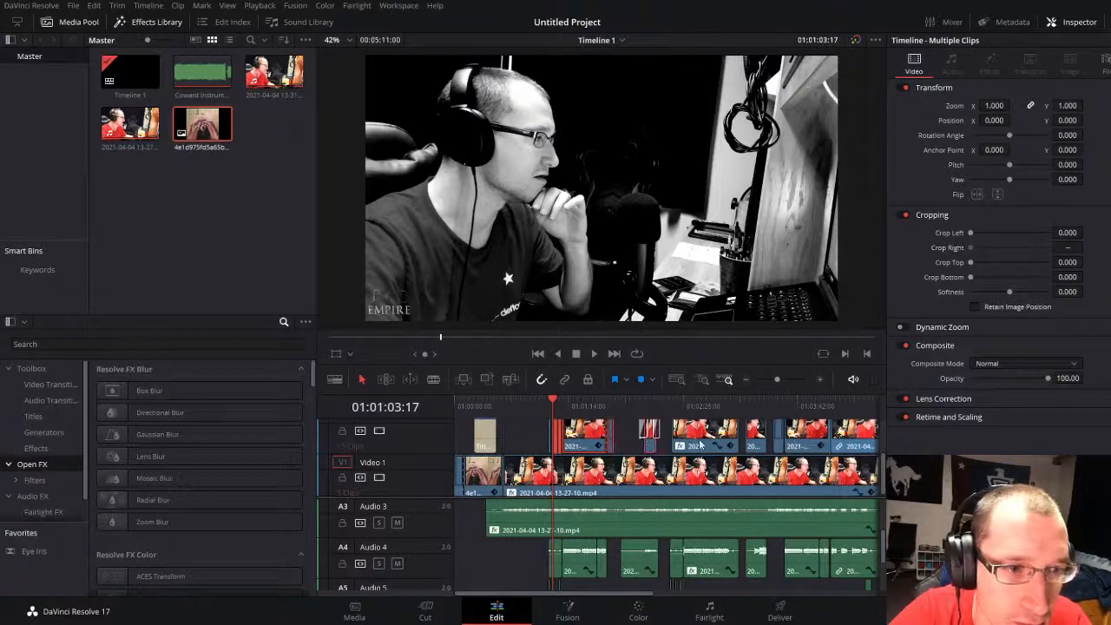
left_click(759, 442)
left_click(708, 440, "ctrl")
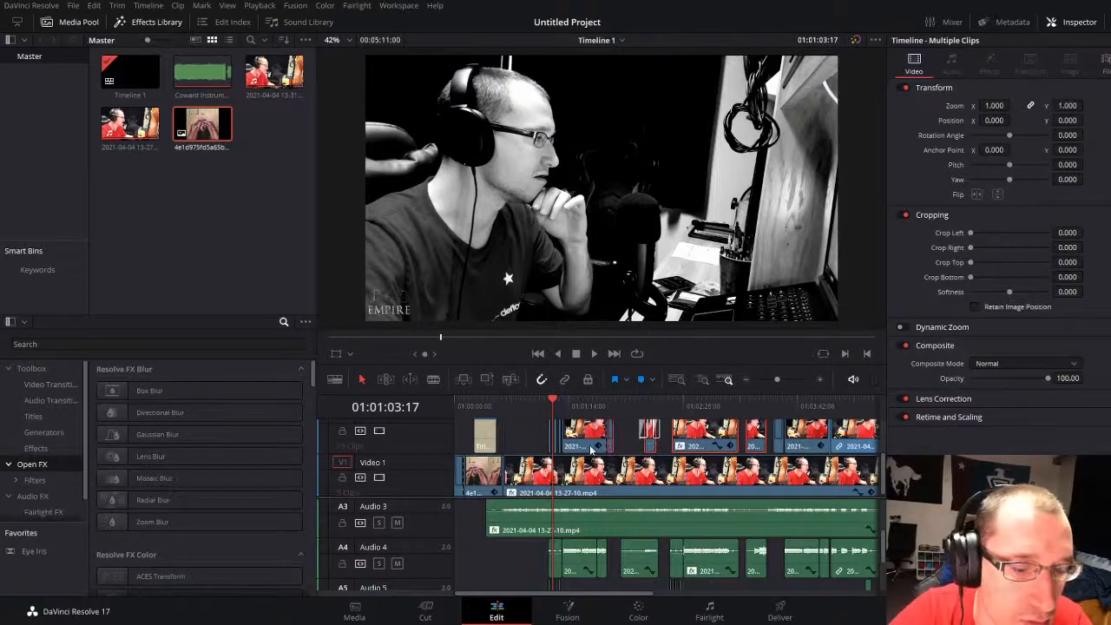
Step: Play the brown-tinted phrases from 01:01:03:17 through to 01:01:11:23 in the long Video 2 clip
left_click_drag(776, 380, 788, 380)
scroll(707, 443, "up", 1)
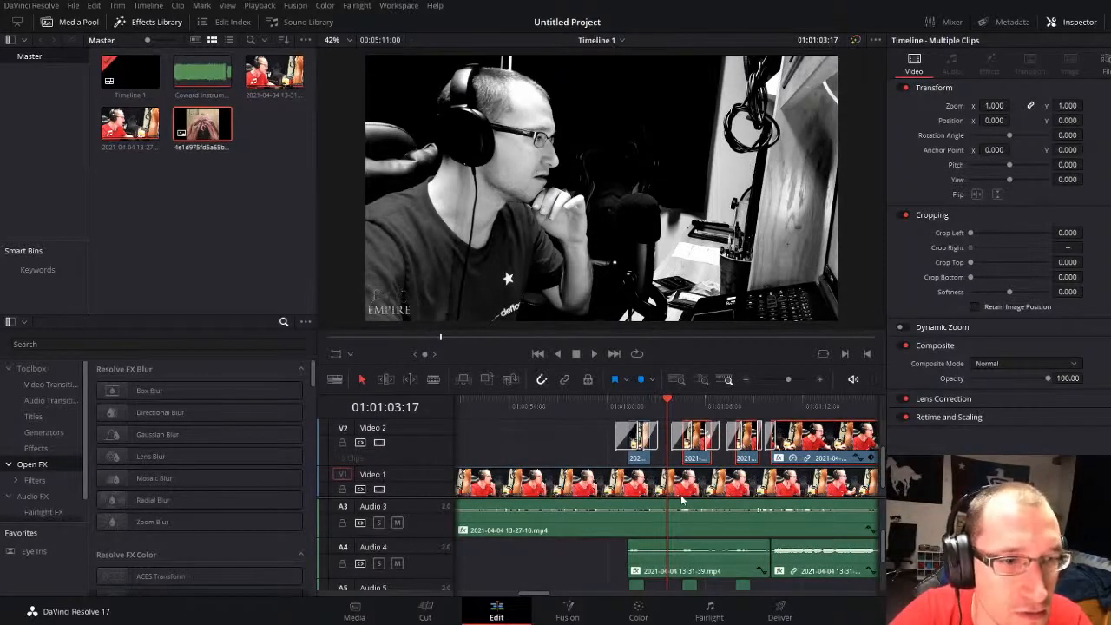
key("space")
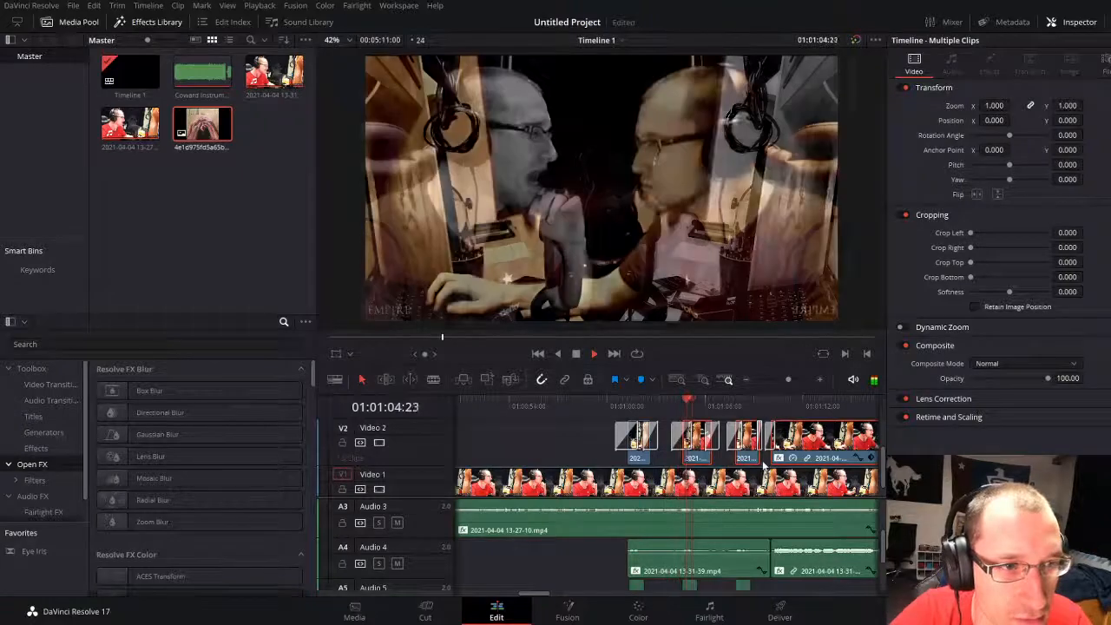
left_click(558, 444)
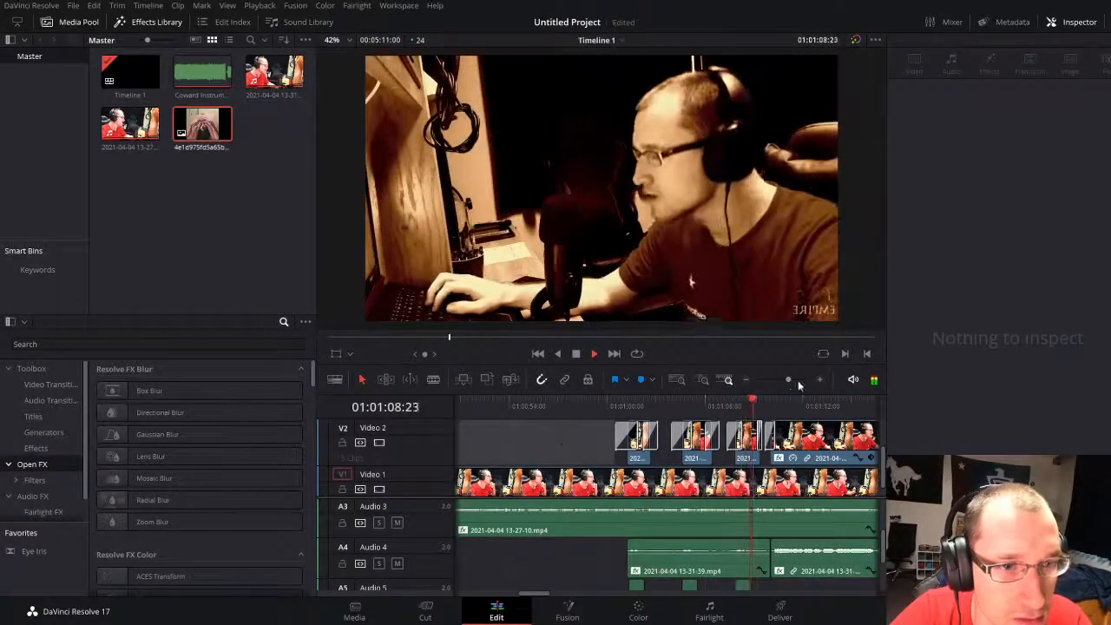
left_click_drag(788, 380, 800, 379)
key("space")
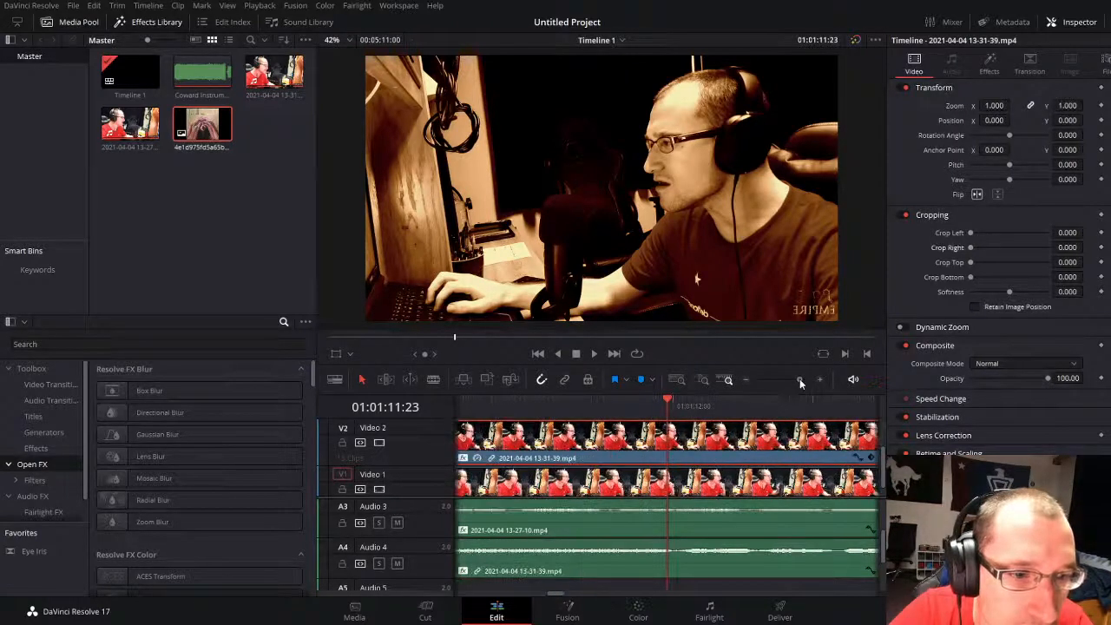
Step: Split the long Video 2 clip at 01:01:12:01 and place an Additive Dissolve across the cut
left_click_drag(675, 400, 572, 404)
key("space")
key("space")
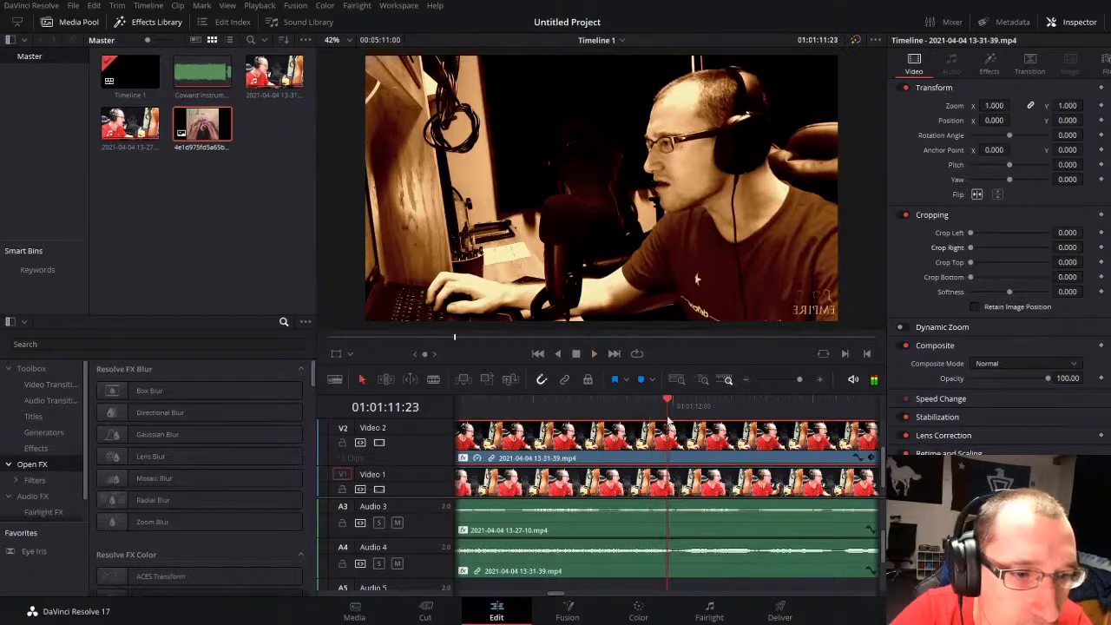
left_click_drag(672, 403, 679, 405)
key("ctrl+b")
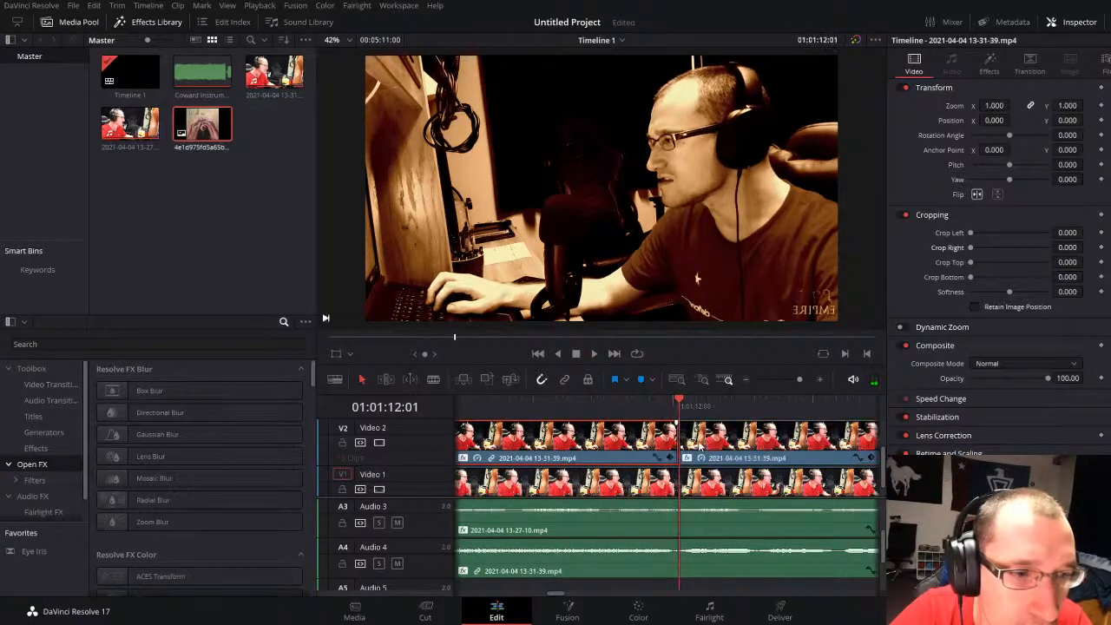
left_click(54, 385)
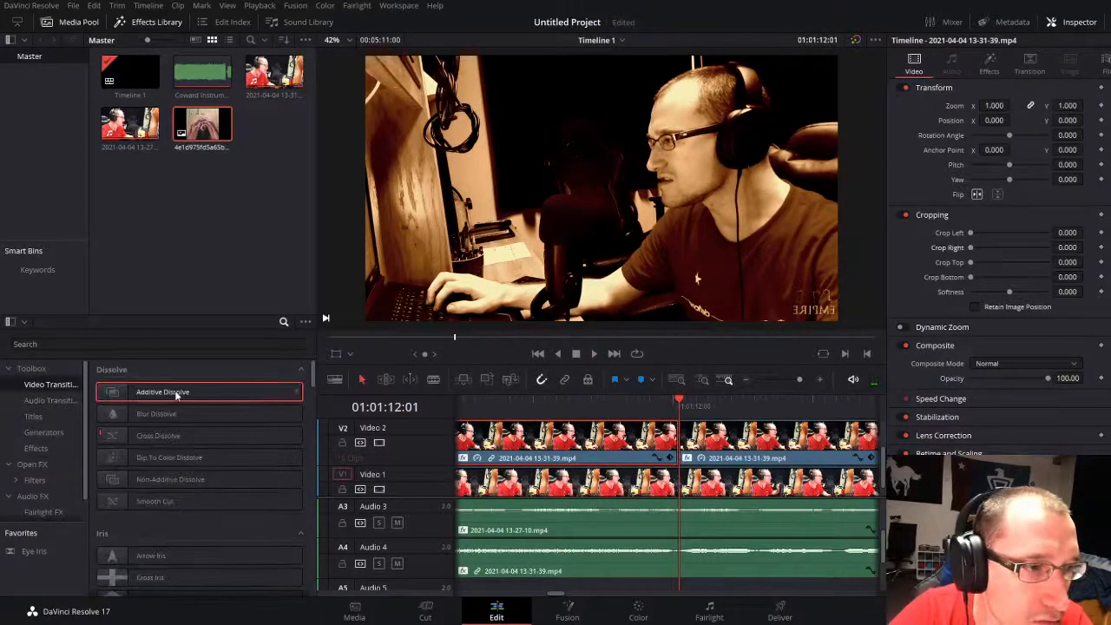
left_click_drag(176, 396, 679, 452)
Step: Set Crop Right to 986.999 on the Video 2 clip after the cut and play the split screen through to 01:01:18:14
left_click(776, 441)
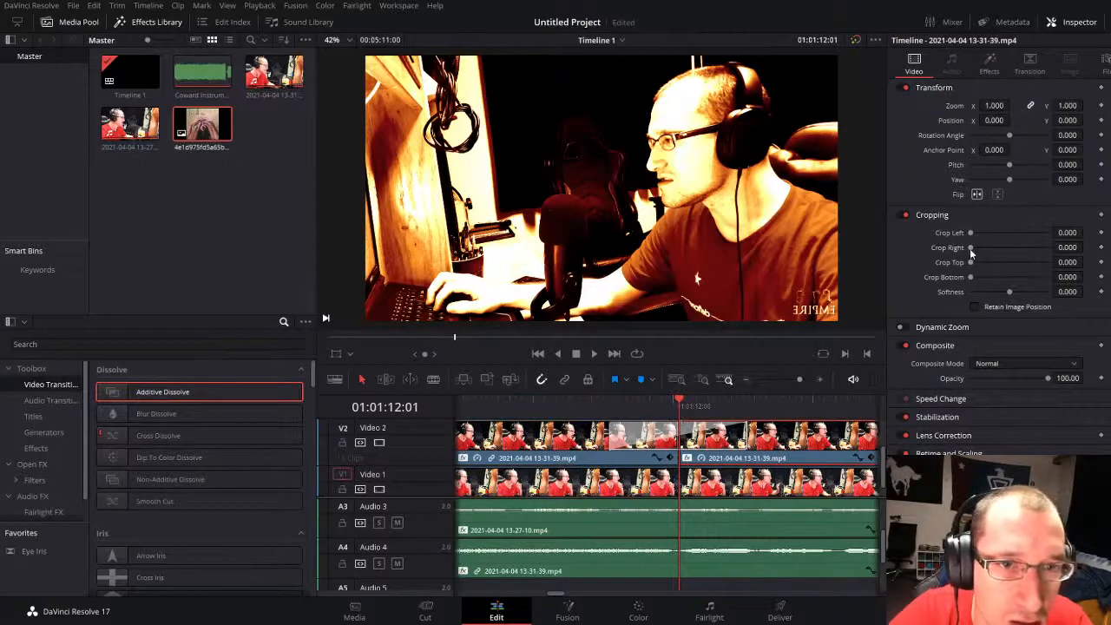
mouse_move(1066, 248)
left_mouse_down()
mouse_move(1099, 247)
mouse_move(1087, 247)
left_mouse_up()
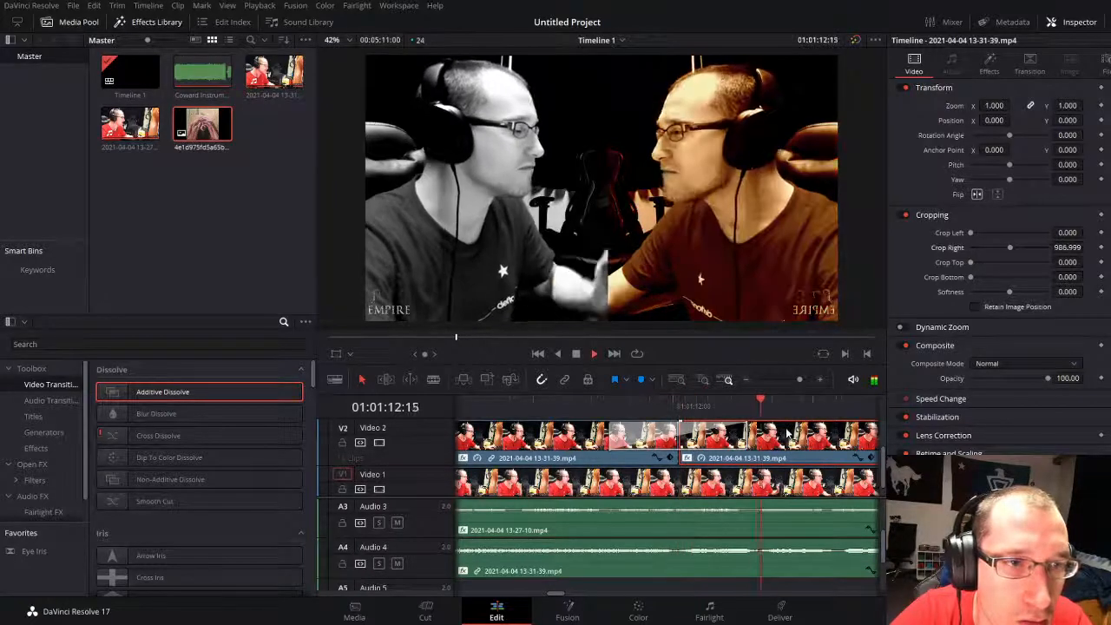
left_click_drag(795, 379, 789, 380)
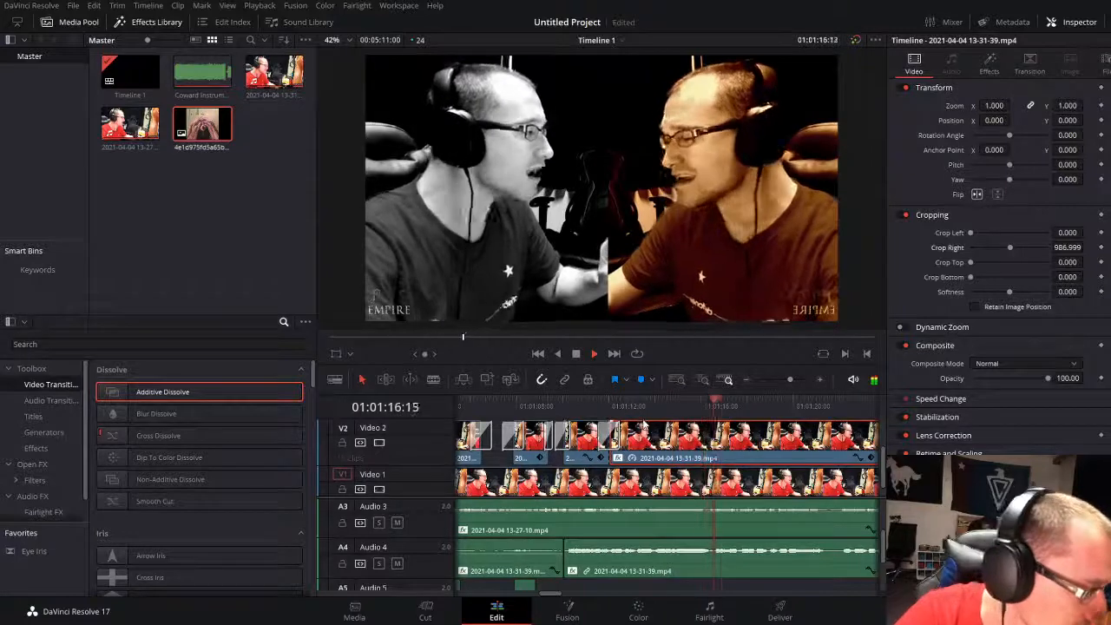
key("space")
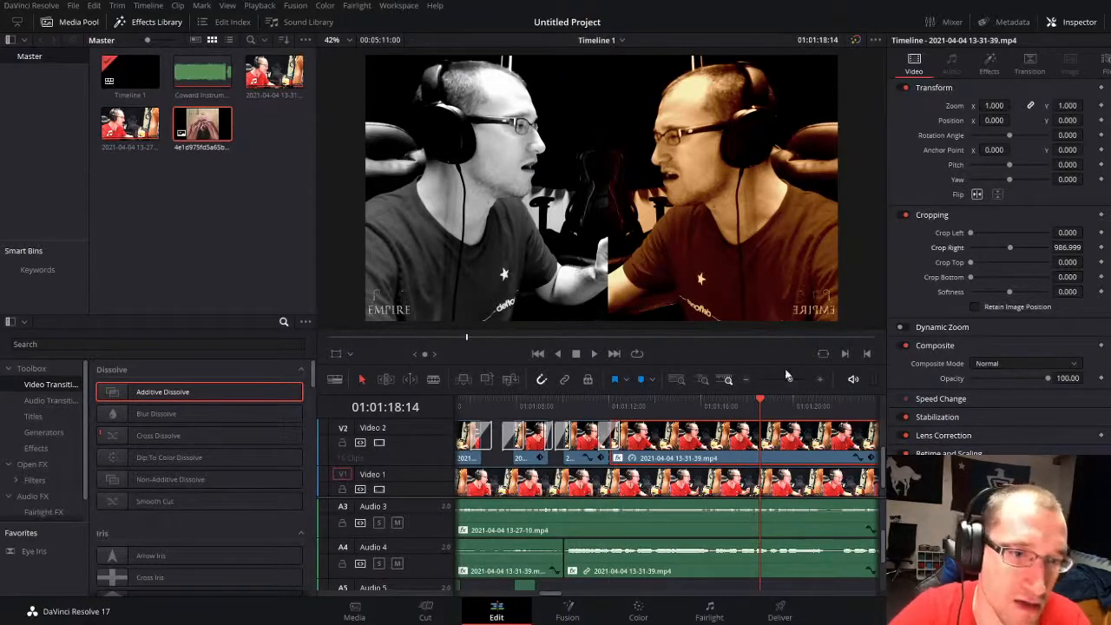
Step: Play the edit from 01:00:27:10 through the intro, lead footage, backing-vocal shots and split screen to 01:01:40:22
mouse_move(793, 382)
left_mouse_down()
mouse_move(777, 381)
mouse_move(786, 376)
left_mouse_up()
left_click(499, 413)
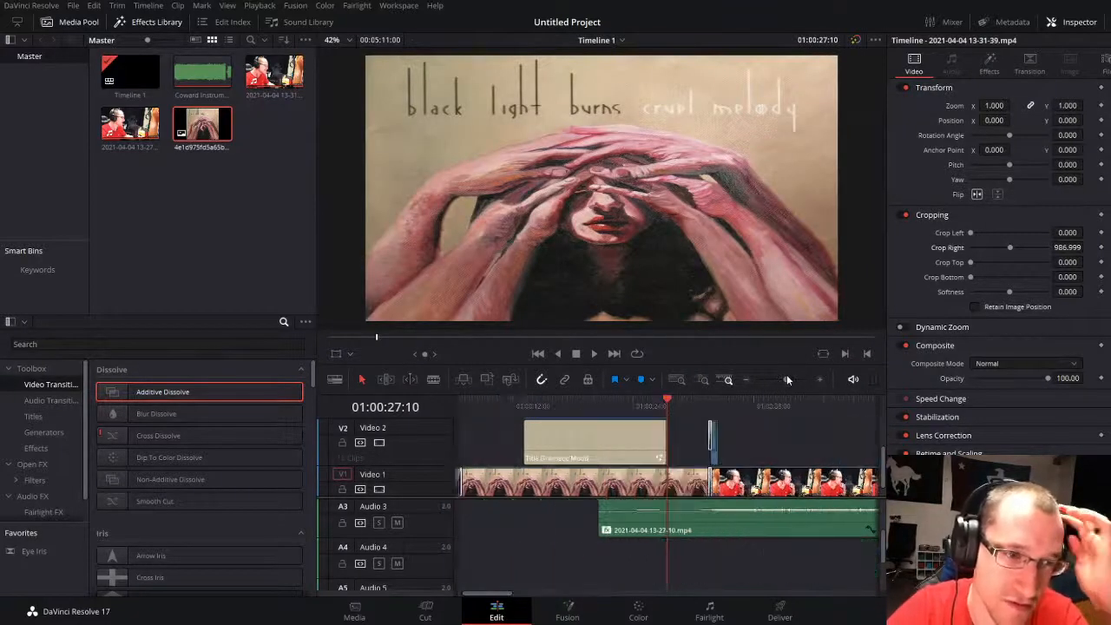
key("space")
left_click(767, 448)
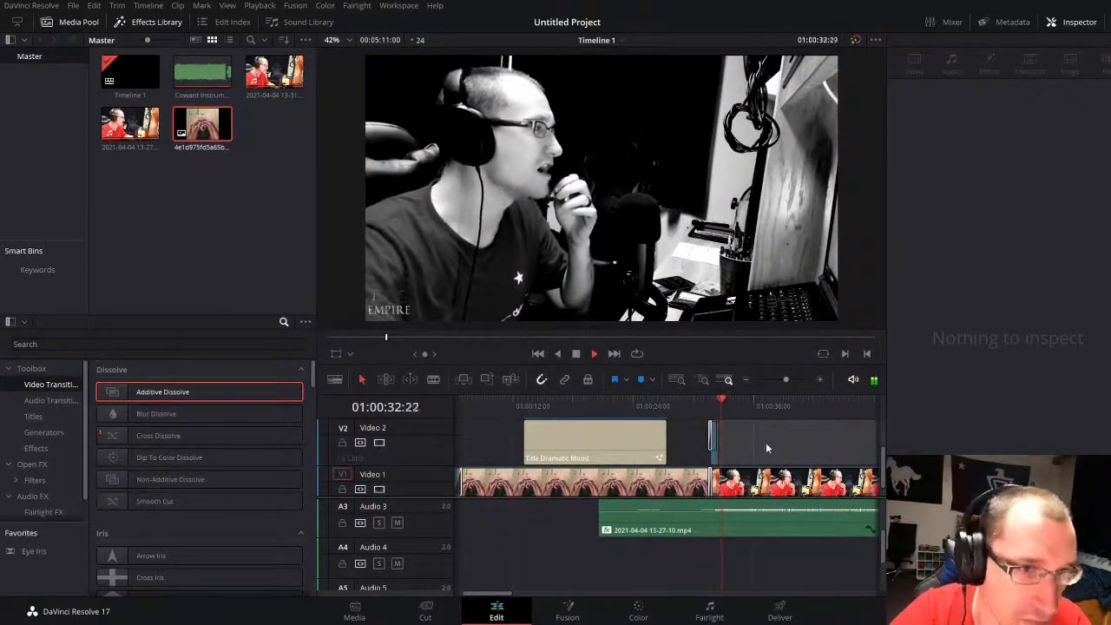
left_click_drag(783, 380, 778, 383)
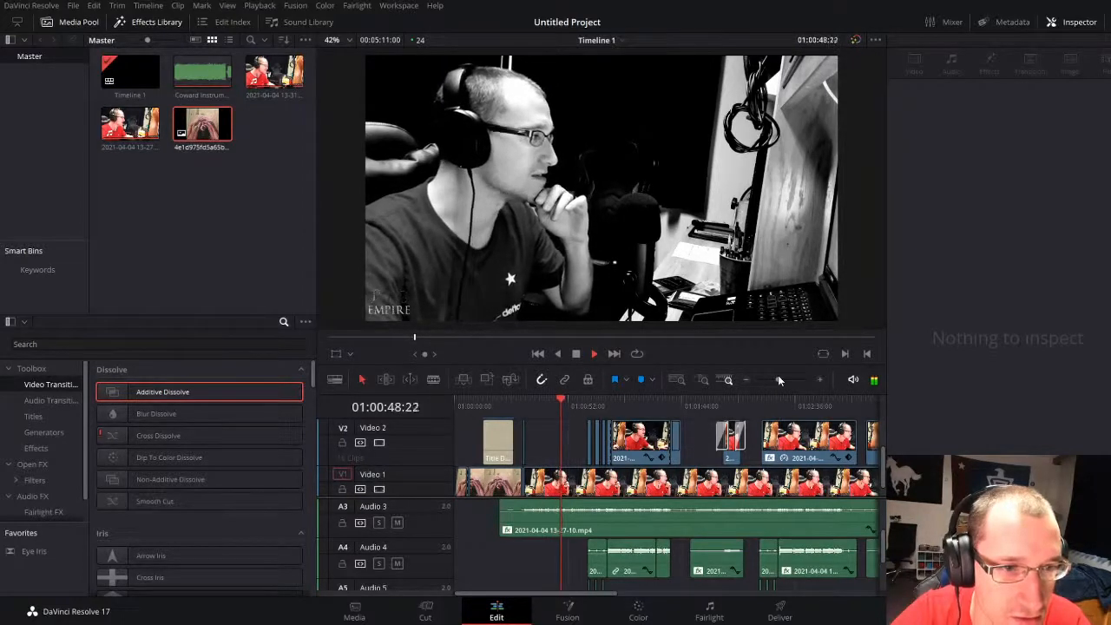
left_click_drag(778, 379, 782, 380)
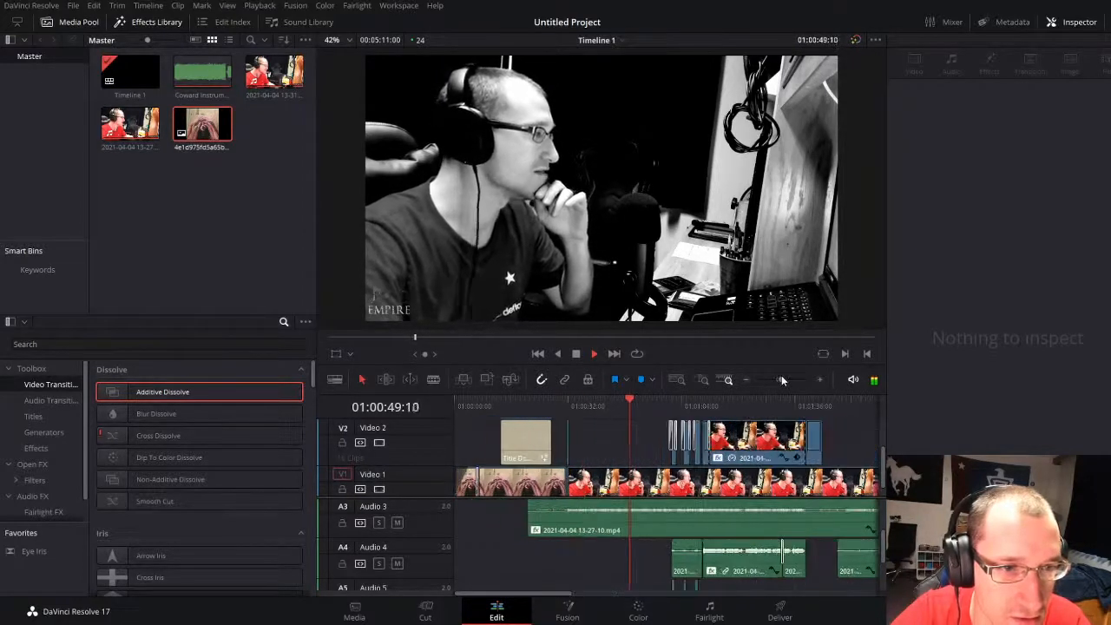
left_click(613, 434)
left_click(613, 431)
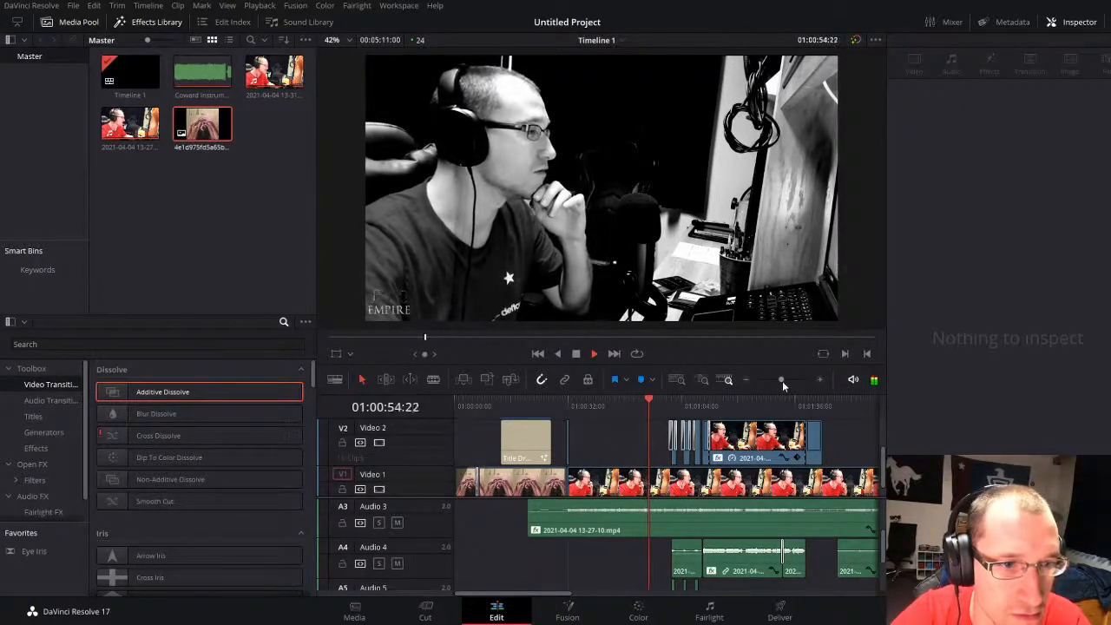
left_click_drag(784, 379, 788, 382)
left_click(642, 442)
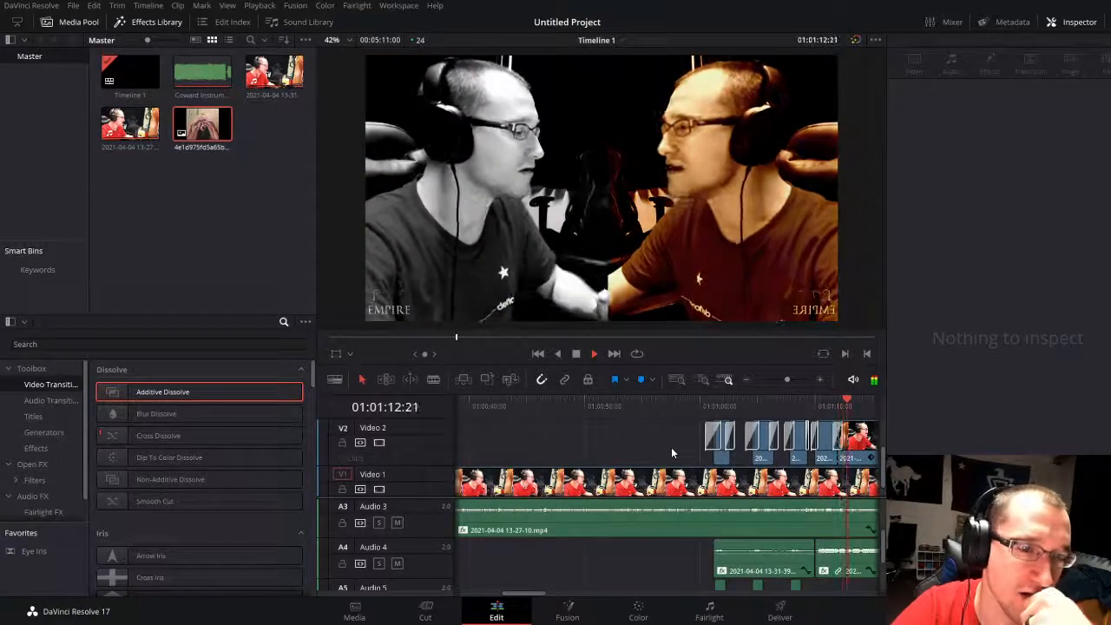
left_click_drag(790, 382, 782, 381)
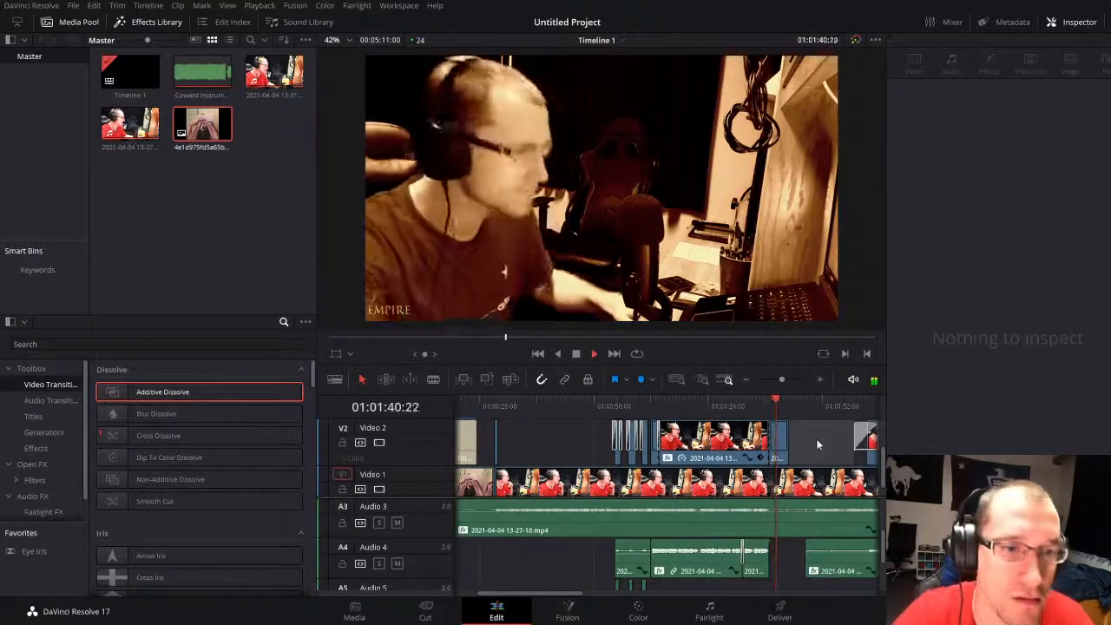
Step: Delete the leftover Video 2 clip after the split screen, add an Additive Dissolve to the split-screen clip's end and play it
left_click_drag(781, 379, 789, 380)
left_click(652, 441)
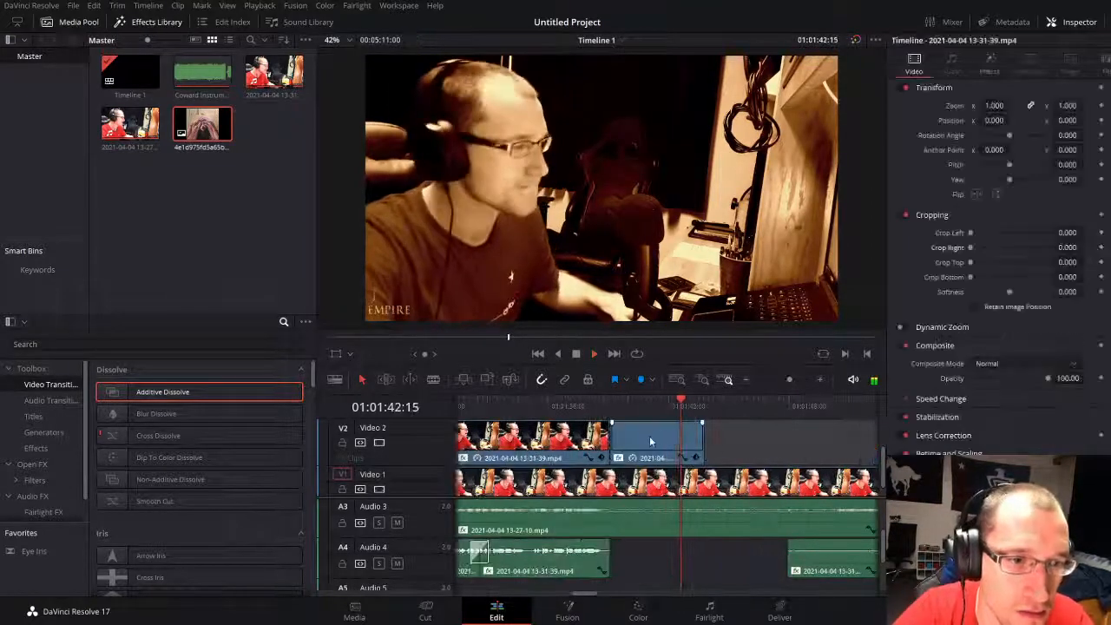
key("Delete")
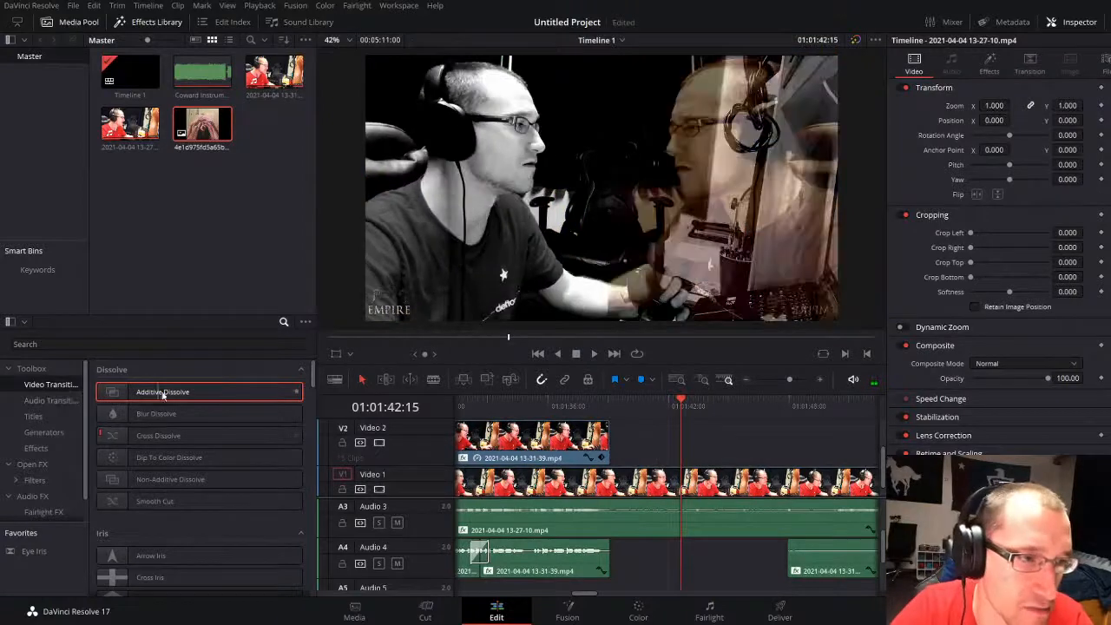
left_click_drag(161, 392, 608, 447)
left_click(543, 416)
key("space")
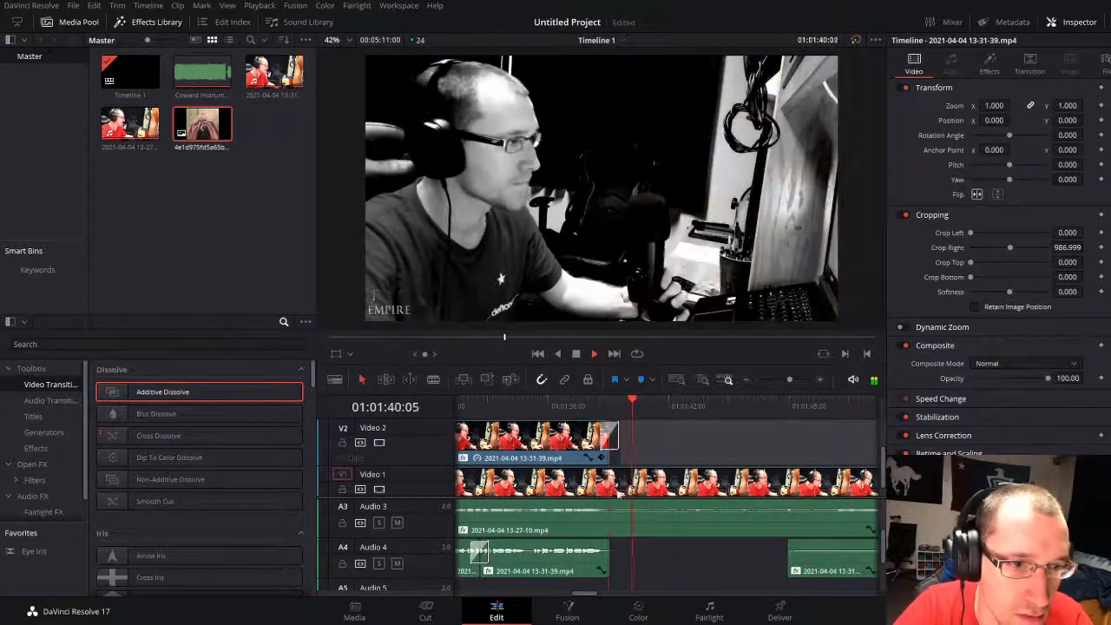
Step: Try extending the Audio 4 clip's end past the split-screen dissolve and play the result through to 01:01:41:11
key("space")
left_click_drag(605, 555, 642, 560)
left_click(600, 407)
key("space")
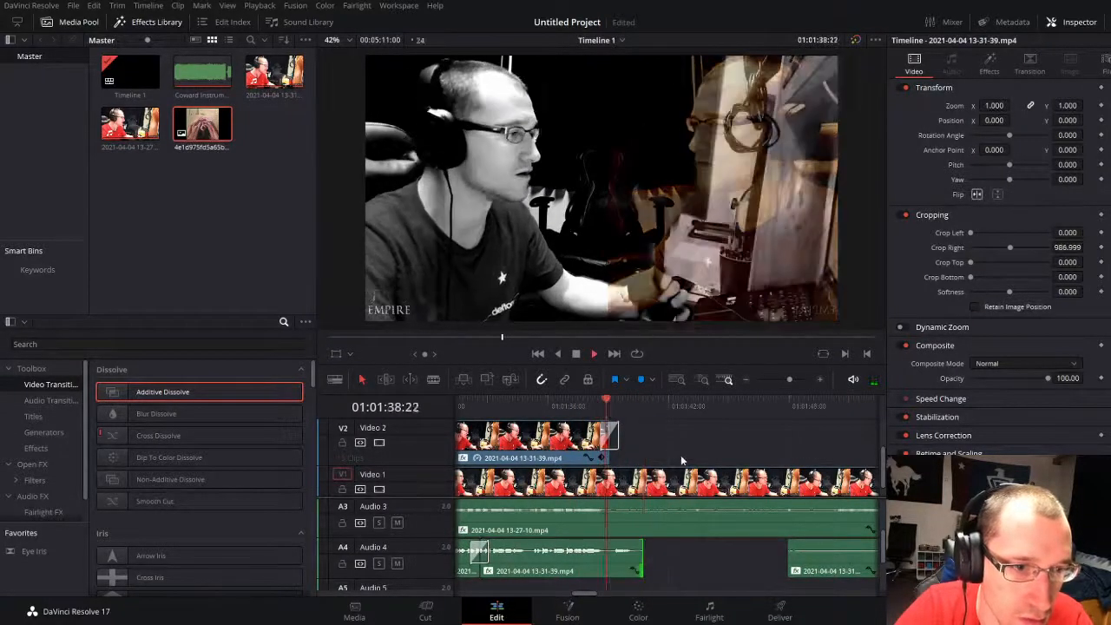
key("ctrl+z")
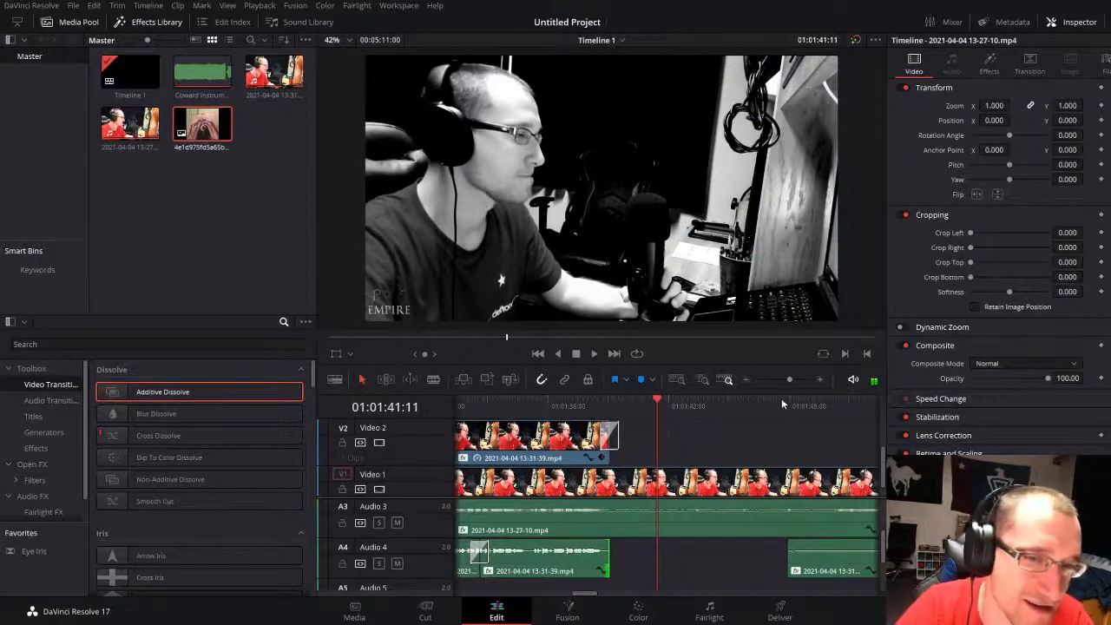
Step: Trim the next Audio 4 clip's start to line up with the following Video 2 clip and play on to 01:01:53:08
left_click_drag(778, 376, 783, 379)
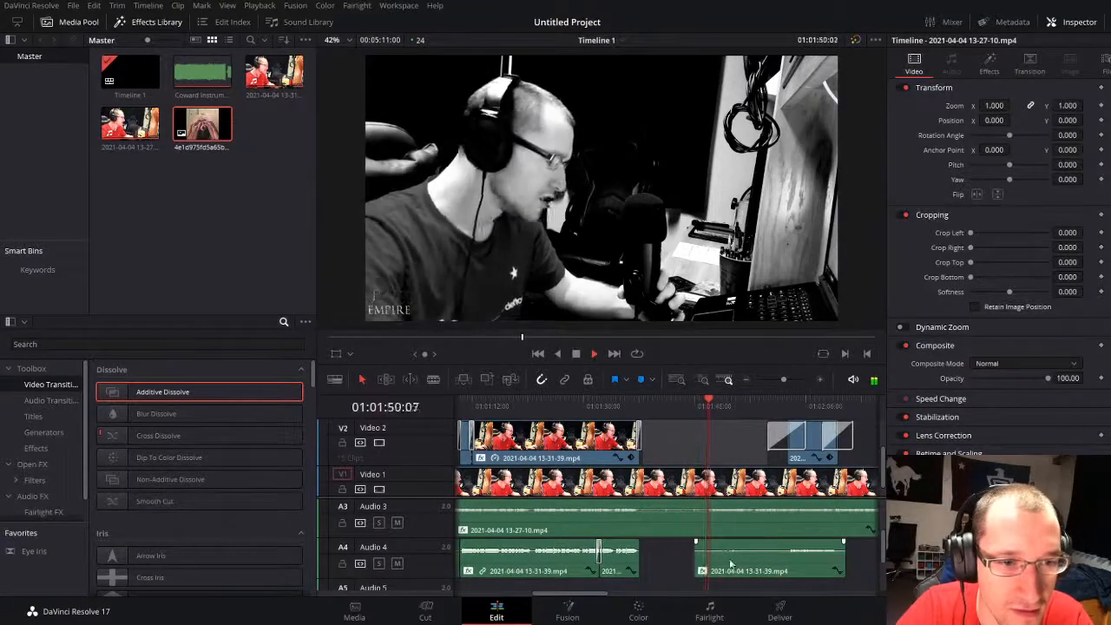
left_click_drag(702, 562, 811, 556)
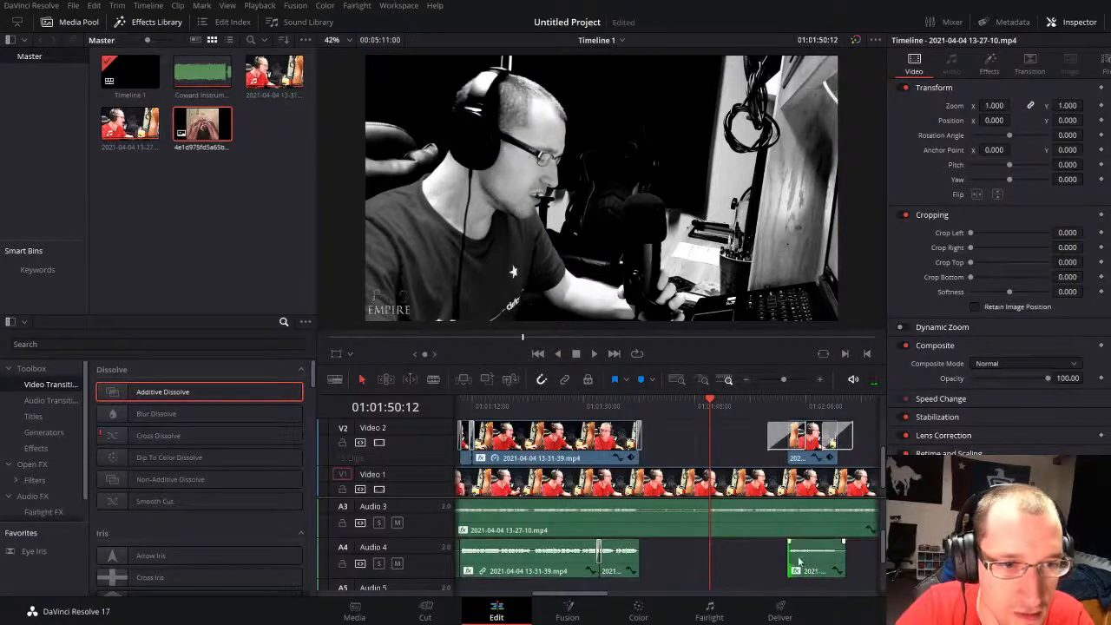
key("space")
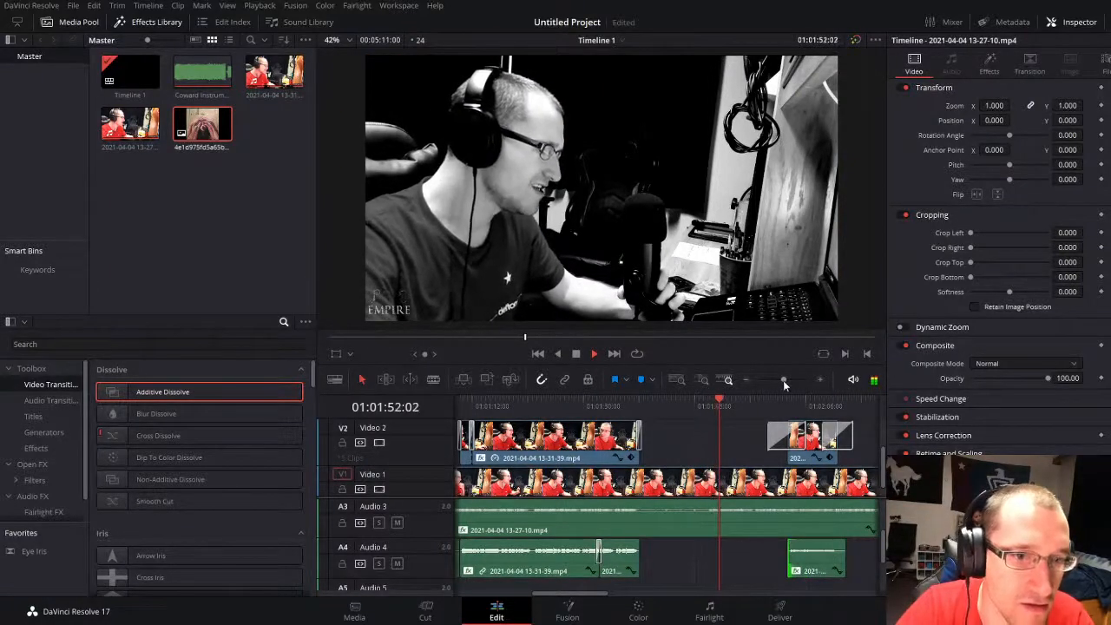
left_click_drag(782, 380, 787, 378)
key("space")
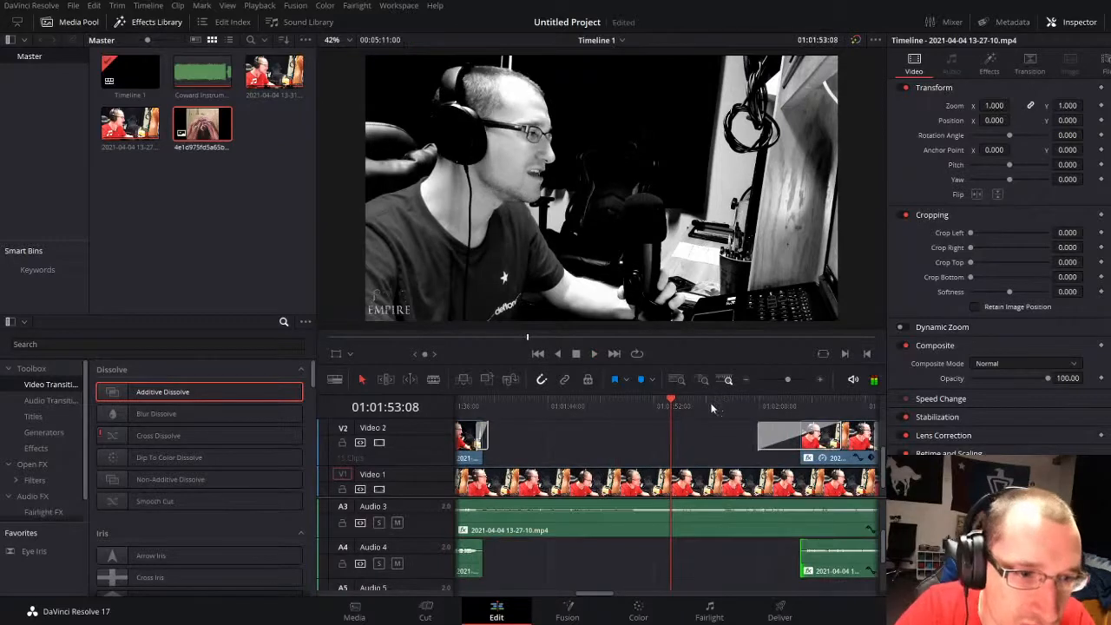
Step: Split the Audio 3 clip at 01:01:57:18 and again at 01:01:50:01
left_click_drag(723, 408, 729, 410)
left_click(739, 521)
key("ctrl+b")
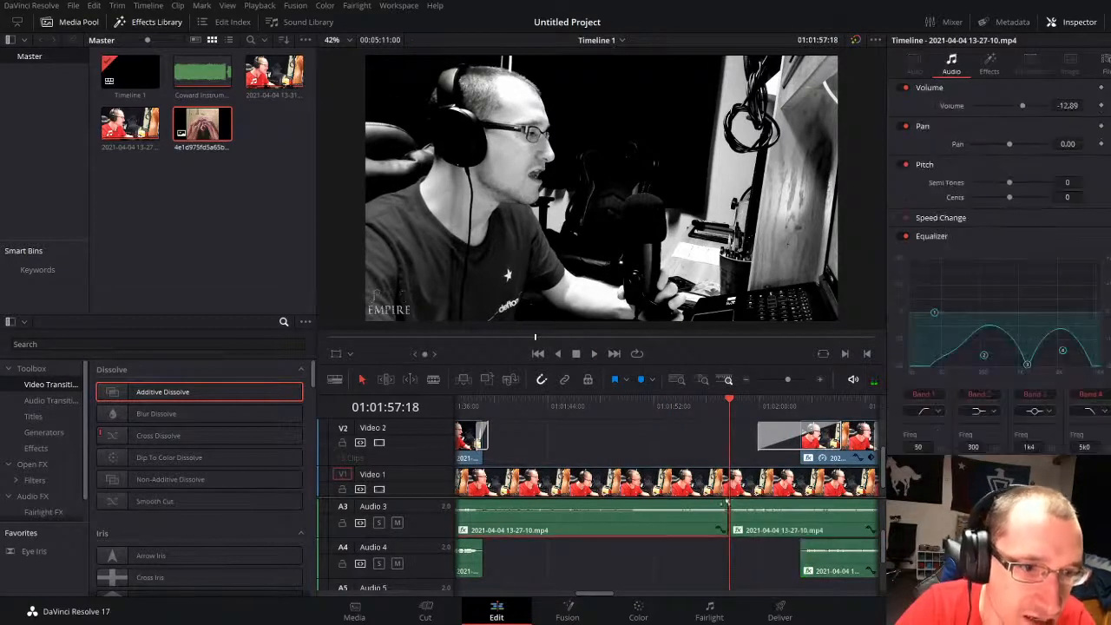
left_click(626, 404)
key("ctrl+b")
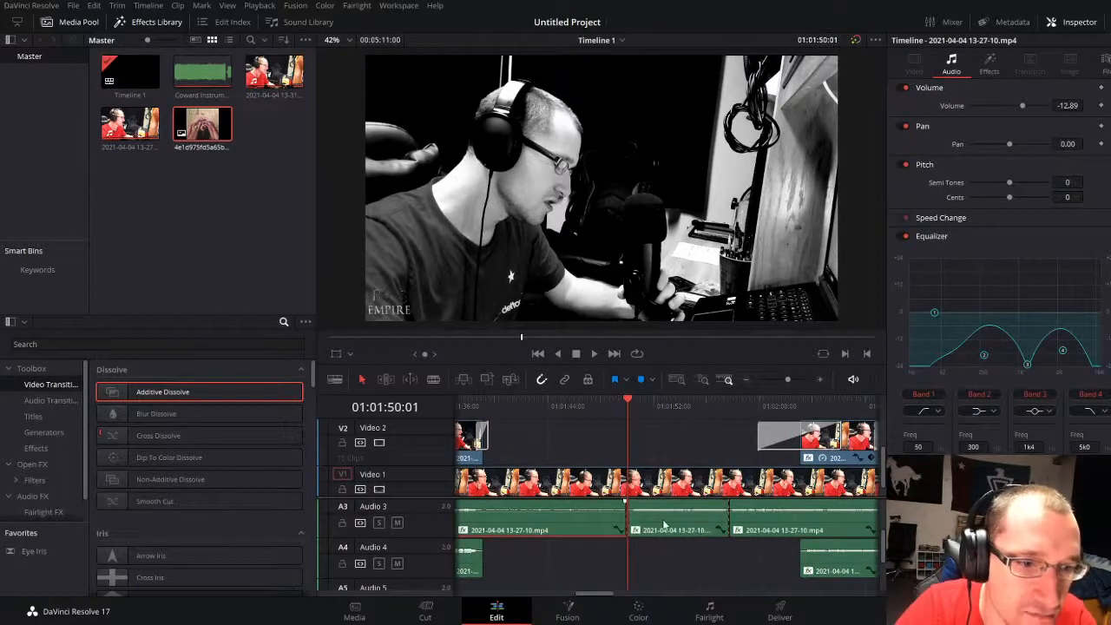
Step: Try raising Band 2 at 403 Hz in the Audio 2 clip's equalizer and play the passage to 01:01:54:14
scroll(666, 525, "up", 2)
left_click(673, 533)
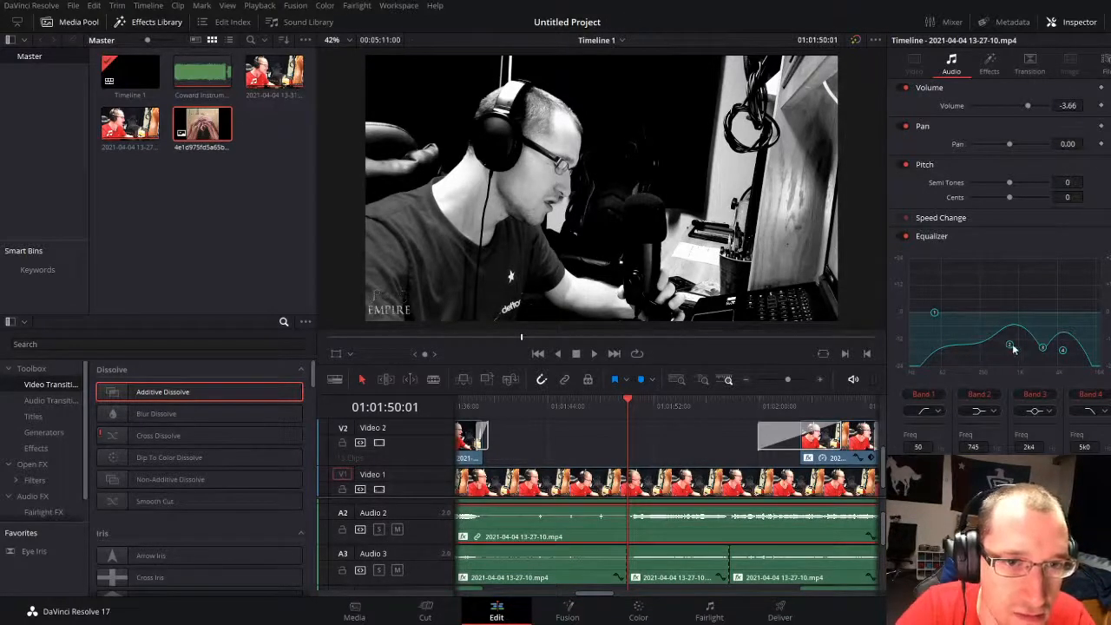
left_click_drag(1013, 348, 991, 307)
key("ctrl+z")
key("space")
key("space")
key("space")
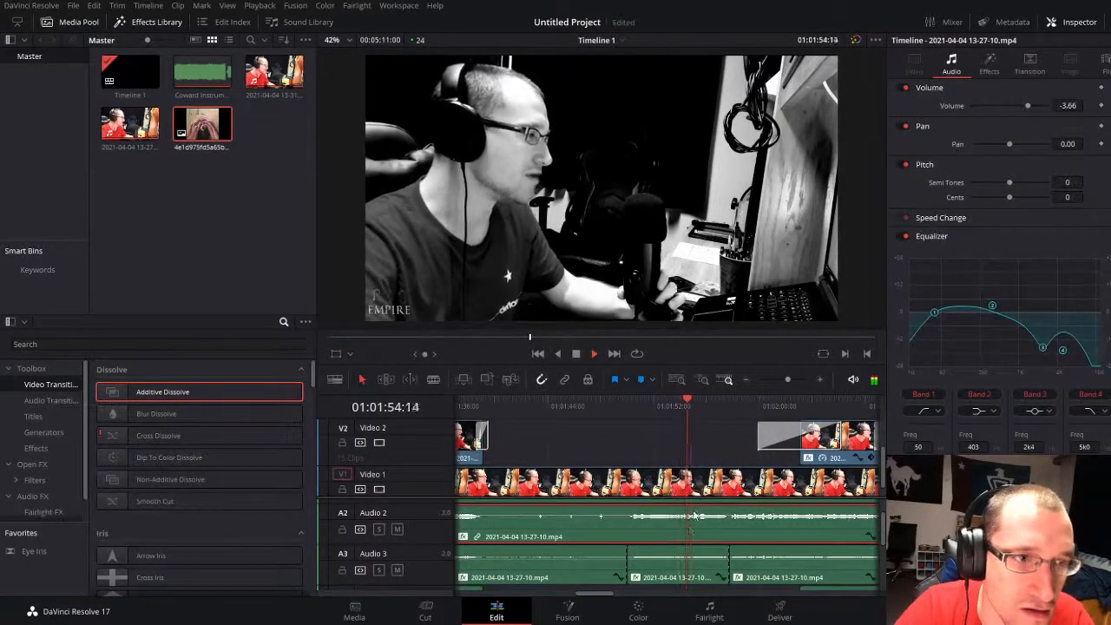
Step: Replay the Audio 2 vocal passage and try moving equalizer Band 3 down to 82 Hz
left_click(650, 405)
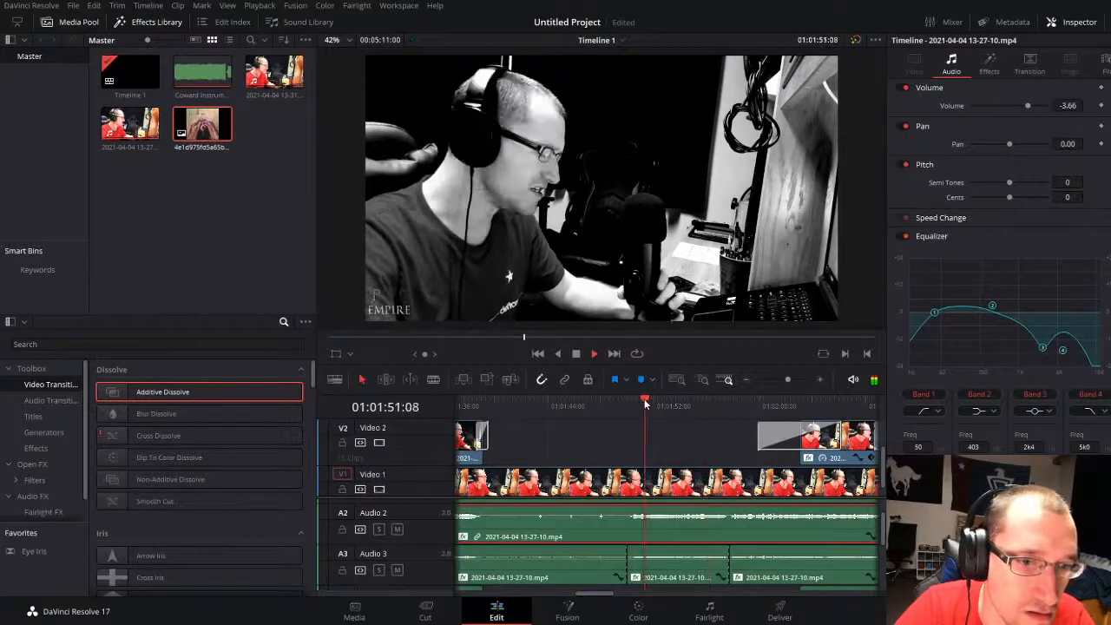
left_click(611, 406)
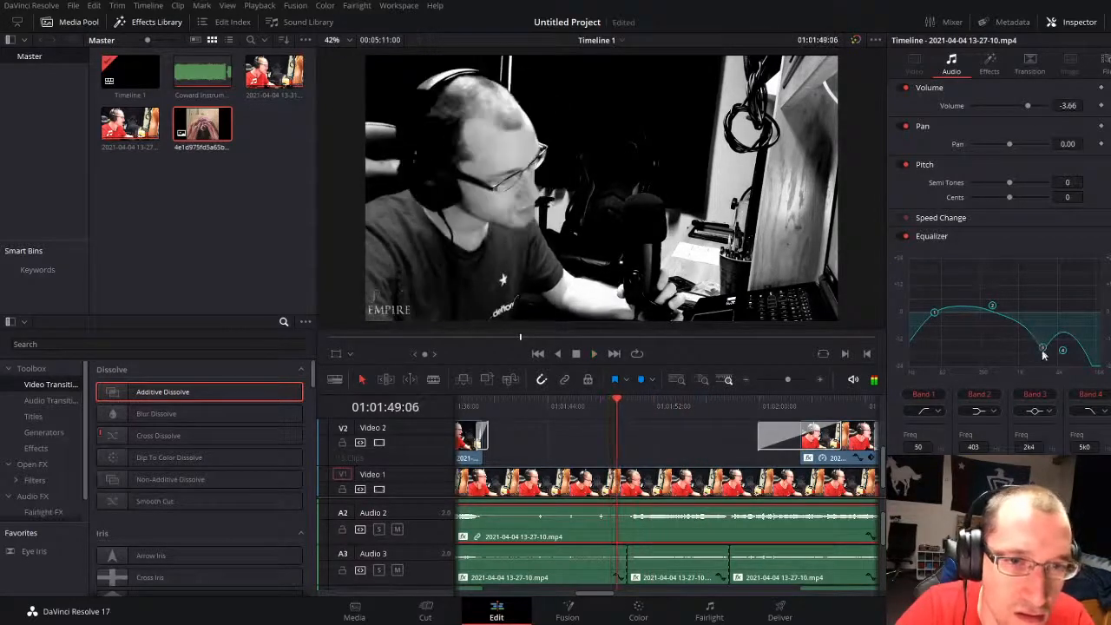
left_click_drag(1041, 345, 948, 363)
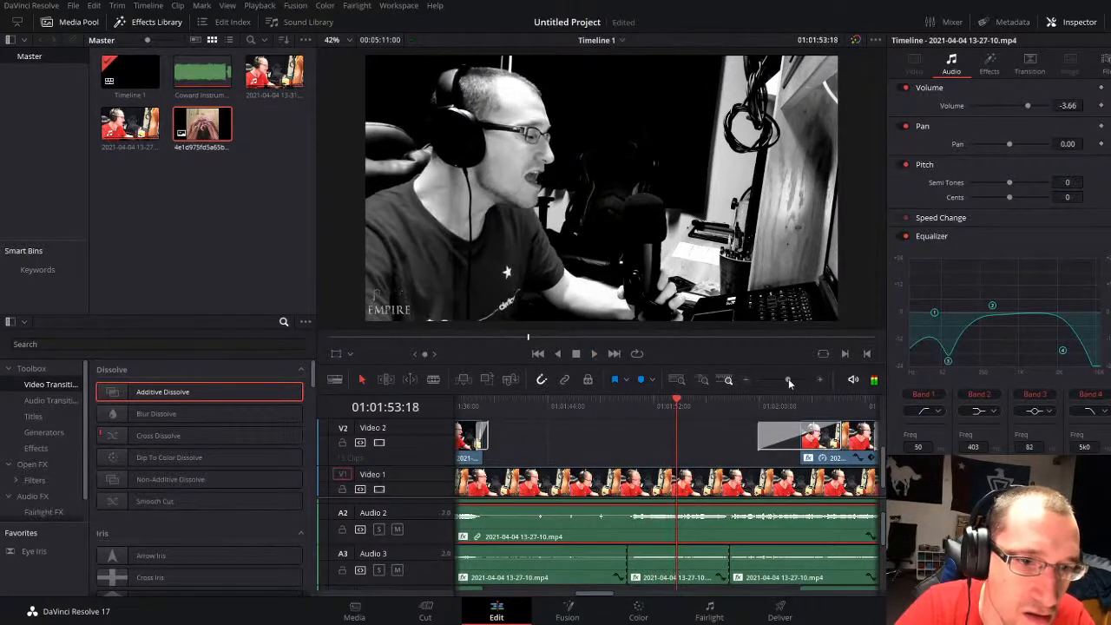
Step: Split the Audio 2 clip at 01:01:53:20
left_click_drag(787, 380, 801, 379)
left_click(683, 414)
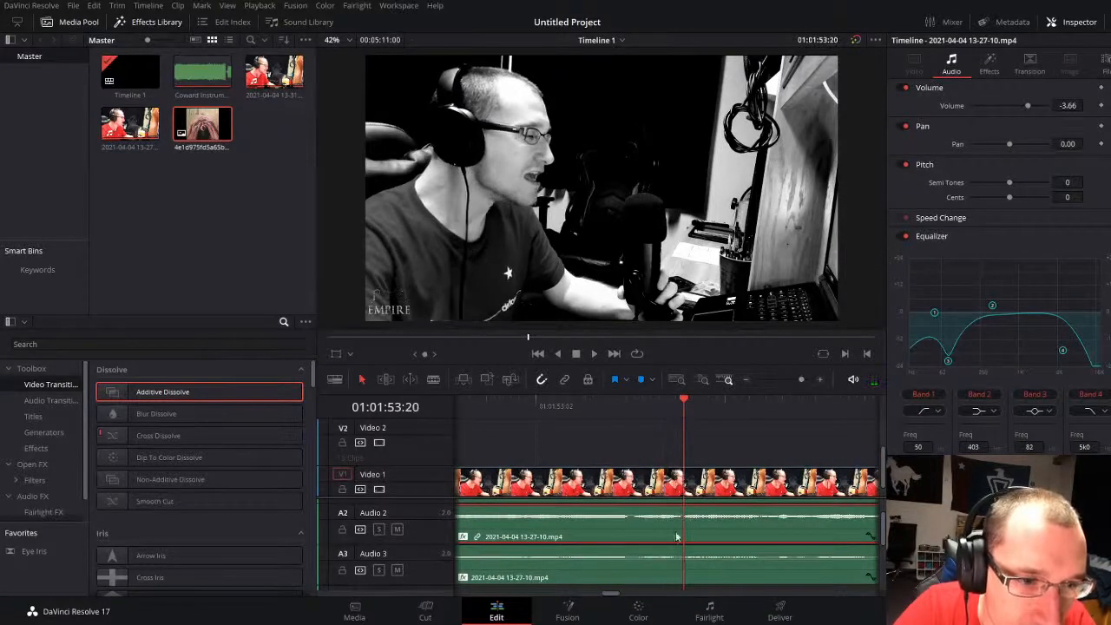
key("ctrl+b")
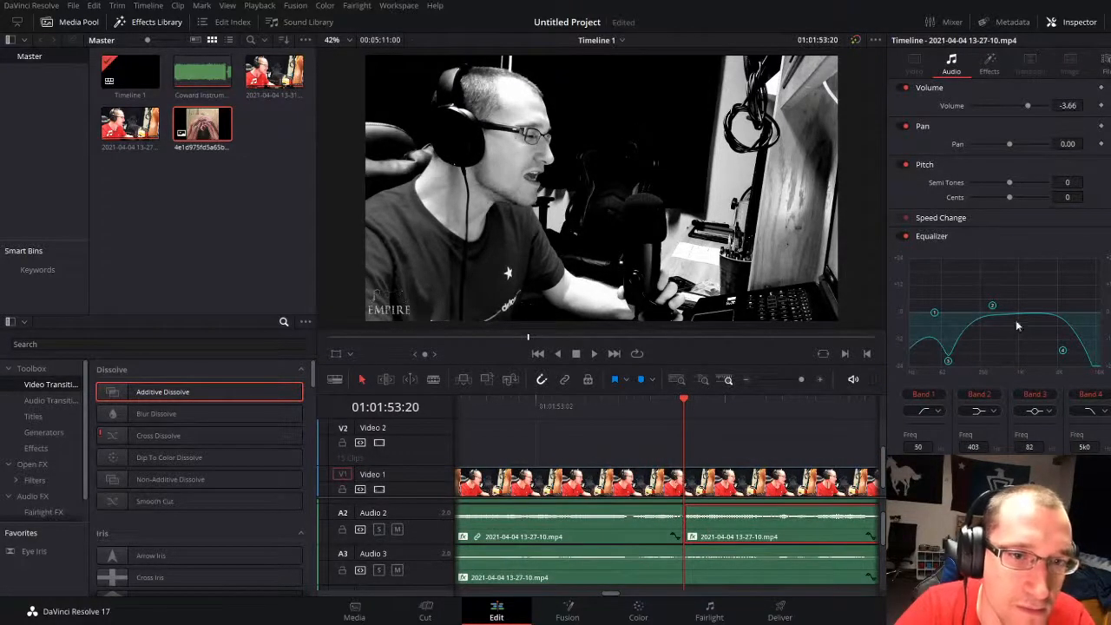
Step: Check the audio settings of the Coward Instrumental clip and the Audio 3 clips, and undo the Audio 2 split
left_click_drag(799, 382, 790, 379)
scroll(734, 526, "up", 1)
left_click(735, 524)
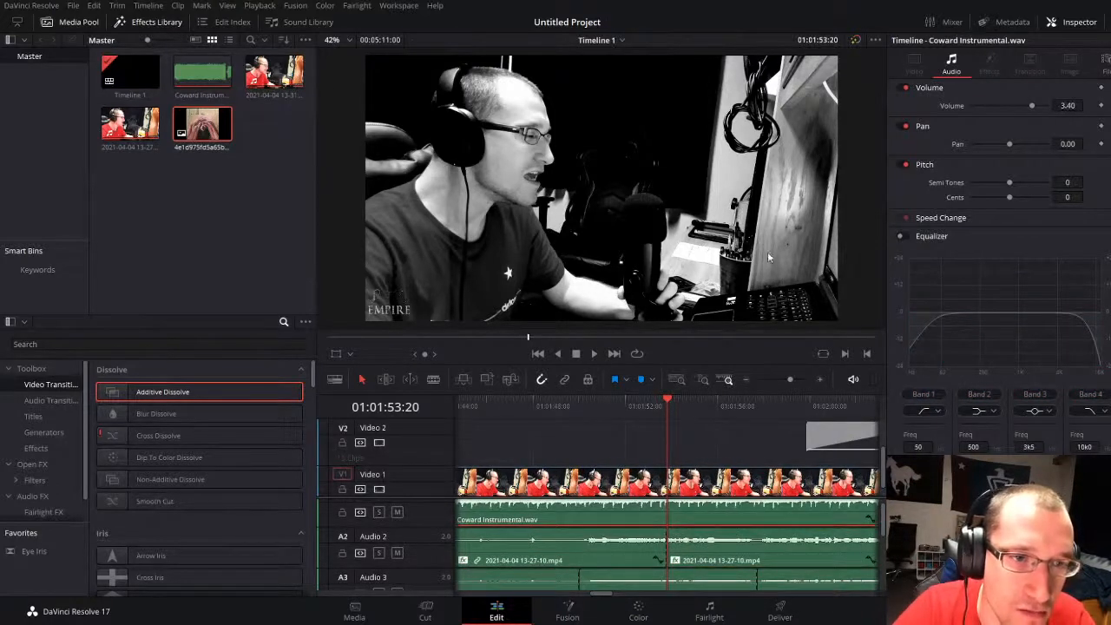
left_click(713, 570)
scroll(713, 570, "down", 1)
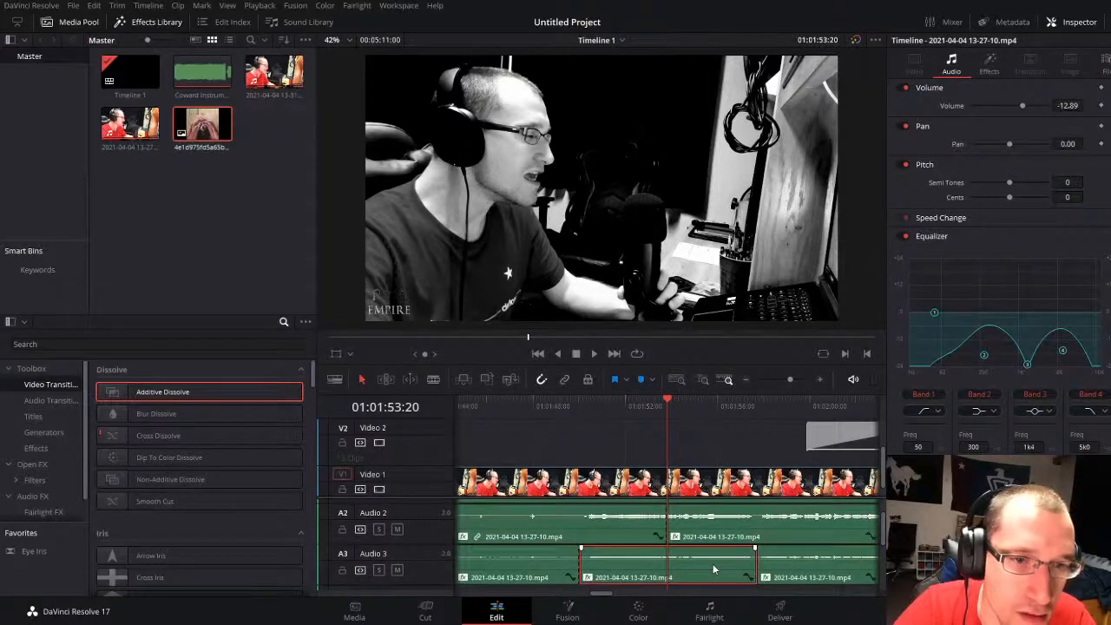
left_click(807, 580)
left_click_drag(786, 381, 788, 380)
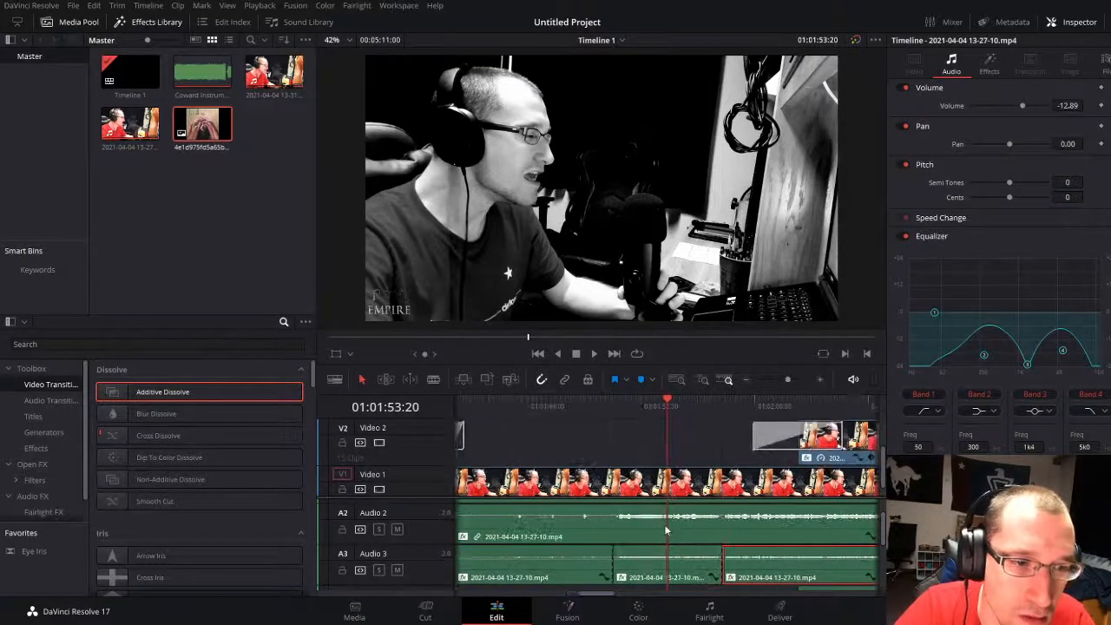
Step: Play the passage to 01:01:54:11 and undo the Band 2 and Band 3 equalizer changes on the Audio 2 clip
left_click(636, 407)
key("space")
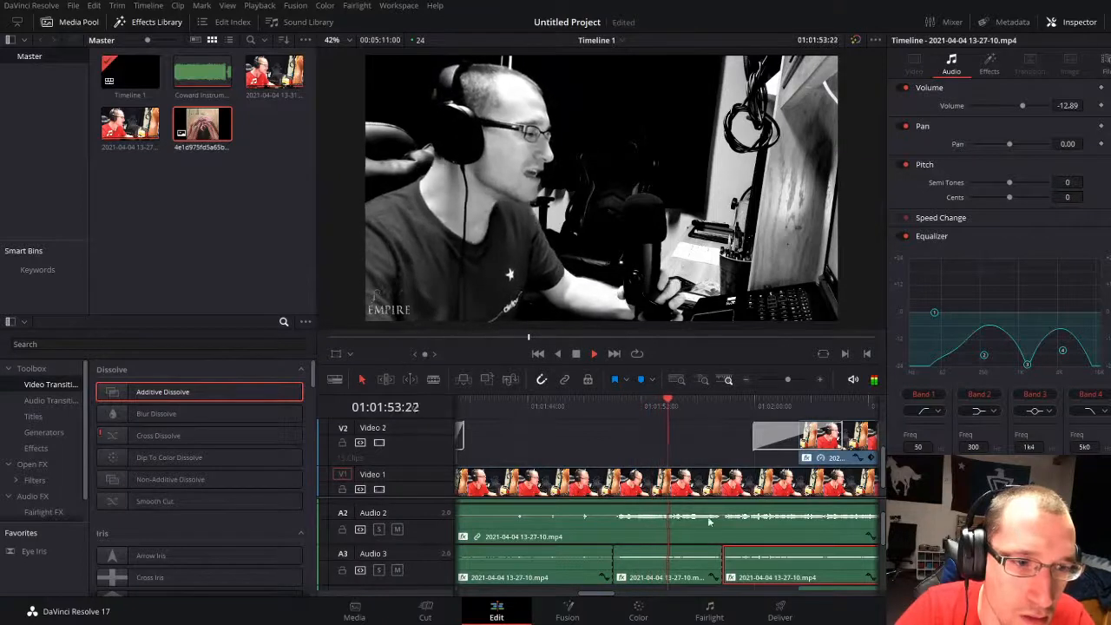
key("space")
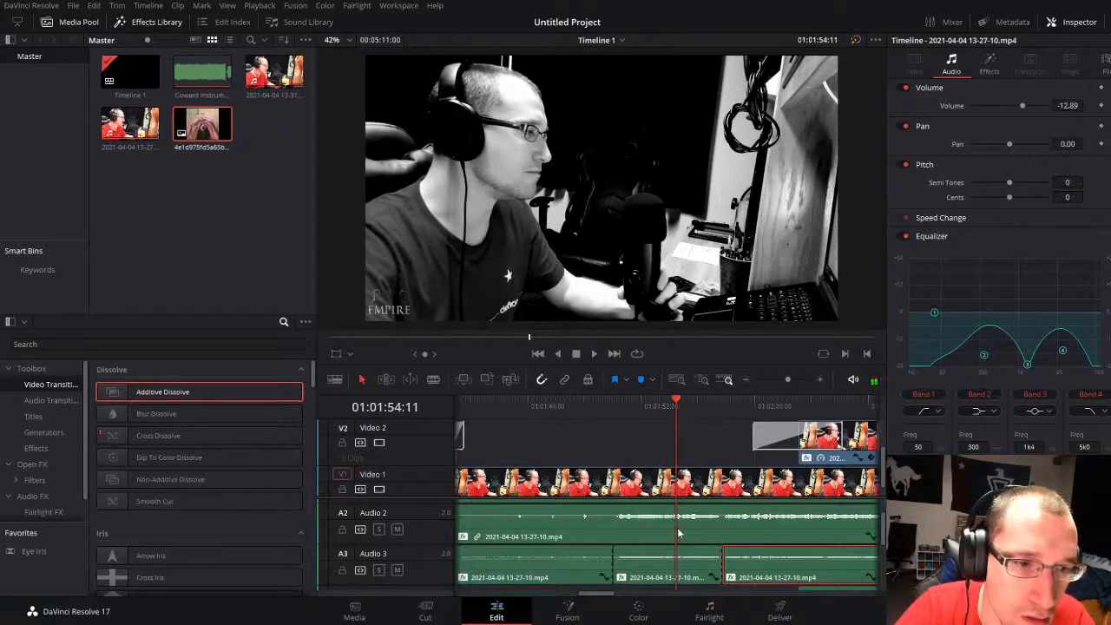
left_click(657, 523)
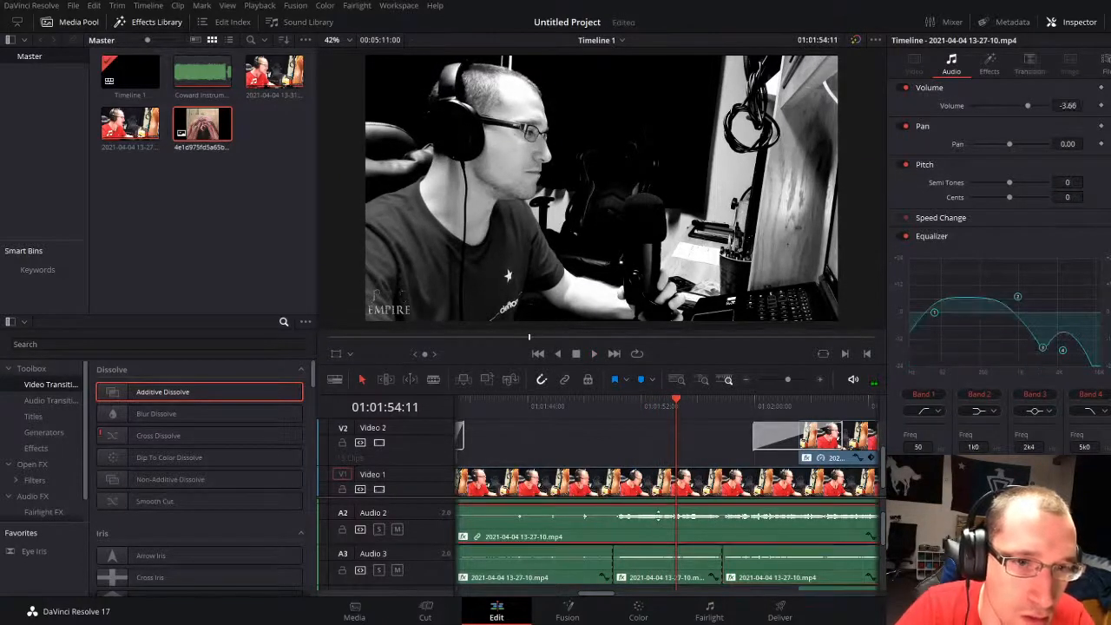
Step: Replay the Audio 2 vocal passage around 01:01:52:13, and again from 01:01:53:22 to 01:01:54:07
key("space")
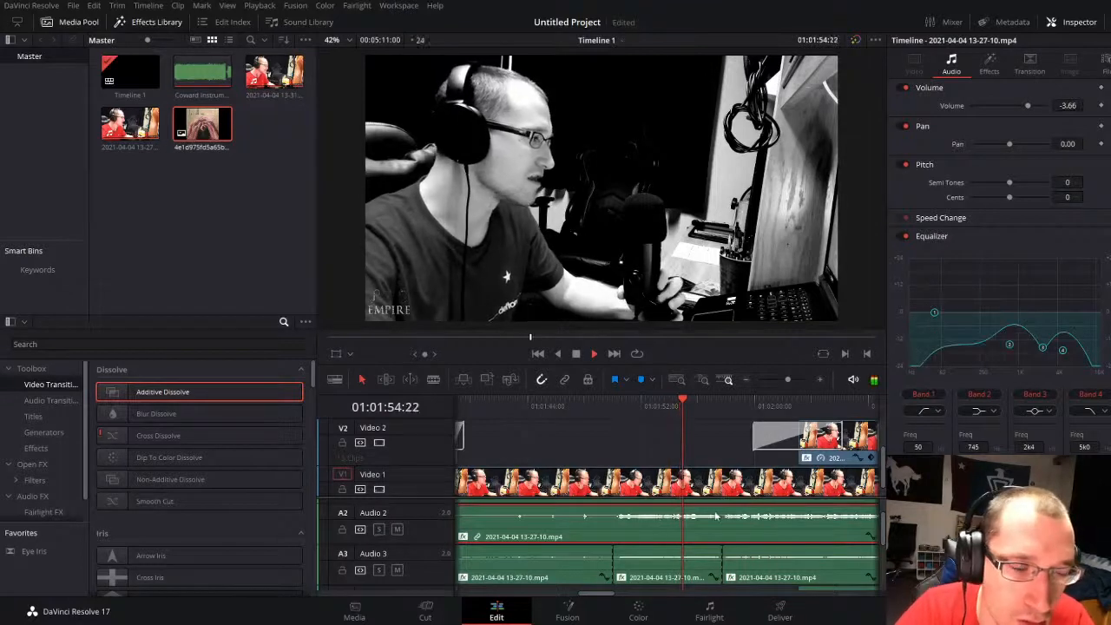
left_click(626, 399)
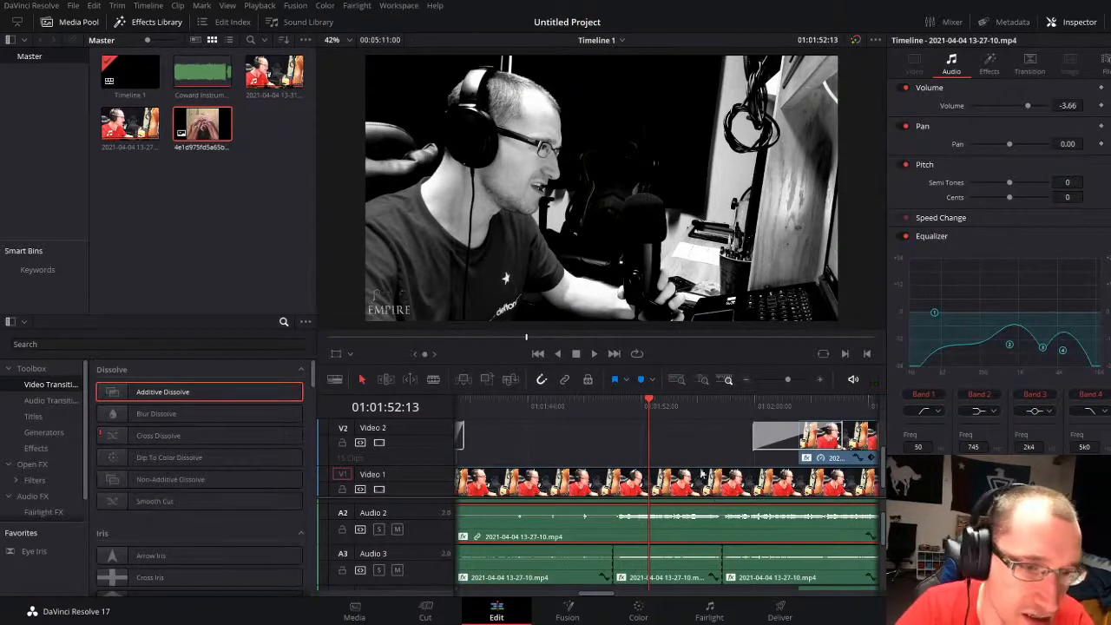
left_click(668, 406)
left_click(796, 379)
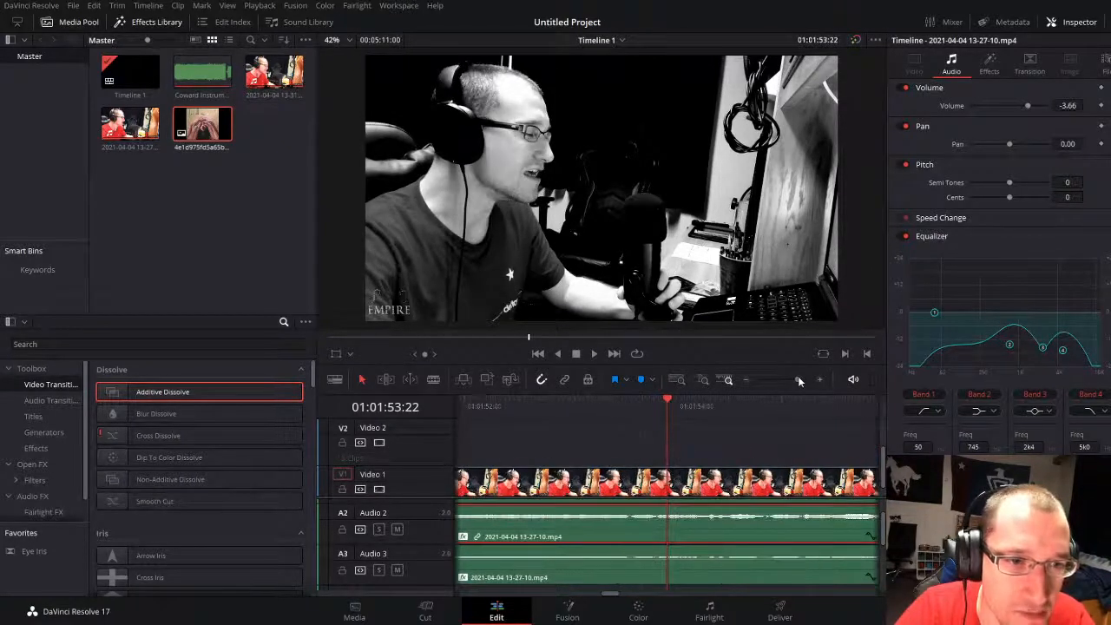
key("space")
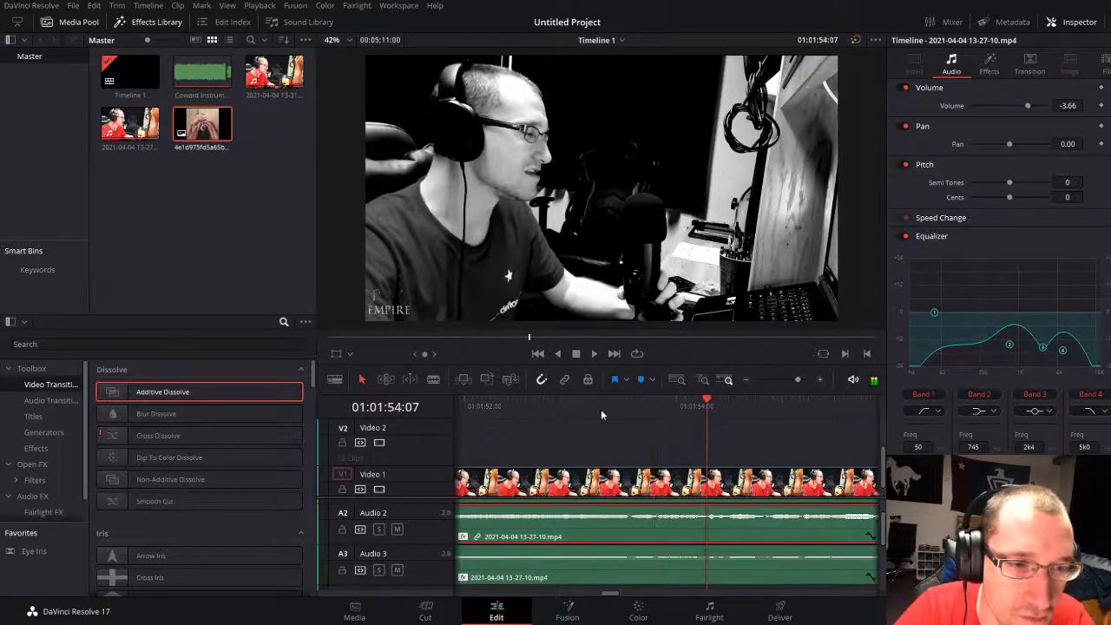
Step: Split the Audio 2 clip at 01:01:53:14
left_click(590, 407)
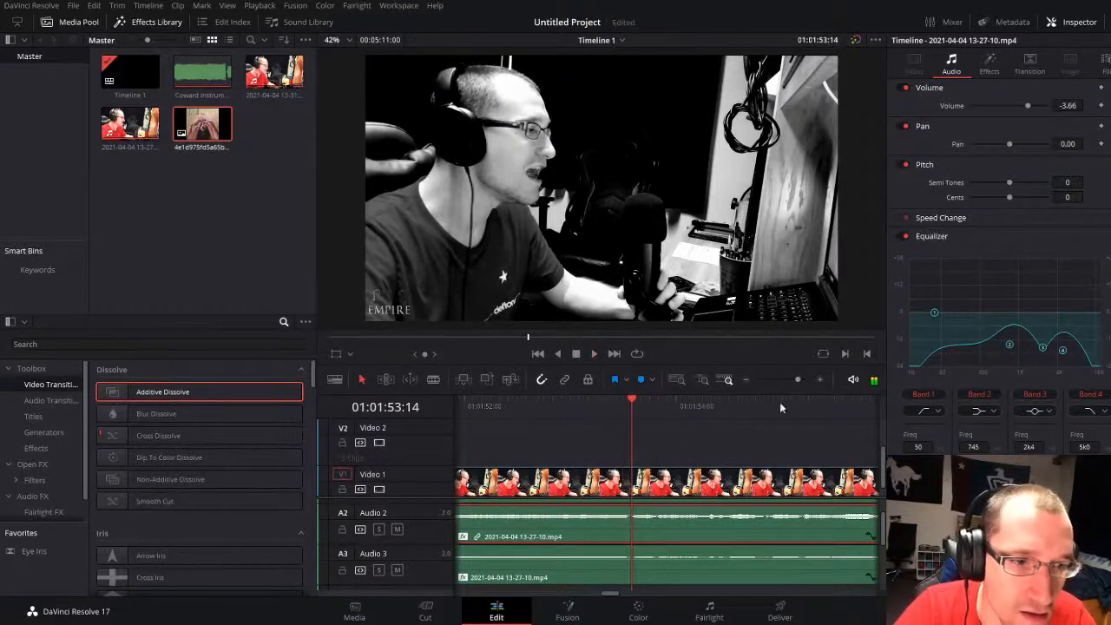
left_click_drag(794, 379, 796, 379)
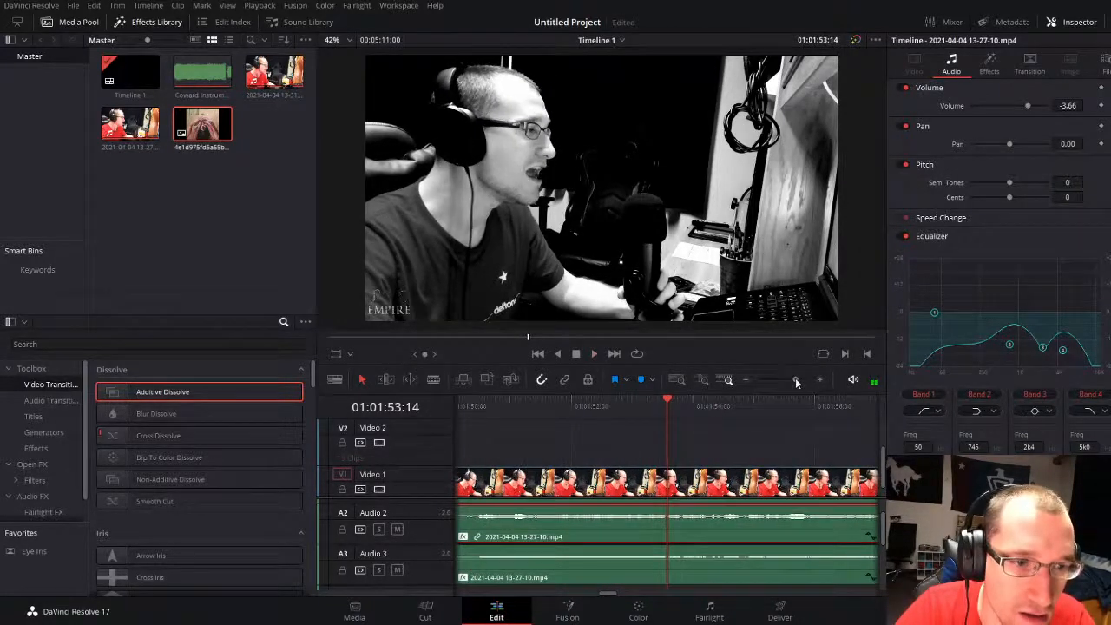
left_click(665, 406)
left_click_drag(665, 408, 669, 409)
left_click_drag(800, 388, 803, 379)
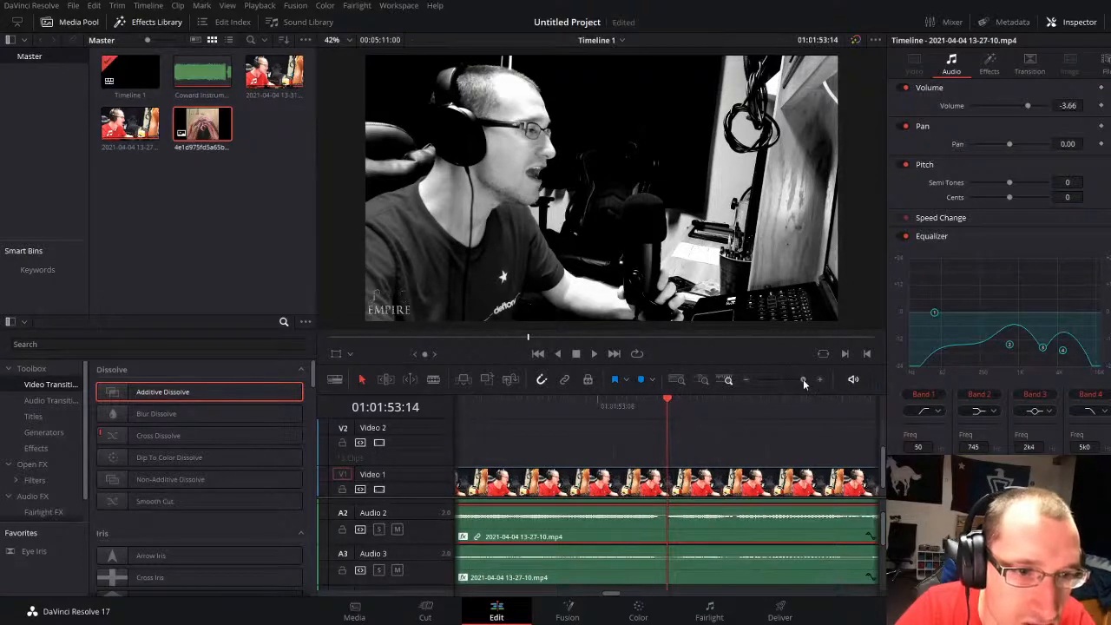
left_click(660, 412)
key("Right")
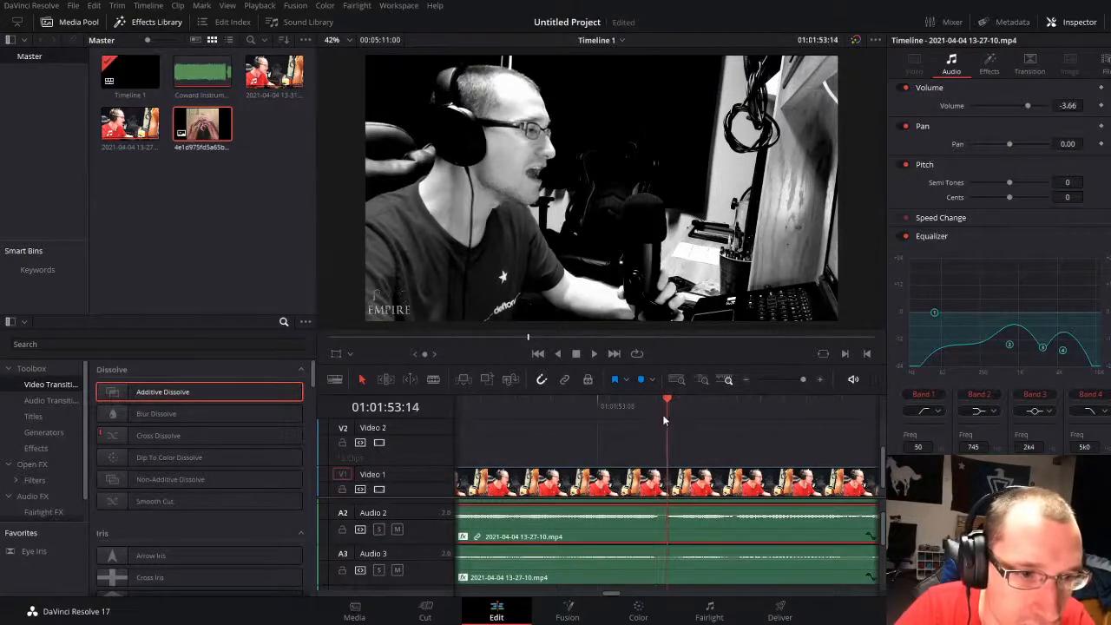
key("ctrl+b")
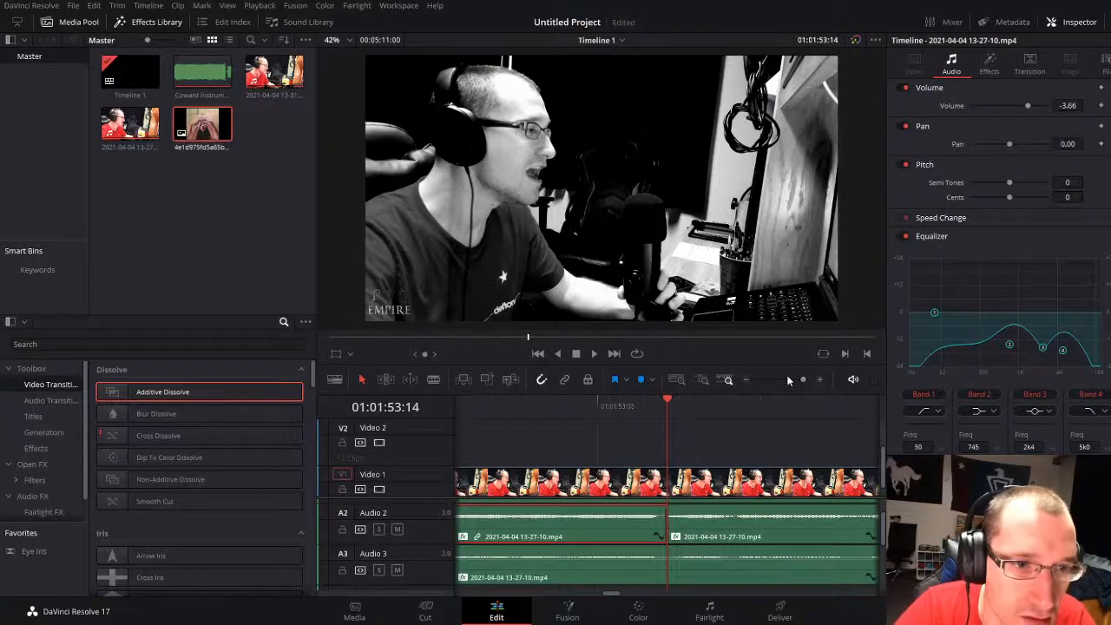
Step: Split the Audio 2 clip again at 01:01:50:01 to isolate the short vocal phrase
left_click(785, 379)
left_click(637, 404)
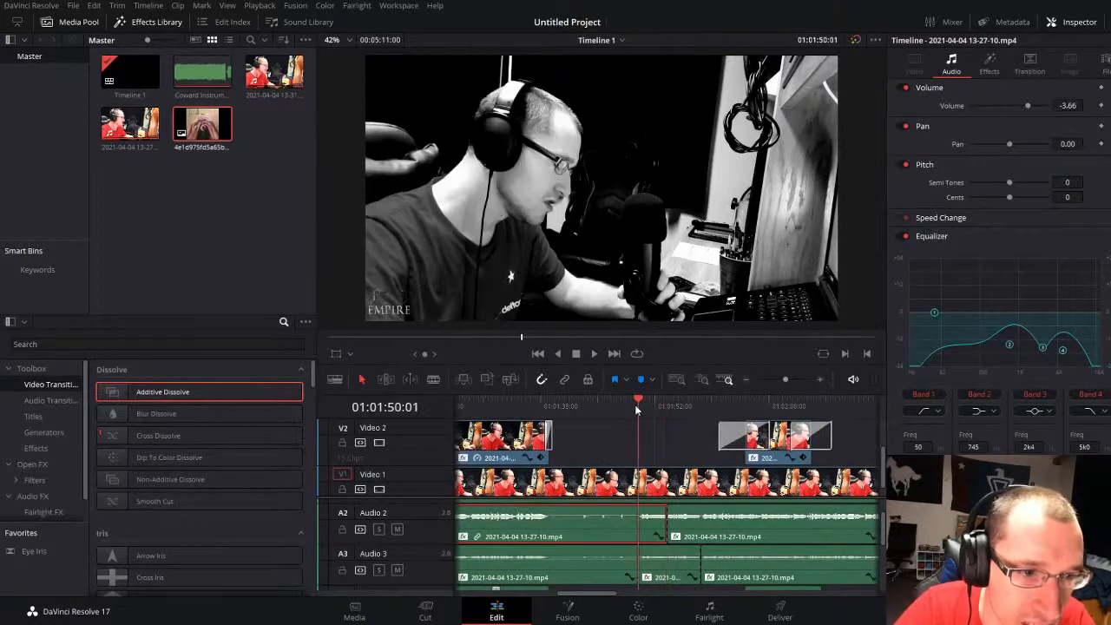
key("ctrl+b")
Step: Try a slight boost at 200 Hz for equalizer Band 2 on the short Audio 2 segment and play the passage
left_click(652, 526)
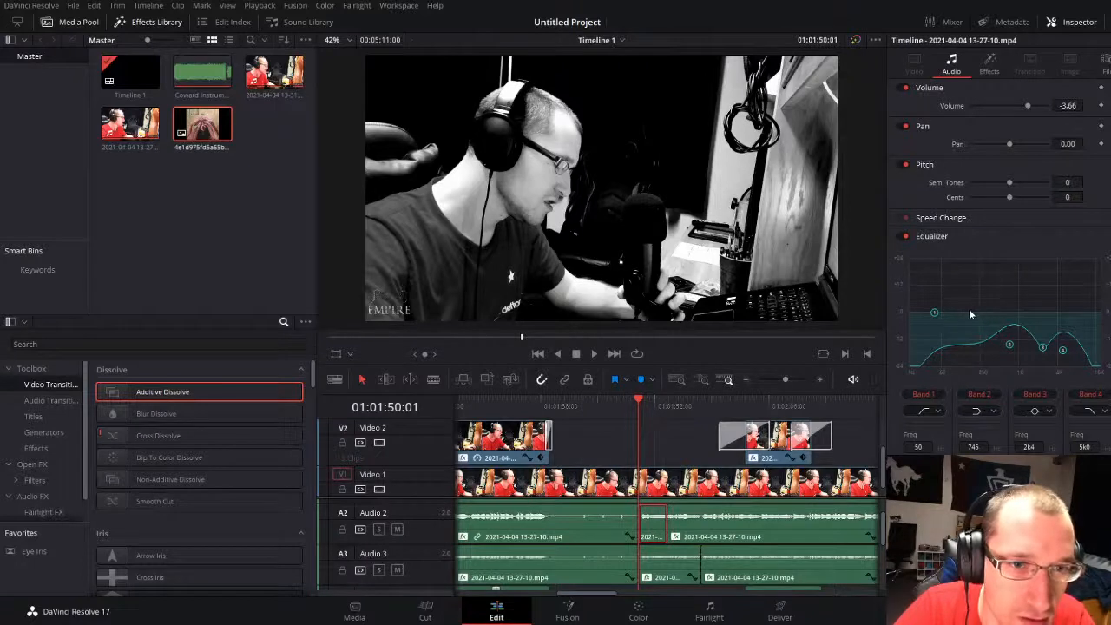
left_click_drag(1004, 347, 967, 305)
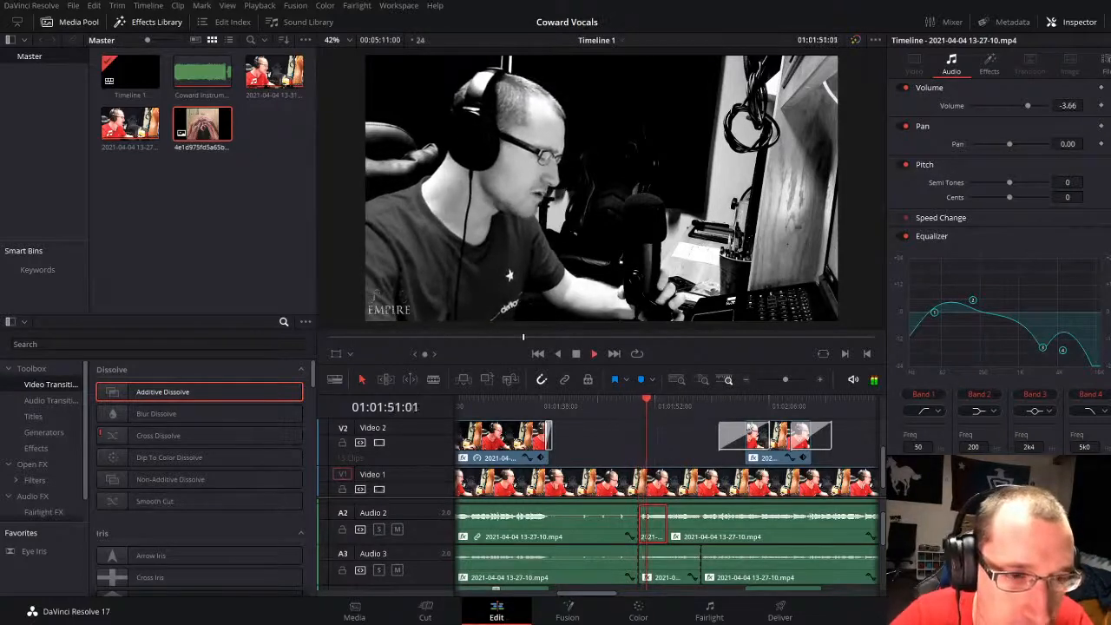
left_click_drag(786, 380, 790, 375)
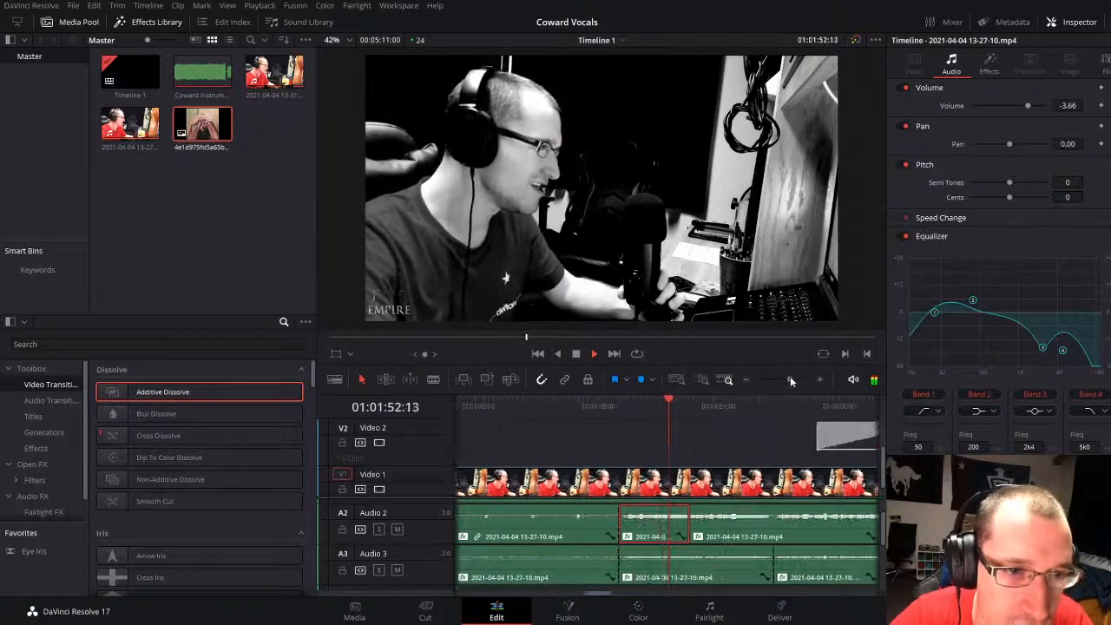
left_click(769, 444)
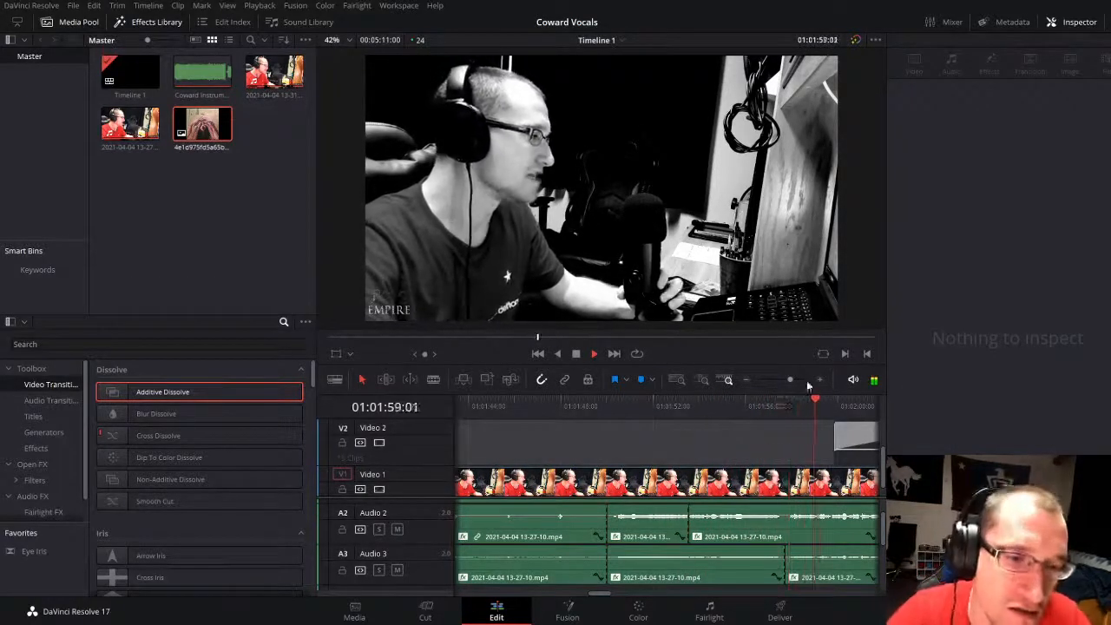
left_click_drag(794, 379, 785, 378)
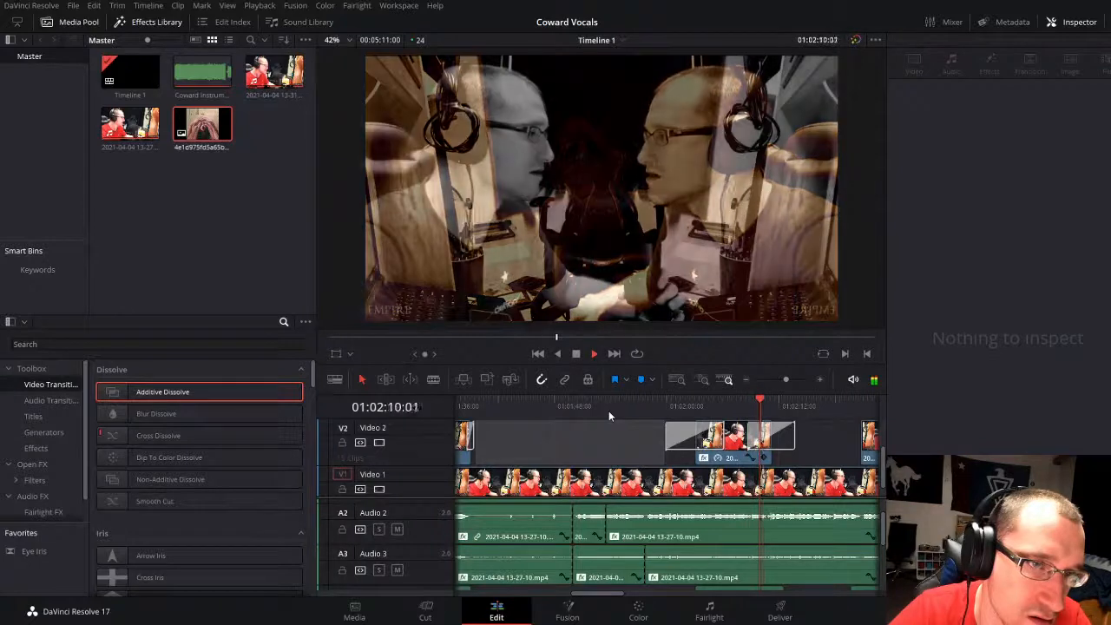
left_click(575, 411)
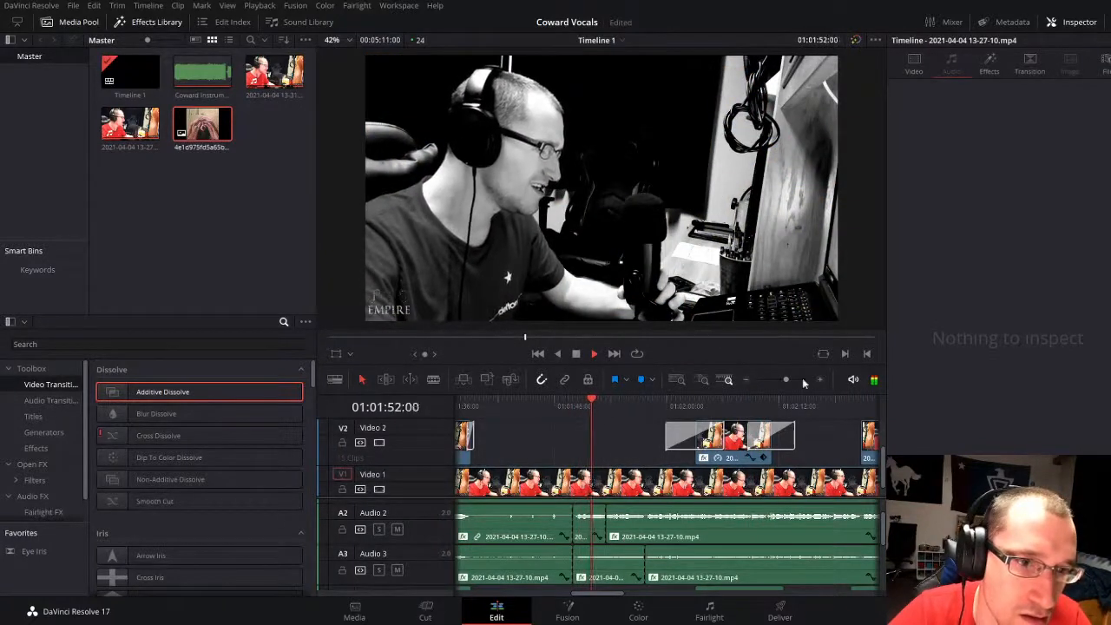
left_click_drag(786, 379, 791, 379)
key("space")
Step: Try the Audio 3 clip starting at 01:01:50:01 at volumes of 7.23 and -3.74 while playing the passage
left_click(635, 531)
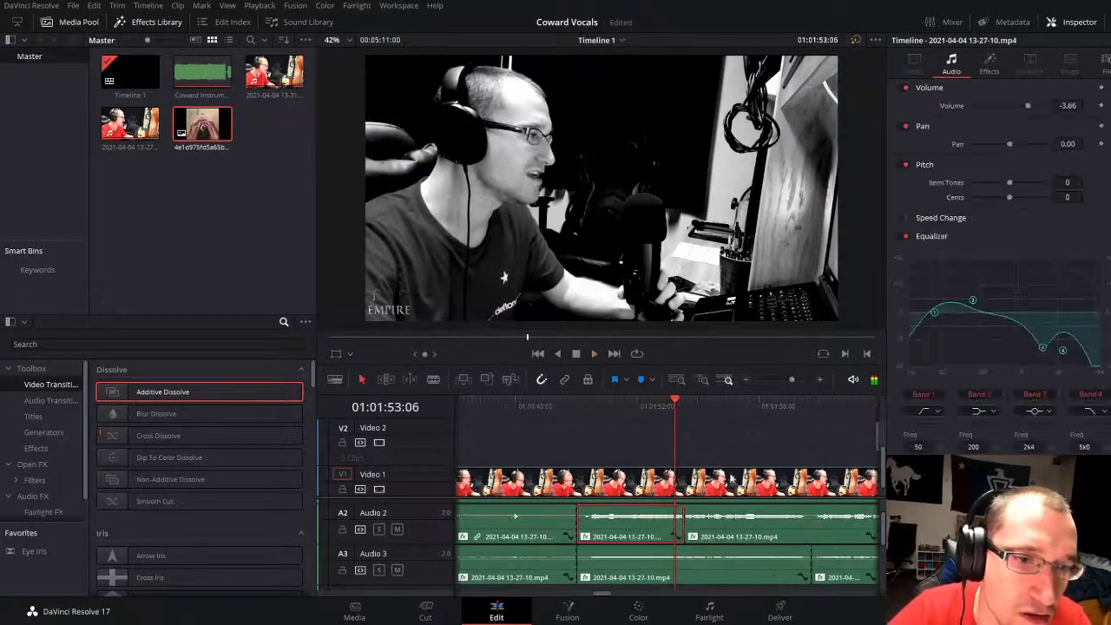
left_click(636, 573)
left_click_drag(647, 565, 647, 552)
left_click(589, 410)
key("space")
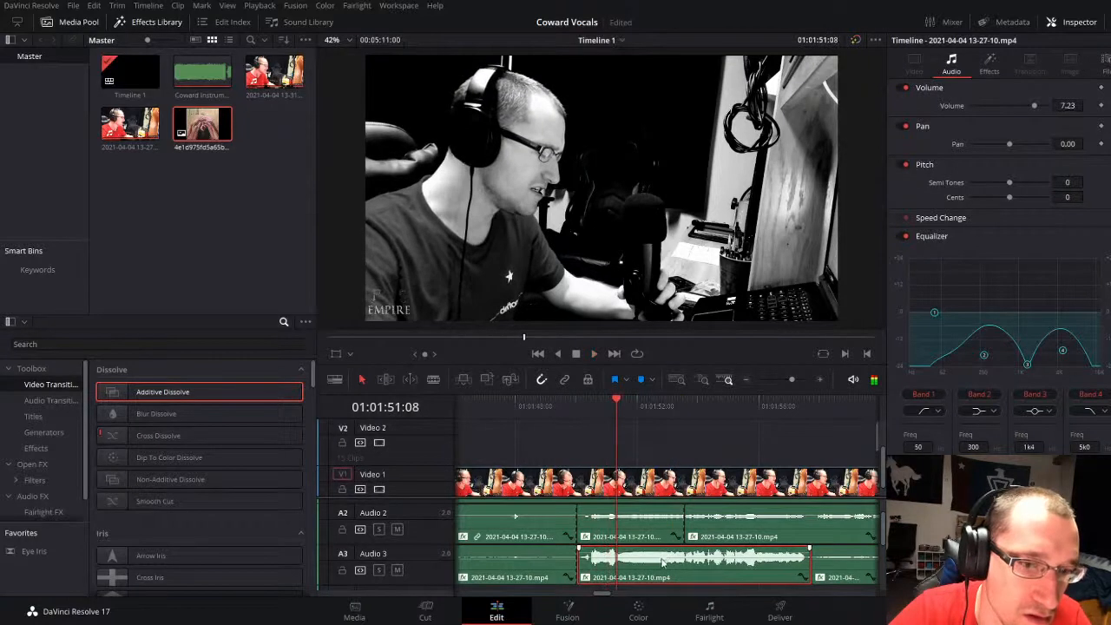
left_click_drag(665, 553, 661, 556)
key("space")
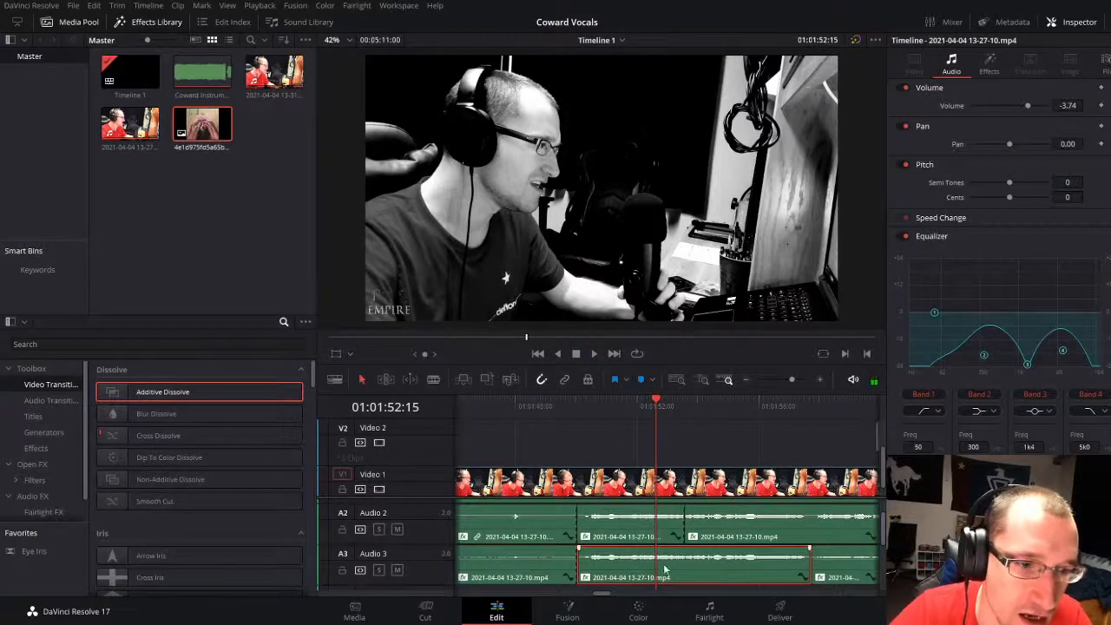
Step: Set the volume of the Audio 3 clip starting at 01:01:50:01 to -12.89 and replay the passage
left_click_drag(664, 558, 666, 569)
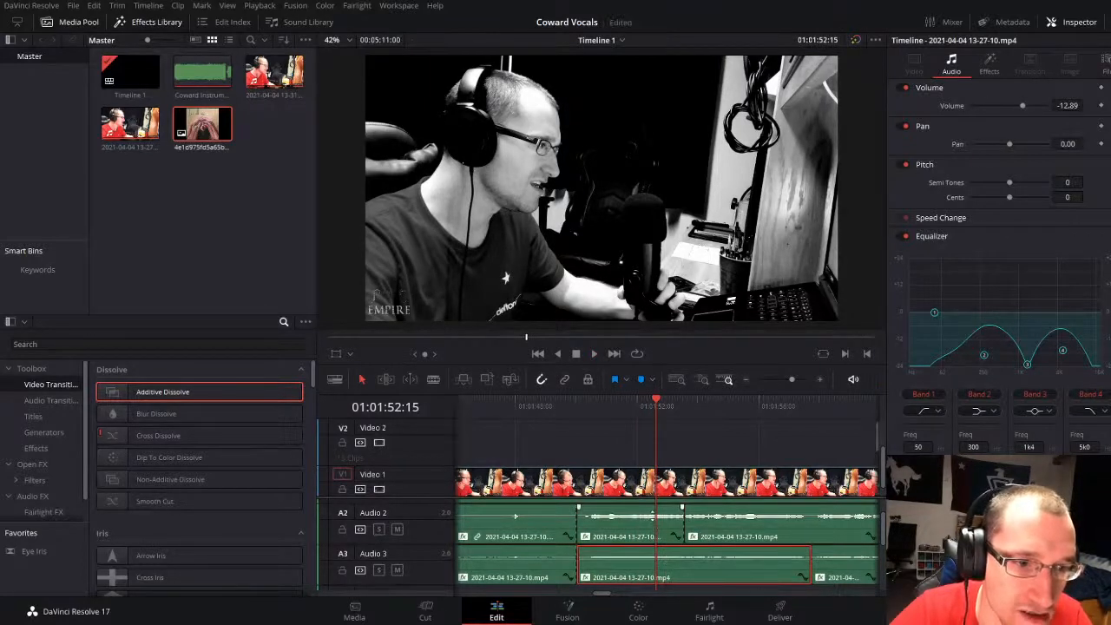
key("space")
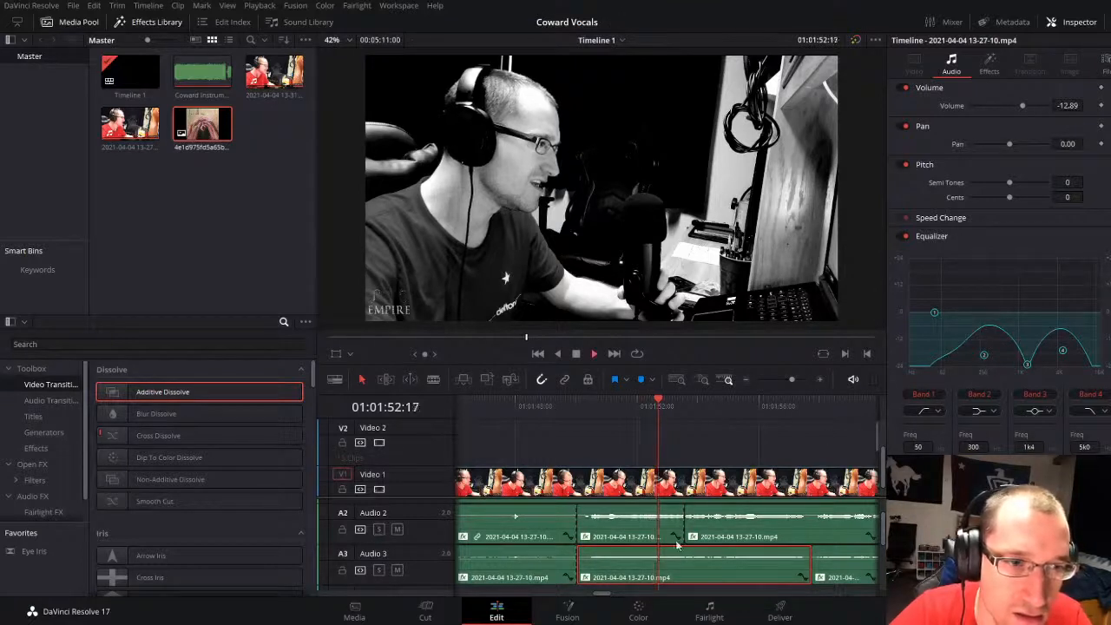
left_click(568, 405)
left_click(625, 431)
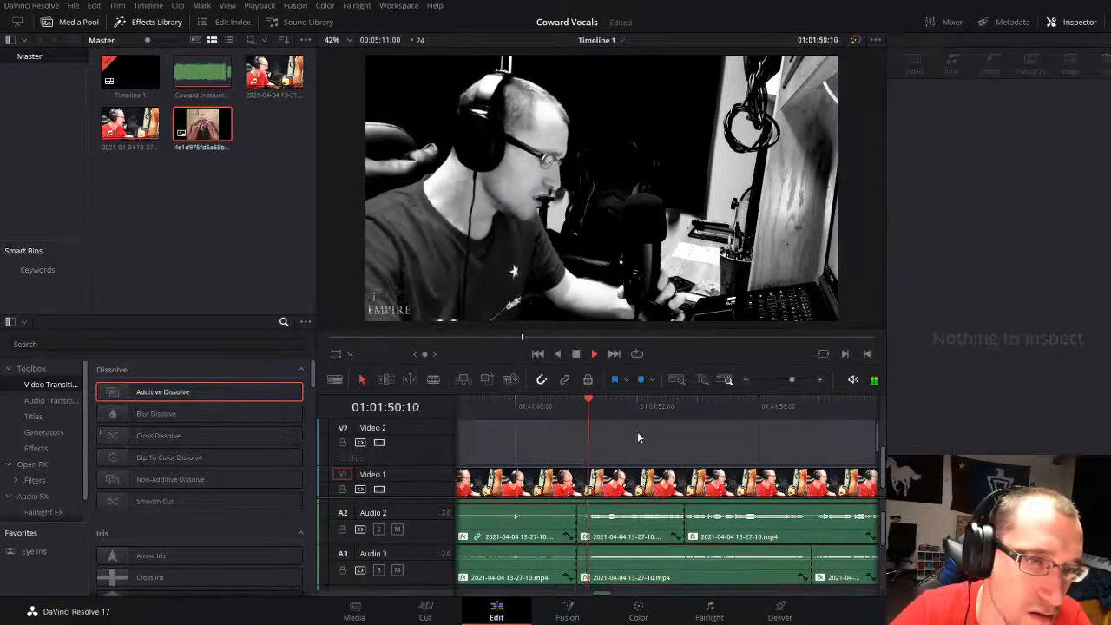
key("space")
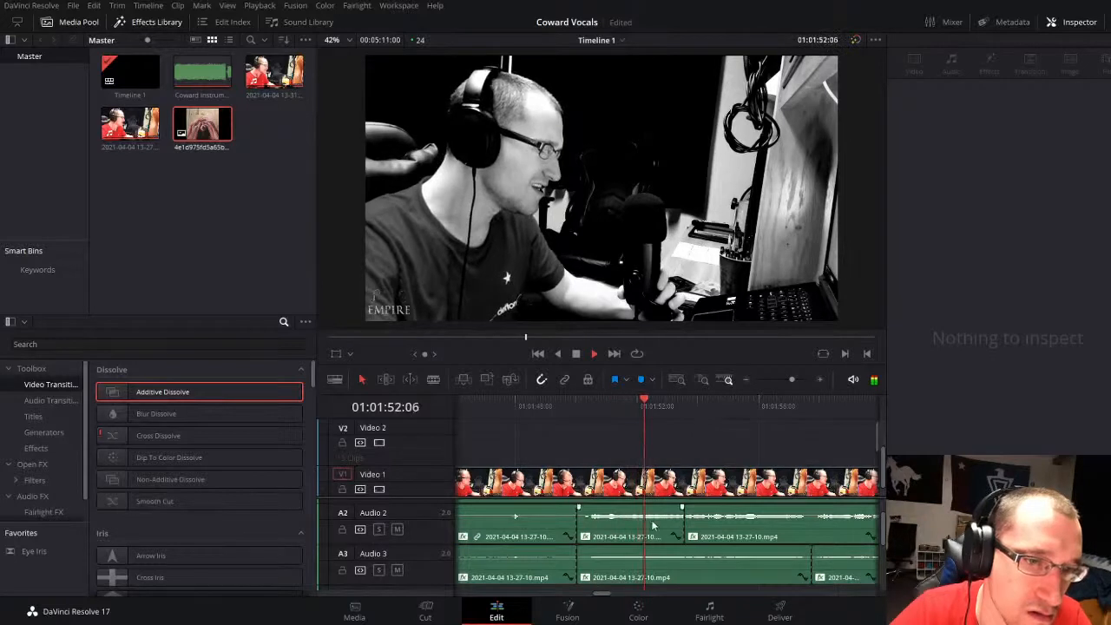
Step: Cut the short Audio 2 segment with equalizer Band 2 at 74 Hz and Band 3 at 162 Hz, checking by playback
left_click(653, 524)
left_click_drag(974, 304, 945, 358)
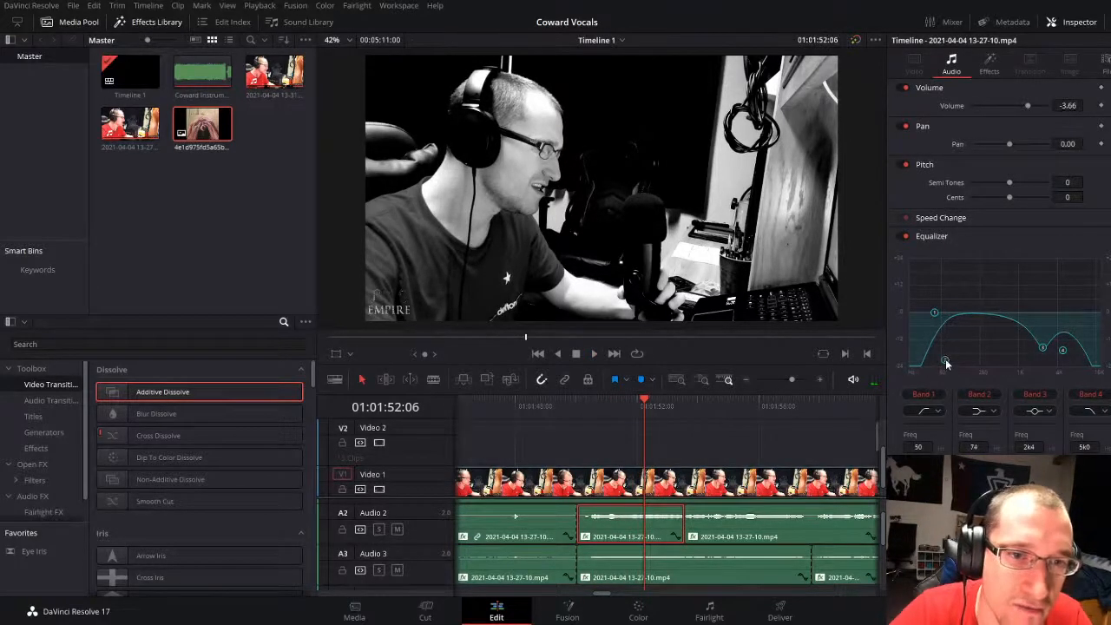
left_click_drag(1042, 348, 987, 359)
key("space")
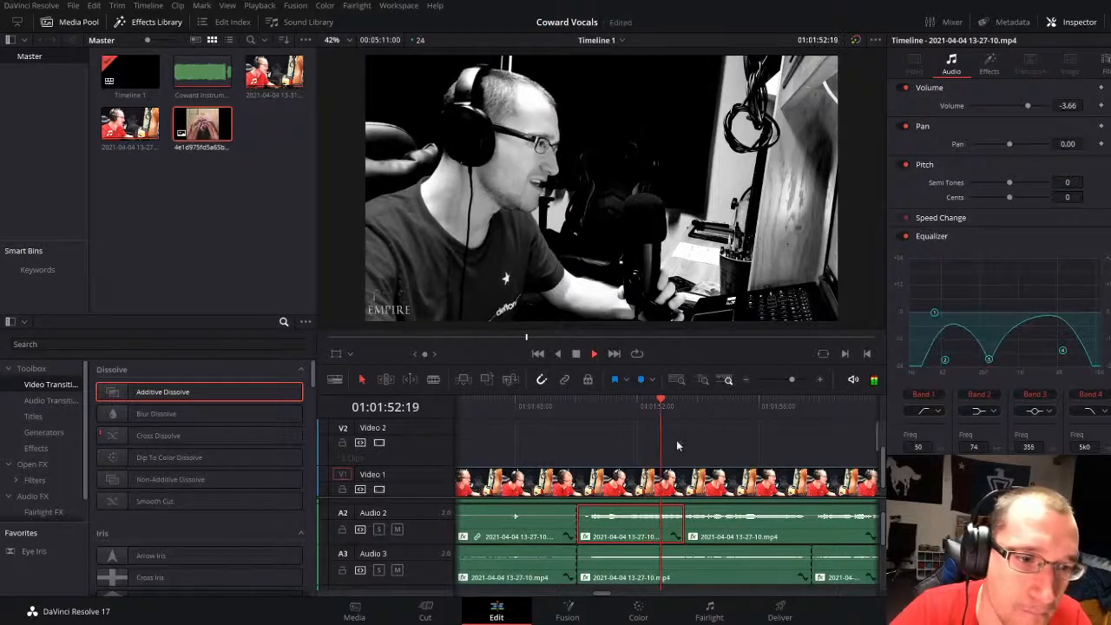
left_click(573, 405)
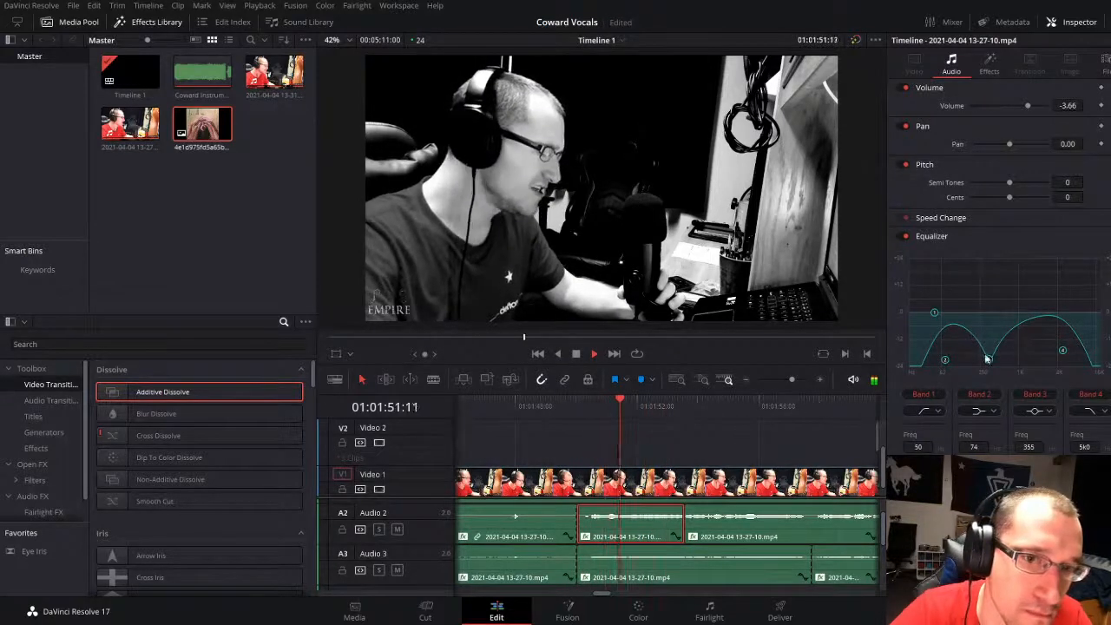
left_click_drag(988, 358, 972, 359)
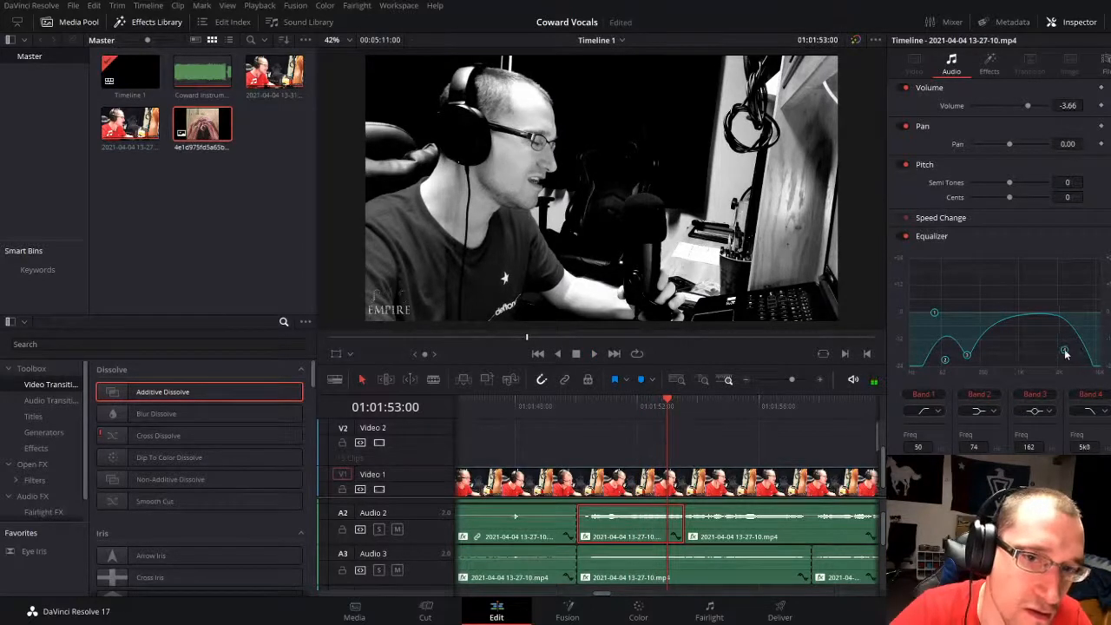
Step: Try equalizer Band 4 of the short Audio 2 segment at 403, set it to 18k6, and replay the phrase
left_click_drag(1065, 353, 996, 350)
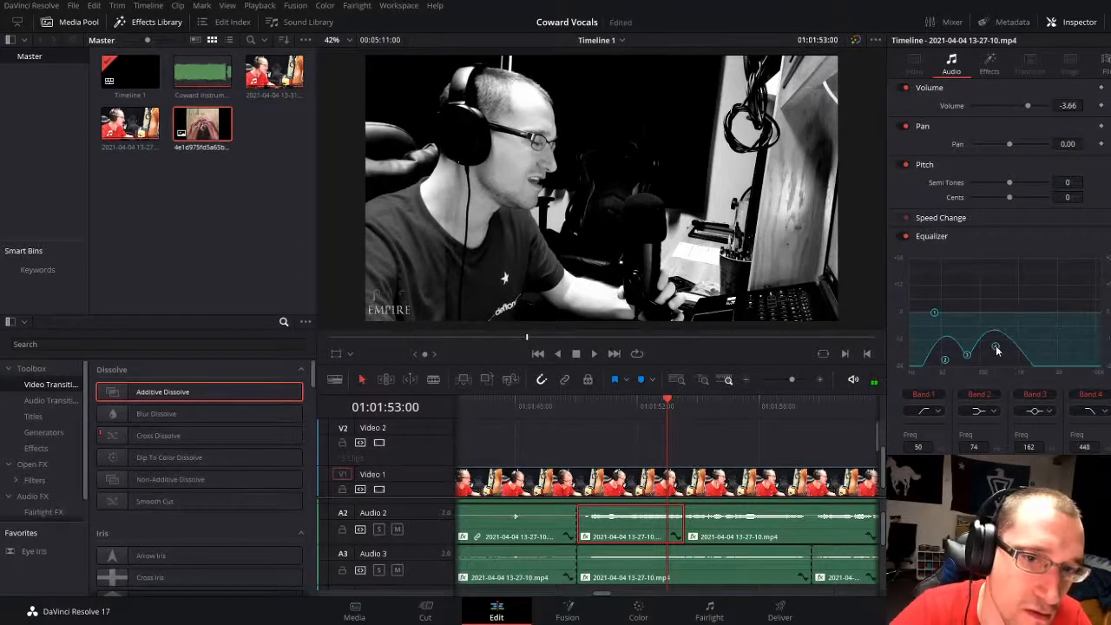
left_click(570, 404)
left_click_drag(991, 346, 1095, 341)
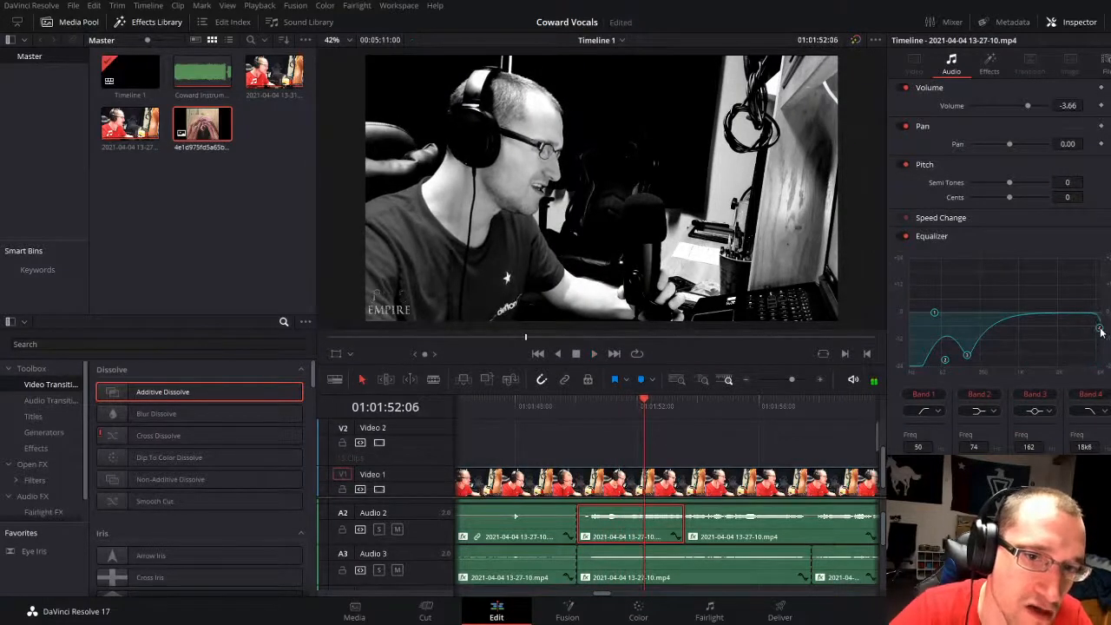
left_click(587, 405)
key("space")
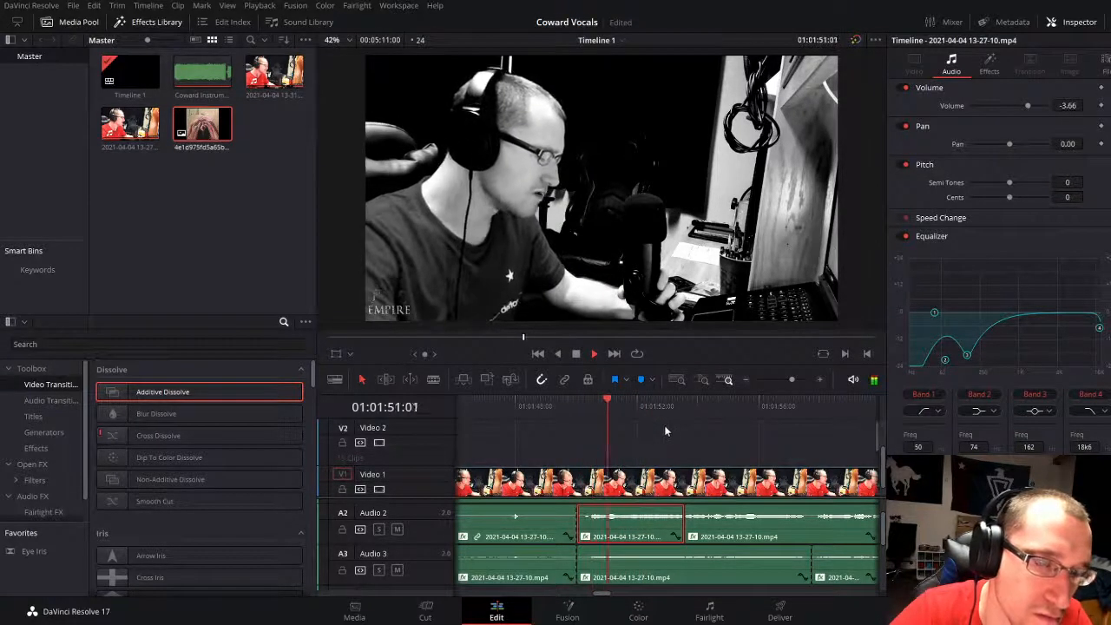
Step: Play on to about 01:02:29:01, checking the vocal mix and the Audio 4 and Audio 5 tracks
left_click(715, 434)
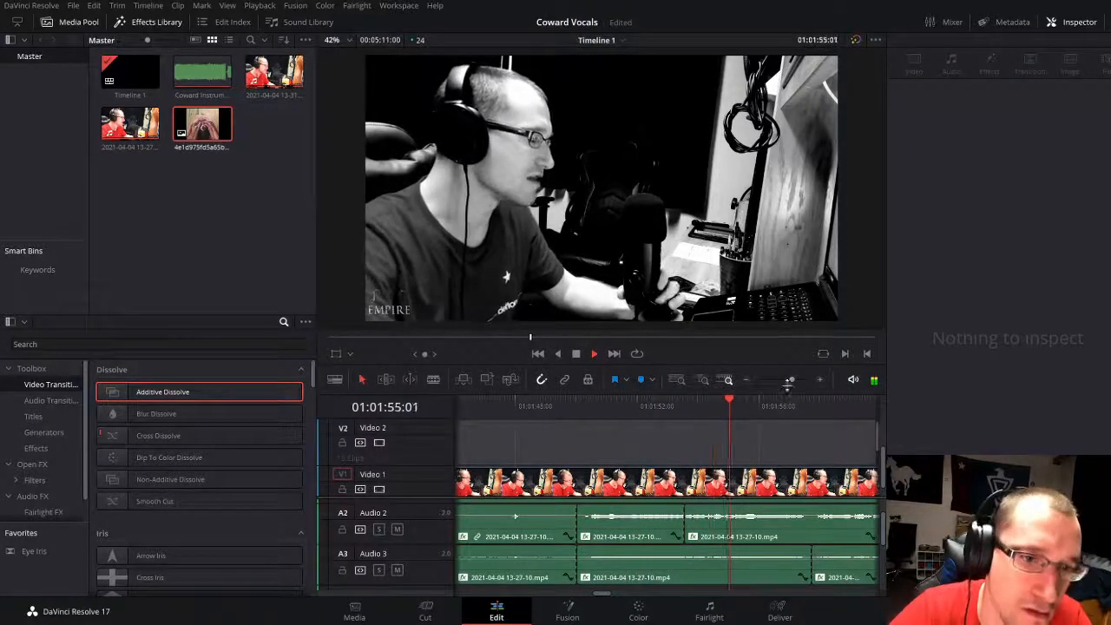
left_click_drag(793, 381, 786, 380)
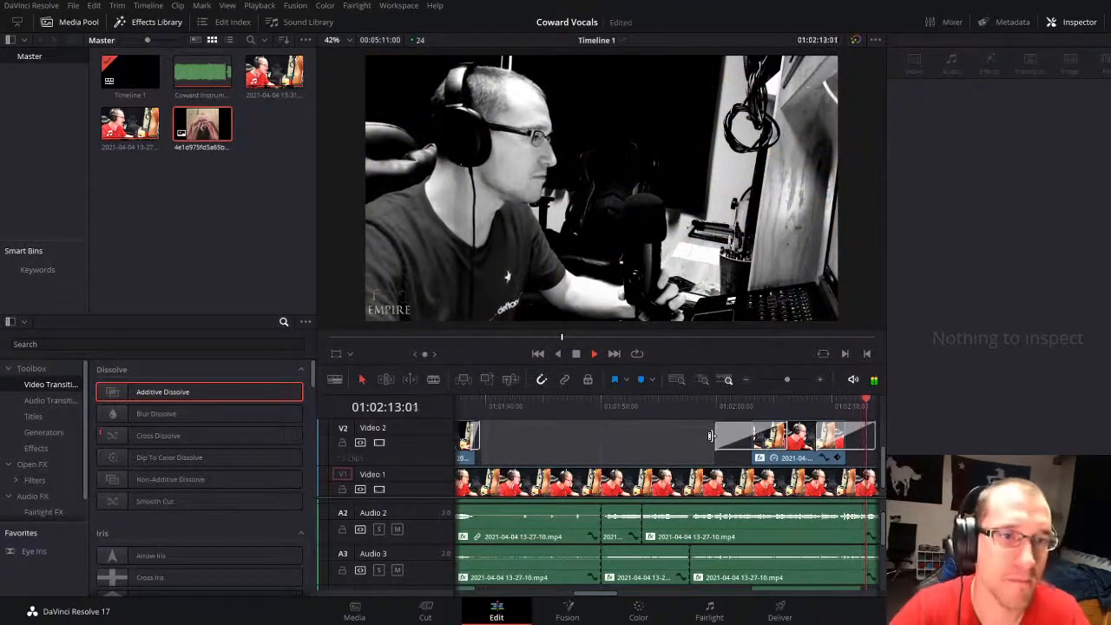
left_click_drag(786, 379, 786, 375)
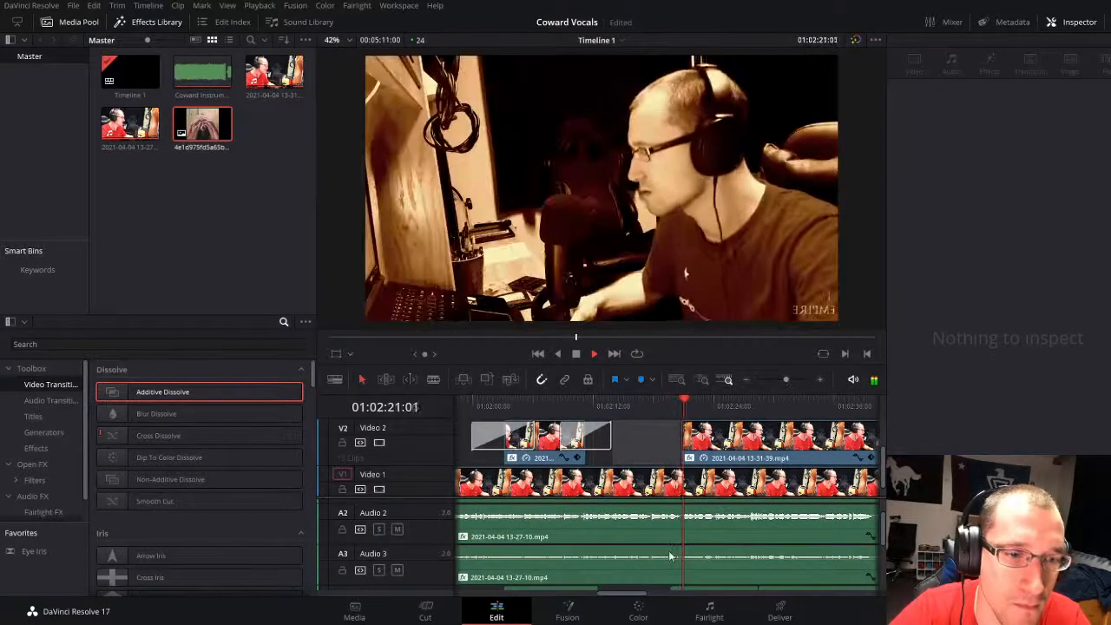
scroll(681, 555, "down", 2)
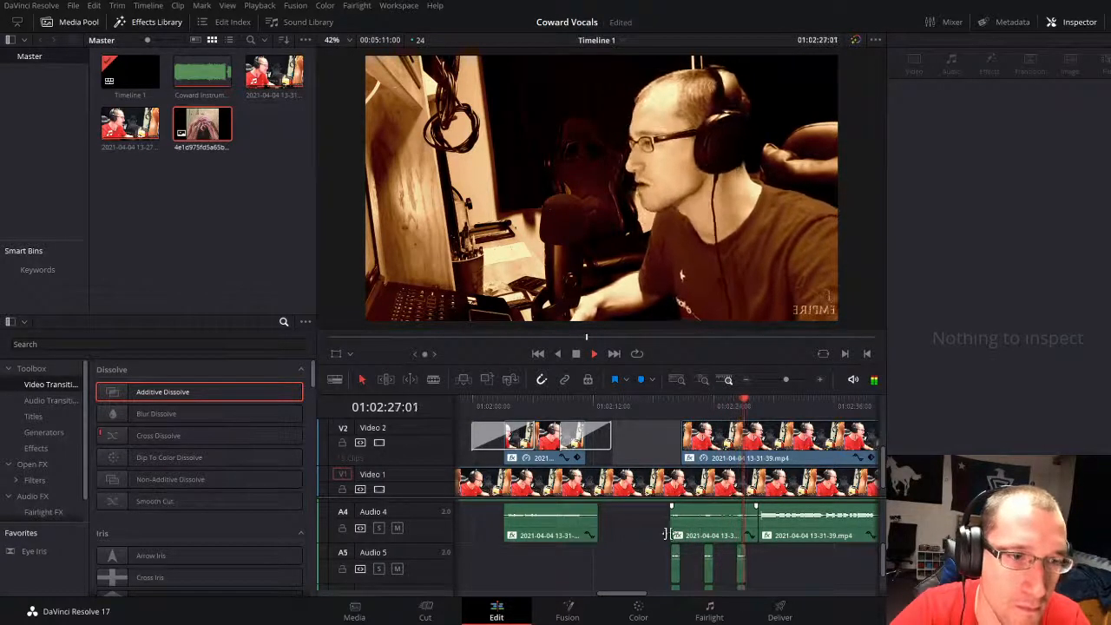
scroll(753, 536, "up", 1)
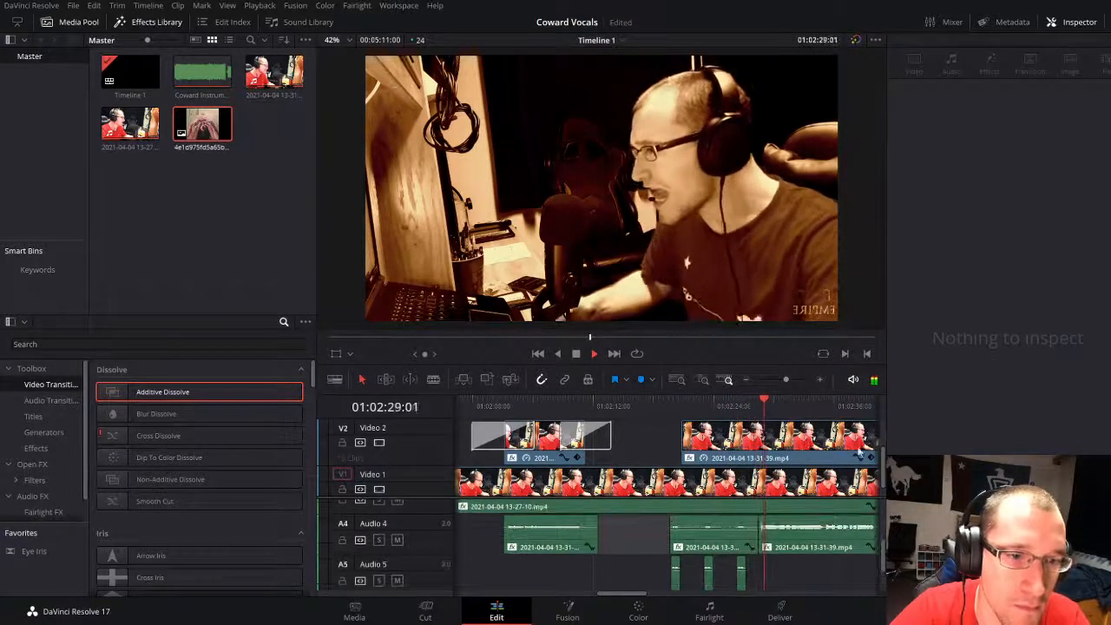
Step: Replay the start of the Audio 4 backing vocal and split the Video 2 clip at 01:02:30:10
left_click_drag(785, 379, 799, 382)
left_click(670, 409)
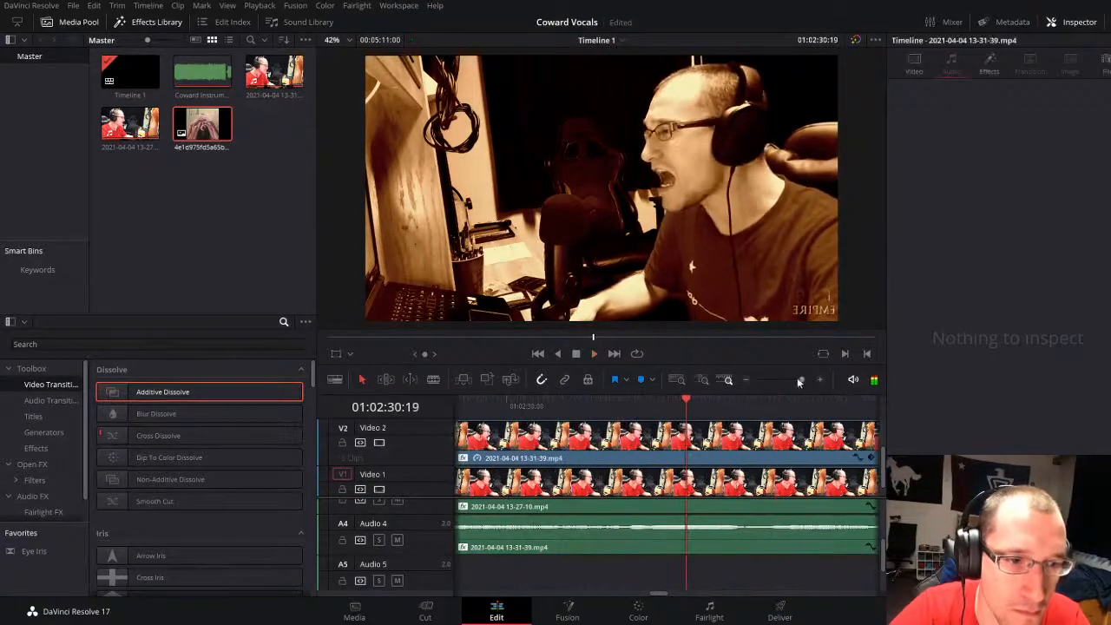
left_click(462, 407)
key("space")
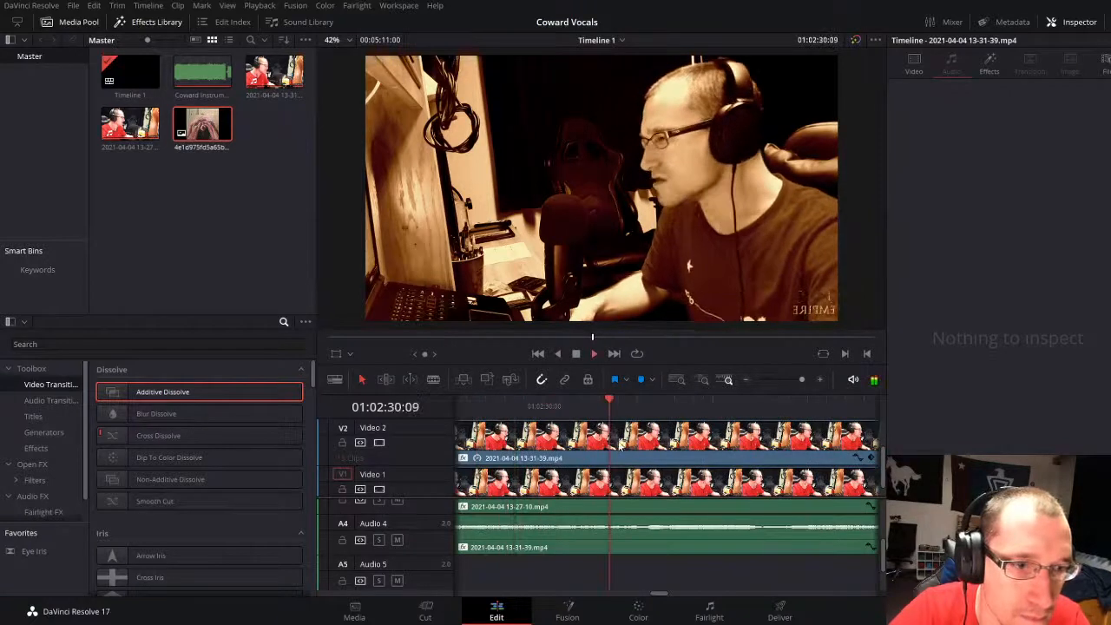
left_click_drag(603, 405, 617, 405)
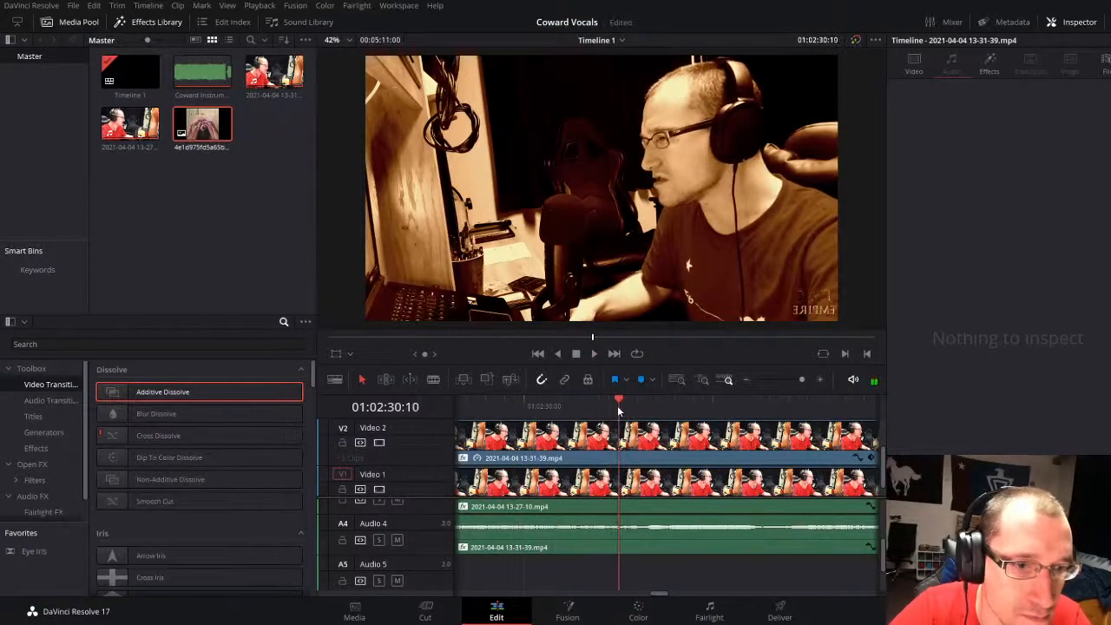
left_click(643, 455)
key("ctrl+b")
left_click_drag(795, 381, 789, 380)
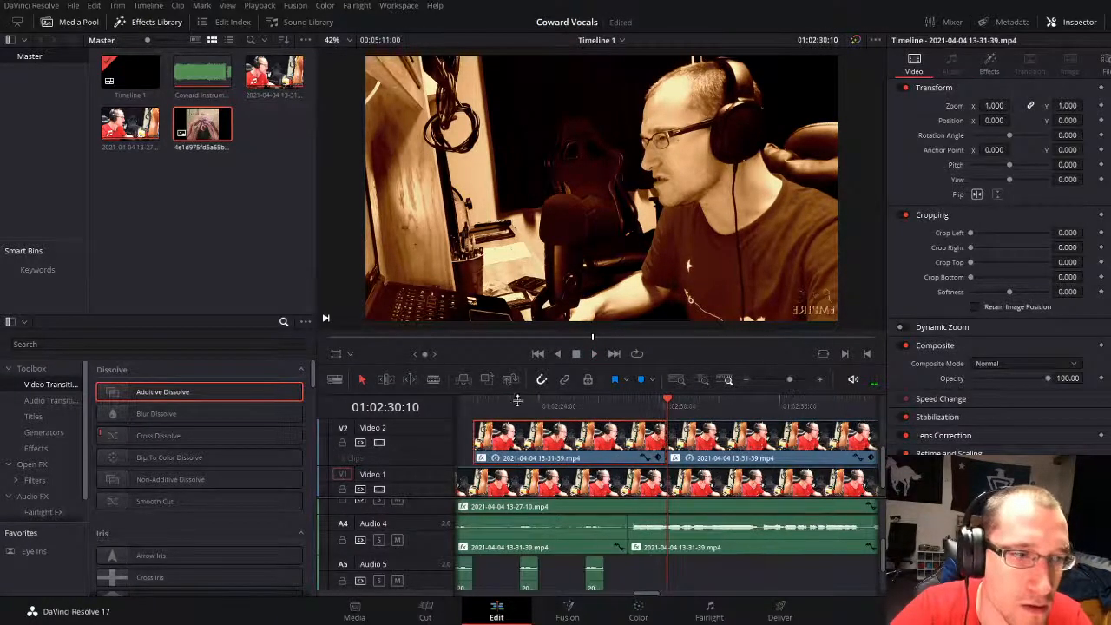
Step: Try an Additive Dissolve on the Video 2 cut at 01:02:30:10 and use the Brightness Flash Fusion transition there instead
left_click_drag(171, 393, 675, 441)
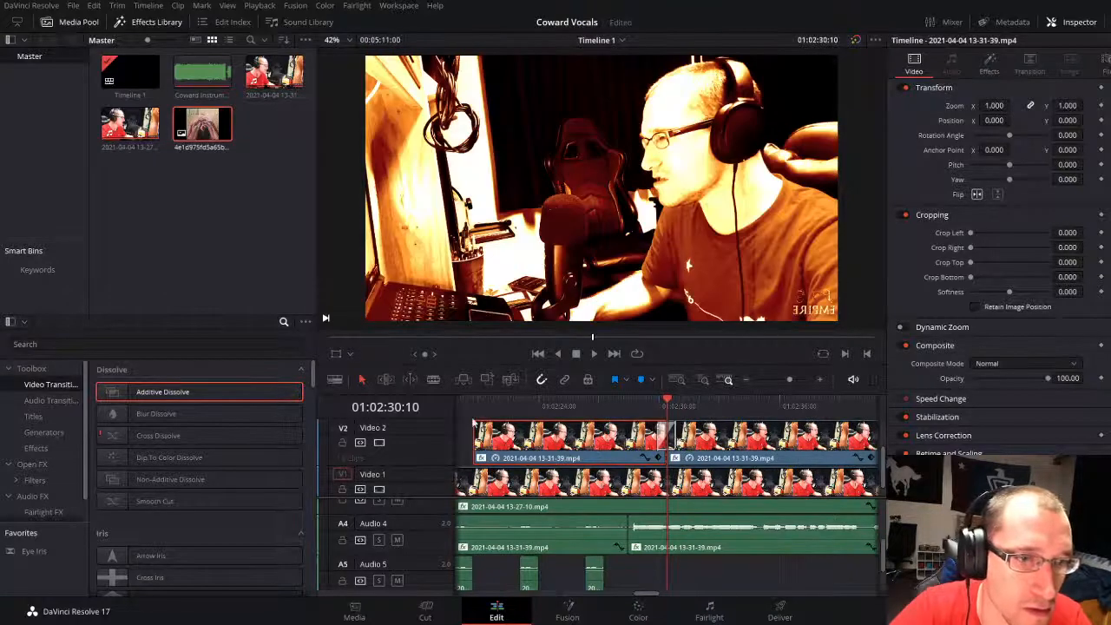
scroll(185, 555, "down", 10)
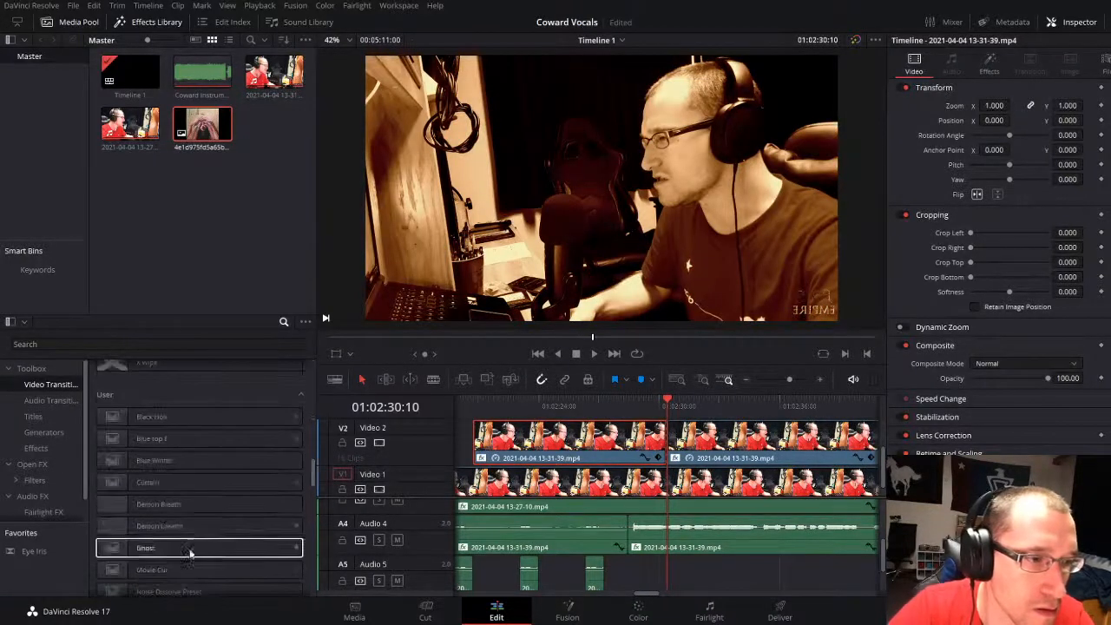
scroll(154, 435, "down", 5)
left_click_drag(160, 412, 712, 448)
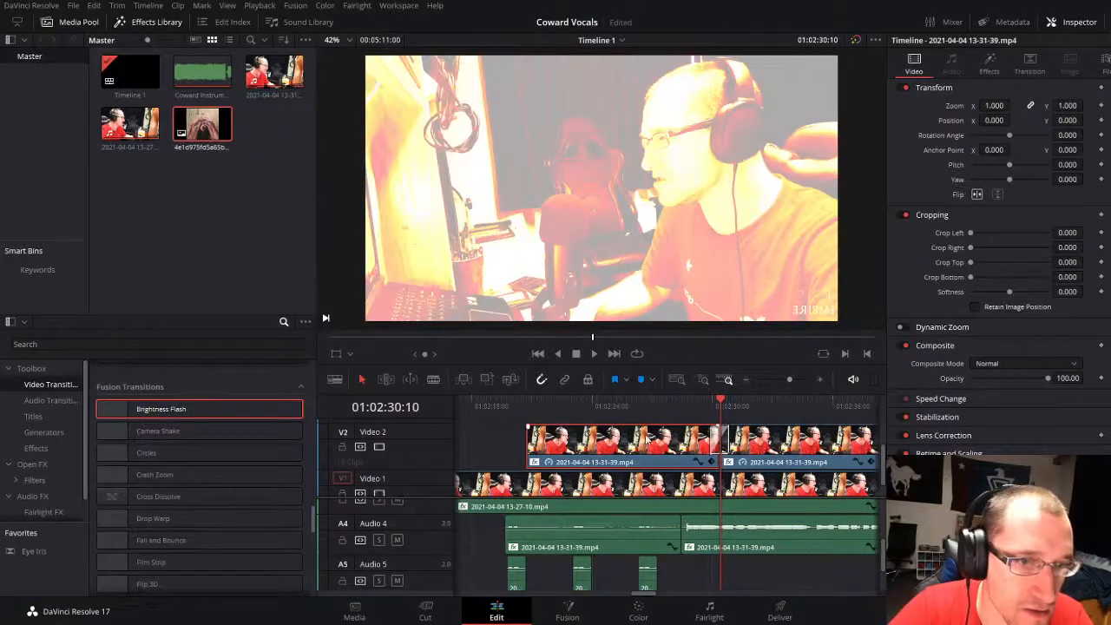
Step: Set Crop Right to 959.999 on the Video 2 clip after the Brightness Flash, splitting the screen with the lead footage
left_click(776, 465)
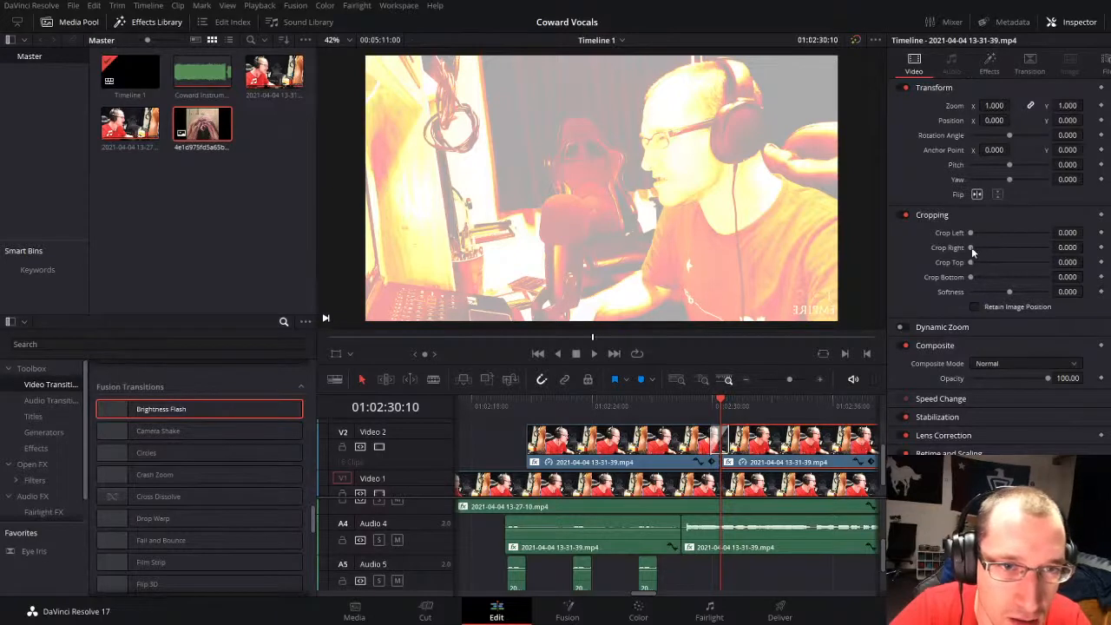
left_click_drag(971, 248, 1011, 247)
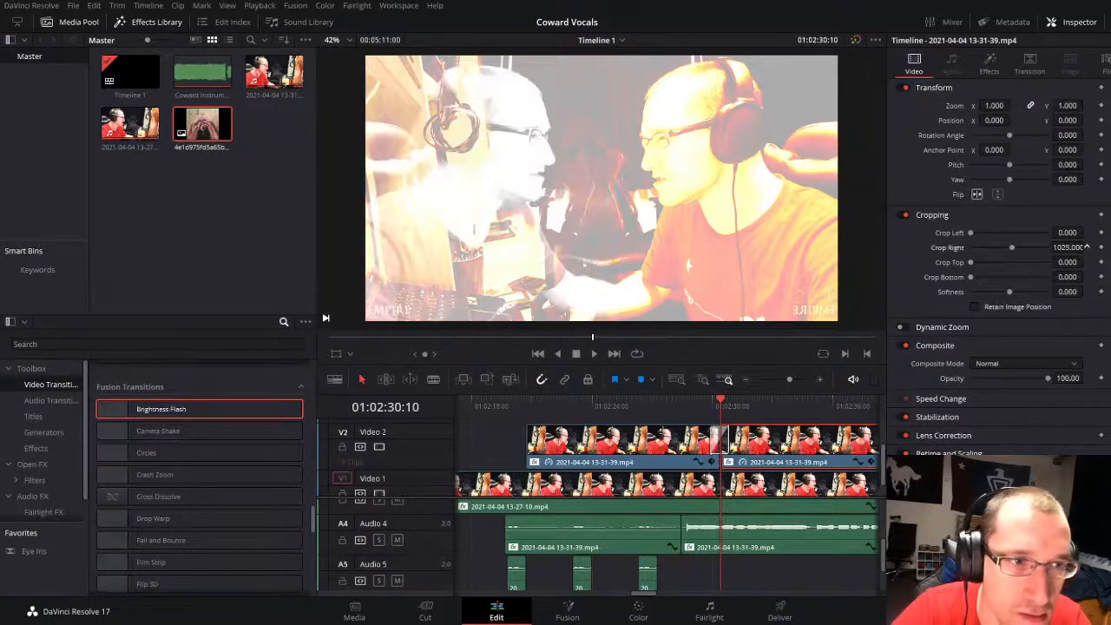
left_click_drag(1086, 247, 1086, 247)
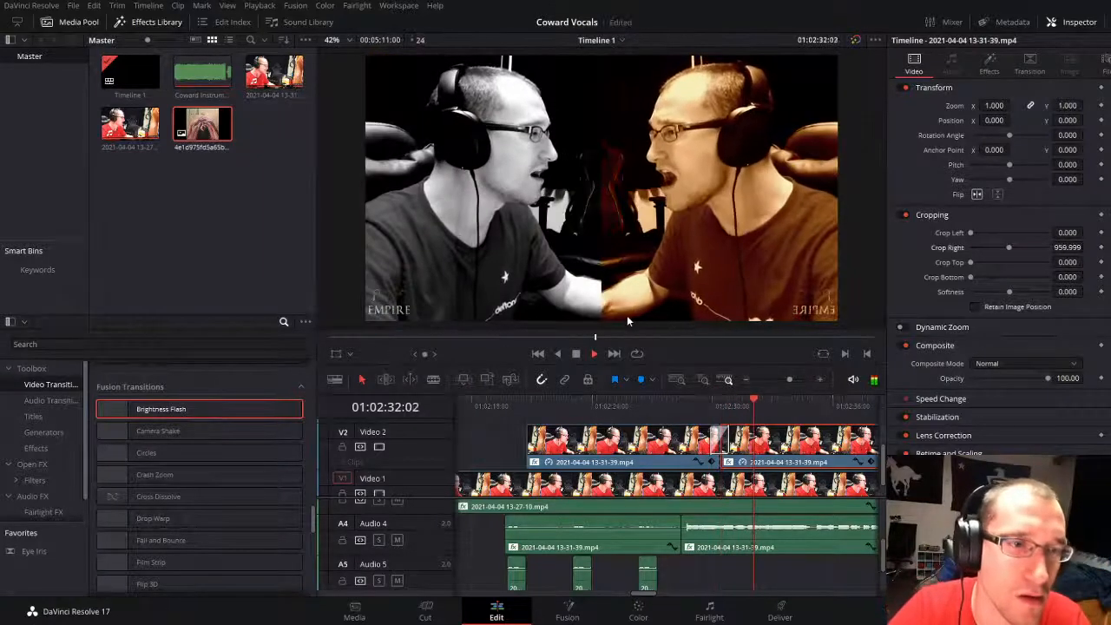
Step: Replay from 01:02:19:16 and add an Additive Dissolve to the start of the Video 2 clip before the Brightness Flash
left_click(503, 405)
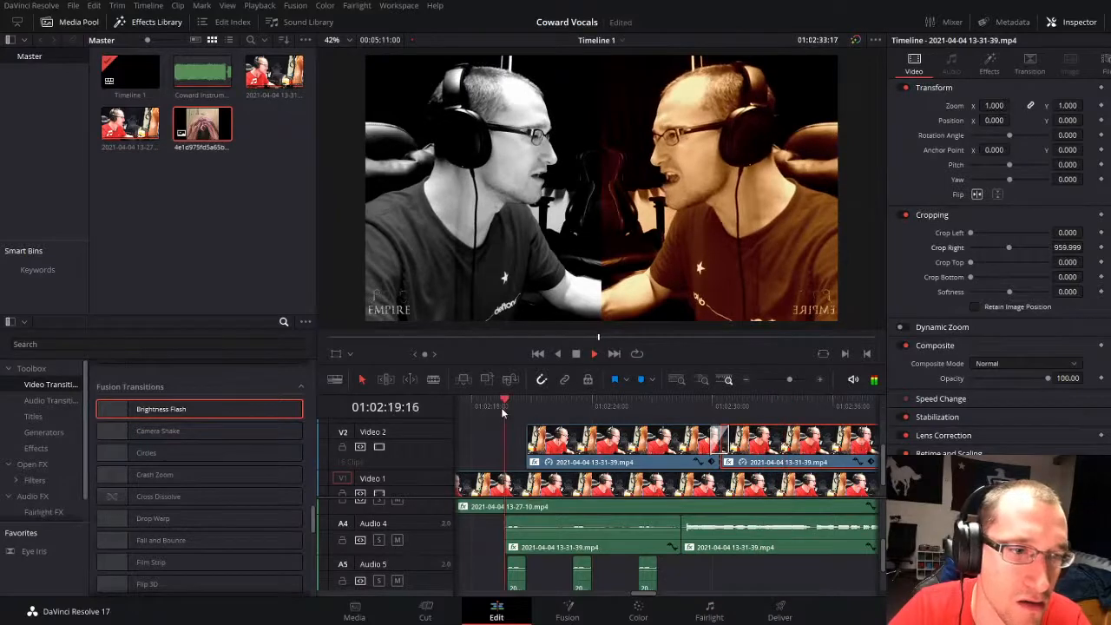
left_click(50, 384)
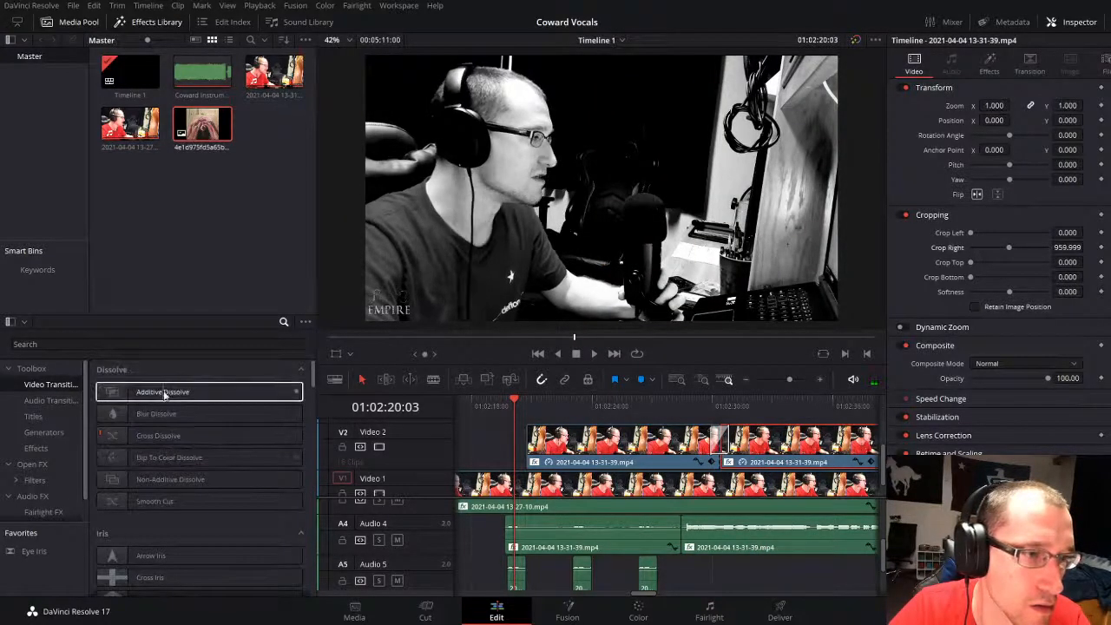
scroll(555, 535, "down", 1)
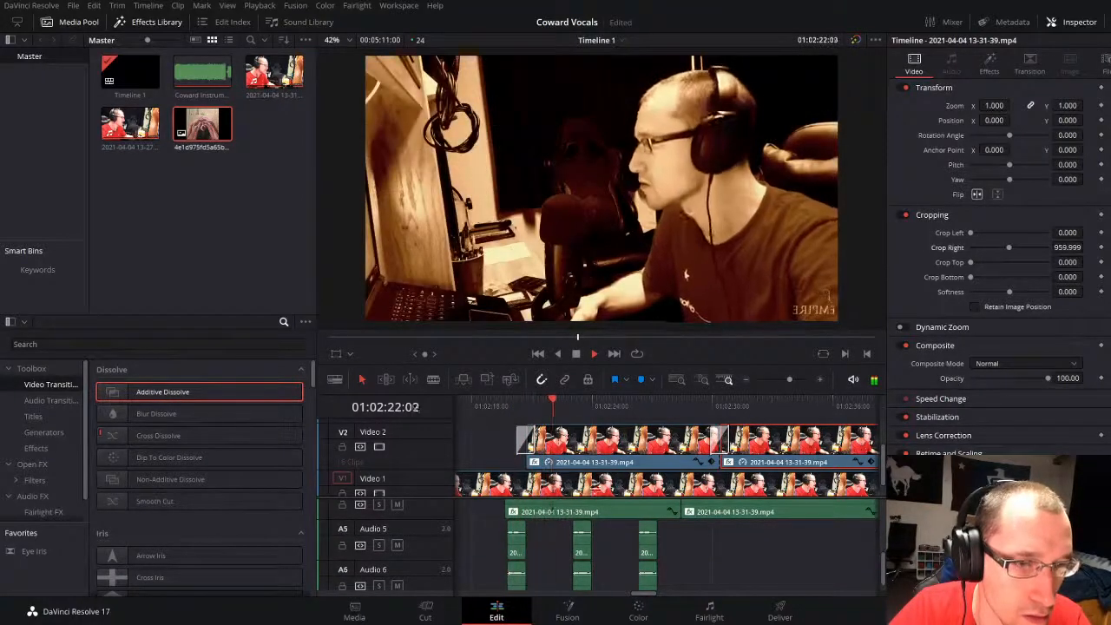
Step: Split that Video 2 clip at 01:02:23:01 and extend the first piece's start back to the start of the Audio 4 clip
key("space")
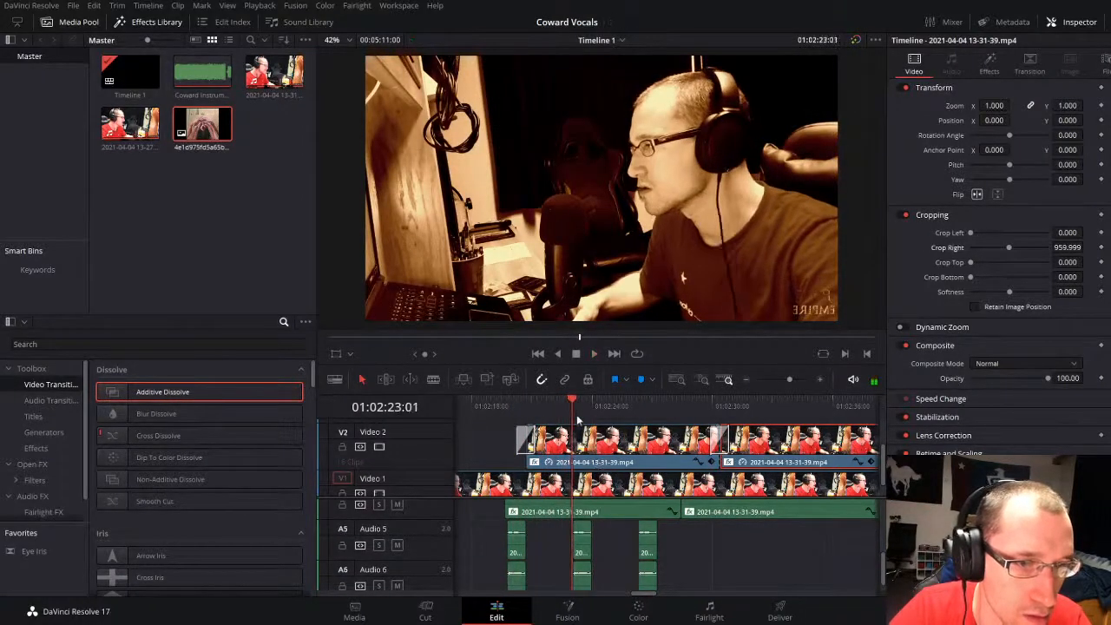
left_click(556, 442)
key("ctrl+b")
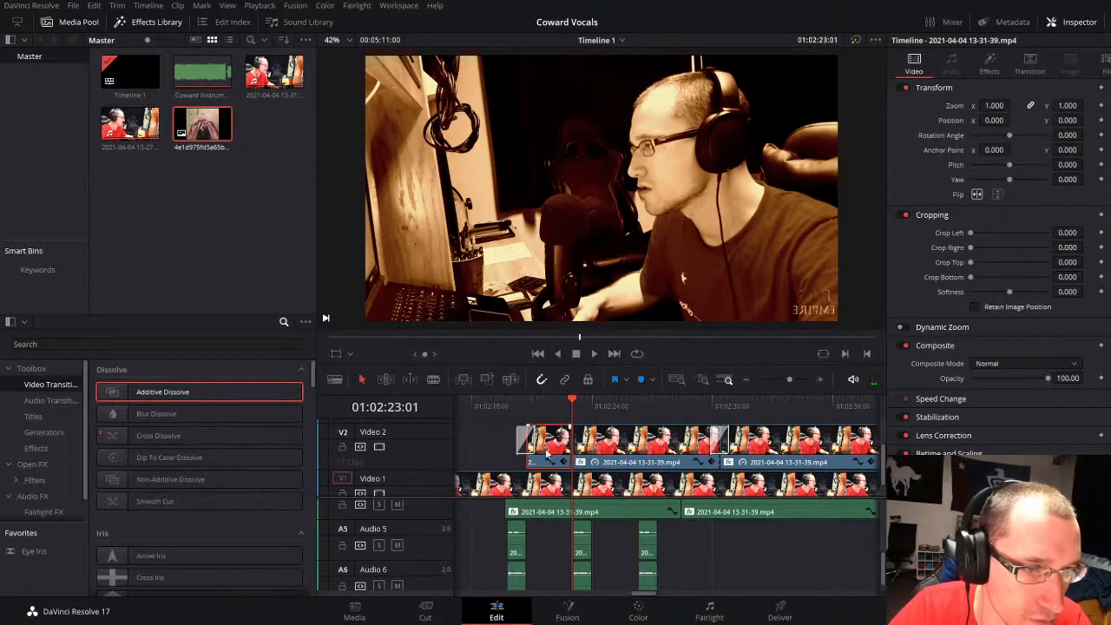
left_click_drag(529, 465, 511, 465)
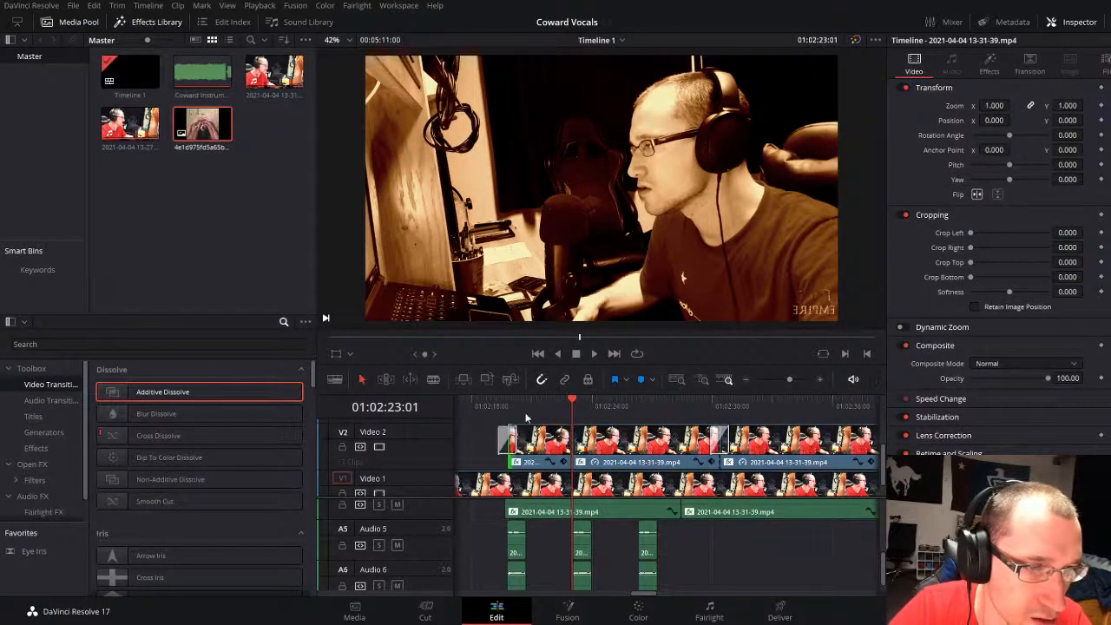
Step: Replay the first backing phrase and trim the end of the first Video 2 piece to 01:02:21:08
left_click(525, 407)
key("space")
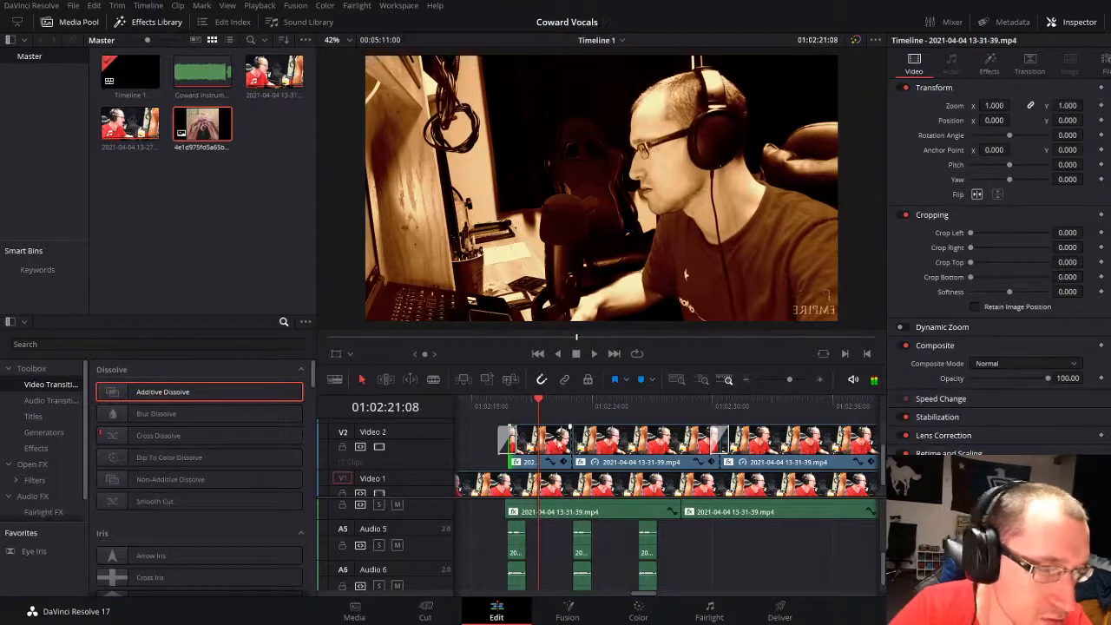
left_click_drag(566, 438, 593, 412)
key("space")
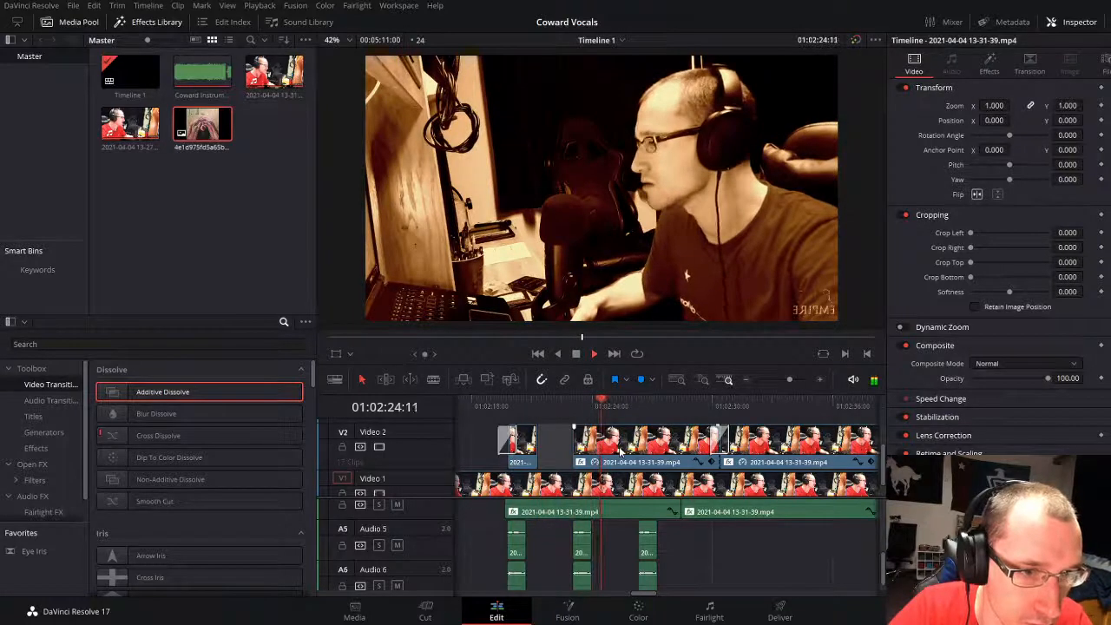
Step: Split the Video 2 clip at 01:02:24:19 and trim the following piece's start to the third Audio 5 segment
key("space")
left_click(628, 448)
key("ctrl+b")
key("space")
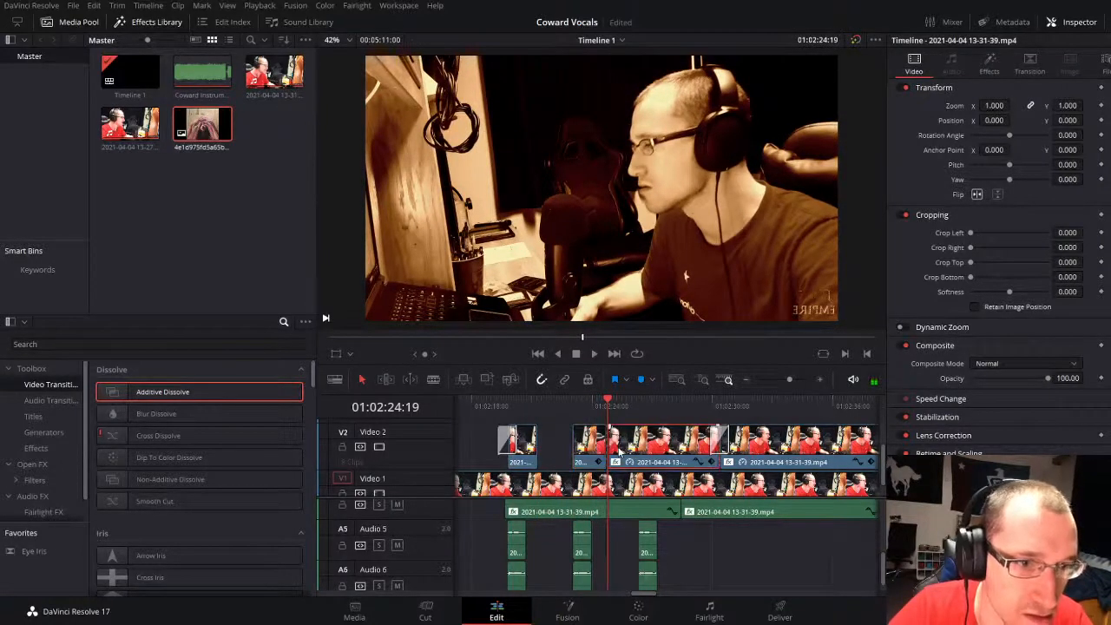
left_click_drag(613, 445, 655, 439)
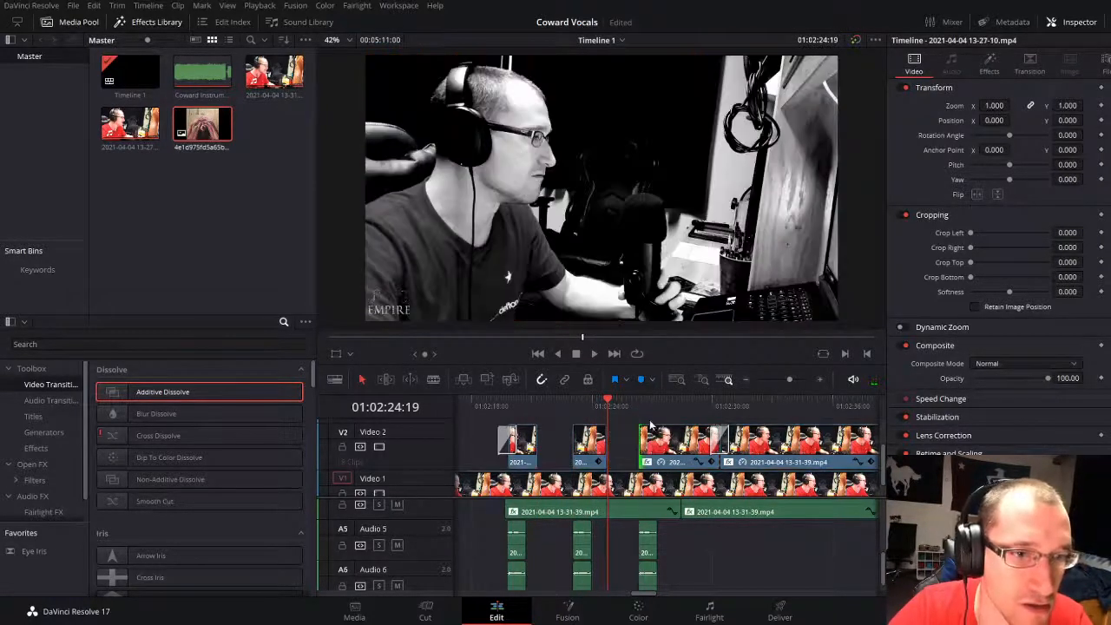
Step: Play the third backing phrase, split Video 2 at 01:02:27:23, and trim the following piece's start to the second Audio 4 clip
key("Down")
key("space")
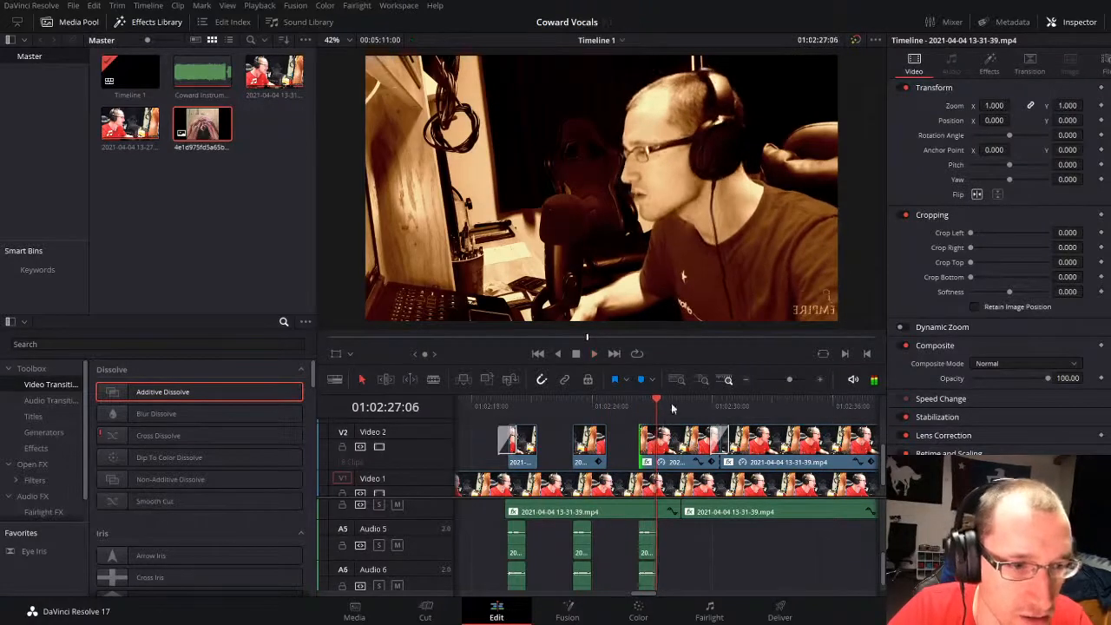
left_click_drag(667, 398, 666, 399)
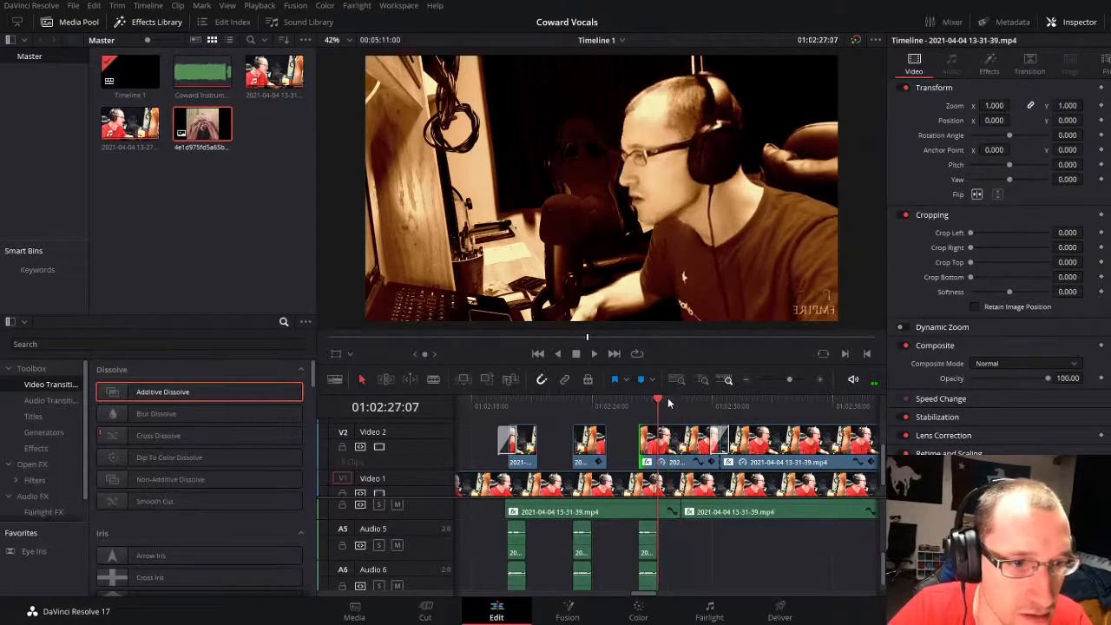
key("space")
key("space")
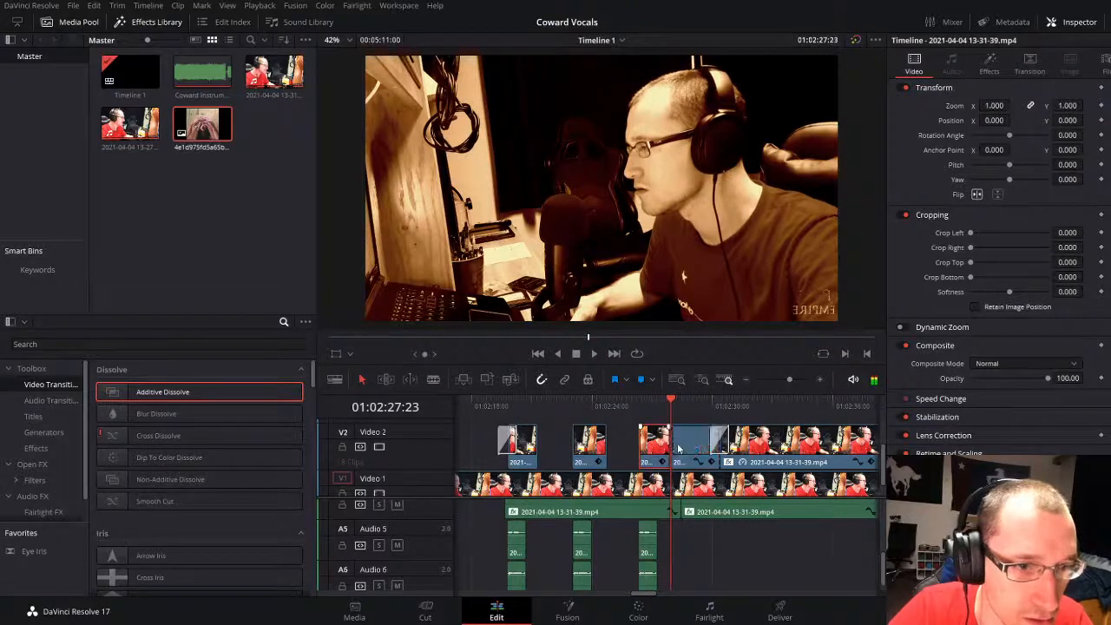
left_click_drag(676, 442, 684, 445)
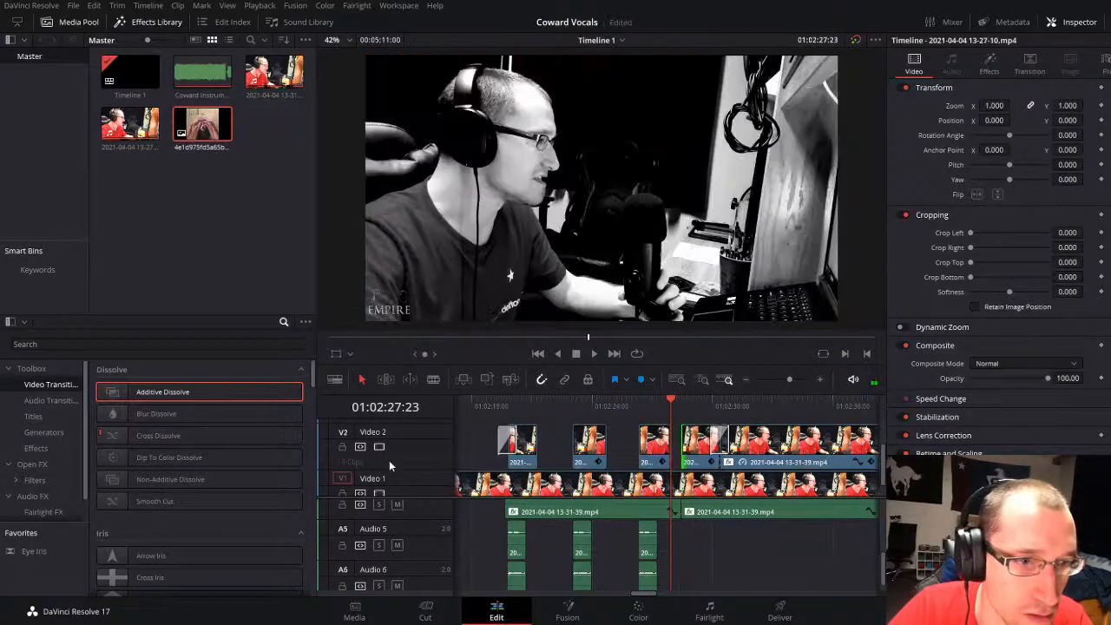
Step: Add Additive Dissolves to the remaining starts and ends of the three short backing-vocal clips on Video 2
left_click_drag(176, 390, 539, 457)
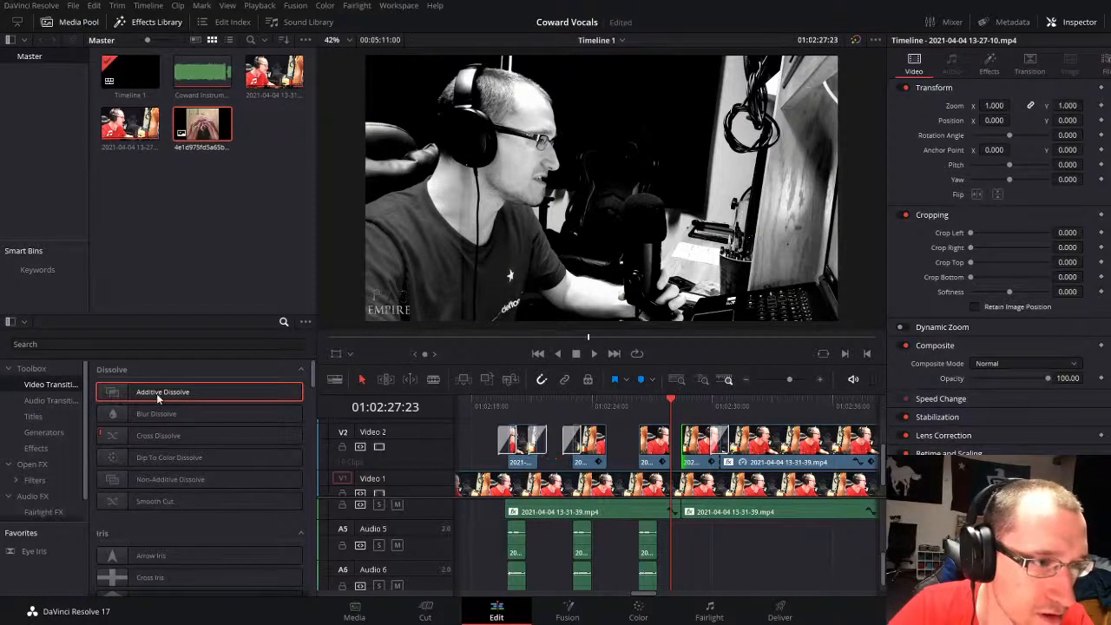
left_click_drag(159, 398, 556, 432)
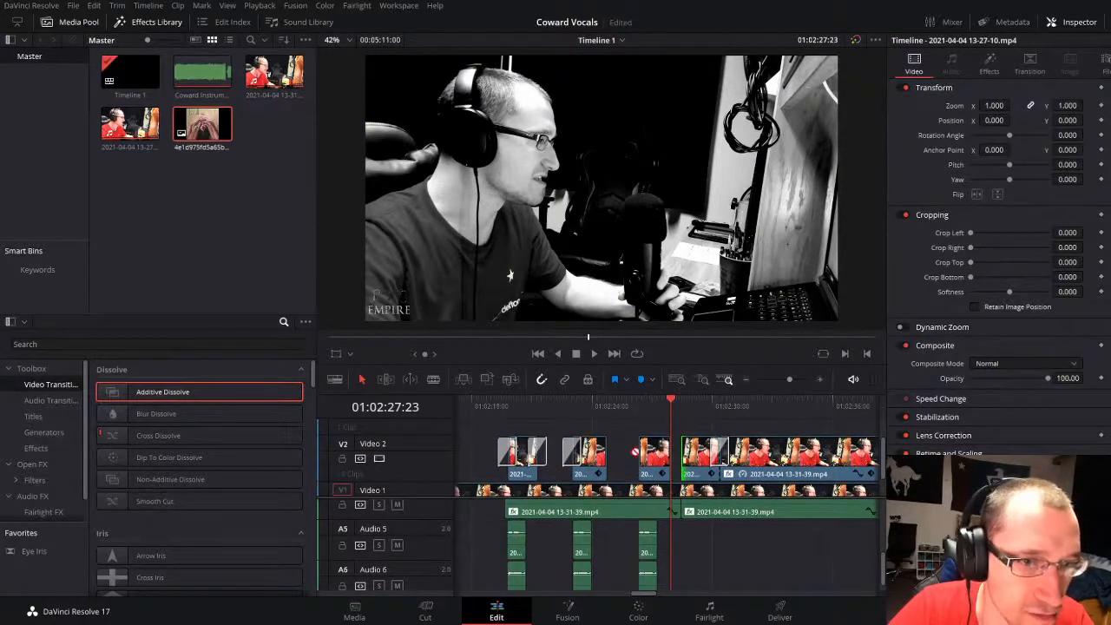
left_click_drag(293, 398, 650, 469)
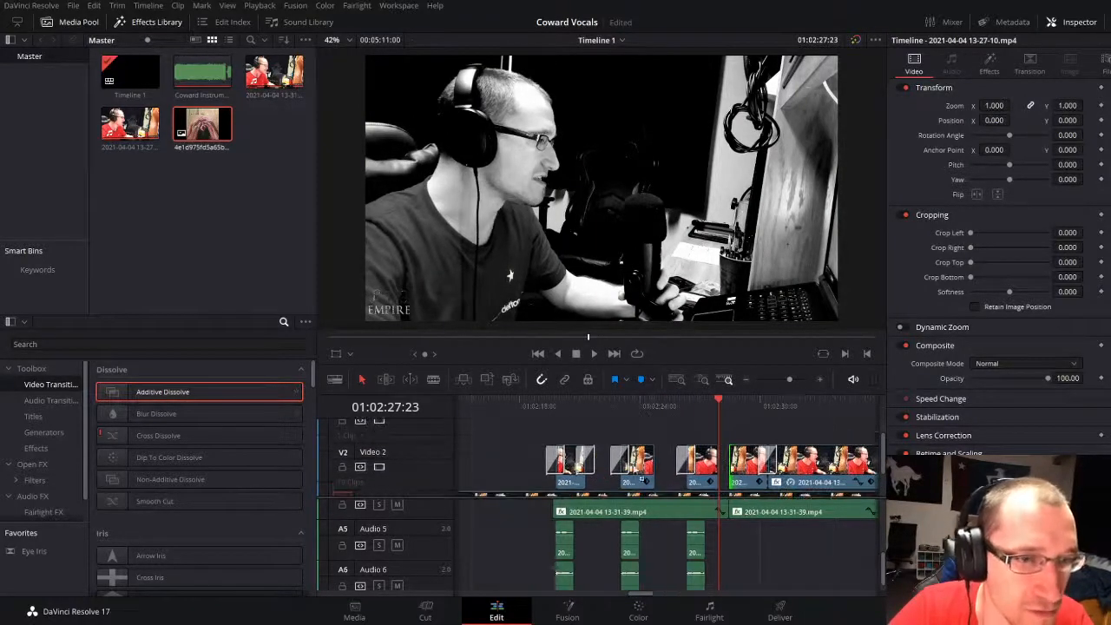
left_click_drag(241, 393, 718, 475)
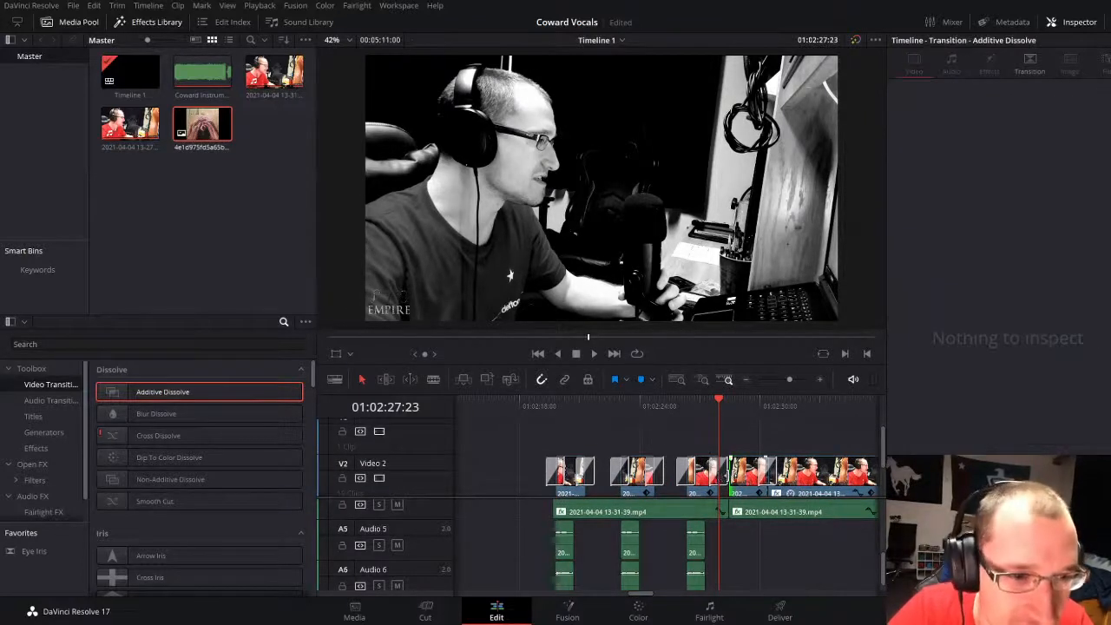
Step: Shorten the third short Video 2 clip's closing Additive Dissolve to 8 frames and add another at the next clip's start
scroll(760, 572, "up", 1)
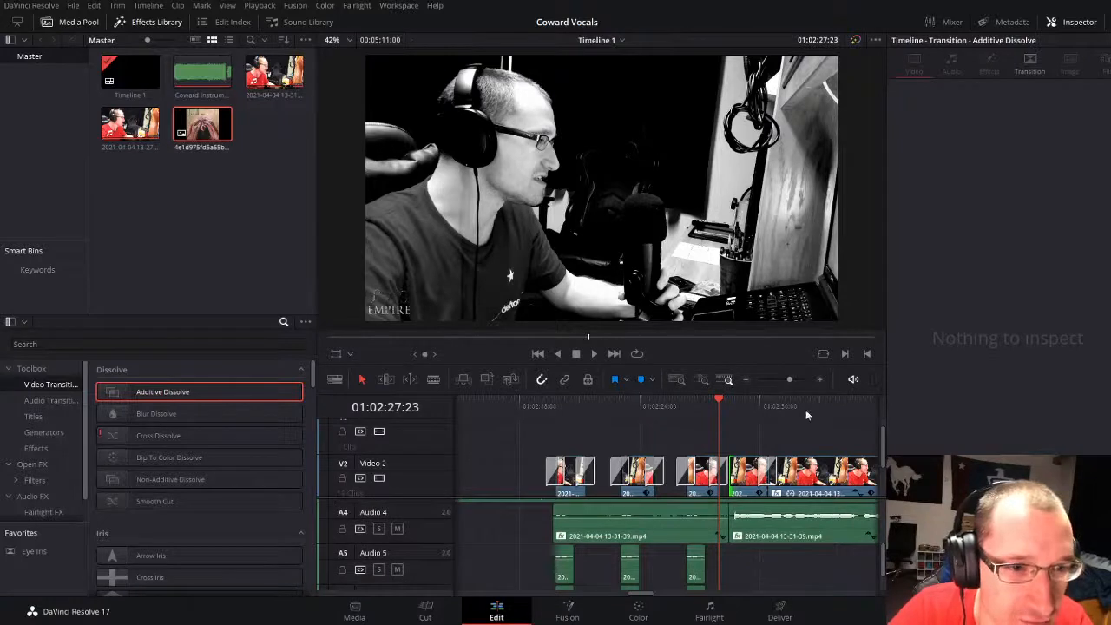
left_click(723, 470)
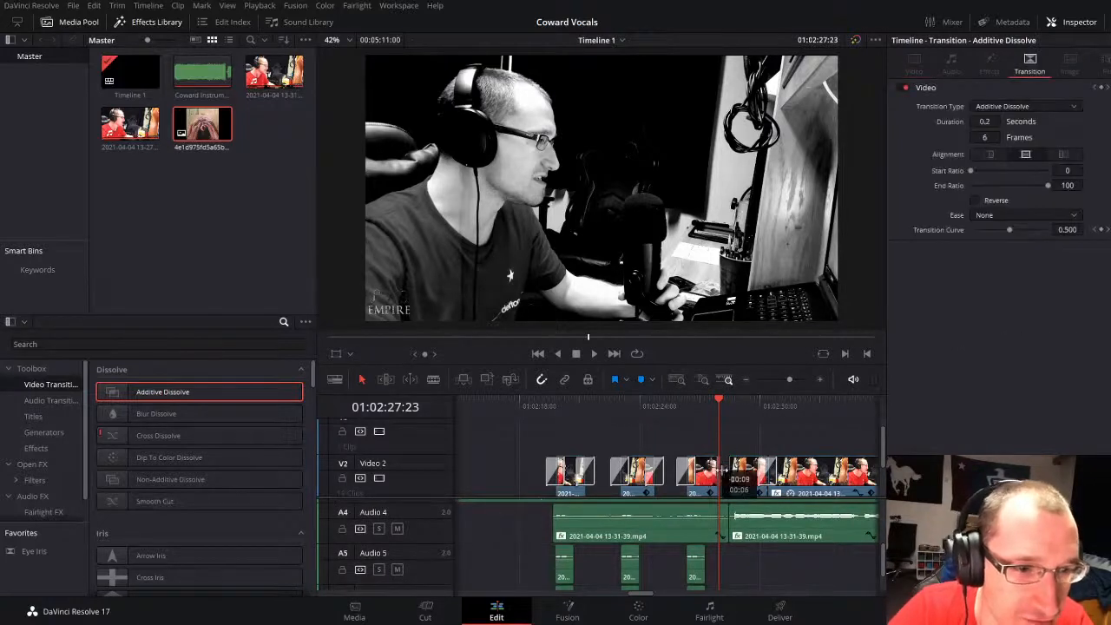
key("space")
key("space")
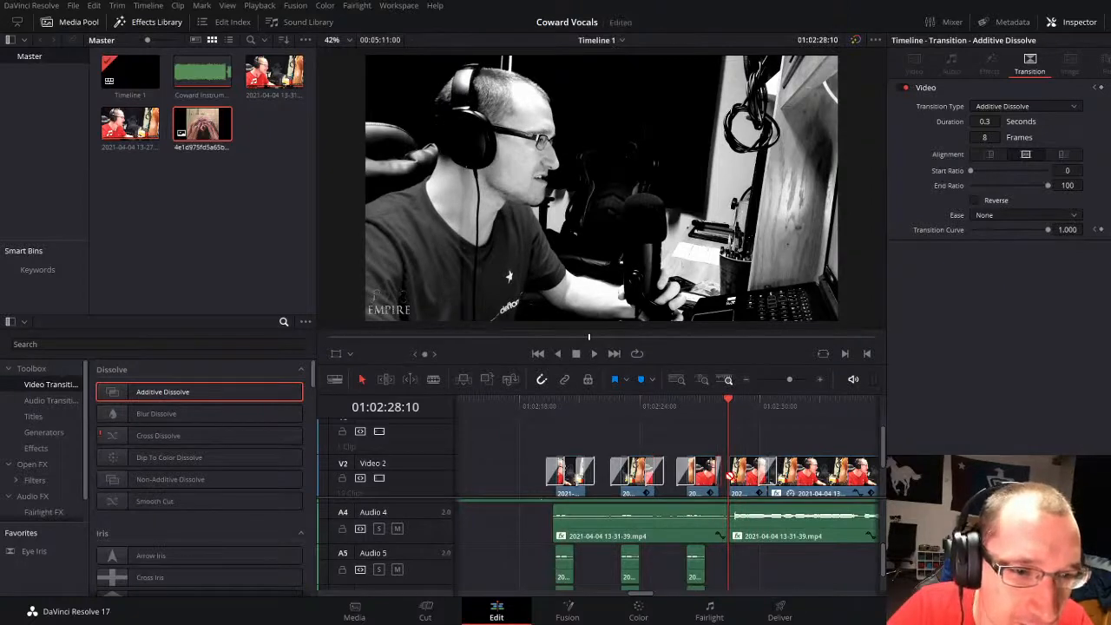
left_click_drag(789, 380, 795, 381)
key("space")
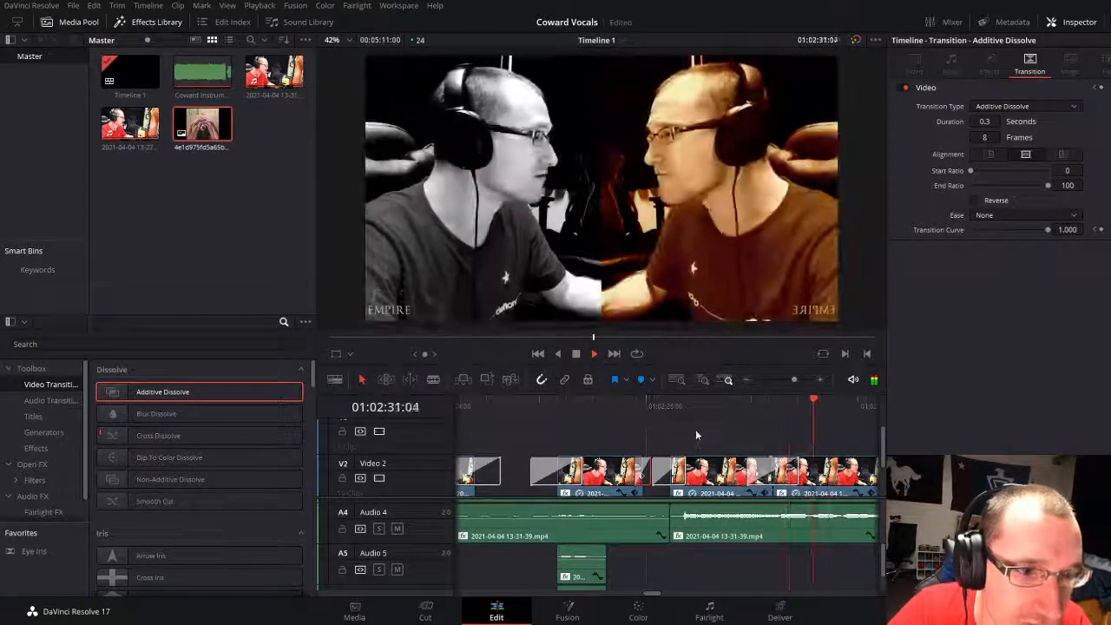
Step: Split the clips at 01:02:58:17 and delete the Video 2 and Audio 4 pieces between there and the following gap
left_click(695, 428)
left_click_drag(793, 379, 783, 379)
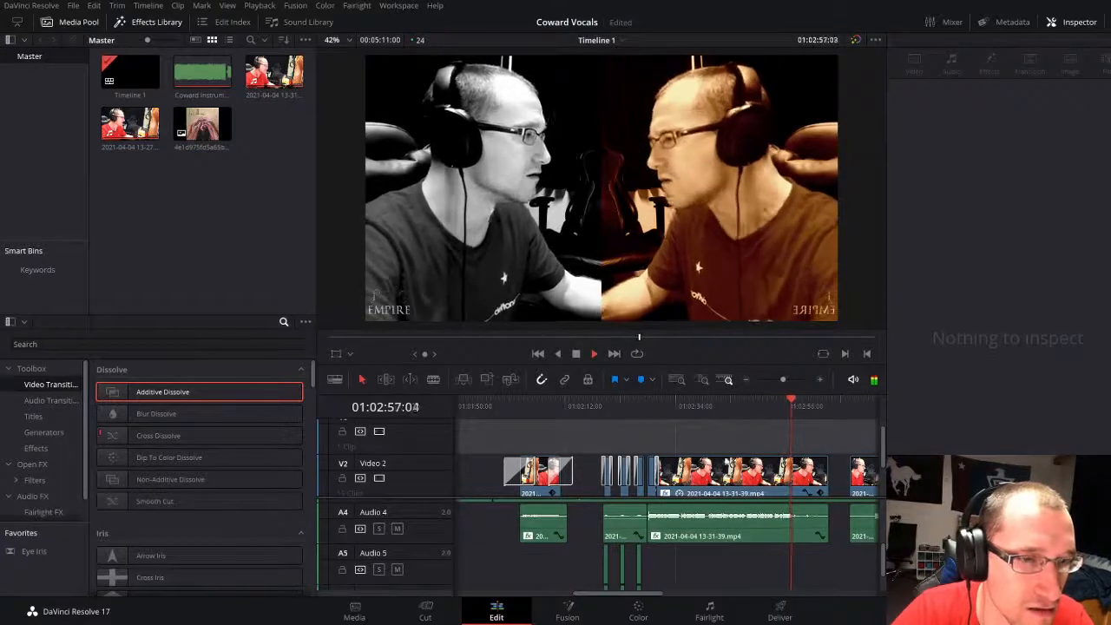
left_click(771, 404)
left_click(790, 379)
scroll(756, 555, "up", 1)
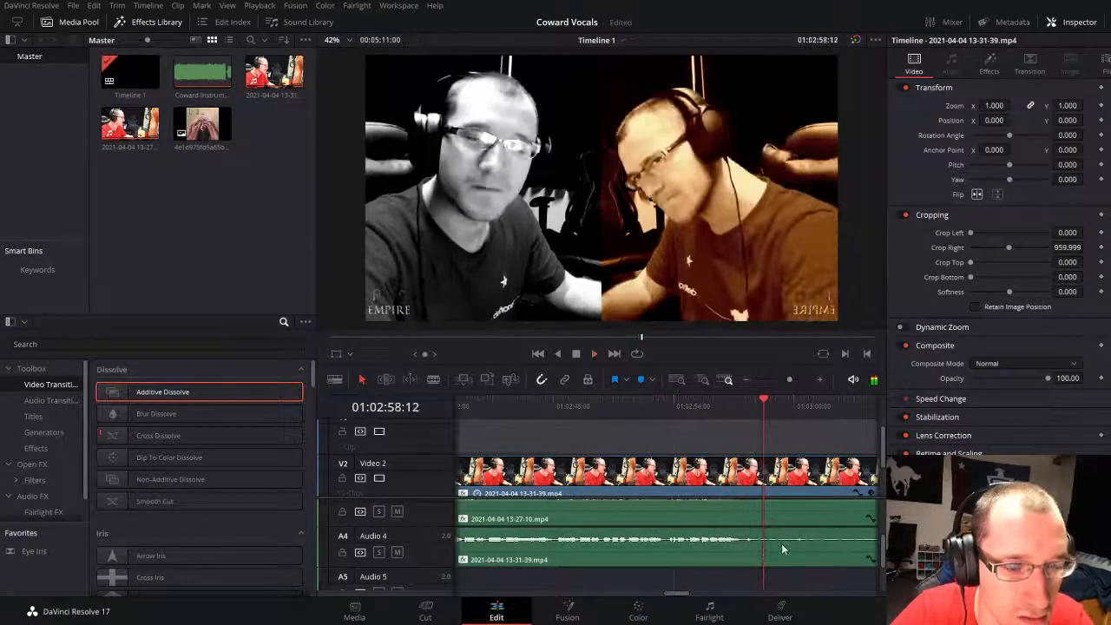
key("ctrl+b")
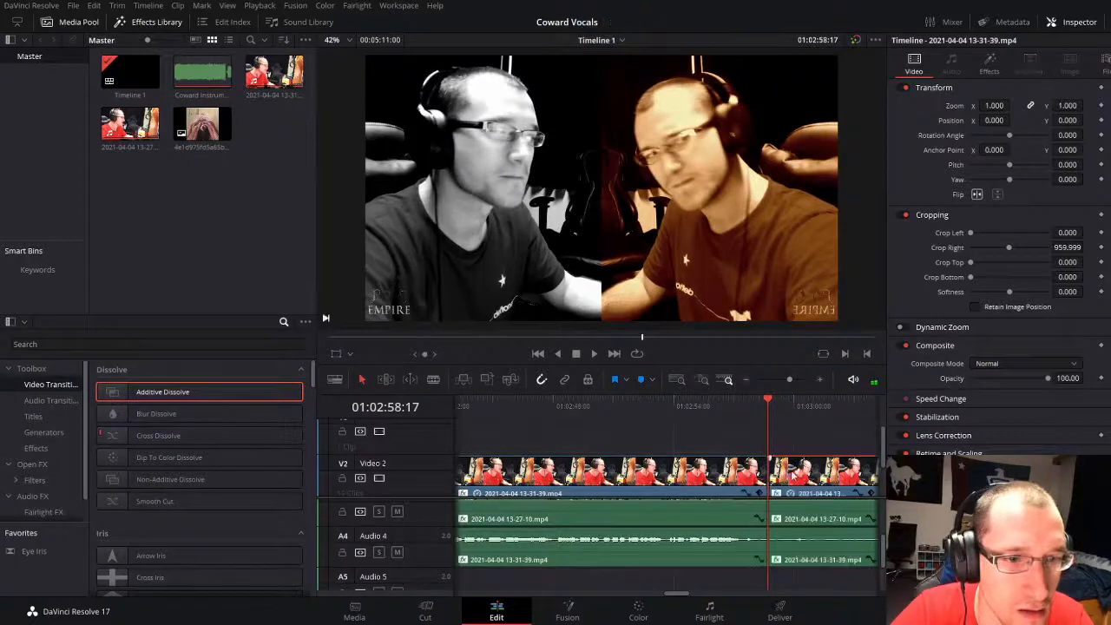
mouse_move(788, 379)
left_mouse_down()
mouse_move(769, 378)
mouse_move(789, 377)
left_mouse_up()
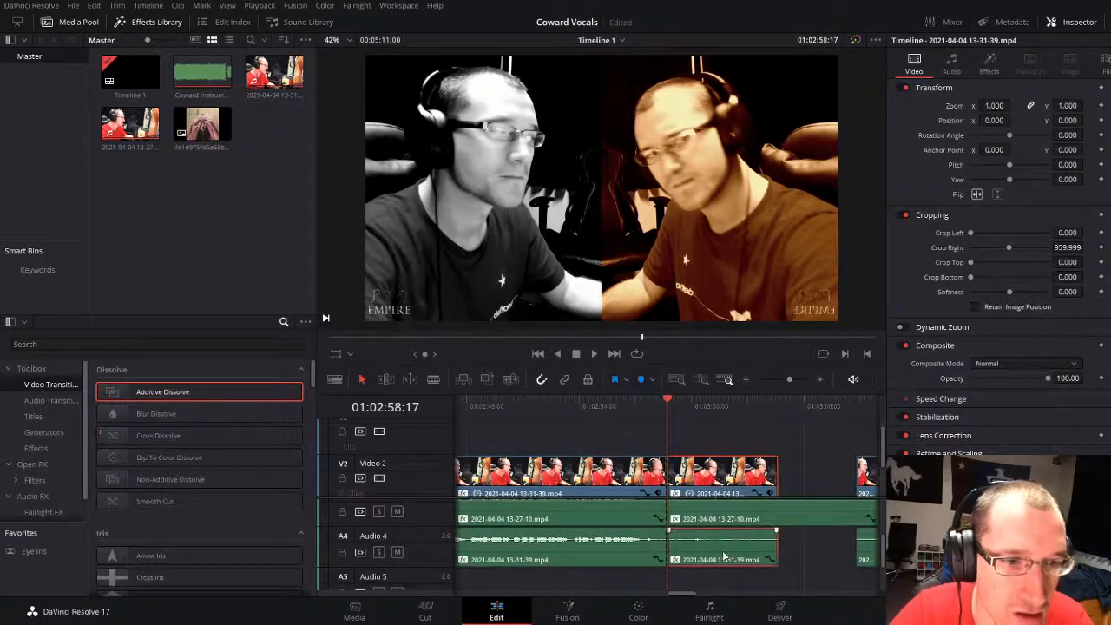
key("BackSpace")
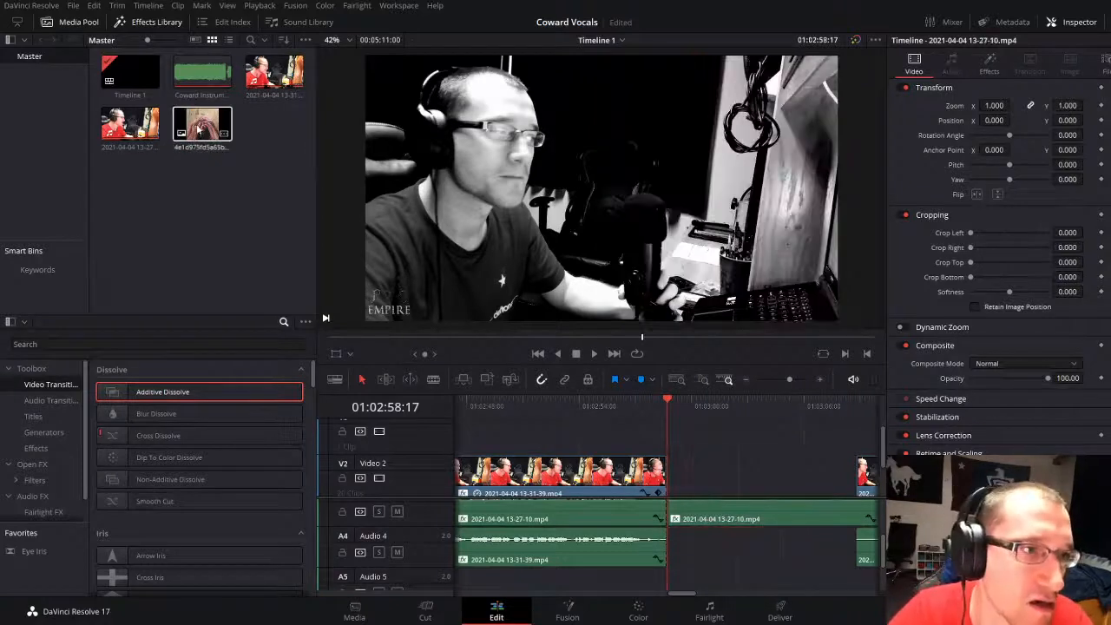
Step: Place the Cruel Melody cover image on Video 2 at 01:02:58:17 and stretch it to Zoom X 1.786, Y 1.009
left_click_drag(202, 126, 686, 475)
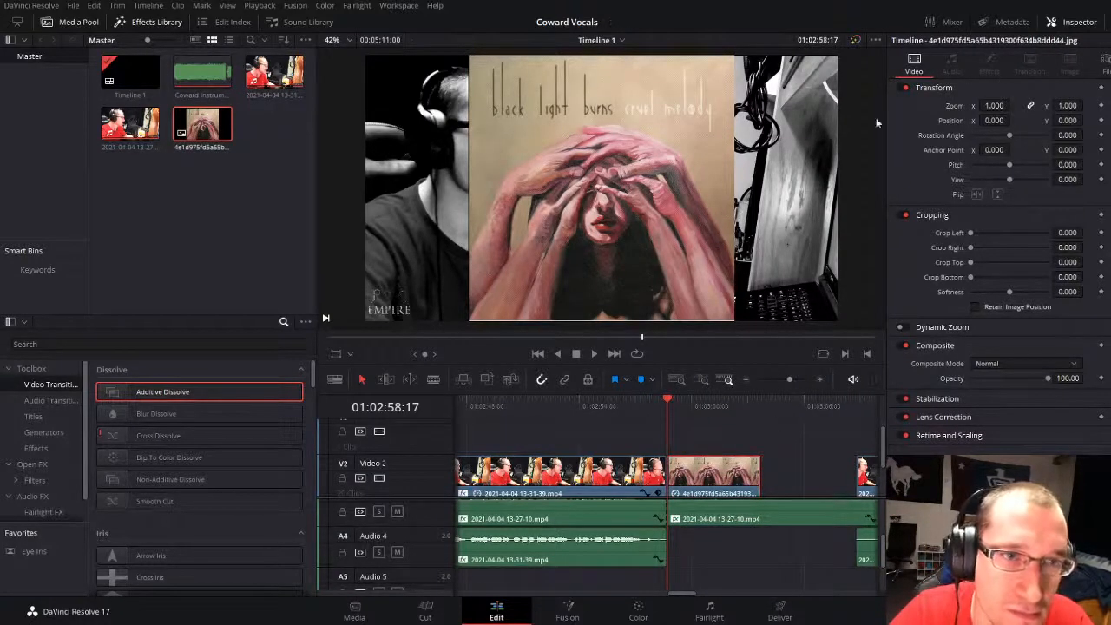
left_click(335, 354)
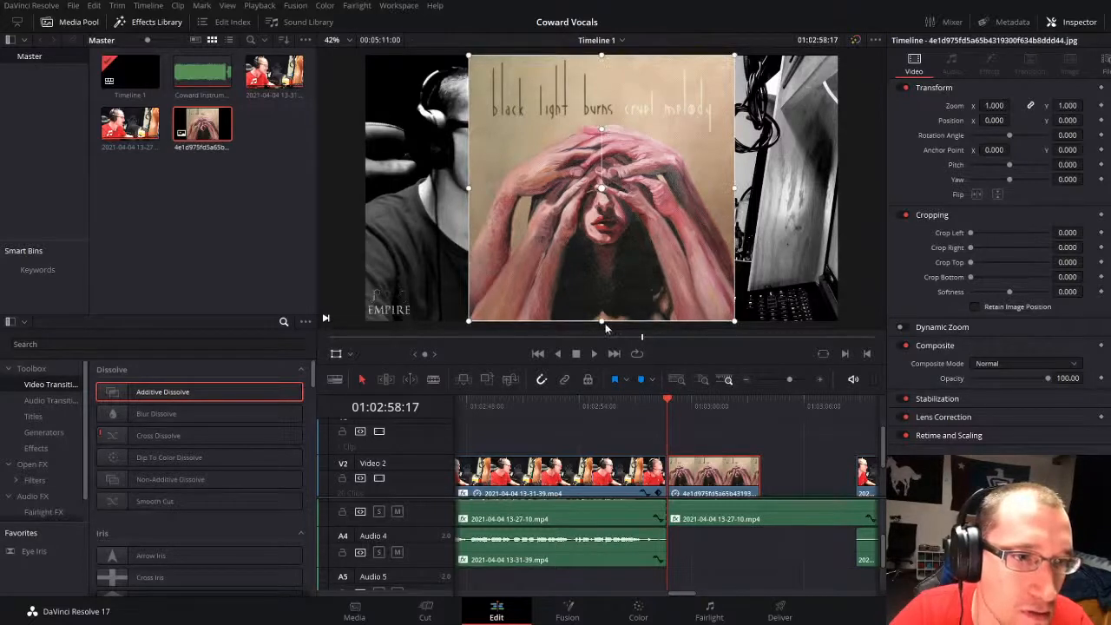
left_click_drag(604, 326, 603, 325)
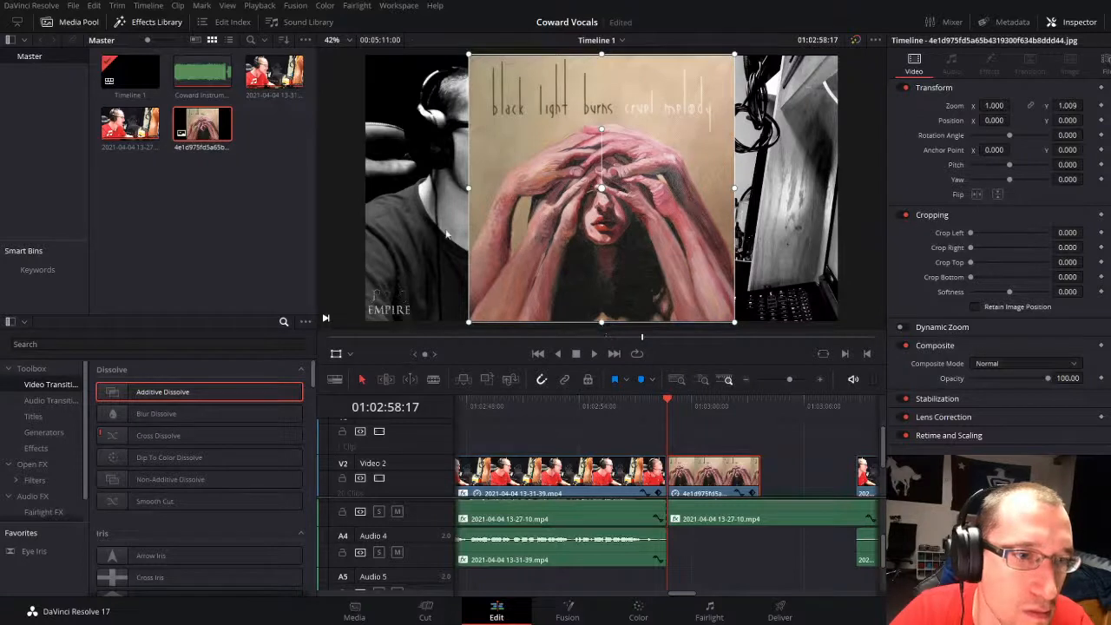
left_click_drag(469, 189, 362, 193)
key("space")
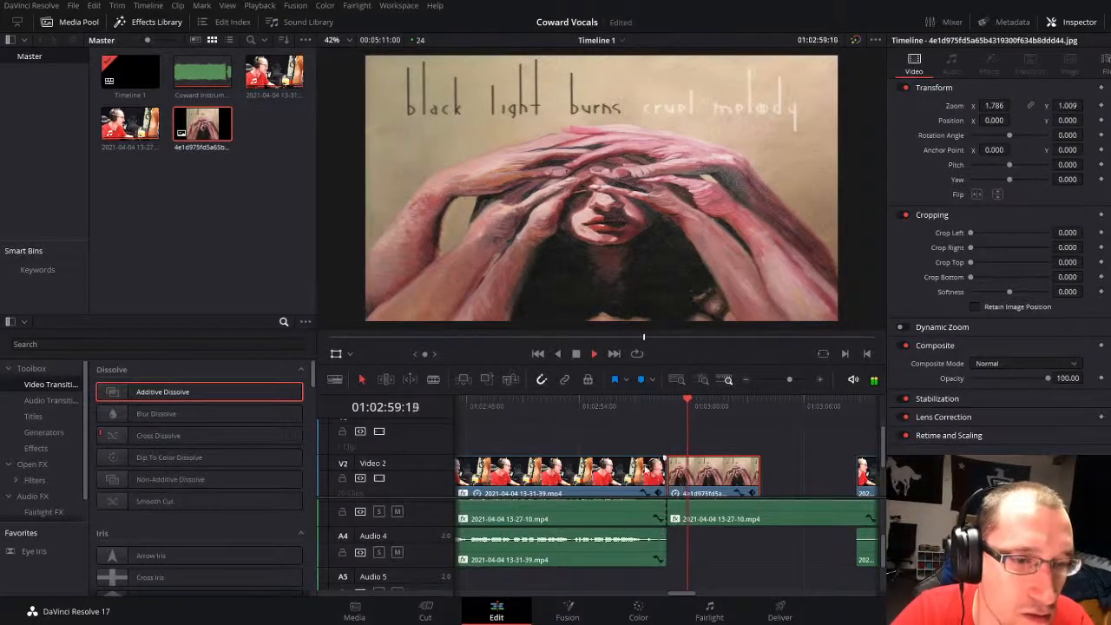
Step: Add a Rush transition at the cut between the backing-vocal clip and the cover image on Video 2, and play it back
scroll(190, 478, "down", 3)
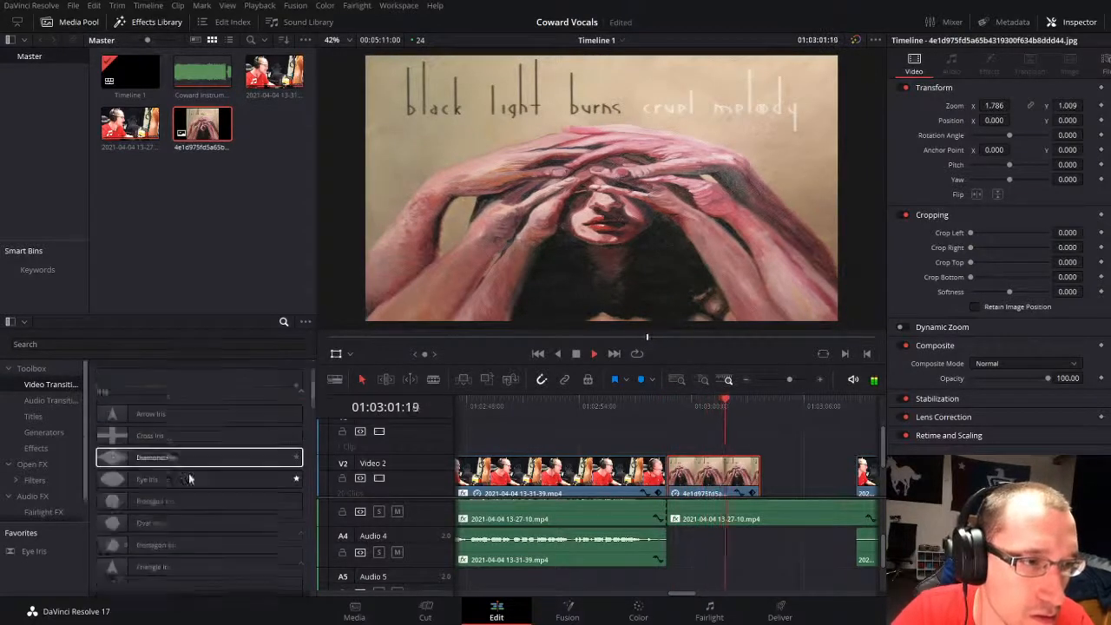
key("space")
scroll(189, 478, "down", 10)
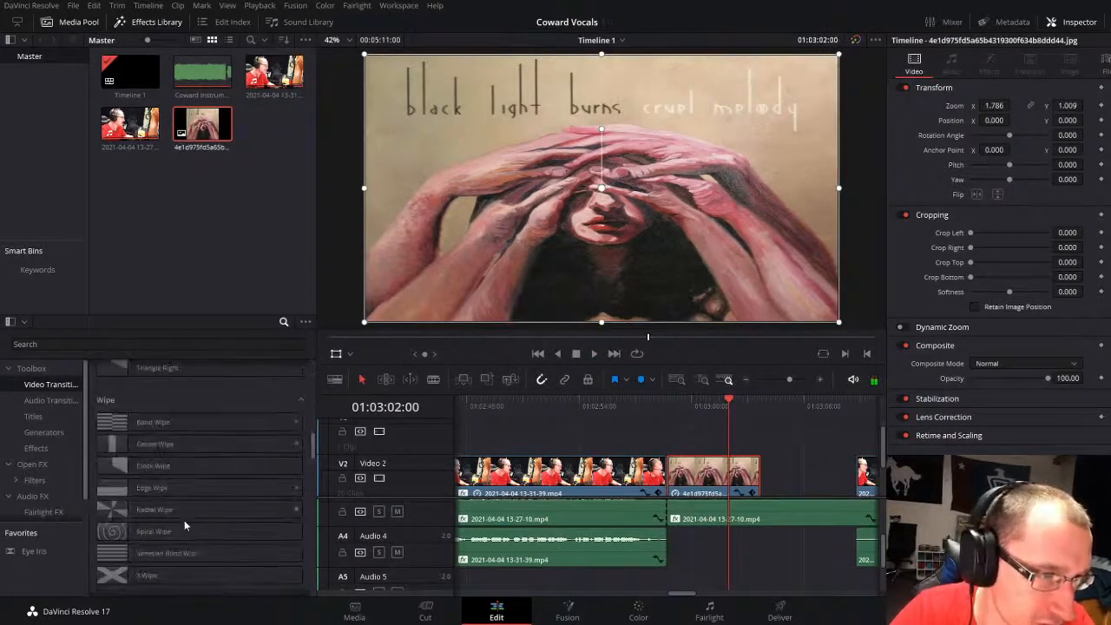
scroll(191, 523, "up", 8)
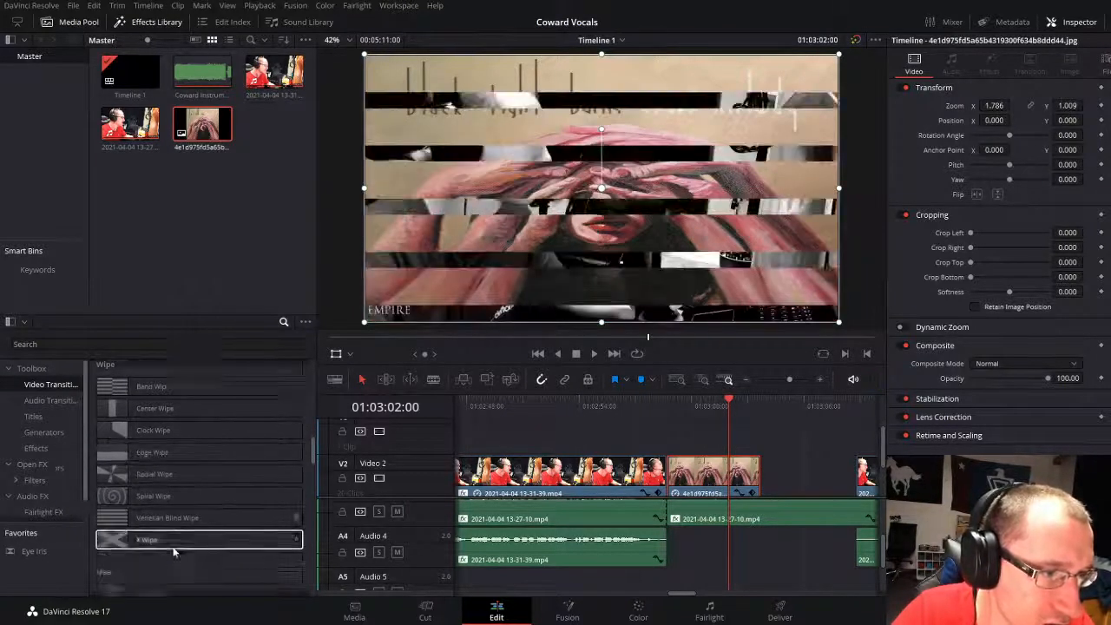
scroll(152, 477, "down", 6)
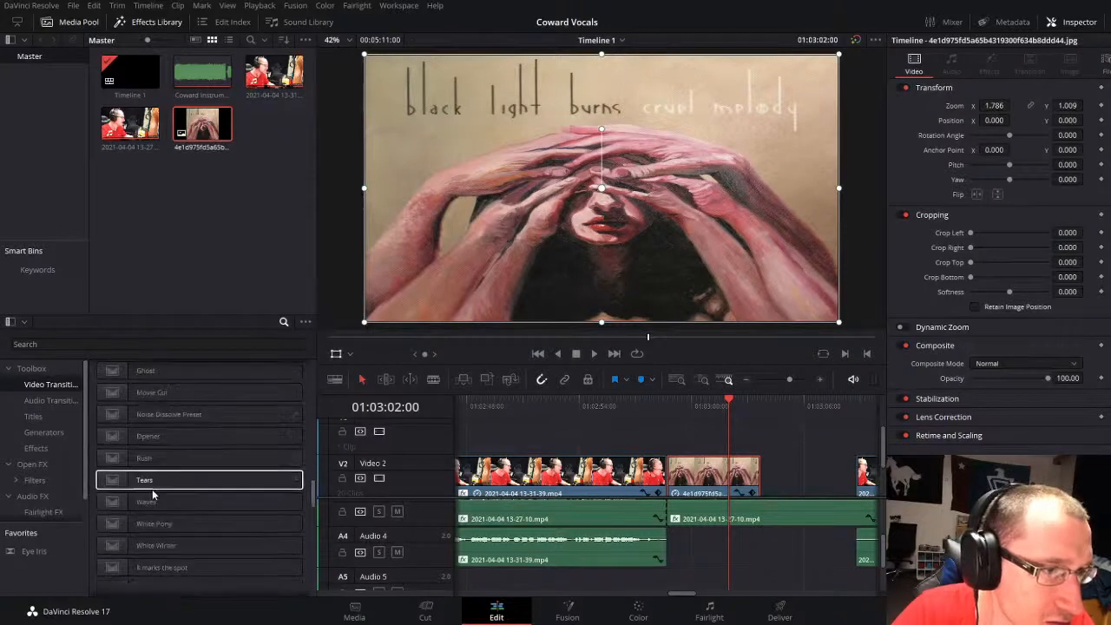
left_click_drag(166, 458, 666, 493)
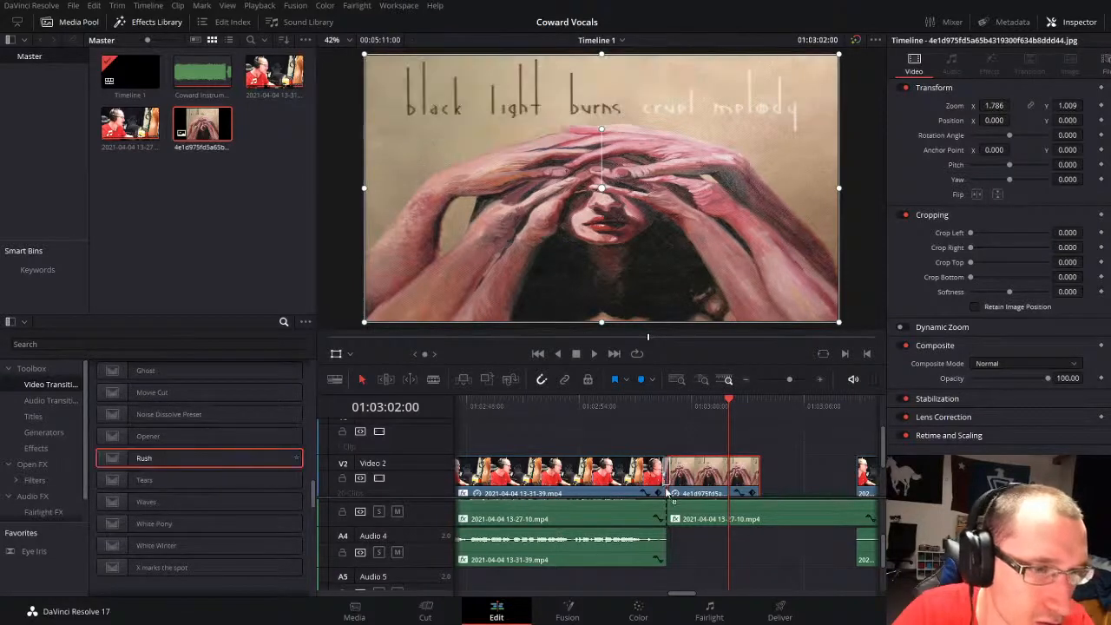
left_click(647, 408)
key("space")
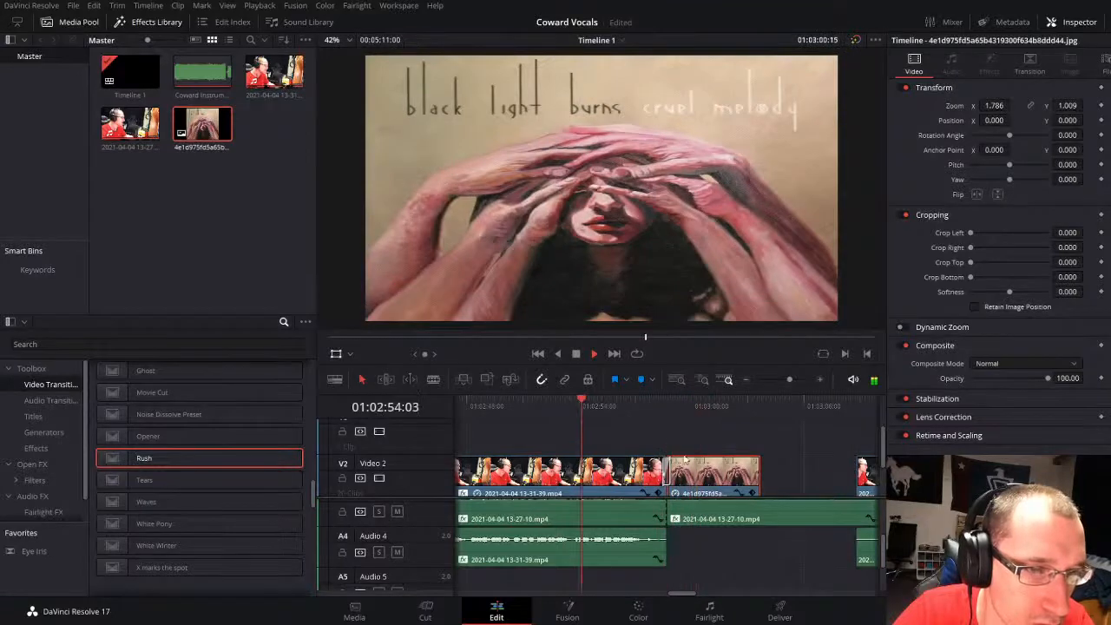
key("space")
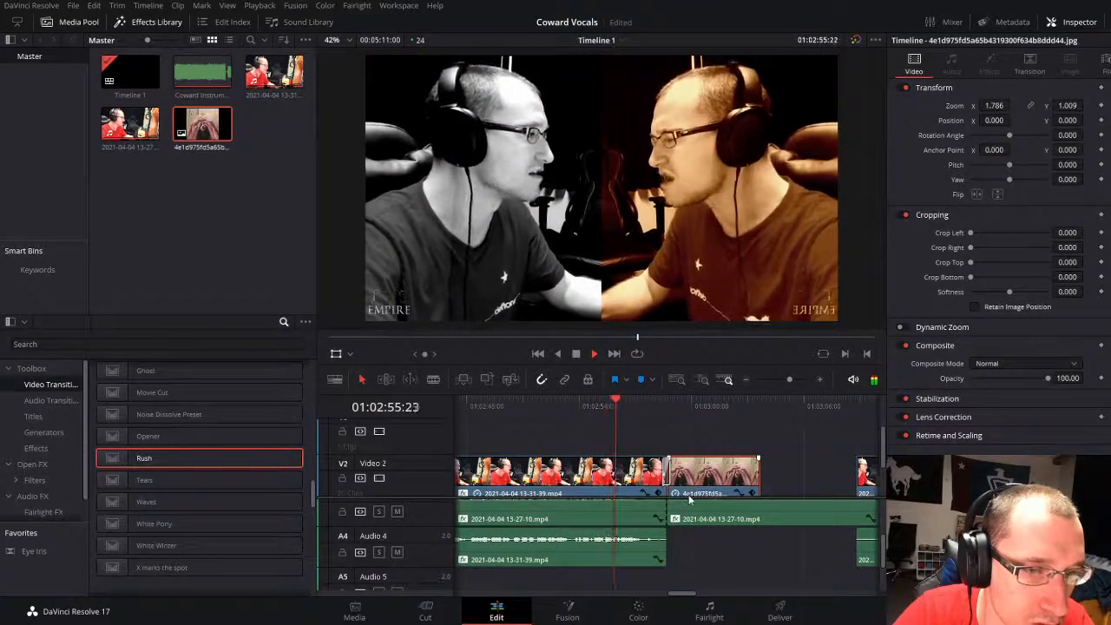
key("space")
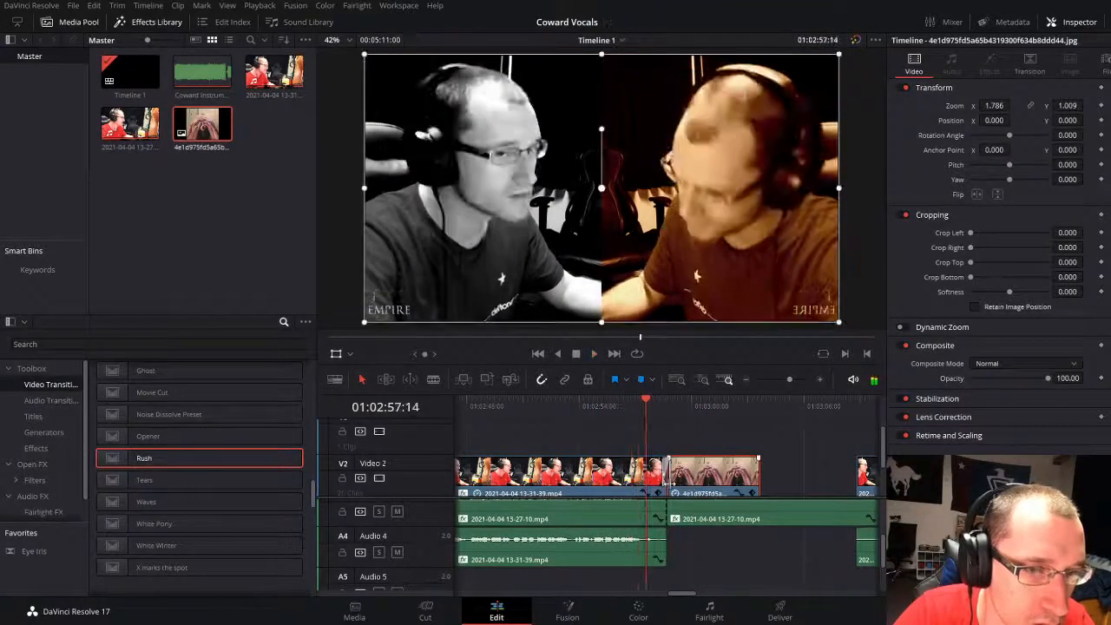
Step: Roll the cut before the cover image to 01:02:57:14 and extend the image's end to the next Video 2 clip
left_click_drag(668, 470, 653, 469)
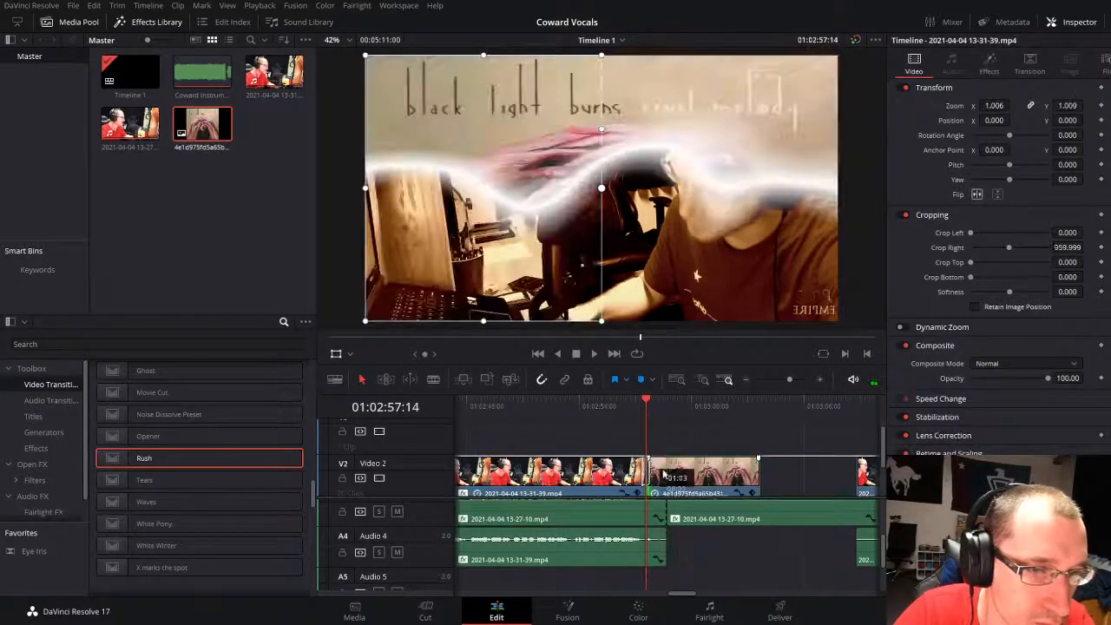
key("space")
left_click(803, 463)
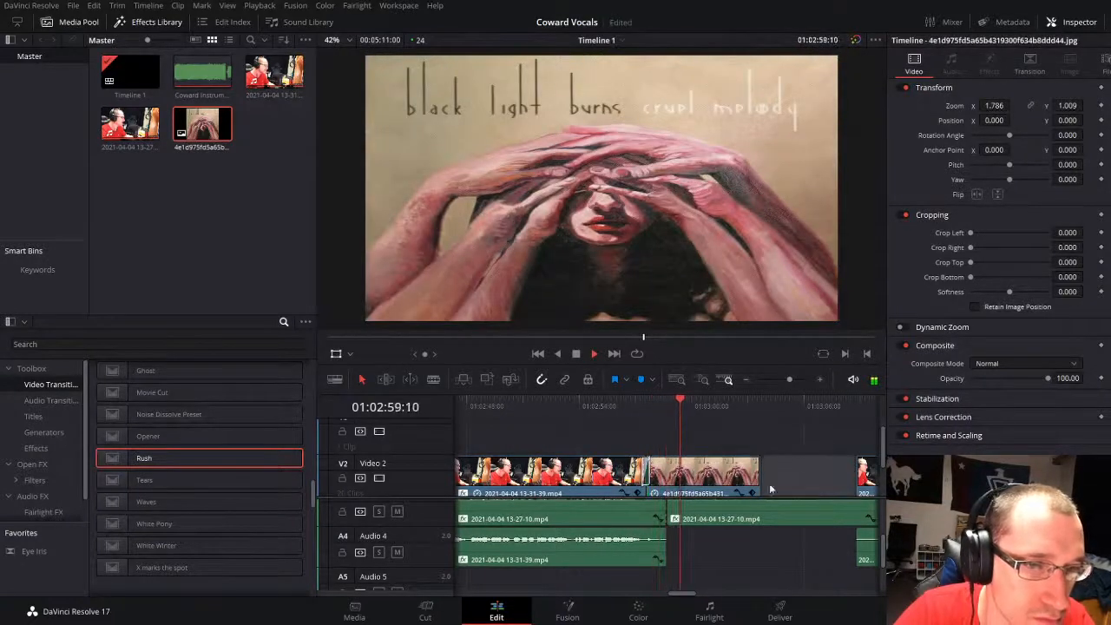
left_click_drag(758, 480, 849, 481)
key("space")
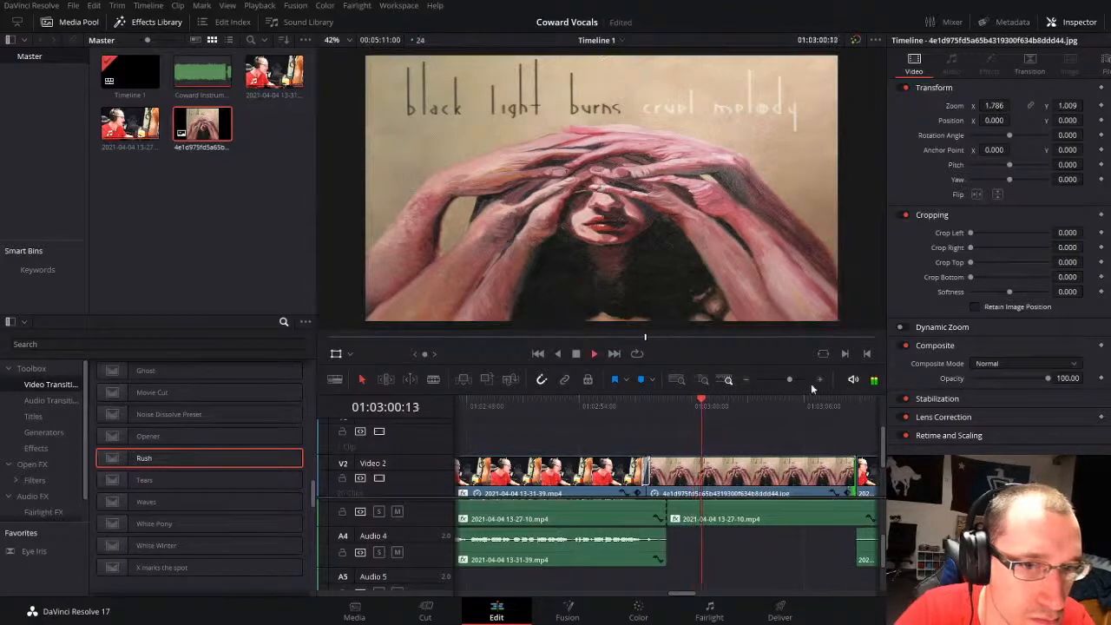
Step: Roll the cut after the cover image to about 01:03:13, lengthening the image over the next Video 2 clip's start
left_click_drag(789, 379, 785, 379)
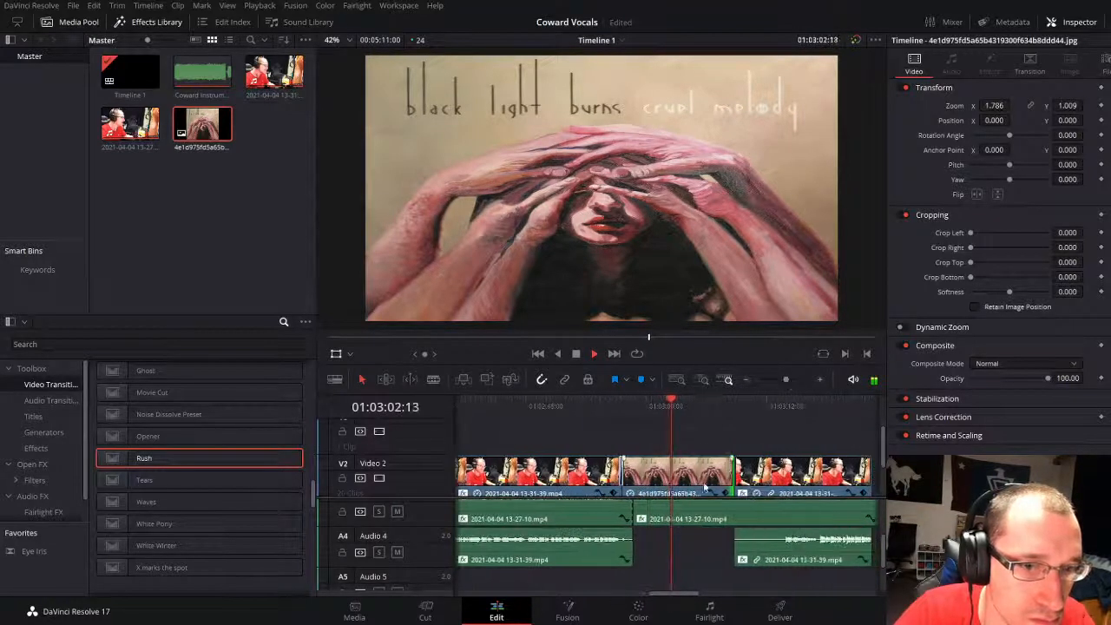
key("space")
left_click_drag(727, 473, 773, 475)
key("space")
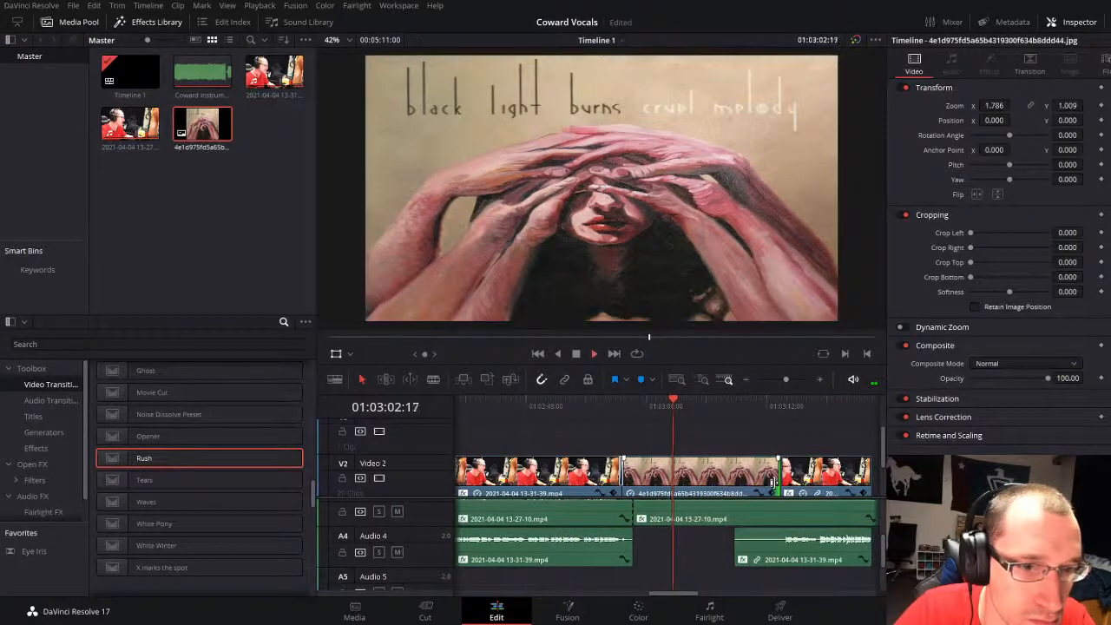
key("space")
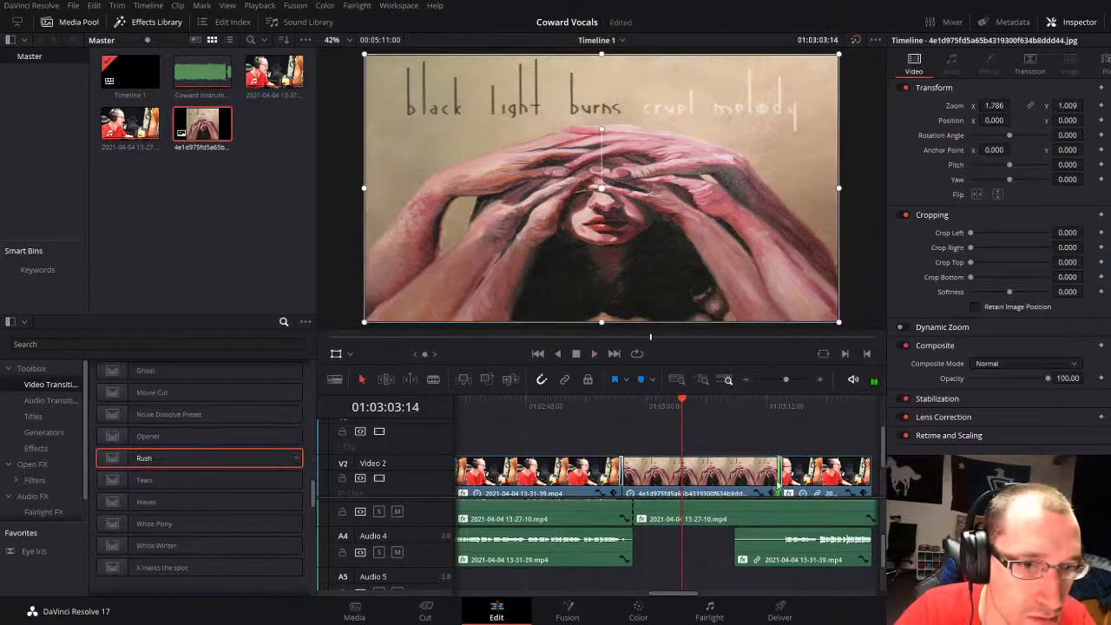
Step: Add a Rush transition at the cut after the cover image and open its border color settings
left_click_drag(785, 466, 782, 466)
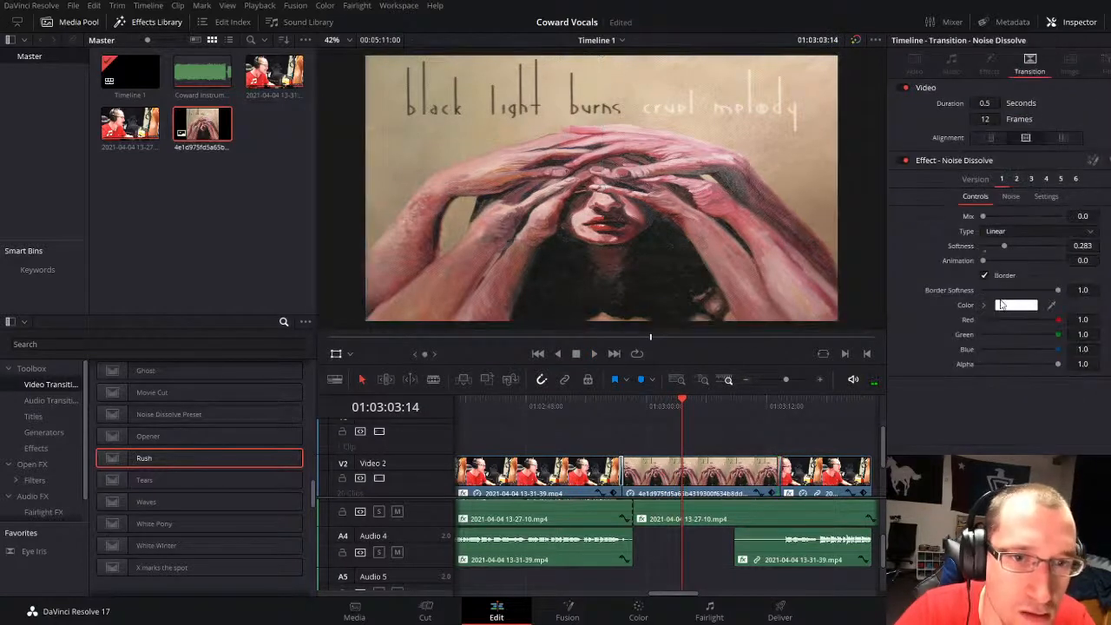
left_click(1000, 303)
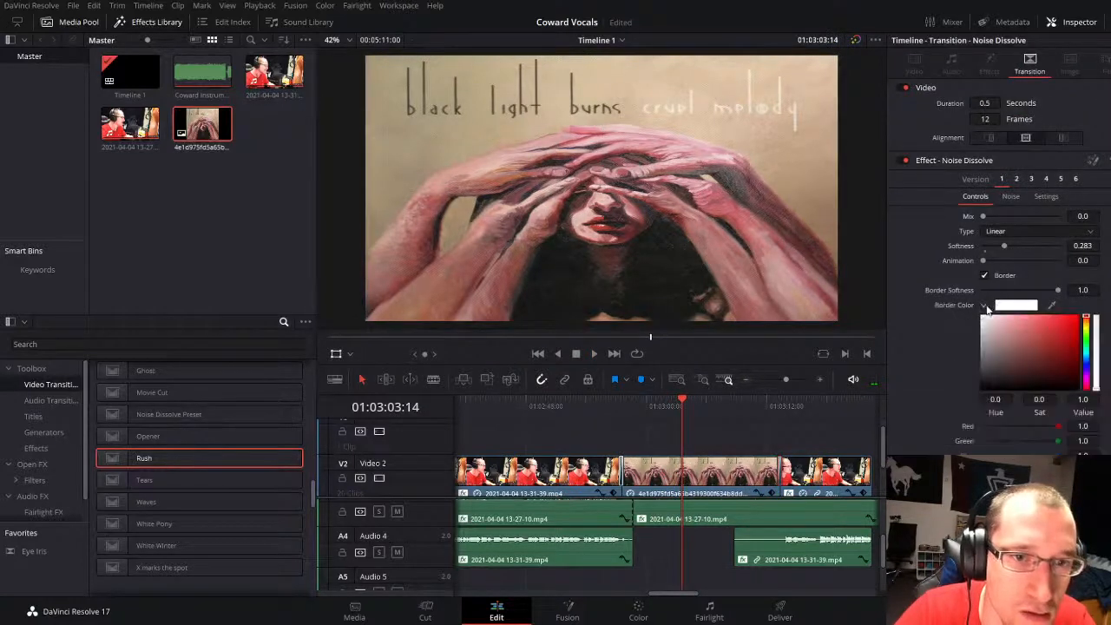
left_click(697, 554)
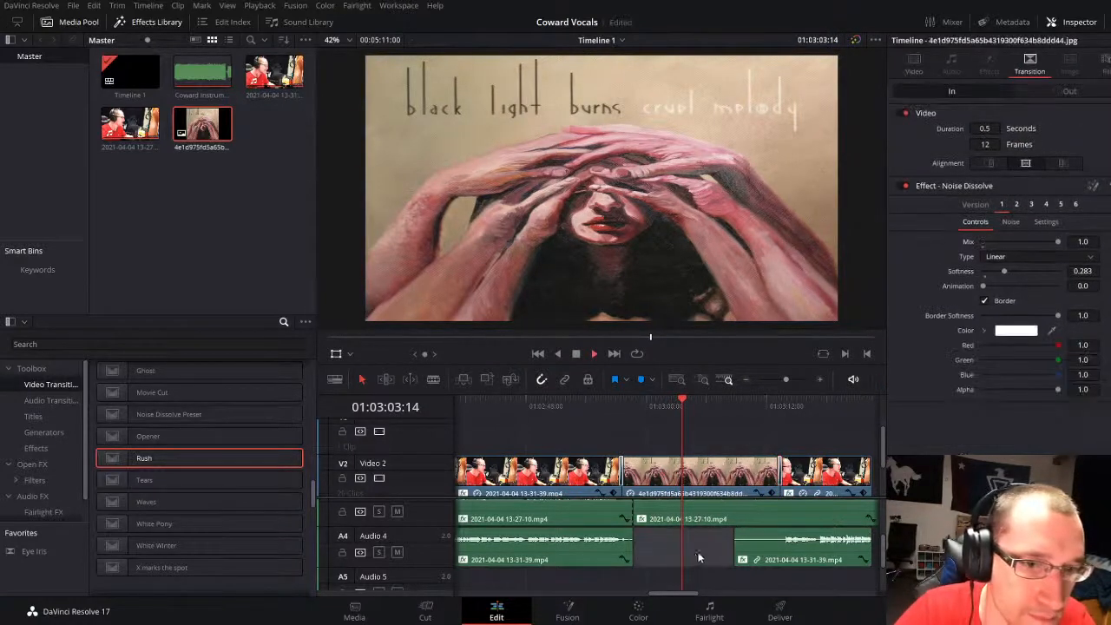
key("space")
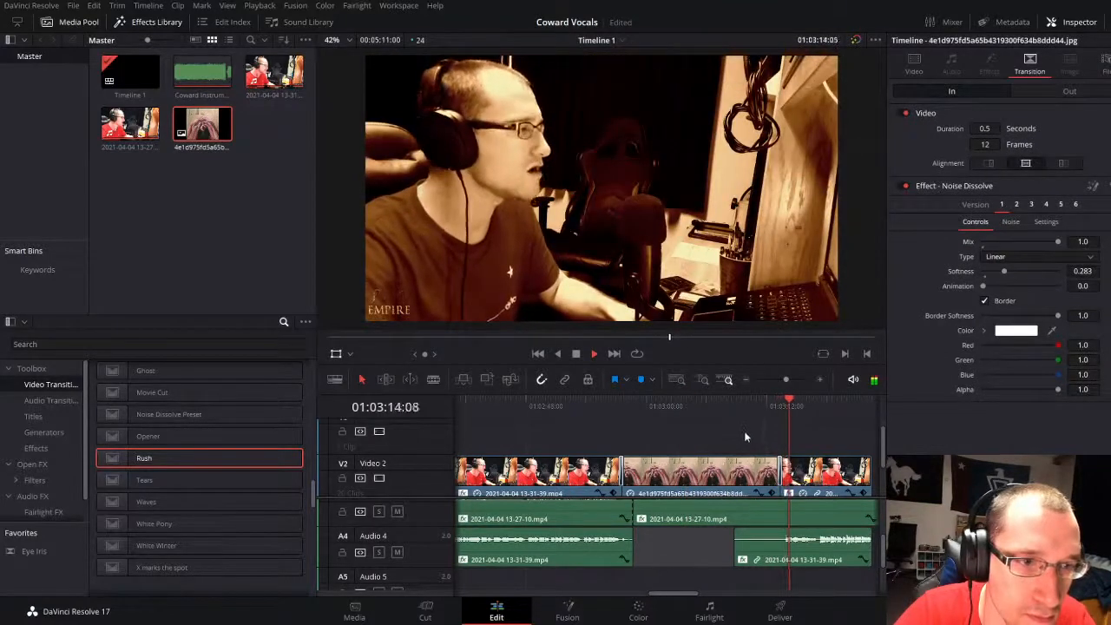
Step: Extend the end of the Video 2 clip following the cover image to 01:03:22:18
left_click_drag(790, 382, 786, 378)
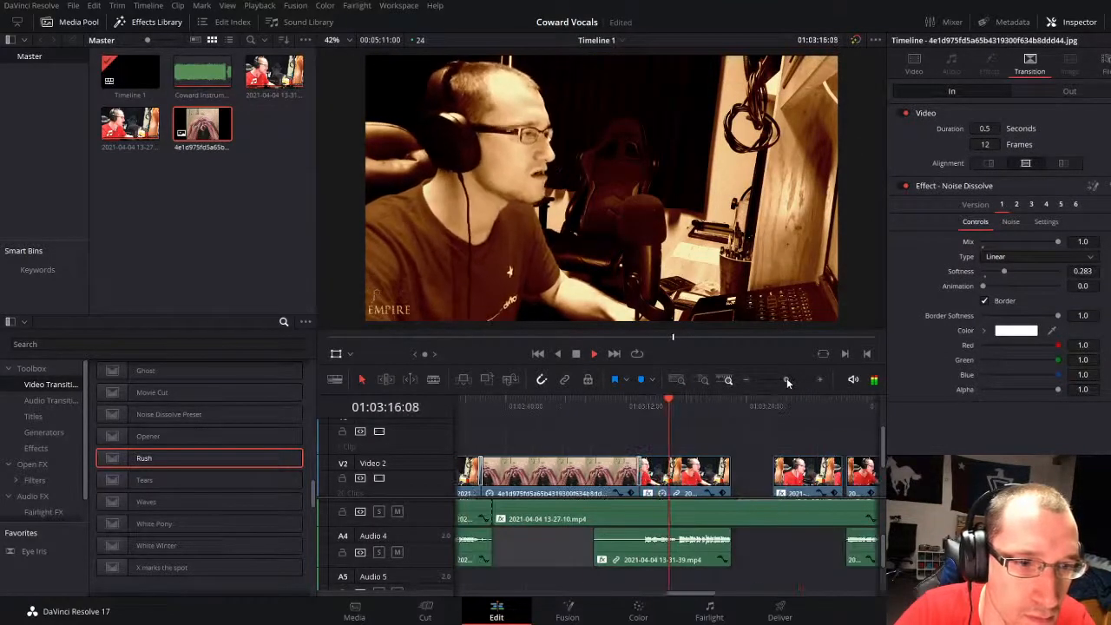
scroll(724, 550, "up", 2)
scroll(722, 571, "down", 1)
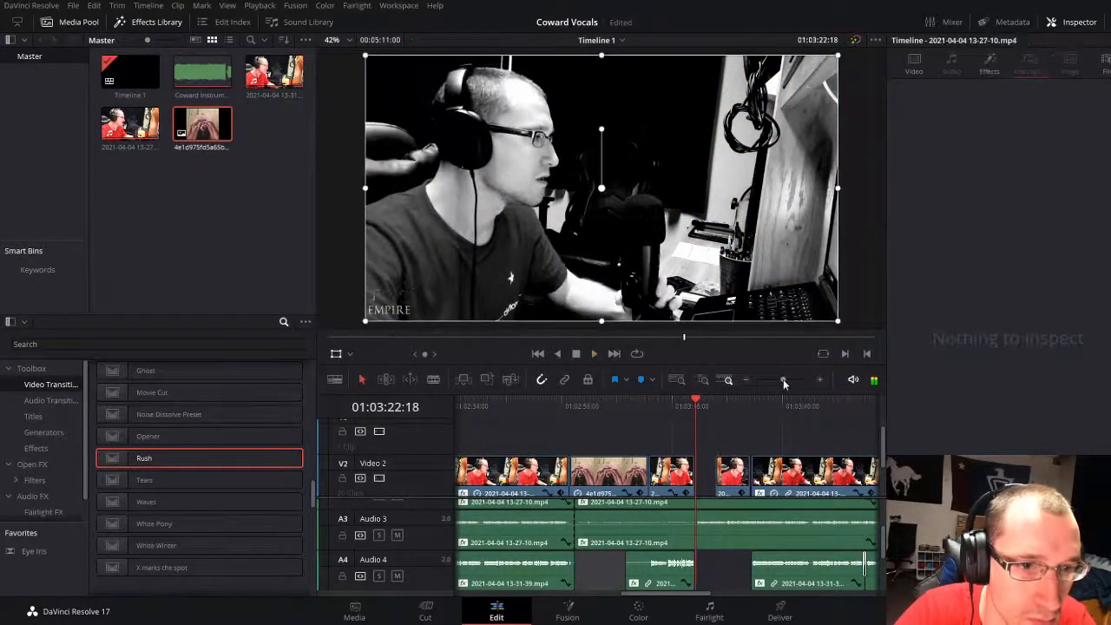
left_click_drag(784, 382, 791, 379)
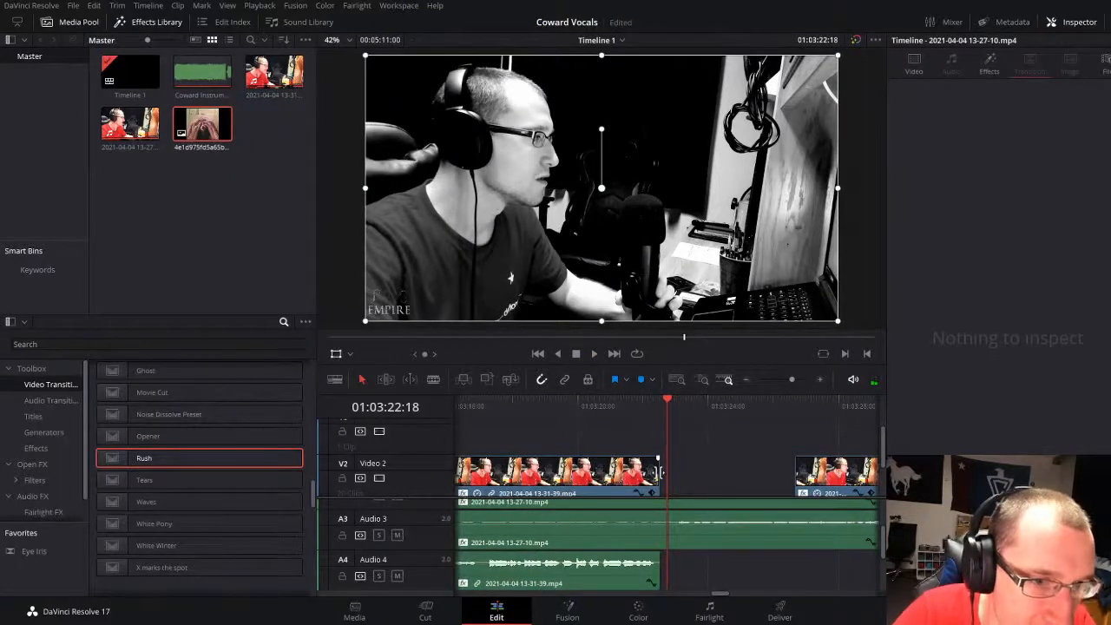
left_click_drag(656, 472, 668, 473)
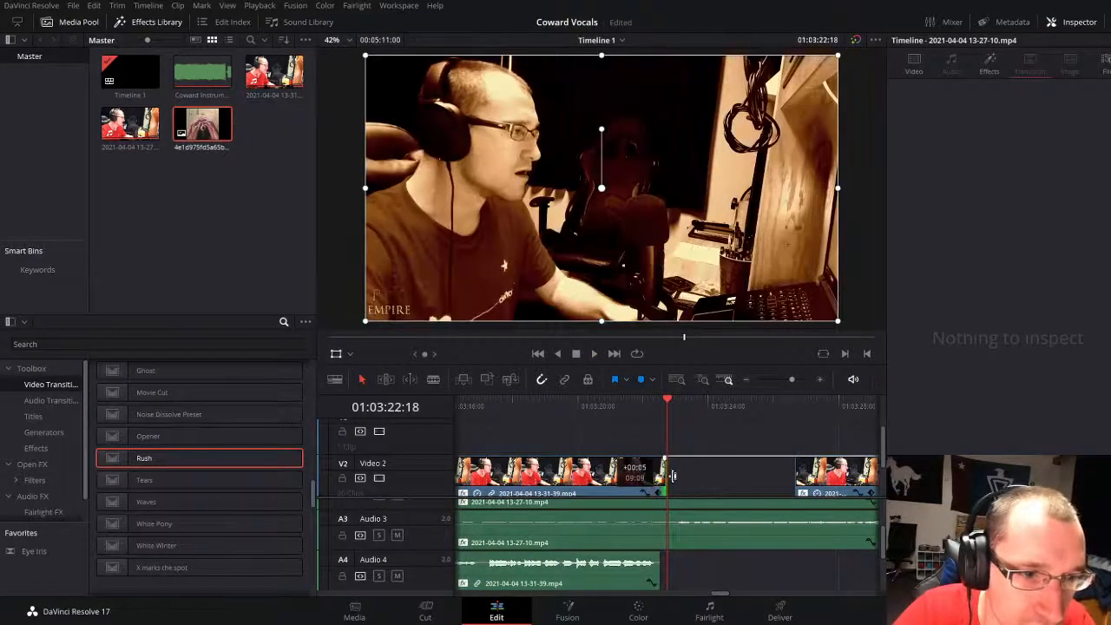
scroll(672, 479, "down", 2)
scroll(673, 479, "up", 1)
left_click_drag(790, 383, 784, 380)
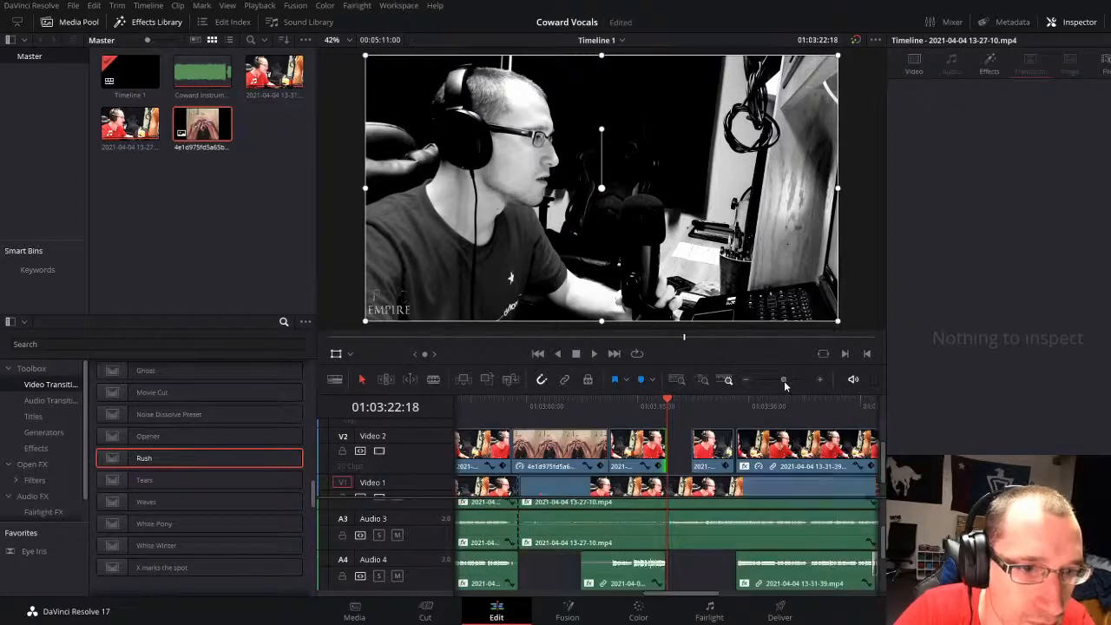
Step: Delete the Video 2 clip after the cover image and its Audio 4 piece, and extend the image to about 01:03:22:18
left_click(633, 447)
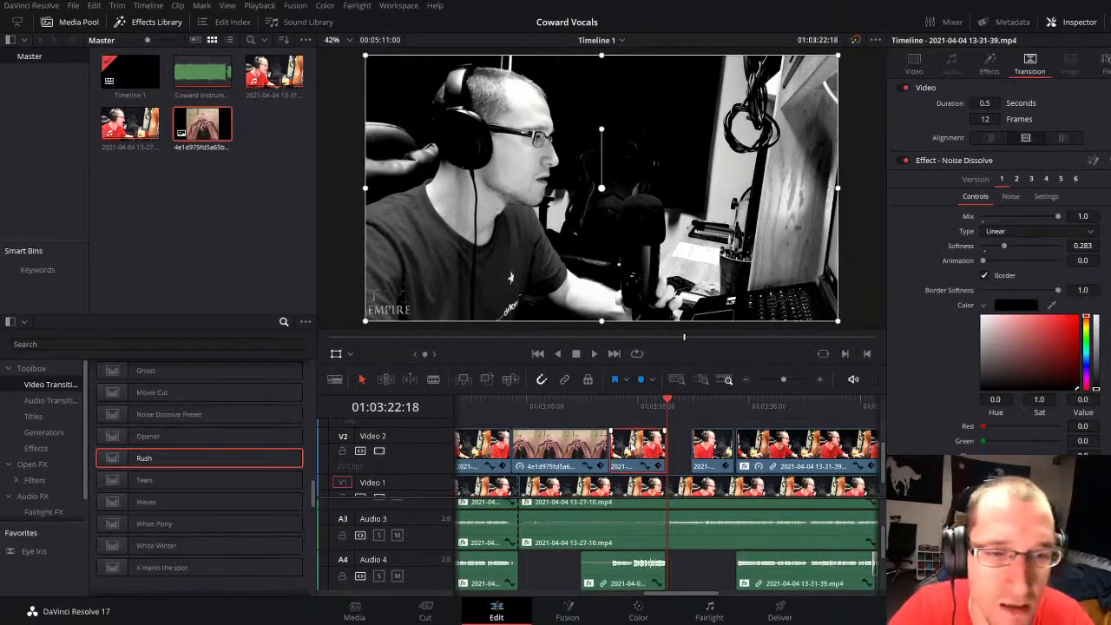
key("BackSpace")
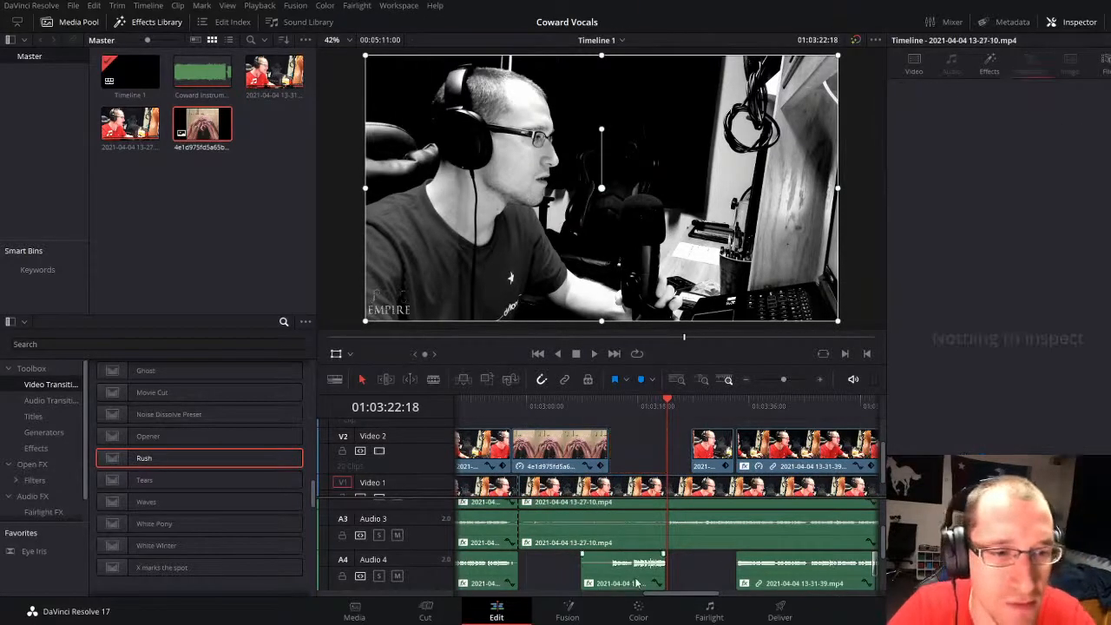
left_click(593, 407)
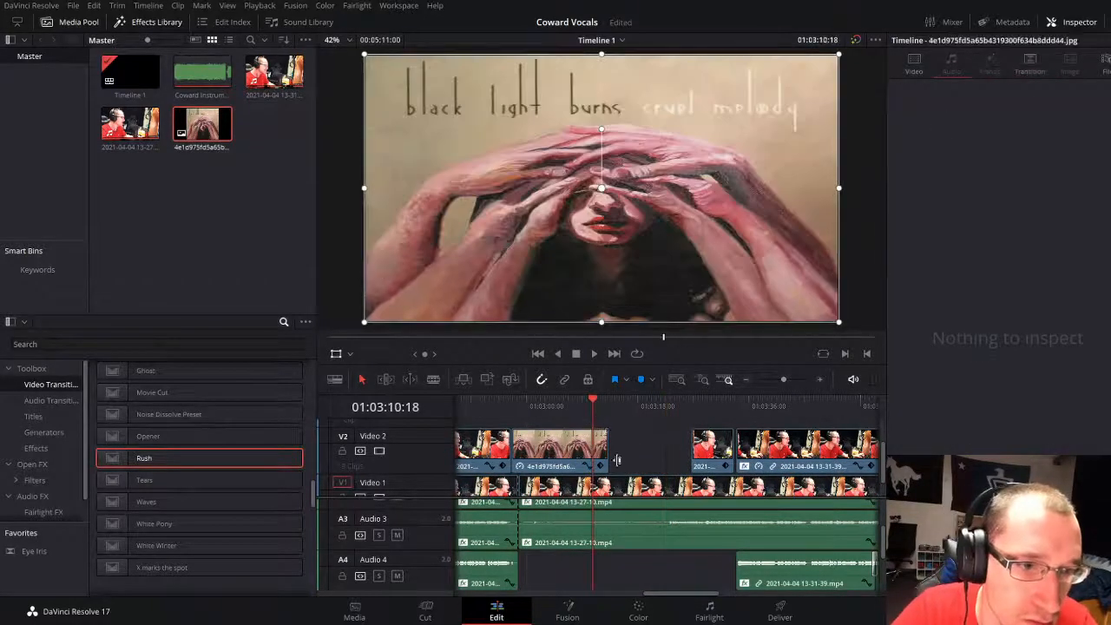
left_click_drag(604, 458, 676, 446)
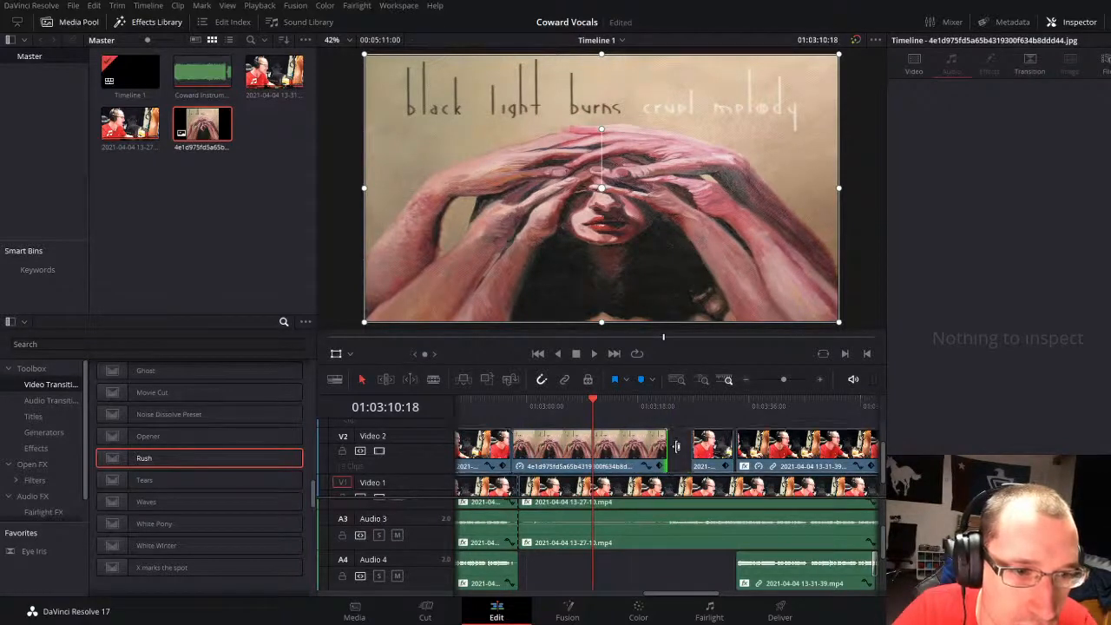
Step: Delete the short Video 2 clip remaining after the cover image and play back the section
left_click(705, 449)
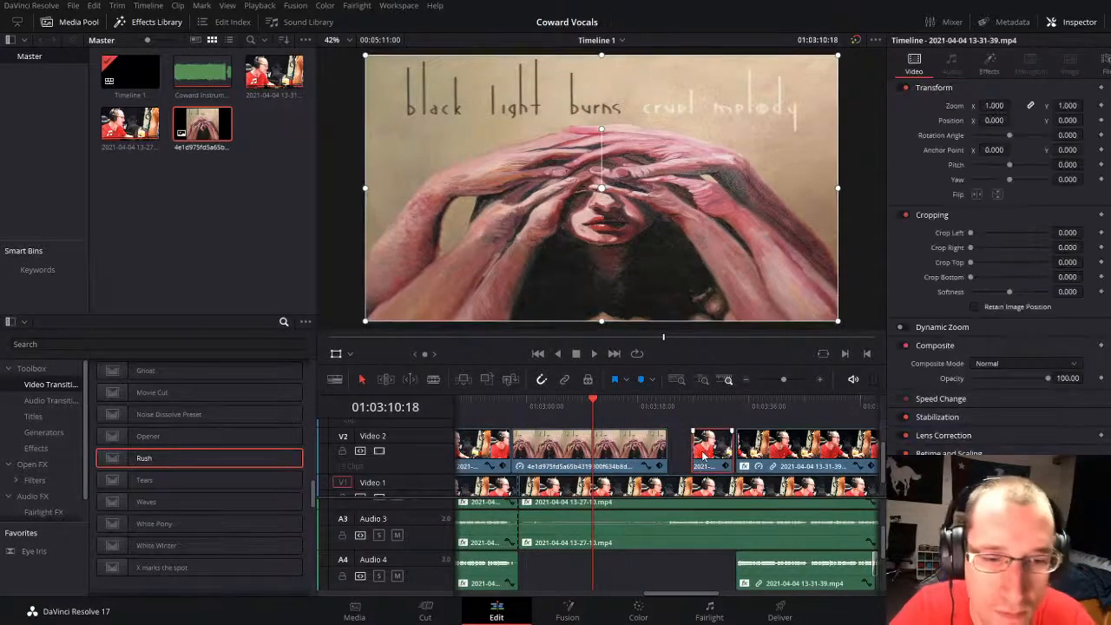
key("BackSpace")
key("space")
left_click(785, 378)
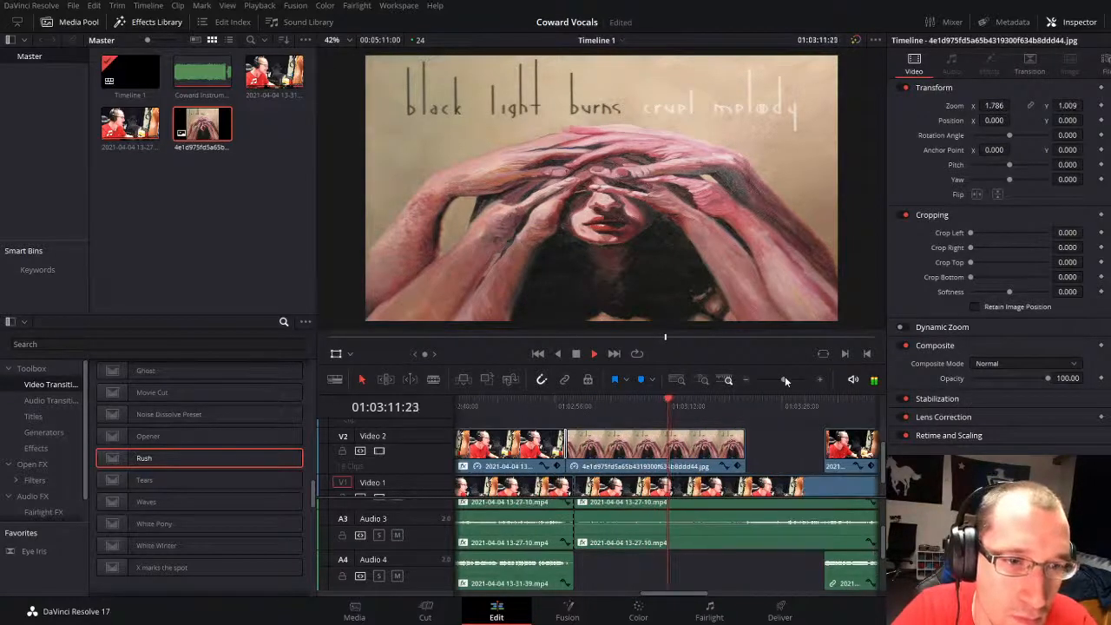
scroll(746, 456, "down", 1)
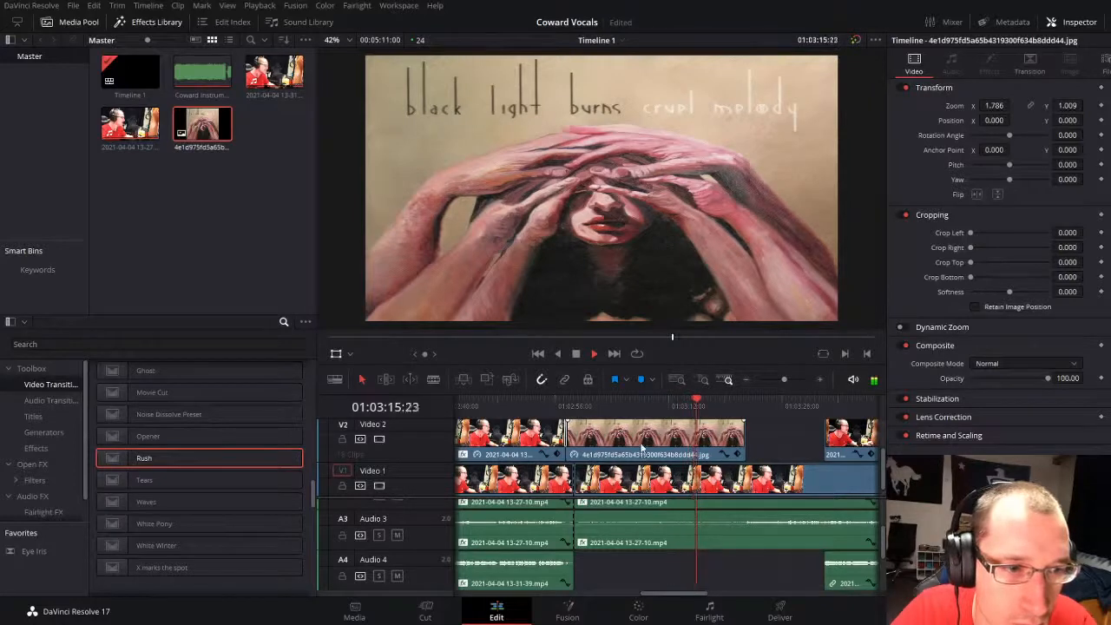
key("space")
Step: Move the cover image down to Video 1 at 01:02:57:14 and add a Rush transition at its start
left_click(565, 409)
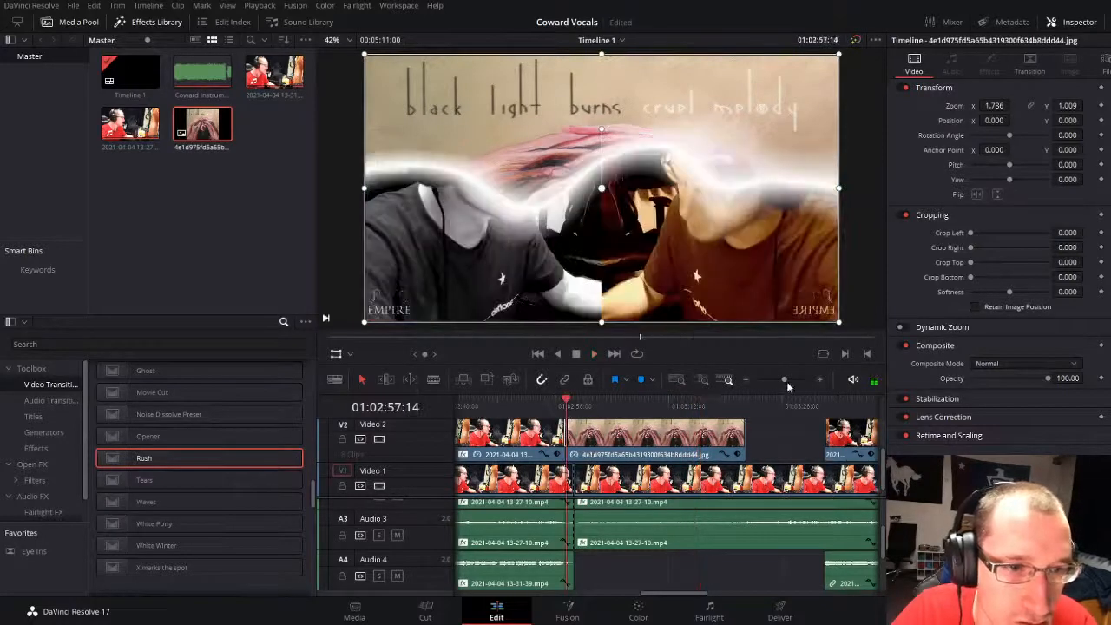
left_click_drag(786, 380, 793, 380)
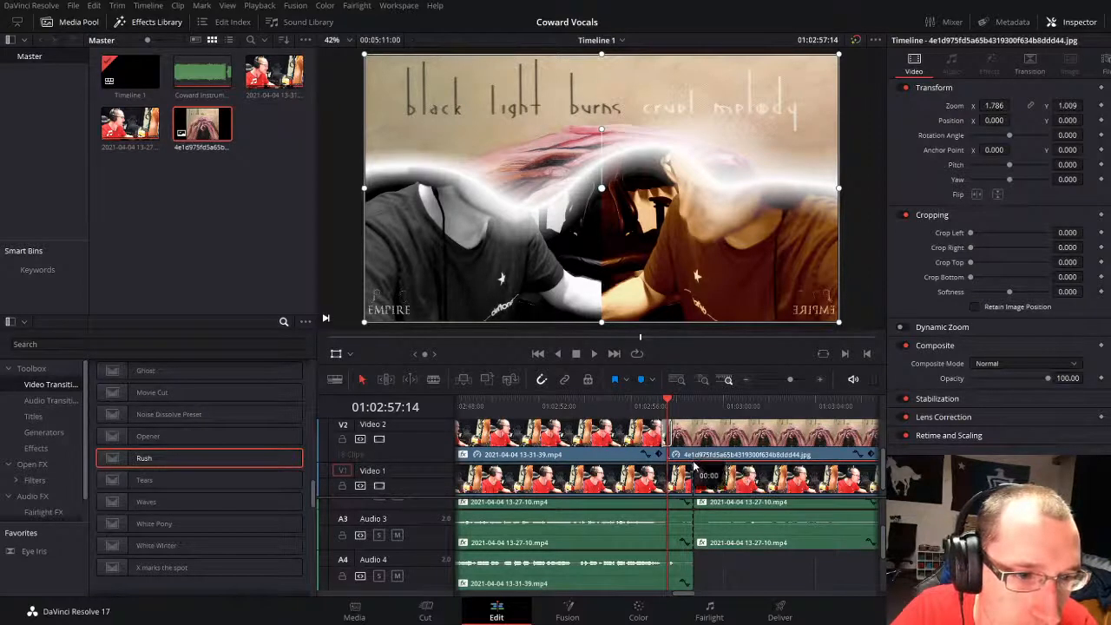
left_click_drag(693, 466, 694, 473)
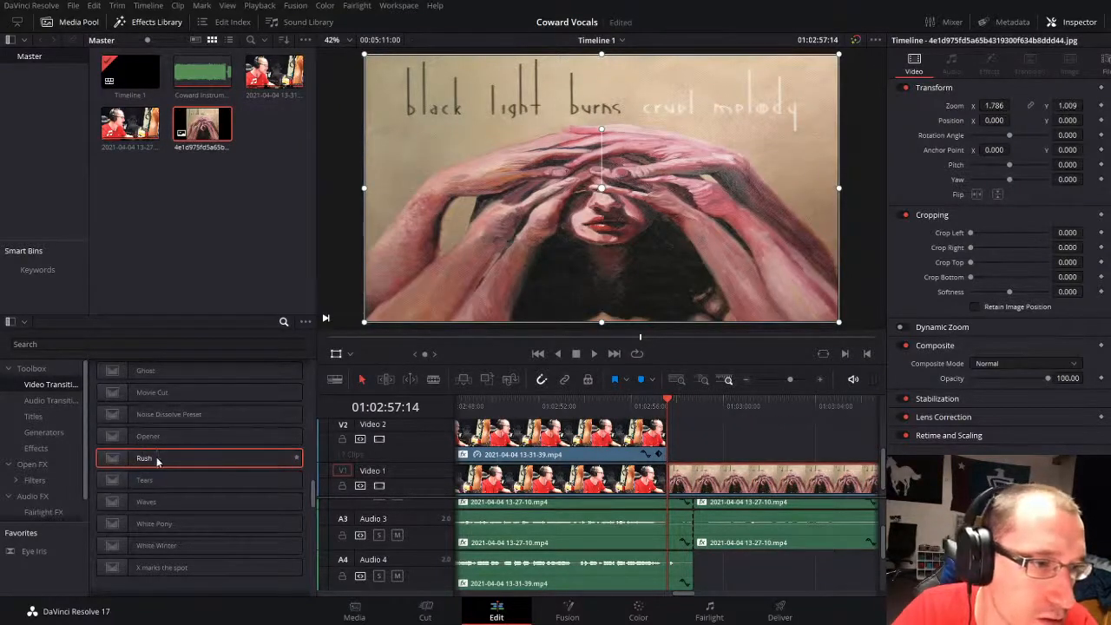
left_click_drag(157, 461, 710, 487)
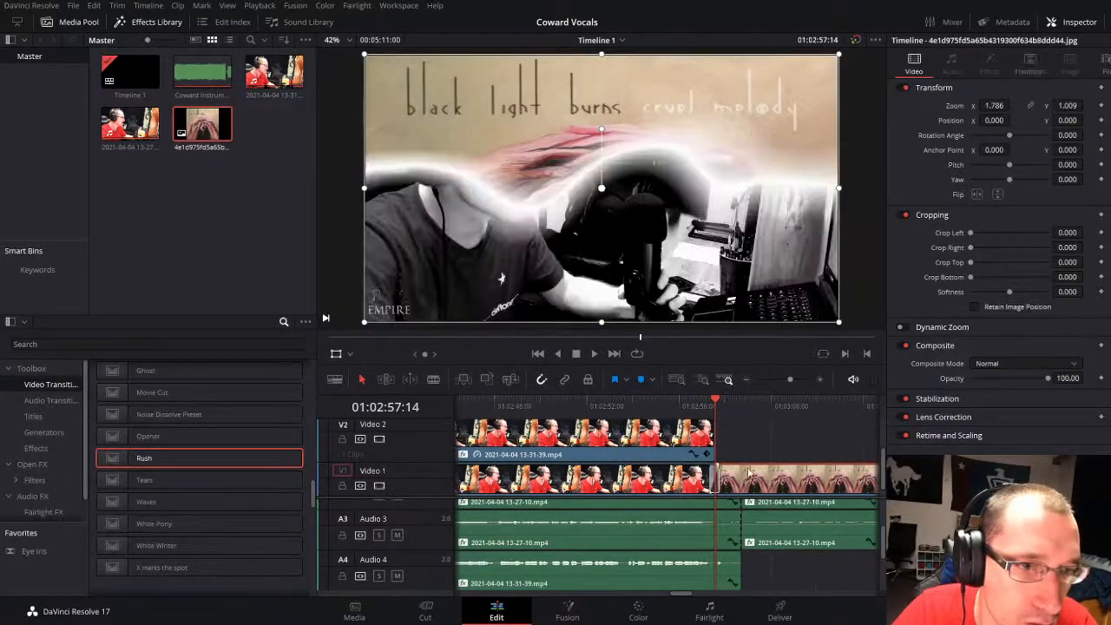
Step: Add a matching Rush transition to the end of the Video 2 clip above the cover image's start and play back the cut
left_click(710, 405)
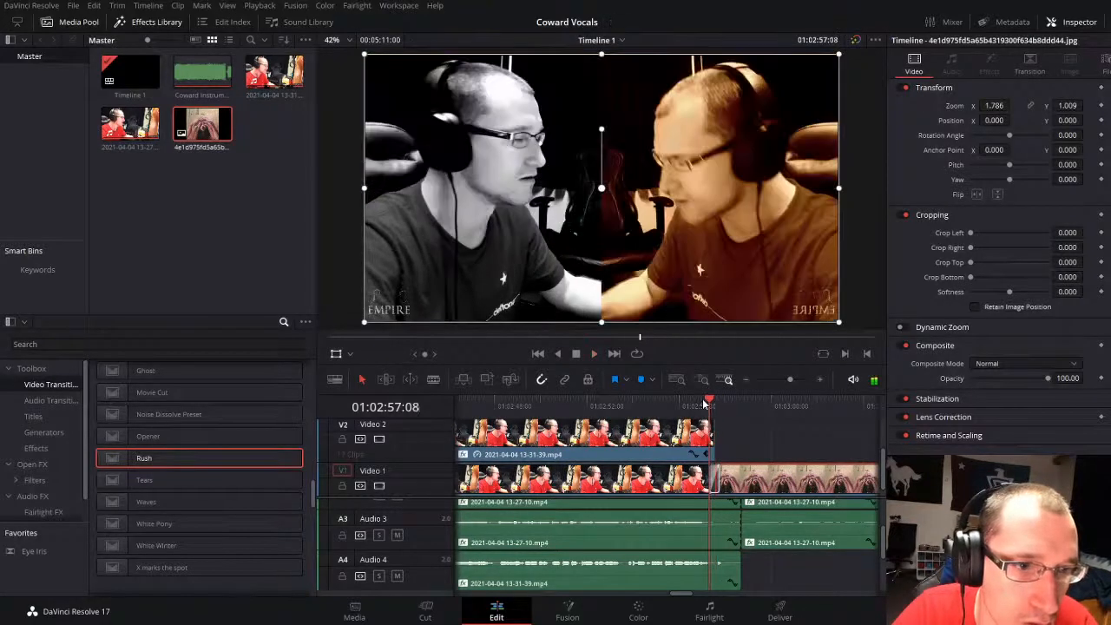
key("space")
left_click(710, 405)
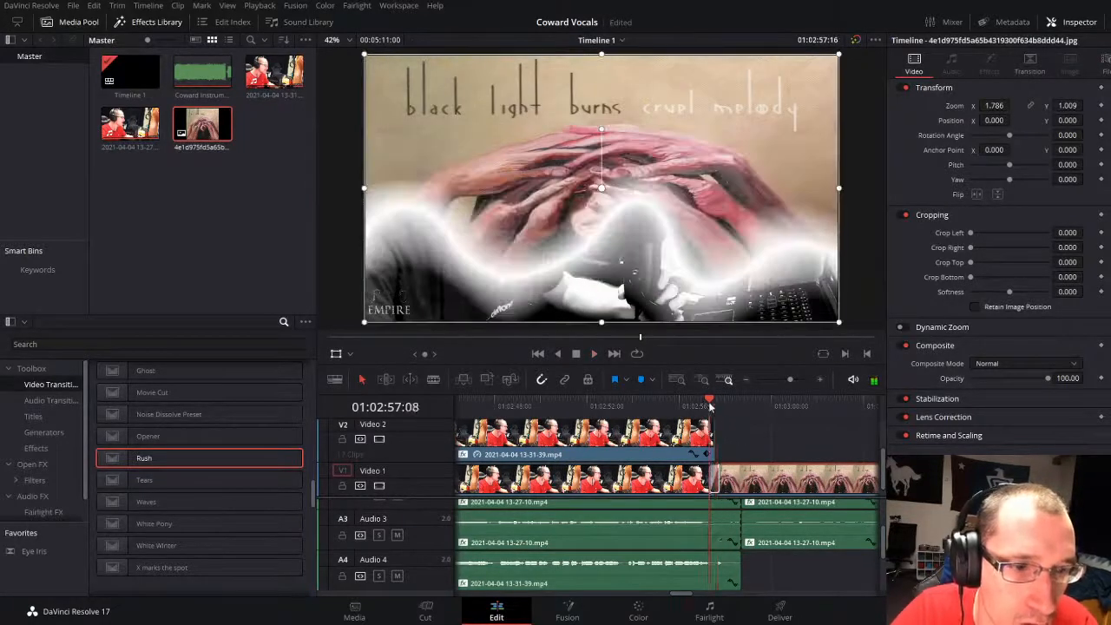
key("space")
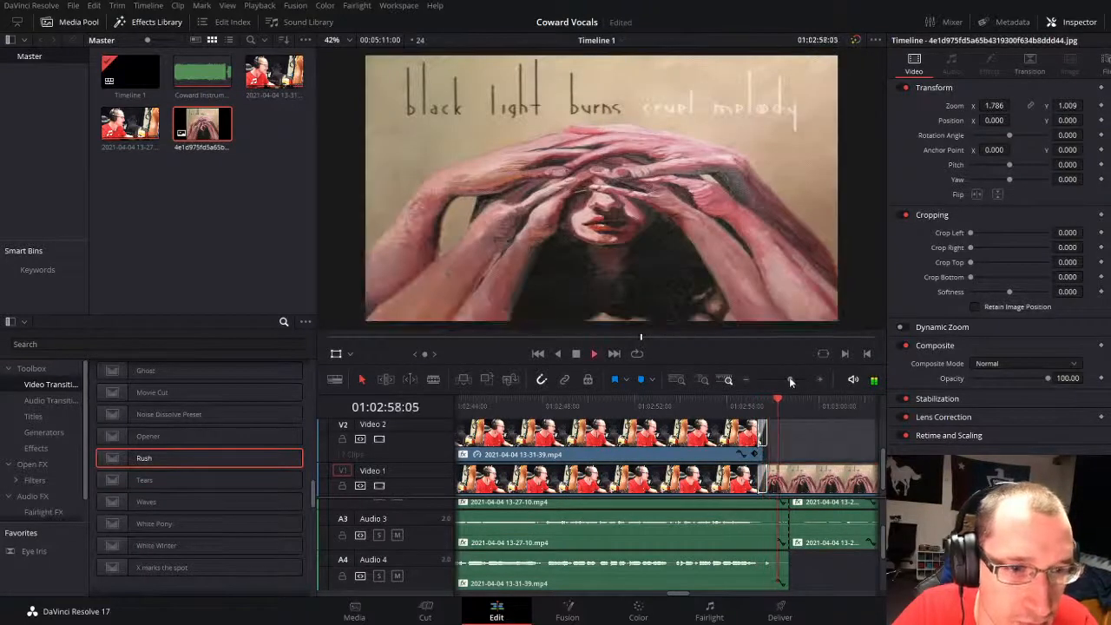
left_click_drag(789, 377, 781, 378)
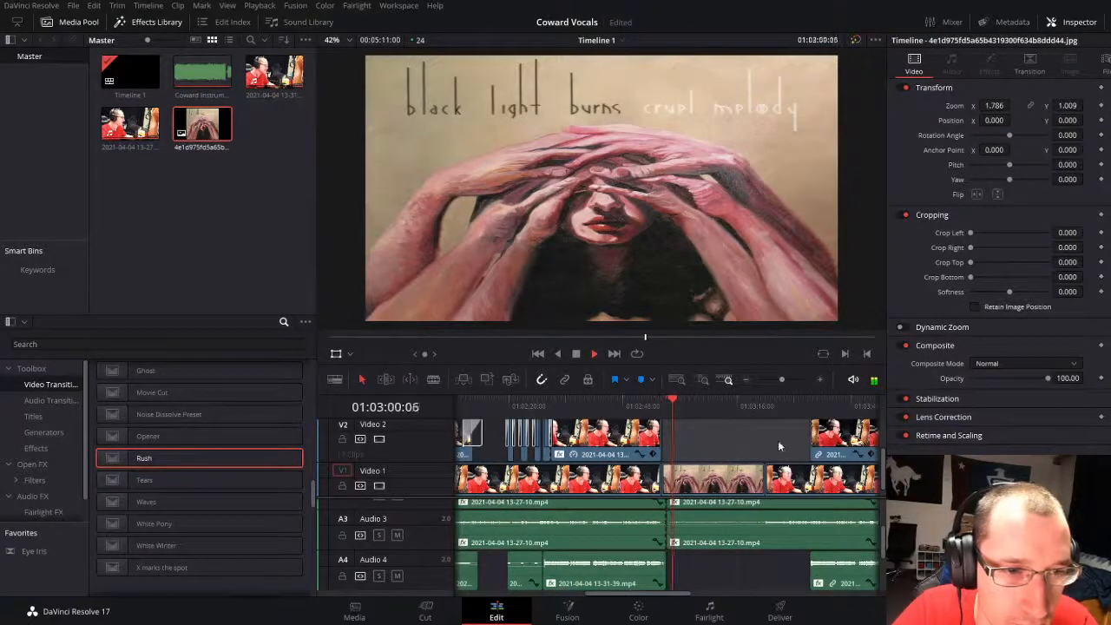
Step: Set the border color of the Noise Dissolve at the cover image's end to black and play back the cut
key("space")
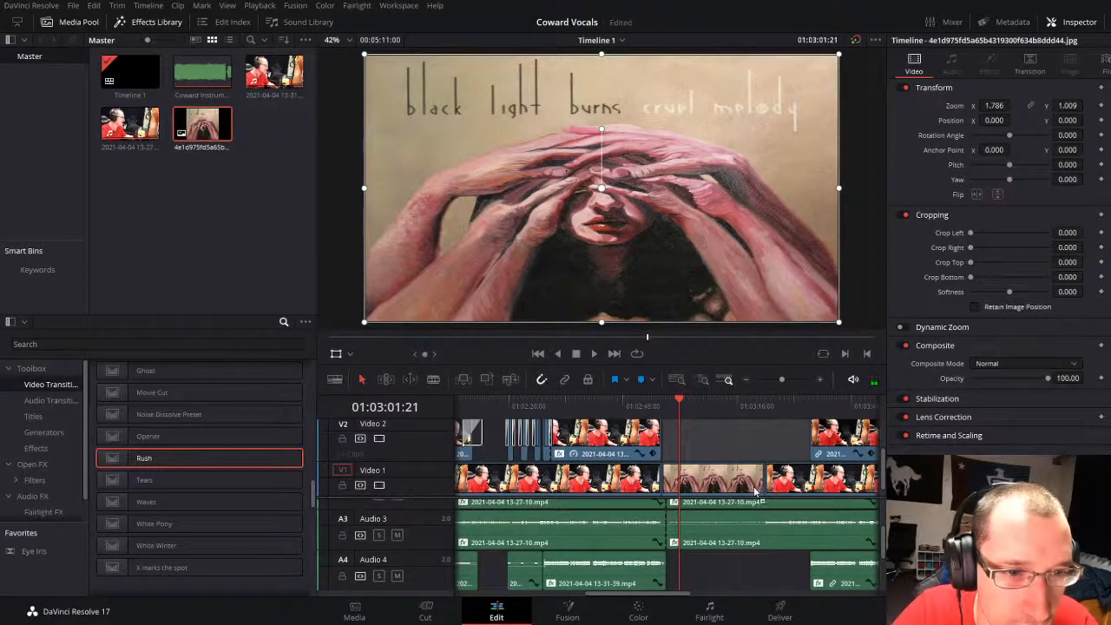
left_click(768, 406)
left_click_drag(781, 380, 790, 380)
left_click(663, 476)
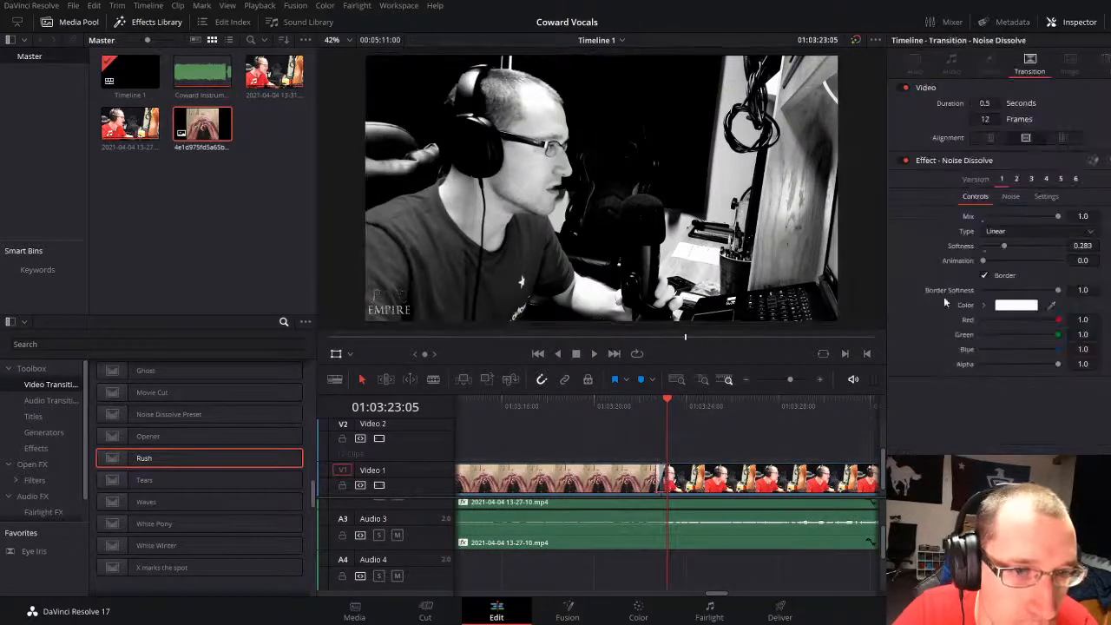
left_click(983, 305)
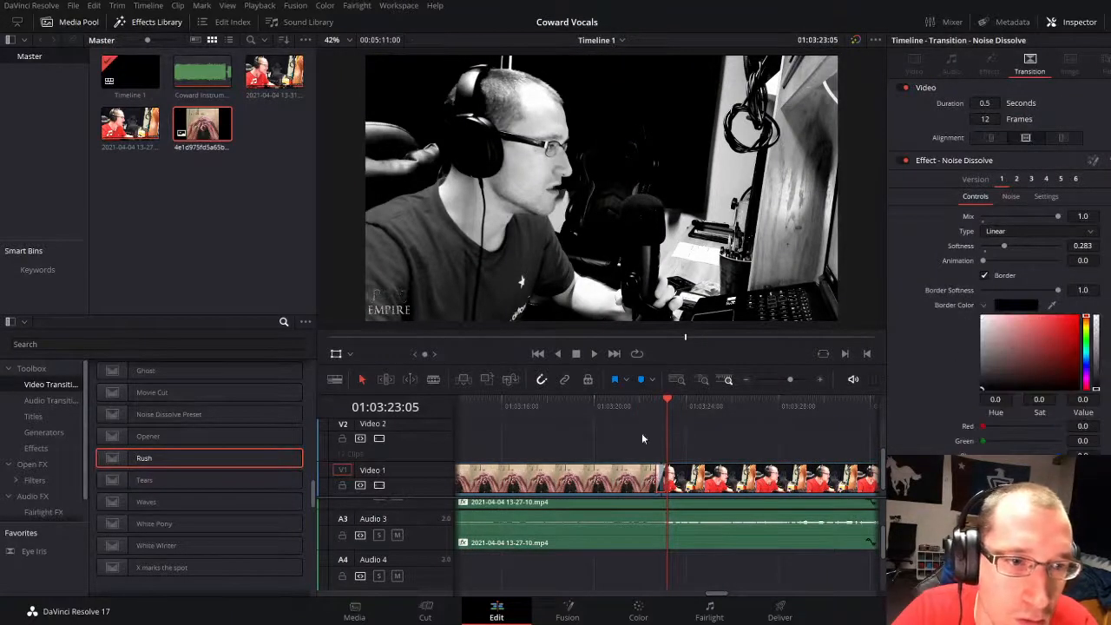
left_click(638, 409)
key("space")
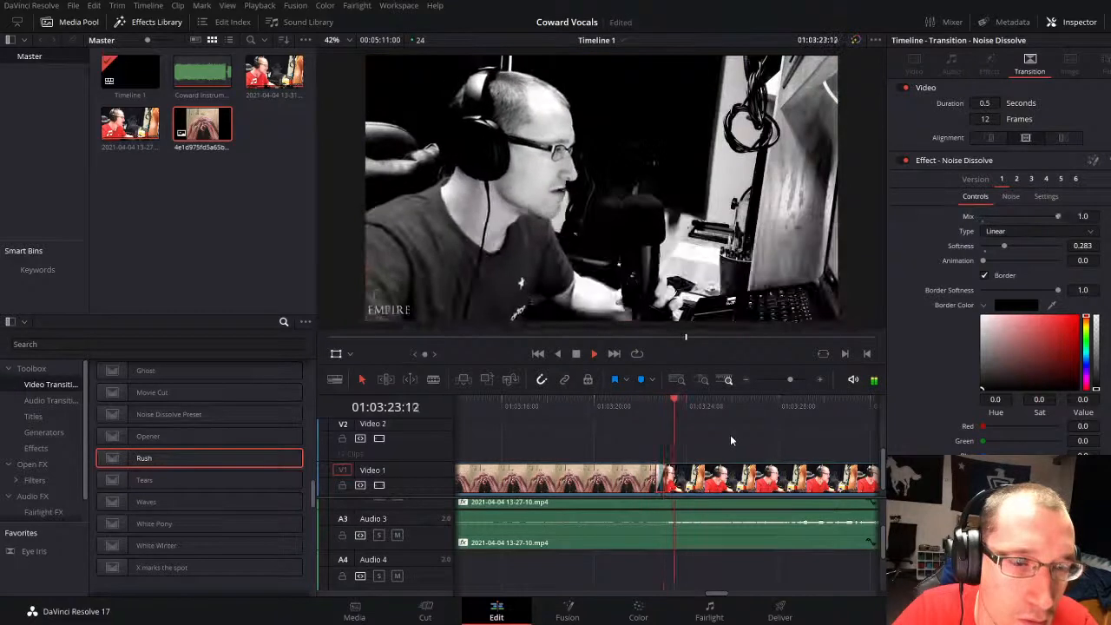
Step: Split the Audio 3 clip at 01:03:28:13 and at the cover image's end, 01:03:22:23
left_click_drag(790, 379, 790, 380)
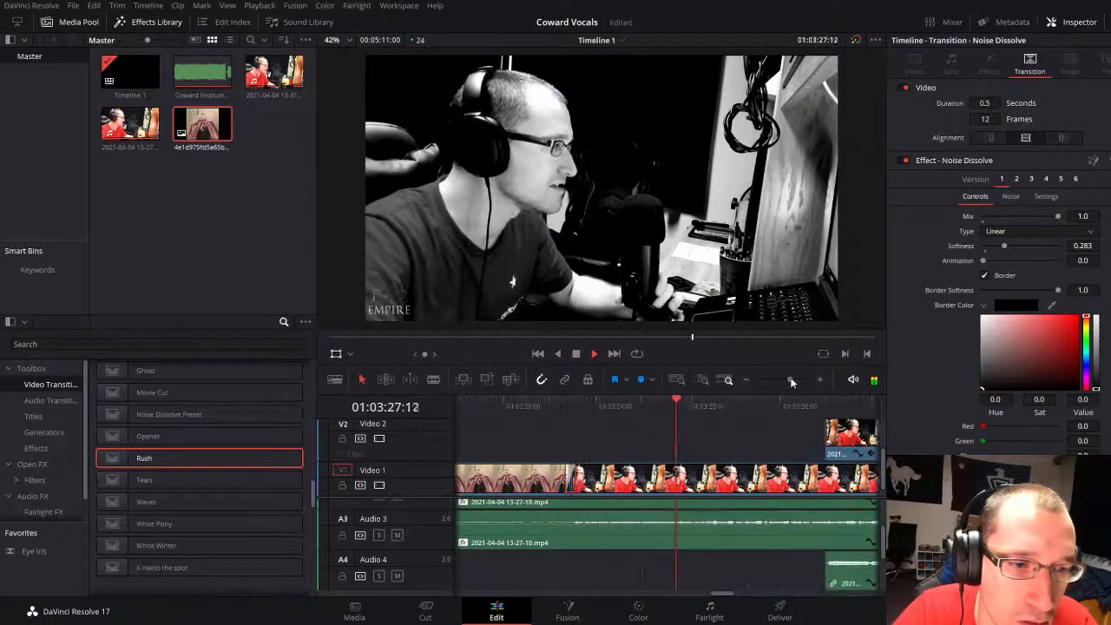
left_click(710, 539)
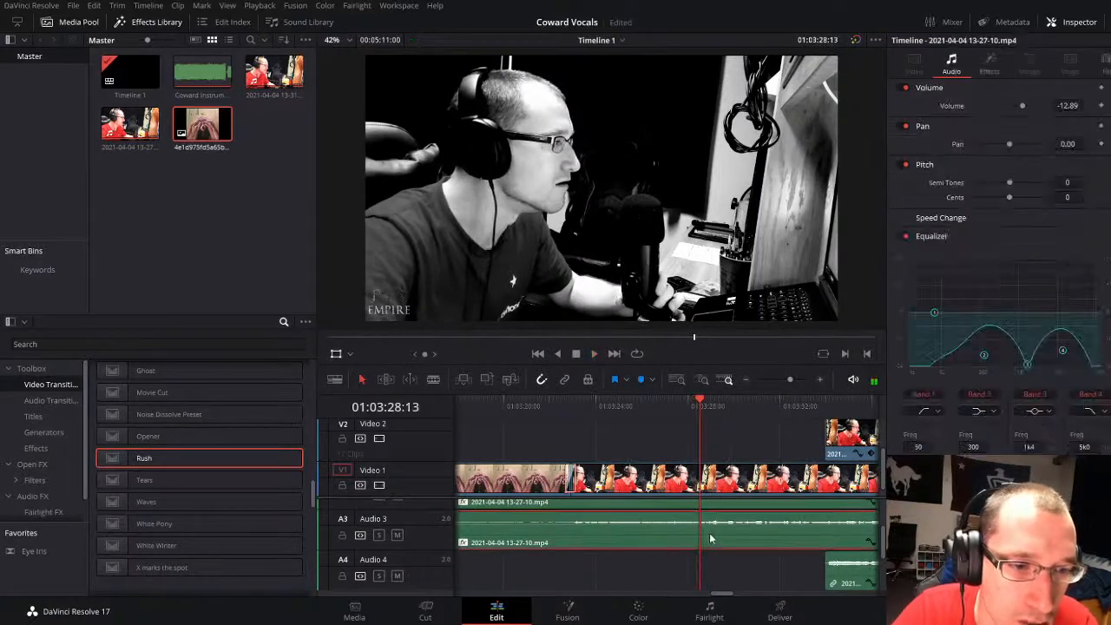
key("ctrl+b")
left_click_drag(582, 406, 568, 409)
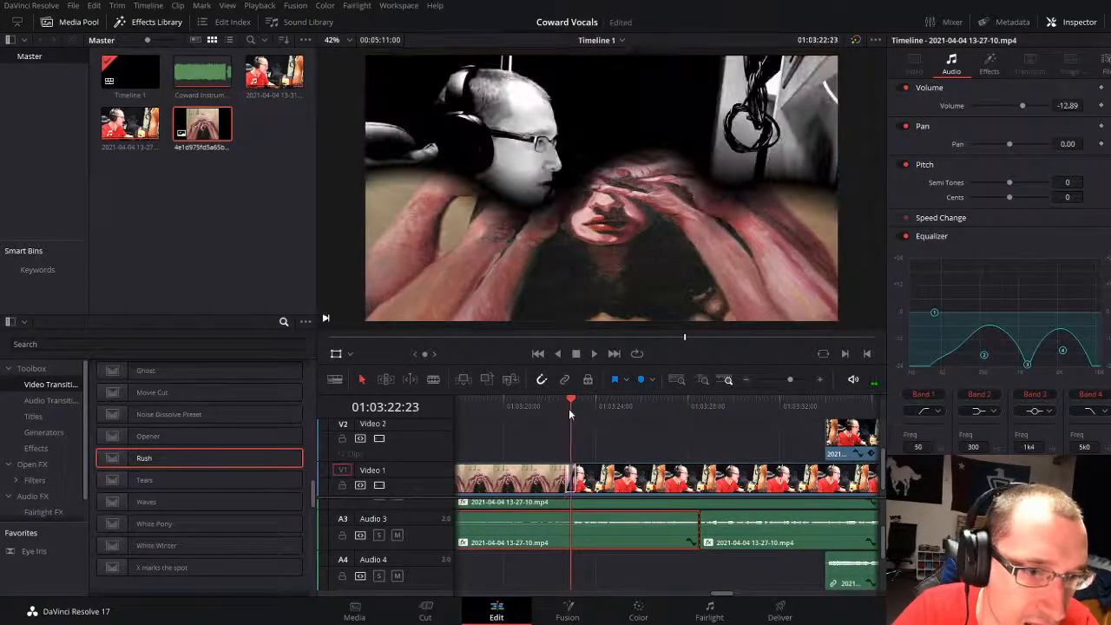
key("ctrl+b")
Step: Select the short Audio 3 piece around 01:01:52 and play back that section
left_click_drag(787, 379, 784, 378)
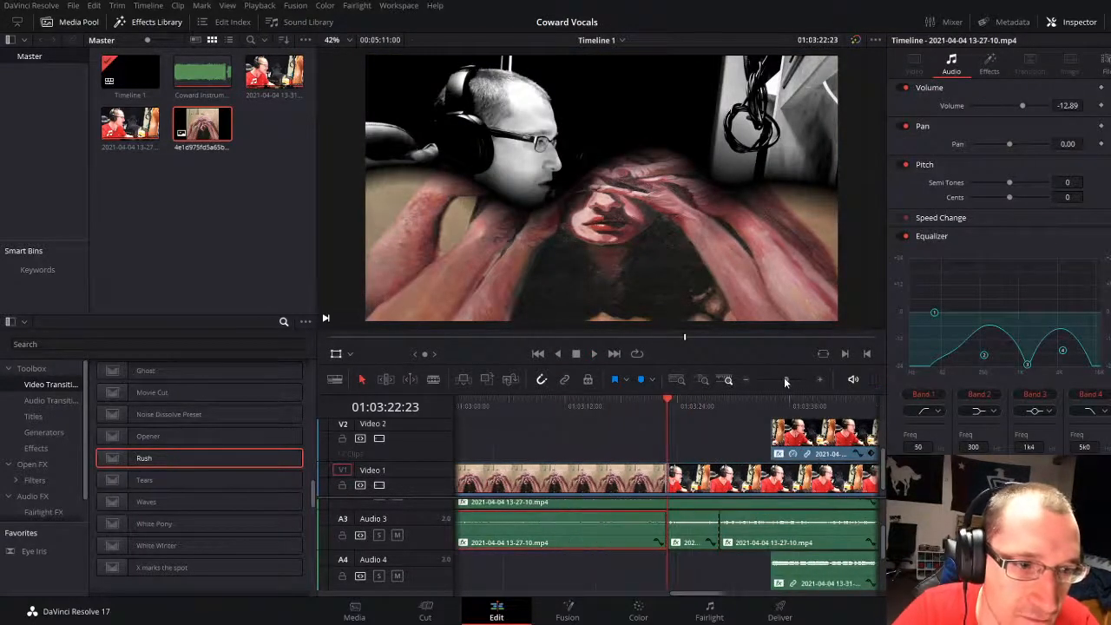
left_click_drag(492, 402, 444, 404)
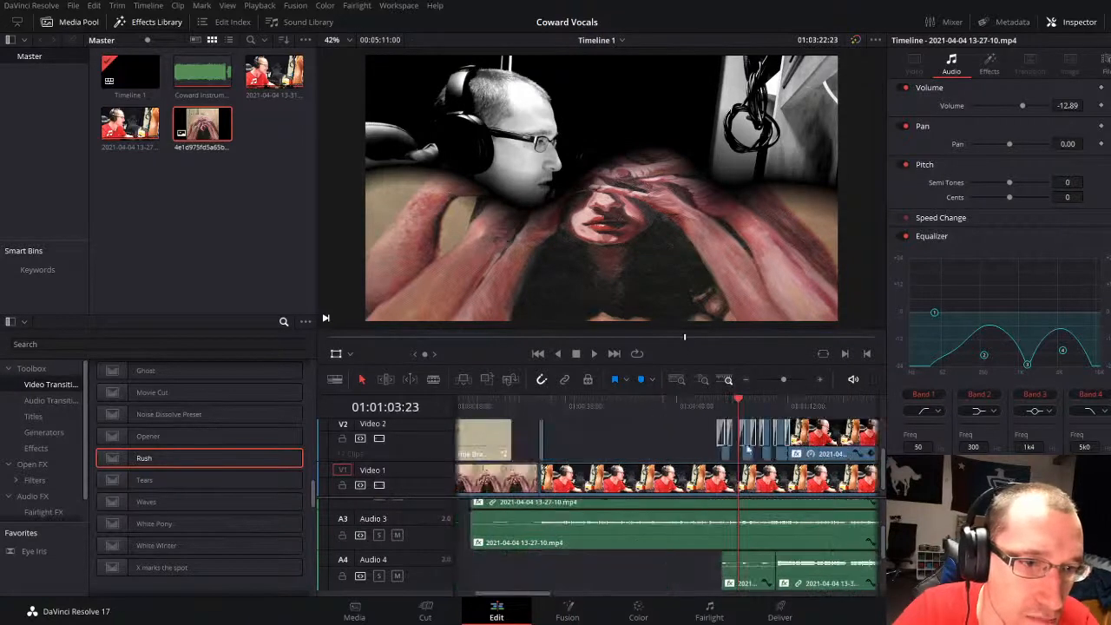
left_click(675, 439)
left_click_drag(779, 379, 781, 379)
left_click(703, 524)
left_click(691, 407)
key("space")
key("space")
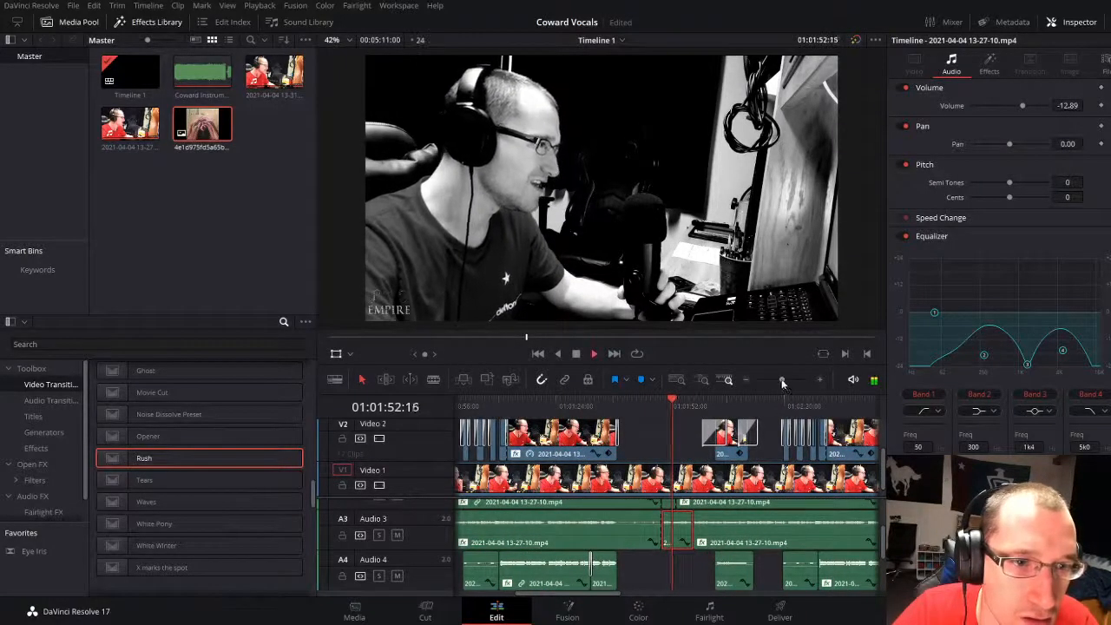
left_click_drag(781, 380, 779, 379)
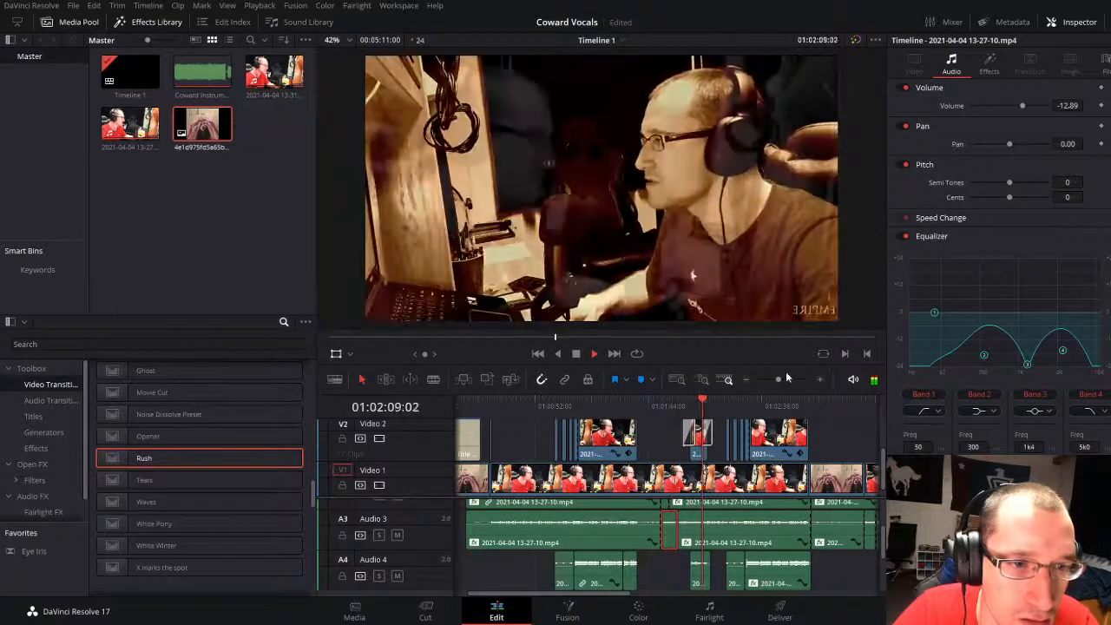
left_click(787, 378)
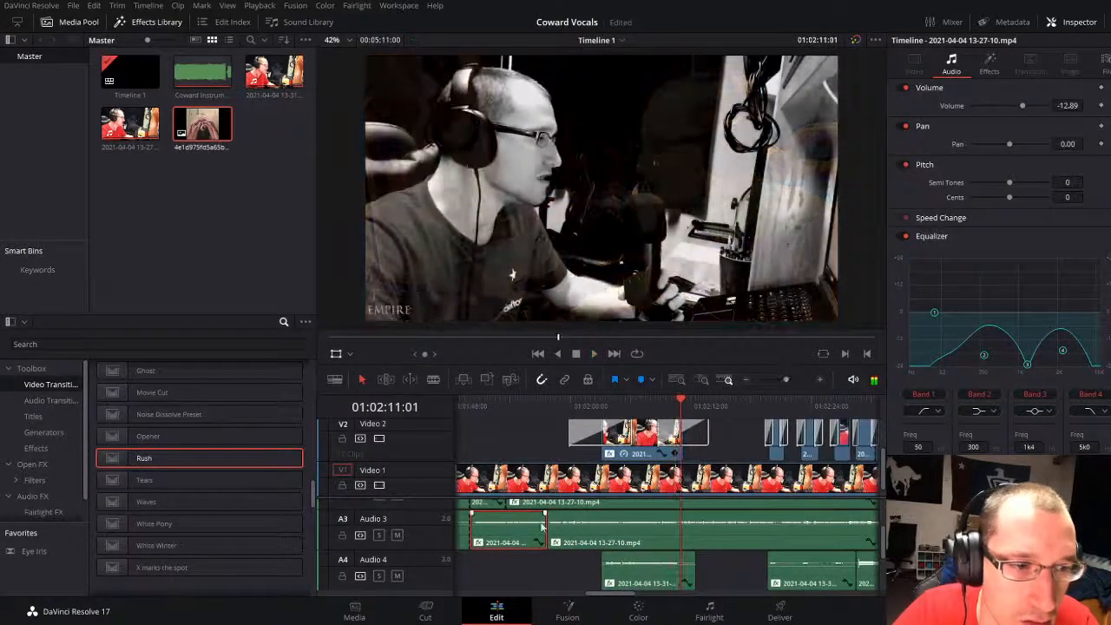
Step: Try moving the end of the short Audio 3 piece to 01:02:11:01 and play back from 01:01:53:14
left_click_drag(673, 531, 680, 531)
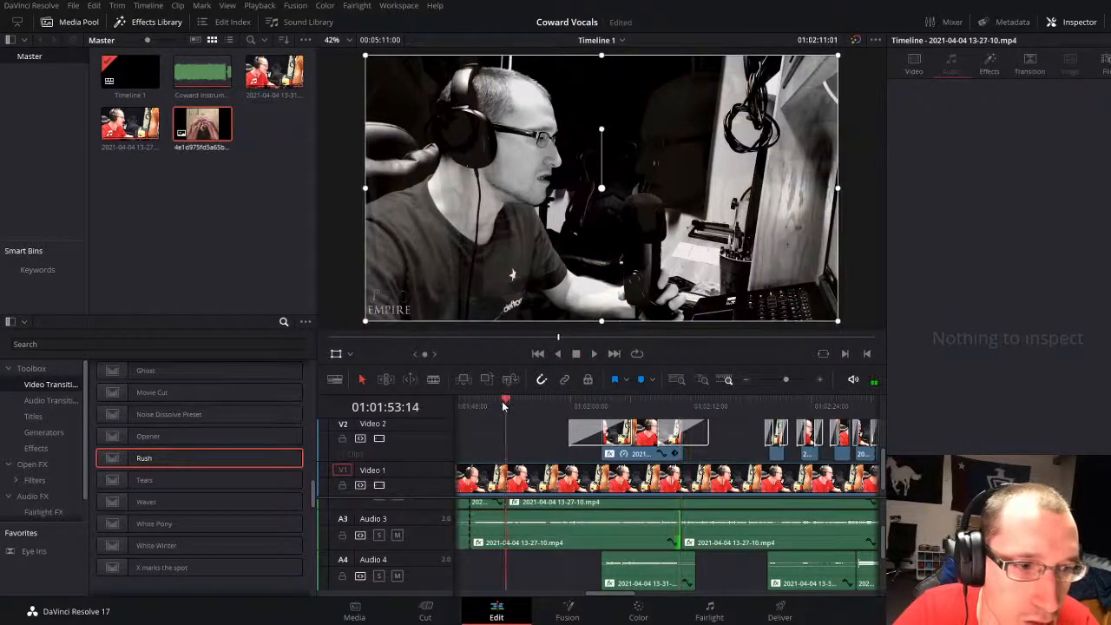
key("space")
key("space")
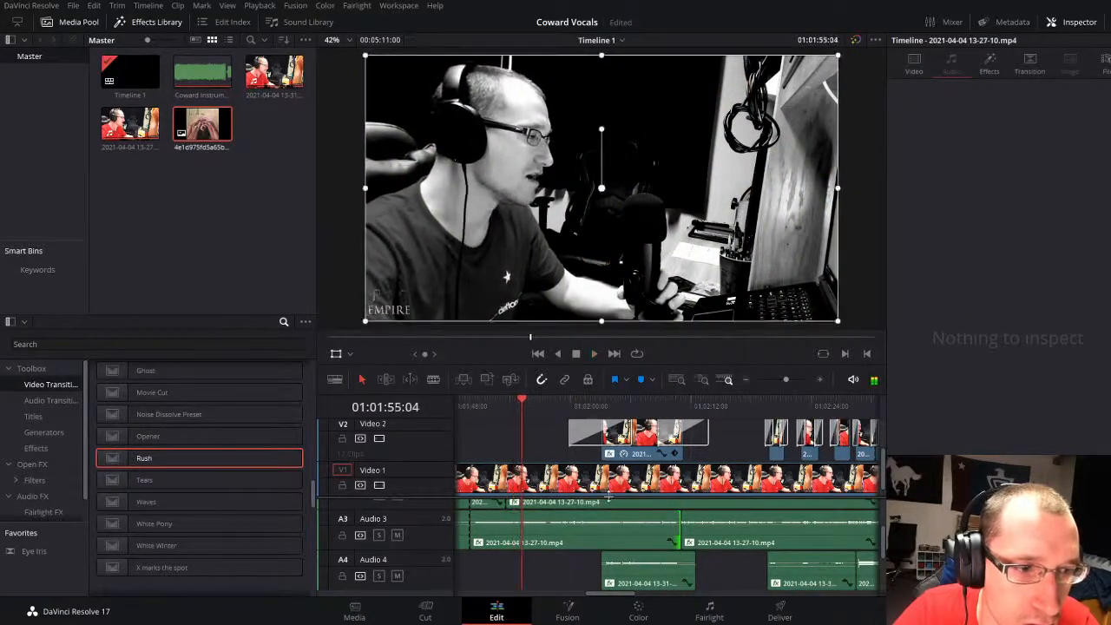
key("space")
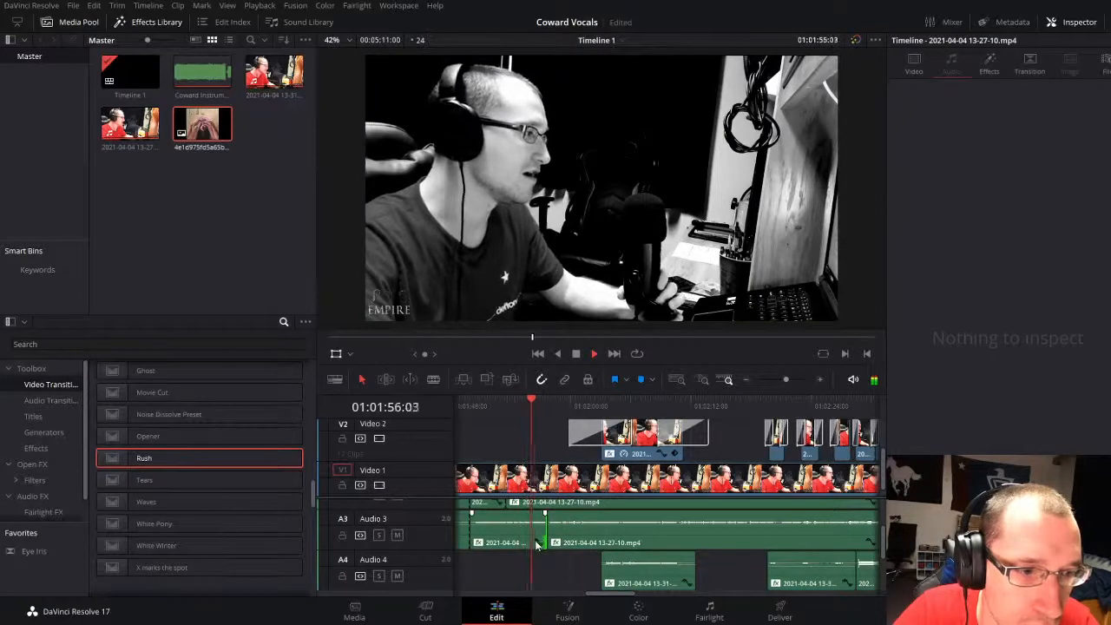
Step: Try extending the short Audio 2 piece to about 01:01:59, play it back and undo the change
scroll(521, 540, "up", 2)
key("space")
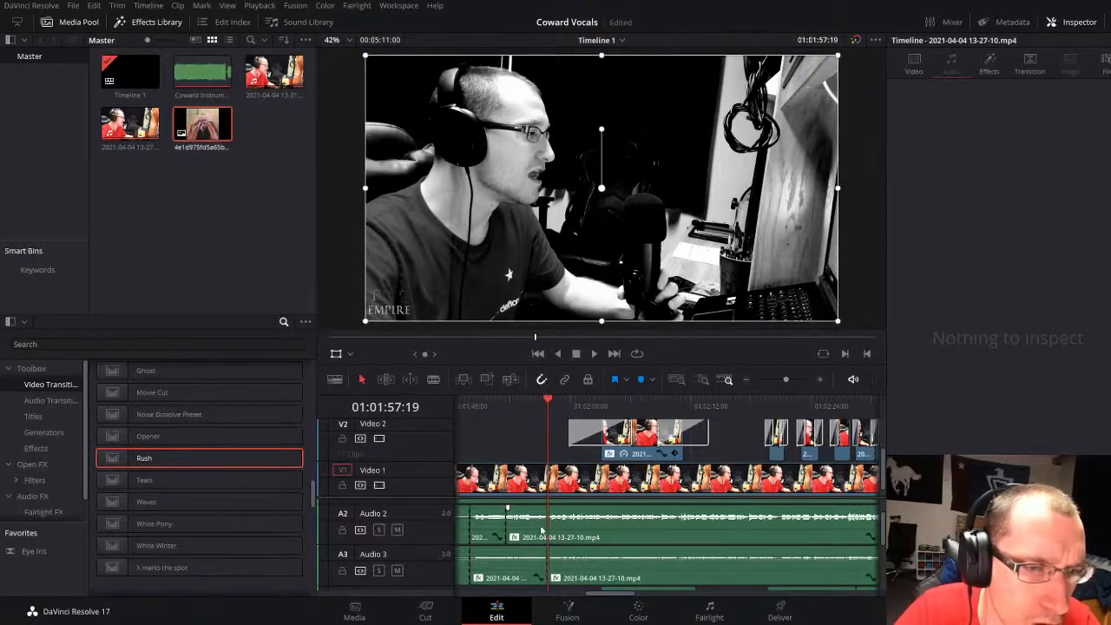
left_click(501, 523)
left_click_drag(501, 523, 564, 525)
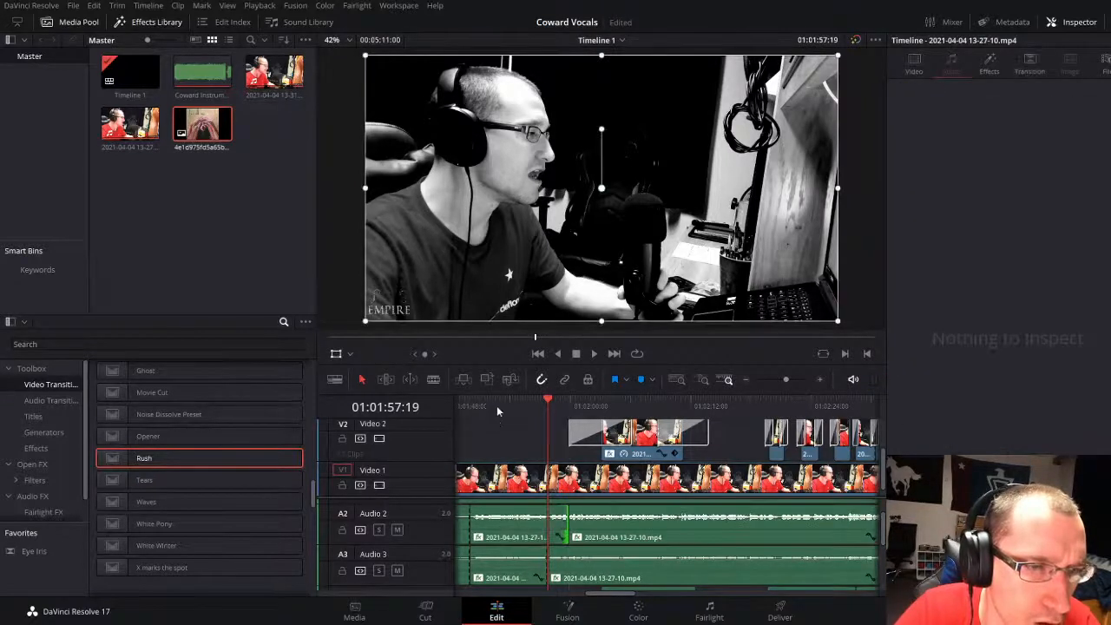
left_click(497, 405)
key("space")
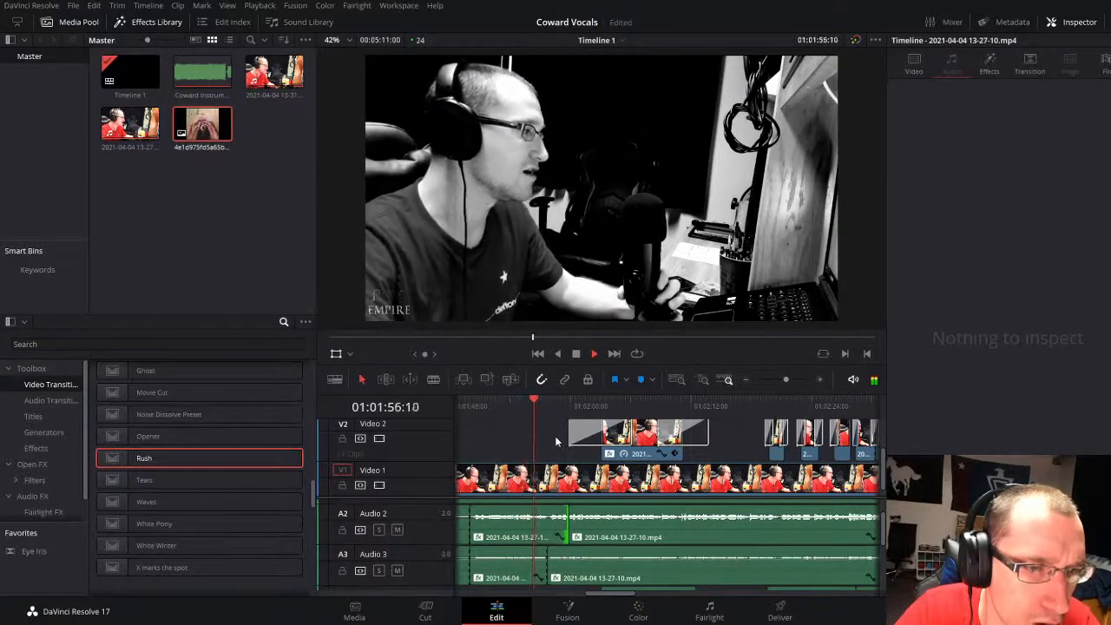
key("ctrl+z")
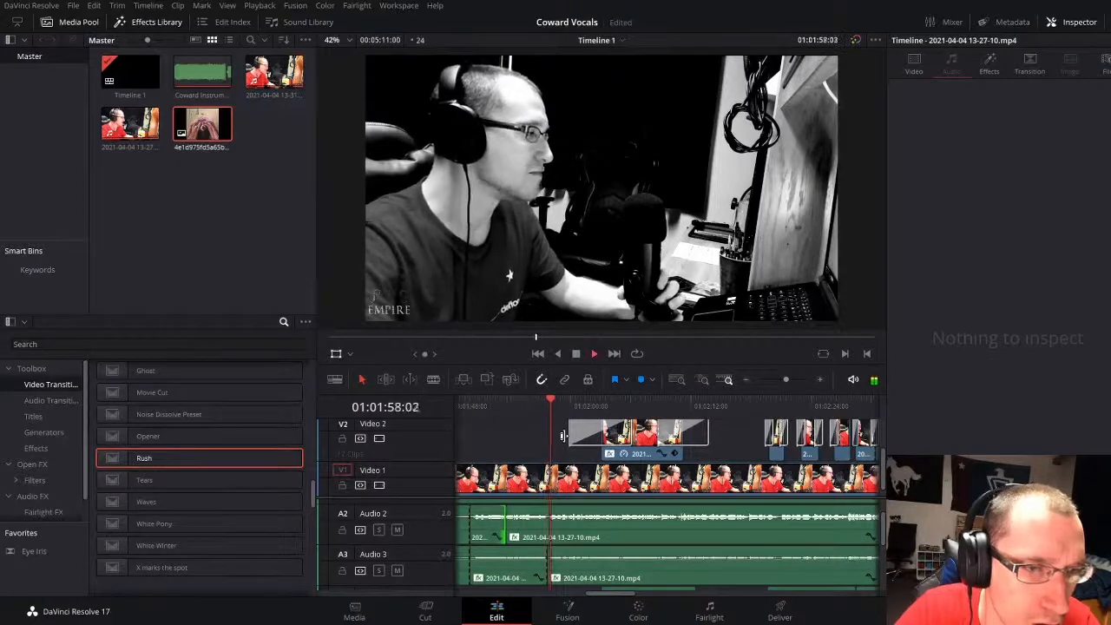
Step: Play back the opening of the cover image on Video 1, stopping around 01:03:00:01
mouse_move(785, 379)
left_mouse_down()
mouse_move(774, 377)
mouse_move(784, 378)
left_mouse_up()
left_click(662, 404)
left_click(543, 404)
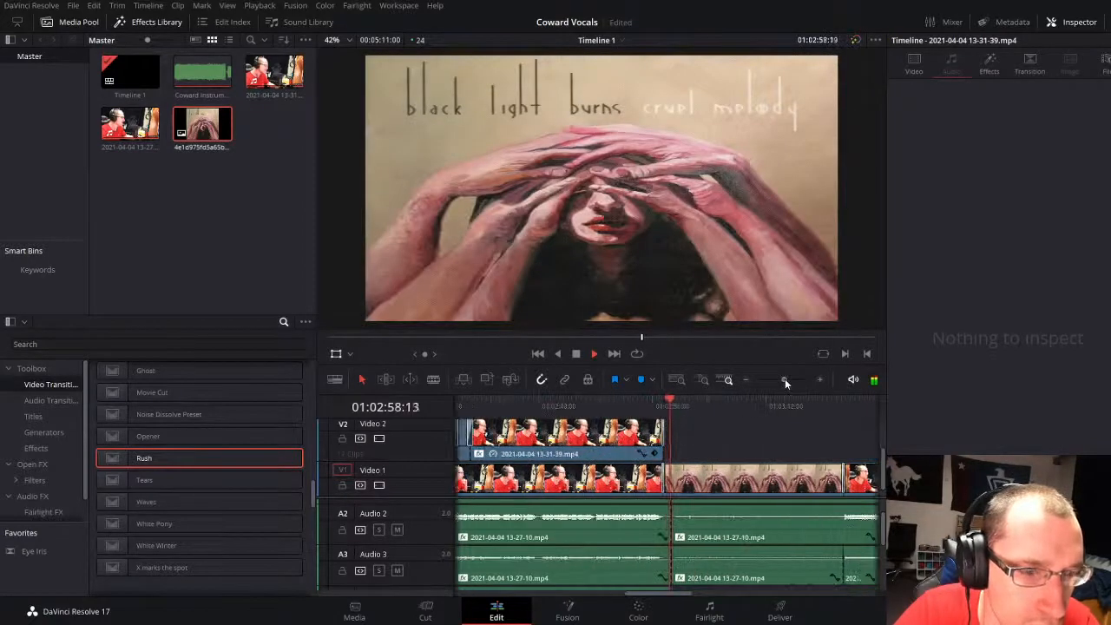
key("space")
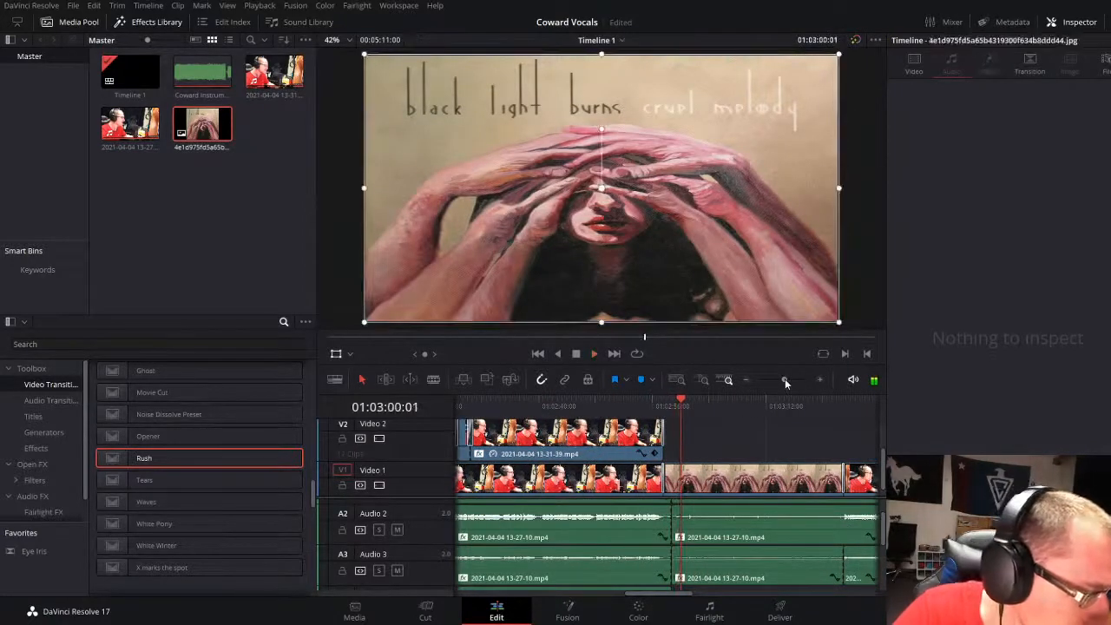
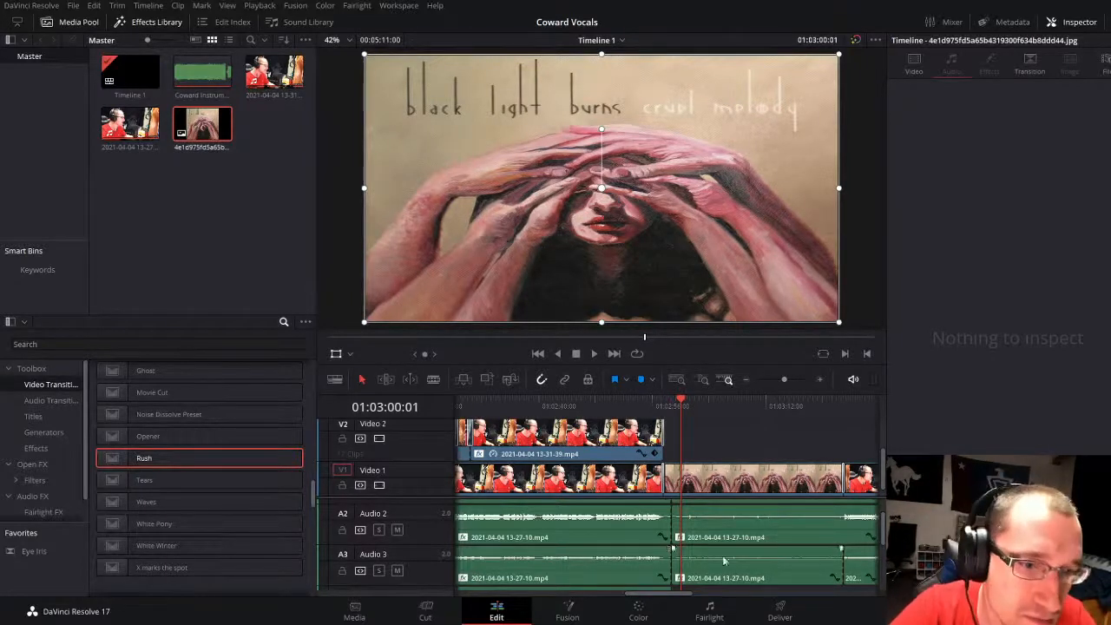
Step: Play back the start of the album-cover image clip on Video 1, around 01:02:57
left_click_drag(784, 379, 789, 377)
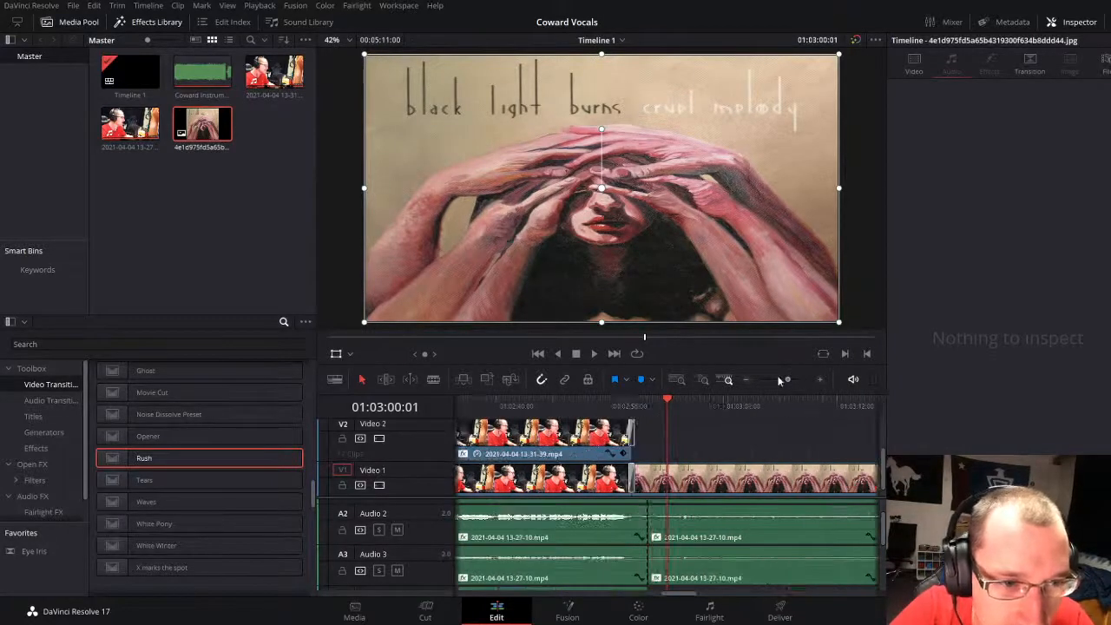
left_click(626, 405)
key("space")
key("space")
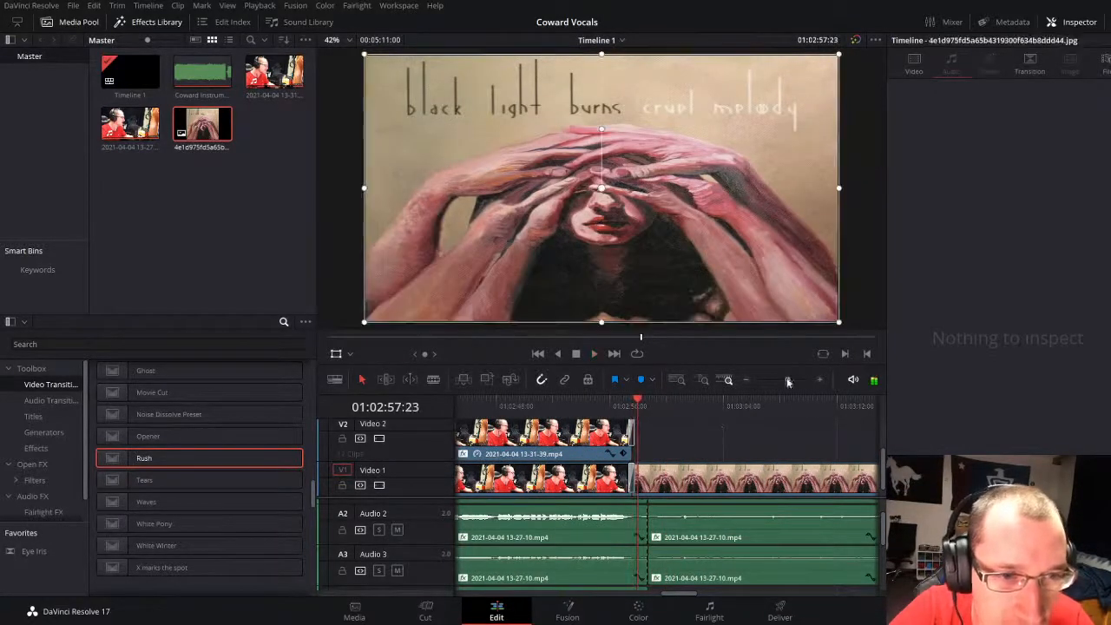
Step: Play back the vocal footage that follows the album-cover image, from 01:03:23:05 to 01:03:28:16
mouse_move(788, 380)
left_mouse_down()
mouse_move(778, 382)
mouse_move(786, 376)
left_mouse_up()
left_click(716, 409)
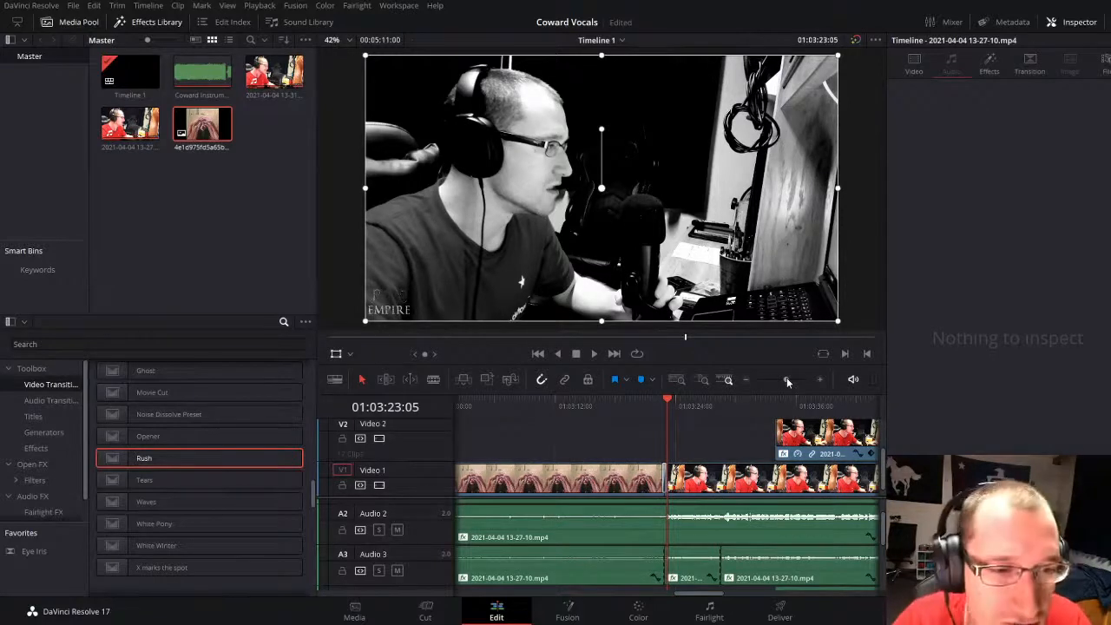
left_click(729, 433)
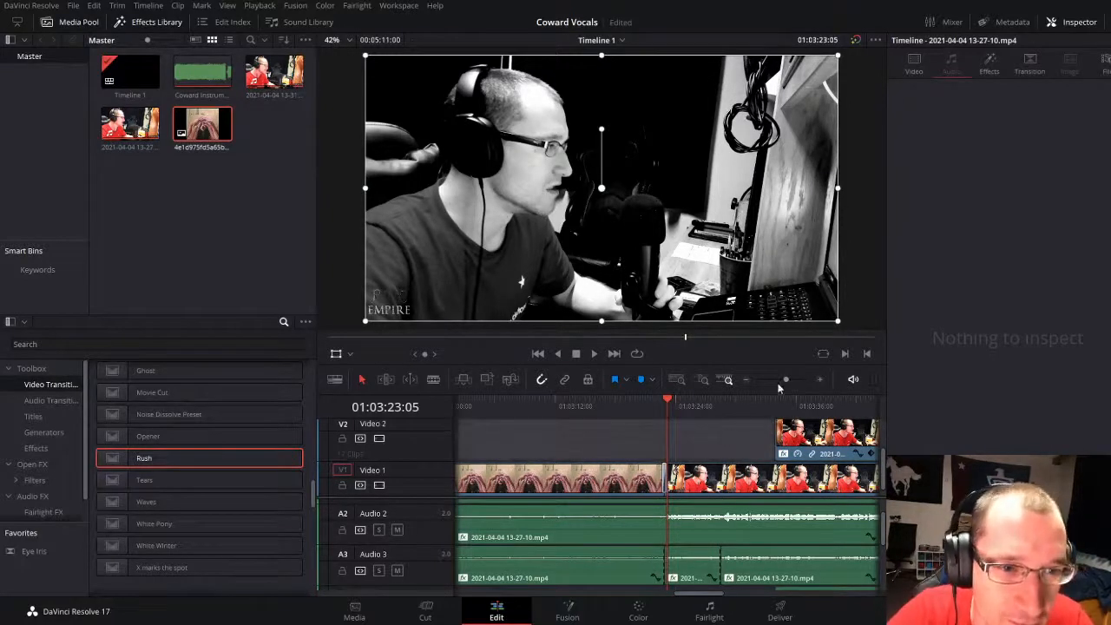
left_click_drag(785, 380, 784, 380)
key("space")
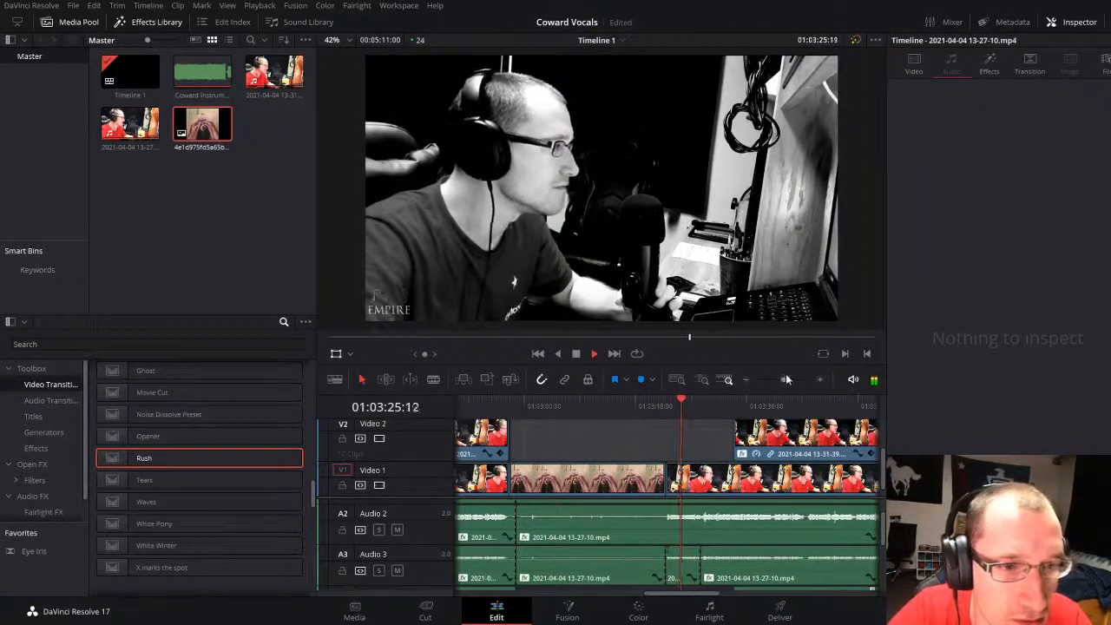
left_click_drag(786, 379, 790, 379)
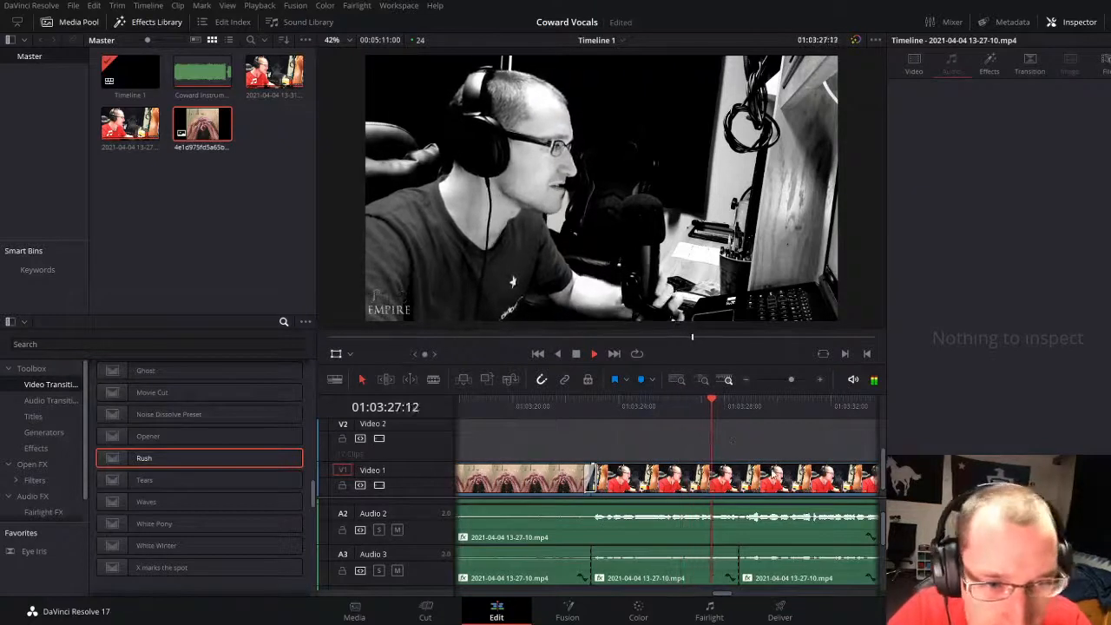
key("space")
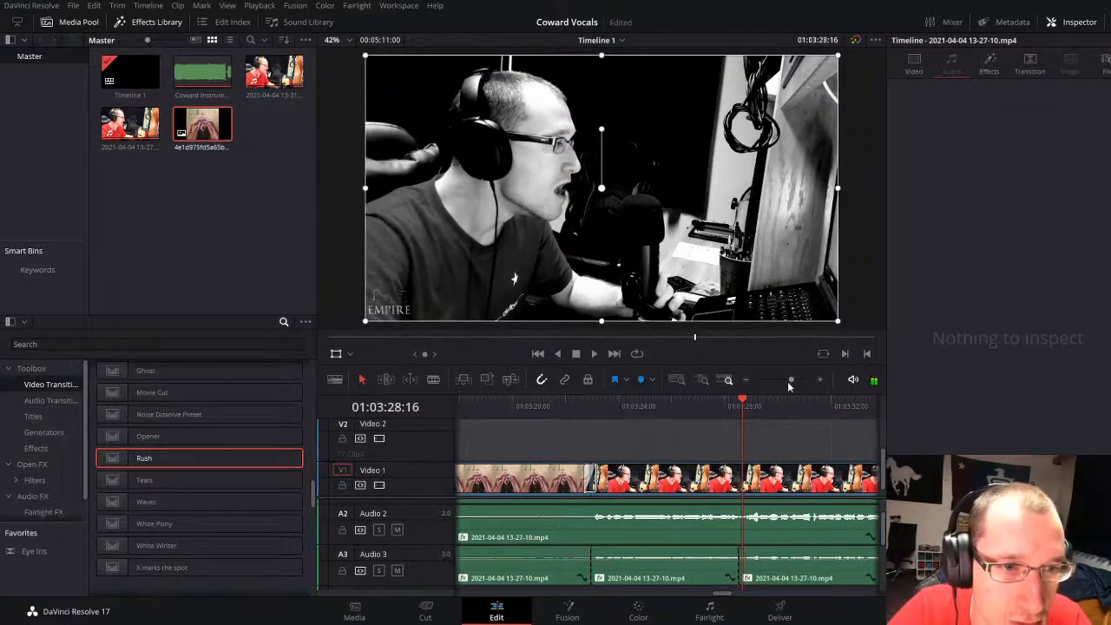
Step: Split the vocal clip on Audio 2 at 01:03:28:19
left_click_drag(789, 385, 801, 386)
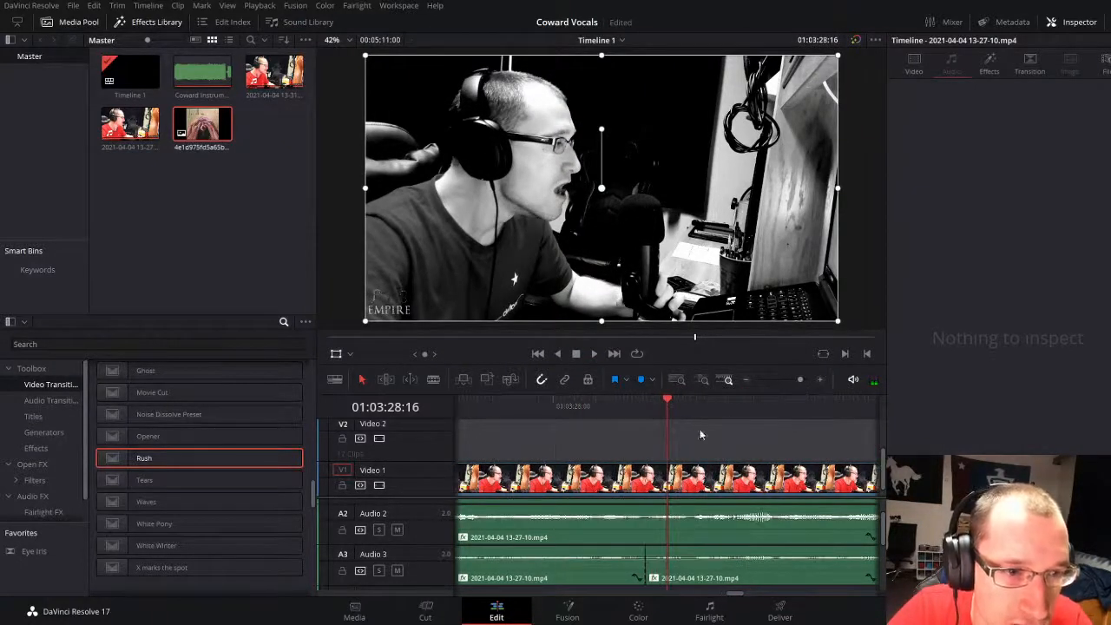
left_click_drag(683, 406, 689, 409)
left_click(710, 532)
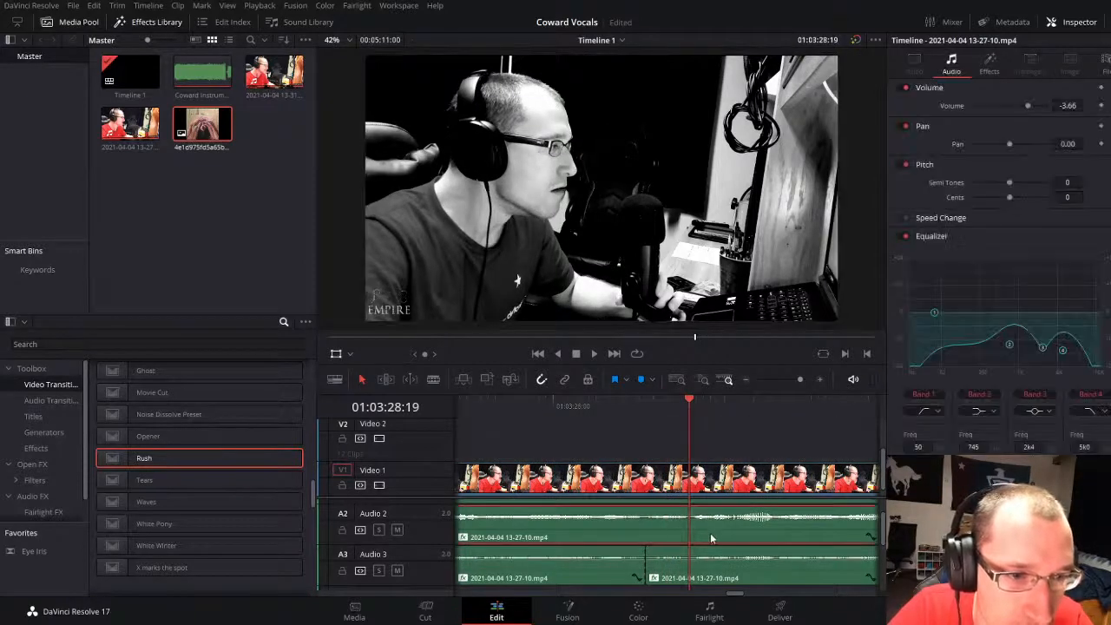
Step: Trim the start of the Audio 2 piece before the 01:03:28:19 cut by 24:00, leaving a duration of 05:02
left_click_drag(799, 379, 779, 379)
left_click(495, 535)
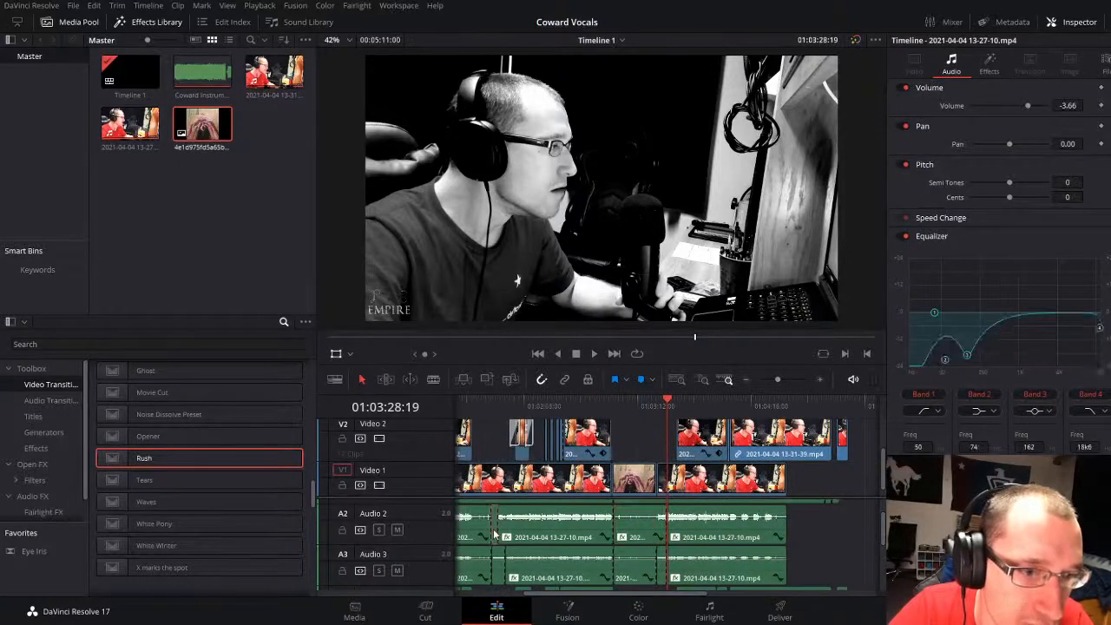
left_click(647, 529)
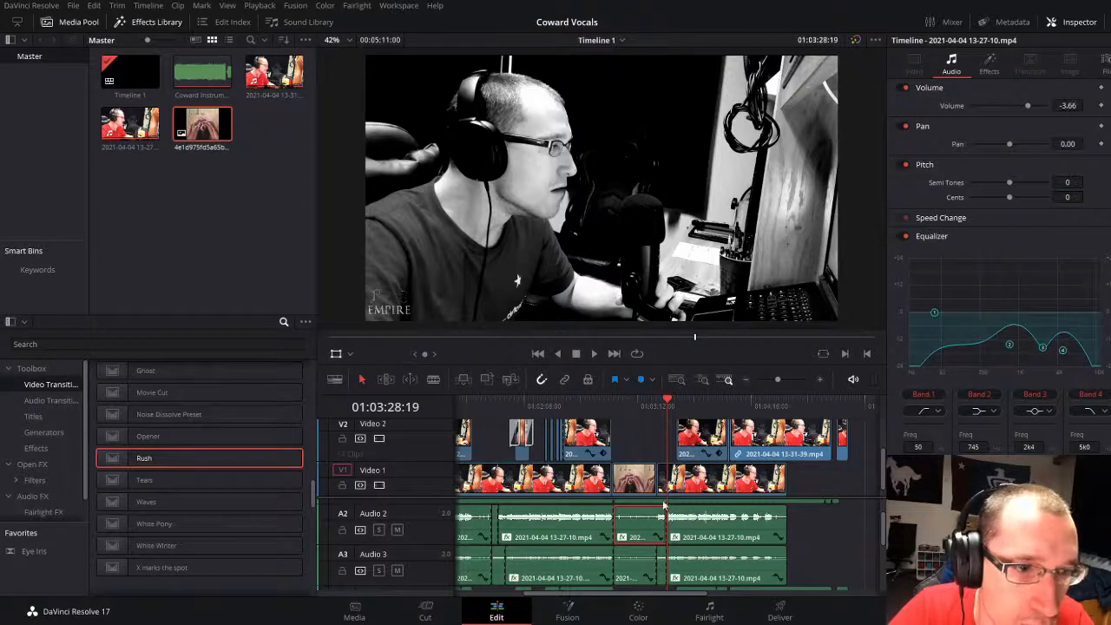
key("BackSpace")
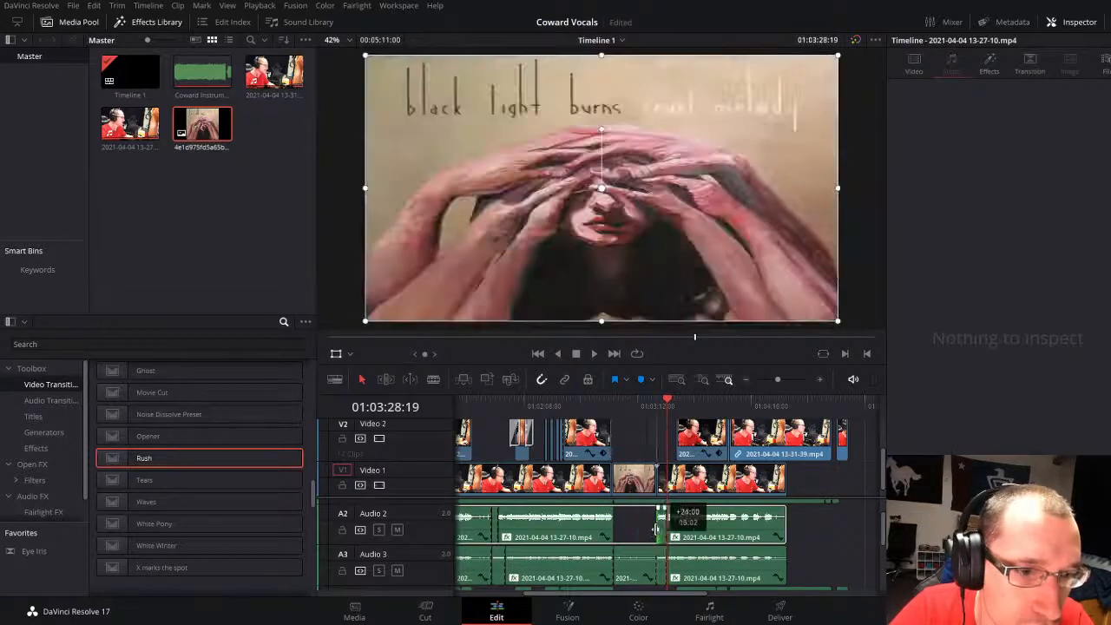
Step: Play back the trimmed vocals from the end of the album-cover image to 01:03:37:18
left_click(659, 405)
key("space")
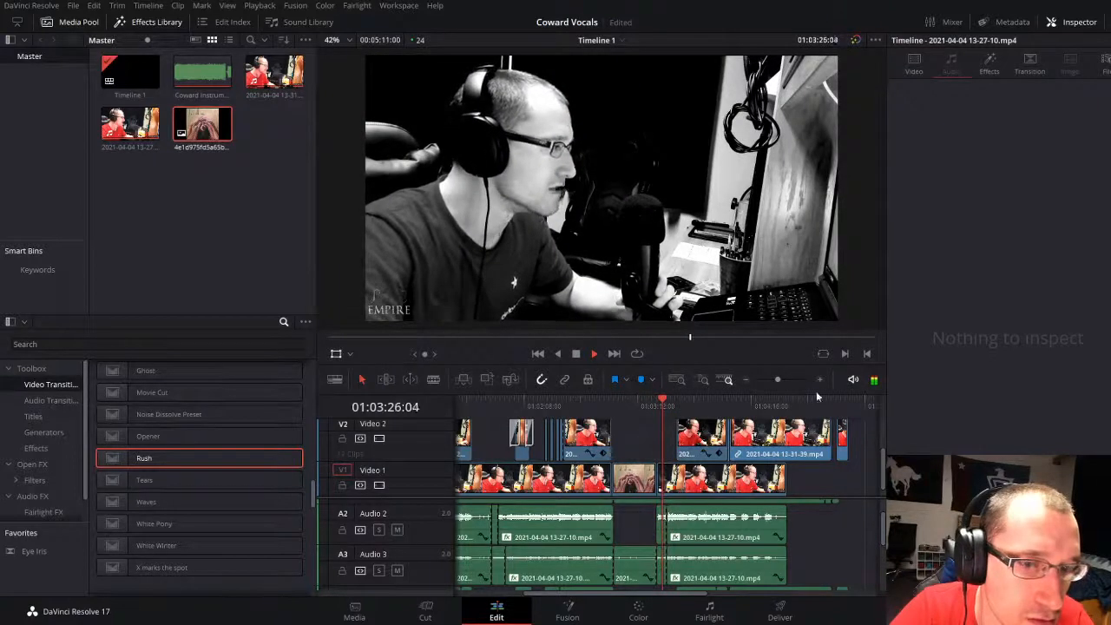
left_click_drag(780, 378, 783, 377)
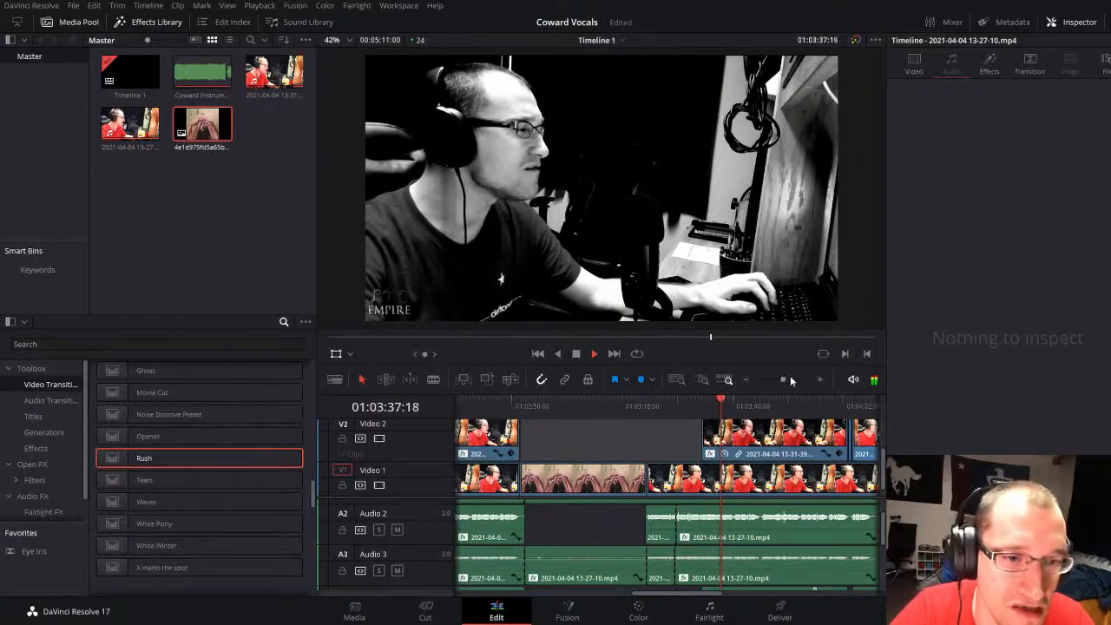
key("space")
Step: Add an Additive Dissolve to the start of the Video 2 clip after the album-cover image and play it back
left_click_drag(784, 379, 789, 379)
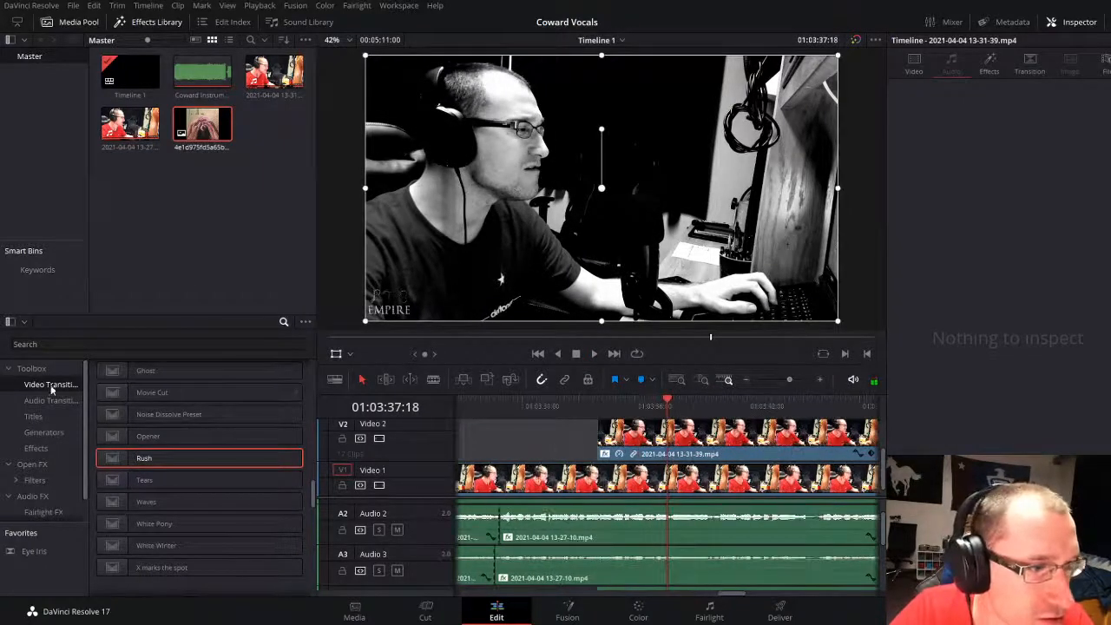
scroll(173, 478, "up", 15)
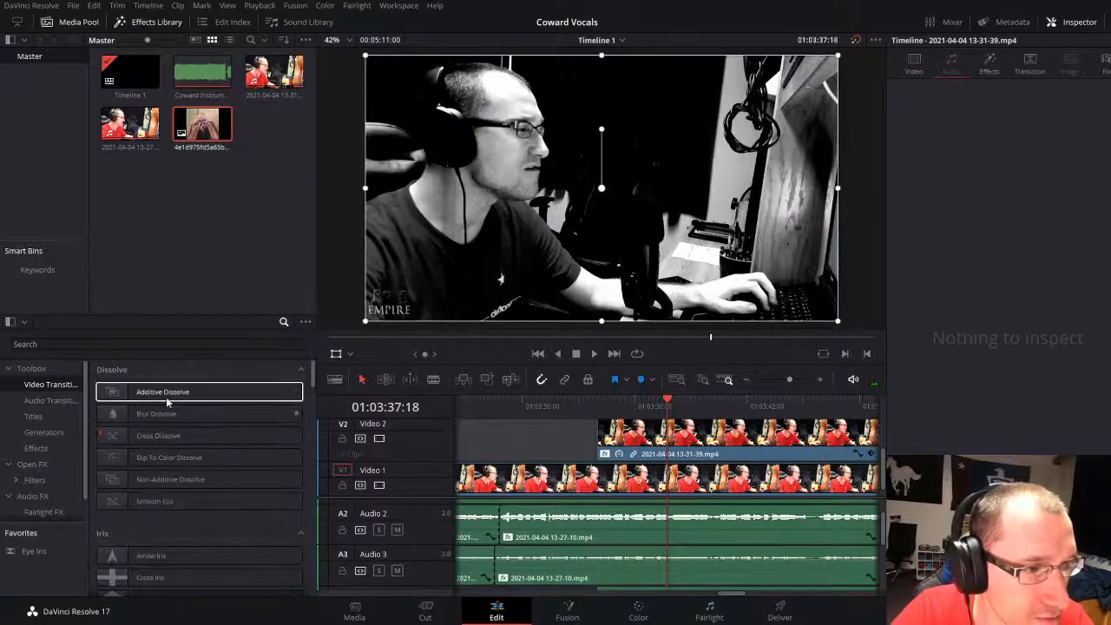
left_click_drag(167, 401, 567, 429)
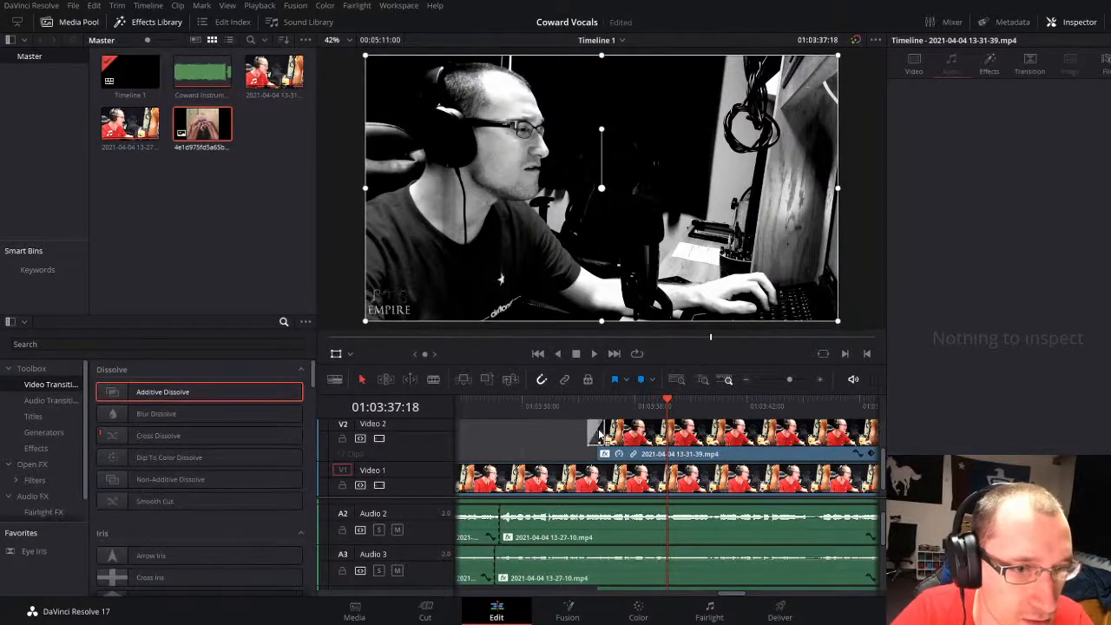
scroll(612, 525, "up", 2)
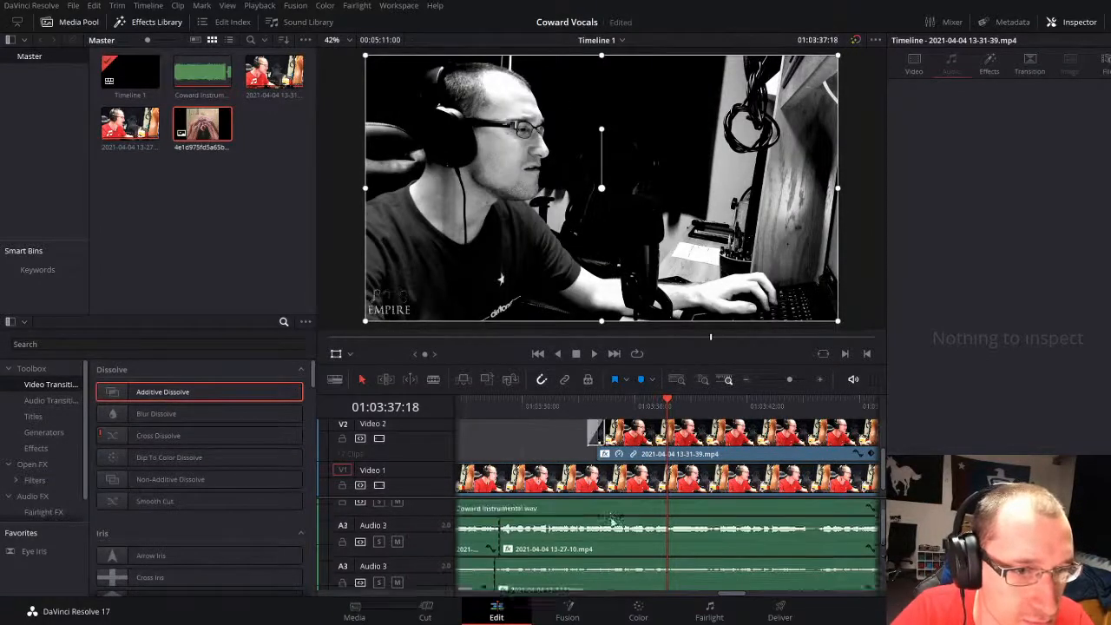
left_click(584, 399)
key("space")
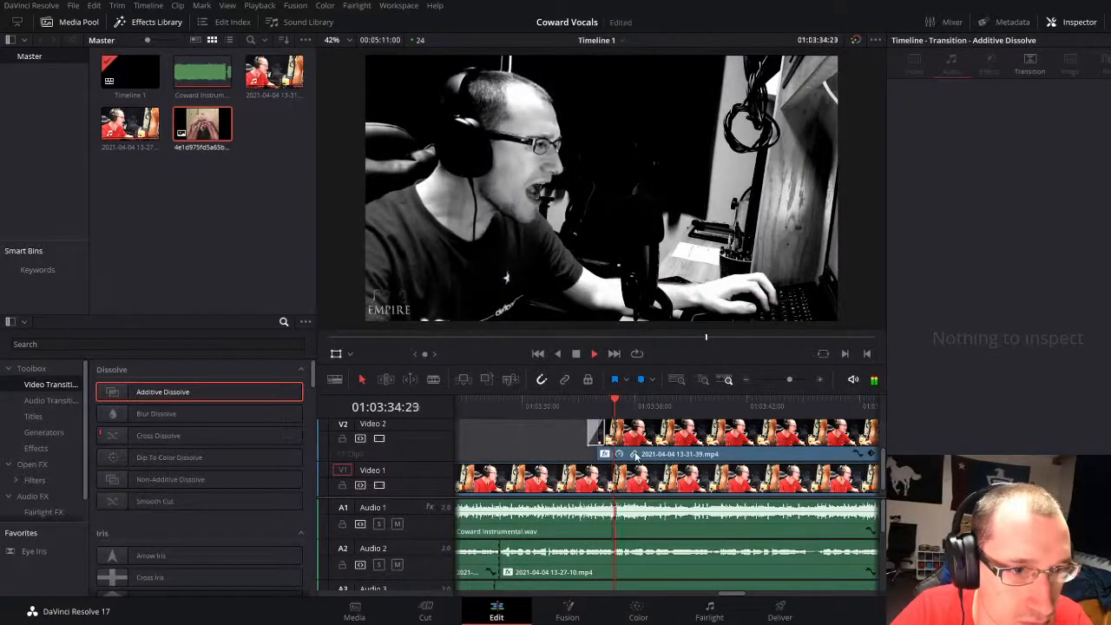
Step: Flip the Video 2 clip horizontally and give it the earlier split-screen clip's attributes, with right crop 959.999 and sepia look
left_click(669, 454)
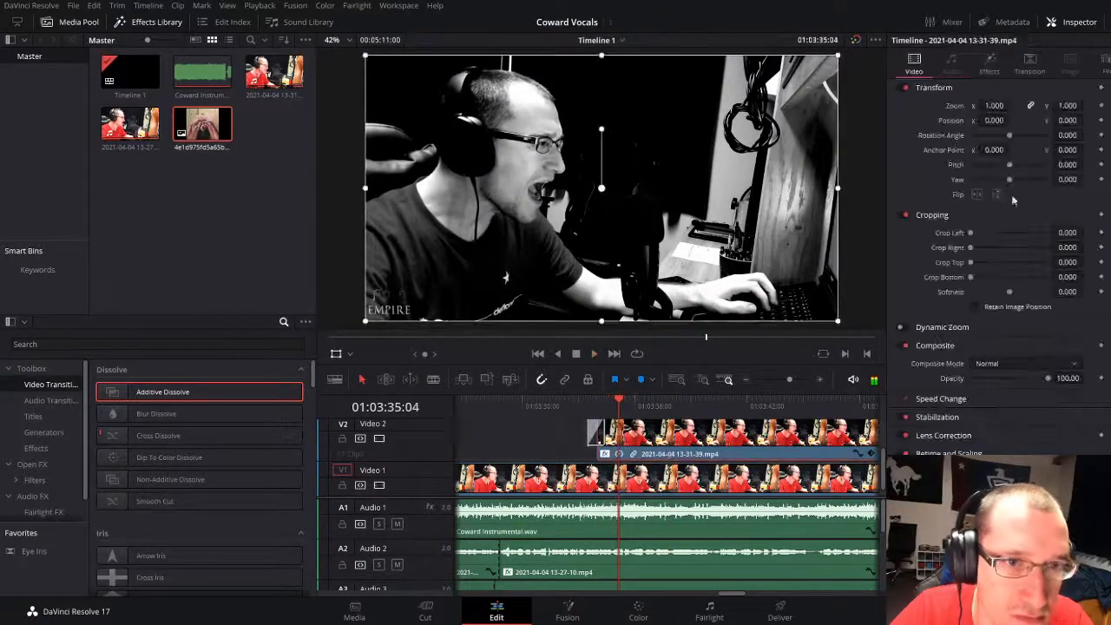
left_click(977, 195)
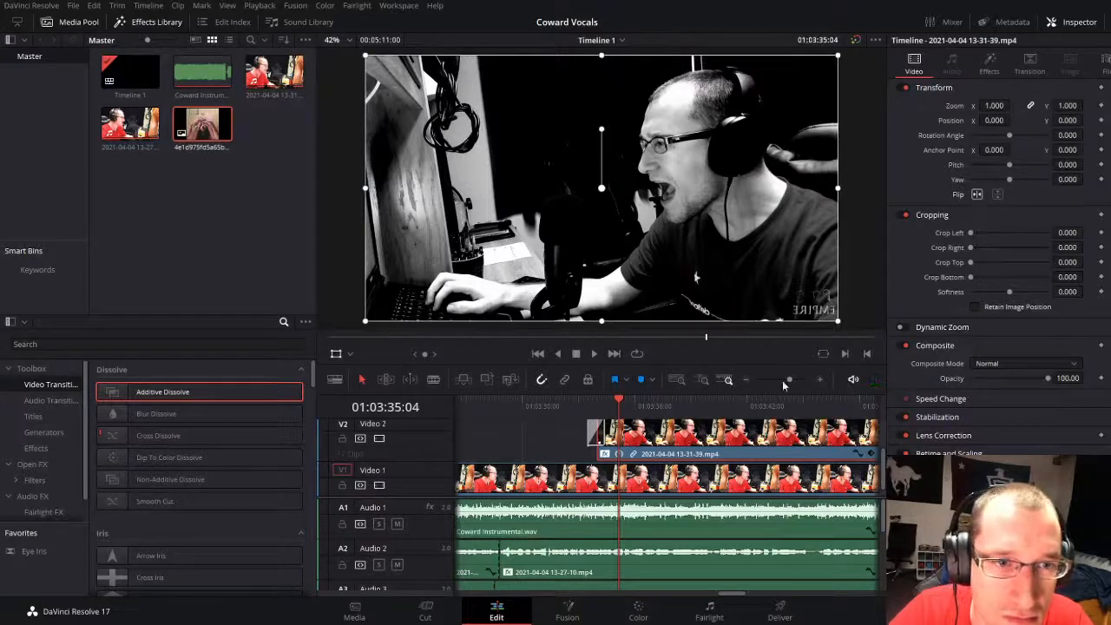
left_click_drag(783, 383, 774, 383)
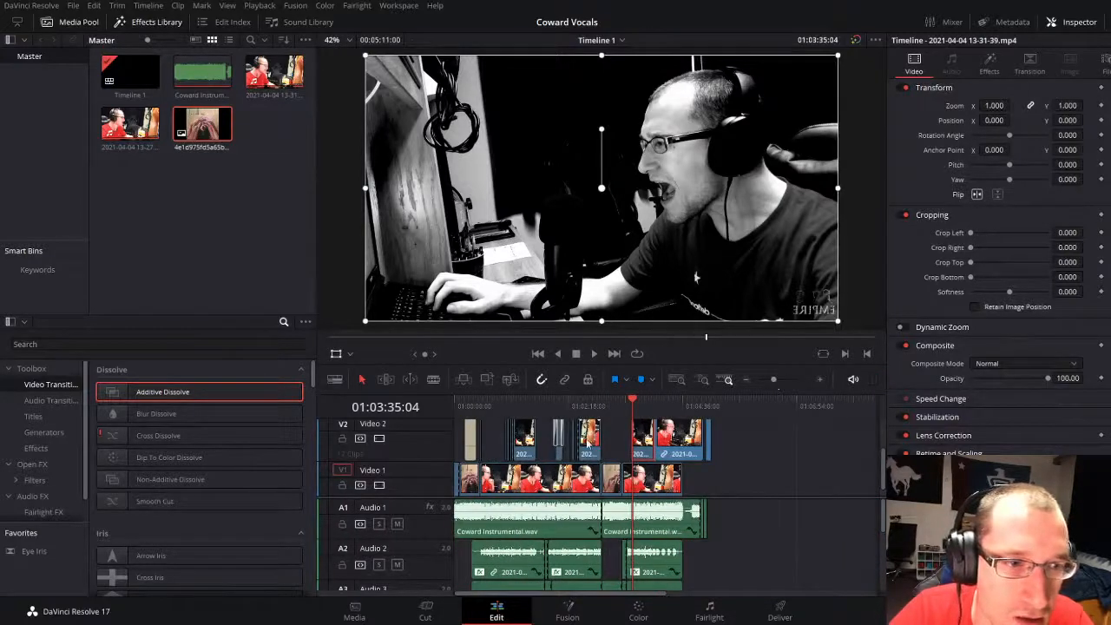
left_click(590, 441)
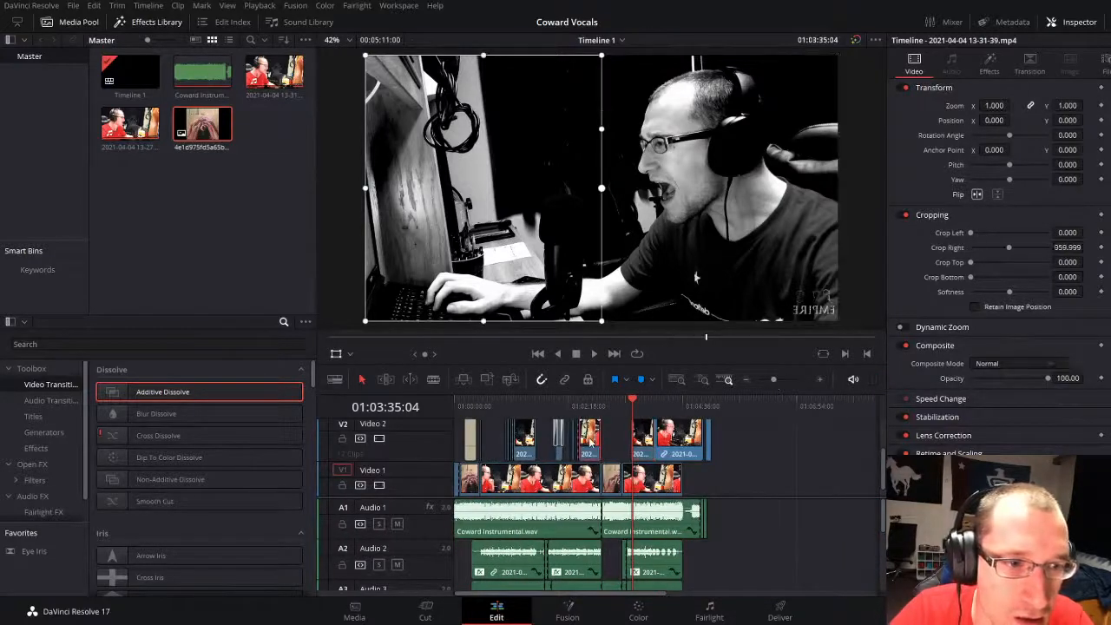
left_click(644, 450)
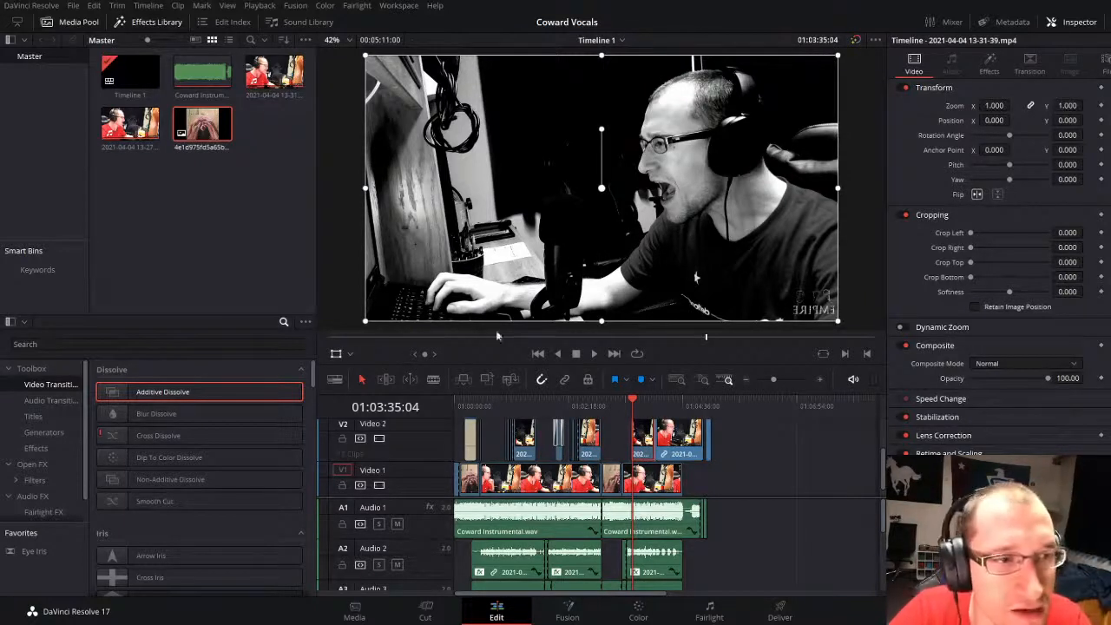
left_click(679, 500)
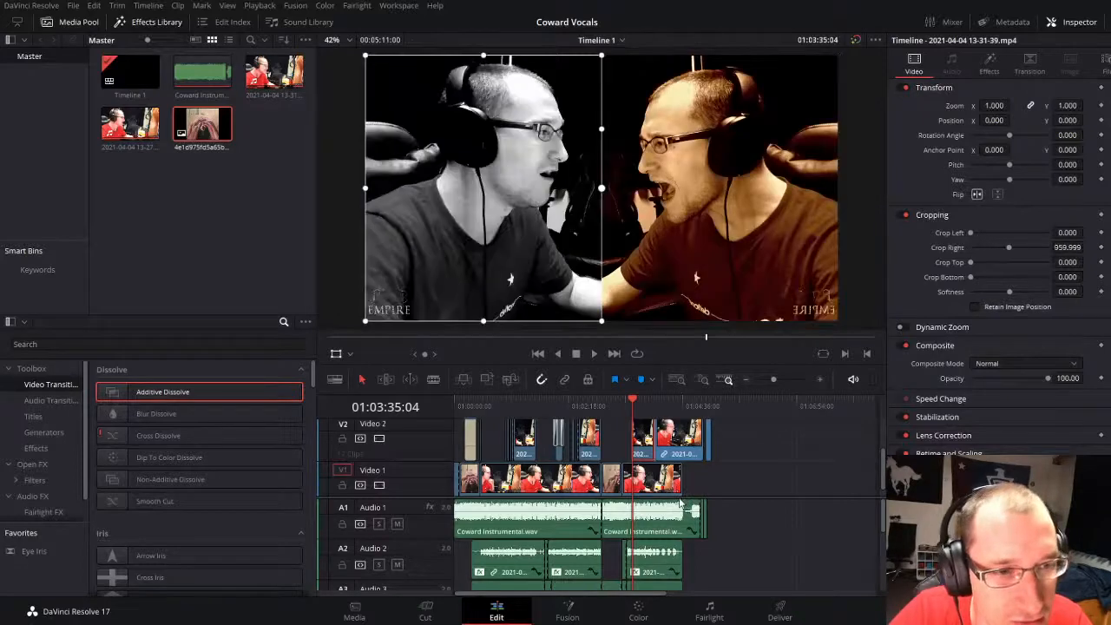
Step: Play back the split-screen section from the start of the Video 2 clip to 01:03:39:05
key("space")
left_click(782, 378)
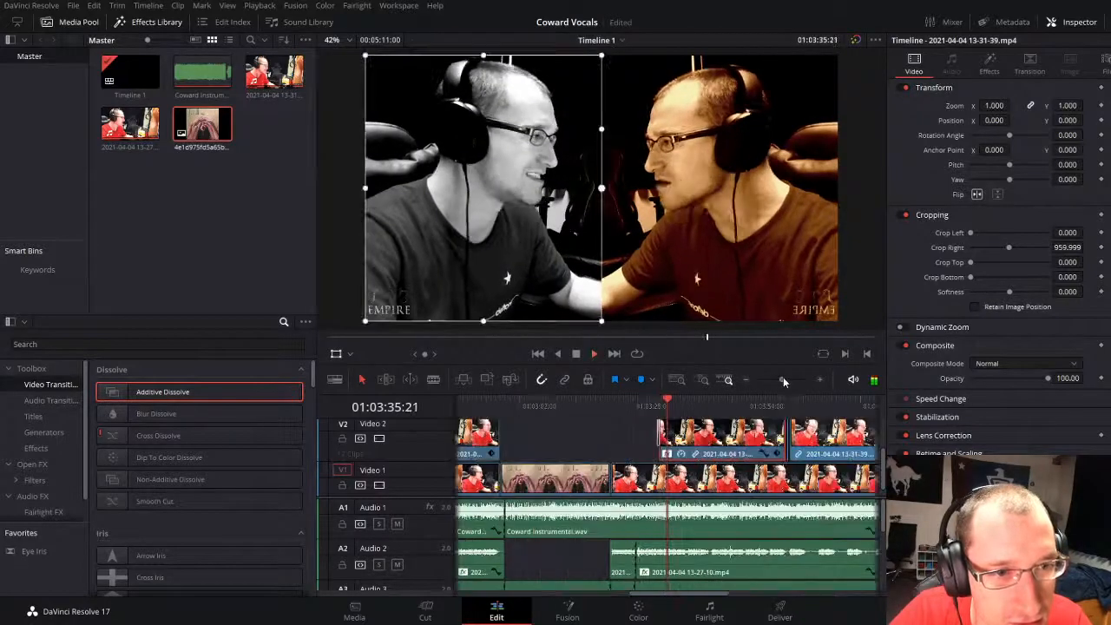
key("space")
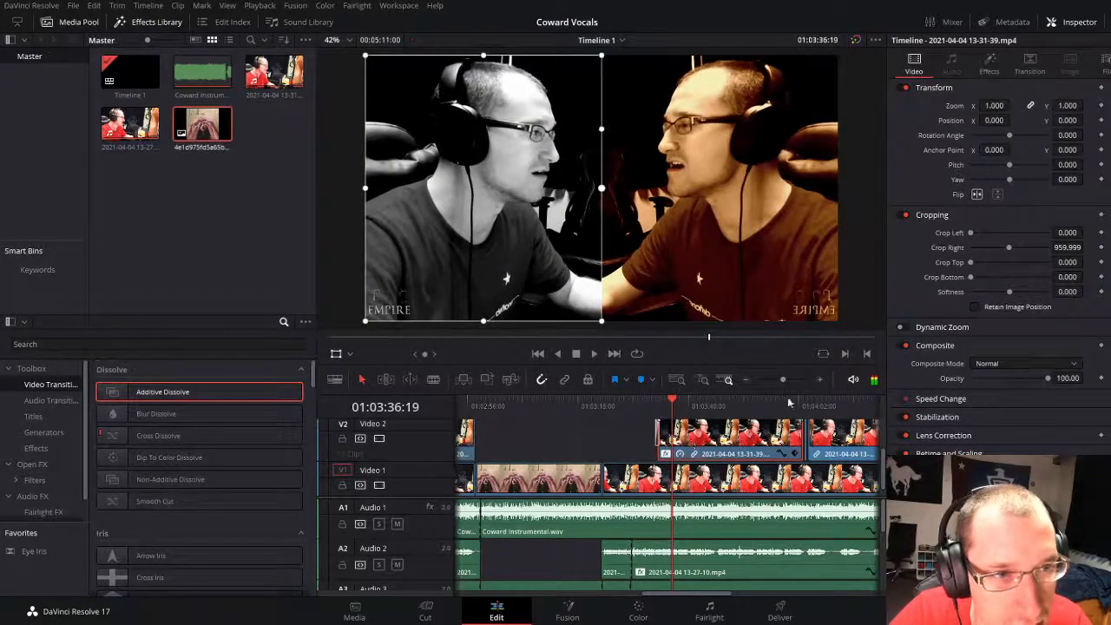
key("space")
left_click(654, 404)
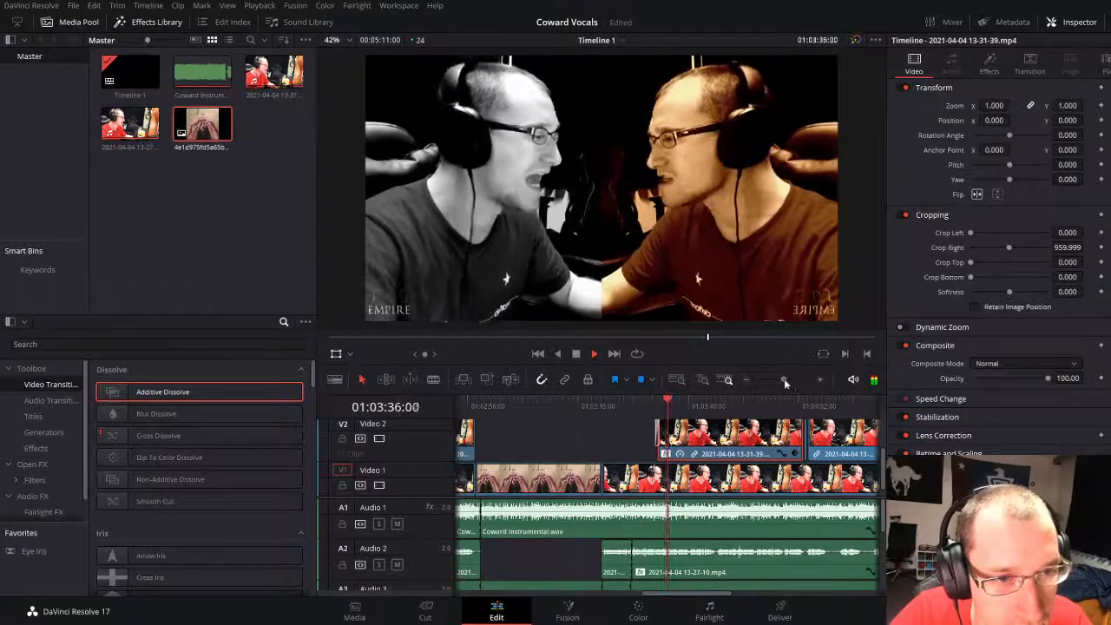
left_click_drag(784, 379, 788, 379)
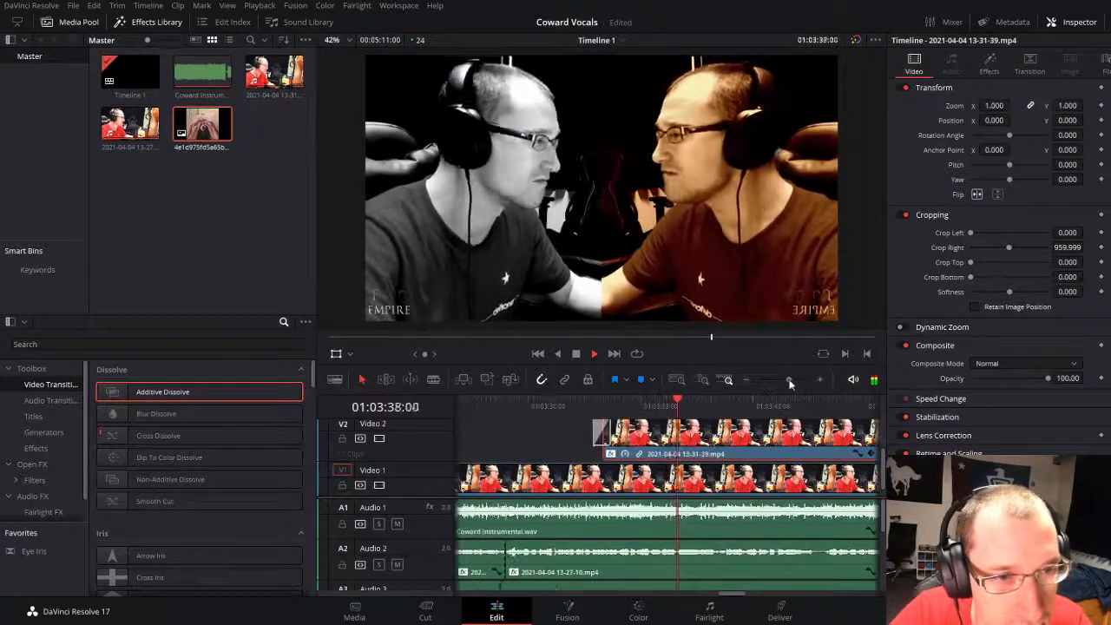
key("space")
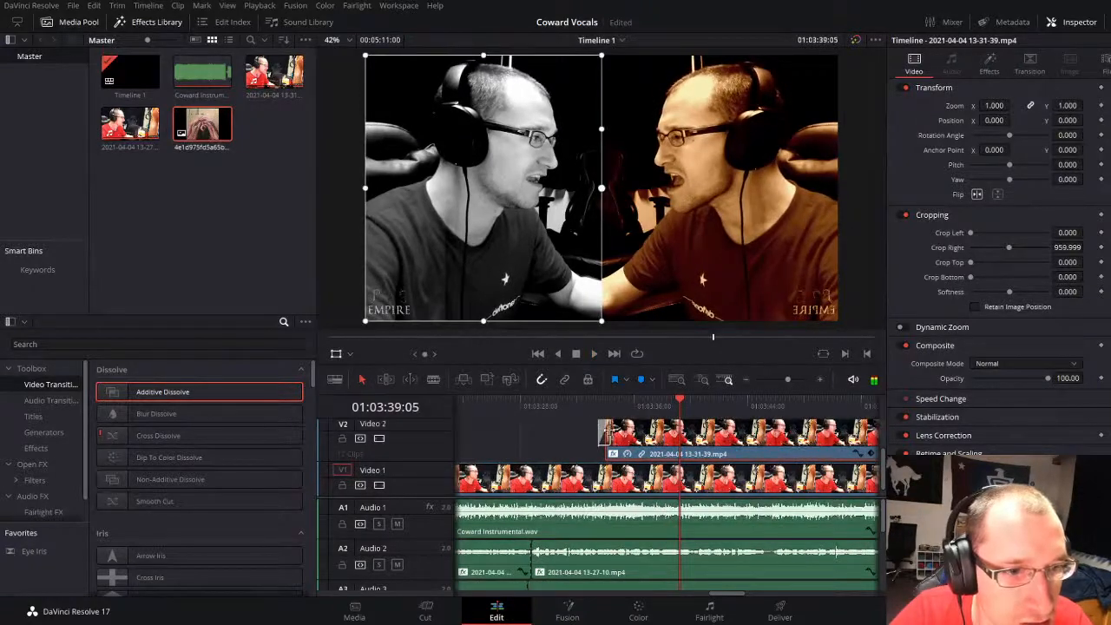
Step: Replace the Additive Dissolve at the start of the split-screen Video 2 clip with the Brightness Flash transition
left_click(609, 431)
key("Delete")
scroll(161, 544, "down", 10)
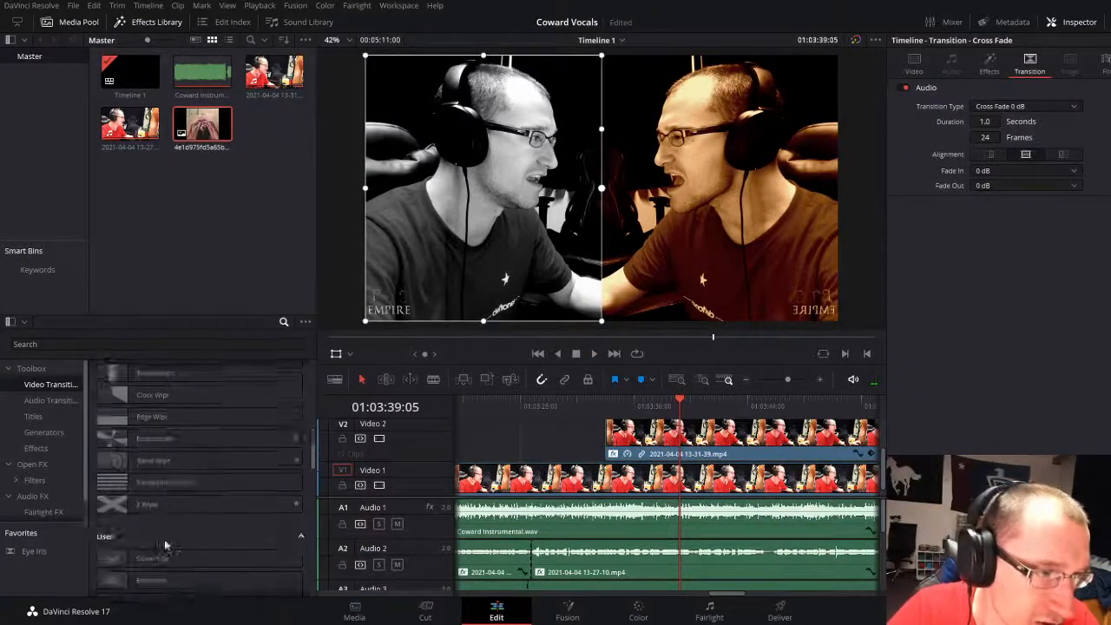
scroll(165, 545, "down", 6)
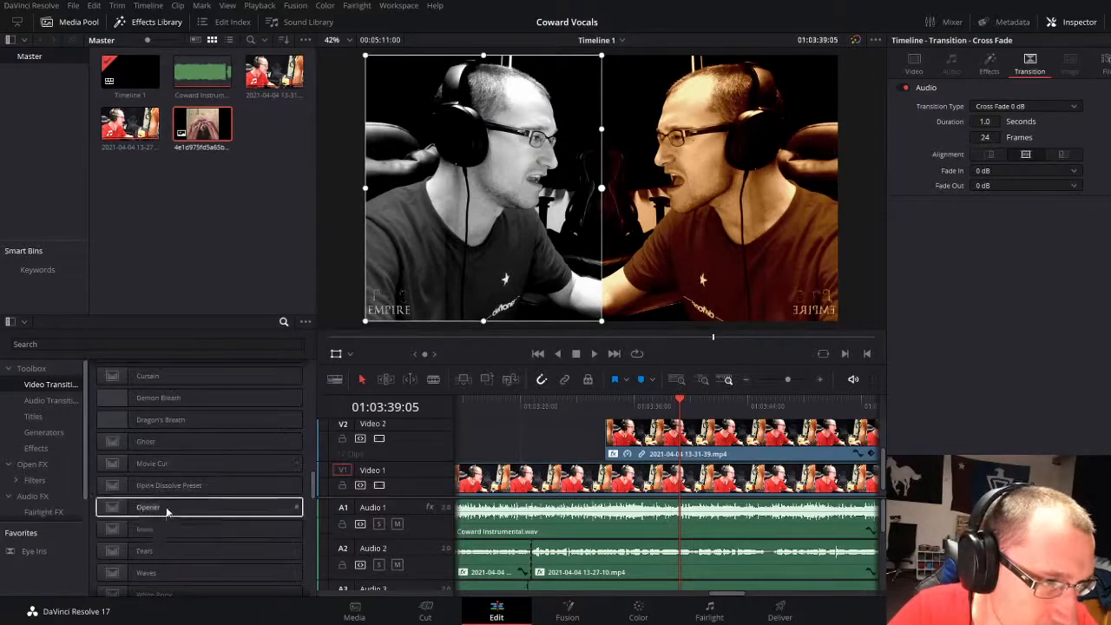
scroll(164, 468, "down", 5)
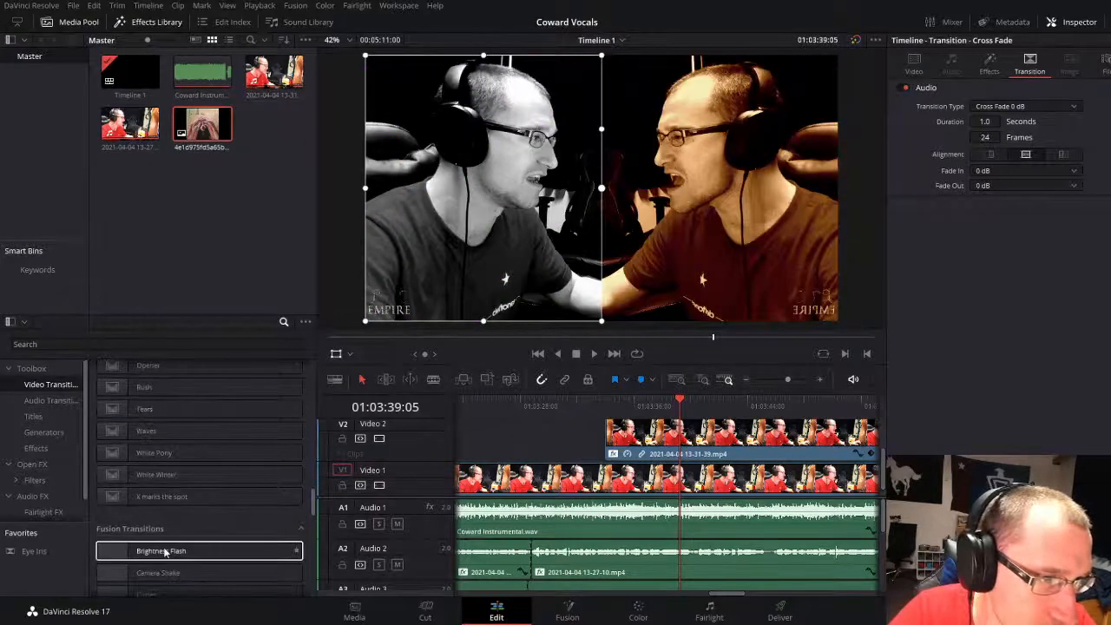
left_click_drag(606, 464, 618, 439)
Step: Play back the new transition and the split-screen section from 01:03:31:07 to about 01:03:41
left_click(567, 409)
key("space")
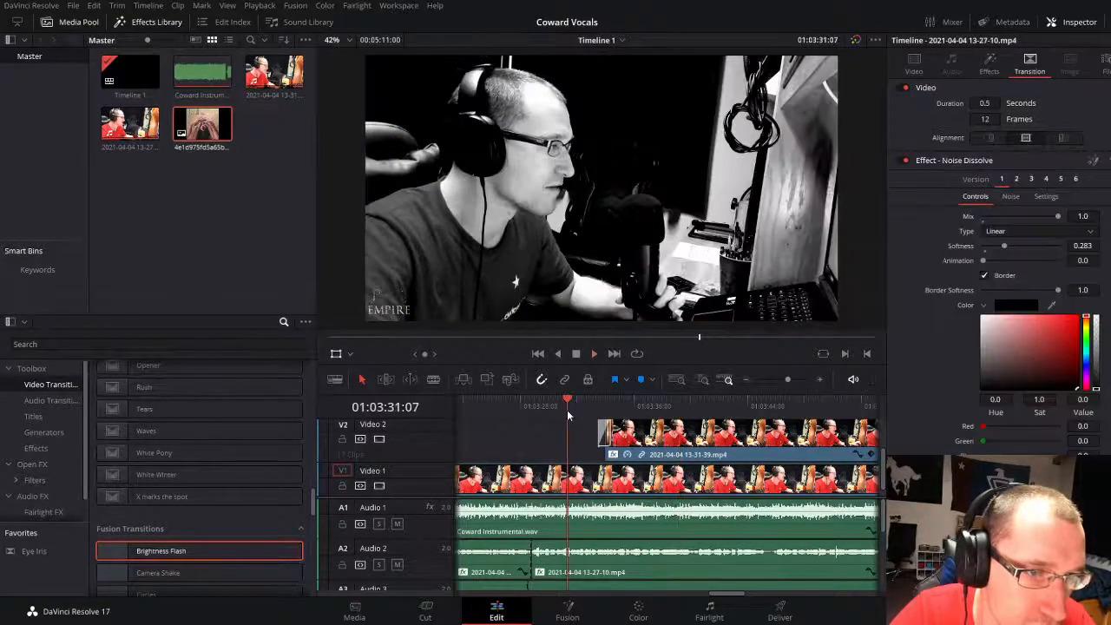
left_click(539, 433)
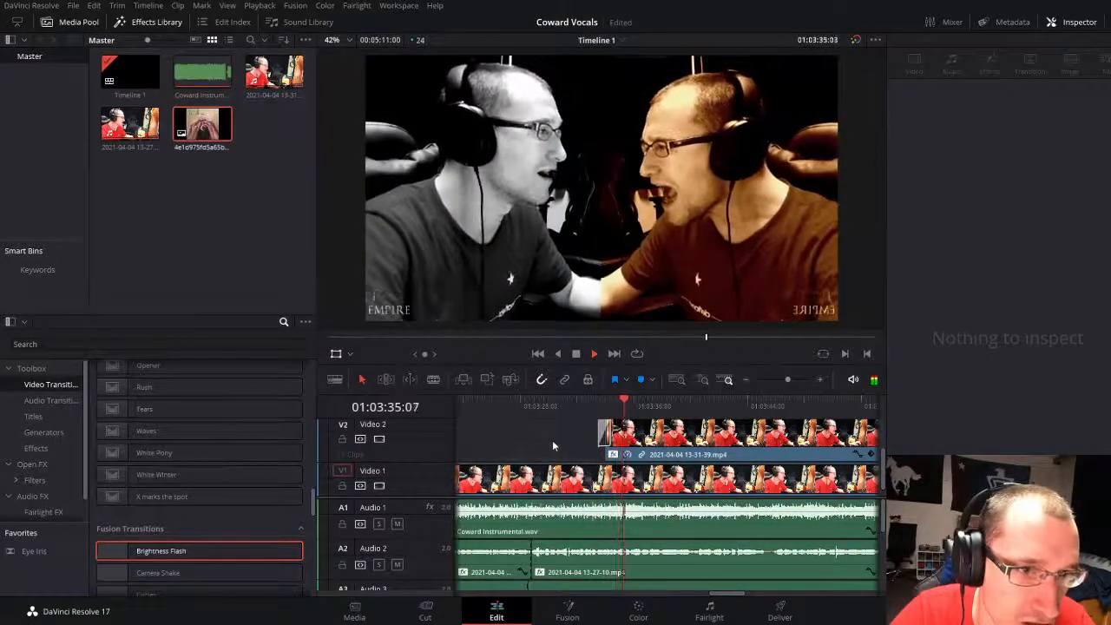
left_click(782, 380)
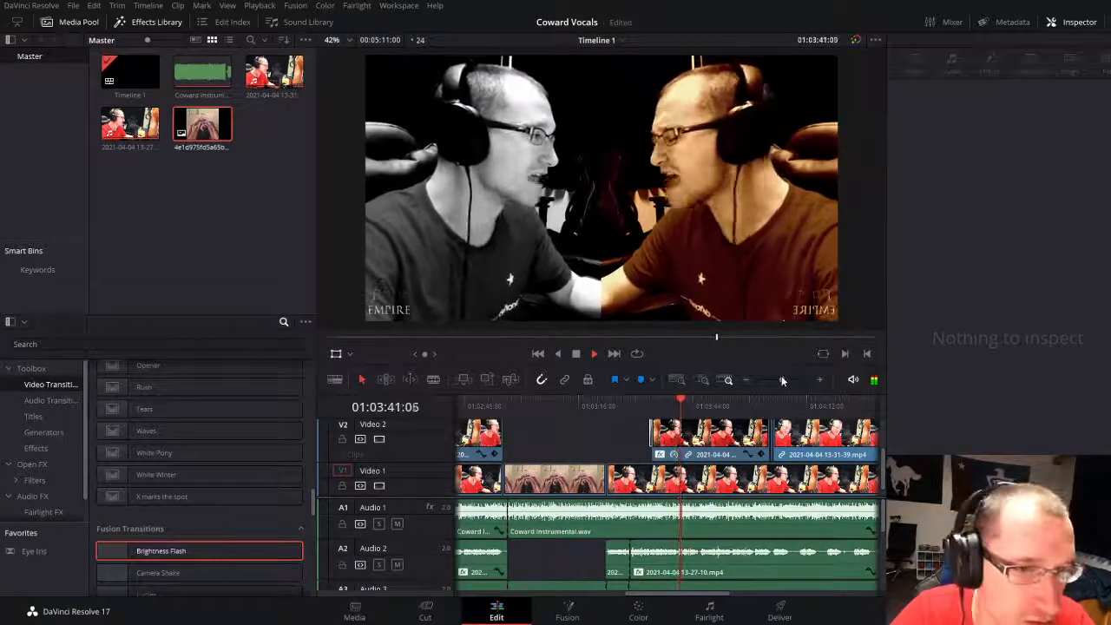
Step: Play back the timeline from 01:03:41 to about 01:04:27, examining the end of the split-screen clip and the vocal tracks
left_click_drag(781, 379, 782, 380)
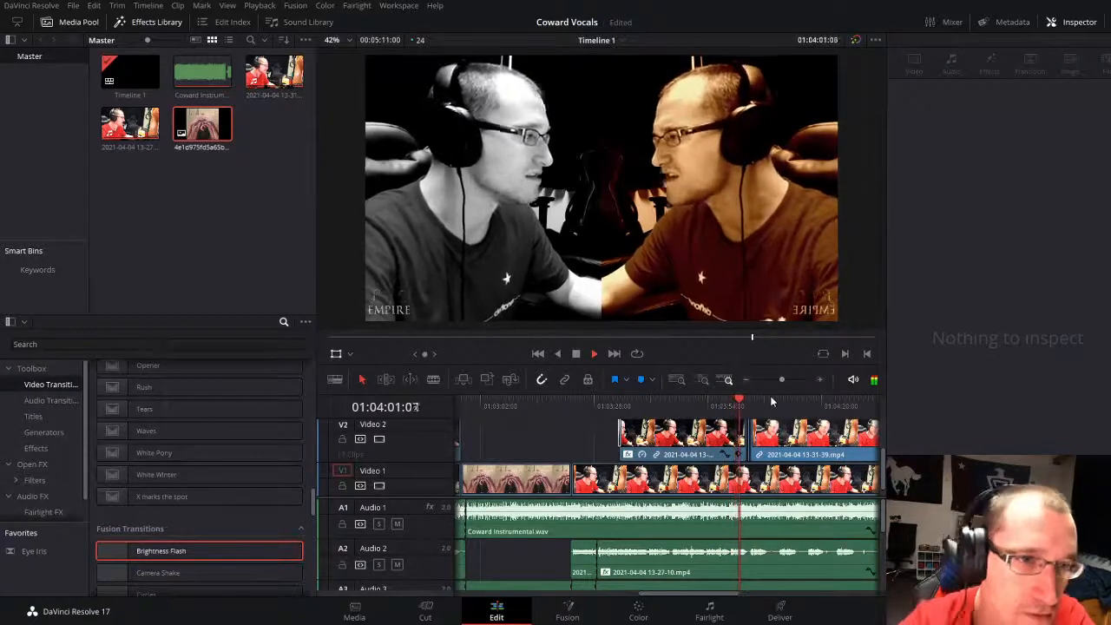
scroll(772, 451, "down", 1)
scroll(775, 549, "down", 2)
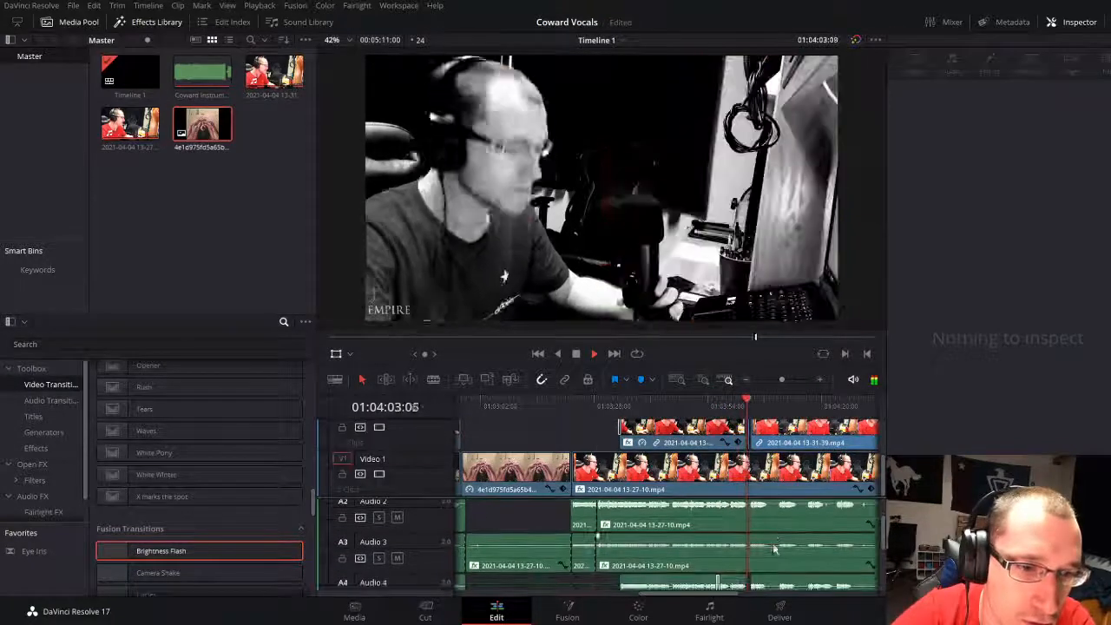
scroll(775, 549, "down", 1)
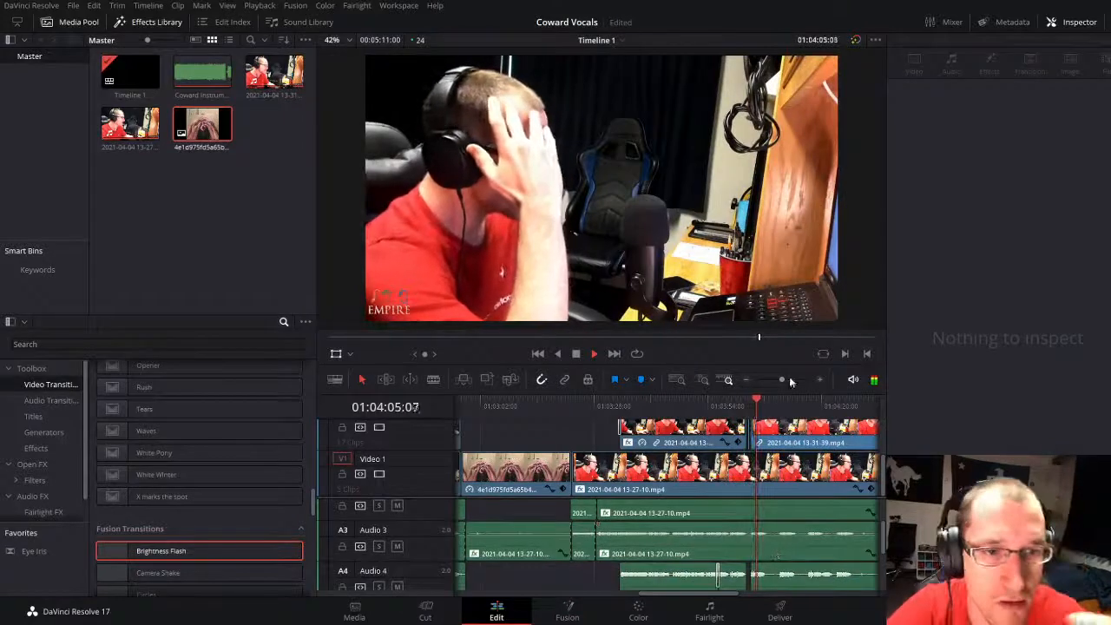
left_click_drag(781, 379, 787, 379)
scroll(672, 546, "up", 1)
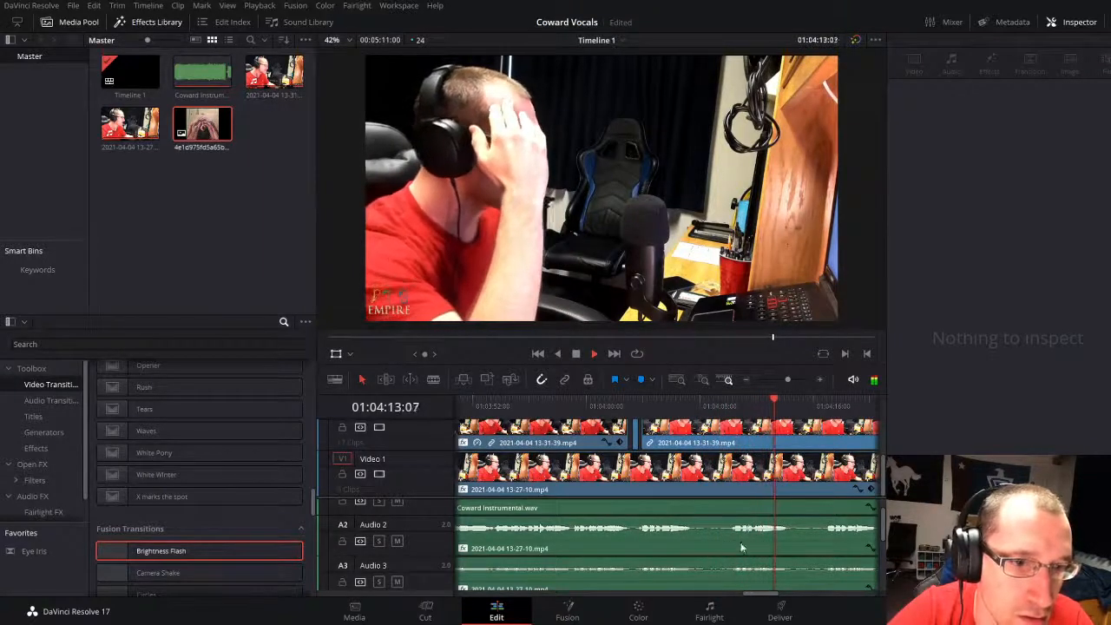
scroll(749, 563, "down", 1)
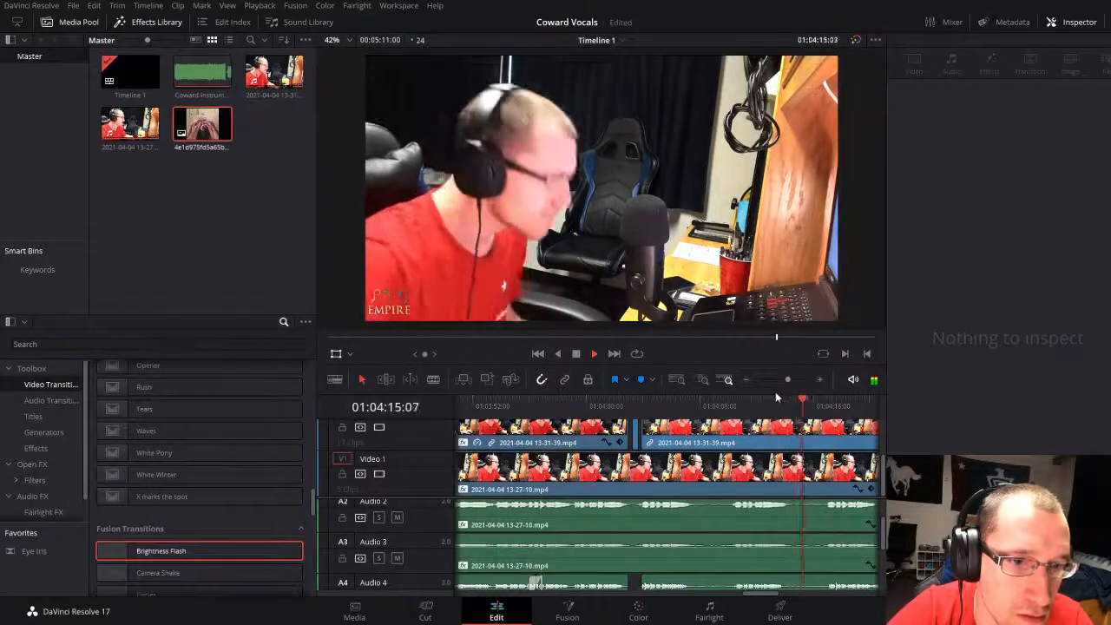
left_click_drag(788, 380, 785, 378)
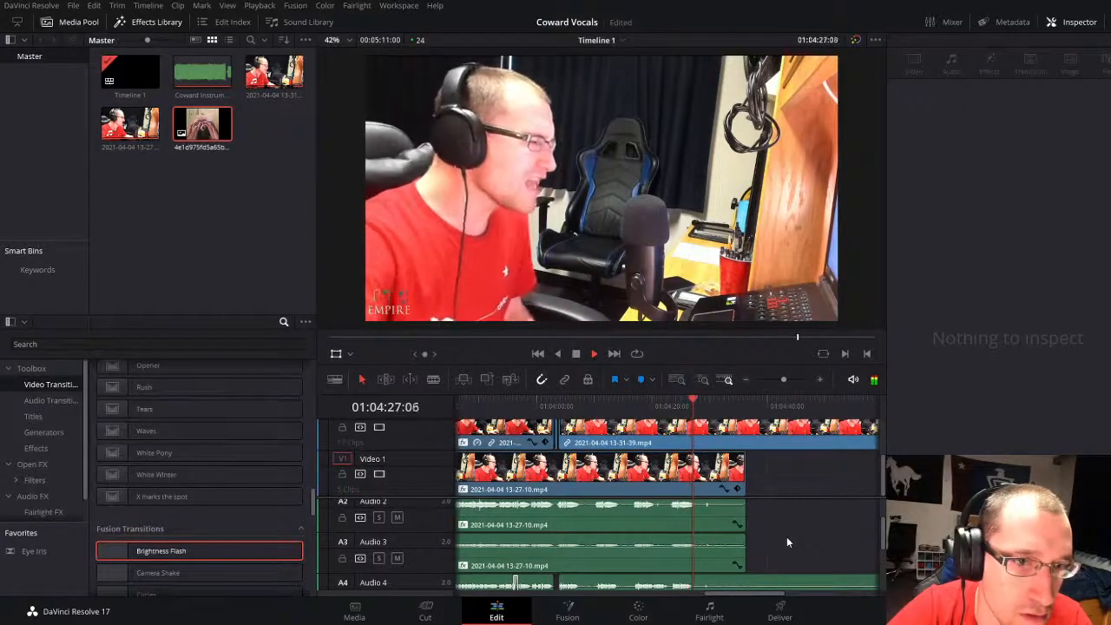
Step: Try to extend the end of the split-screen Video 2 clip over the gap near 01:04:04 and undo the extension
left_click(530, 407)
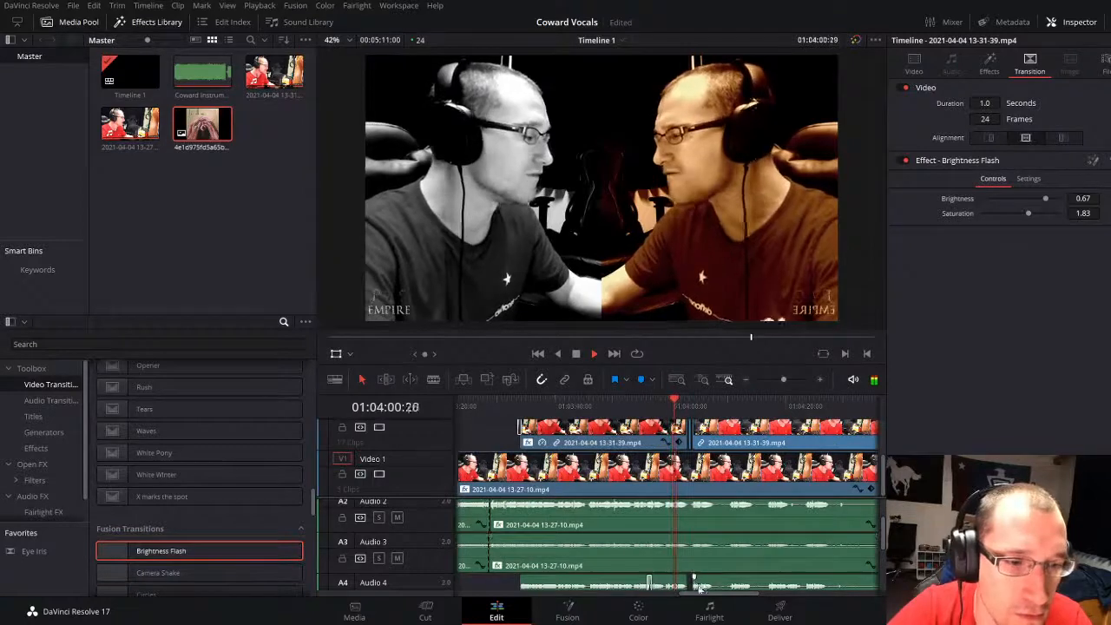
left_click_drag(783, 378, 788, 378)
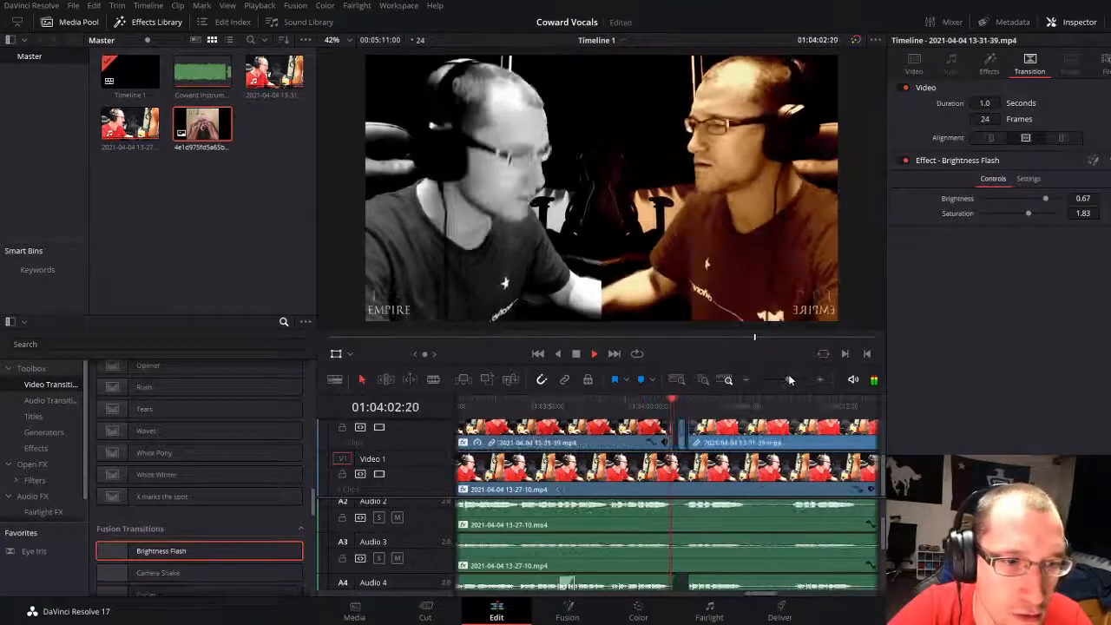
key("space")
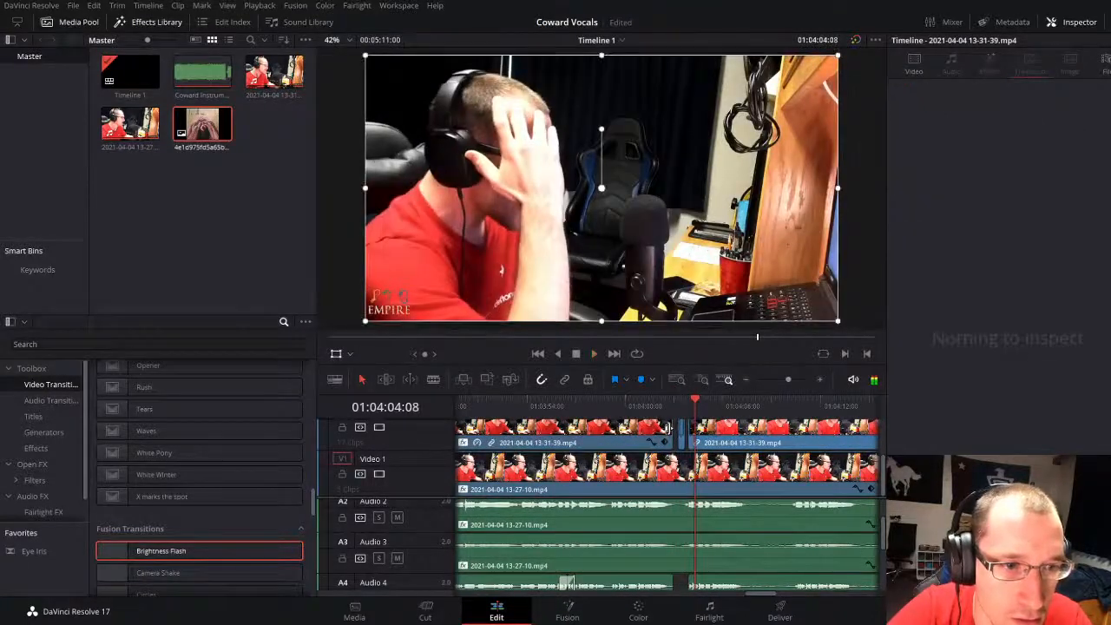
left_click_drag(681, 429, 712, 430)
key("space")
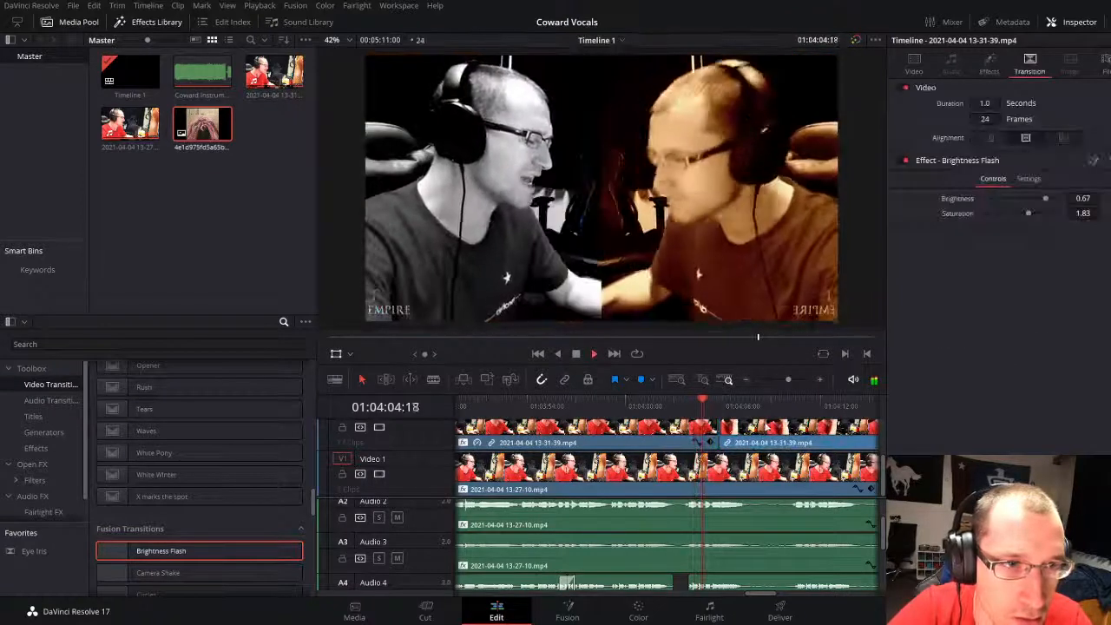
key("space")
key("ctrl+z")
key("ctrl+z")
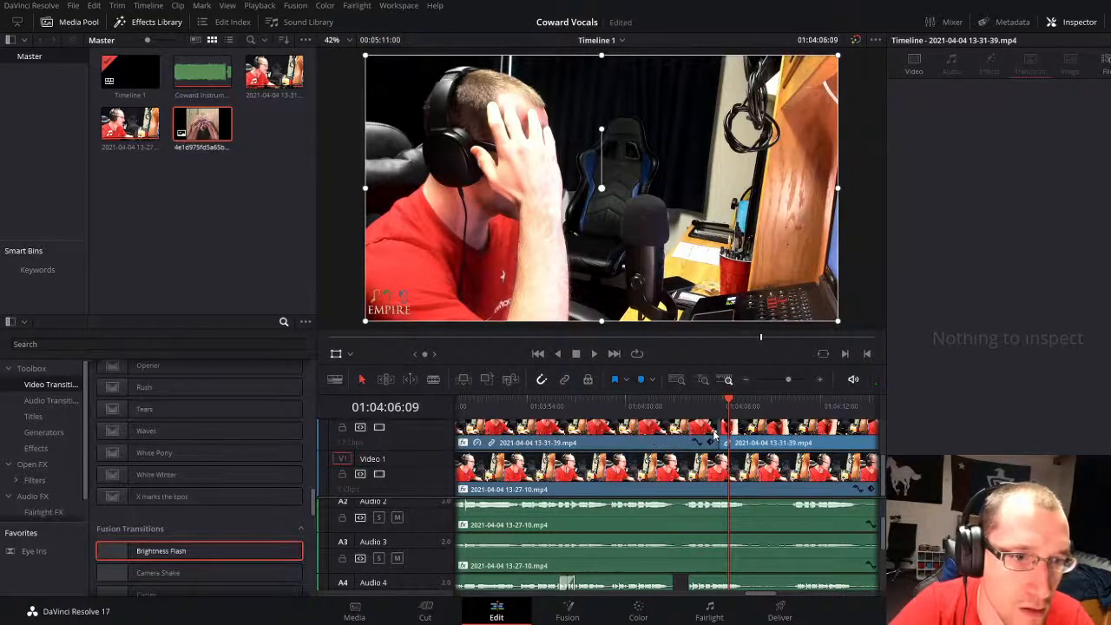
Step: Delete the short Video 2 fragment between the split-screen clip and the next clip, and play back that spot
key("space")
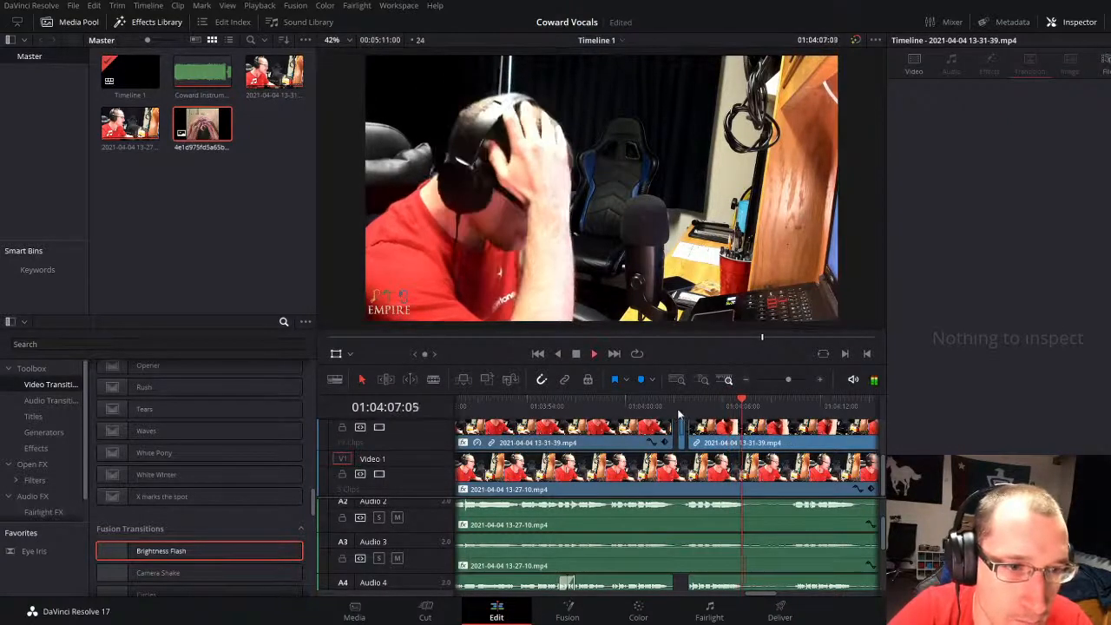
left_click(684, 437)
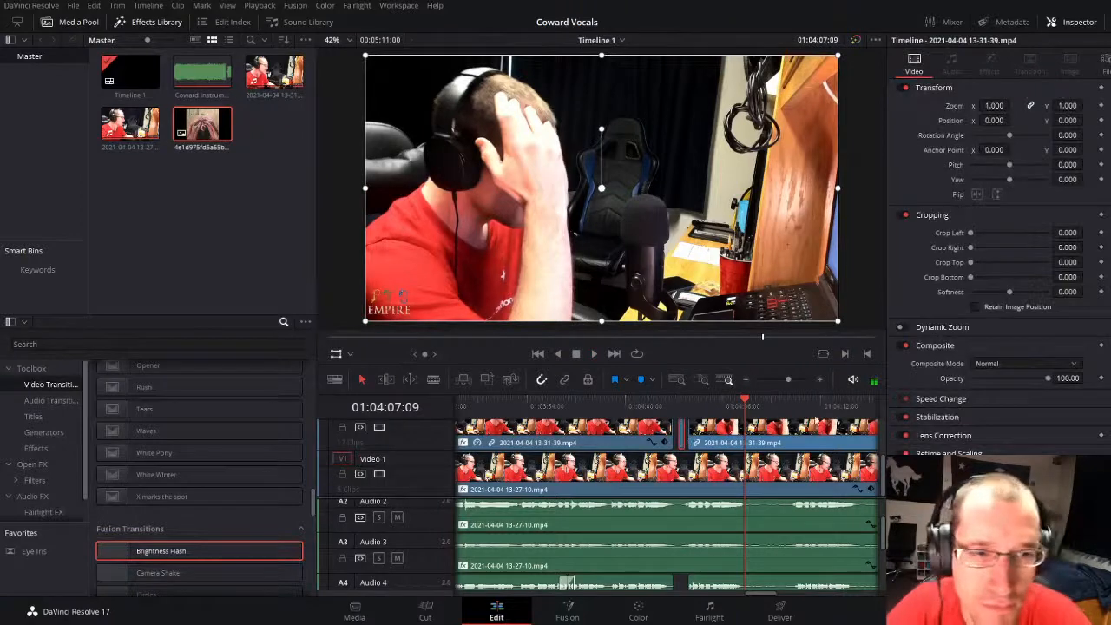
key("BackSpace")
left_click(652, 411)
key("space")
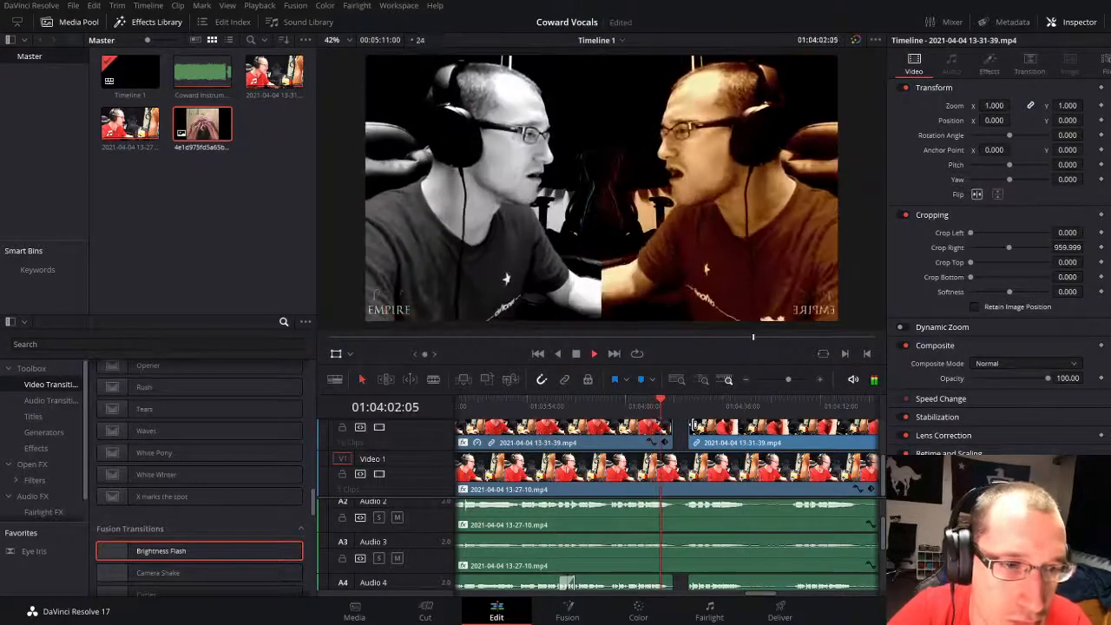
Step: Add Additive Dissolve transitions to the end of the split-screen clip and the start of the next Video 2 clip, and play them back
scroll(139, 434, "up", 10)
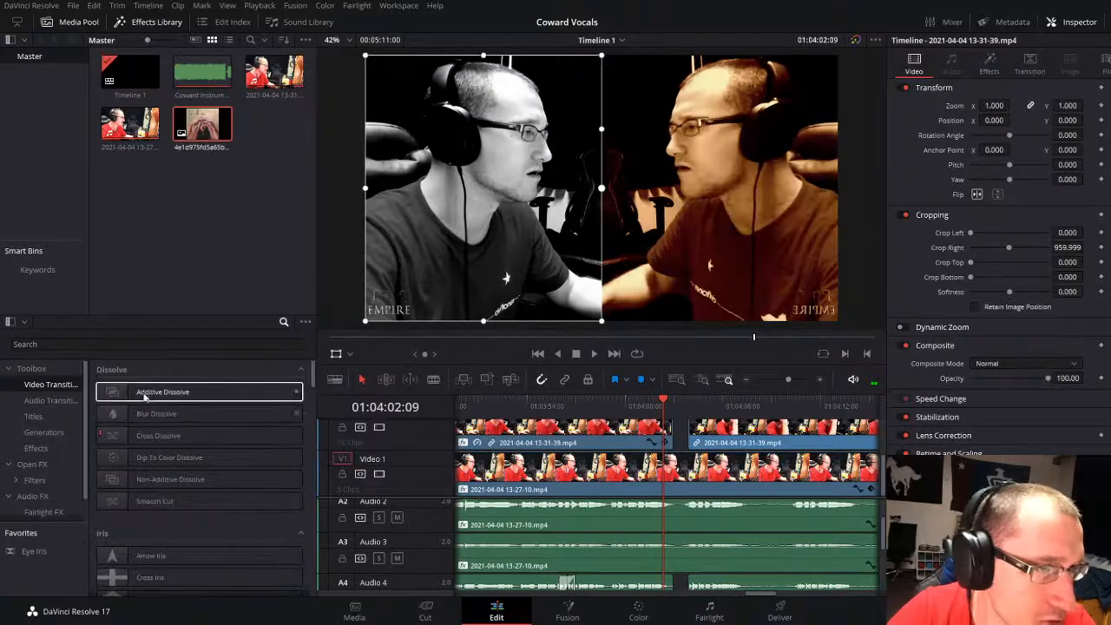
left_click_drag(145, 396, 670, 420)
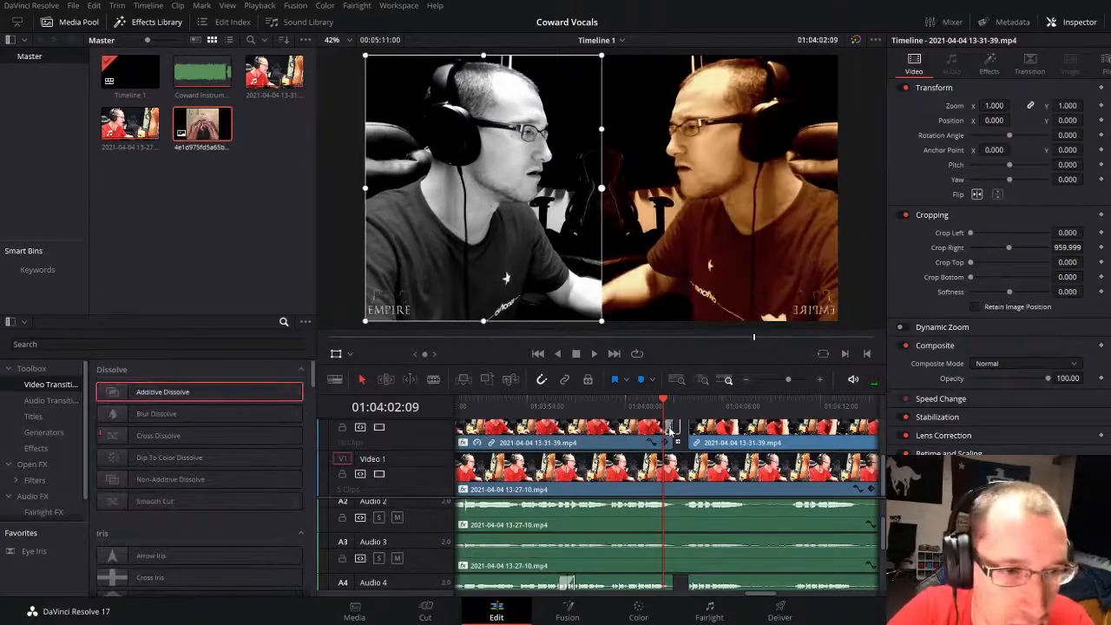
left_click_drag(786, 379, 789, 378)
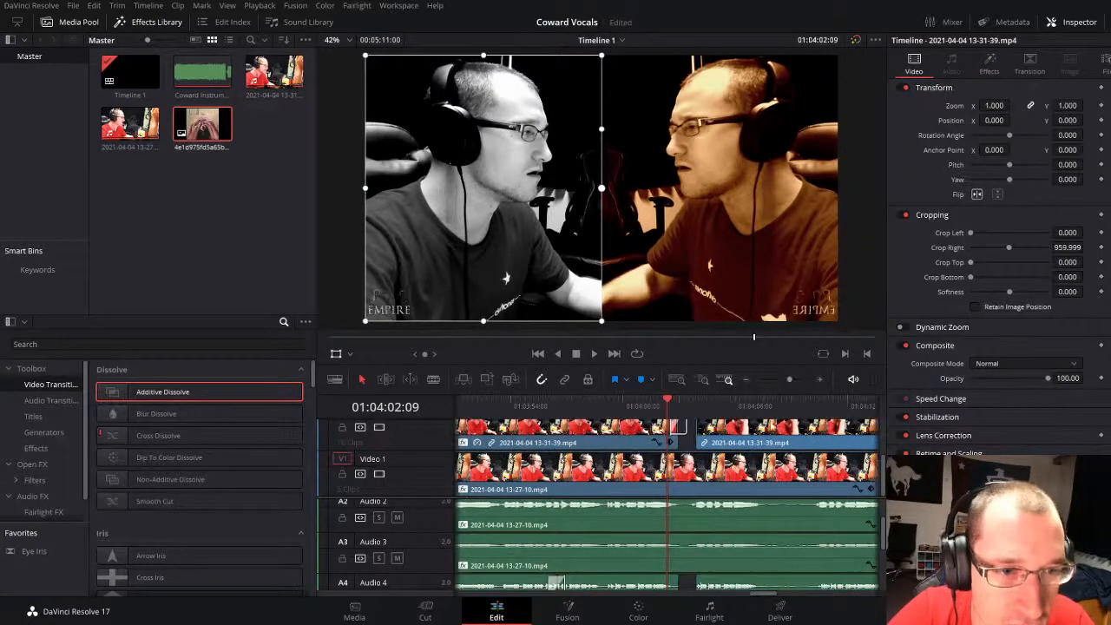
scroll(703, 425, "up", 1)
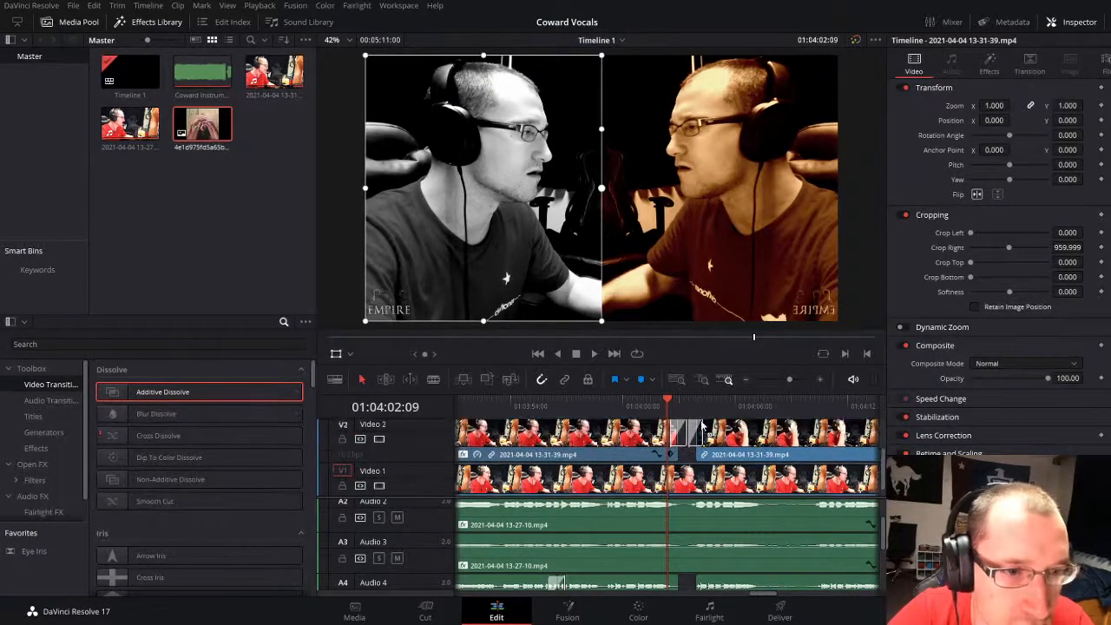
key("space")
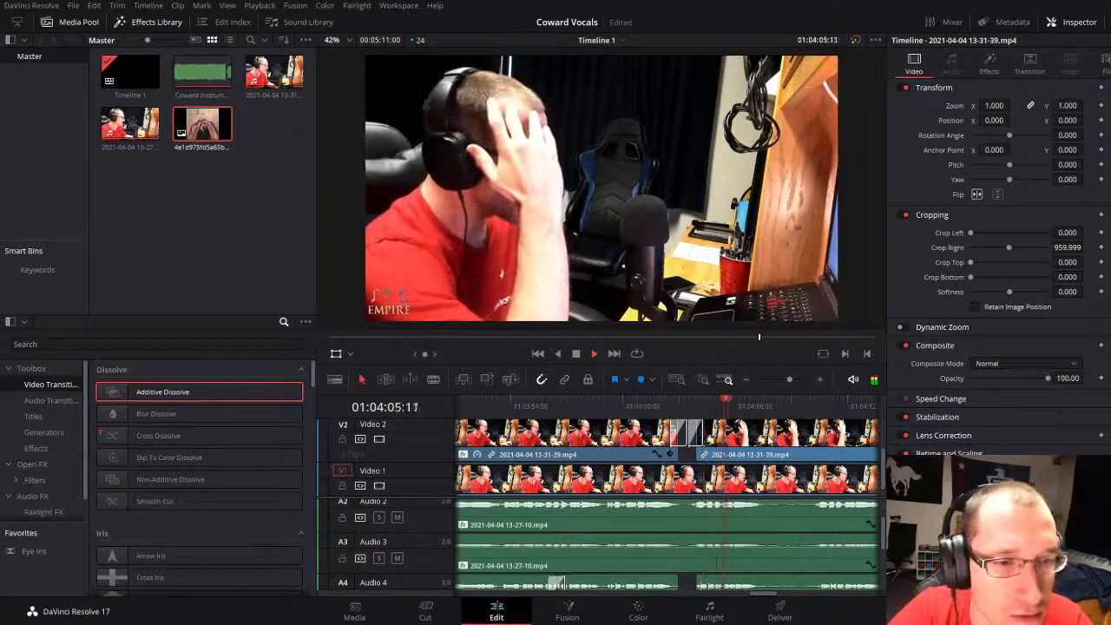
Step: Flip the Video 2 clip at 01:04:06:10 horizontally and set its right crop to 961
key("space")
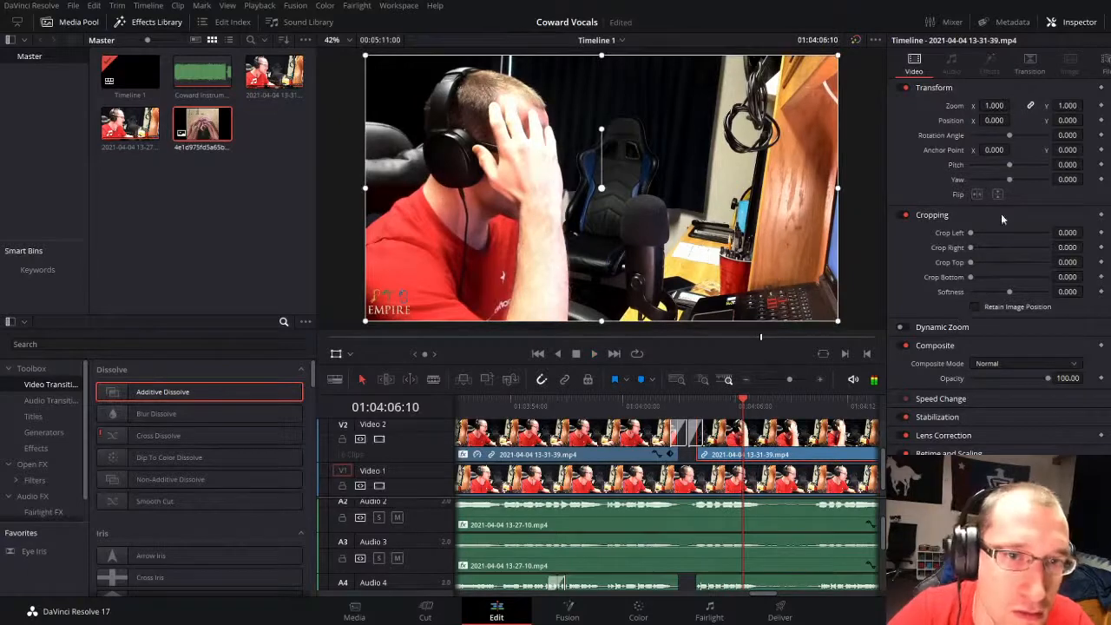
left_click(978, 195)
left_click_drag(970, 248, 1008, 247)
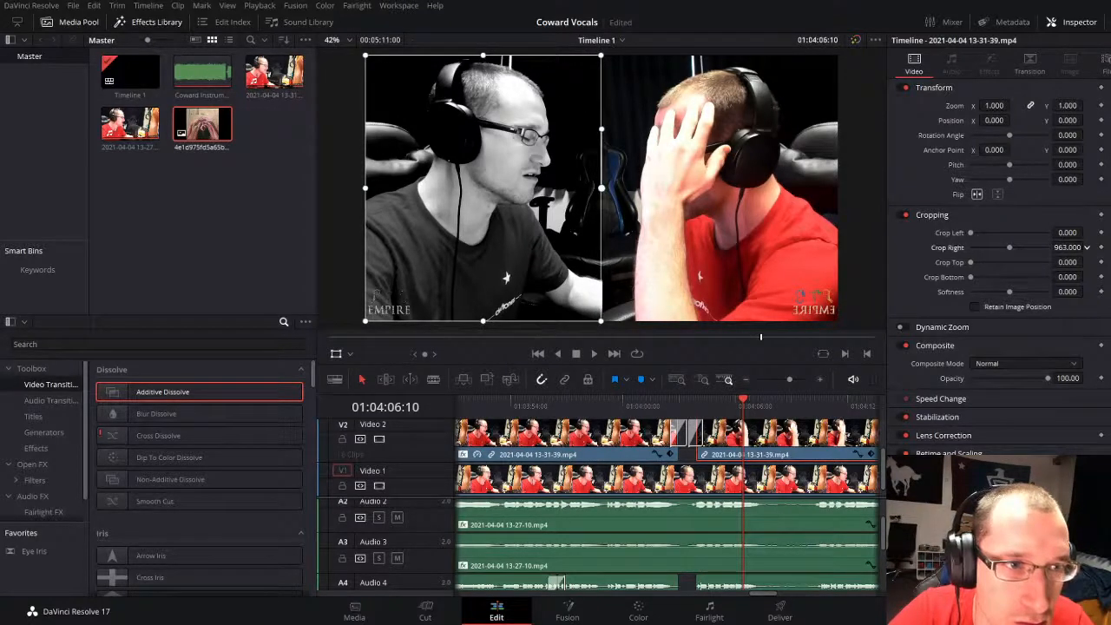
Step: Play back the new split-screen section from 01:04:06:10 to 01:04:26:21
key("space")
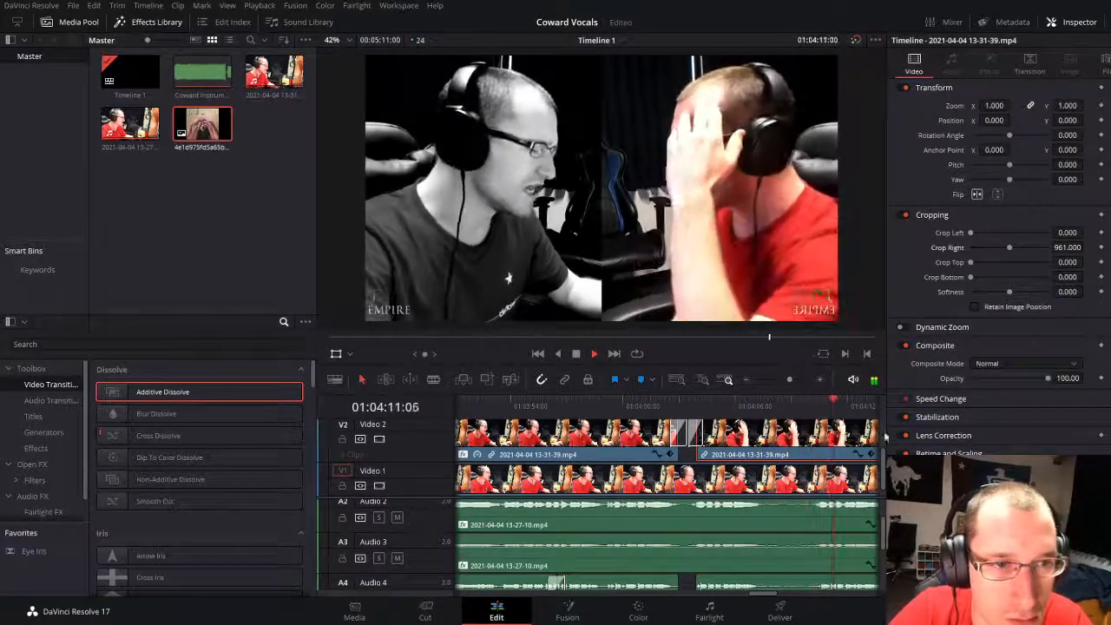
left_click_drag(790, 379, 780, 379)
left_click(759, 476)
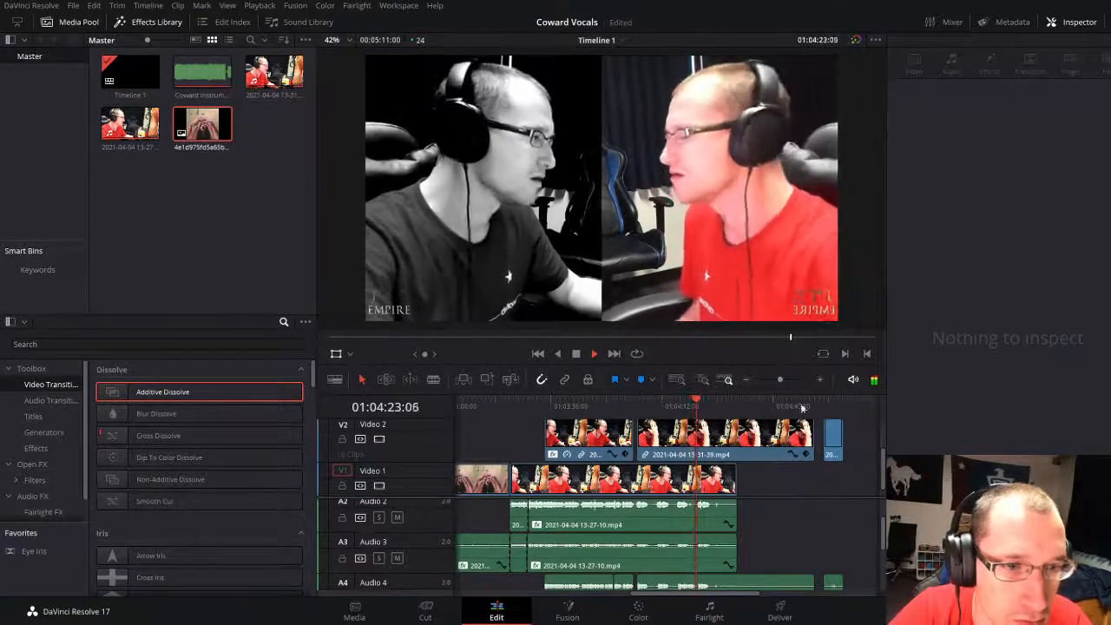
left_click_drag(780, 379, 786, 379)
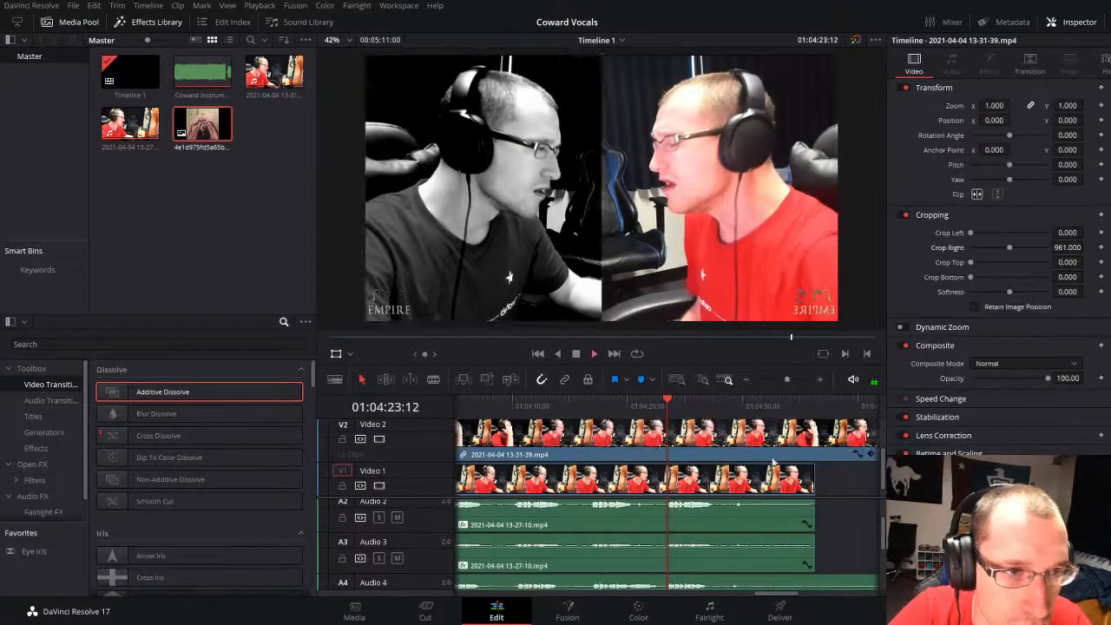
key("space")
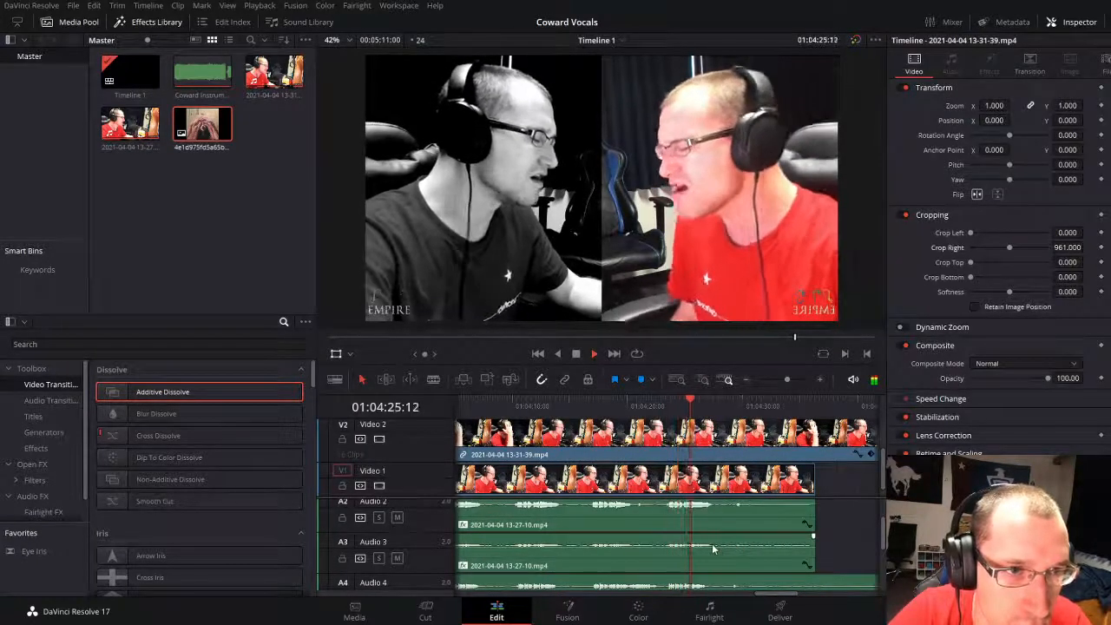
key("space")
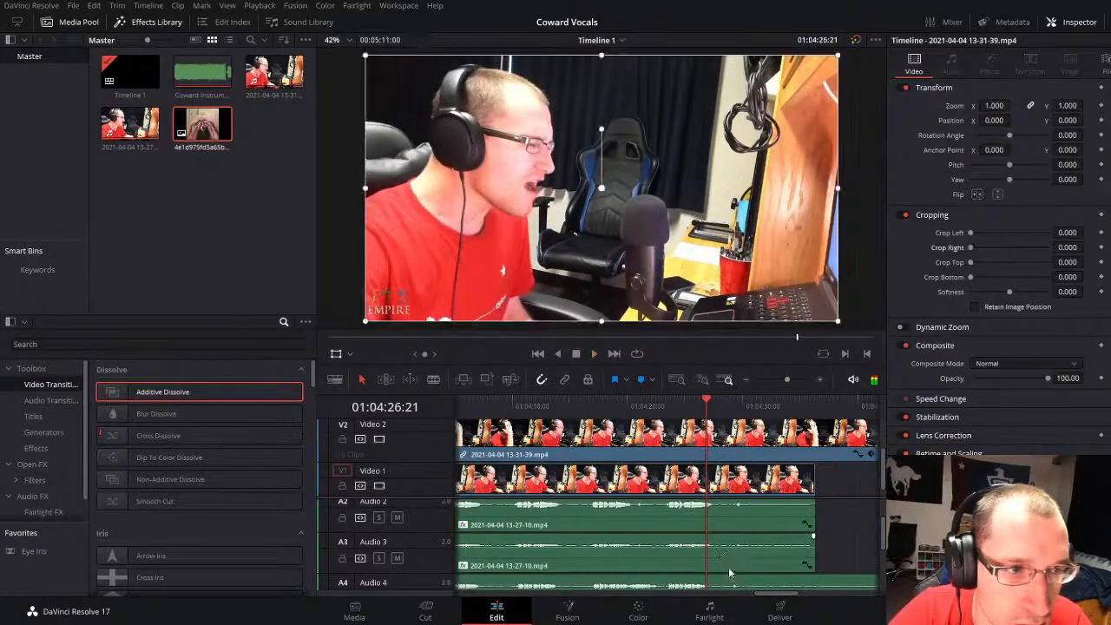
Step: Split the Audio 4 clip at 01:04:26:23 and trim the end of its first part back to 01:04:23:01
key("Right")
key("Right")
left_click(732, 589)
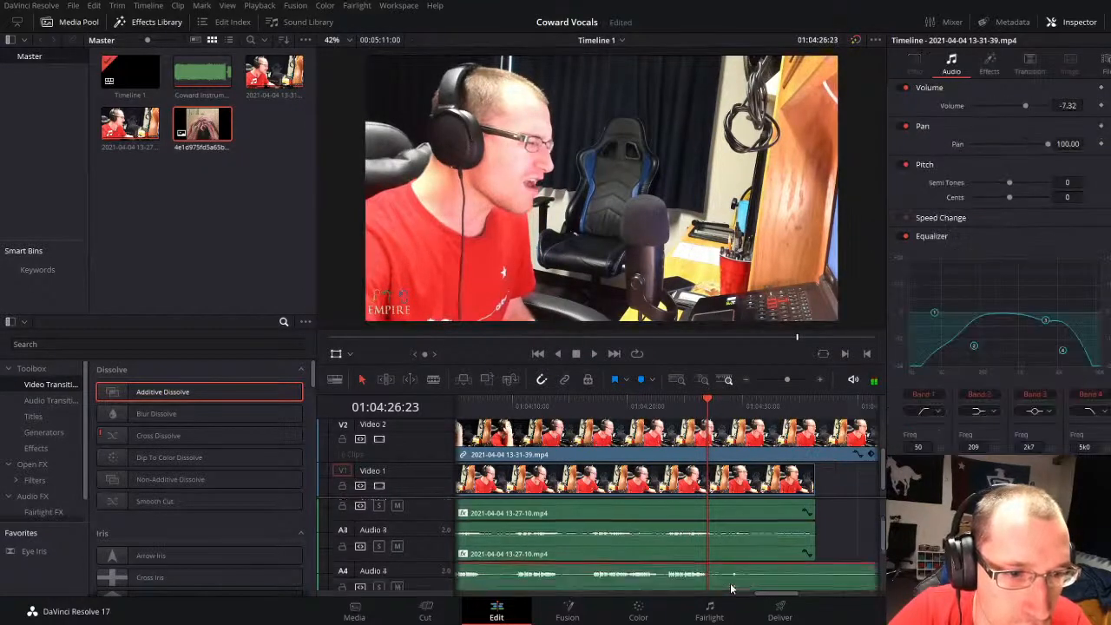
scroll(731, 590, "down", 1)
left_click_drag(704, 564, 660, 565)
Step: Split the Audio 4 clip at 01:04:14:02 and 01:04:10:06 to isolate the vocal phrase between them
left_click(515, 406)
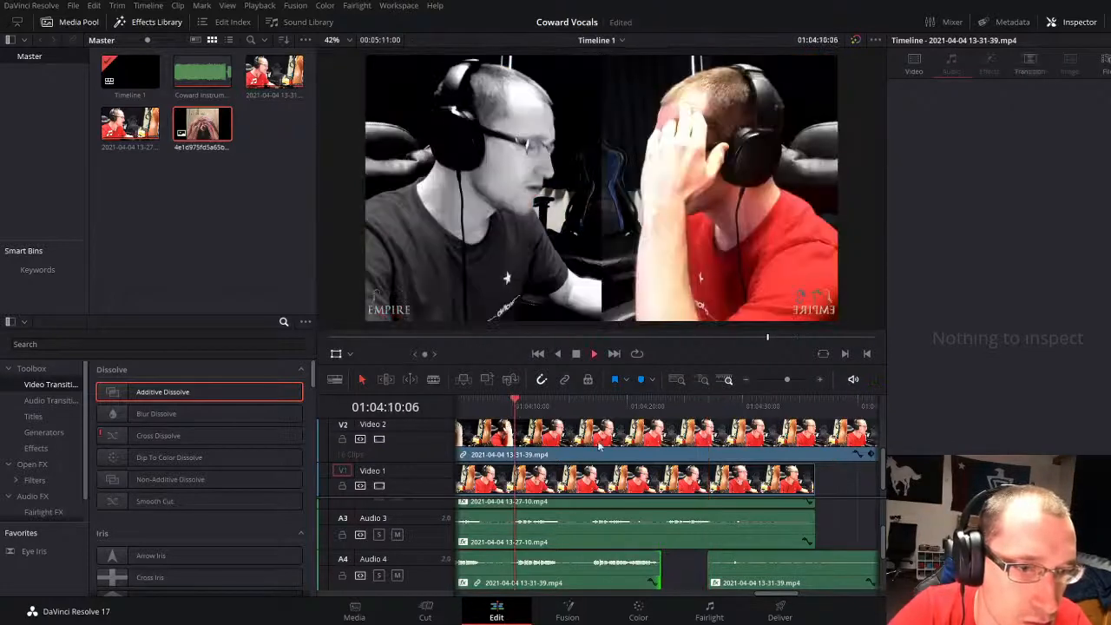
key("space")
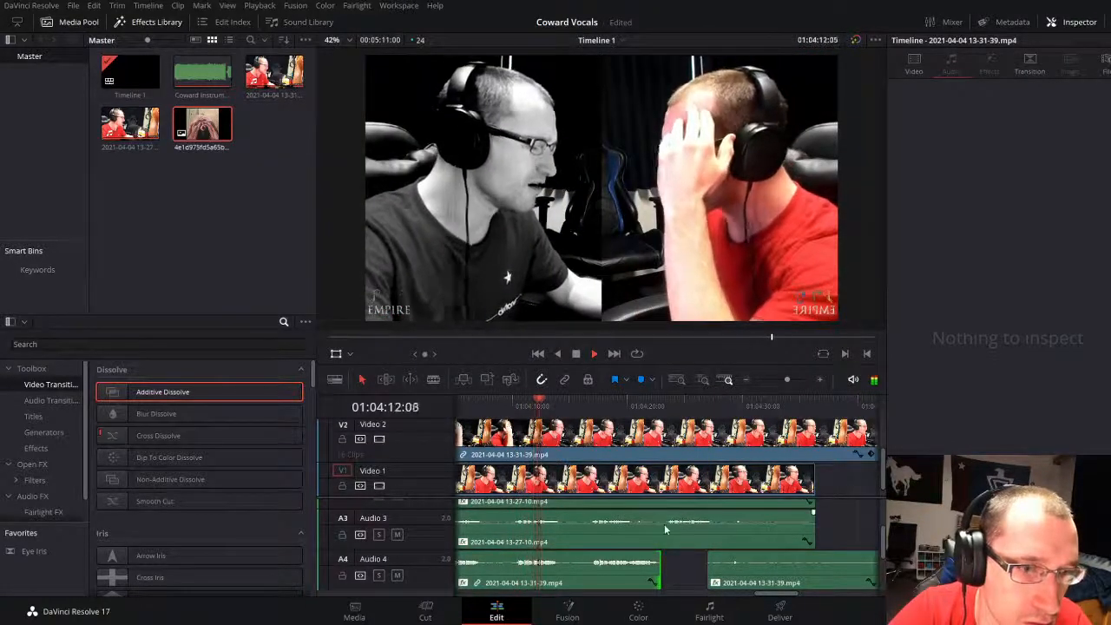
key("space")
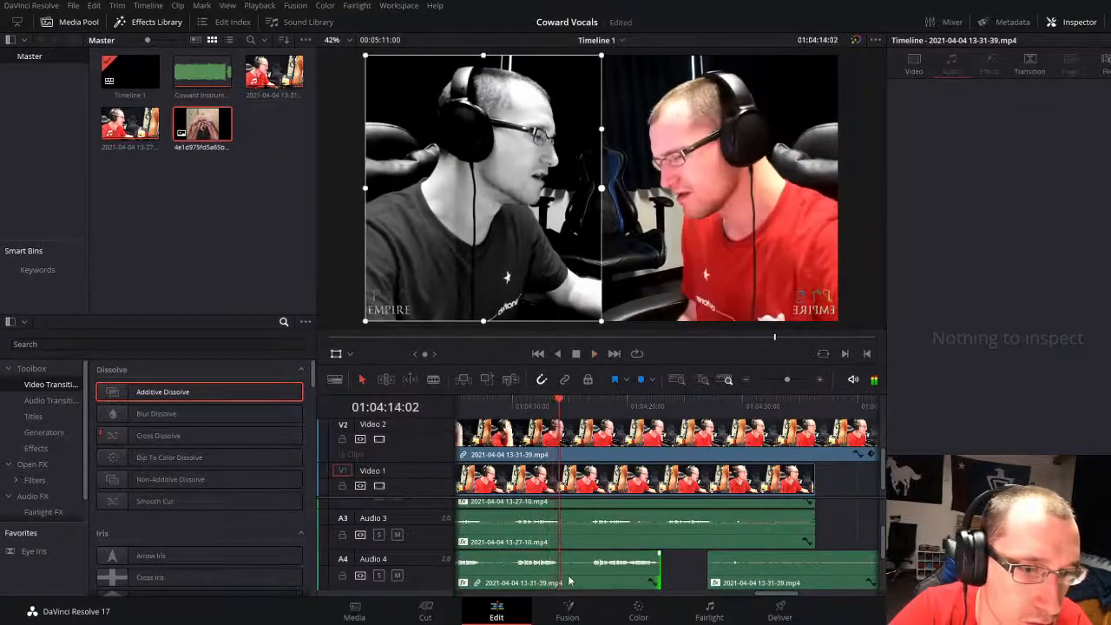
left_click(571, 580)
key("ctrl+b")
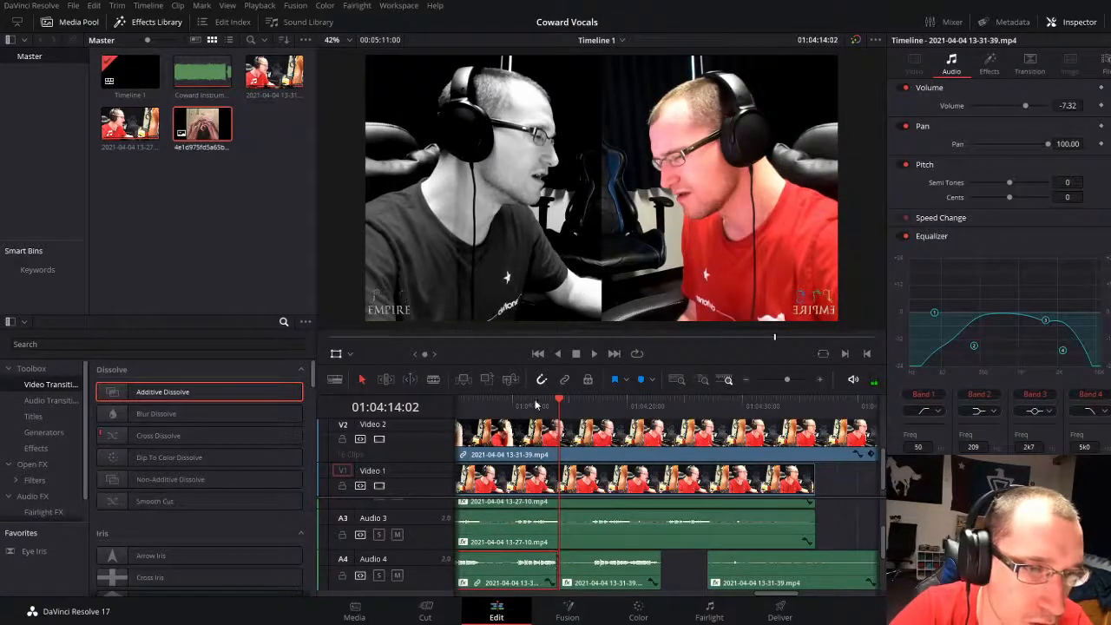
left_click_drag(536, 404, 515, 411)
key("ctrl+b")
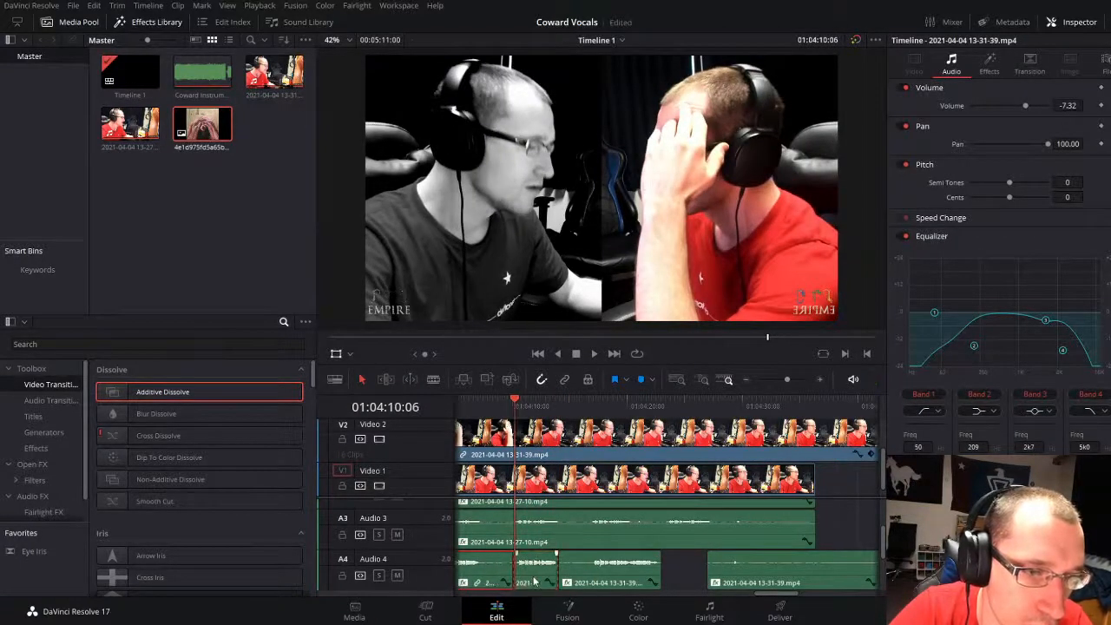
Step: With the isolated Audio 4 phrase selected, try splitting the timeline at 01:04:23:01 and undo the split
left_click(536, 580)
left_click(662, 406)
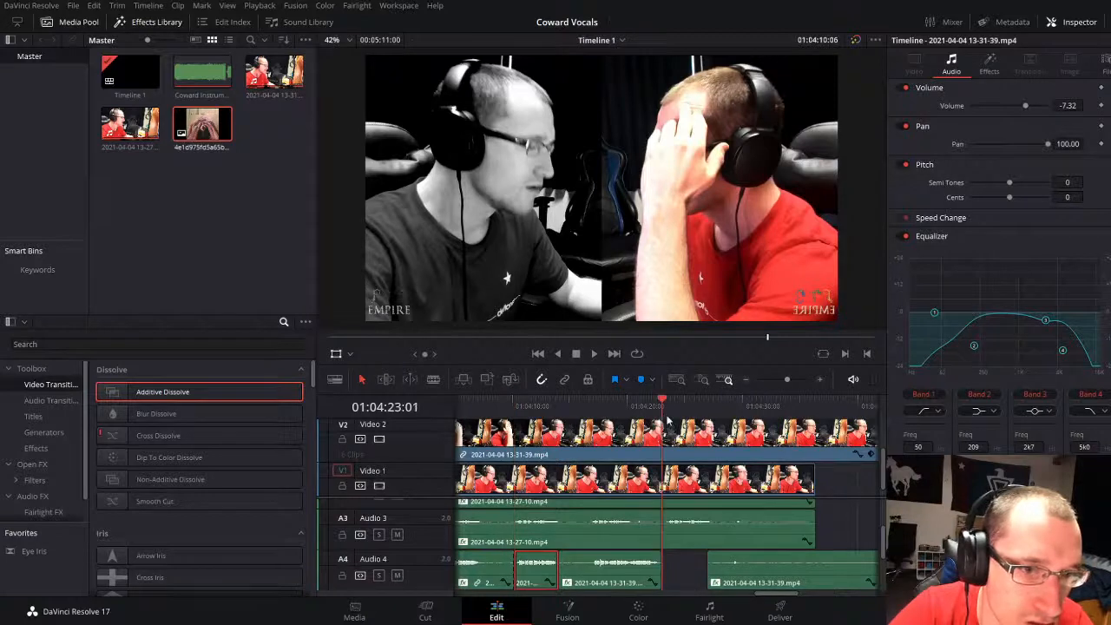
key("ctrl+b")
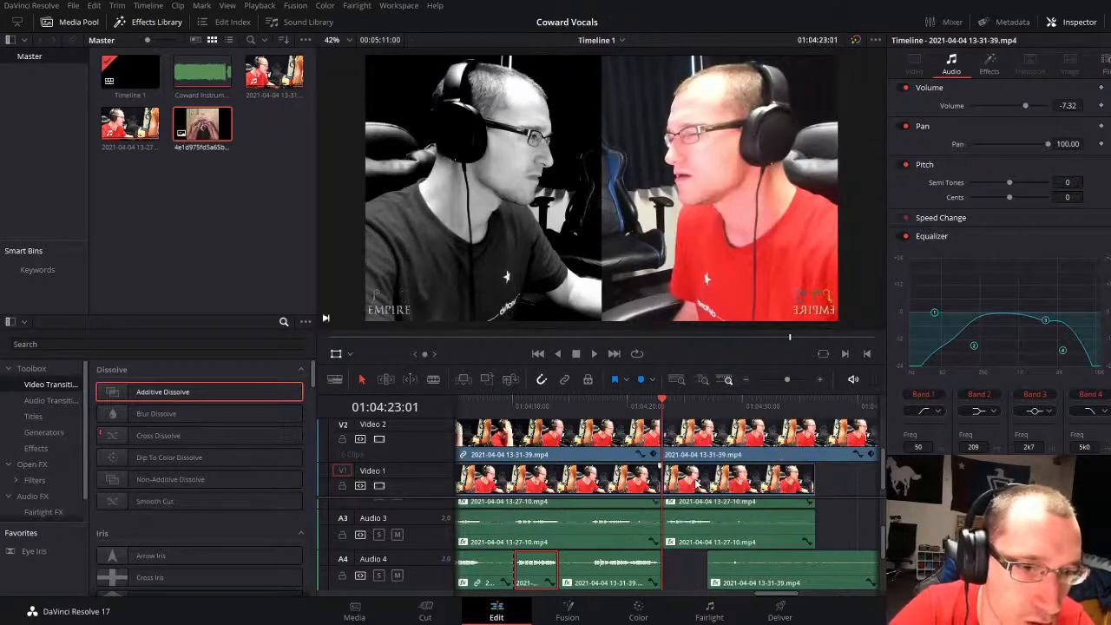
key("ctrl+z")
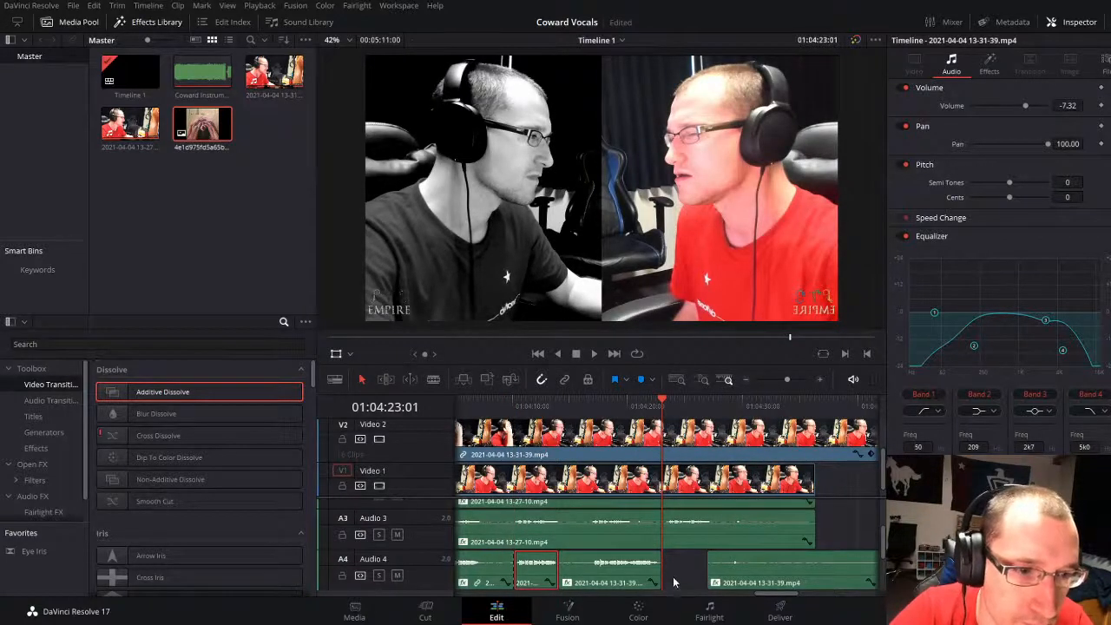
Step: Paste the copied vocal phrase into the Audio 4 gap at 01:04:23:01 and play it back in context
key("ctrl+v")
left_click(641, 381)
left_click(641, 404)
key("space")
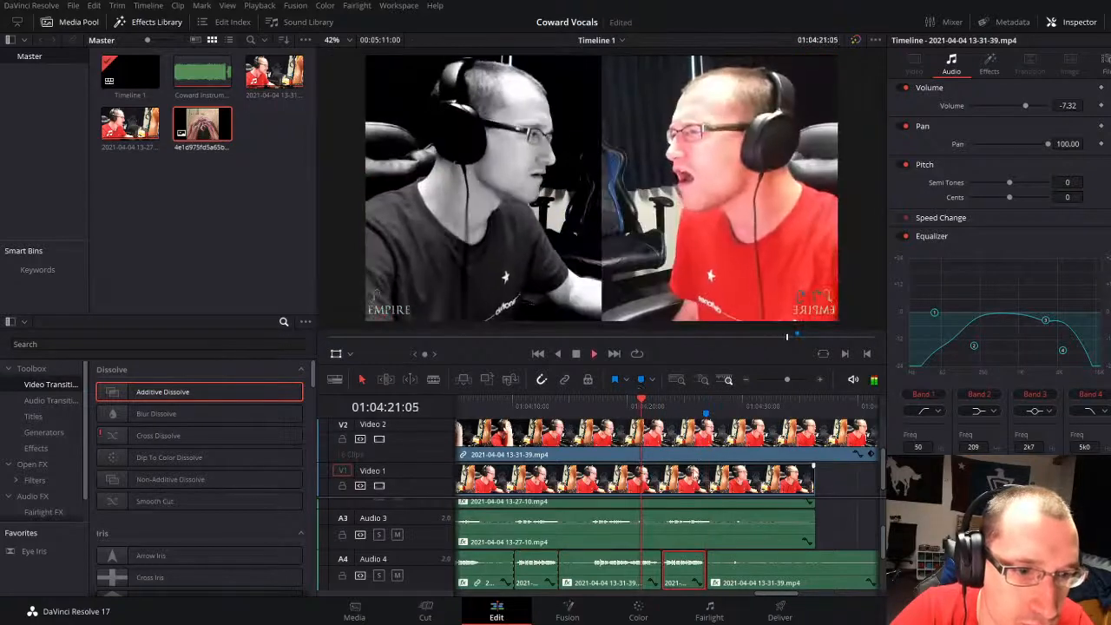
left_click(839, 509)
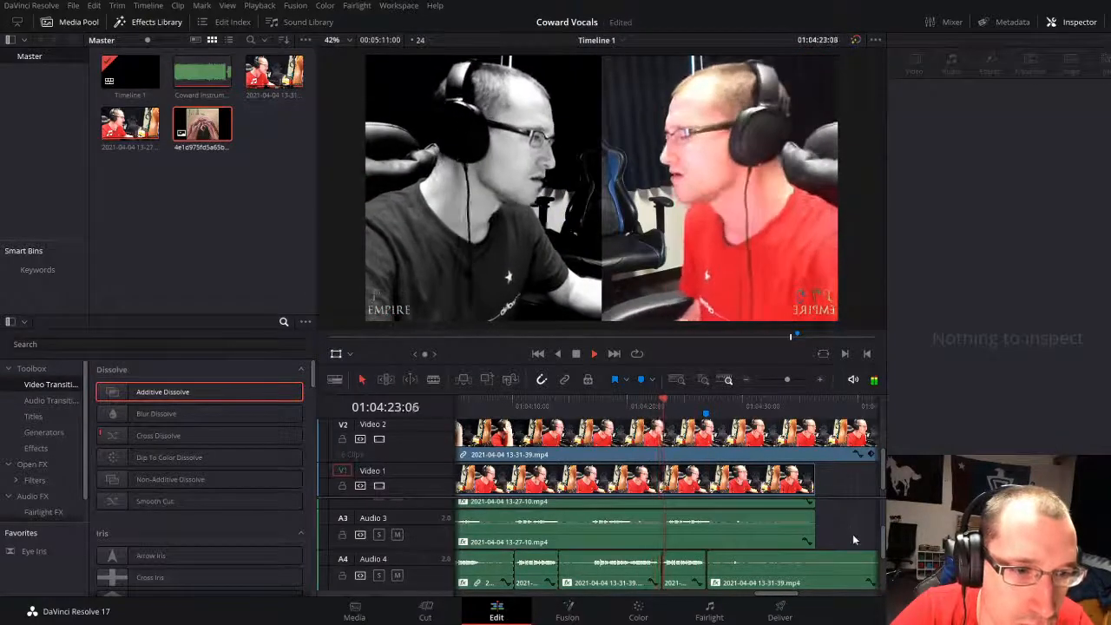
key("space")
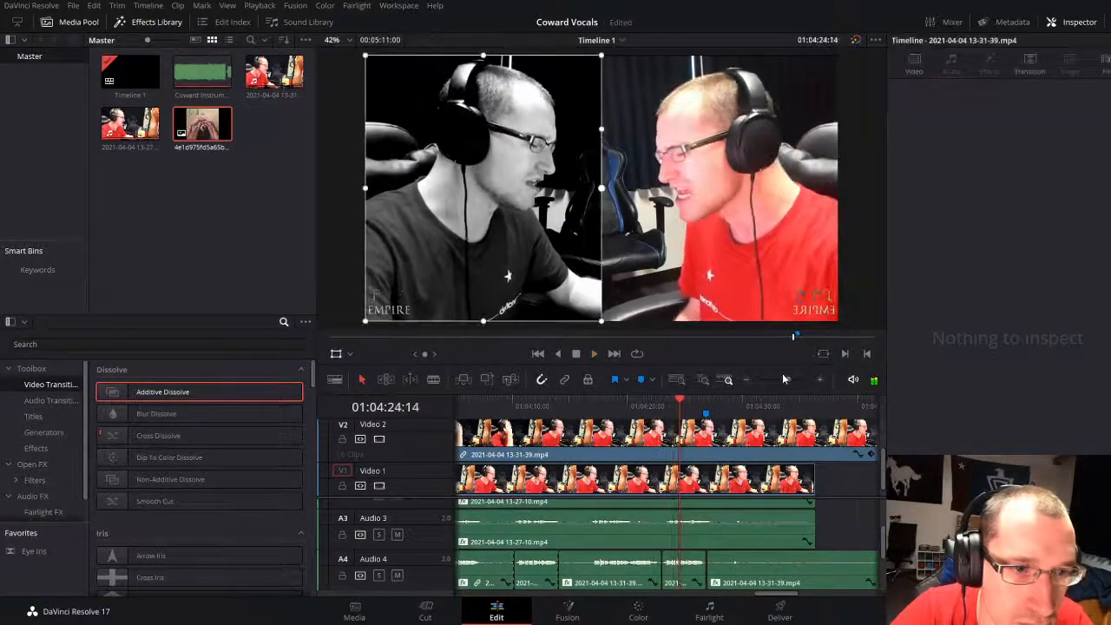
Step: Shift the pasted Audio 4 phrase slightly later, leaving a small gap after the preceding clip, and check its timing by playback
left_click_drag(782, 380, 791, 379)
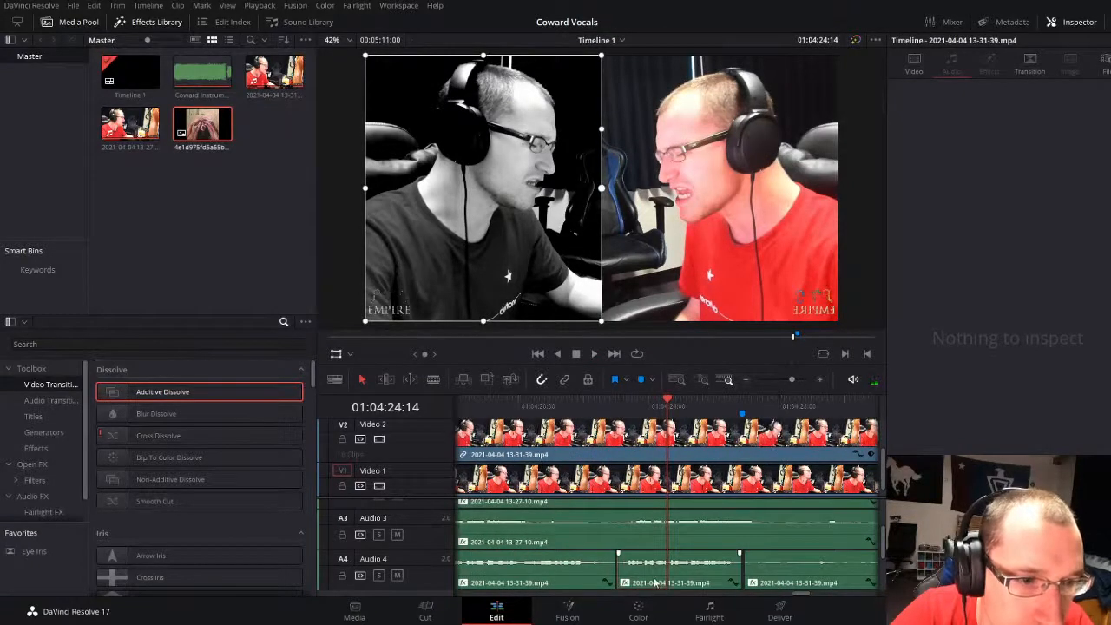
left_click_drag(656, 582, 668, 579)
key("space")
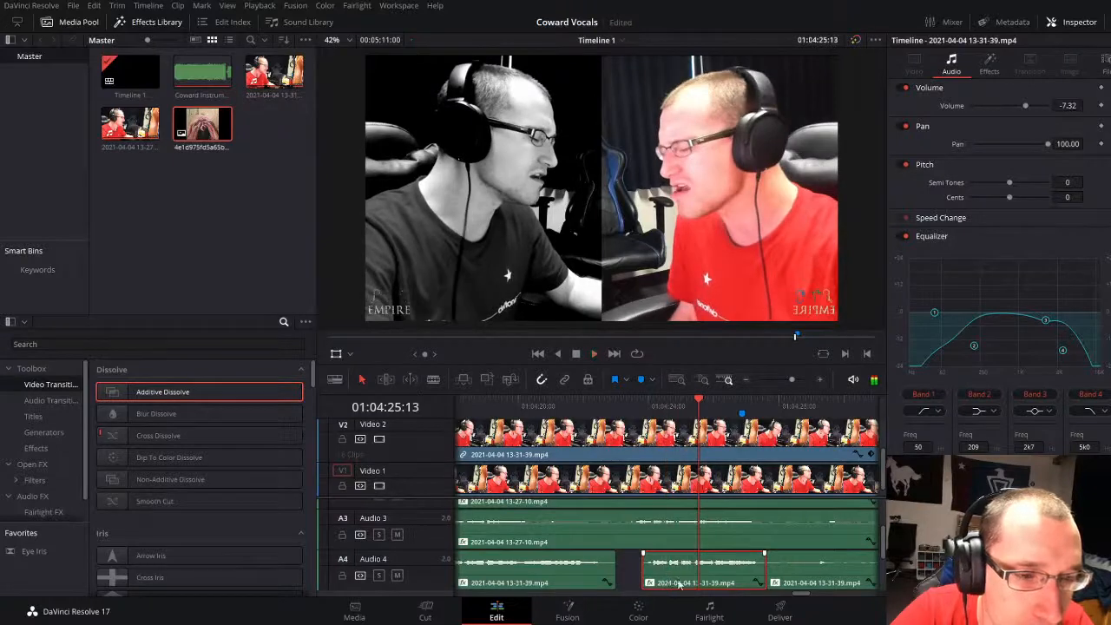
key("ctrl+z")
left_click_drag(673, 582, 685, 579)
key("space")
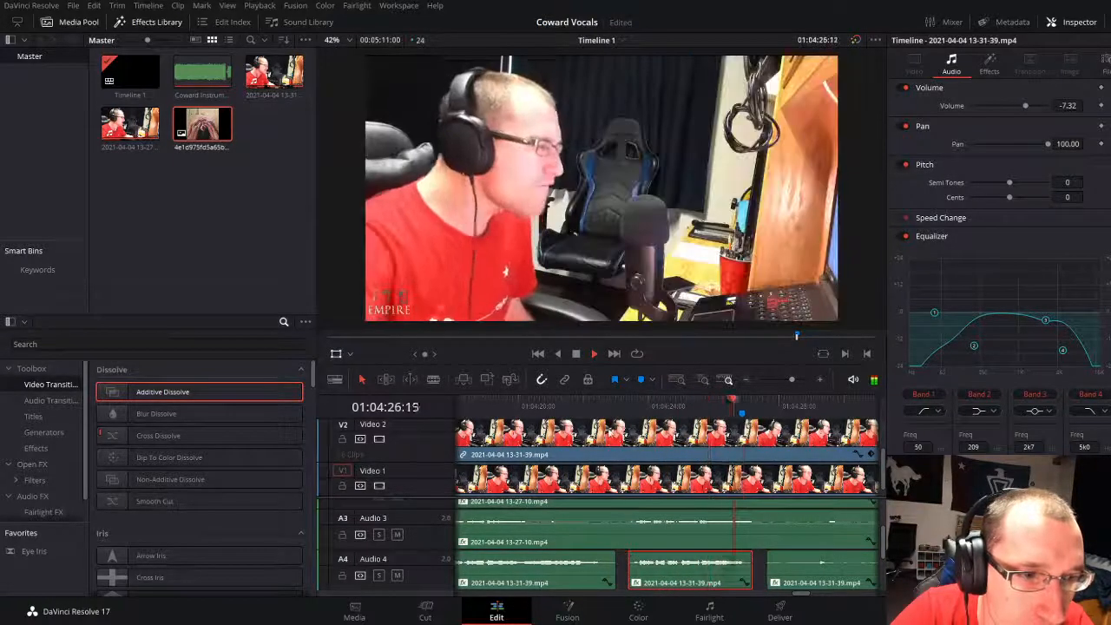
Step: Play back the timeline from just before the moved Audio 4 phrase to about 01:04:33
left_click(597, 405)
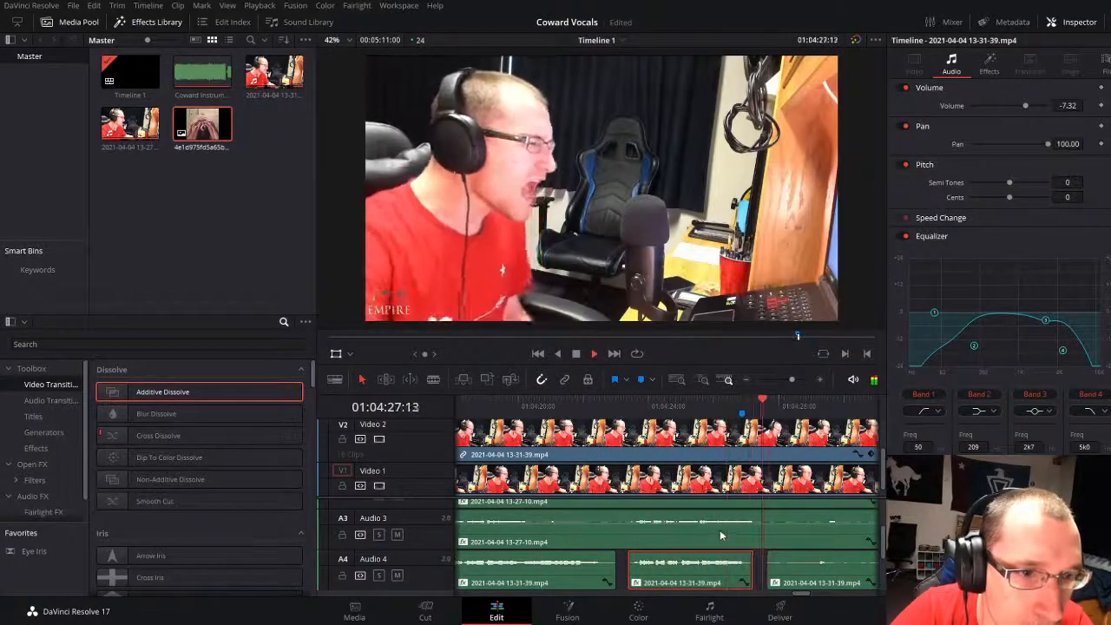
left_click_drag(792, 380, 784, 382)
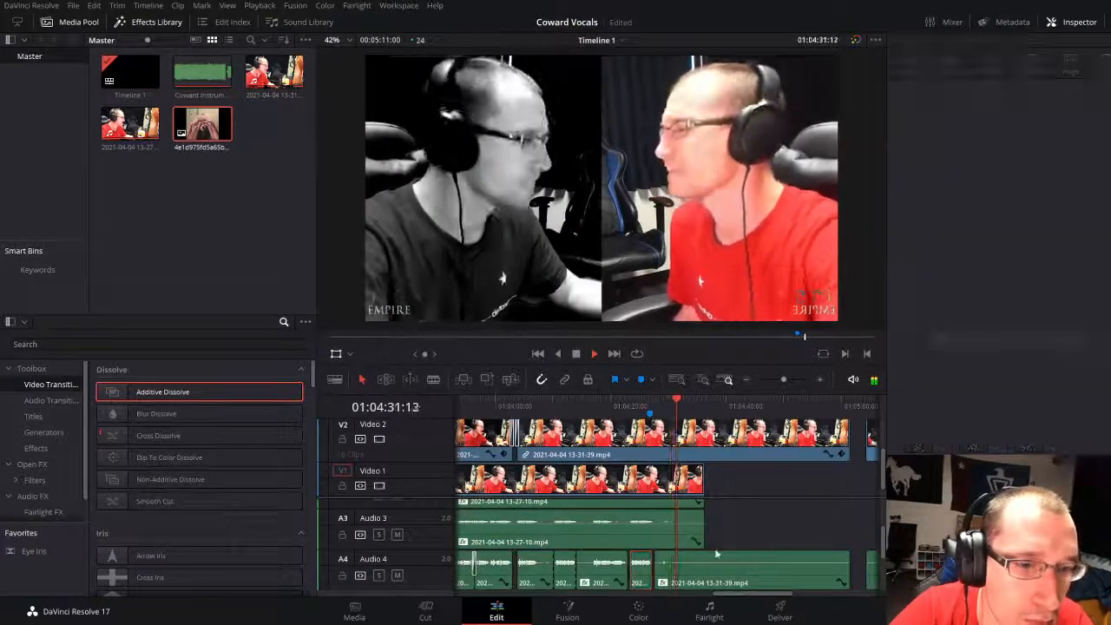
left_click(747, 535)
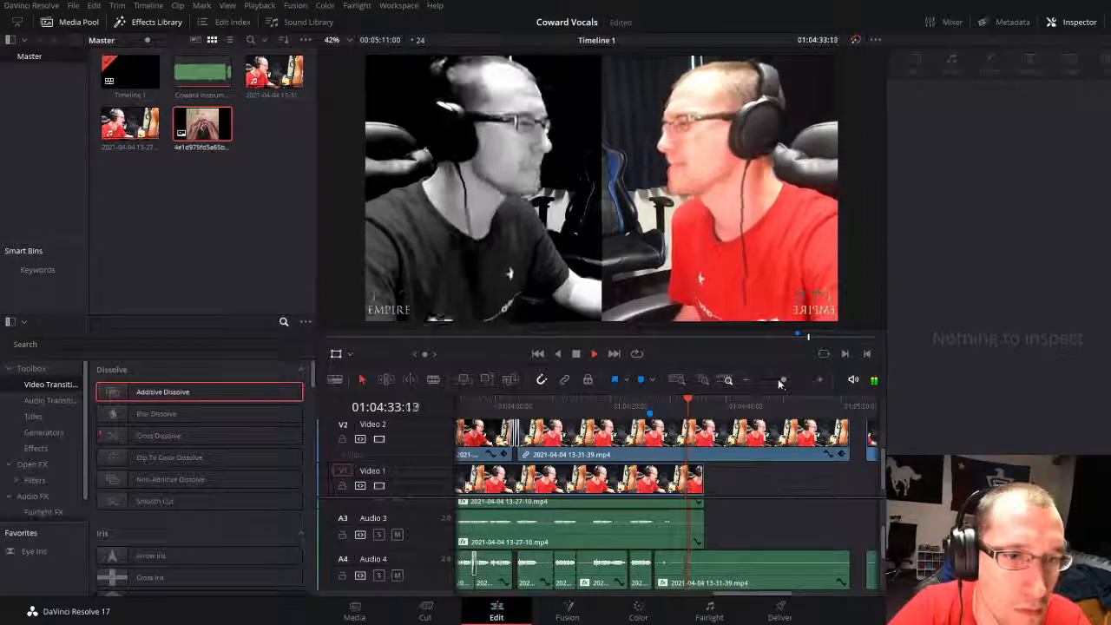
Step: Split the video and vocal clips at 01:04:34:13 and delete the Video 2 part after the cut
left_click_drag(777, 379, 786, 380)
key("space")
left_click(723, 456)
key("ctrl+backslash")
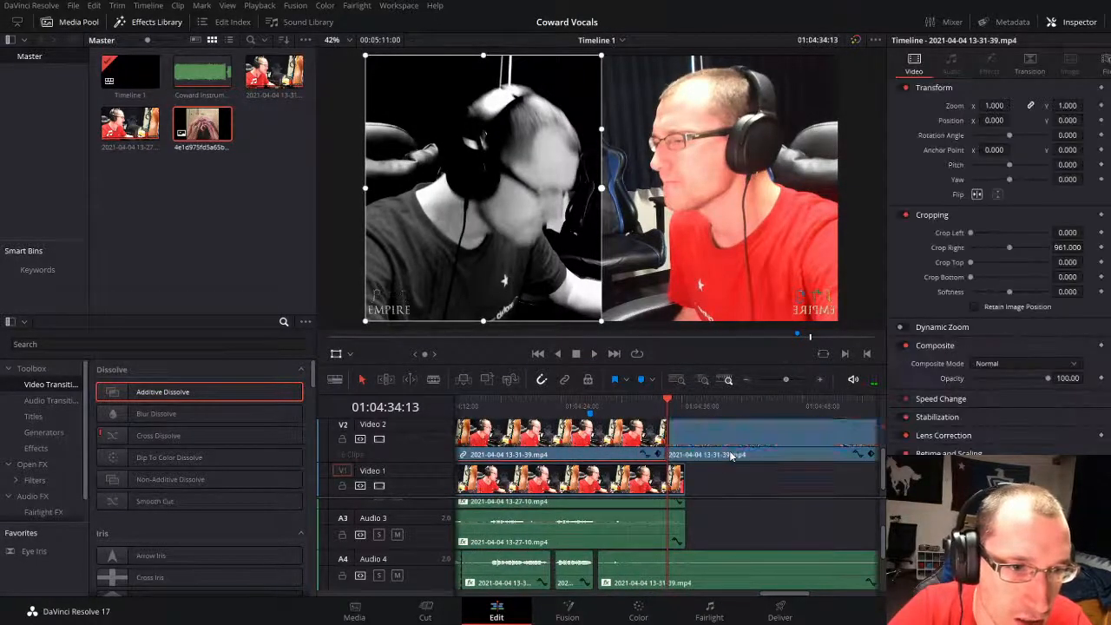
key("ctrl+backslash")
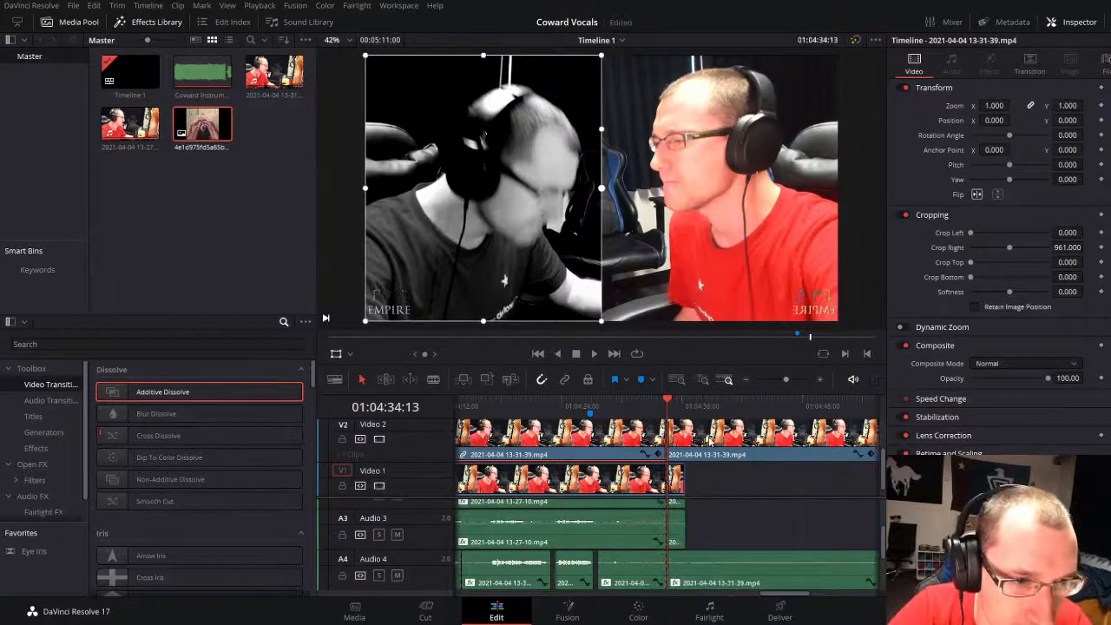
key("Delete")
Step: Delete the short leftover Video 1 and Audio 2 pieces after 01:04:34:13
left_click(679, 482)
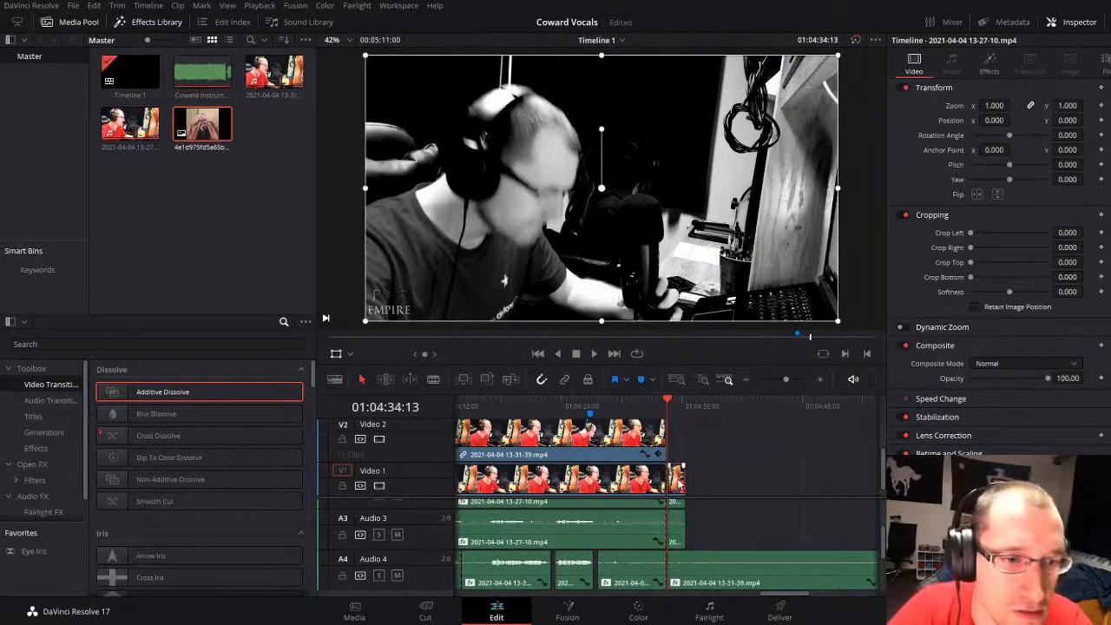
key("Delete")
left_click(676, 504)
scroll(685, 519, "up", 1)
key("Delete")
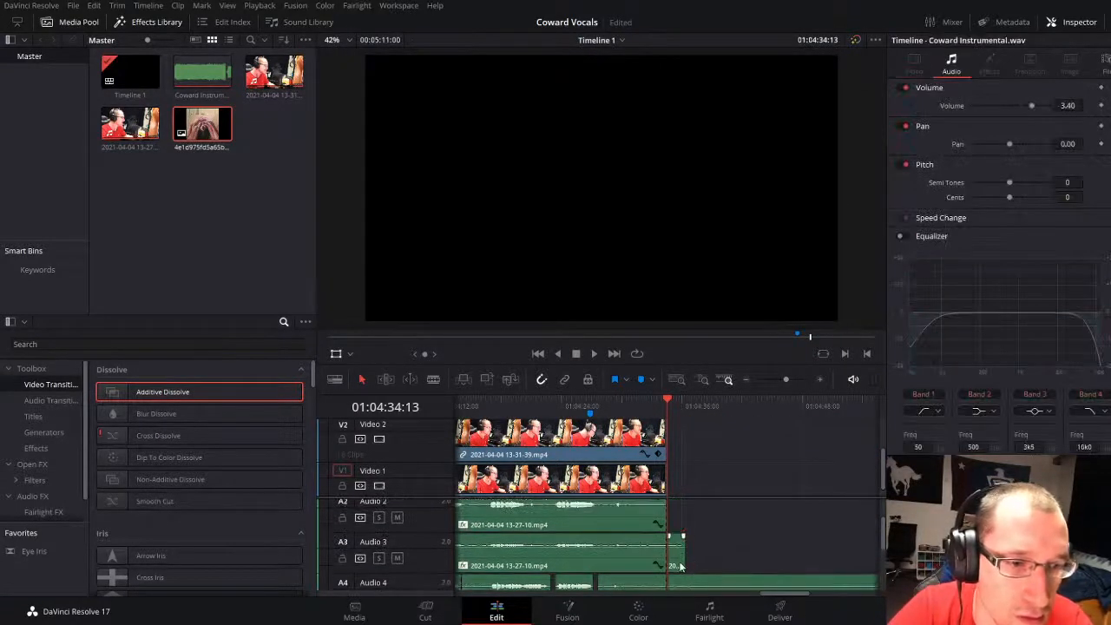